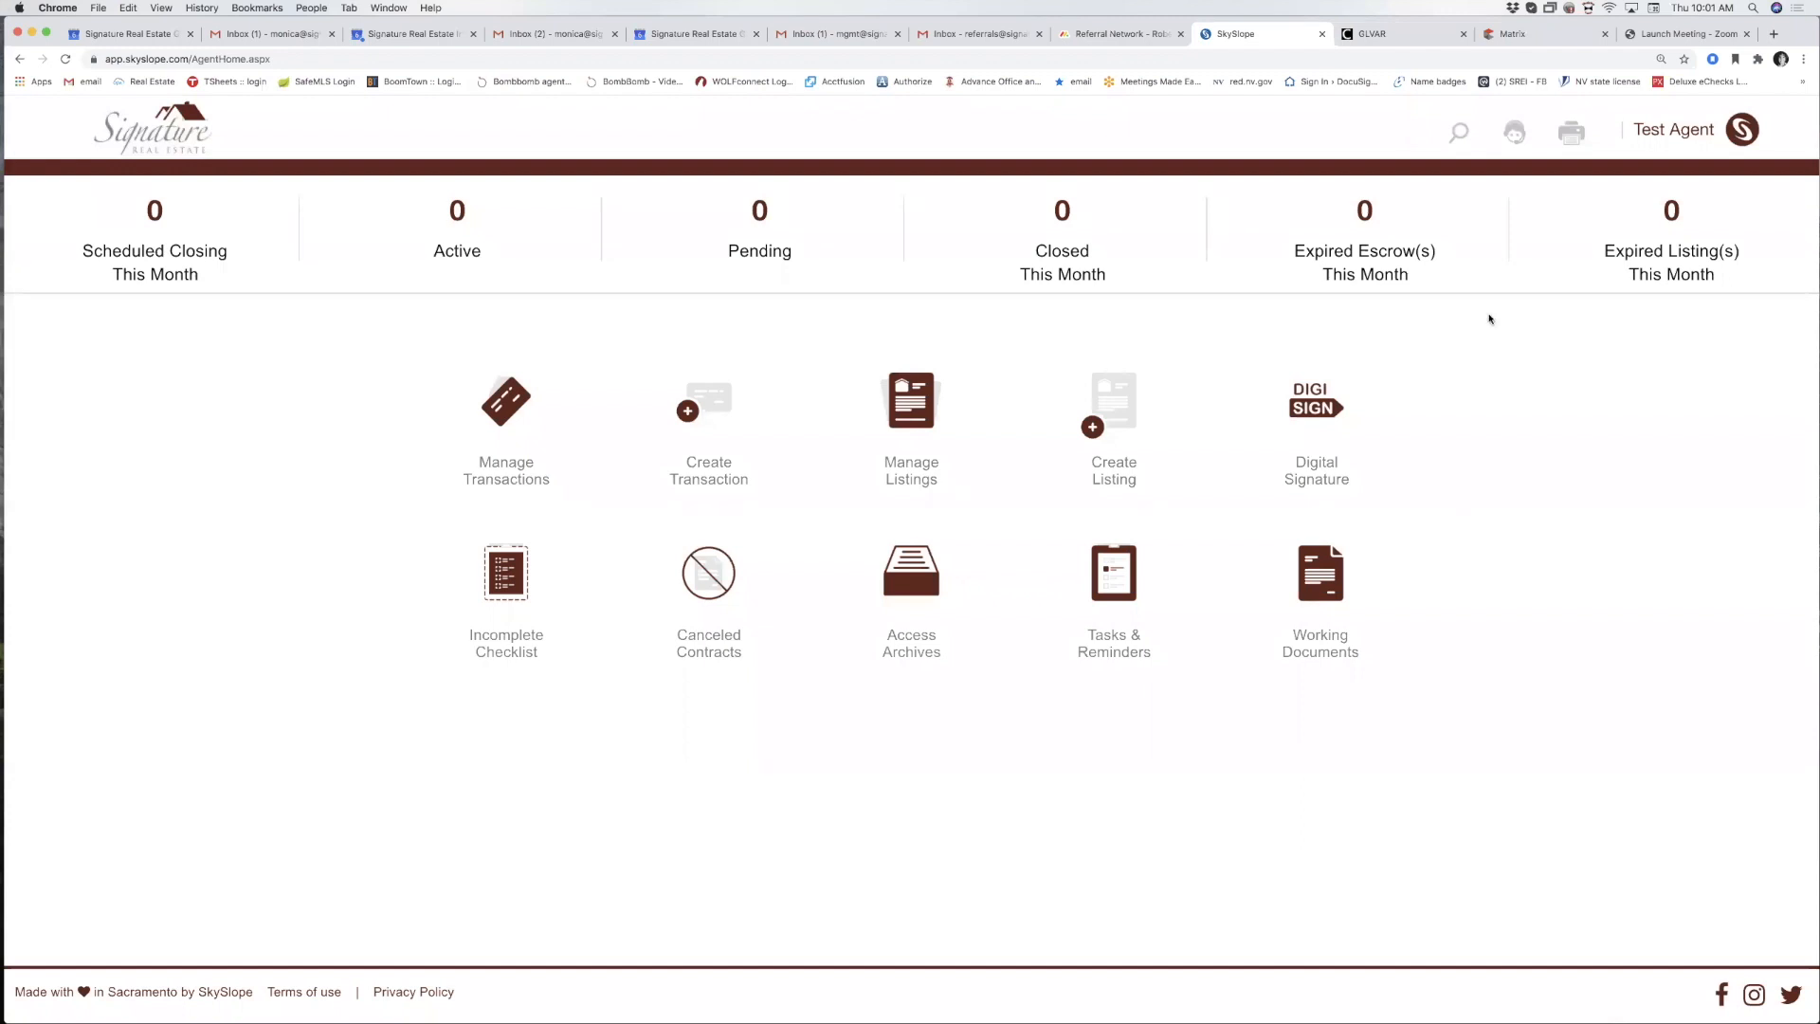
# Visit the account's password settings, then return to the agent dashboard.
pyautogui.click(1672, 138)
pyautogui.click(1612, 216)
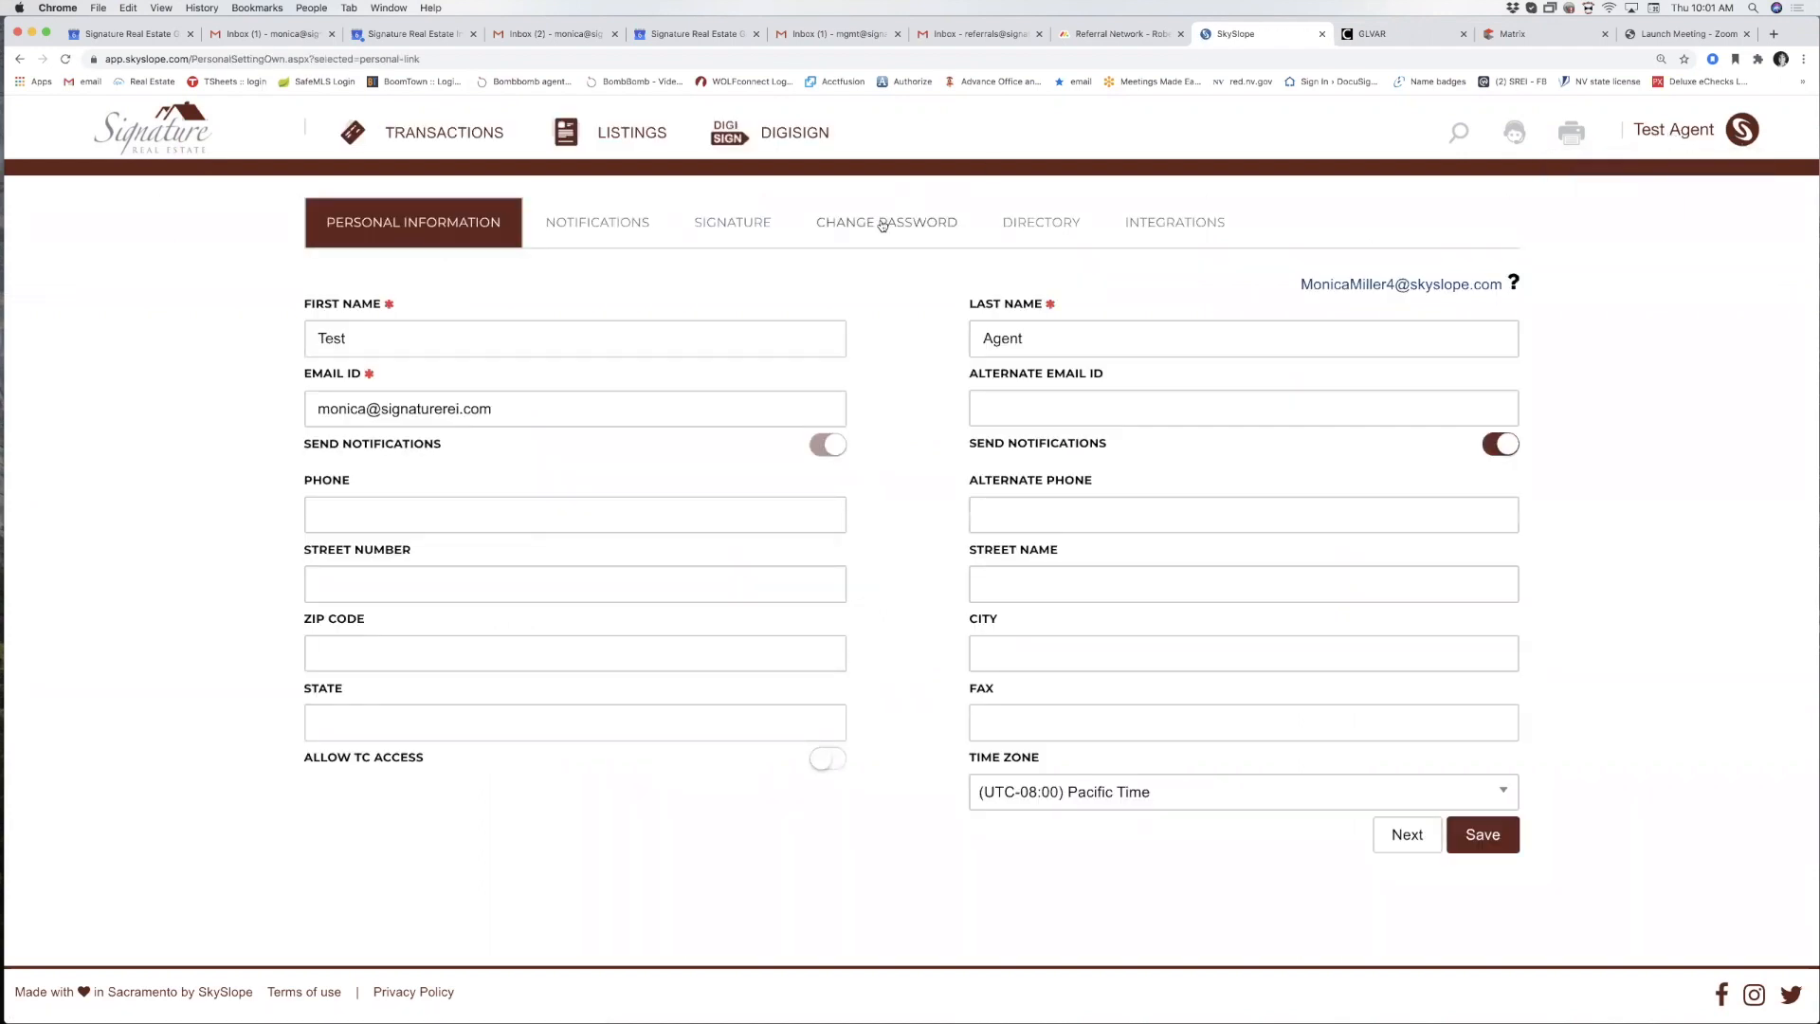
pyautogui.click(893, 224)
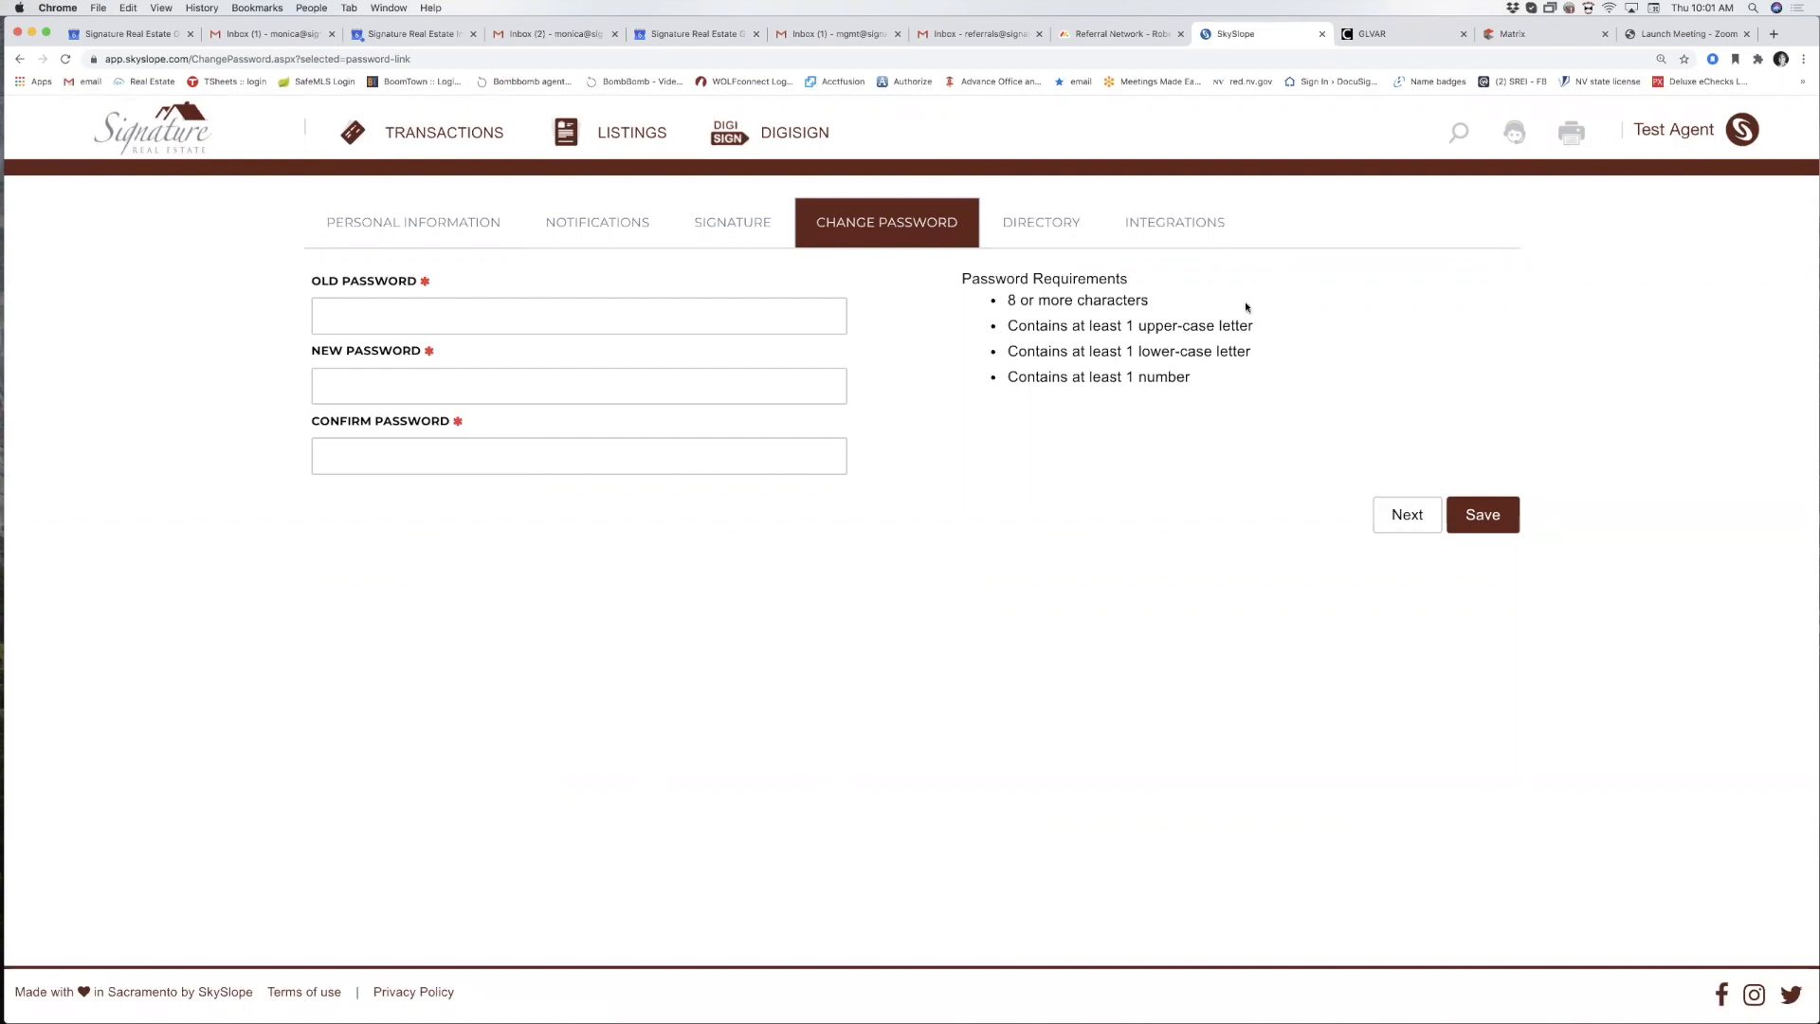
pyautogui.click(165, 140)
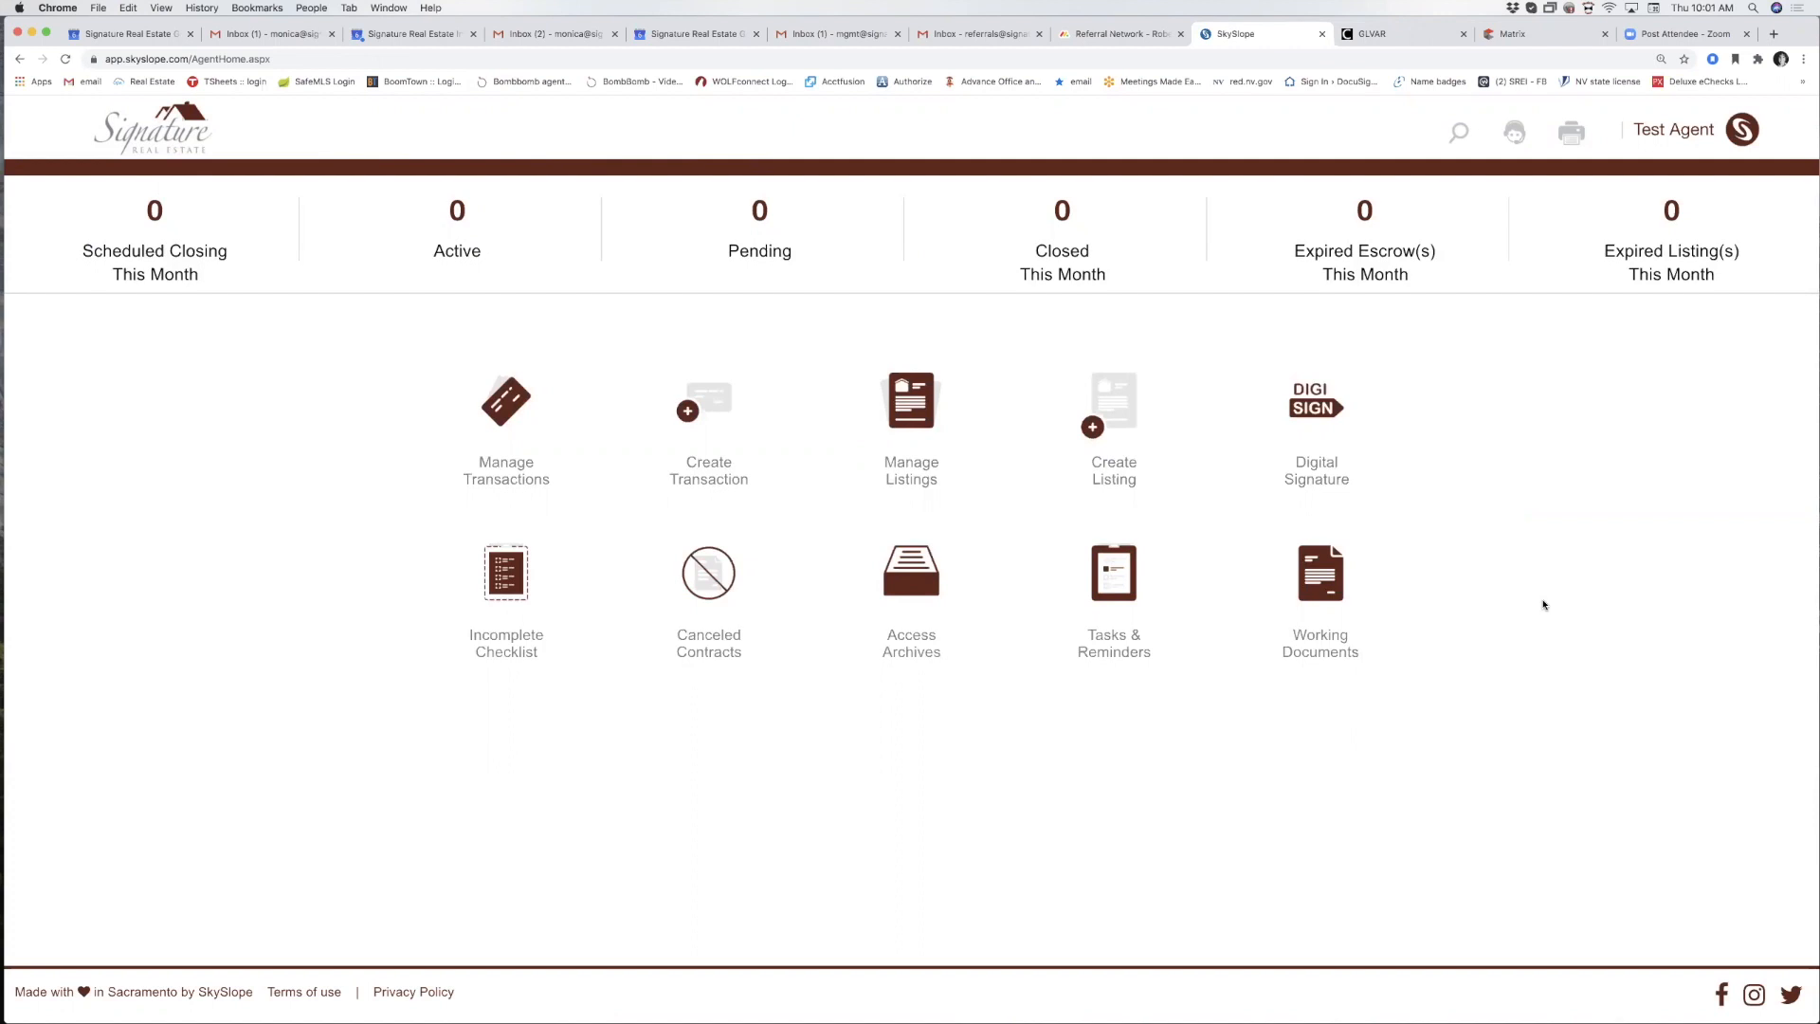
# Start a new listing and clear the typed address search.
pyautogui.click(1093, 430)
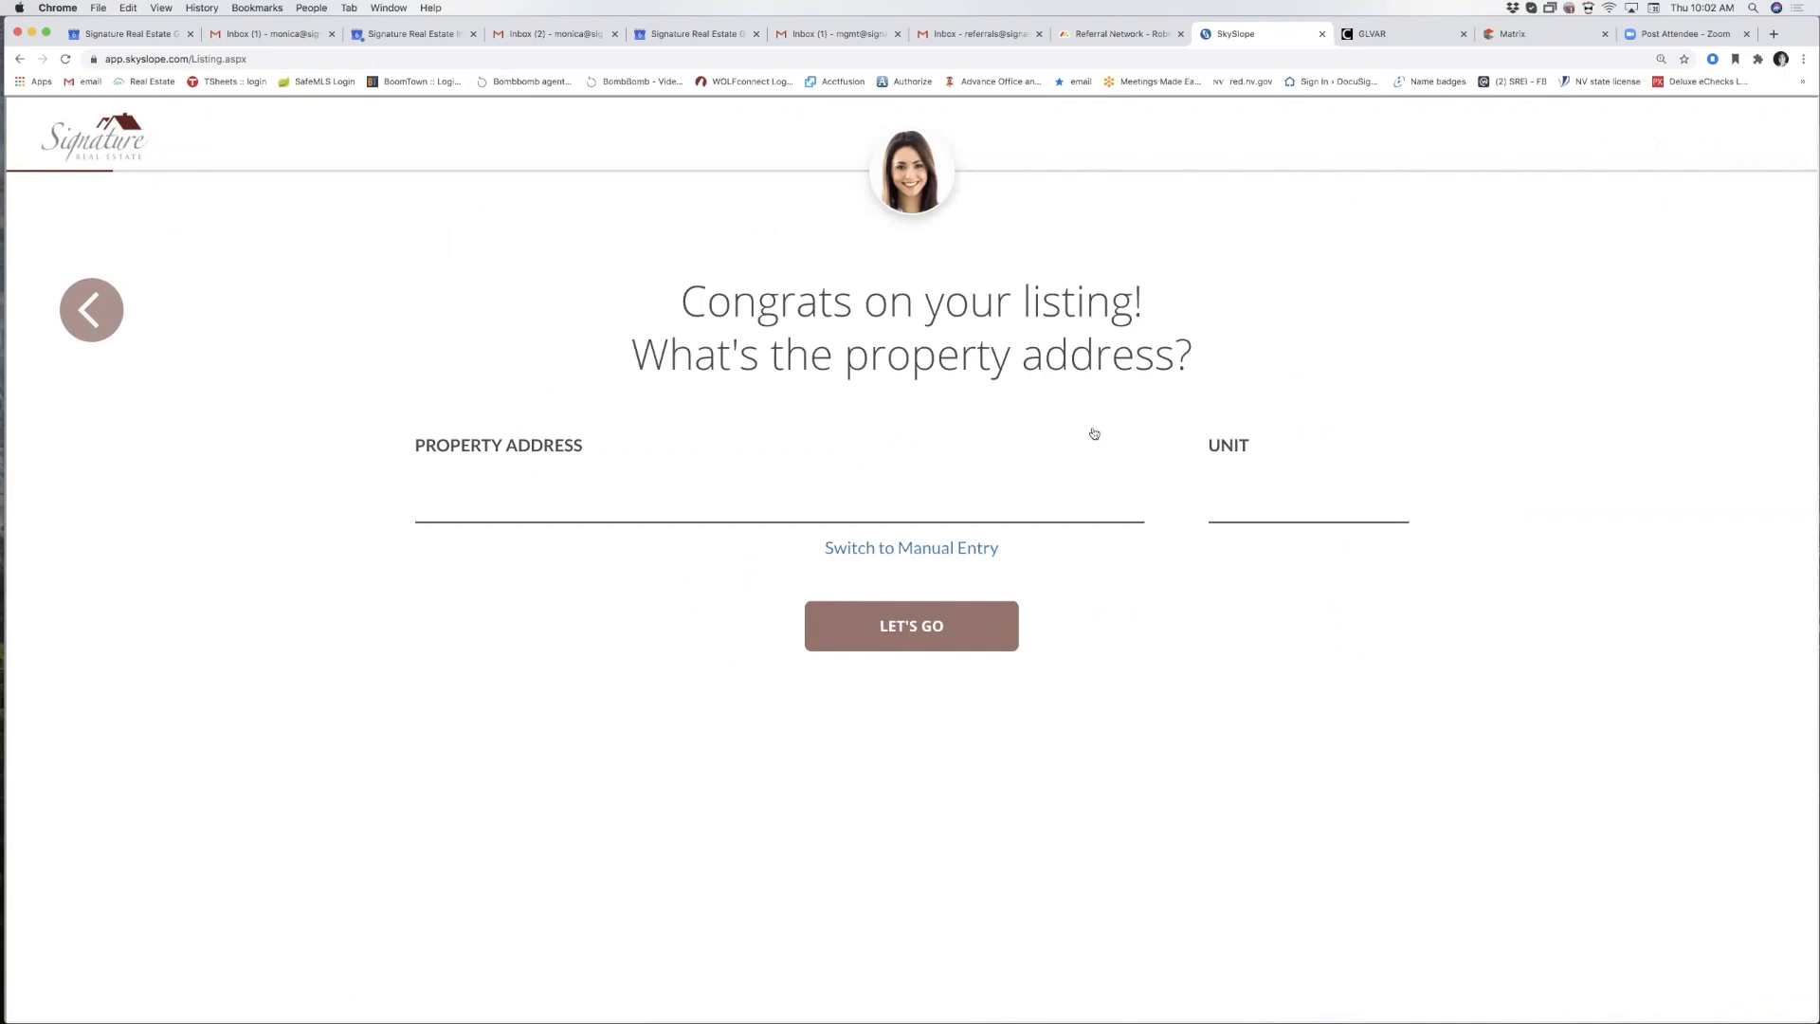
pyautogui.write('264')
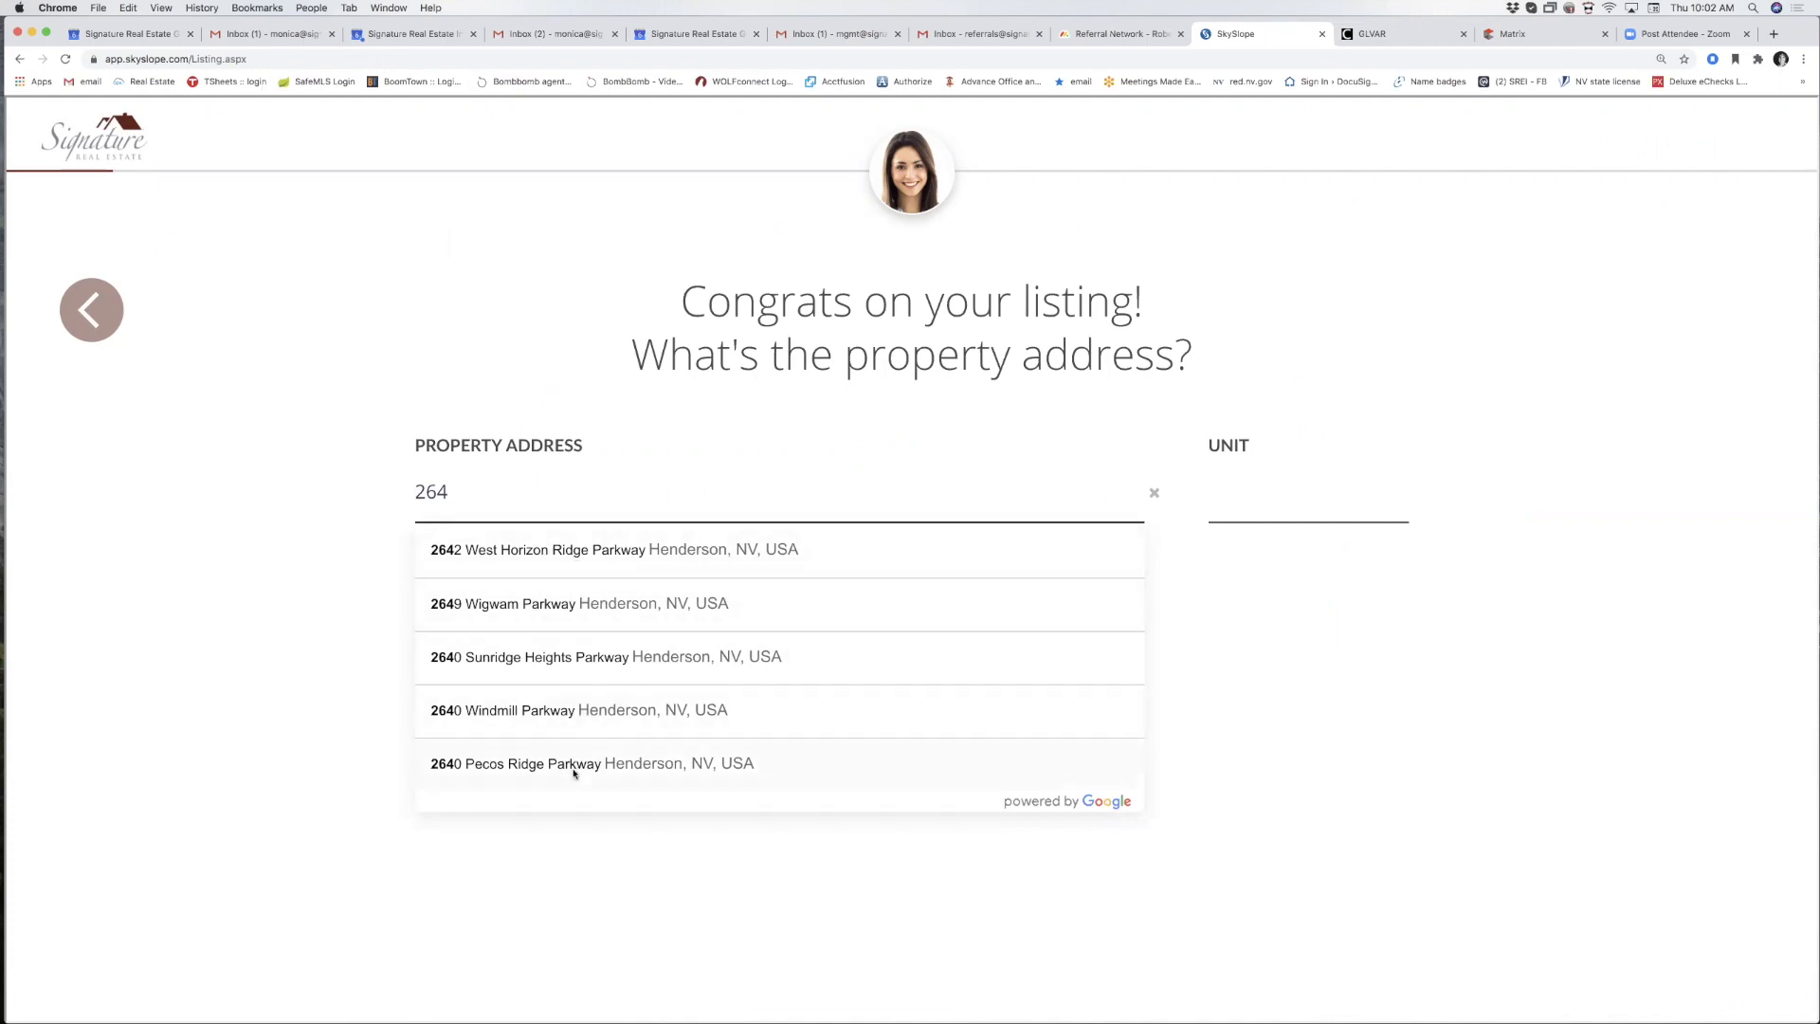
pyautogui.write('6')
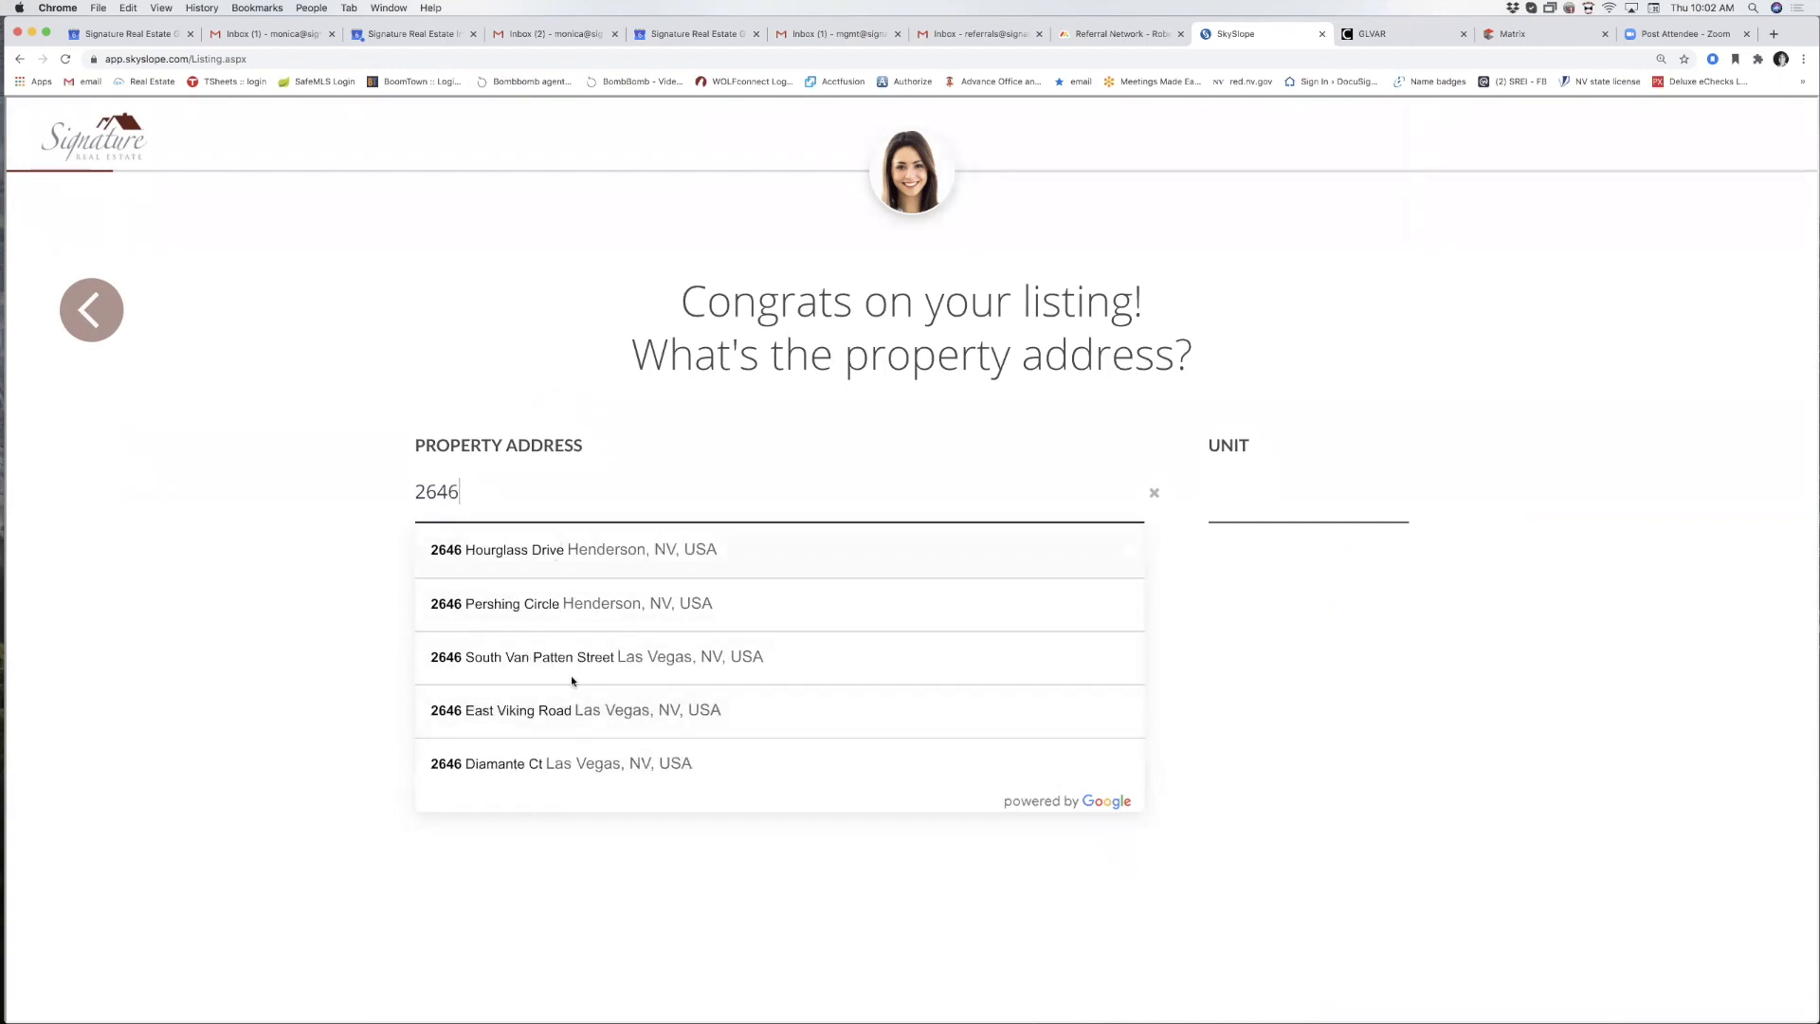
pyautogui.moveTo(484, 488); pyautogui.dragTo(401, 488)
pyautogui.press('BackSpace')
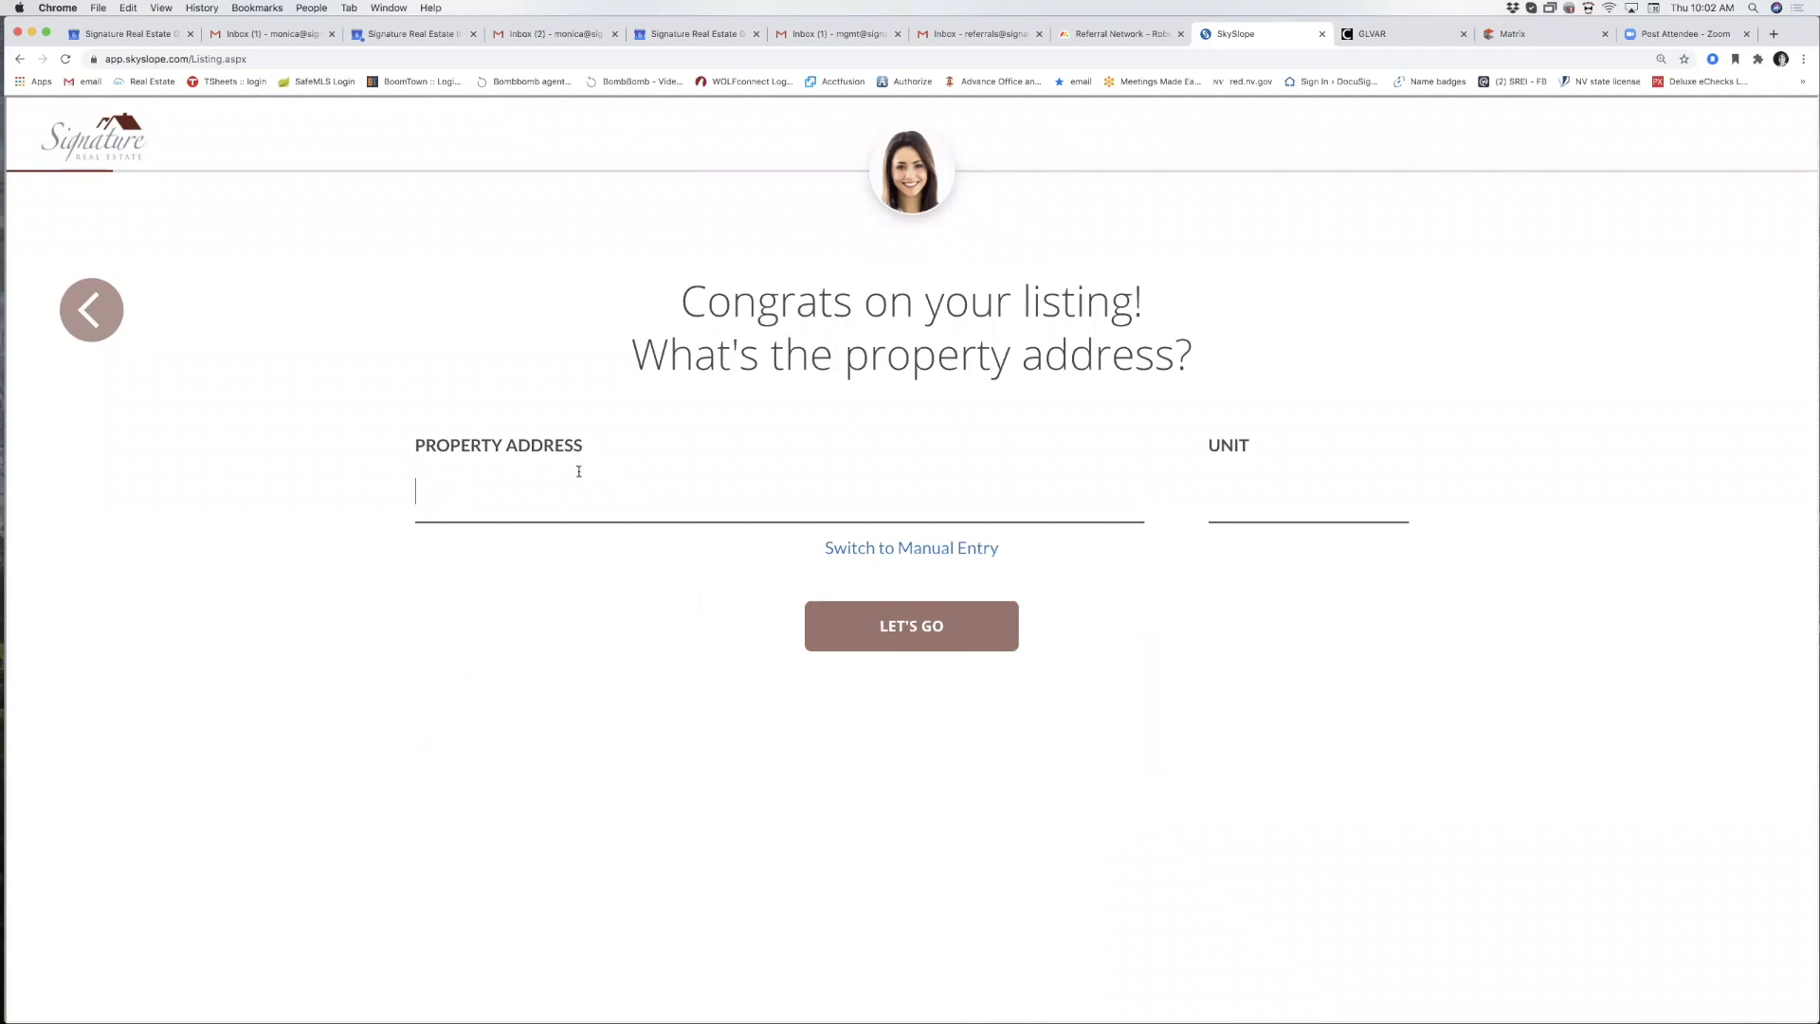
# Enter the address manually as 487 Test Dr, ZIP 89014, and submit it.
pyautogui.click(866, 550)
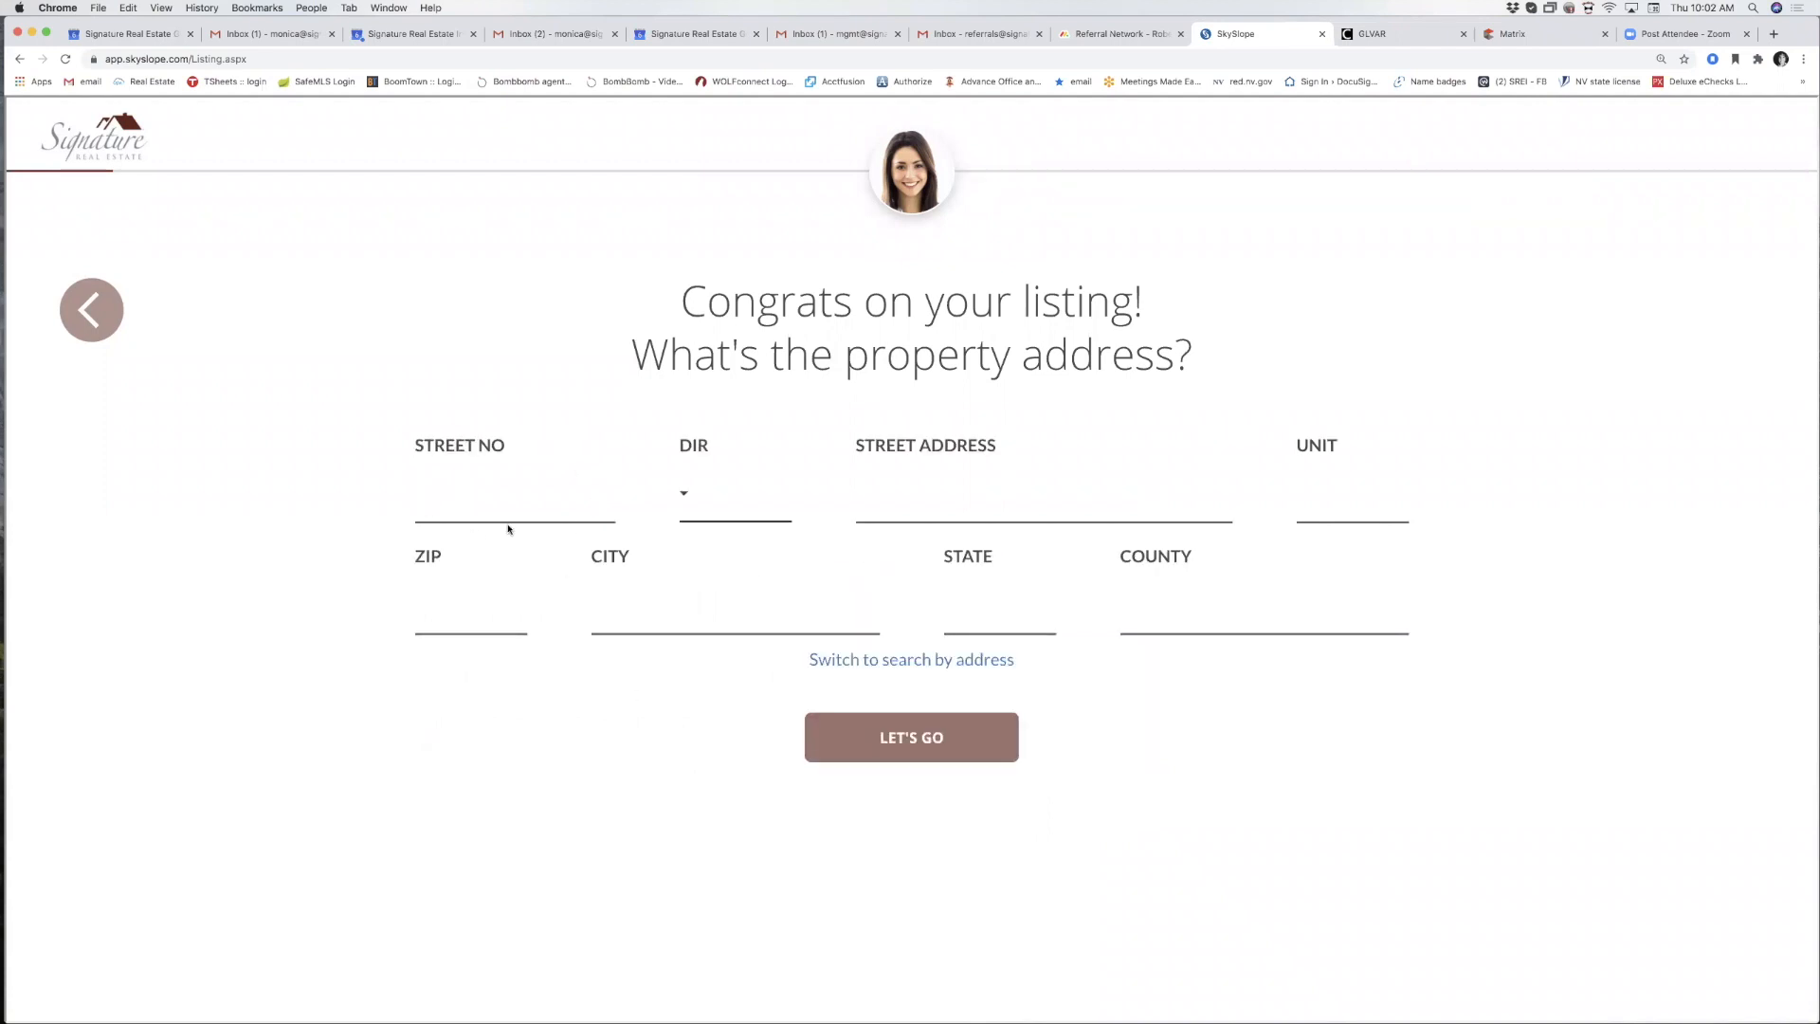
pyautogui.write('487')
pyautogui.press('Tab')
pyautogui.press('Tab')
pyautogui.write('Test Dr')
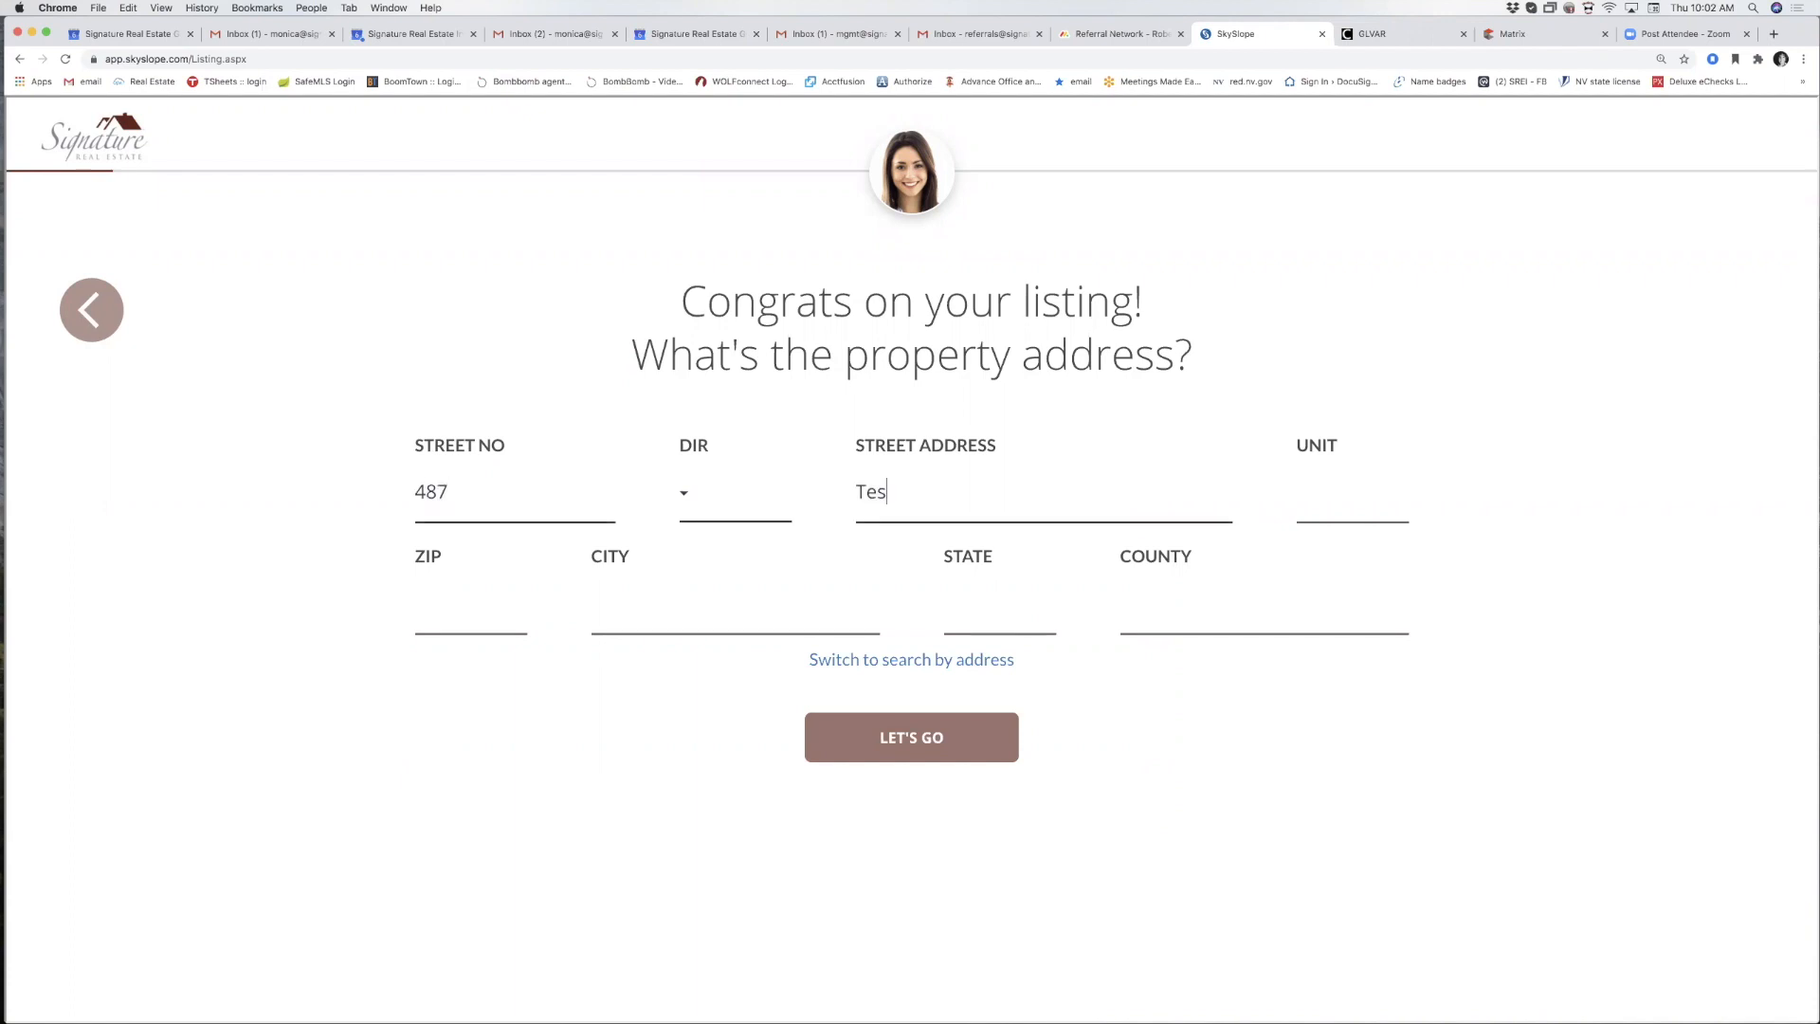
pyautogui.press('Tab')
pyautogui.write('89014')
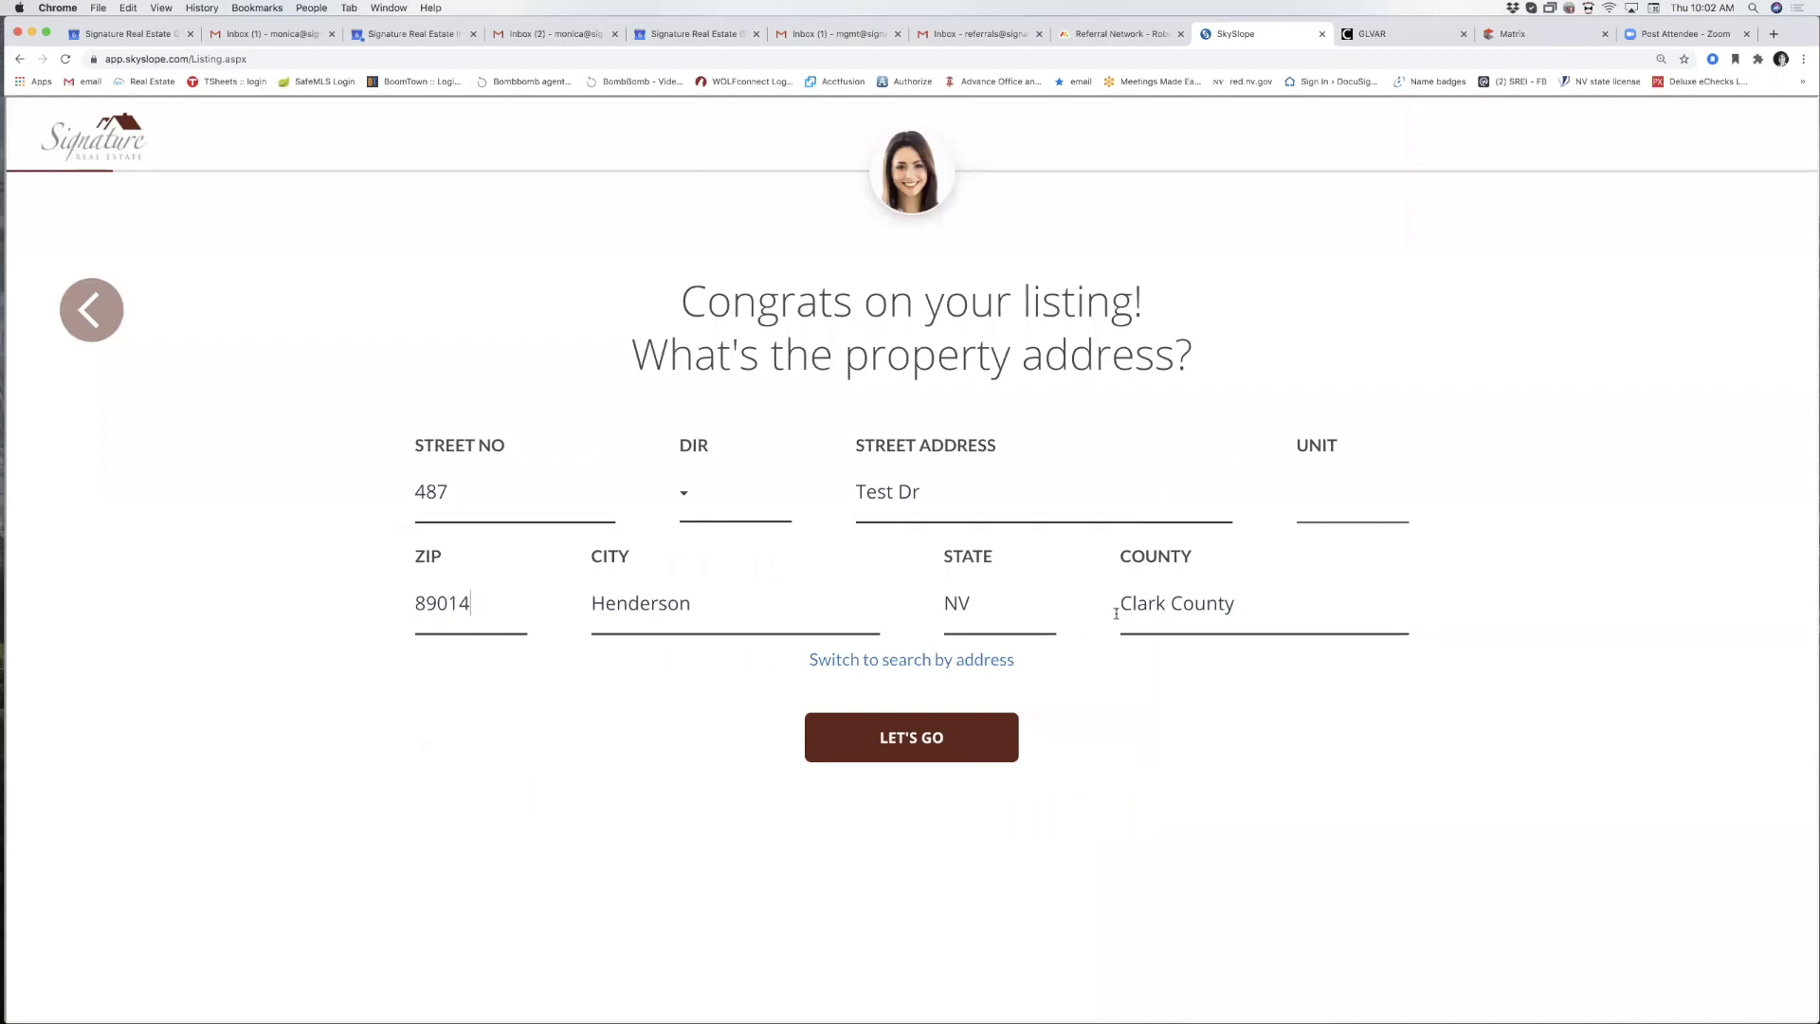
pyautogui.click(912, 742)
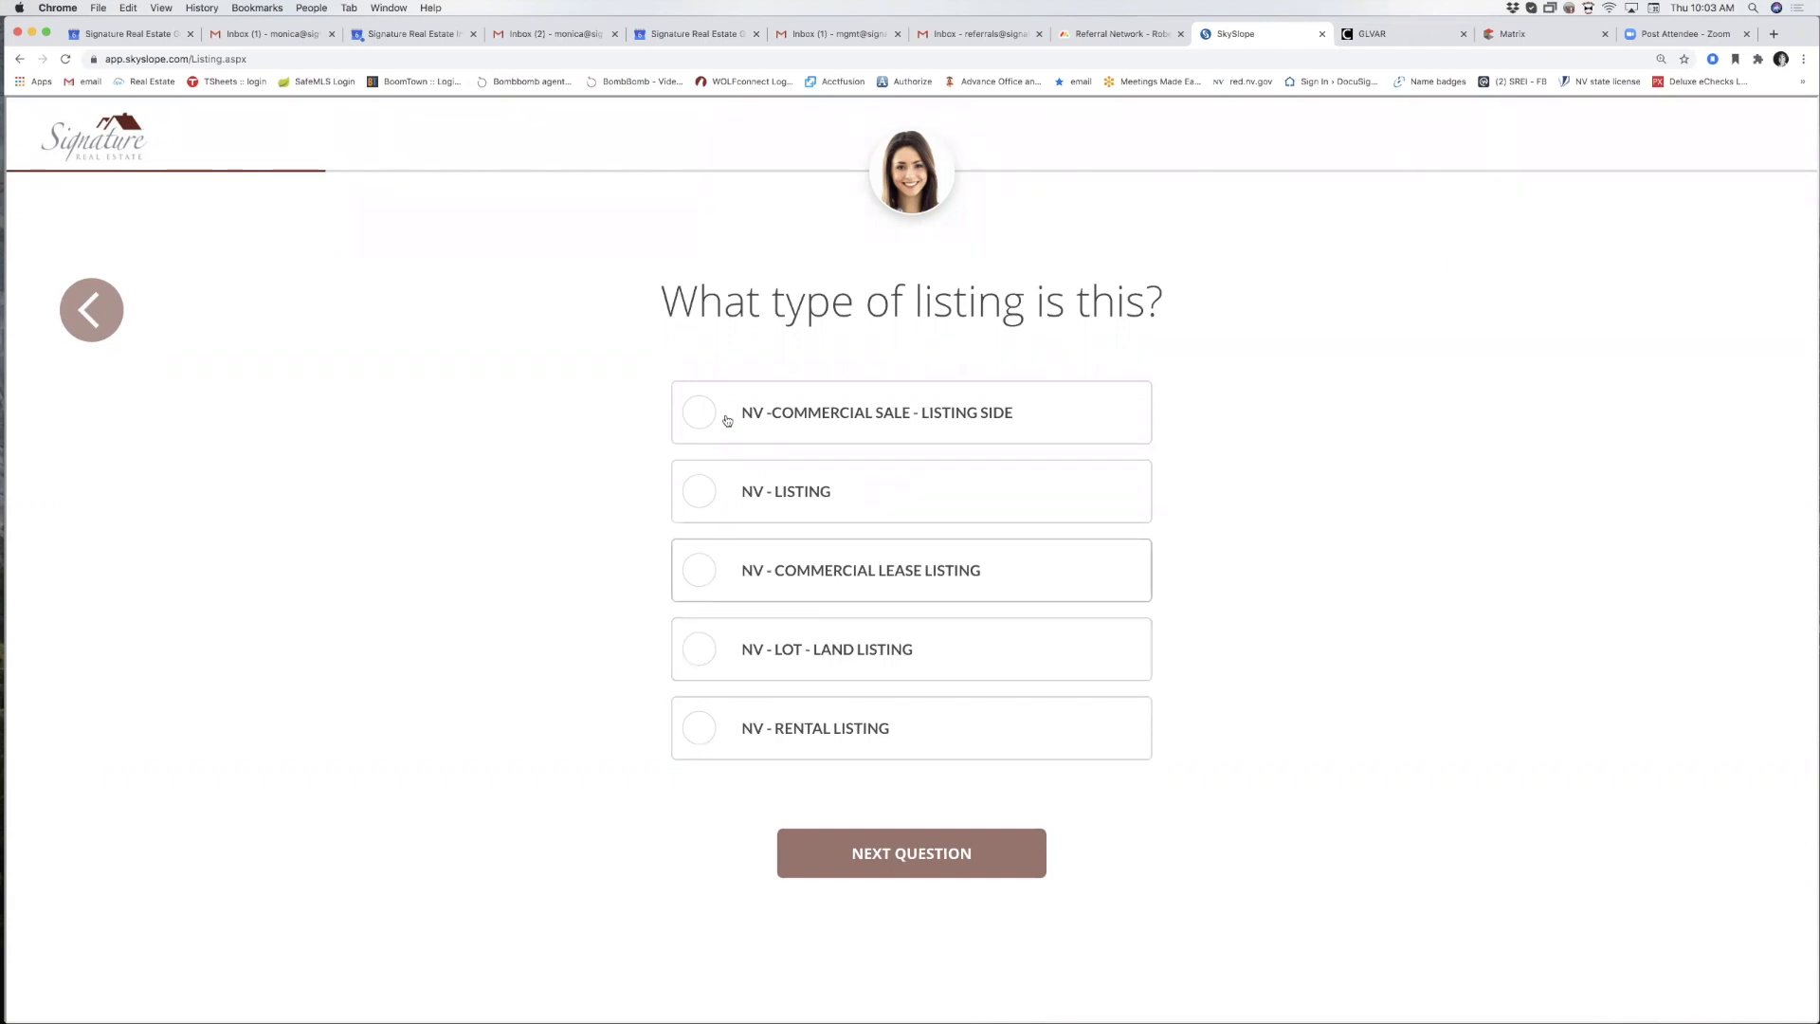
# Choose NV - Listing with a $345,000 price and 3% listing and sales commissions.
pyautogui.click(703, 501)
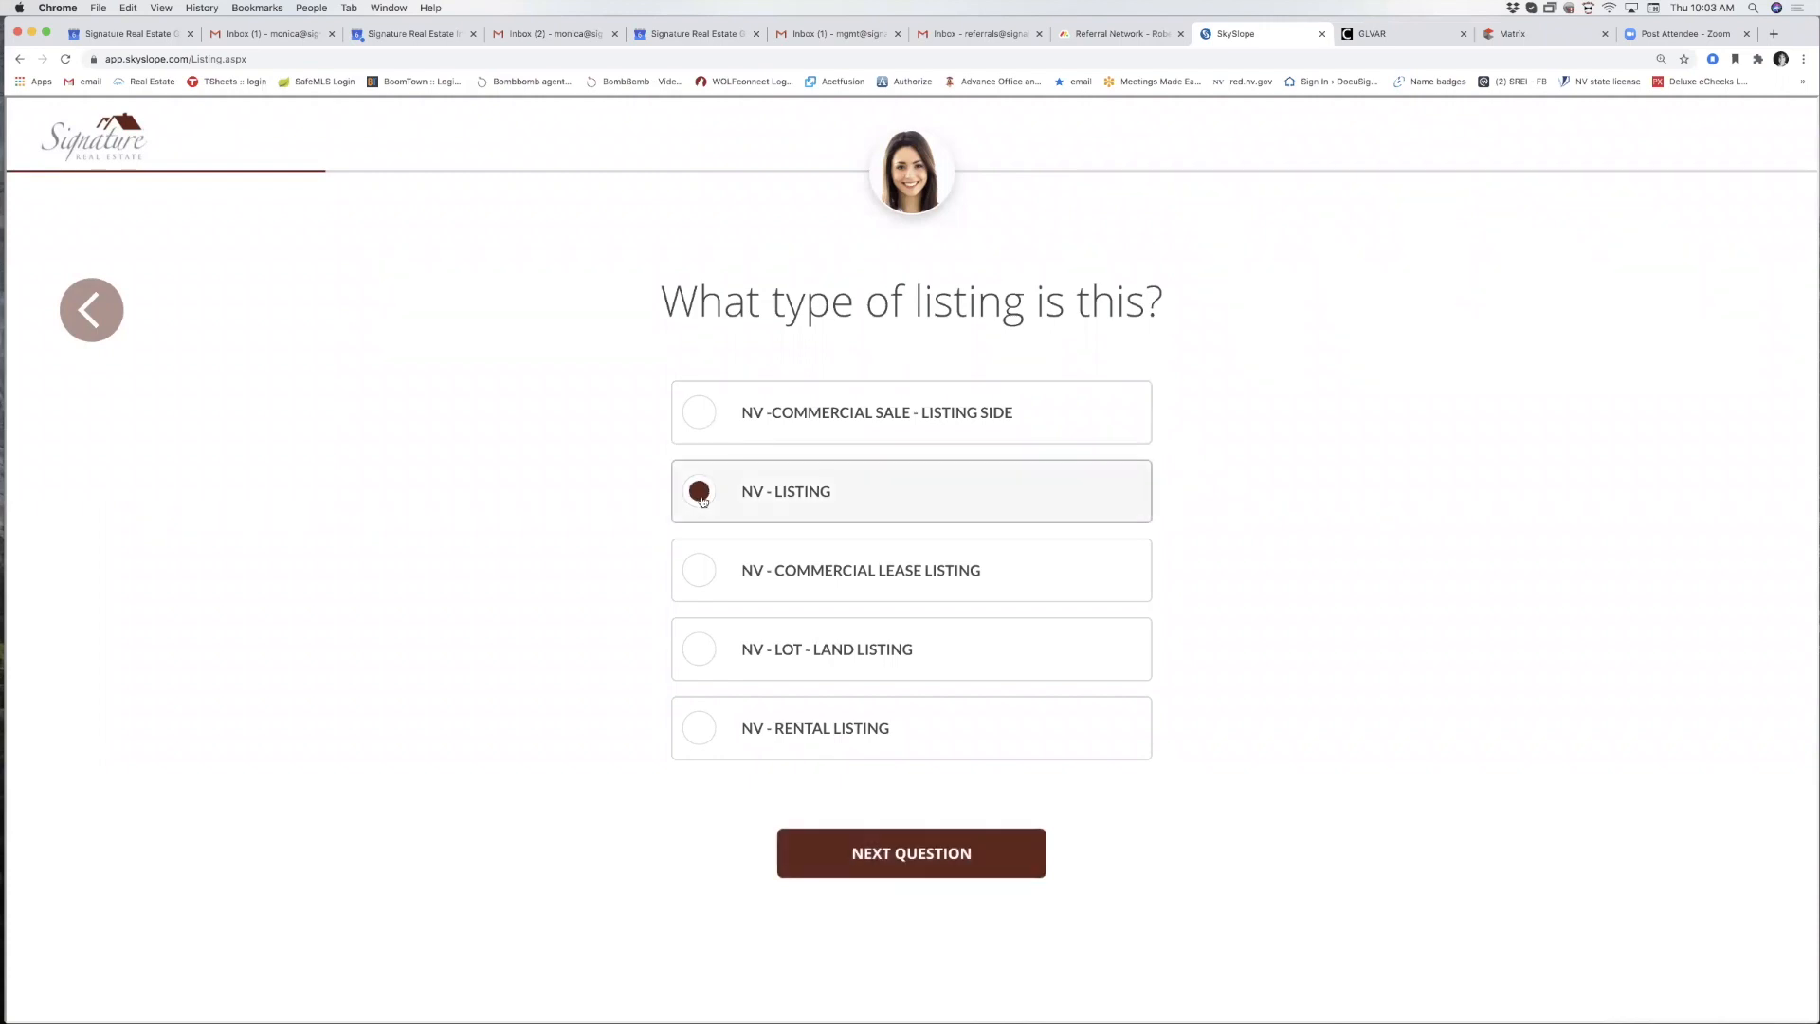
pyautogui.click(882, 855)
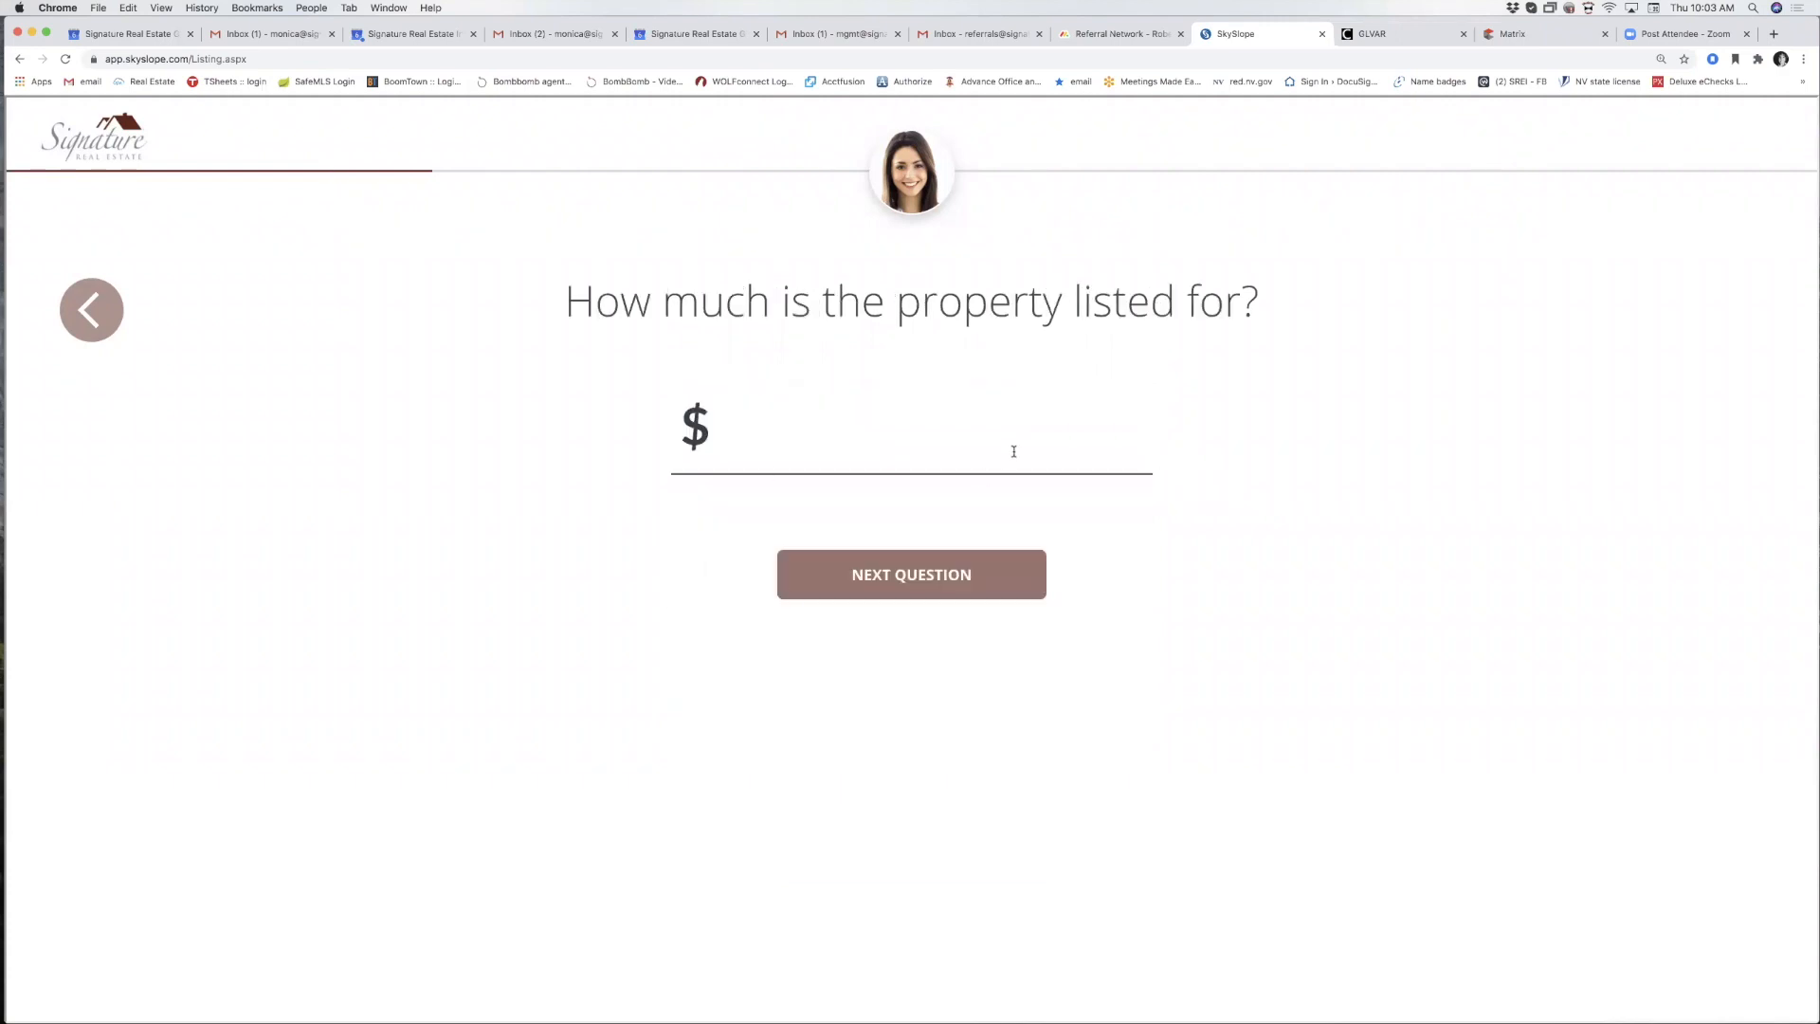
pyautogui.write('3450000')
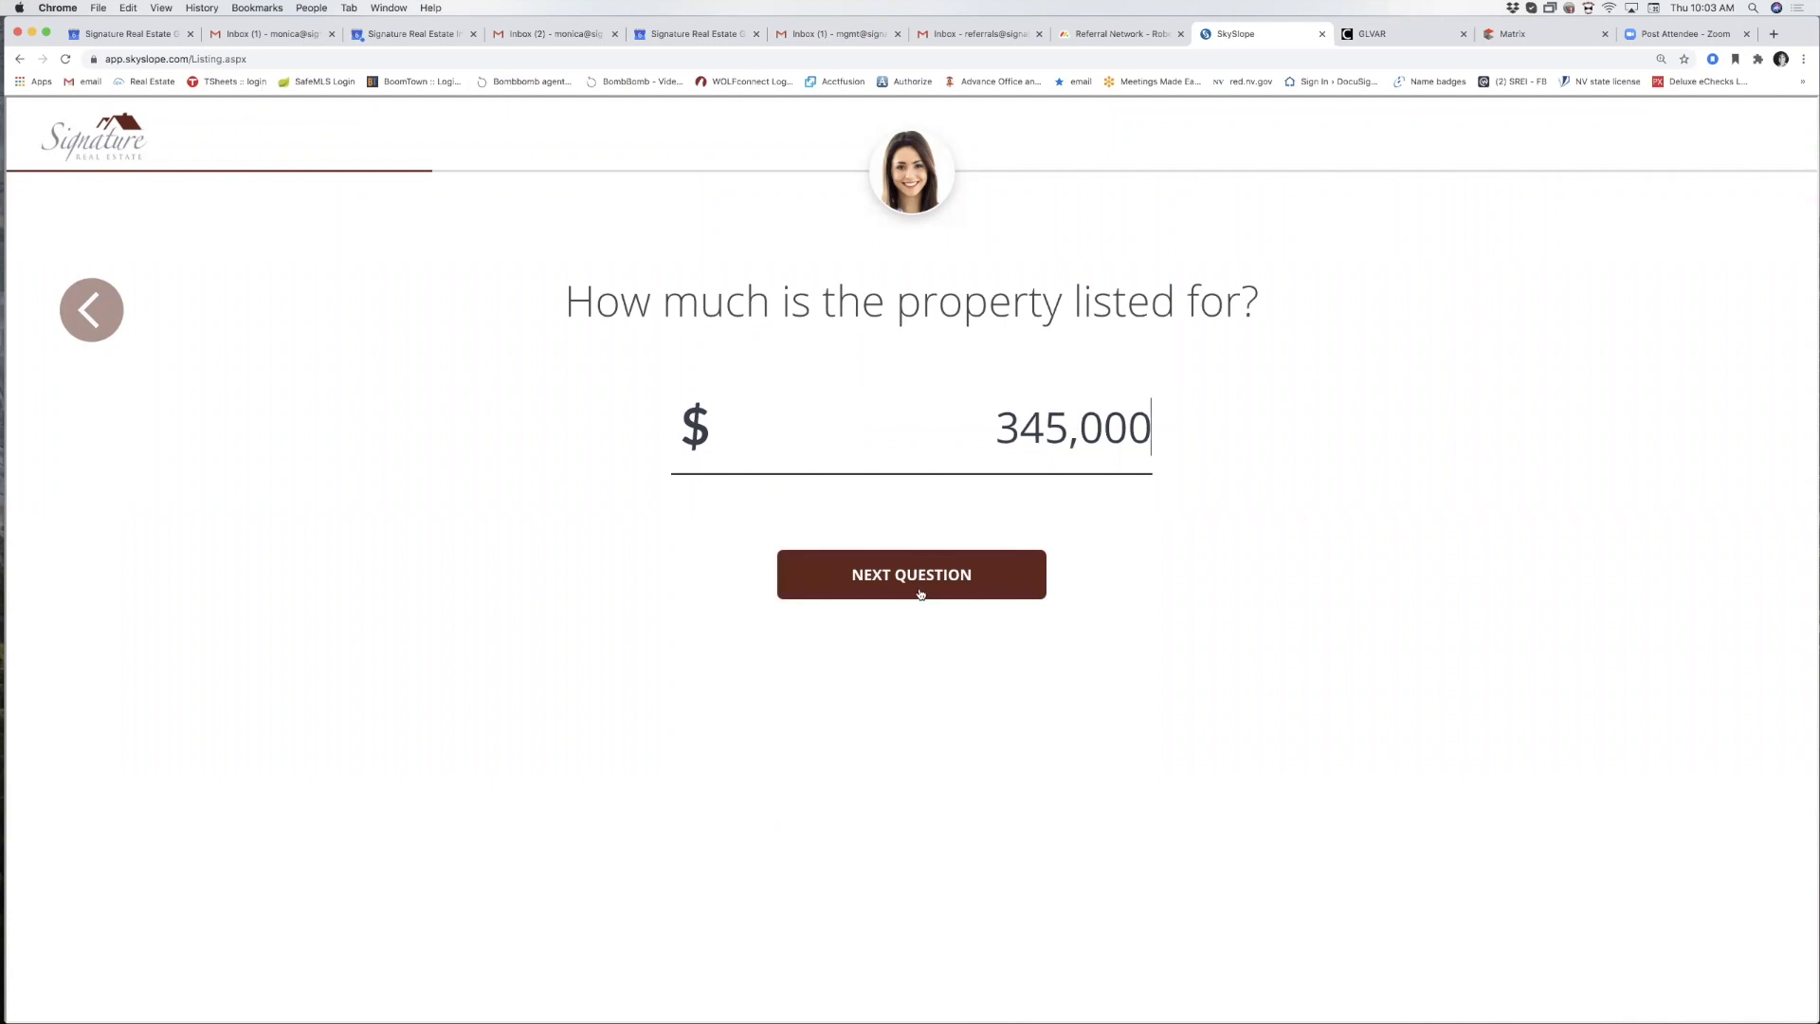
pyautogui.click(924, 598)
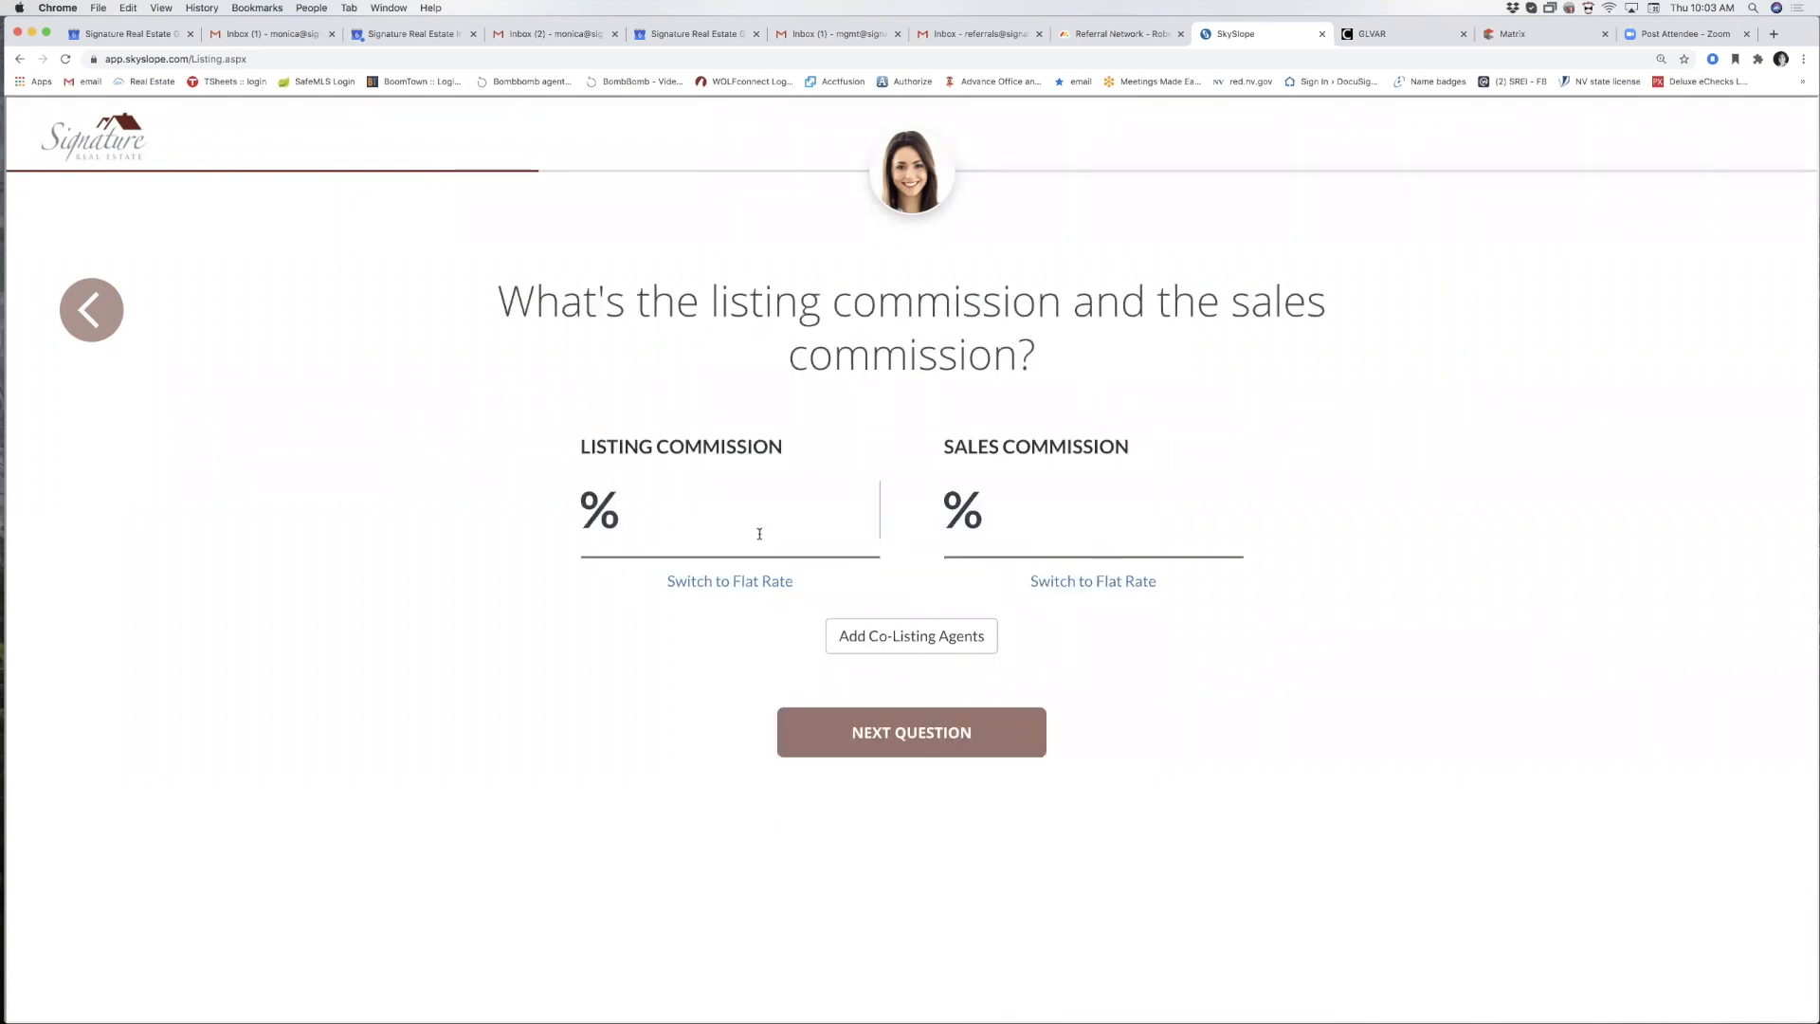
pyautogui.write('3')
pyautogui.press('Tab')
pyautogui.write('3')
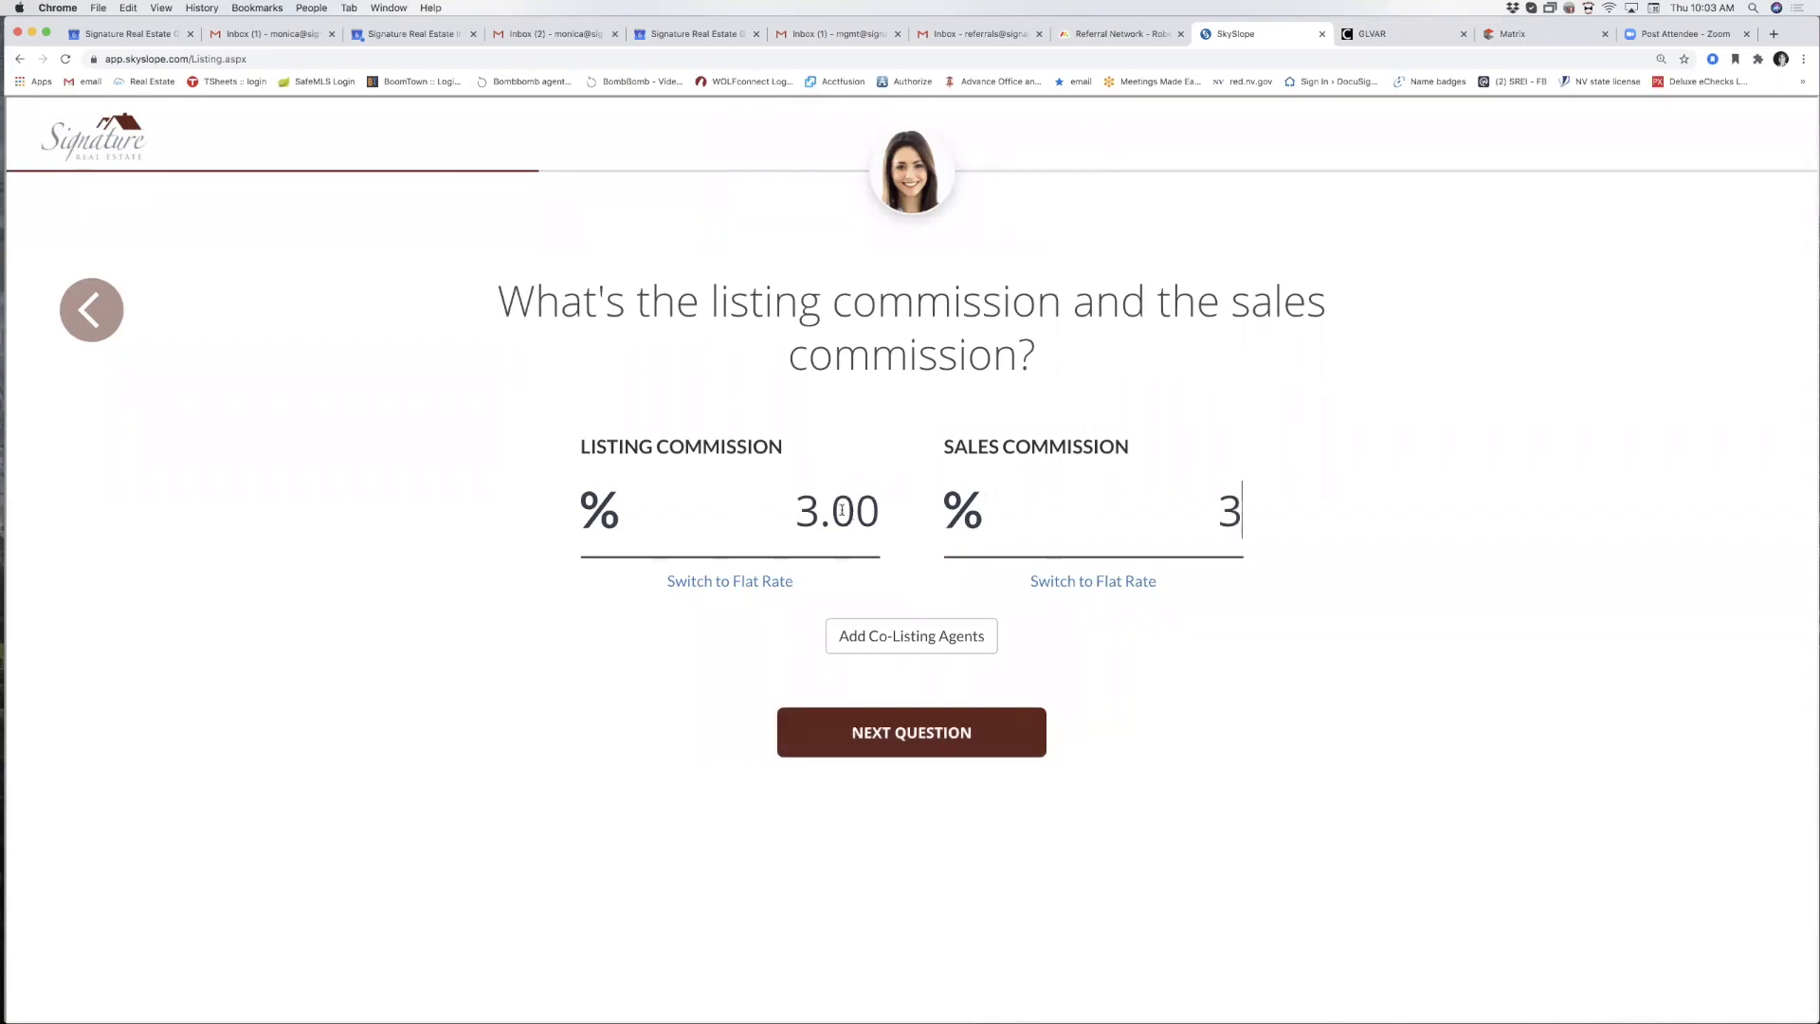
pyautogui.press('Tab')
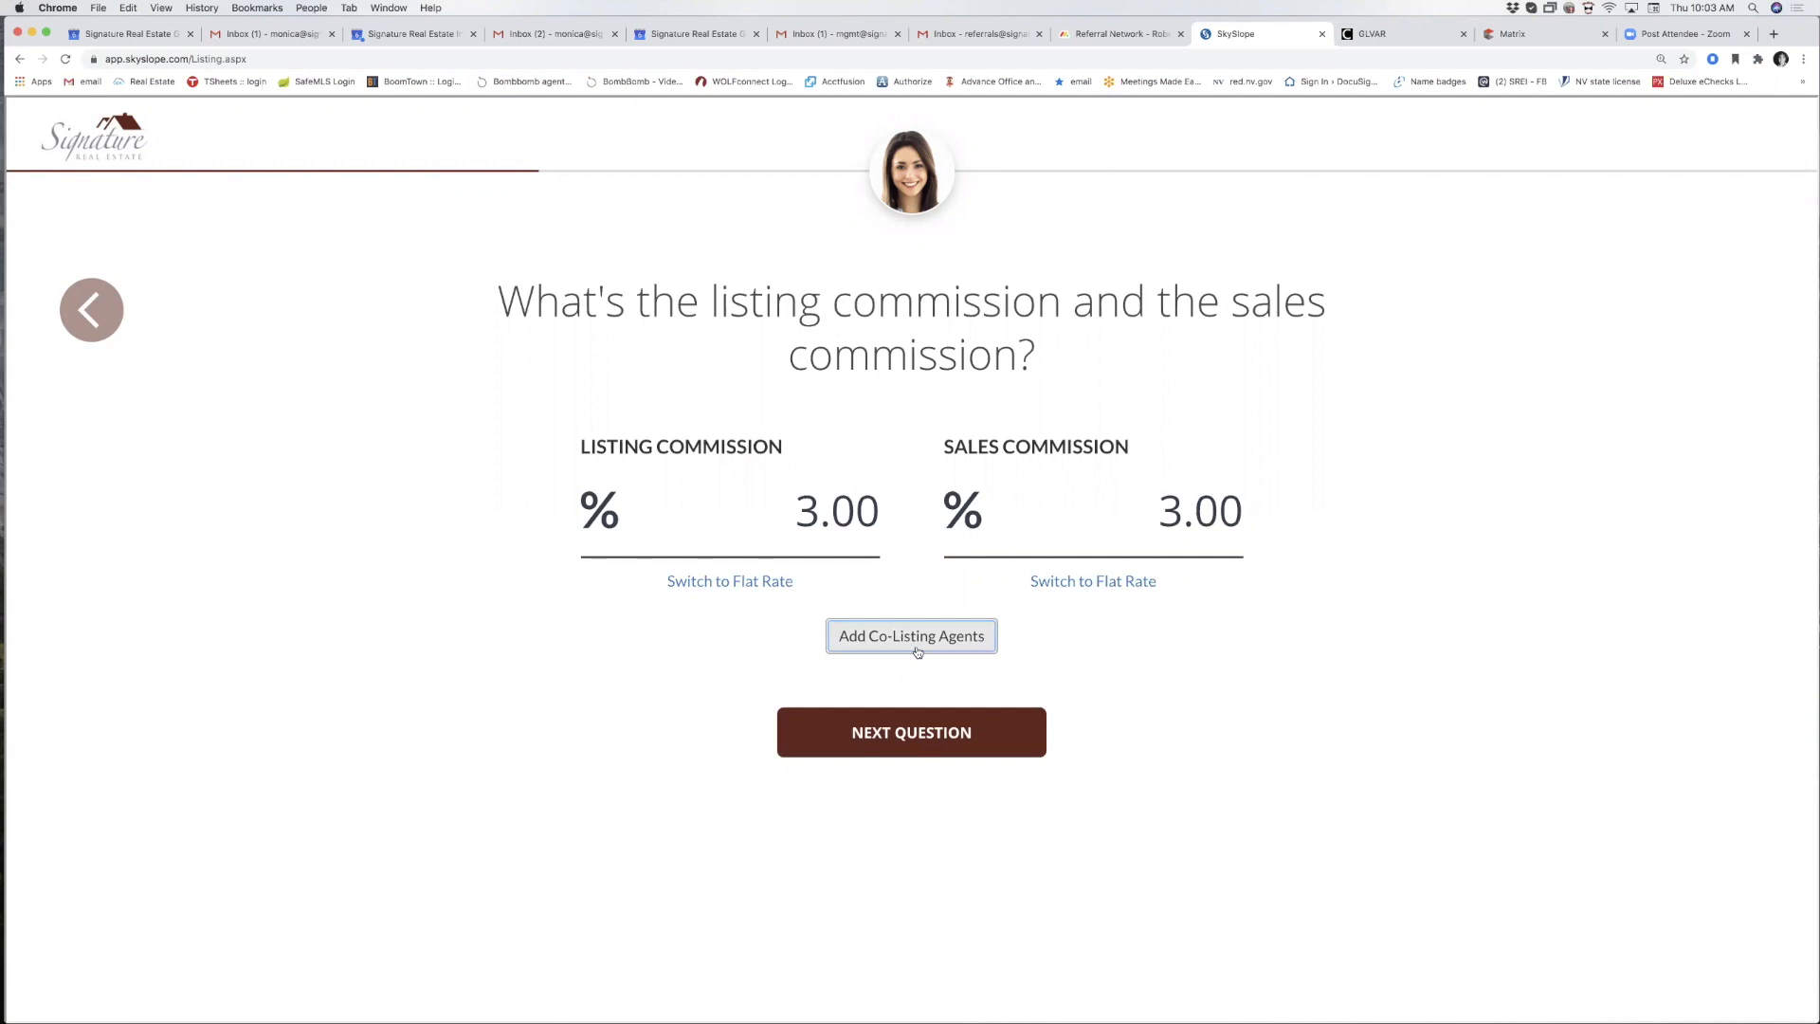
# Set the expiration date to March 12, 2021 and year built to 2017.
pyautogui.click(906, 737)
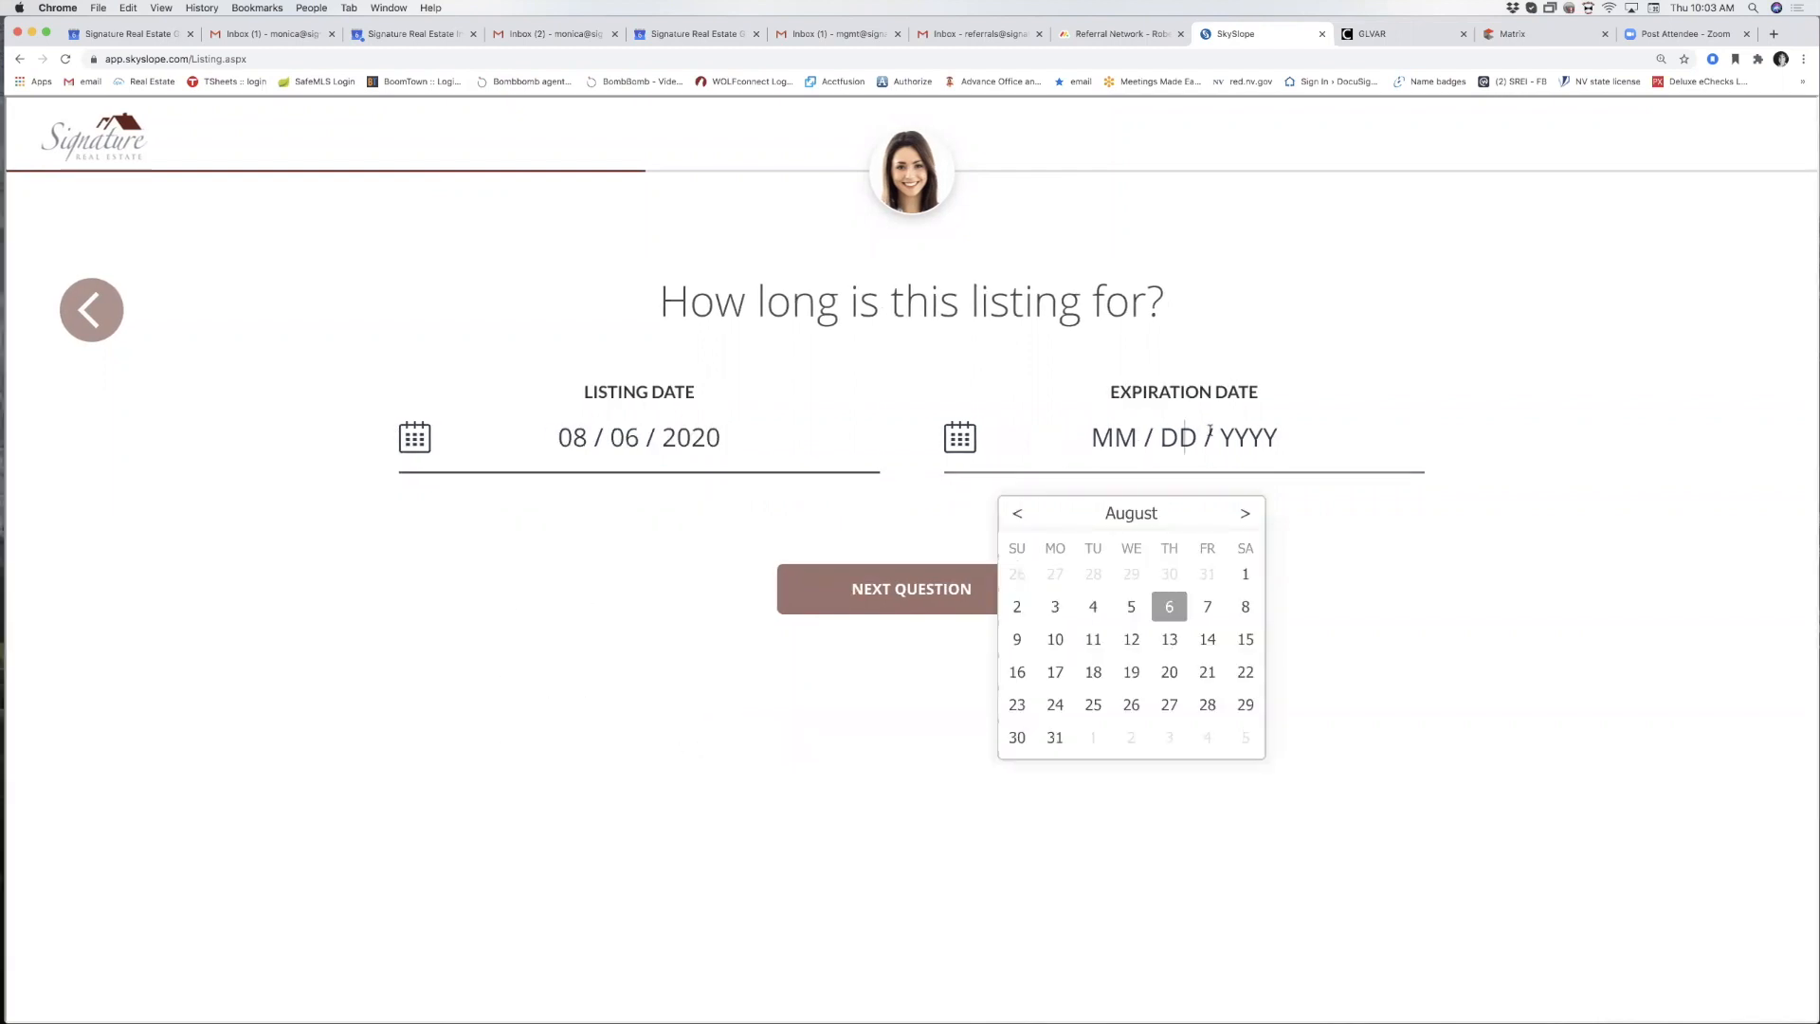
pyautogui.click(1247, 515)
pyautogui.click(1247, 515)
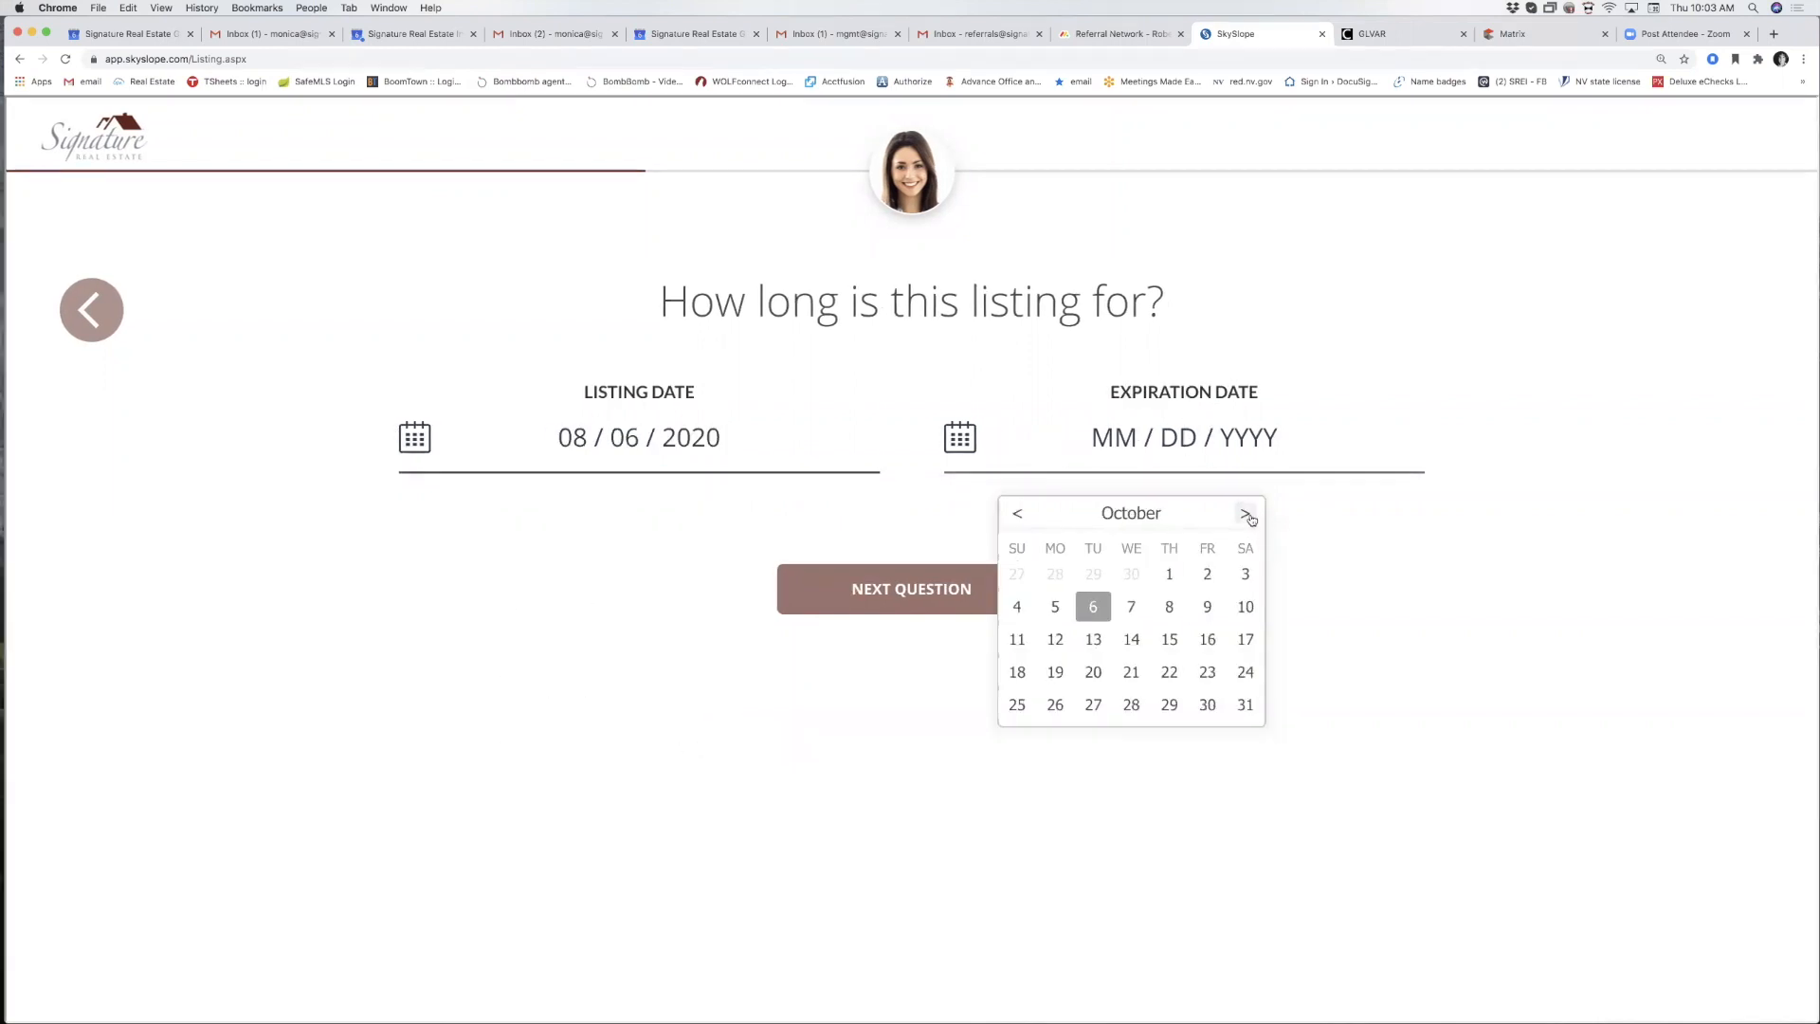
pyautogui.click(1247, 516)
pyautogui.click(1247, 515)
pyautogui.click(1247, 516)
pyautogui.click(1246, 514)
pyautogui.click(1247, 515)
pyautogui.click(1207, 606)
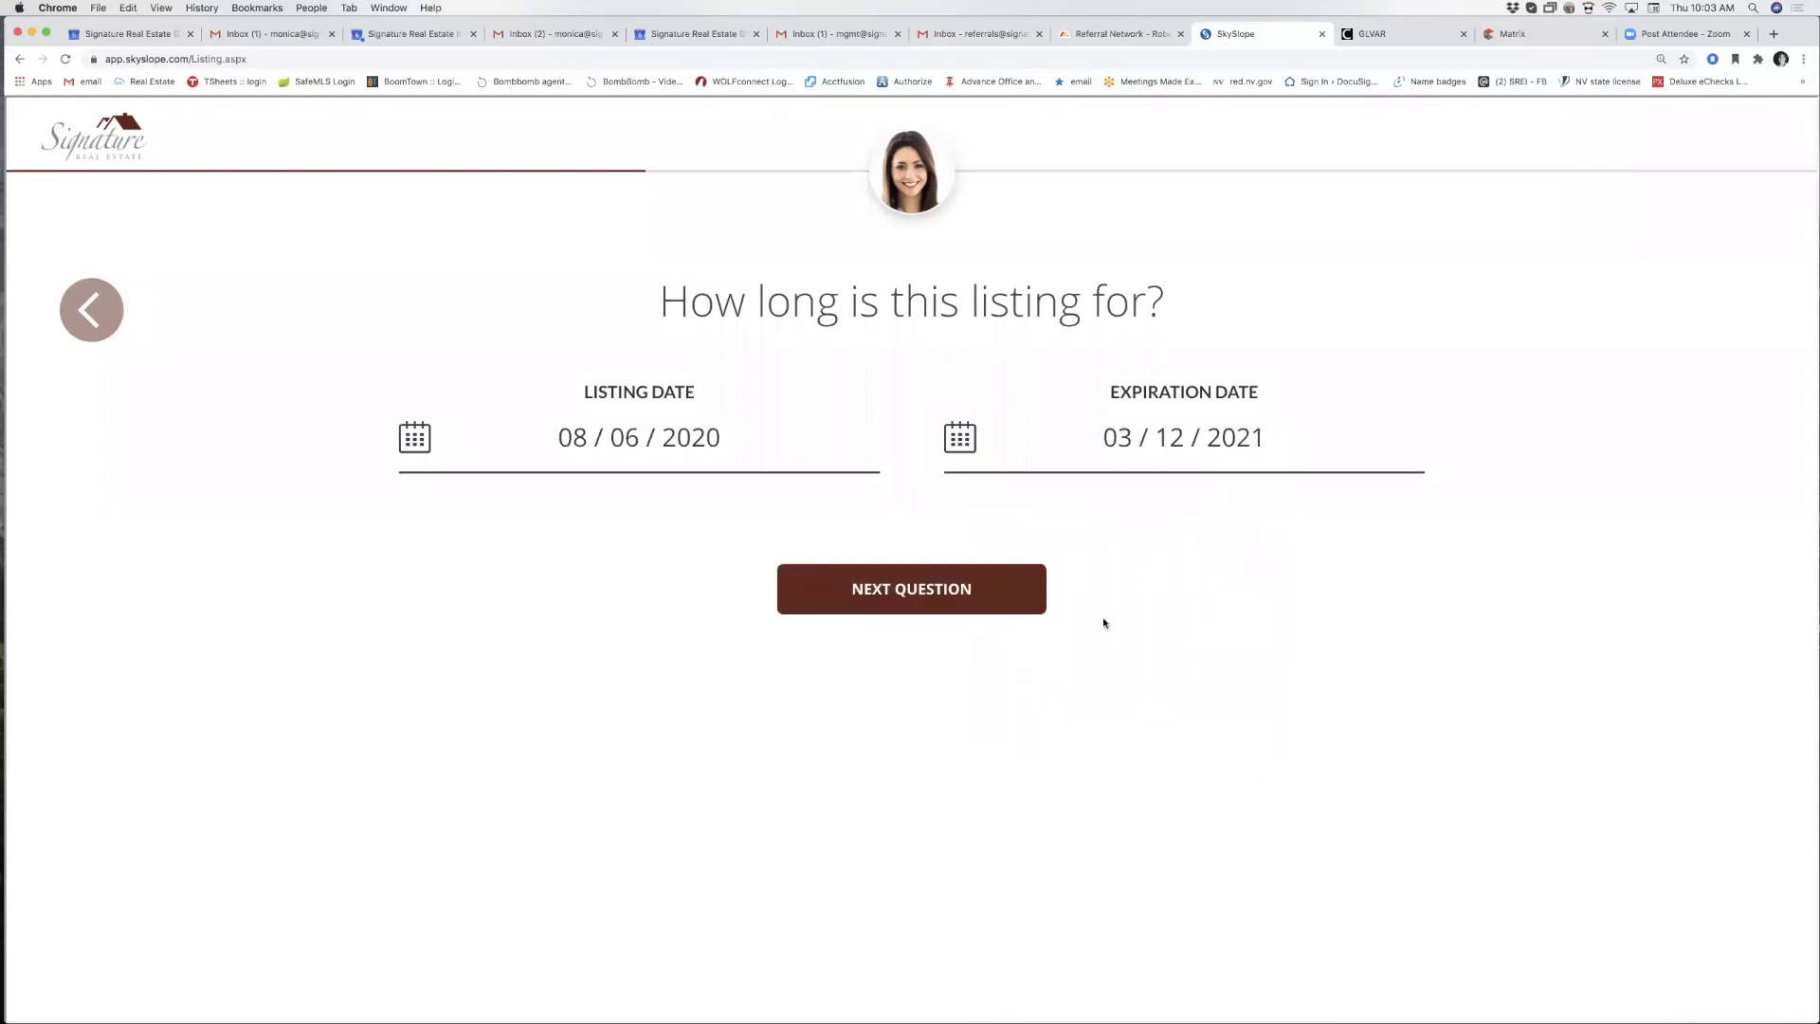
pyautogui.click(889, 608)
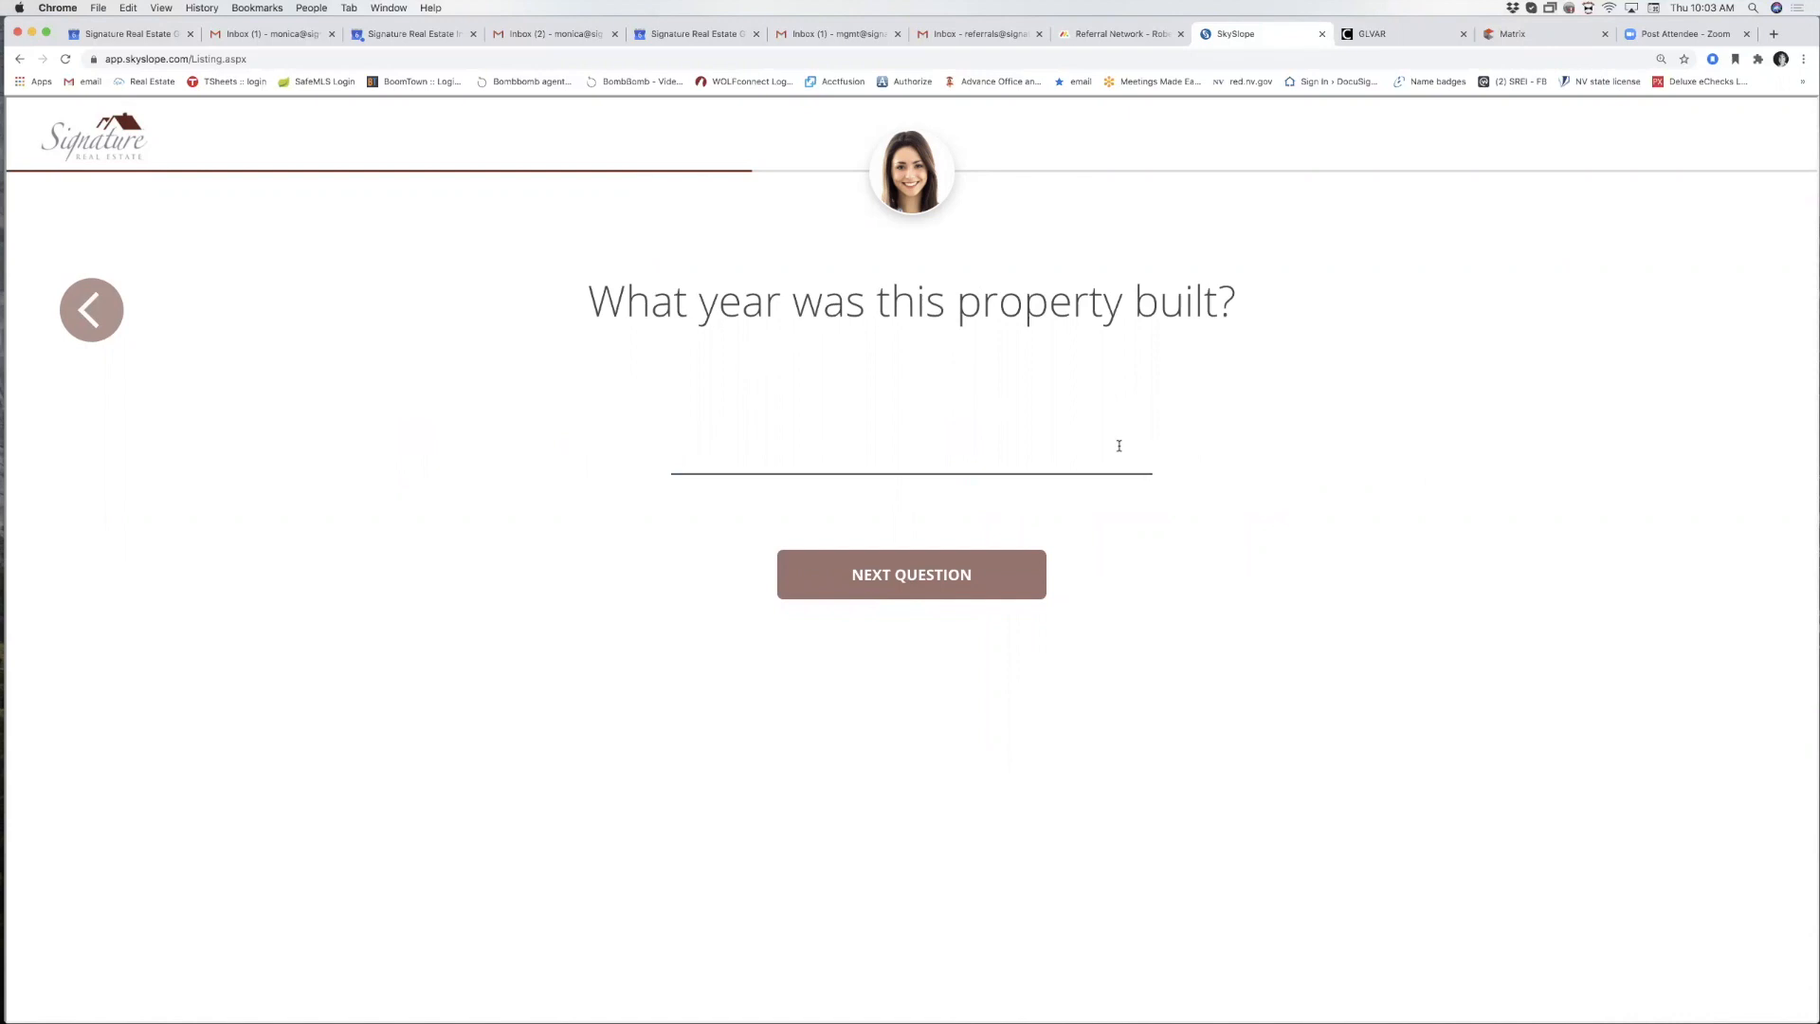
pyautogui.write('2017')
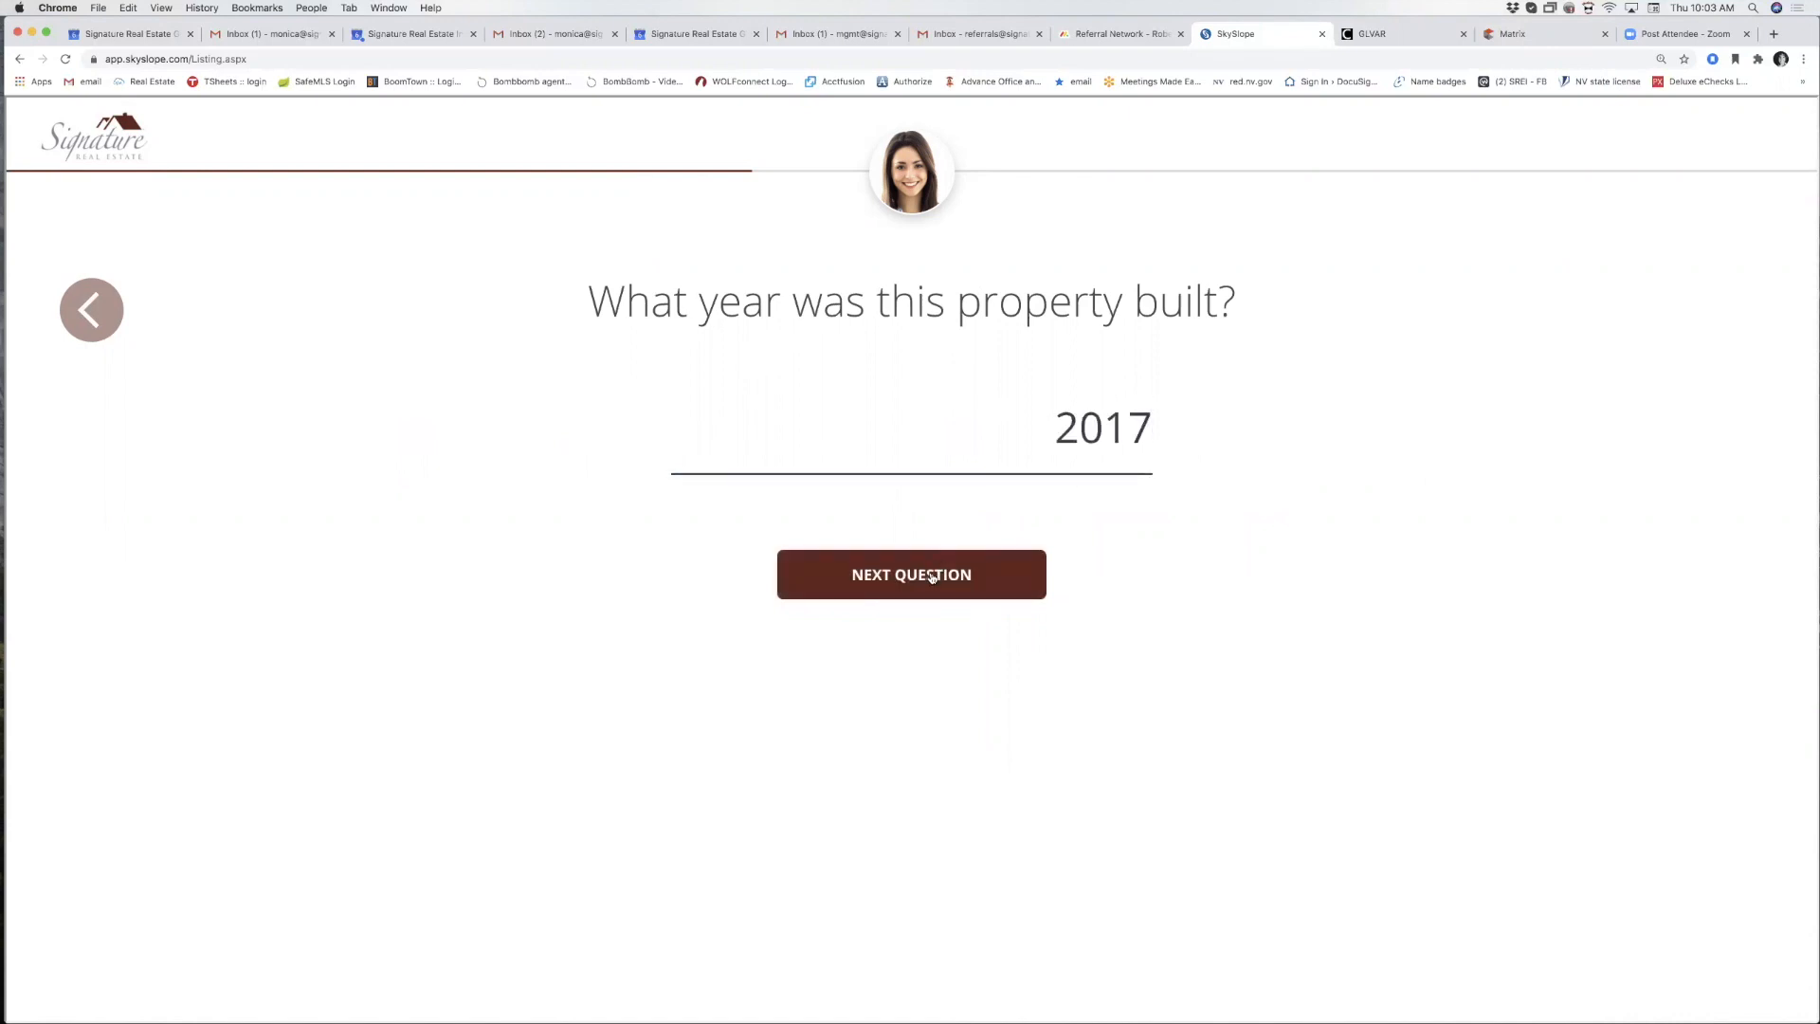
pyautogui.click(934, 573)
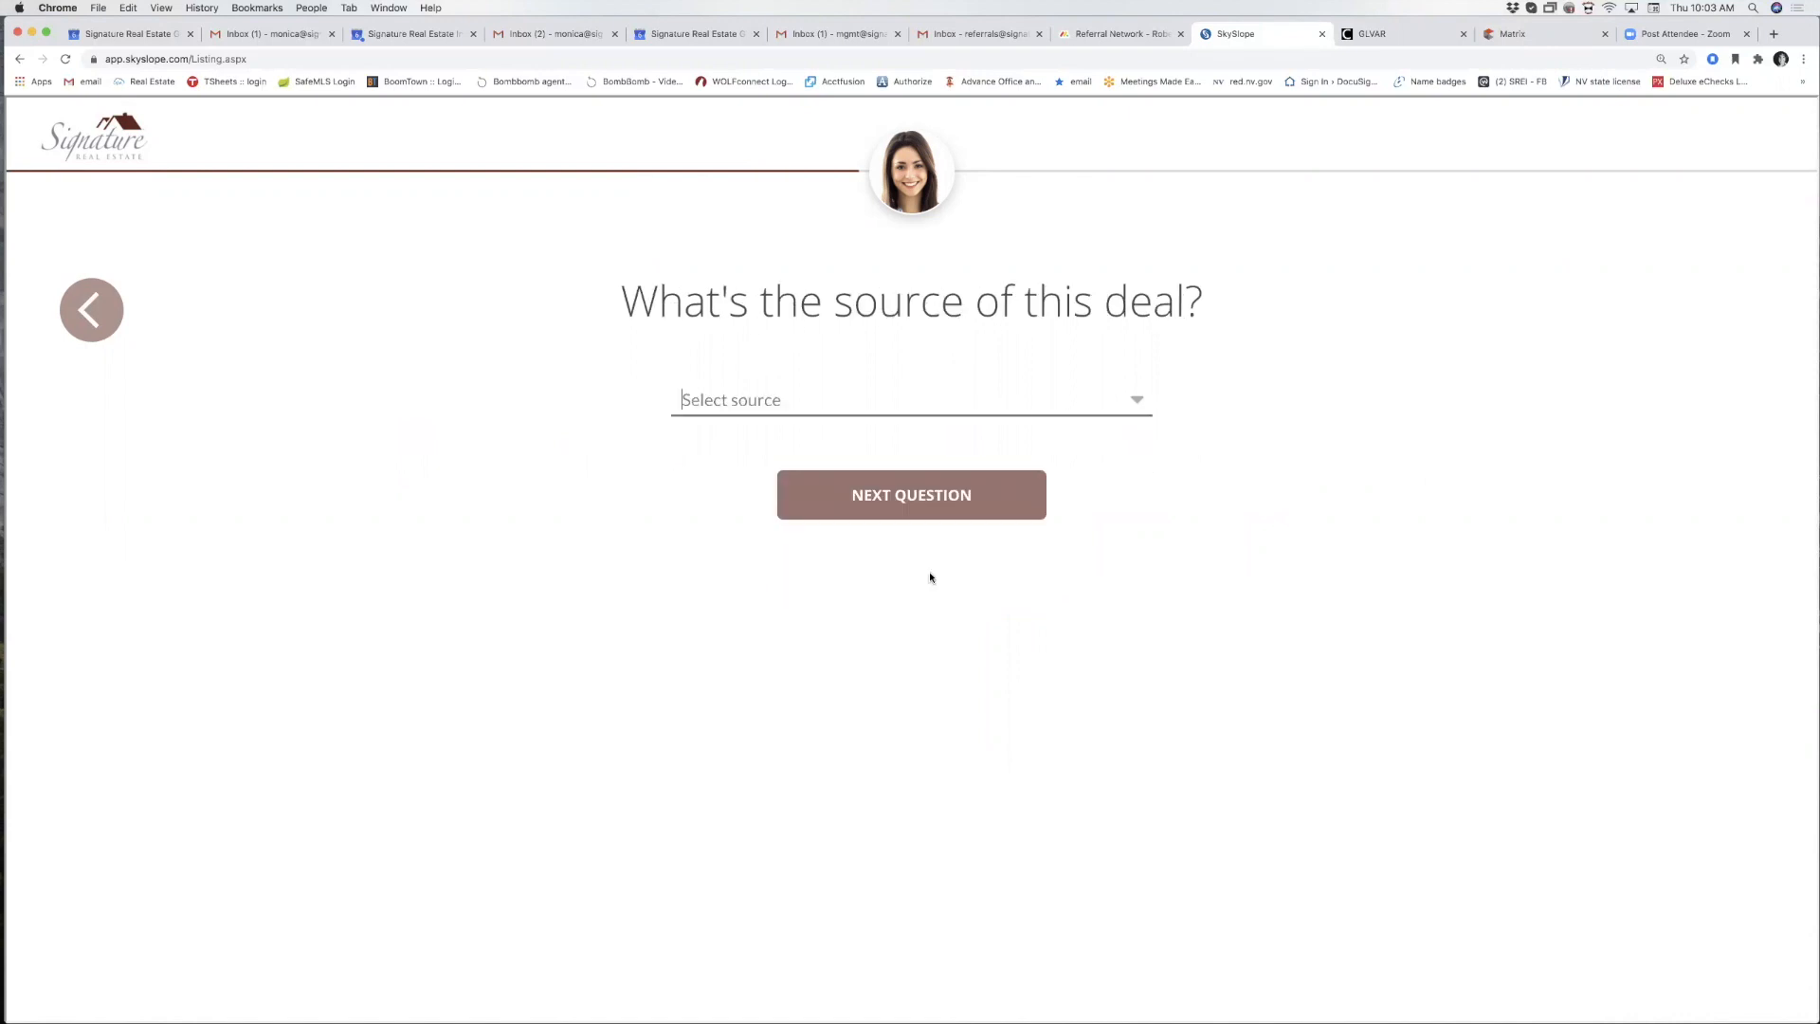
# Set the deal source to Prospecting.
pyautogui.click(1110, 407)
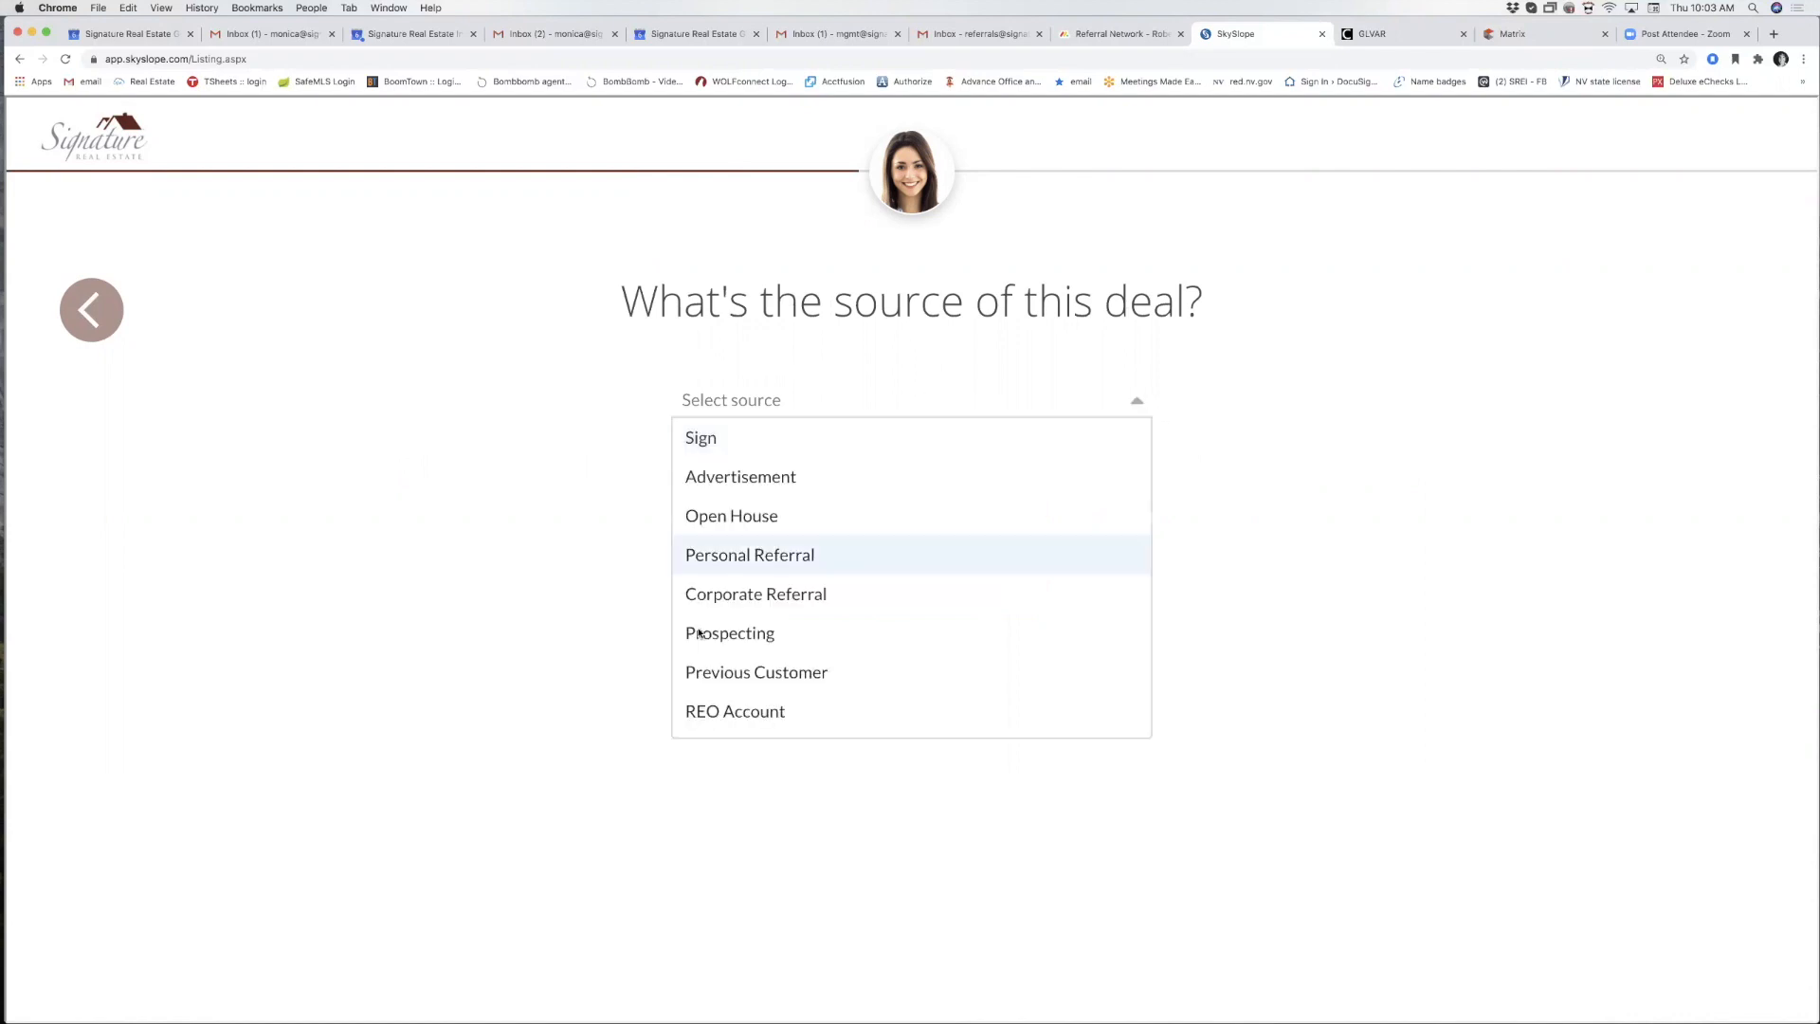
pyautogui.click(788, 641)
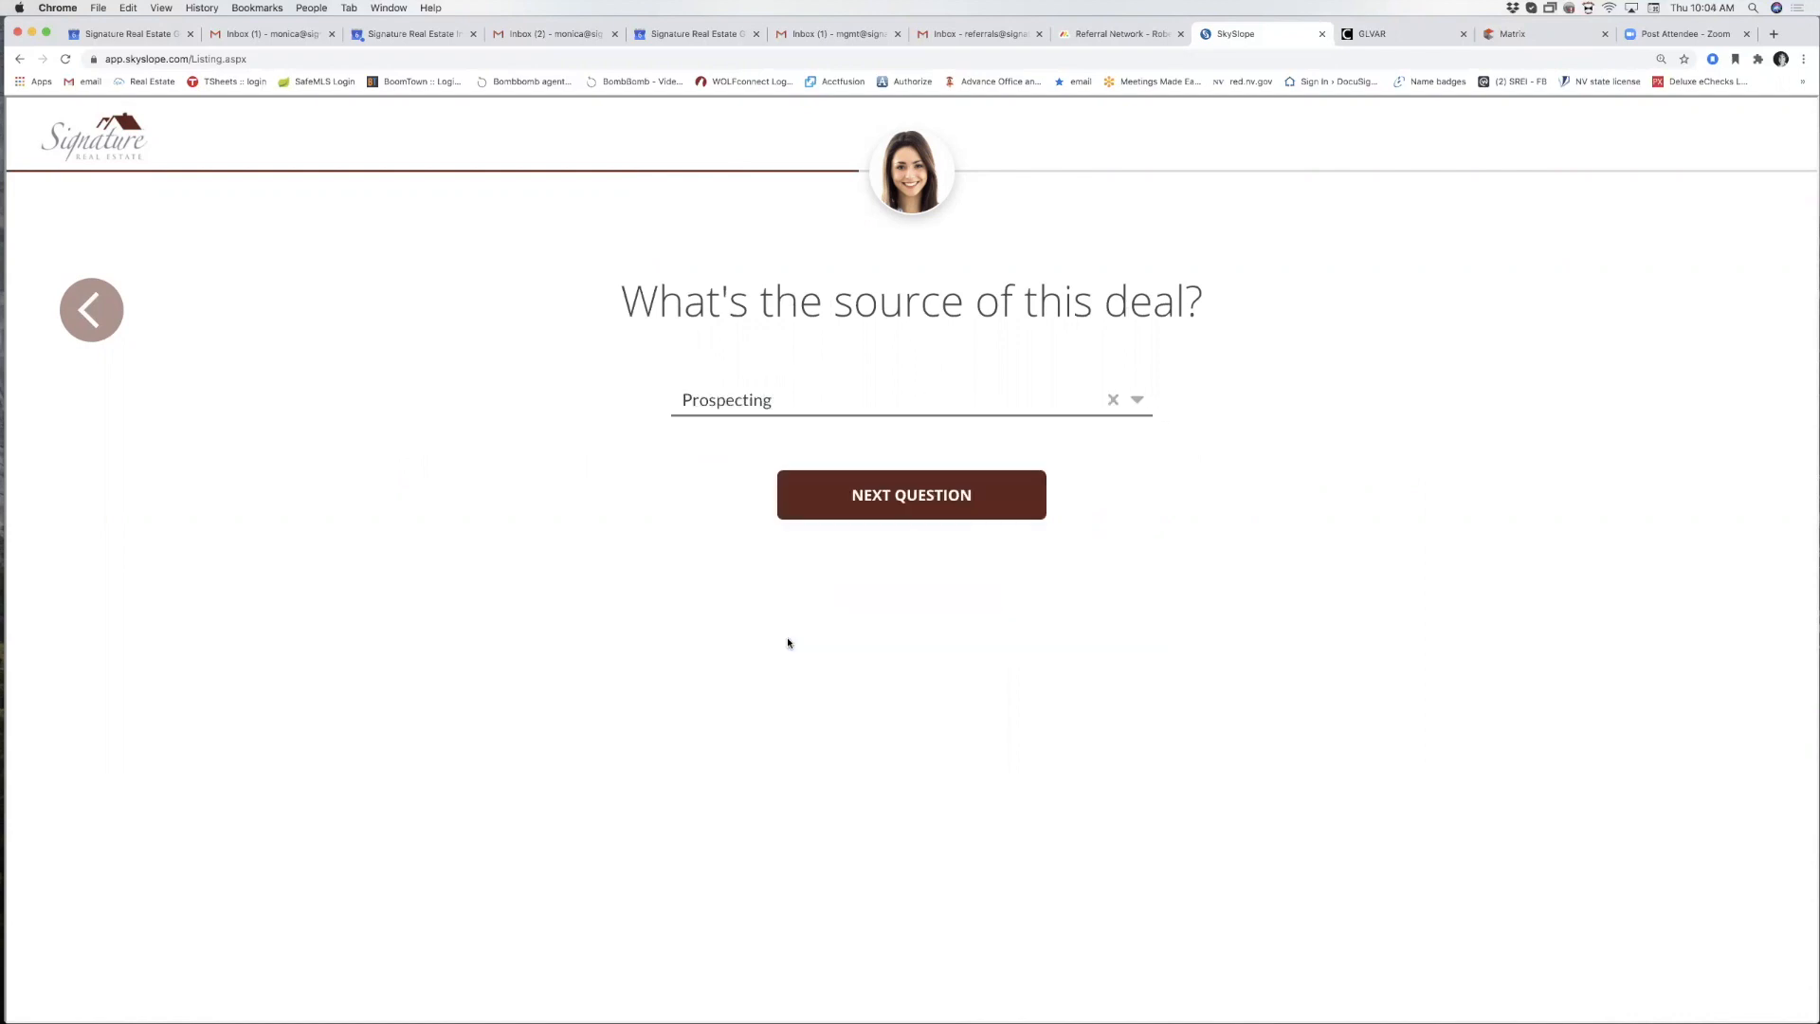
pyautogui.click(871, 514)
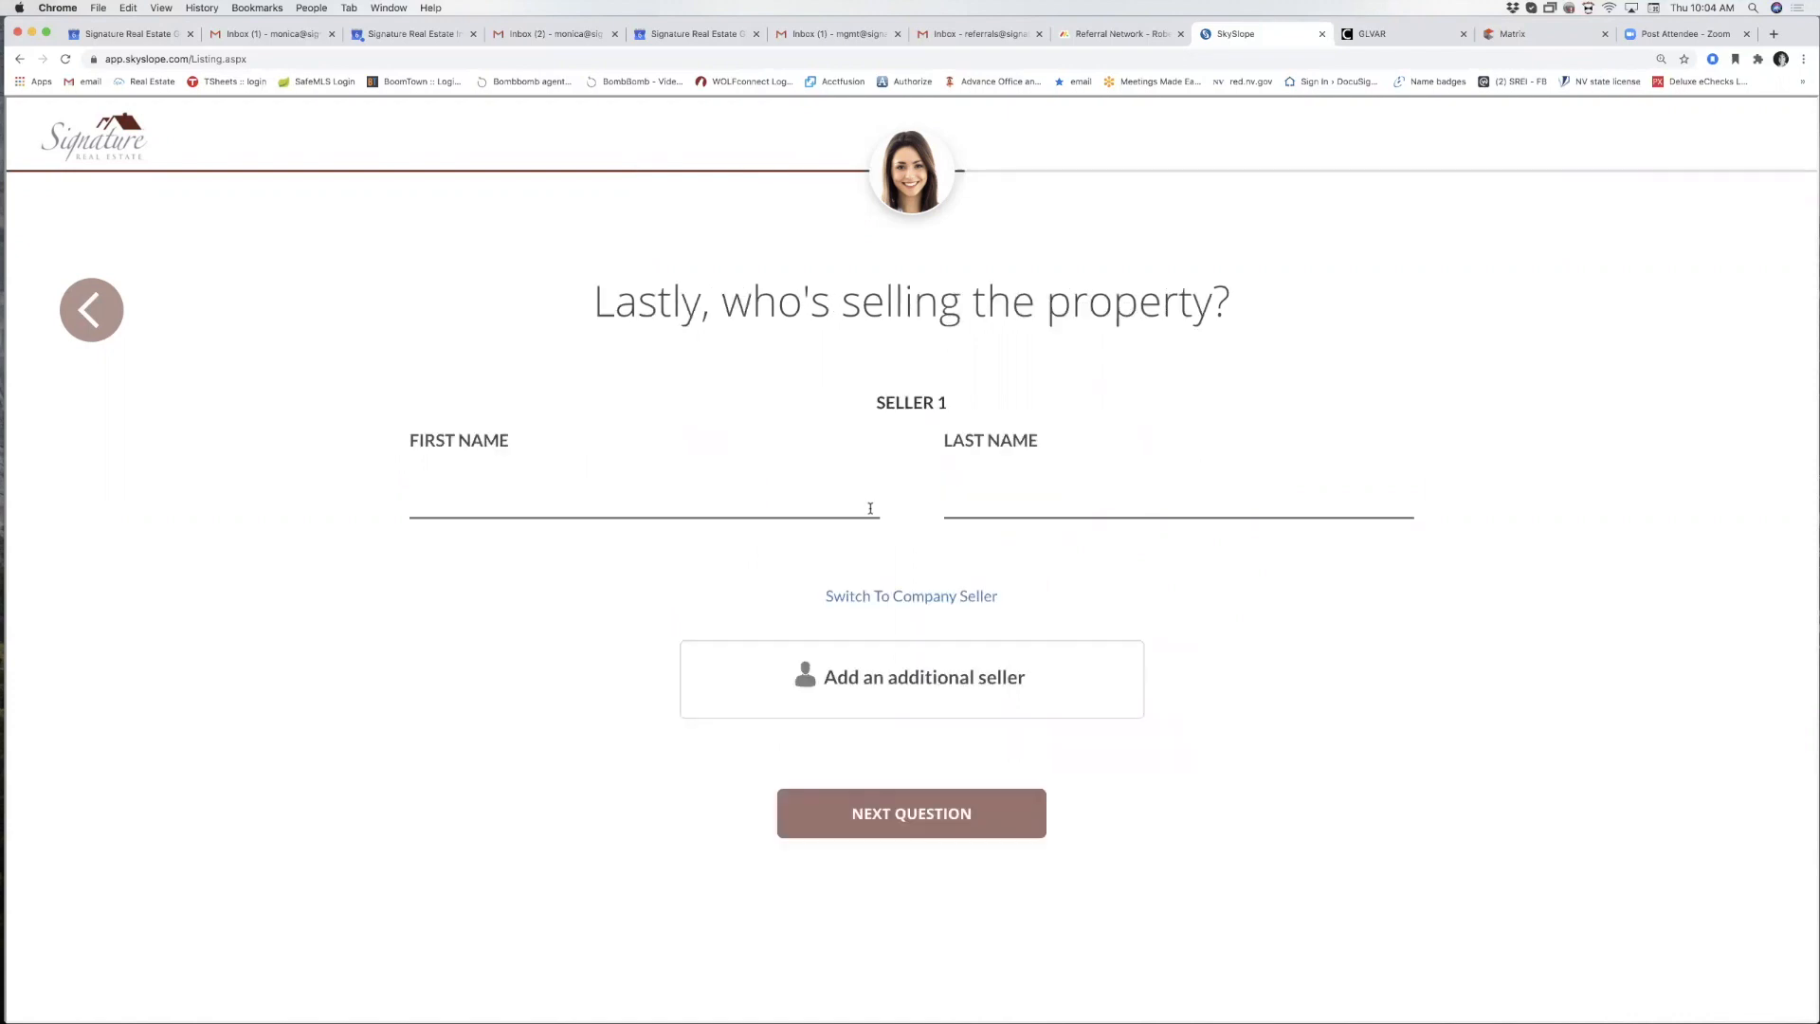
# Enter the seller's name as the only personal seller and reach the summary.
pyautogui.click(512, 500)
pyautogui.write('John')
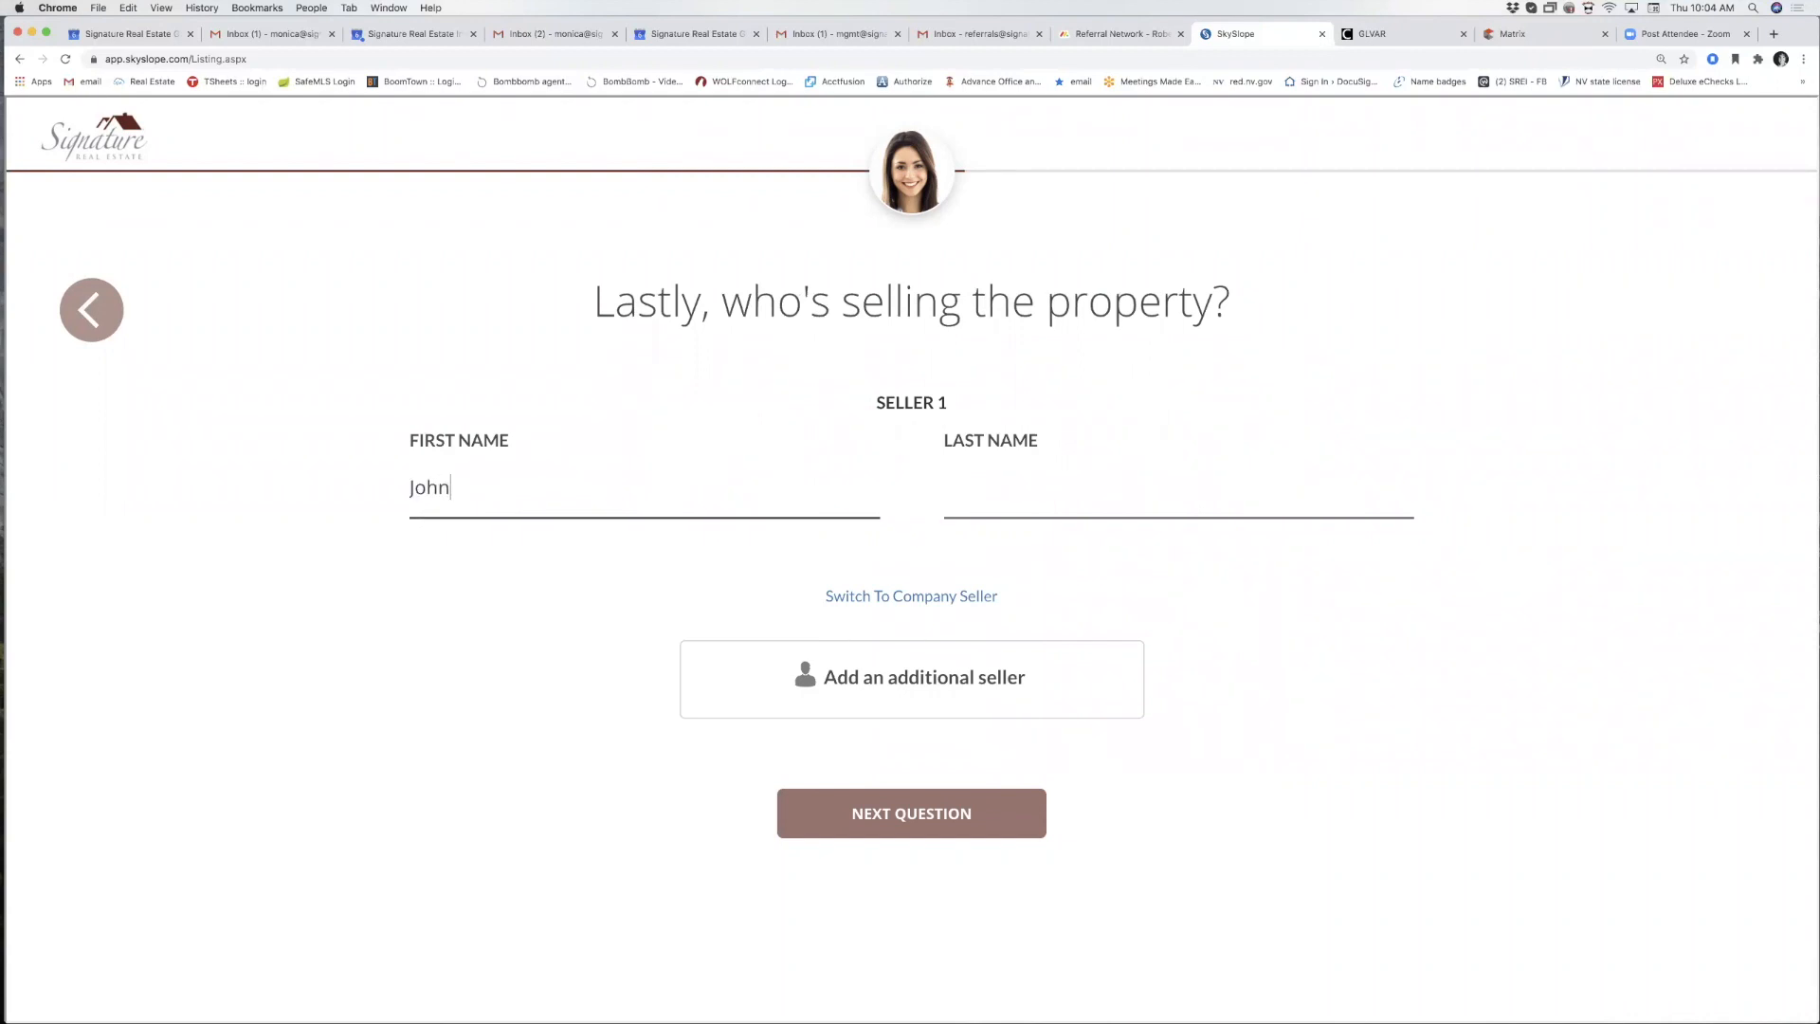
pyautogui.write('Doe')
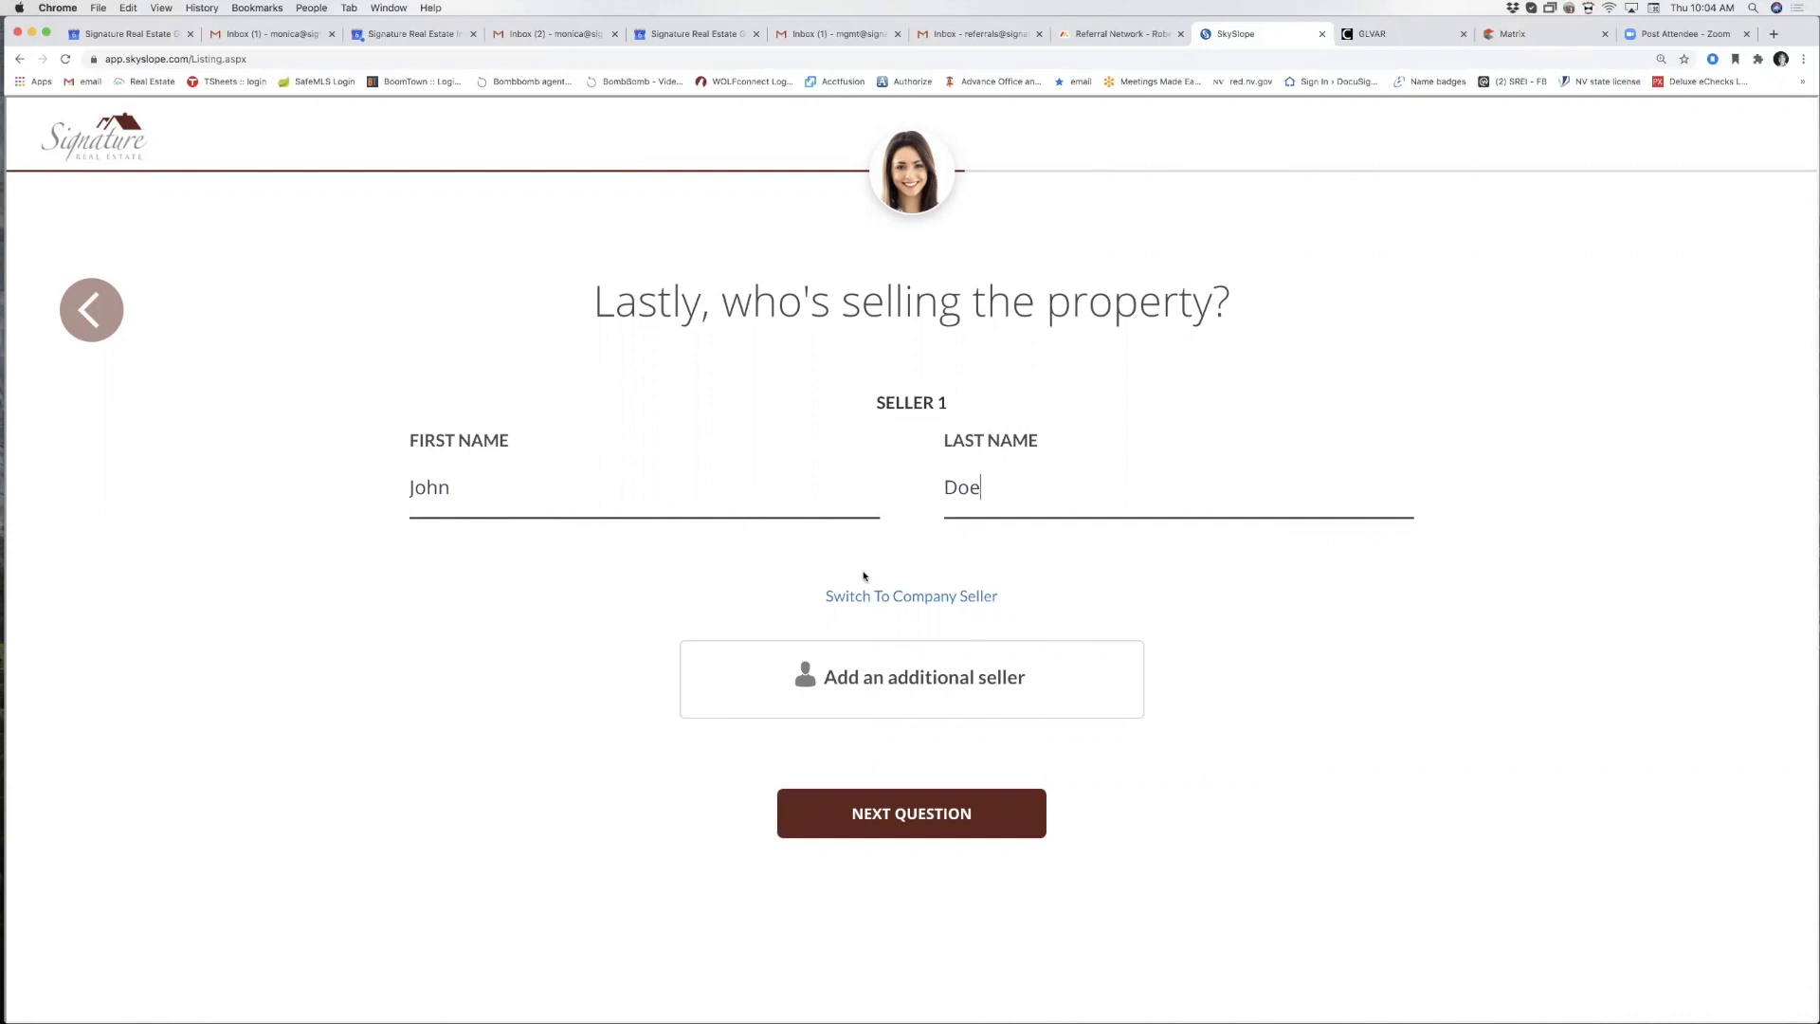
pyautogui.click(827, 691)
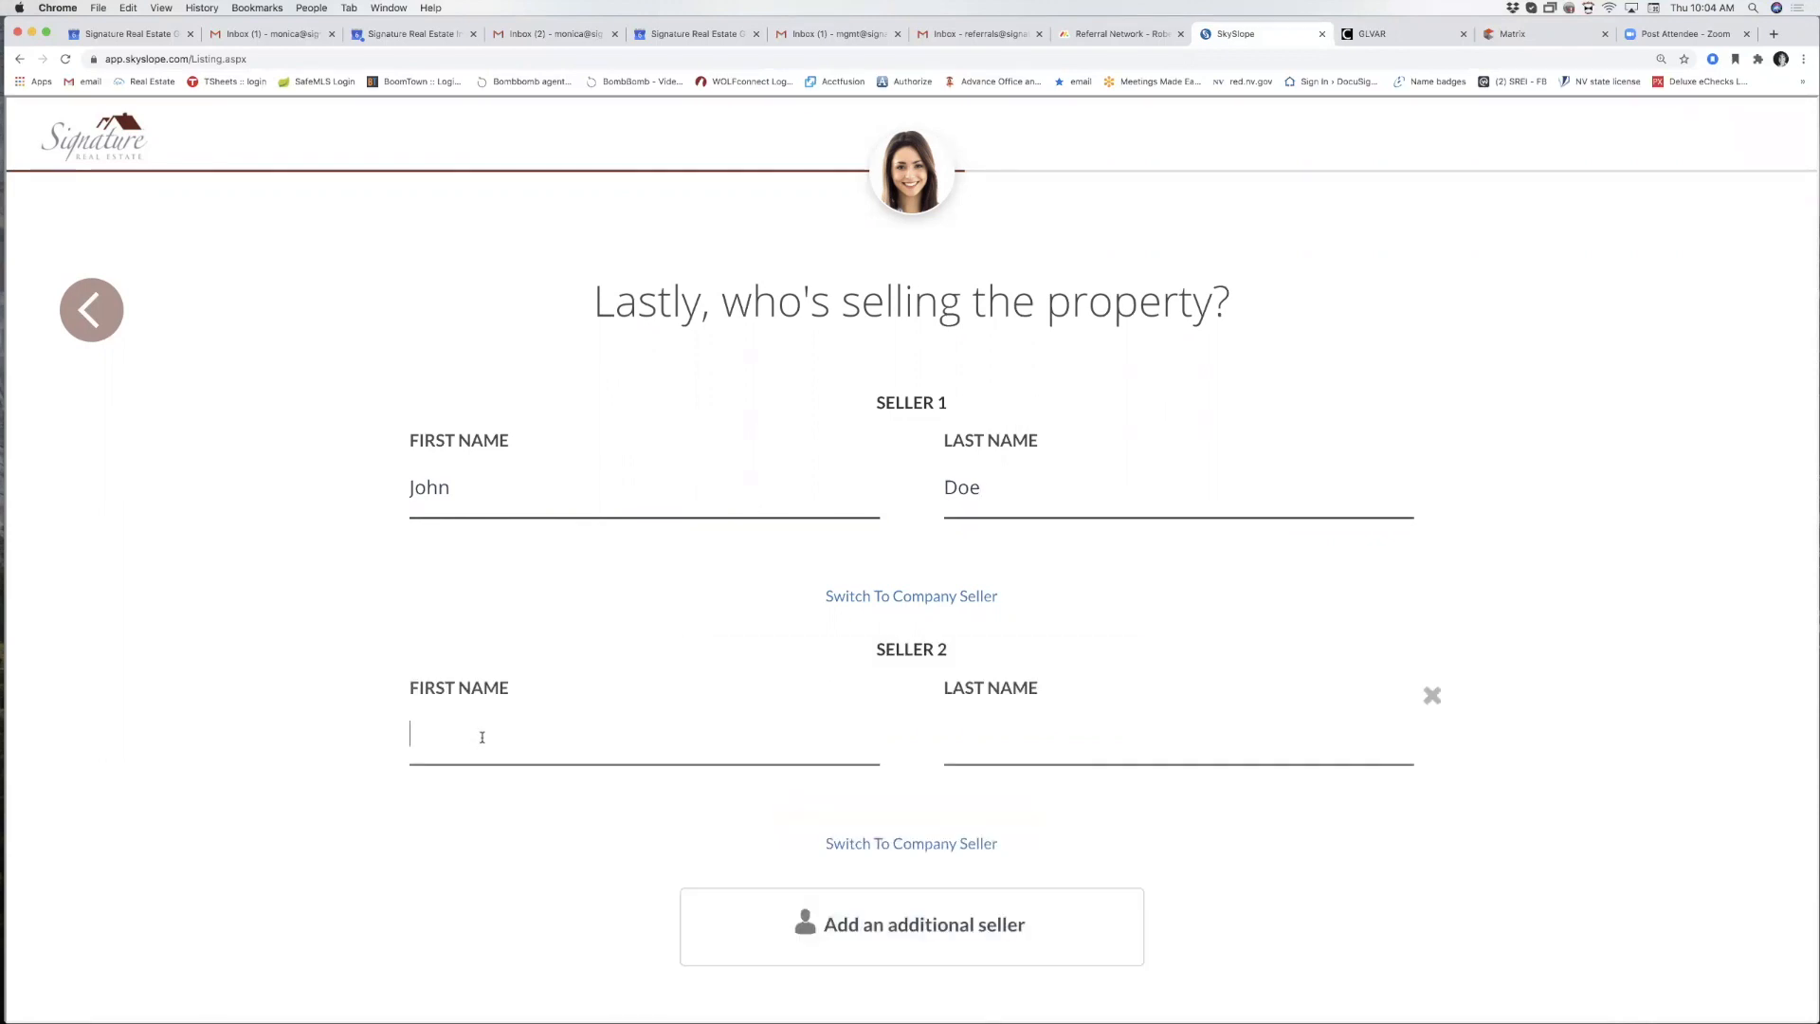
pyautogui.click(1434, 697)
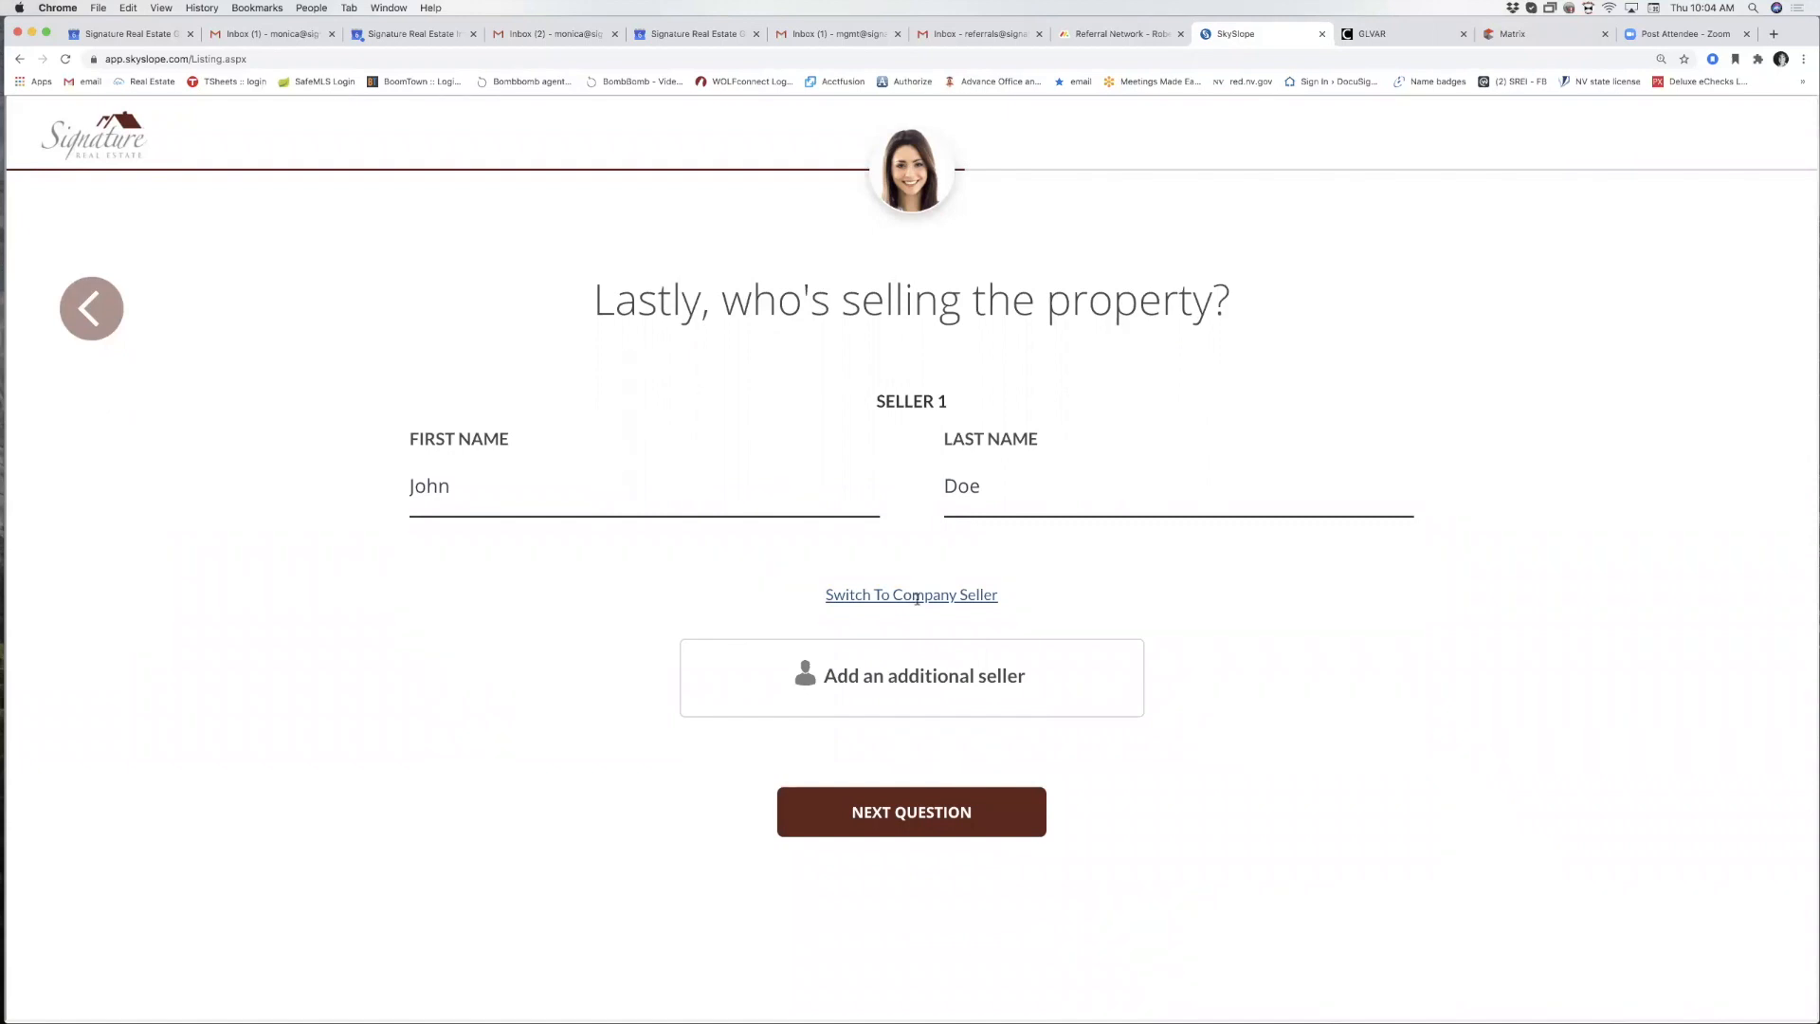
pyautogui.click(917, 595)
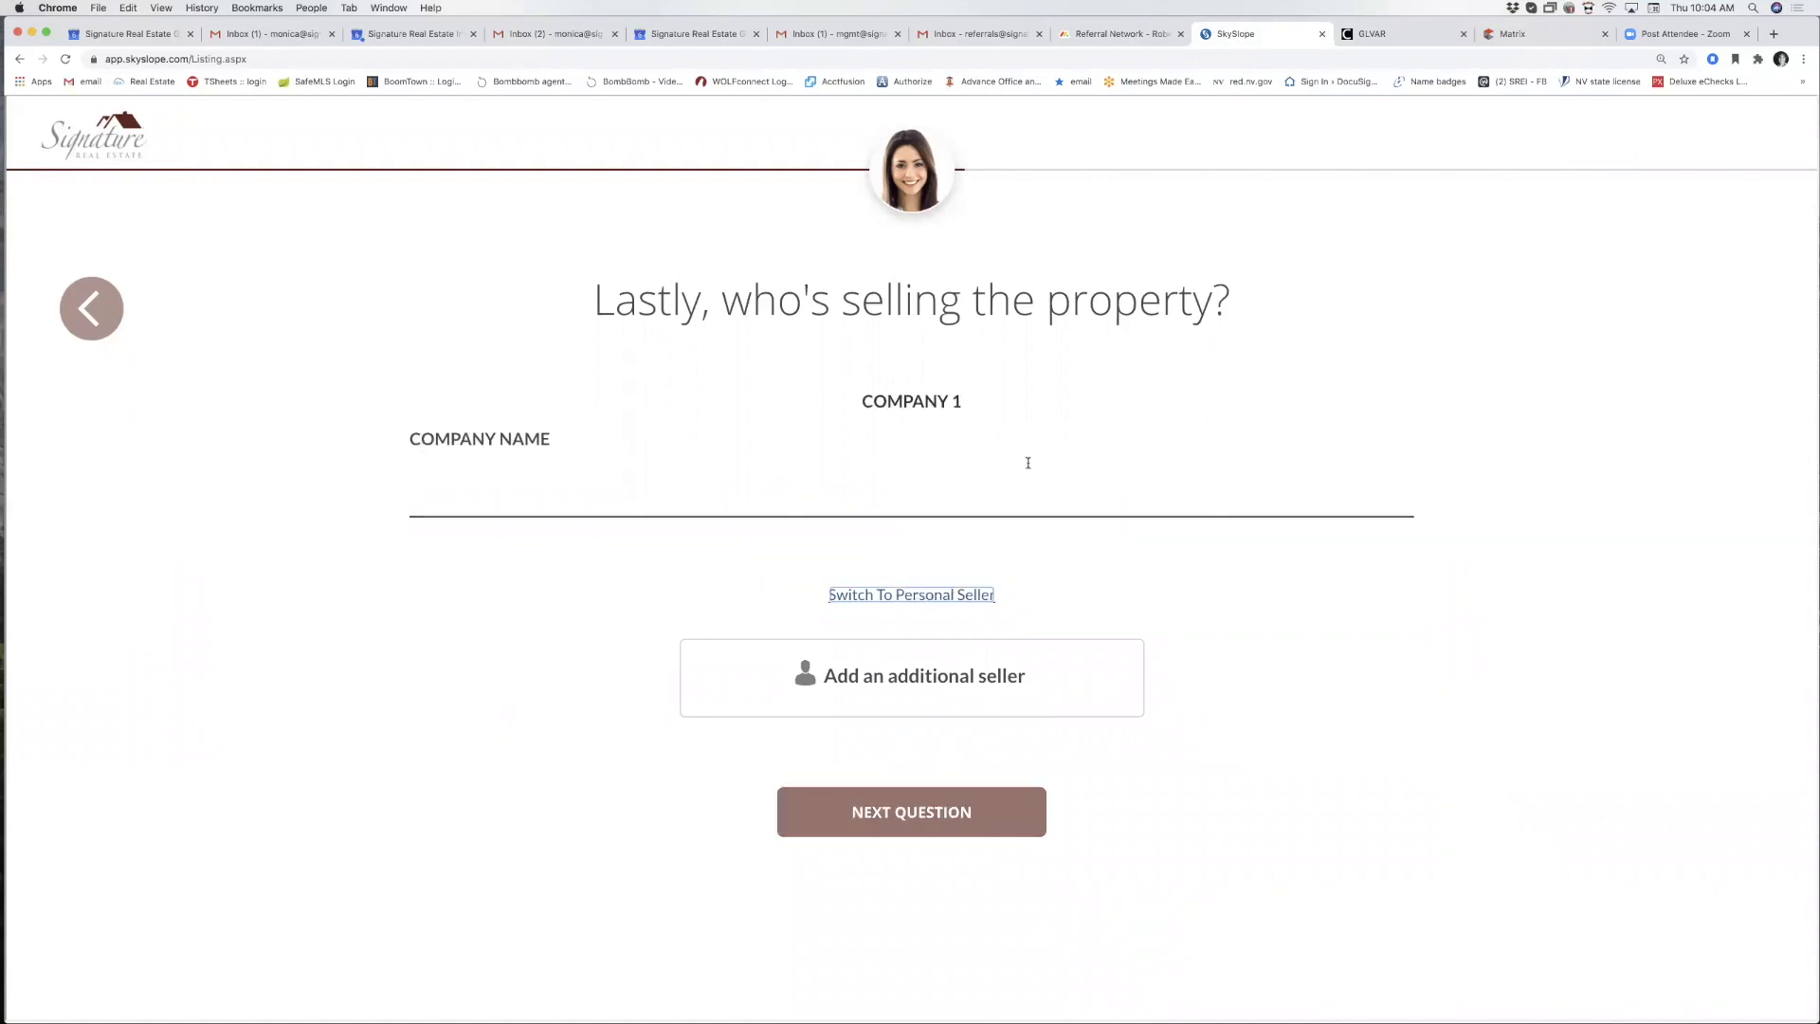
pyautogui.click(896, 597)
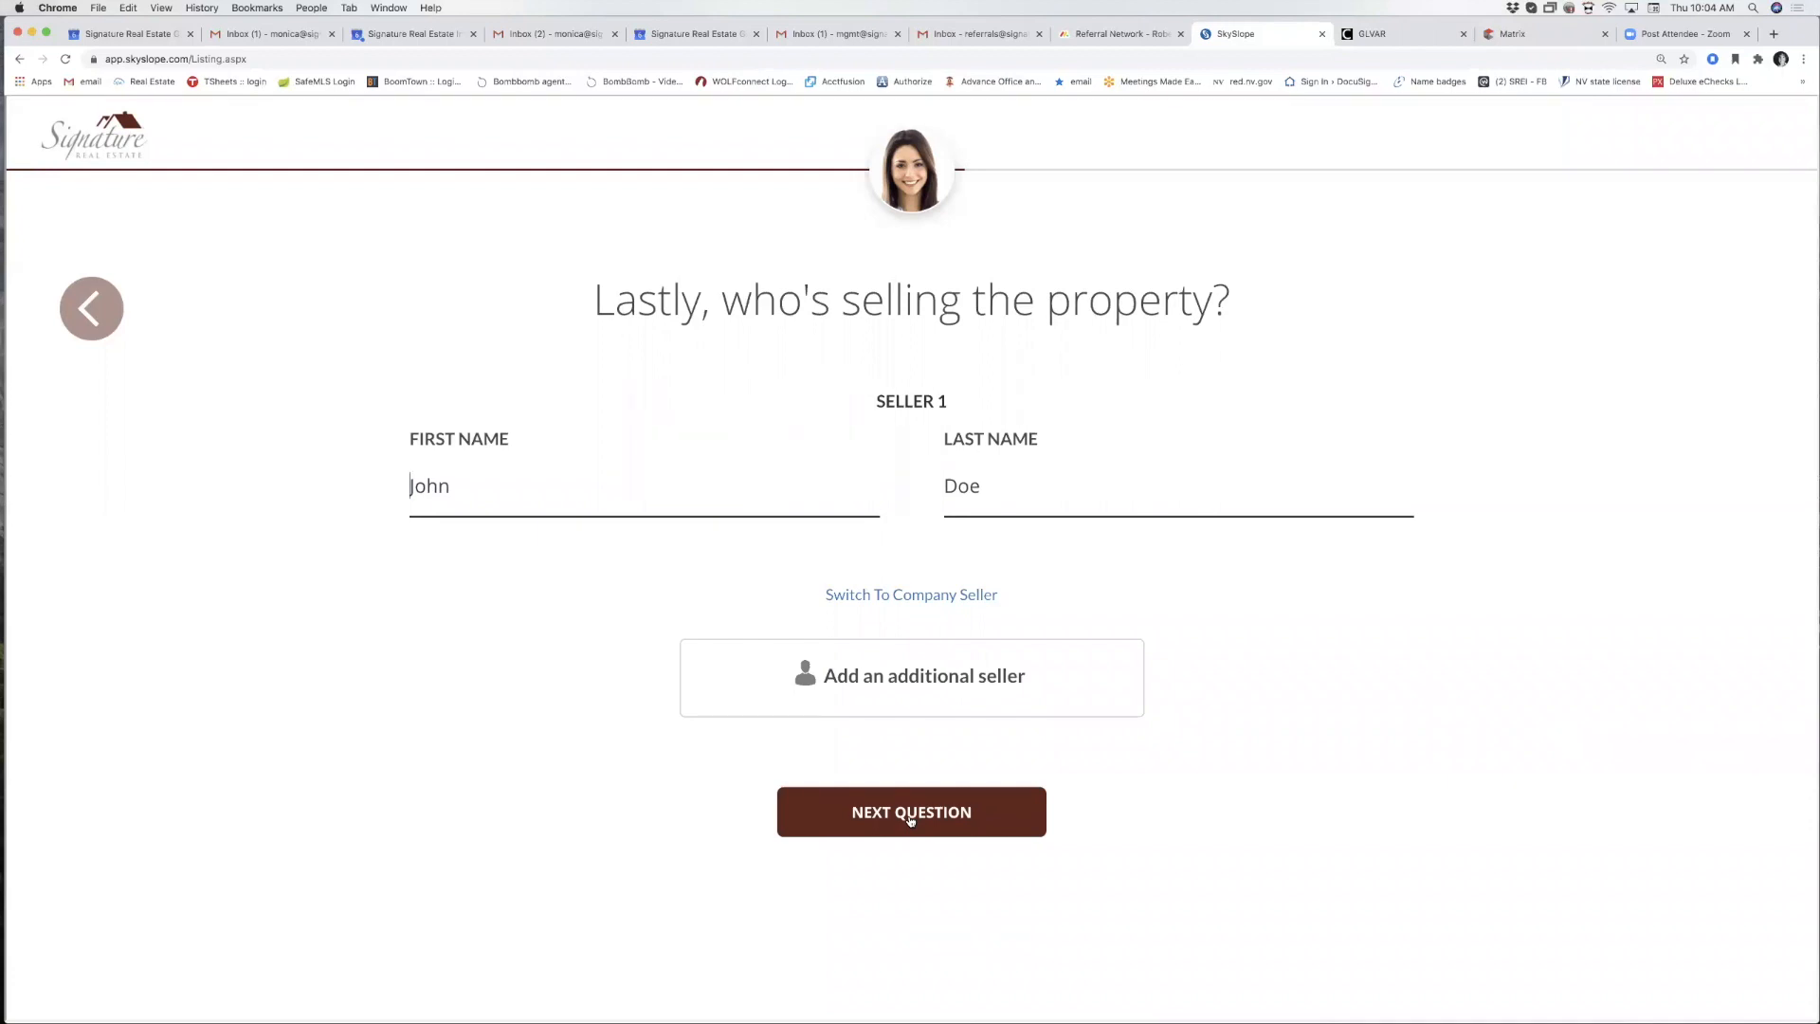
pyautogui.click(90, 308)
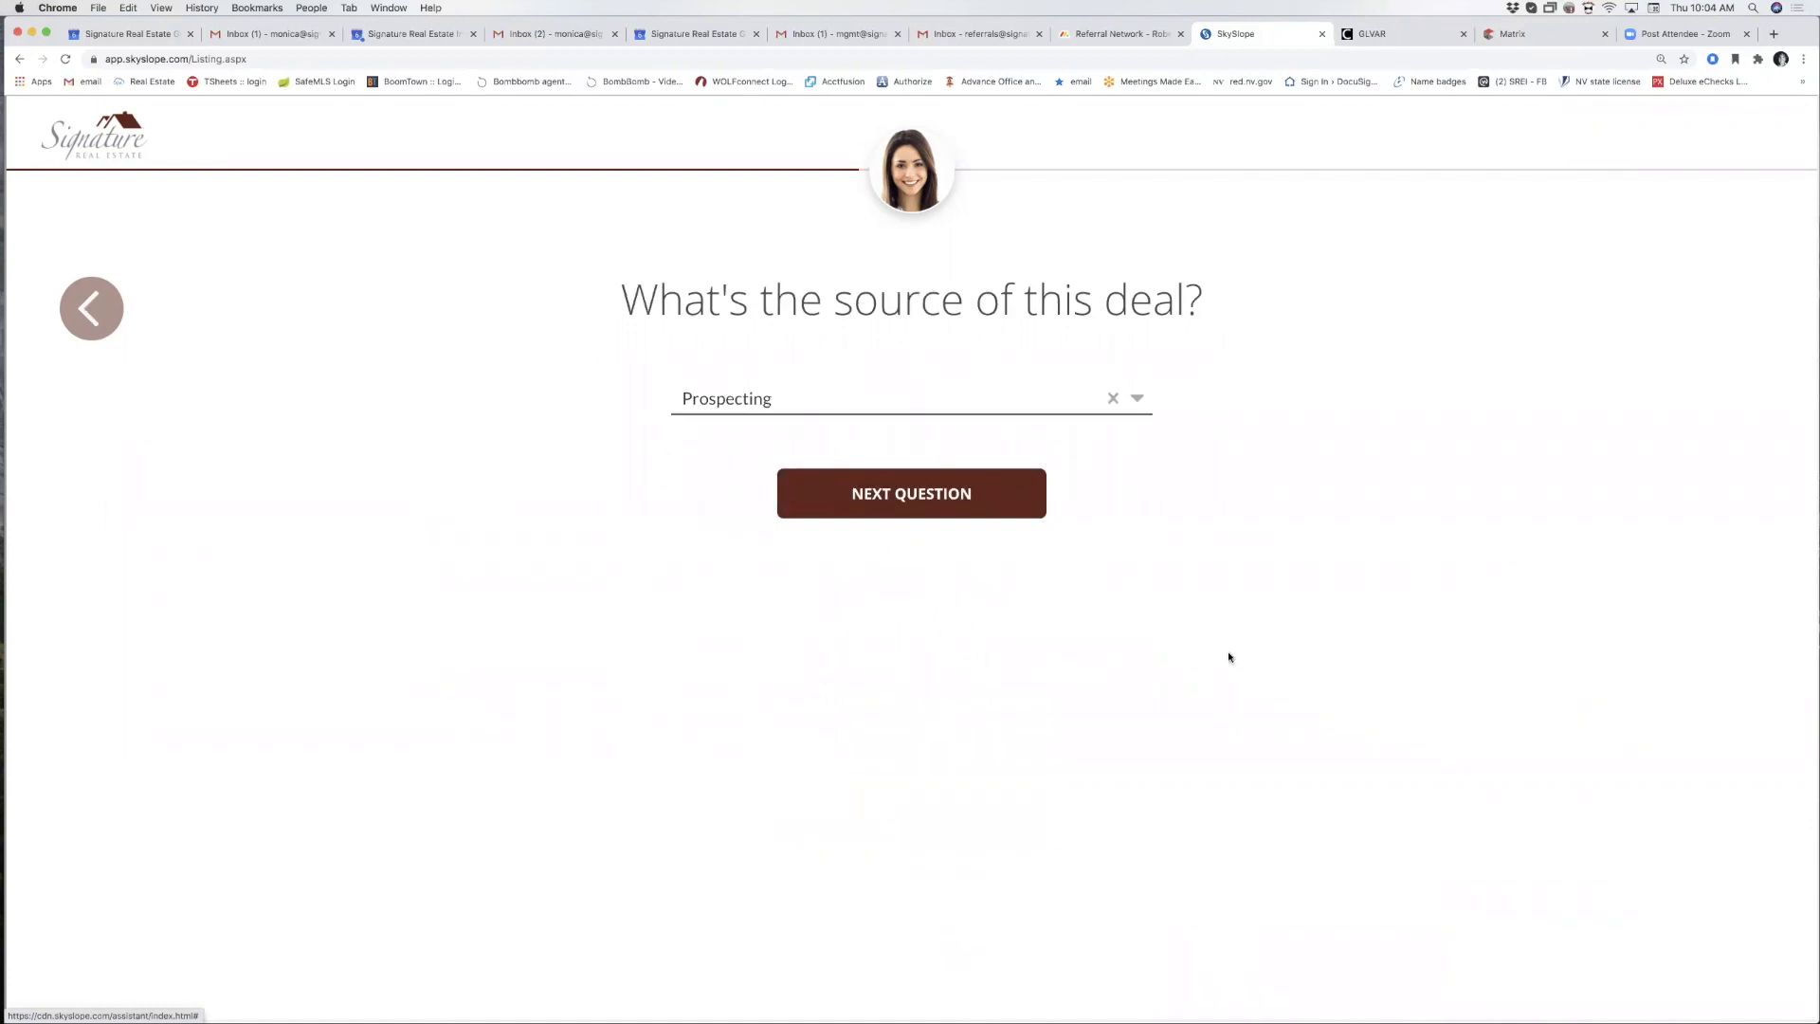
pyautogui.click(924, 512)
pyautogui.click(983, 813)
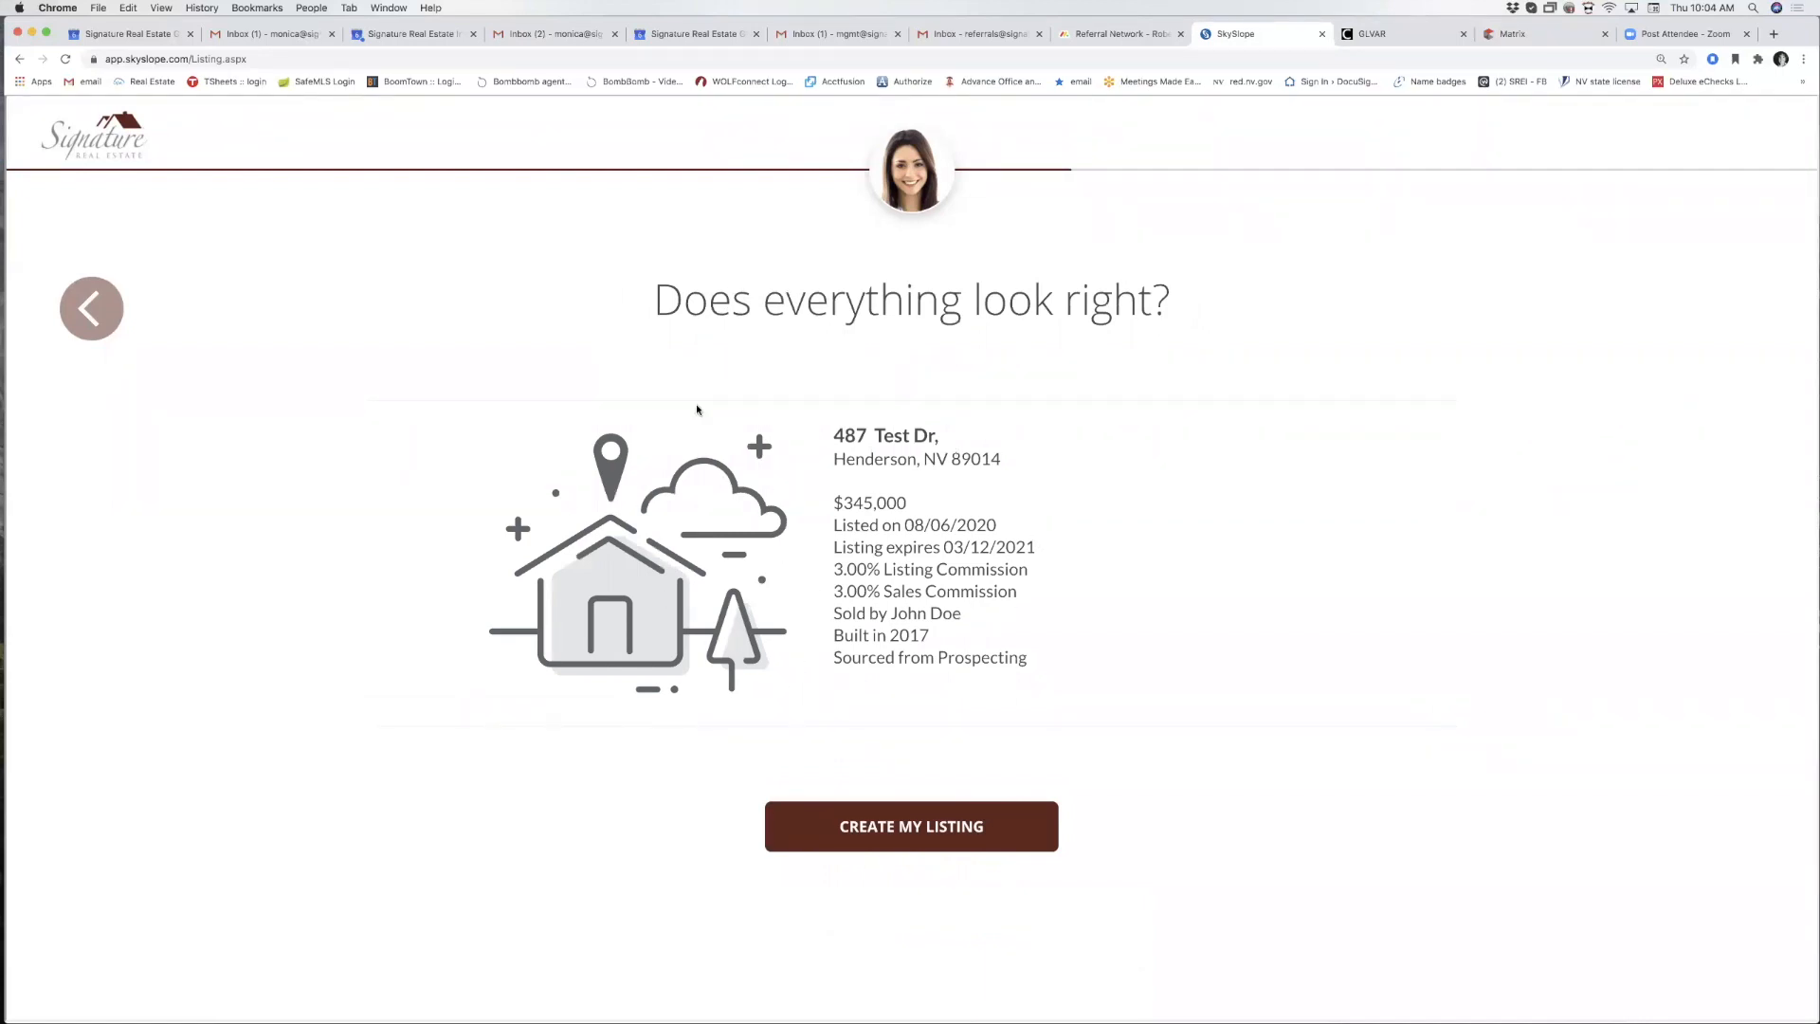
# Create the listing from the summary.
pyautogui.click(881, 834)
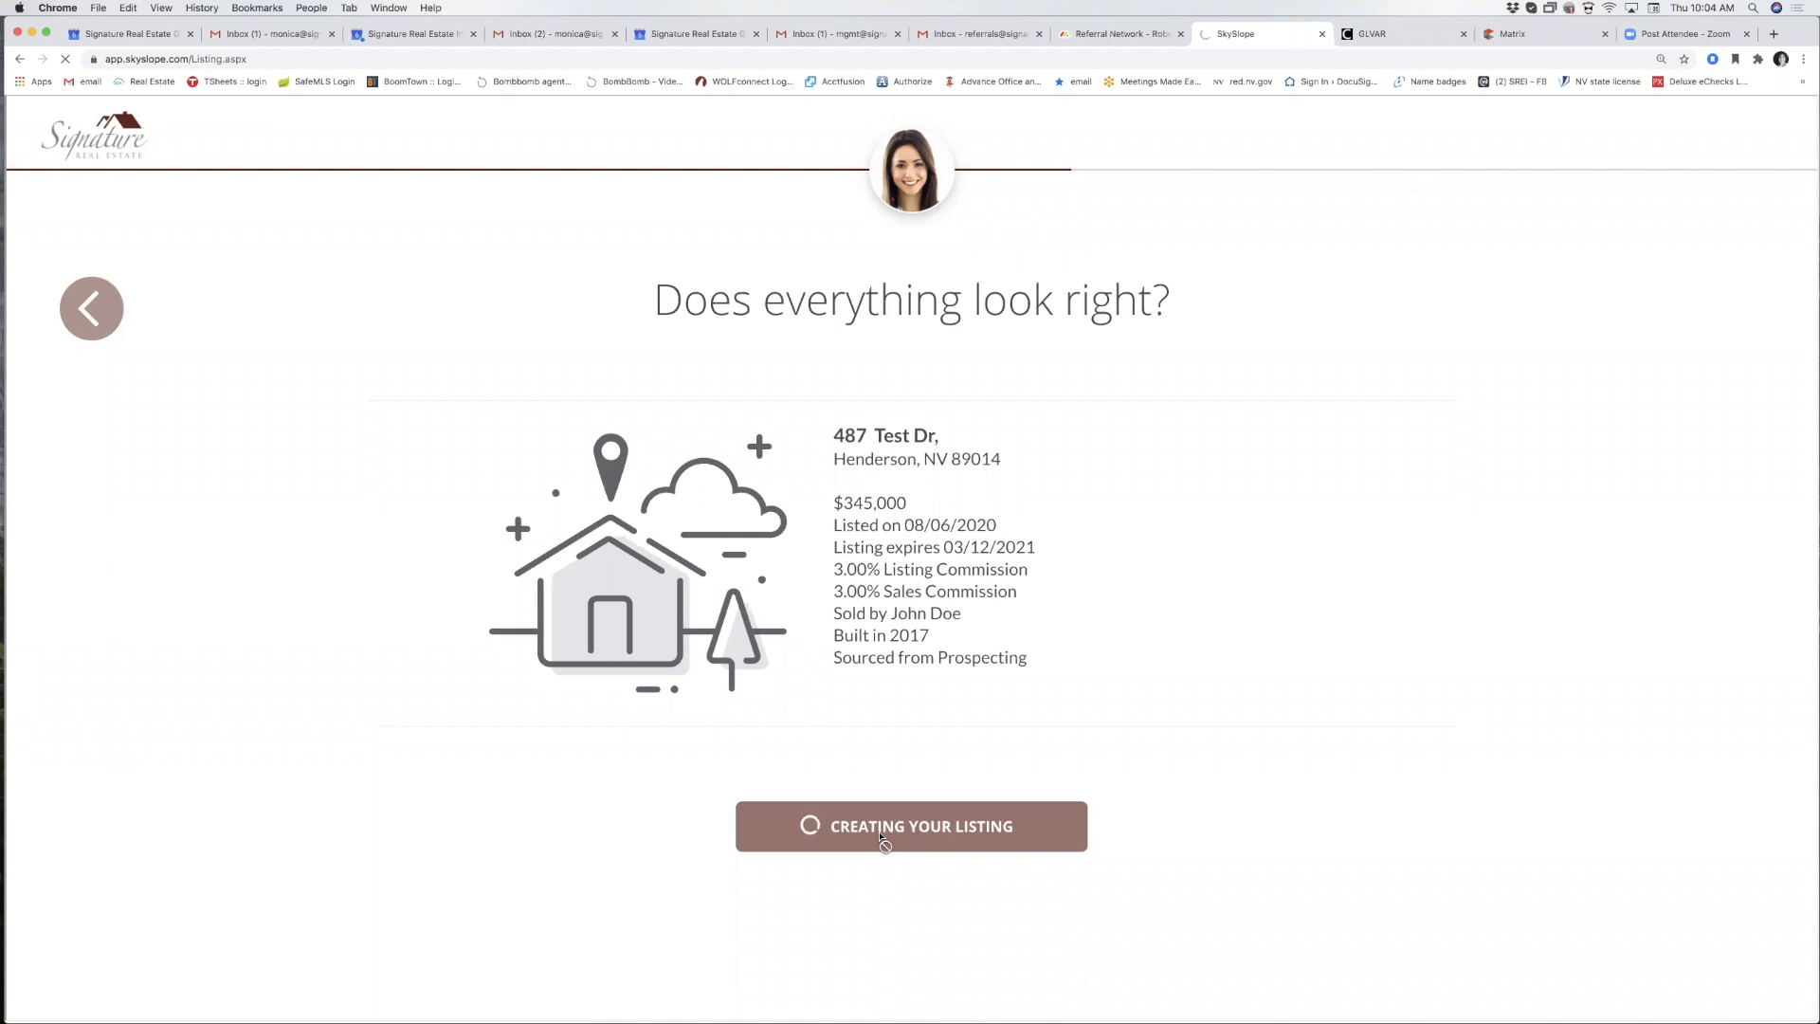
pyautogui.scroll(-10, 879, 815)
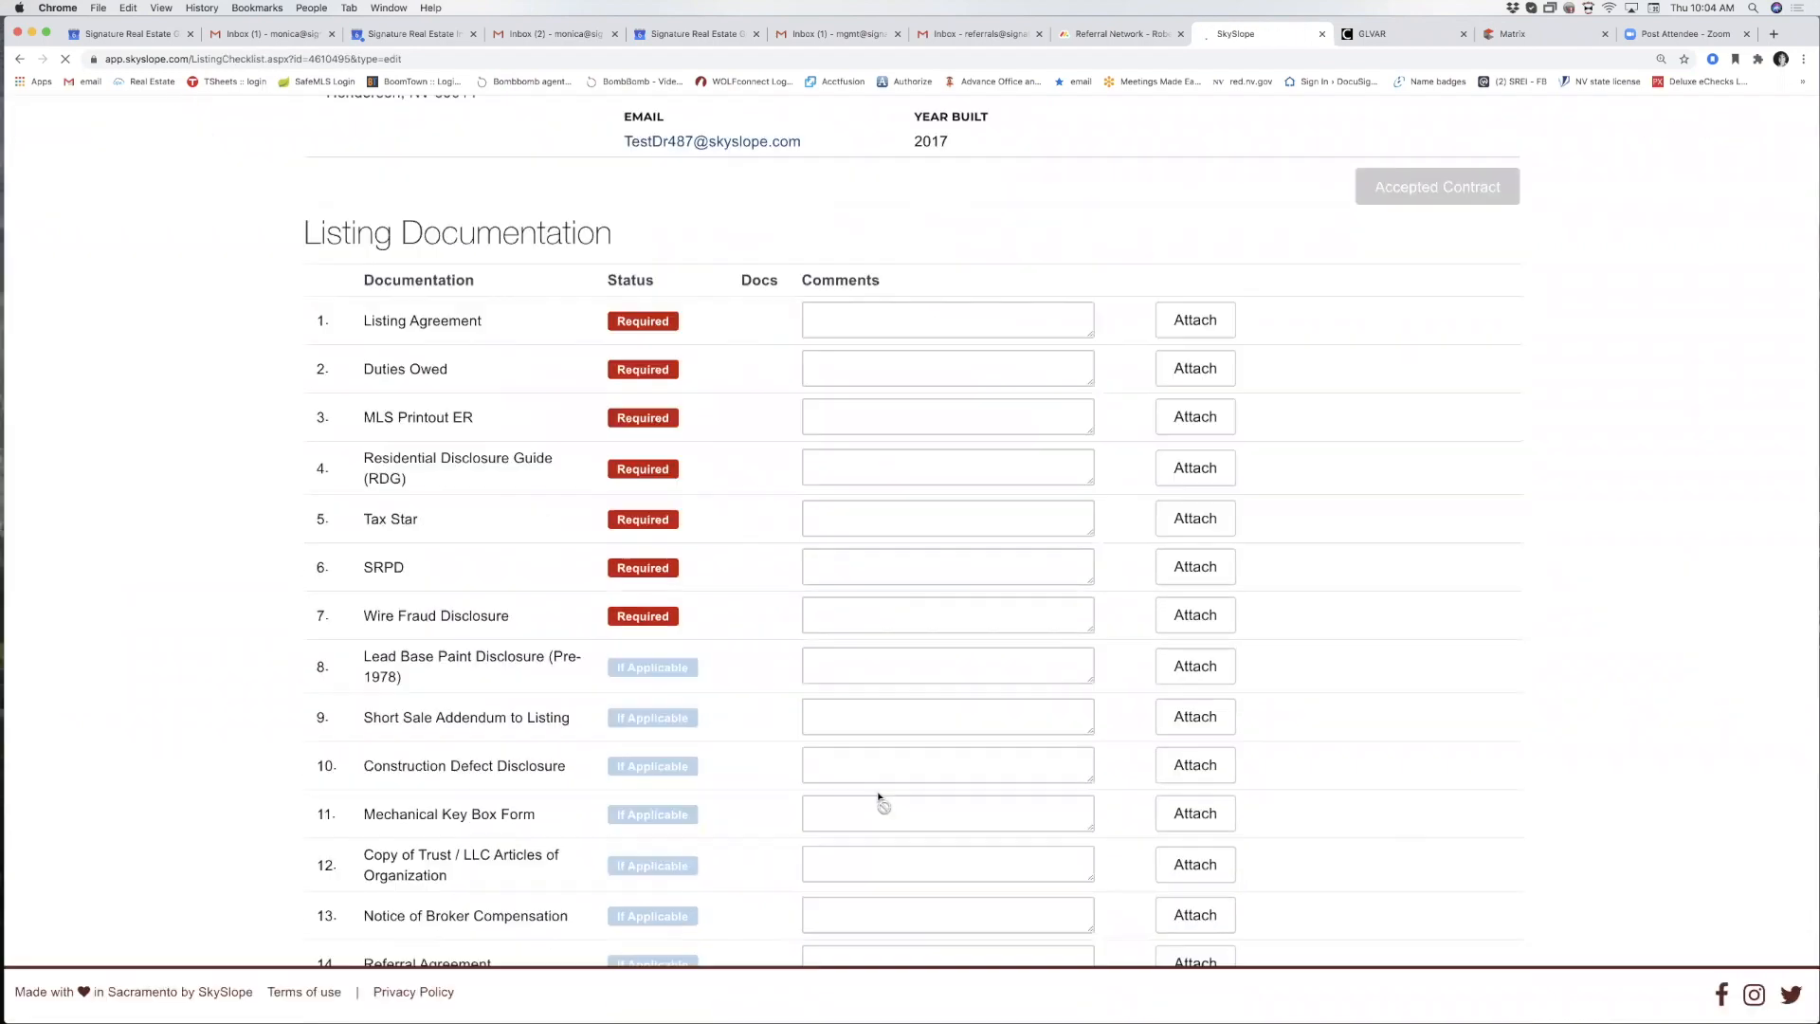
pyautogui.scroll(3, 879, 796)
pyautogui.scroll(5, 877, 784)
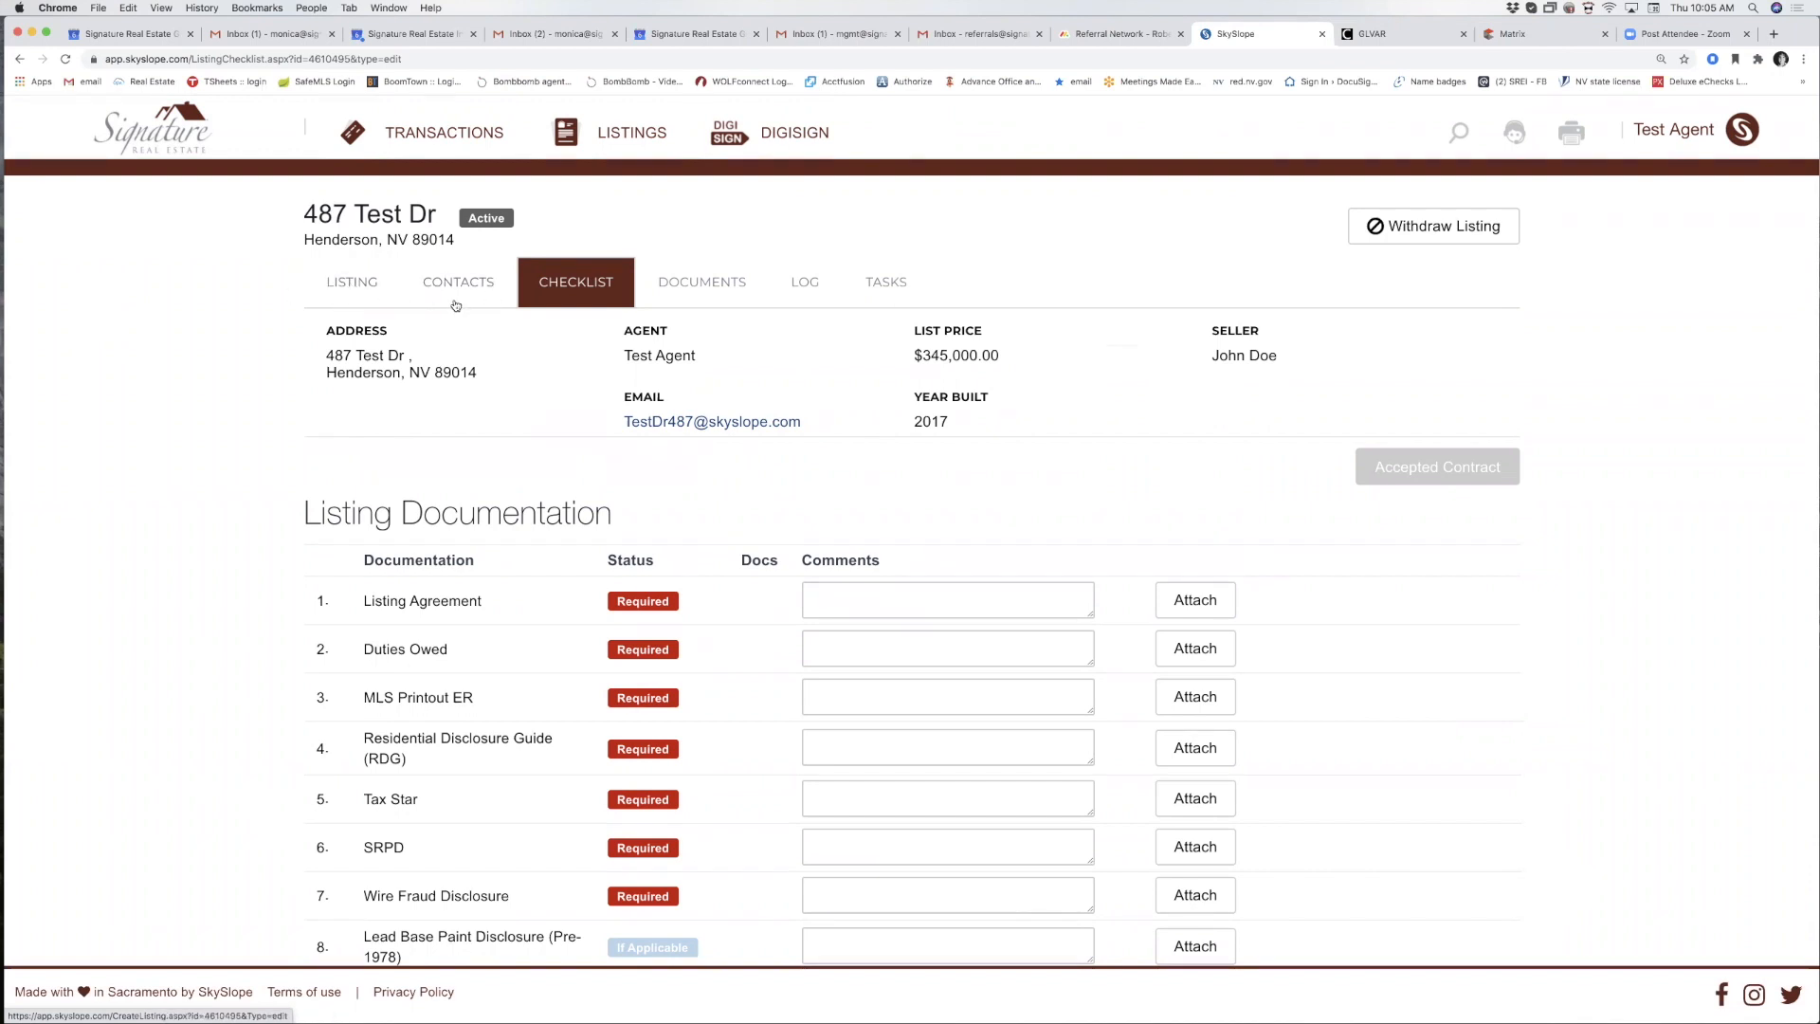
# Review the new listing's details form and its contacts.
pyautogui.click(353, 290)
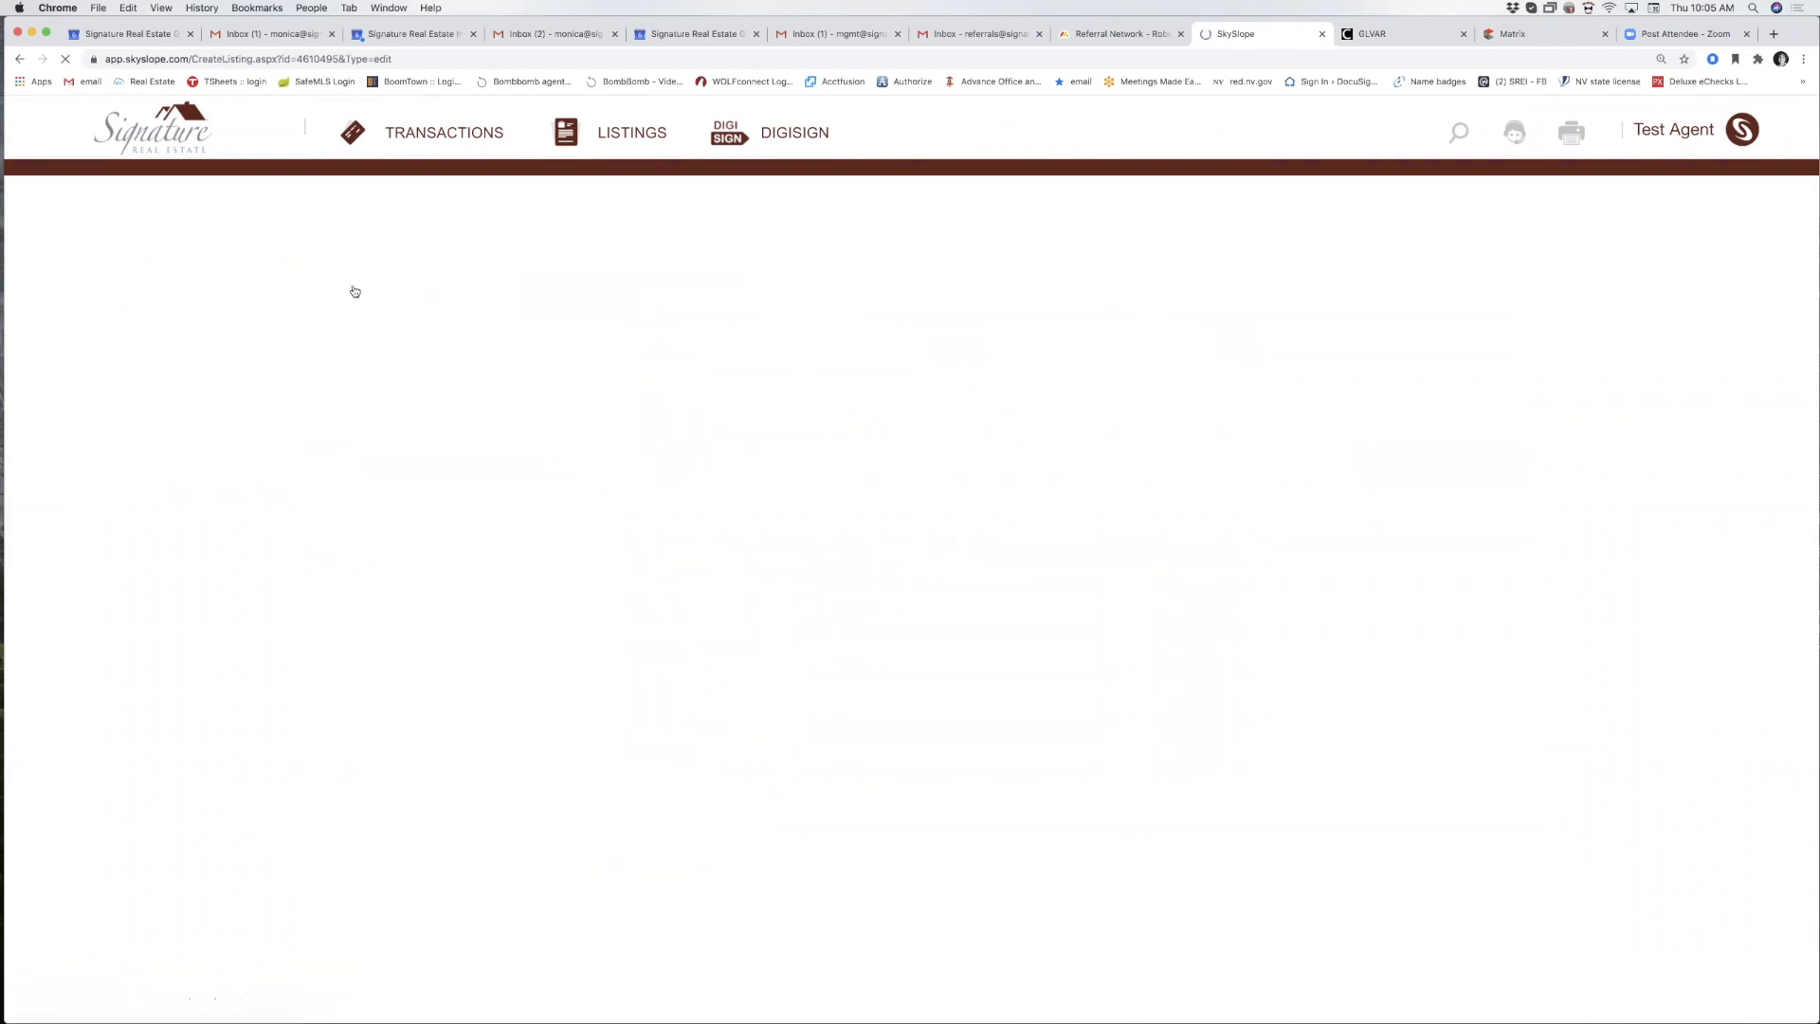
pyautogui.scroll(-3, 525, 530)
pyautogui.scroll(-5, 525, 532)
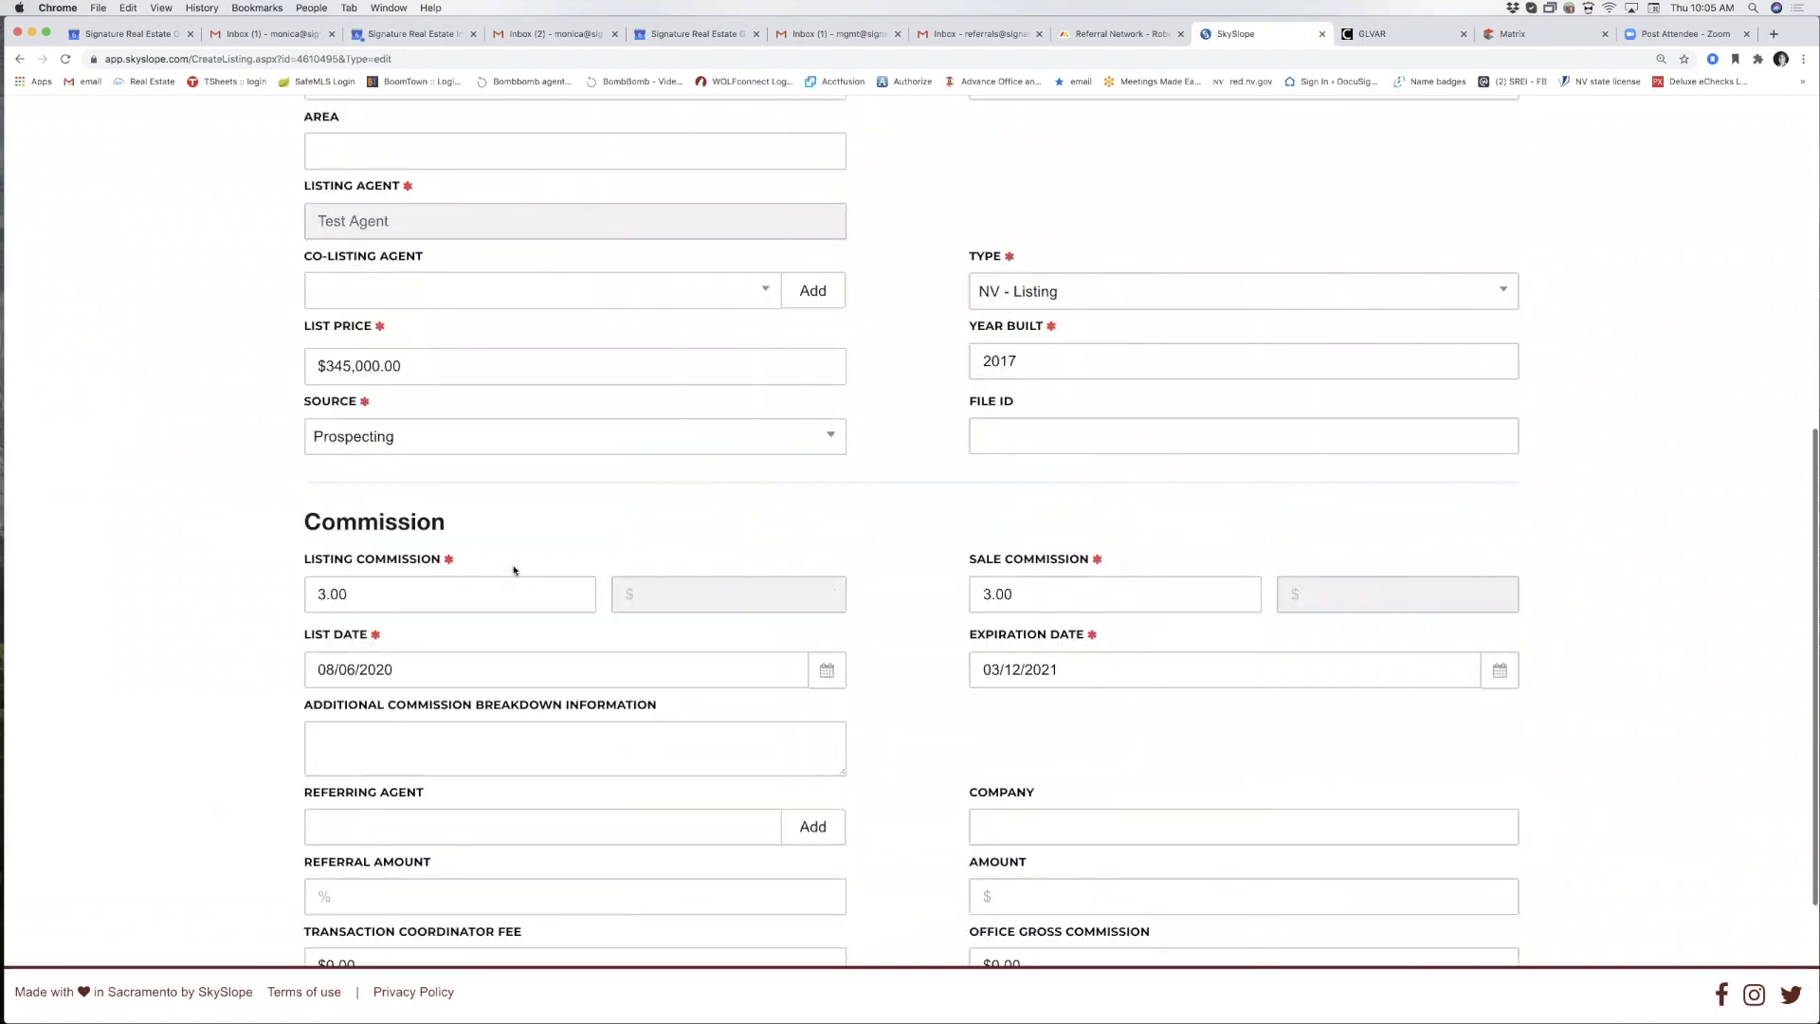
pyautogui.scroll(-2, 513, 570)
pyautogui.scroll(10, 512, 570)
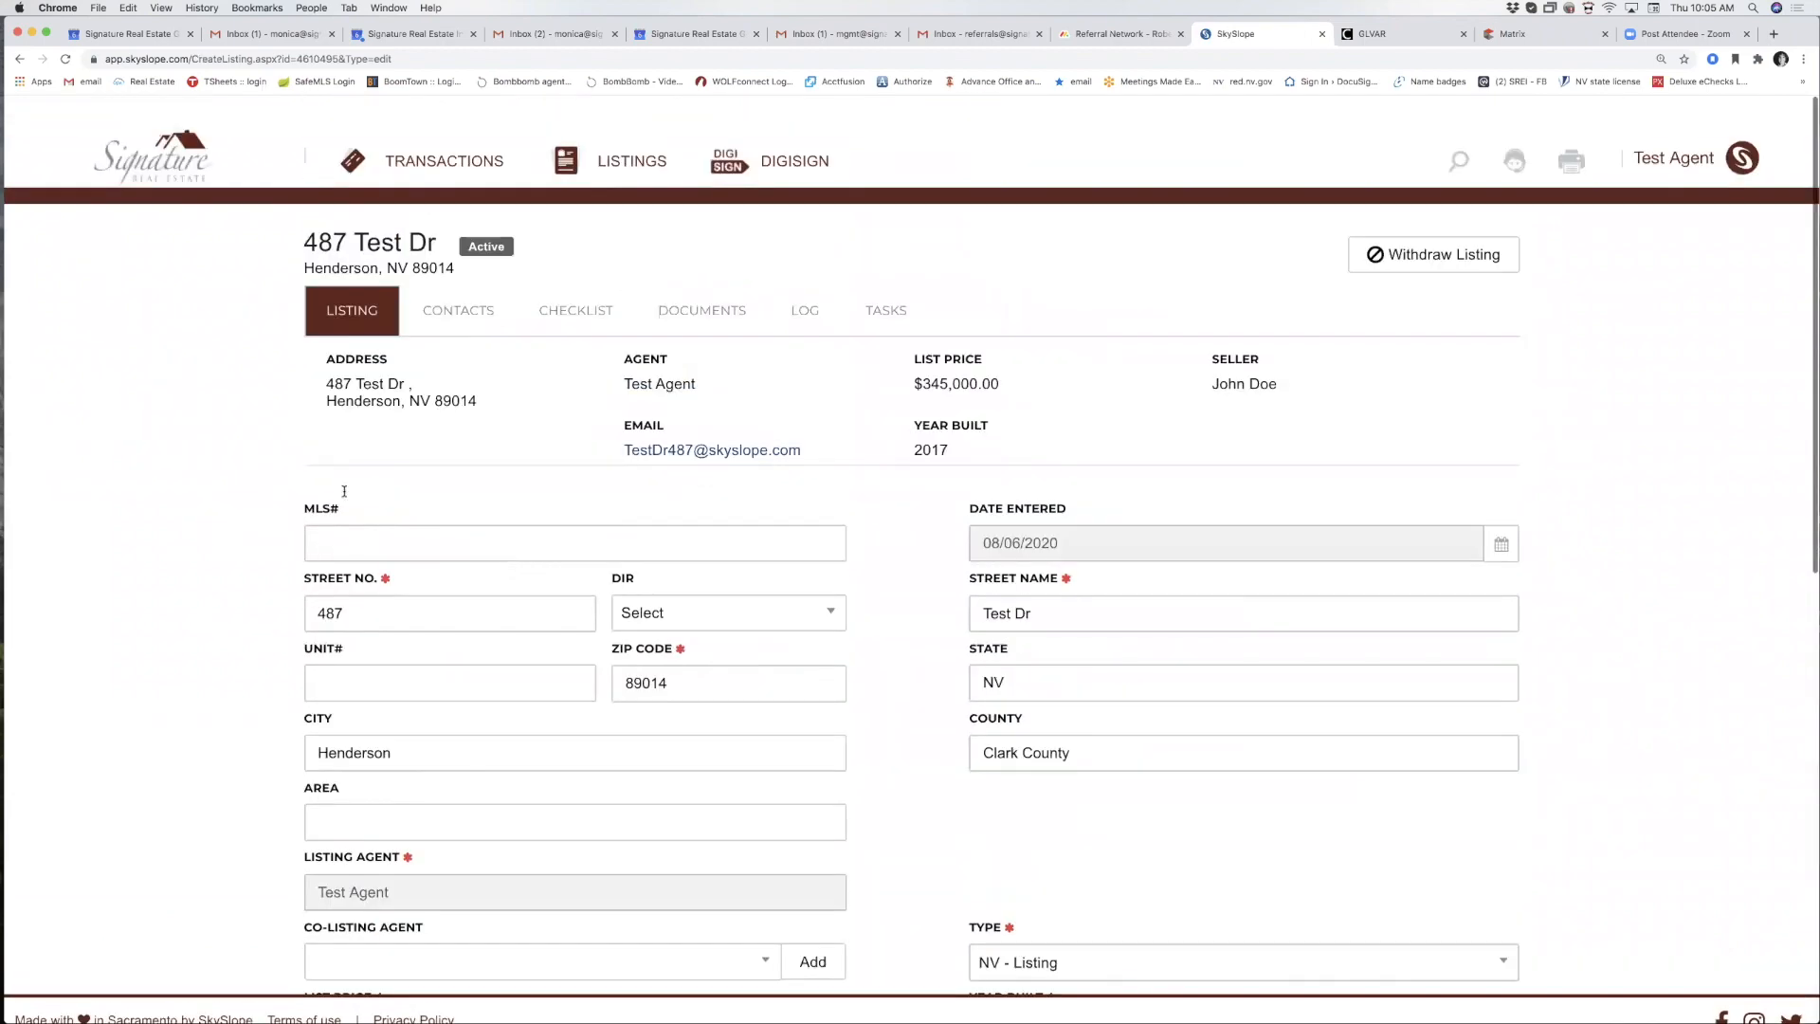
pyautogui.click(443, 283)
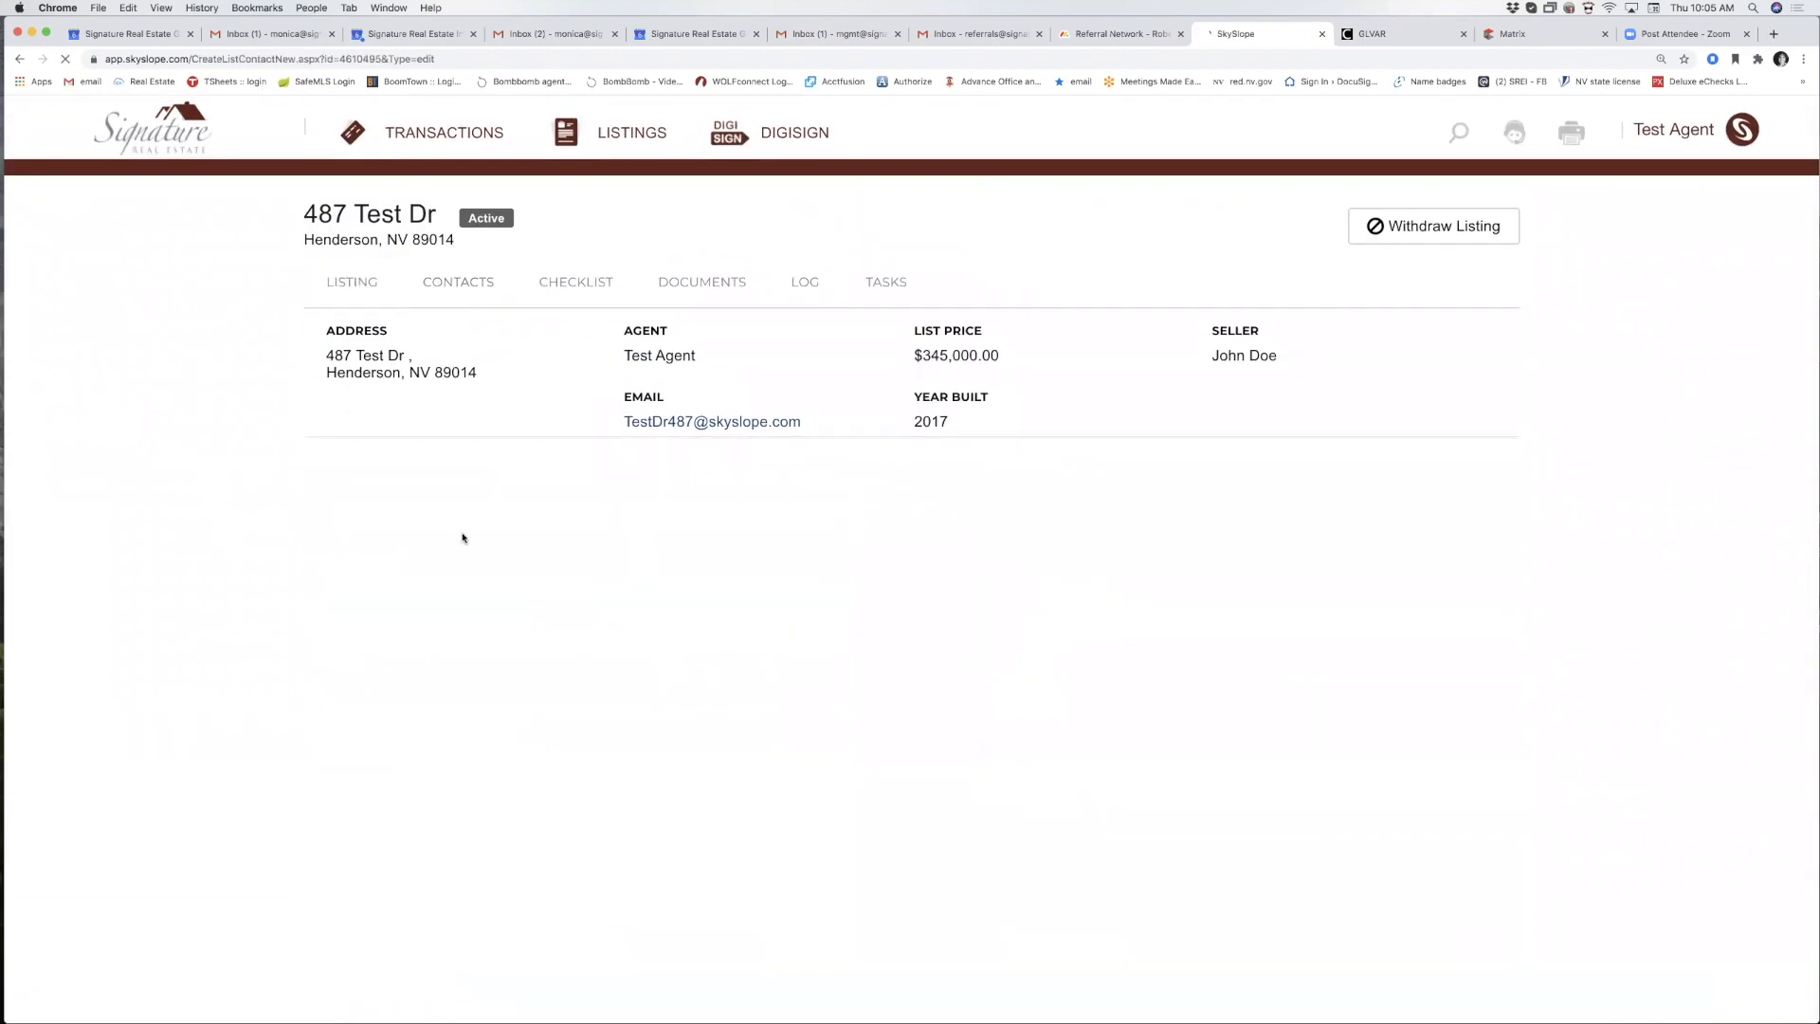
pyautogui.scroll(-4, 460, 578)
pyautogui.scroll(-2, 461, 581)
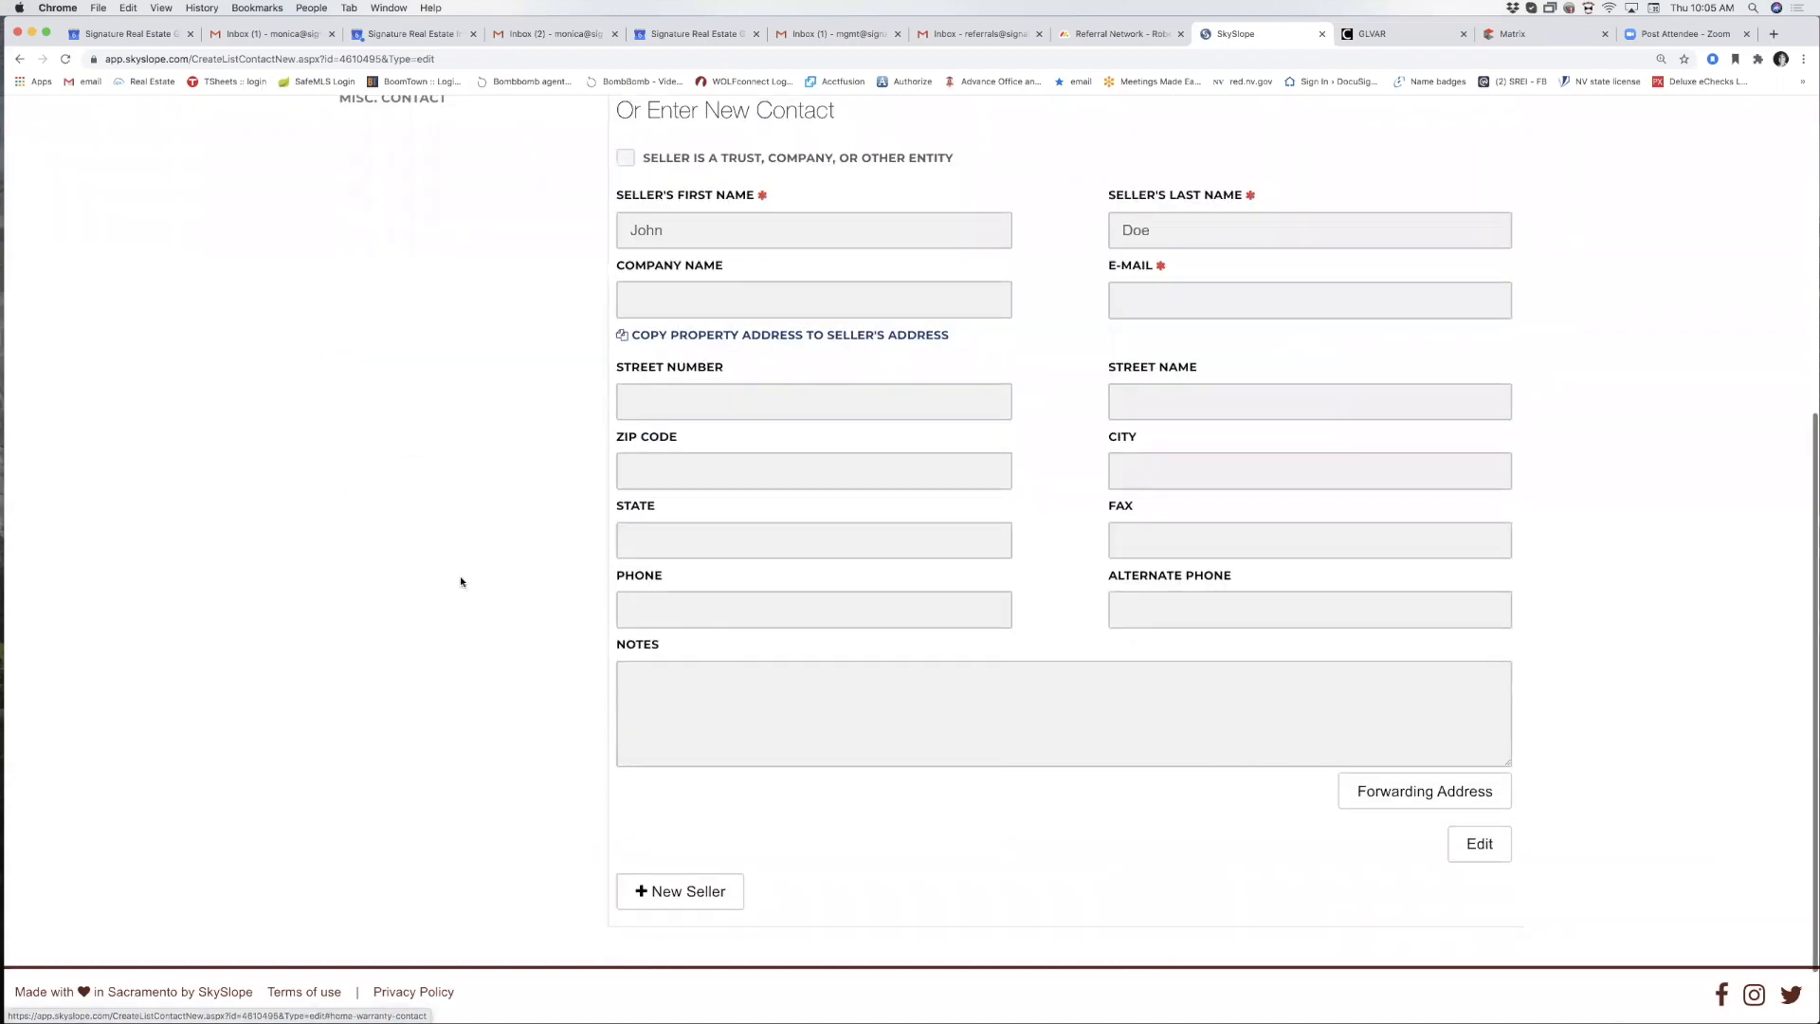
pyautogui.scroll(6, 460, 581)
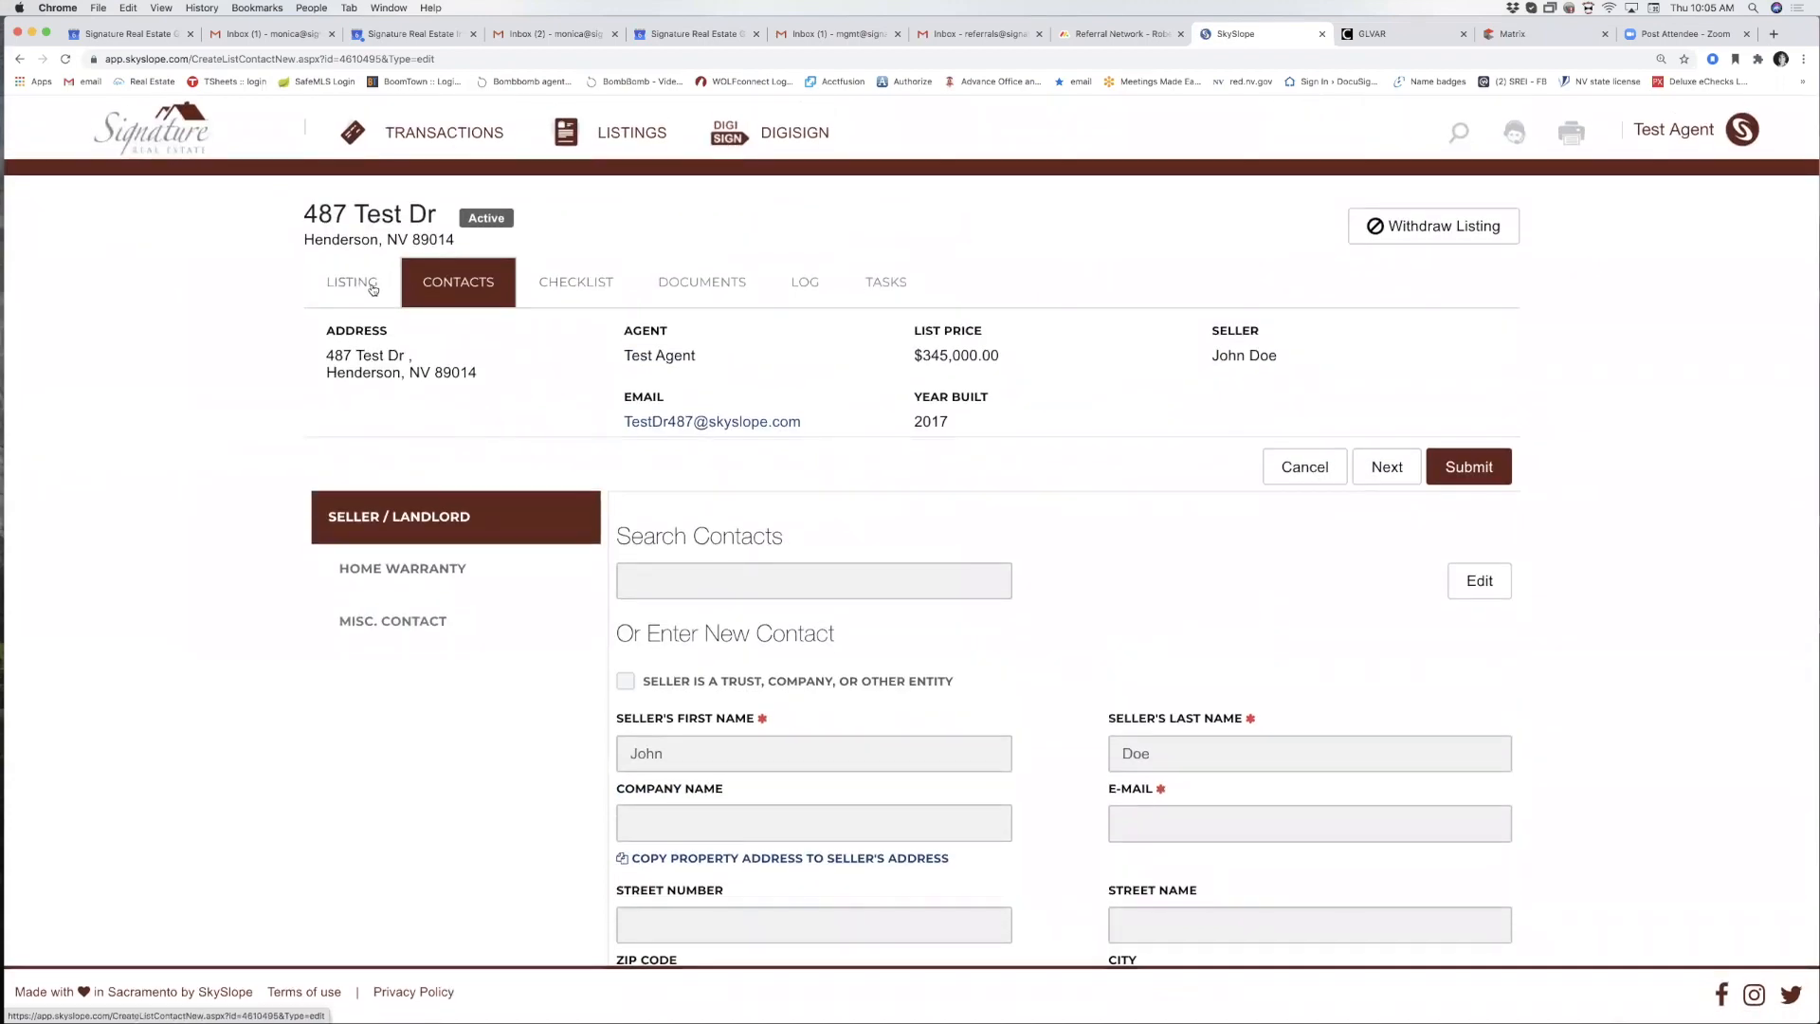
# Scroll through the Listing Documentation checklist of required documents.
pyautogui.click(614, 292)
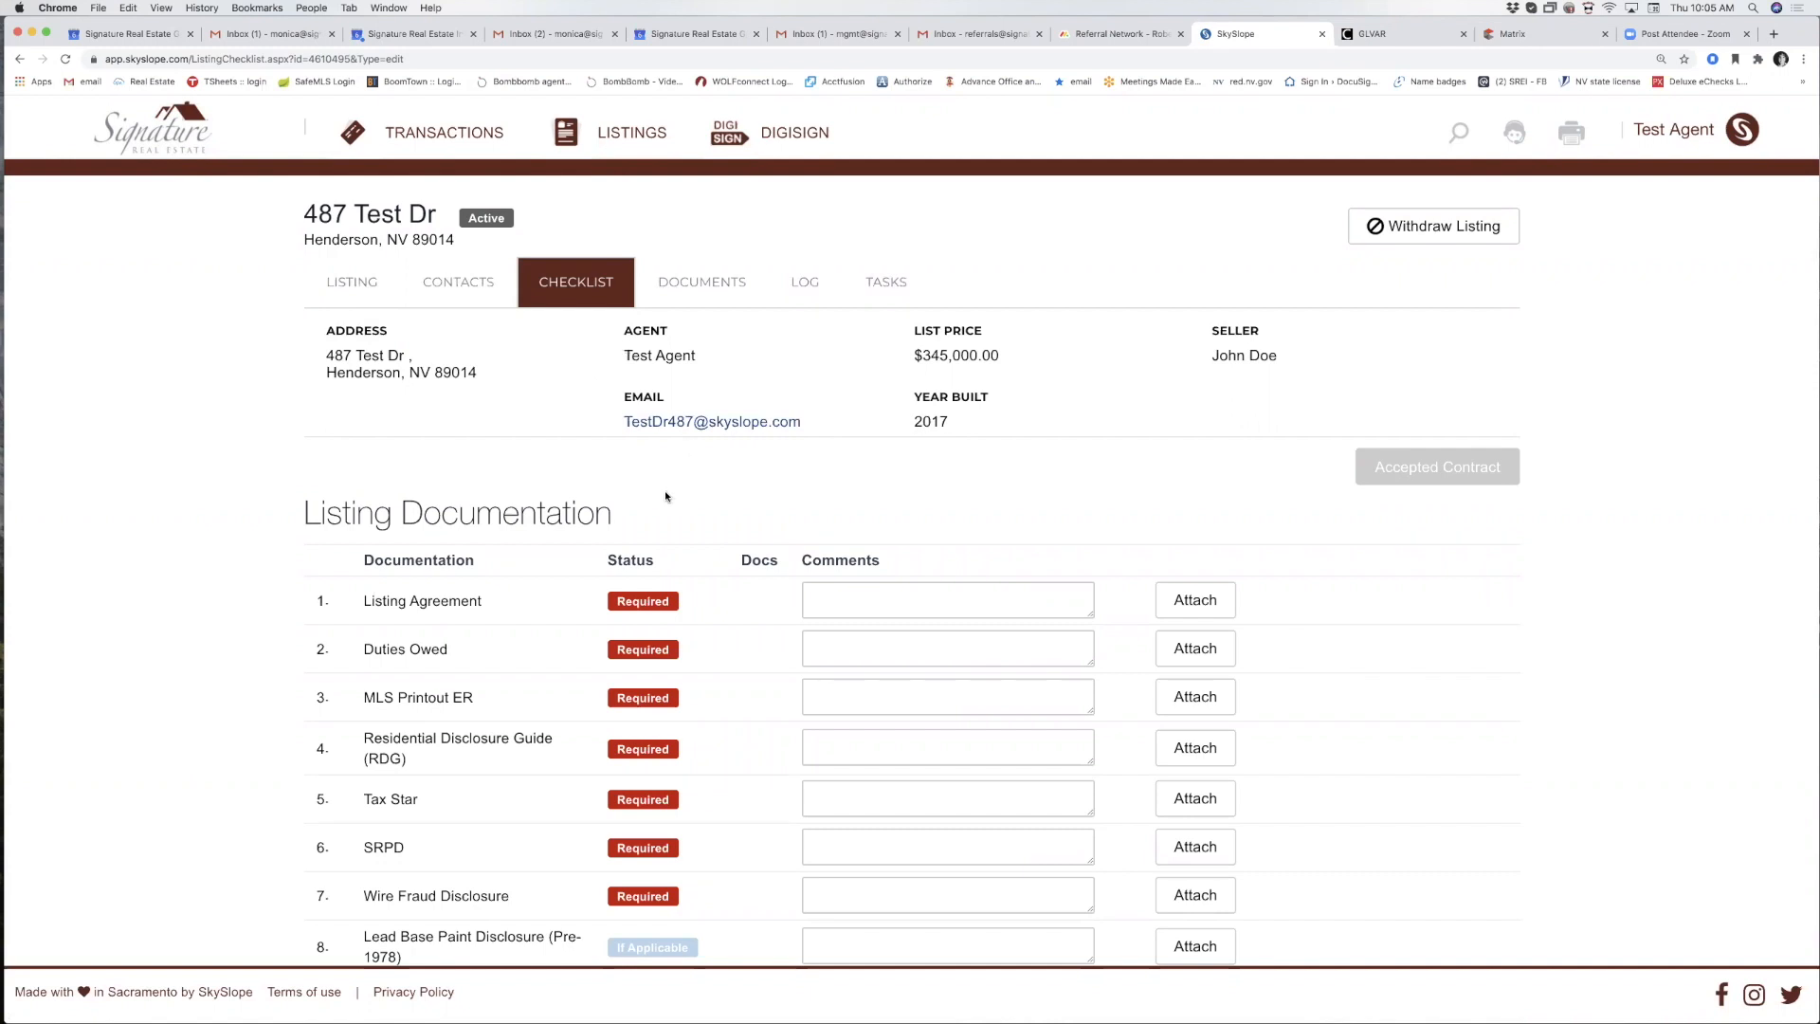
pyautogui.scroll(-3, 664, 491)
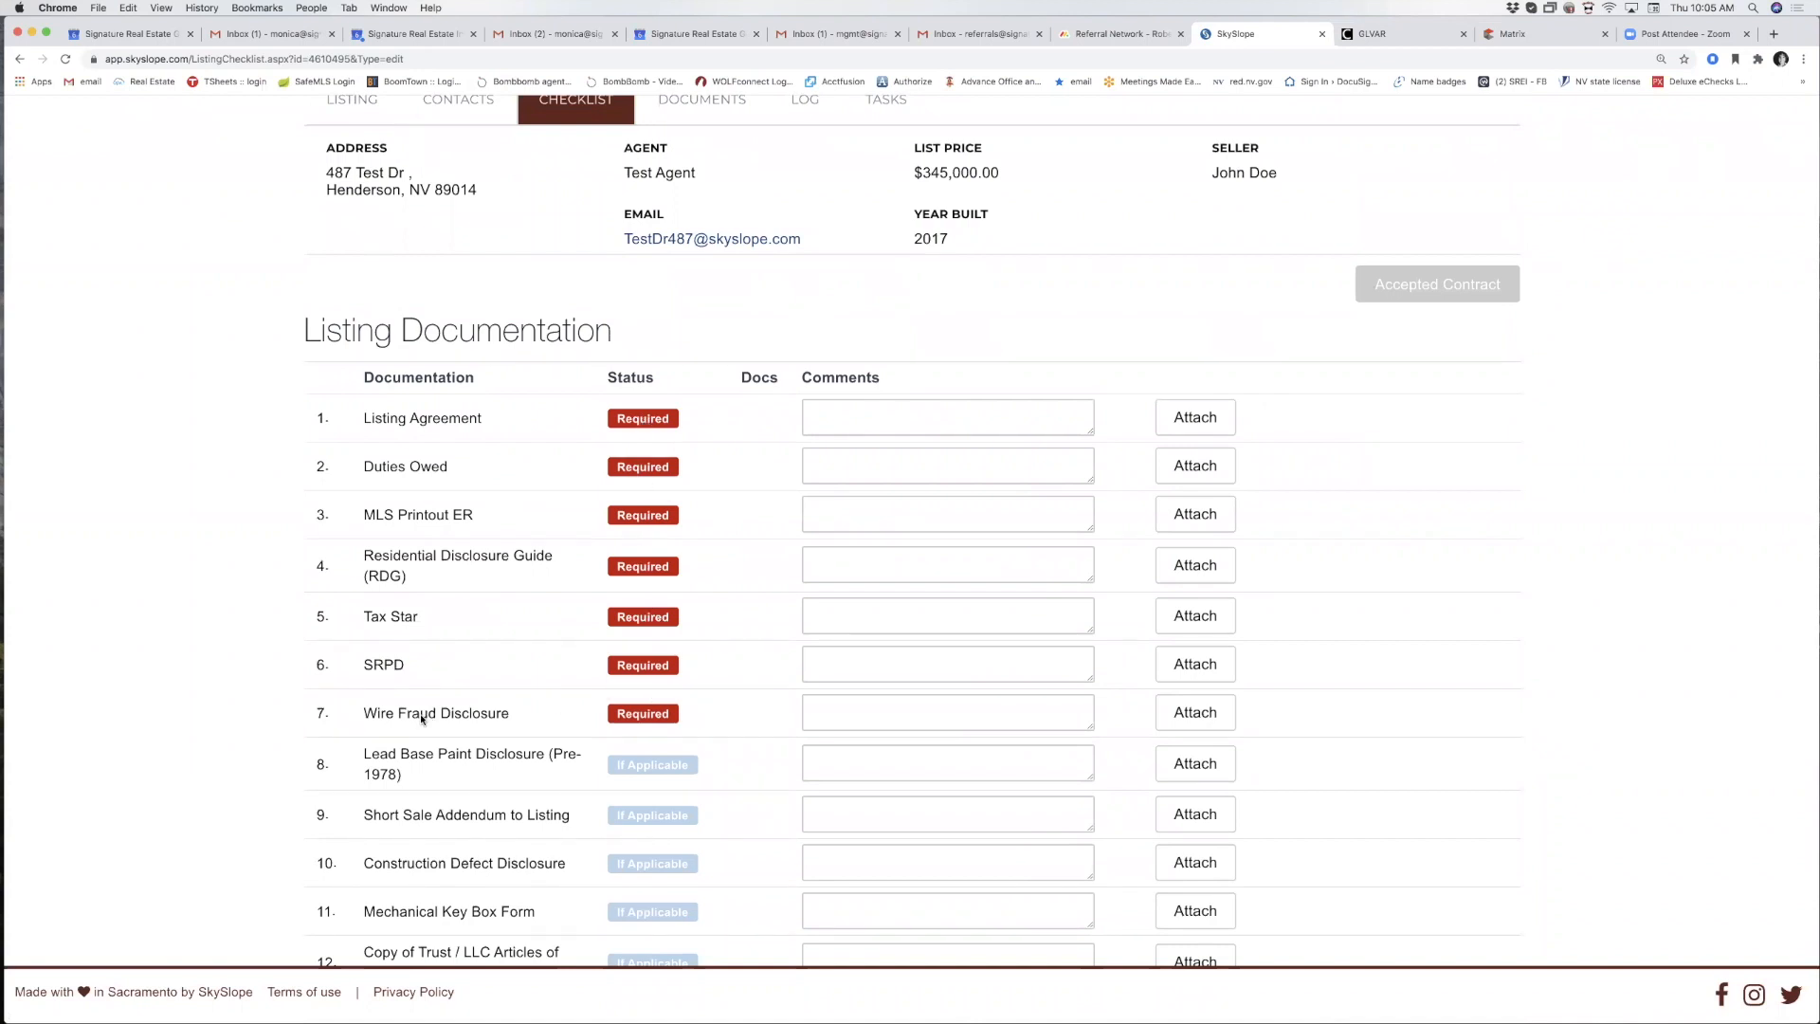
pyautogui.scroll(-2, 400, 574)
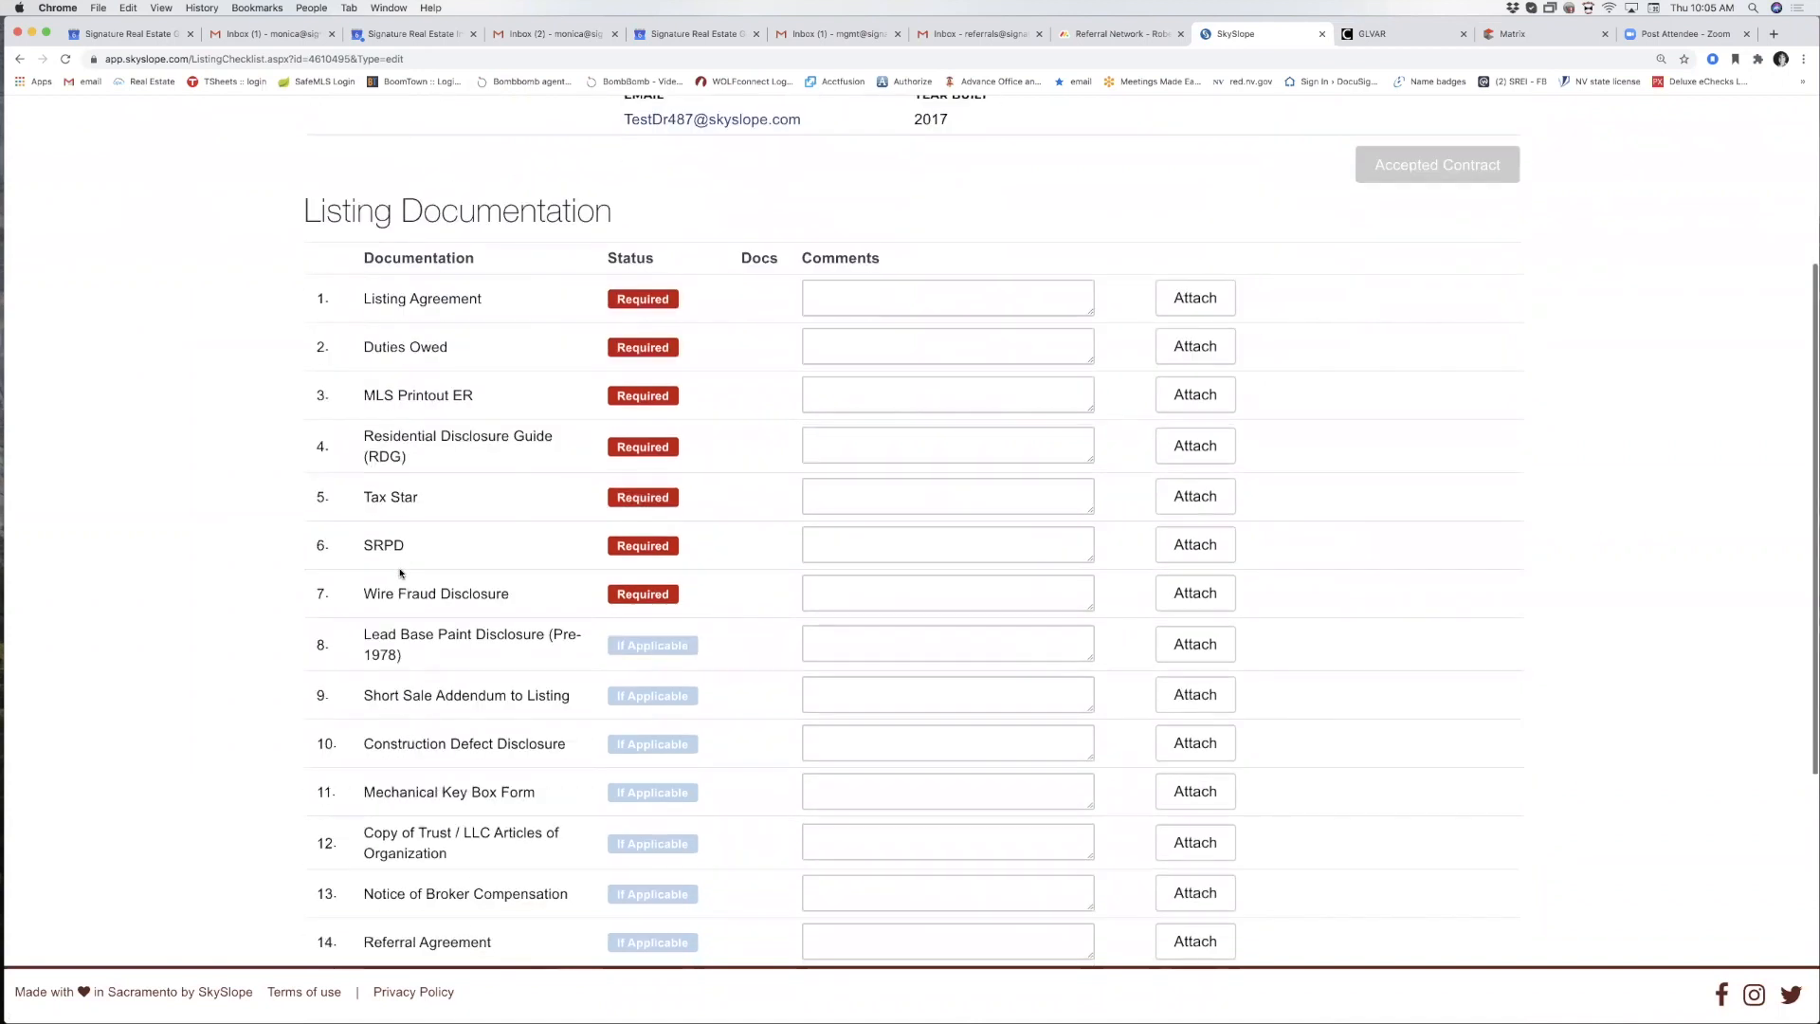
pyautogui.scroll(-3, 400, 573)
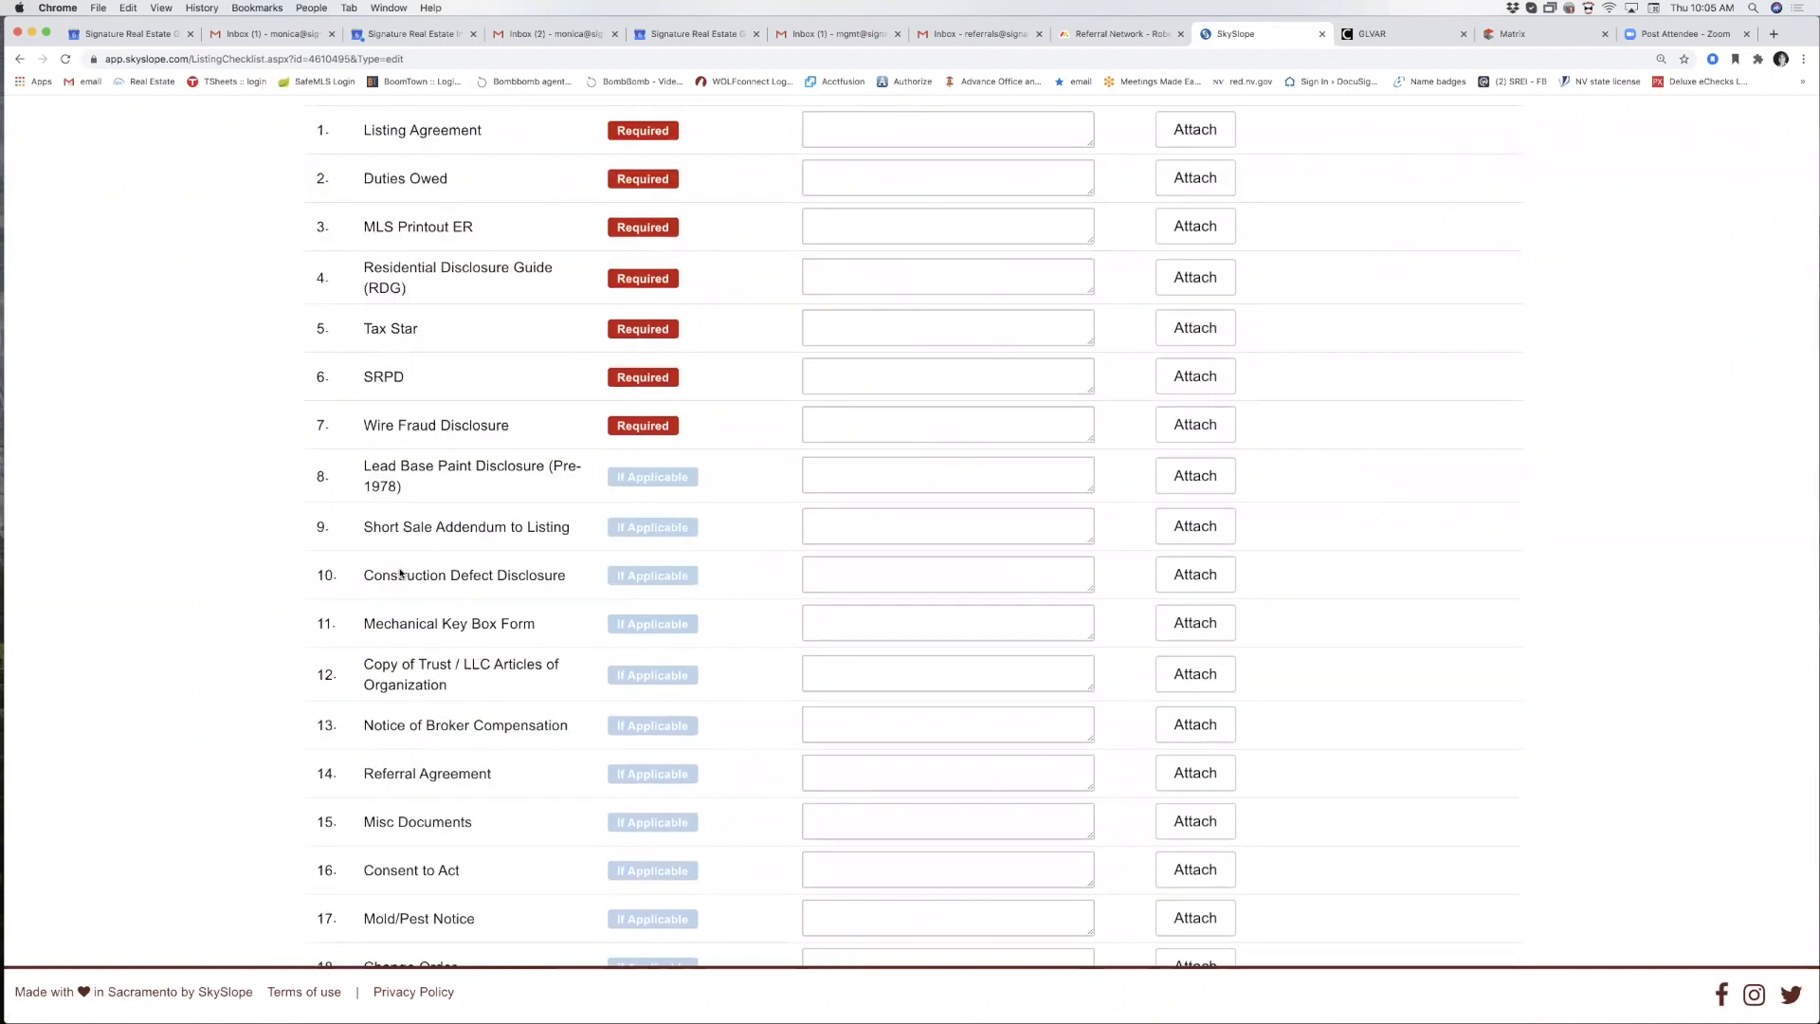
pyautogui.scroll(-4, 400, 574)
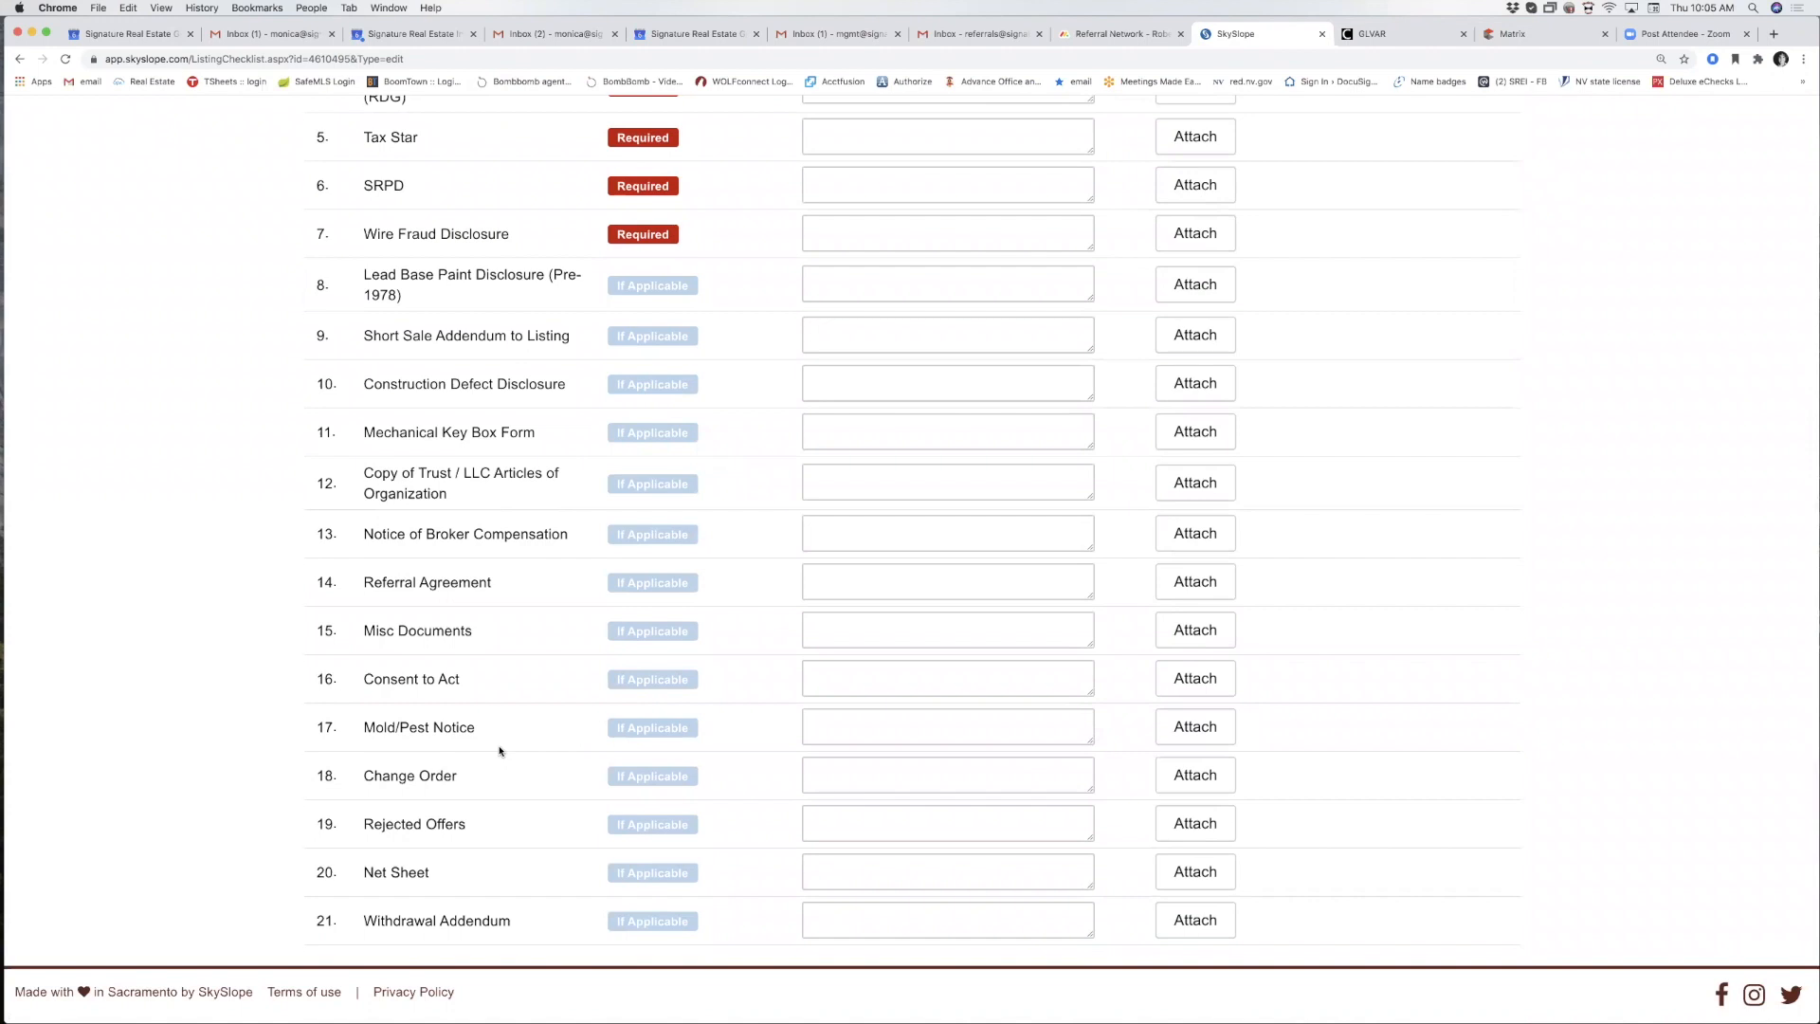
pyautogui.scroll(5, 499, 751)
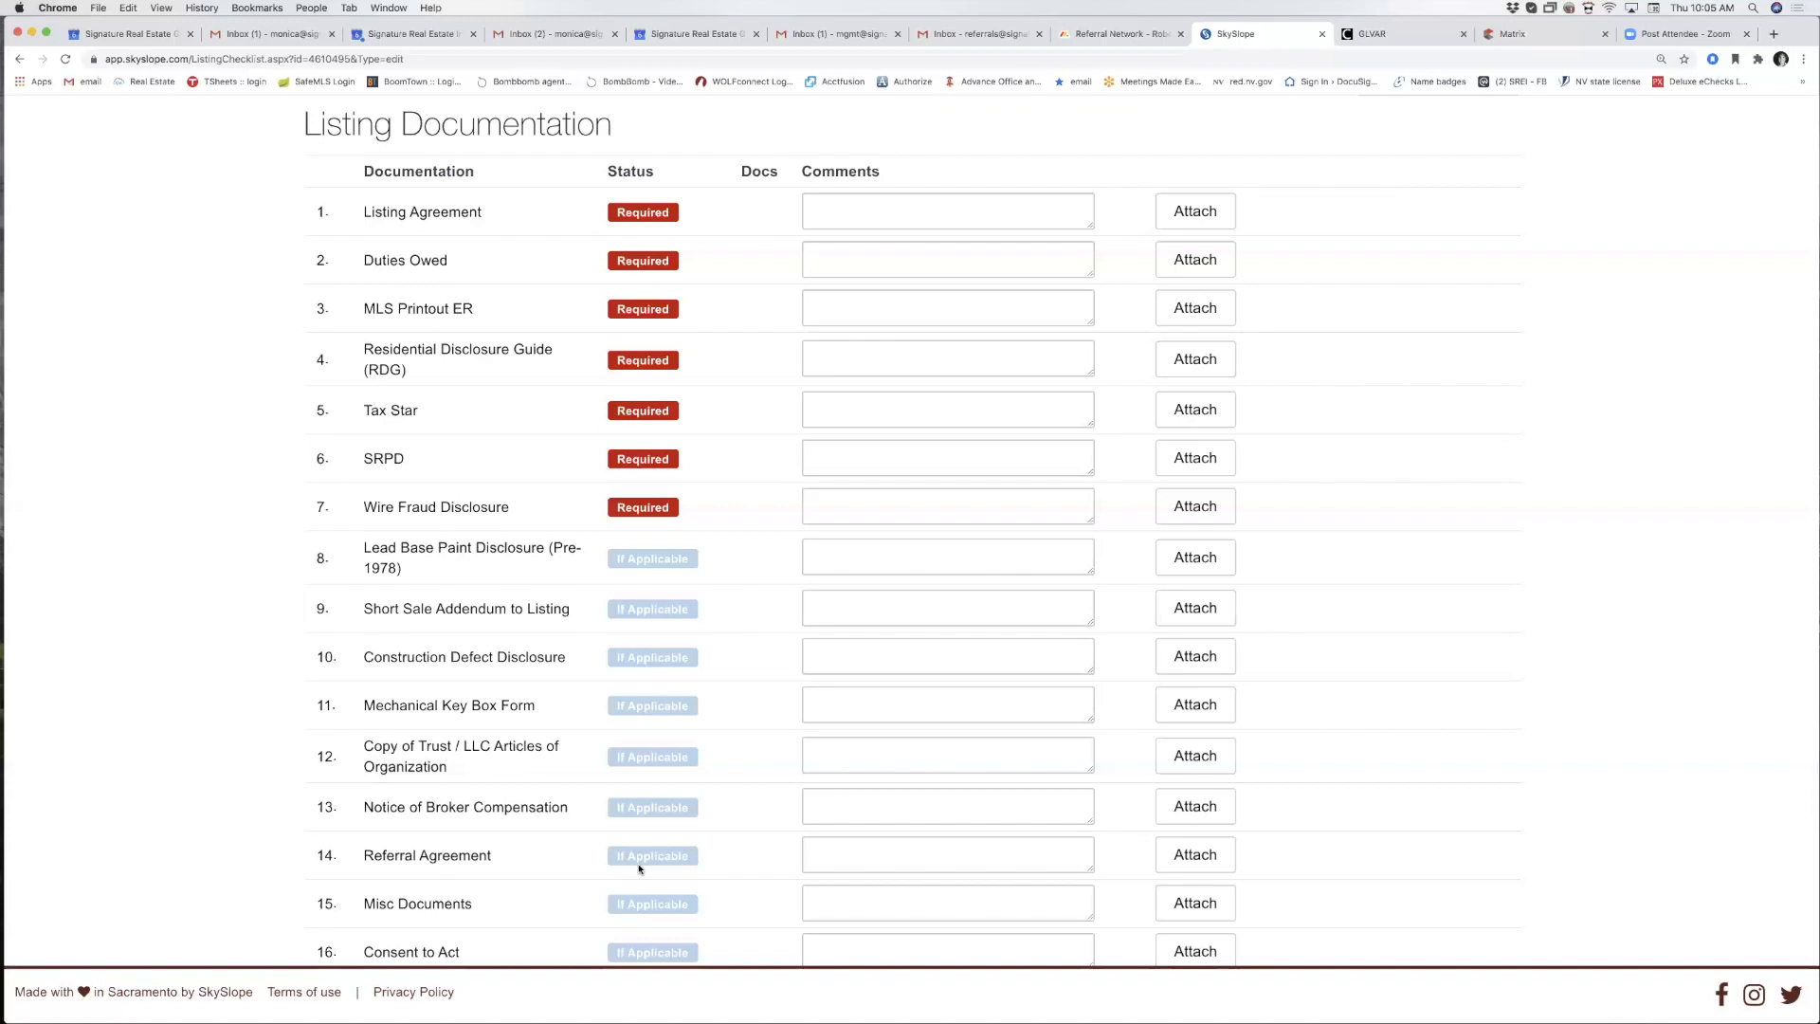
pyautogui.scroll(-1, 639, 867)
pyautogui.scroll(3, 639, 868)
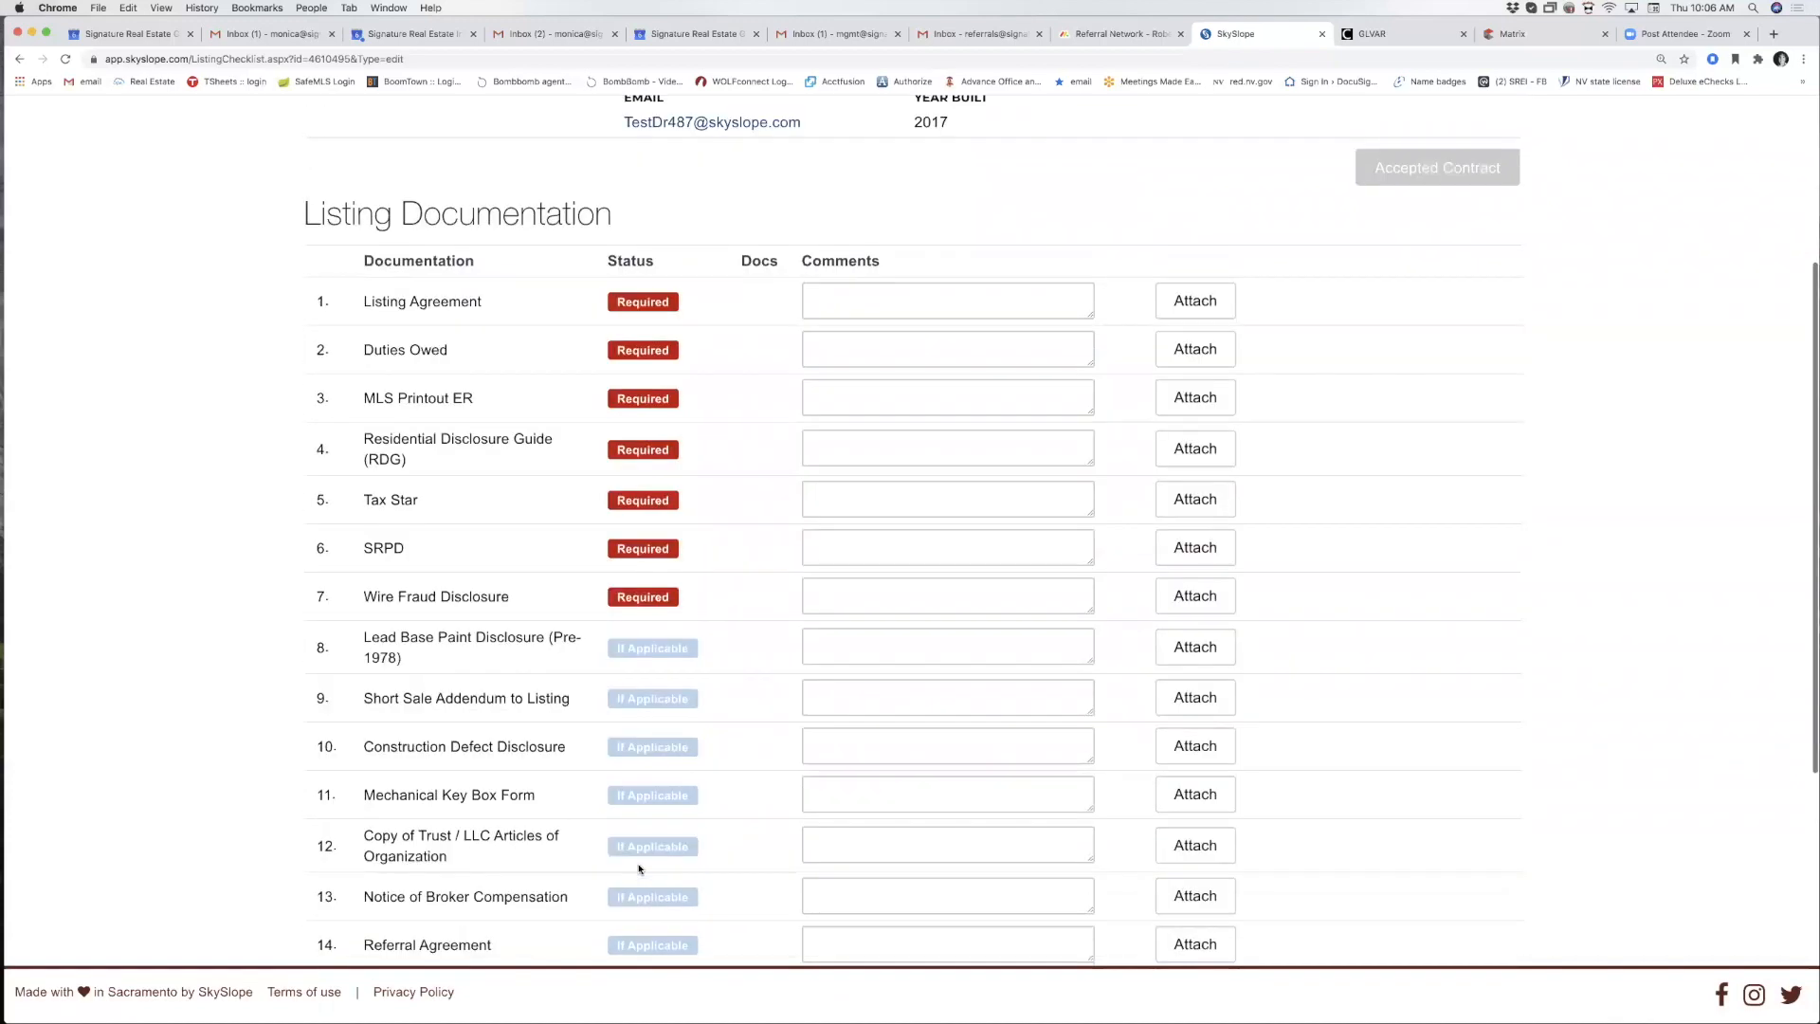
pyautogui.scroll(3, 407, 402)
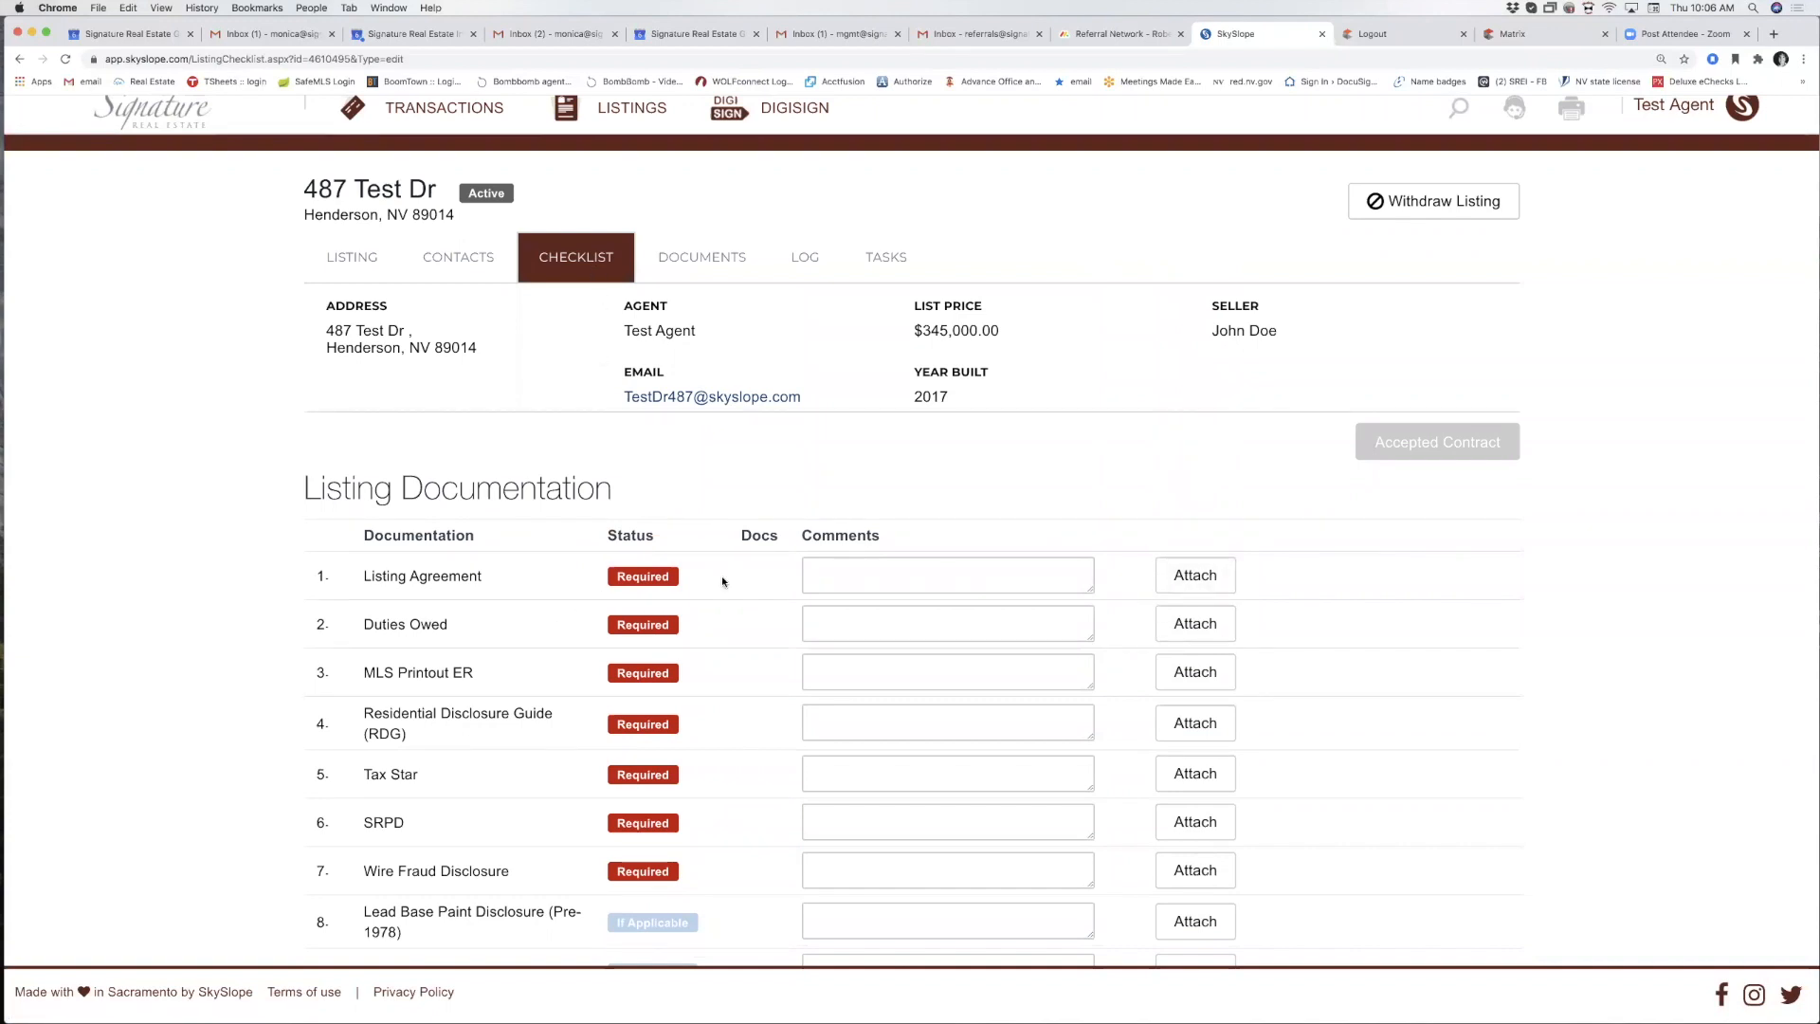
# Attach Home_Warranty_Waiver.pdf from Documents/Training Docs to the Listing Agreement item.
pyautogui.click(1198, 580)
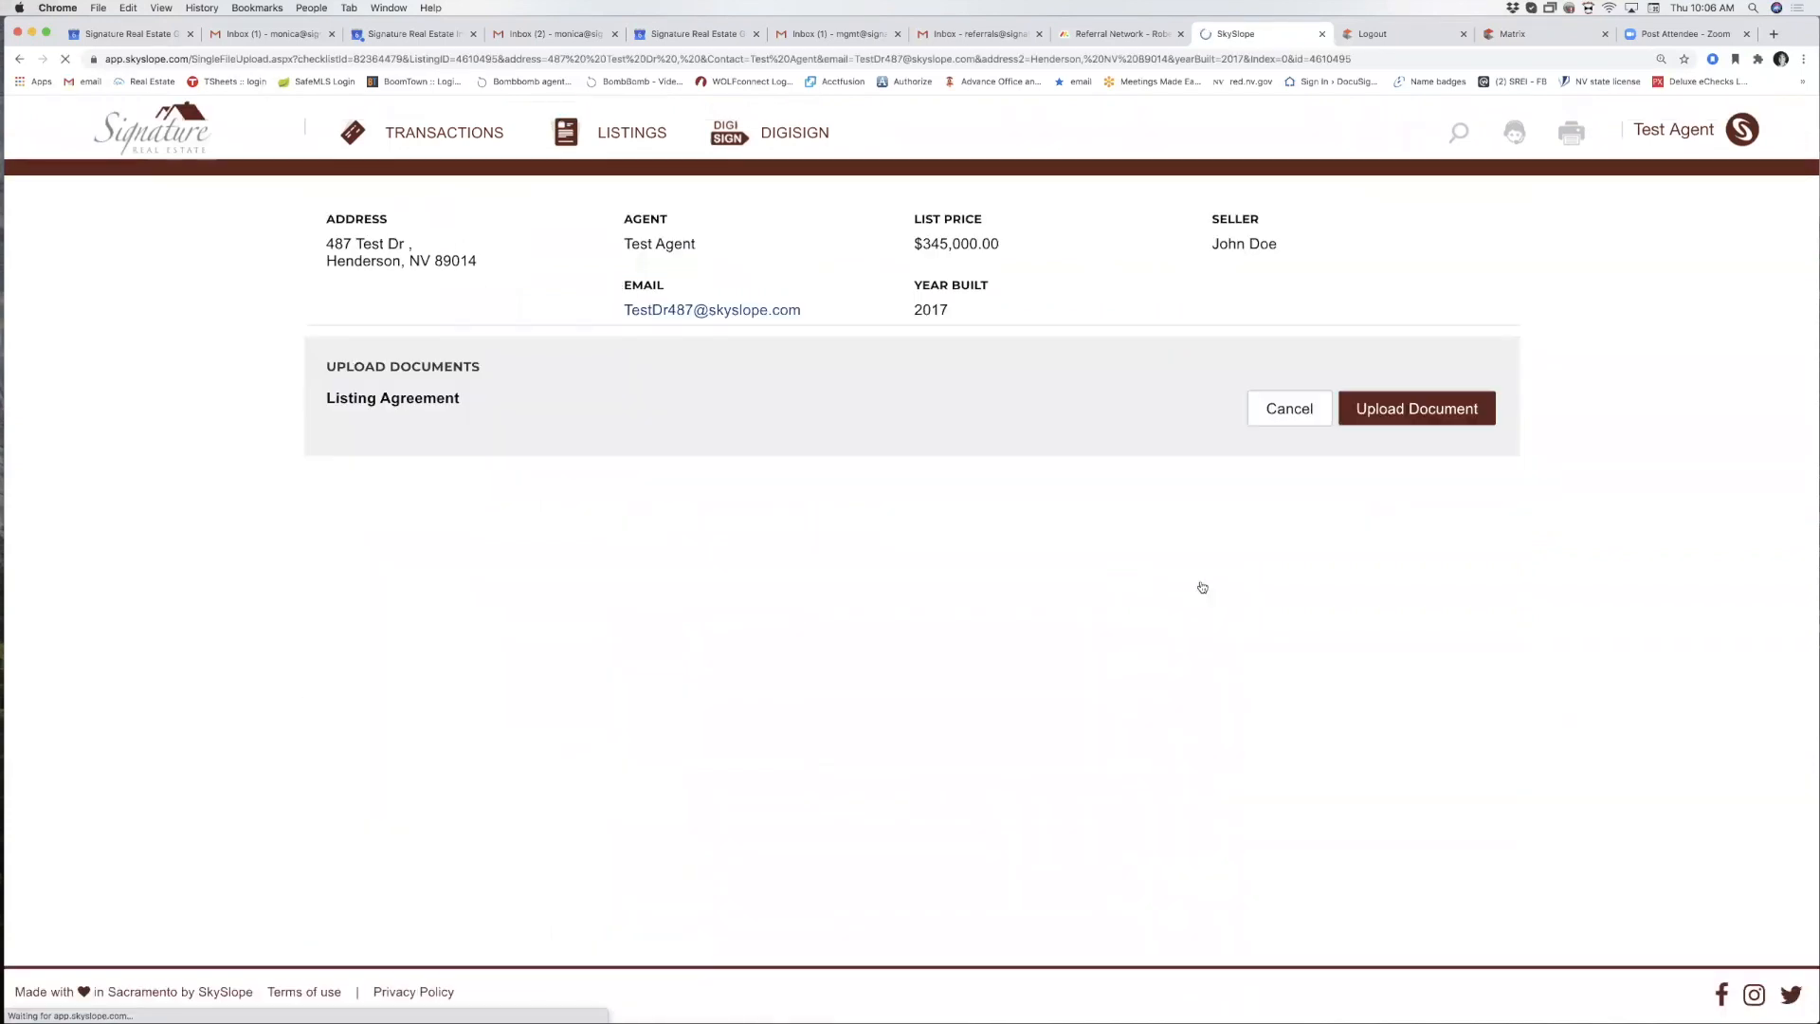
pyautogui.click(1262, 427)
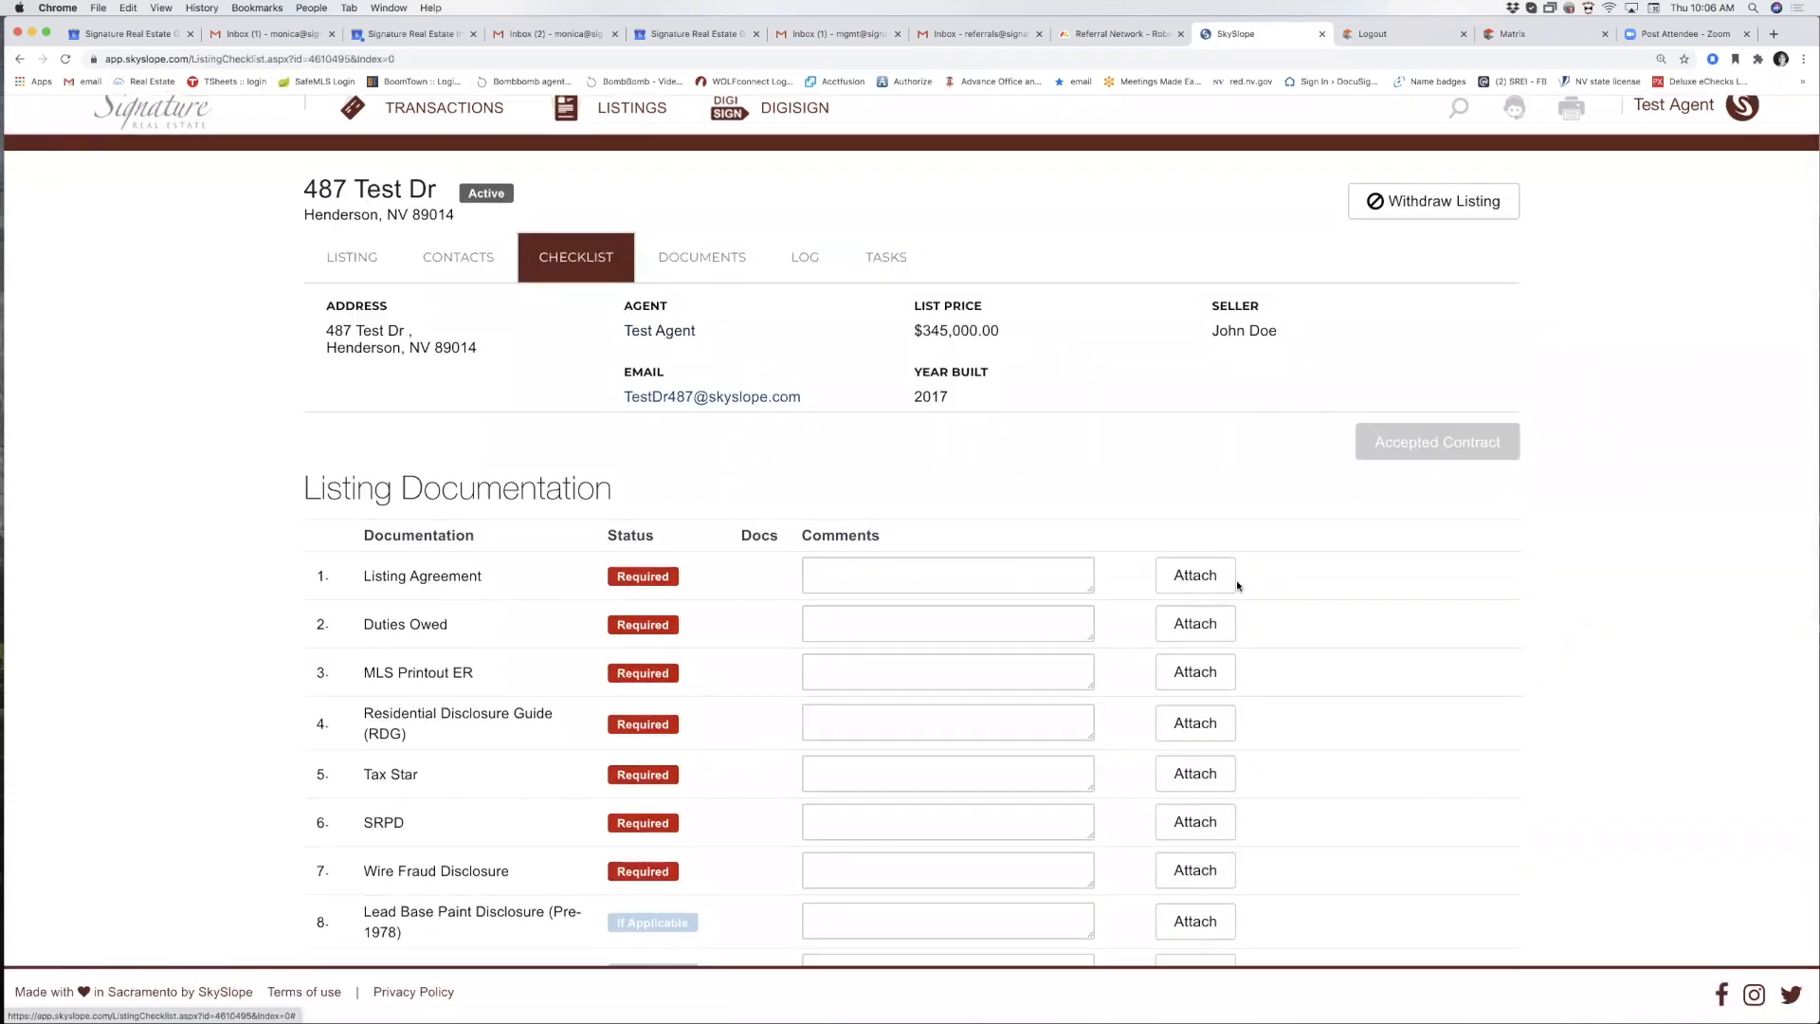
pyautogui.click(1182, 586)
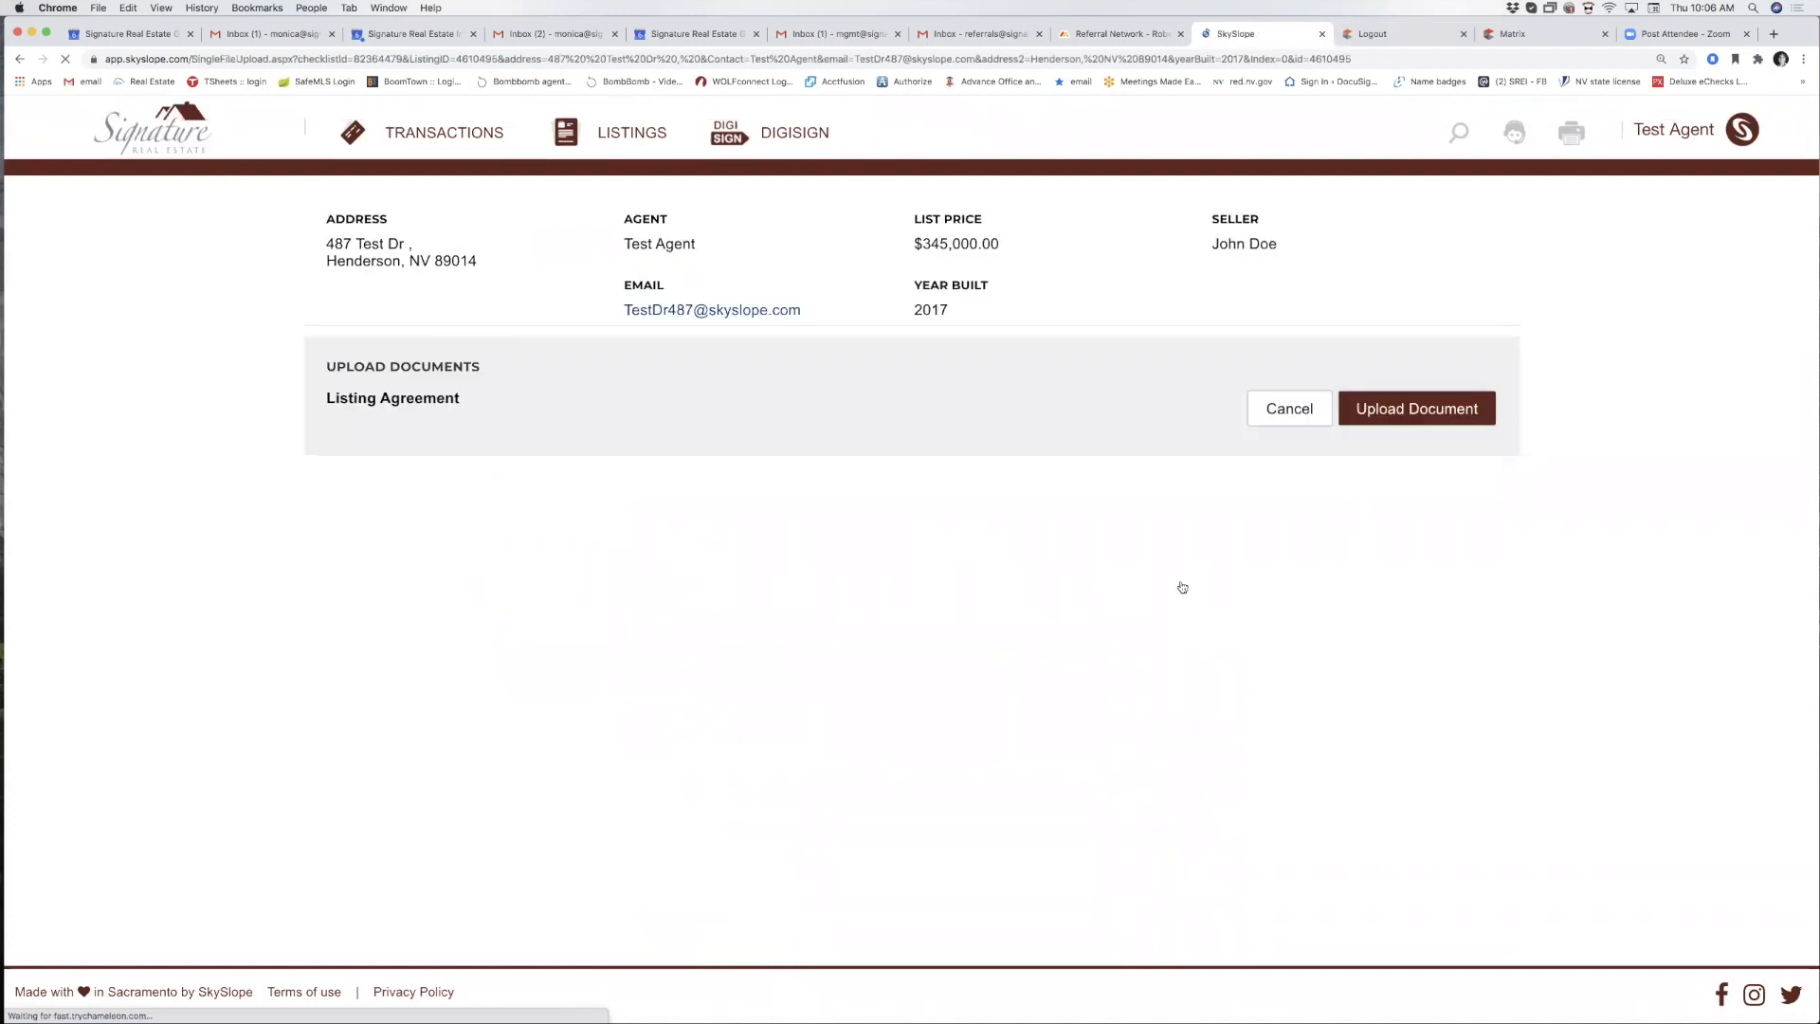
pyautogui.click(1415, 409)
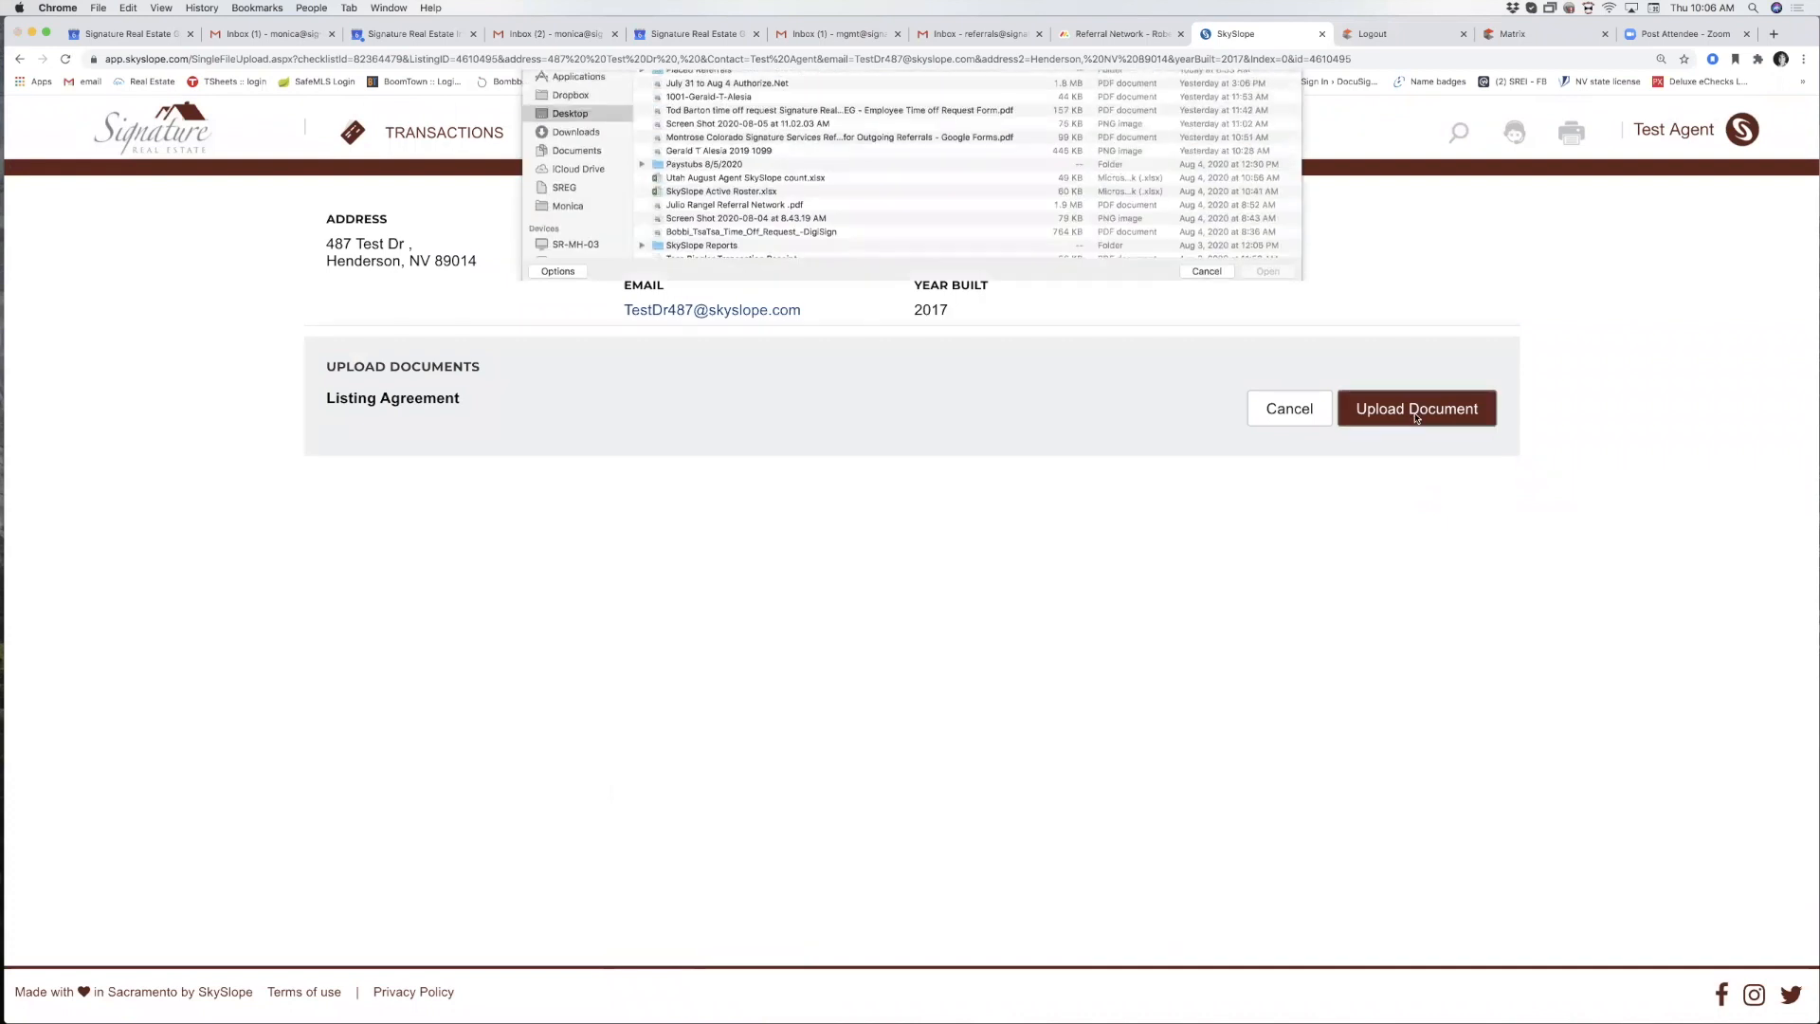
pyautogui.click(578, 217)
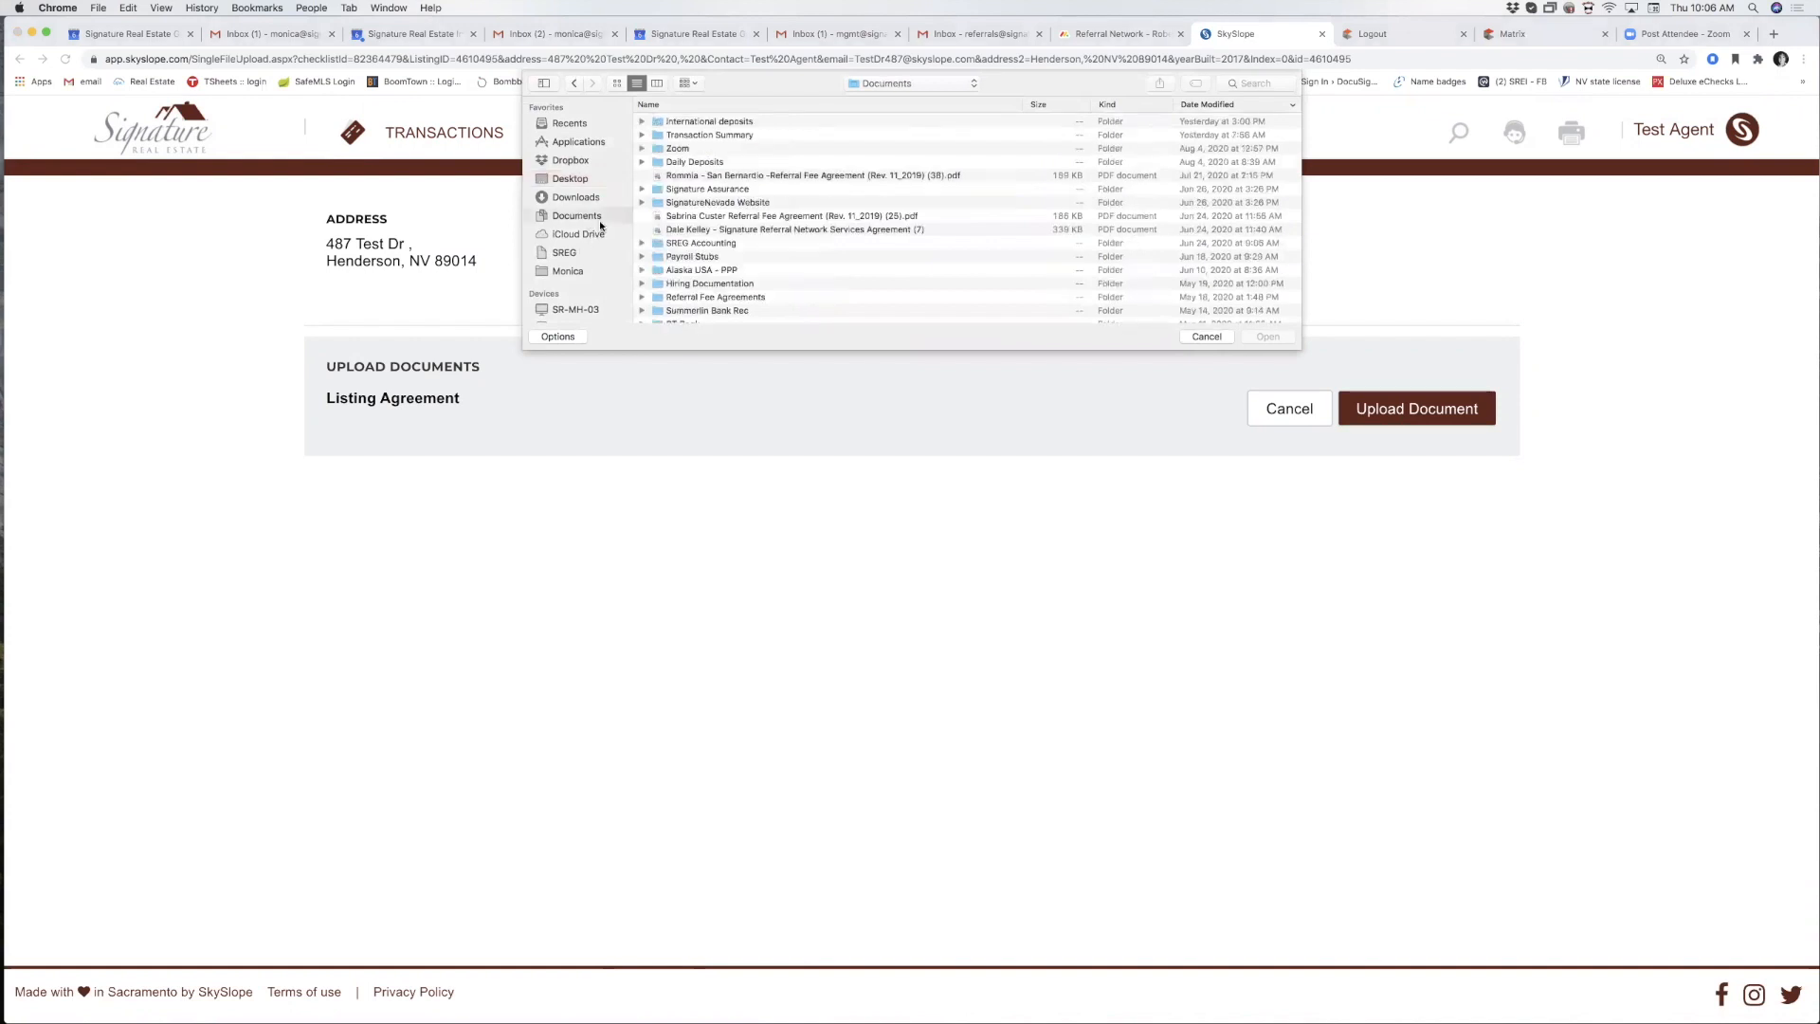
pyautogui.click(727, 106)
pyautogui.scroll(-8, 713, 233)
pyautogui.scroll(-15, 715, 236)
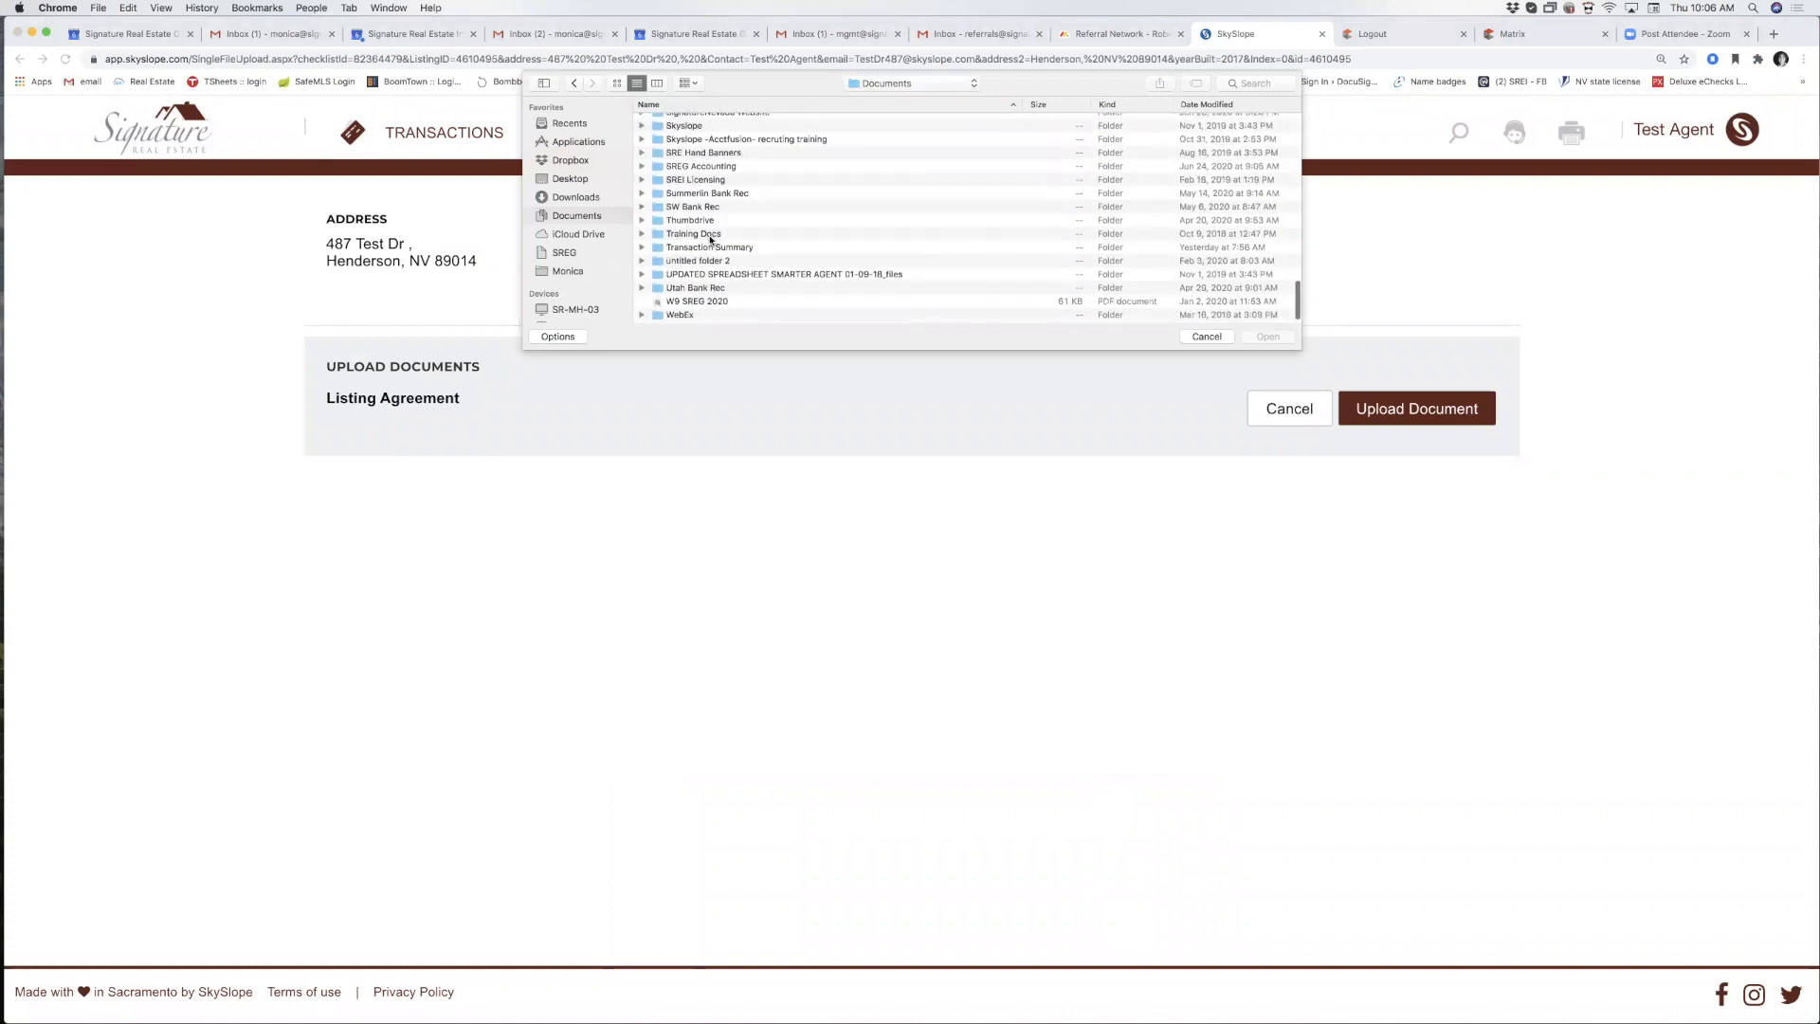
pyautogui.doubleClick(711, 234)
pyautogui.doubleClick(698, 123)
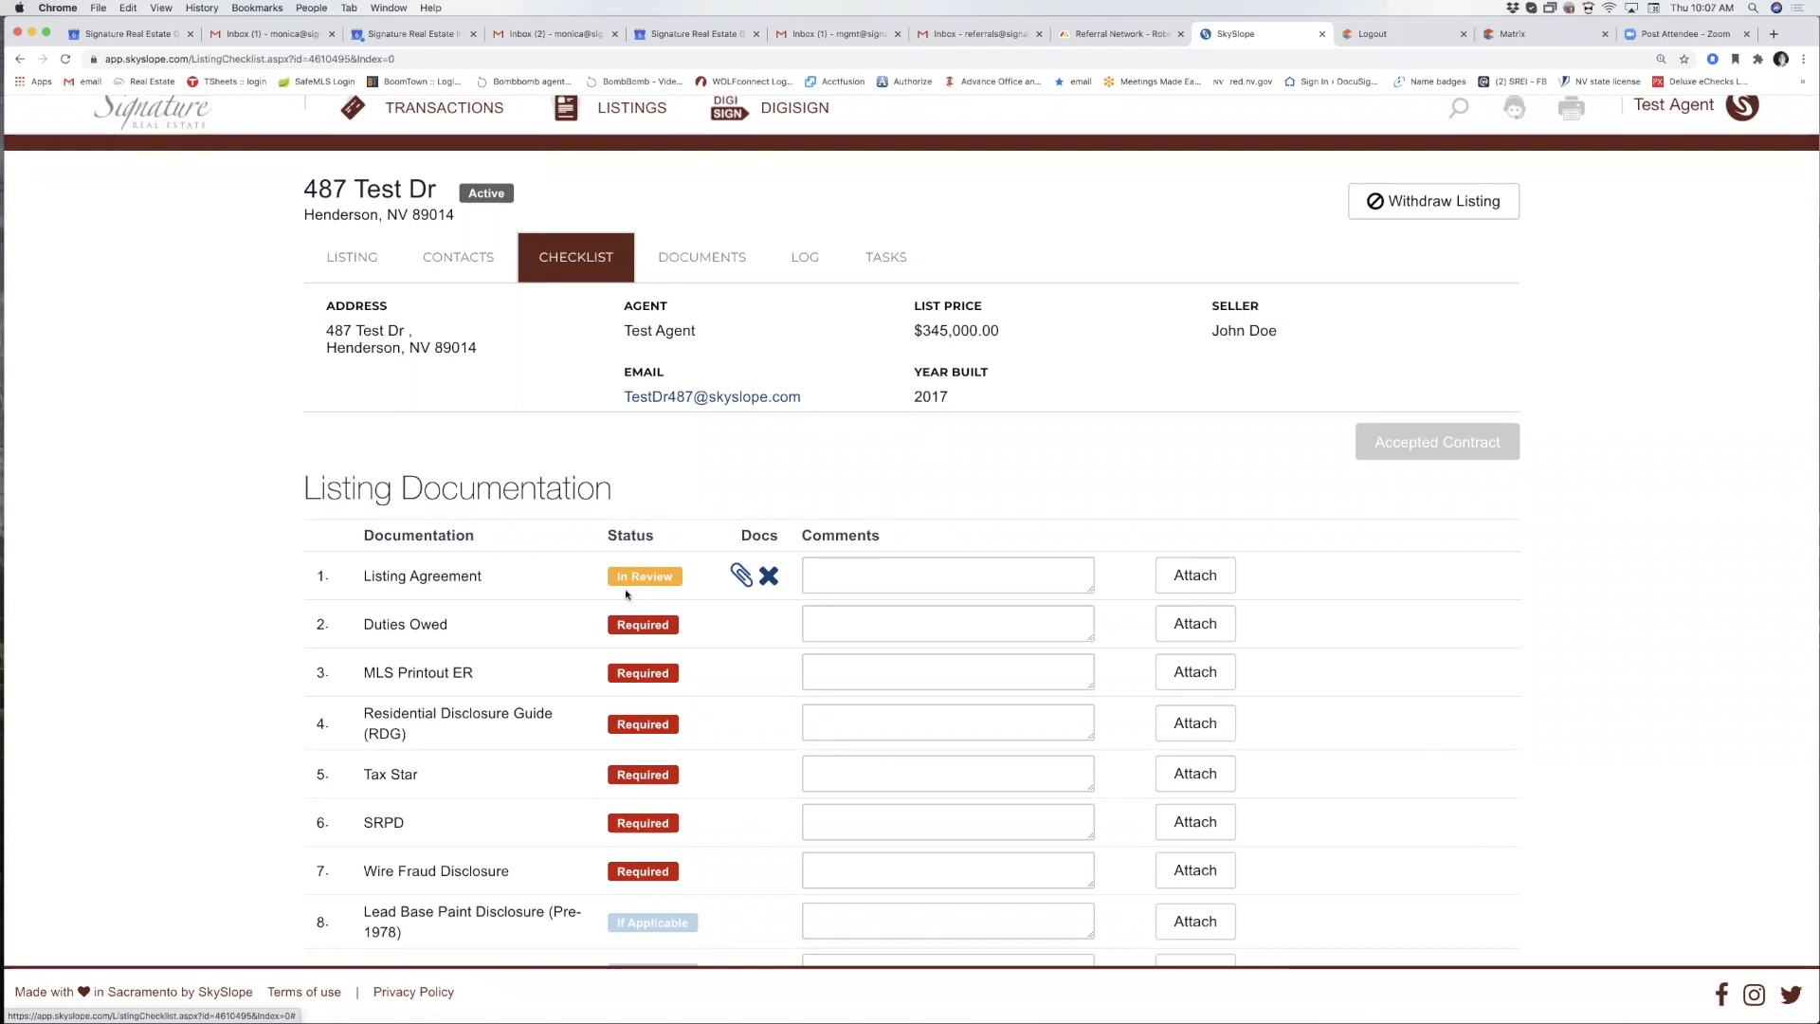
pyautogui.click(740, 576)
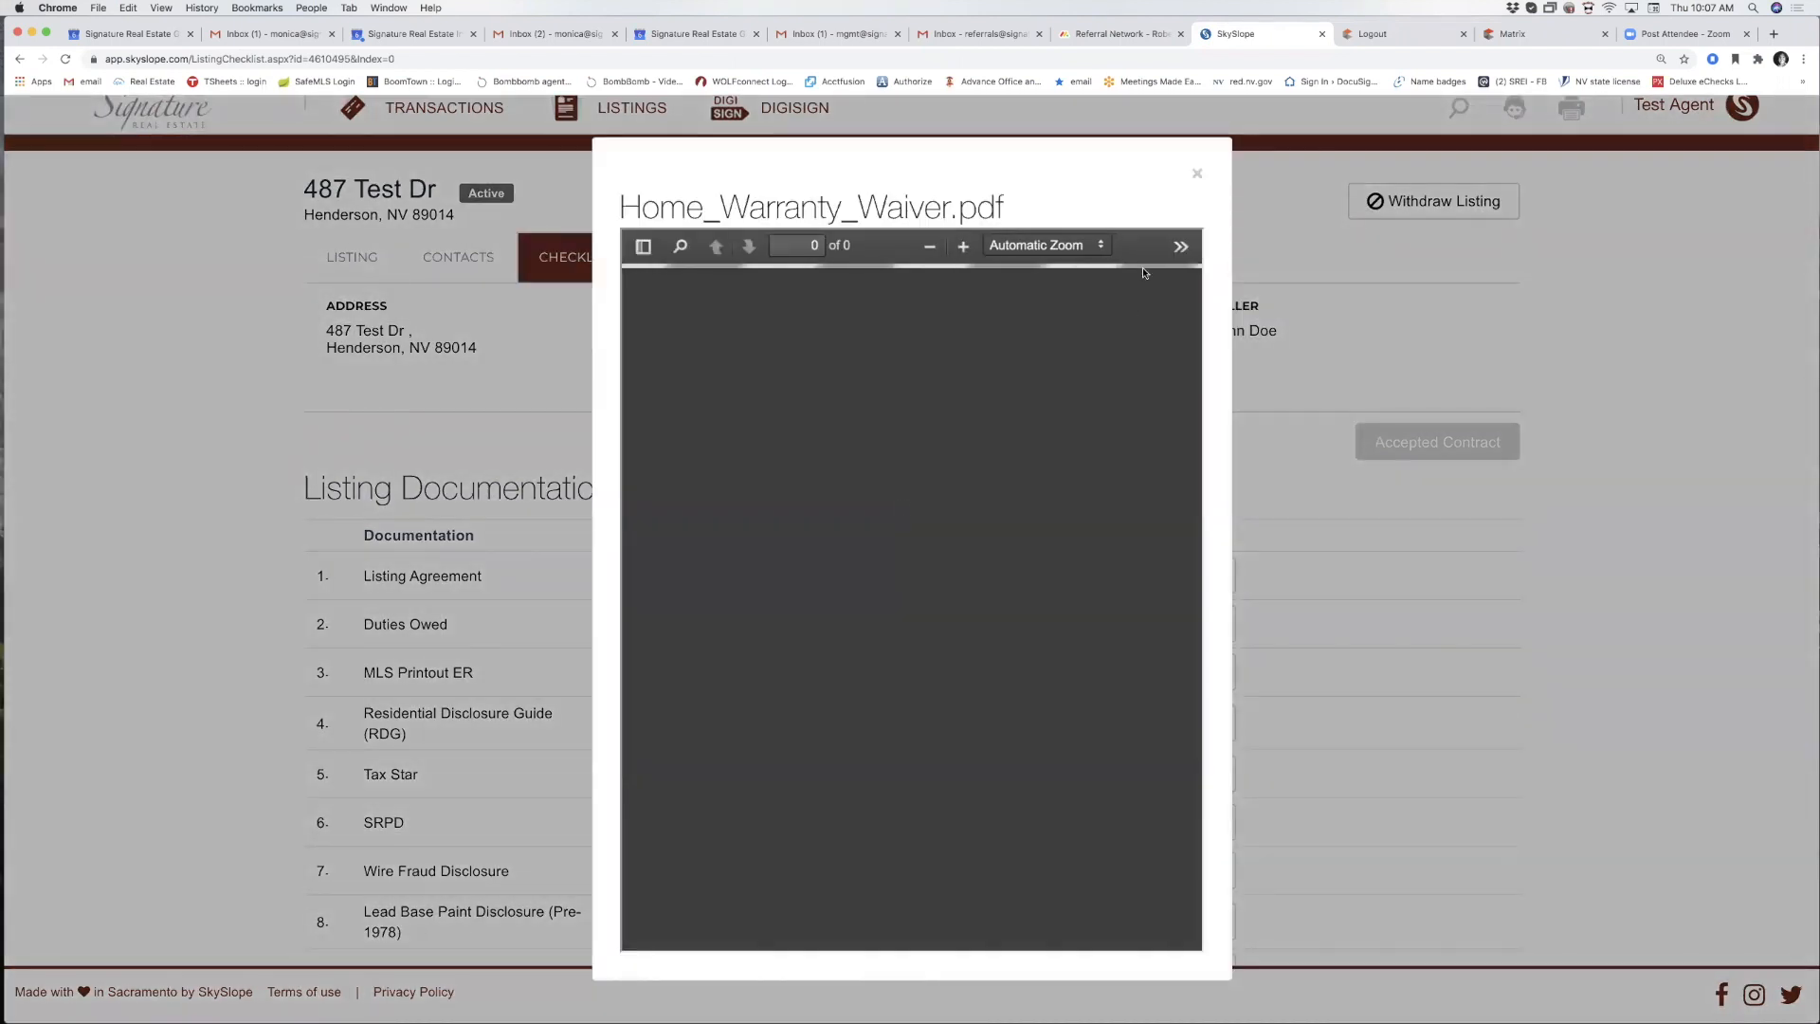
pyautogui.scroll(-1, 1031, 437)
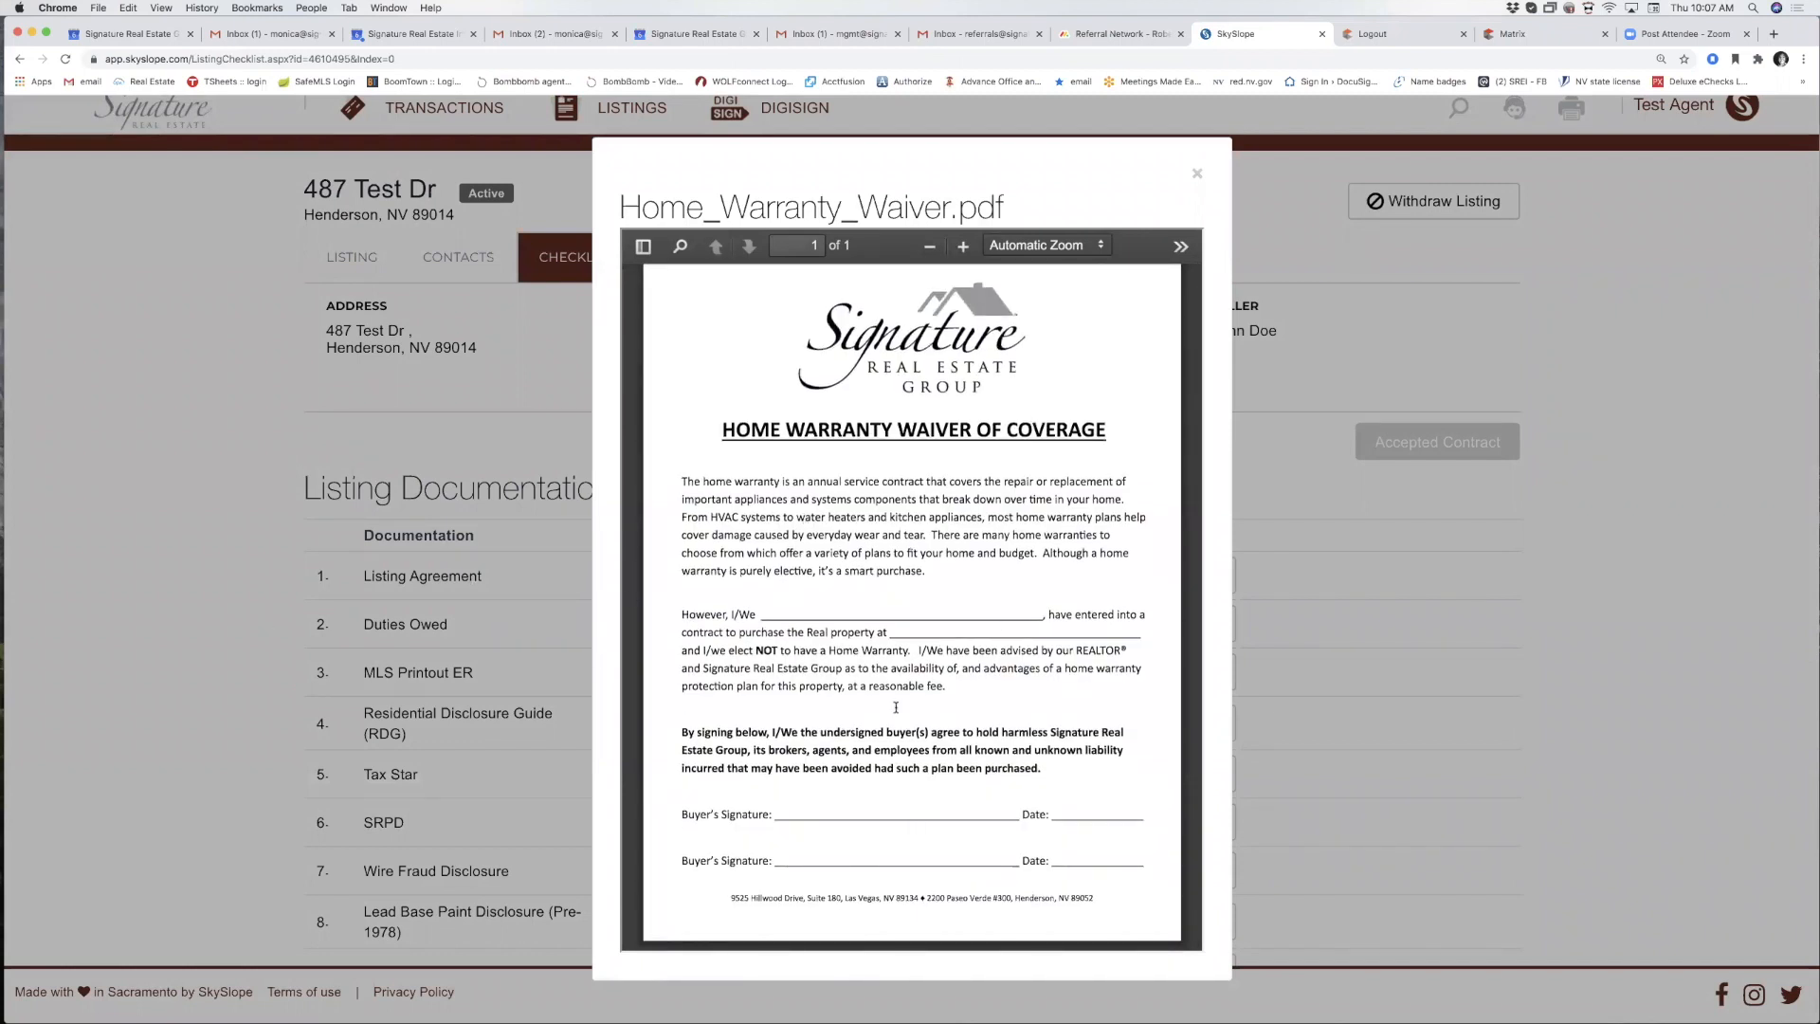
pyautogui.click(1197, 177)
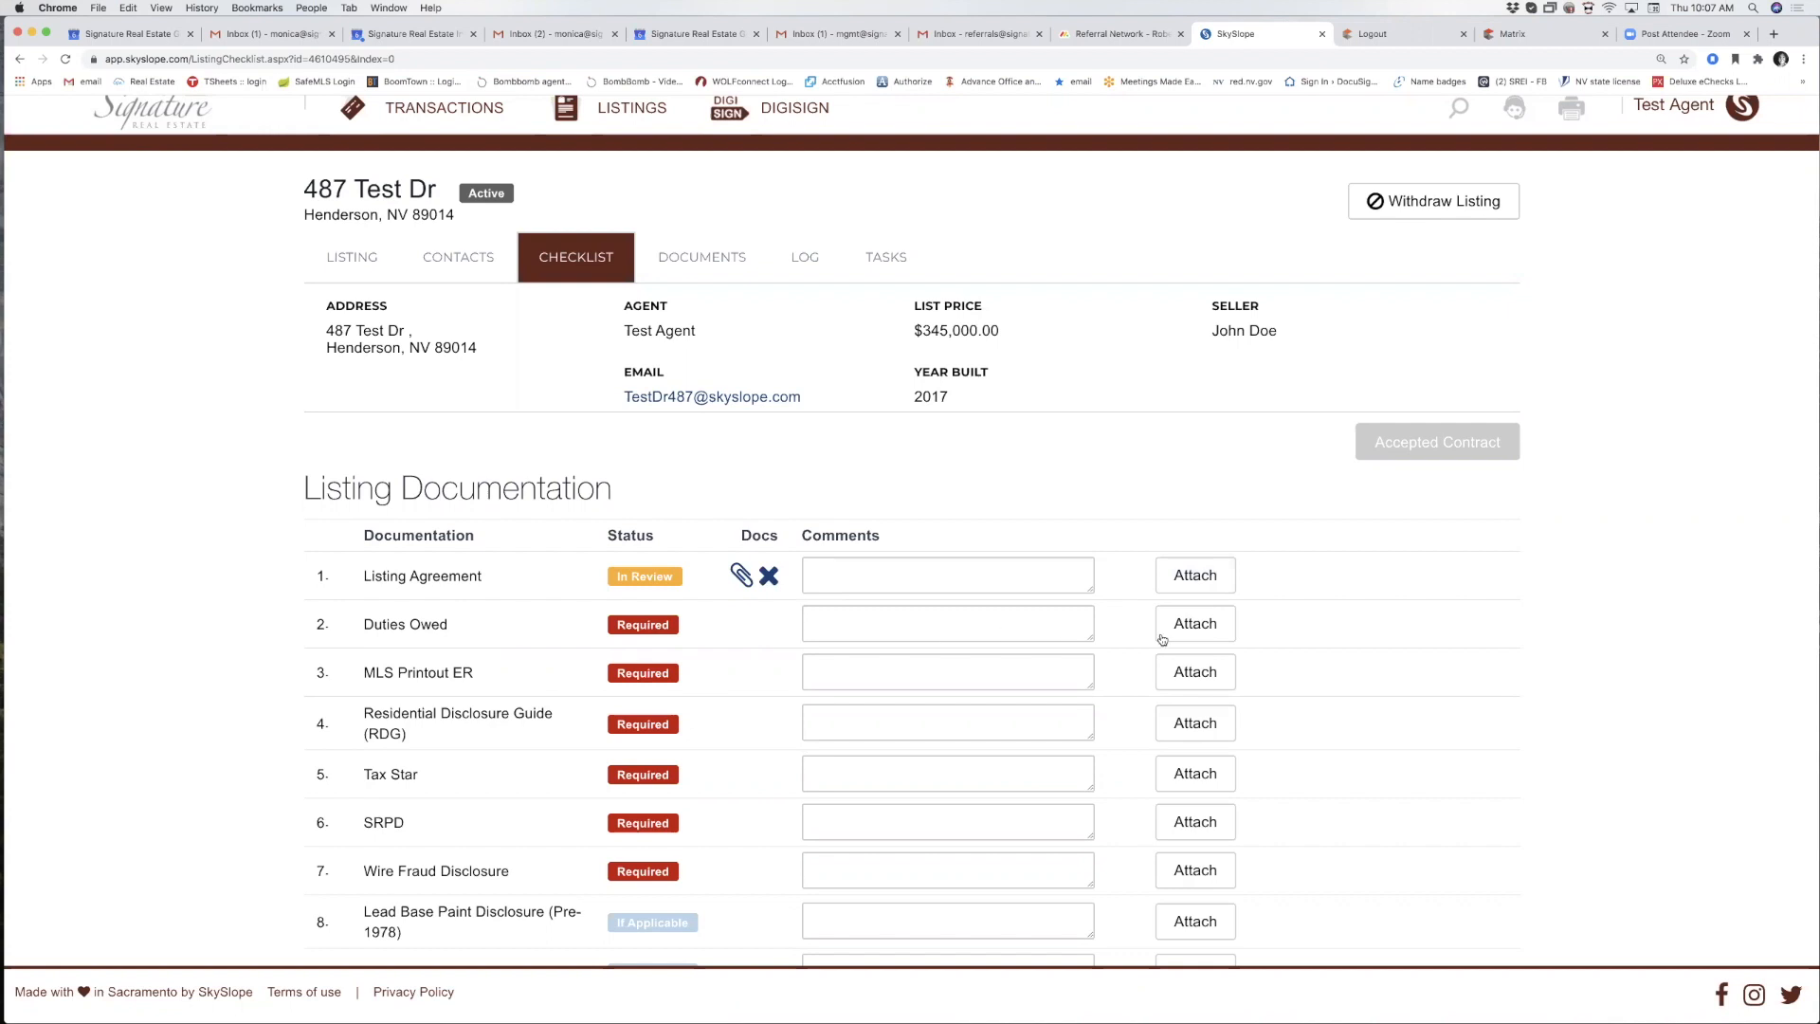
# Upload the Photo and Multimedia Release Form to the Duties Owed item.
pyautogui.click(1193, 633)
pyautogui.click(1447, 415)
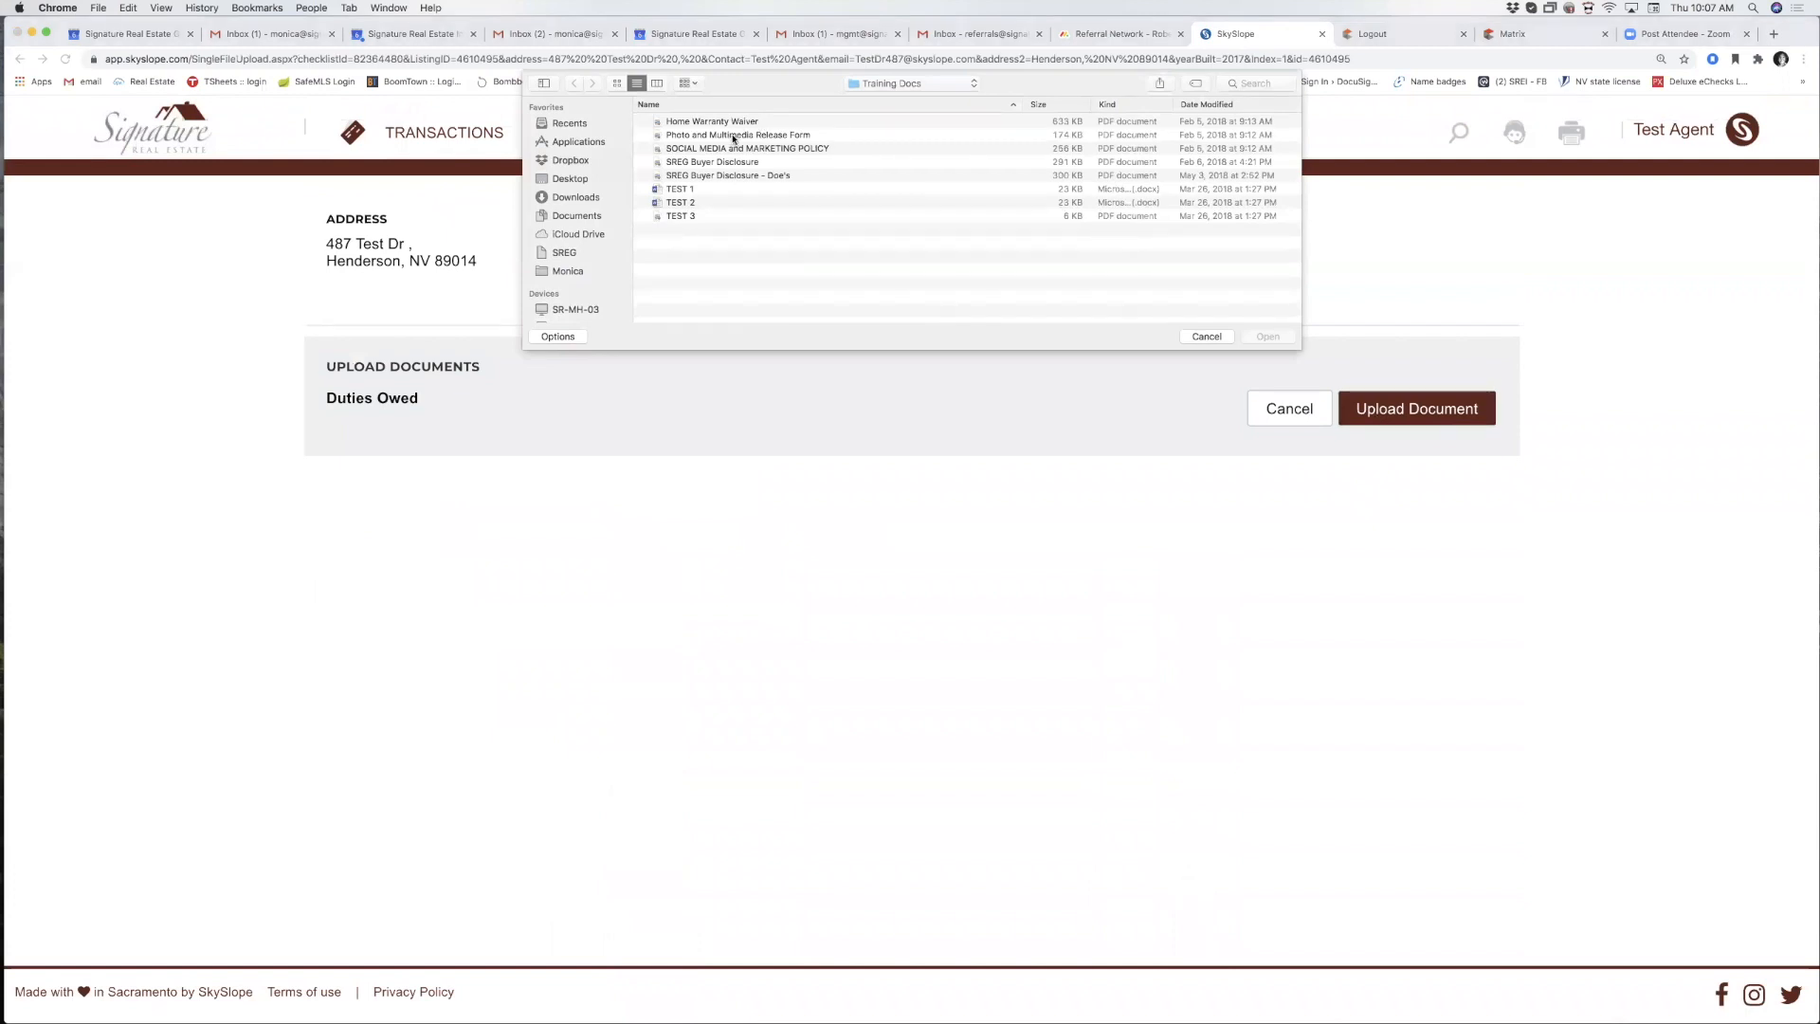
pyautogui.doubleClick(733, 138)
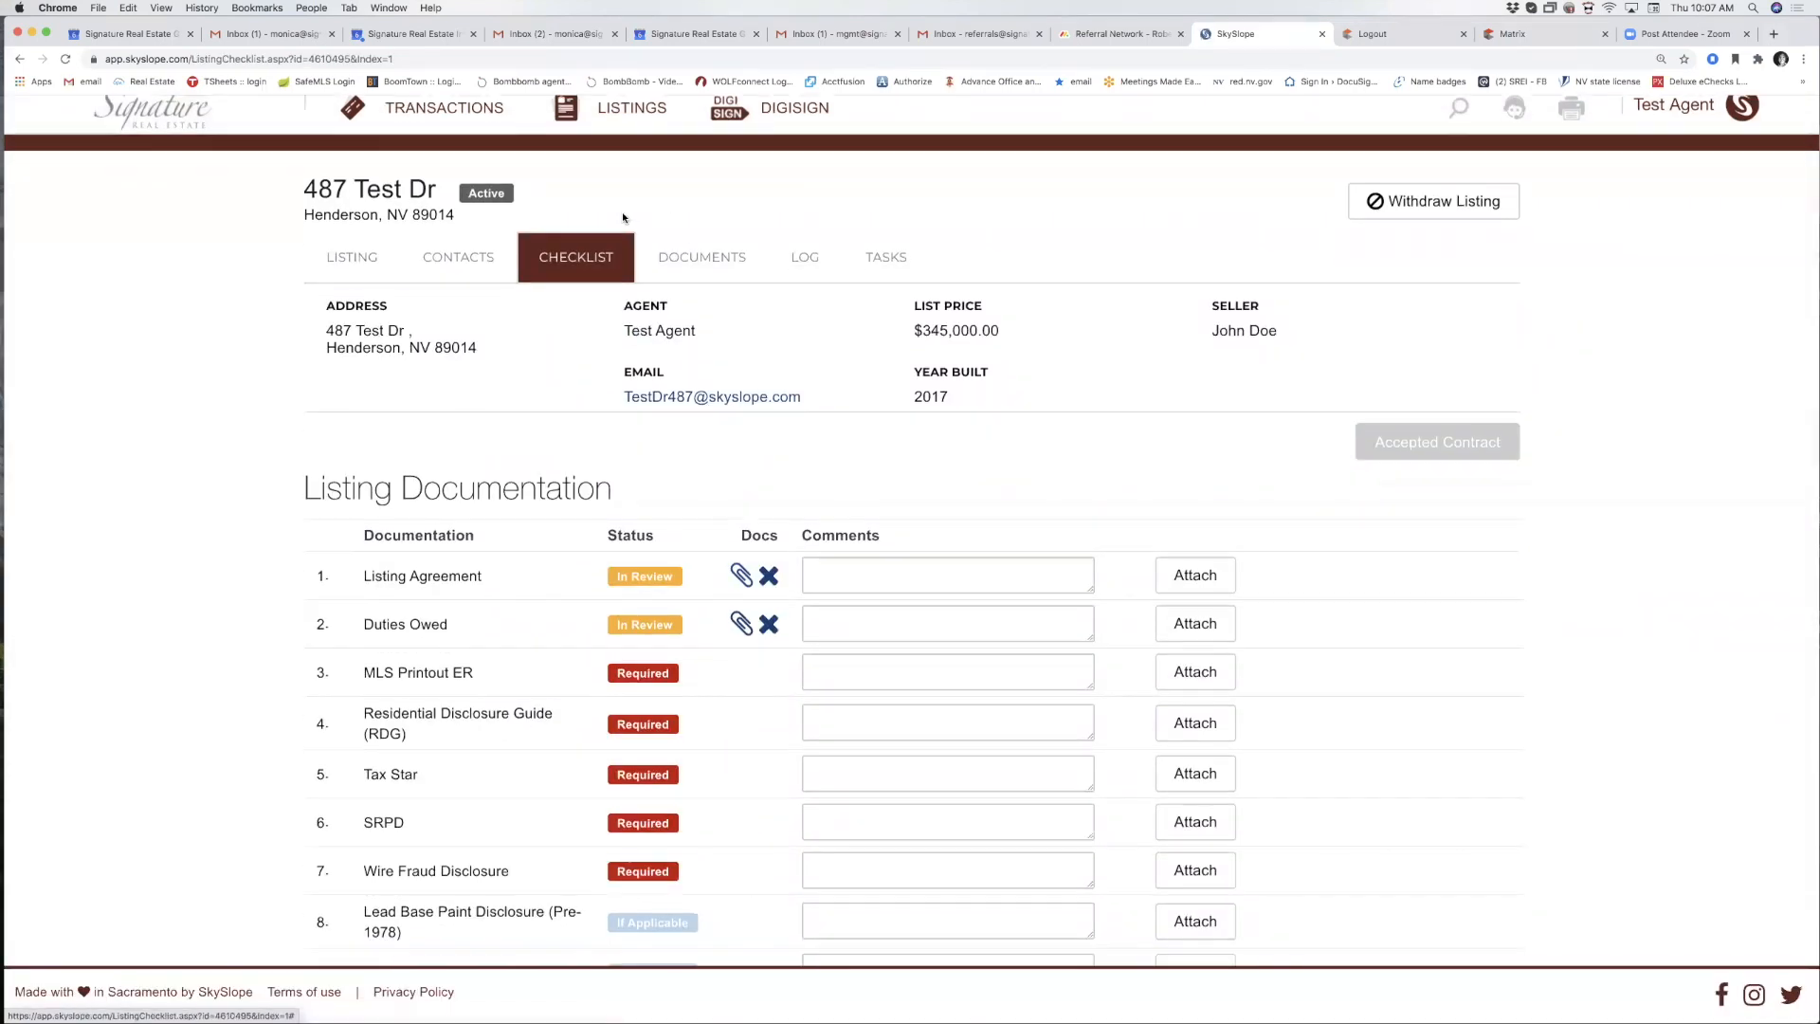
# Preview the Duties Owed attachment, then scroll the checklist to check statuses.
pyautogui.click(742, 628)
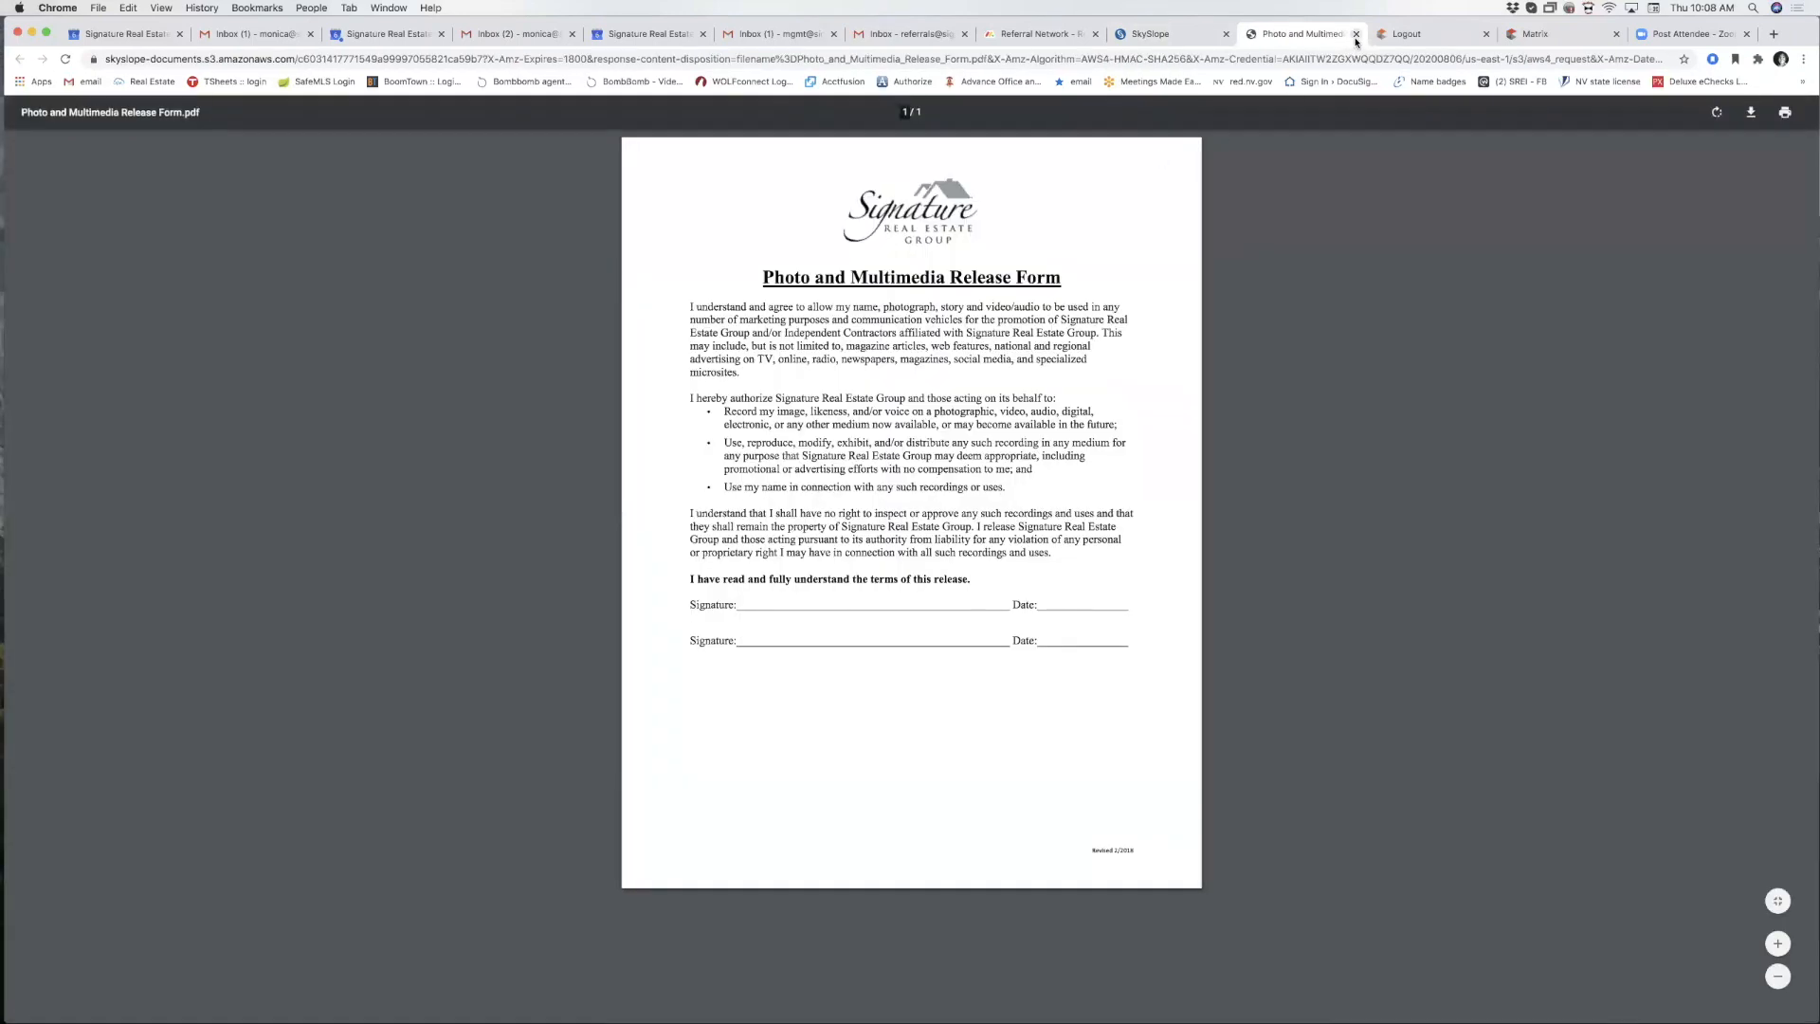
pyautogui.press('super+w')
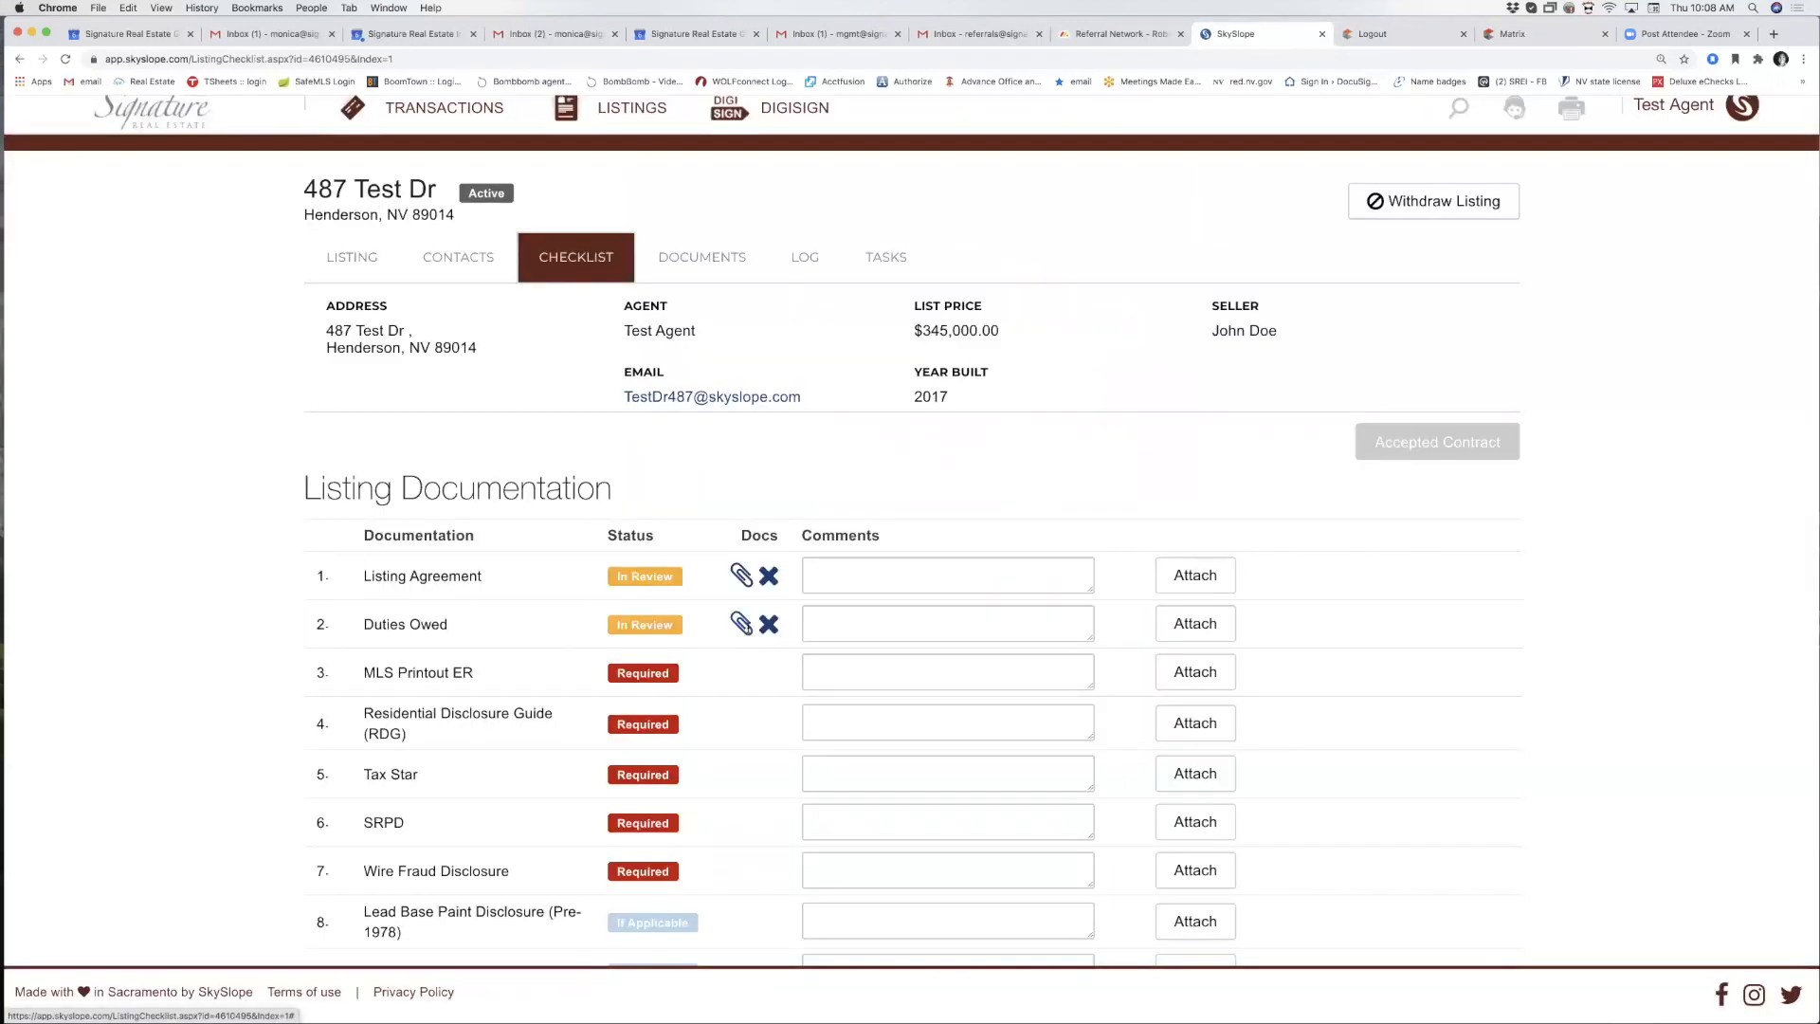
pyautogui.click(745, 629)
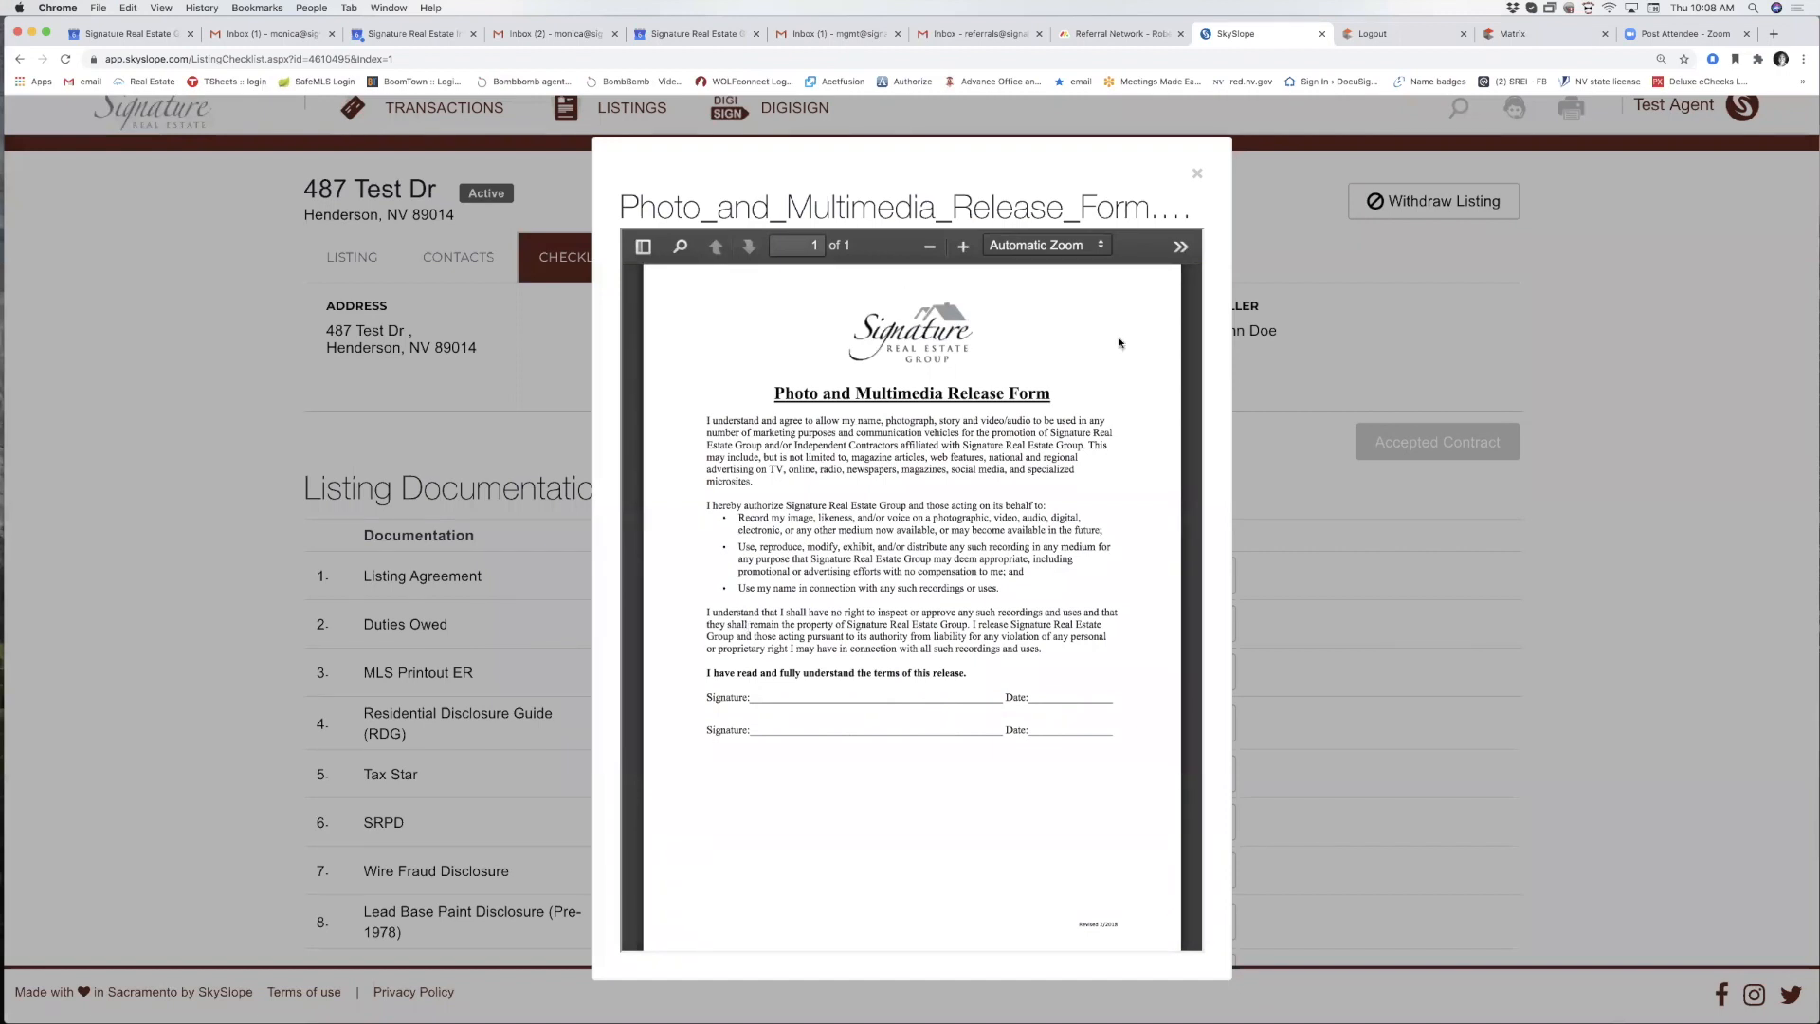
pyautogui.click(1197, 175)
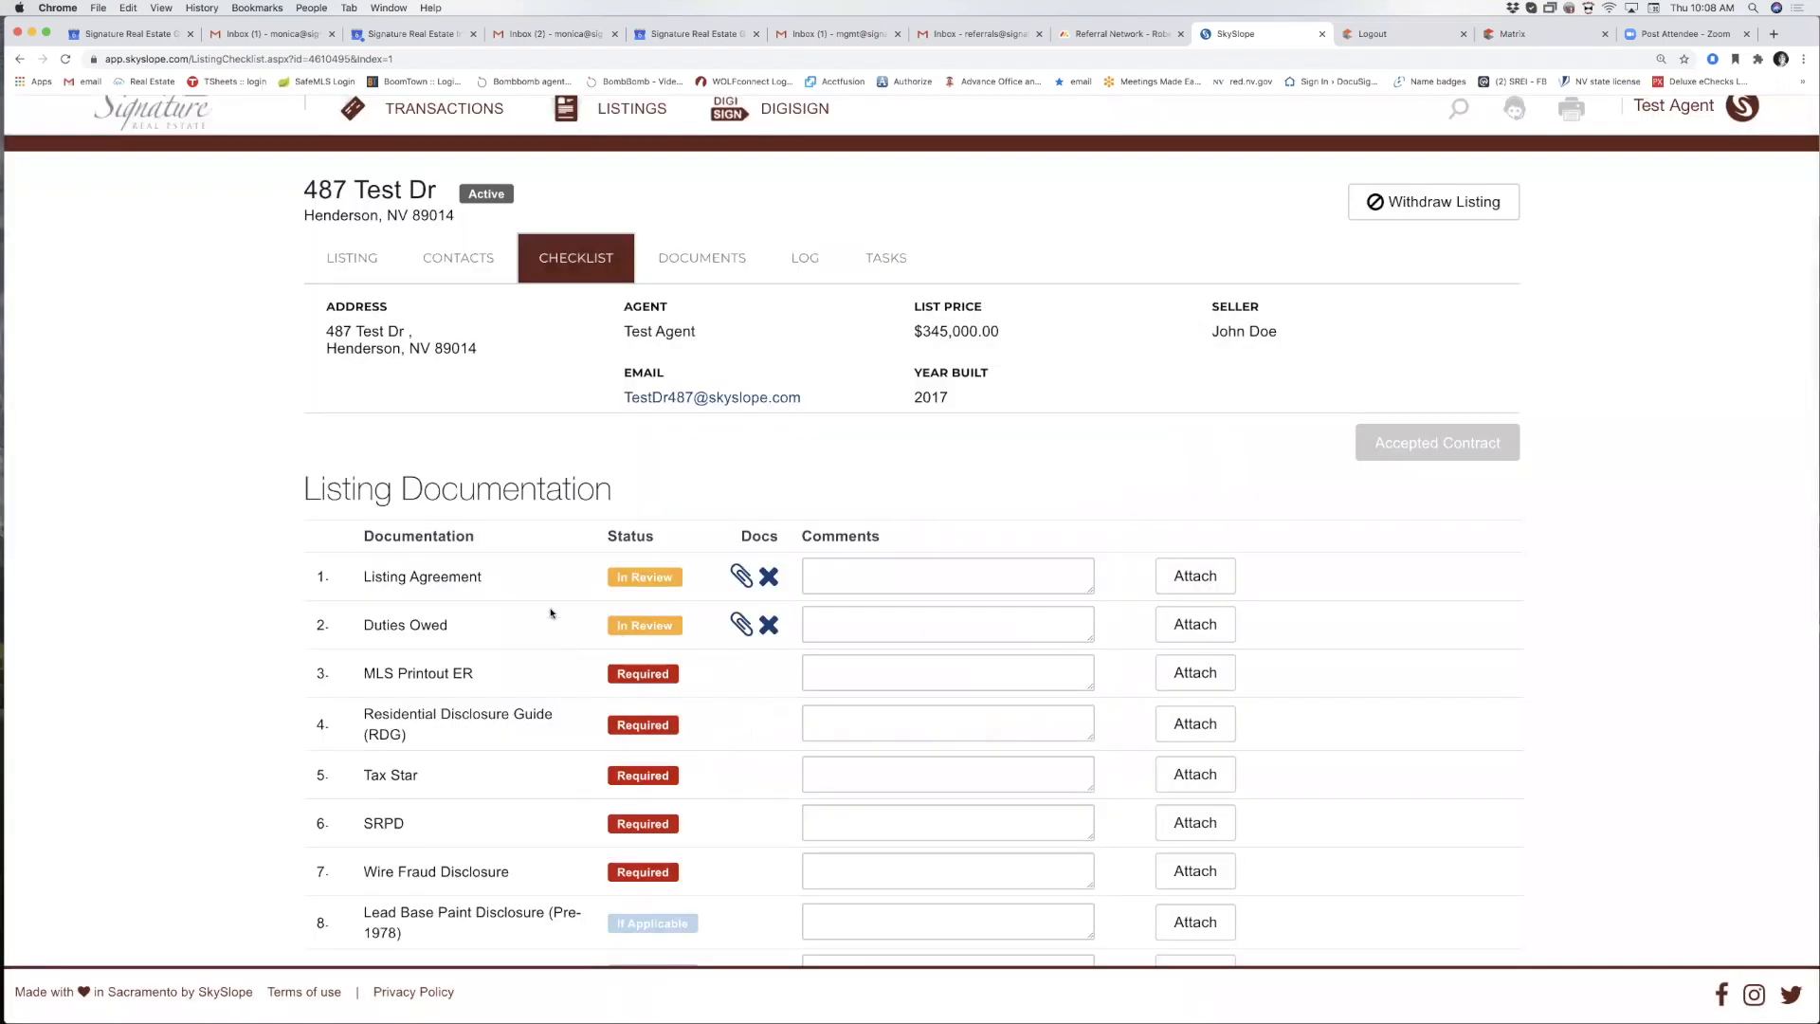
pyautogui.scroll(-2, 531, 622)
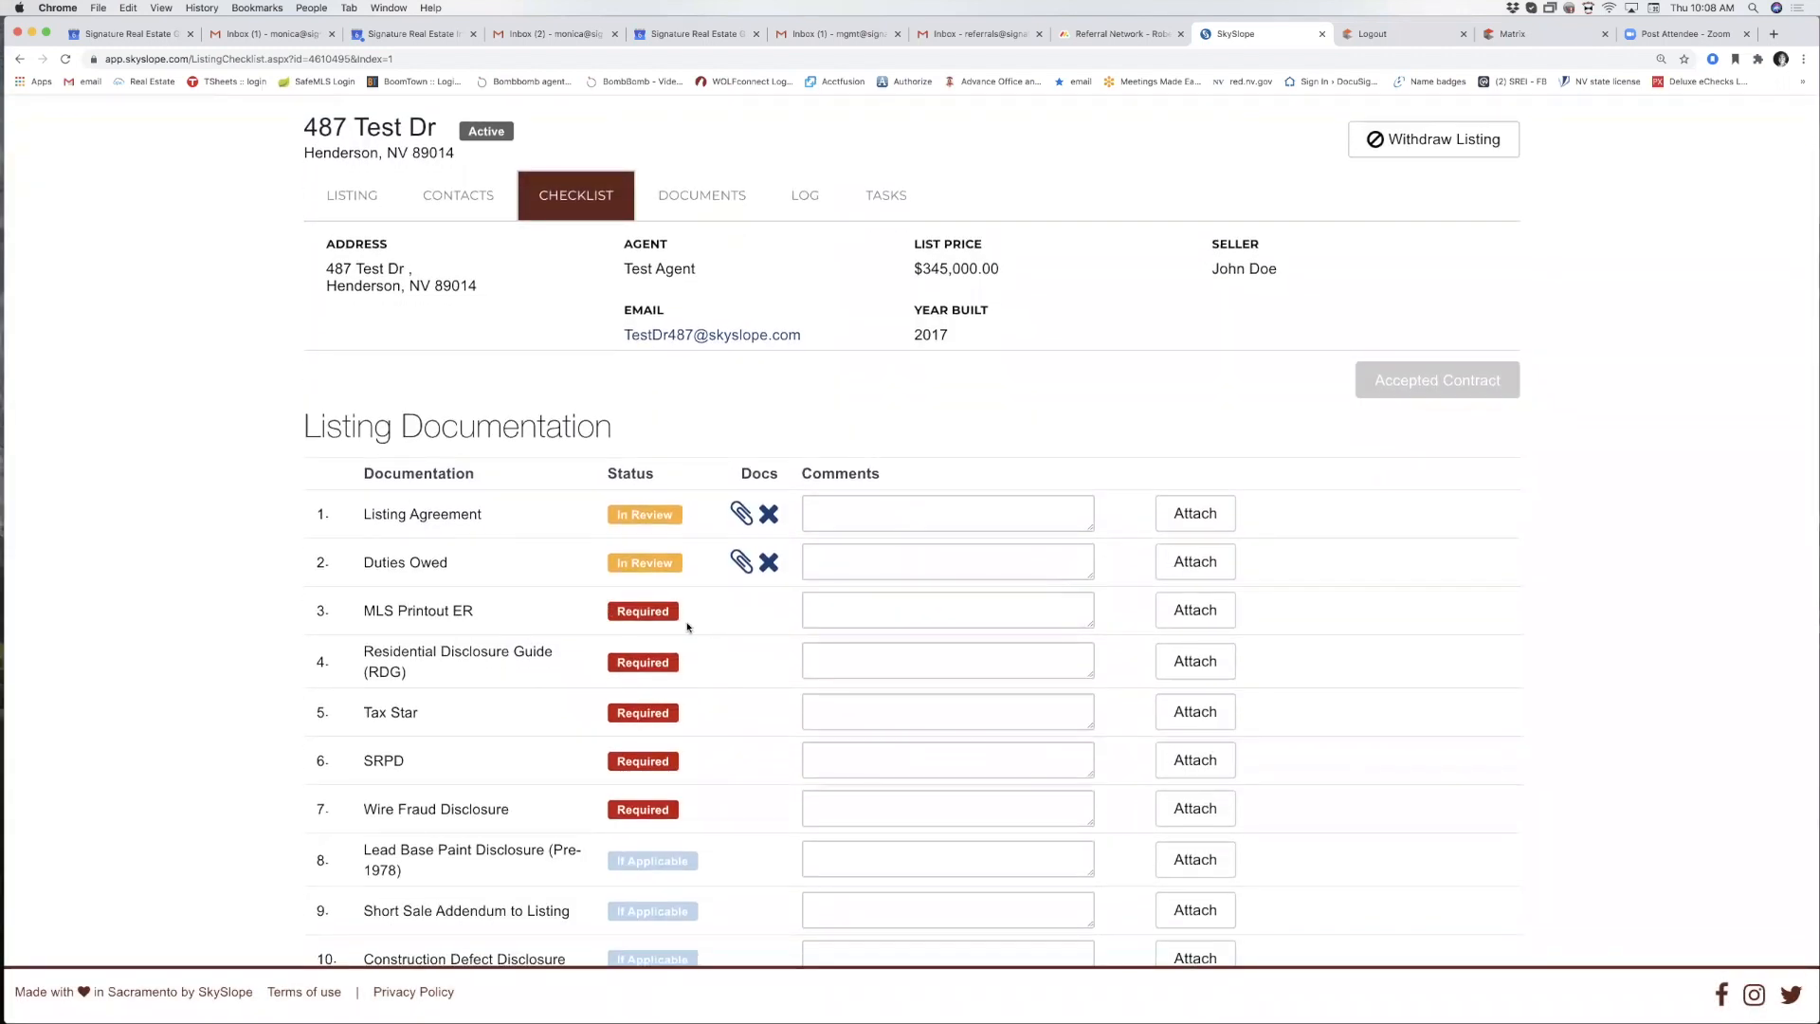
pyautogui.scroll(-10, 688, 626)
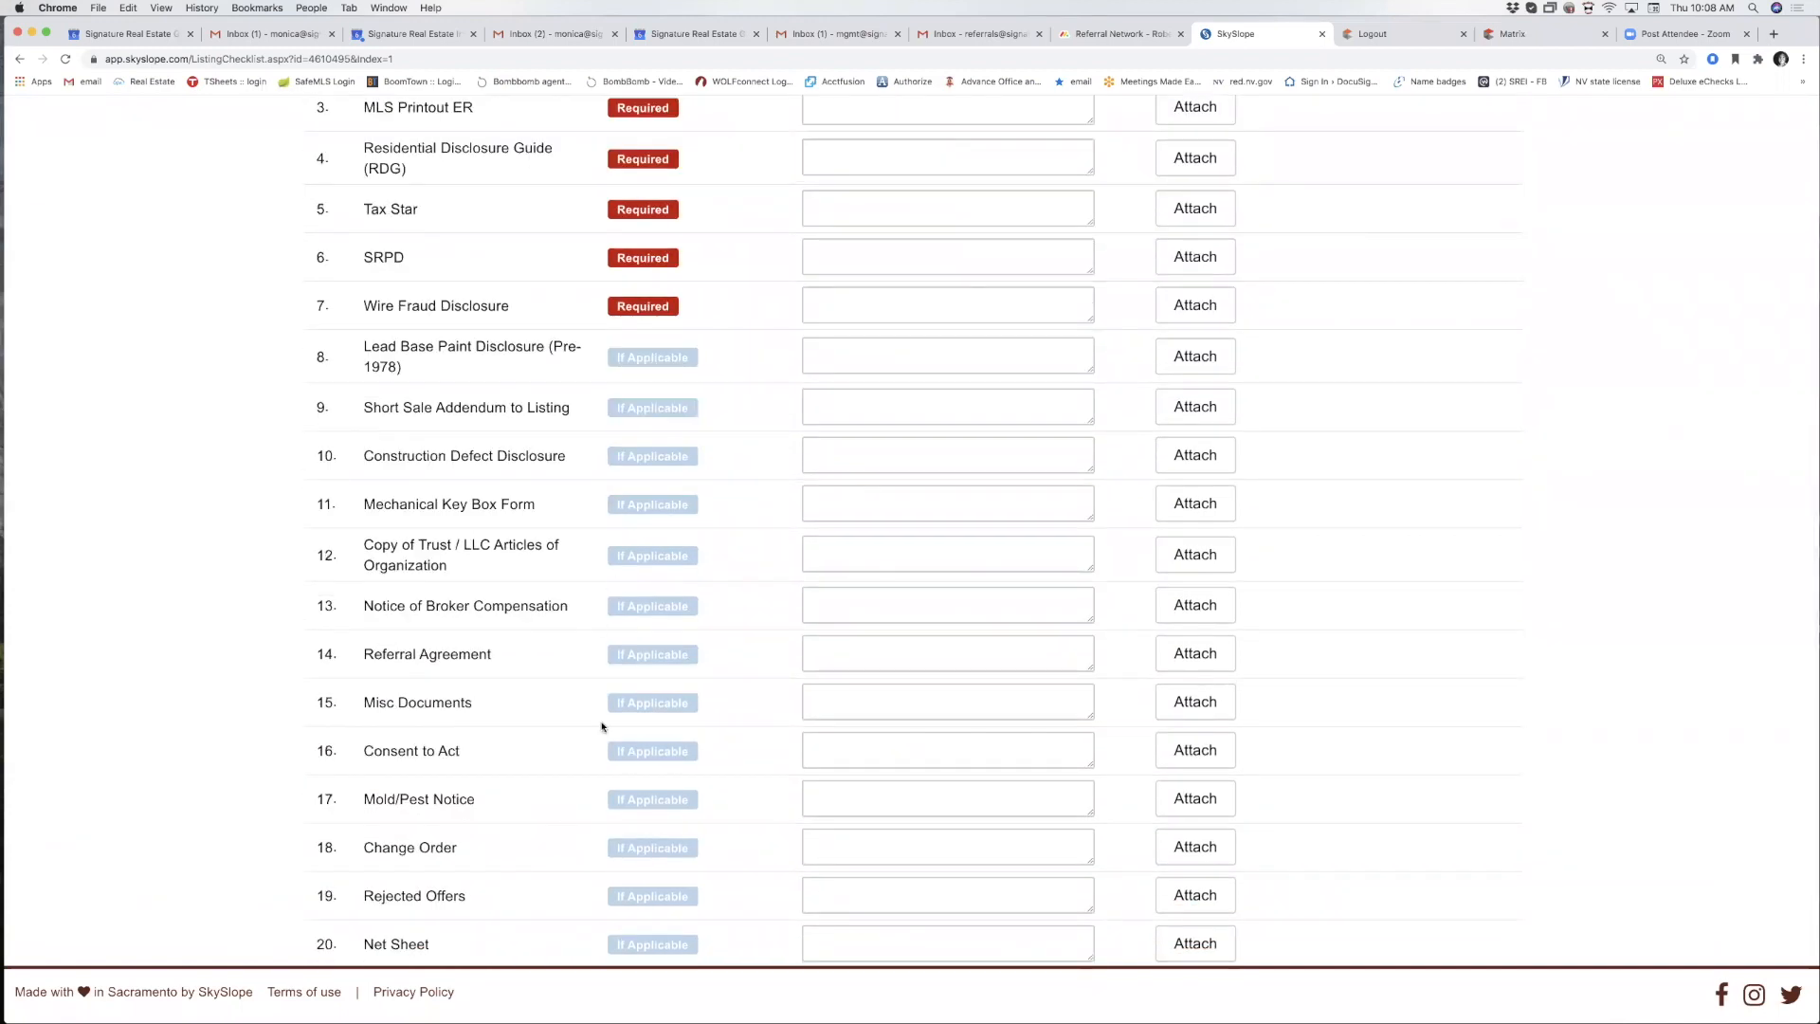
pyautogui.scroll(-3, 554, 644)
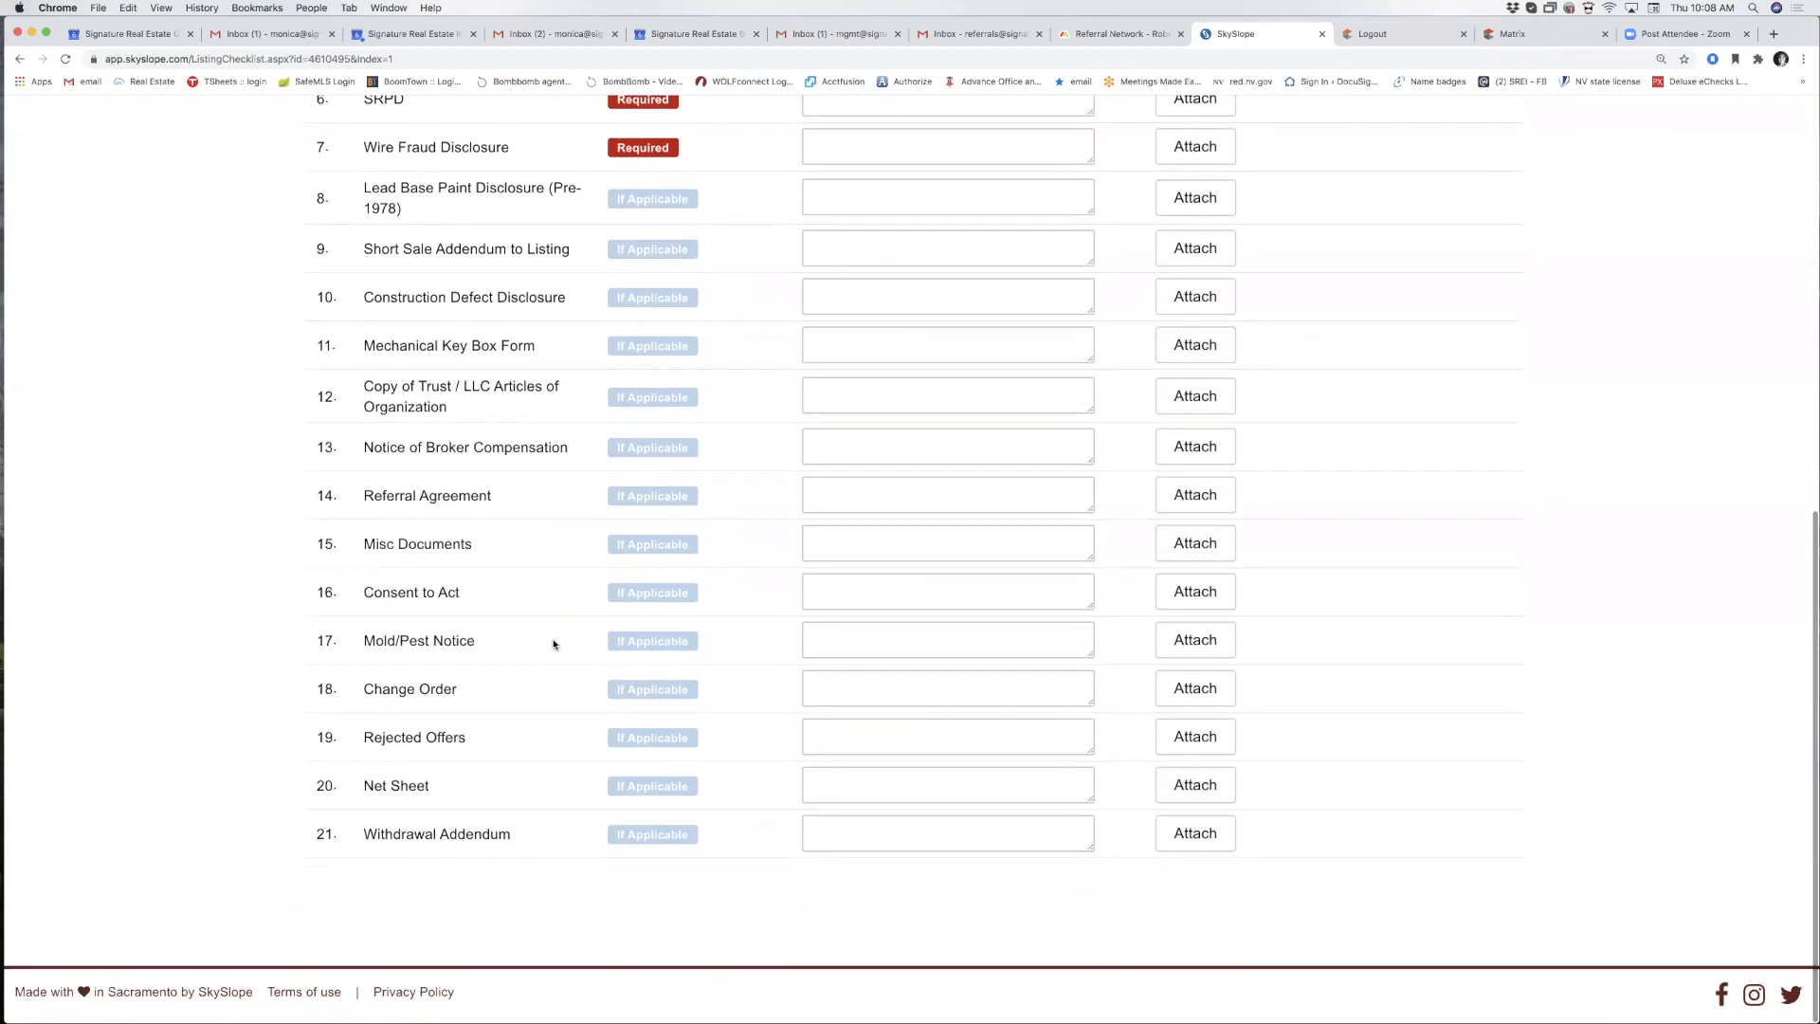
pyautogui.scroll(11, 555, 645)
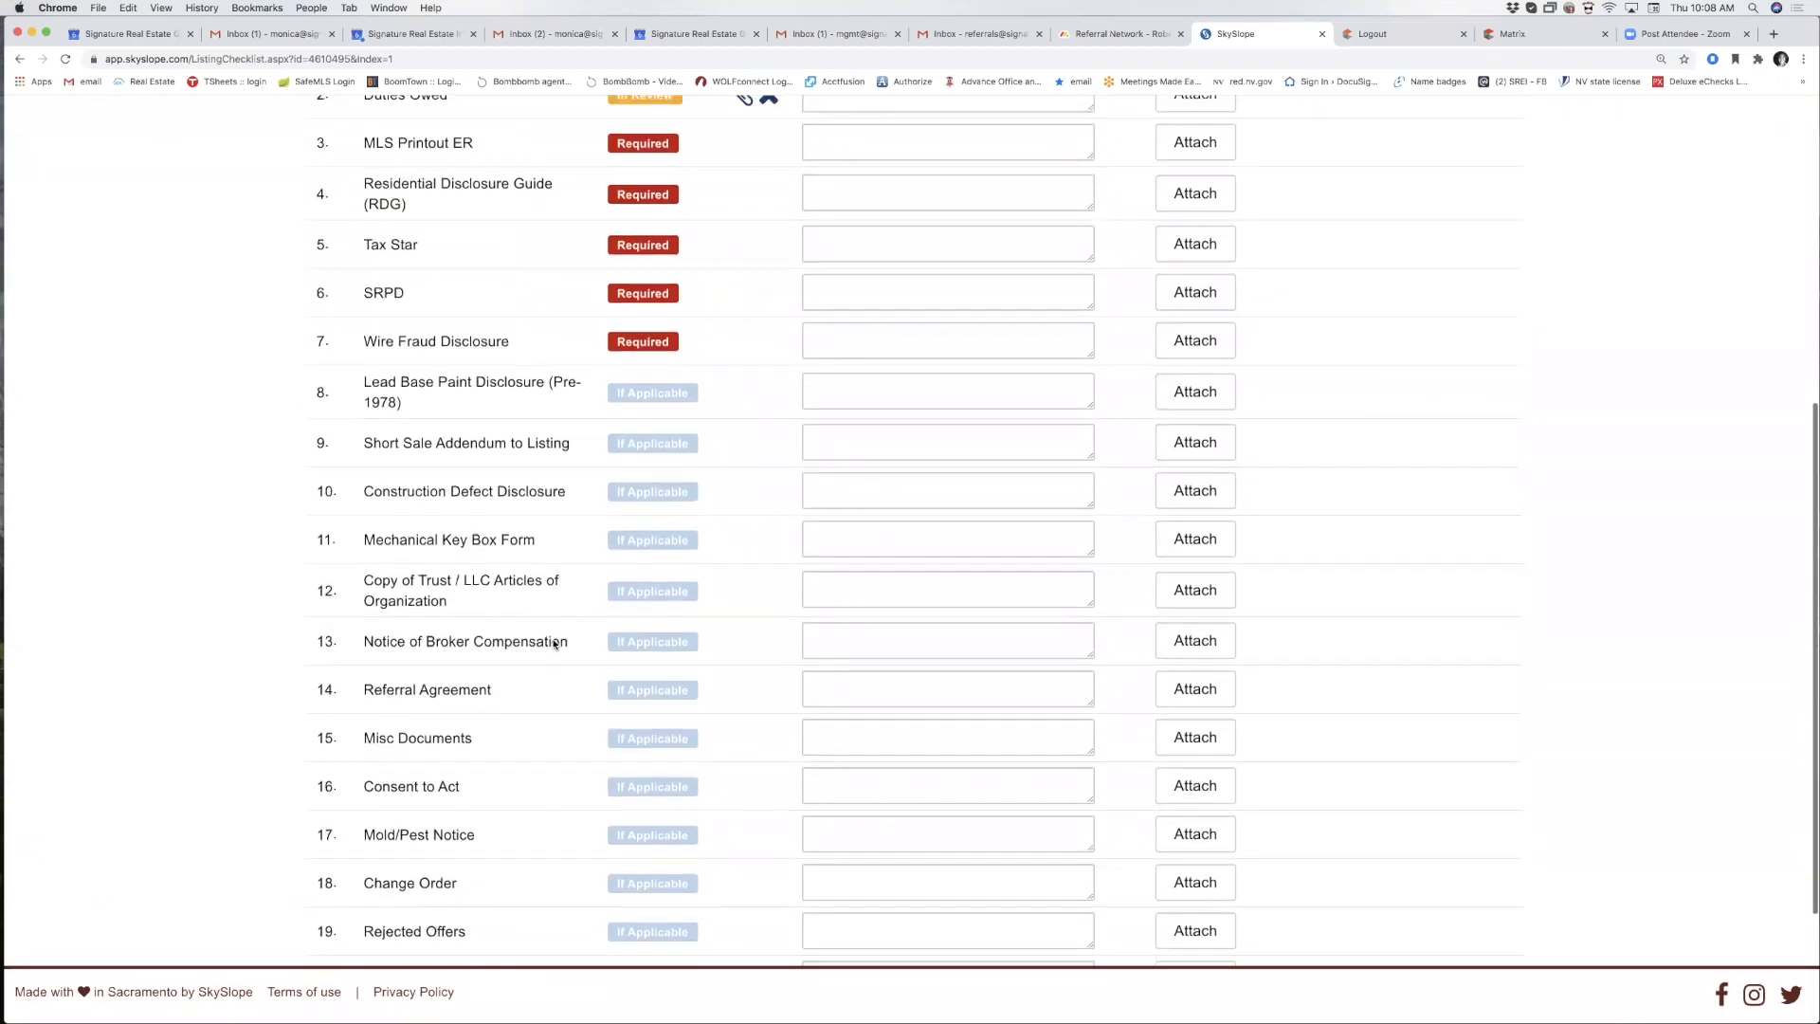
pyautogui.scroll(4, 555, 644)
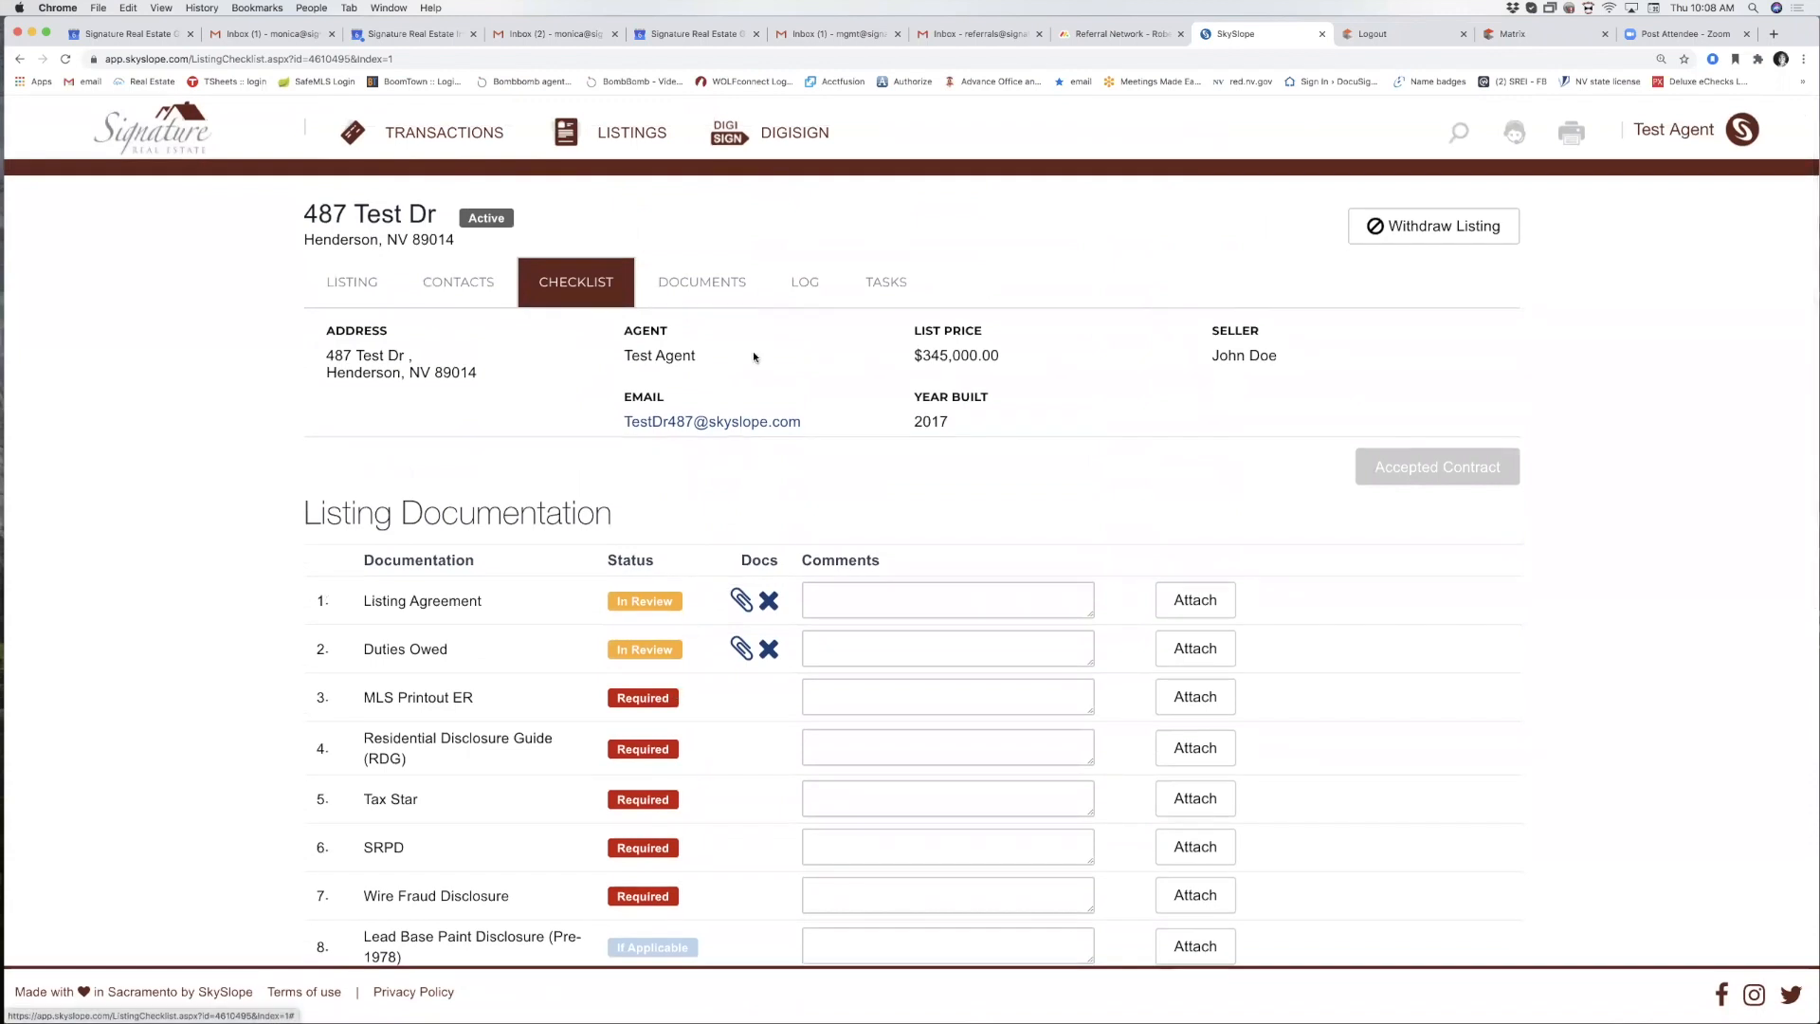
# View the Documents list showing the release form and Home_Warranty_Waiver.pdf with upload dates.
pyautogui.click(723, 285)
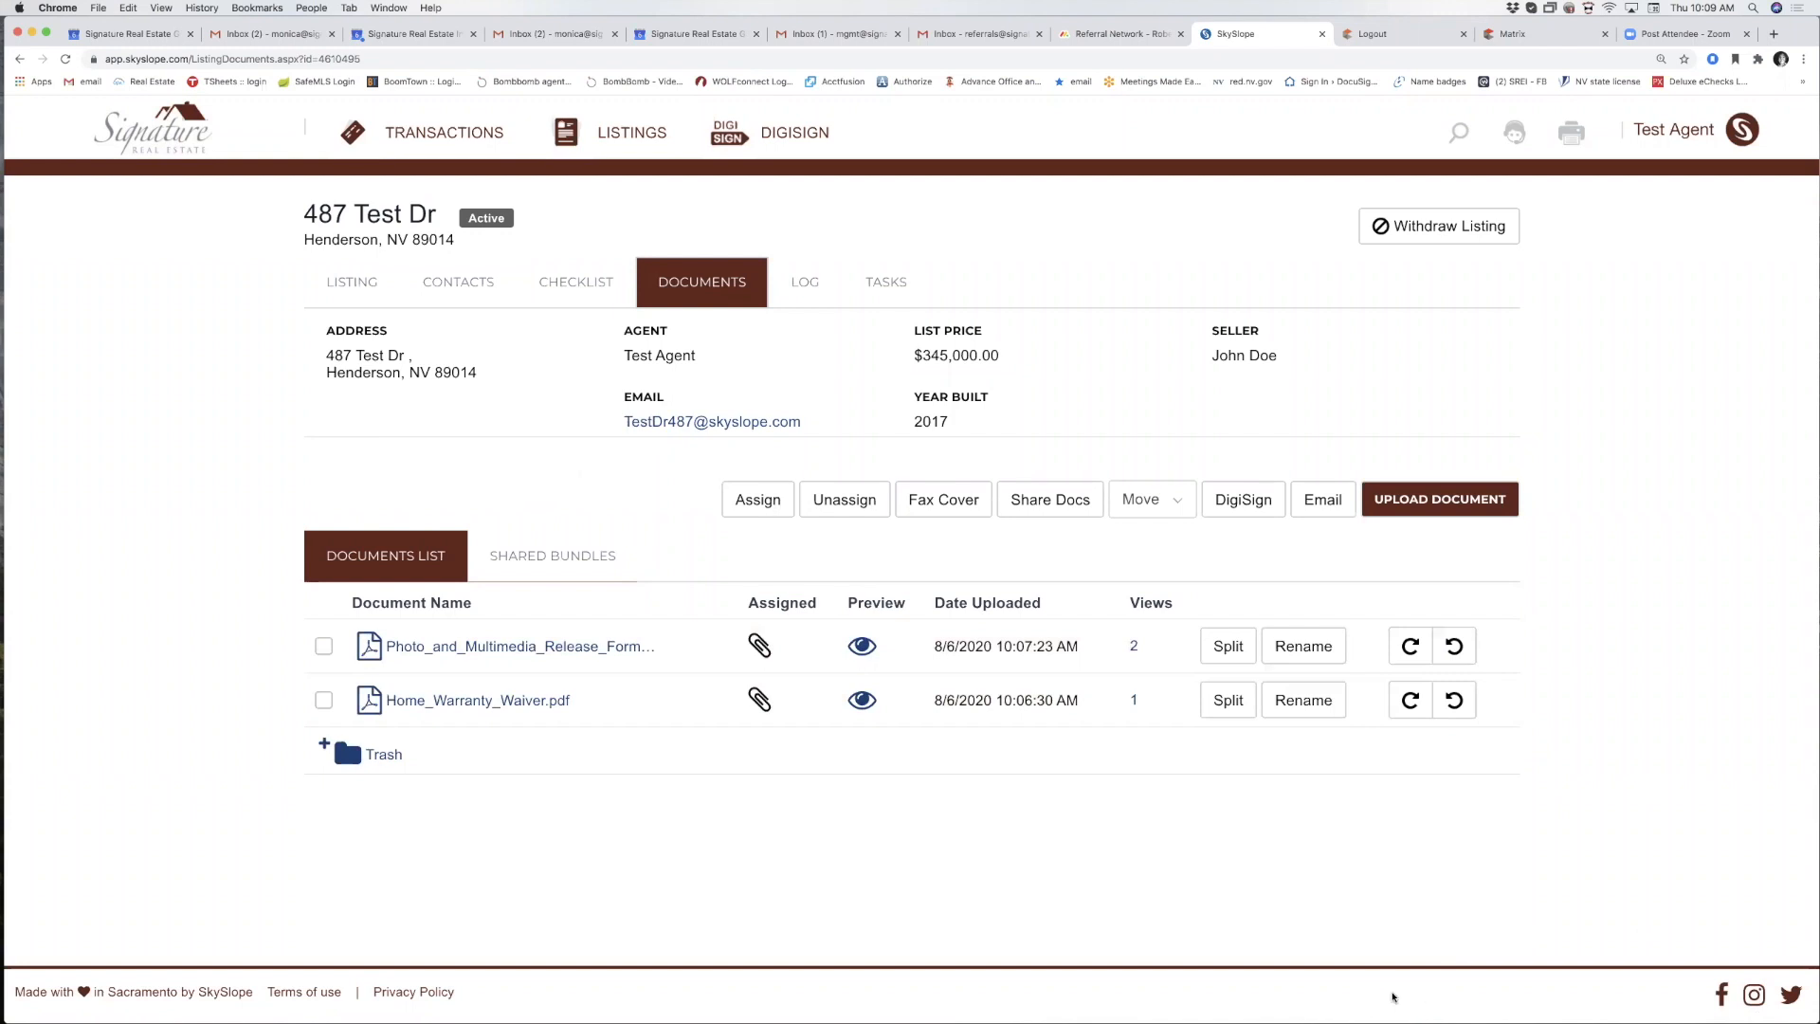
pyautogui.moveTo(612, 378)
pyautogui.mouseDown()
pyautogui.moveTo(611, 398)
pyautogui.moveTo(697, 453)
pyautogui.moveTo(832, 429)
pyautogui.moveTo(610, 381)
pyautogui.mouseUp()
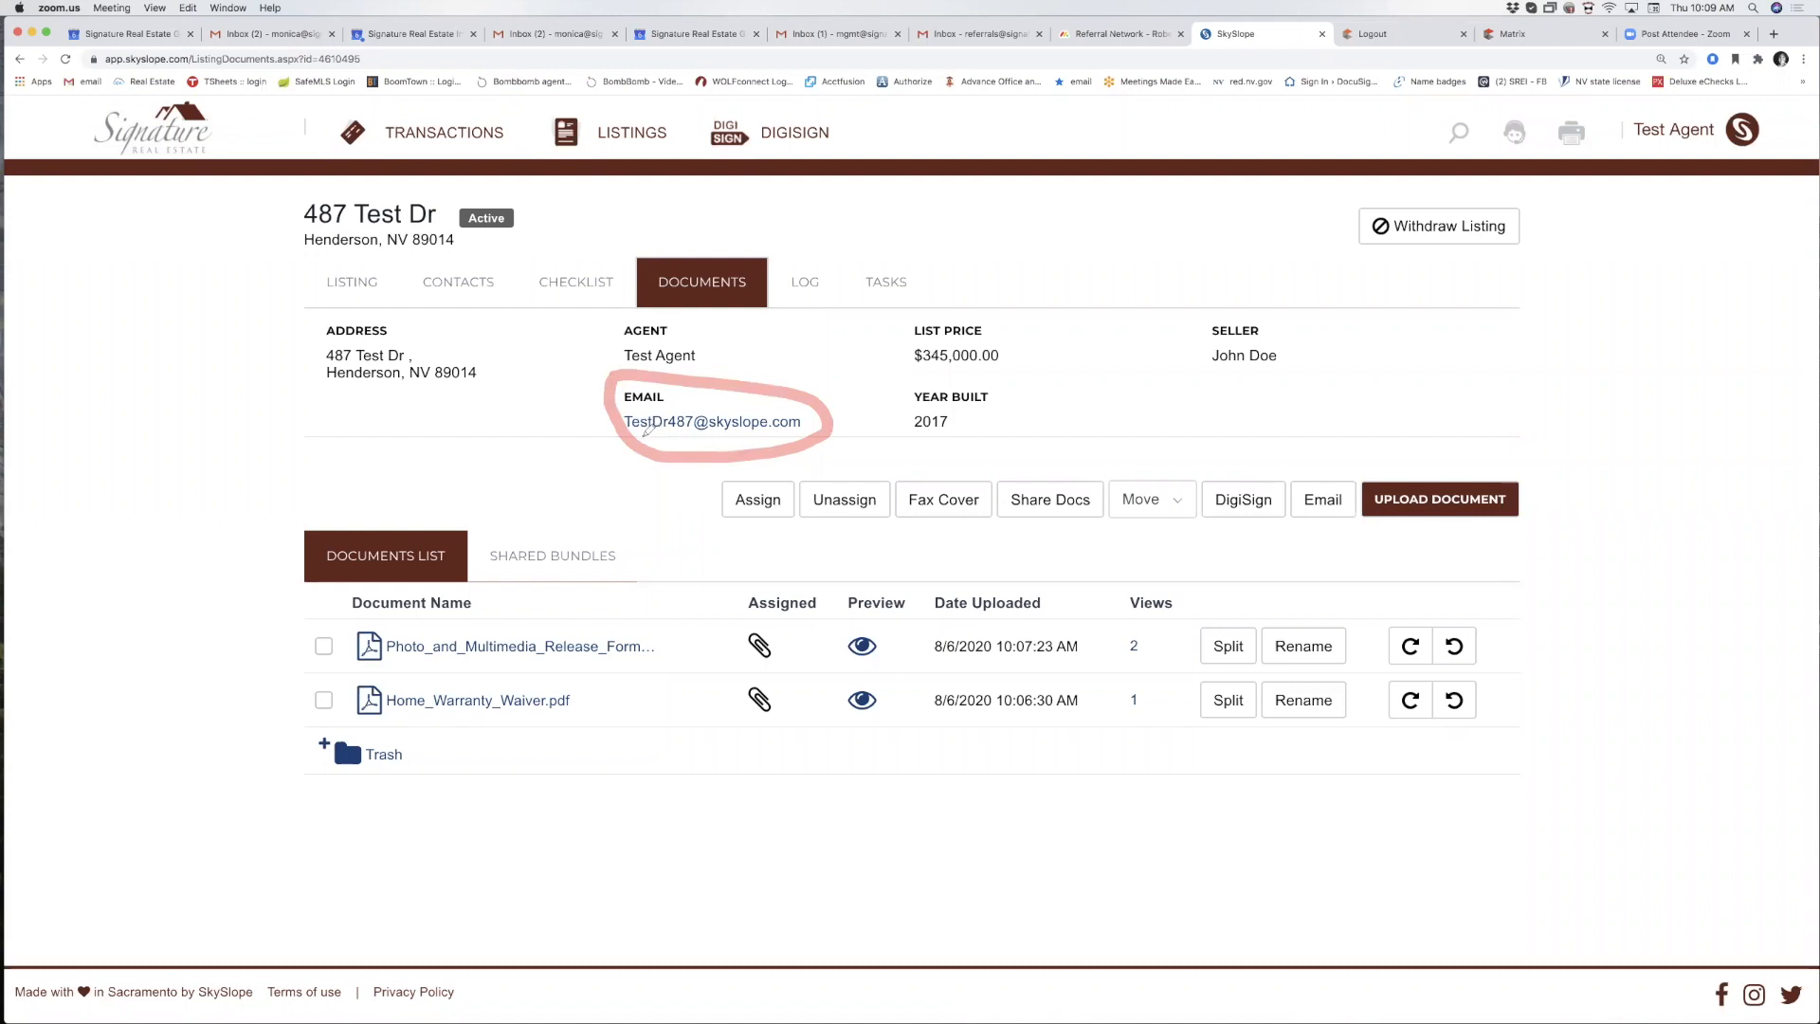
pyautogui.moveTo(644, 434); pyautogui.dragTo(783, 437)
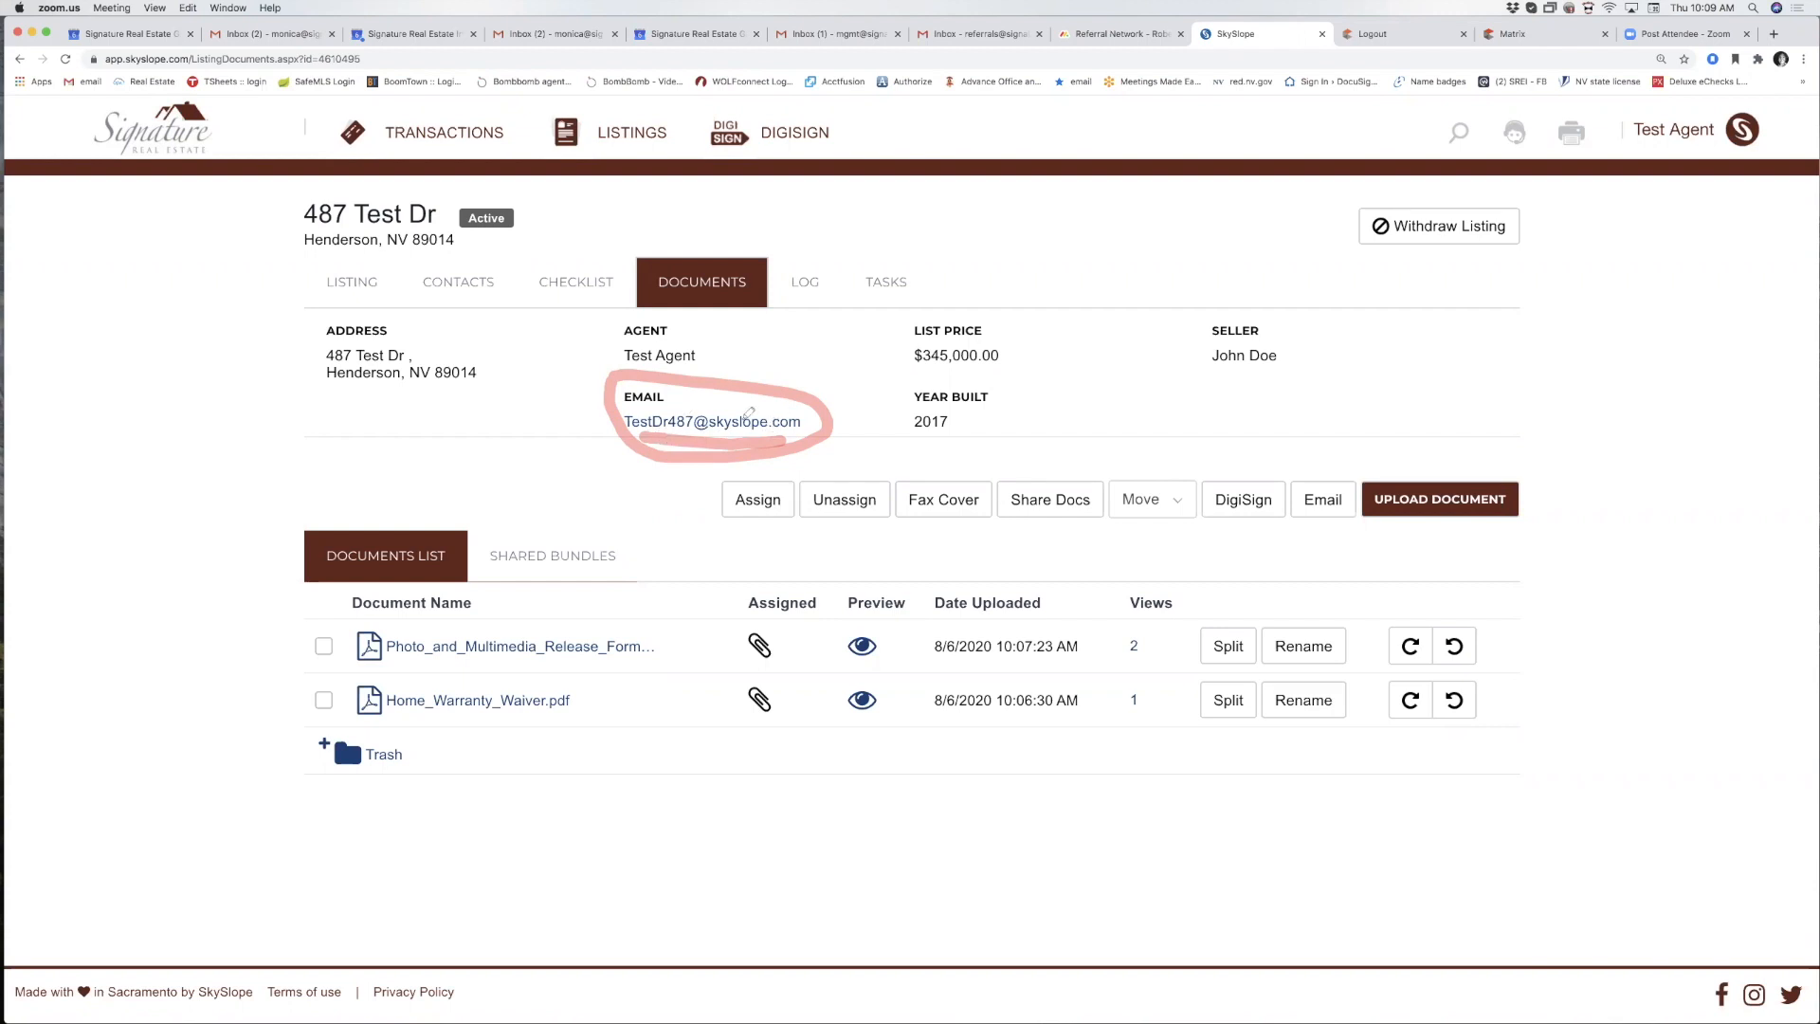
pyautogui.moveTo(1073, 424)
pyautogui.mouseDown()
pyautogui.moveTo(1009, 481)
pyautogui.moveTo(1010, 464)
pyautogui.moveTo(1010, 492)
pyautogui.moveTo(1044, 481)
pyautogui.mouseUp()
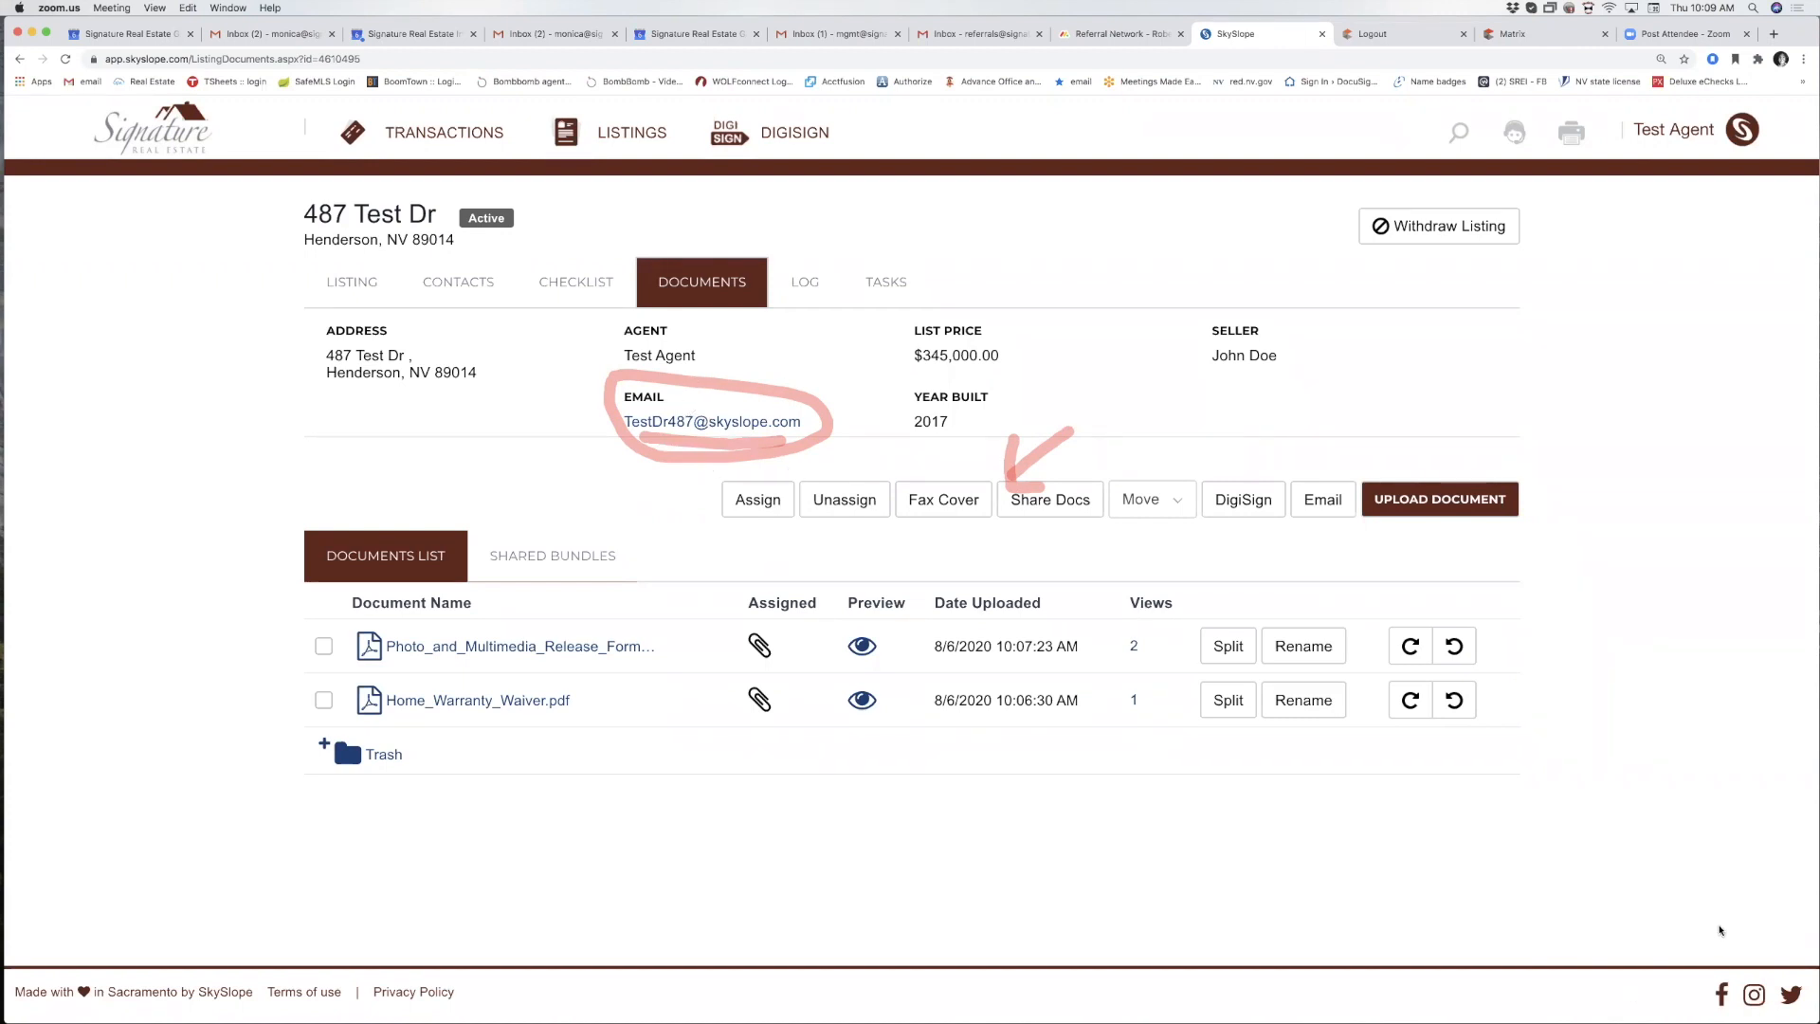
pyautogui.click(1720, 927)
pyautogui.click(1721, 962)
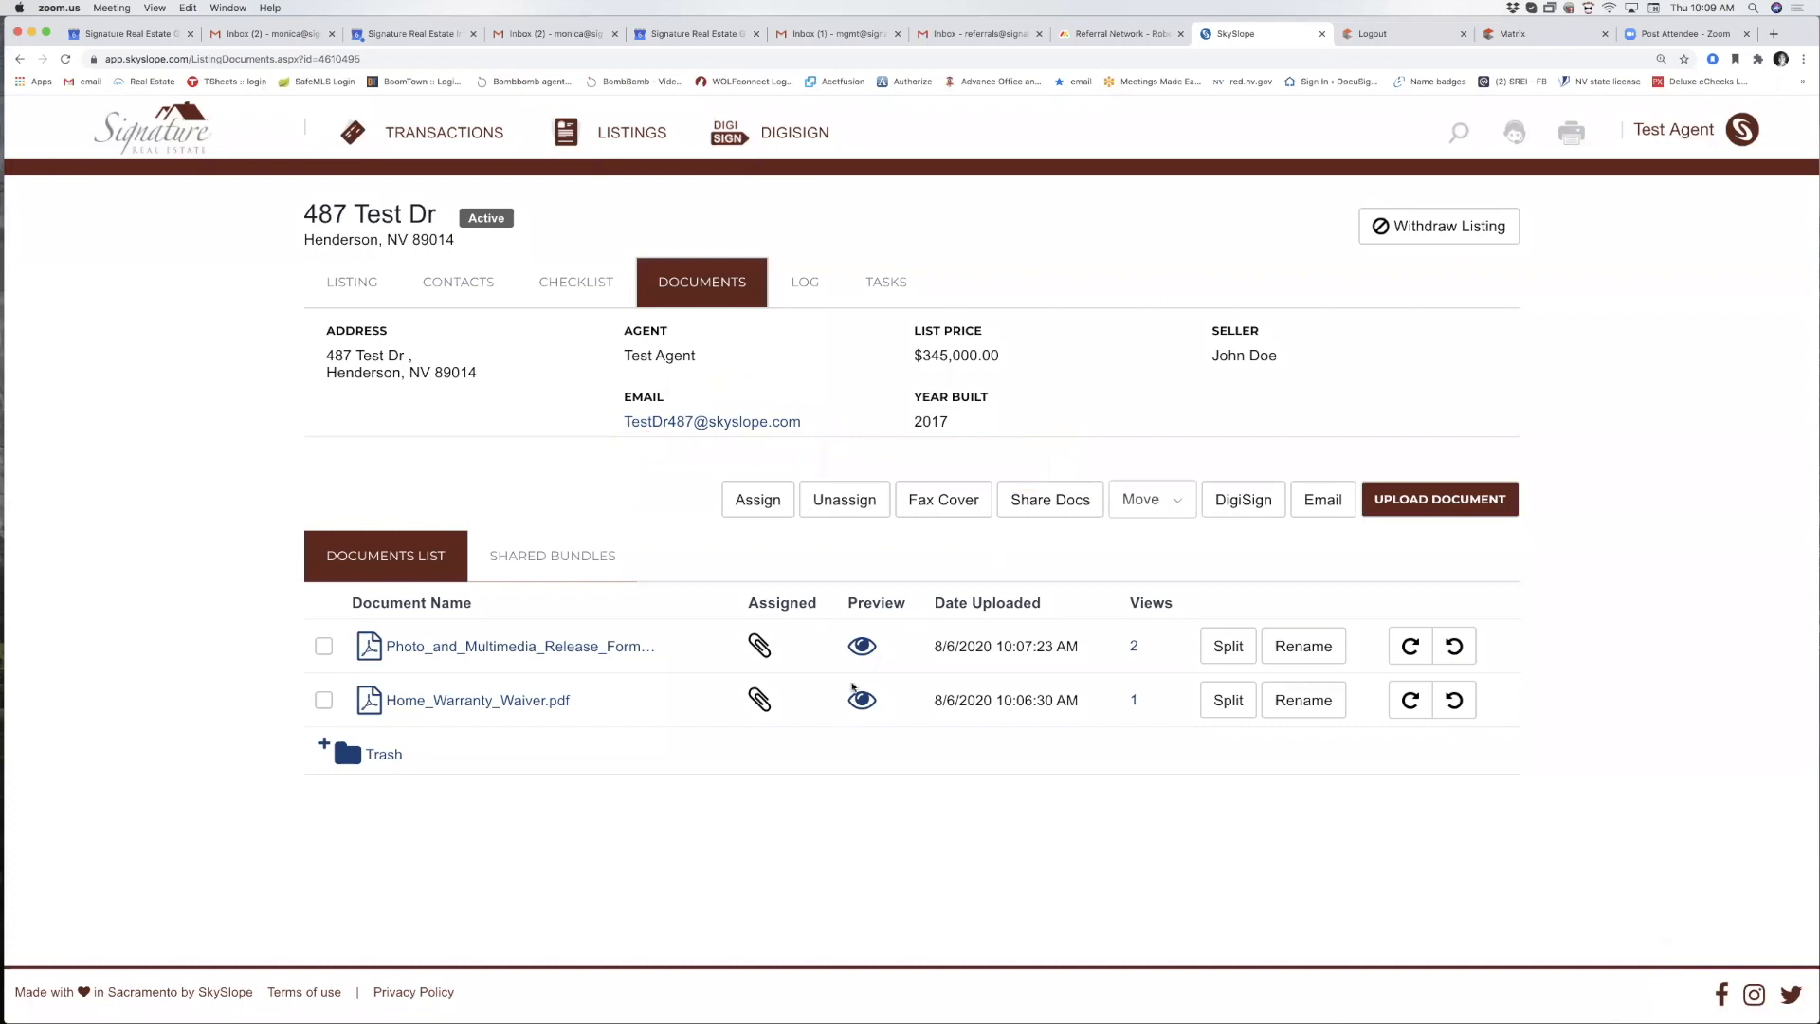
# Copy the listing's SkySlope email address for use in Gmail.
pyautogui.click(622, 402)
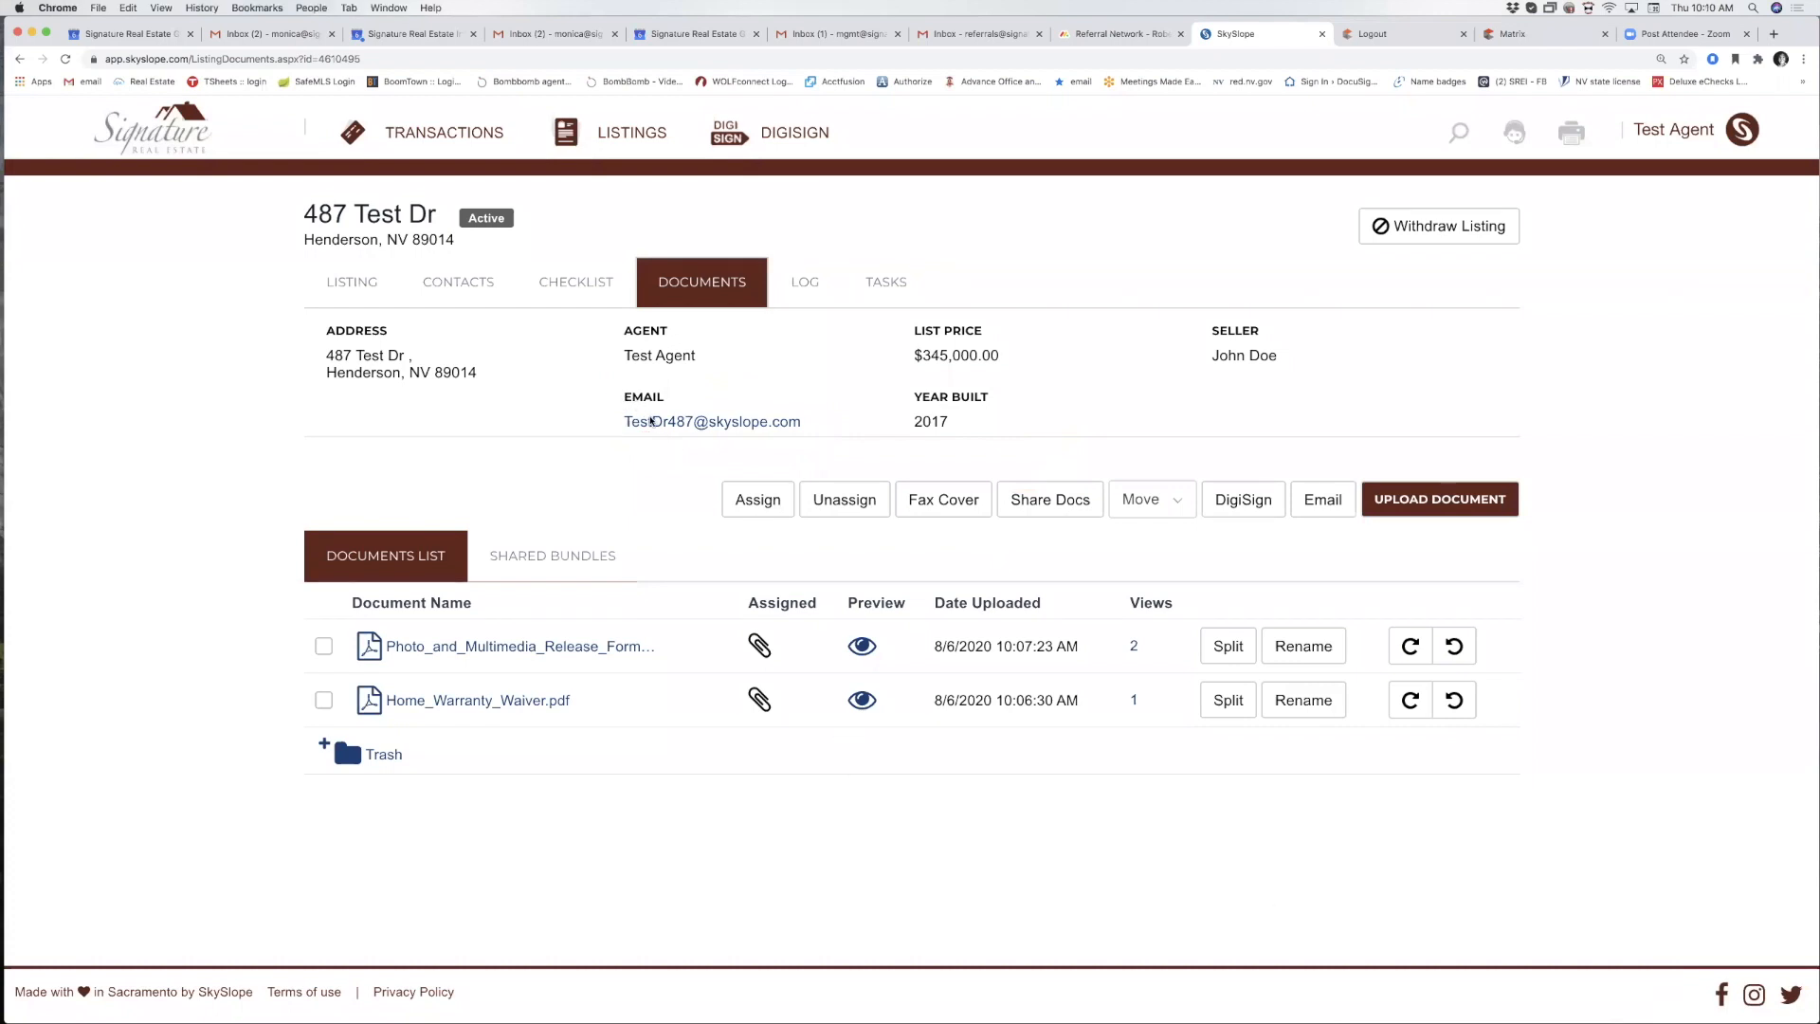
pyautogui.moveTo(630, 400); pyautogui.dragTo(809, 427)
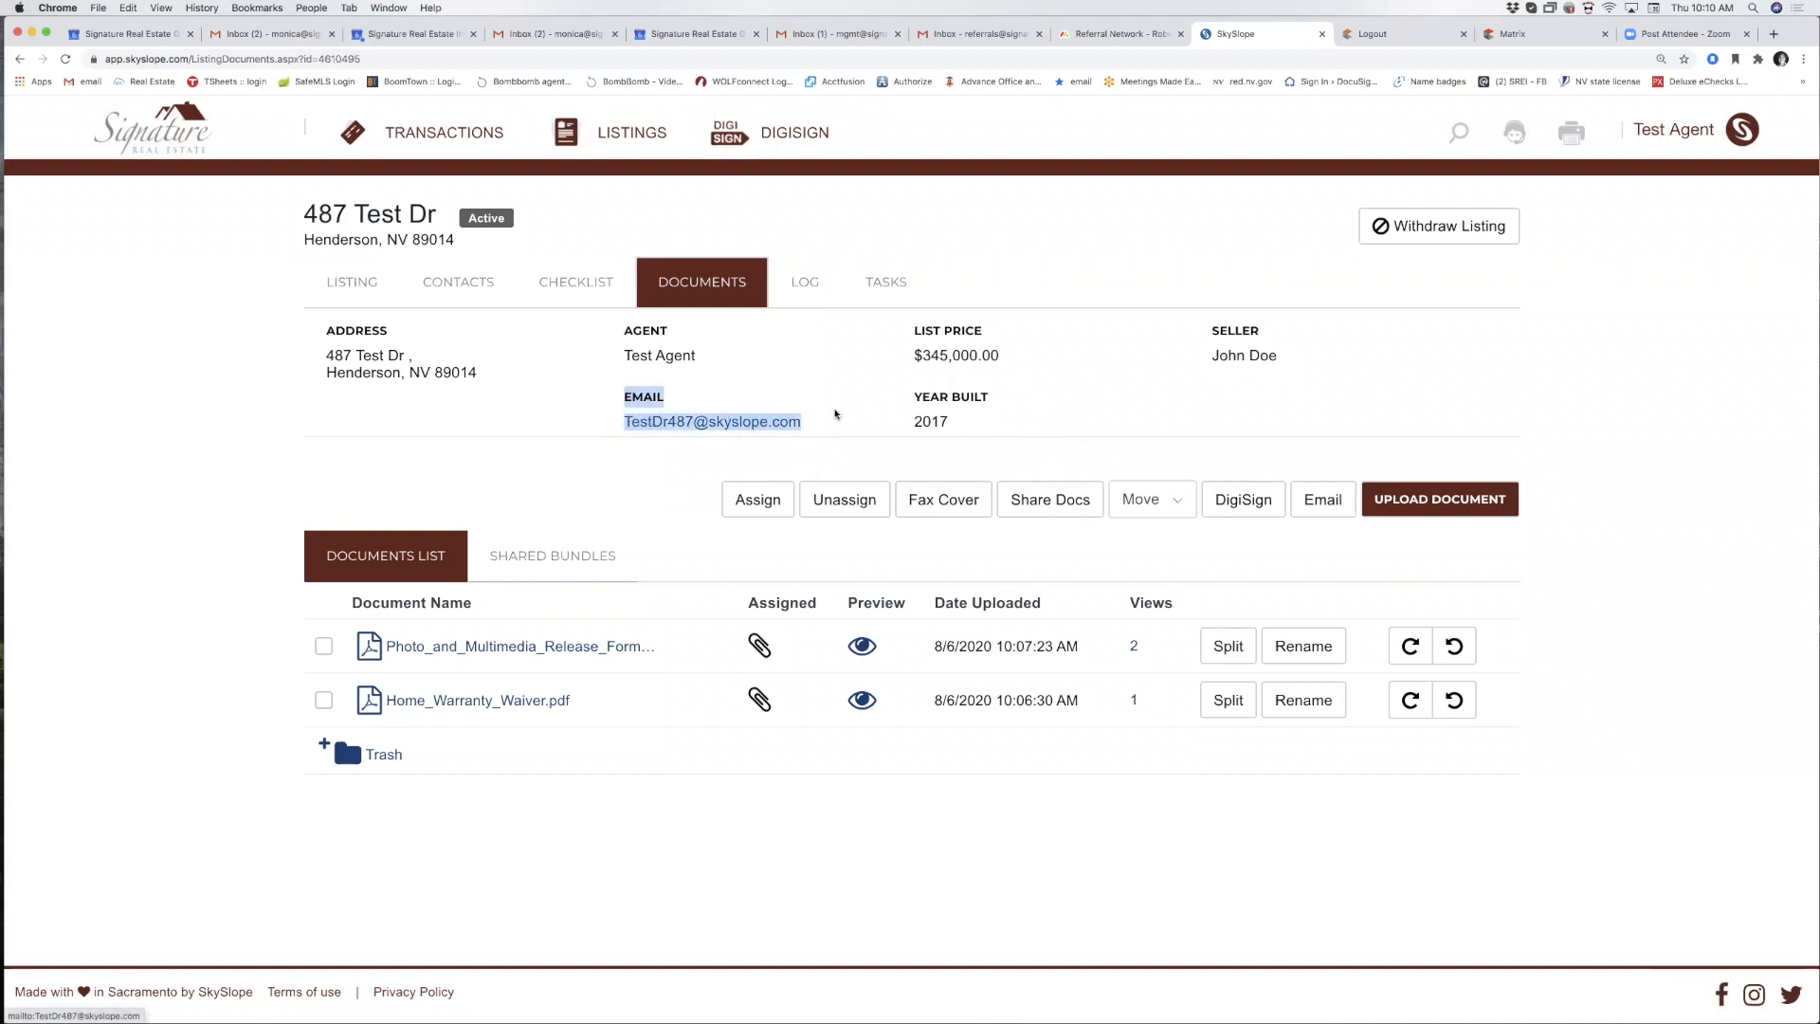
pyautogui.click(837, 413)
pyautogui.moveTo(800, 425)
pyautogui.mouseDown()
pyautogui.moveTo(705, 428)
pyautogui.moveTo(817, 428)
pyautogui.moveTo(638, 405)
pyautogui.moveTo(817, 427)
pyautogui.moveTo(621, 391)
pyautogui.moveTo(663, 428)
pyautogui.moveTo(801, 436)
pyautogui.mouseUp()
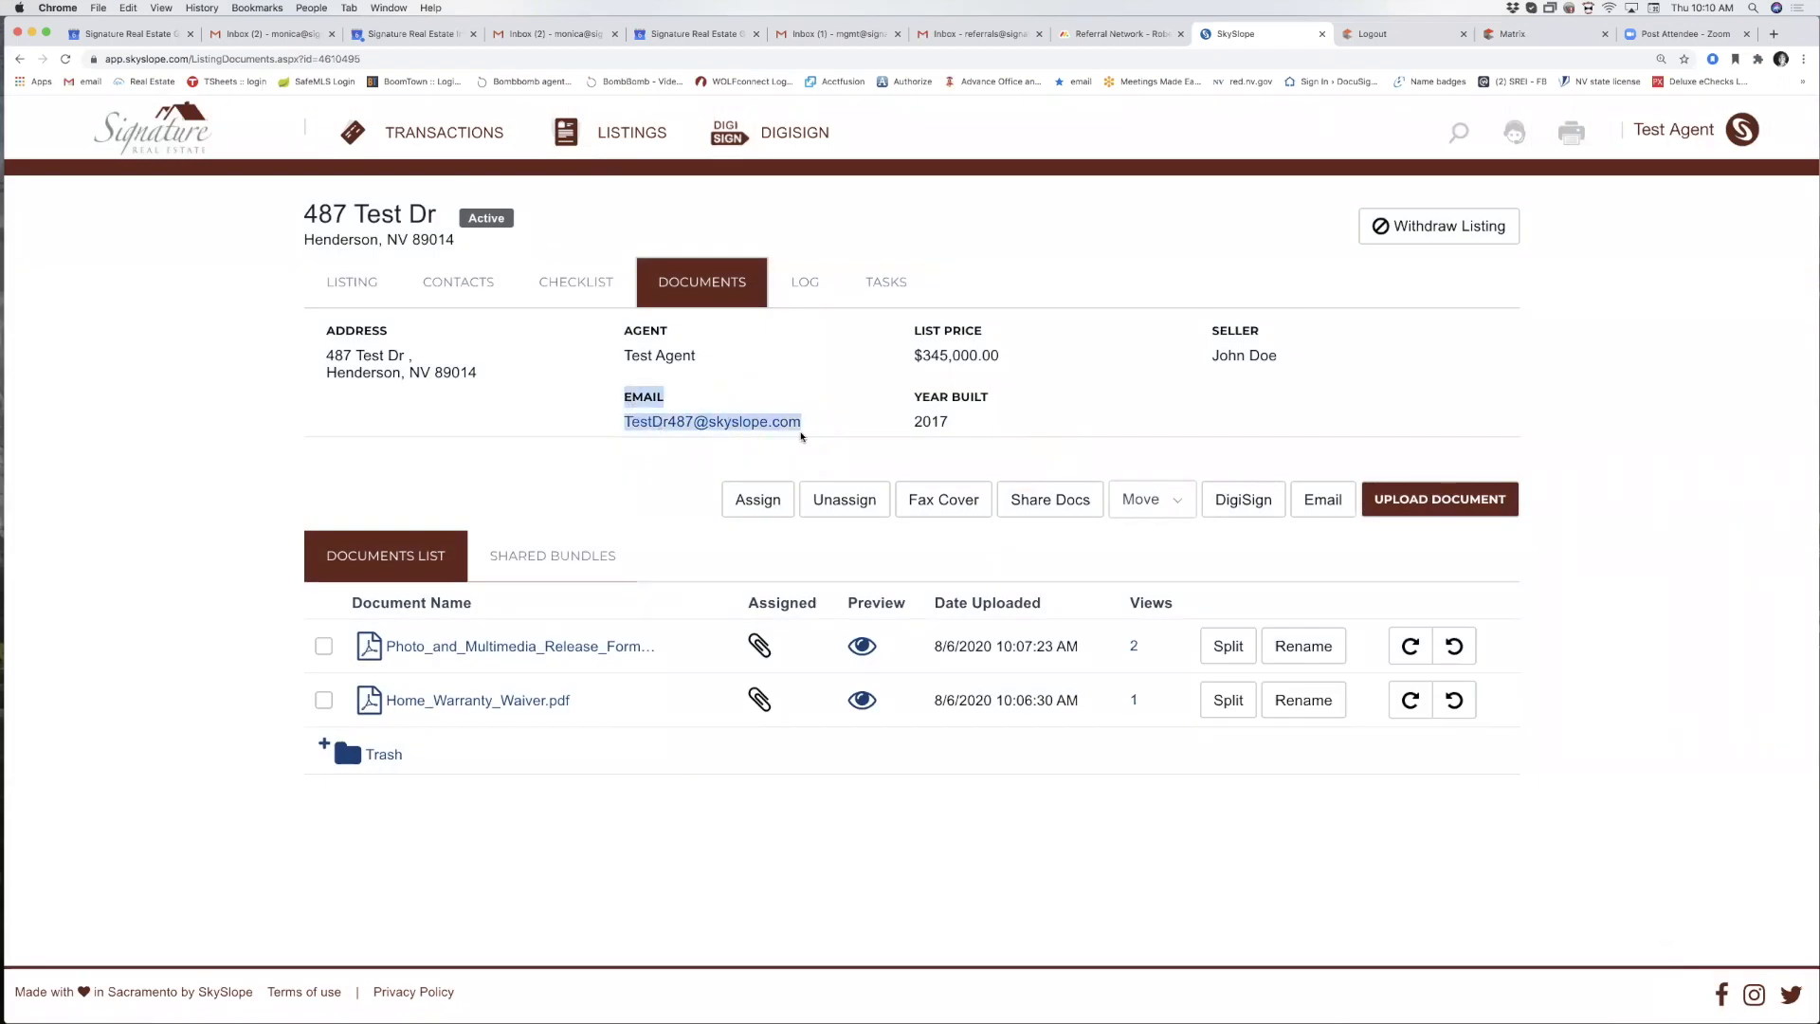
pyautogui.rightClick(775, 427)
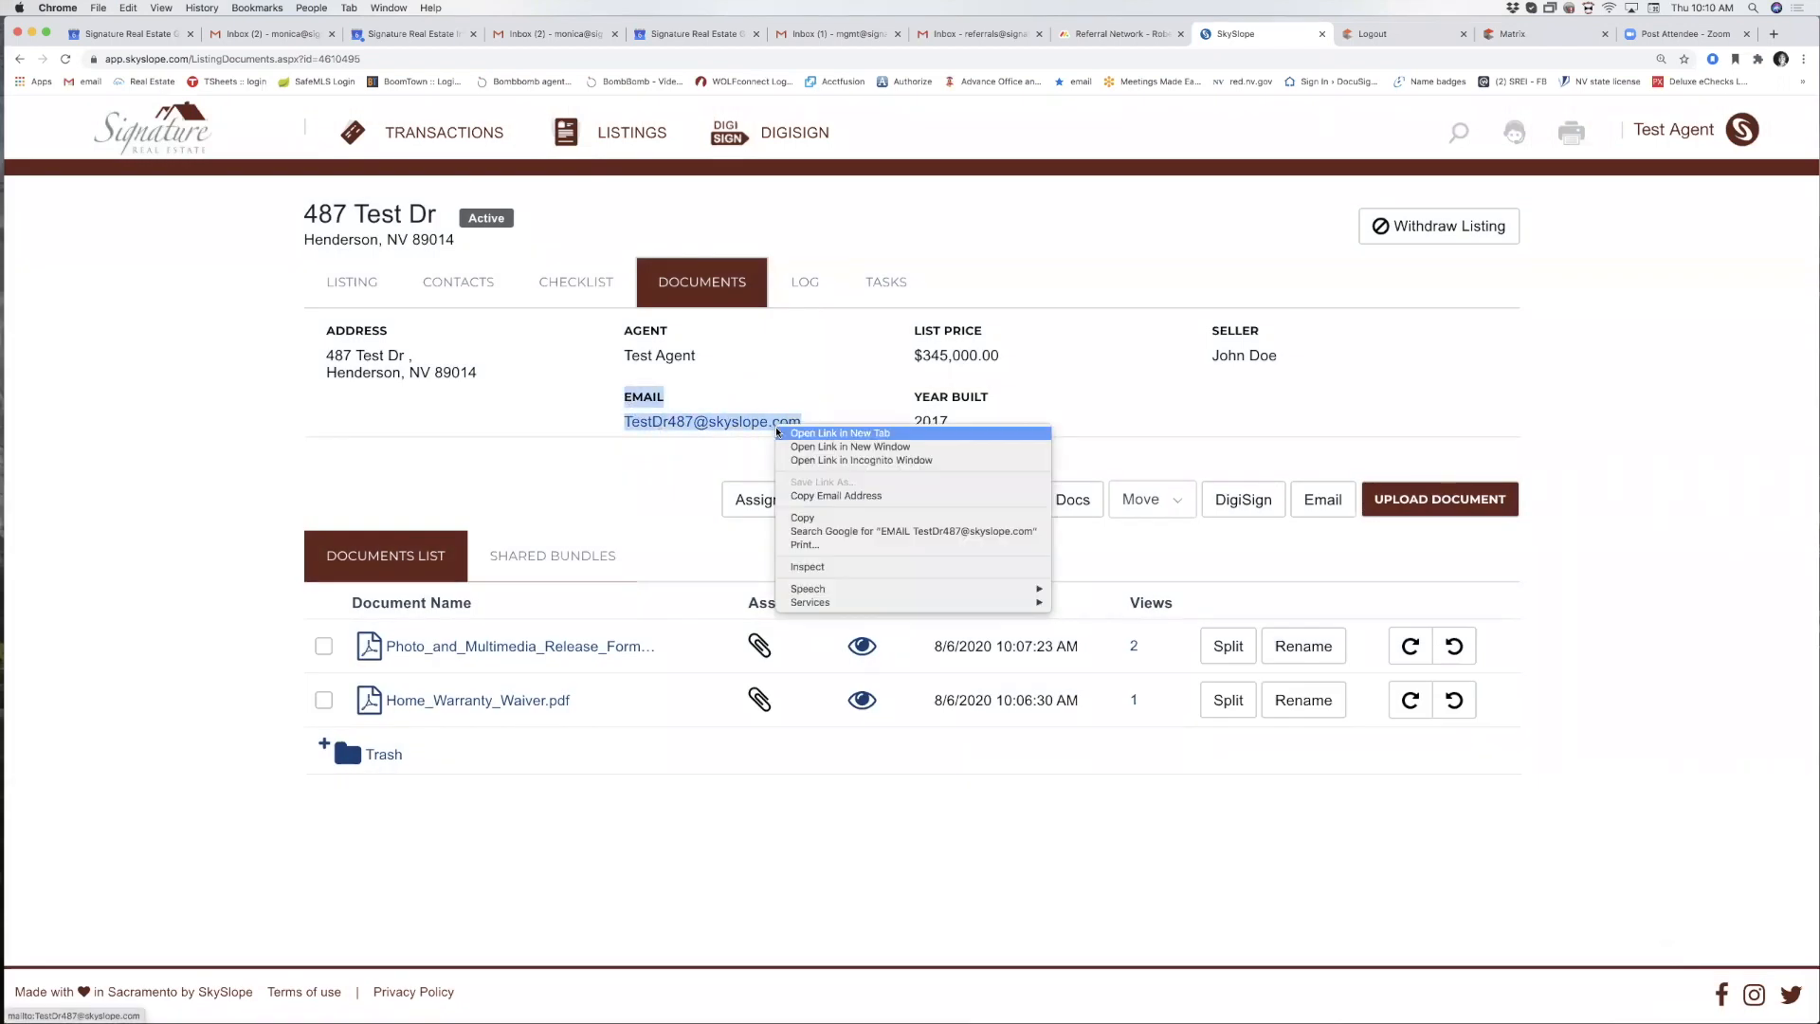
pyautogui.click(806, 518)
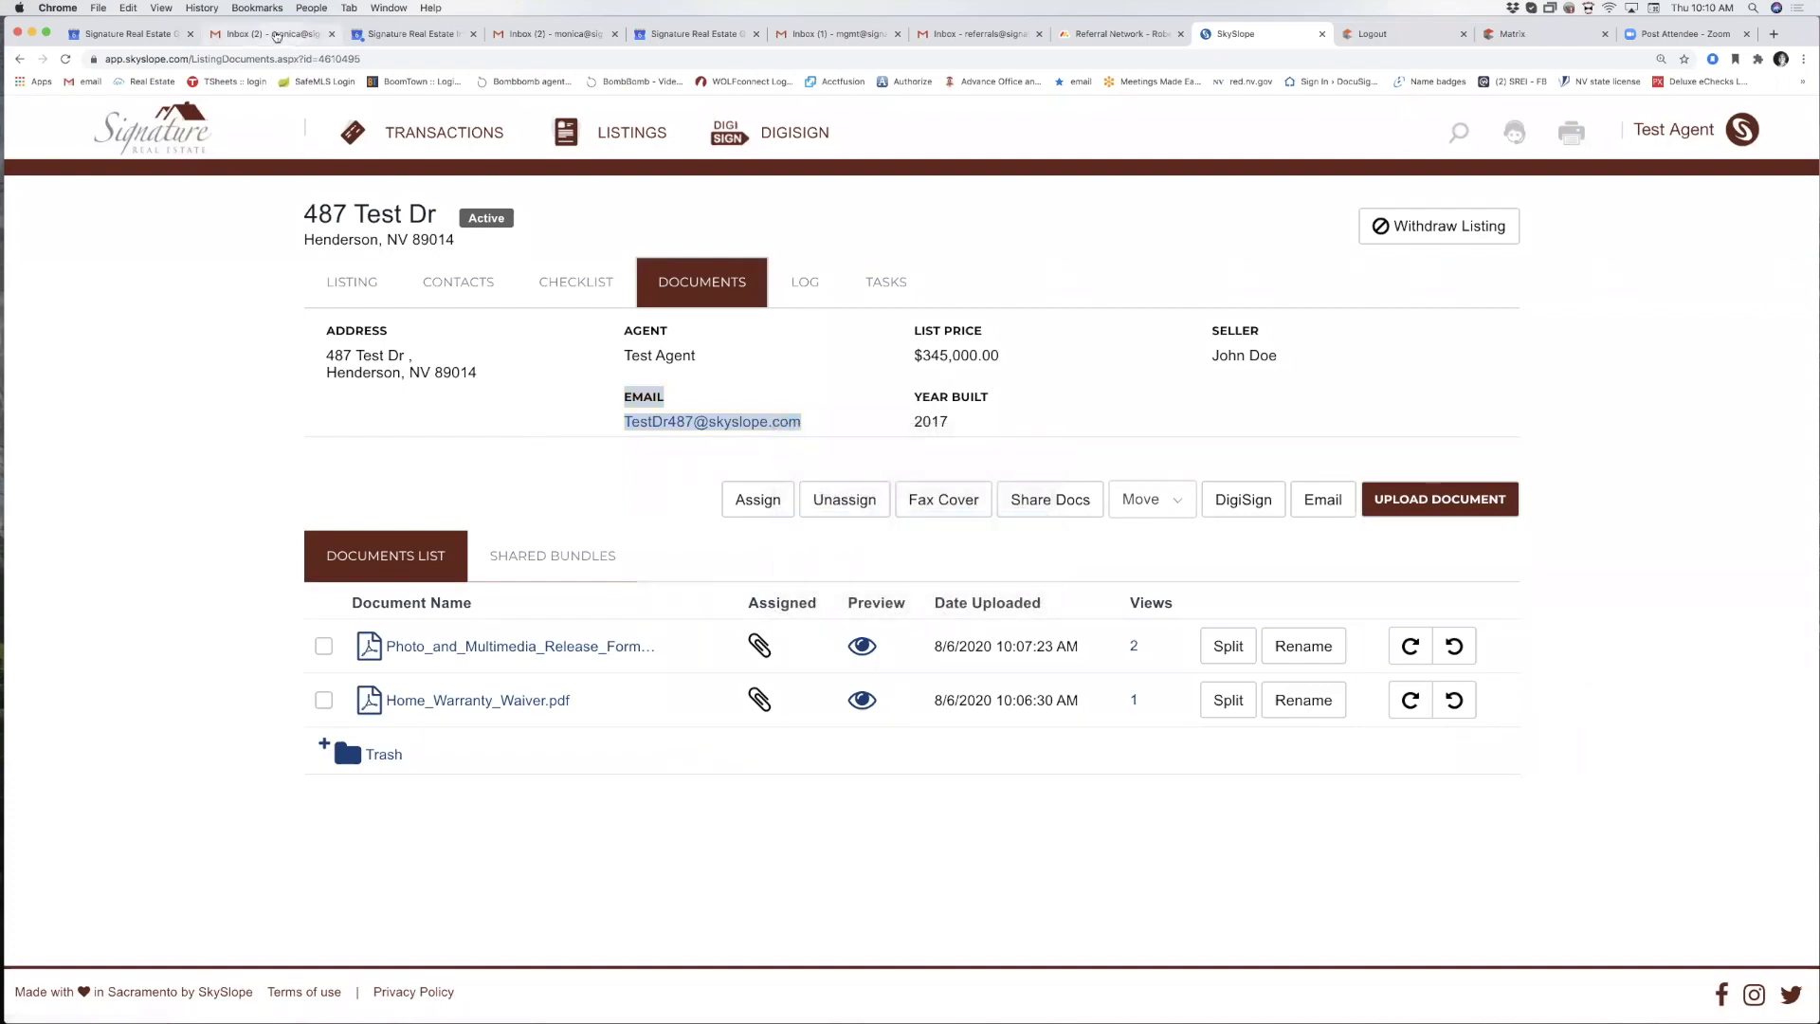
pyautogui.click(275, 35)
# Compose an email to the listing's address with subject 'listing packet'.
pyautogui.click(114, 244)
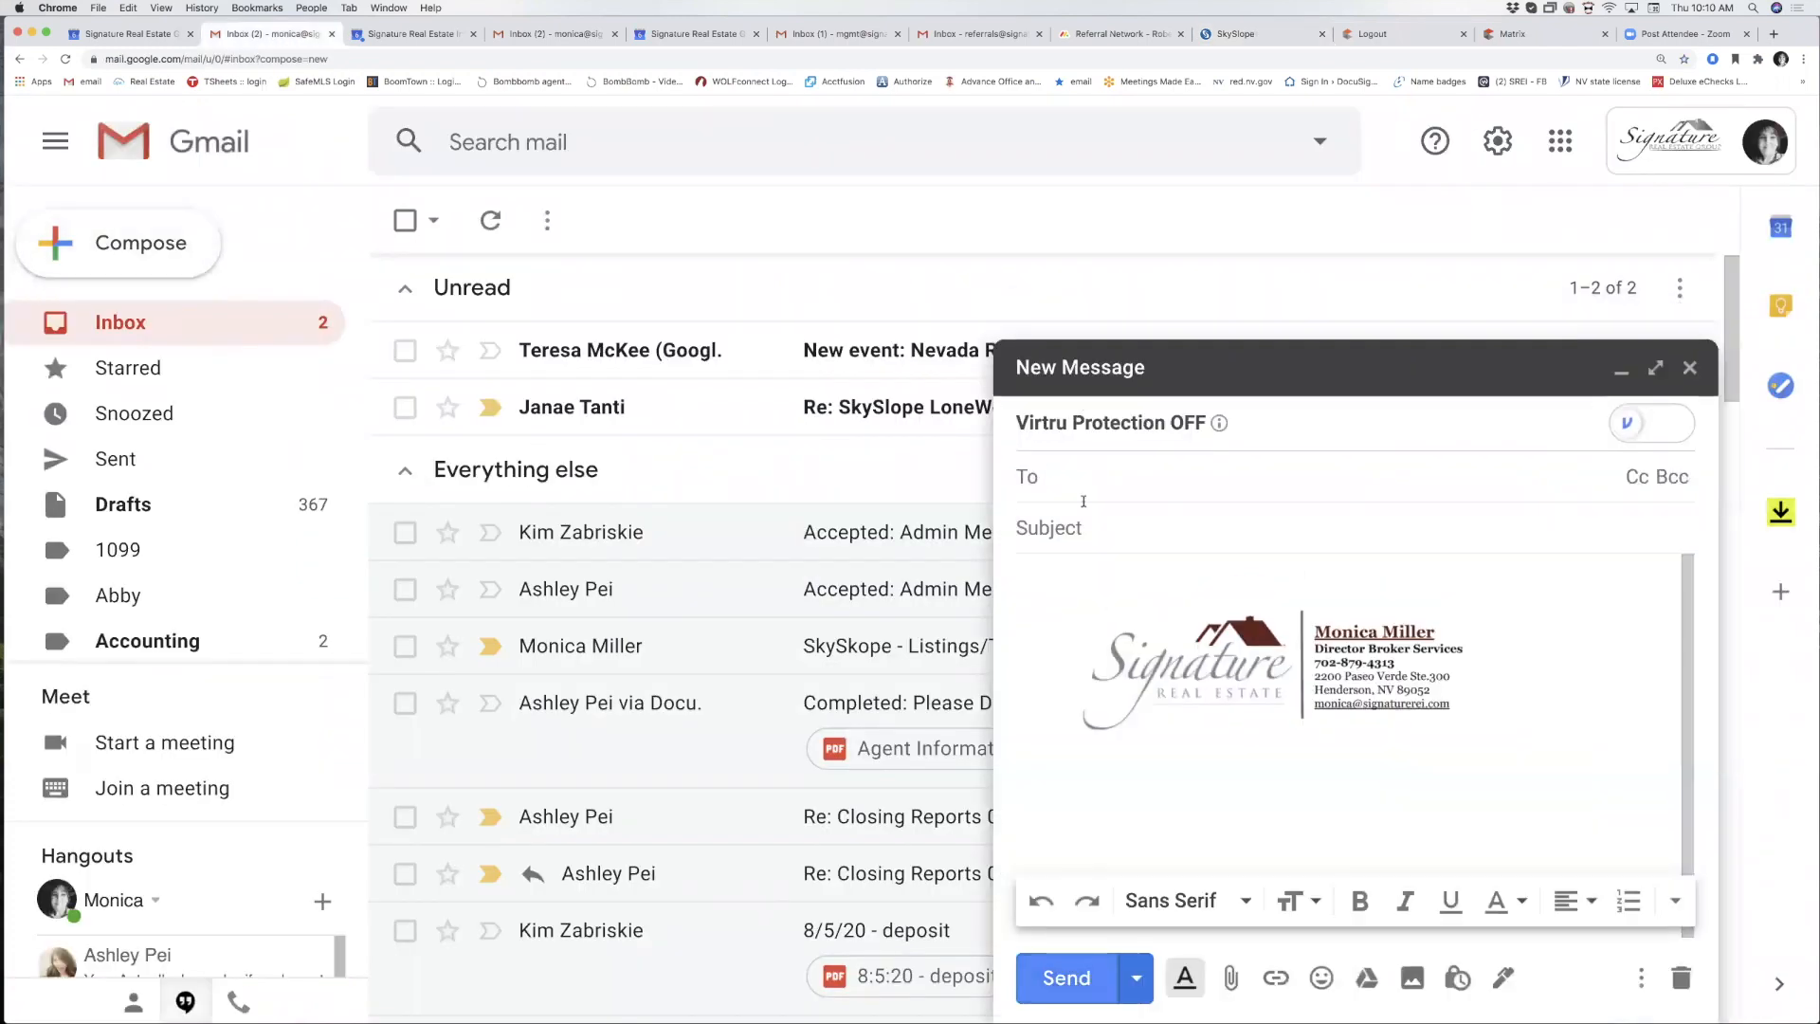
pyautogui.rightClick(1103, 481)
pyautogui.click(1176, 574)
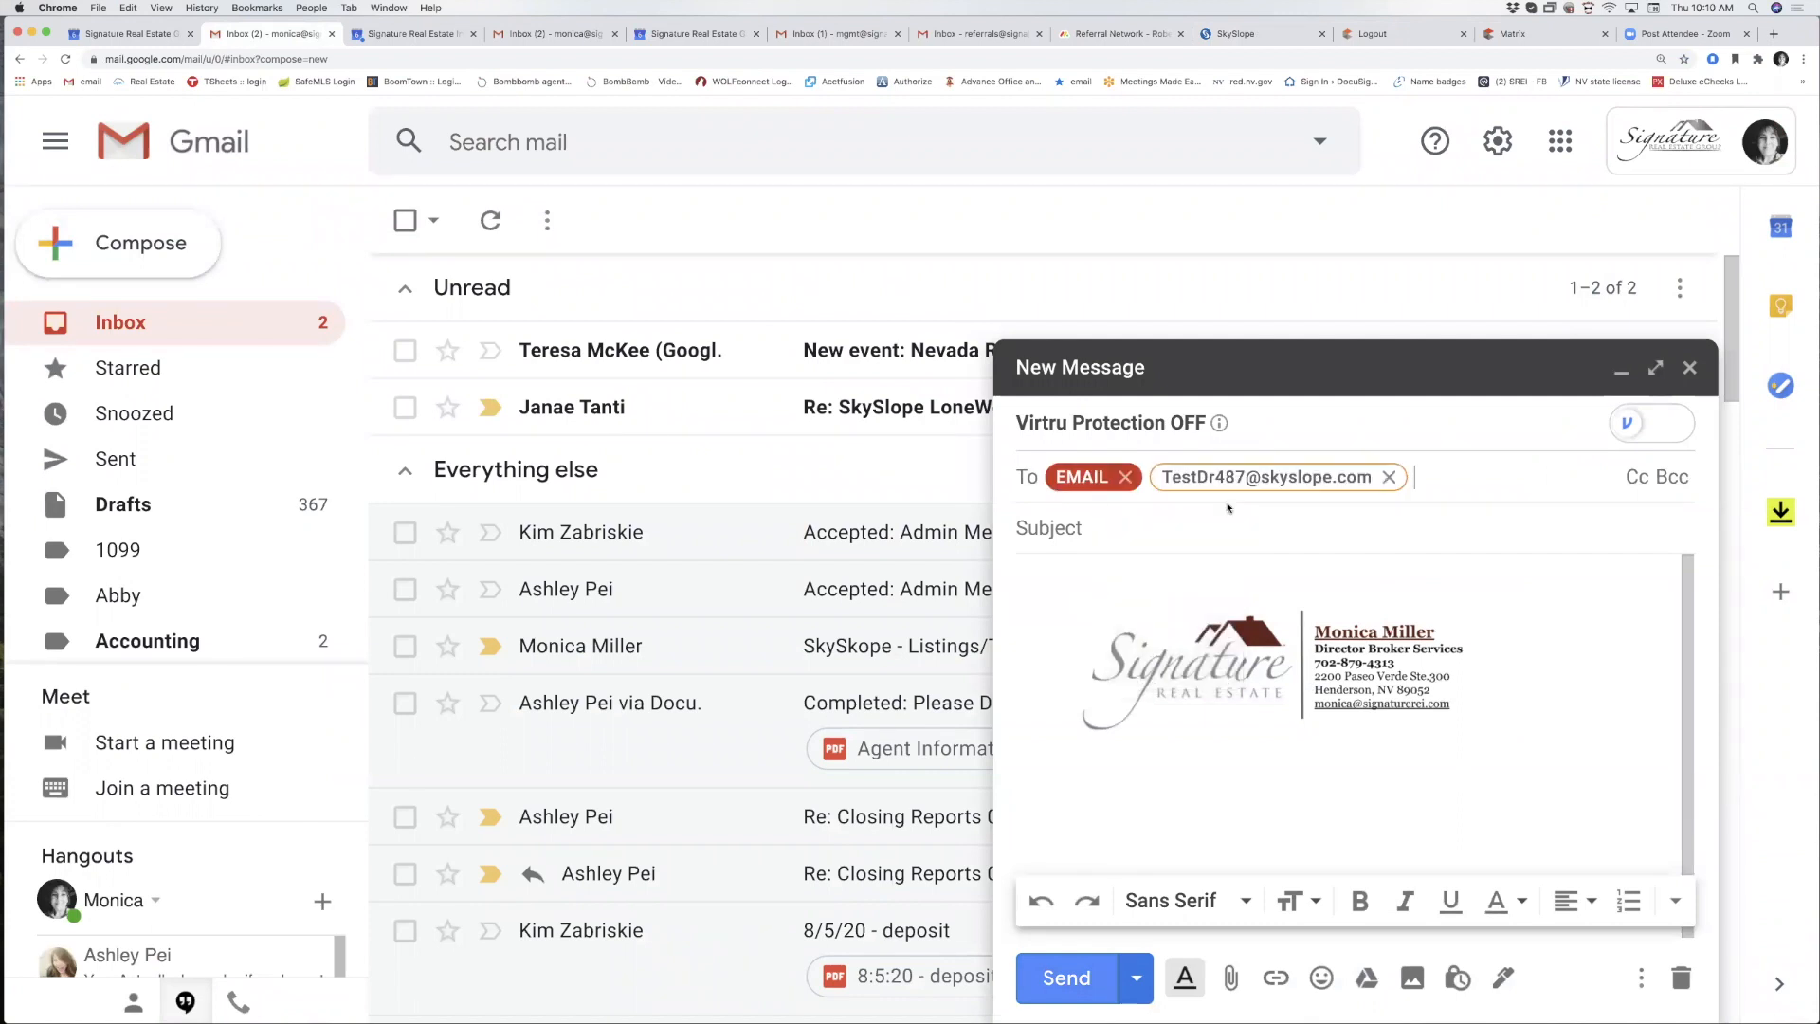
pyautogui.click(1125, 477)
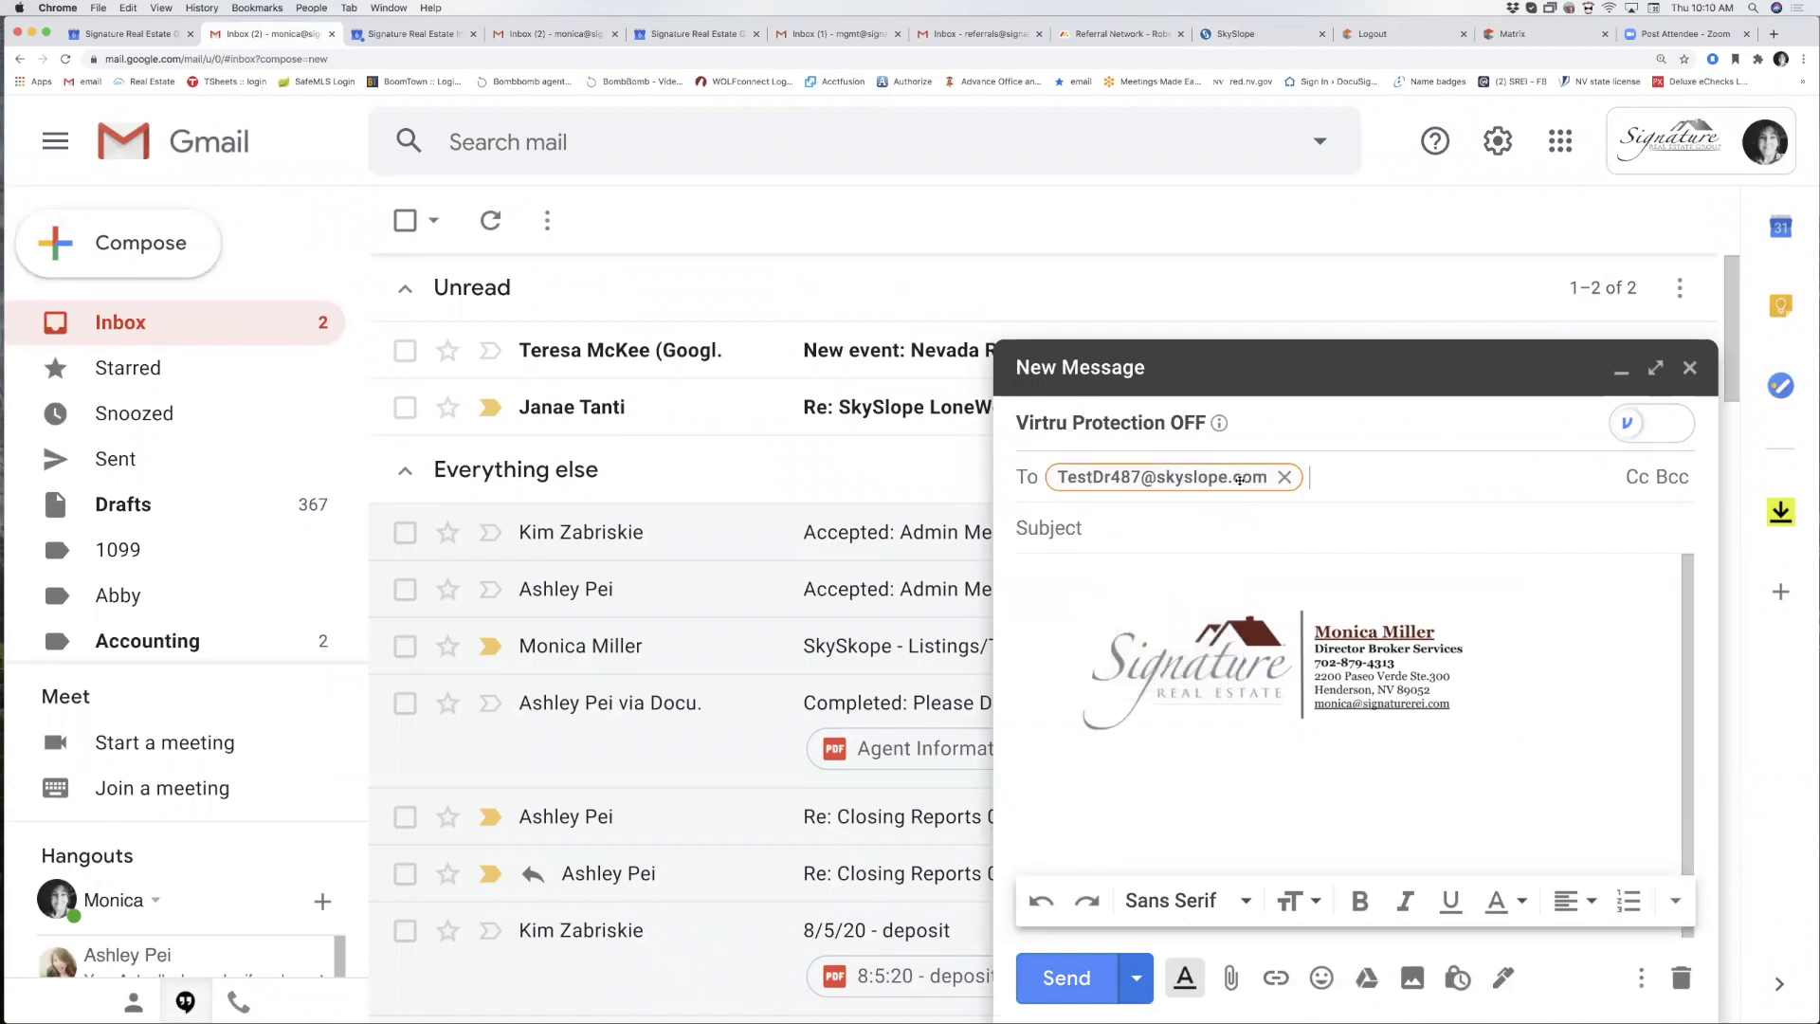
pyautogui.click(1175, 531)
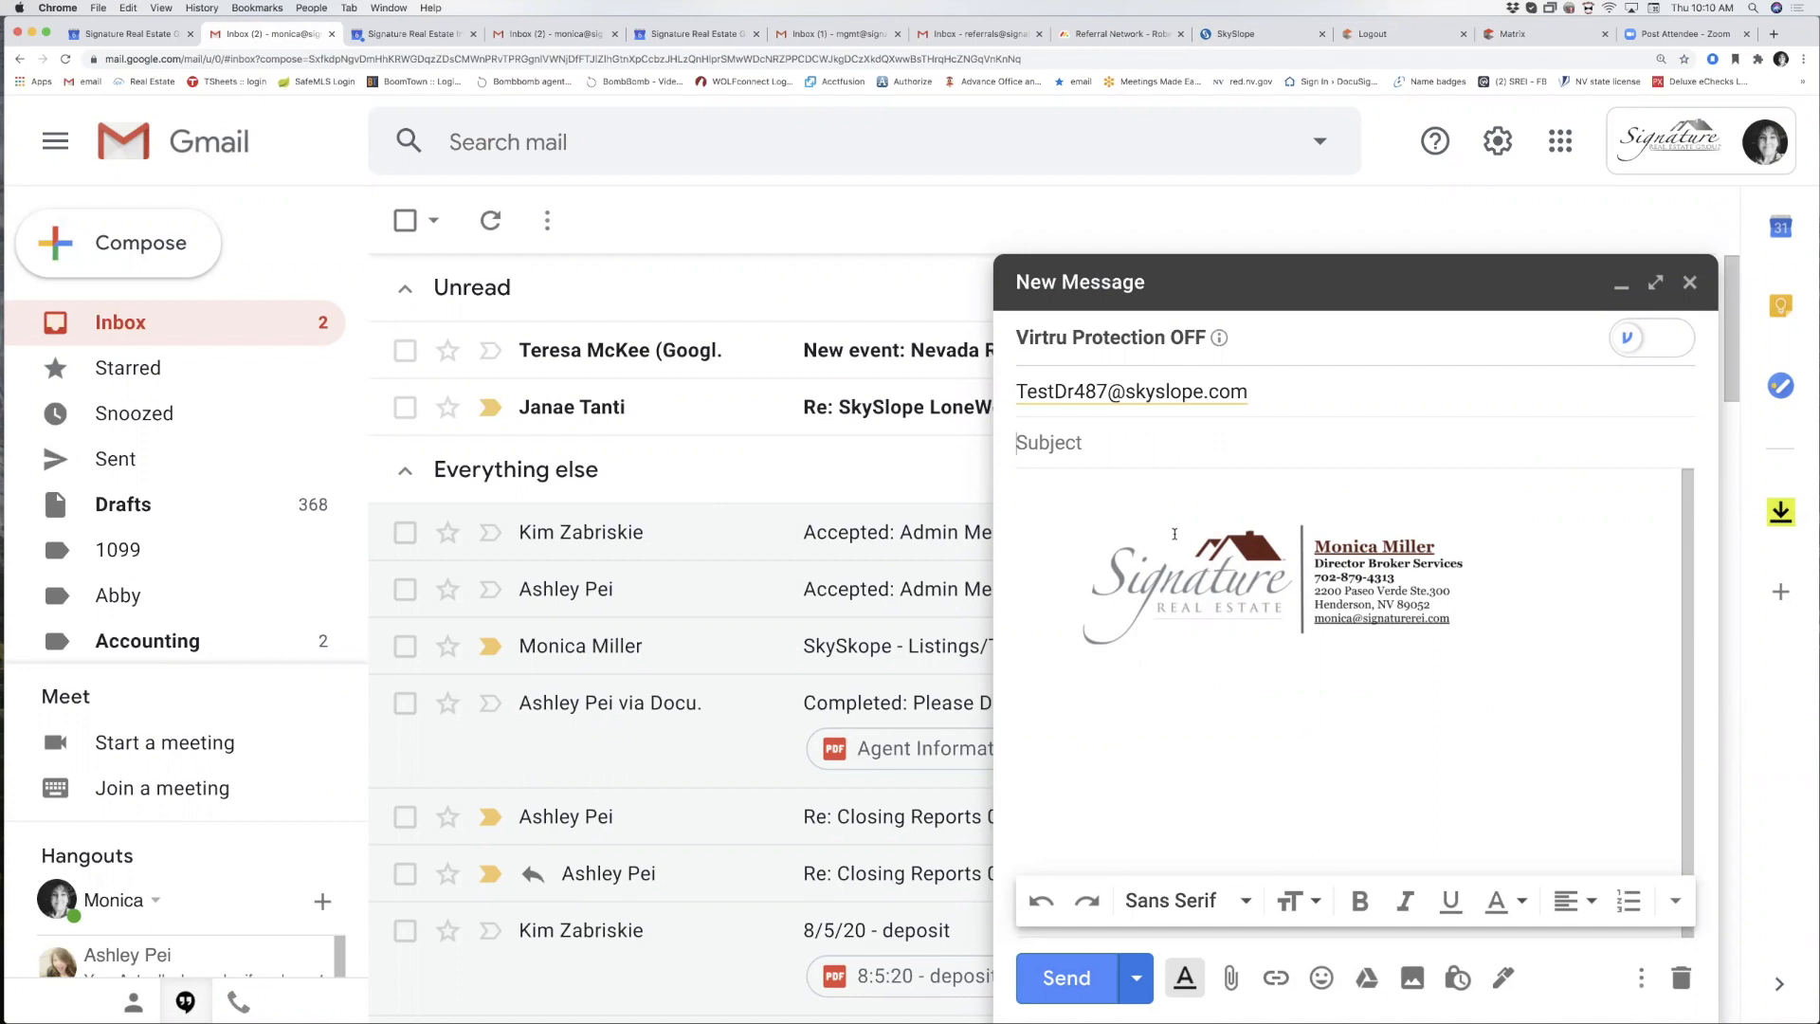
pyautogui.write('listing packet')
# Attach the training PDFs, send the email, and return to SkySlope.
pyautogui.click(1235, 980)
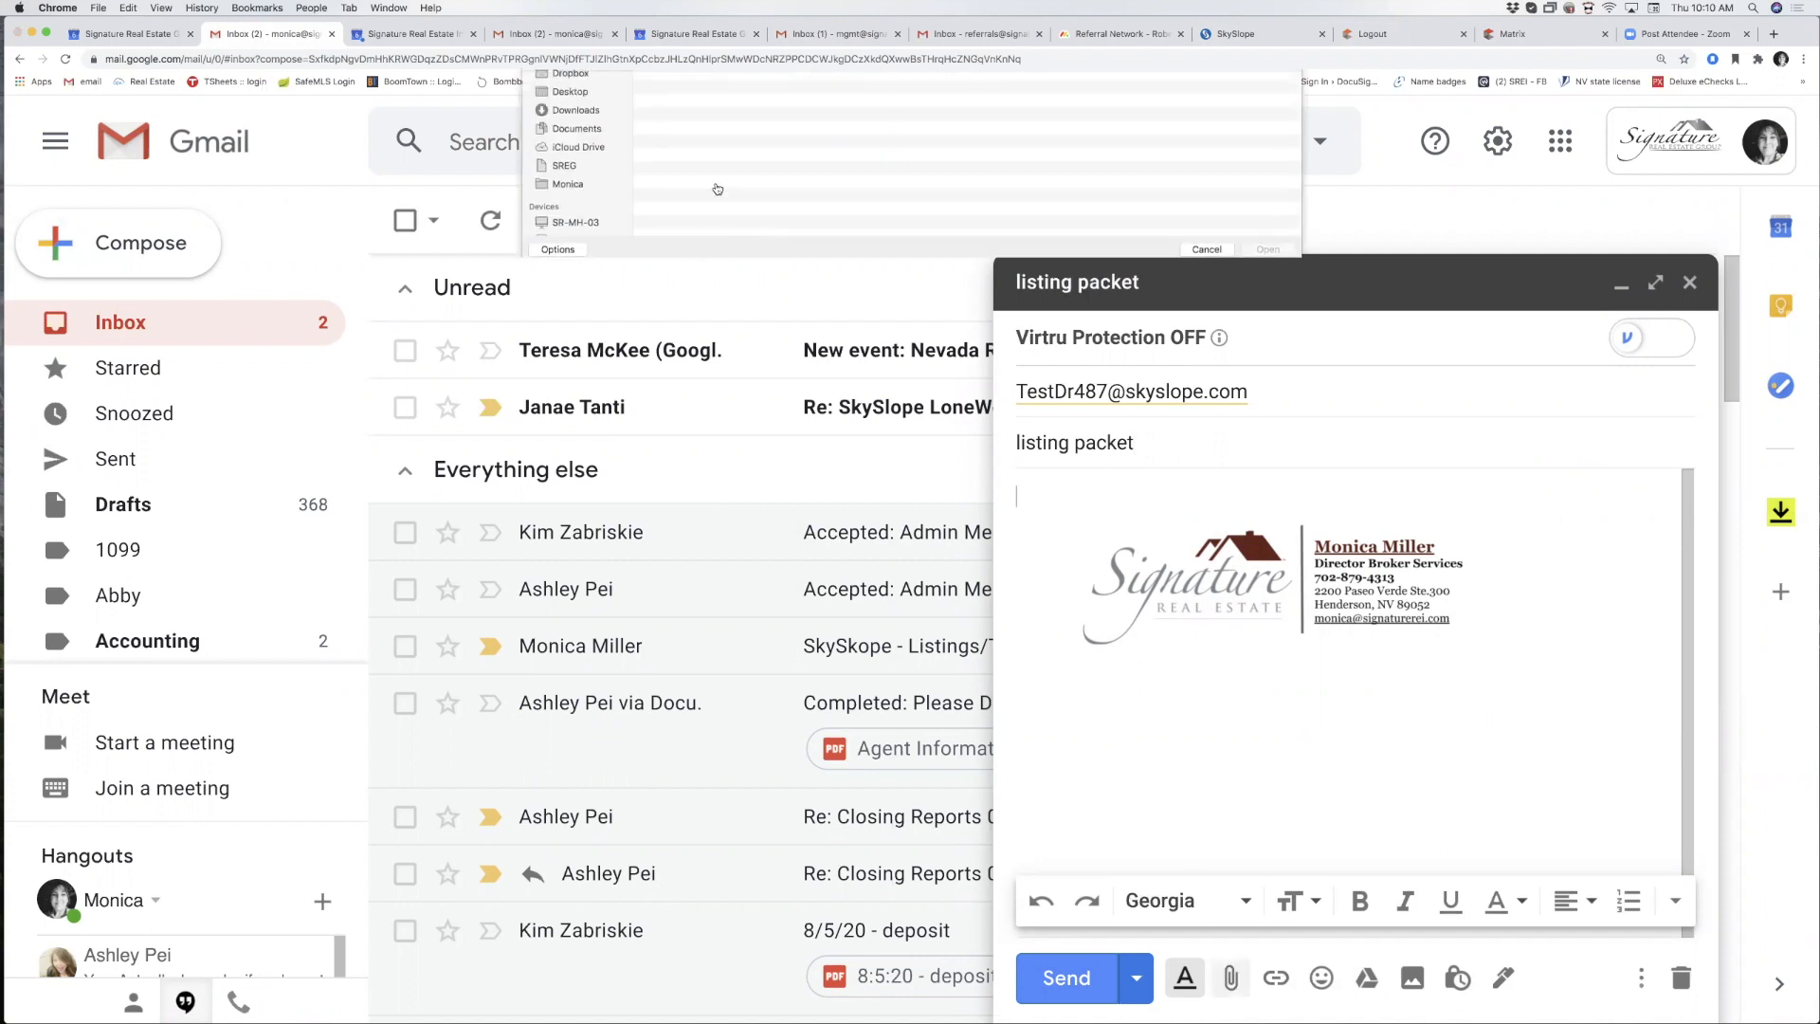
pyautogui.click(680, 124)
pyautogui.moveTo(682, 139); pyautogui.dragTo(825, 177)
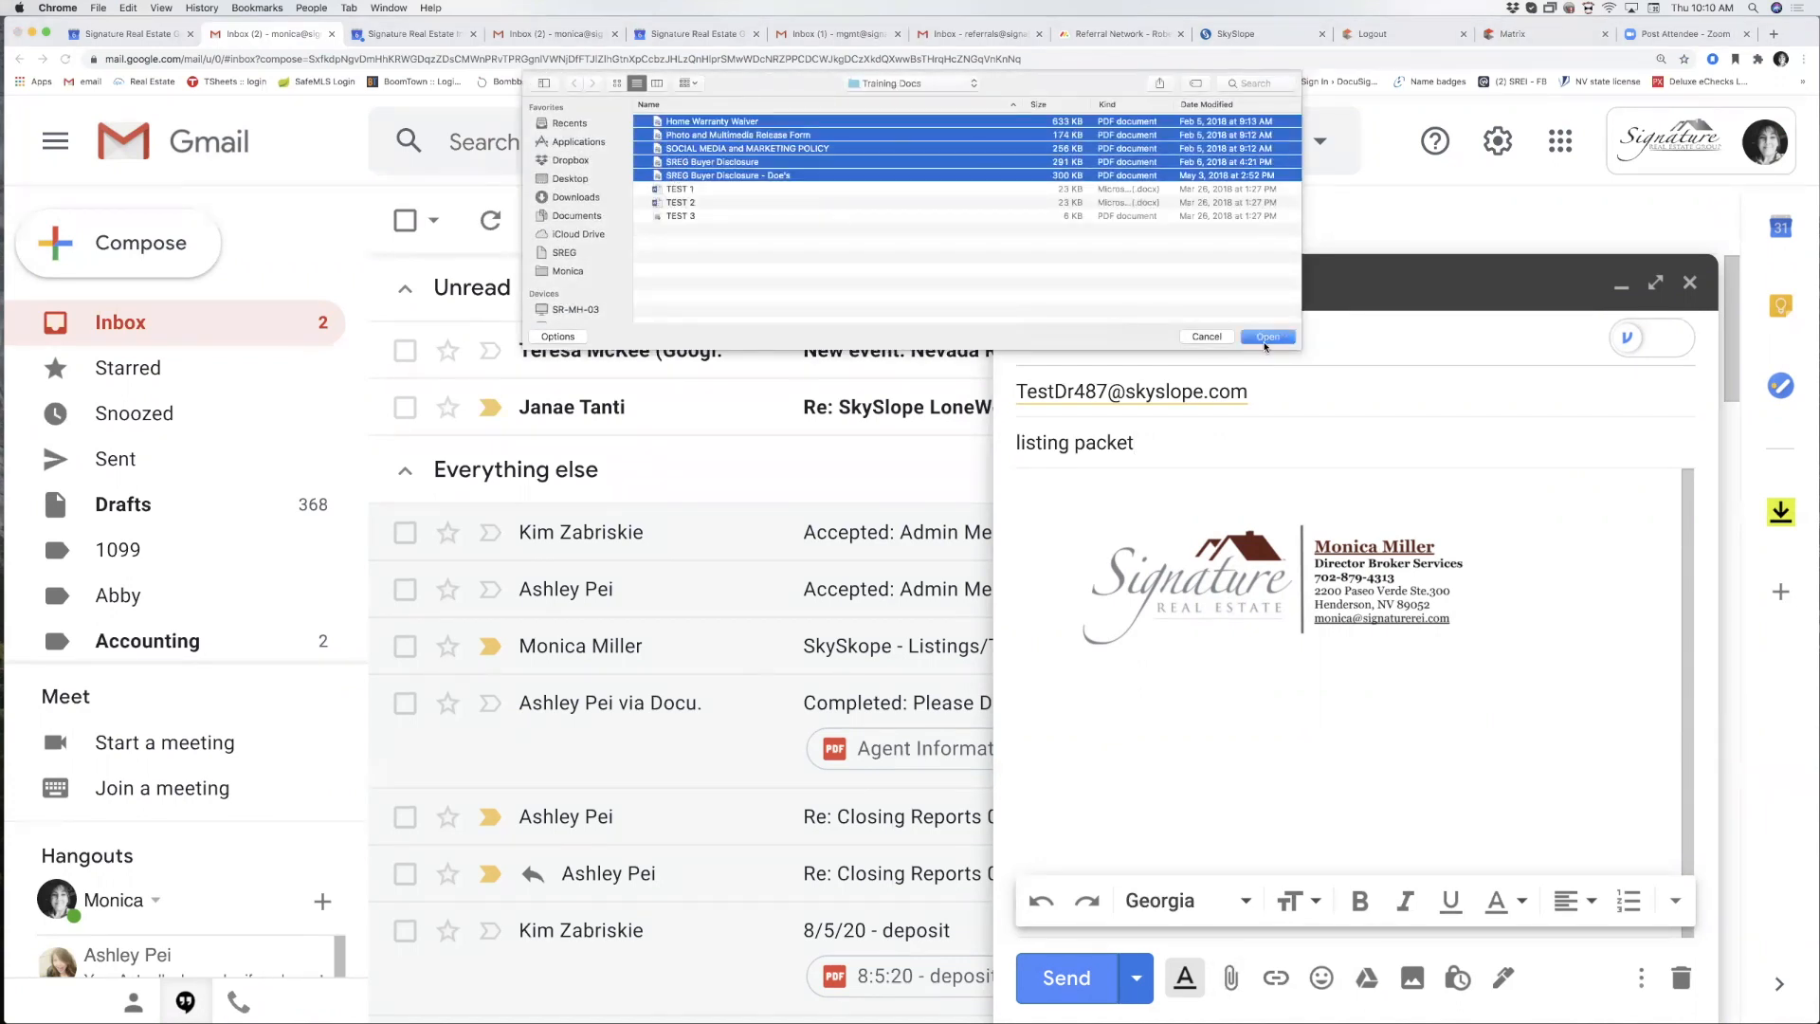
pyautogui.click(1264, 340)
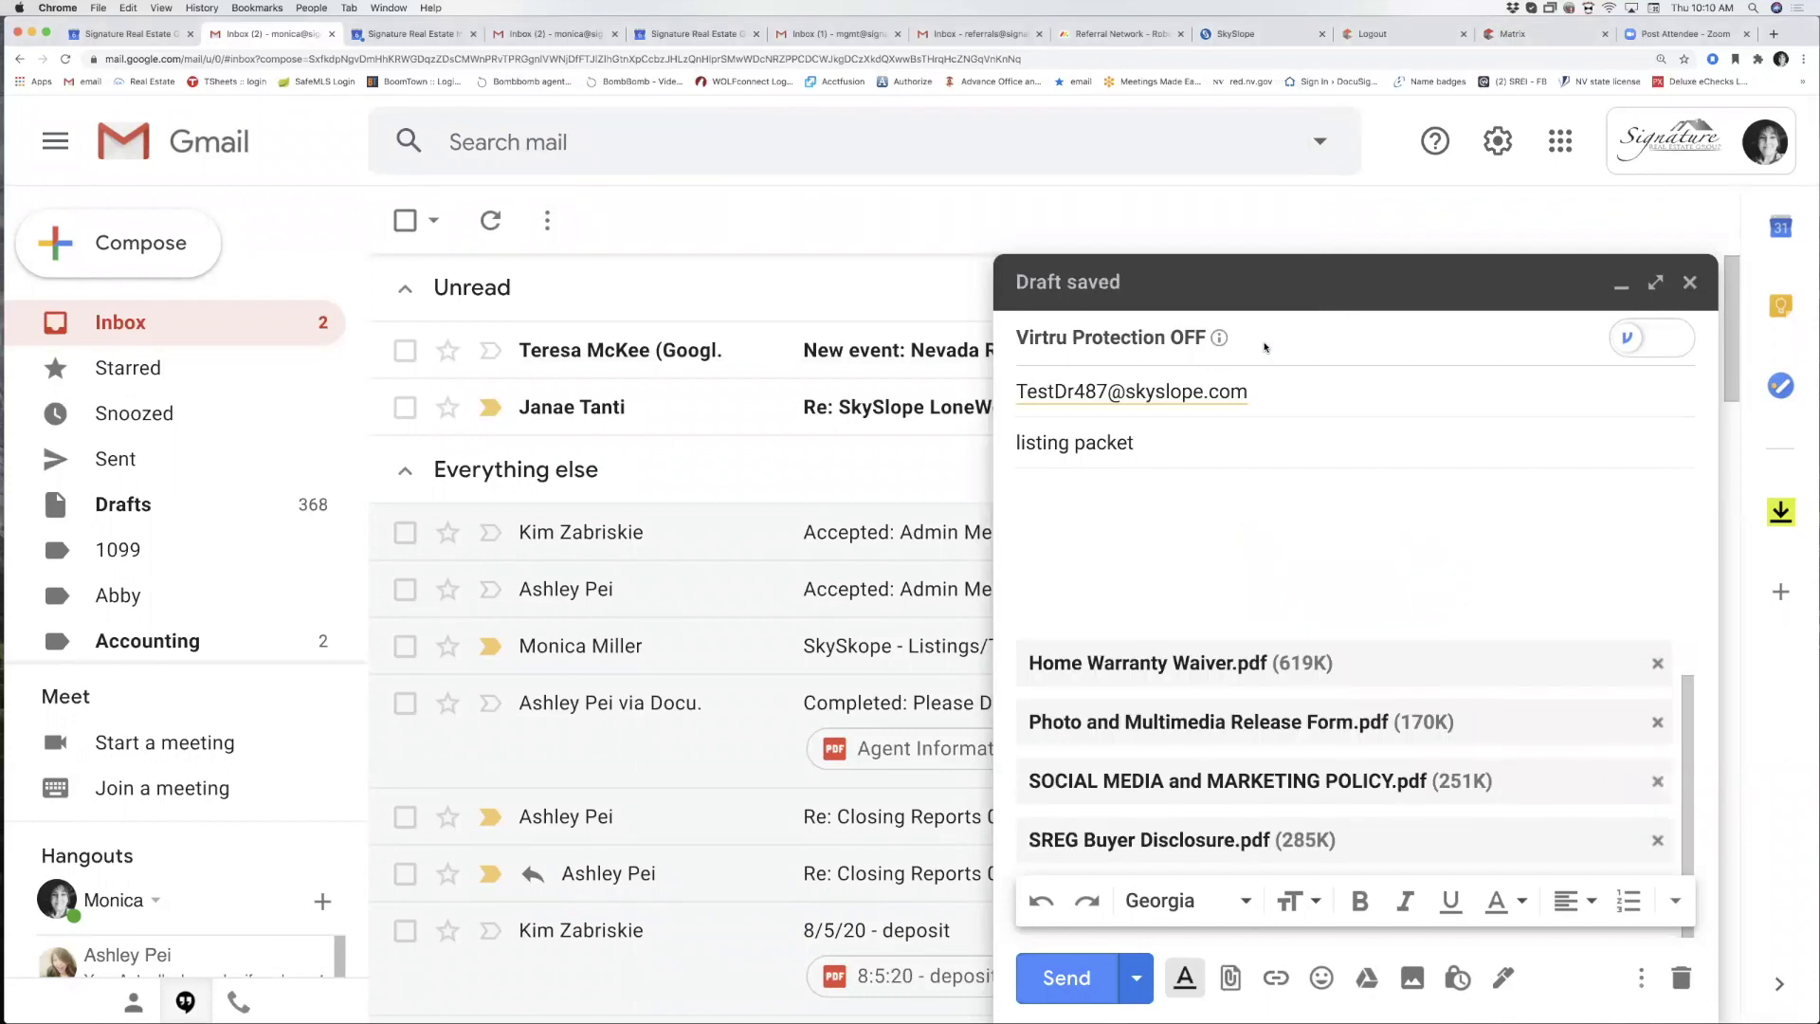
pyautogui.click(1090, 983)
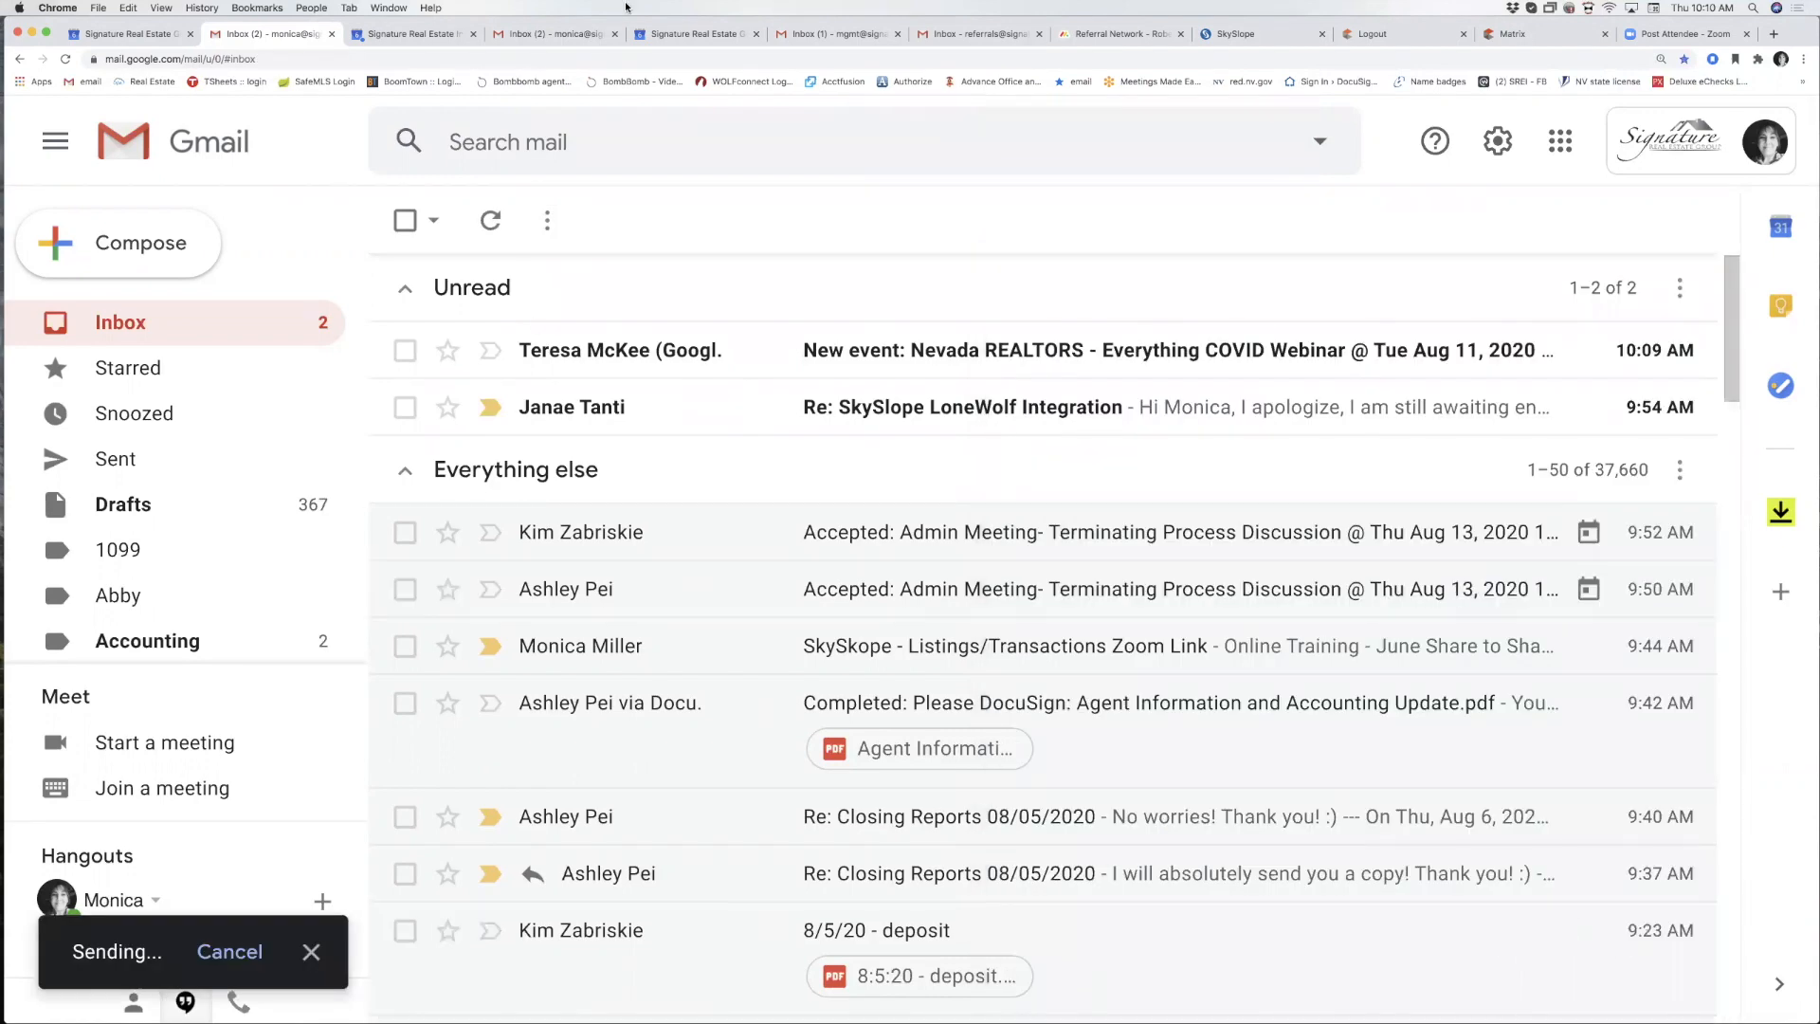
pyautogui.click(1235, 34)
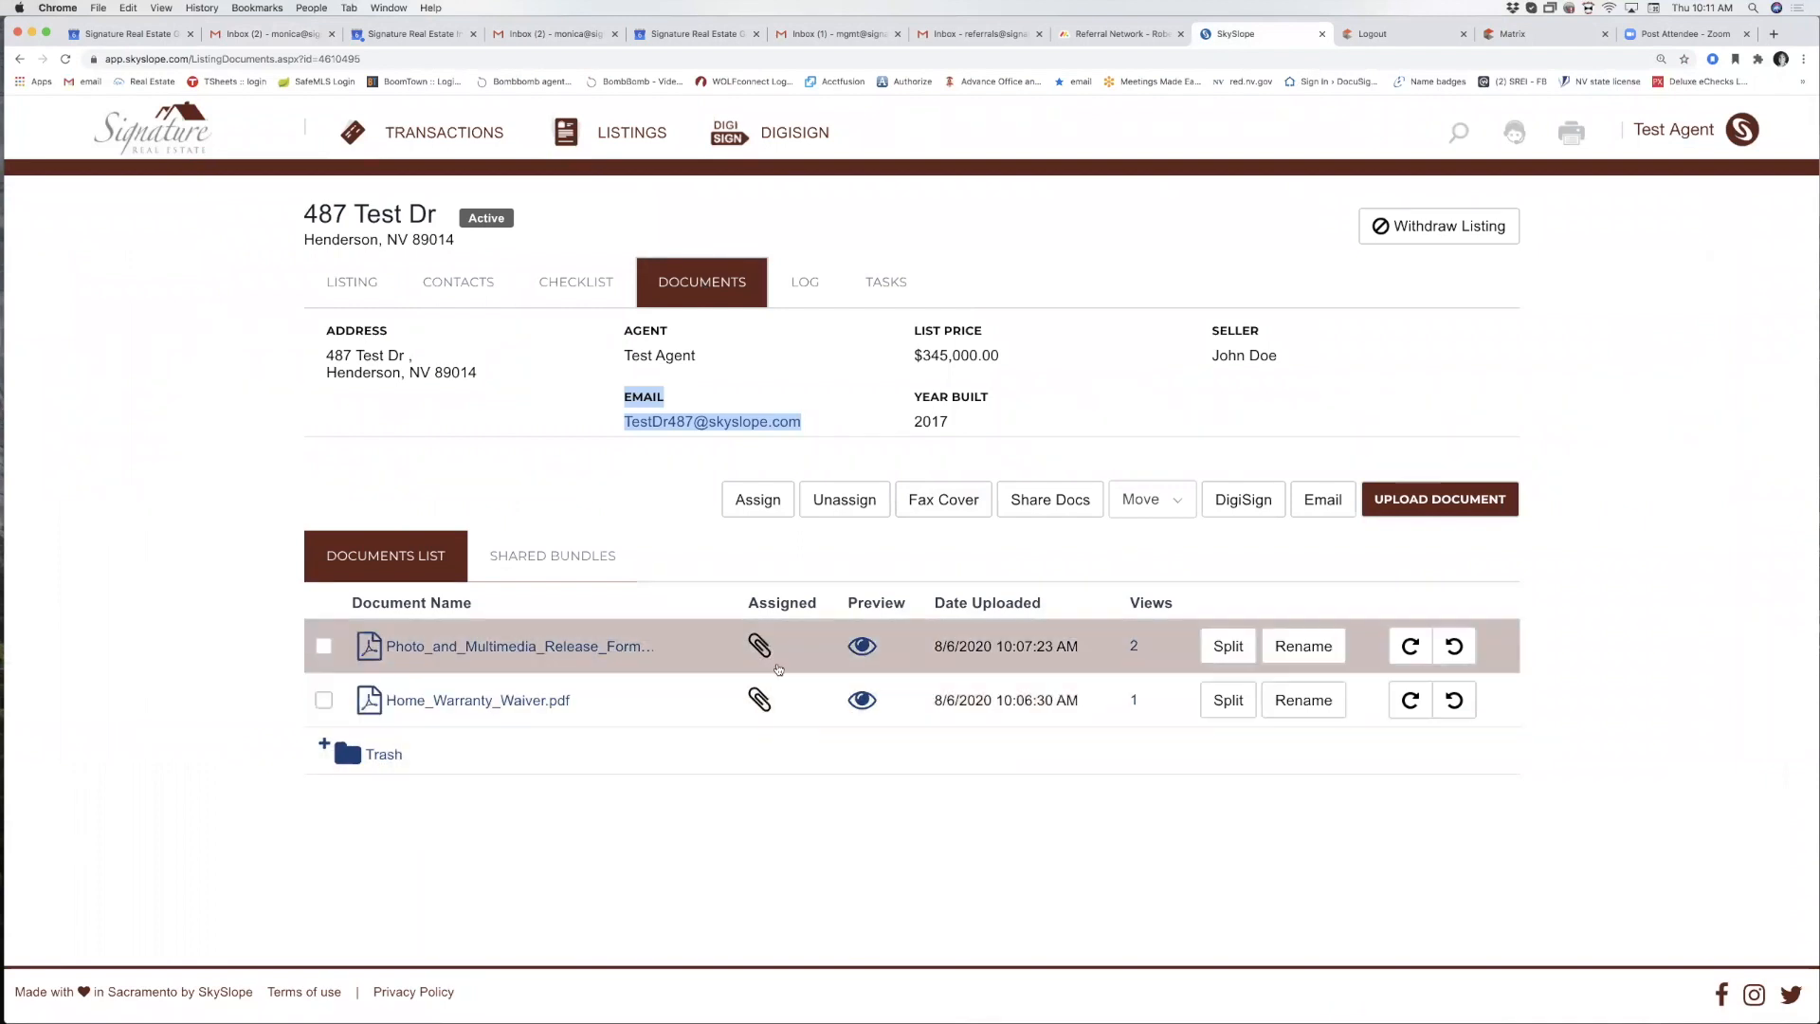
pyautogui.click(812, 294)
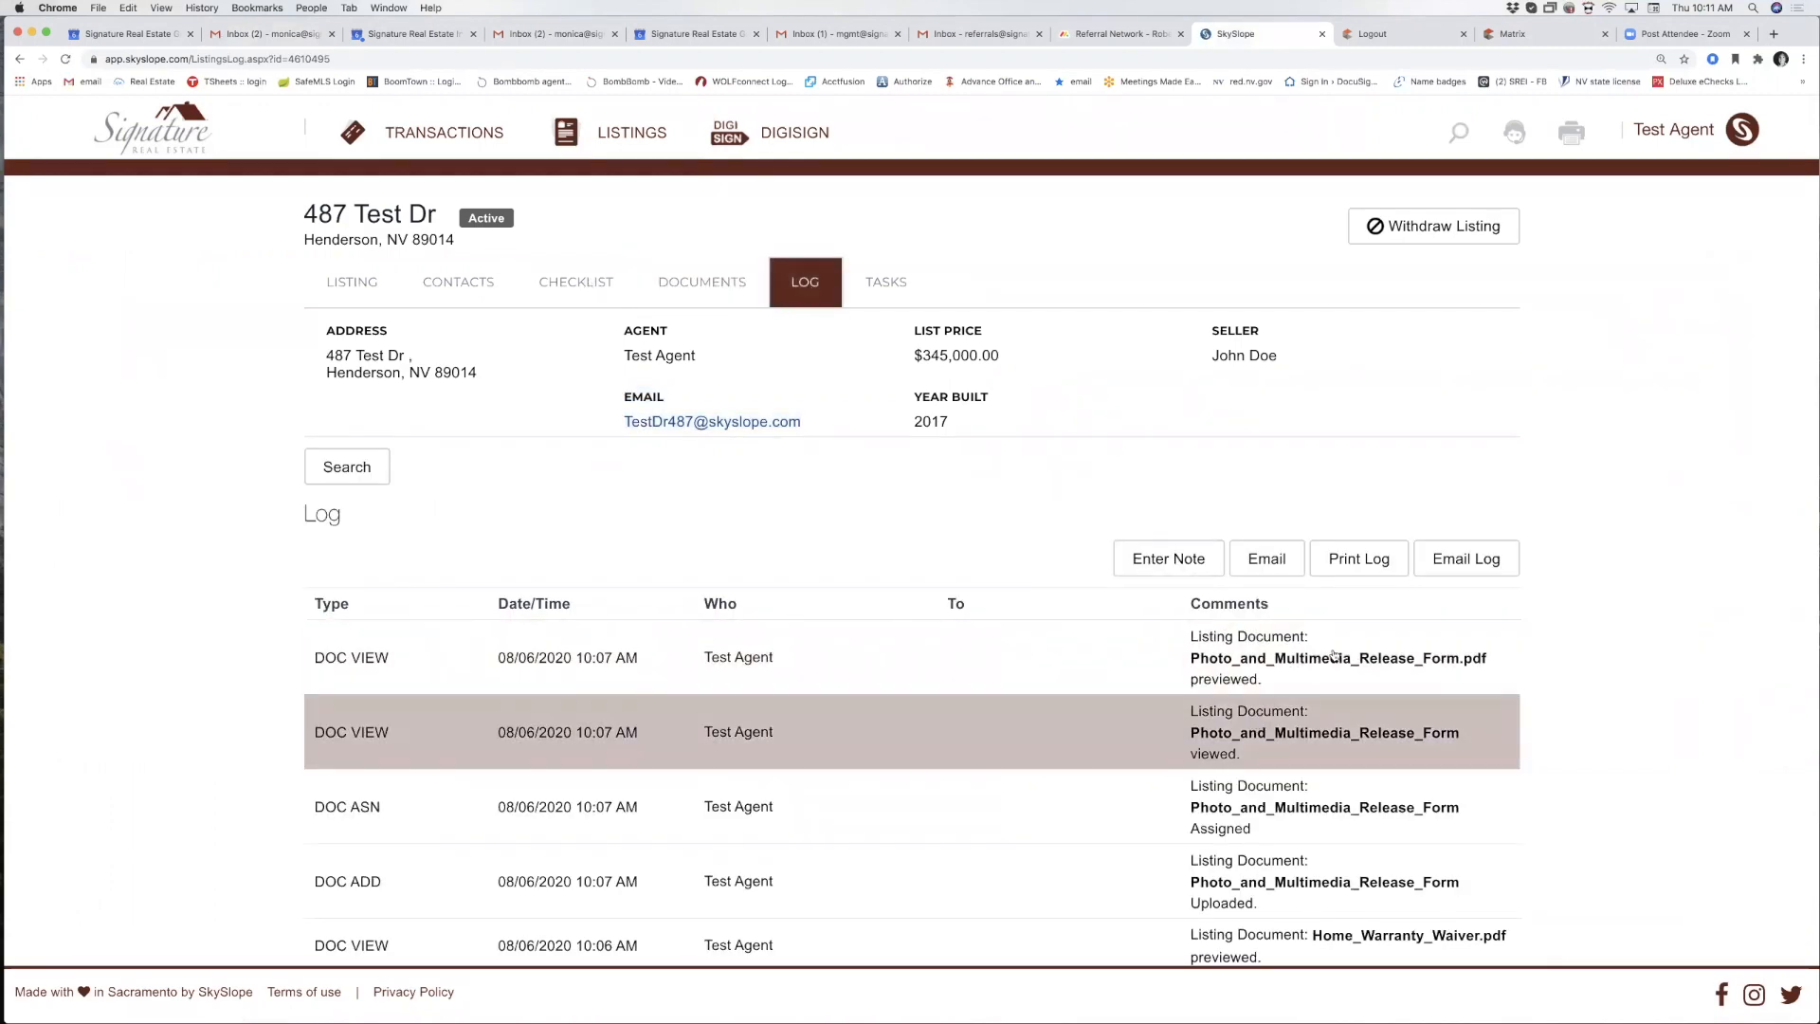
# Scroll through the log's creation, contact, upload, assignment and view entries.
pyautogui.scroll(-5, 1329, 652)
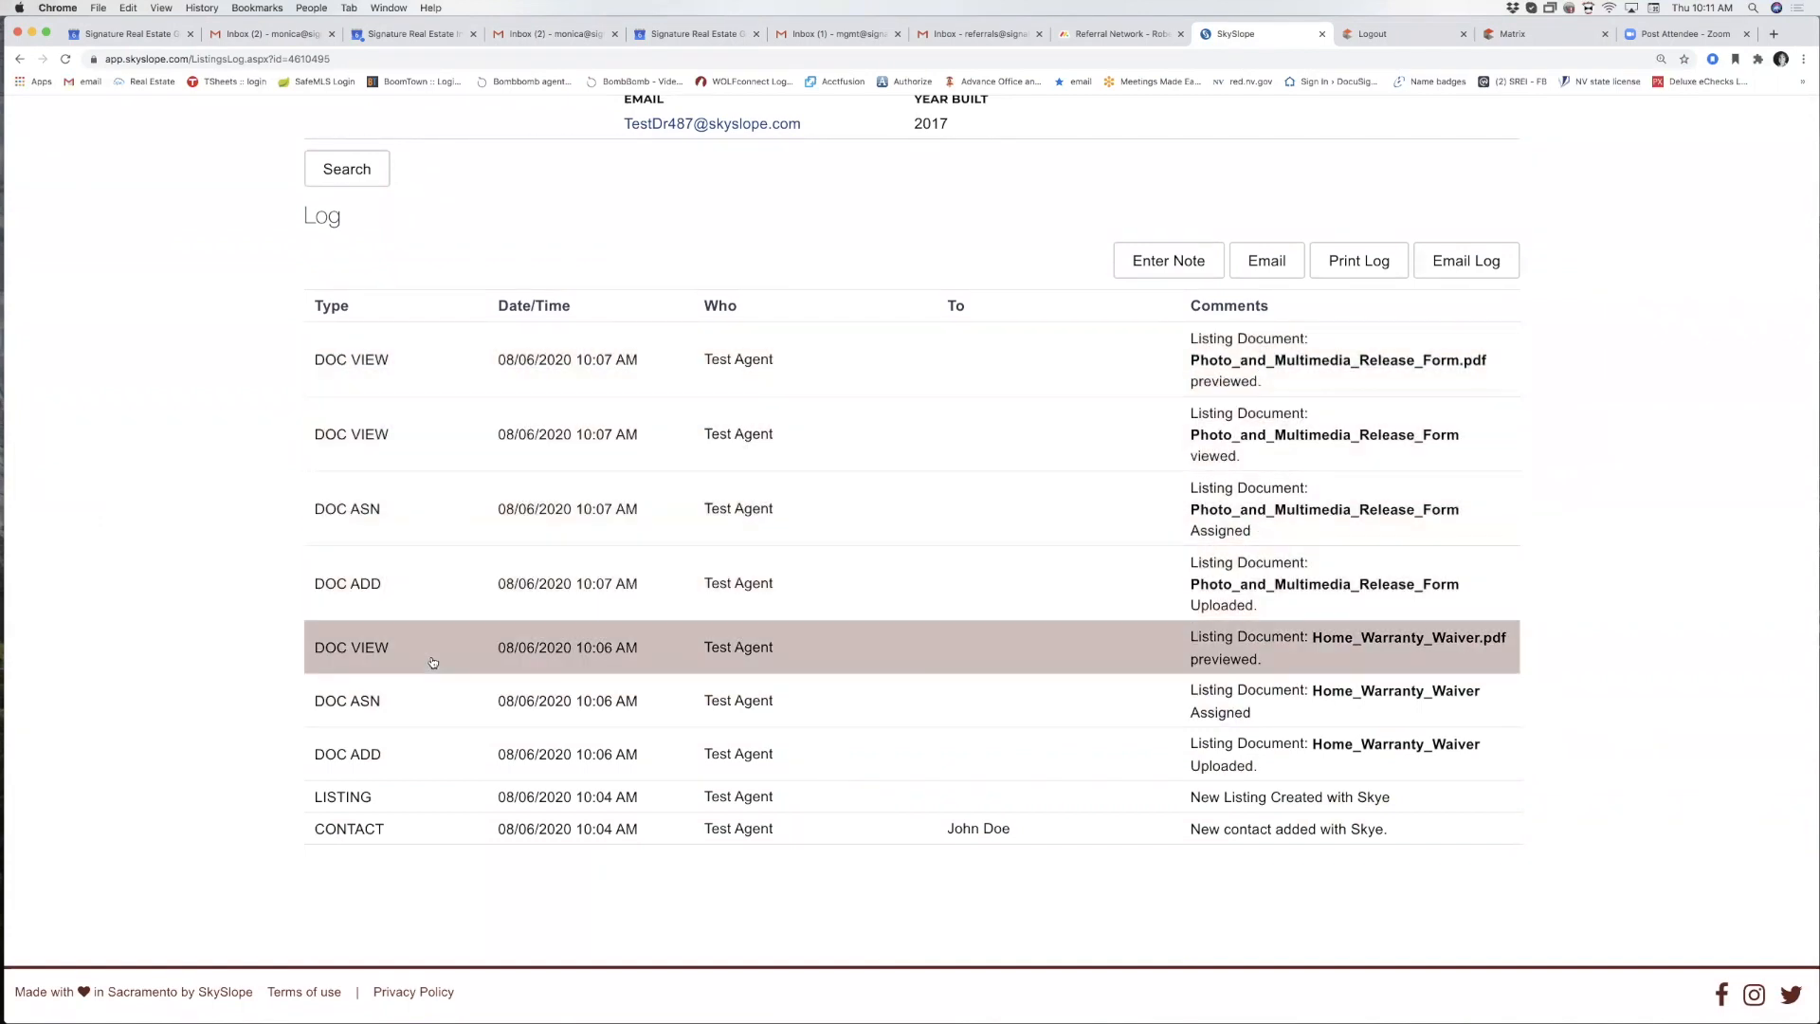
pyautogui.scroll(3, 692, 597)
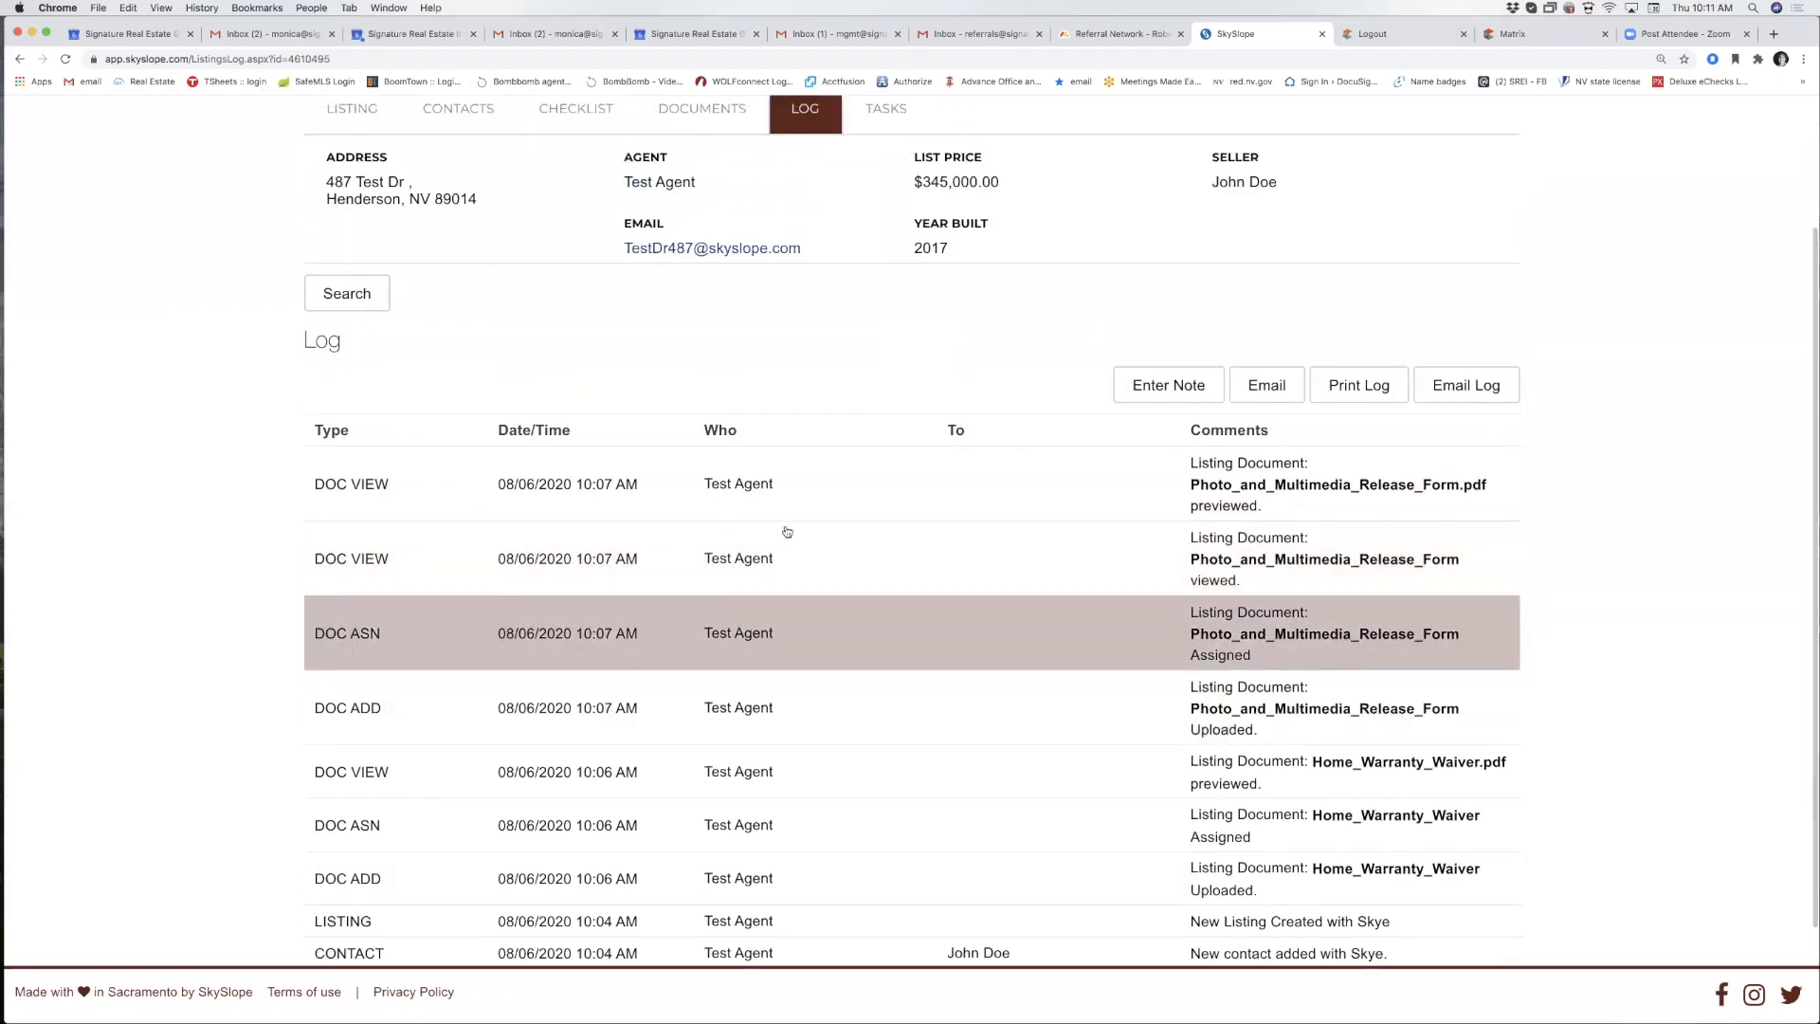
pyautogui.scroll(1, 1173, 405)
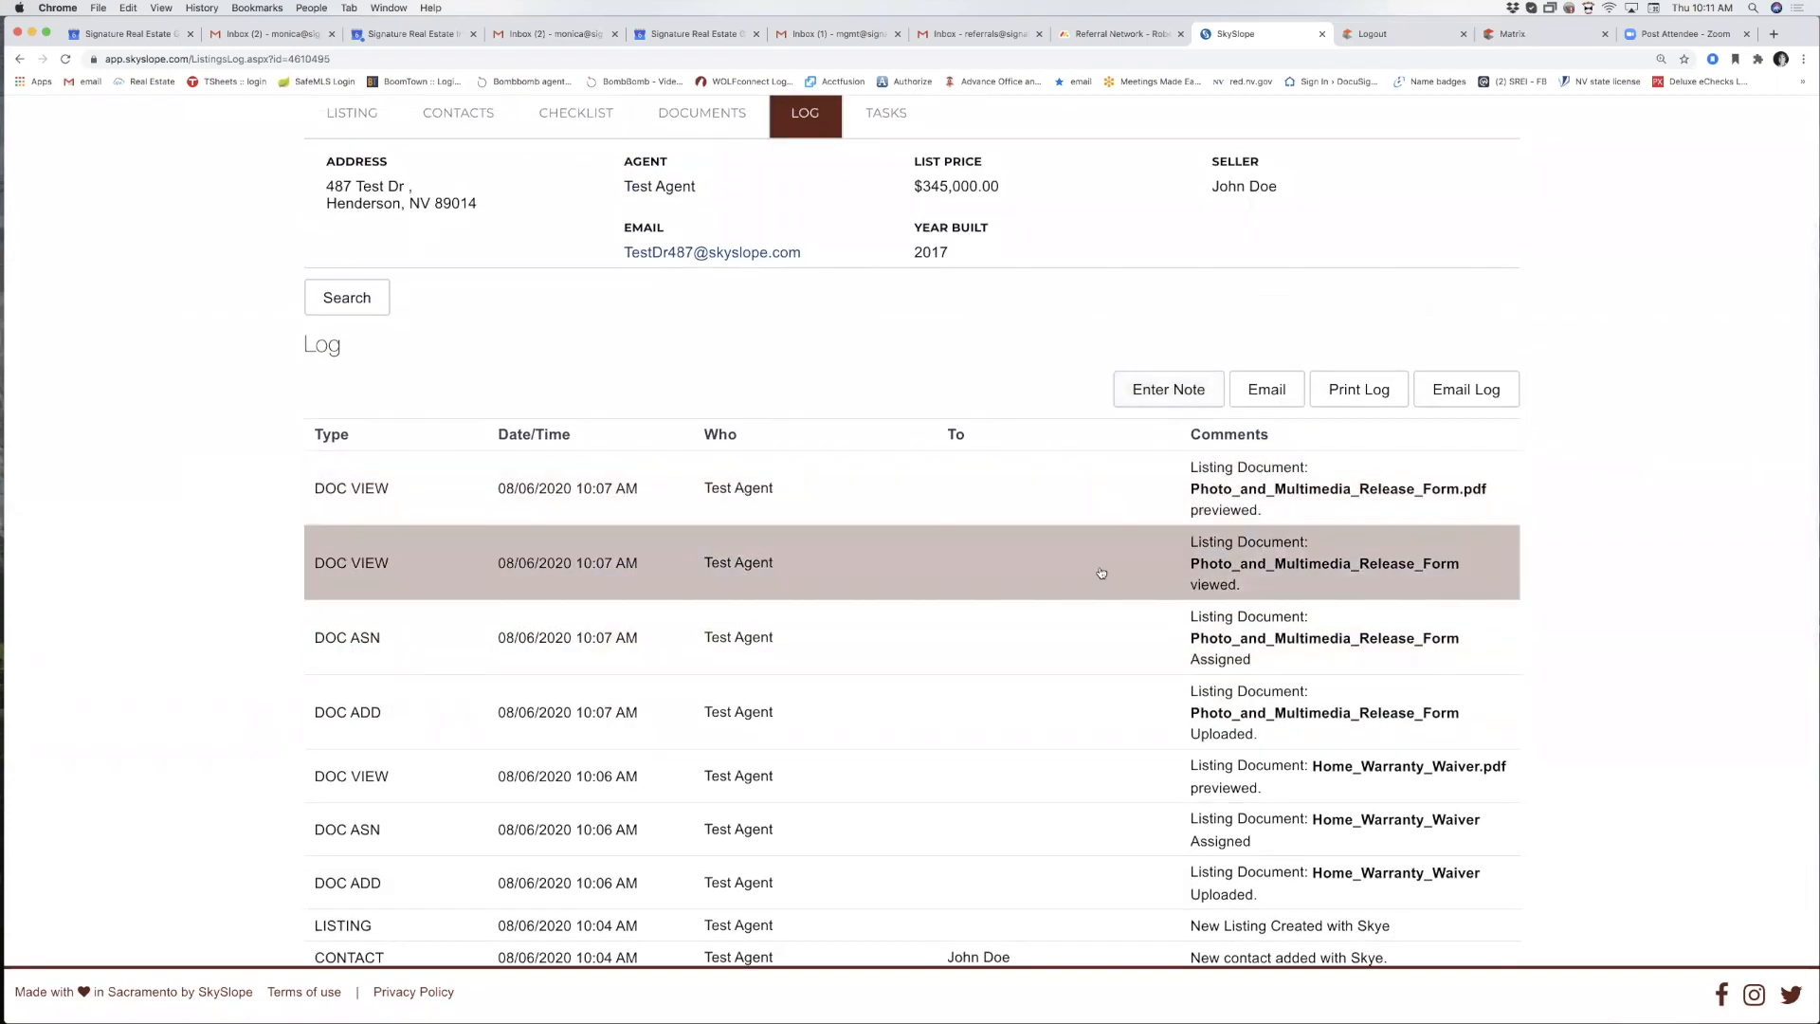
pyautogui.scroll(3, 815, 587)
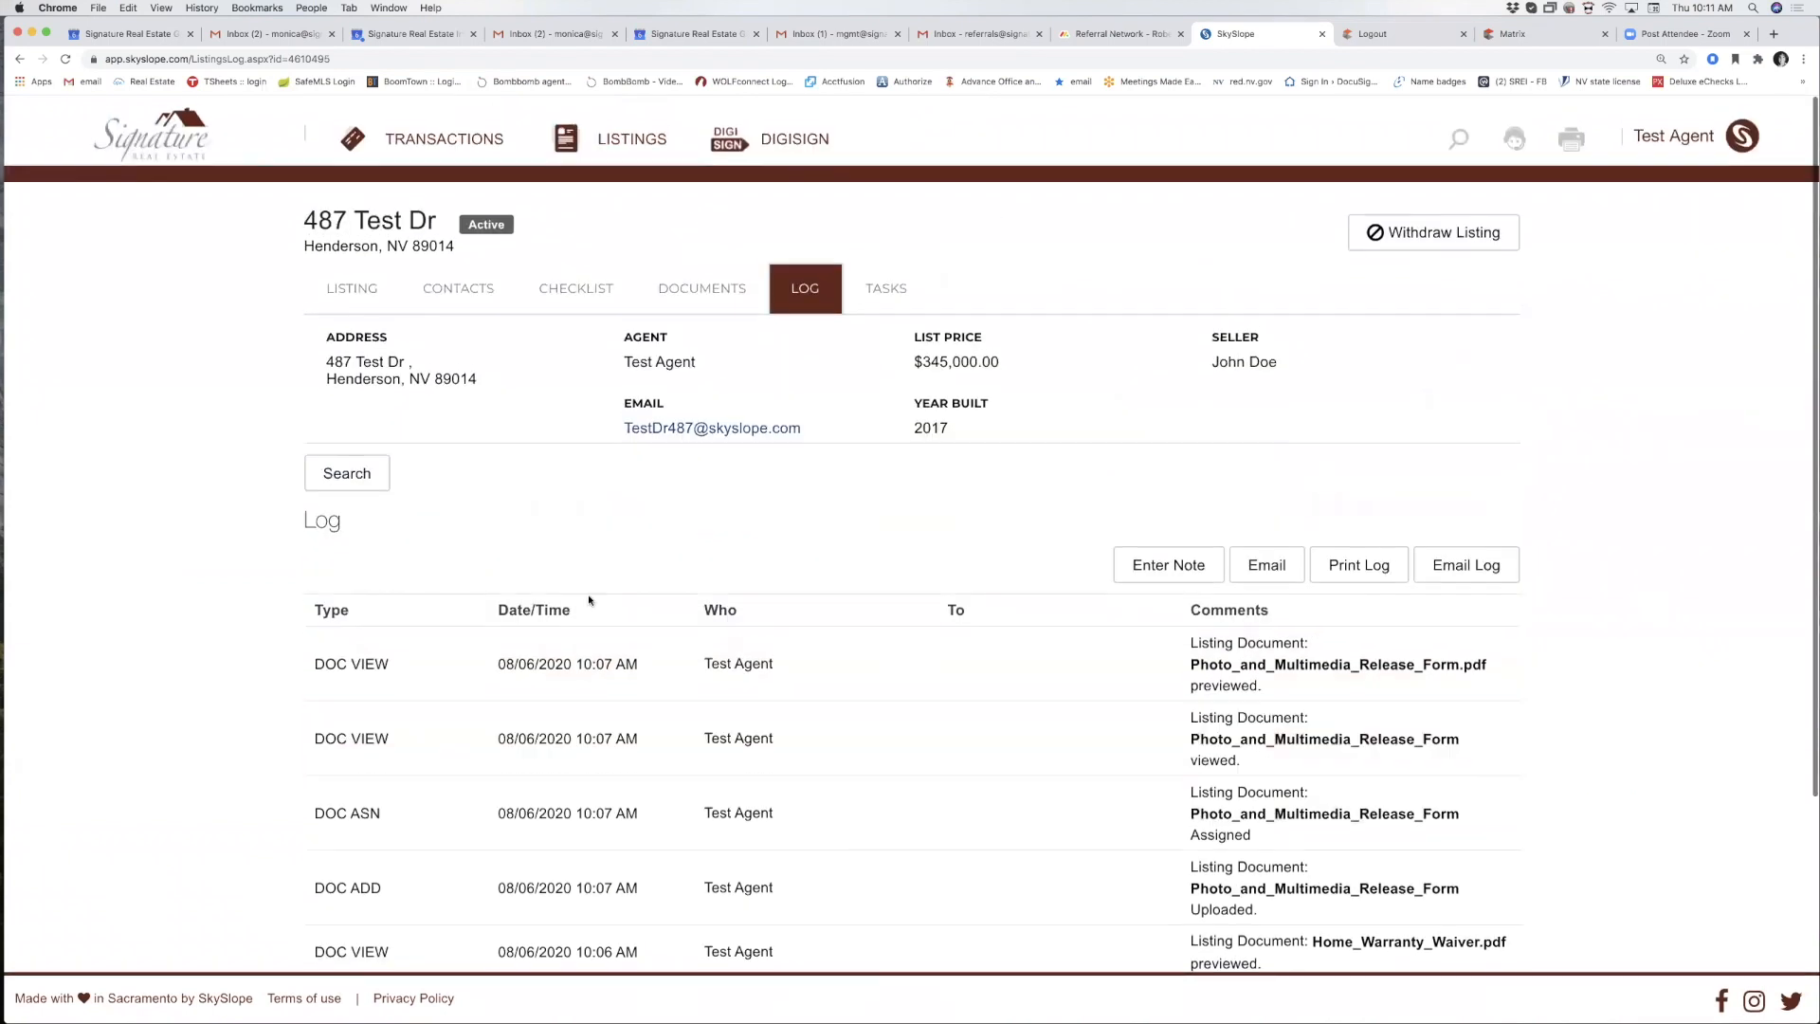
# Check that the 487 Test Dr listing's Tasks page shows no tasks, then return to Documents.
pyautogui.click(888, 282)
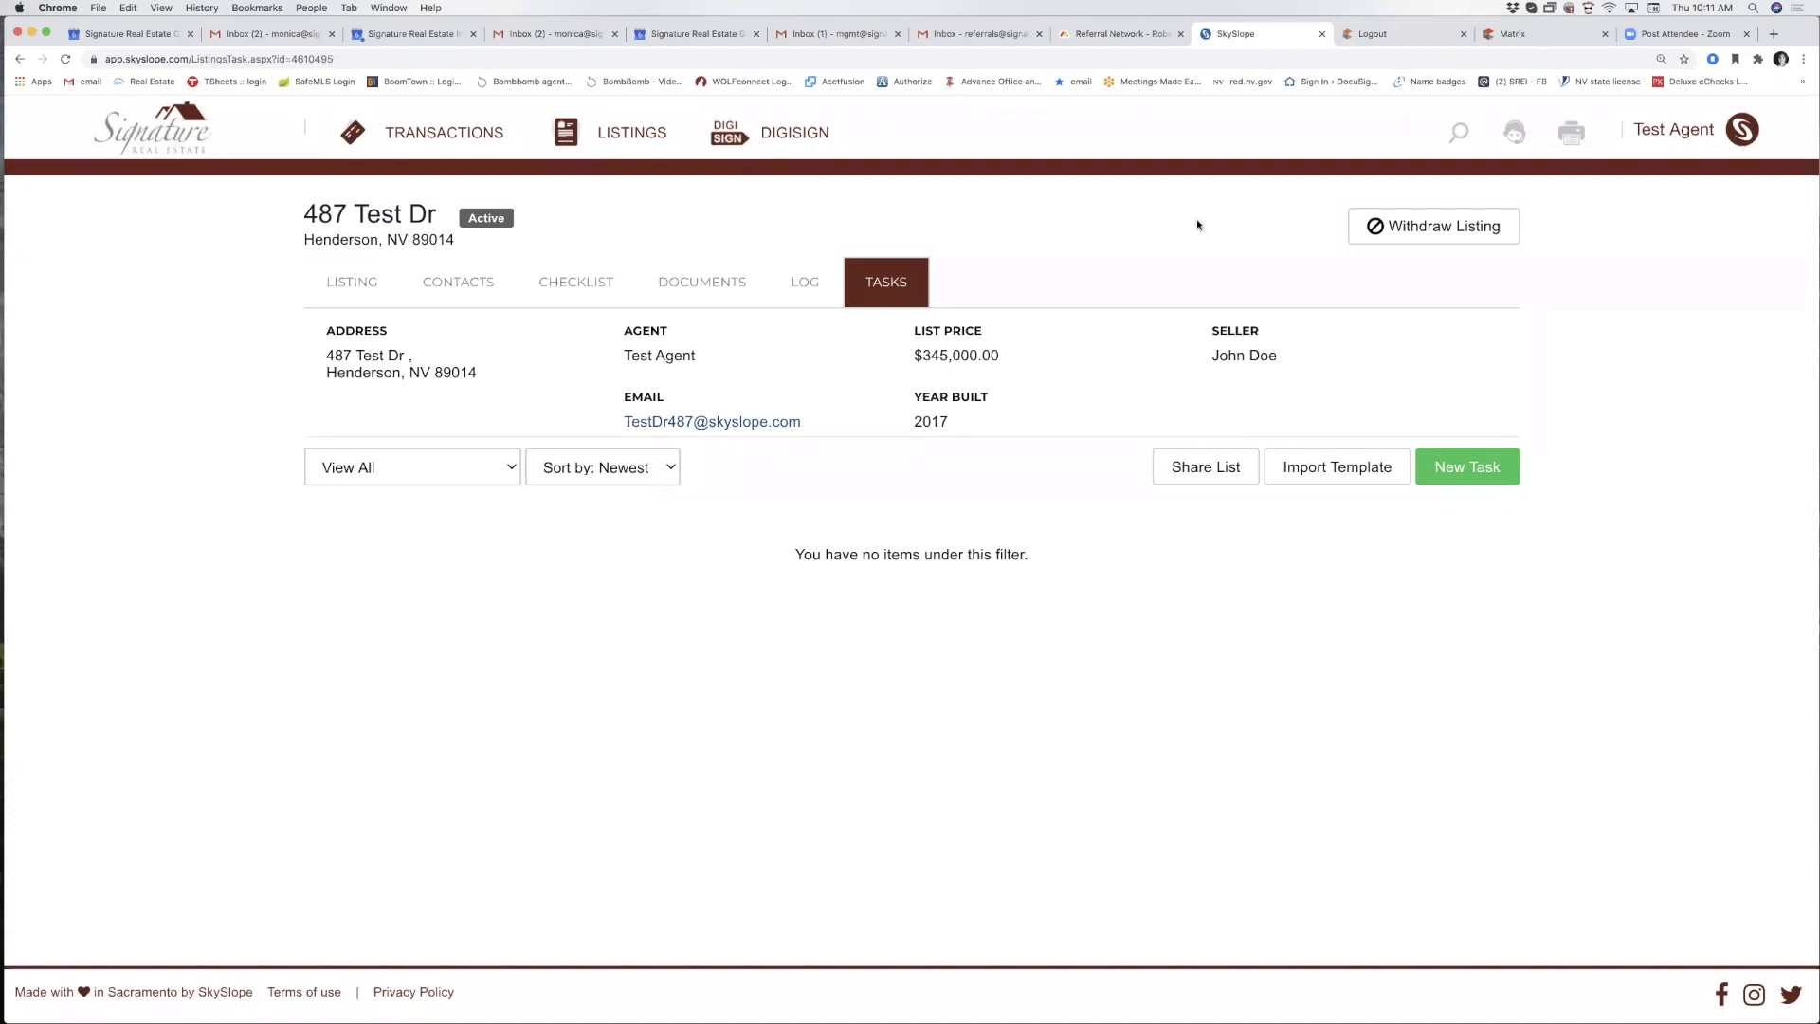
pyautogui.click(700, 288)
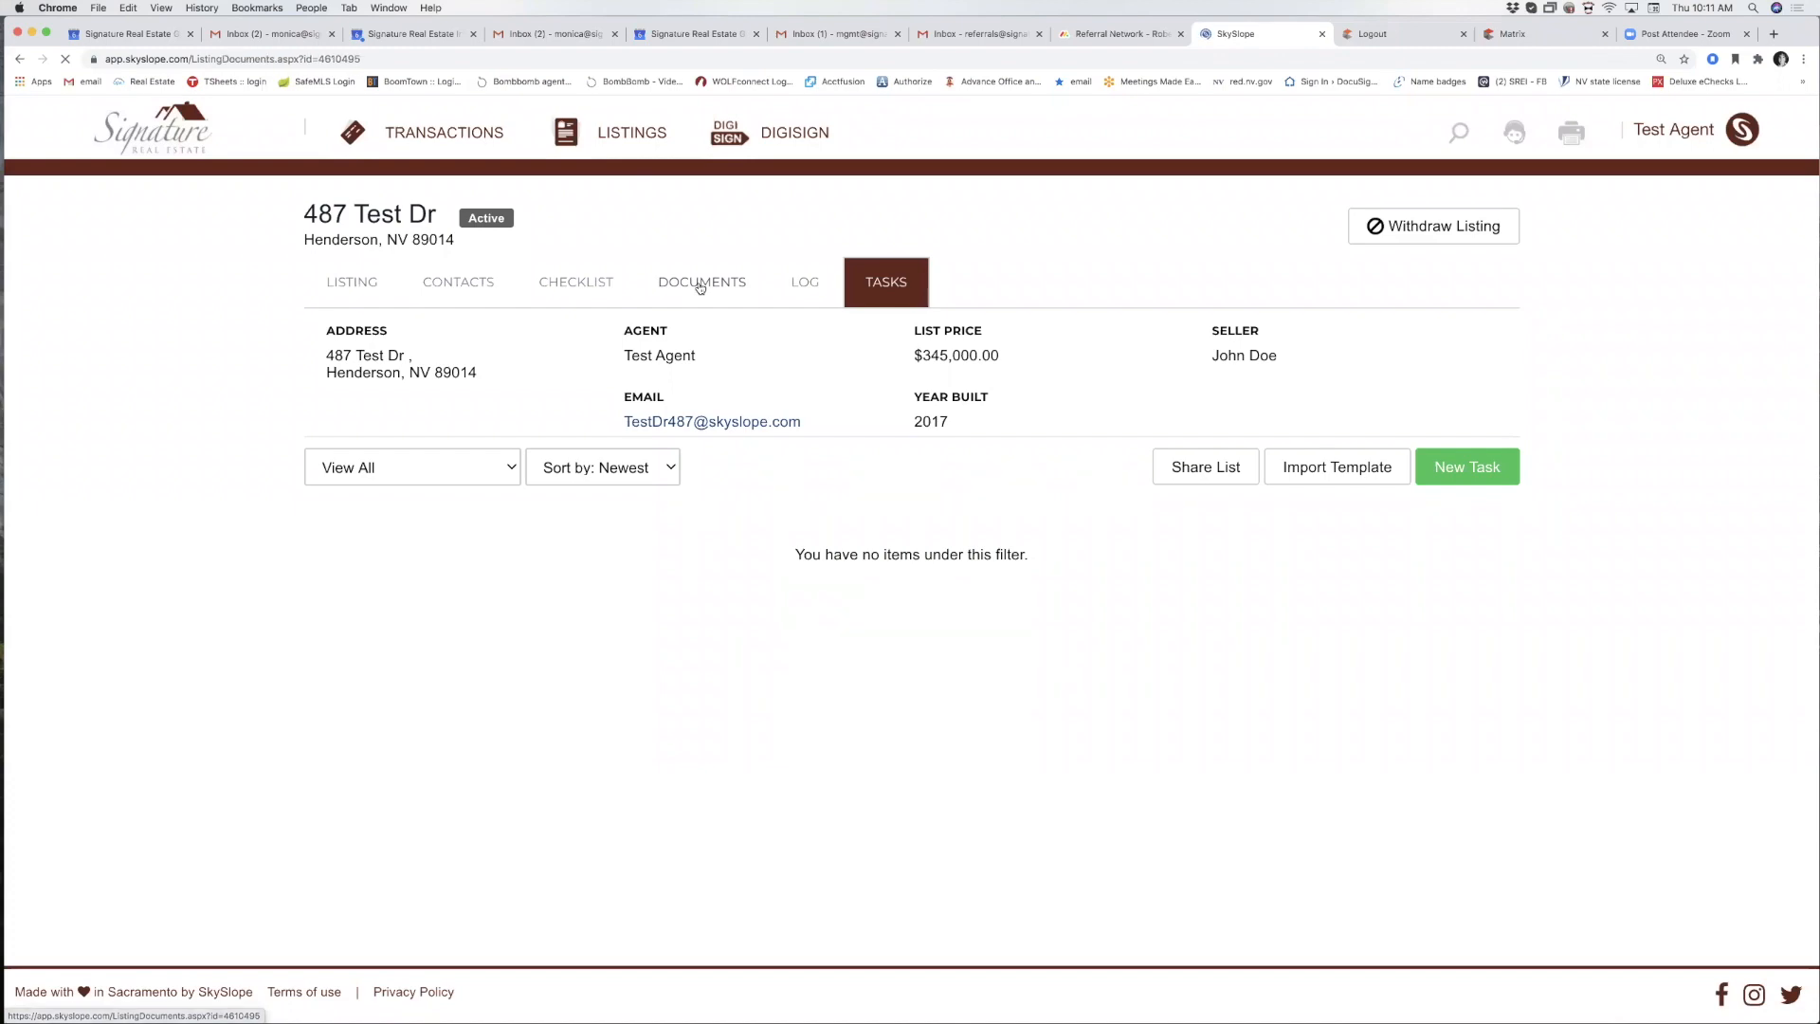
# Assign Home_Warranty_Waiver_559.pdf from the listing's documents to the MLS Printout ER checklist item.
pyautogui.scroll(-3, 545, 541)
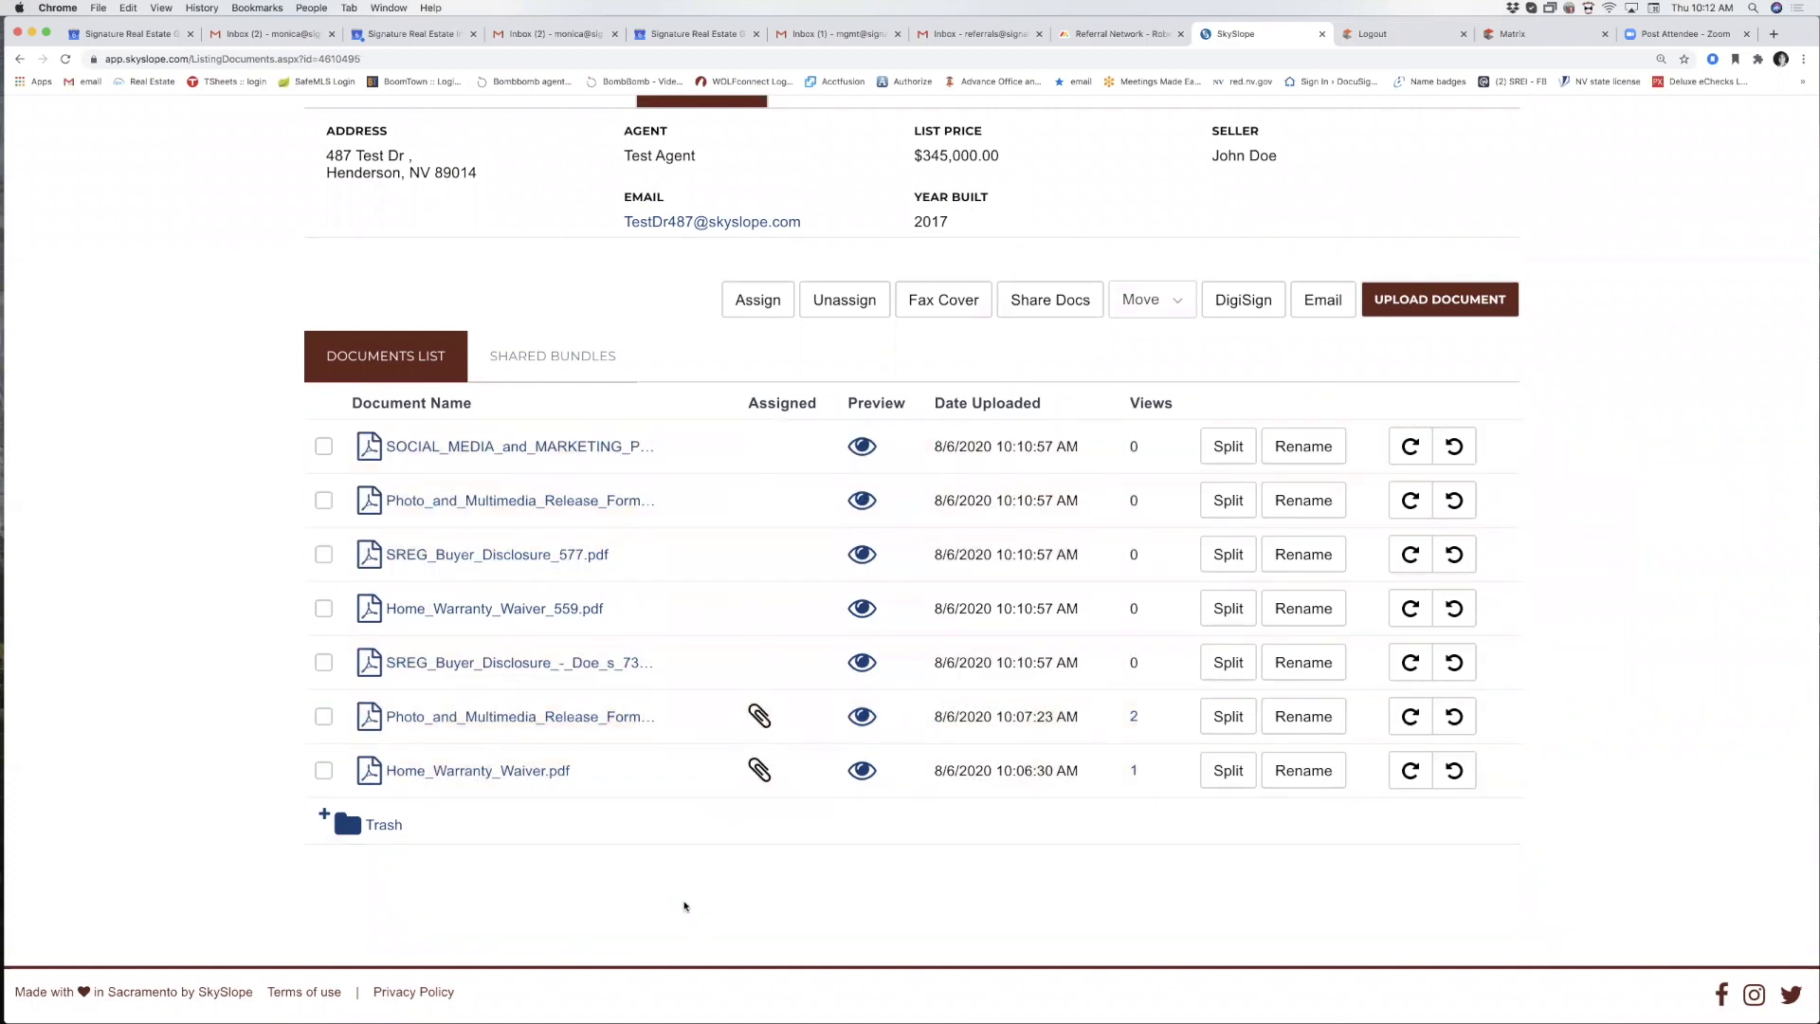
pyautogui.scroll(1, 688, 890)
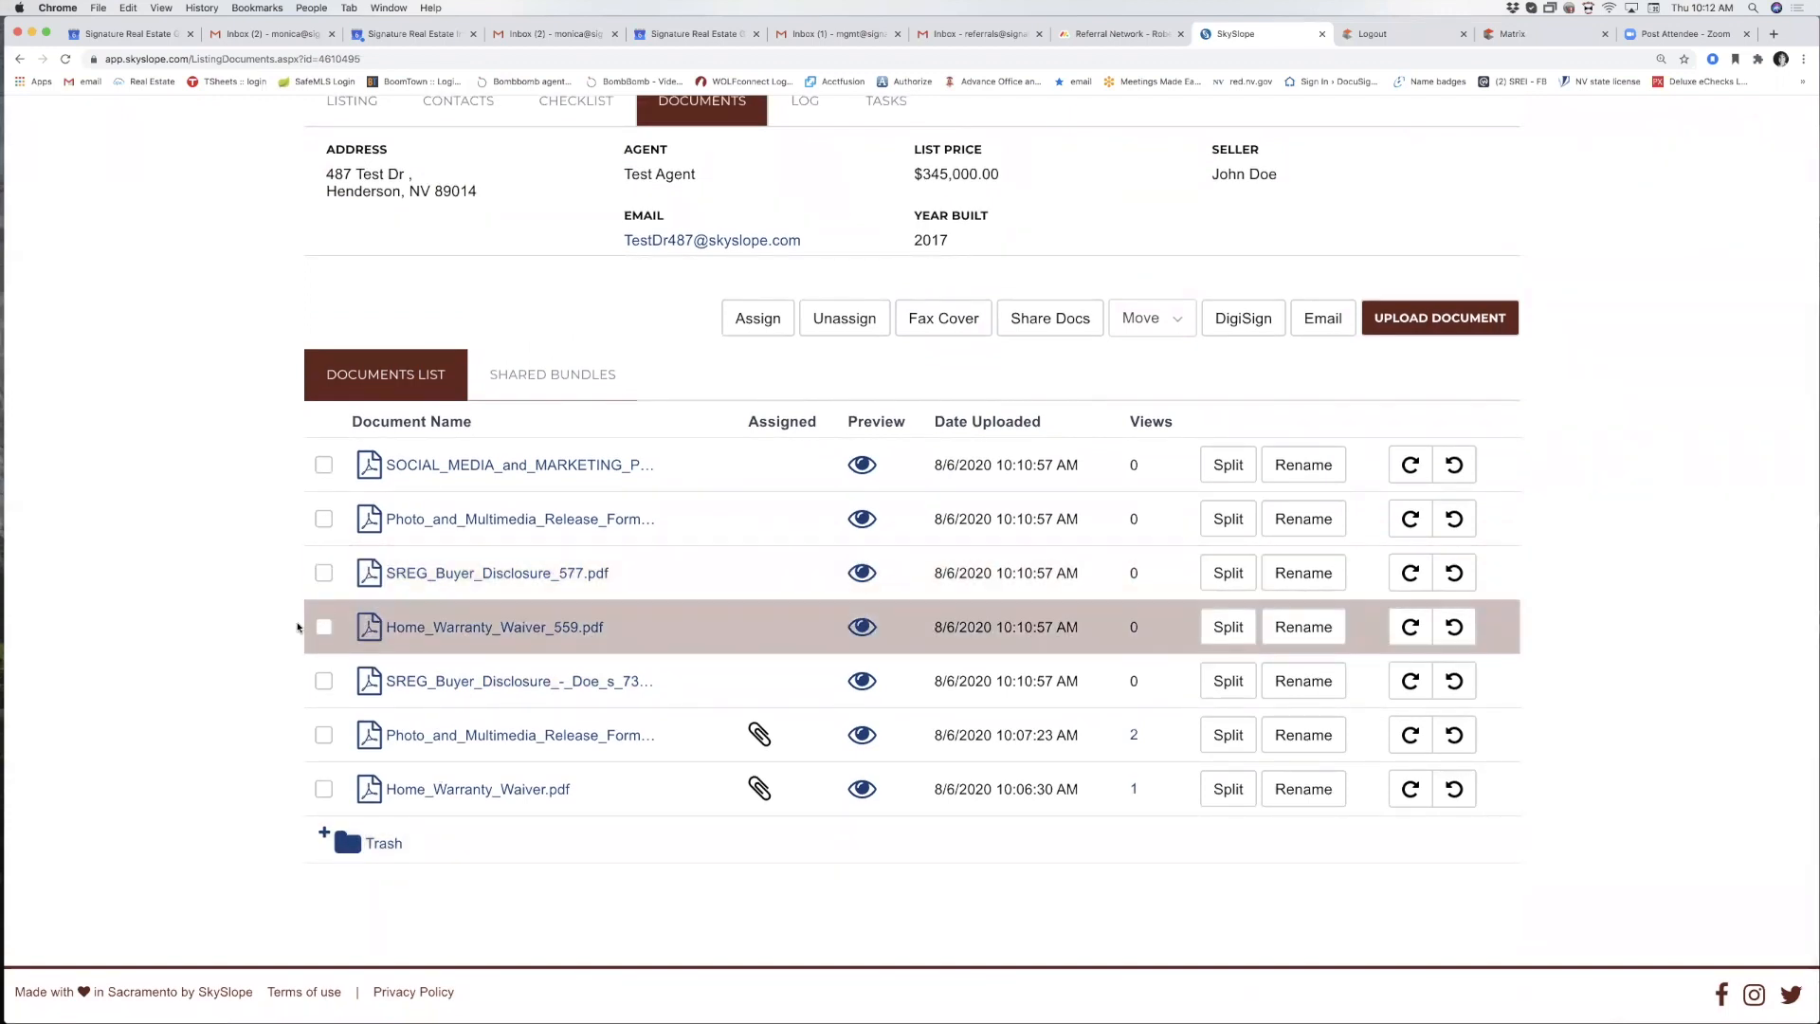
pyautogui.click(324, 629)
pyautogui.click(751, 322)
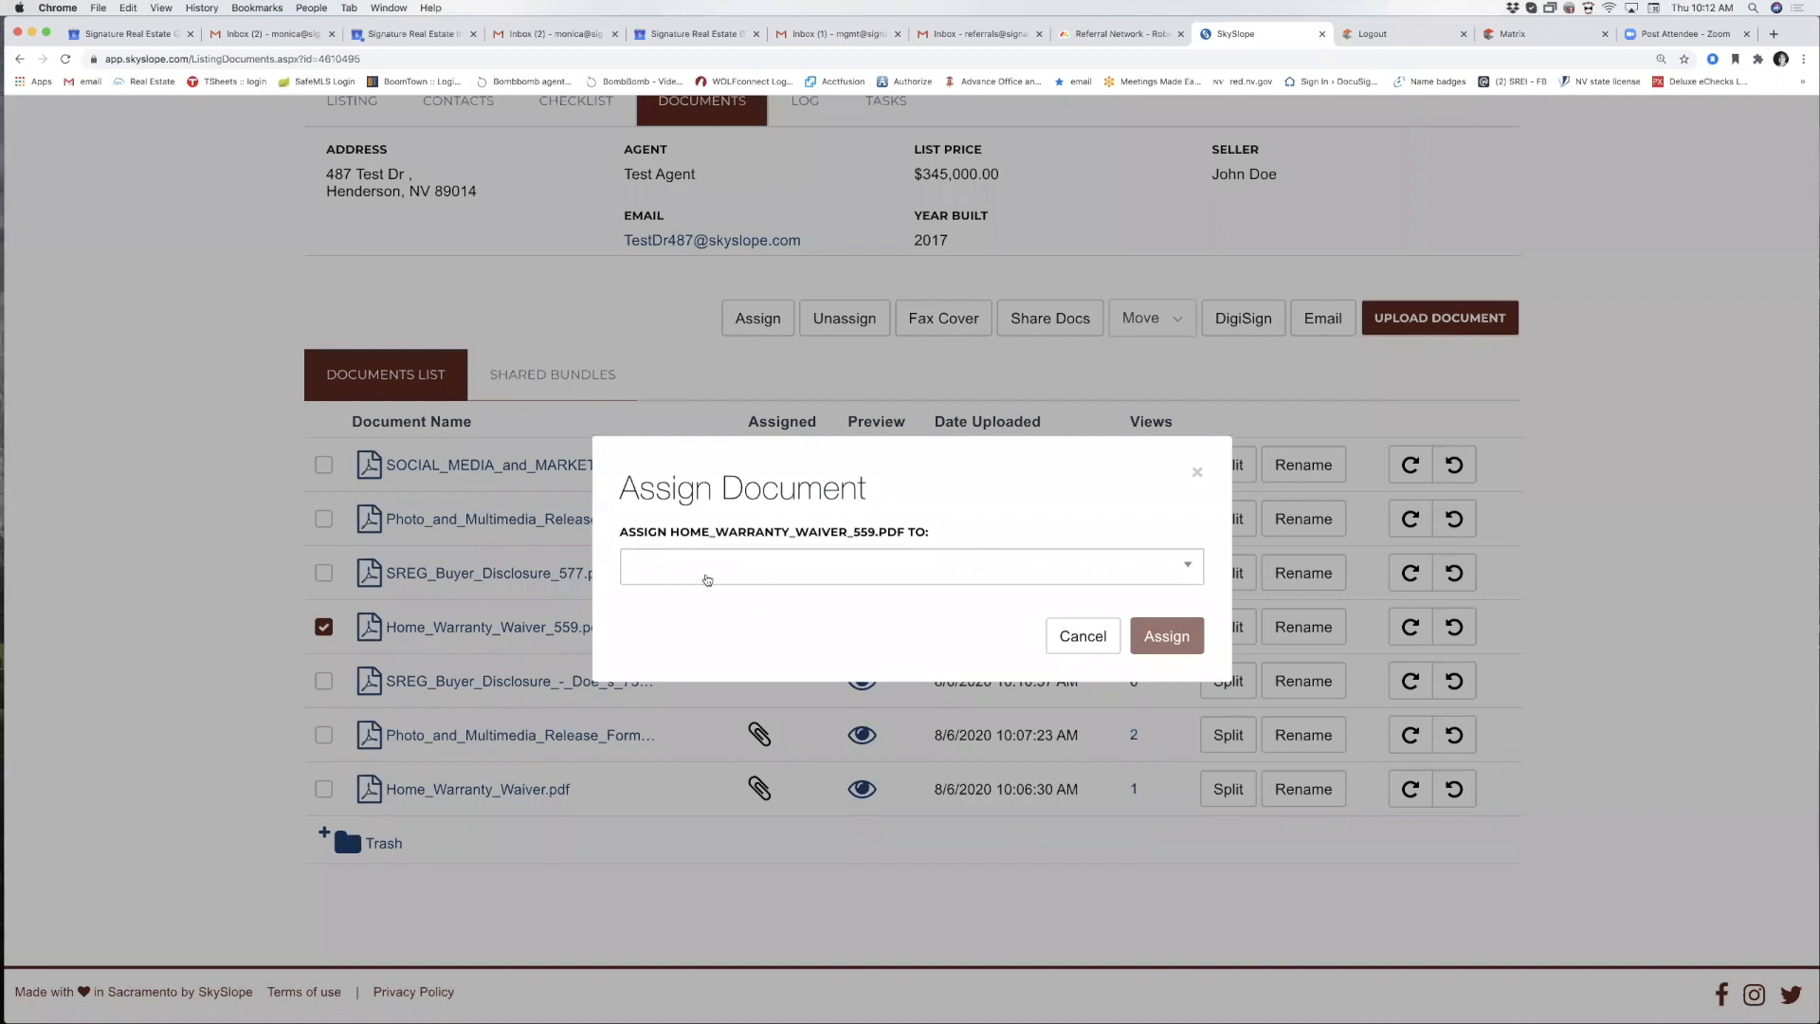
pyautogui.click(727, 575)
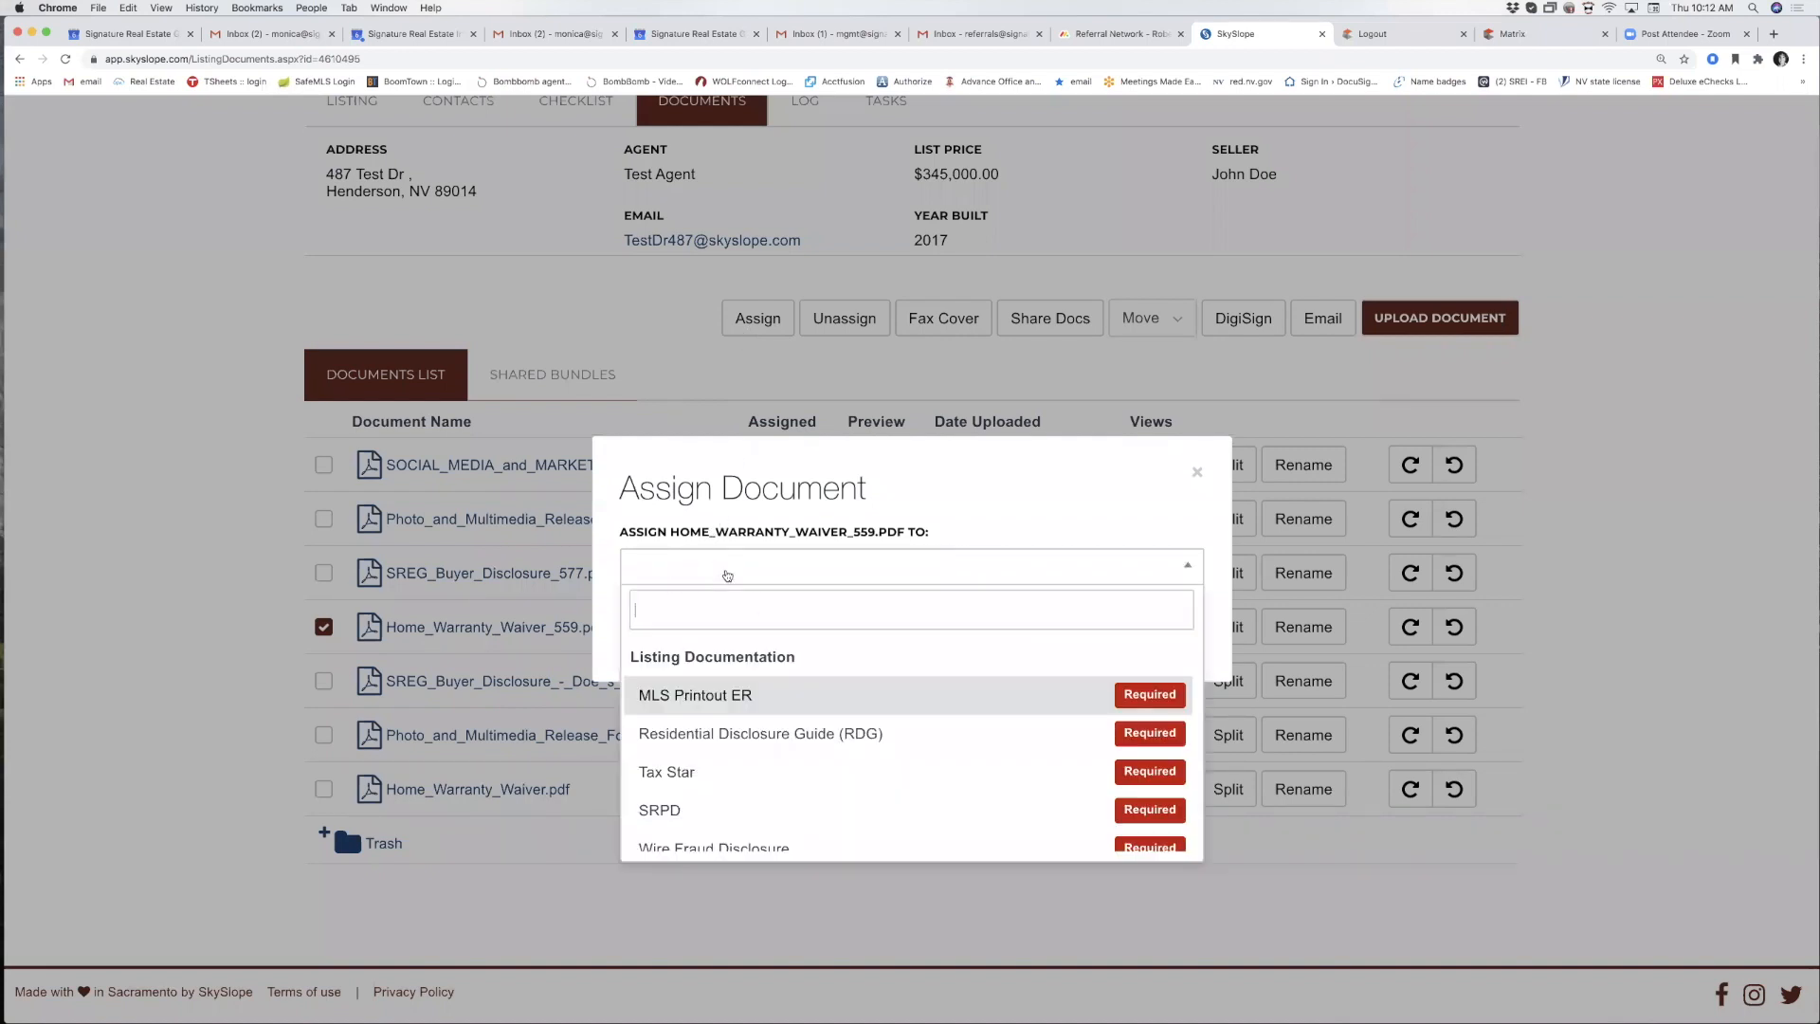
pyautogui.click(720, 697)
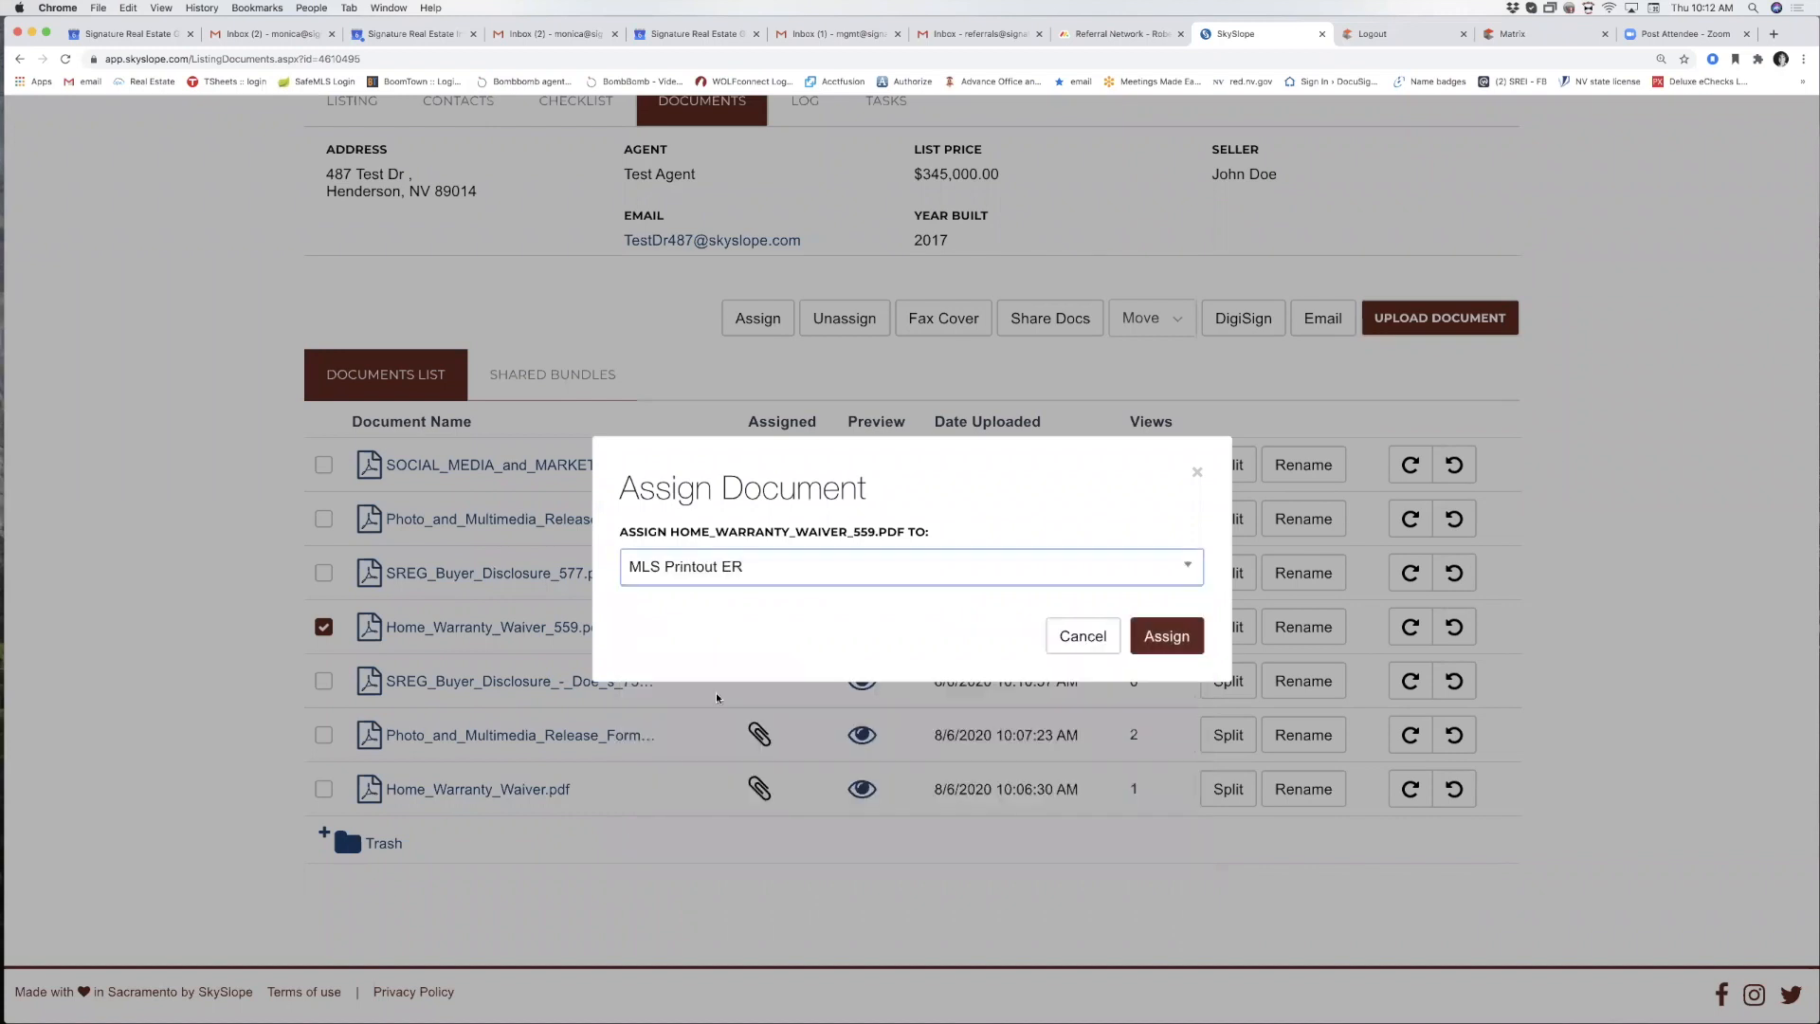
pyautogui.click(1170, 643)
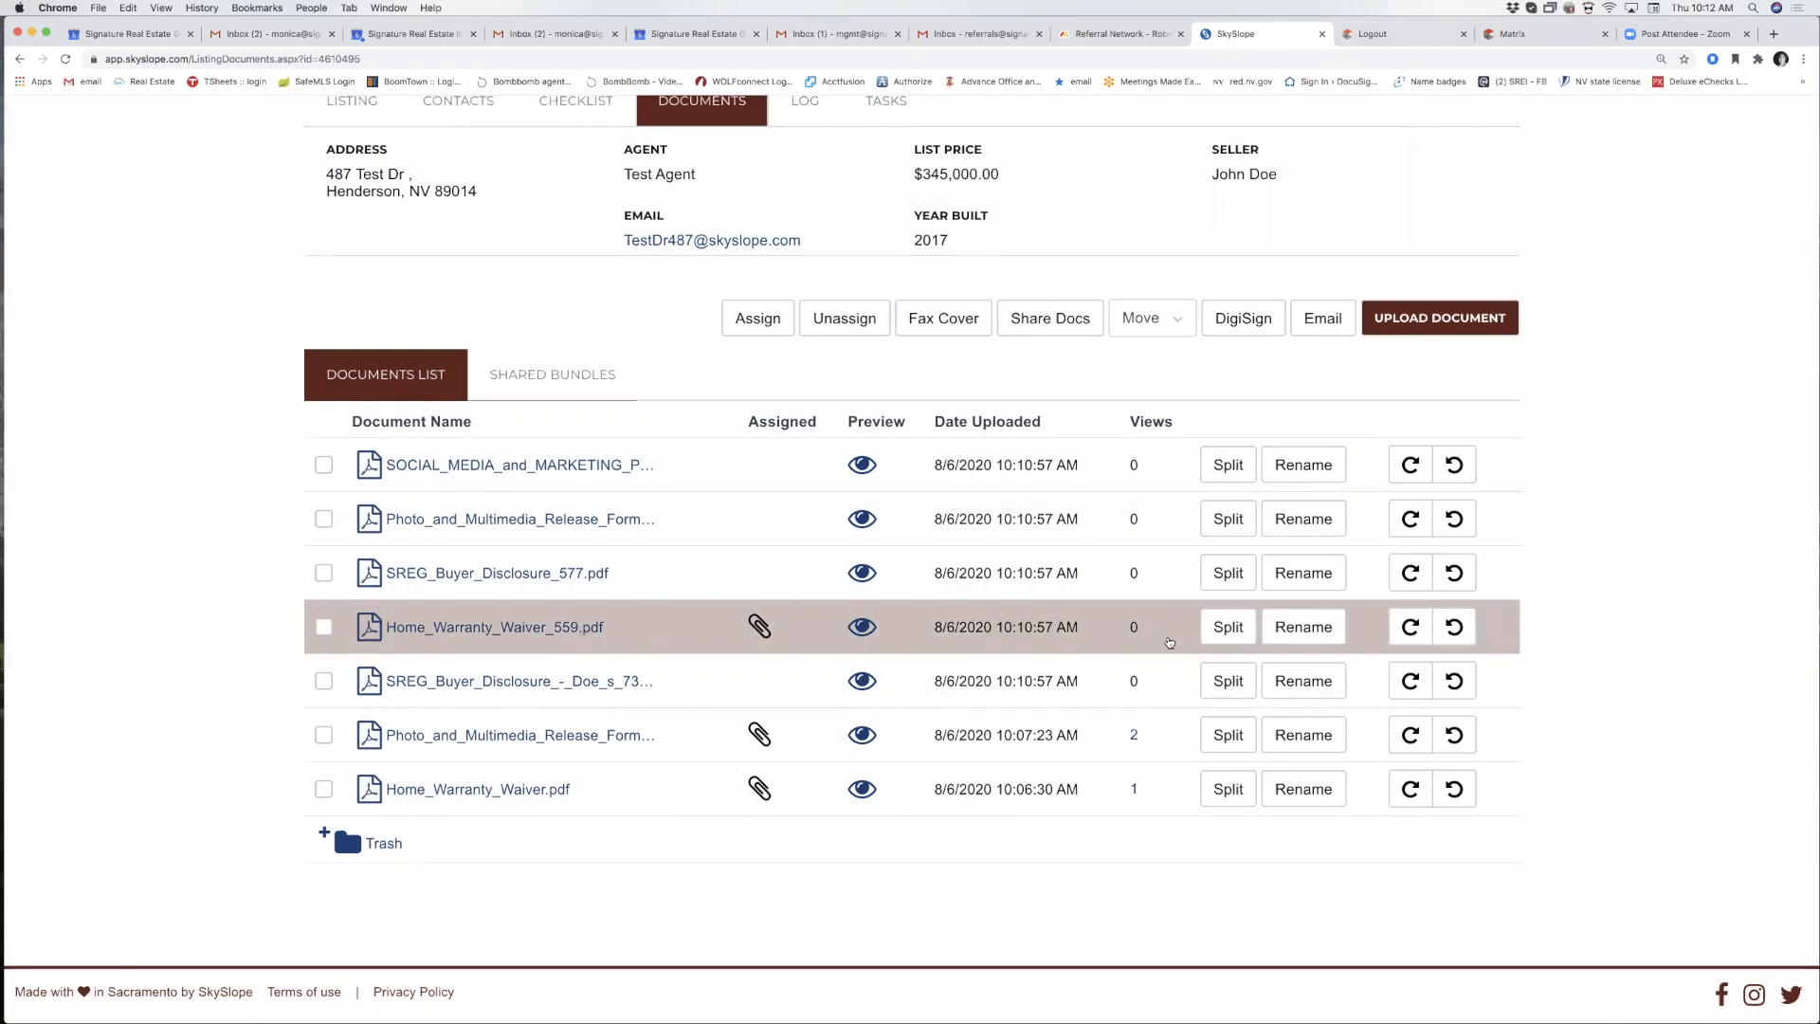
pyautogui.scroll(2, 1399, 409)
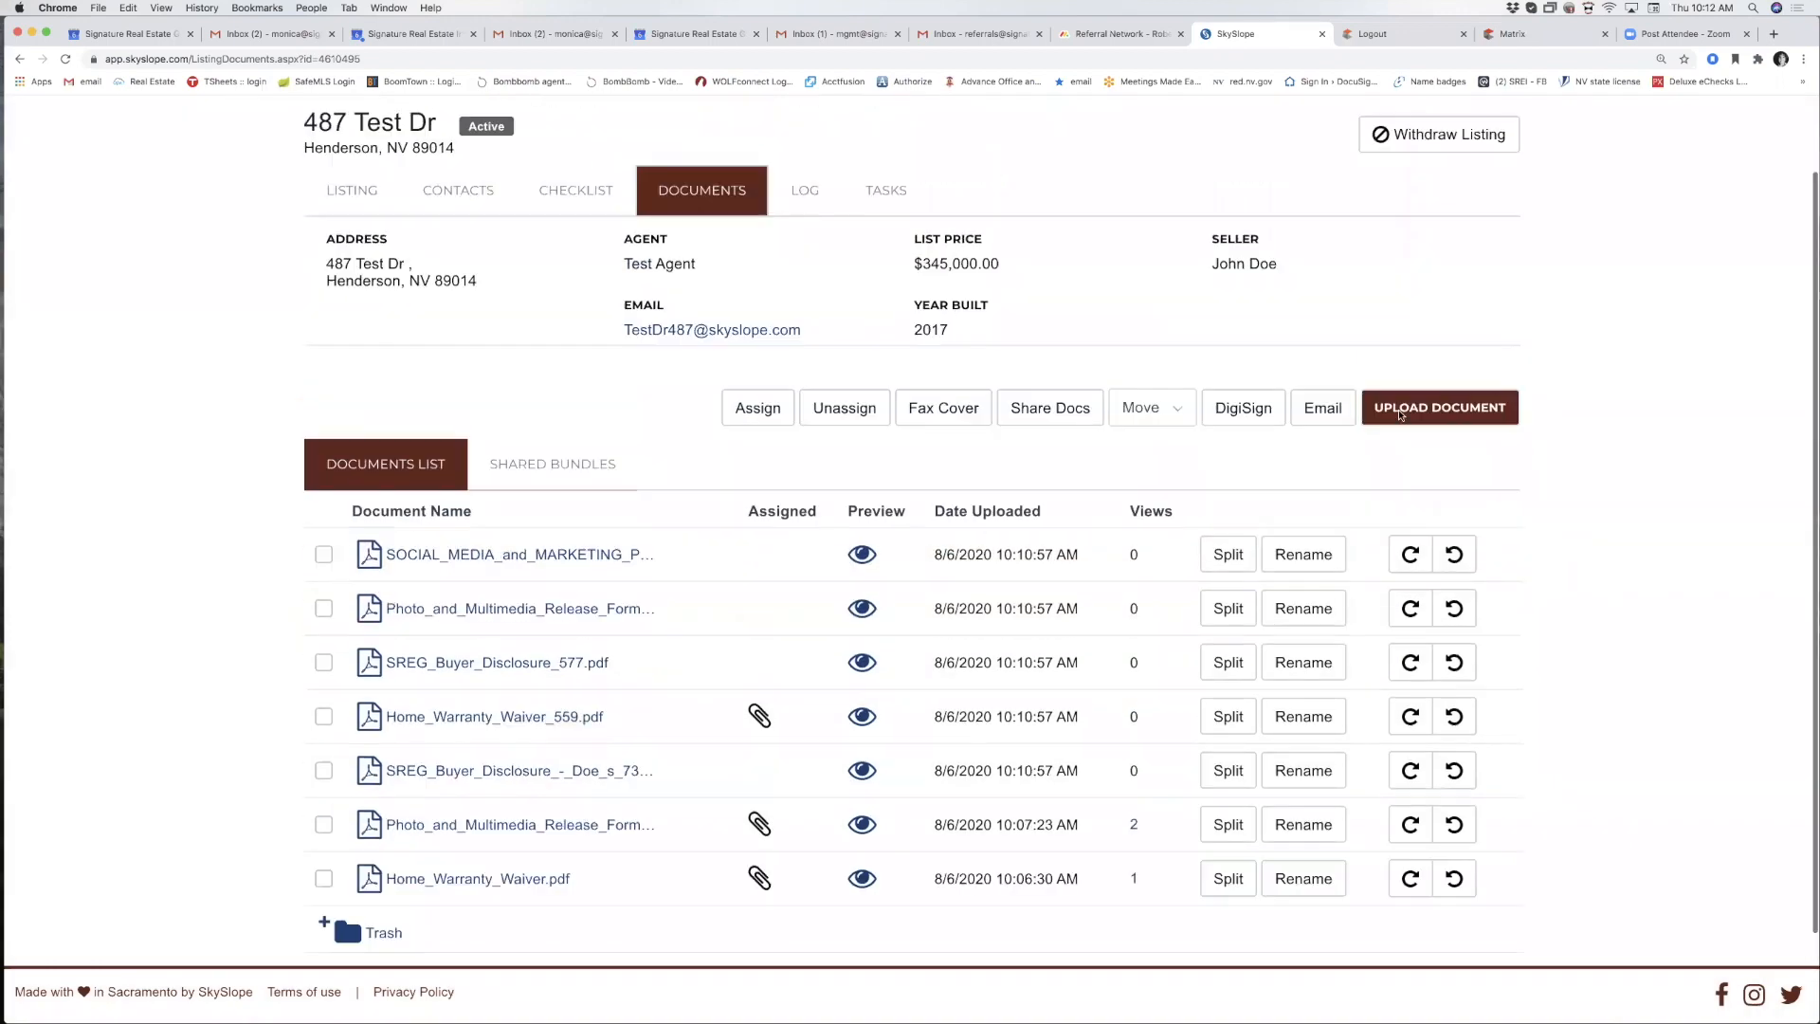
pyautogui.click(589, 284)
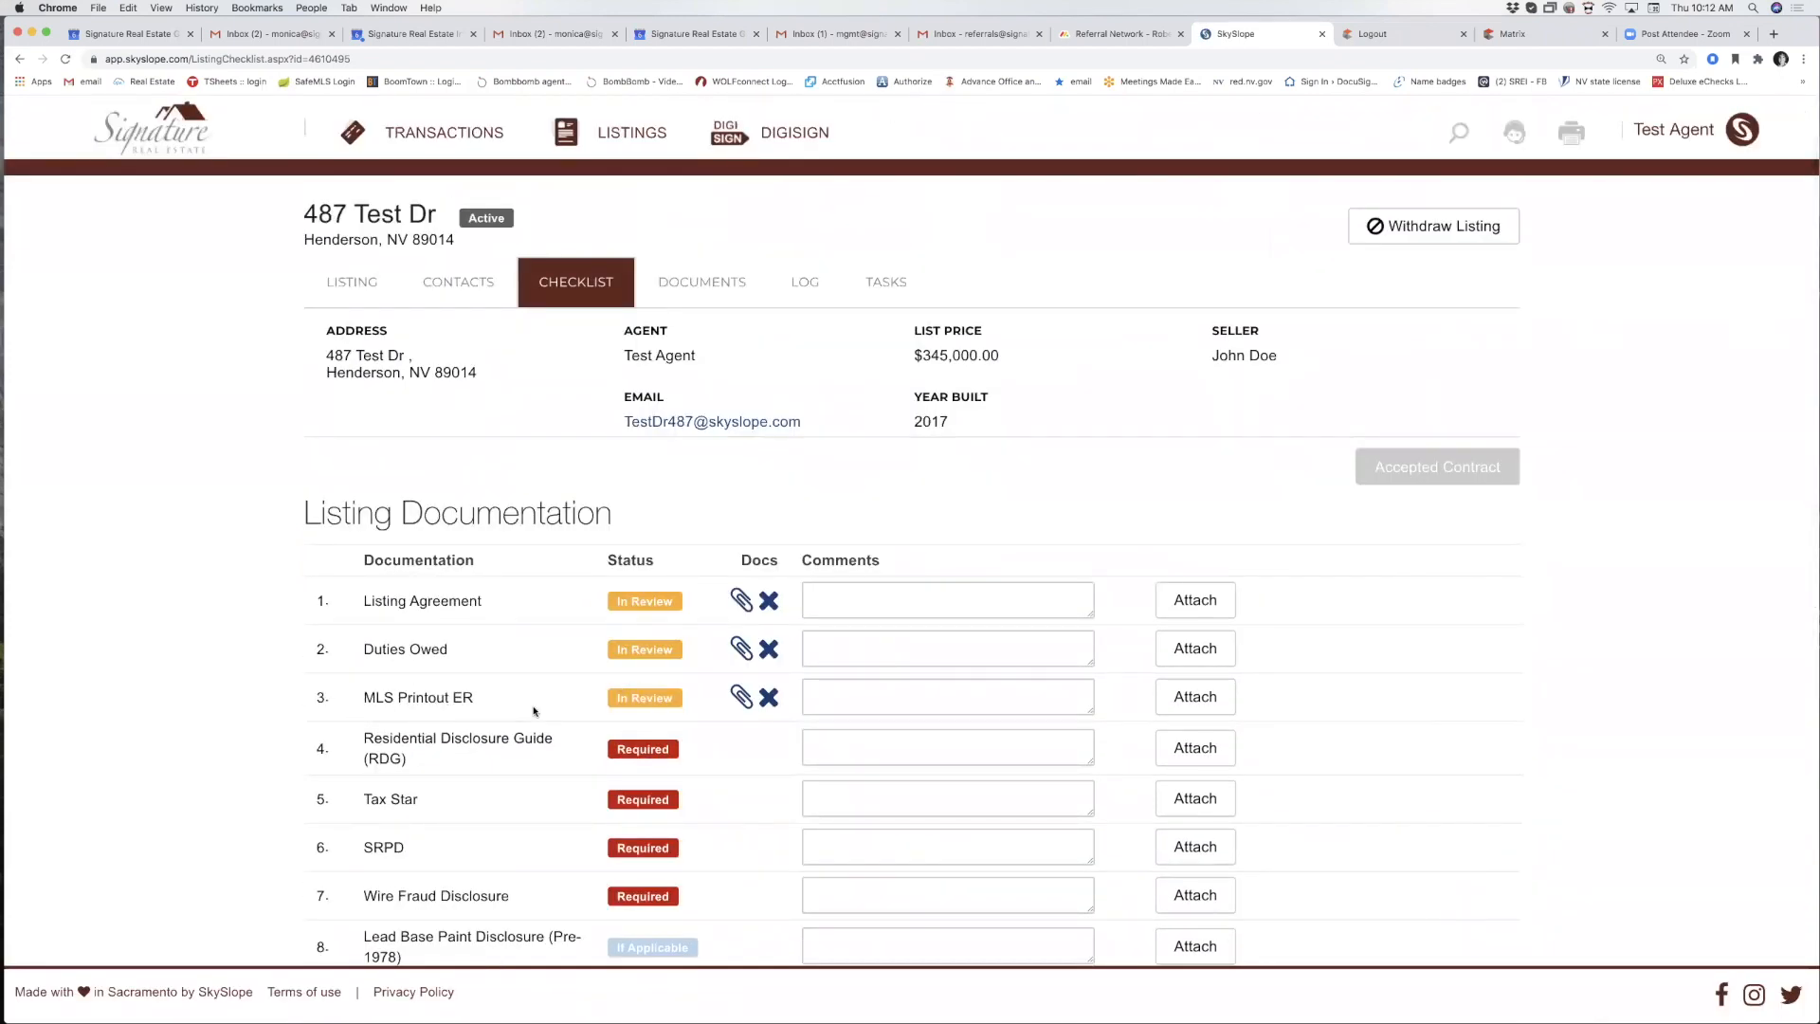
pyautogui.click(718, 289)
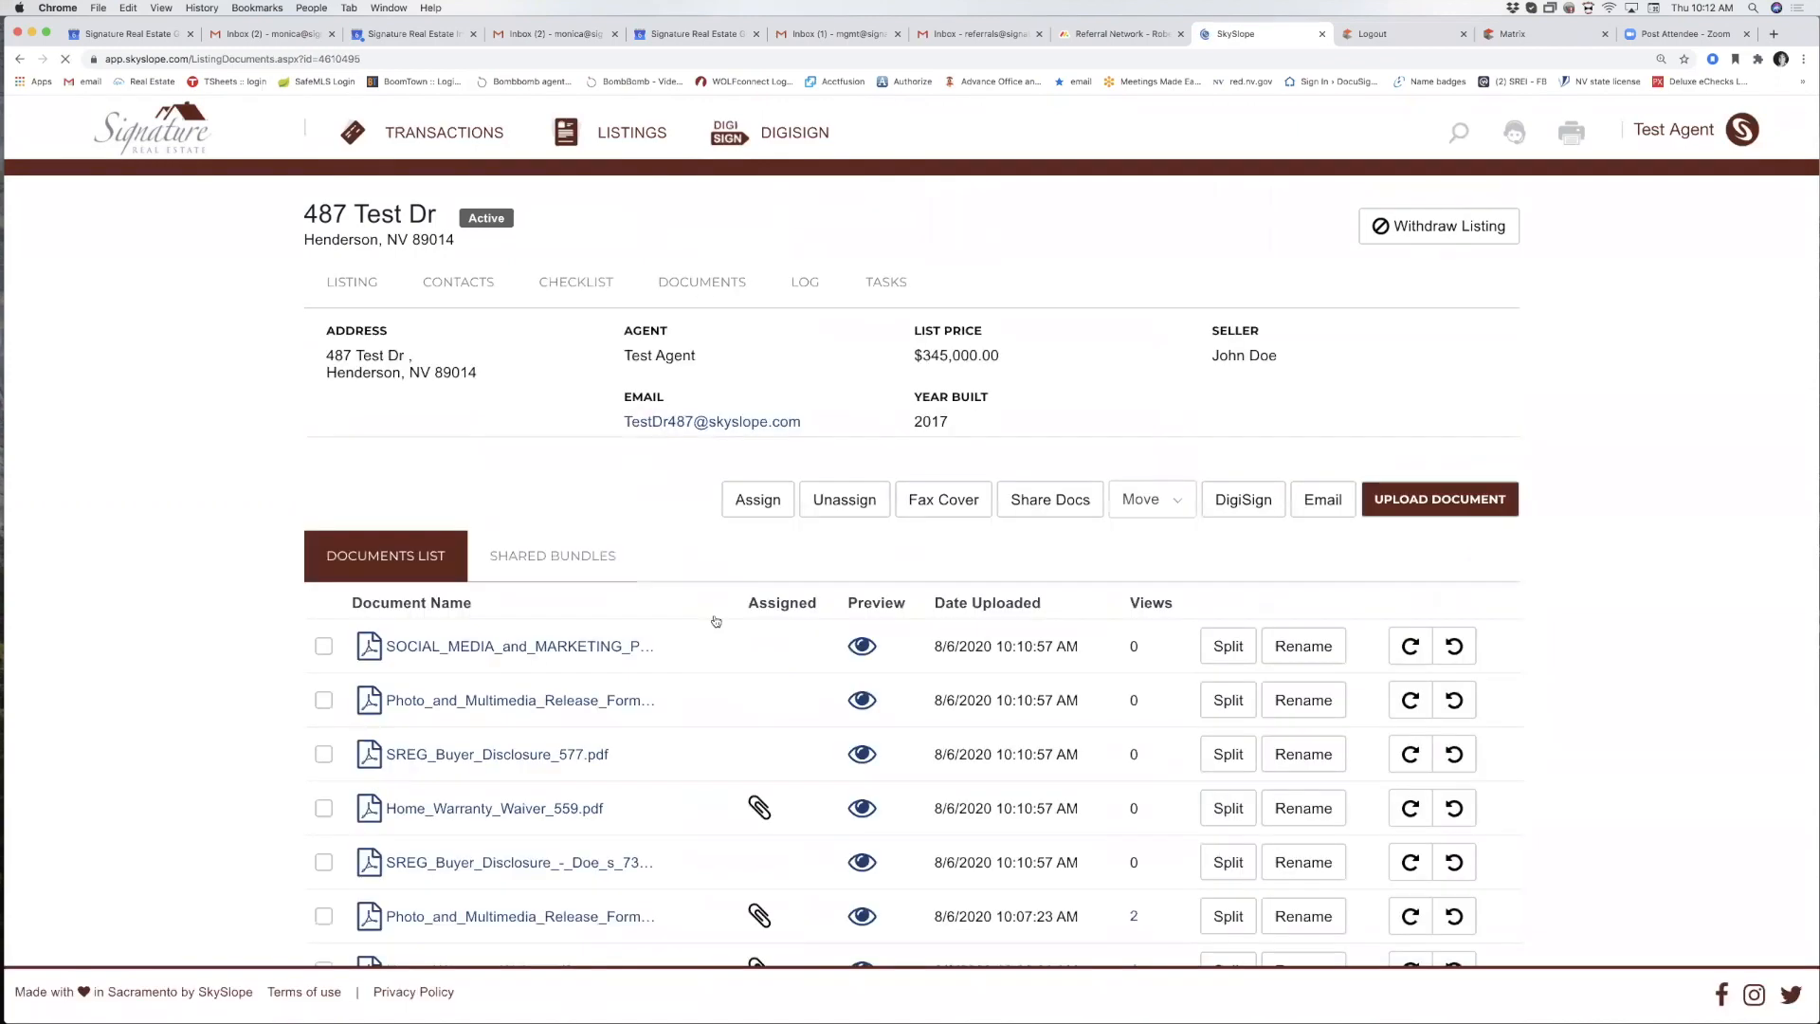
pyautogui.scroll(-3, 716, 621)
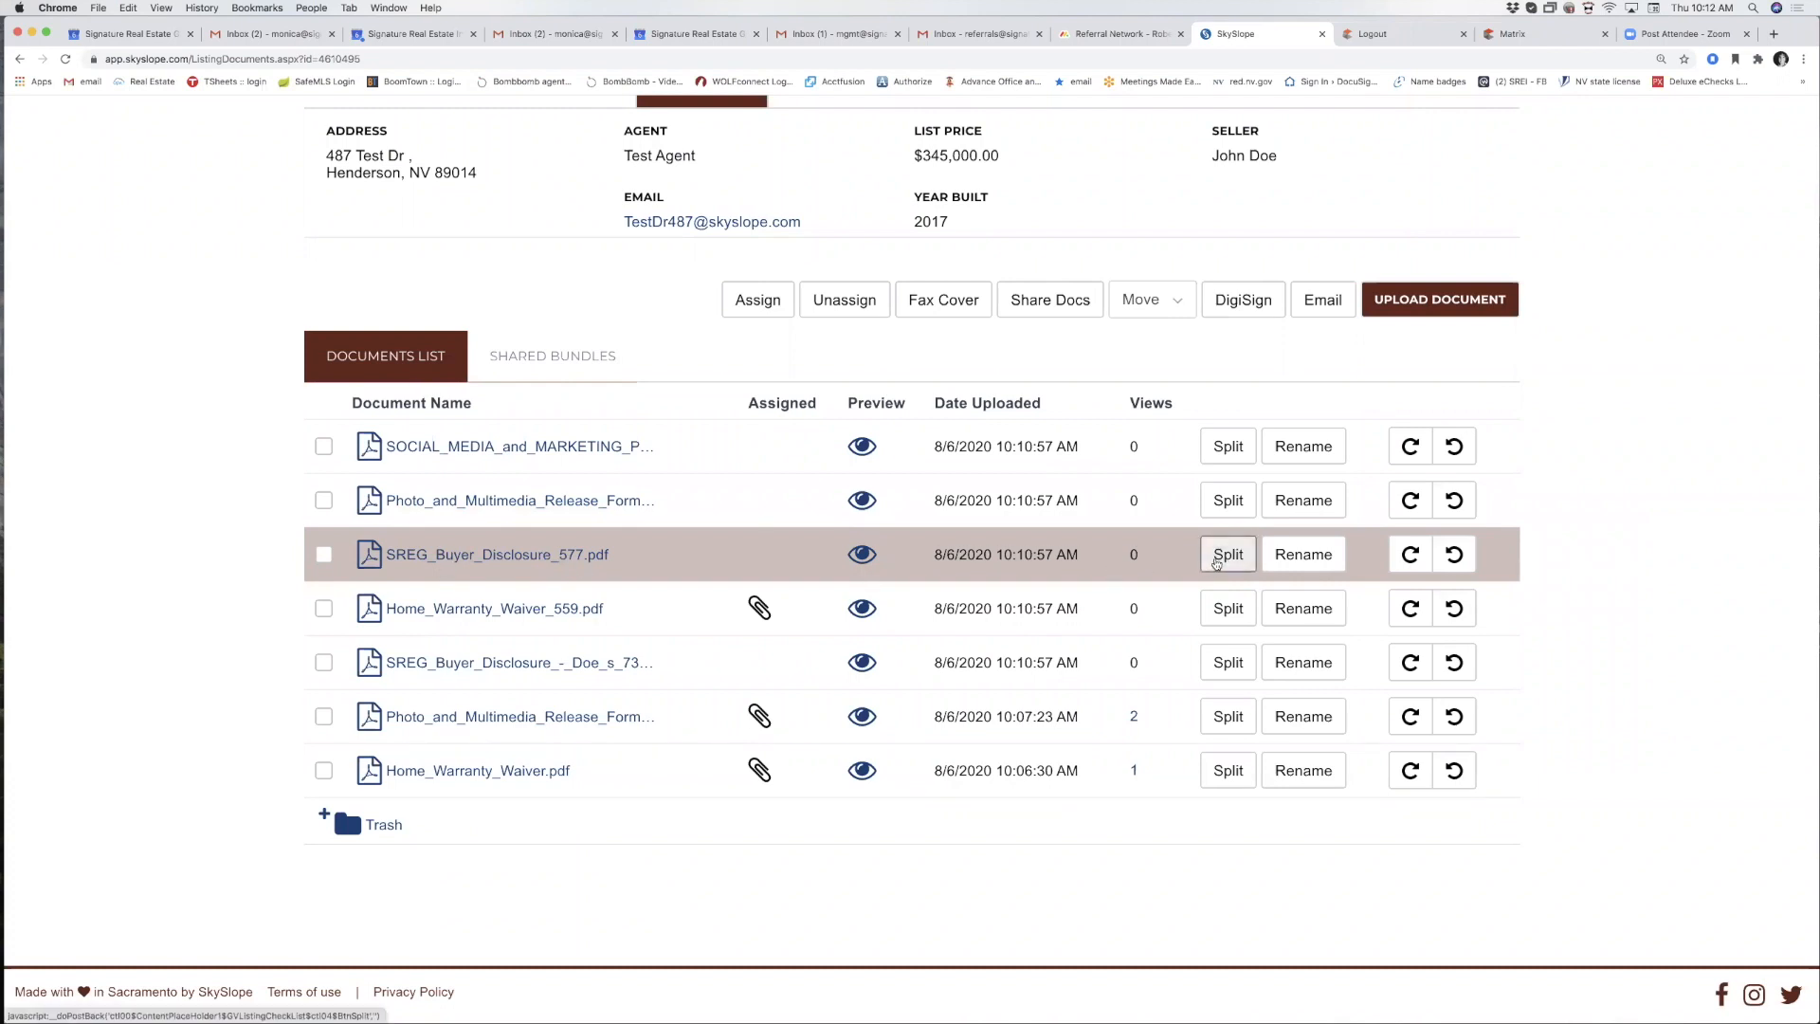
# Split SREG_Buyer_Disclosure_577.pdf into SRPD (pages 1–2) and Residential Disclosure Guide RDG (page 3), assigning both.
pyautogui.click(1216, 564)
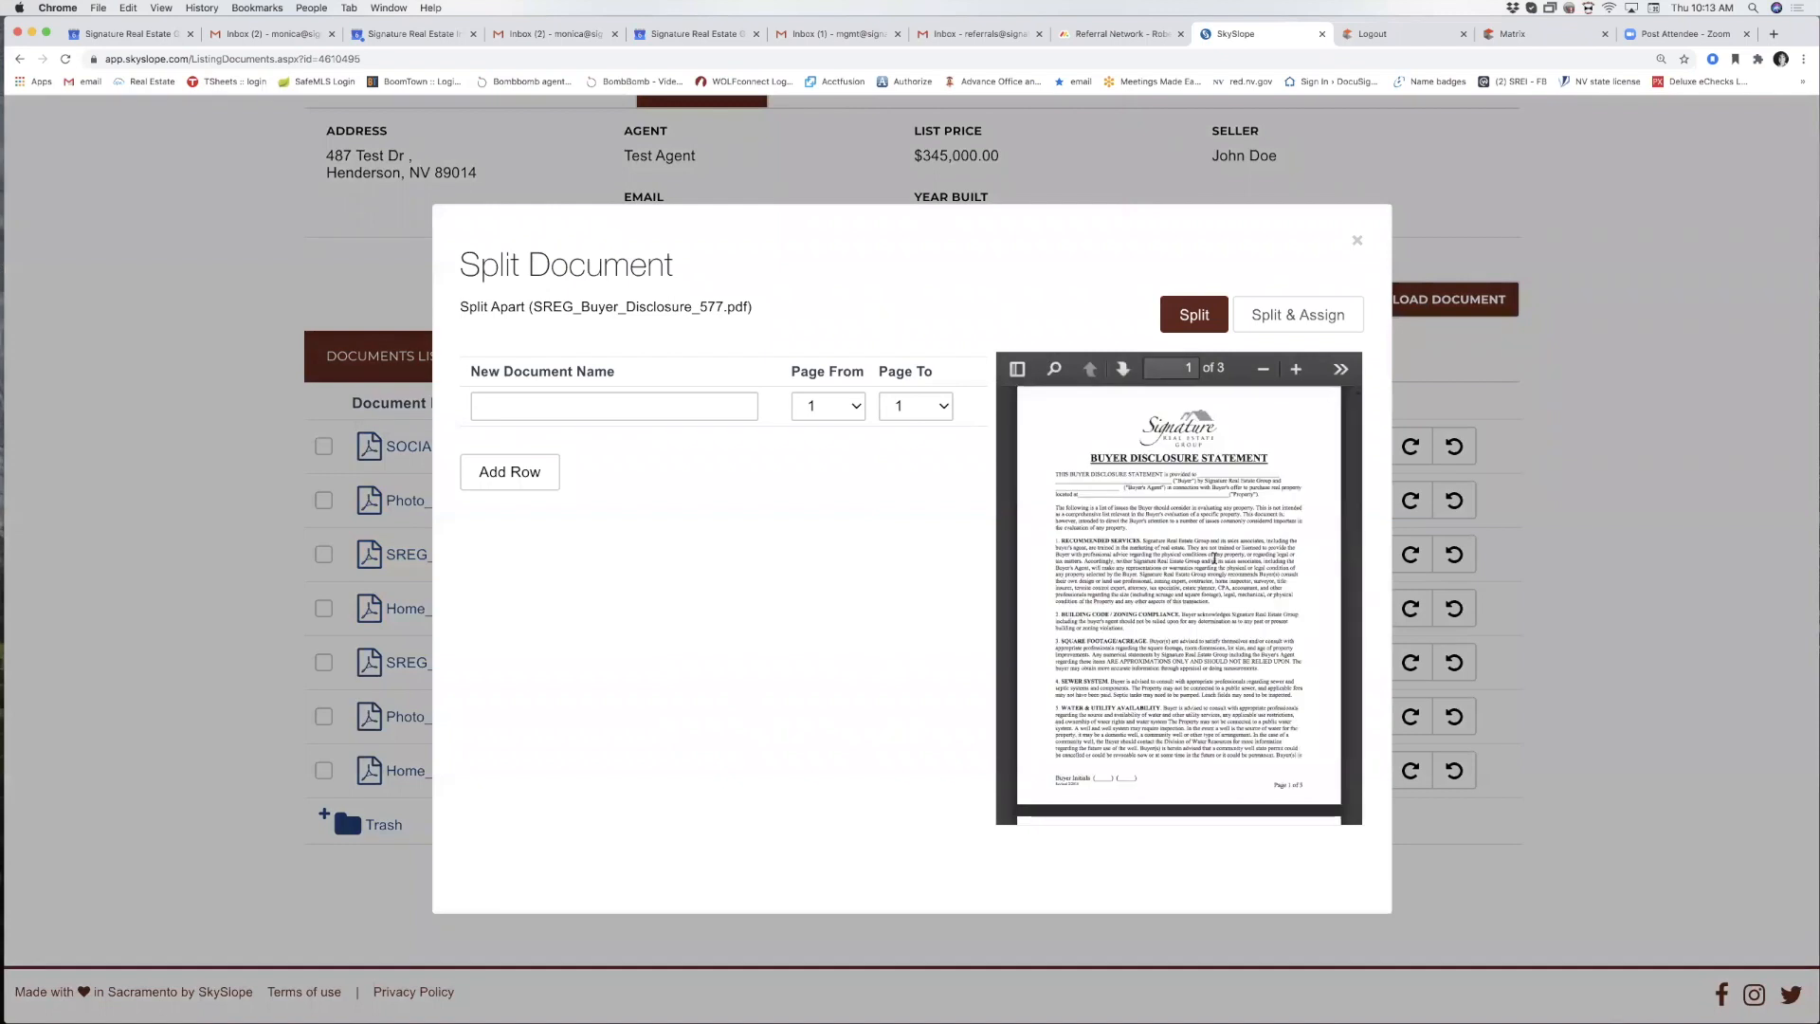
pyautogui.click(606, 403)
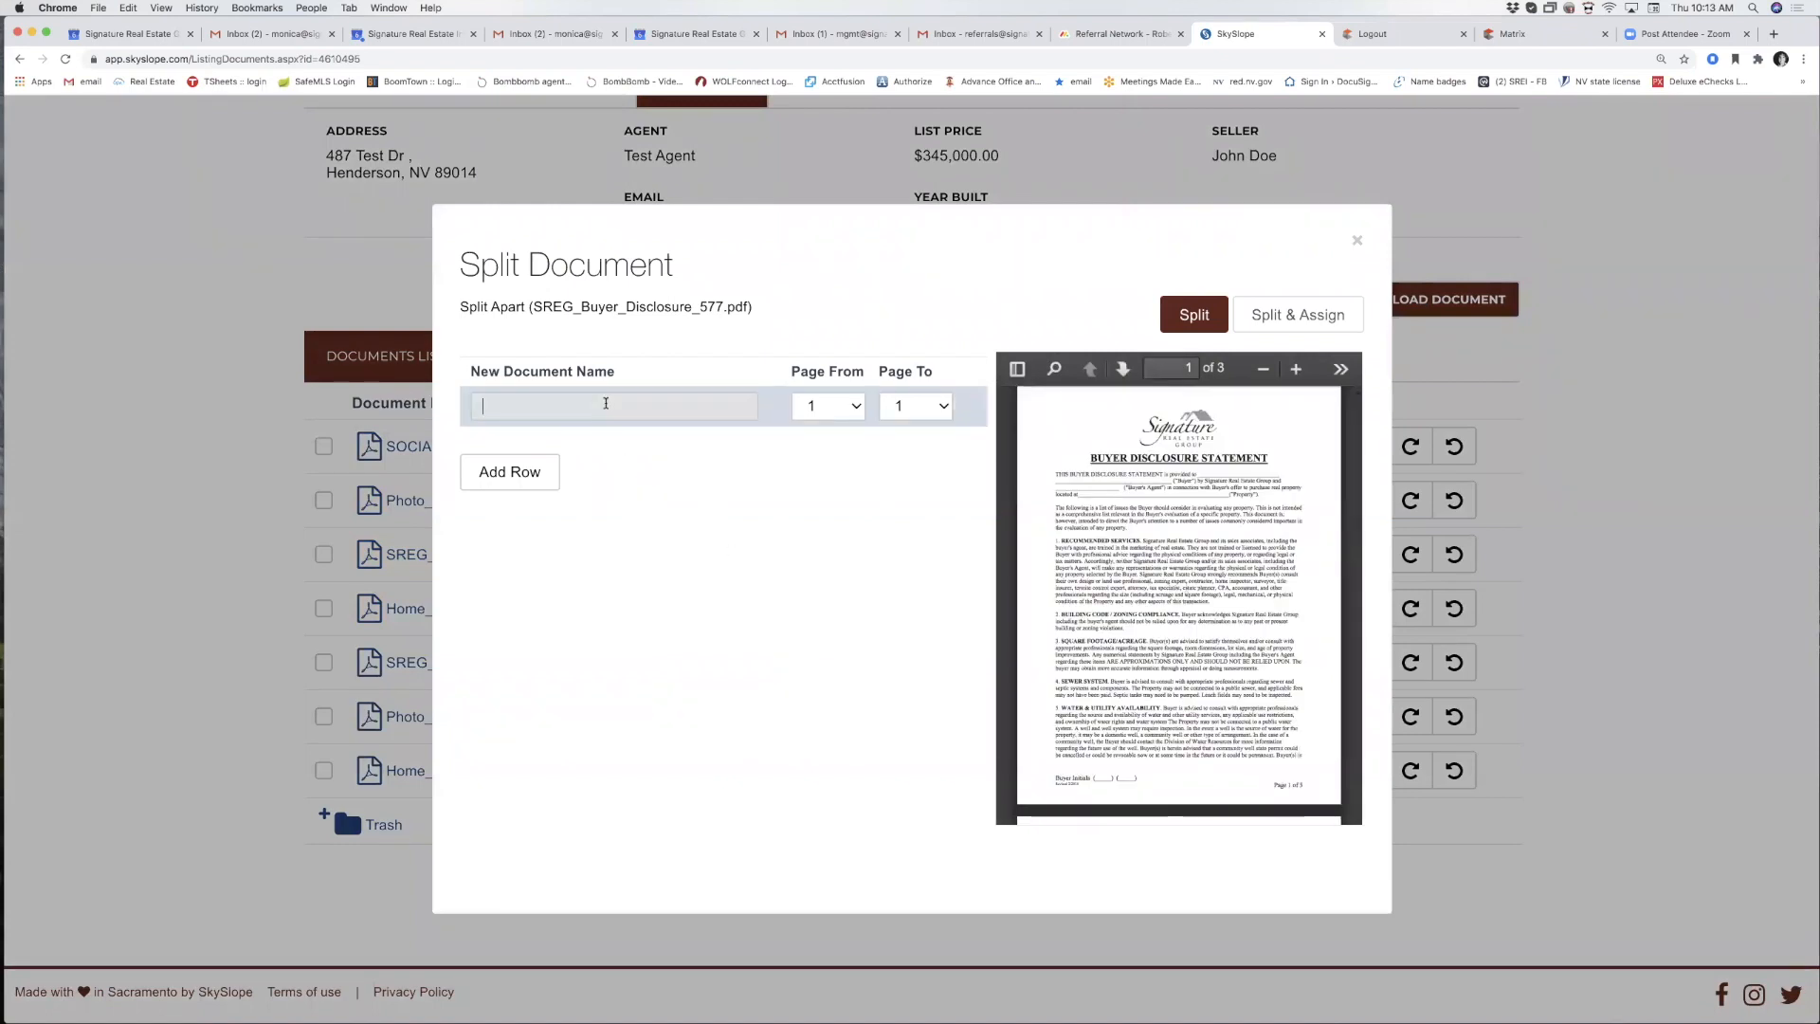
pyautogui.write('sr')
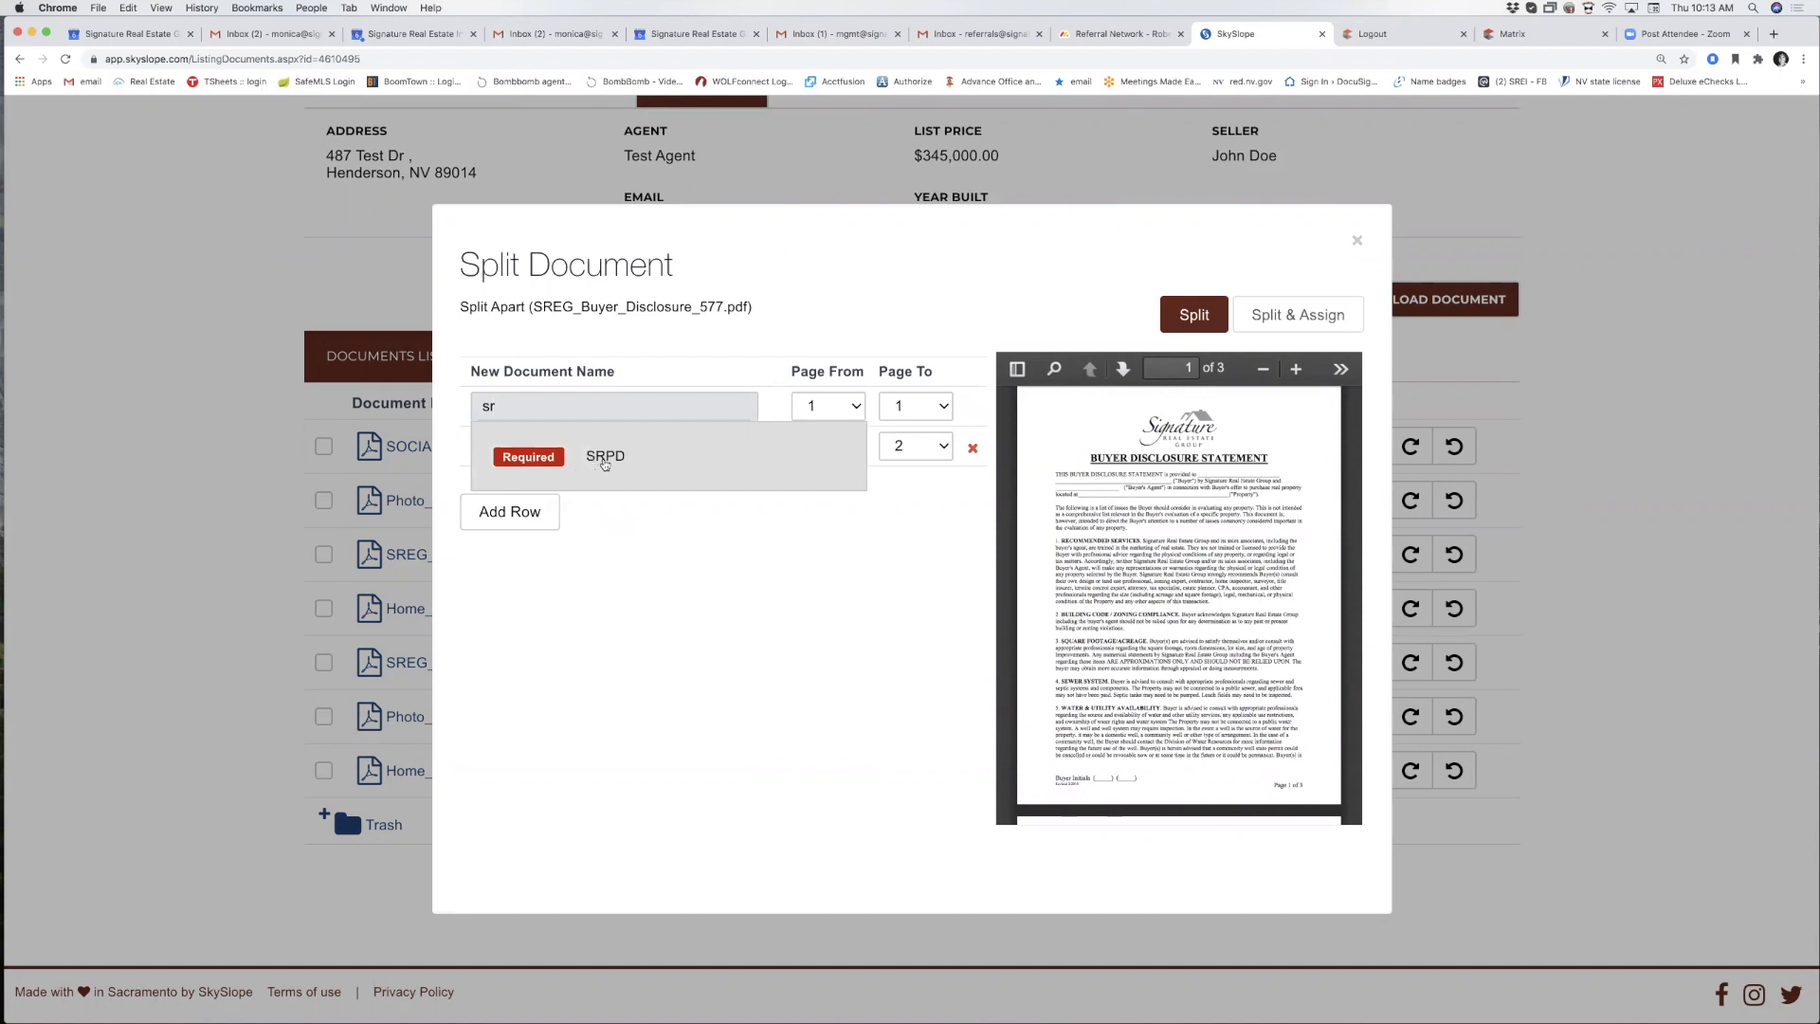
pyautogui.click(604, 457)
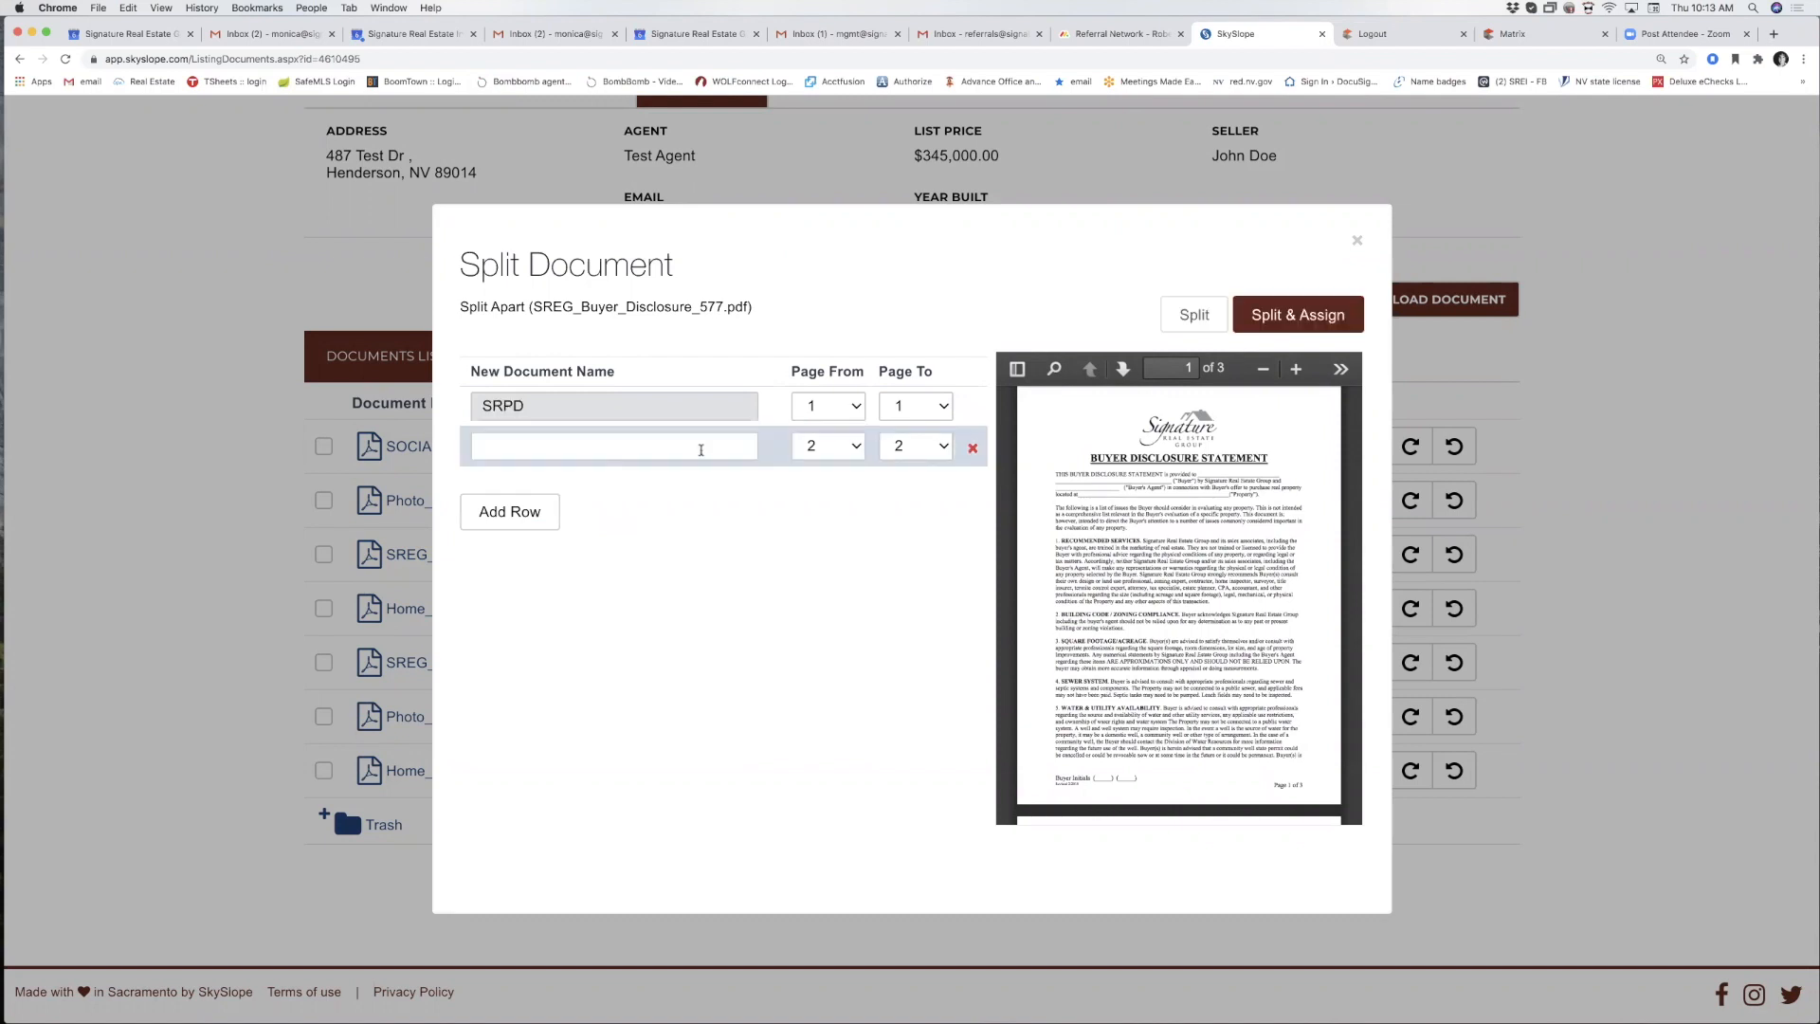
pyautogui.click(912, 405)
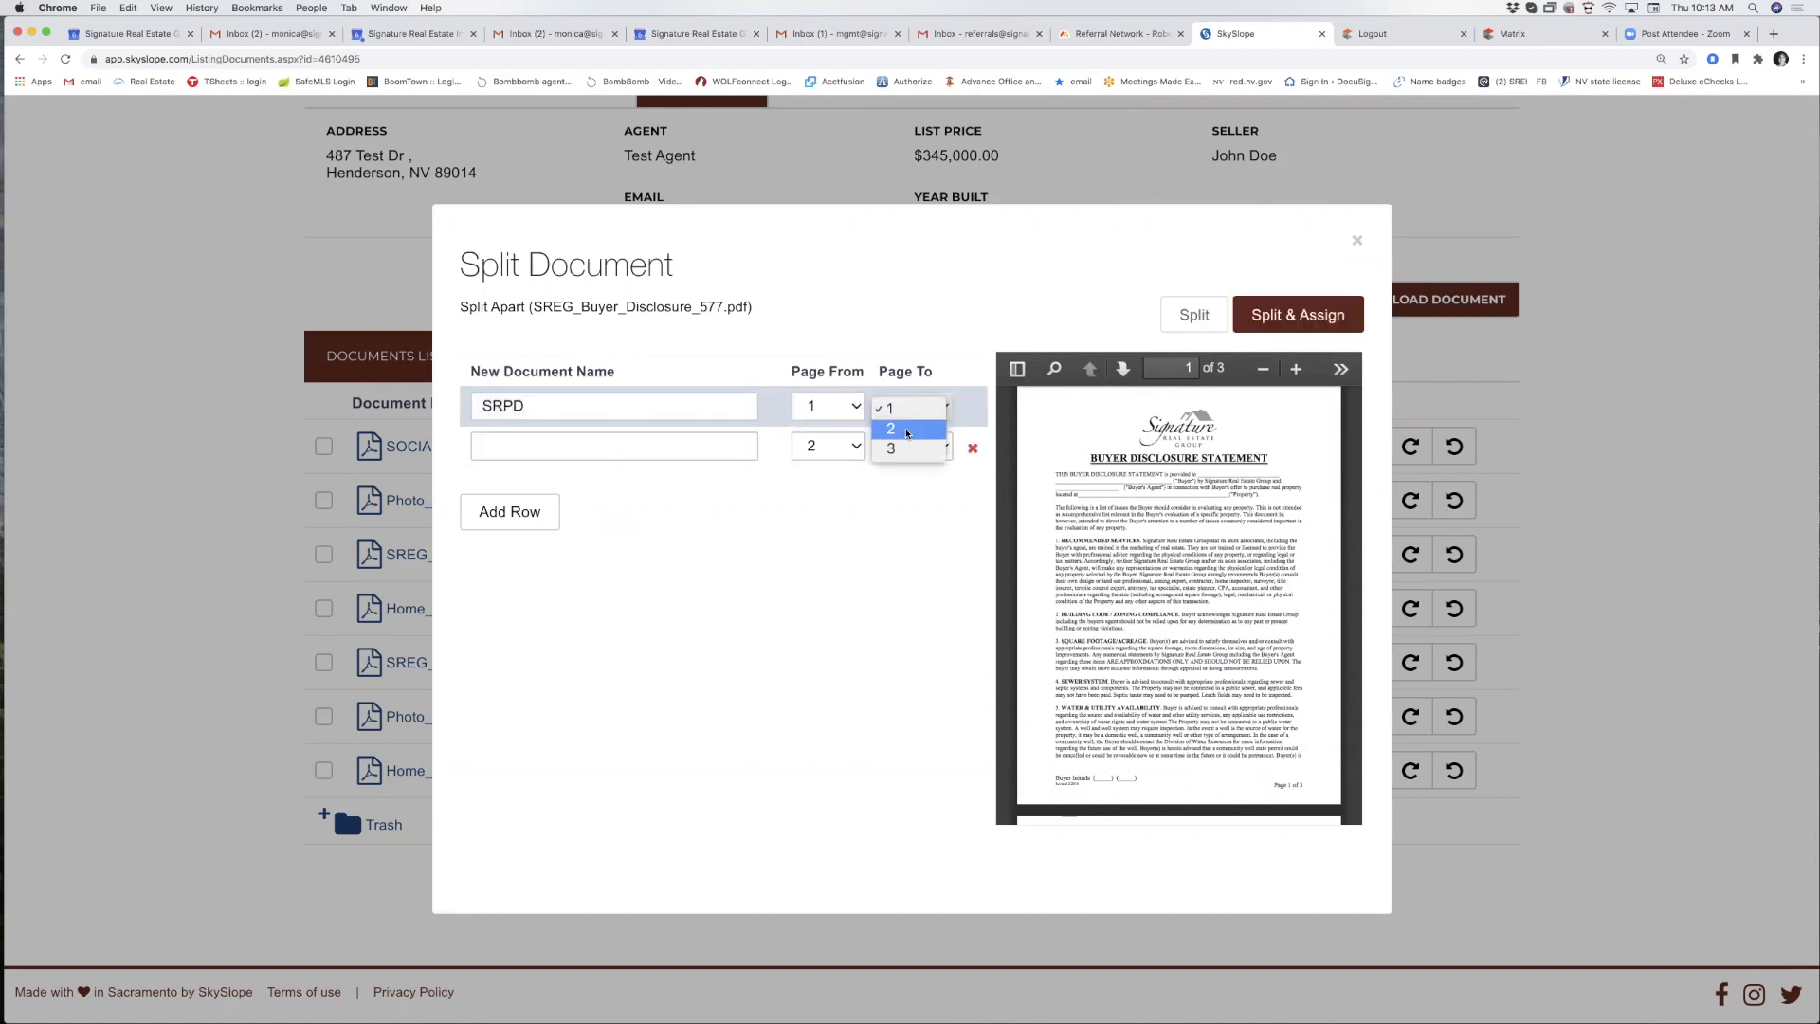
pyautogui.click(907, 433)
pyautogui.click(526, 446)
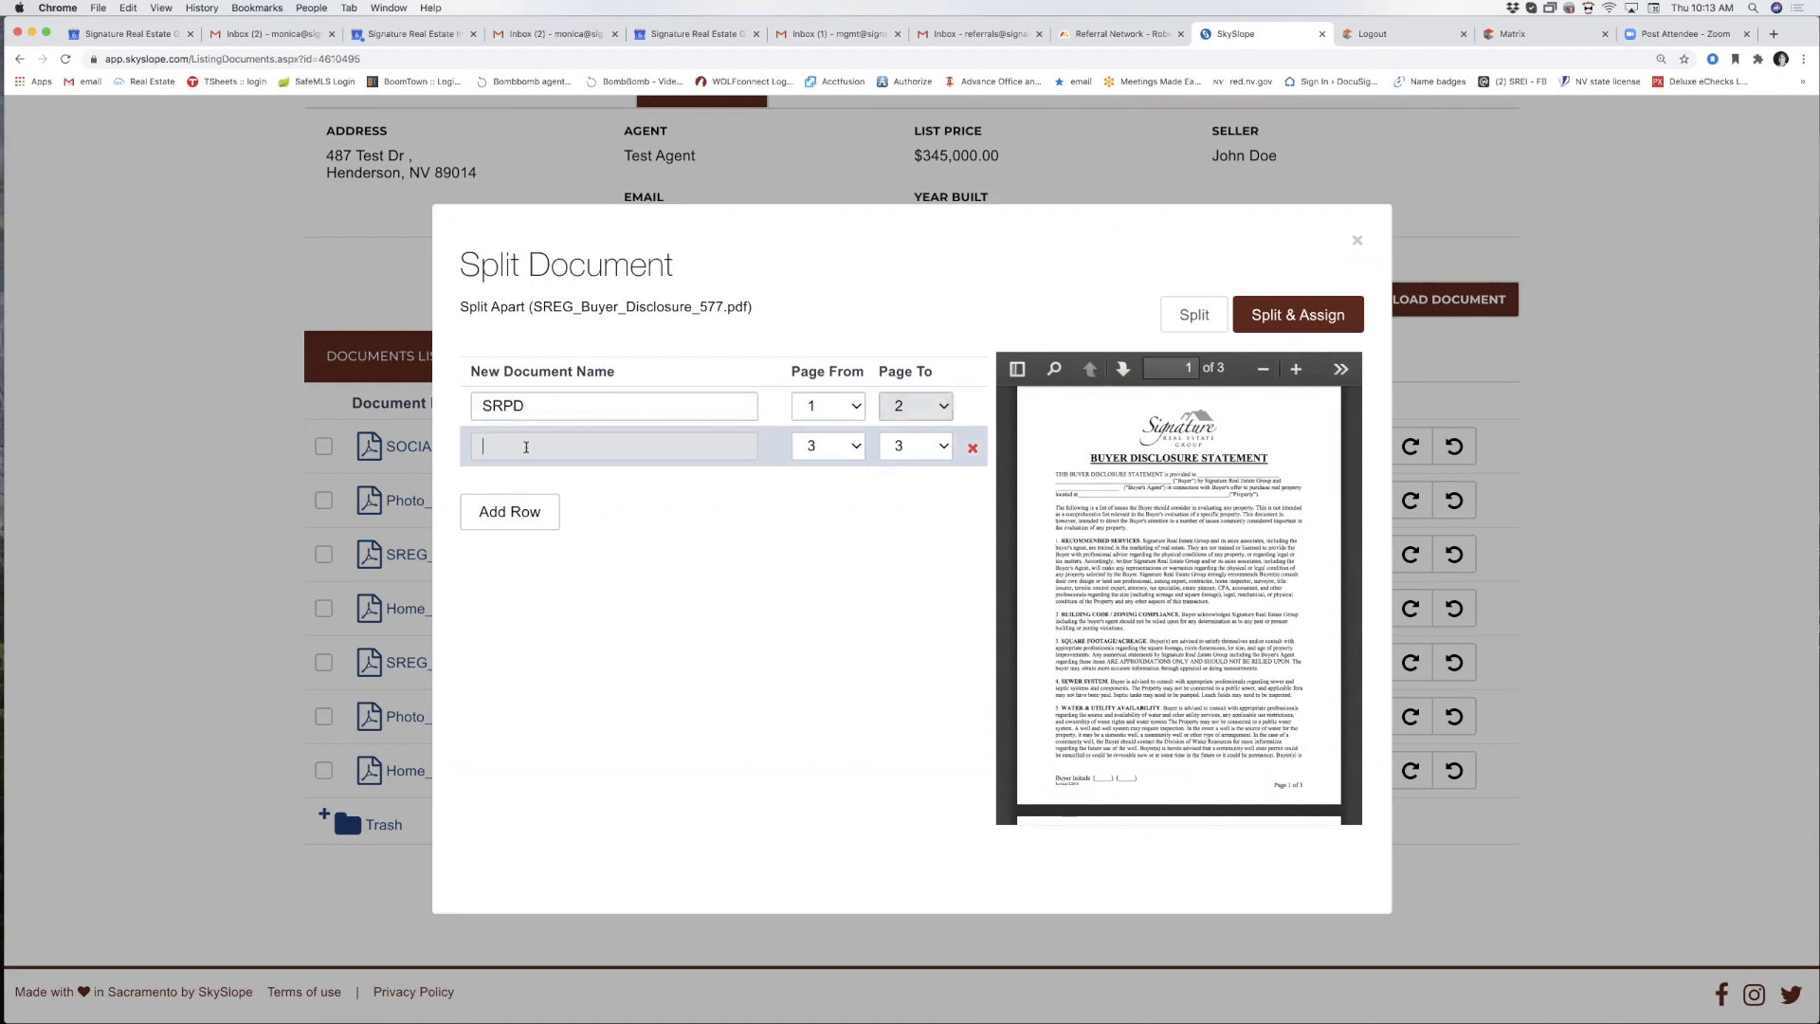
pyautogui.write('res')
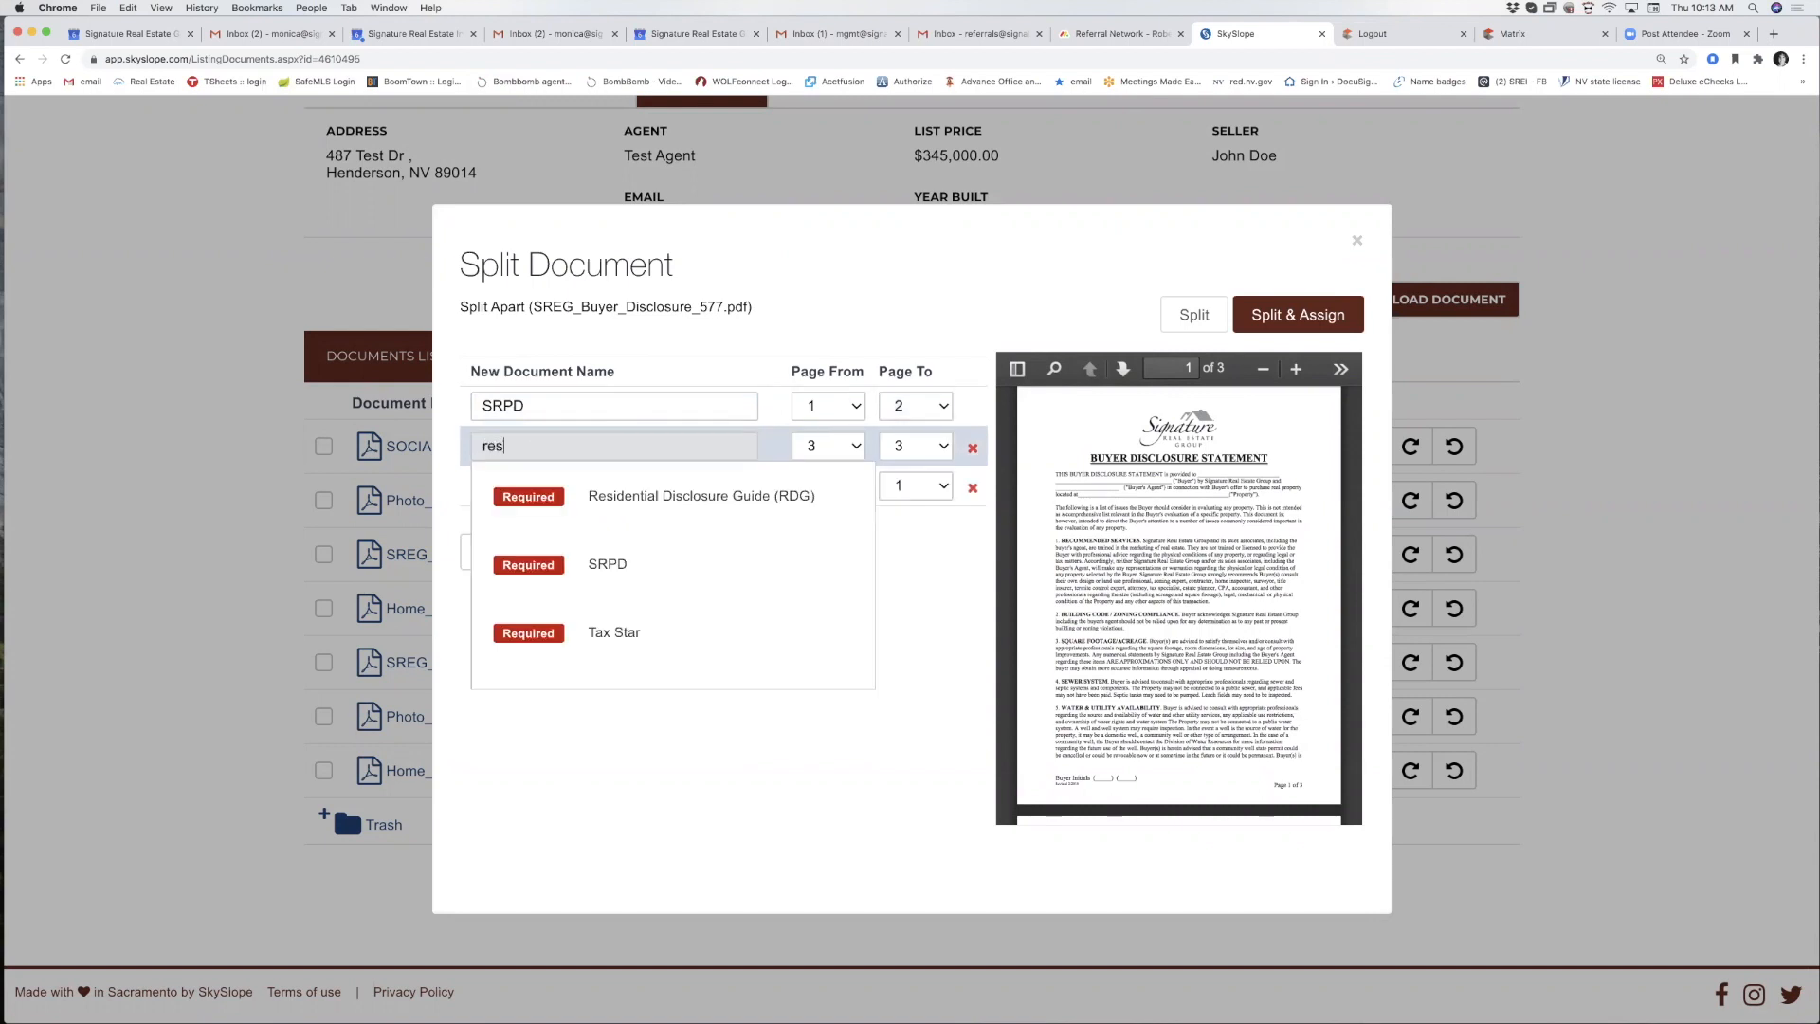
pyautogui.click(676, 499)
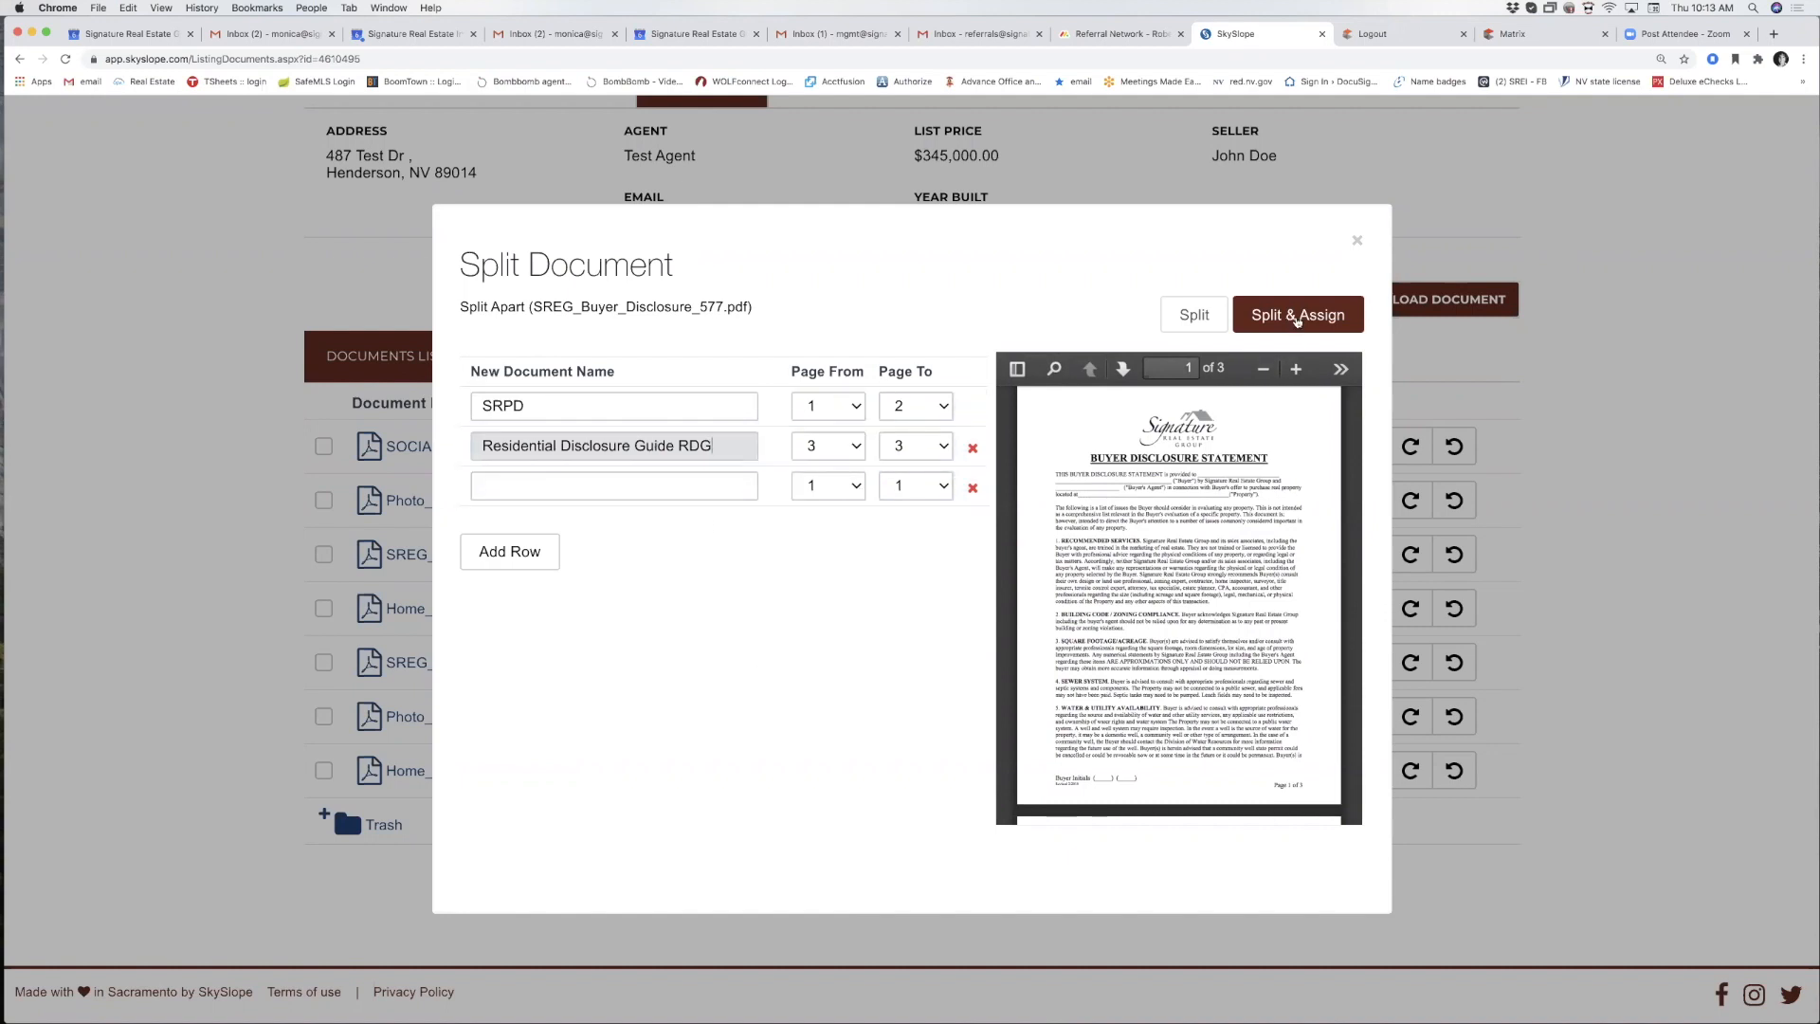
pyautogui.click(1297, 321)
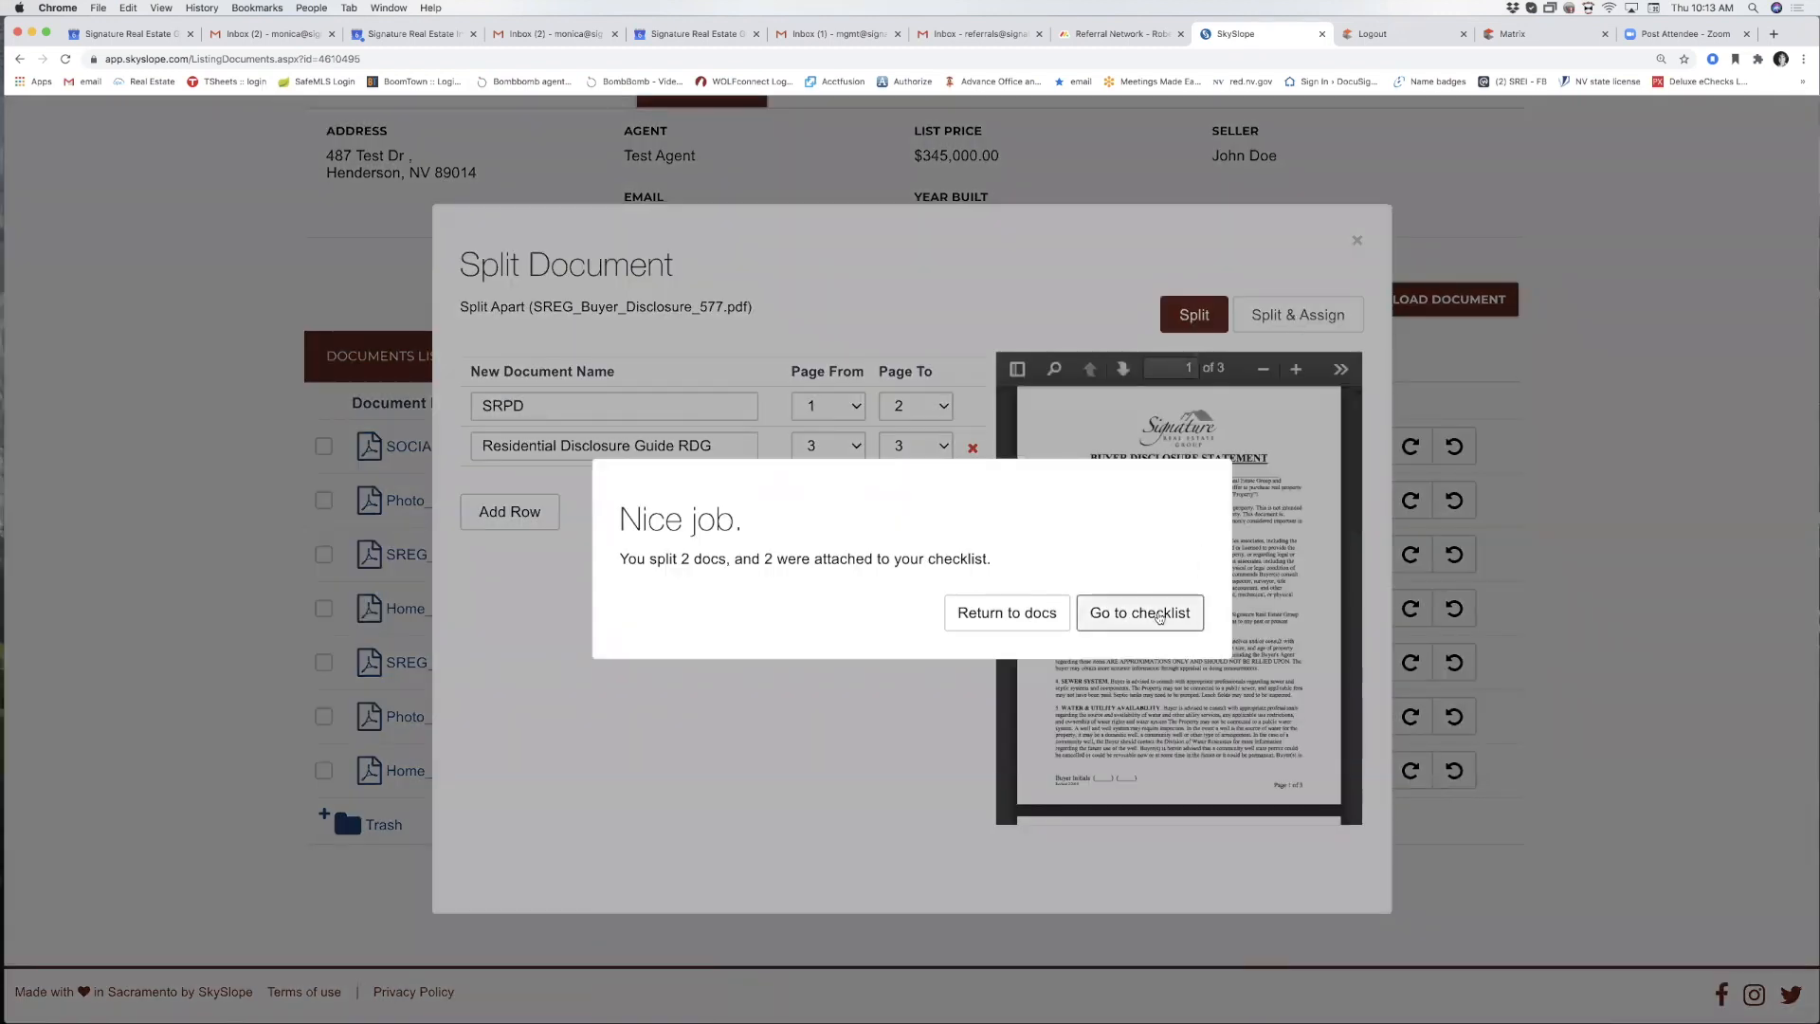
pyautogui.click(1148, 617)
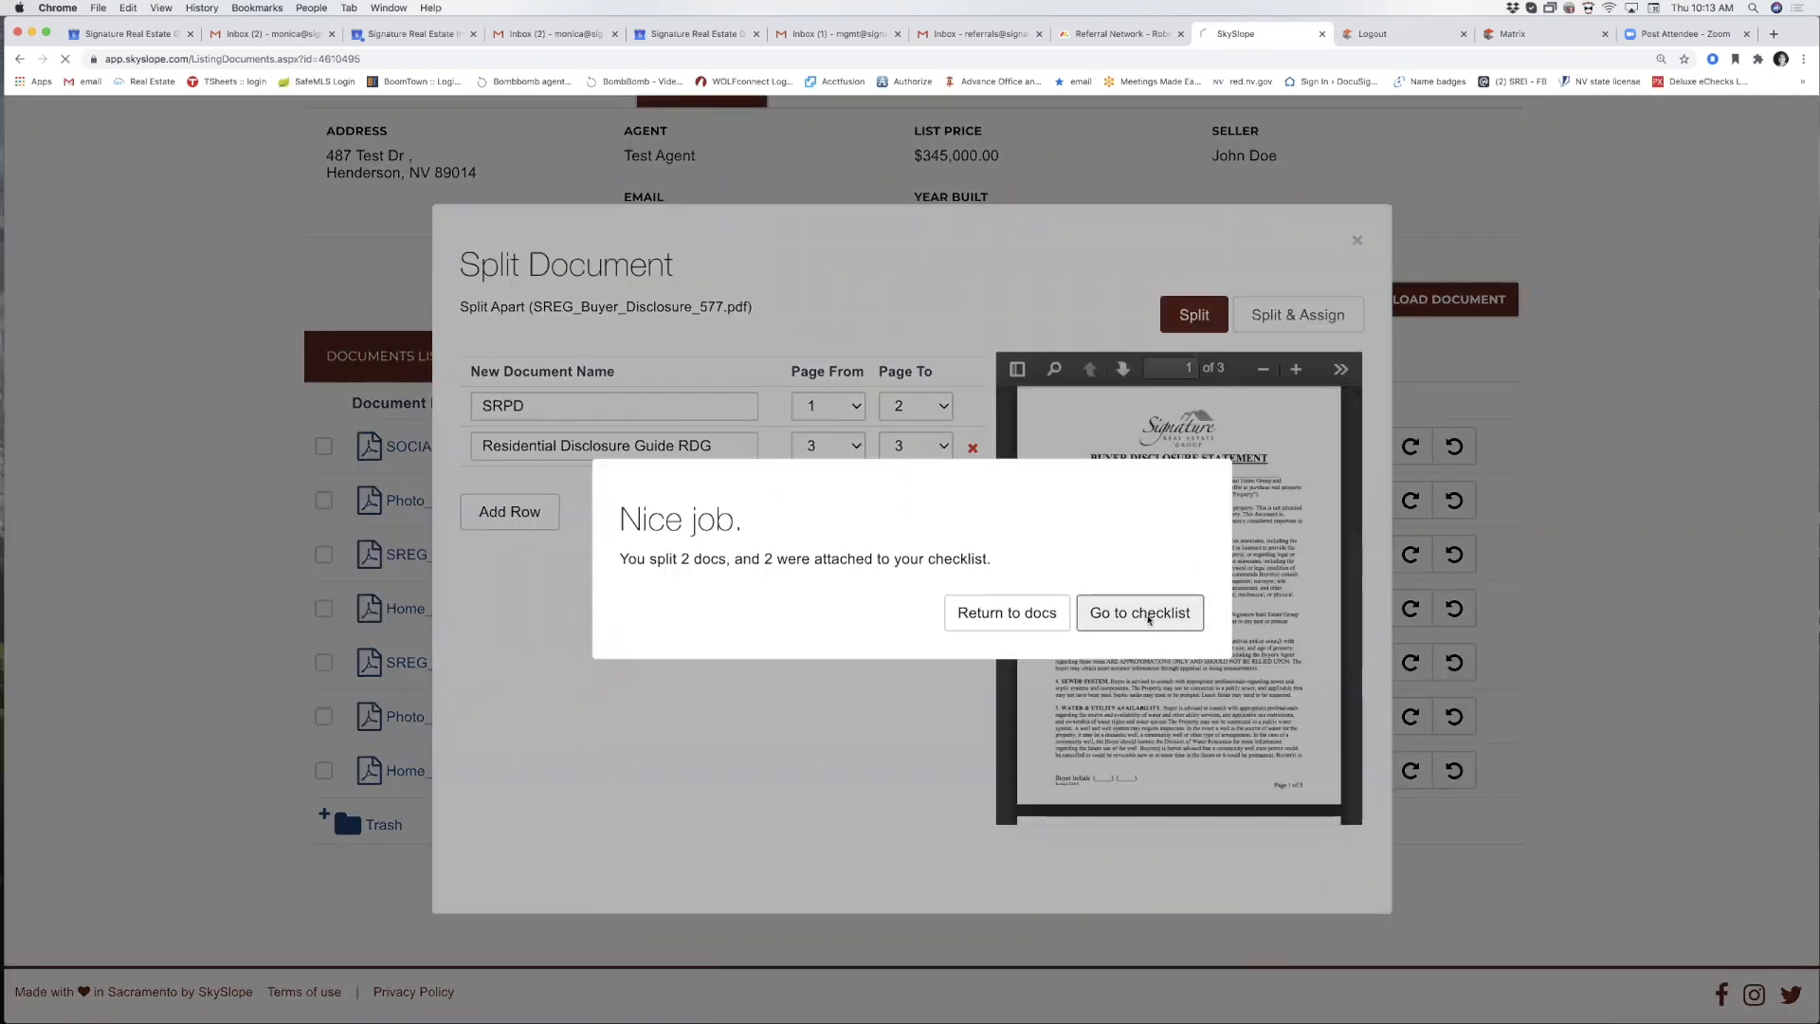
# Assign SOCIAL_MEDIA_and_MARKETING_POLICY_574.pdf from the Documents list to the Tax Star checklist item.
pyautogui.scroll(-5, 700, 414)
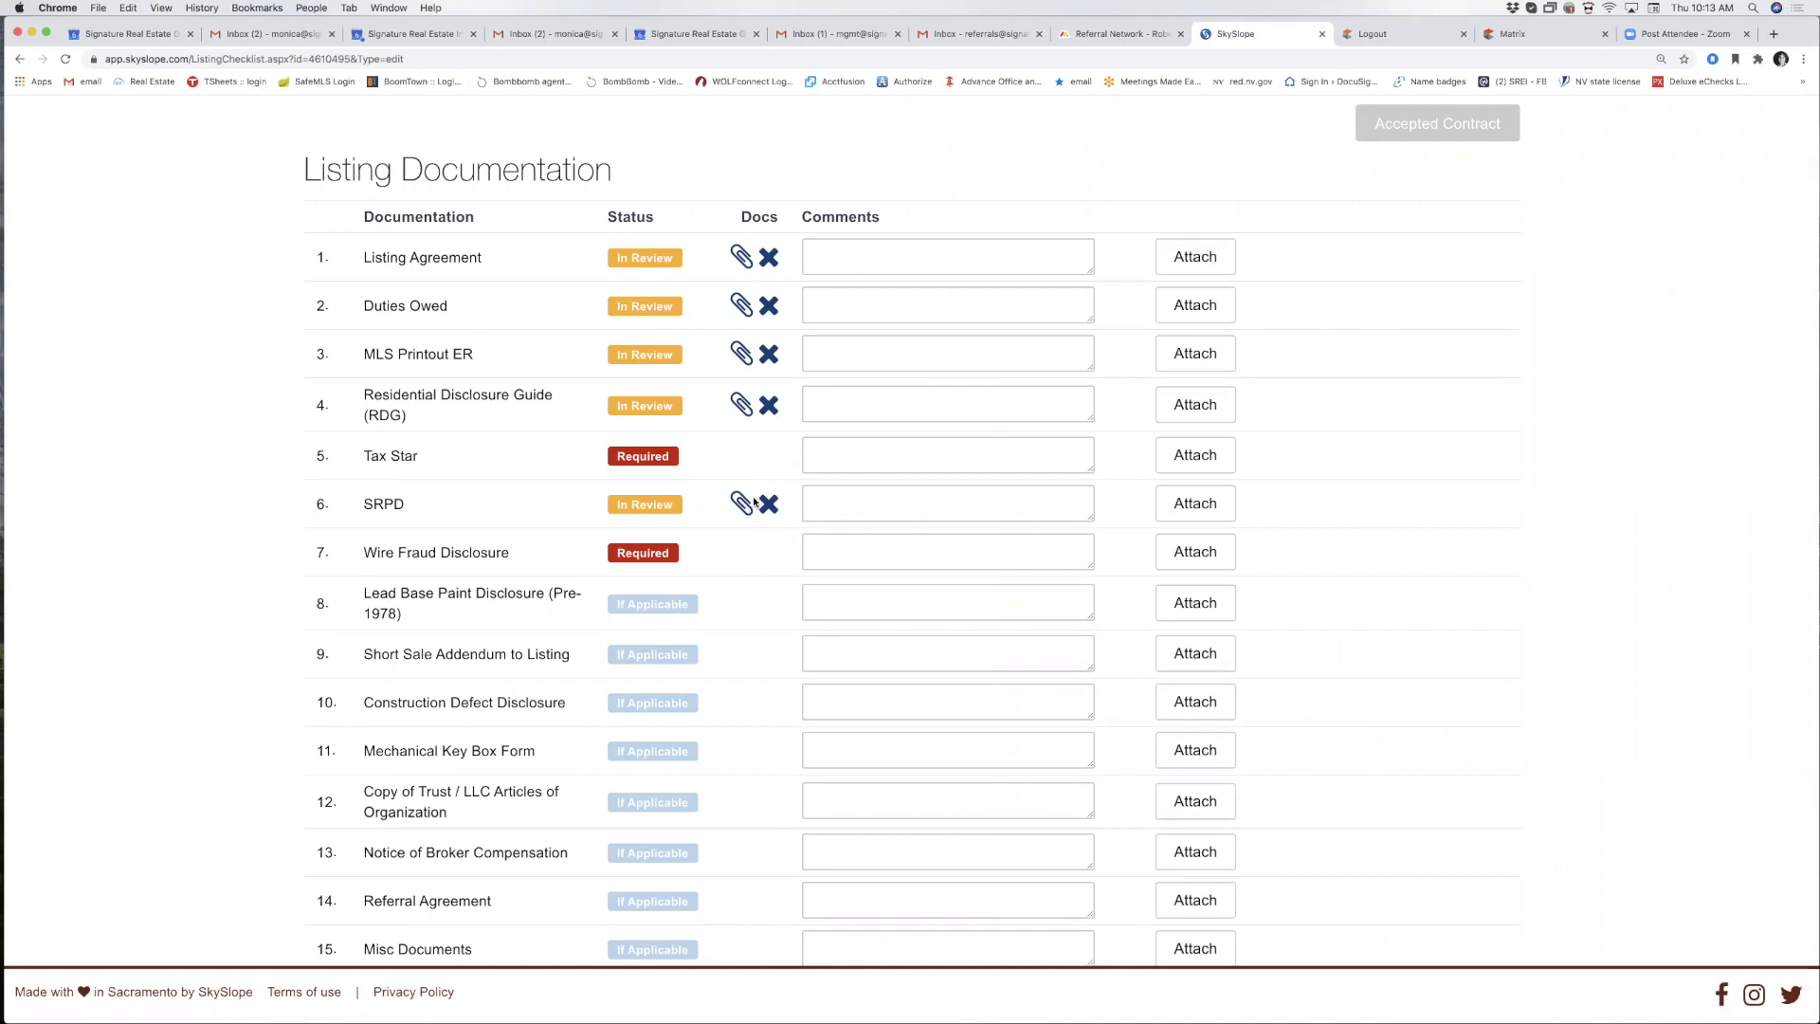
pyautogui.scroll(2, 753, 502)
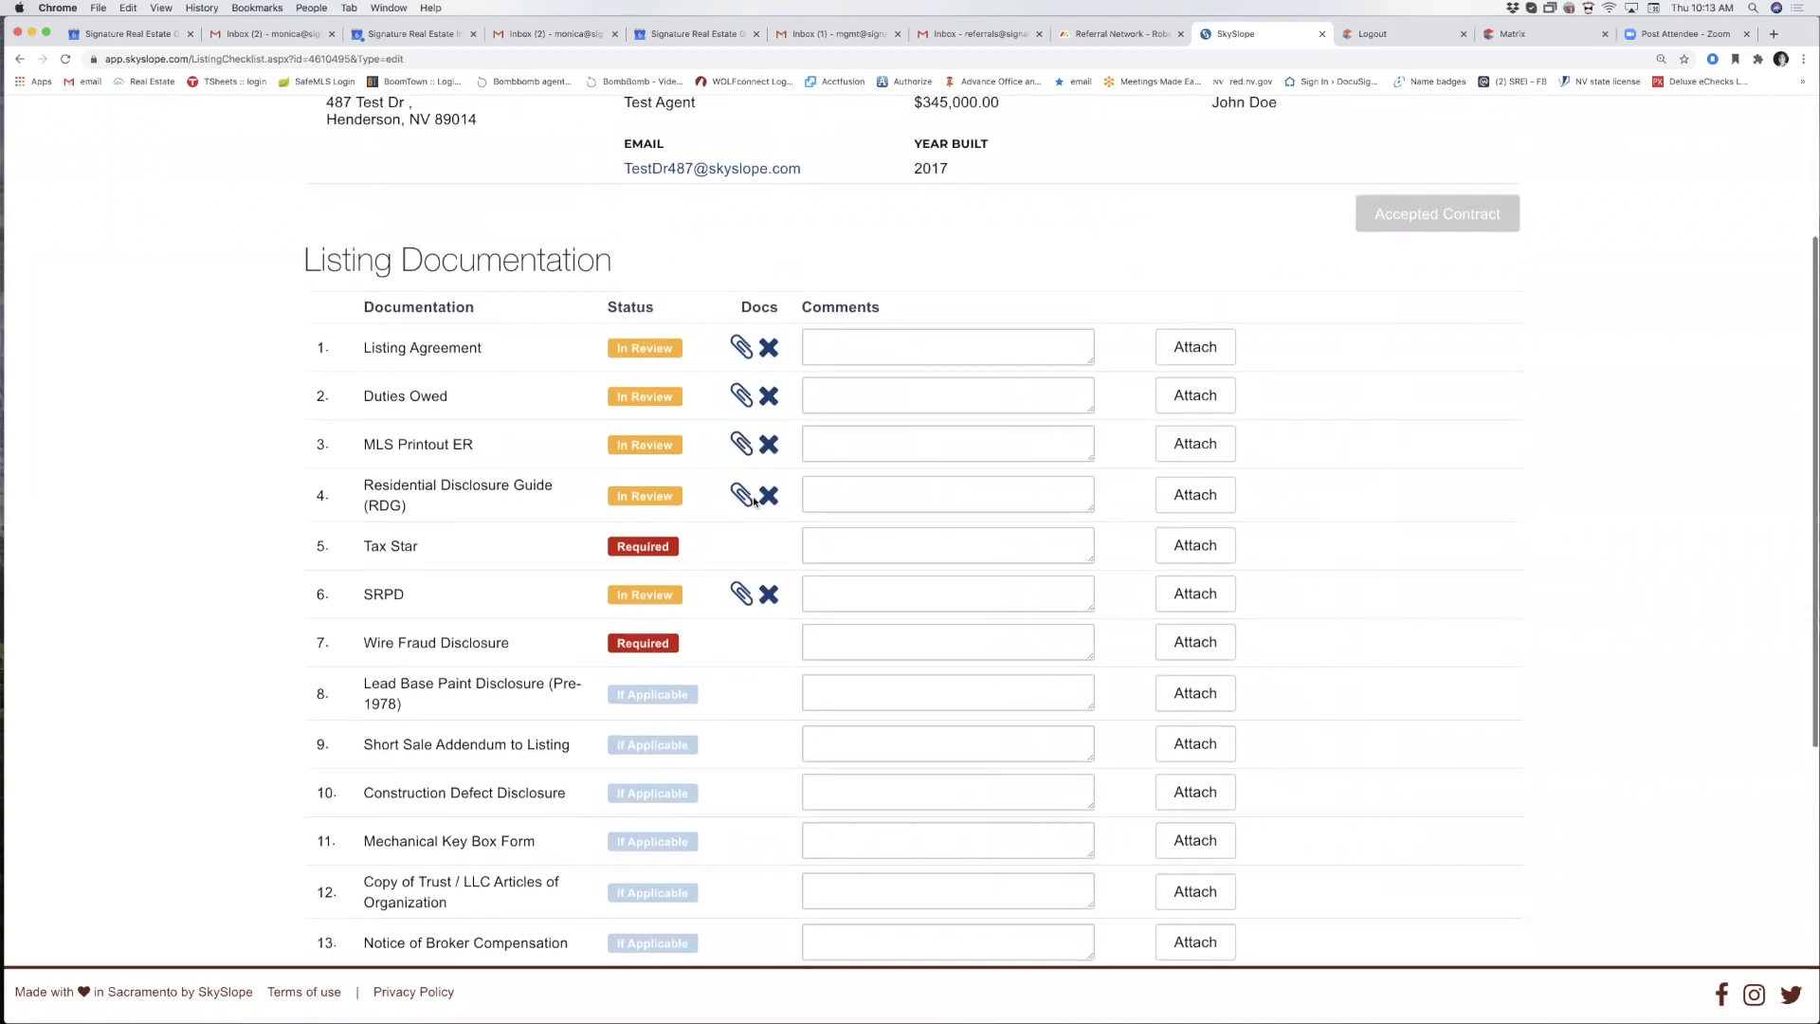
pyautogui.scroll(5, 755, 502)
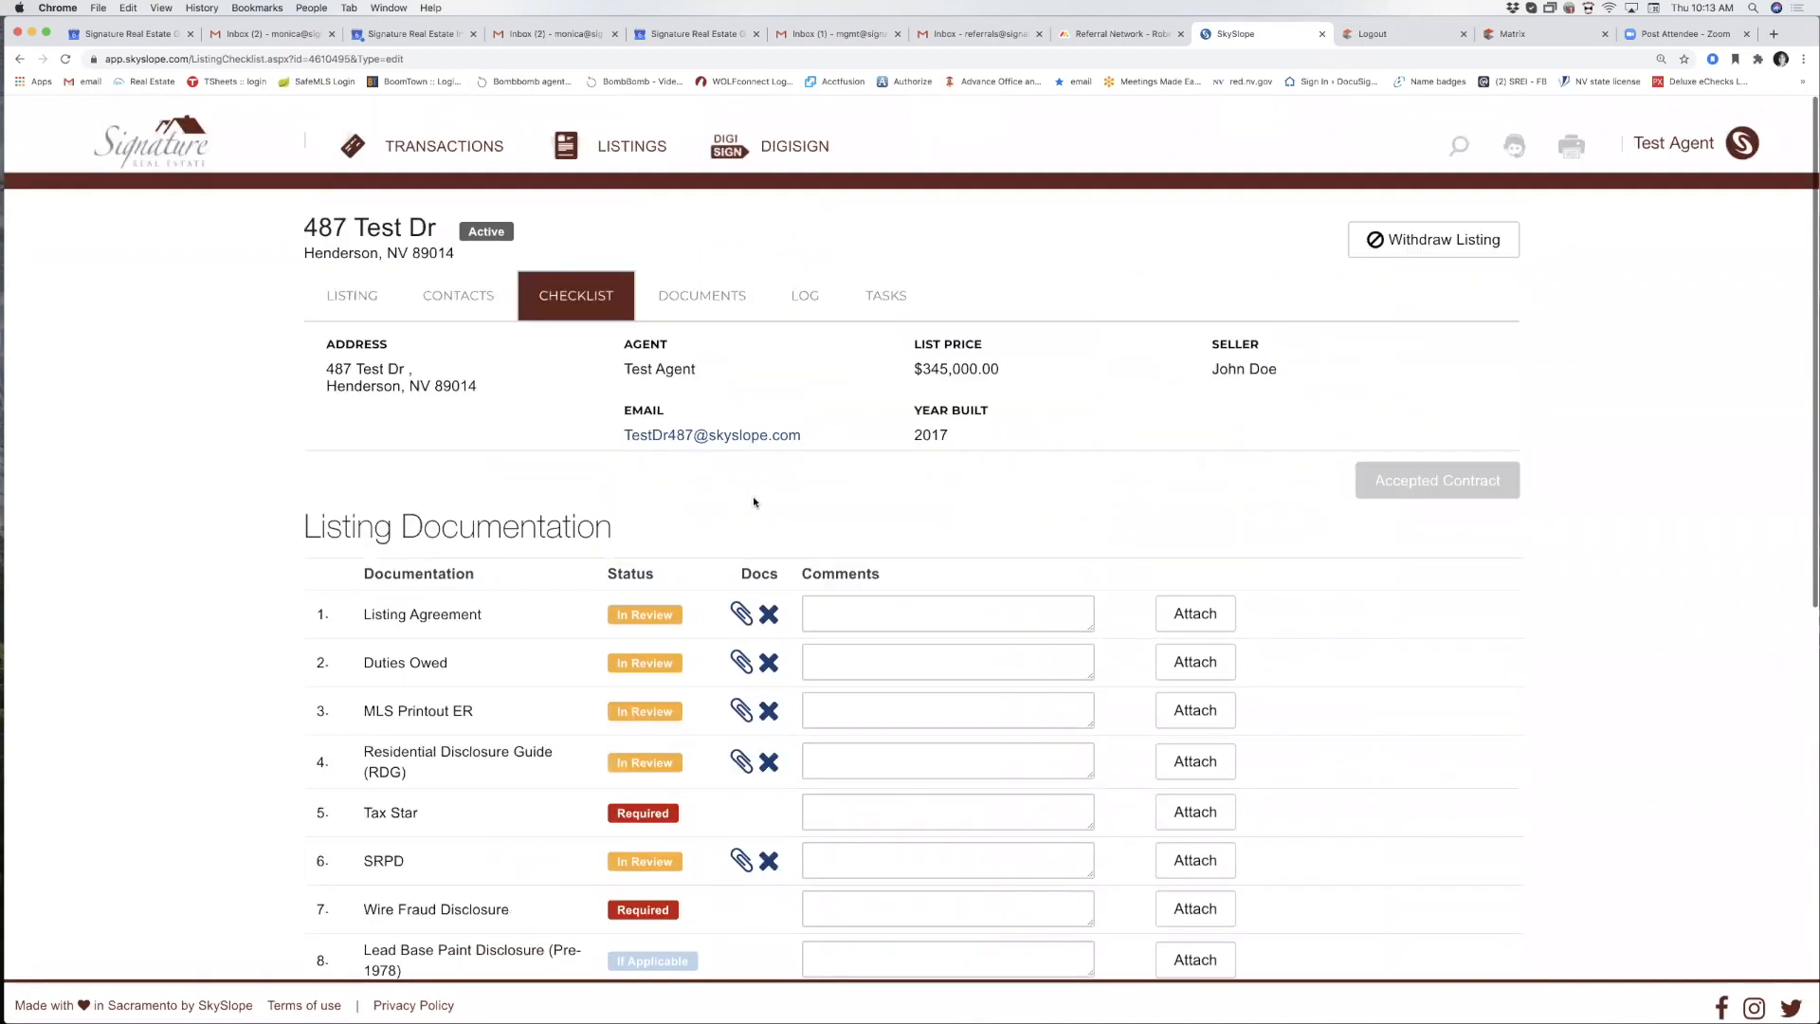
pyautogui.click(706, 284)
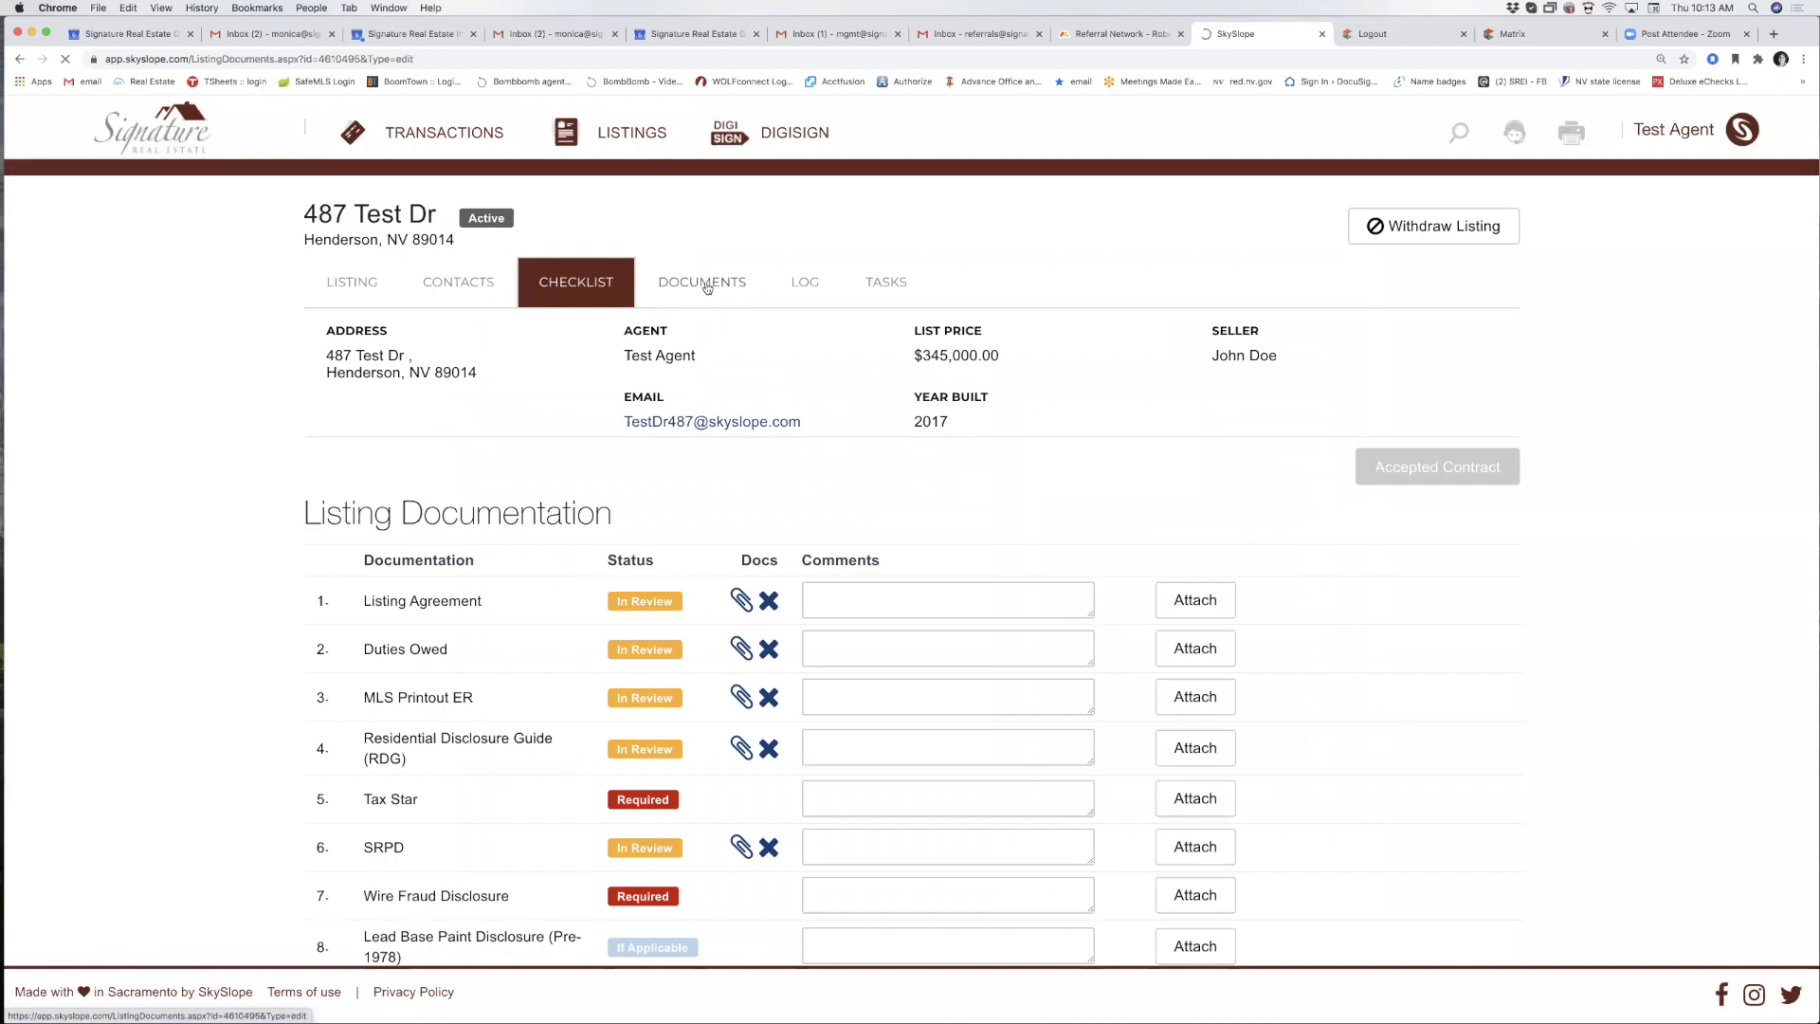
pyautogui.scroll(-5, 617, 456)
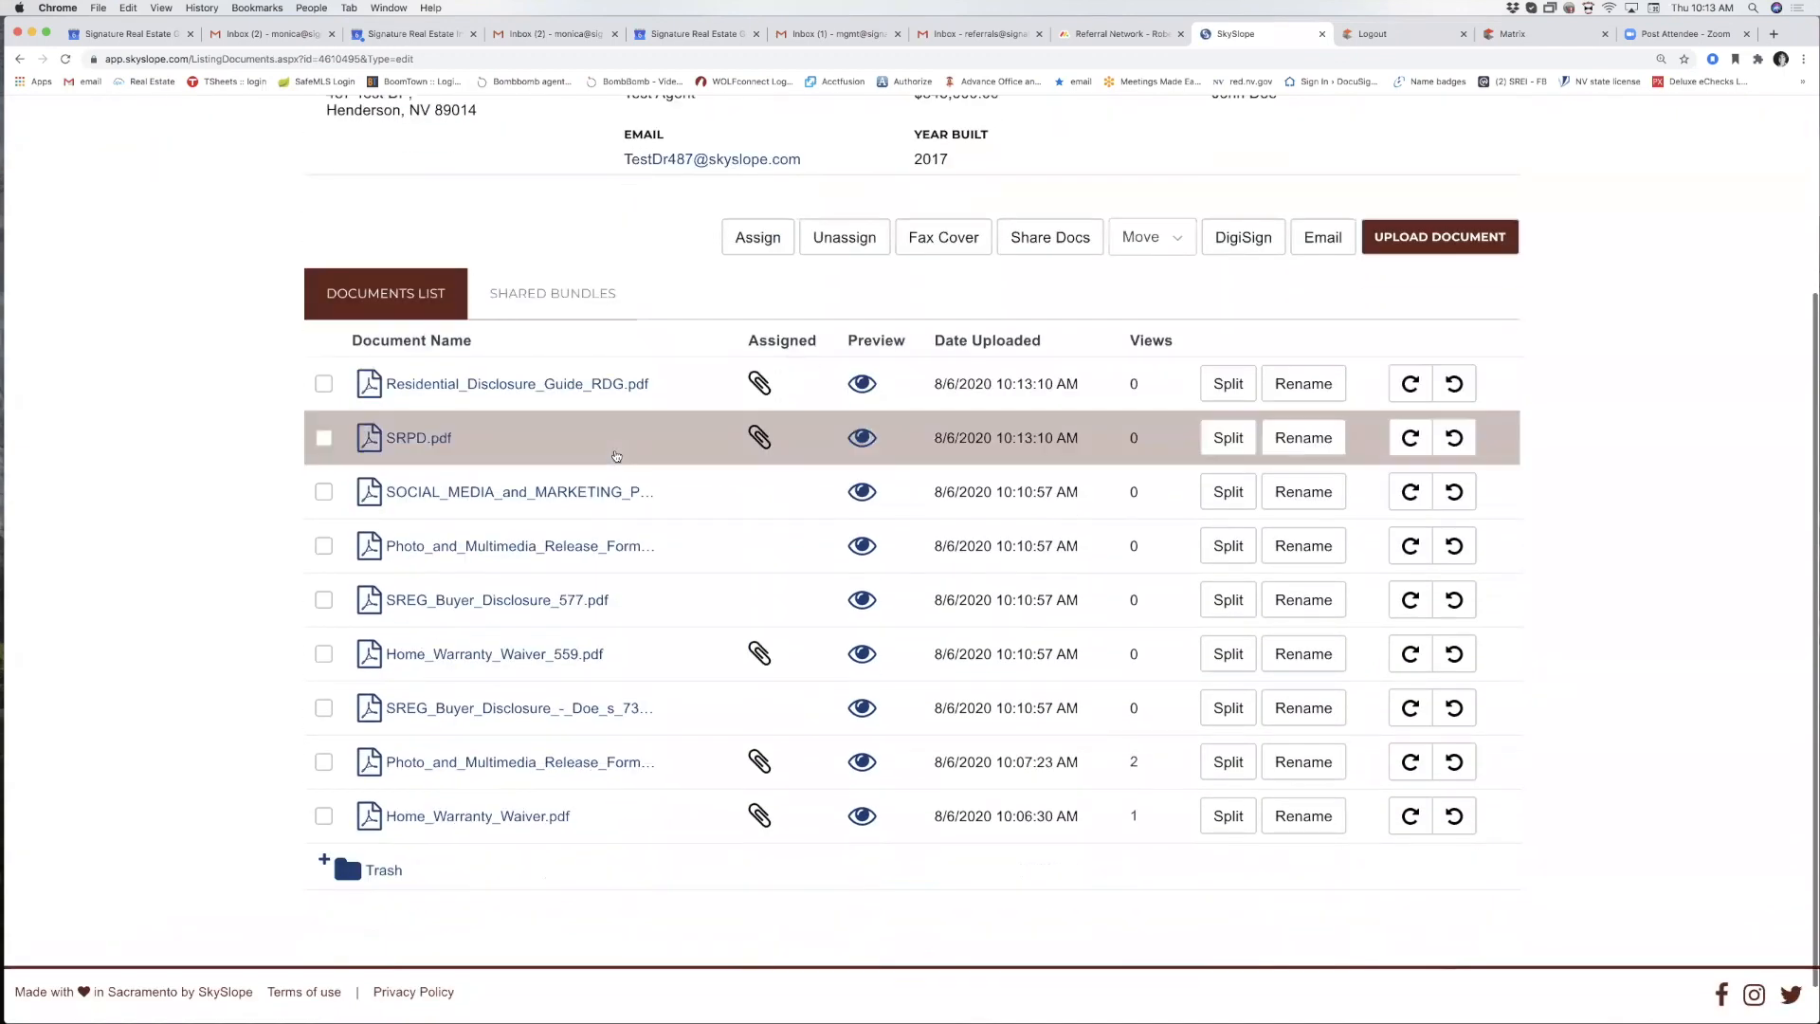
pyautogui.scroll(-1, 610, 516)
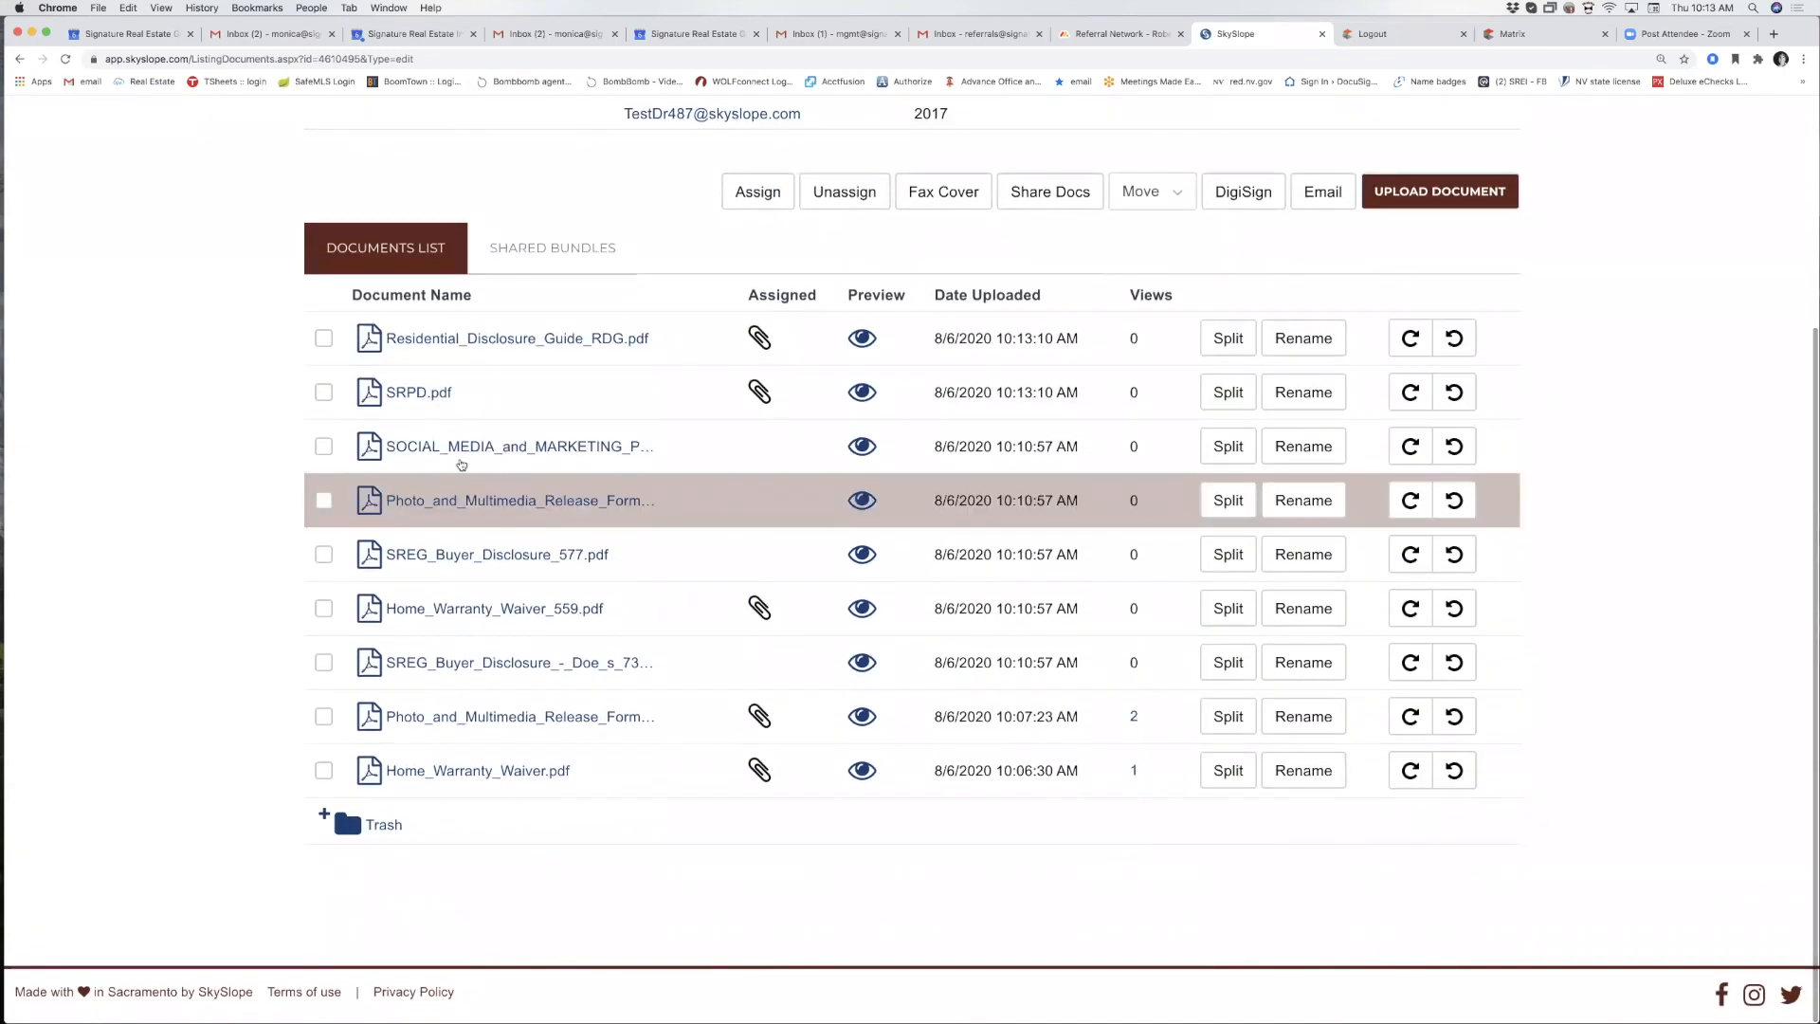
pyautogui.click(324, 447)
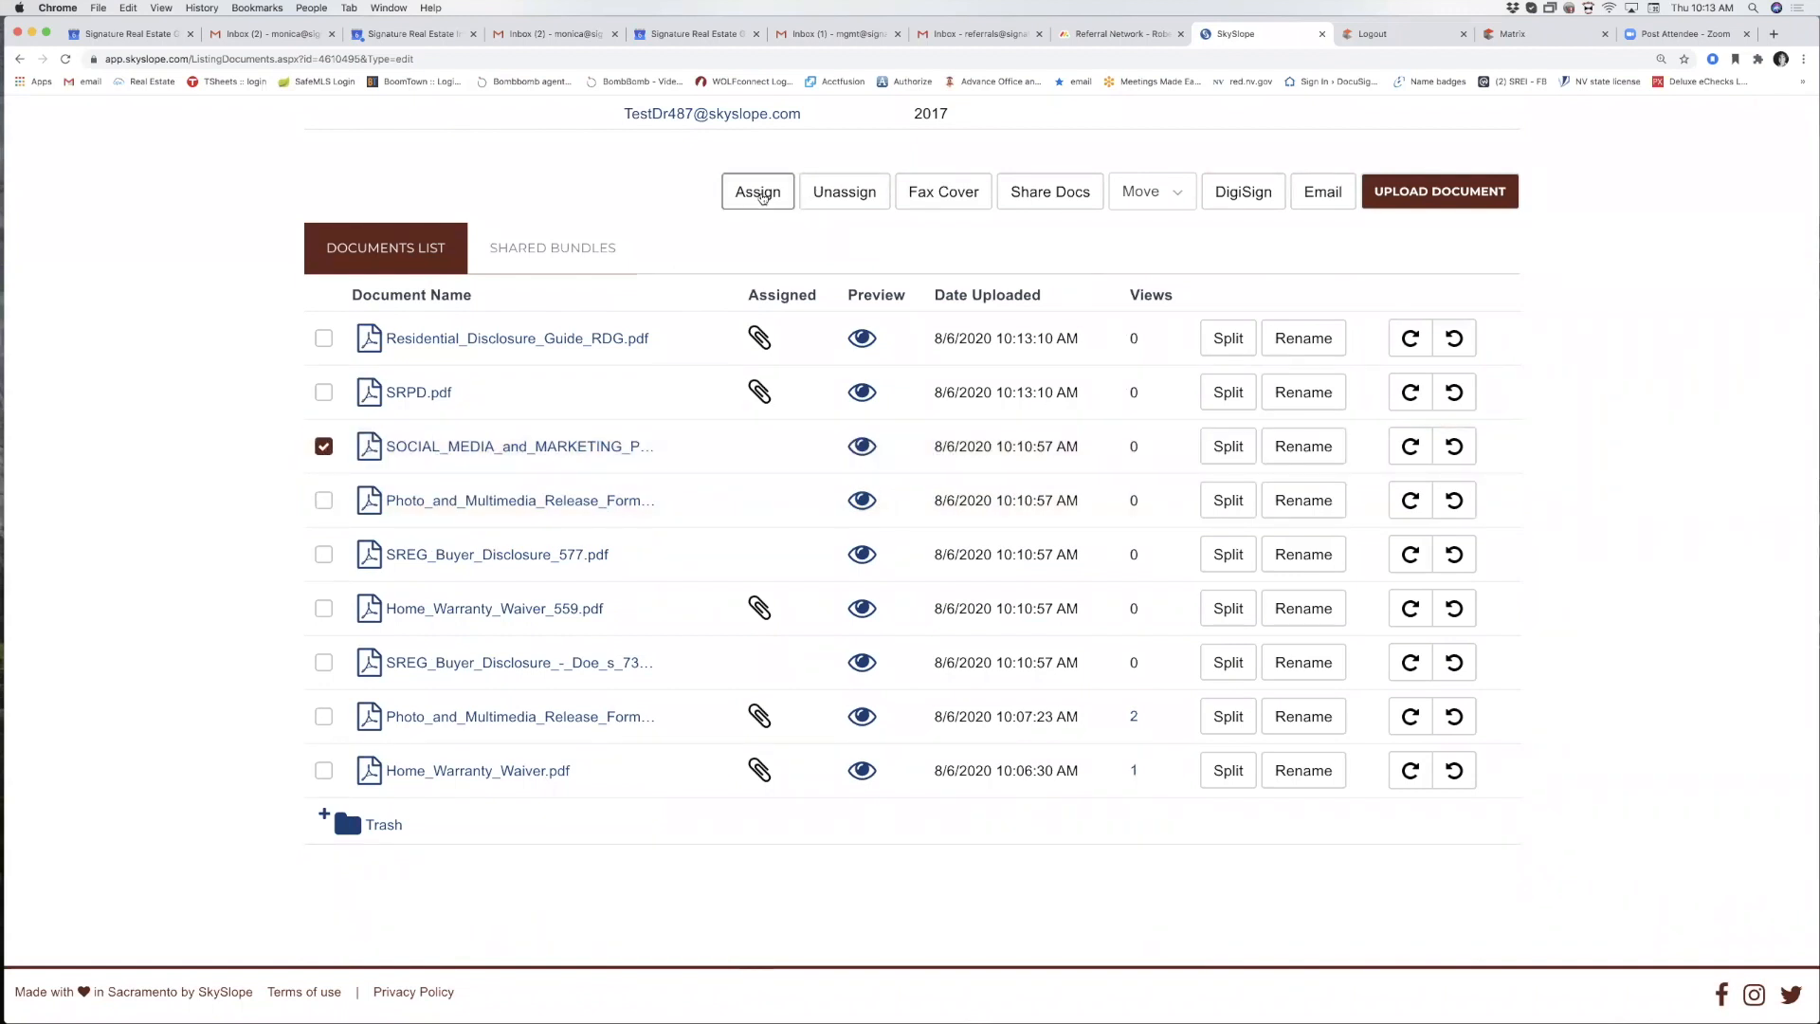
pyautogui.click(760, 194)
pyautogui.click(804, 566)
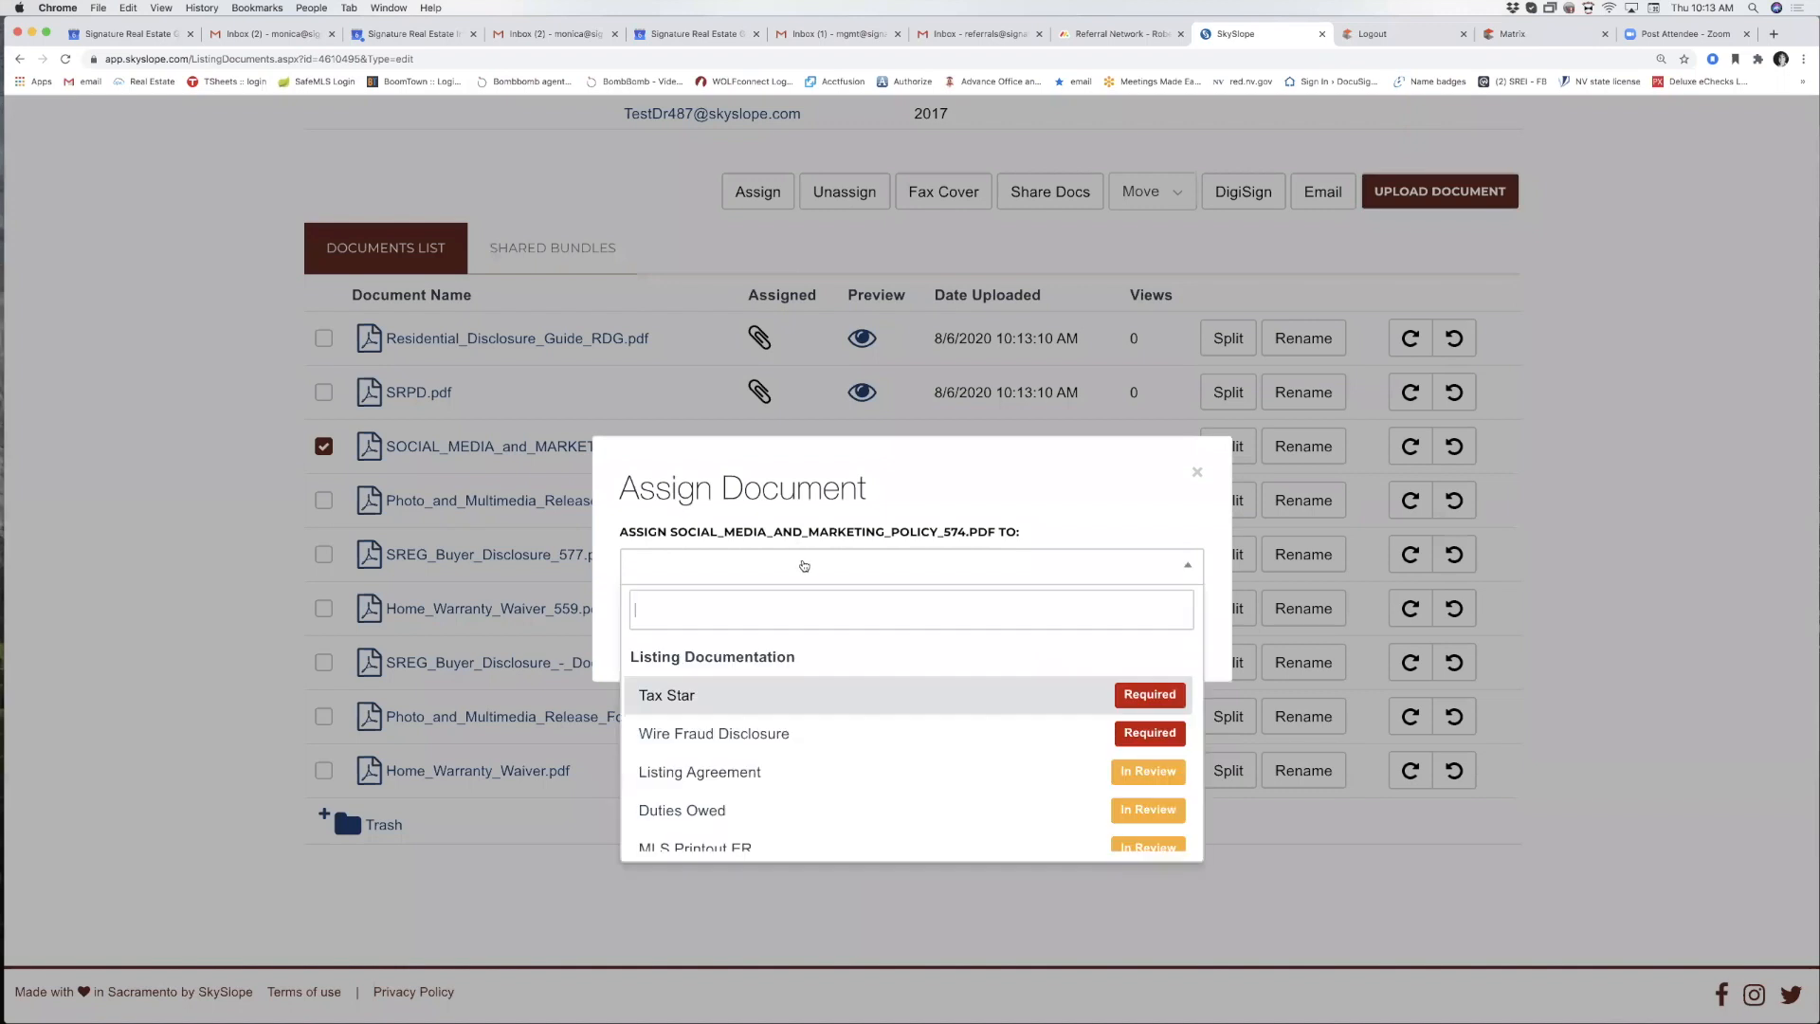
pyautogui.click(759, 703)
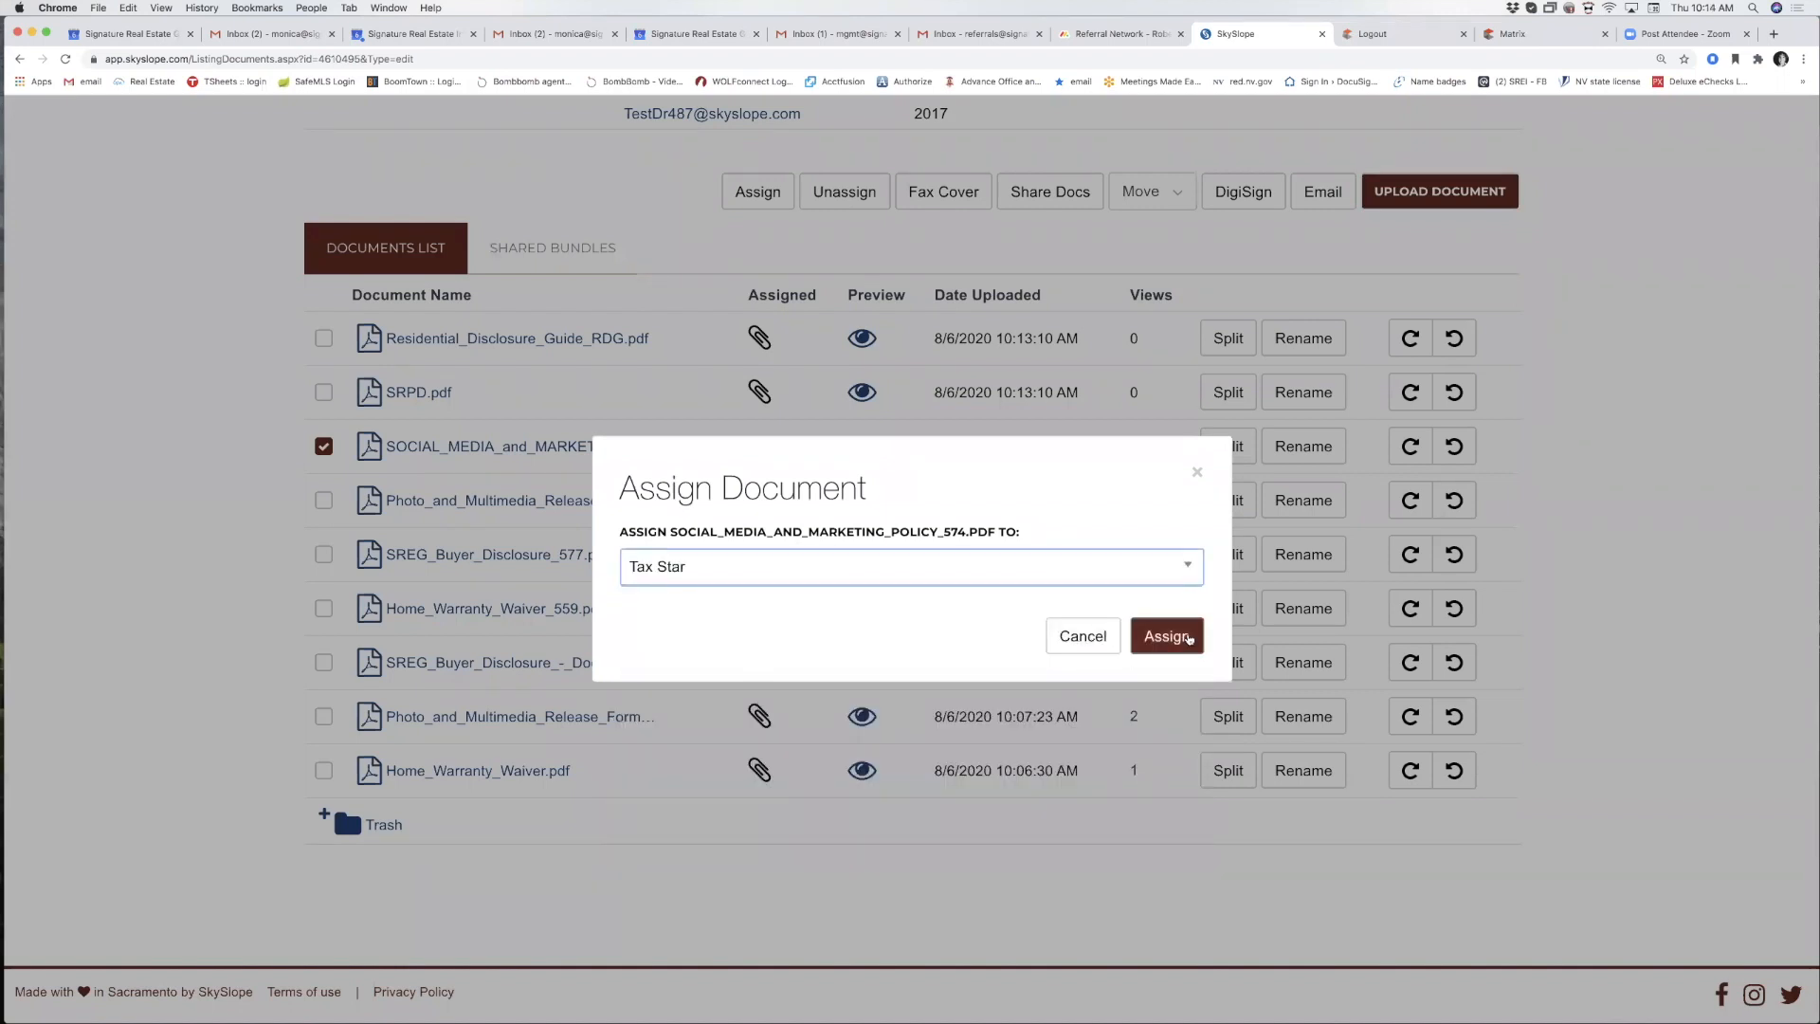
pyautogui.click(1173, 637)
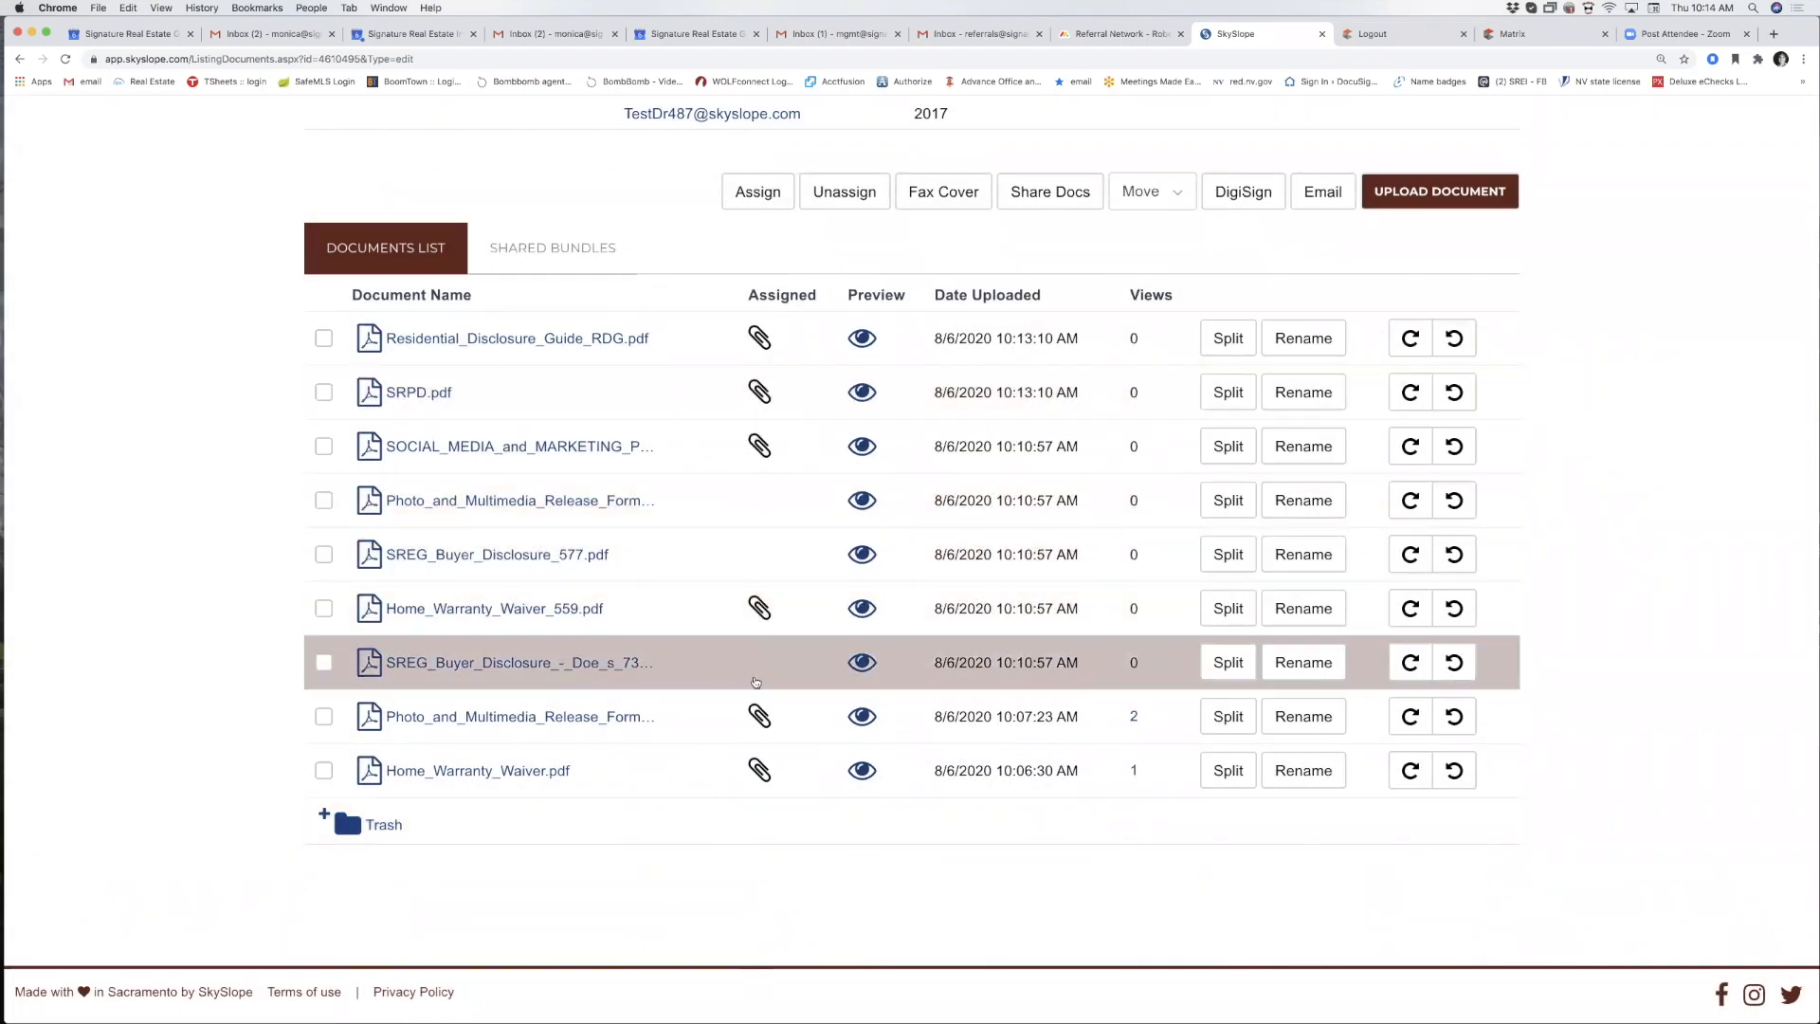
pyautogui.scroll(5, 775, 661)
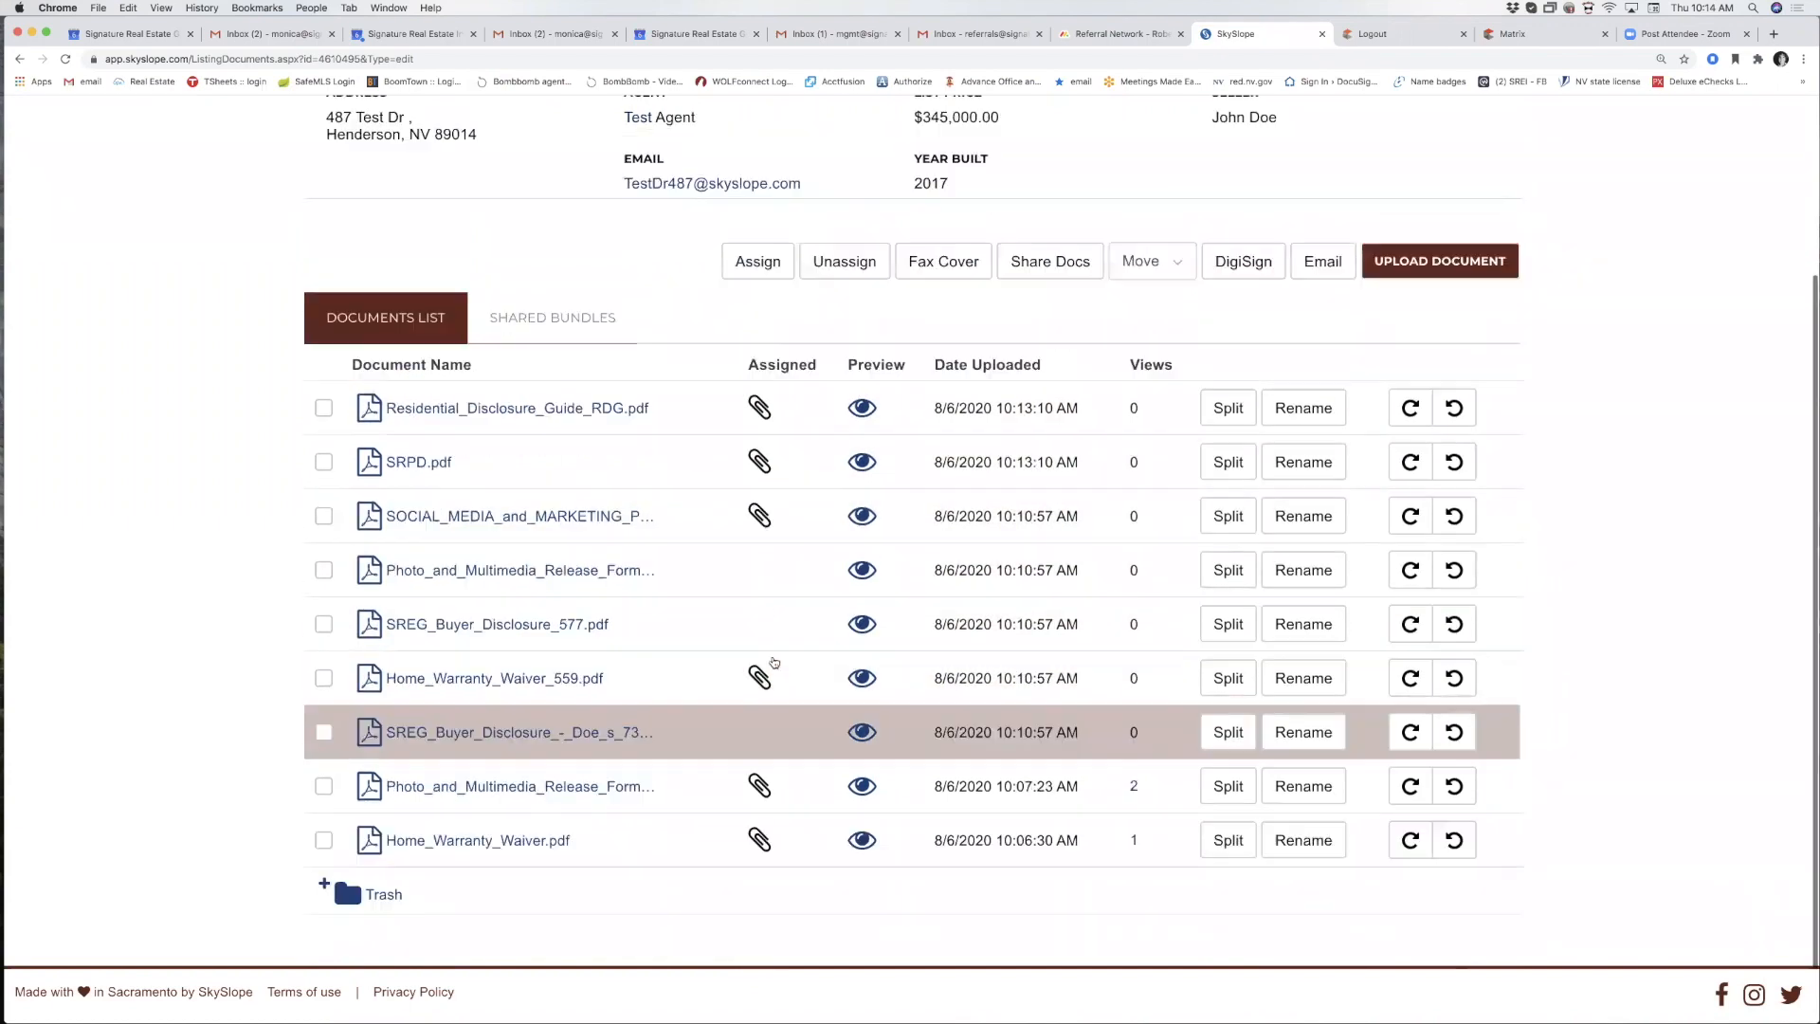
pyautogui.click(576, 284)
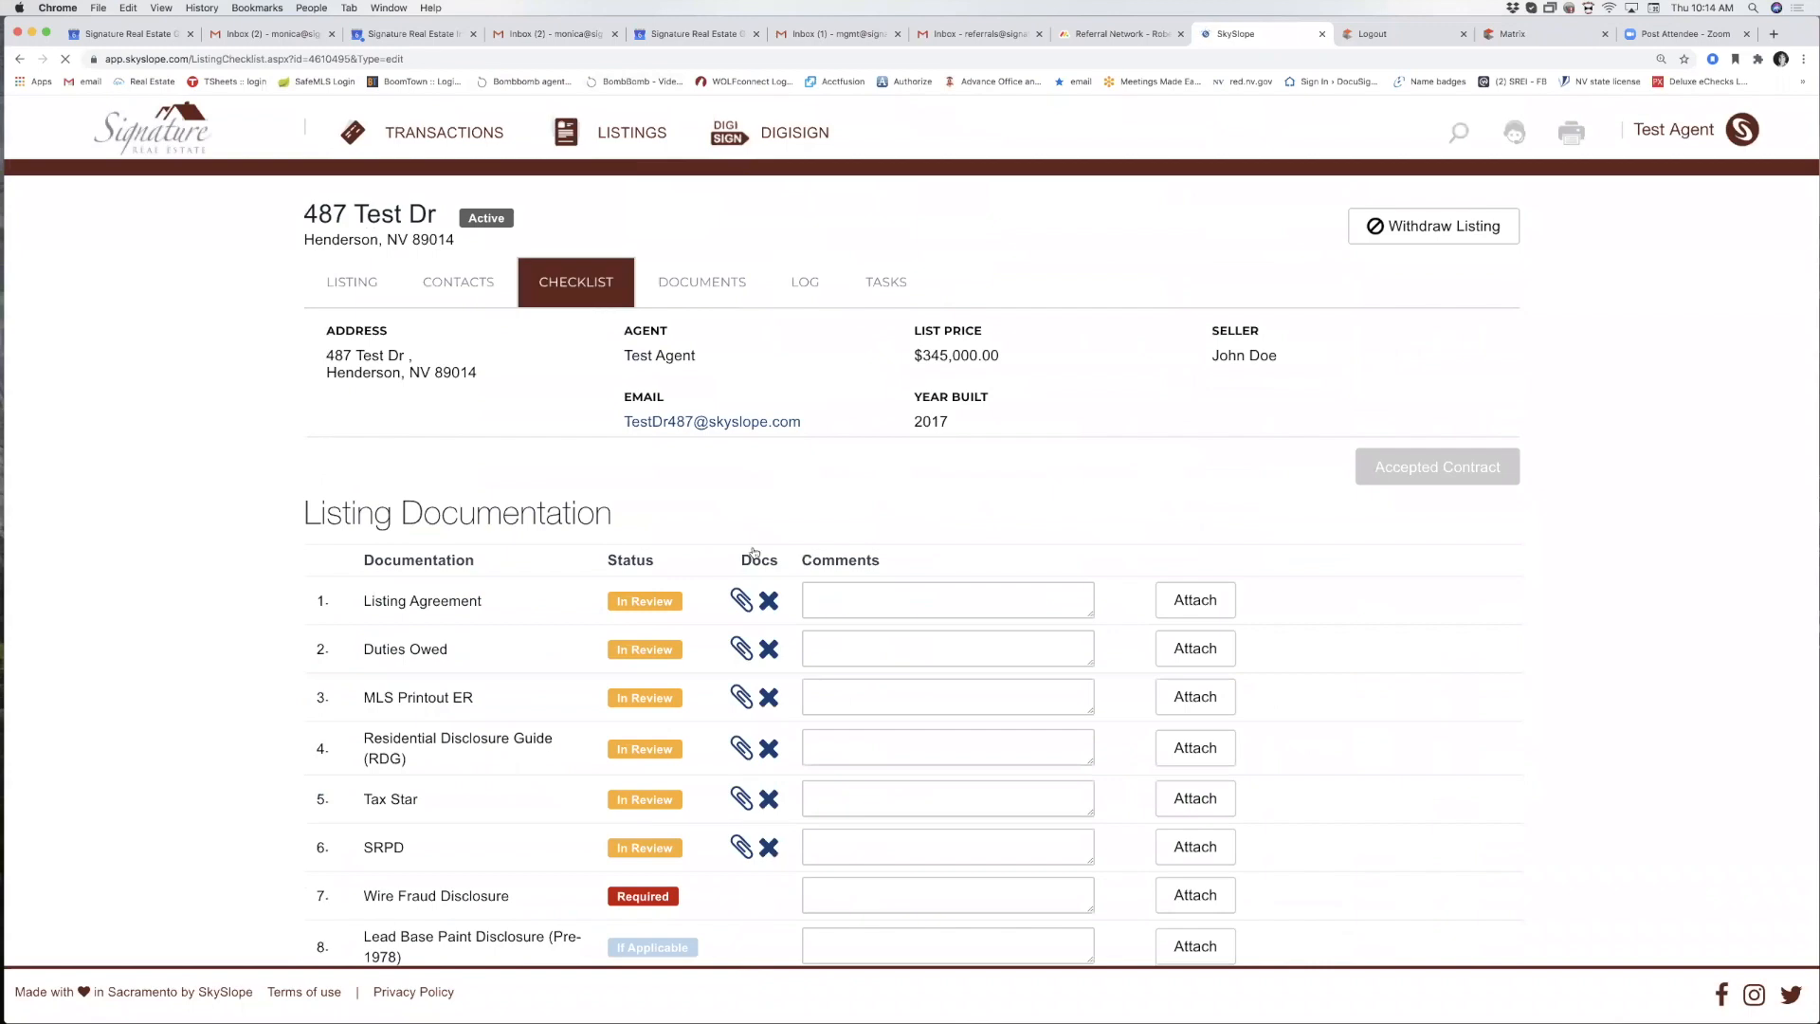
# Highlight the pending contract step and the still-required Wire Fraud Disclosure item, then attach a document to it.
pyautogui.scroll(-5, 753, 552)
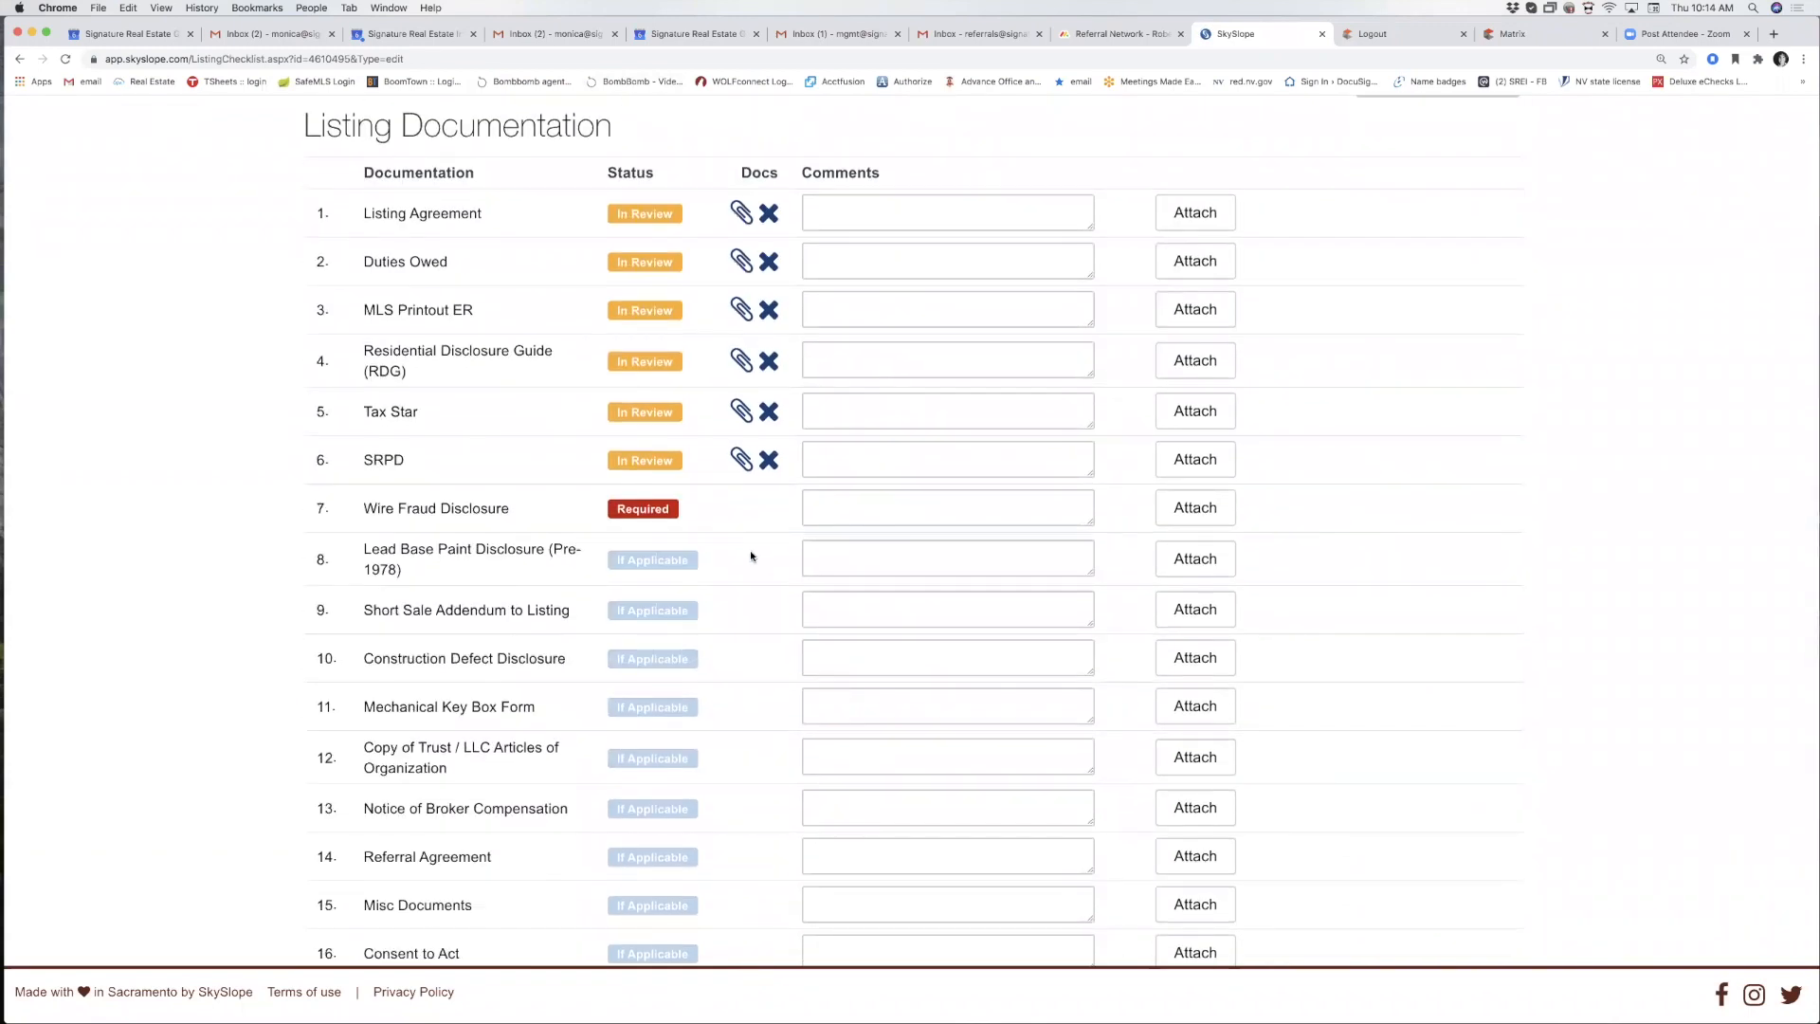
pyautogui.scroll(2, 754, 555)
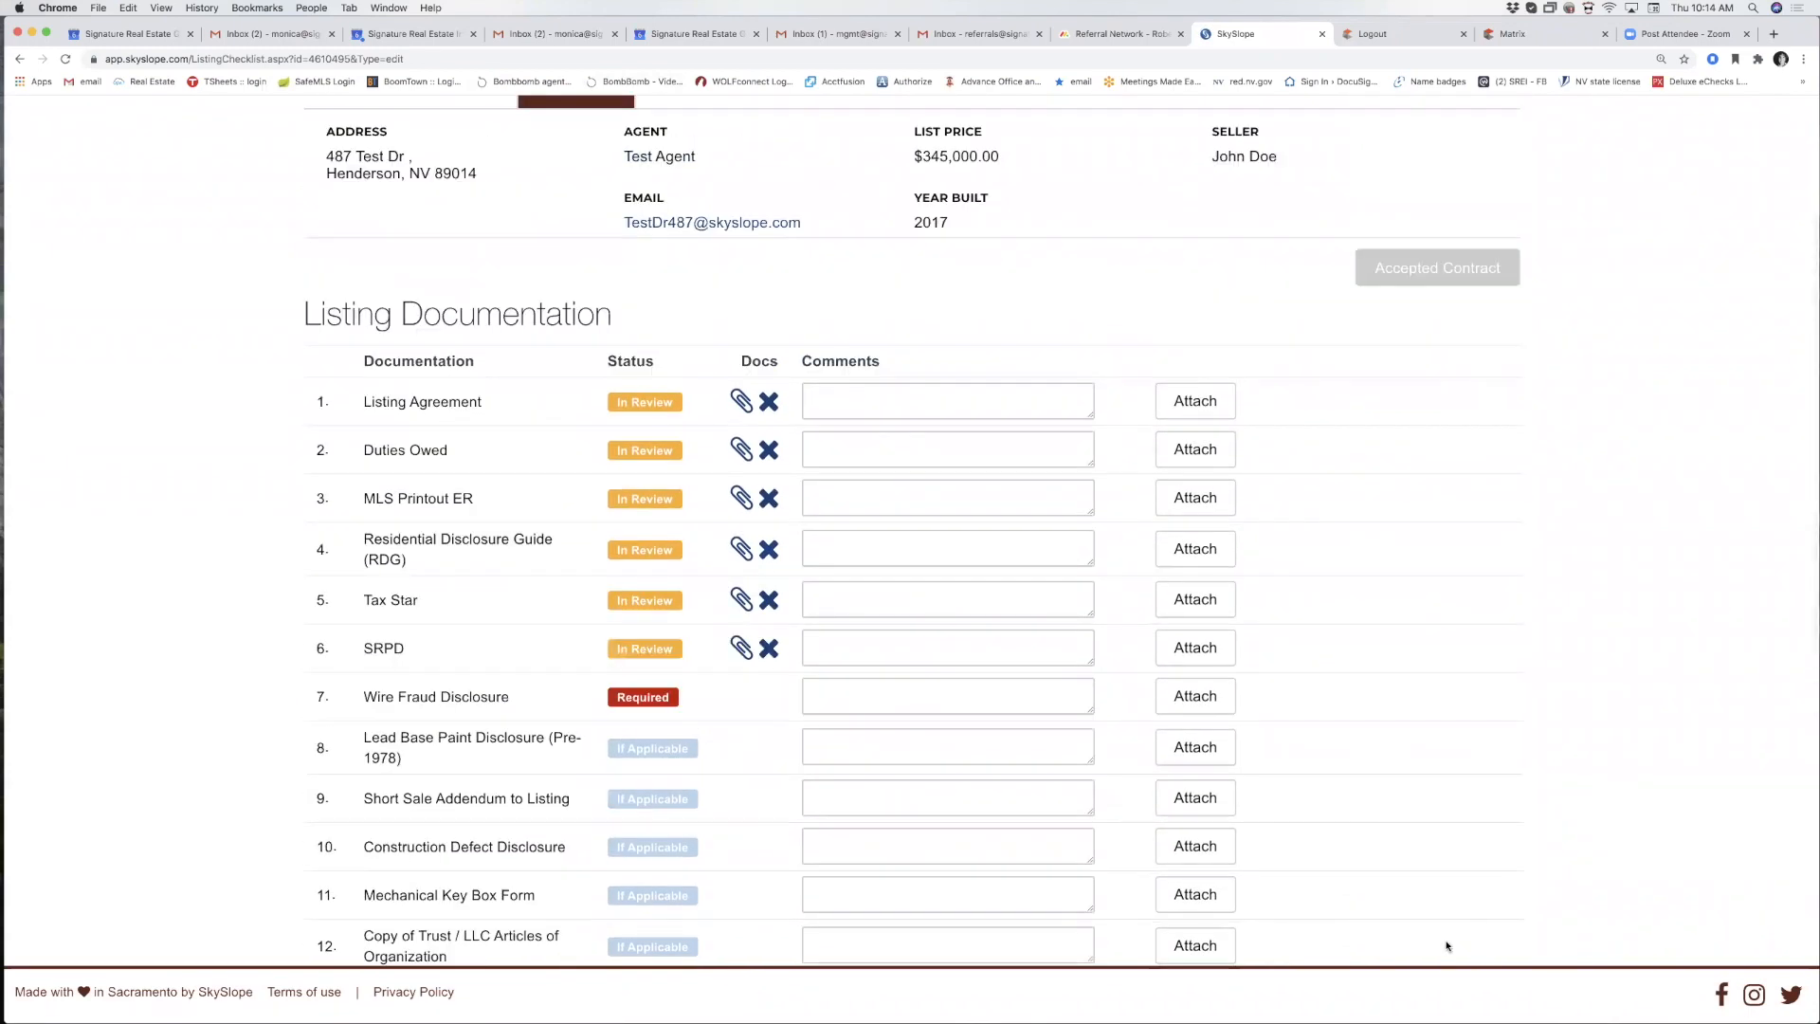
pyautogui.moveTo(1365, 229)
pyautogui.mouseDown()
pyautogui.moveTo(1356, 331)
pyautogui.moveTo(1630, 214)
pyautogui.moveTo(1347, 210)
pyautogui.mouseUp()
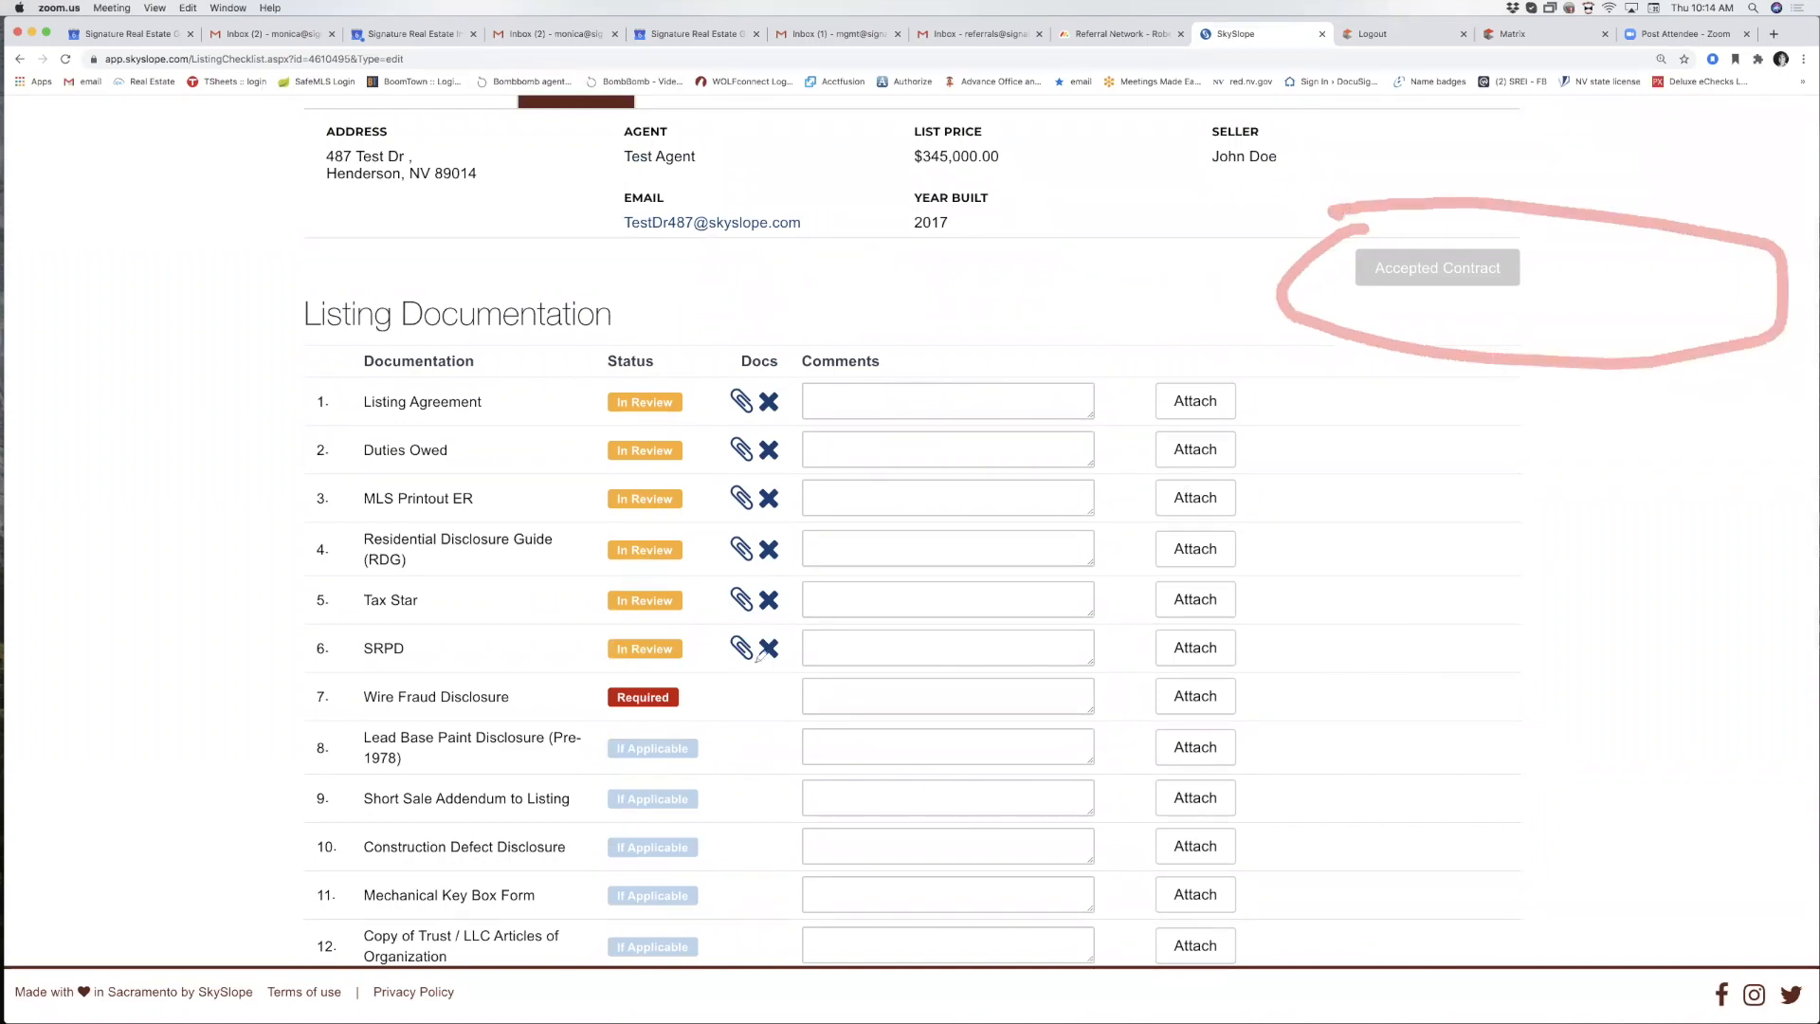
pyautogui.moveTo(718, 693); pyautogui.dragTo(772, 683)
pyautogui.click(1722, 936)
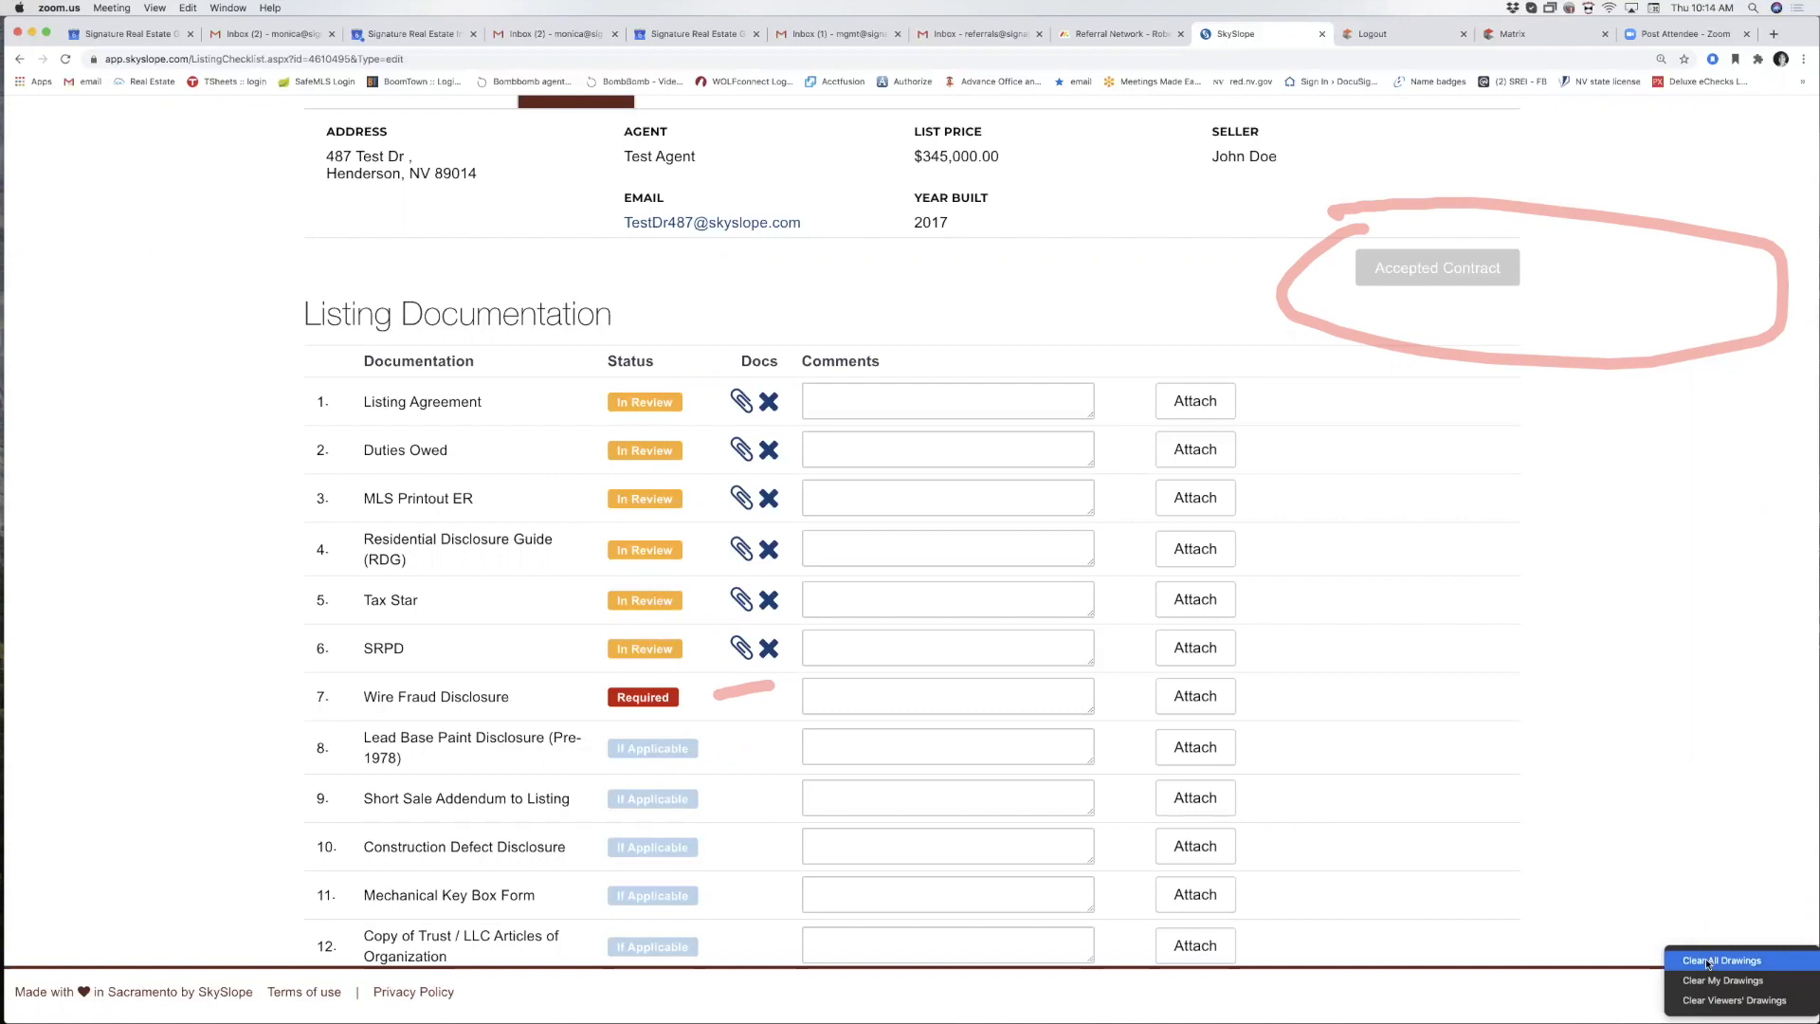
pyautogui.click(1709, 961)
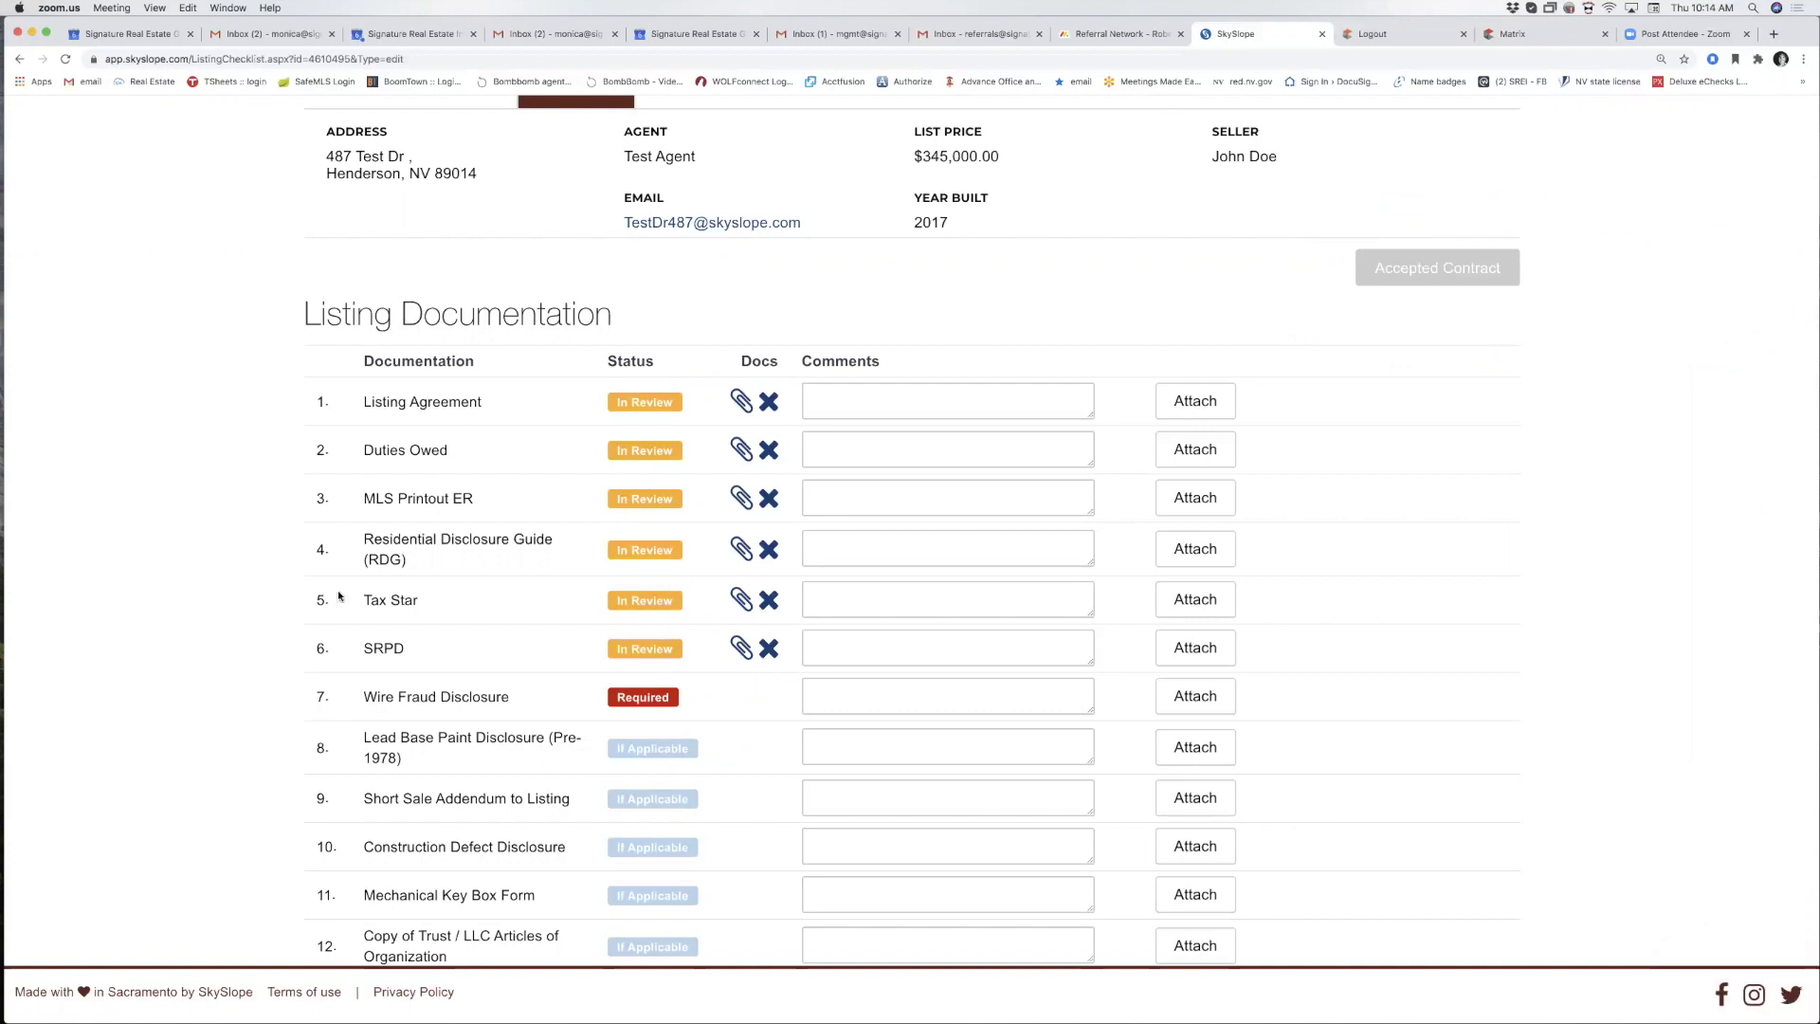
pyautogui.click(1194, 702)
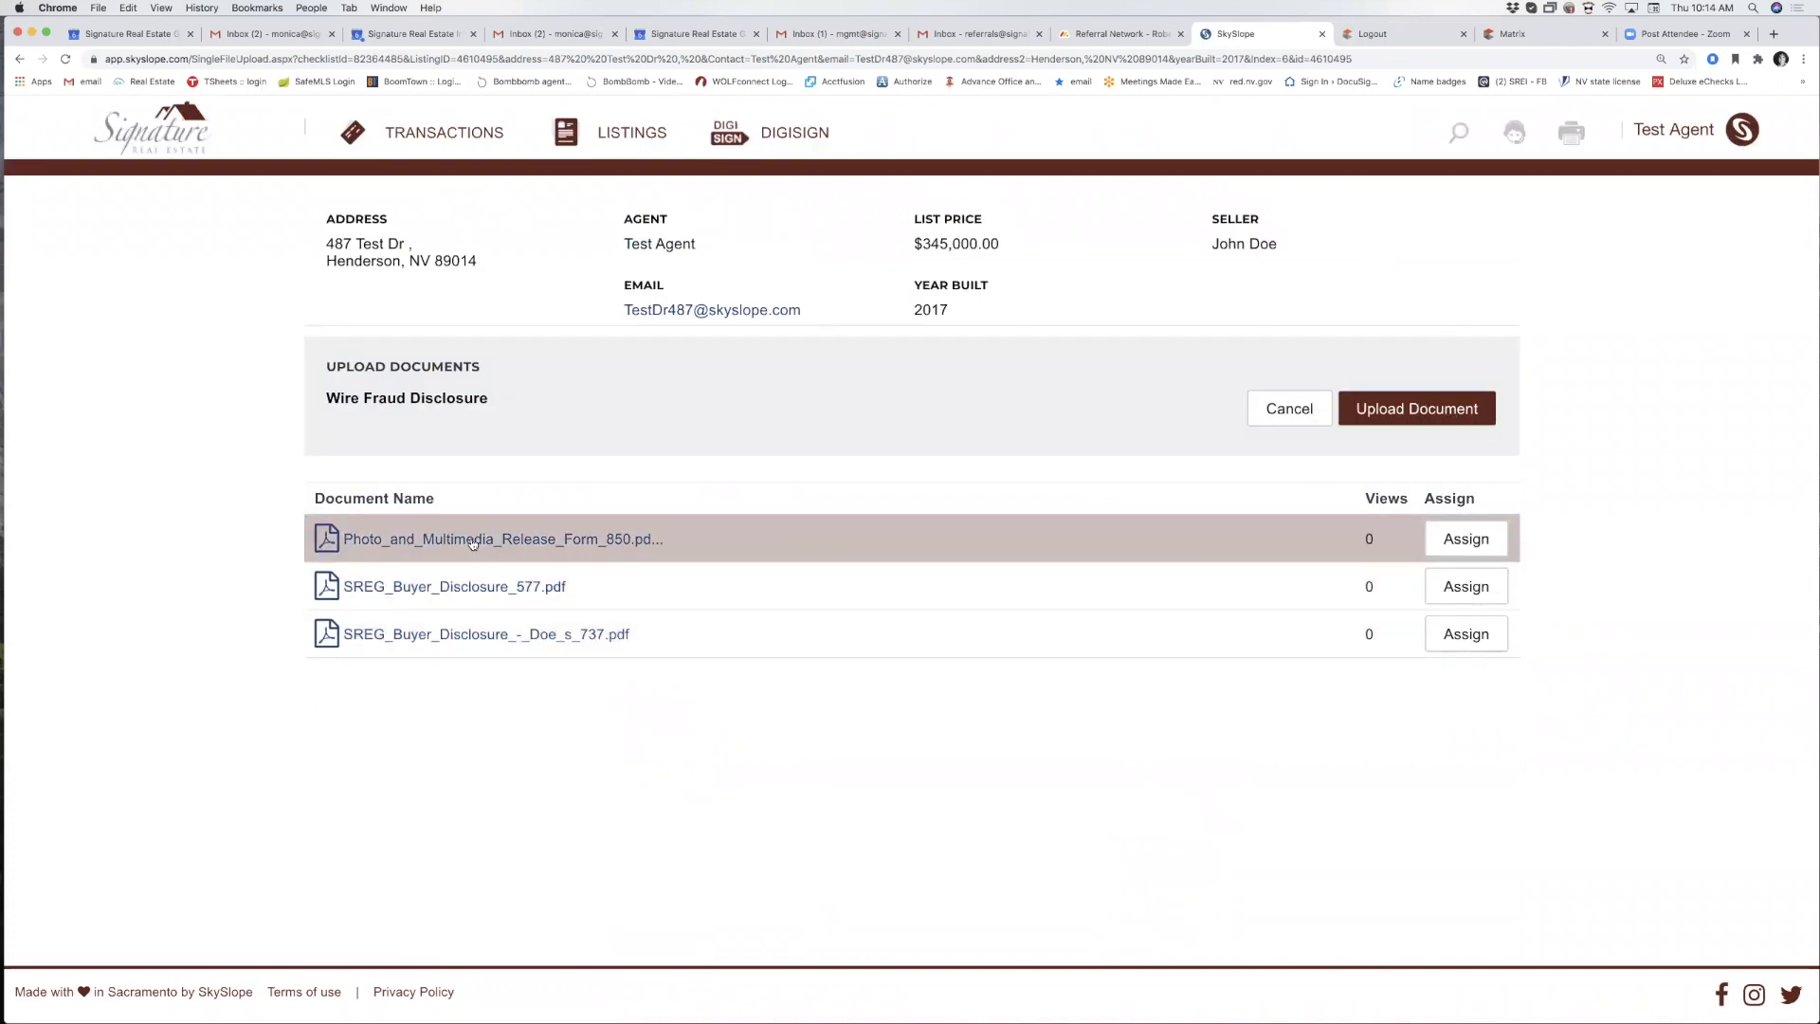
# Preview the SREG buyer disclosure 737 PDF, then assign Photo_and_Multimedia_Release_Form_850 to Wire Fraud Disclosure.
pyautogui.click(472, 634)
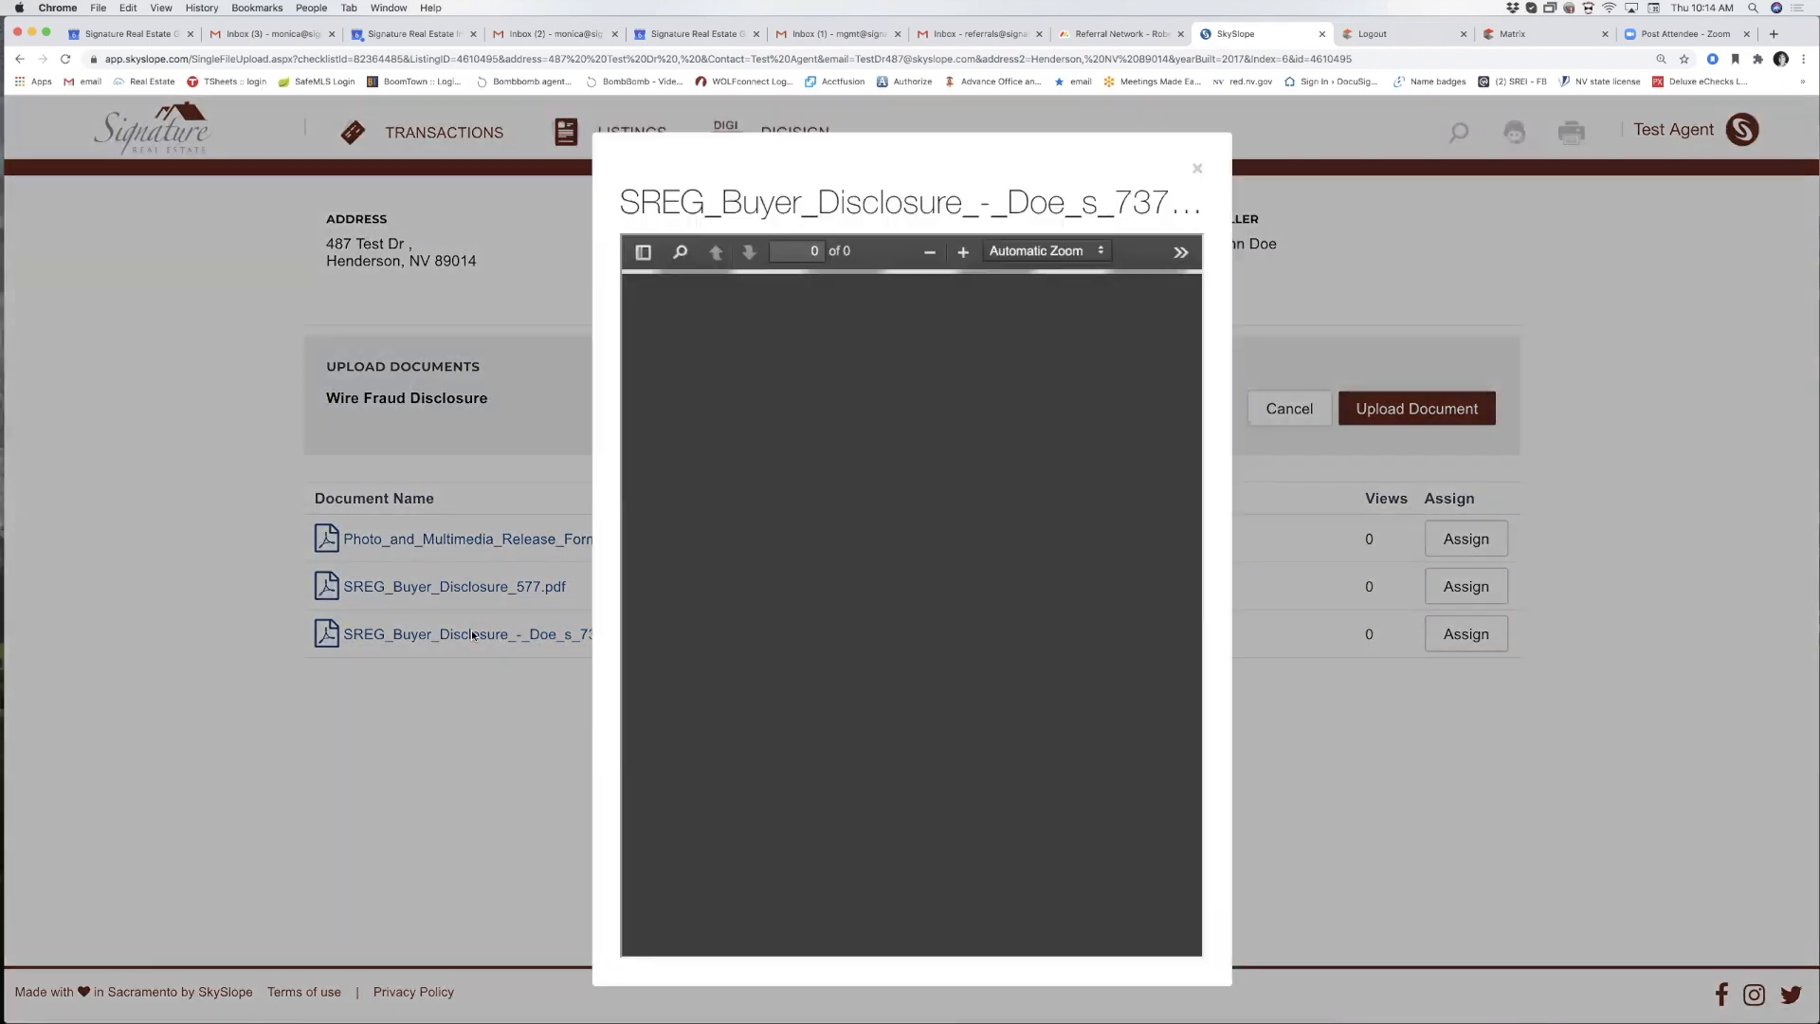
pyautogui.click(1198, 170)
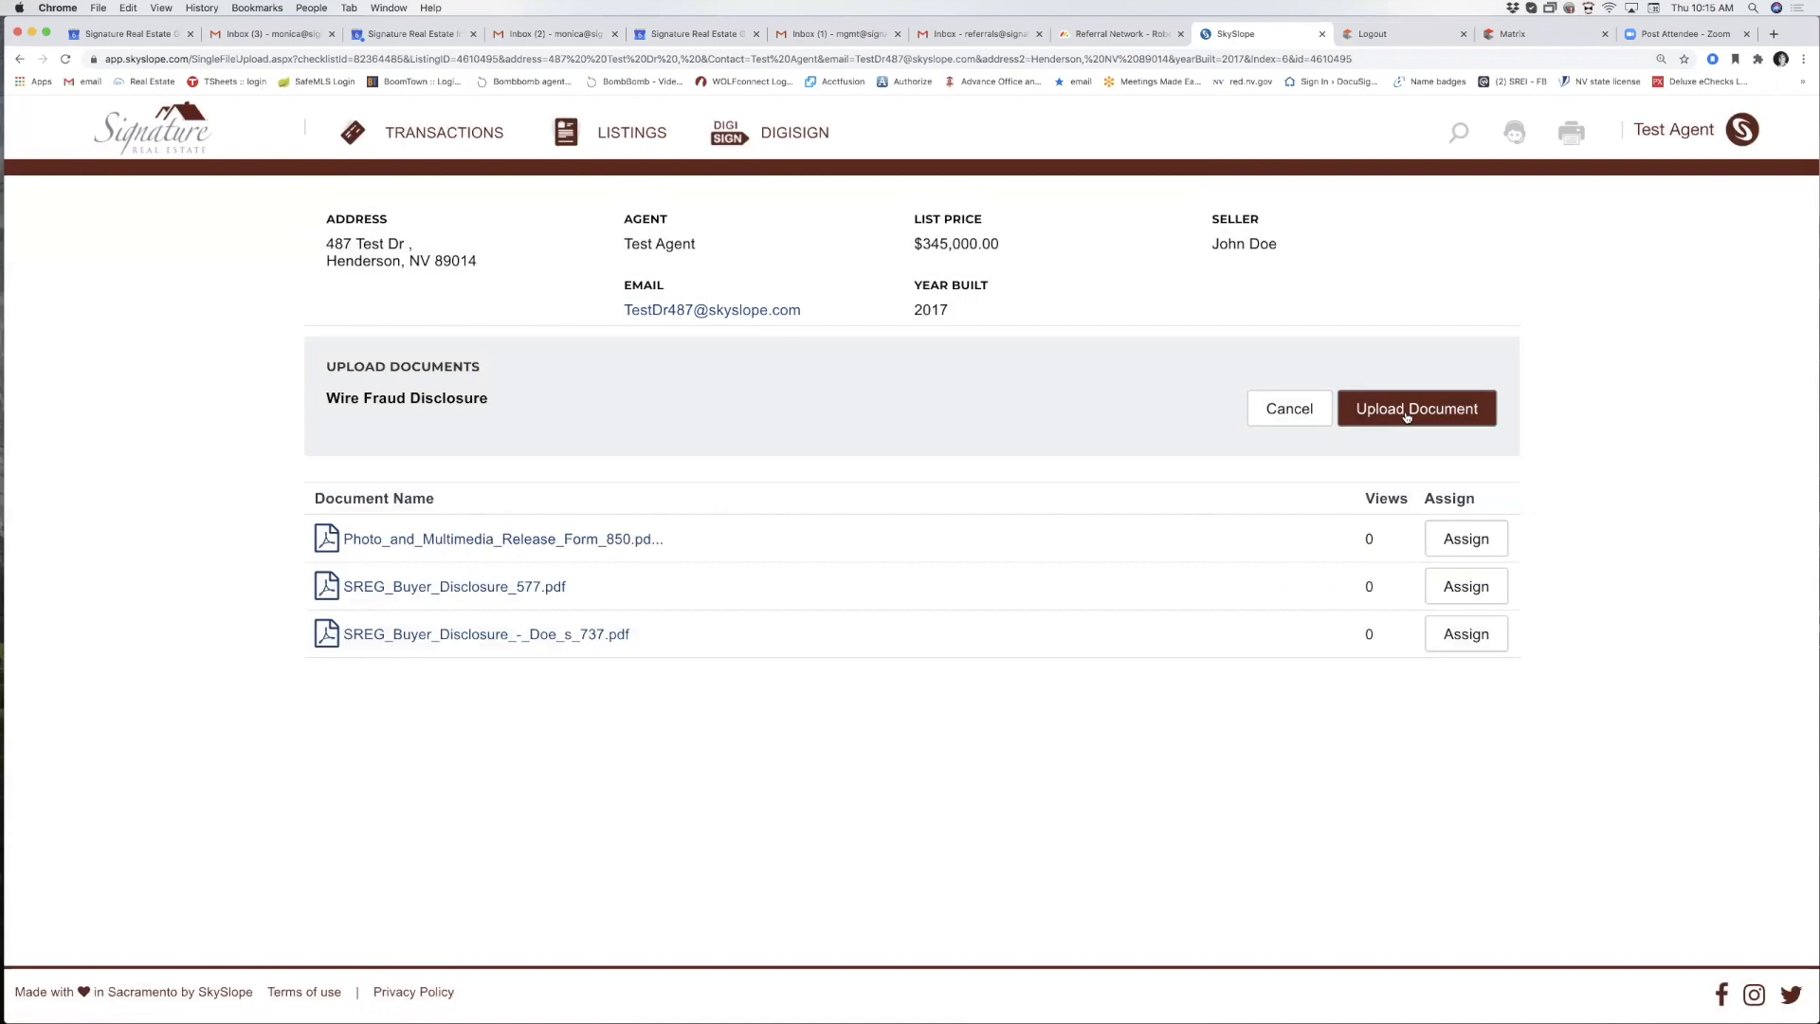
pyautogui.click(1466, 538)
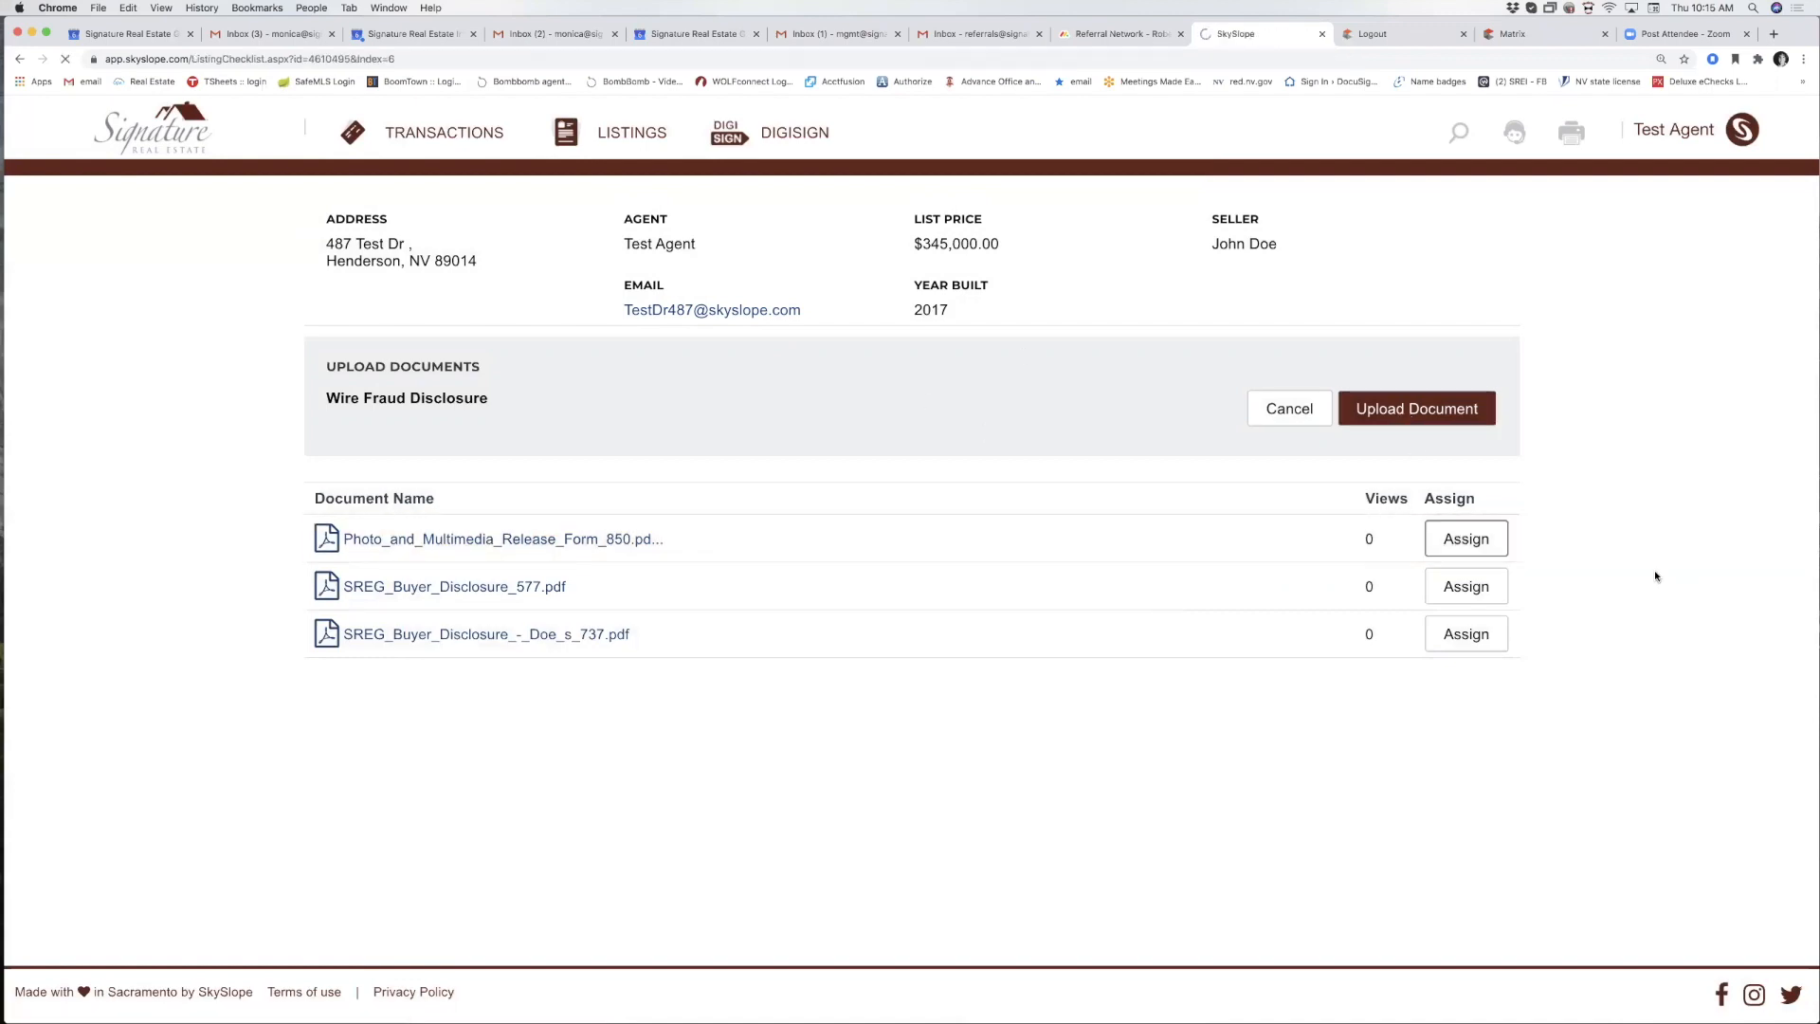
# Review the listing's documents, then open the attach page for checklist item 13, Notice of Broker Compensation.
pyautogui.scroll(-5, 695, 886)
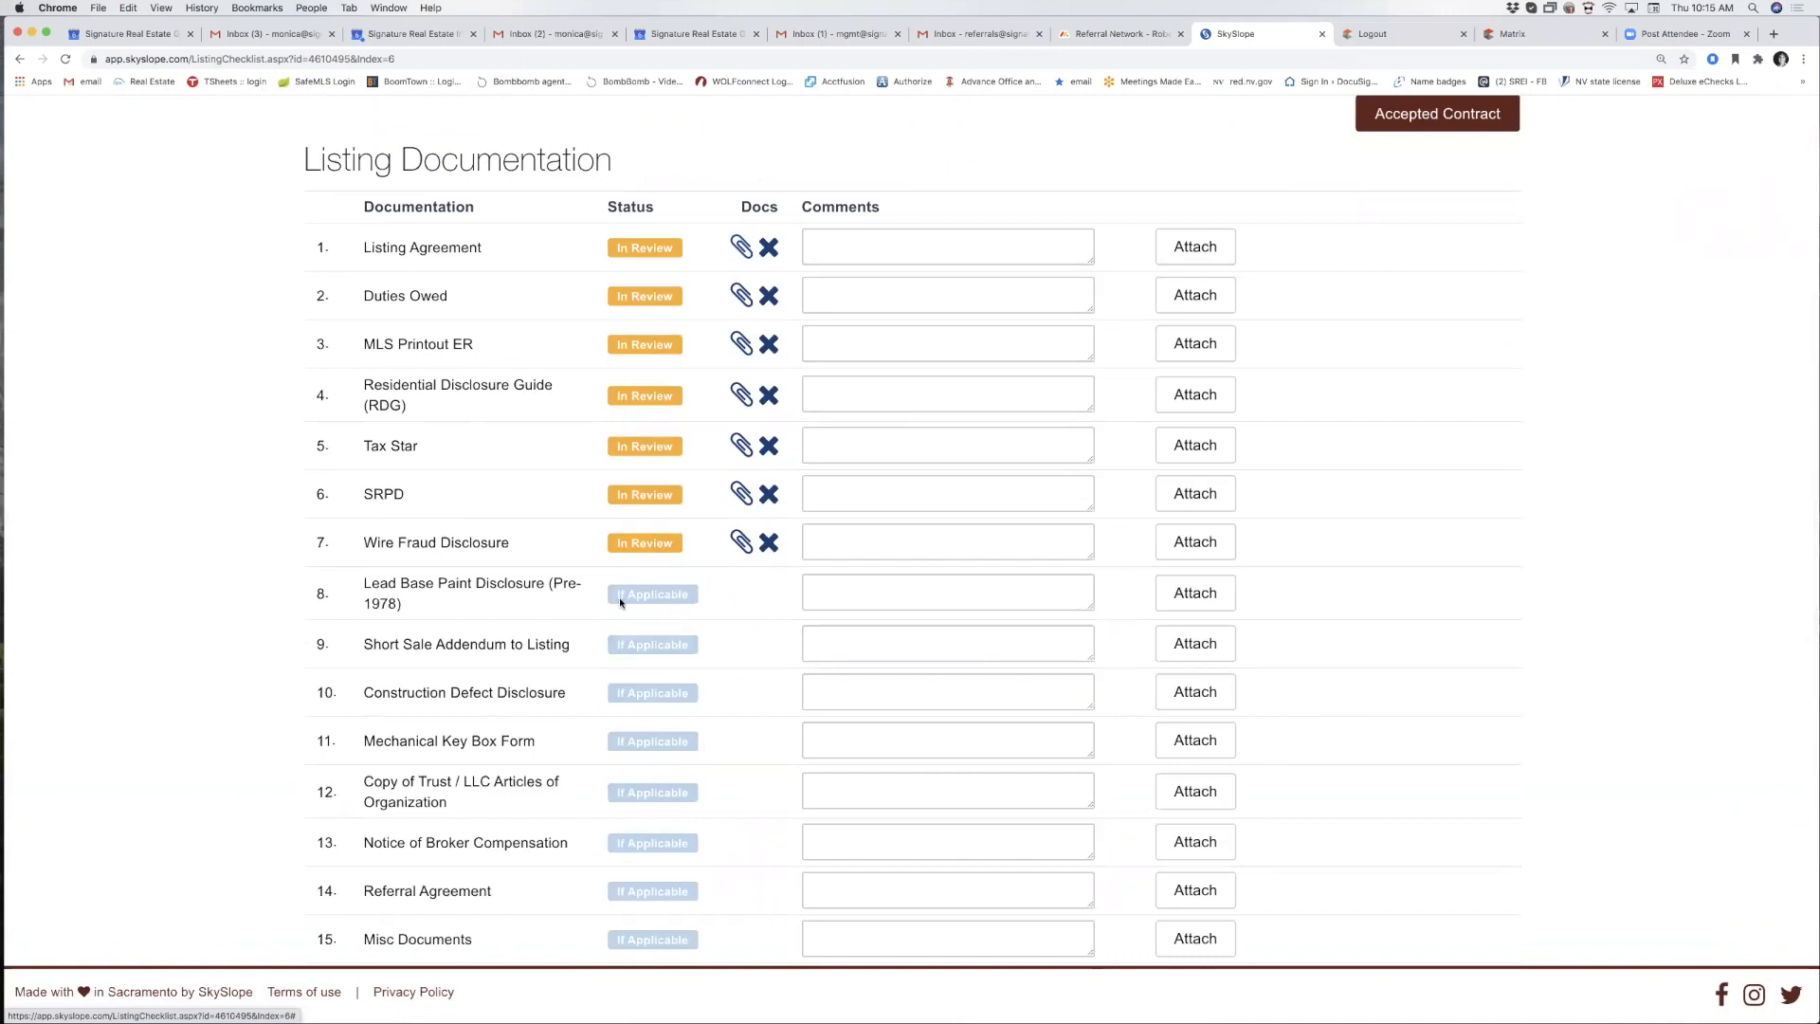
pyautogui.scroll(1, 626, 611)
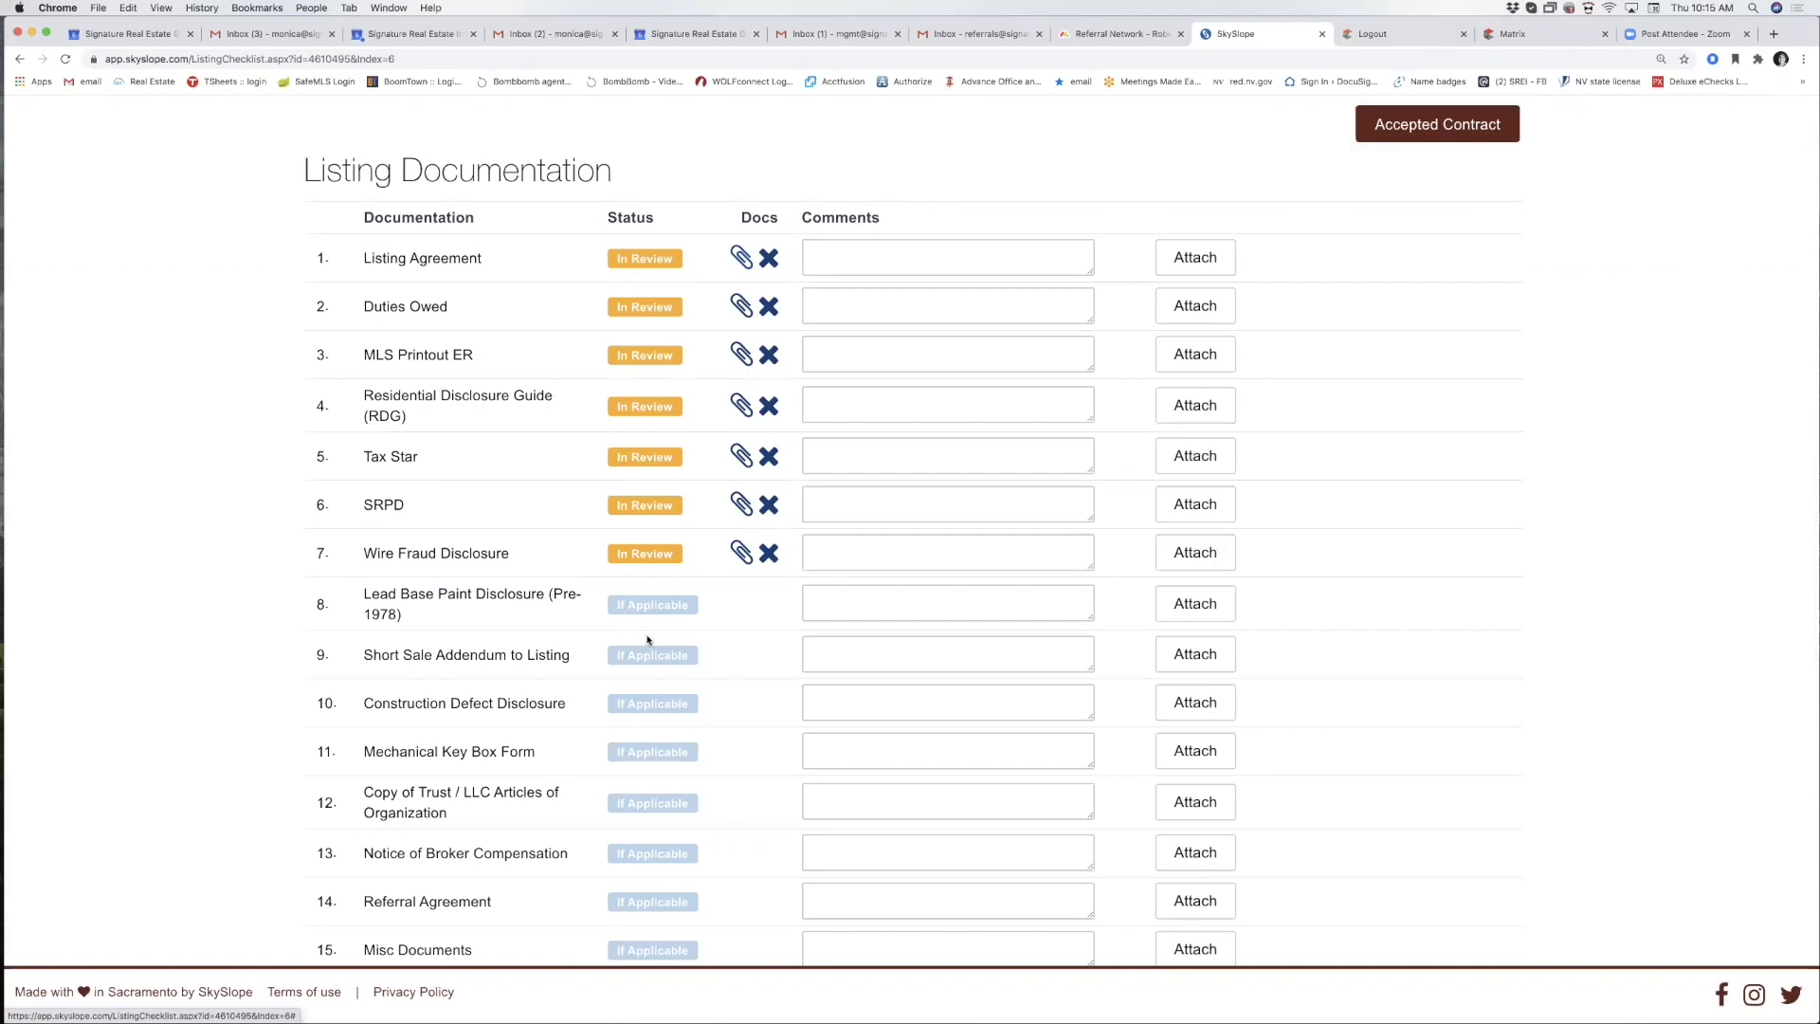
pyautogui.scroll(5, 587, 607)
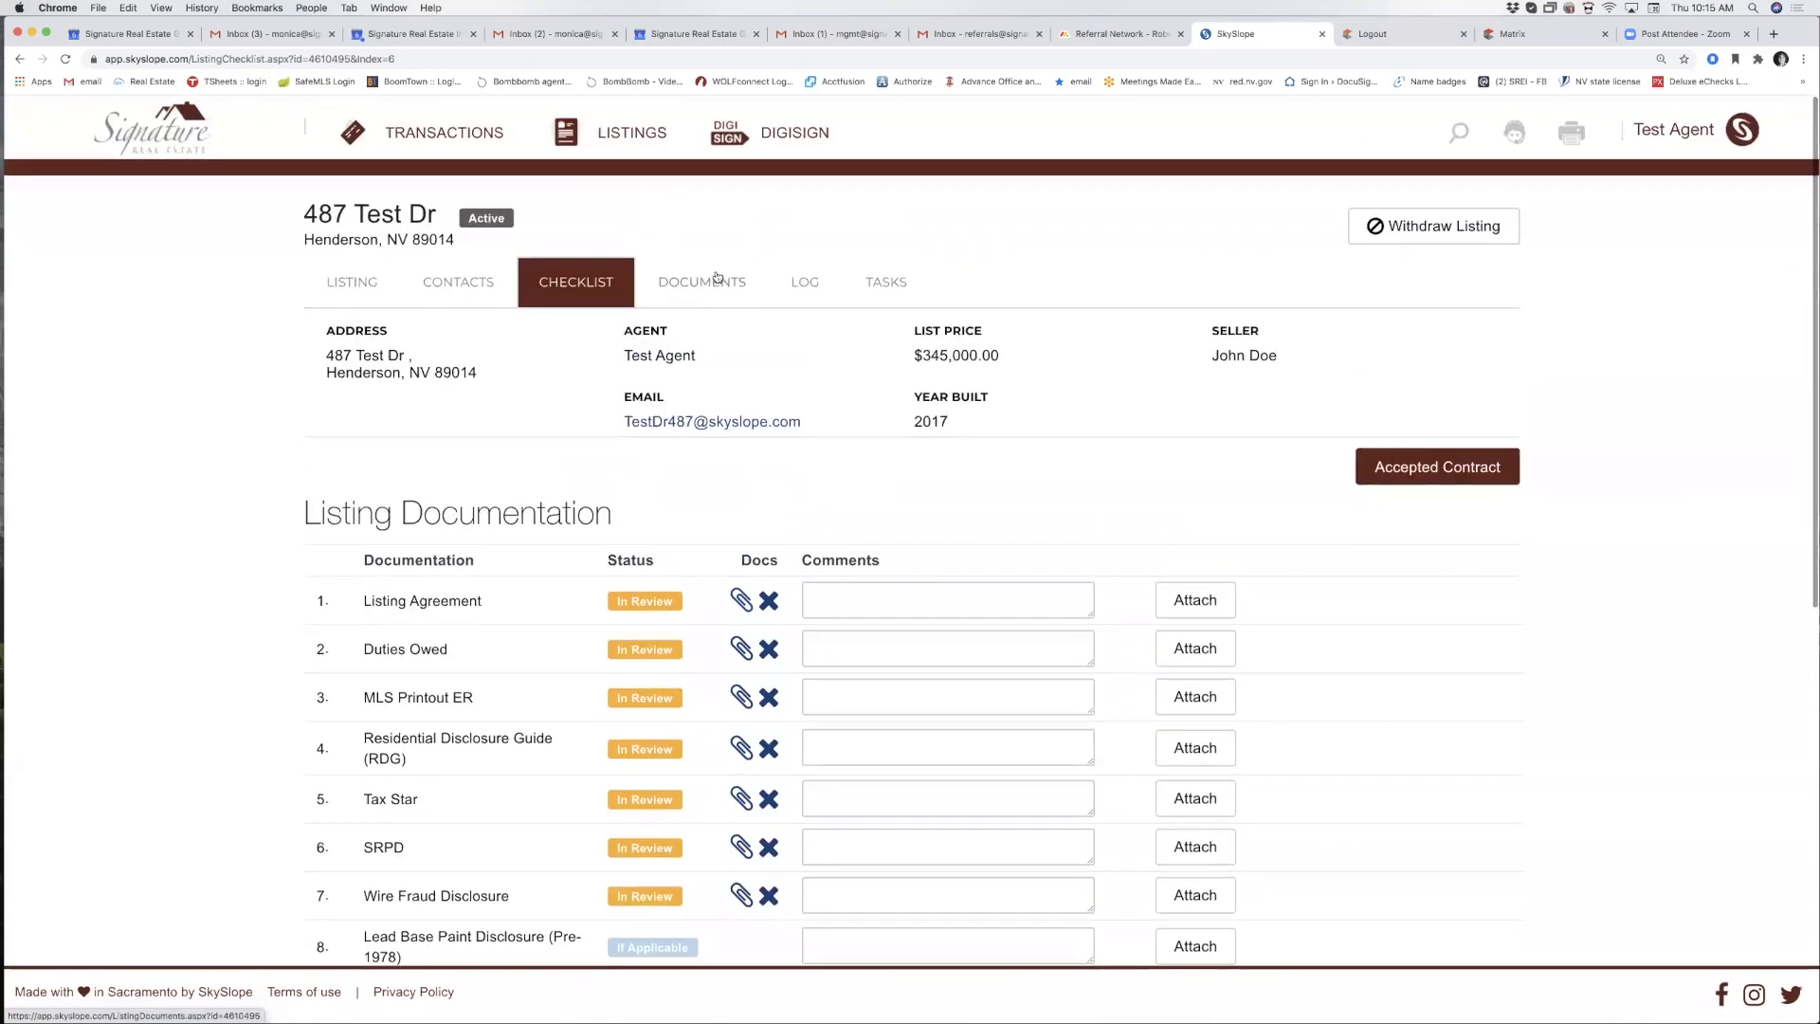
pyautogui.click(696, 290)
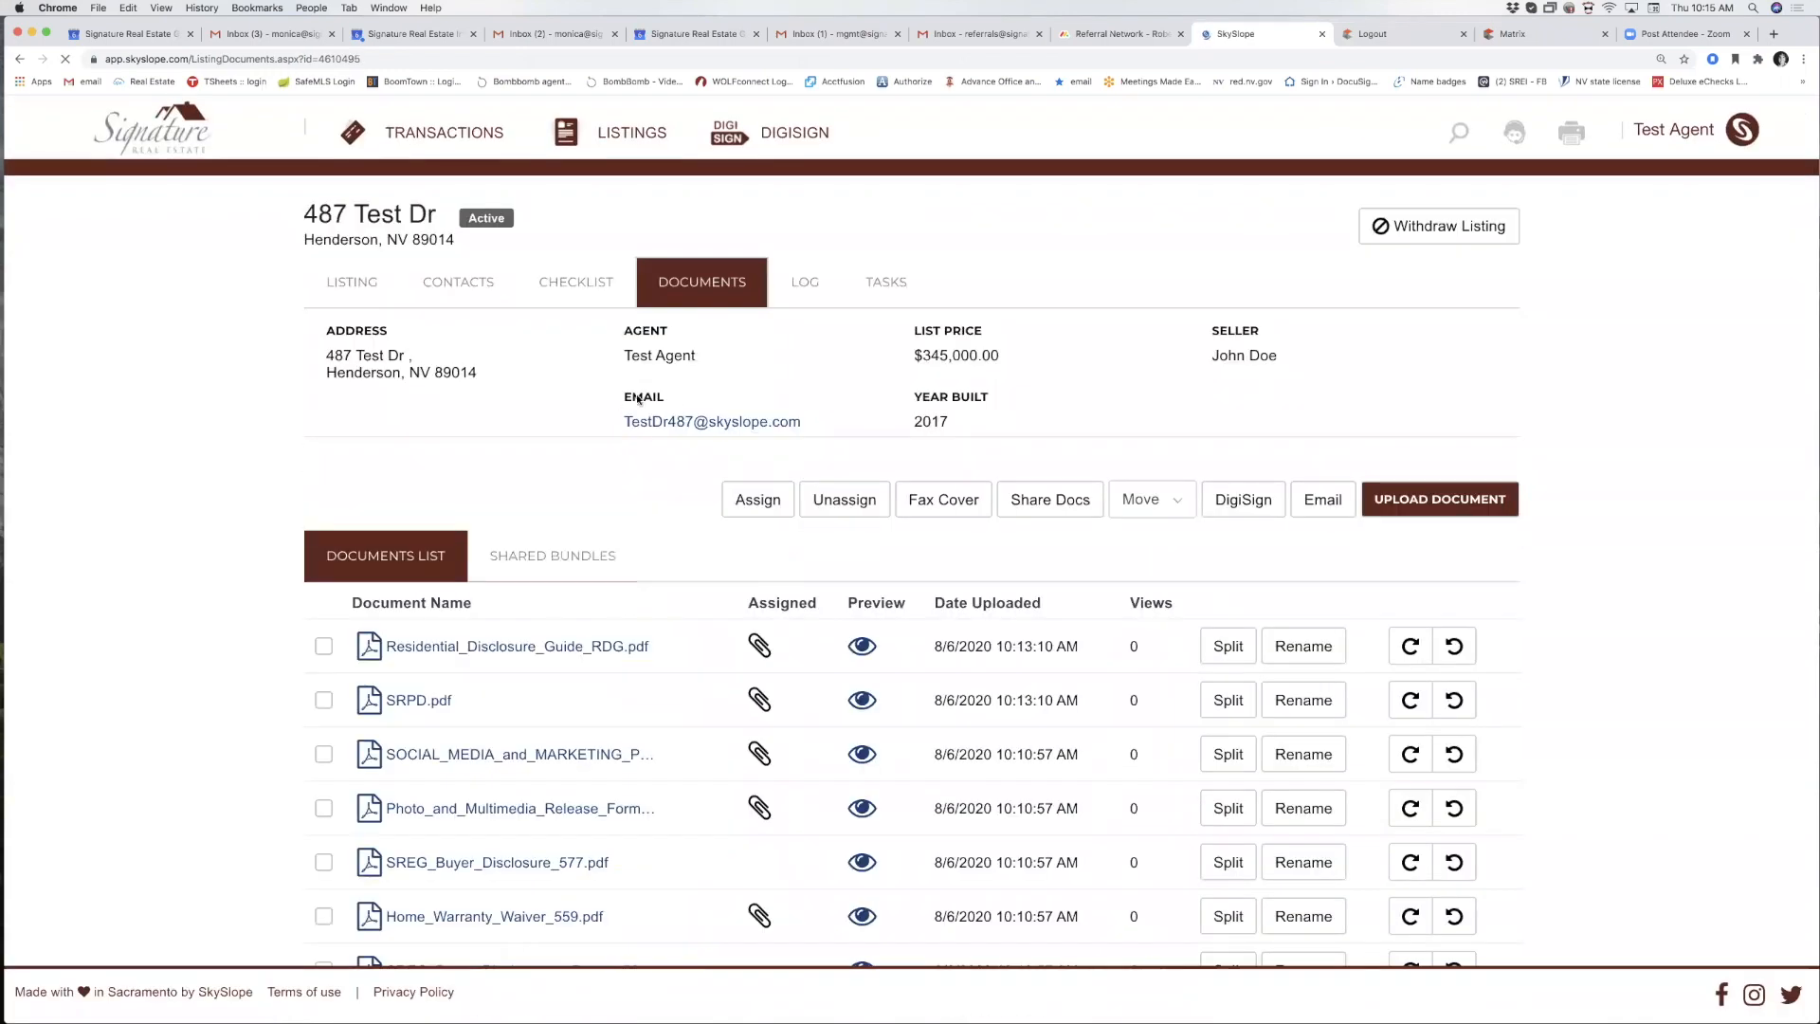
pyautogui.scroll(-3, 711, 865)
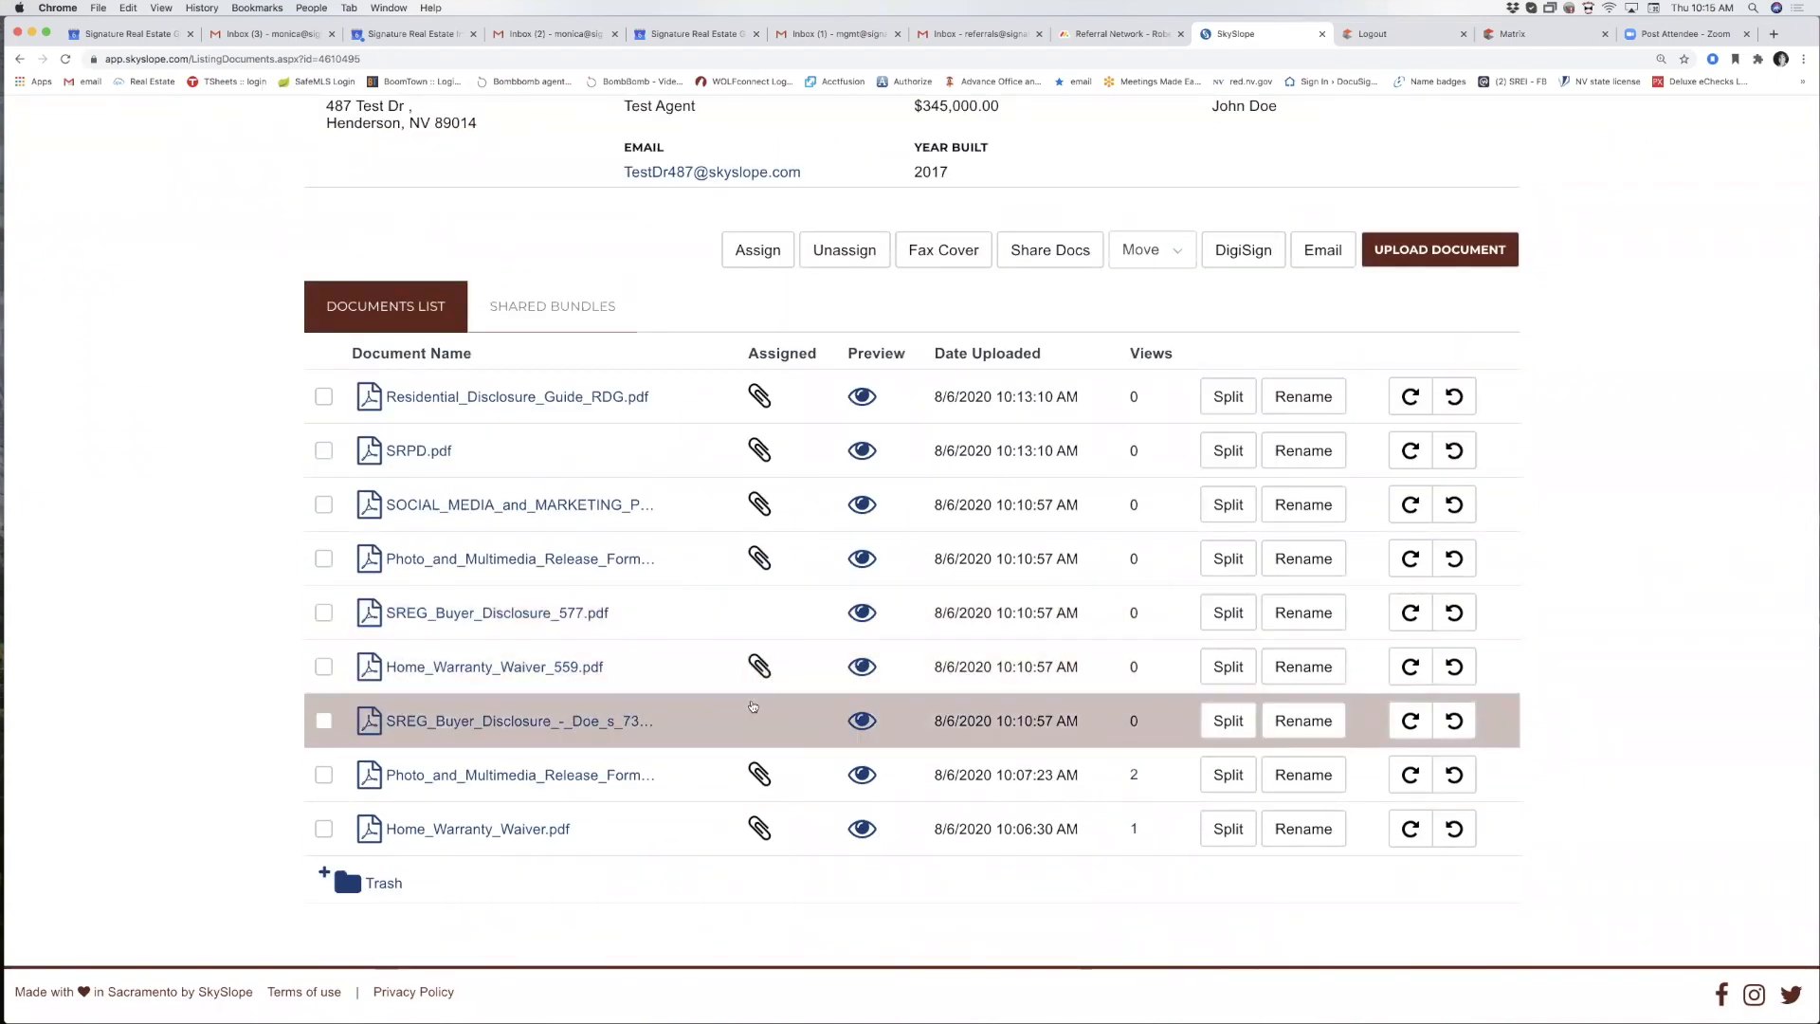
pyautogui.scroll(2, 758, 721)
pyautogui.click(566, 202)
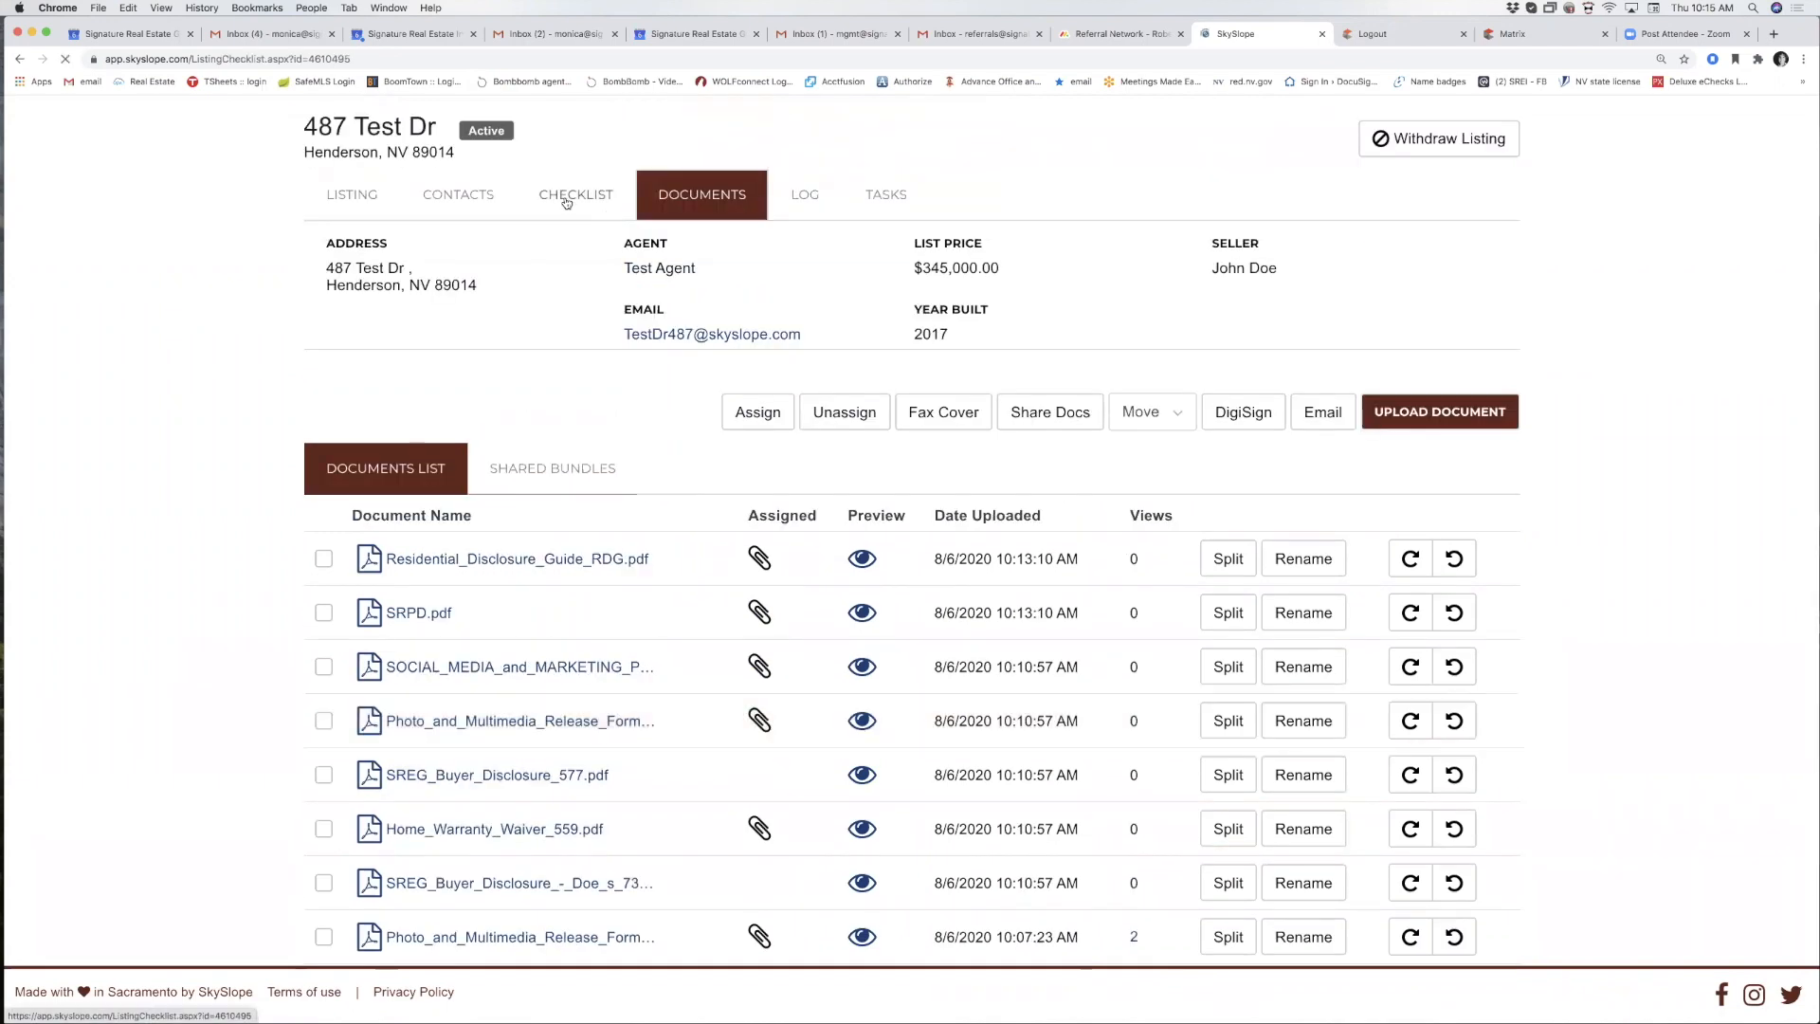
pyautogui.scroll(-6, 710, 648)
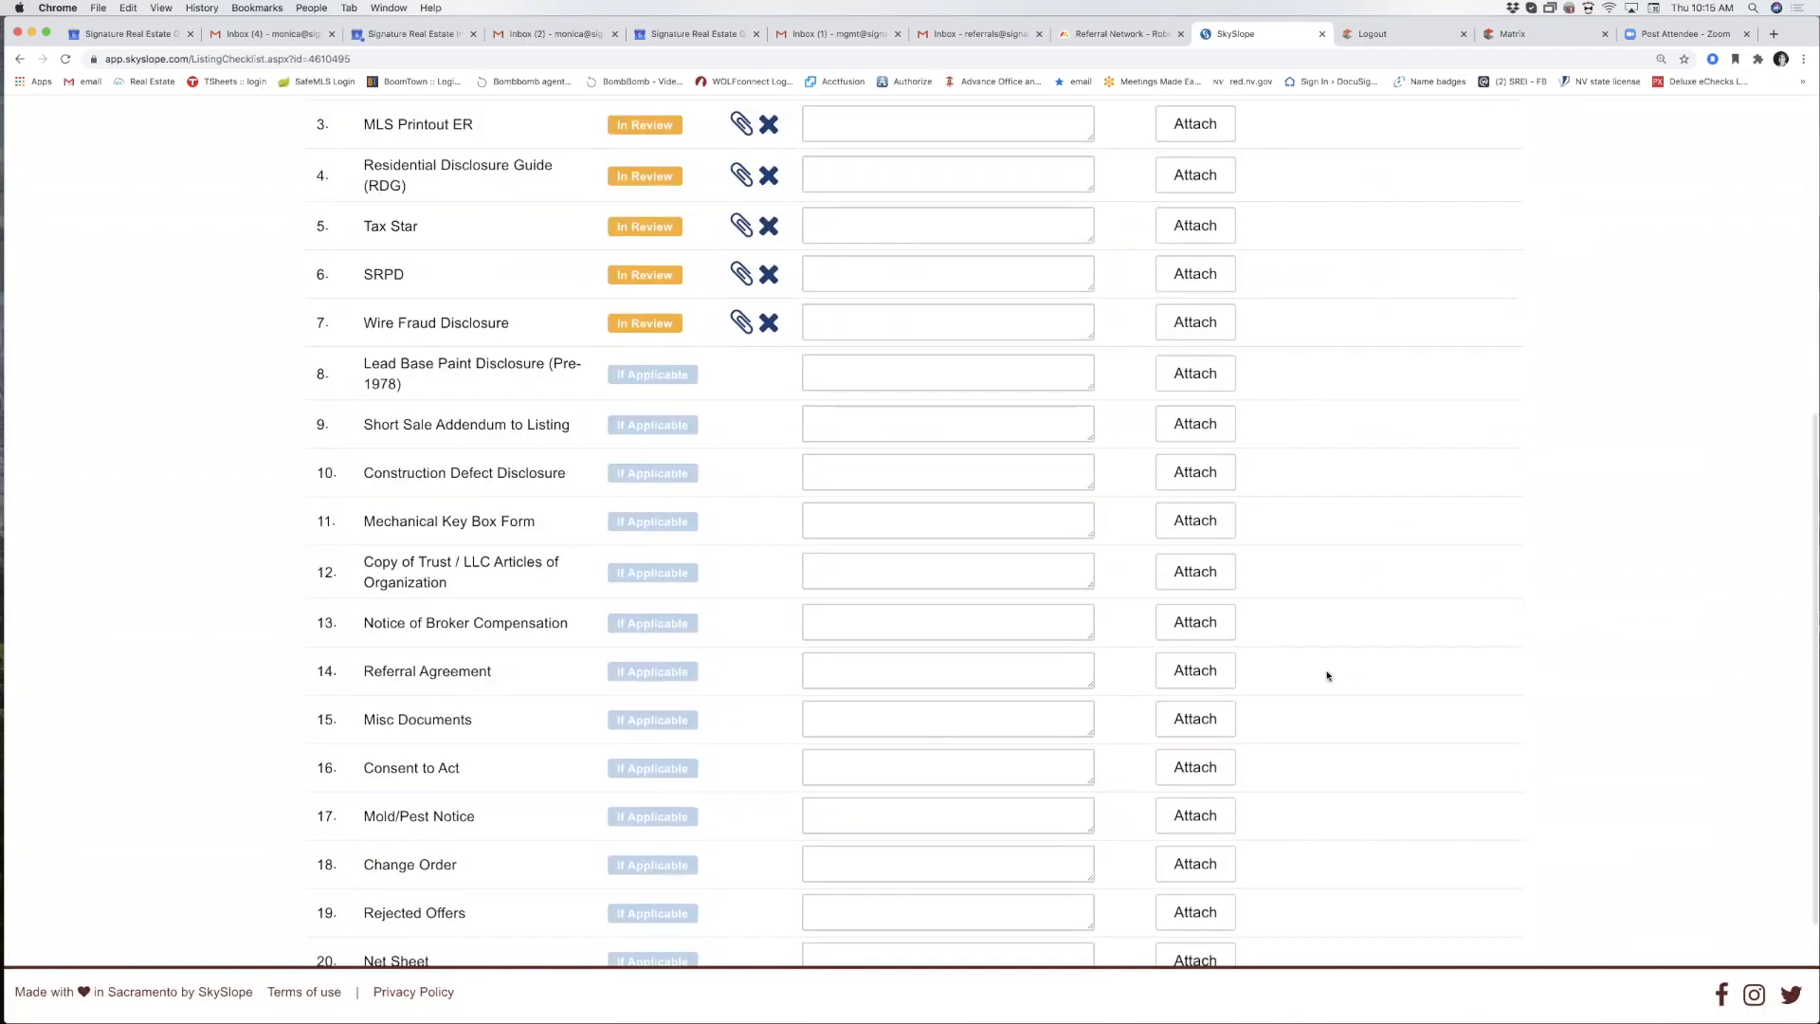
pyautogui.click(1196, 622)
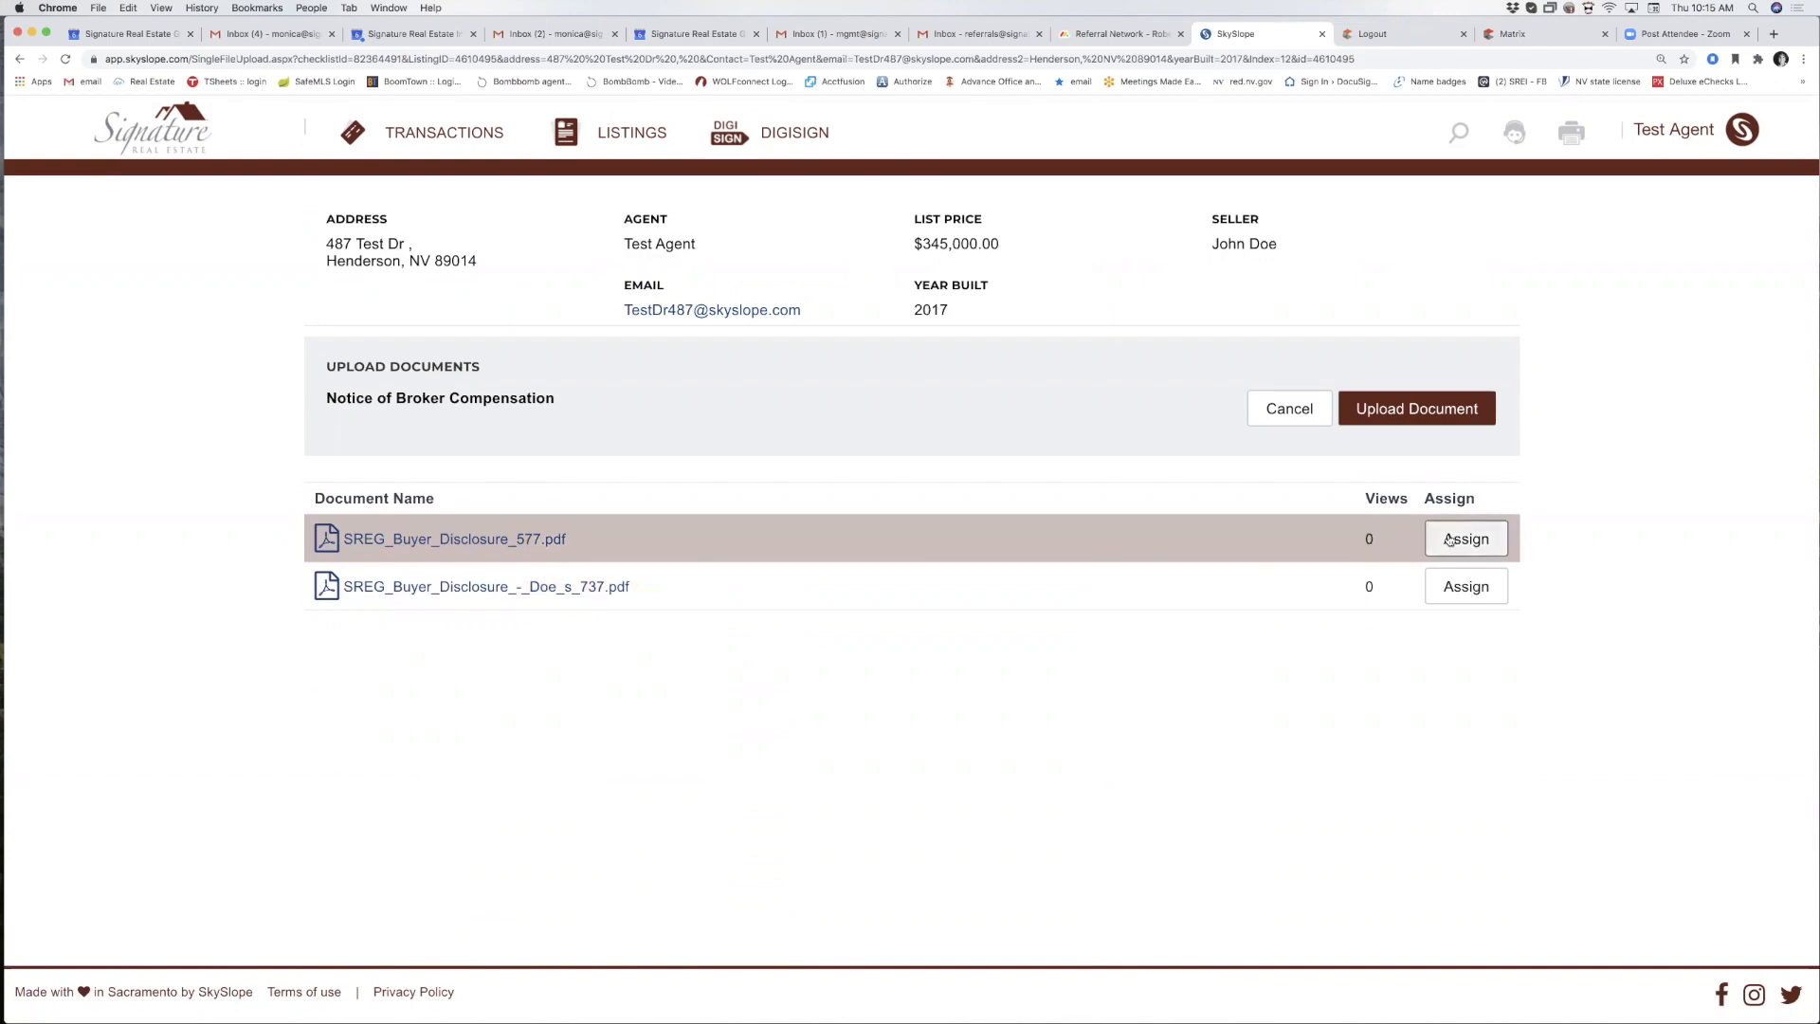
# Assign SREG_Buyer_Disclosure_577.pdf to Notice of Broker Compensation, bringing the In Review count to eight.
pyautogui.click(1450, 538)
pyautogui.scroll(-4, 862, 784)
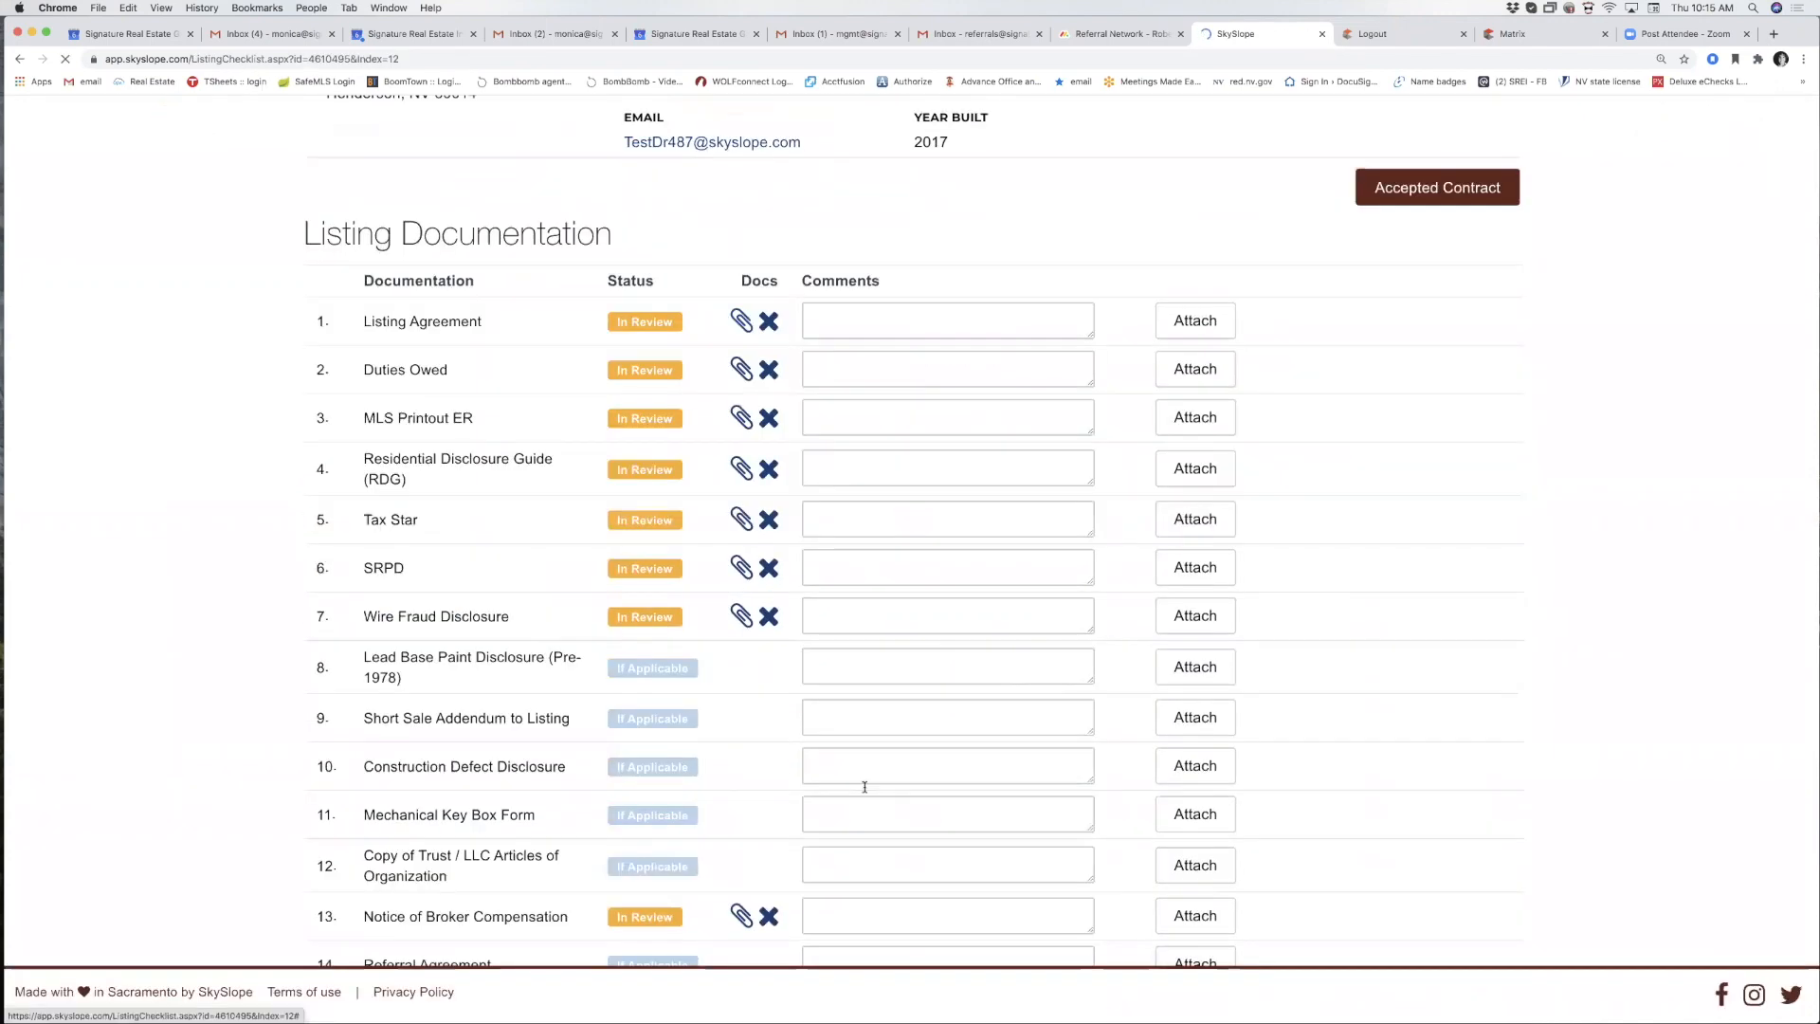
pyautogui.scroll(-2, 767, 707)
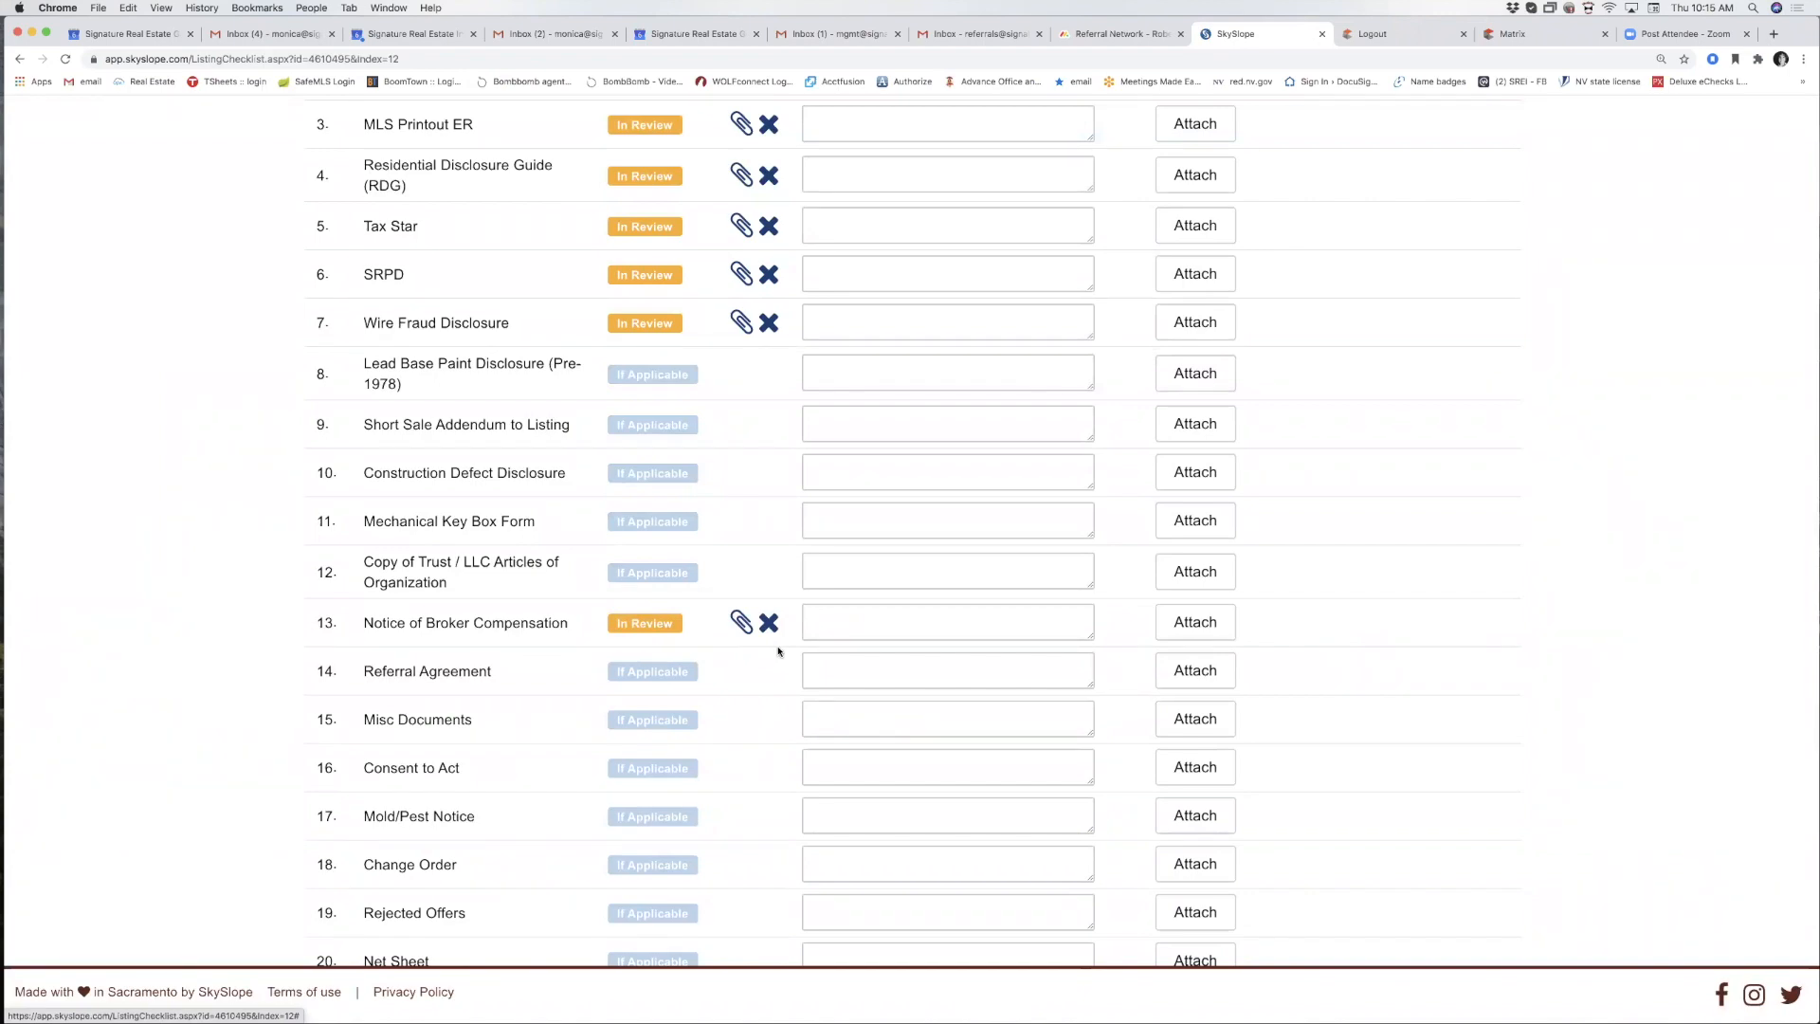
pyautogui.scroll(5, 778, 651)
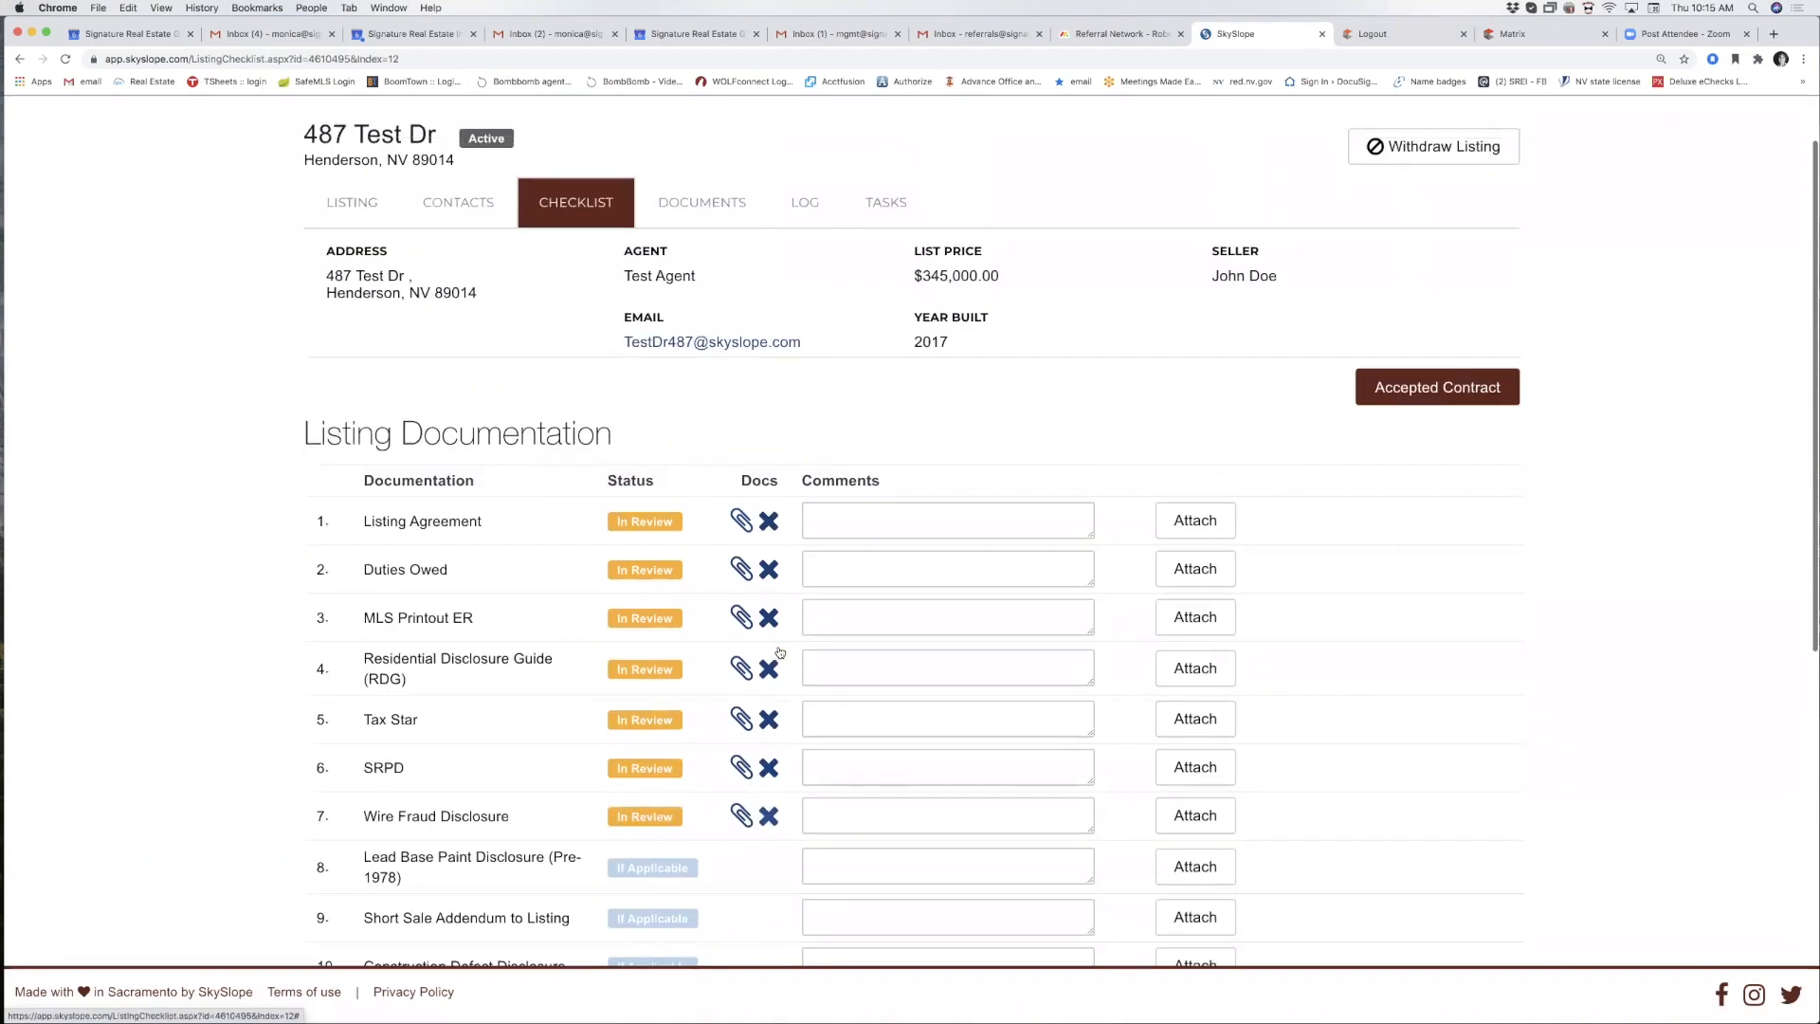
pyautogui.scroll(2, 779, 653)
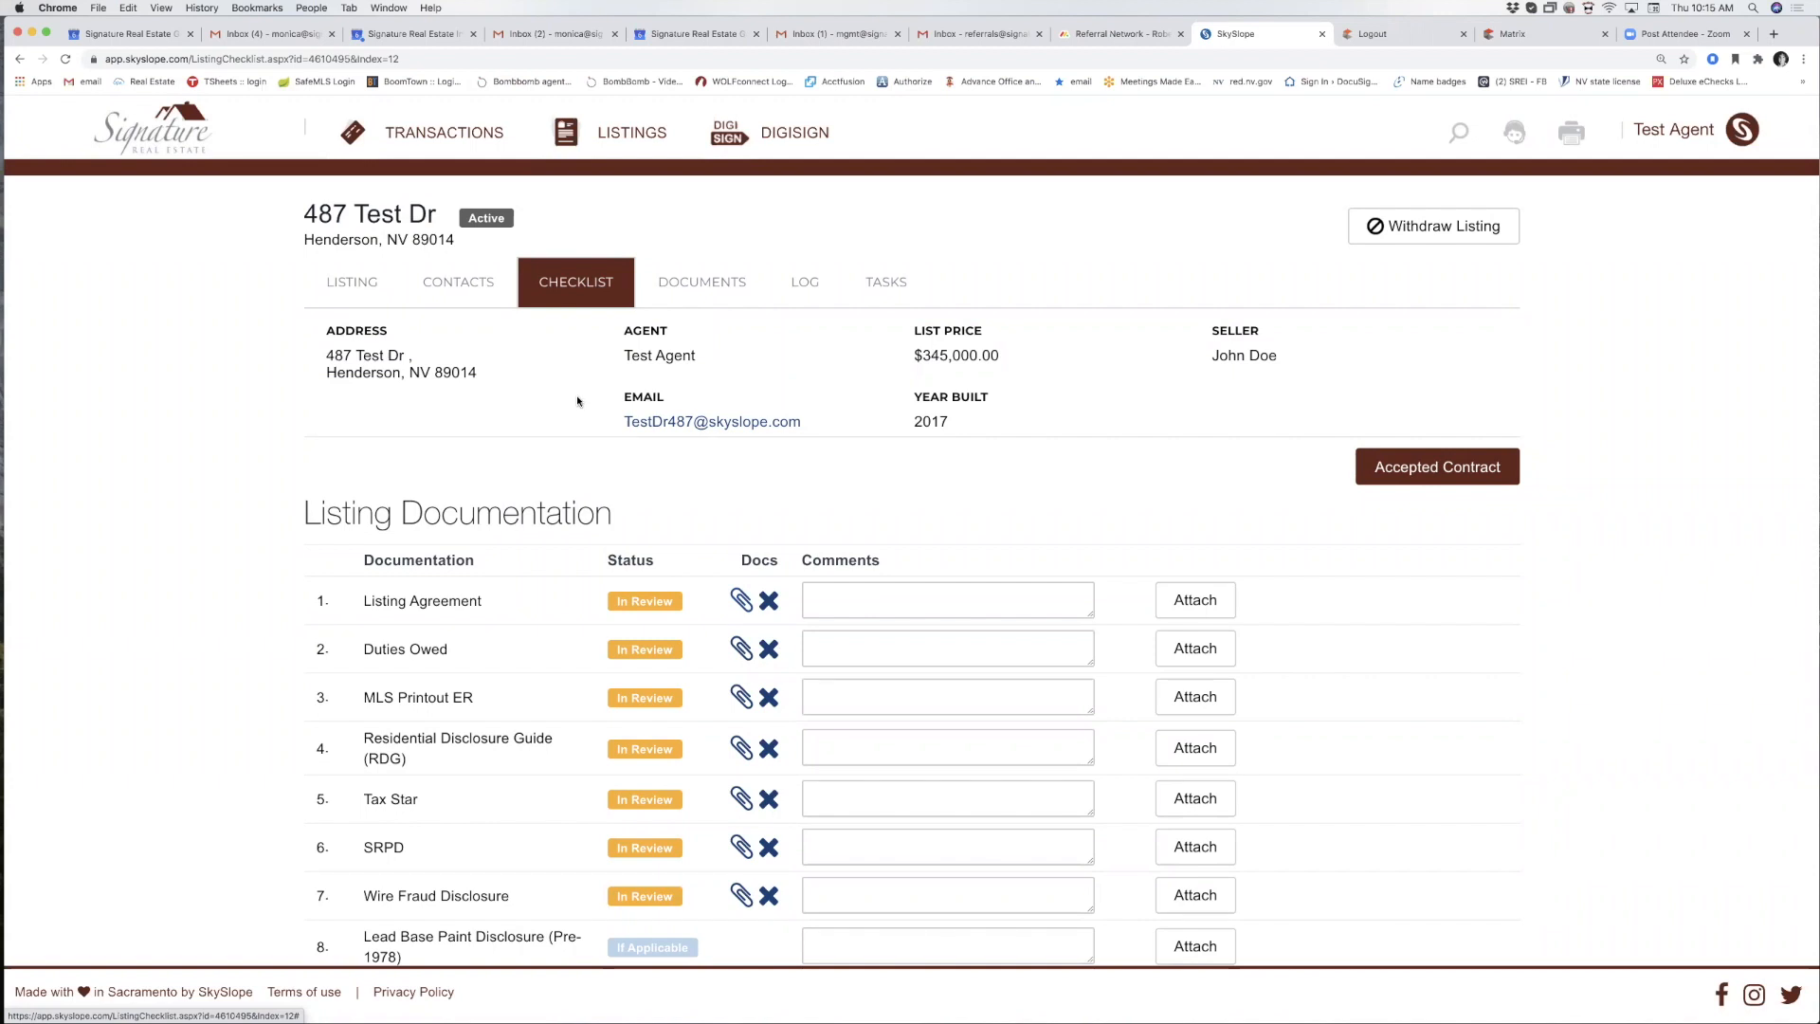
# Start a 487 Test Dr transaction from Accepted Contract and enter none as the MLS#.
pyautogui.click(1432, 468)
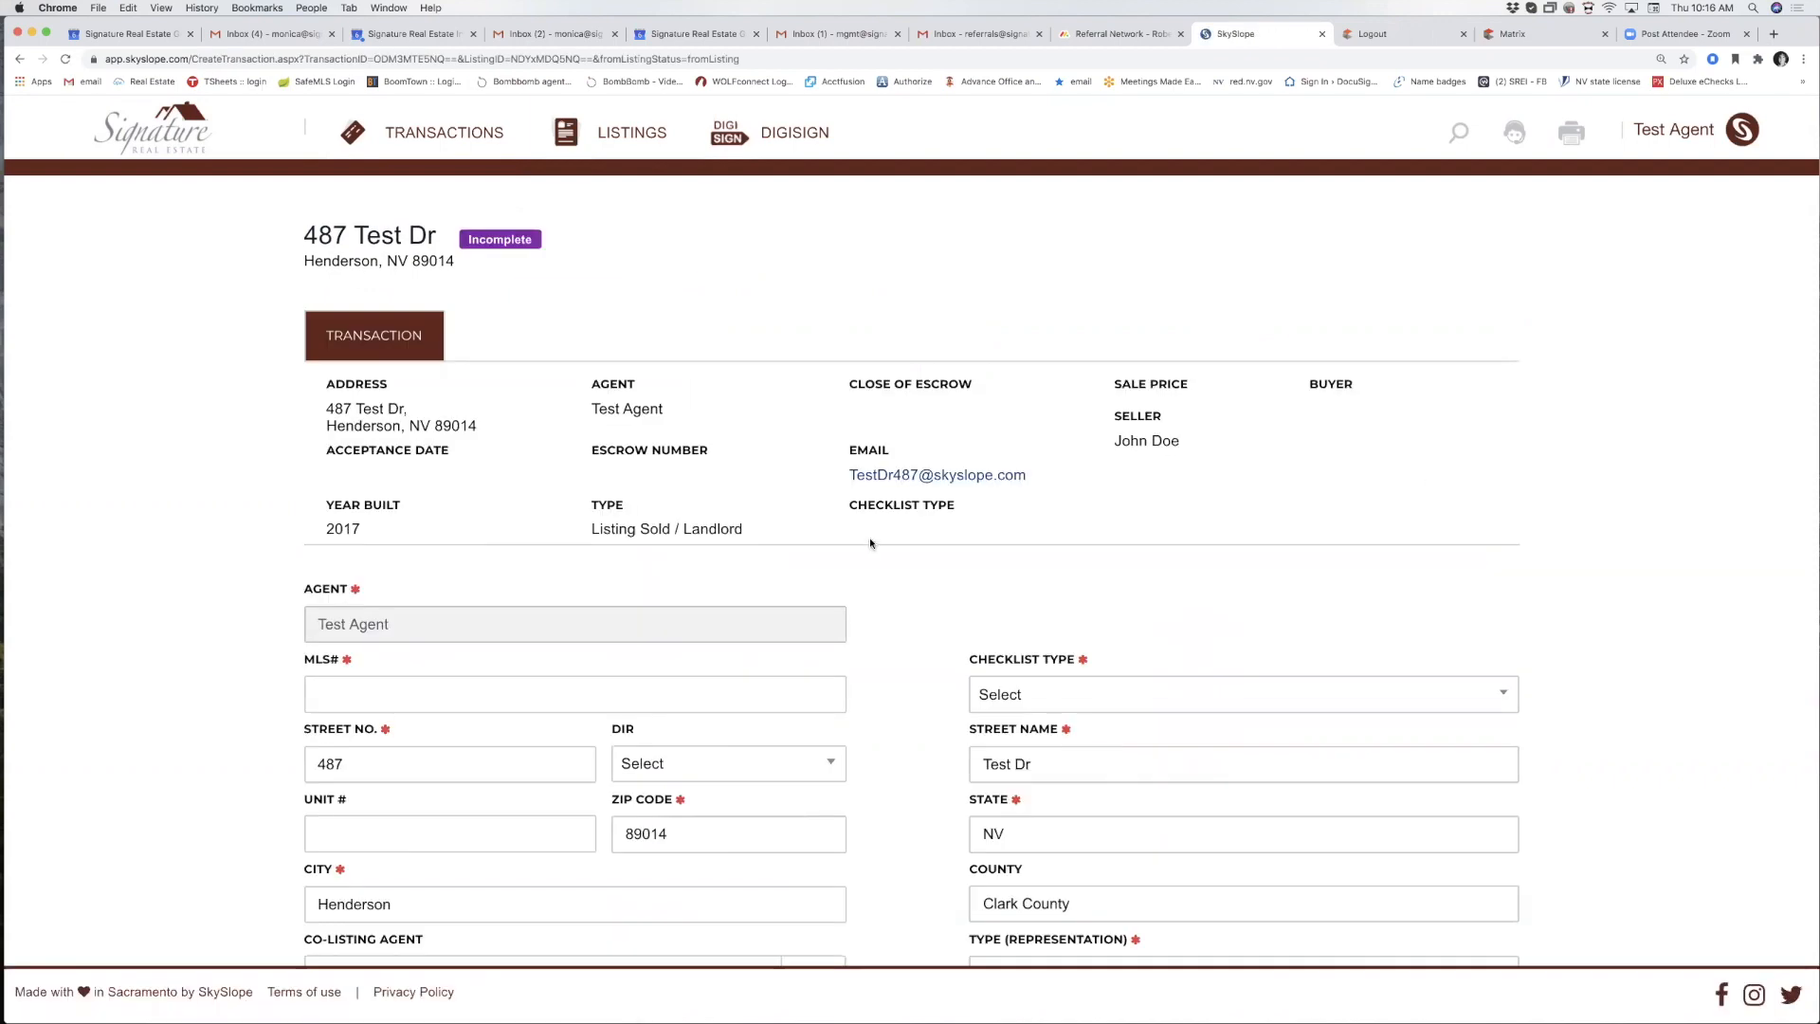
pyautogui.scroll(-3, 869, 537)
pyautogui.scroll(3, 889, 564)
pyautogui.scroll(-5, 568, 508)
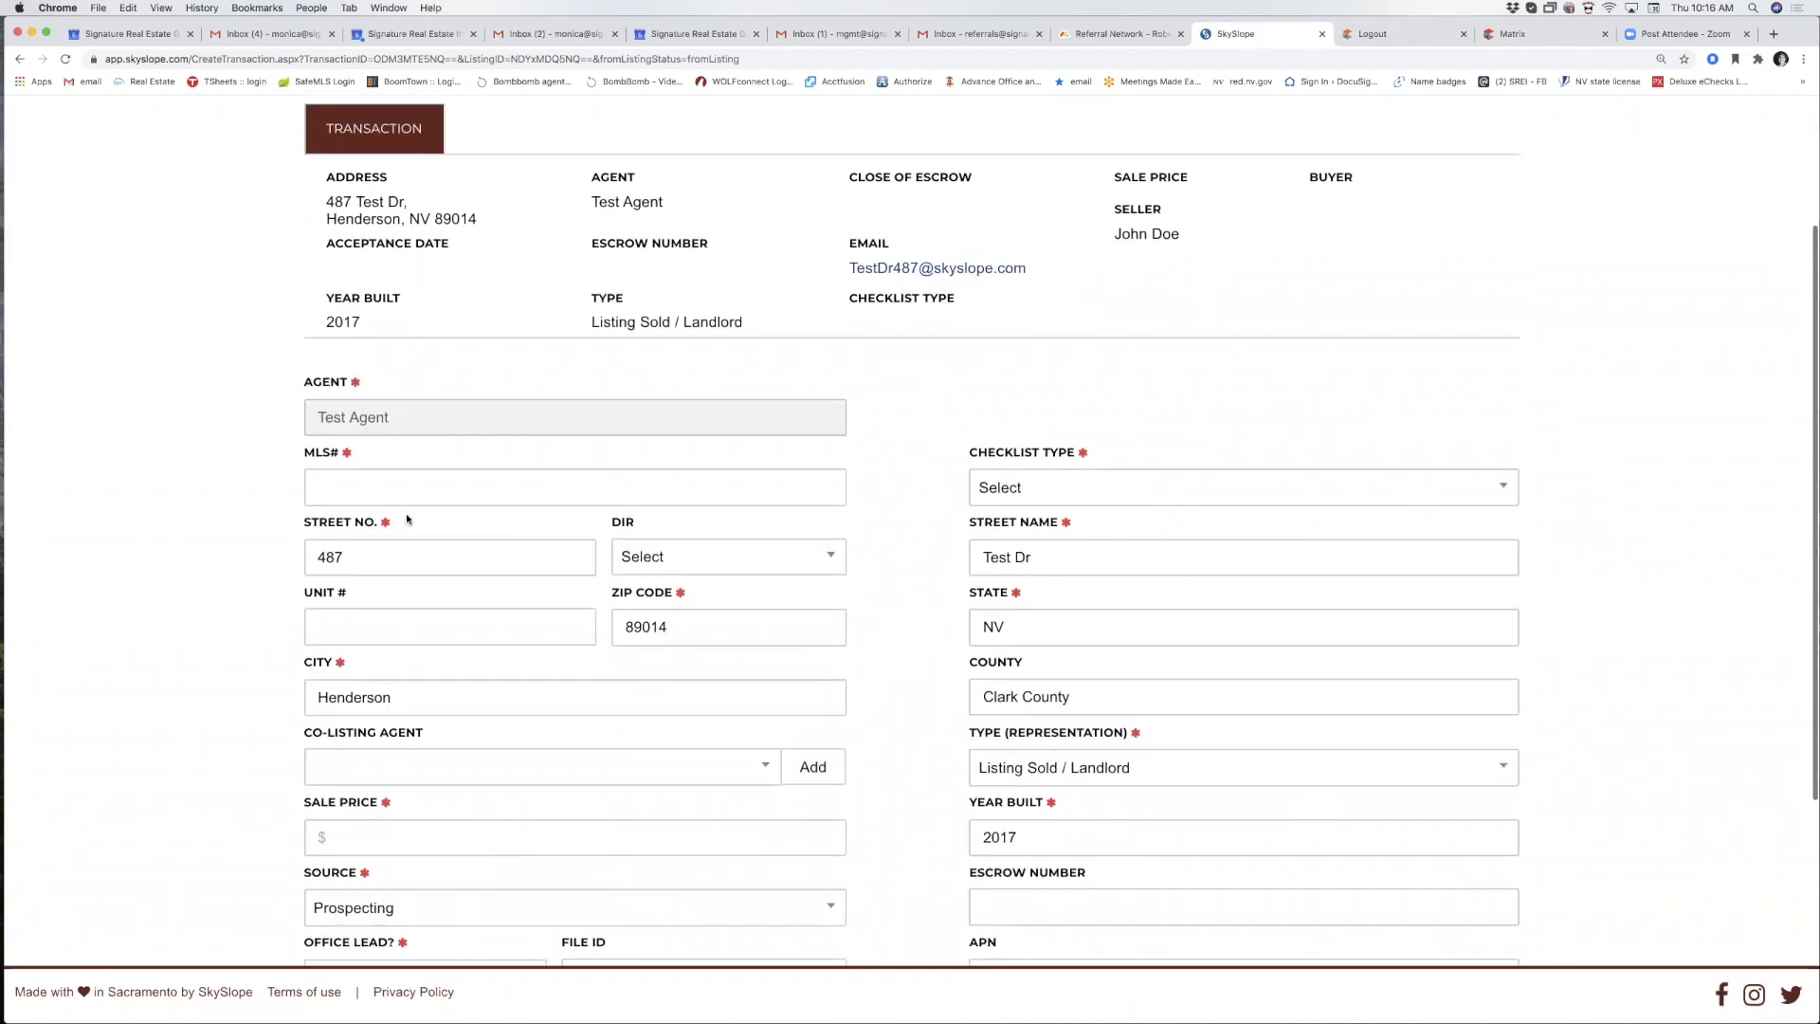
pyautogui.click(346, 488)
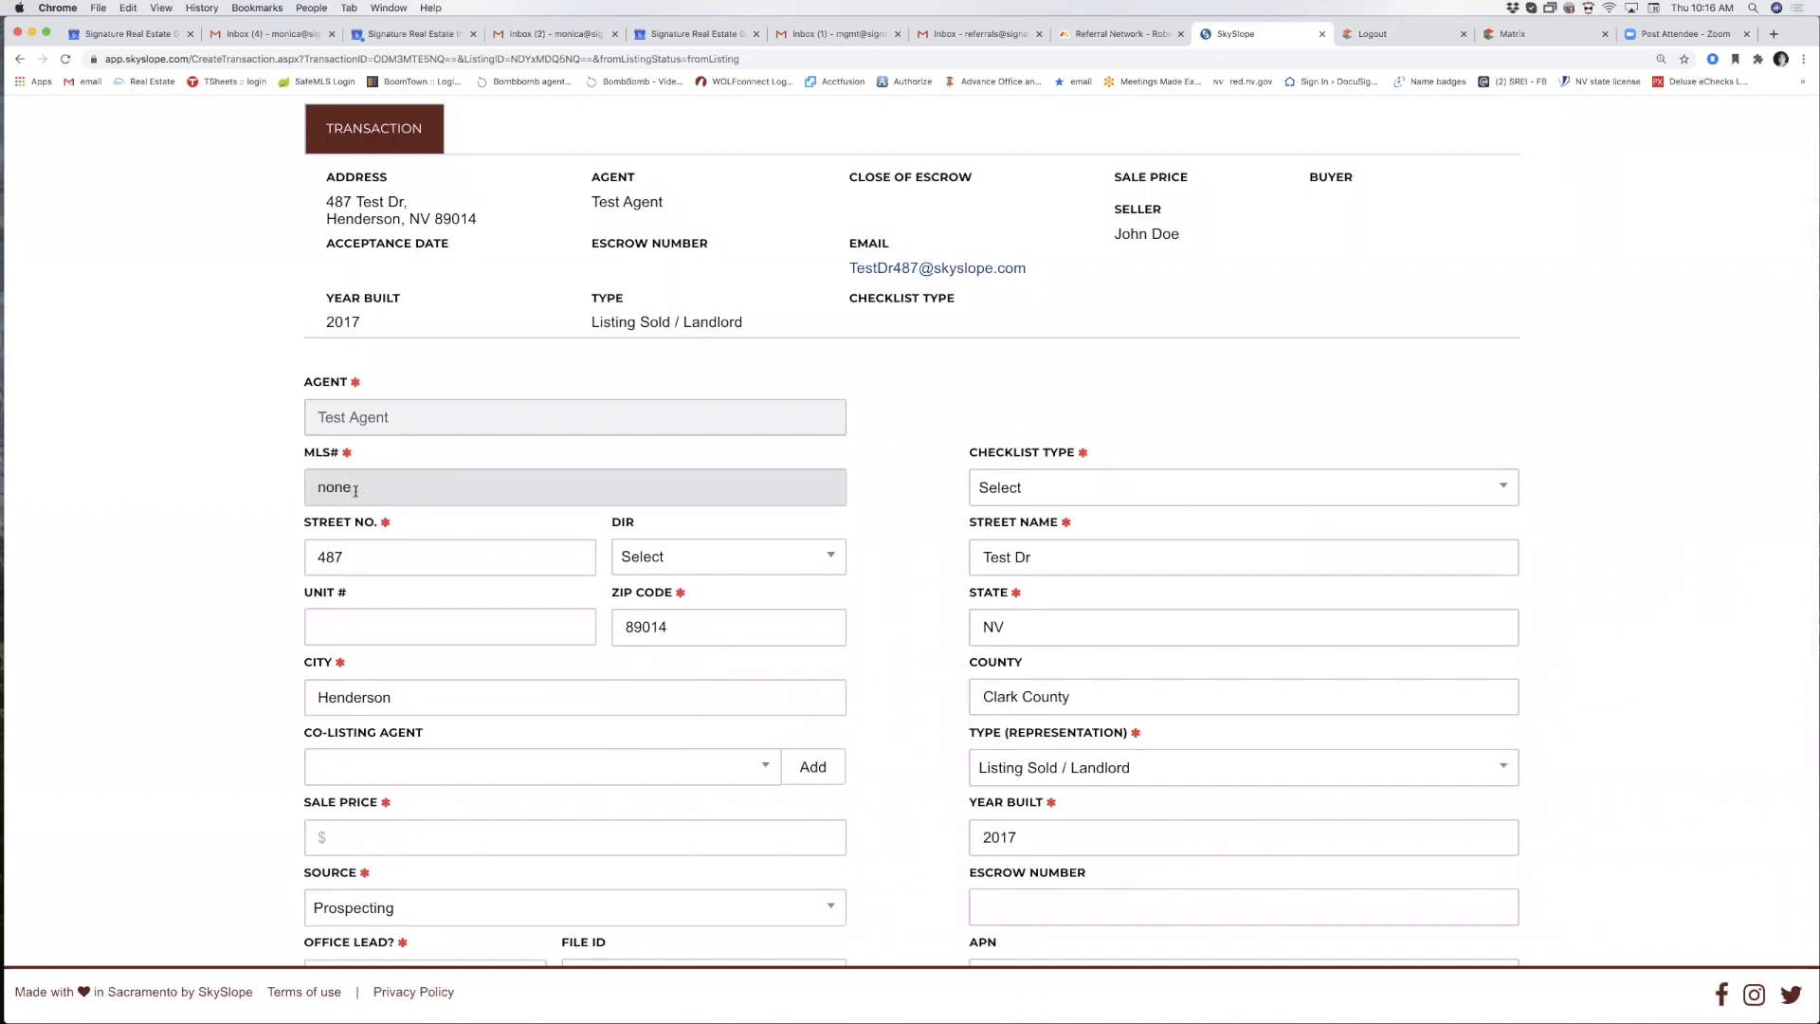
pyautogui.scroll(-4, 417, 533)
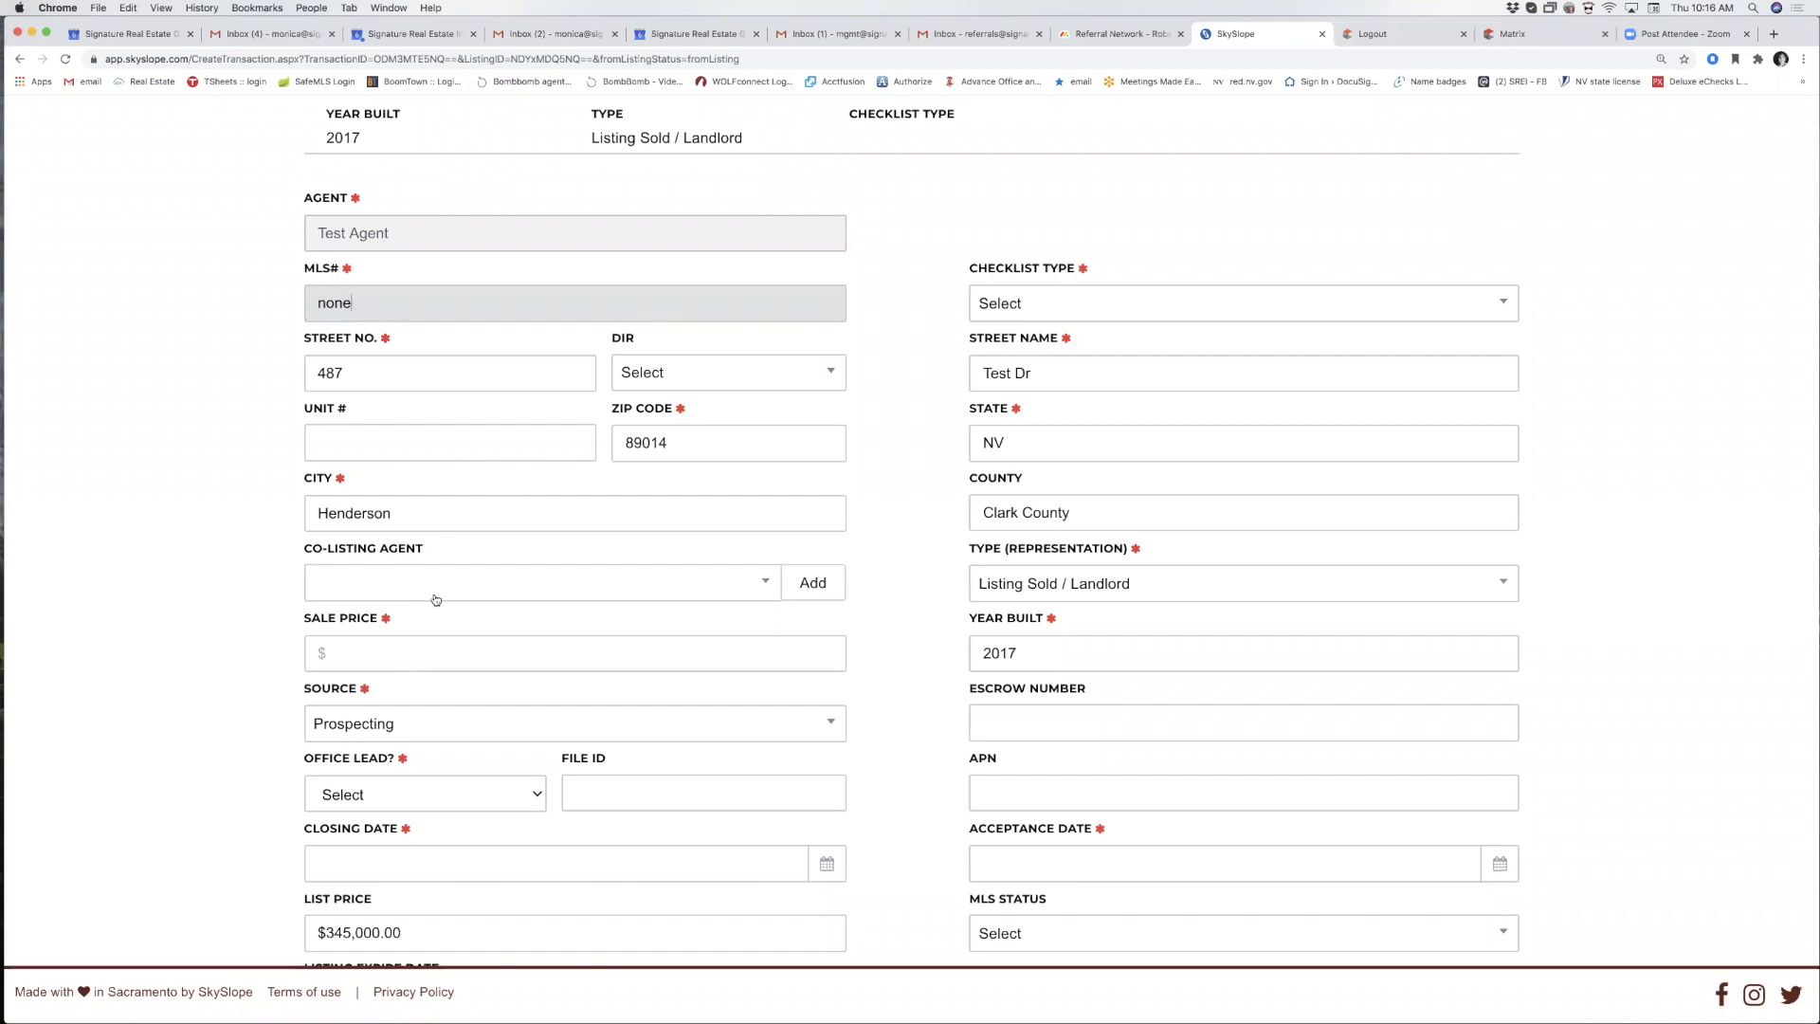
pyautogui.scroll(5, 435, 599)
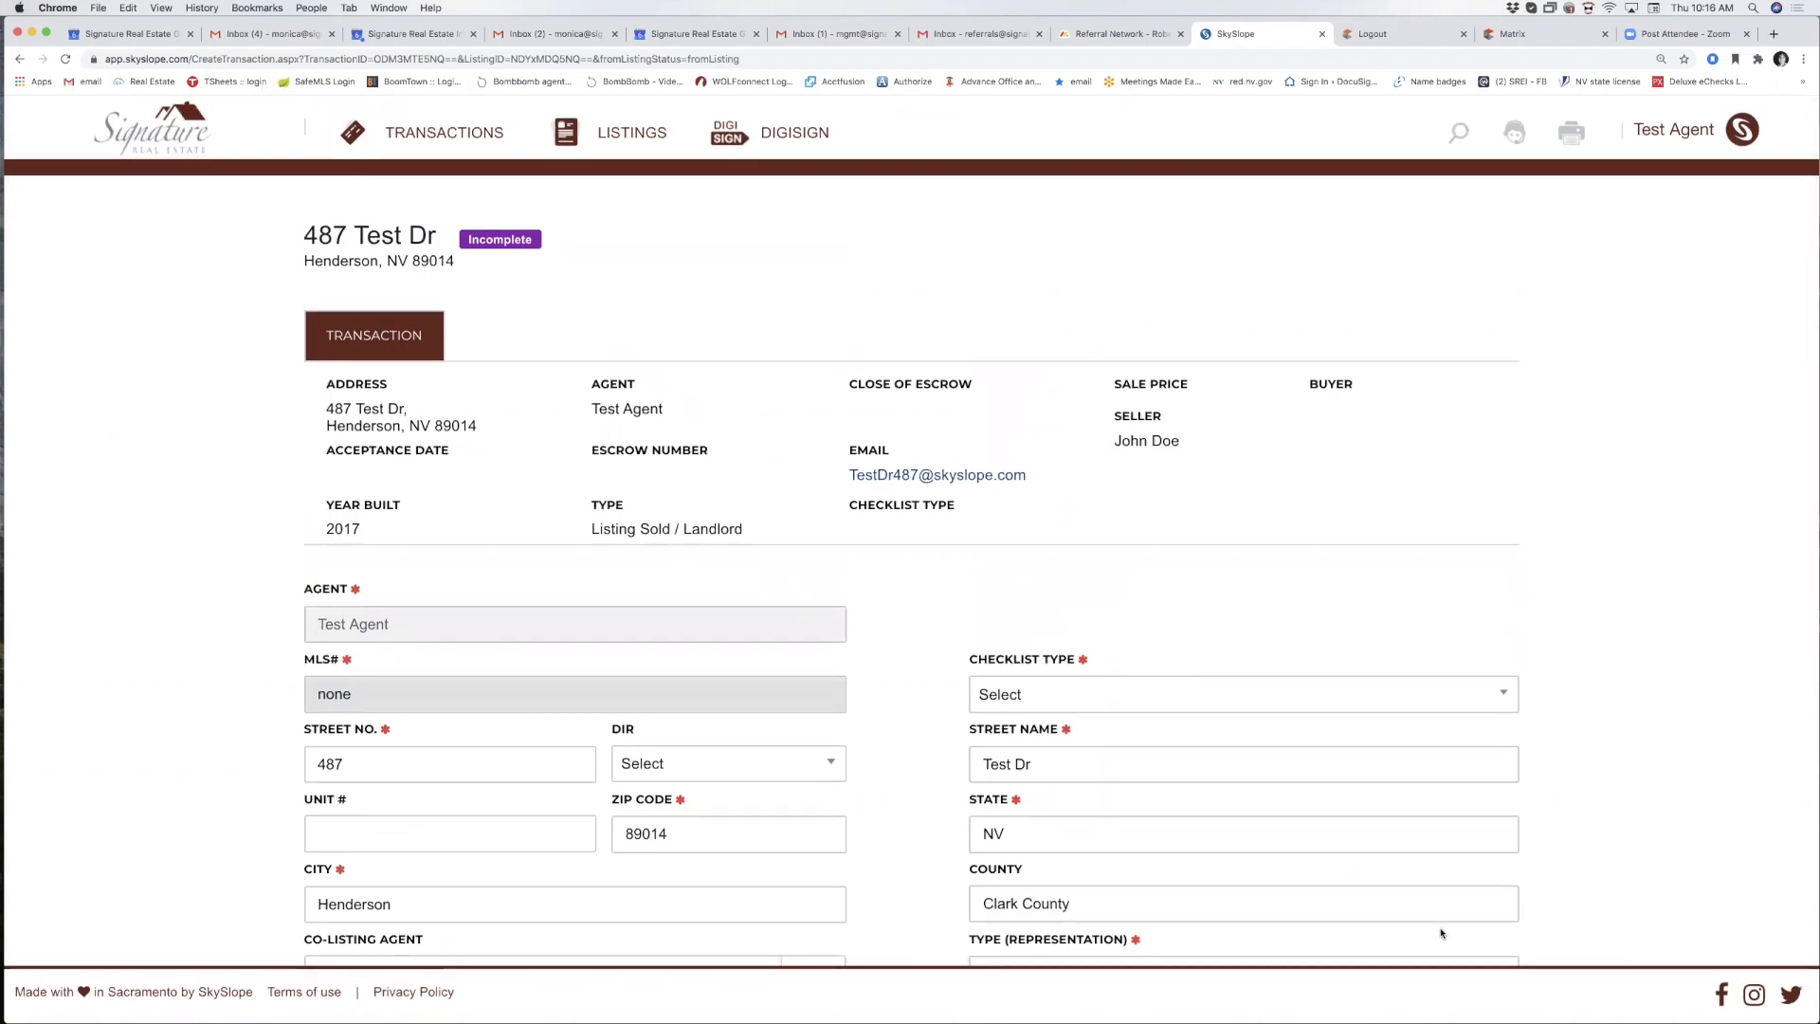
pyautogui.click(1394, 997)
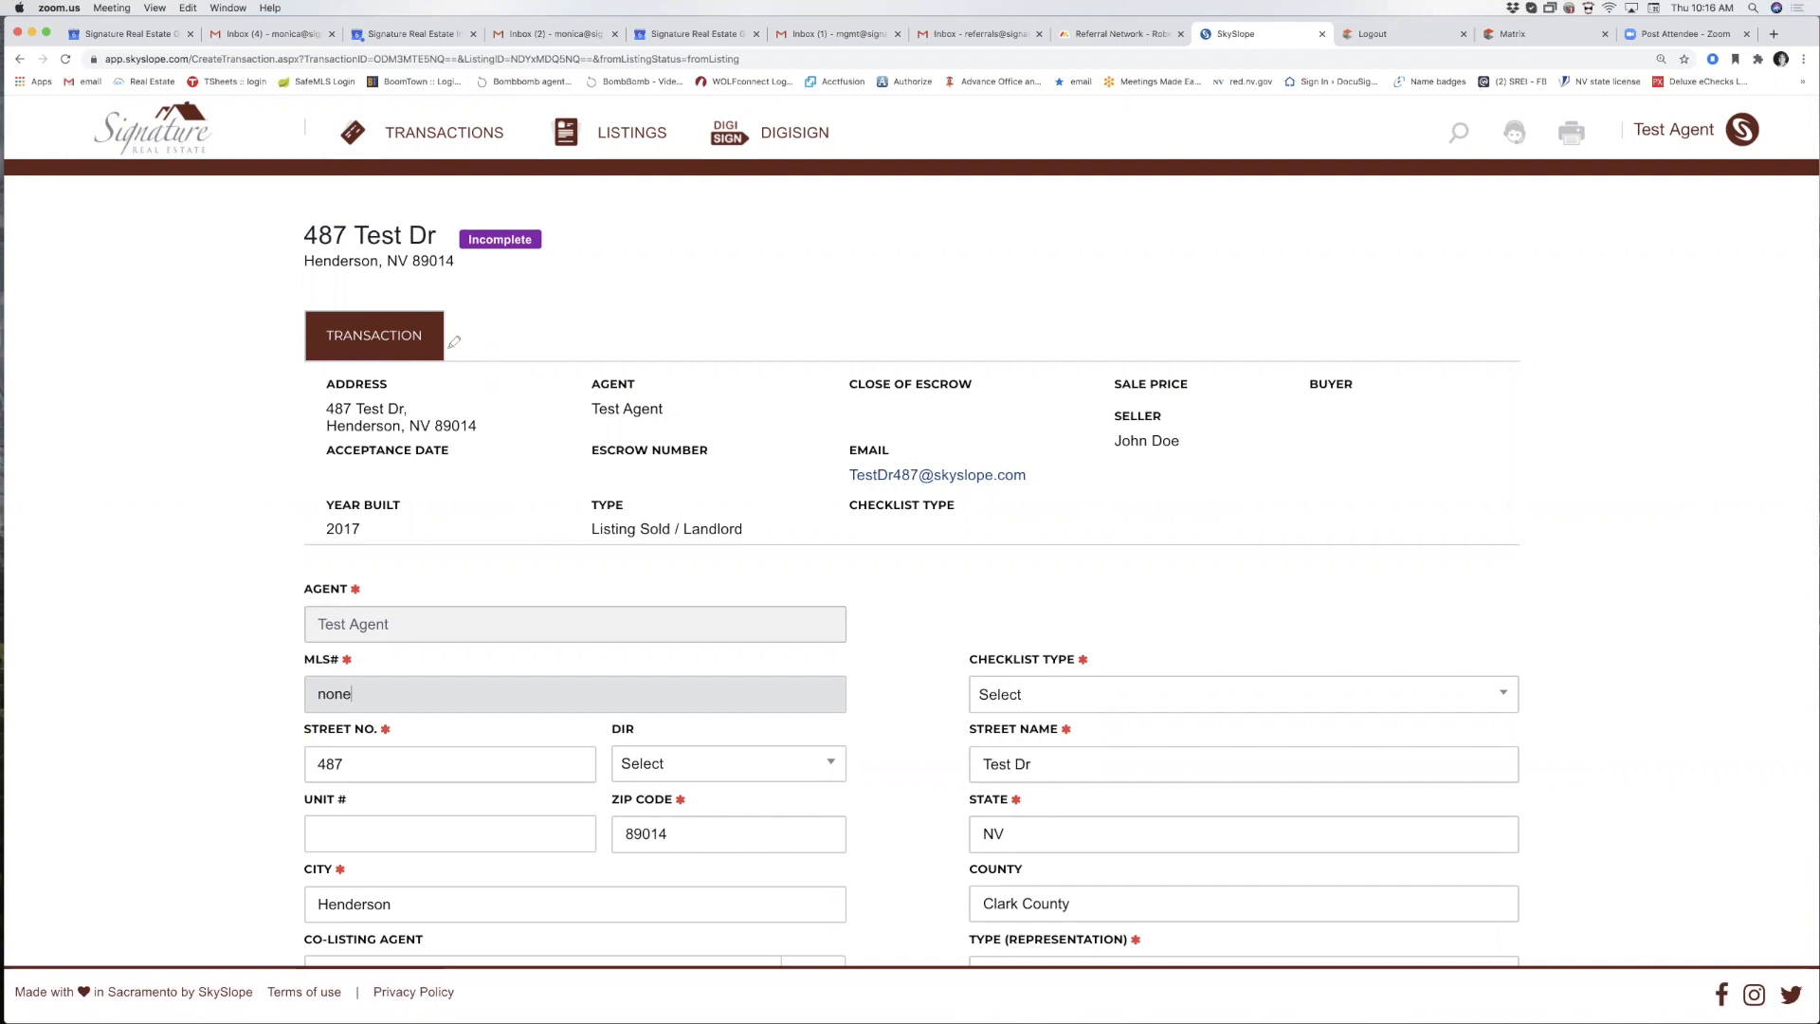
pyautogui.moveTo(433, 362); pyautogui.dragTo(558, 352)
pyautogui.moveTo(605, 360); pyautogui.dragTo(995, 361)
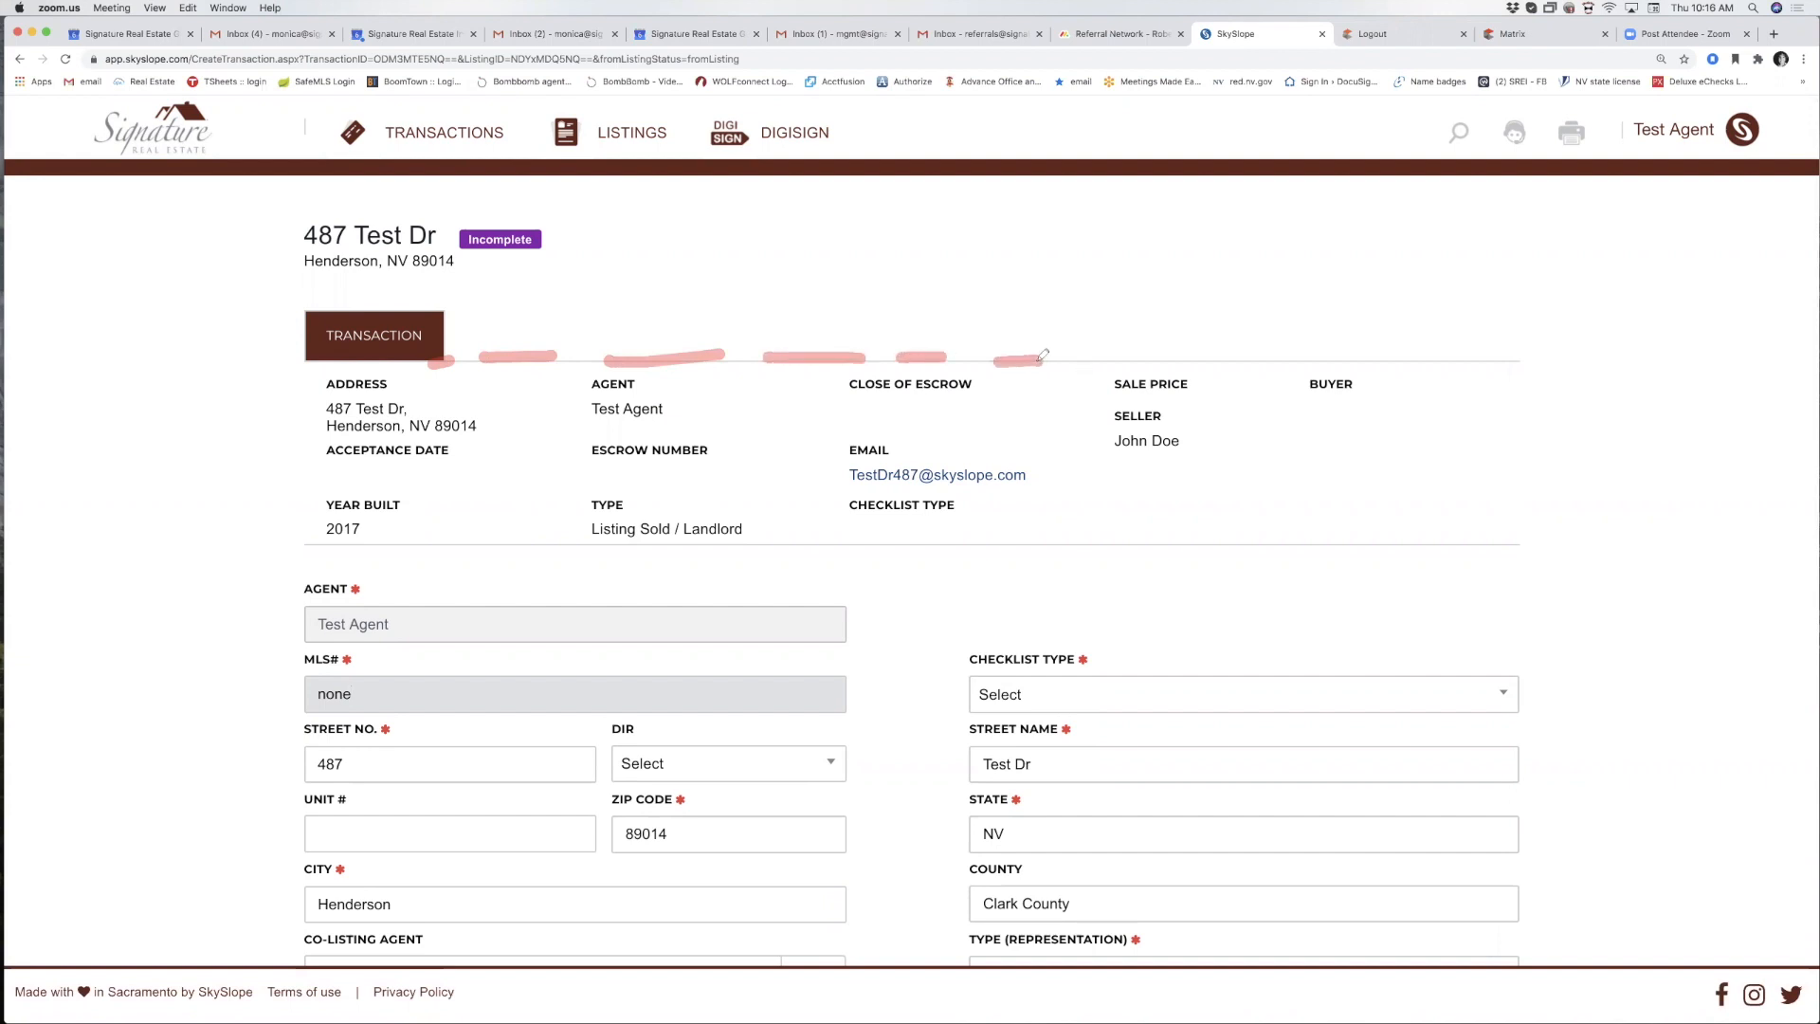
pyautogui.moveTo(529, 335)
pyautogui.mouseDown()
pyautogui.moveTo(638, 287)
pyautogui.moveTo(716, 313)
pyautogui.moveTo(986, 304)
pyautogui.mouseUp()
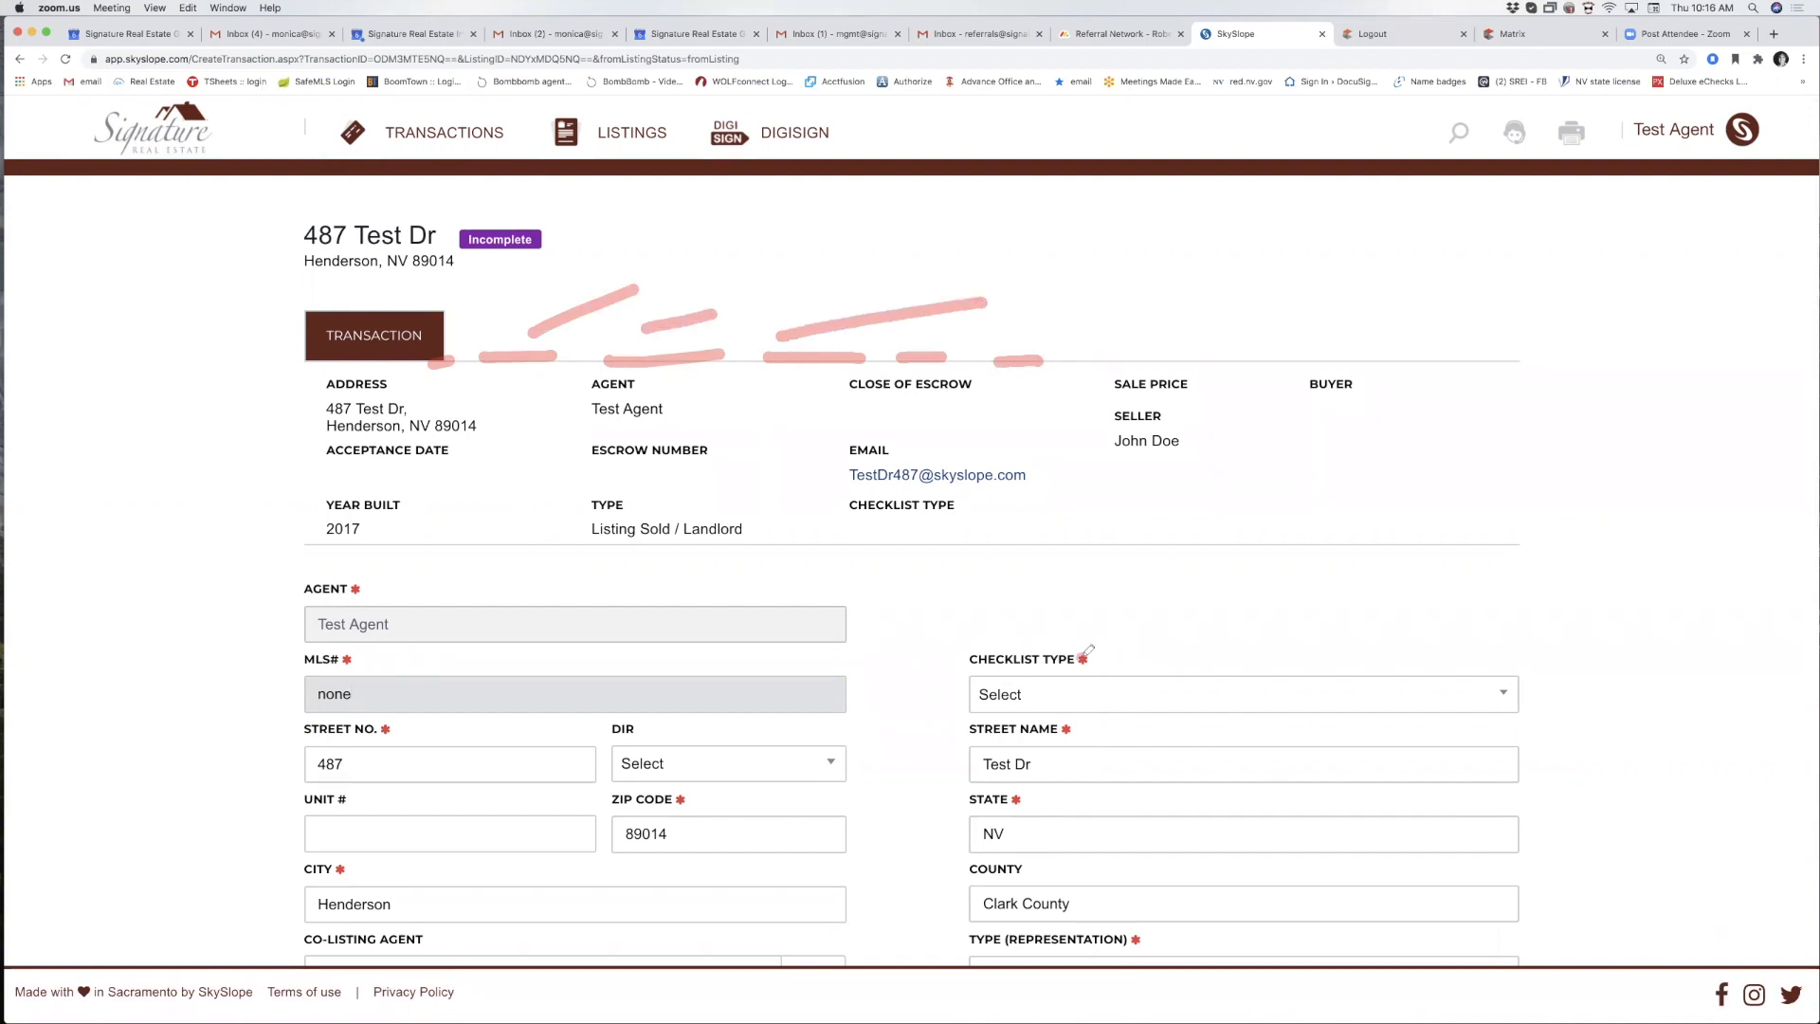
pyautogui.moveTo(1080, 660); pyautogui.dragTo(1107, 651)
pyautogui.click(1723, 931)
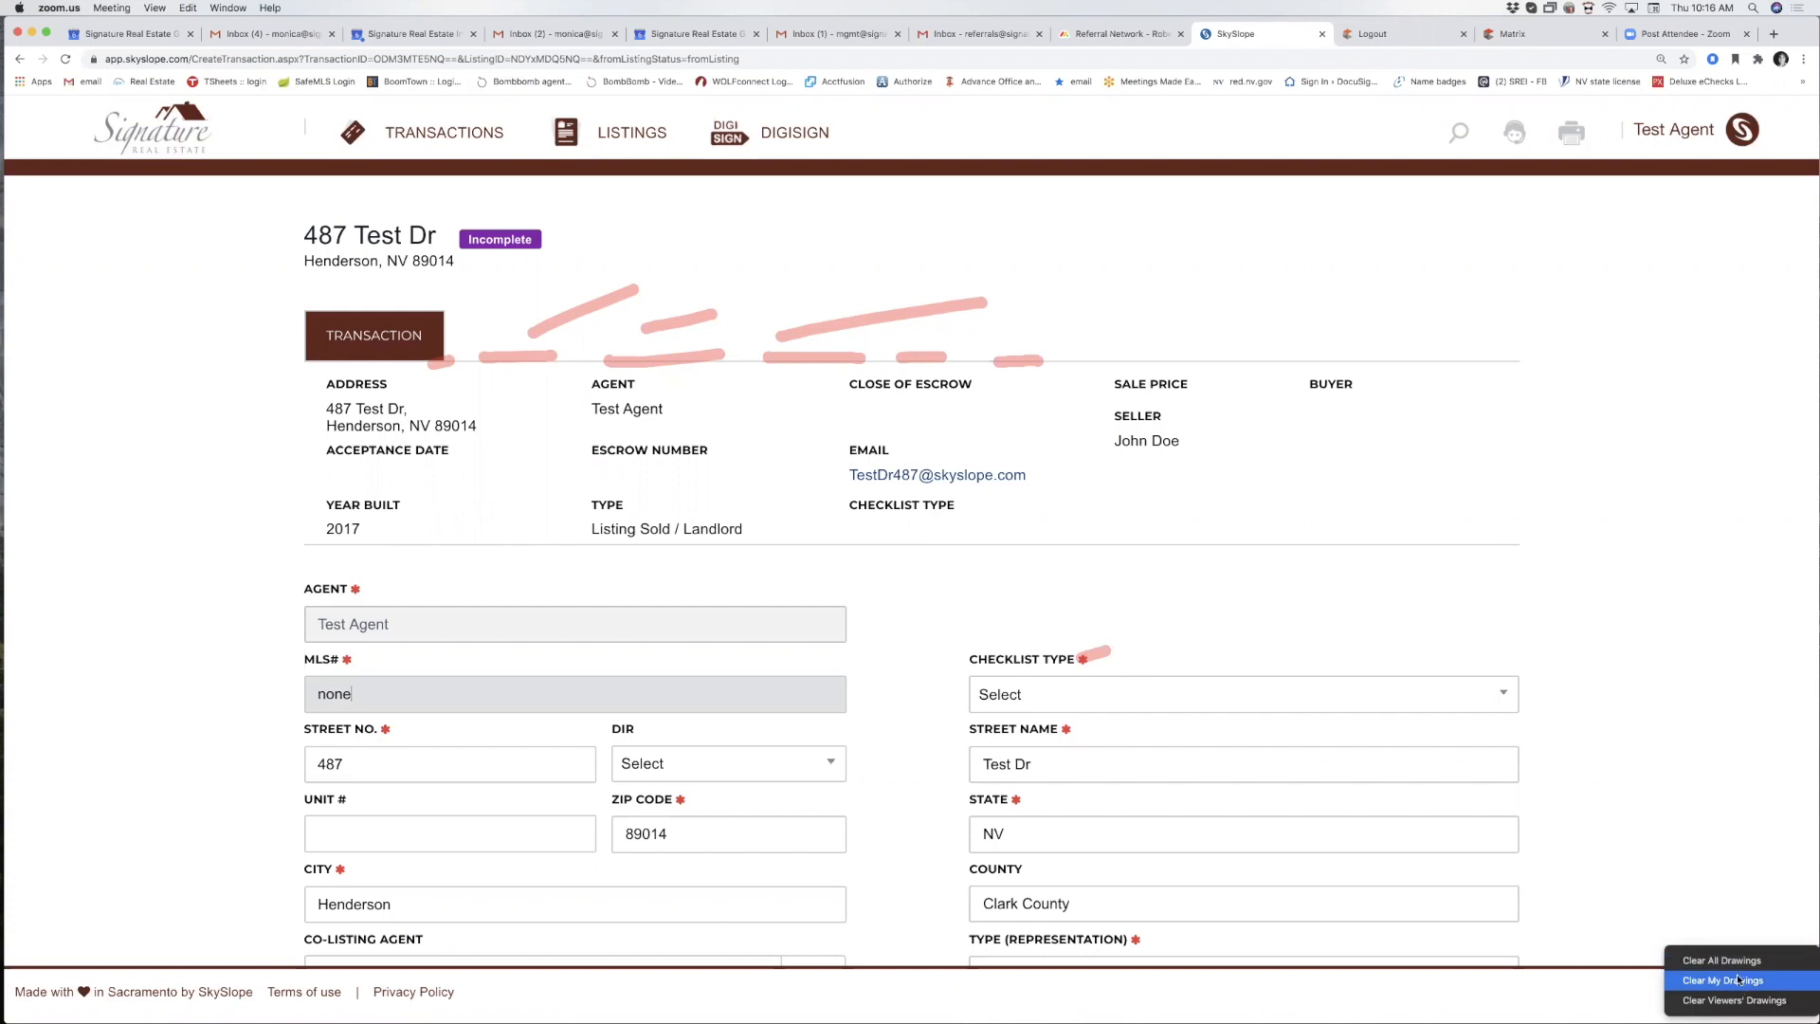
pyautogui.click(1735, 959)
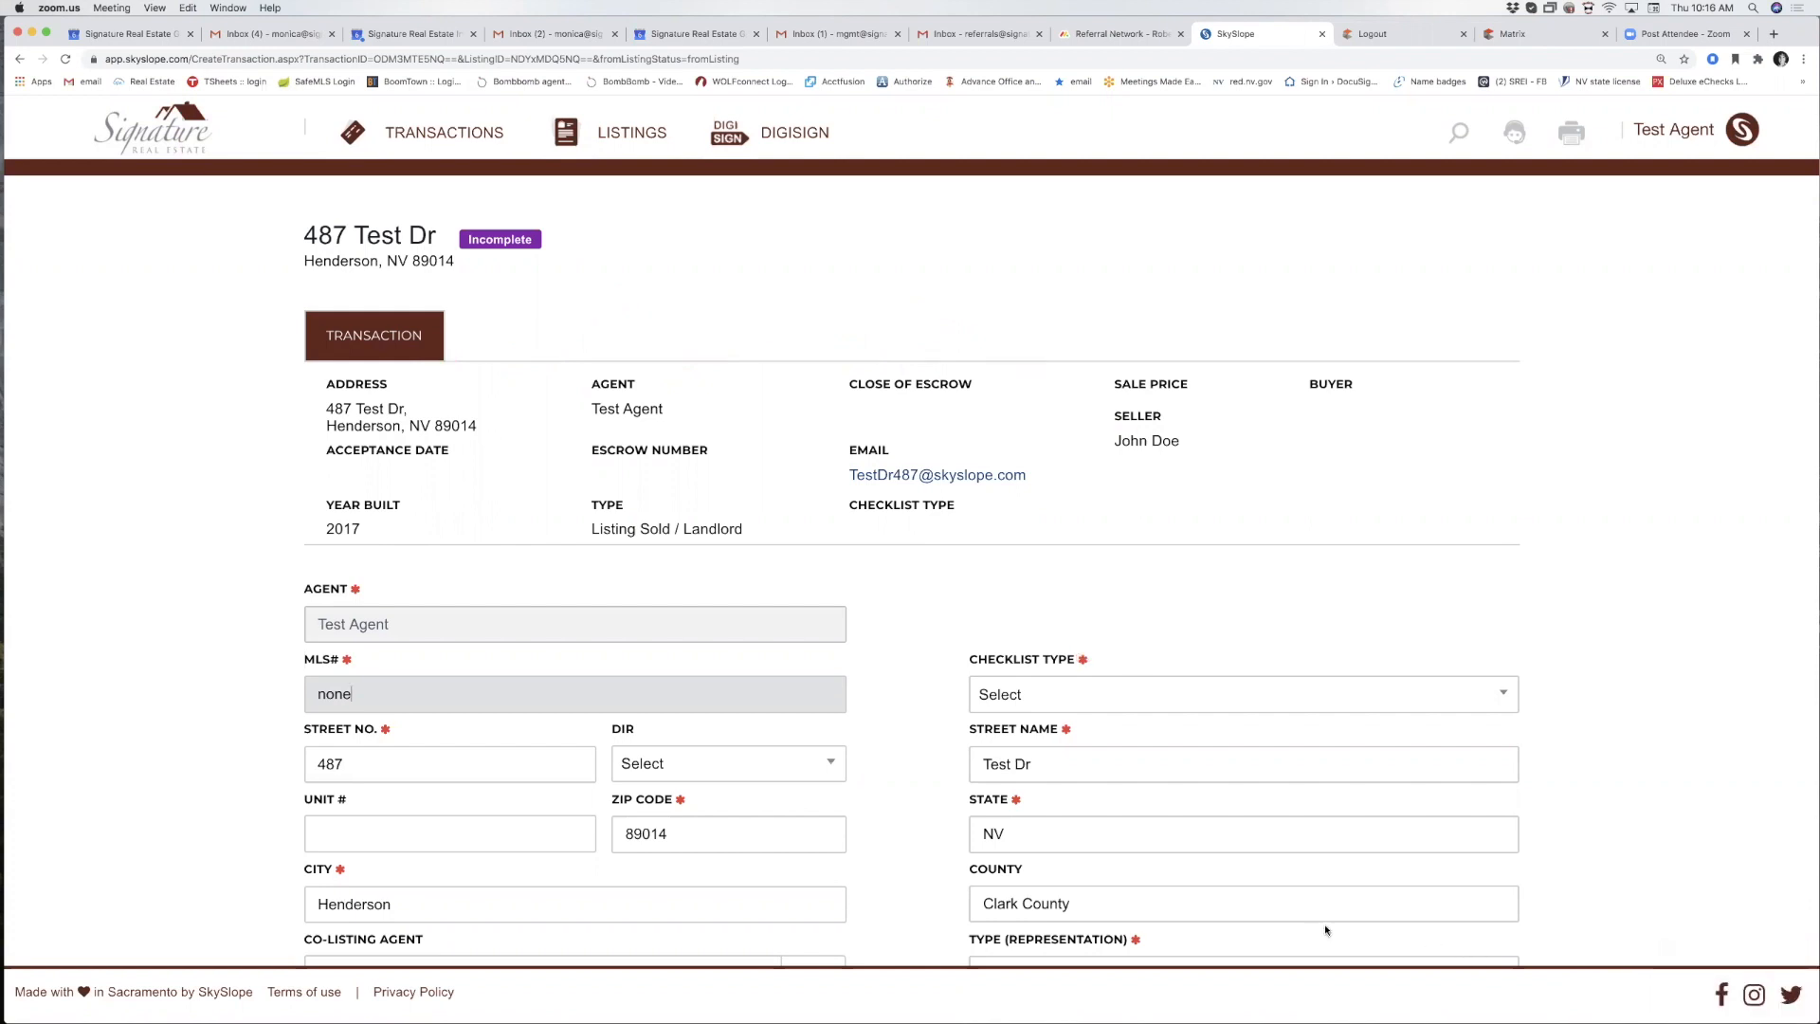
# Choose NV - Listing - Deal from the transaction's Checklist Type dropdown.
pyautogui.scroll(-5, 878, 597)
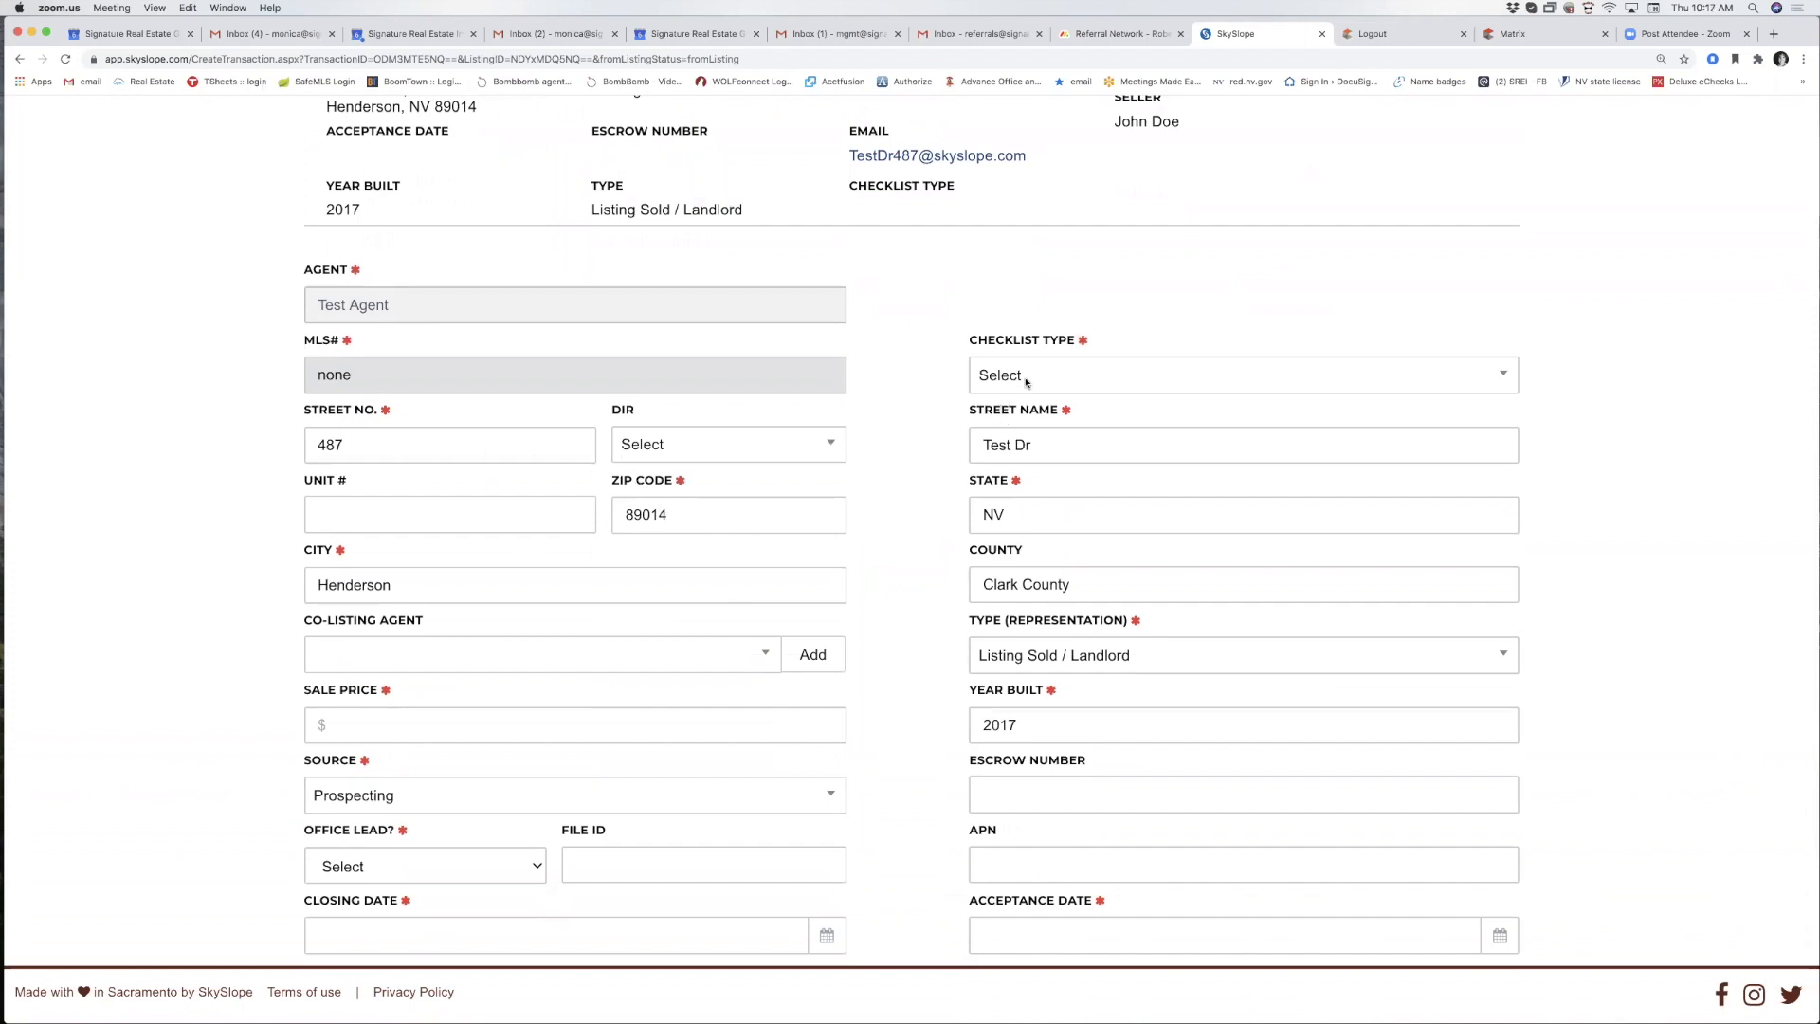
pyautogui.click(1070, 378)
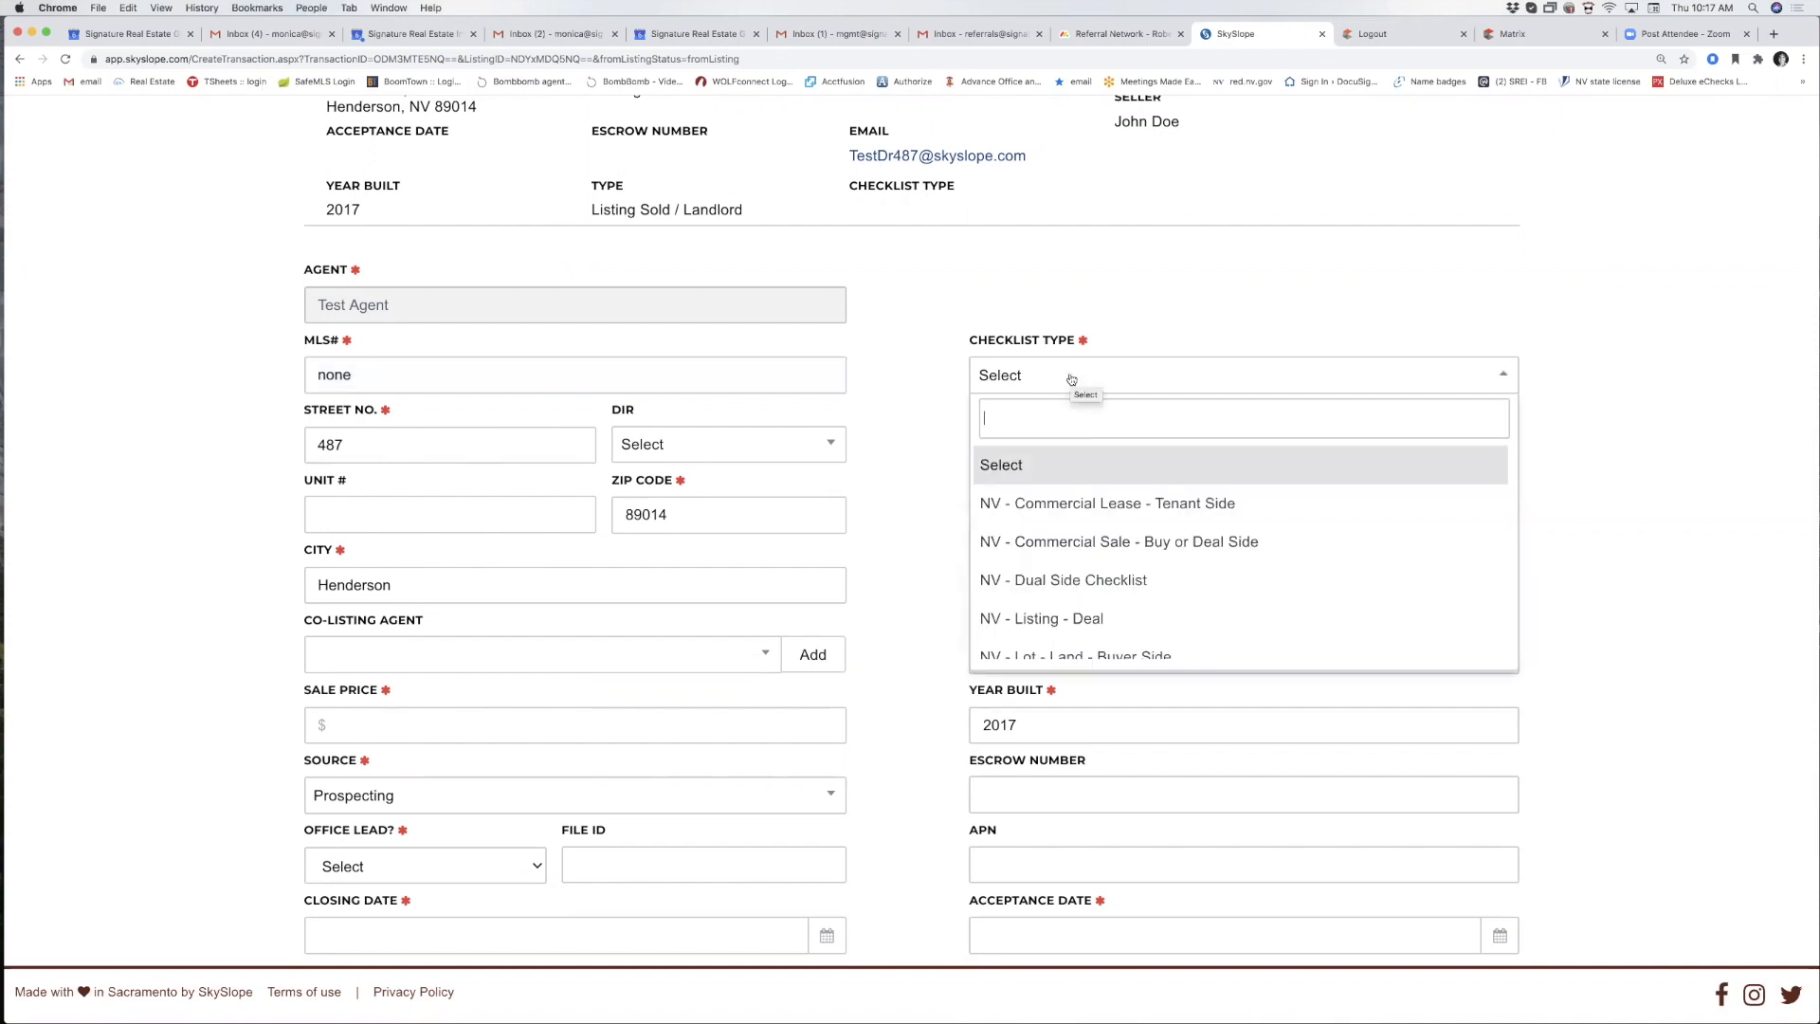
pyautogui.scroll(-1, 1071, 379)
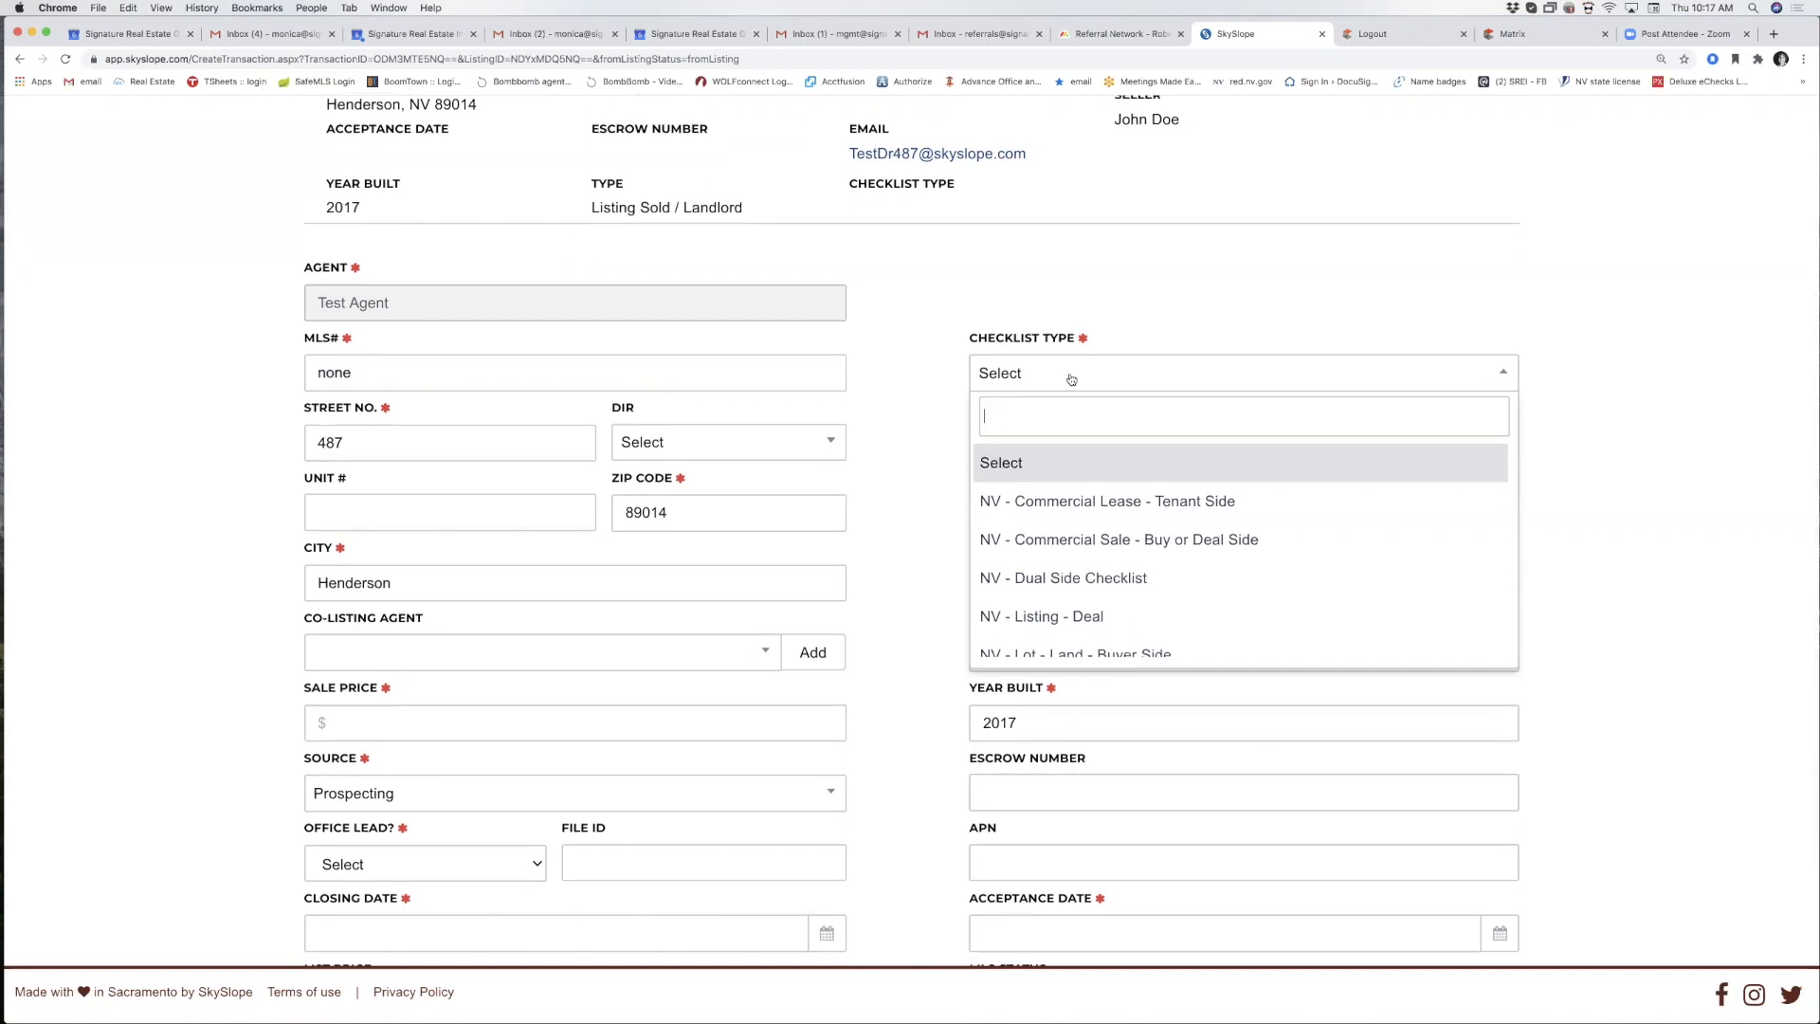
pyautogui.scroll(-2, 1070, 379)
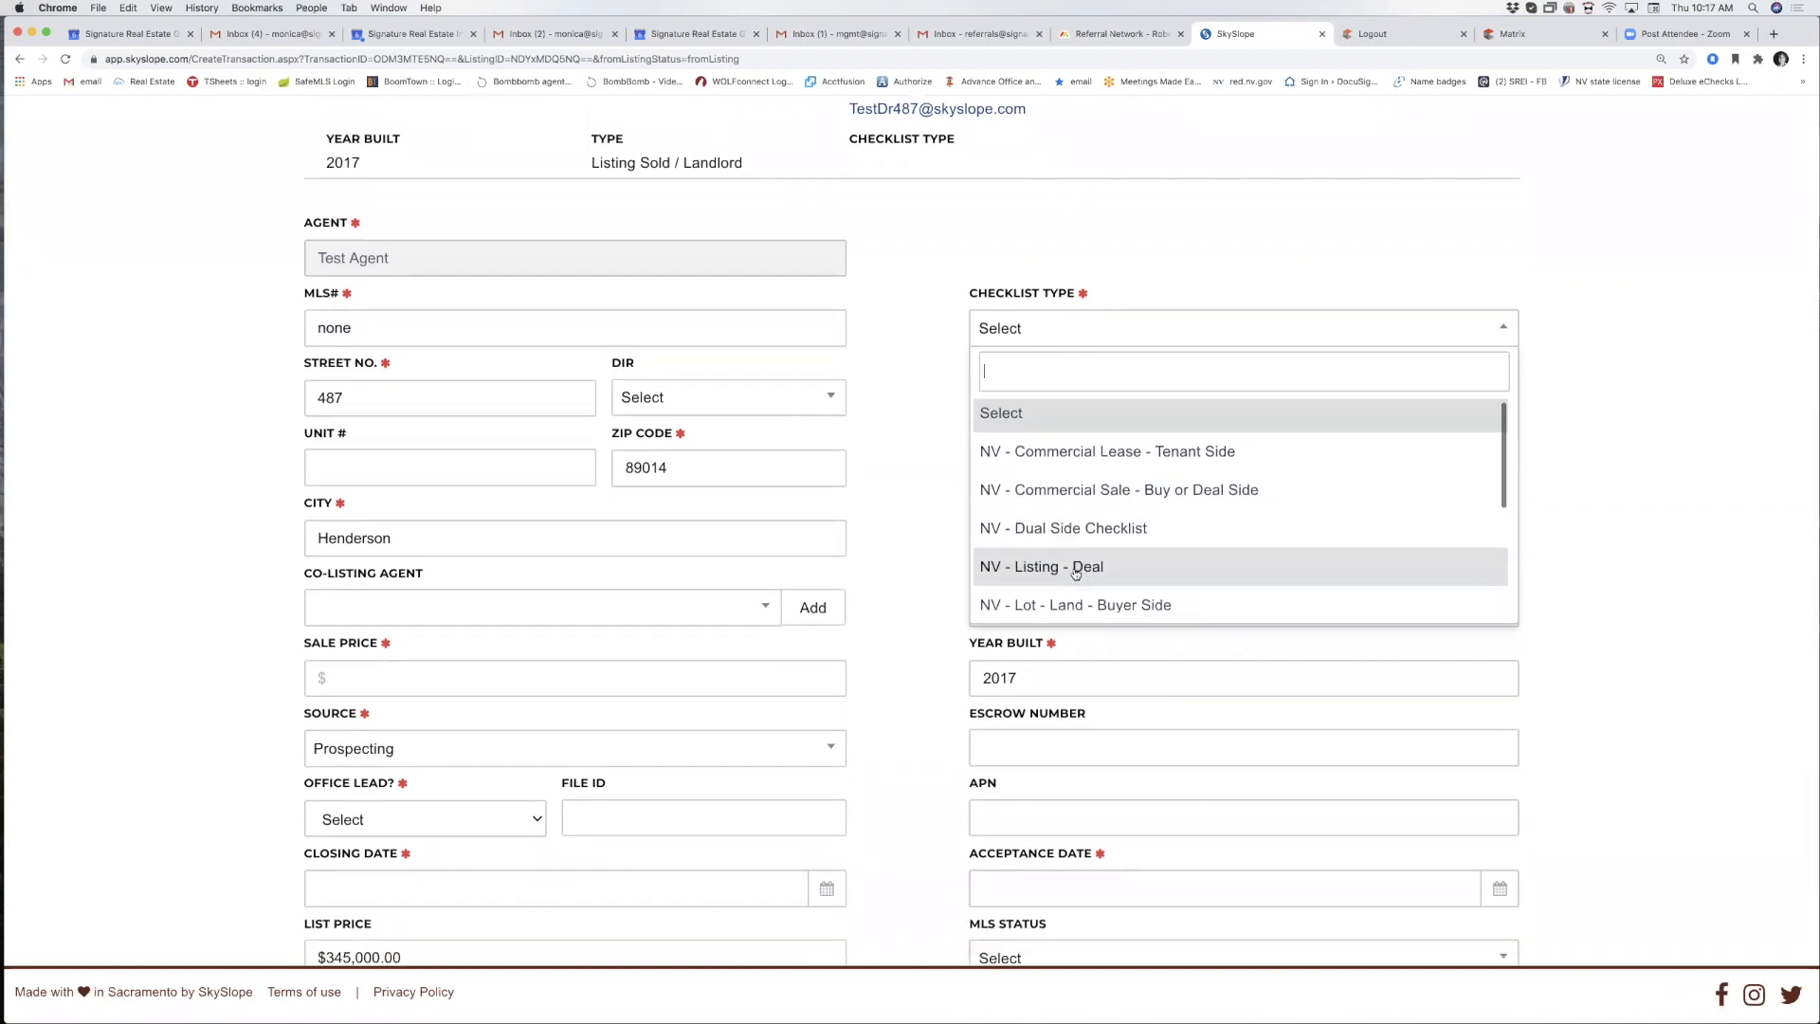
pyautogui.scroll(-1, 1074, 569)
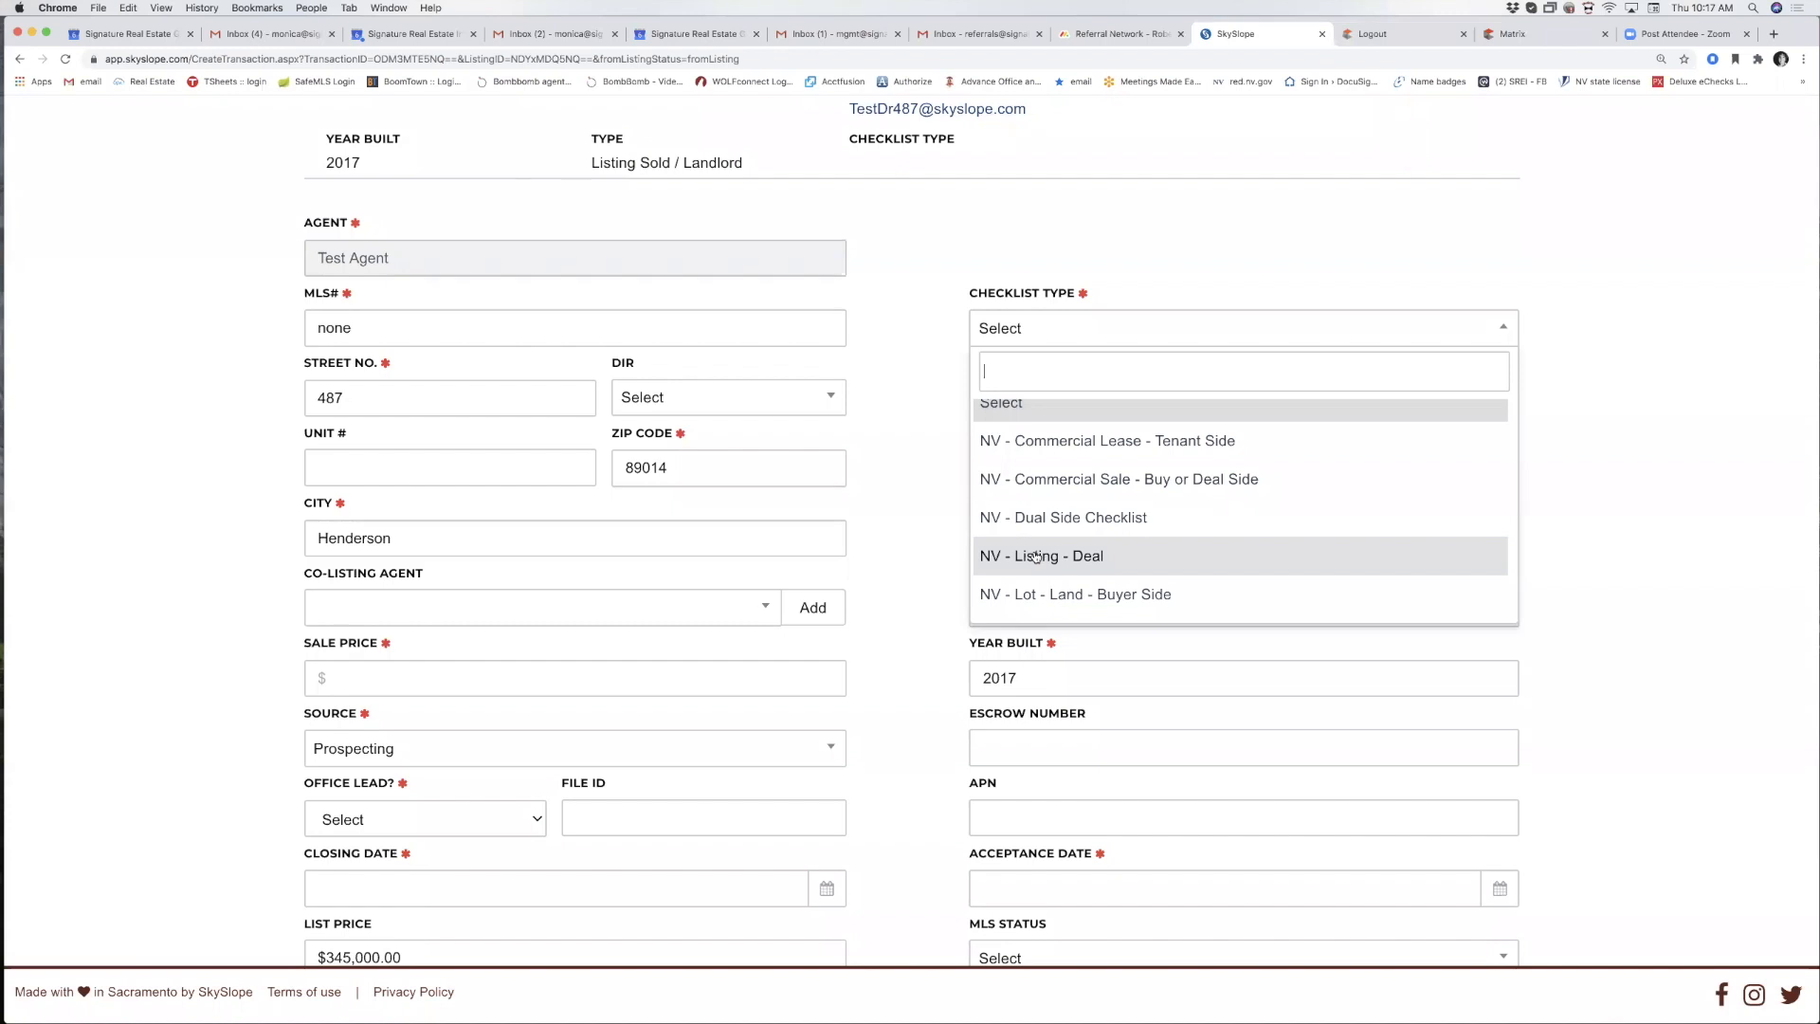
pyautogui.click(1036, 557)
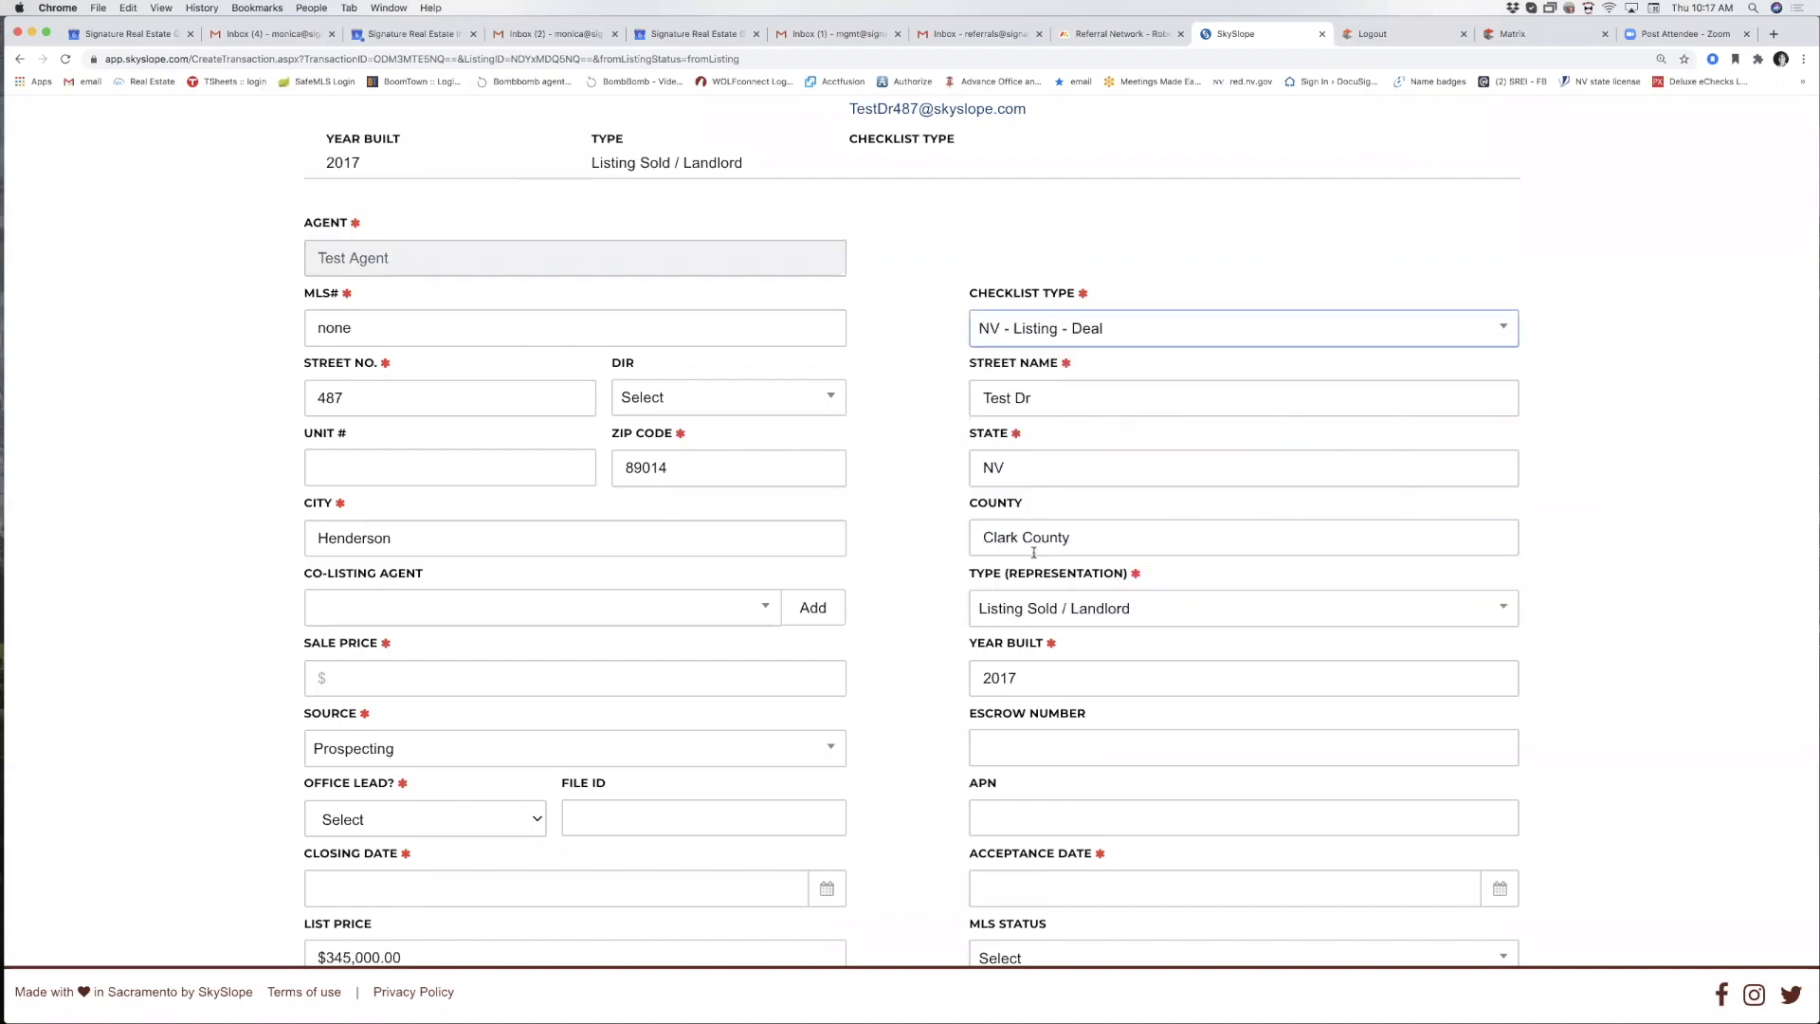
# Look over the other Checklist Type options and keep NV - Listing - Deal selected.
pyautogui.click(1073, 337)
pyautogui.scroll(-3, 1092, 494)
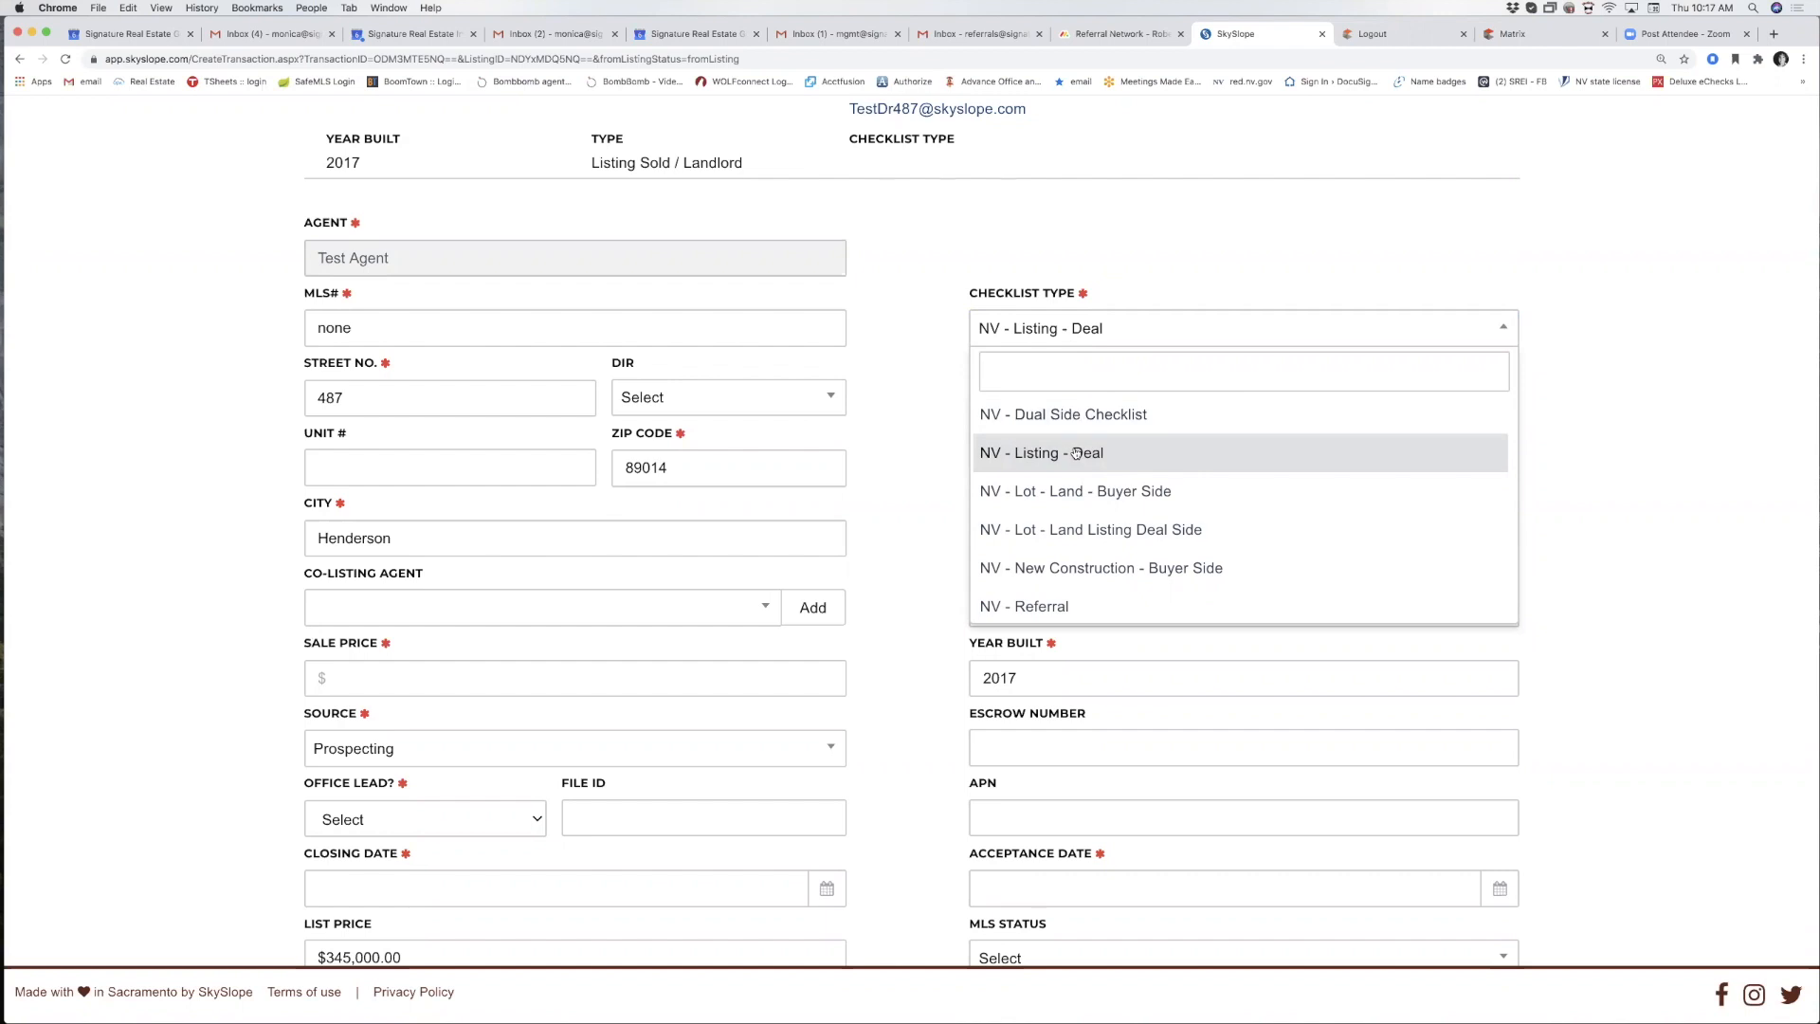
pyautogui.scroll(-2, 1076, 454)
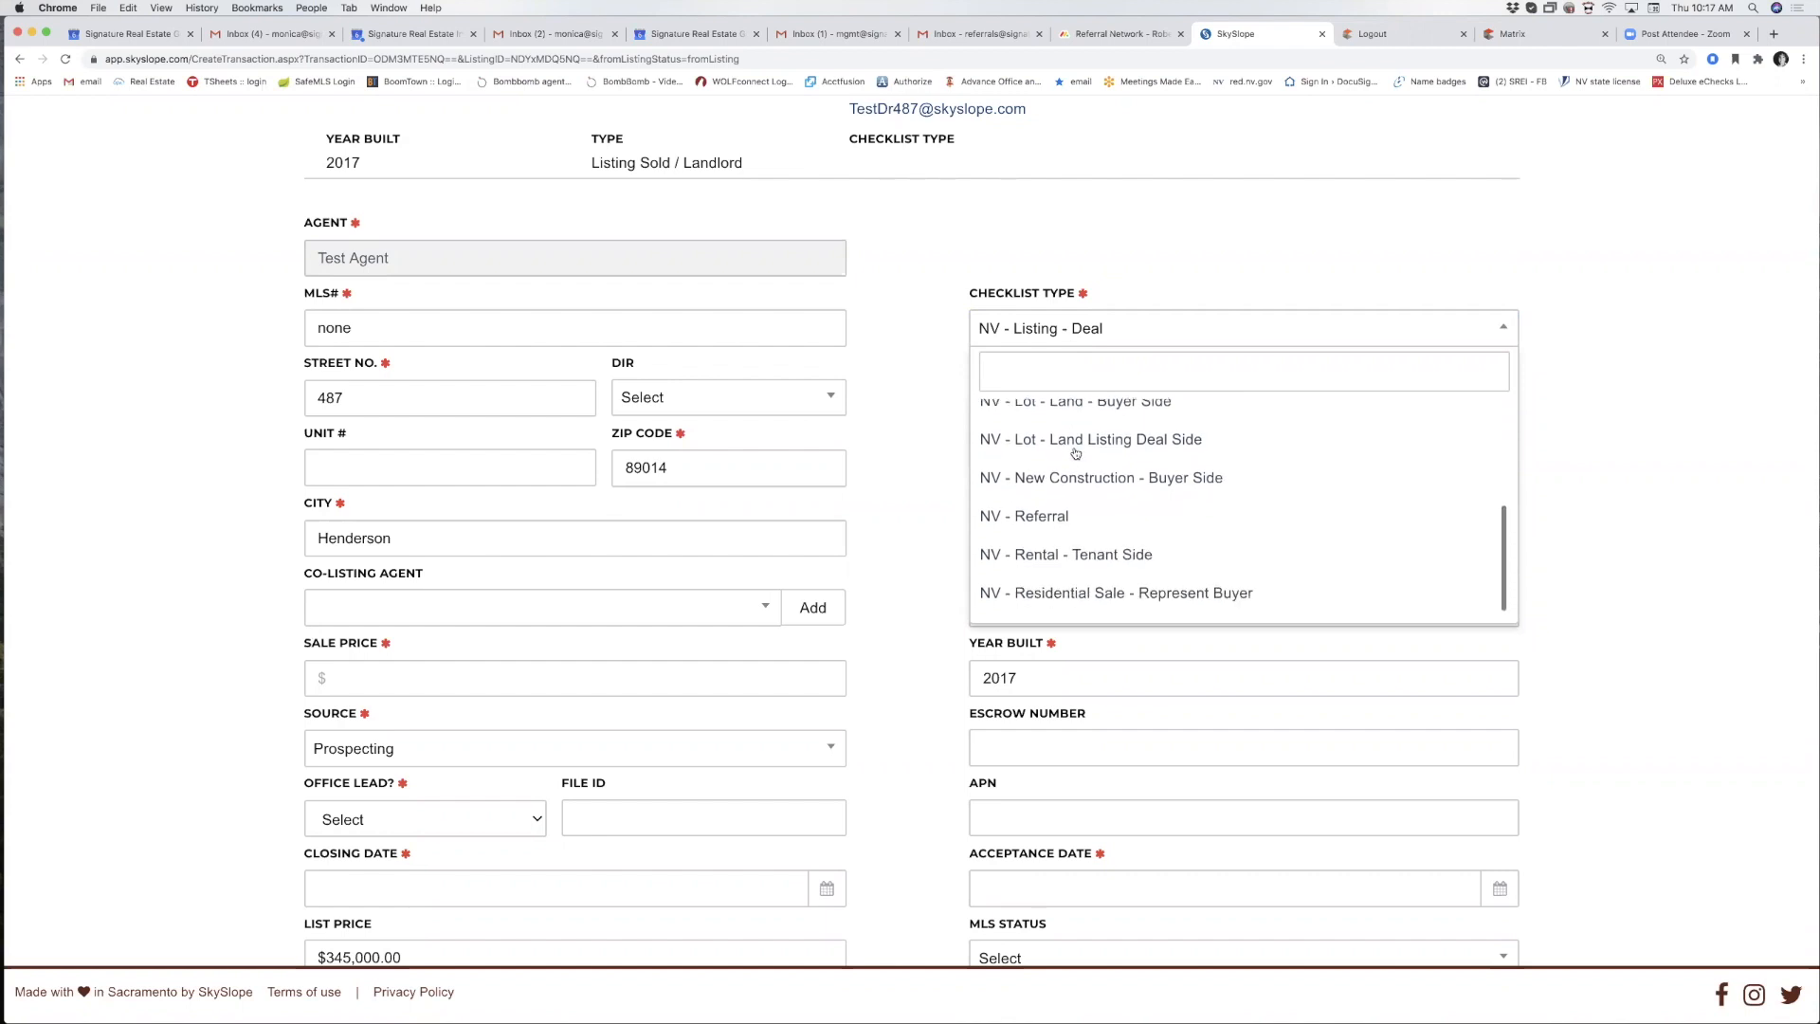
pyautogui.scroll(1, 1076, 454)
pyautogui.scroll(2, 1076, 454)
pyautogui.scroll(-1, 1075, 454)
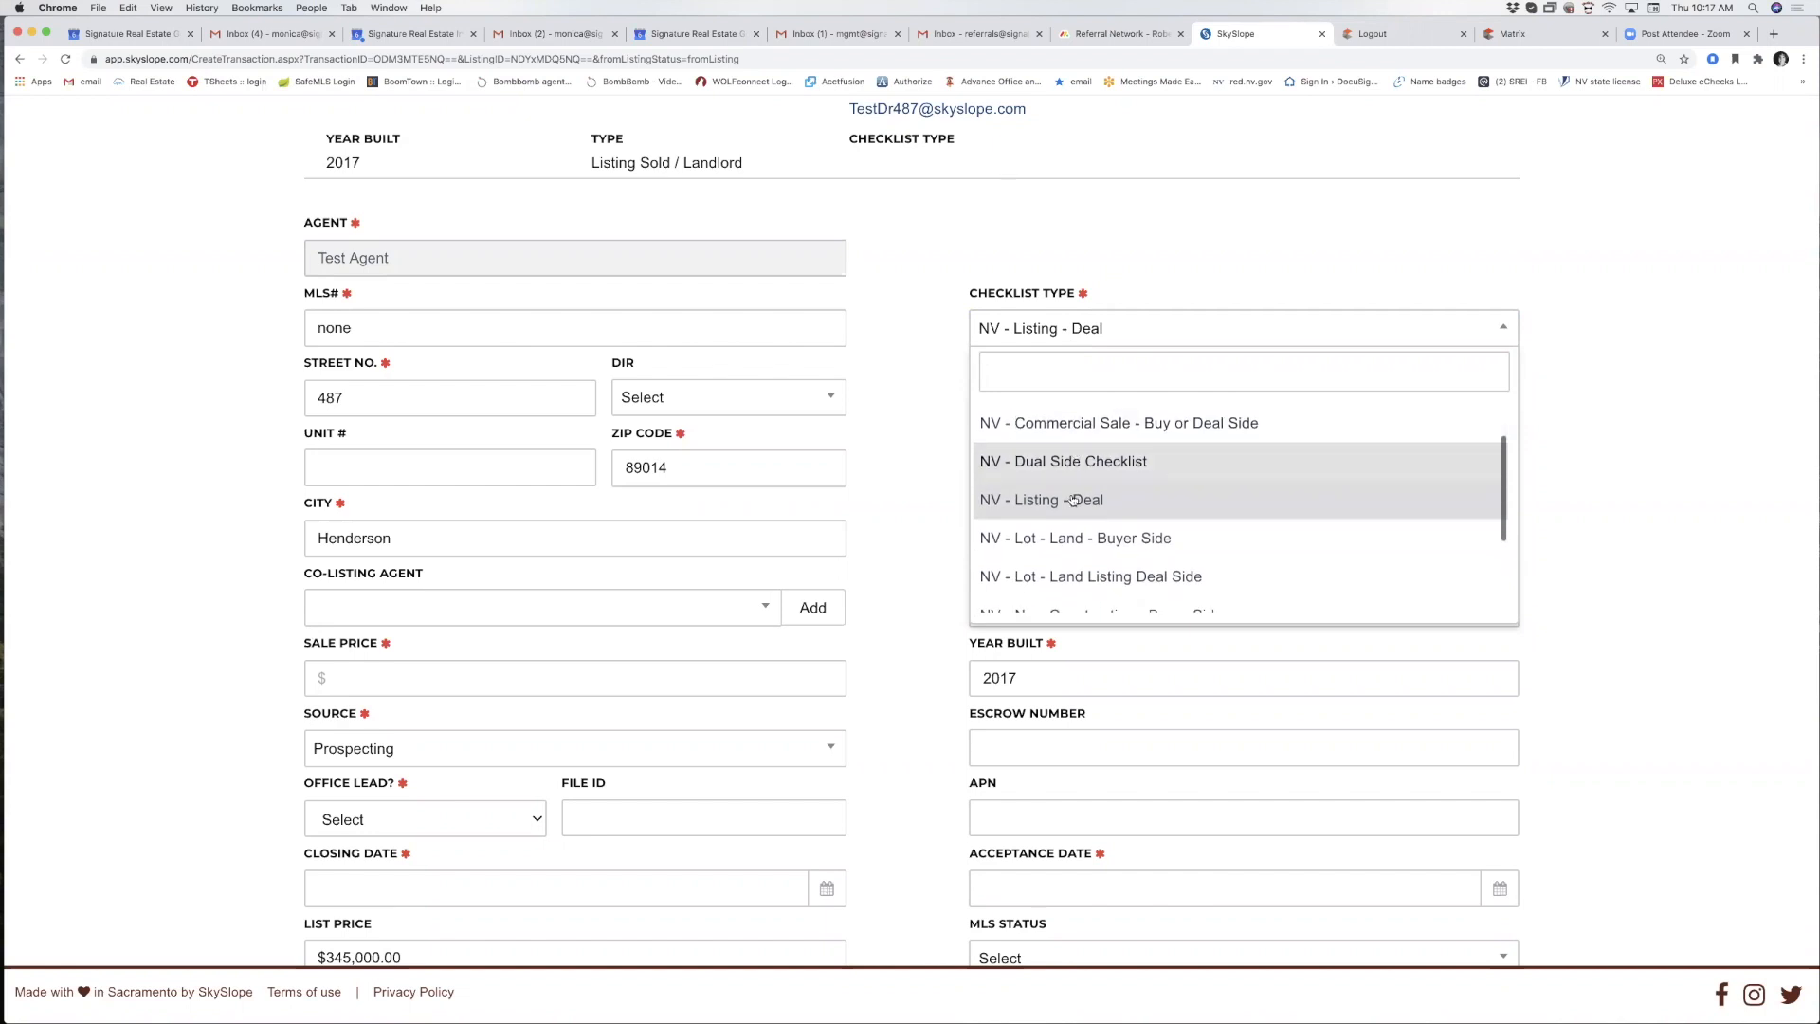
pyautogui.click(1061, 494)
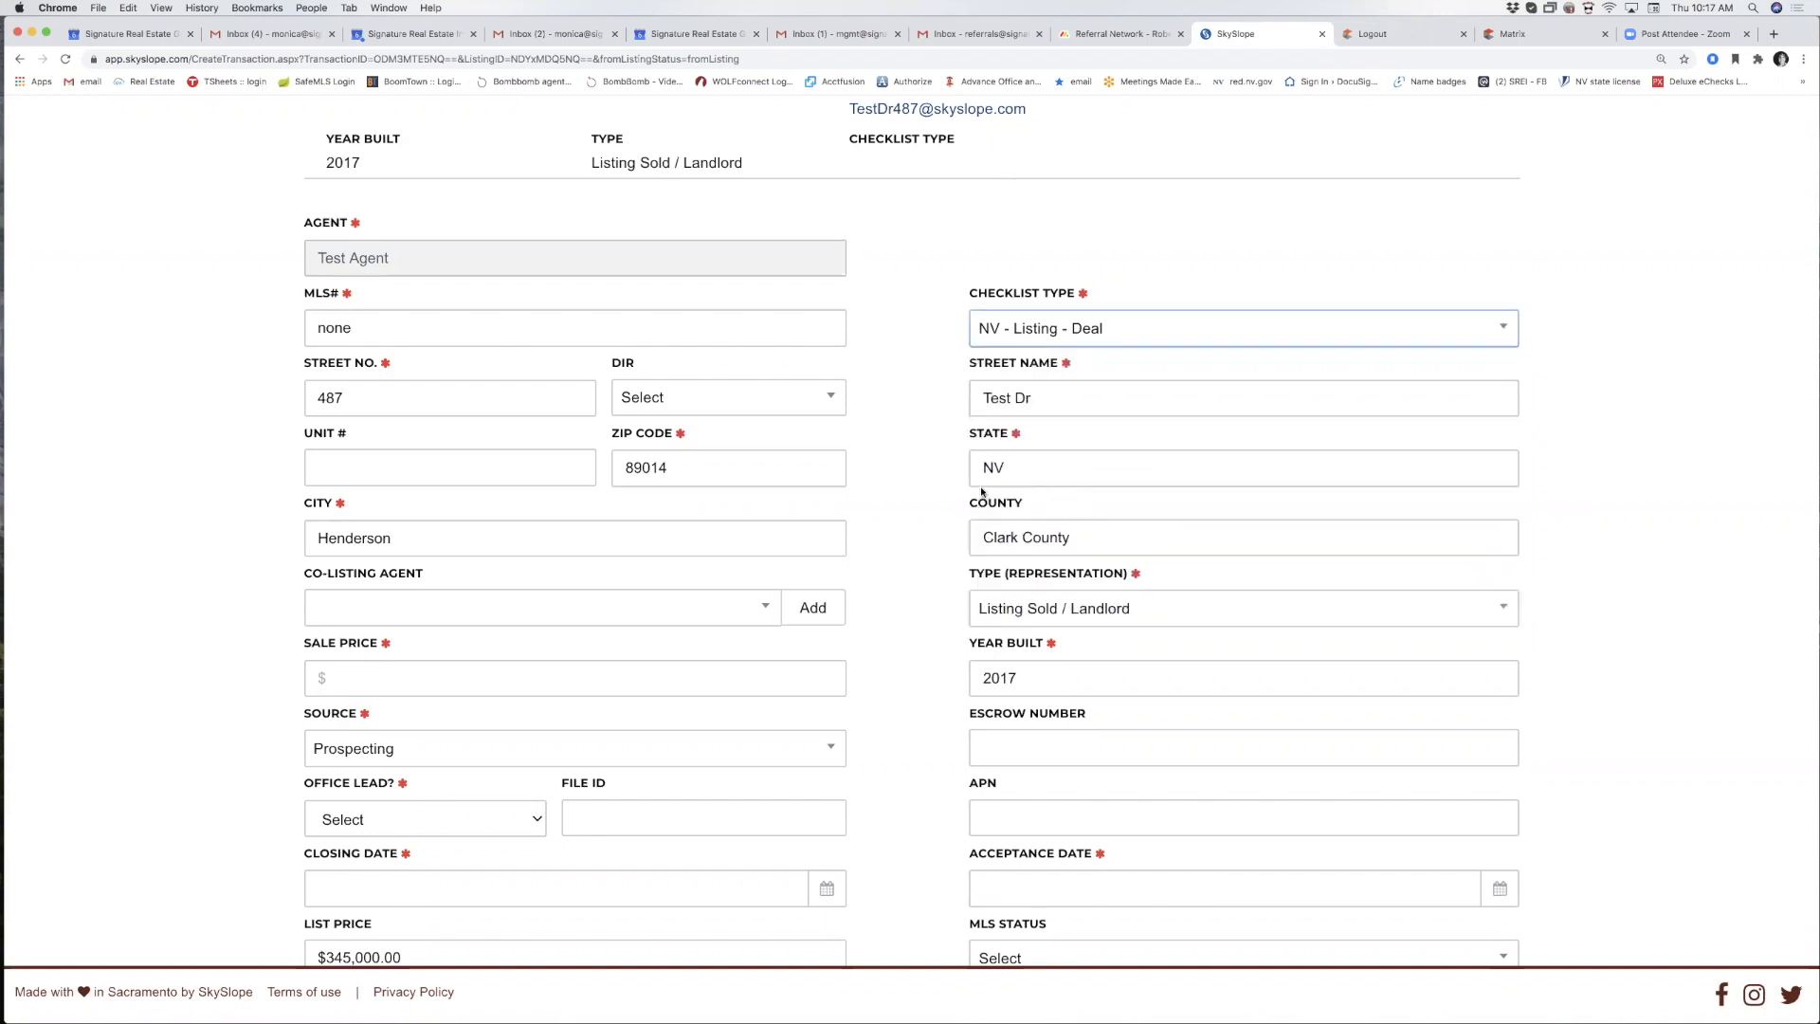
pyautogui.scroll(-1, 1028, 476)
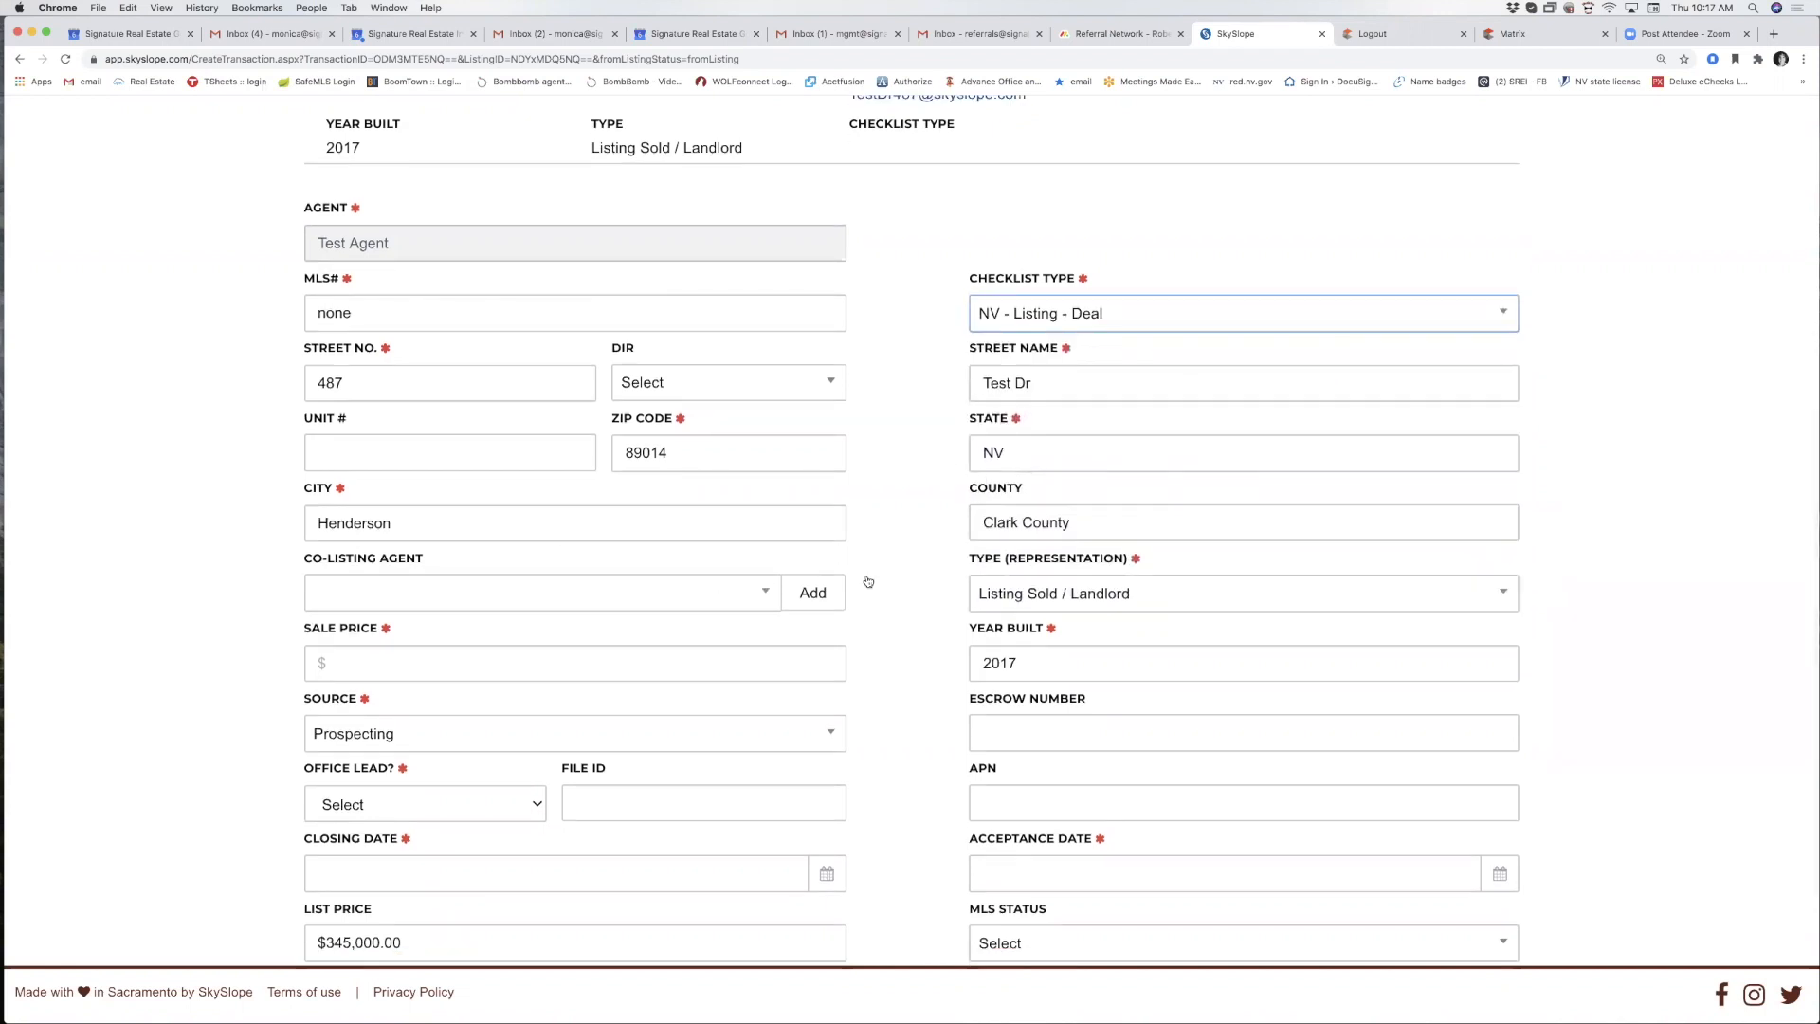
pyautogui.scroll(-1, 421, 605)
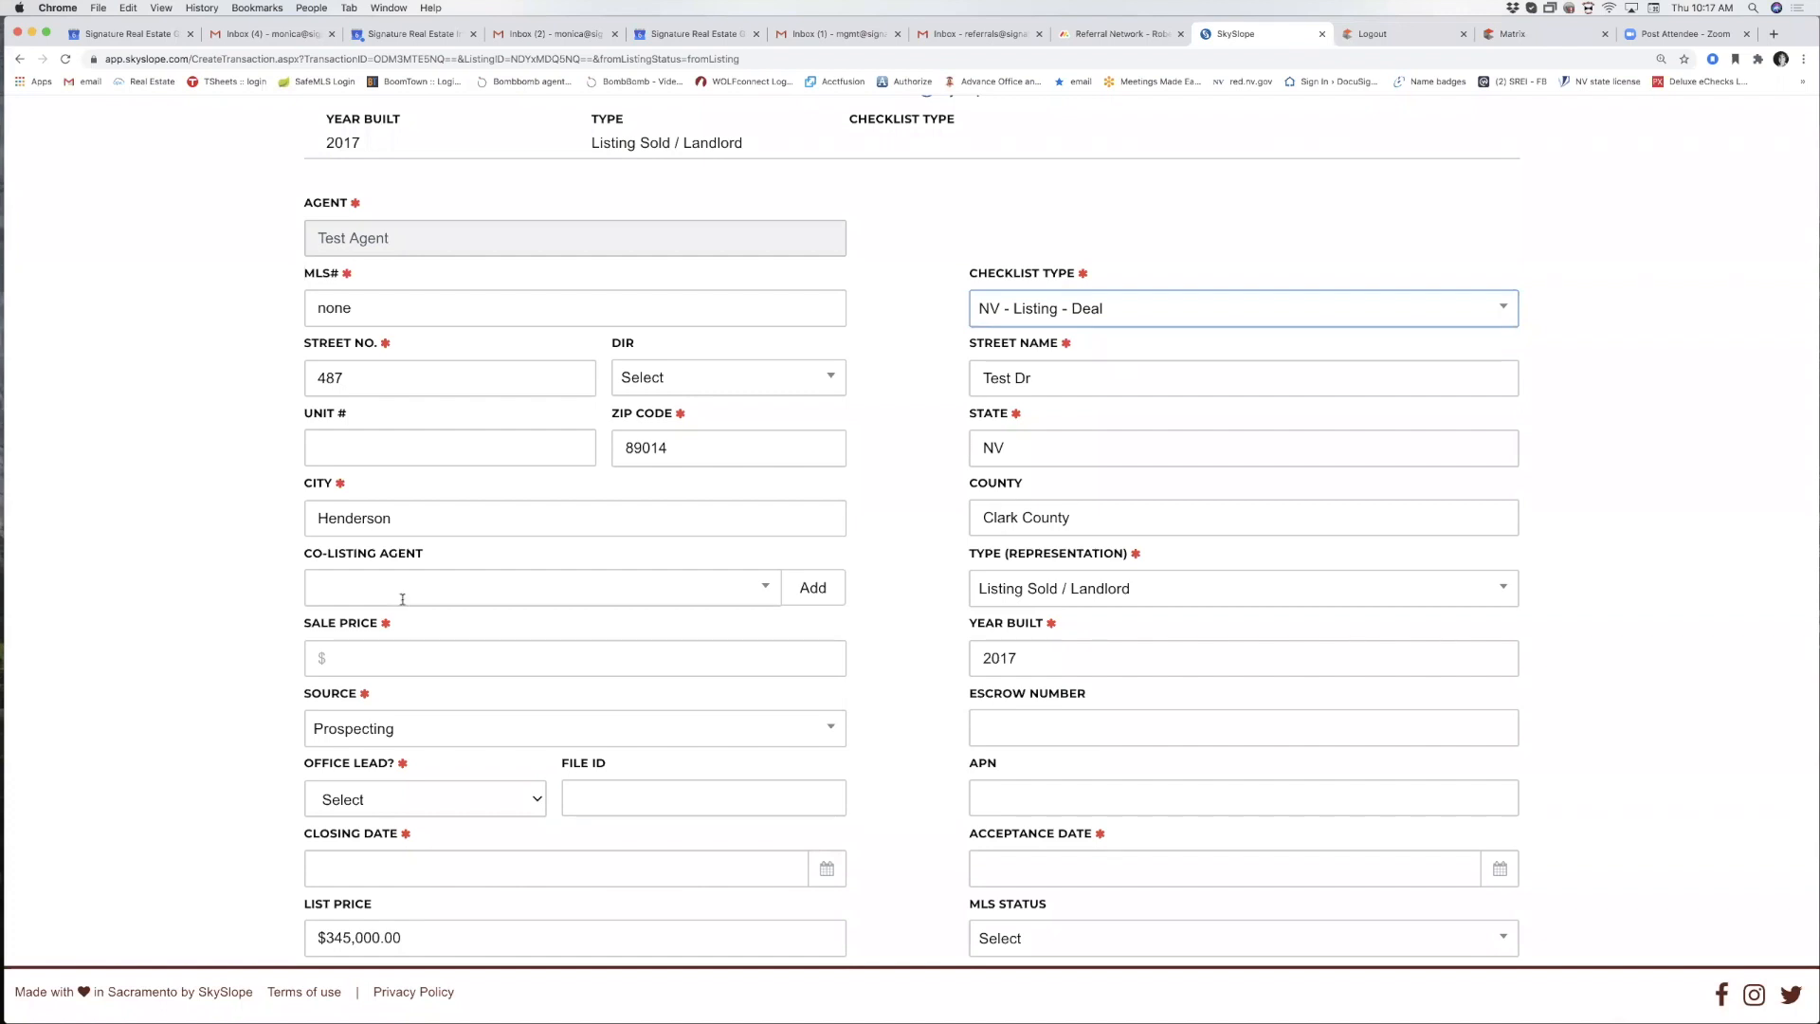
# Enter a sale price of $345,000.00 and set Office Lead to No.
pyautogui.click(348, 660)
pyautogui.write('345000')
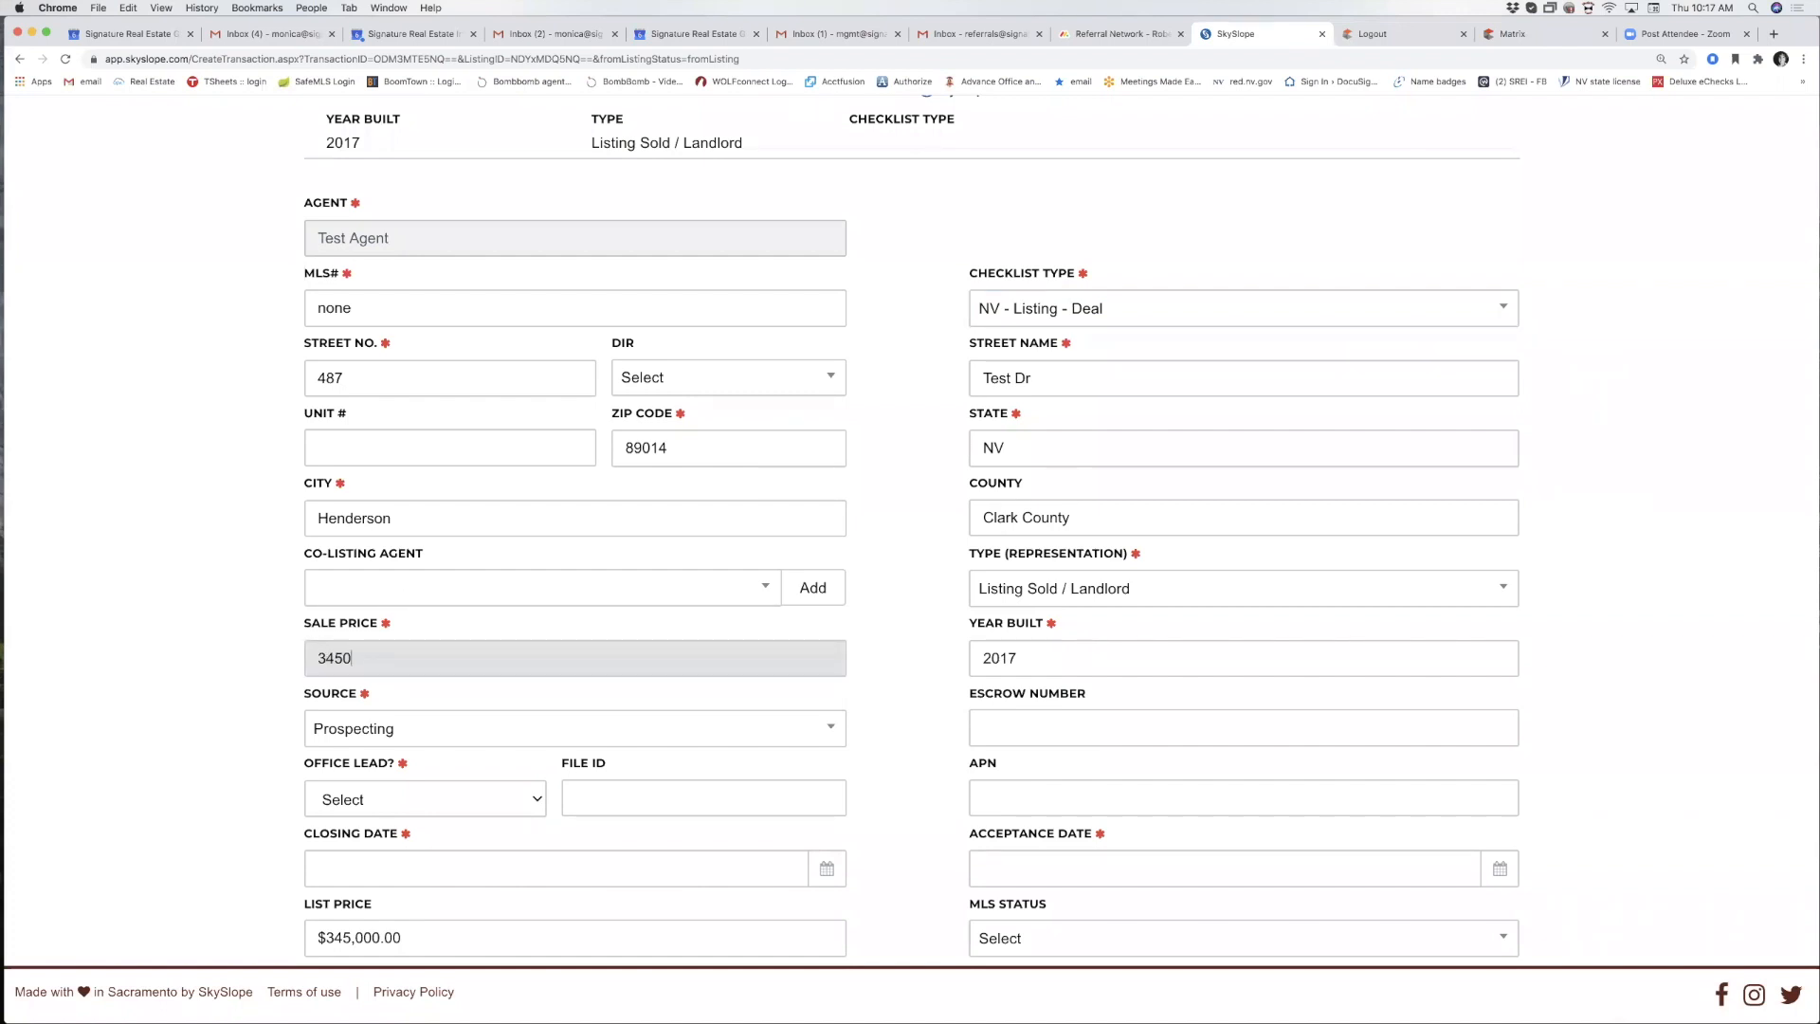
pyautogui.click(421, 690)
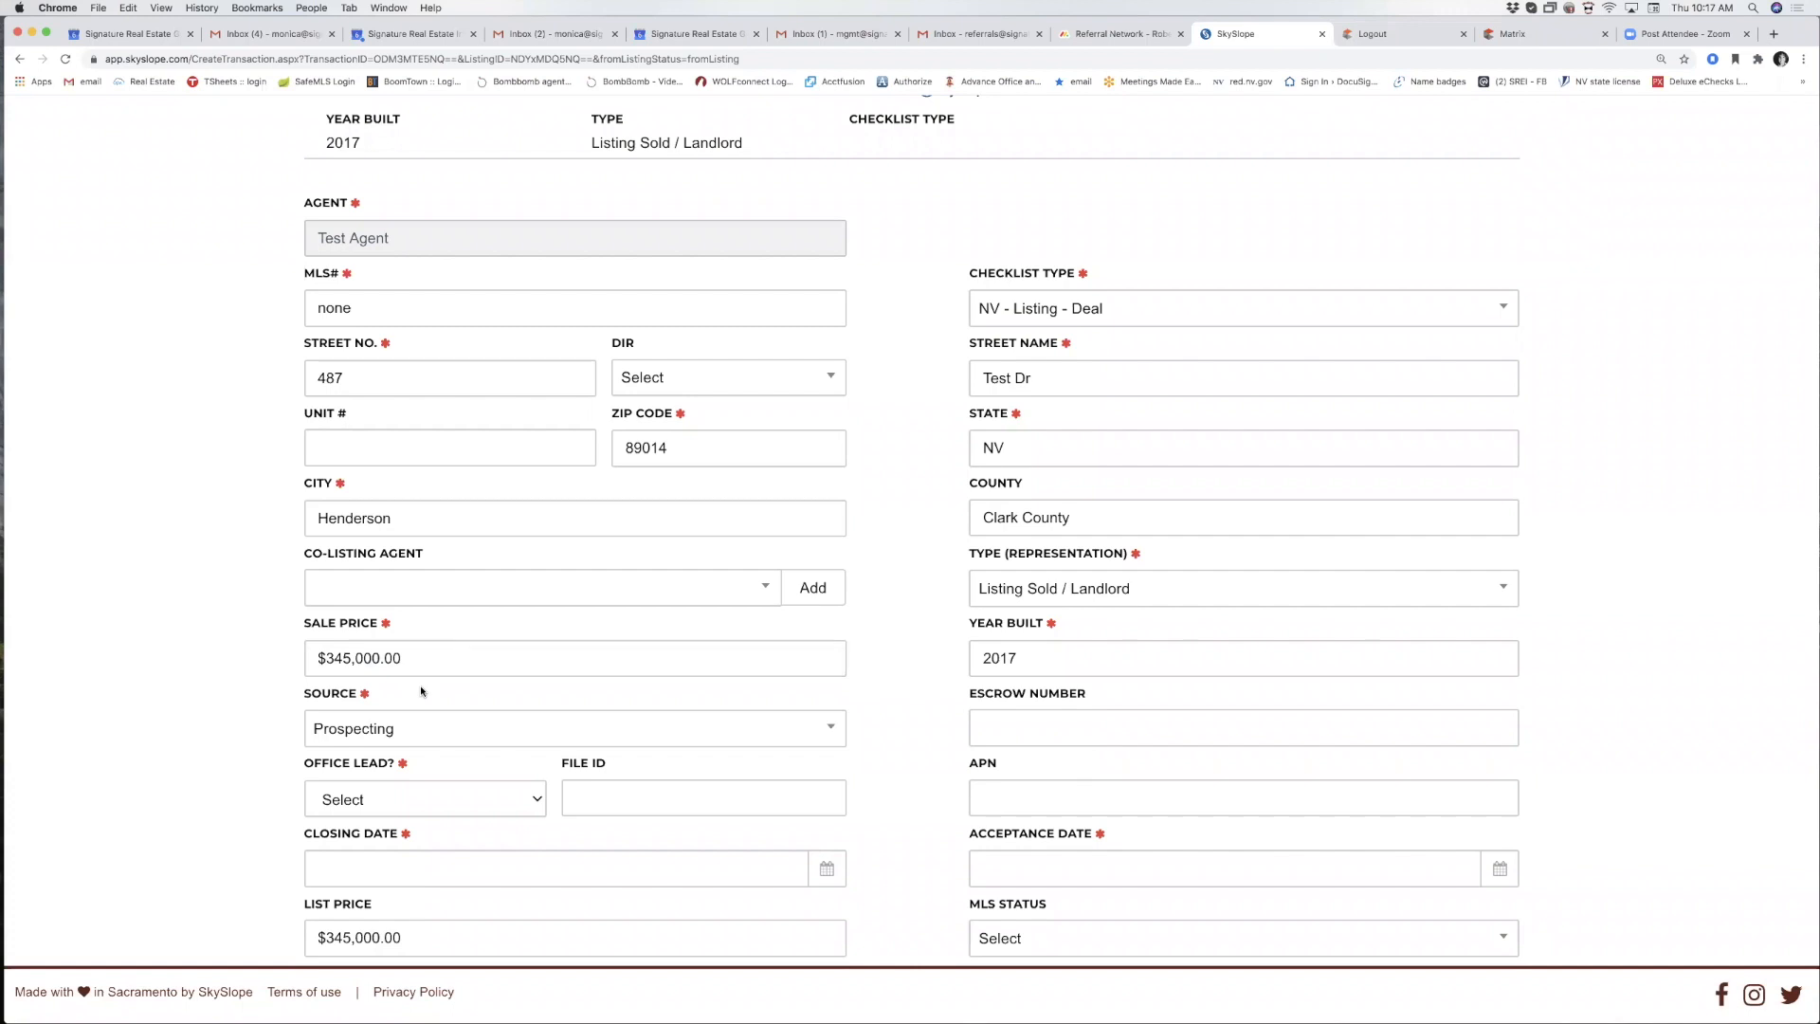
pyautogui.scroll(-3, 436, 720)
pyautogui.click(486, 668)
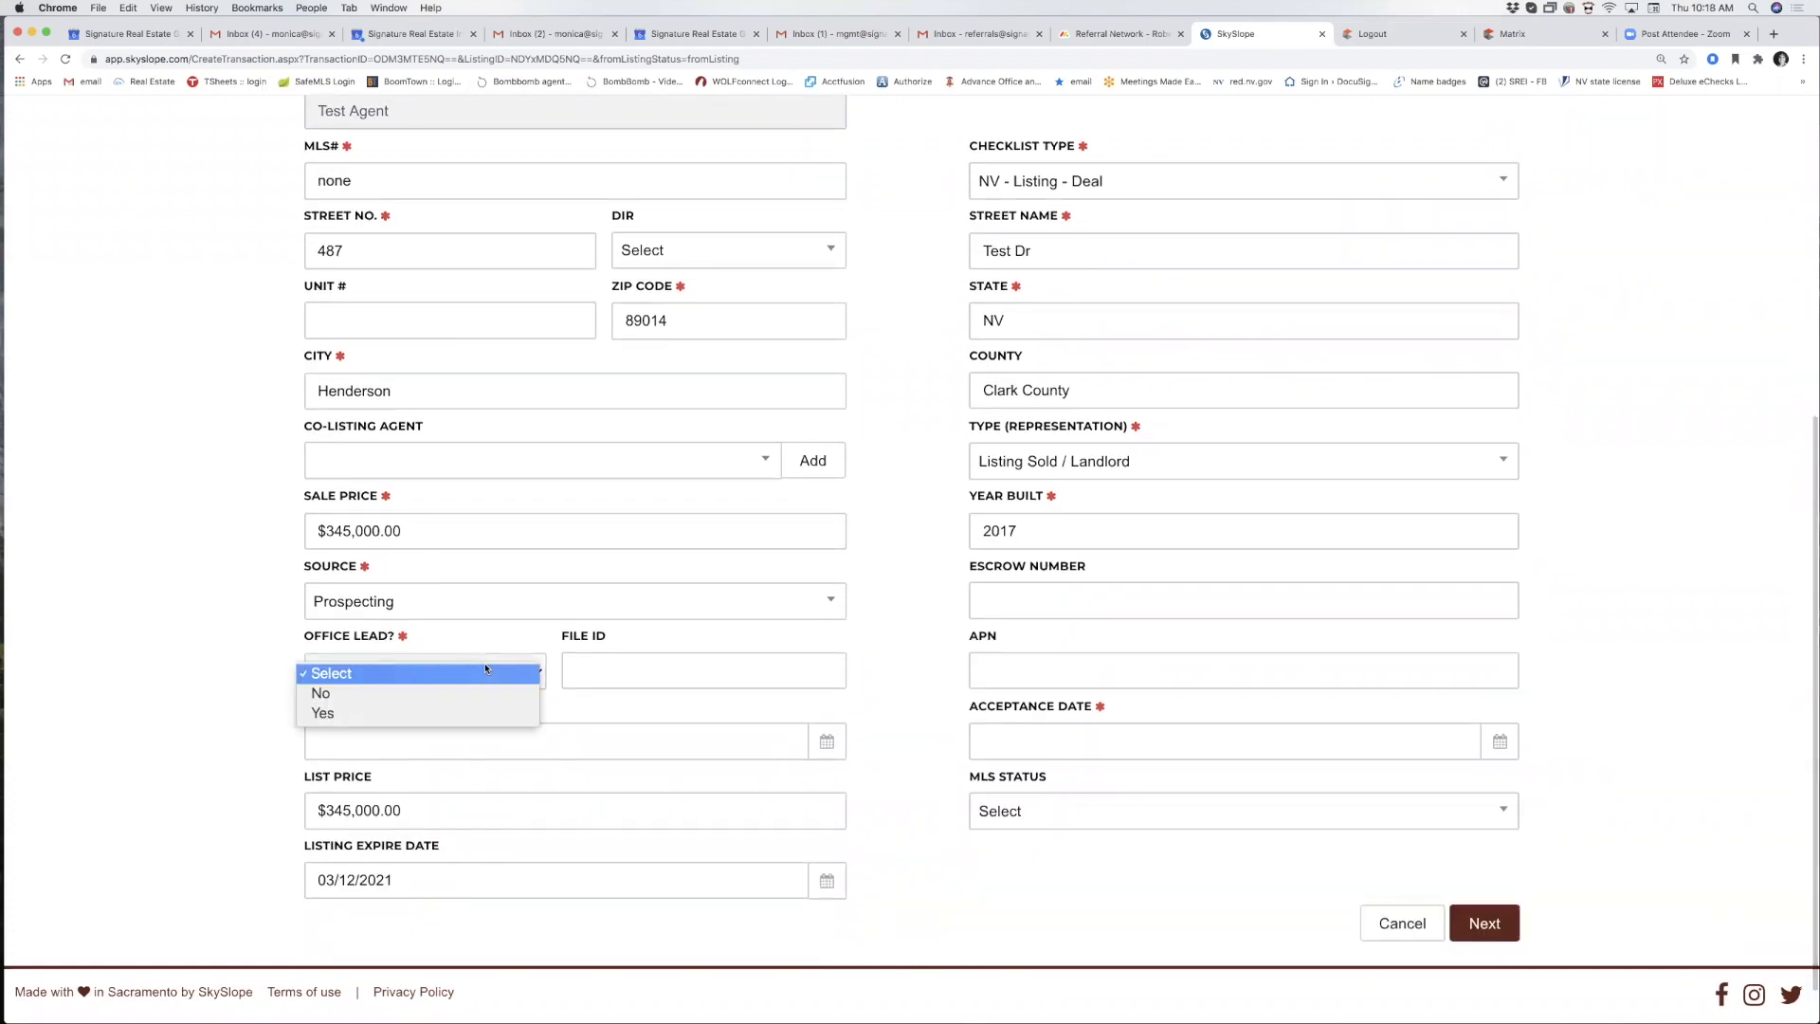
pyautogui.click(447, 691)
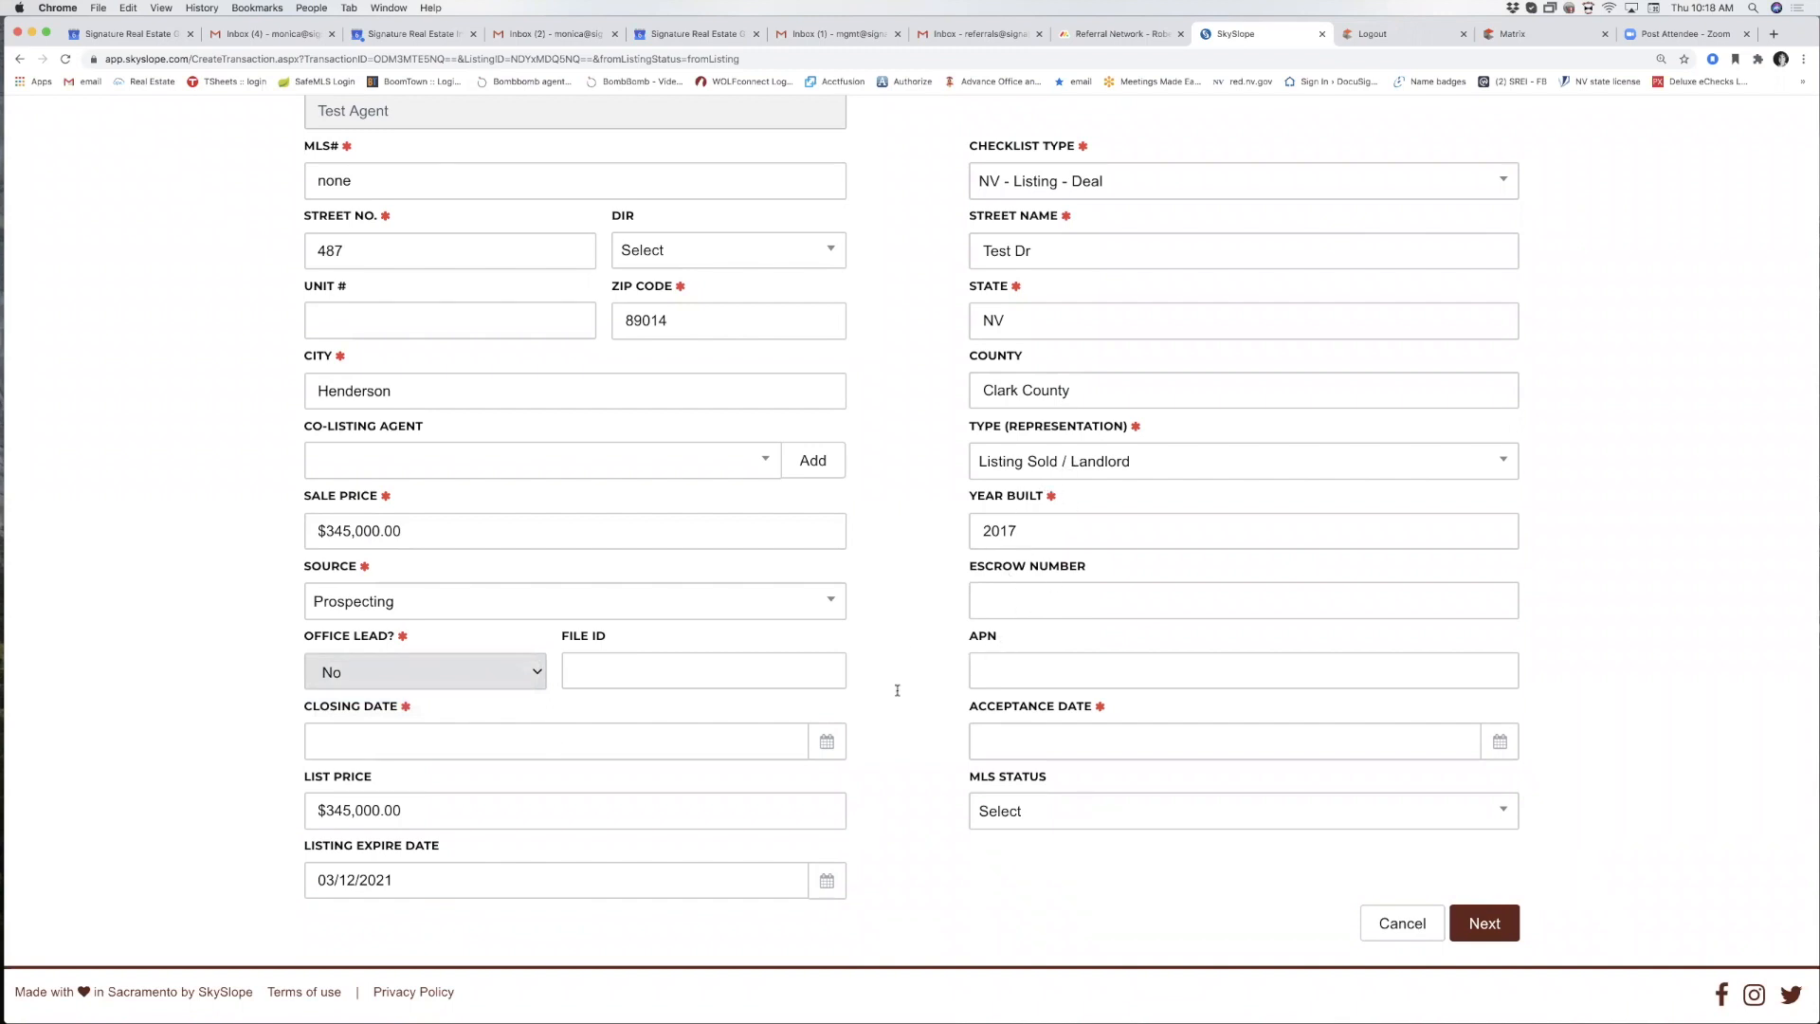
# Set the closing date to 08/28/2020 and the acceptance date to 08/09/2020.
pyautogui.click(452, 736)
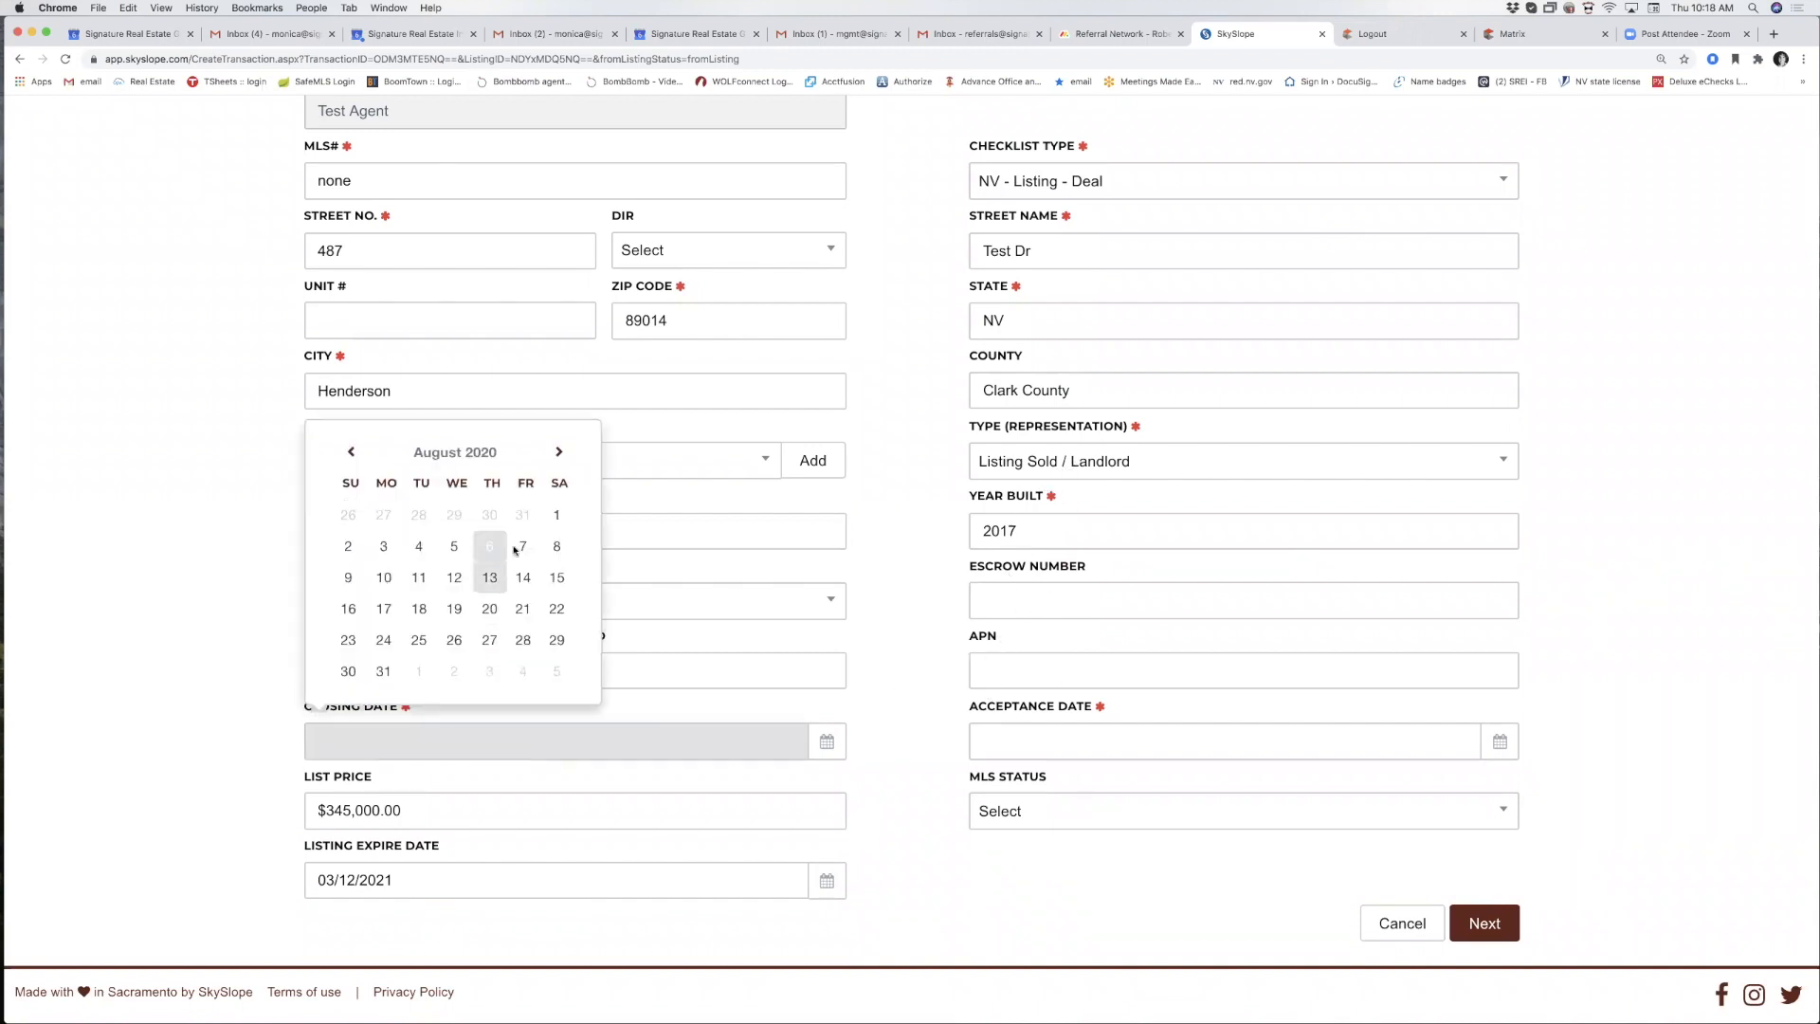
pyautogui.click(526, 646)
pyautogui.scroll(-2, 442, 743)
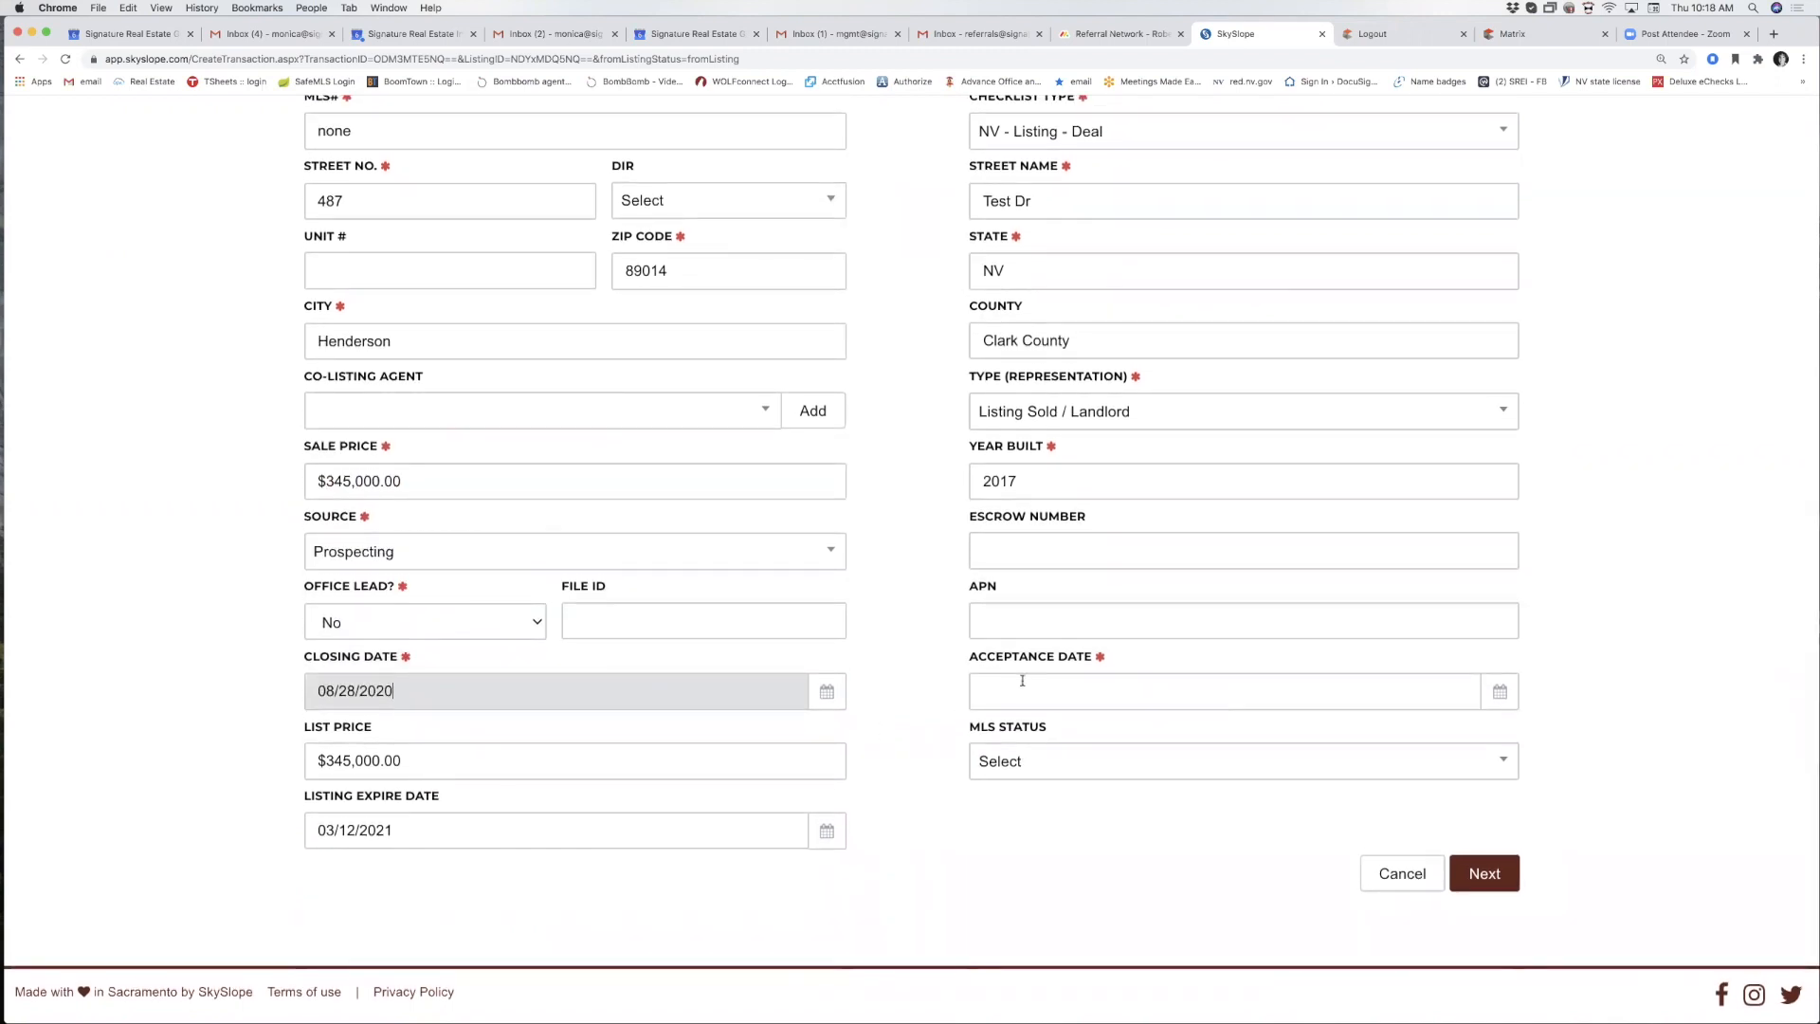
pyautogui.click(1022, 680)
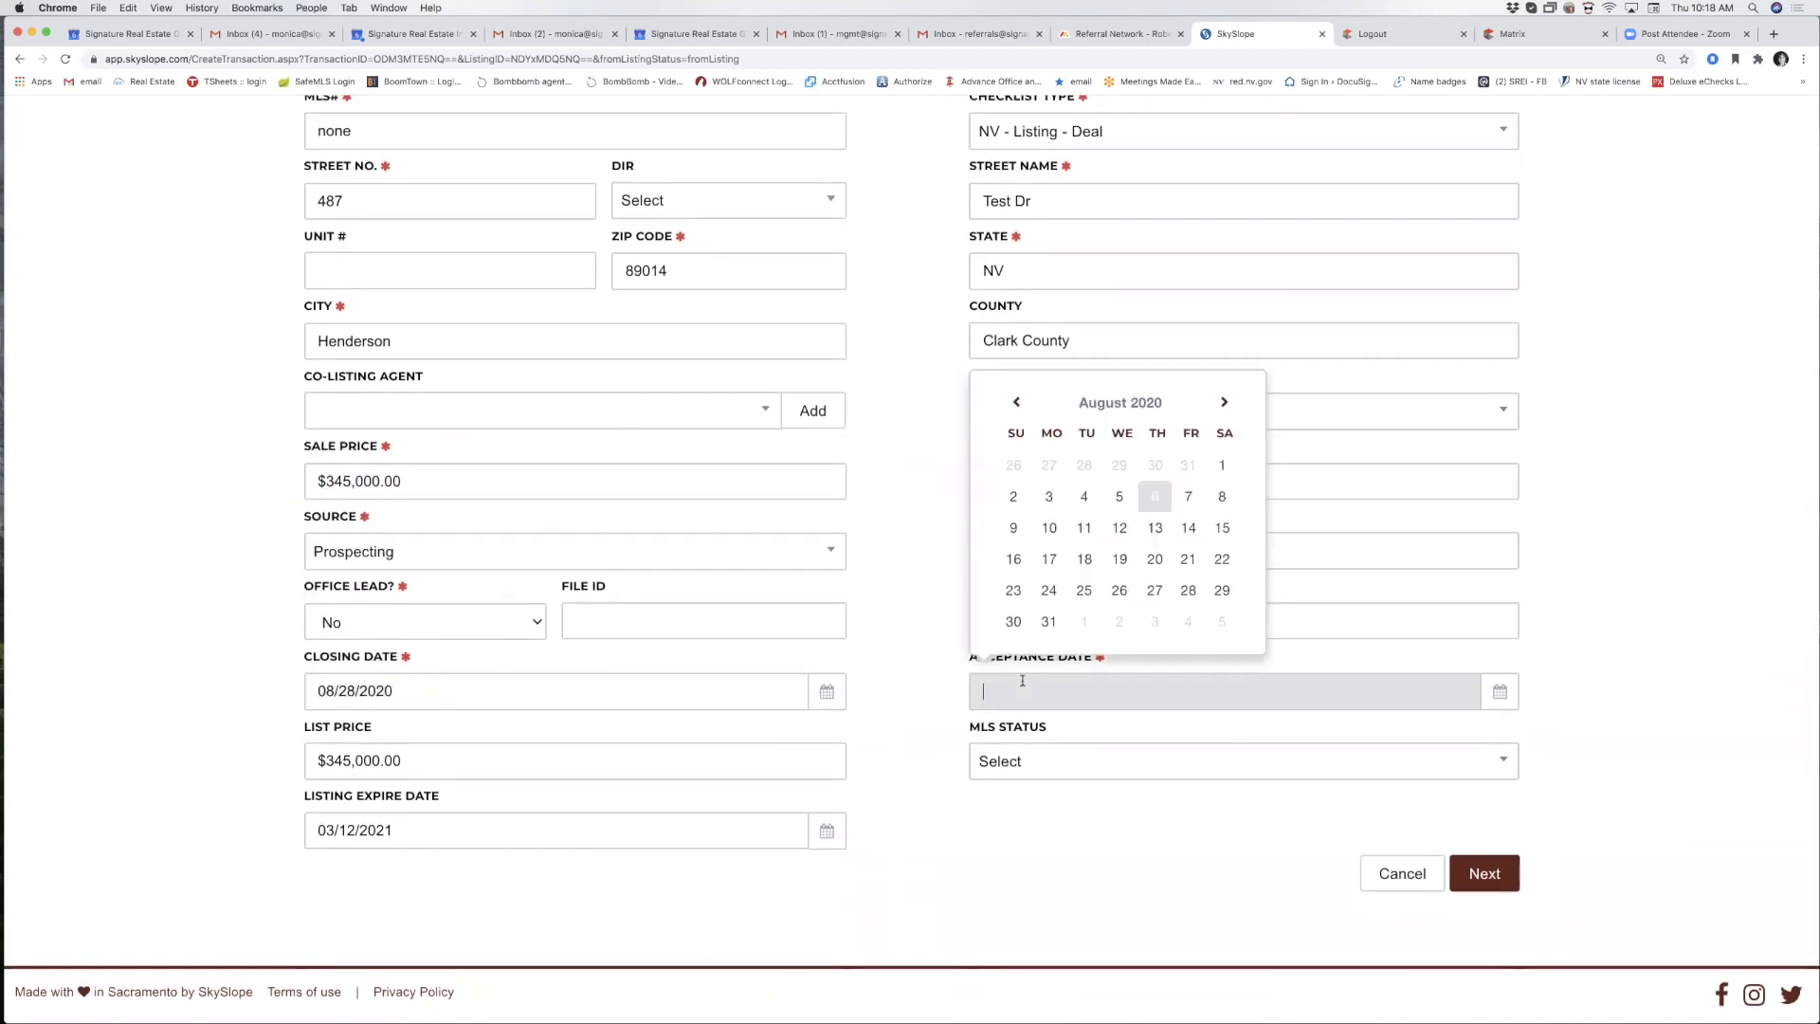
pyautogui.click(1013, 528)
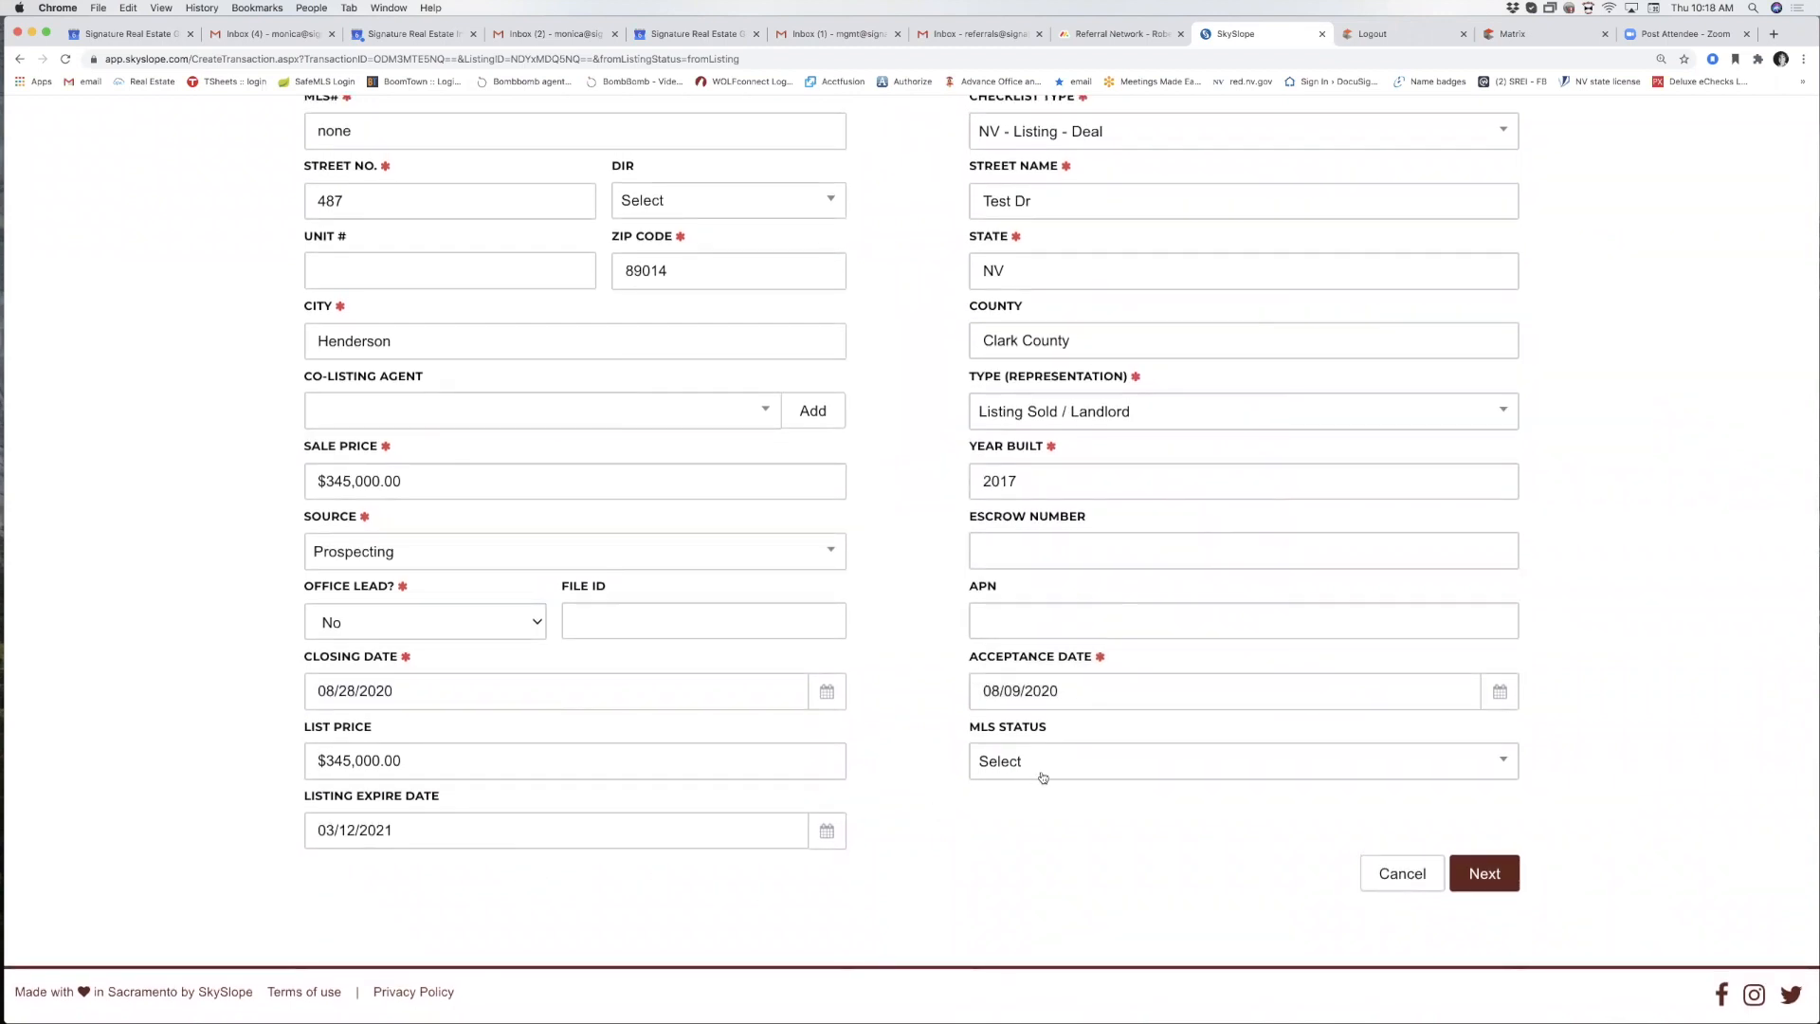
pyautogui.click(1036, 766)
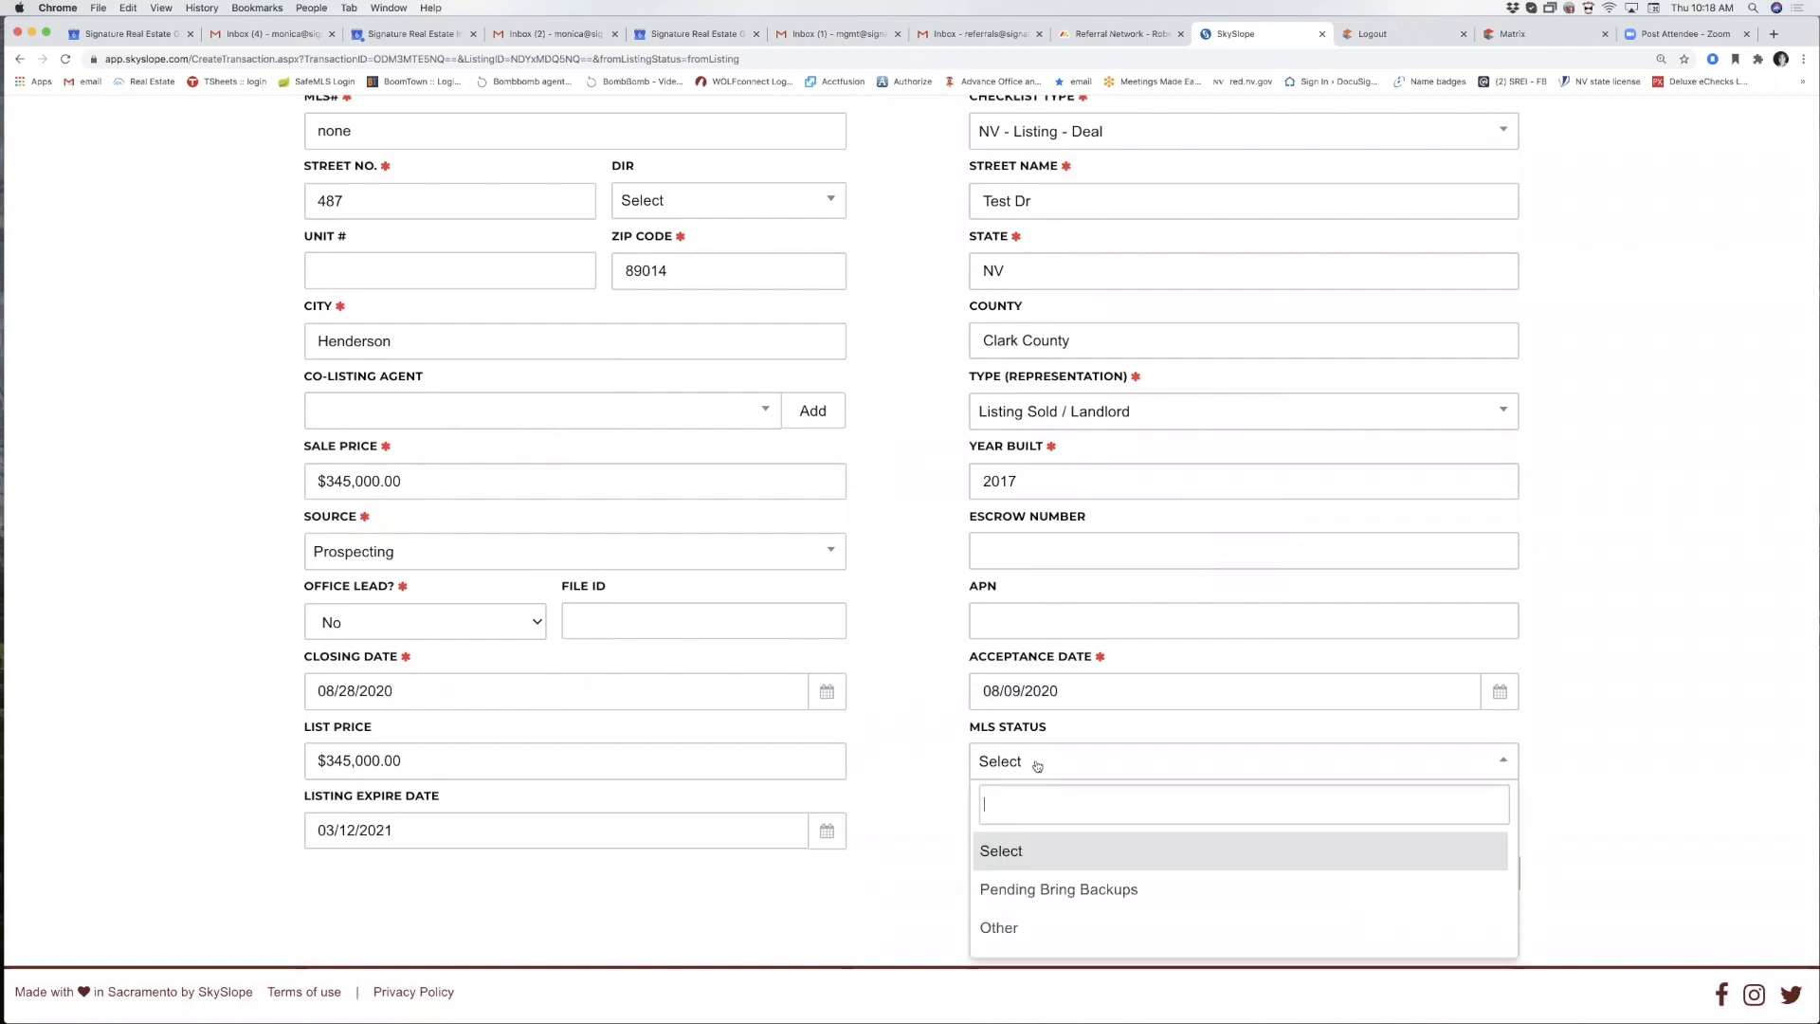
pyautogui.click(963, 760)
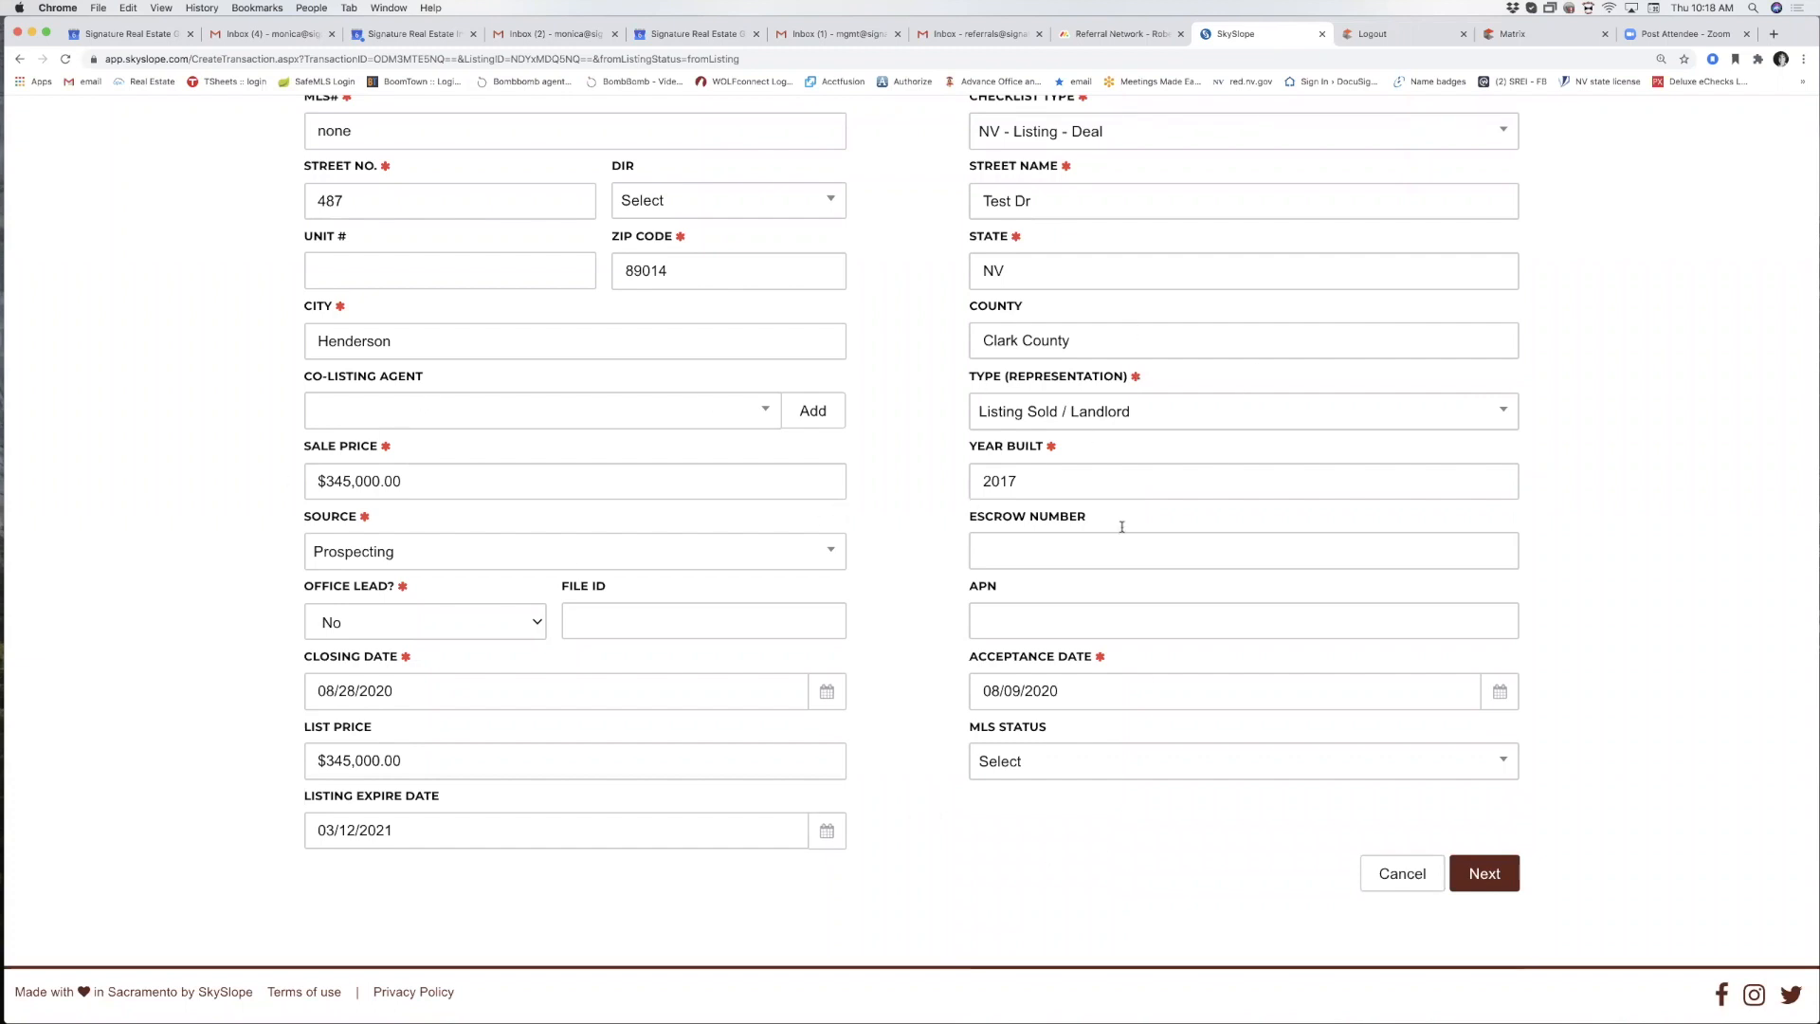
pyautogui.scroll(1, 1327, 853)
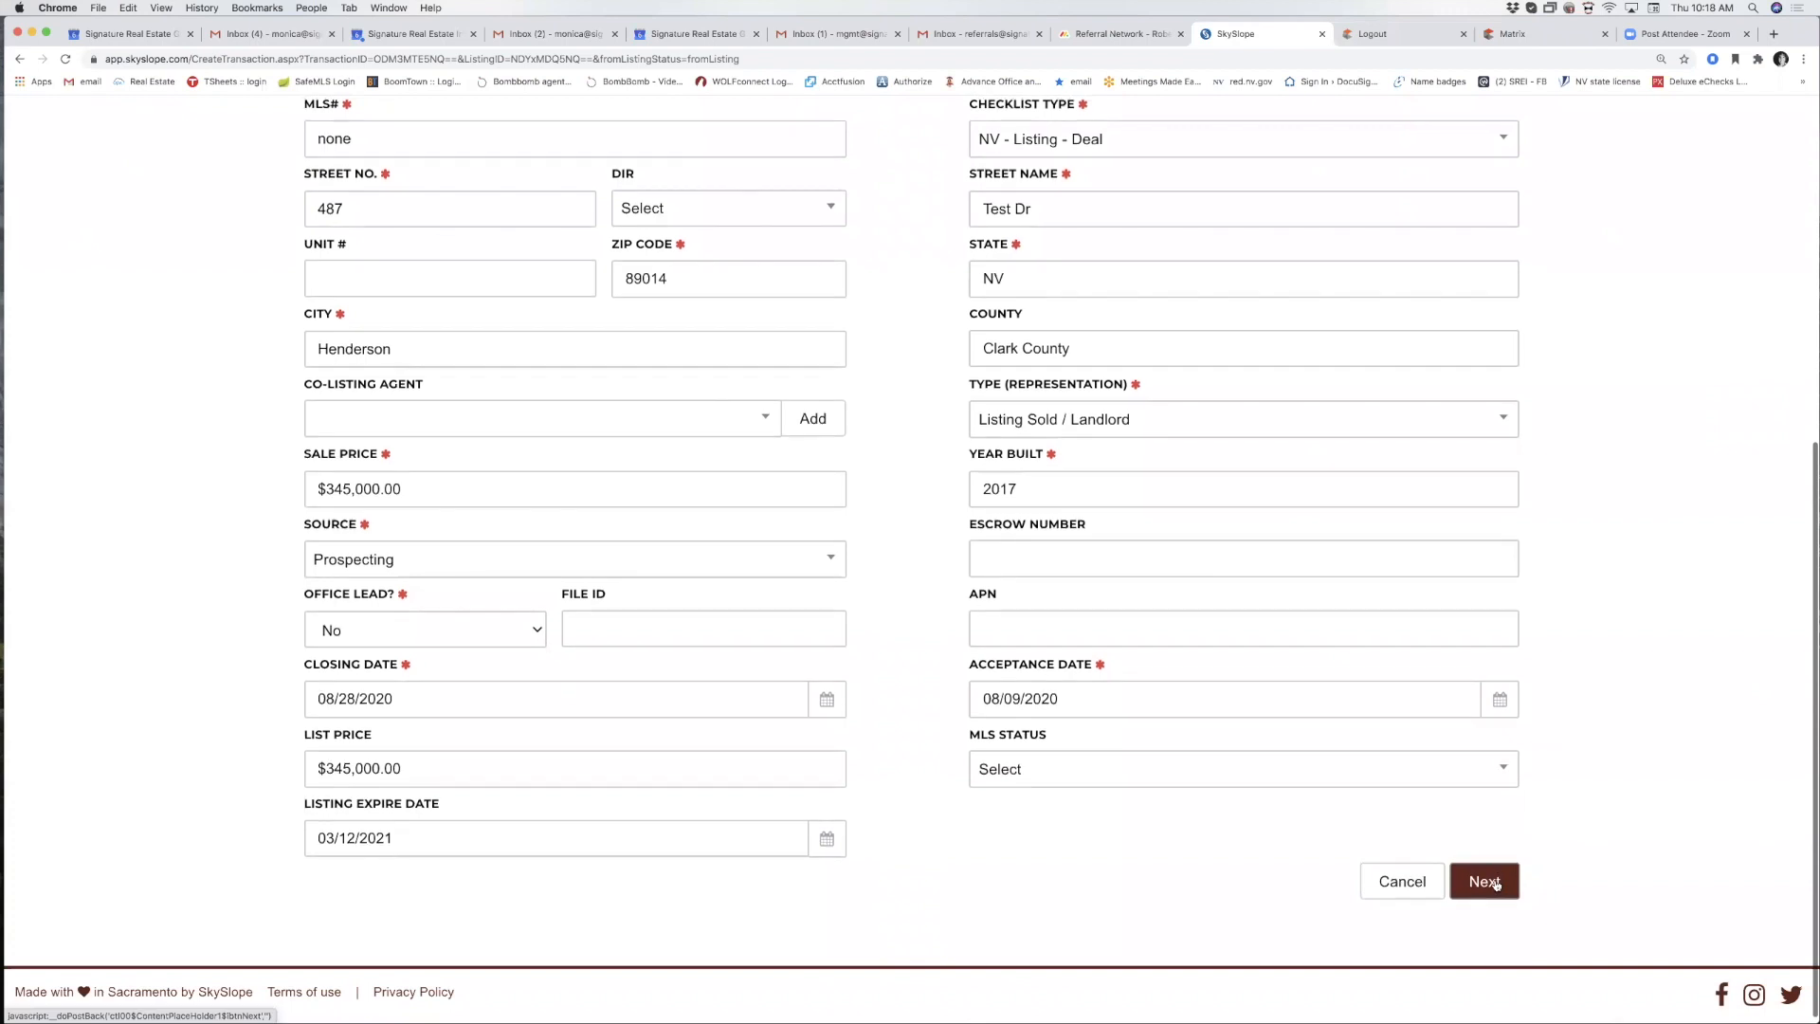
# Fix the future-date error by changing Acceptance Date to 08/06/2020, then advance to Contacts.
pyautogui.click(1494, 886)
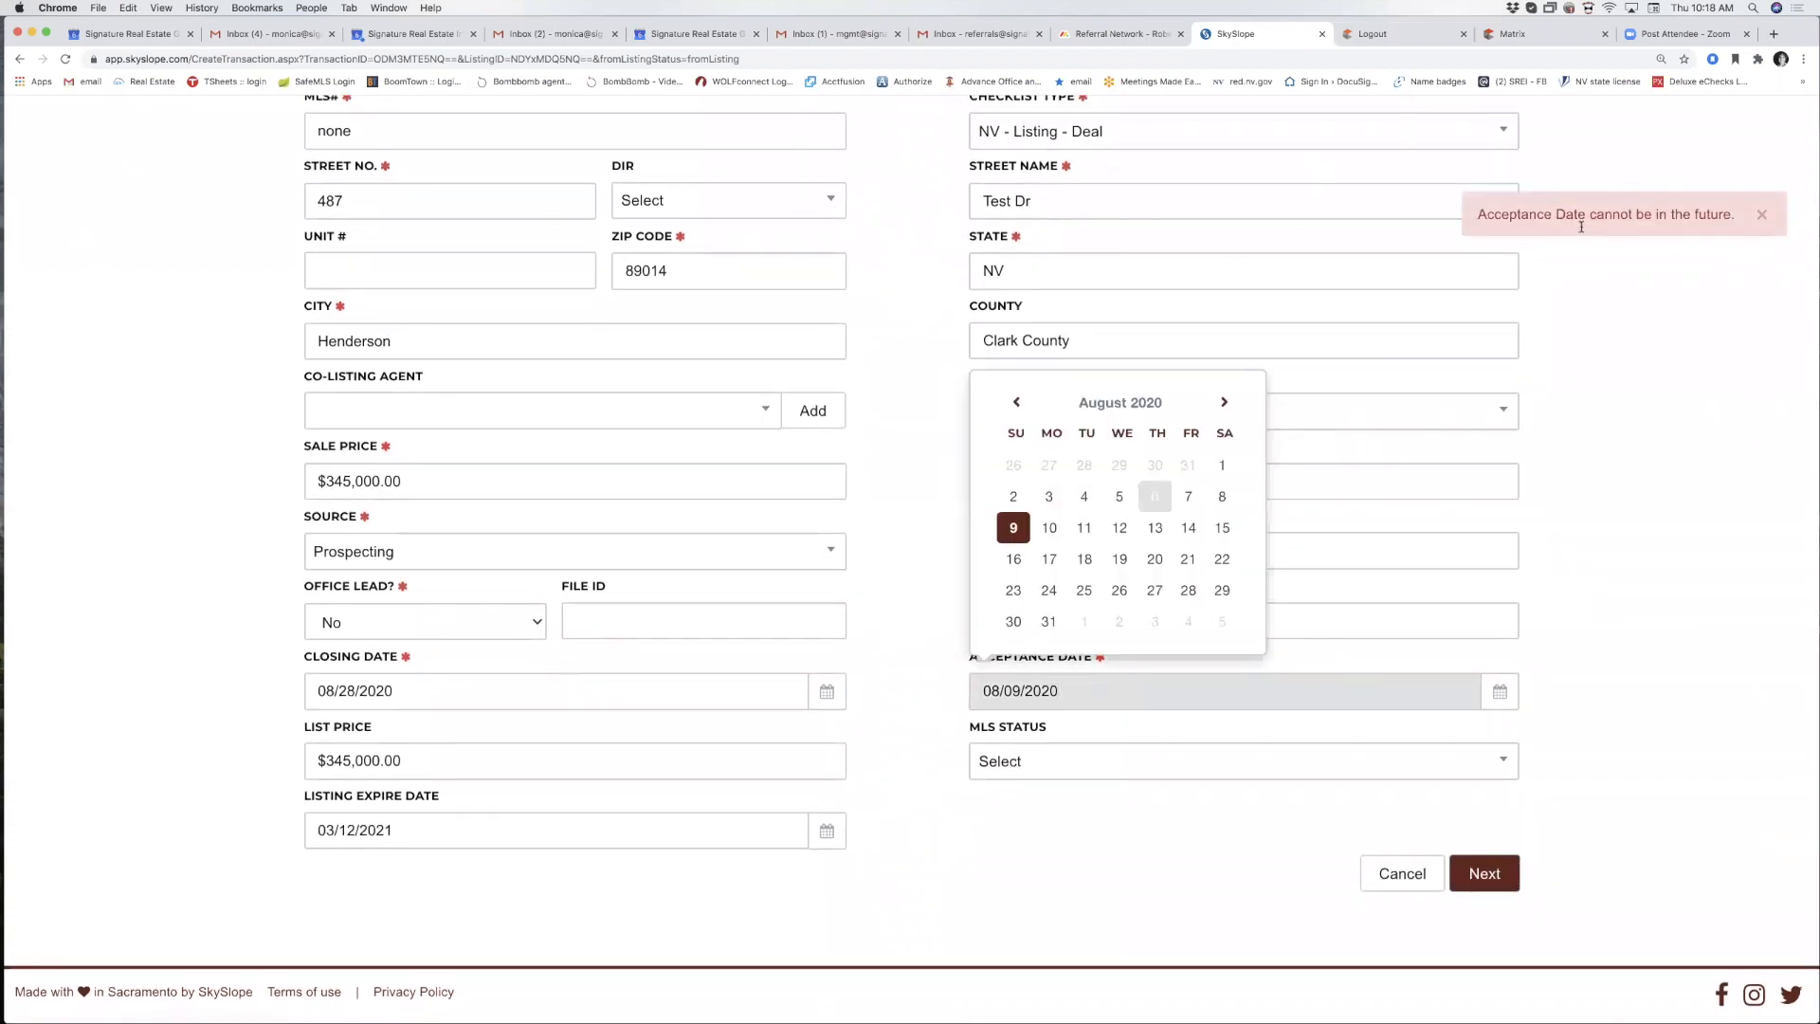
pyautogui.click(1155, 497)
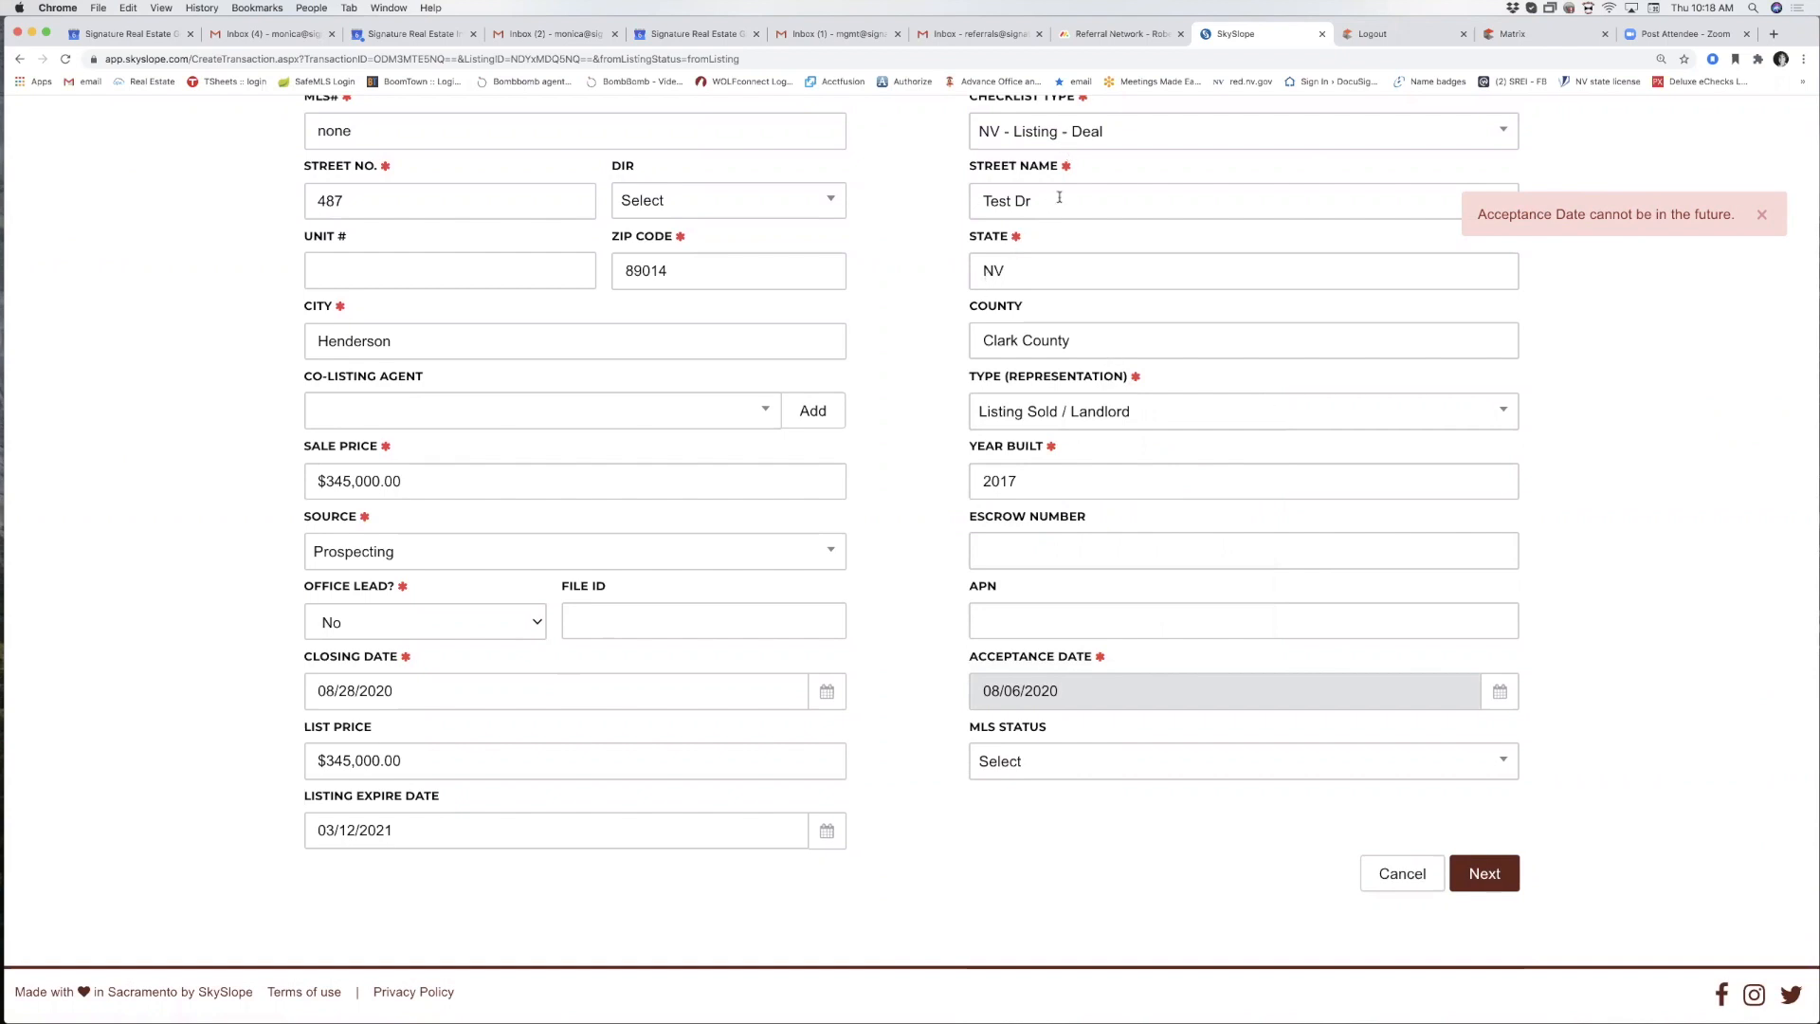
pyautogui.click(1483, 874)
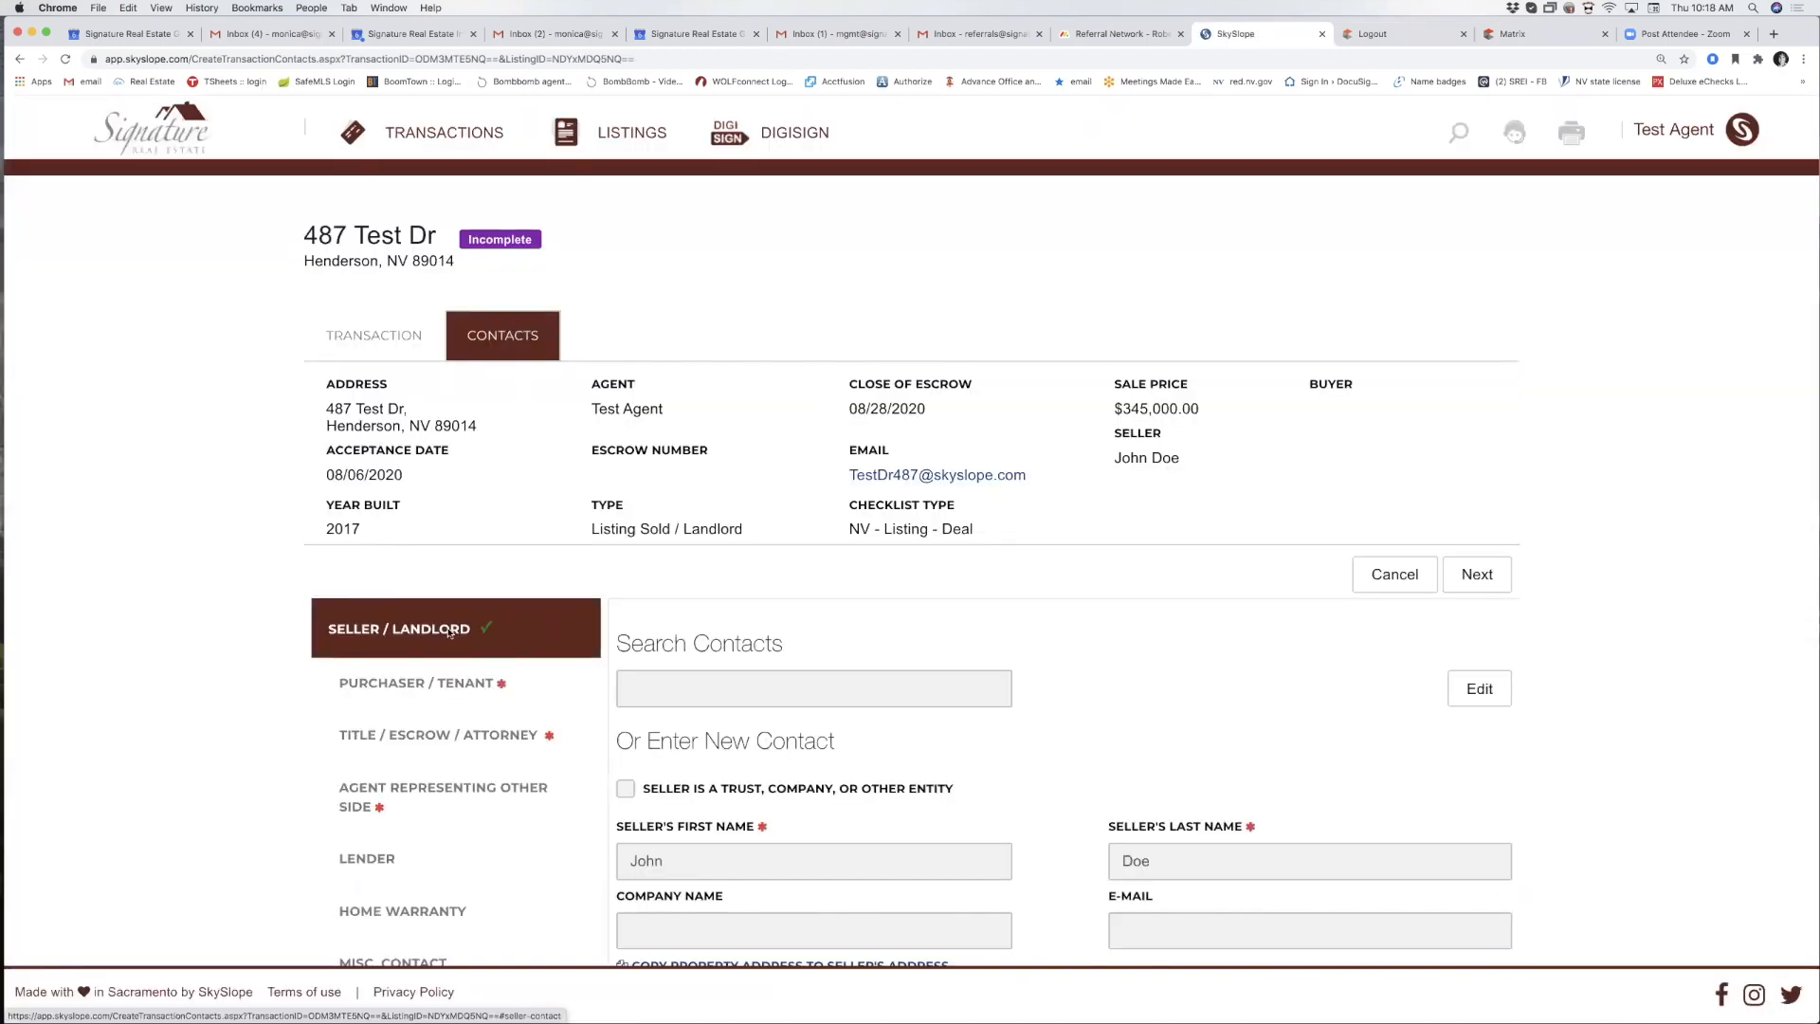
# Open the Purchaser / Tenant form and type the buyer's first name.
pyautogui.scroll(-1, 351, 633)
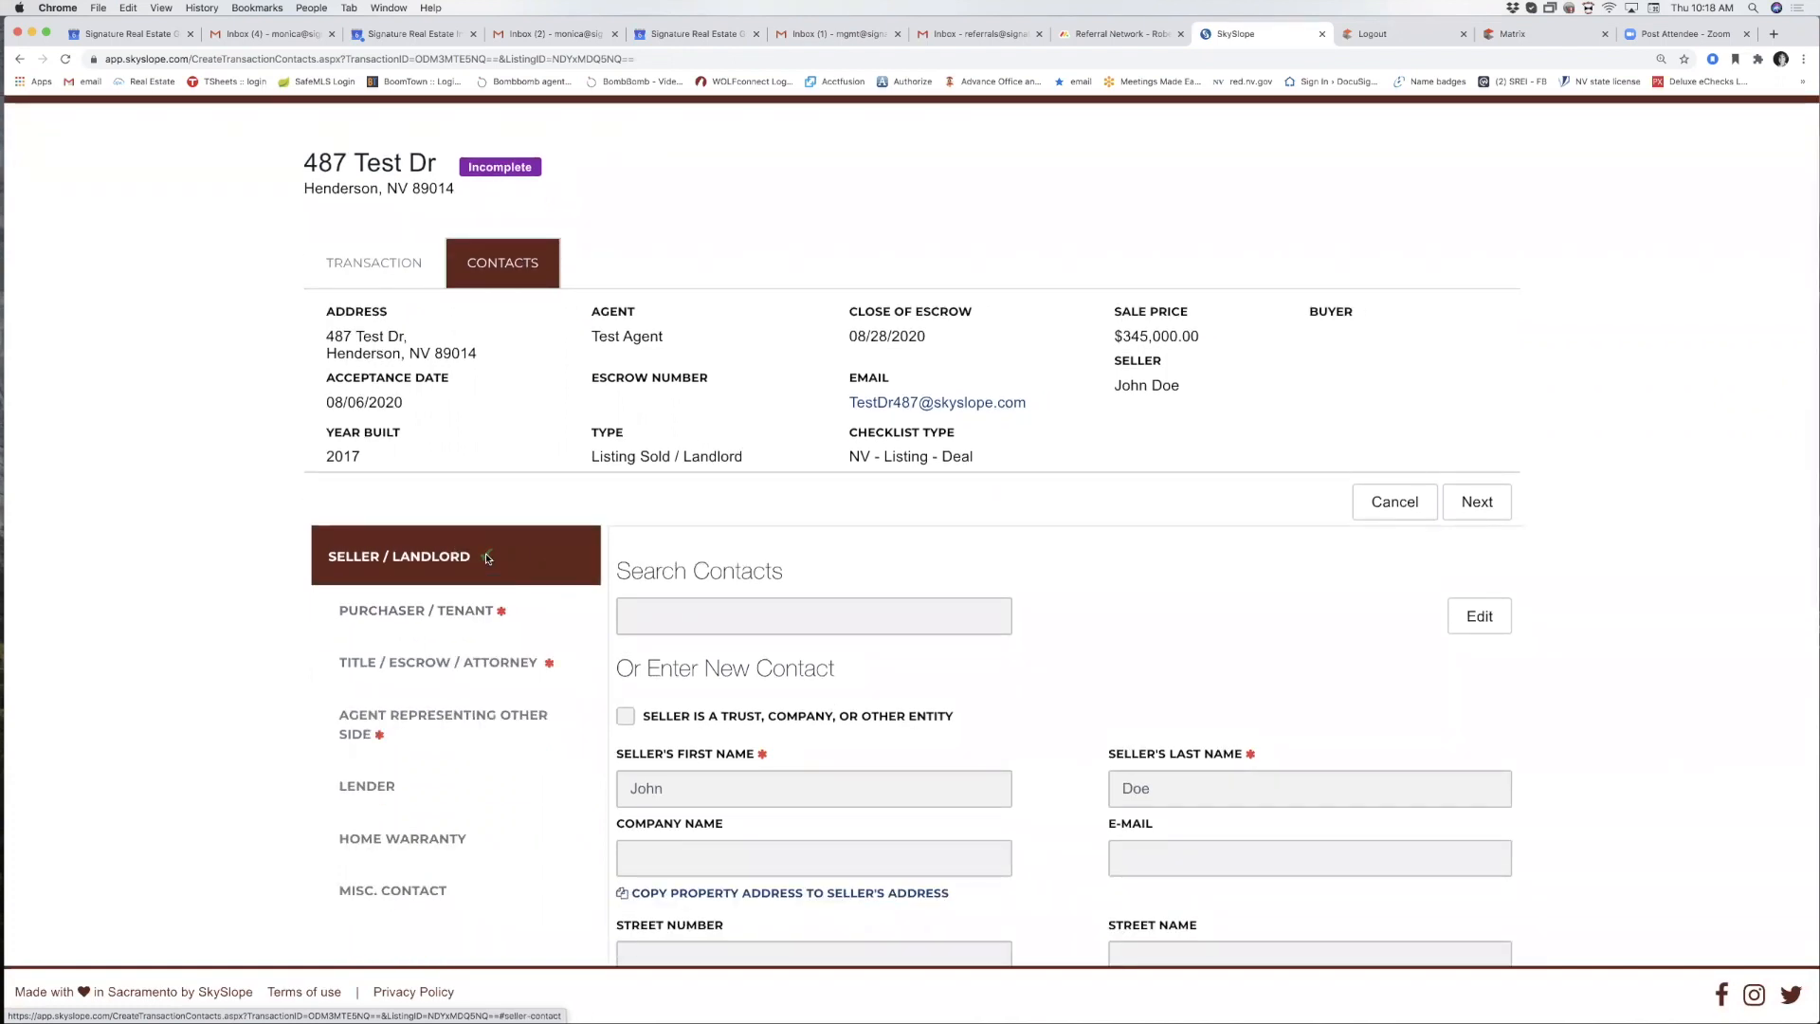
pyautogui.scroll(-2, 502, 569)
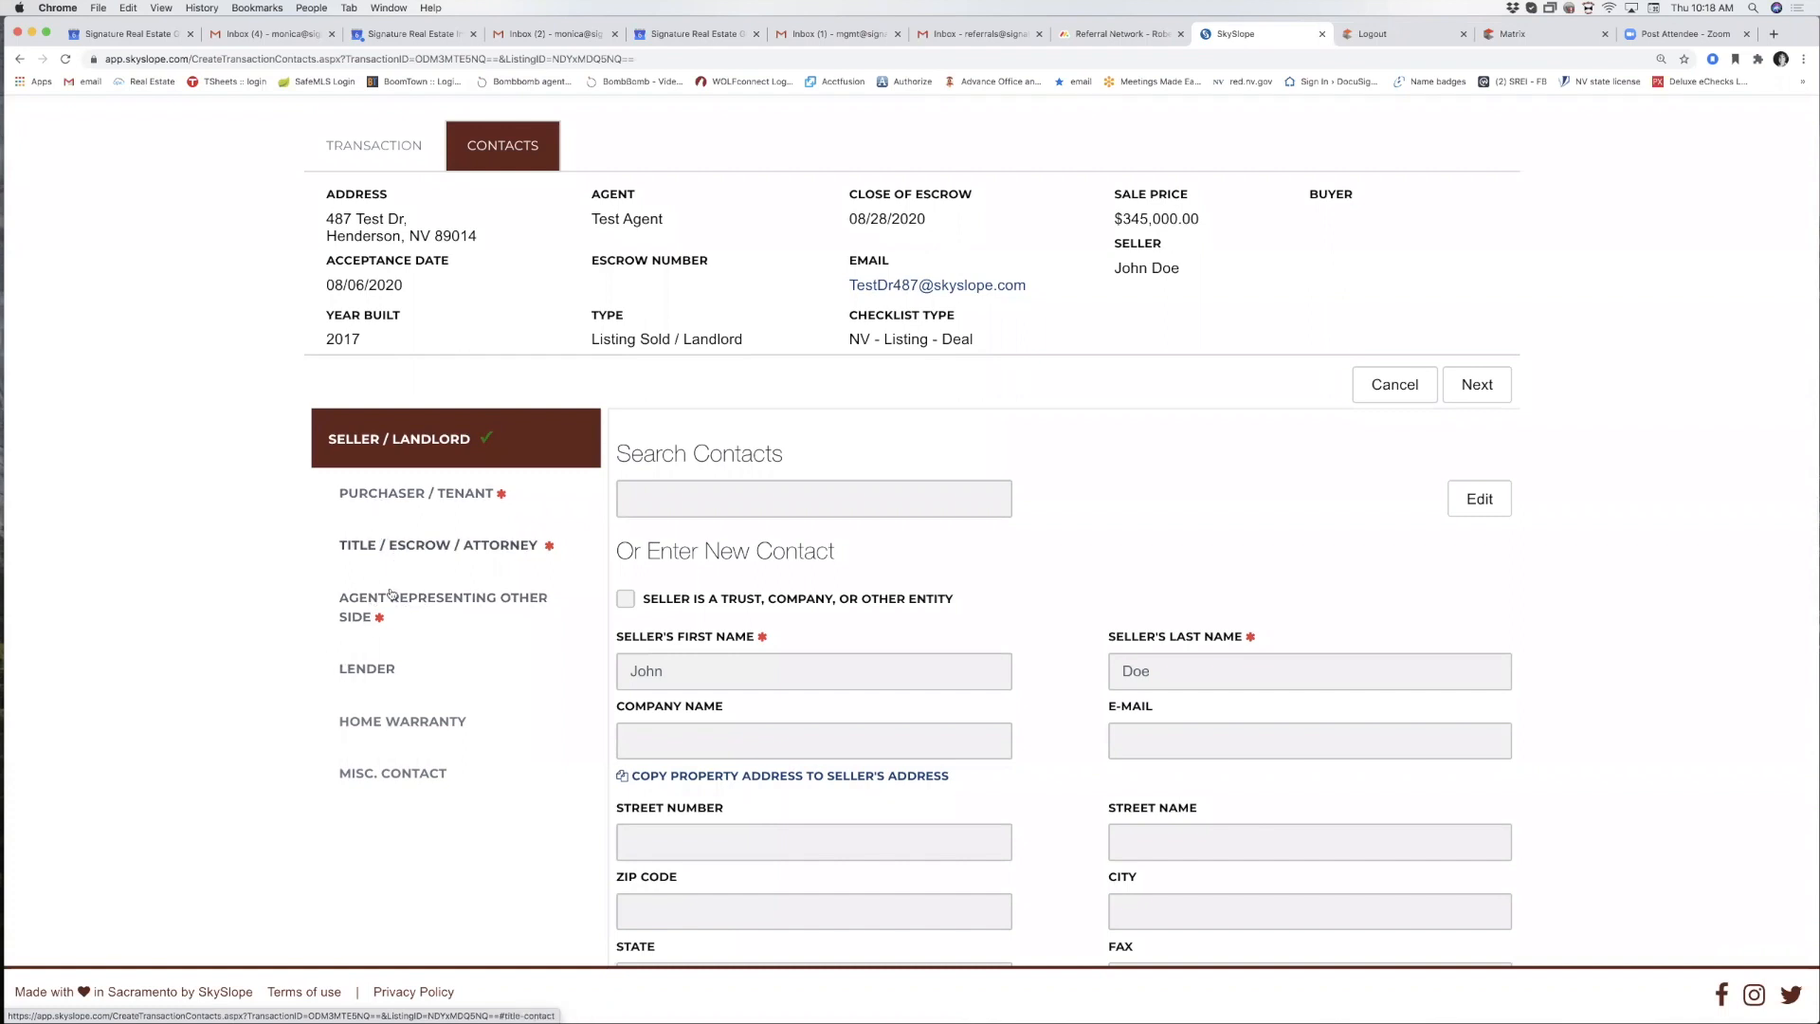
pyautogui.click(413, 494)
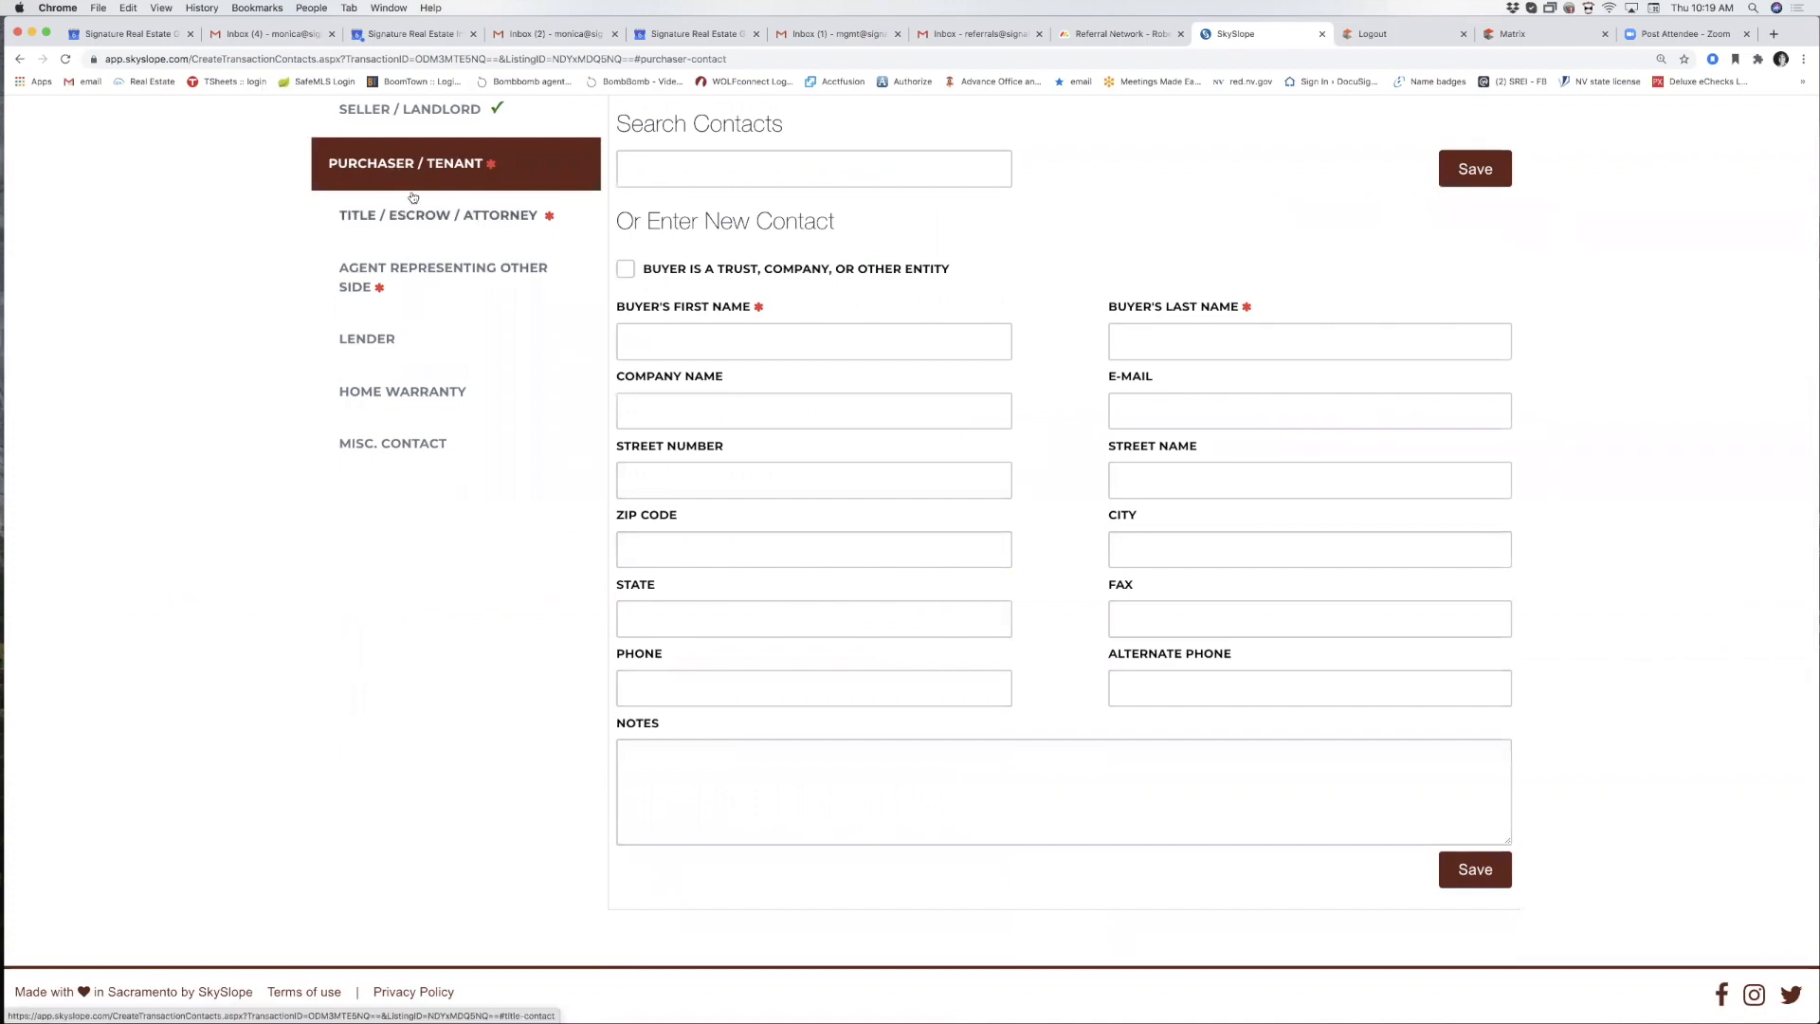
pyautogui.scroll(2, 414, 197)
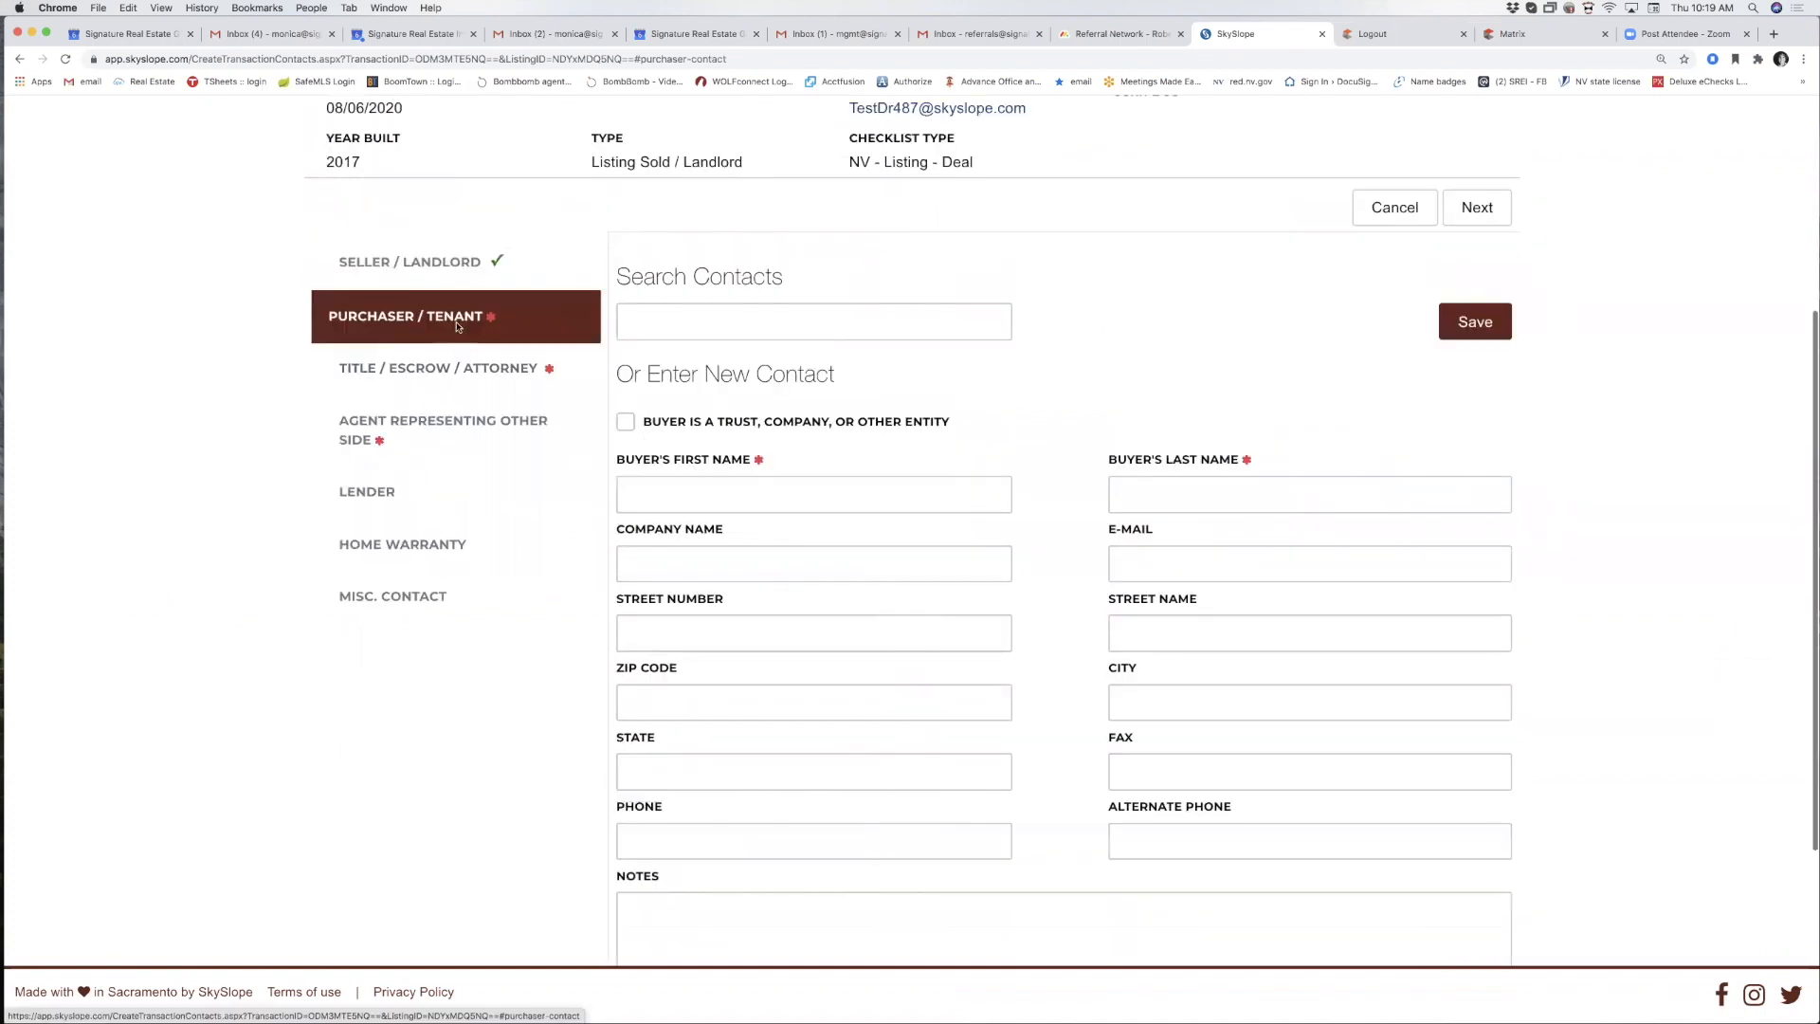
pyautogui.click(641, 493)
pyautogui.write('Jame')
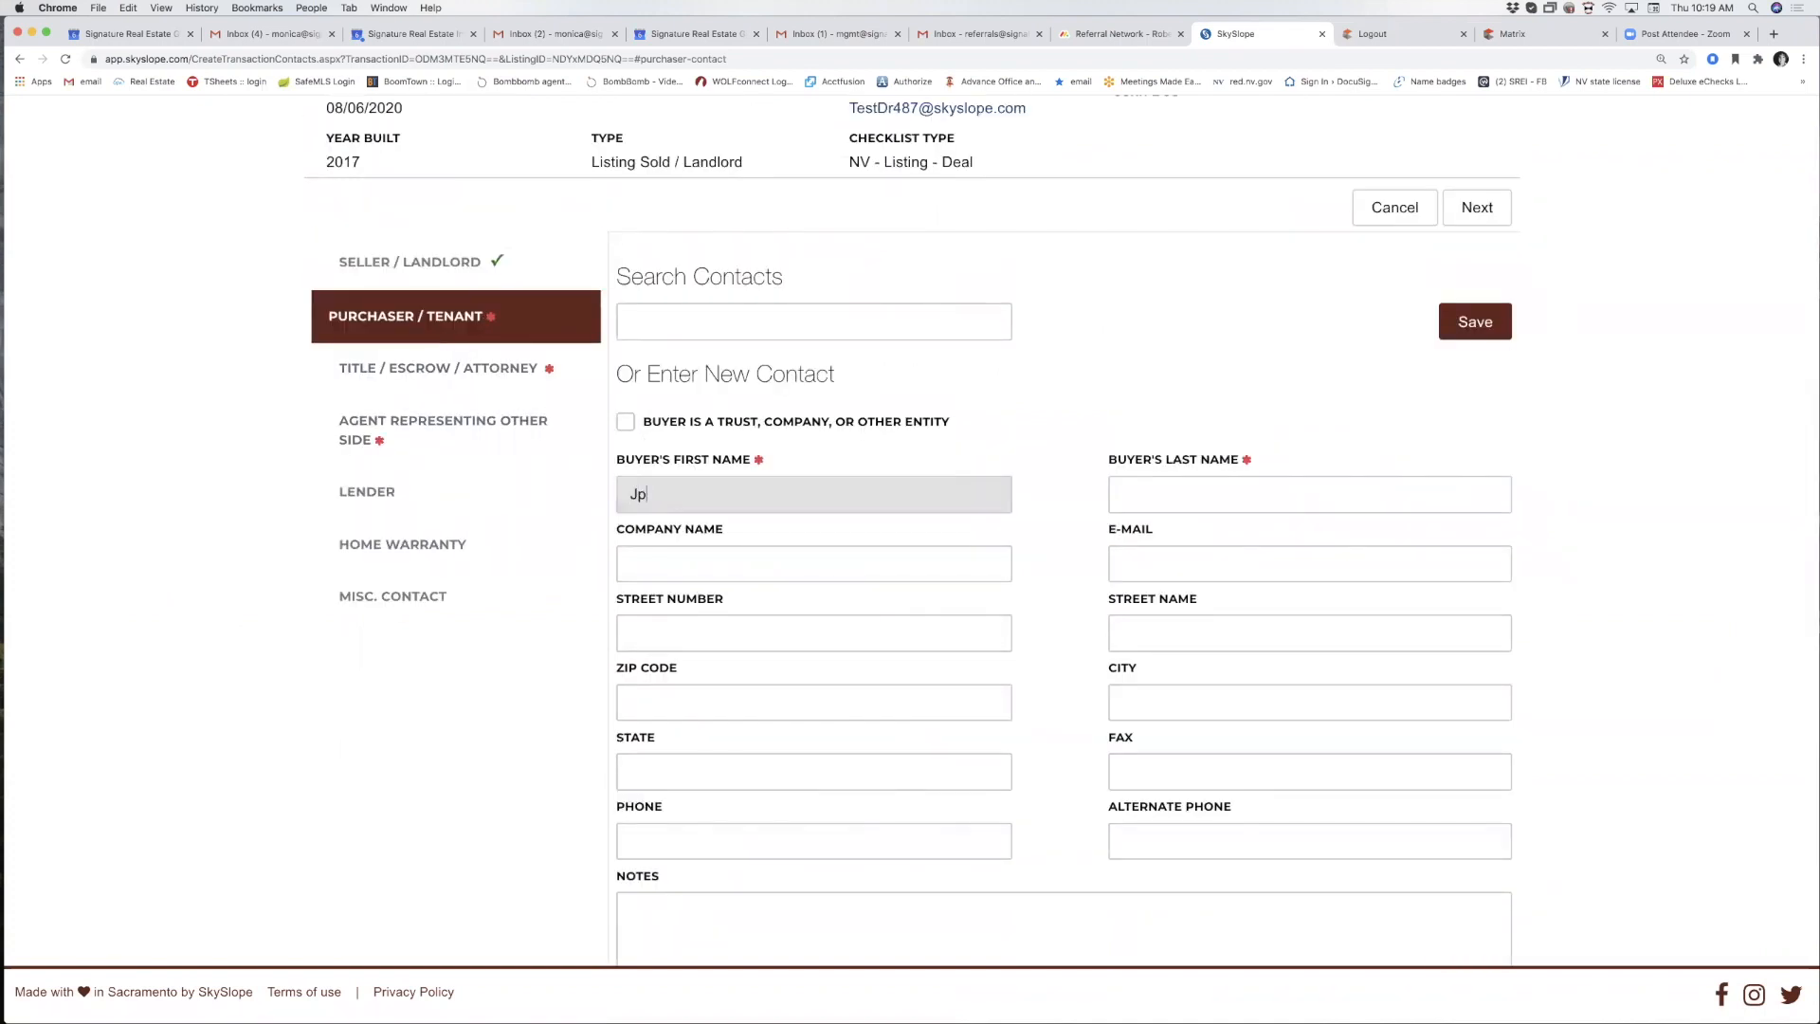
pyautogui.press('Tab')
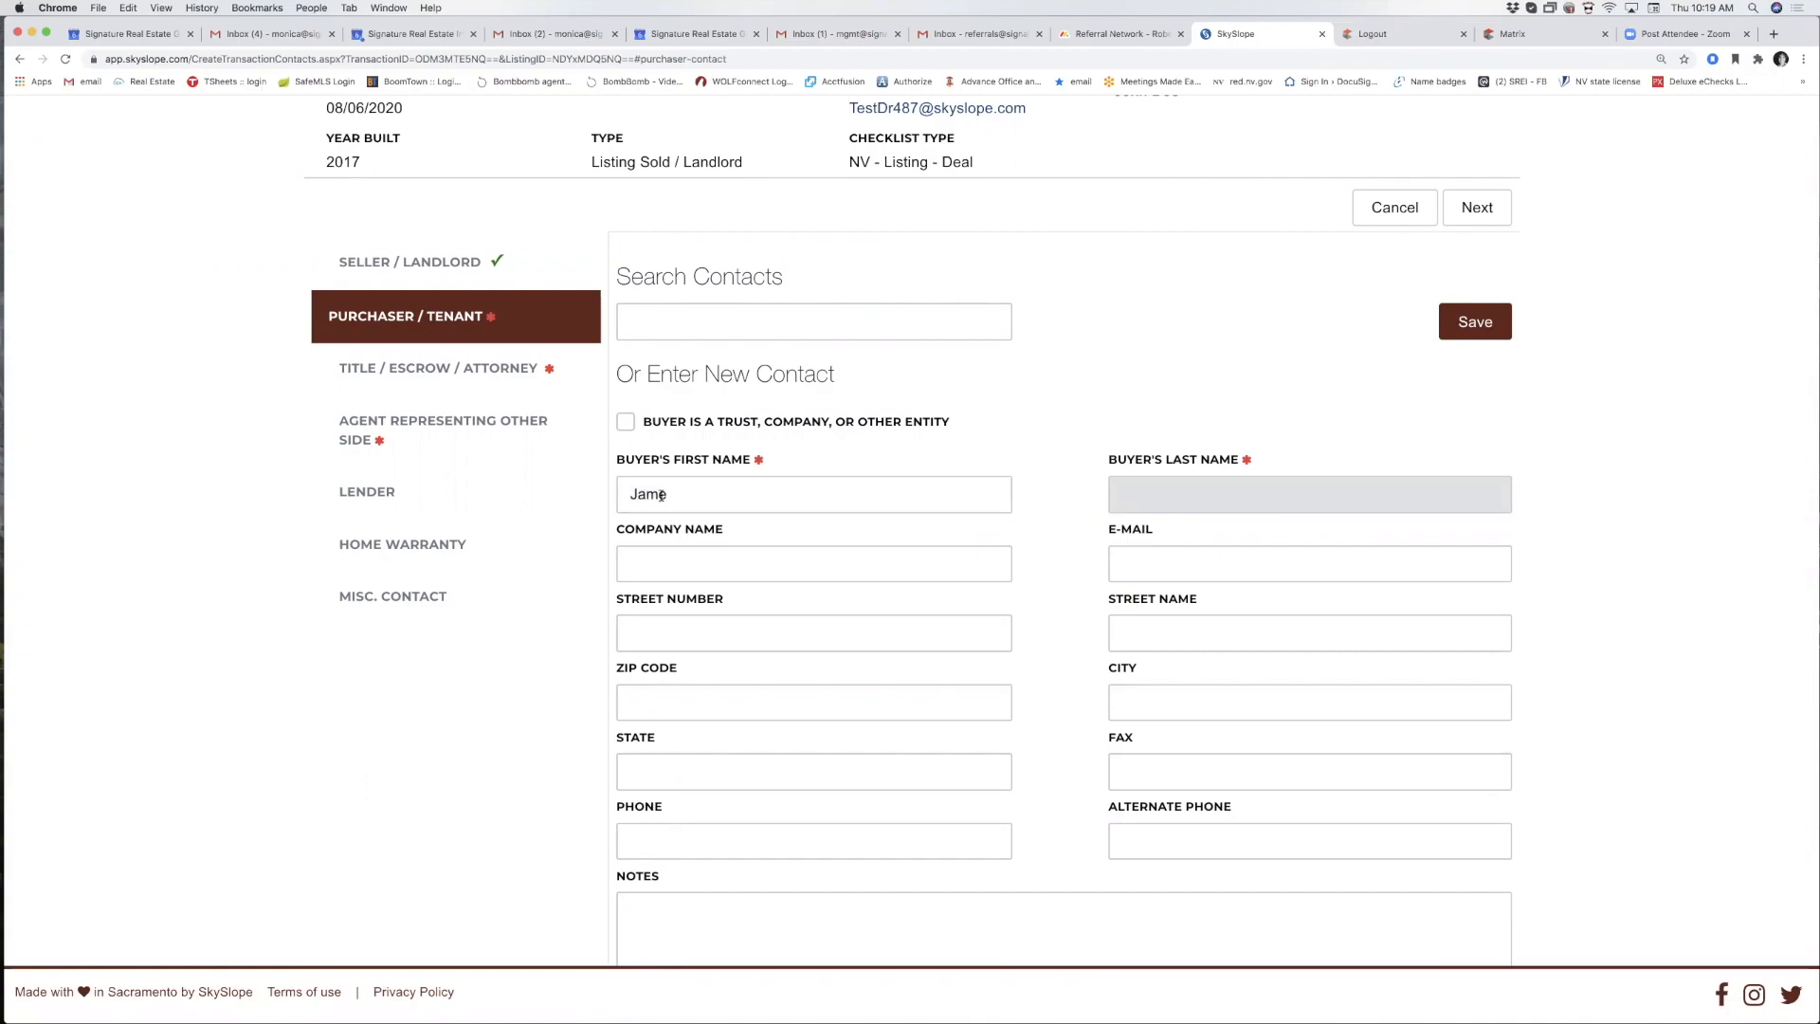
pyautogui.hotkey('ctrl', 'Right')
pyautogui.hotkey('ctrl', 'Right')
pyautogui.hotkey('ctrl', 'Left')
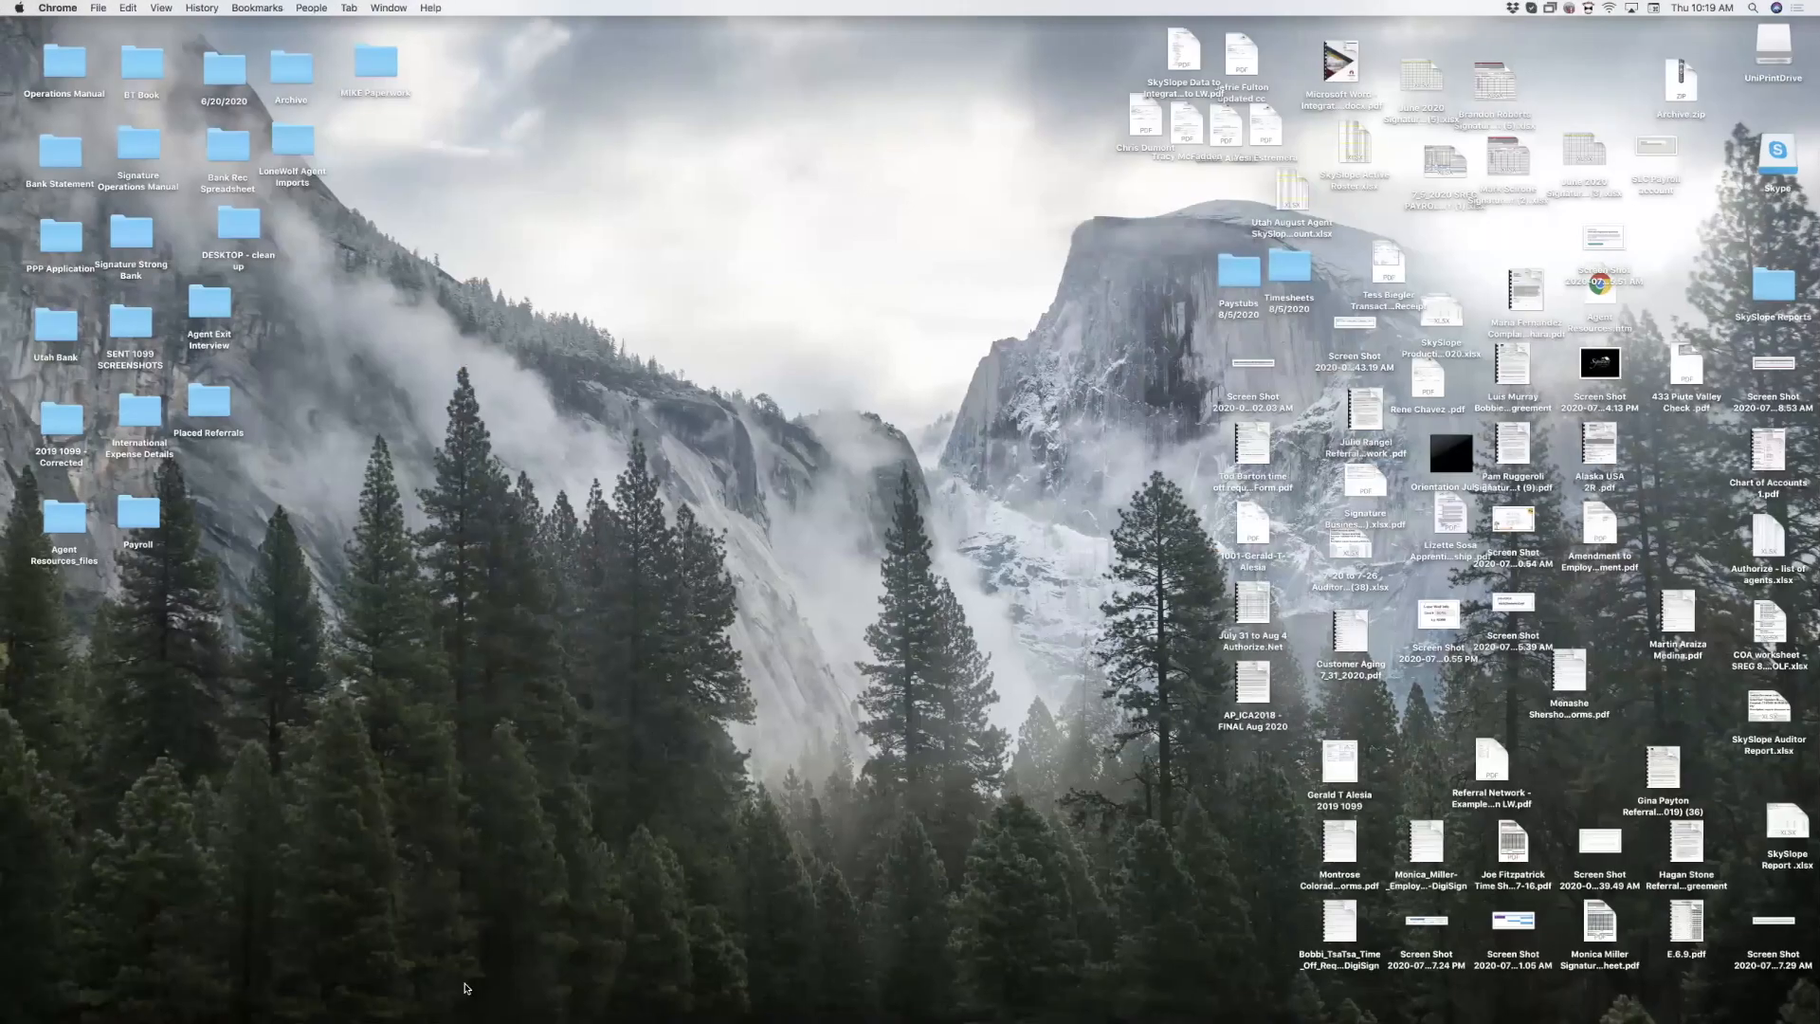
# Correct the first-name typo, add the buyer's last name, and save the contact.
pyautogui.click(485, 997)
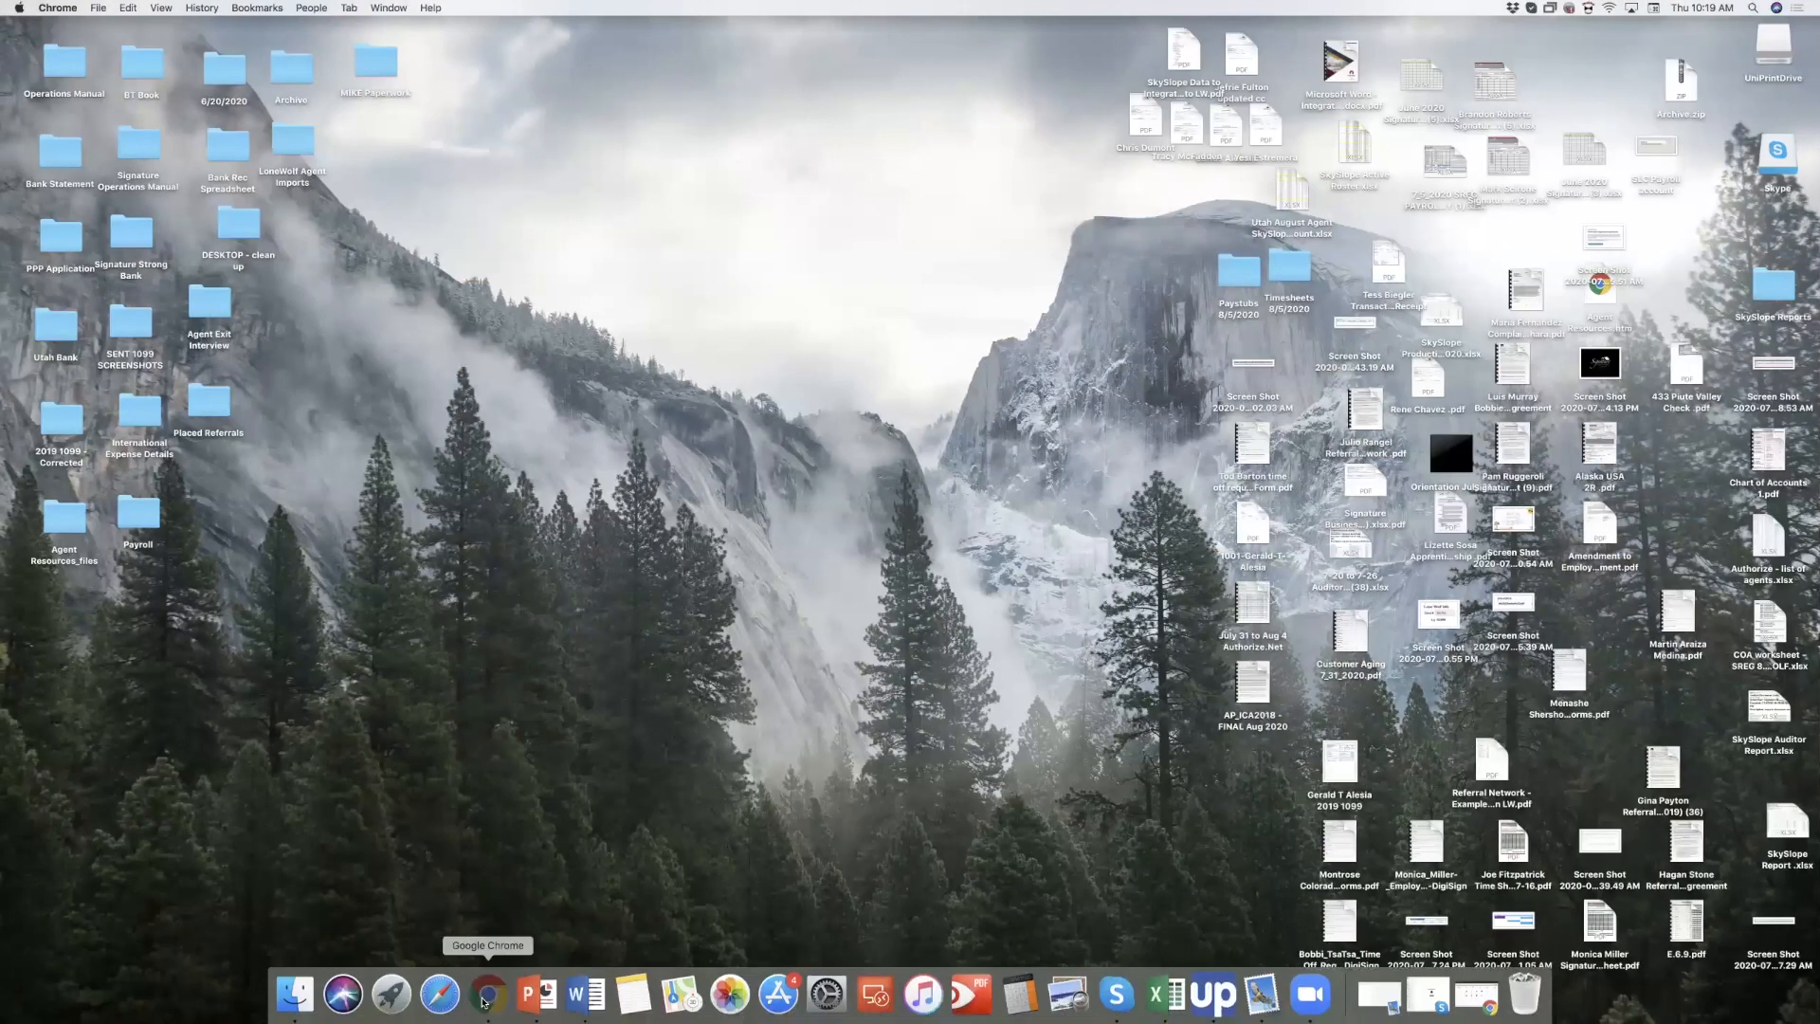
pyautogui.click(678, 496)
pyautogui.press('BackSpace')
pyautogui.press('BackSpace')
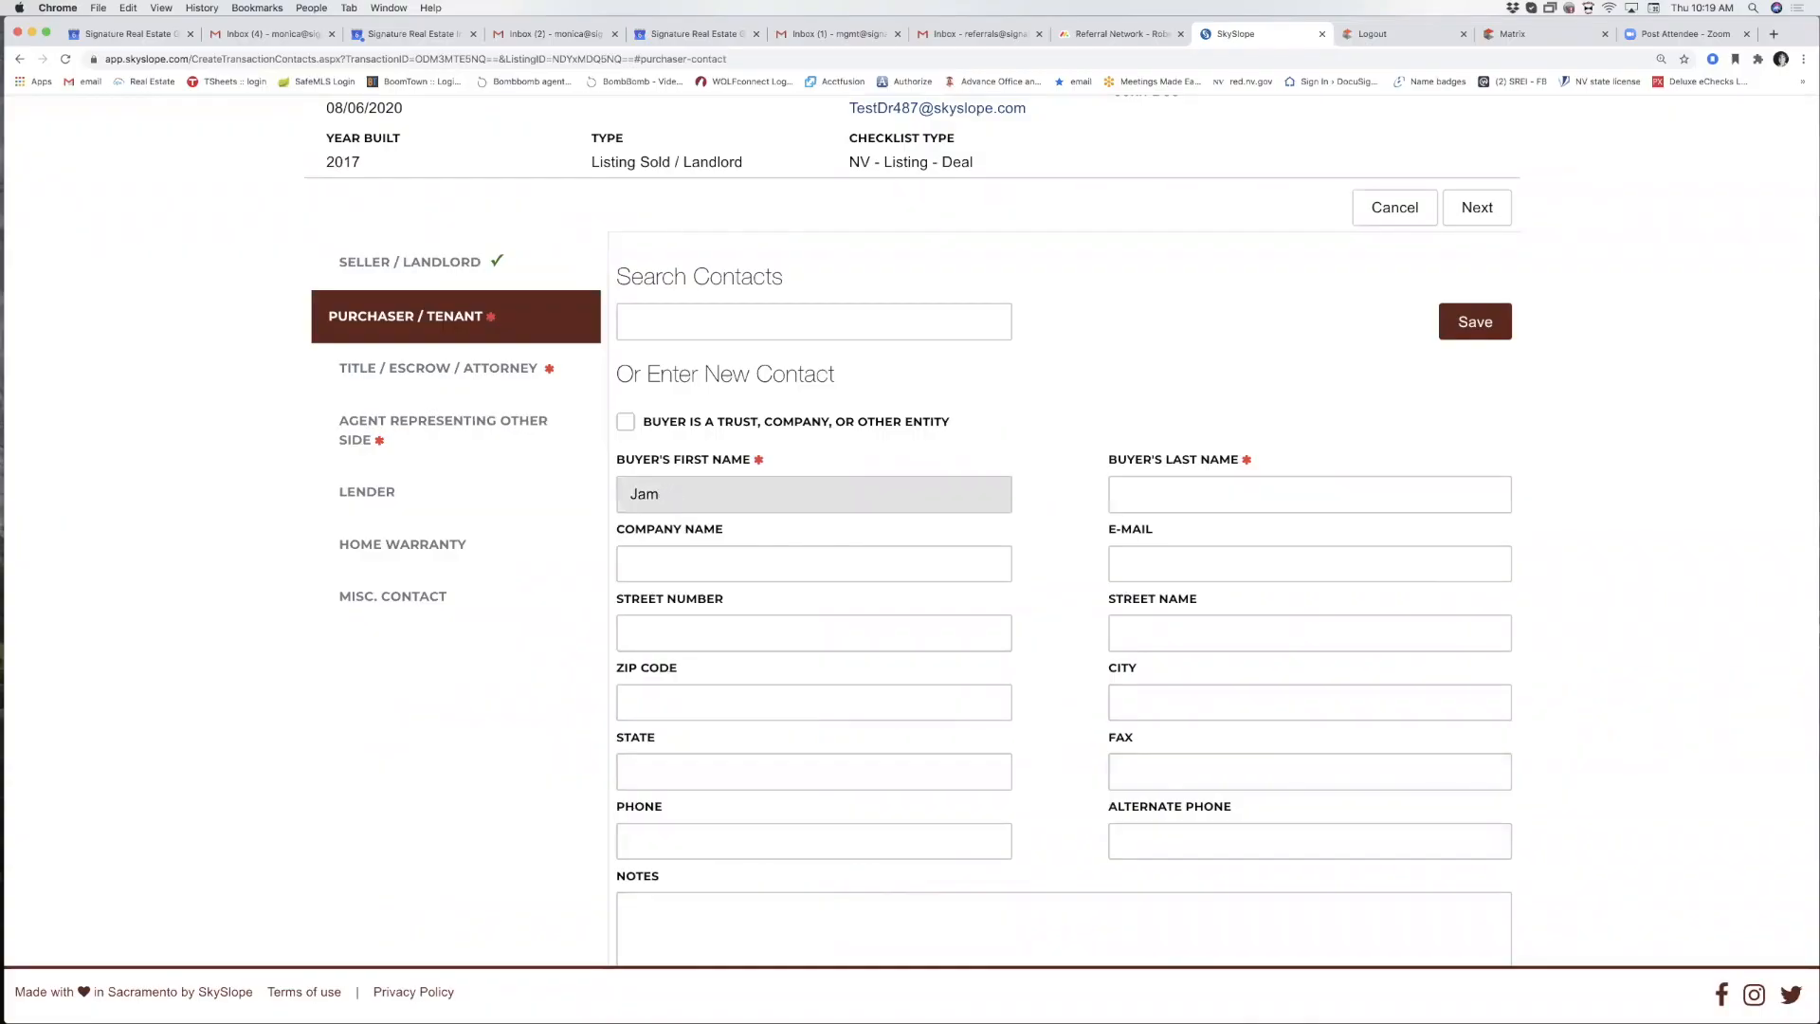
pyautogui.write('ne')
pyautogui.press('Tab')
pyautogui.write('Doe')
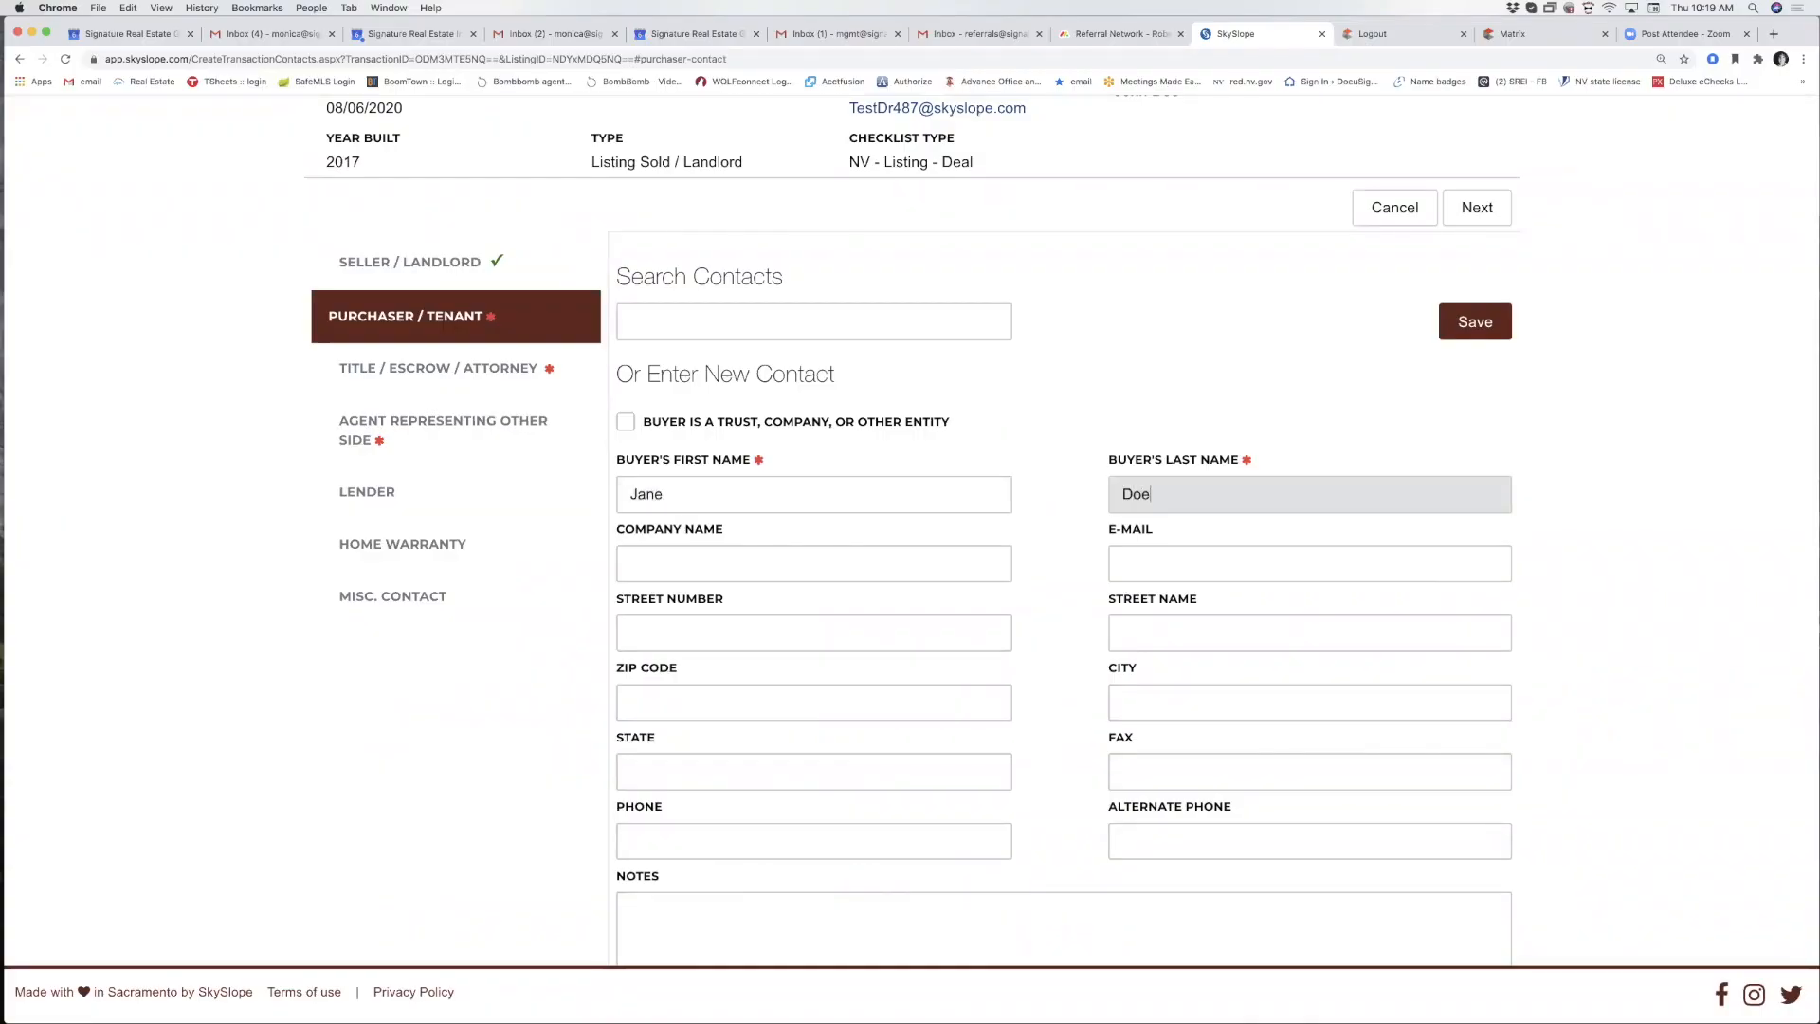
pyautogui.scroll(-3, 702, 607)
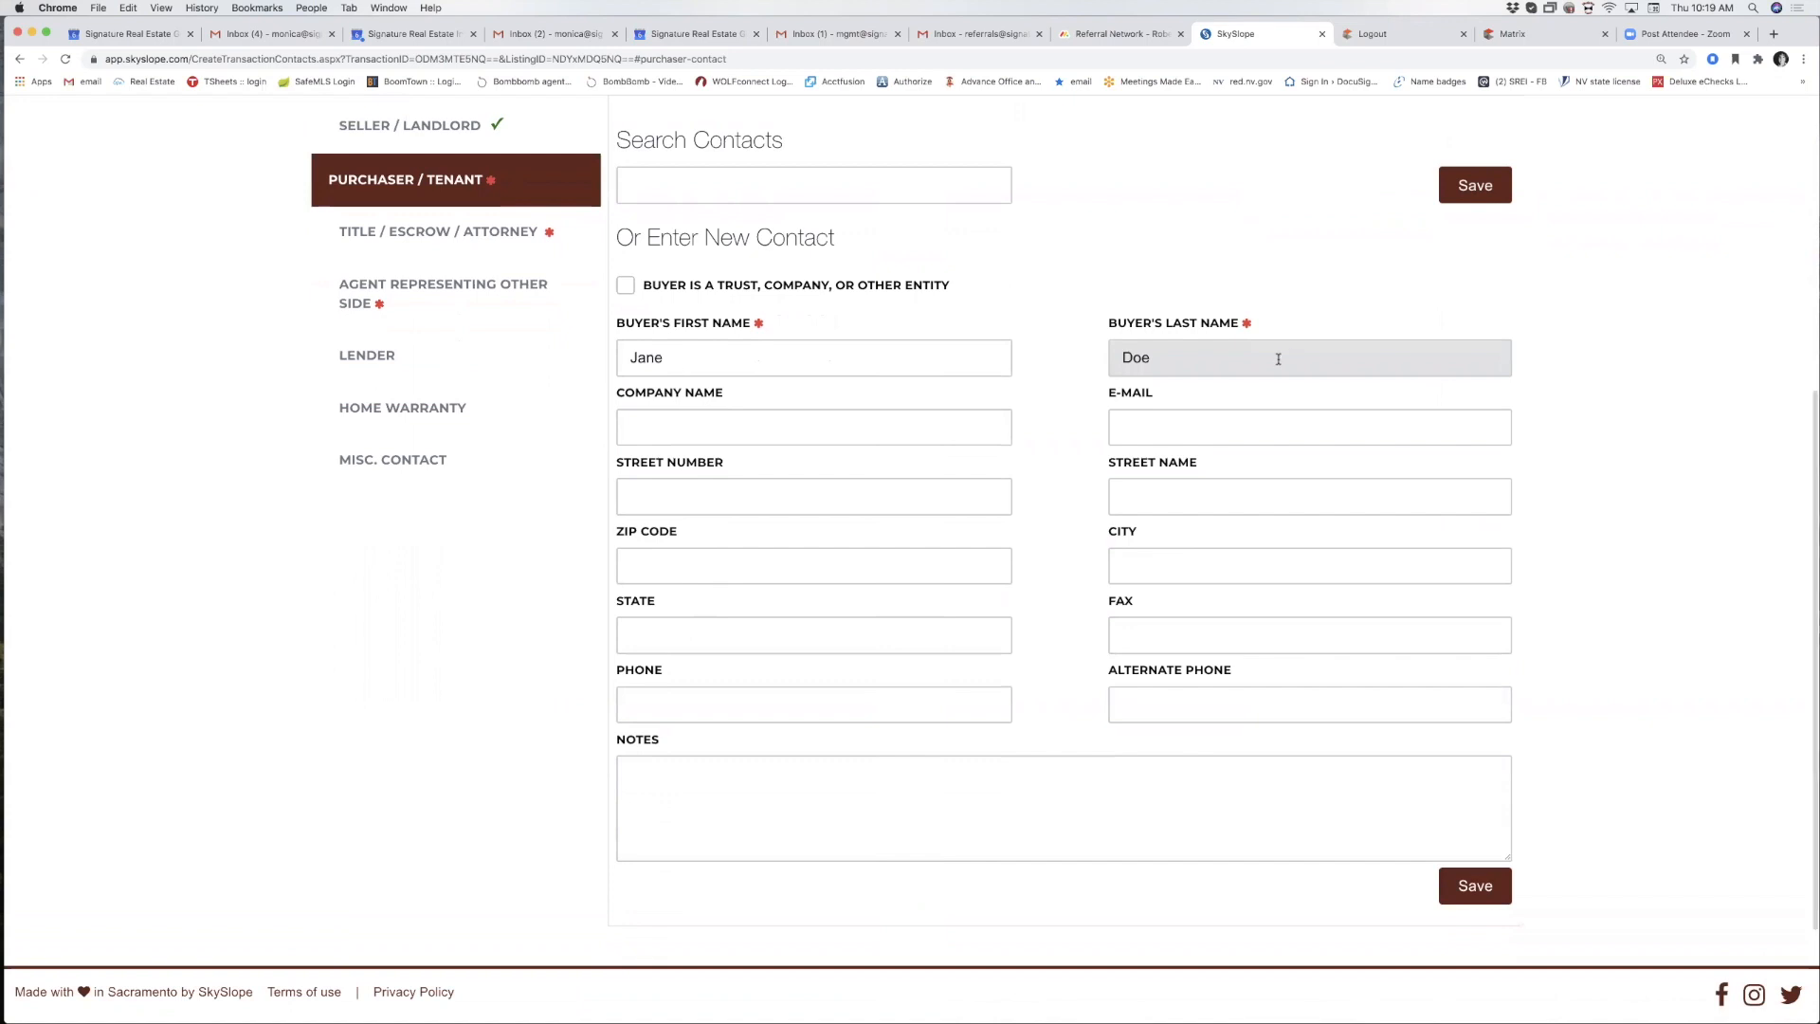
pyautogui.scroll(-1, 1352, 458)
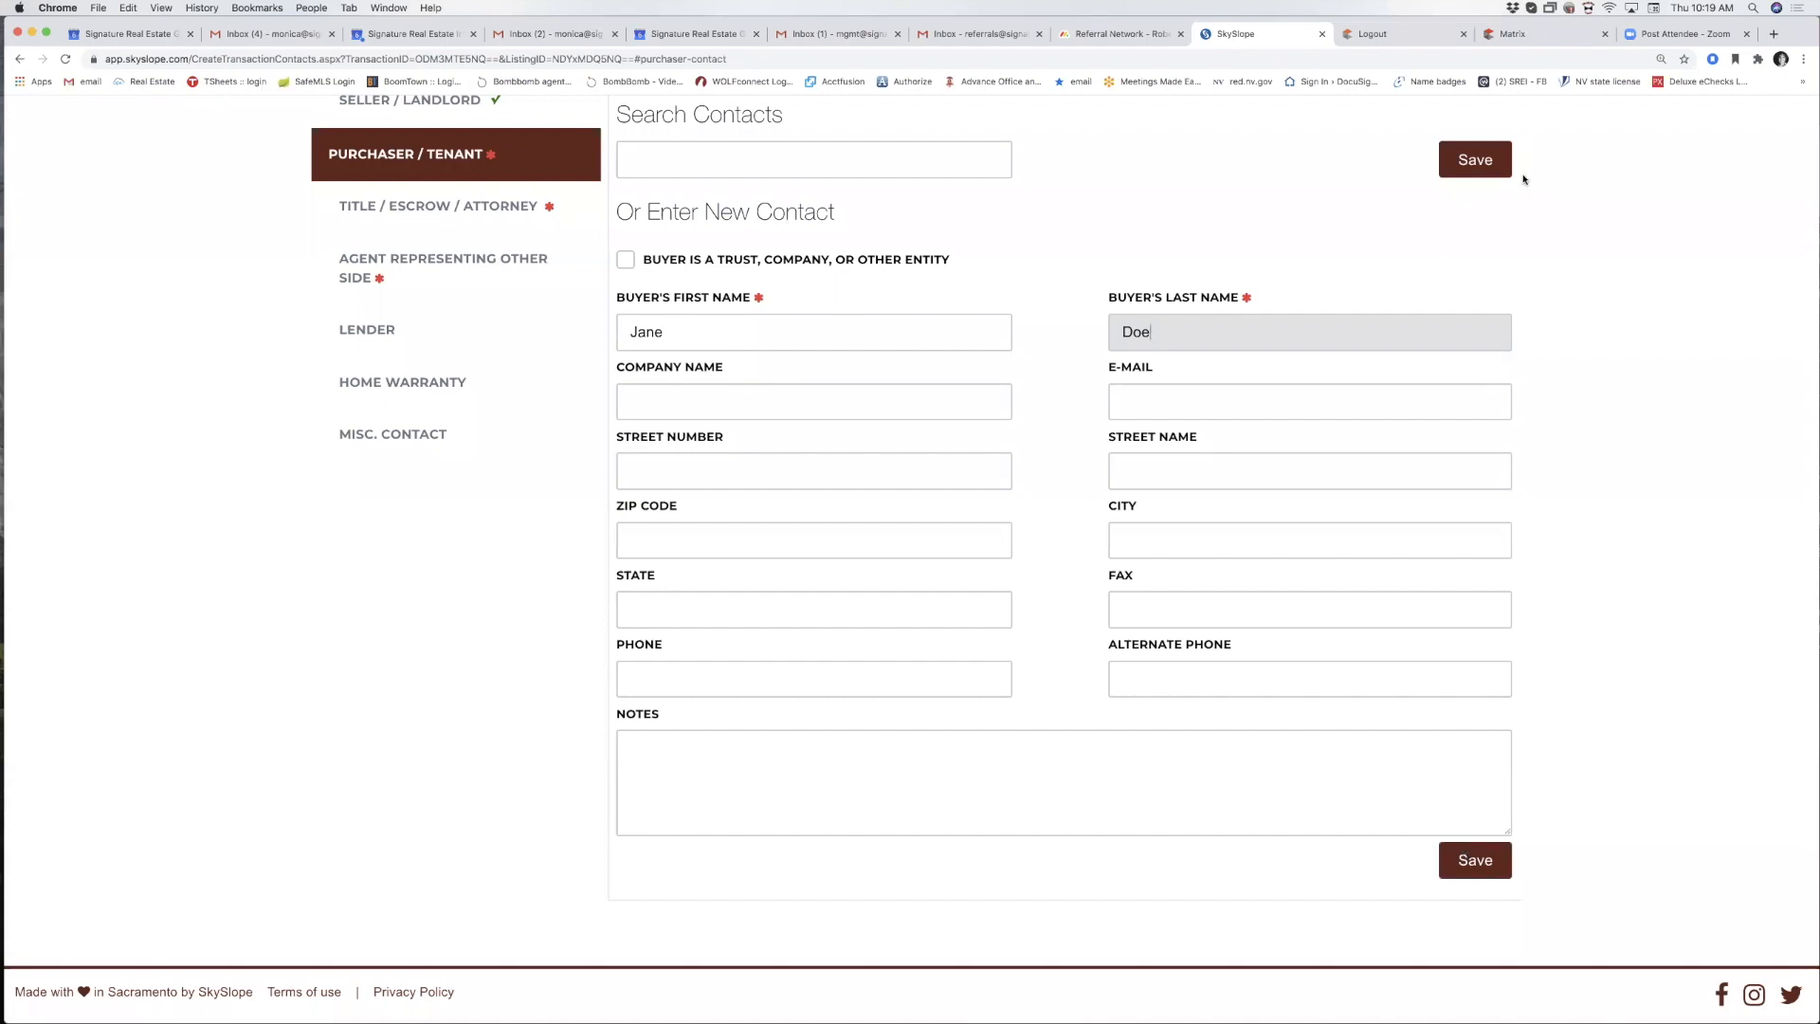
pyautogui.click(1463, 166)
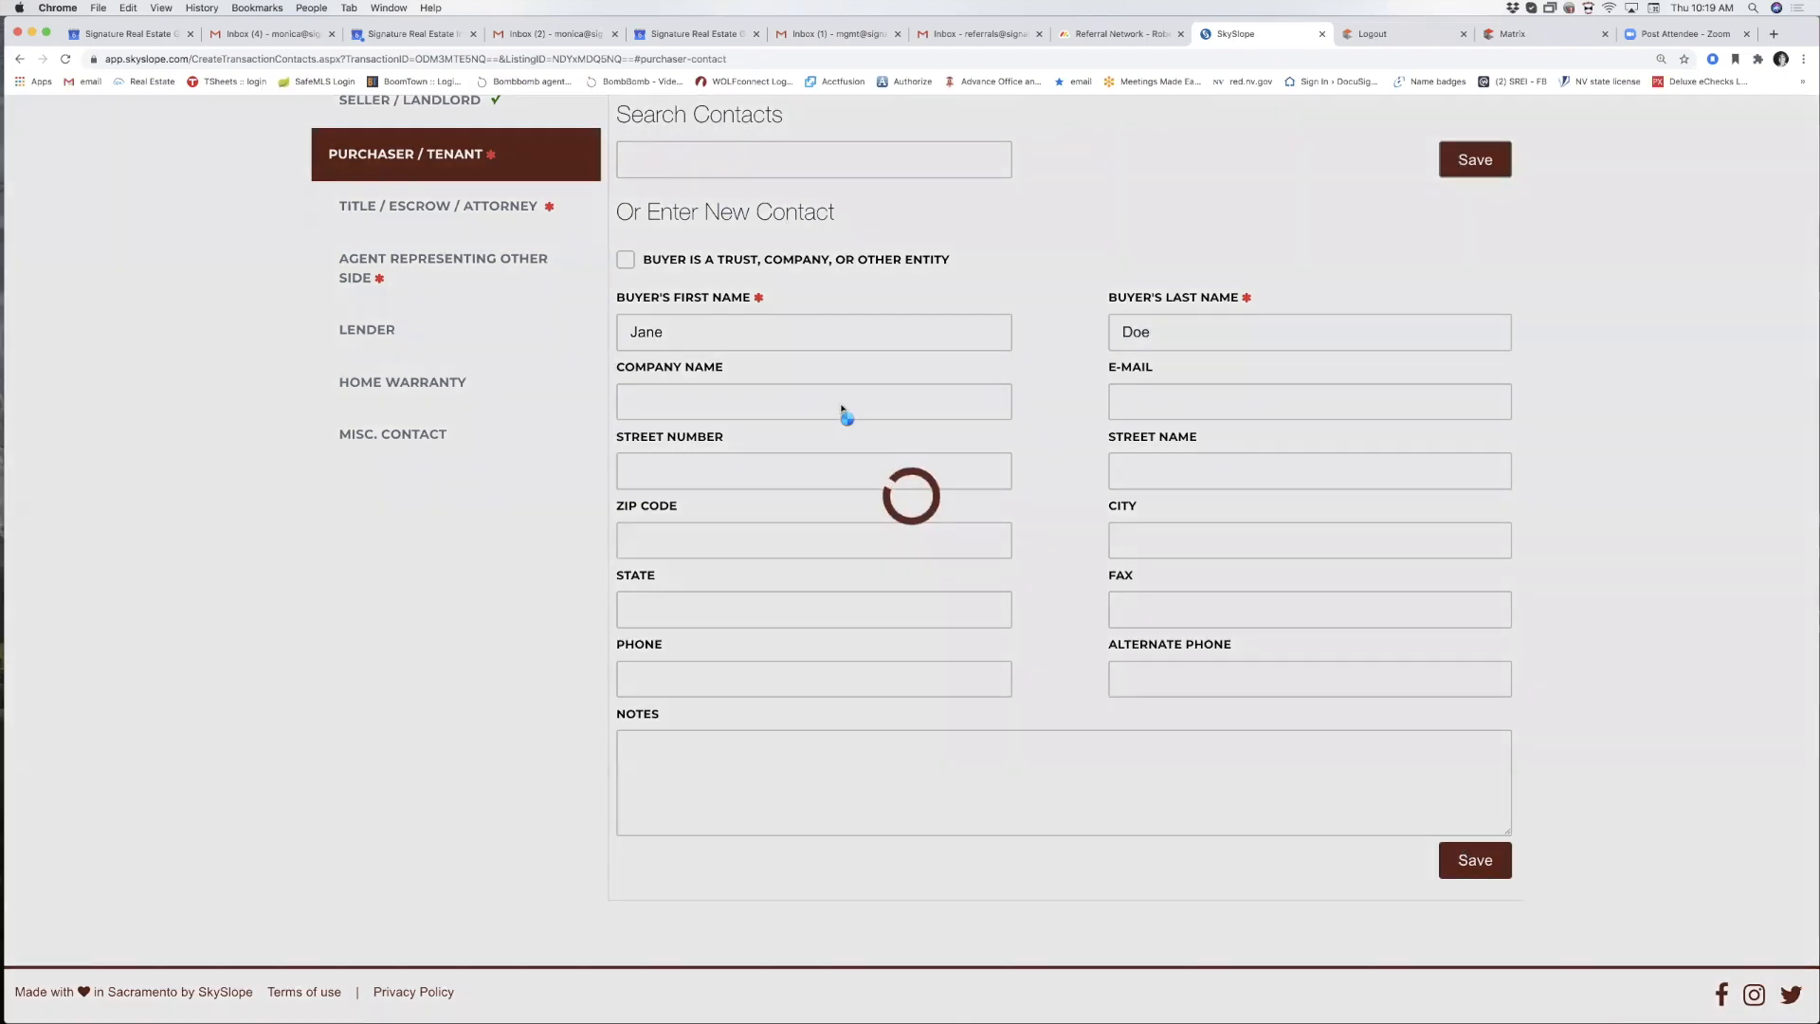
pyautogui.scroll(3, 464, 275)
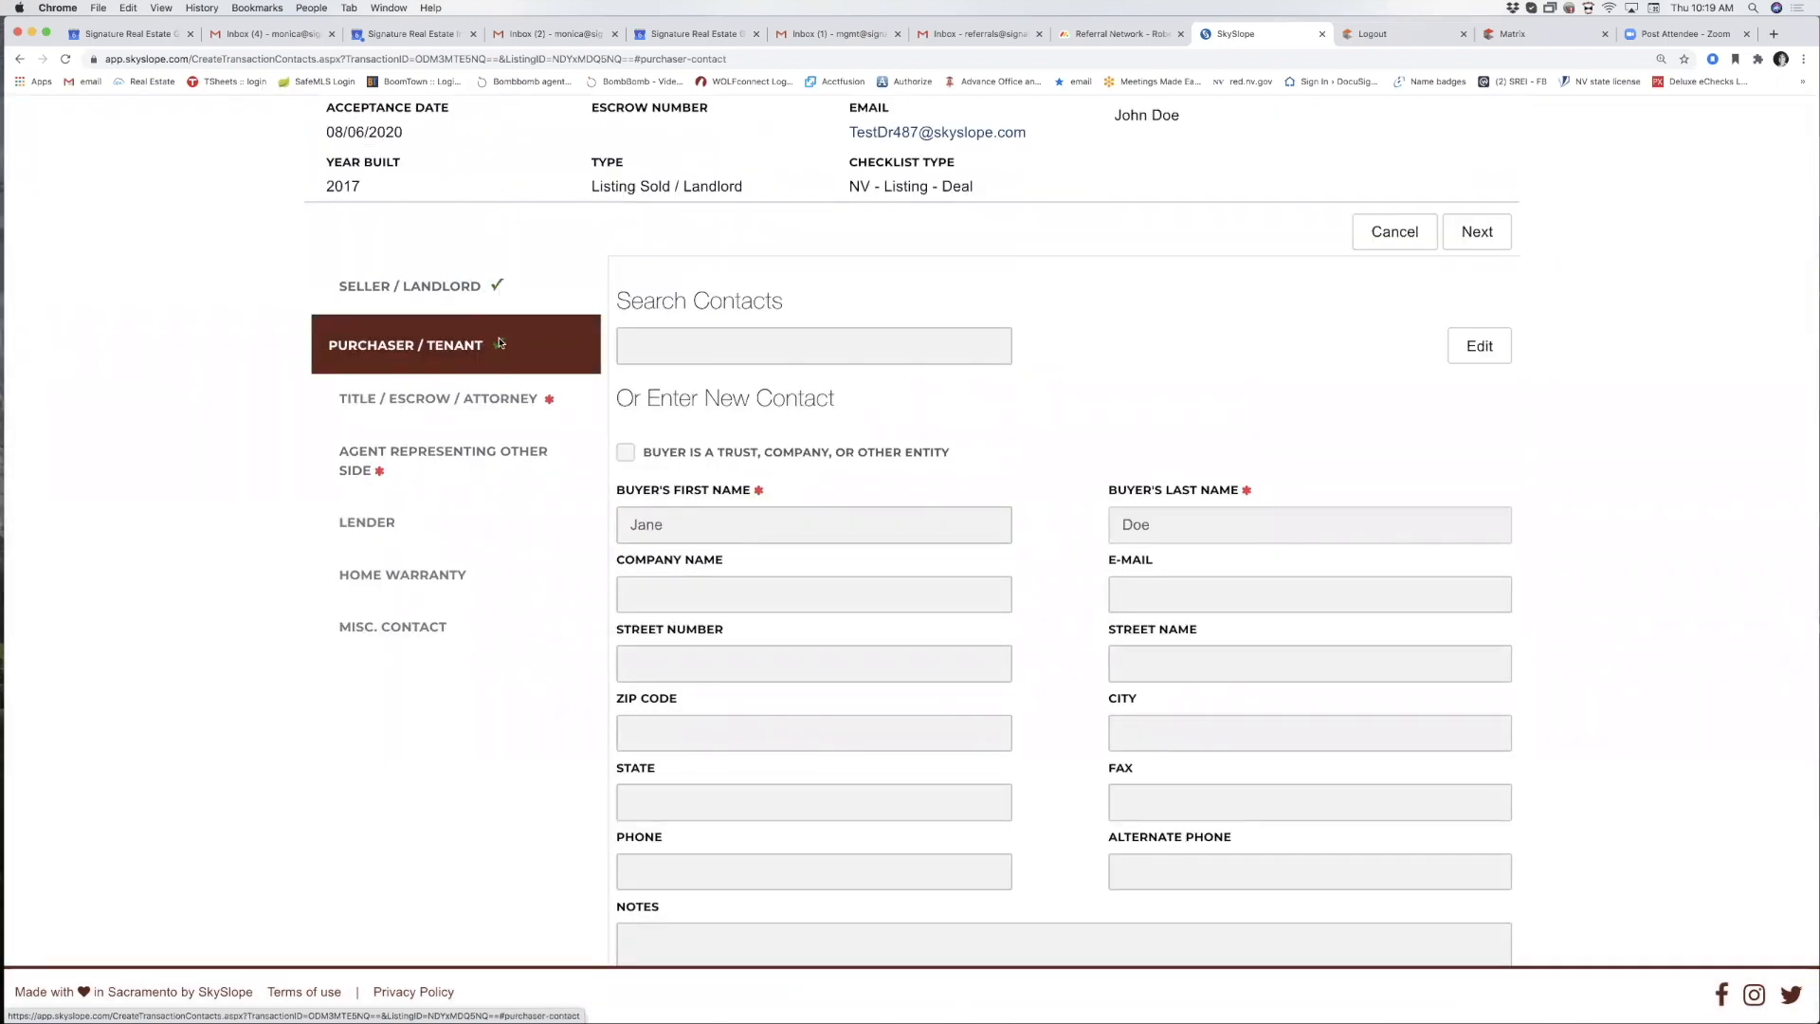
# Open the Title Company form and enter the closing officer's first and last name.
pyautogui.click(512, 400)
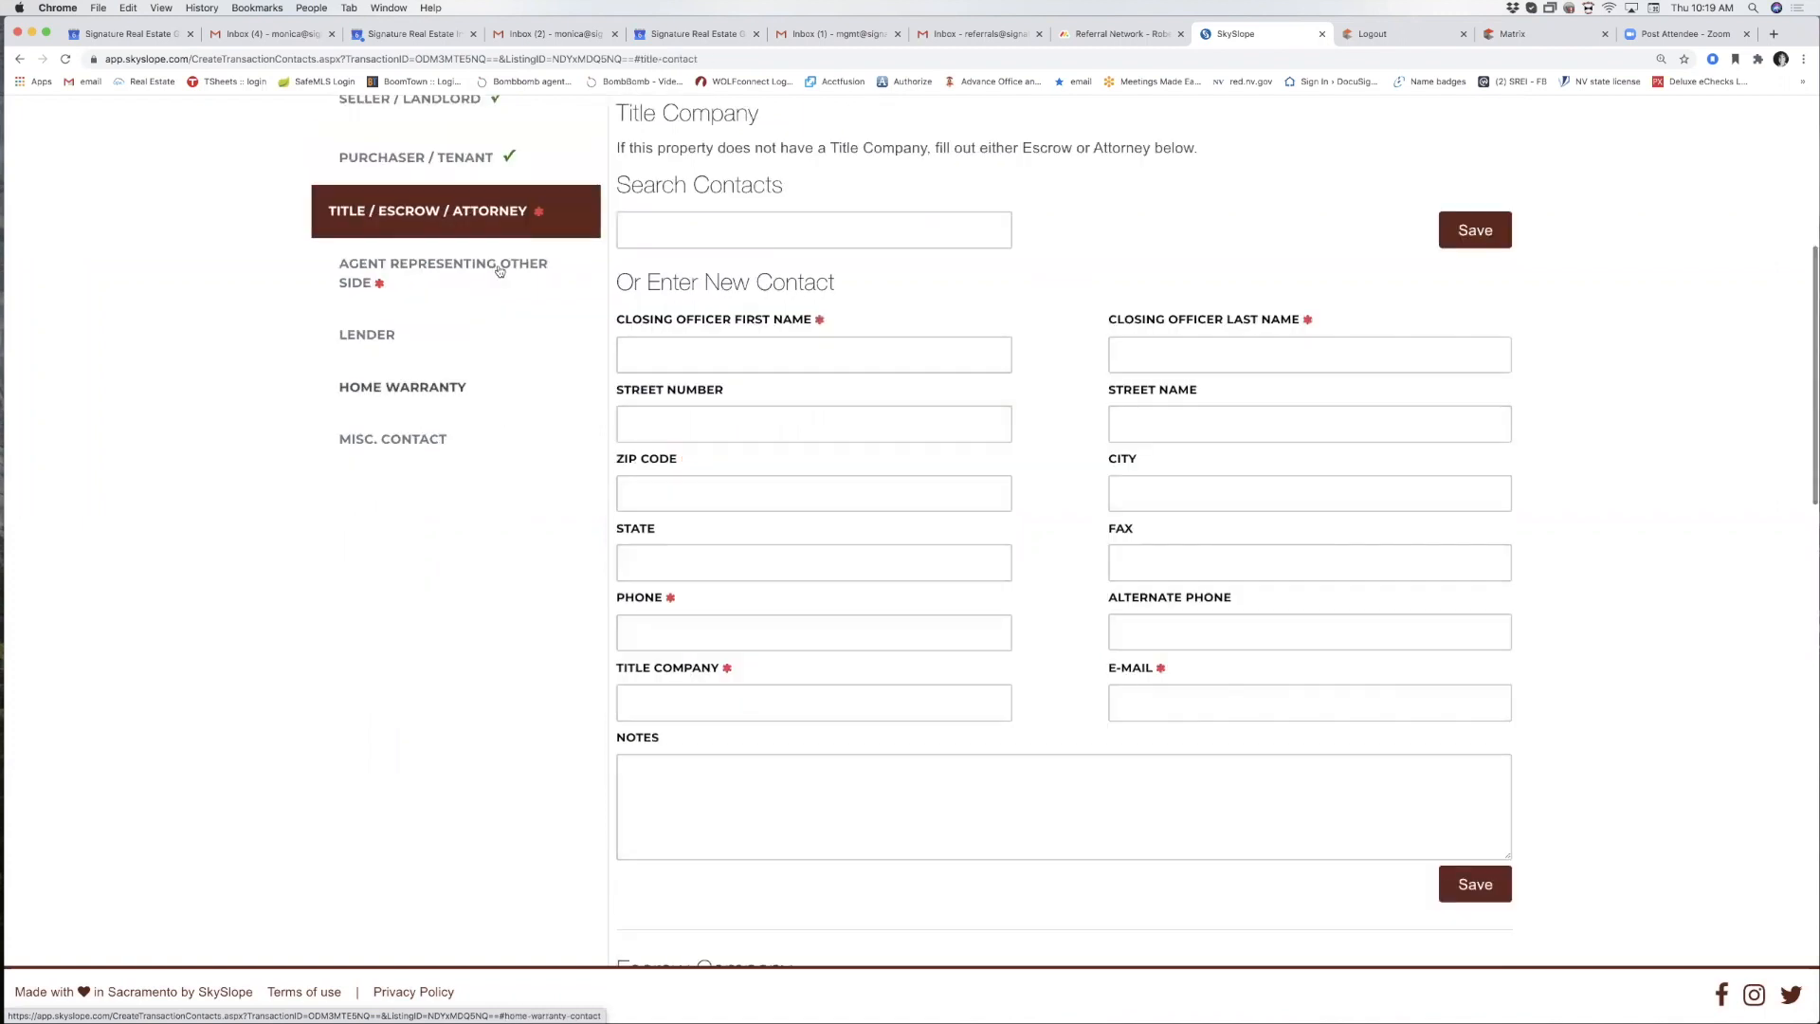
pyautogui.scroll(1, 505, 238)
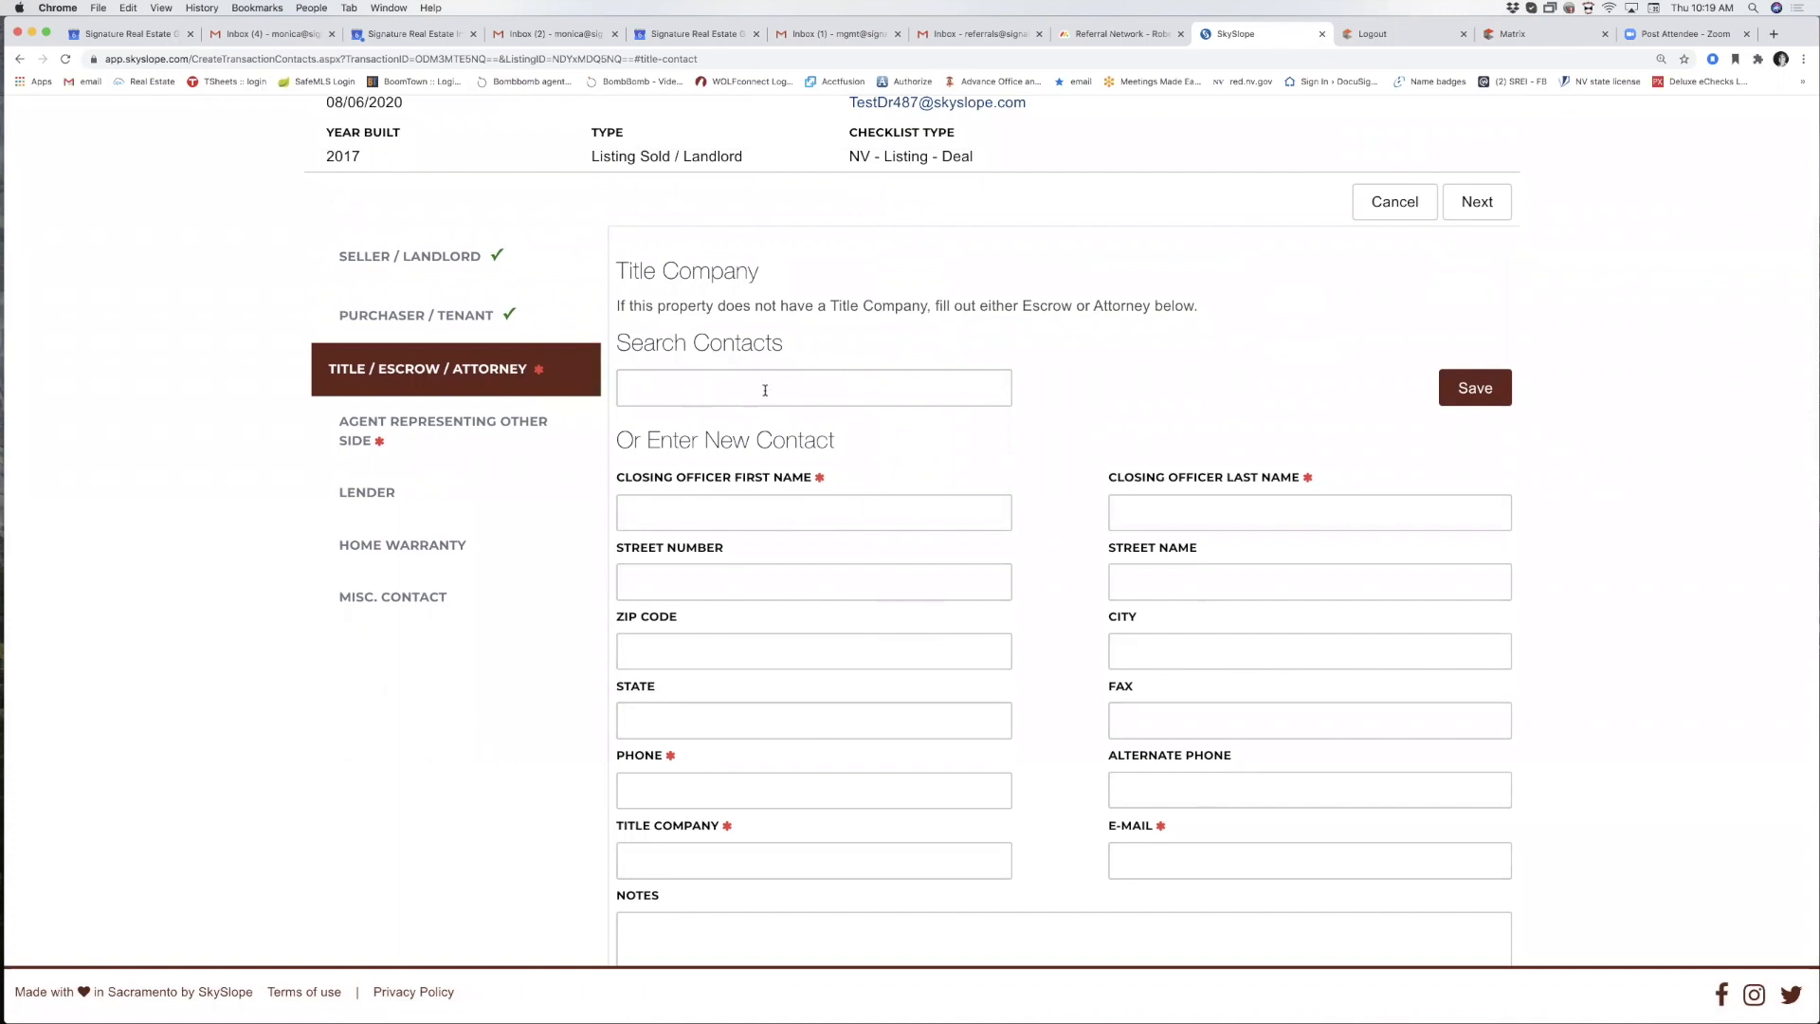
pyautogui.scroll(-1, 680, 531)
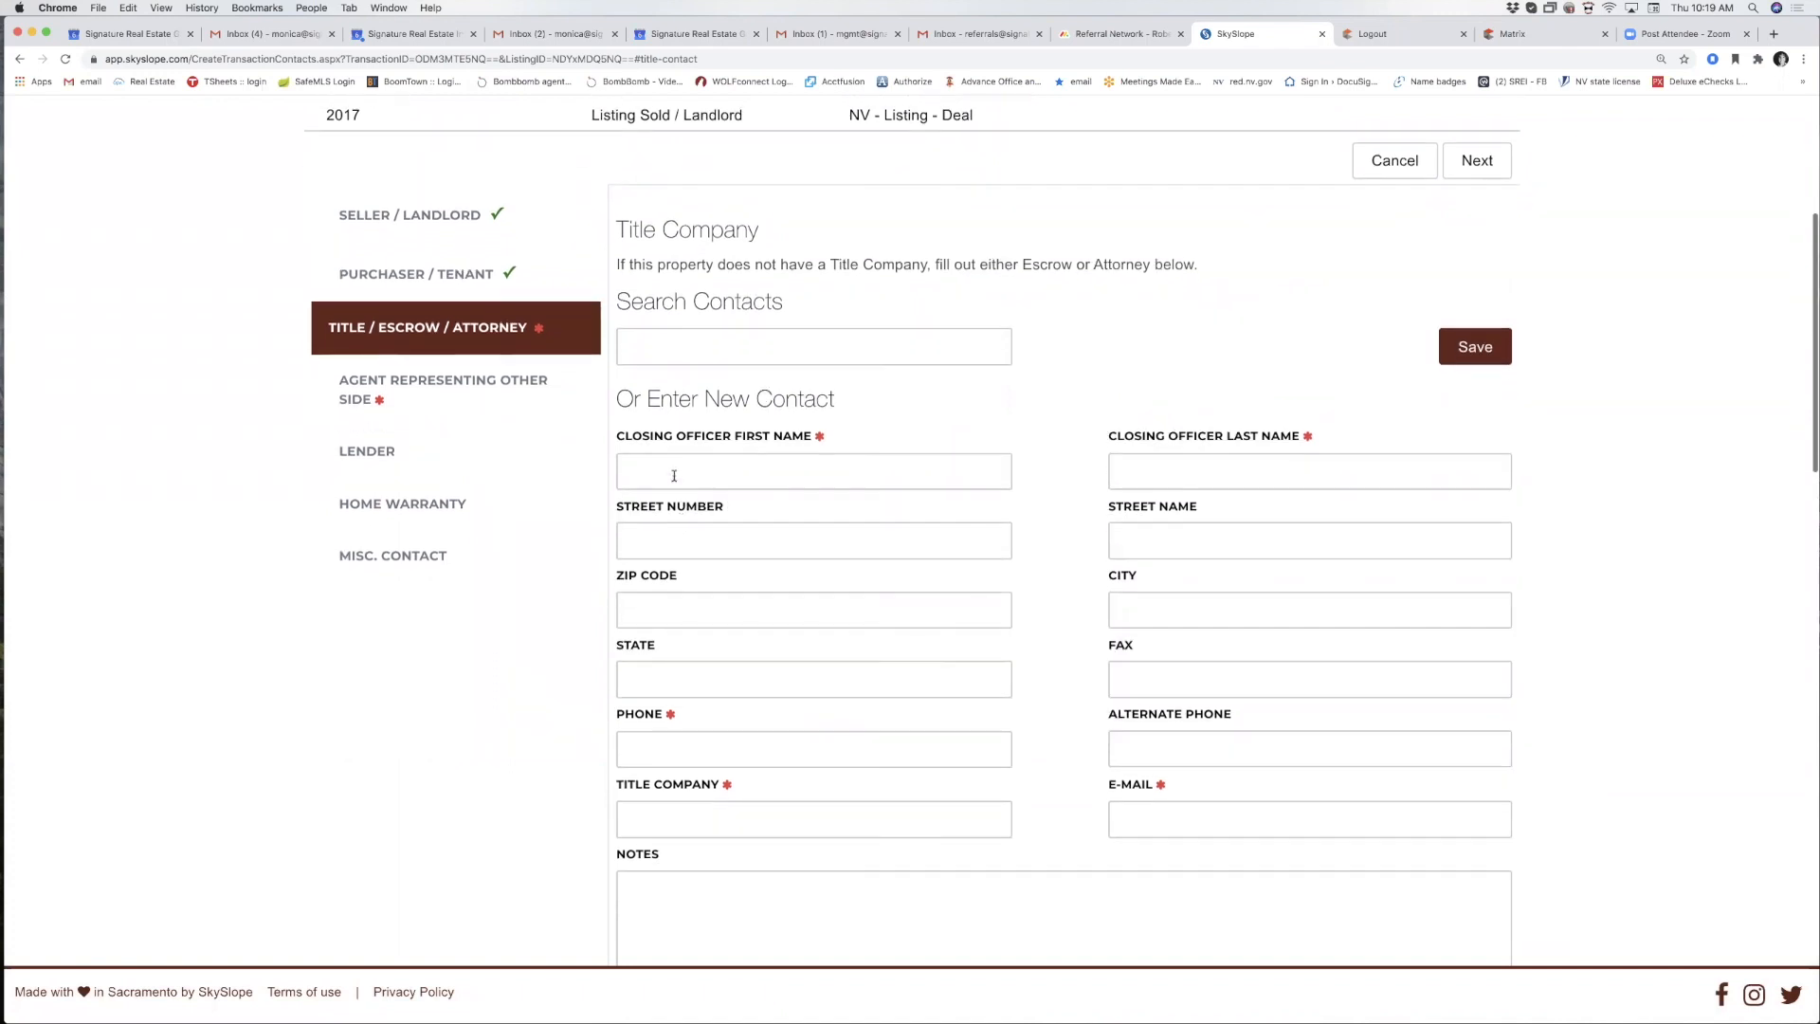
pyautogui.click(674, 475)
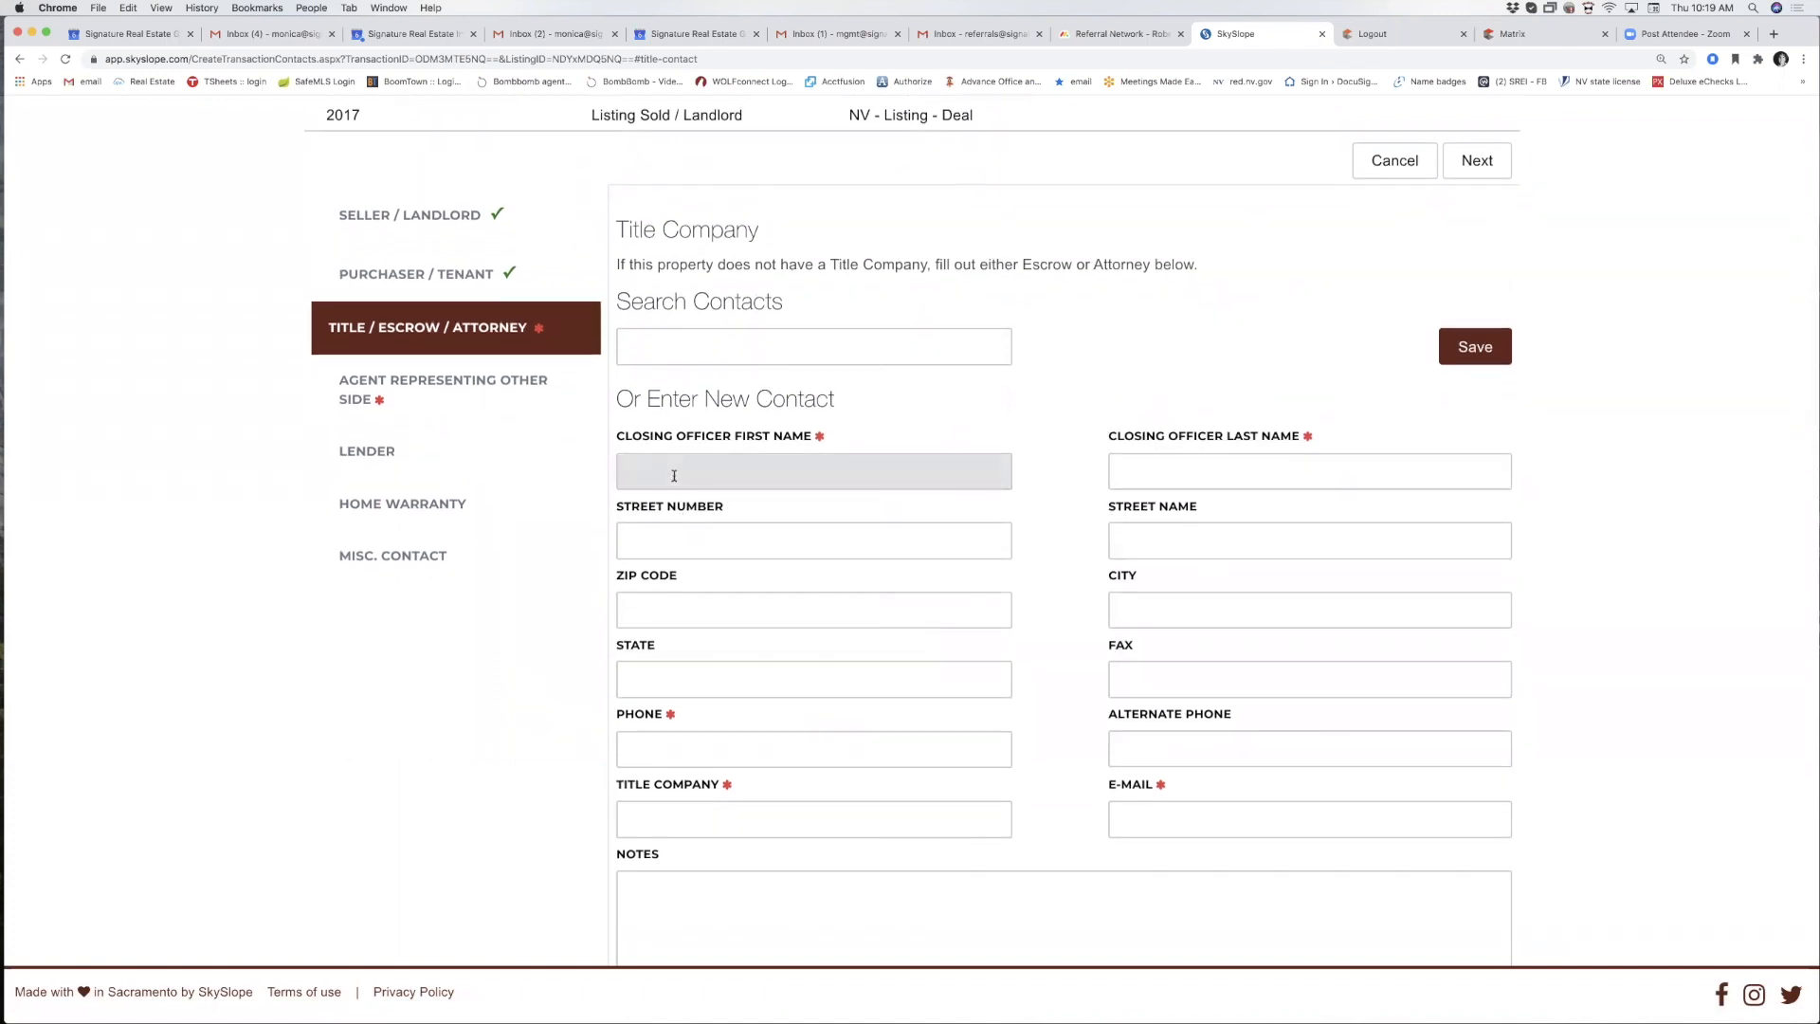
pyautogui.press('Tab')
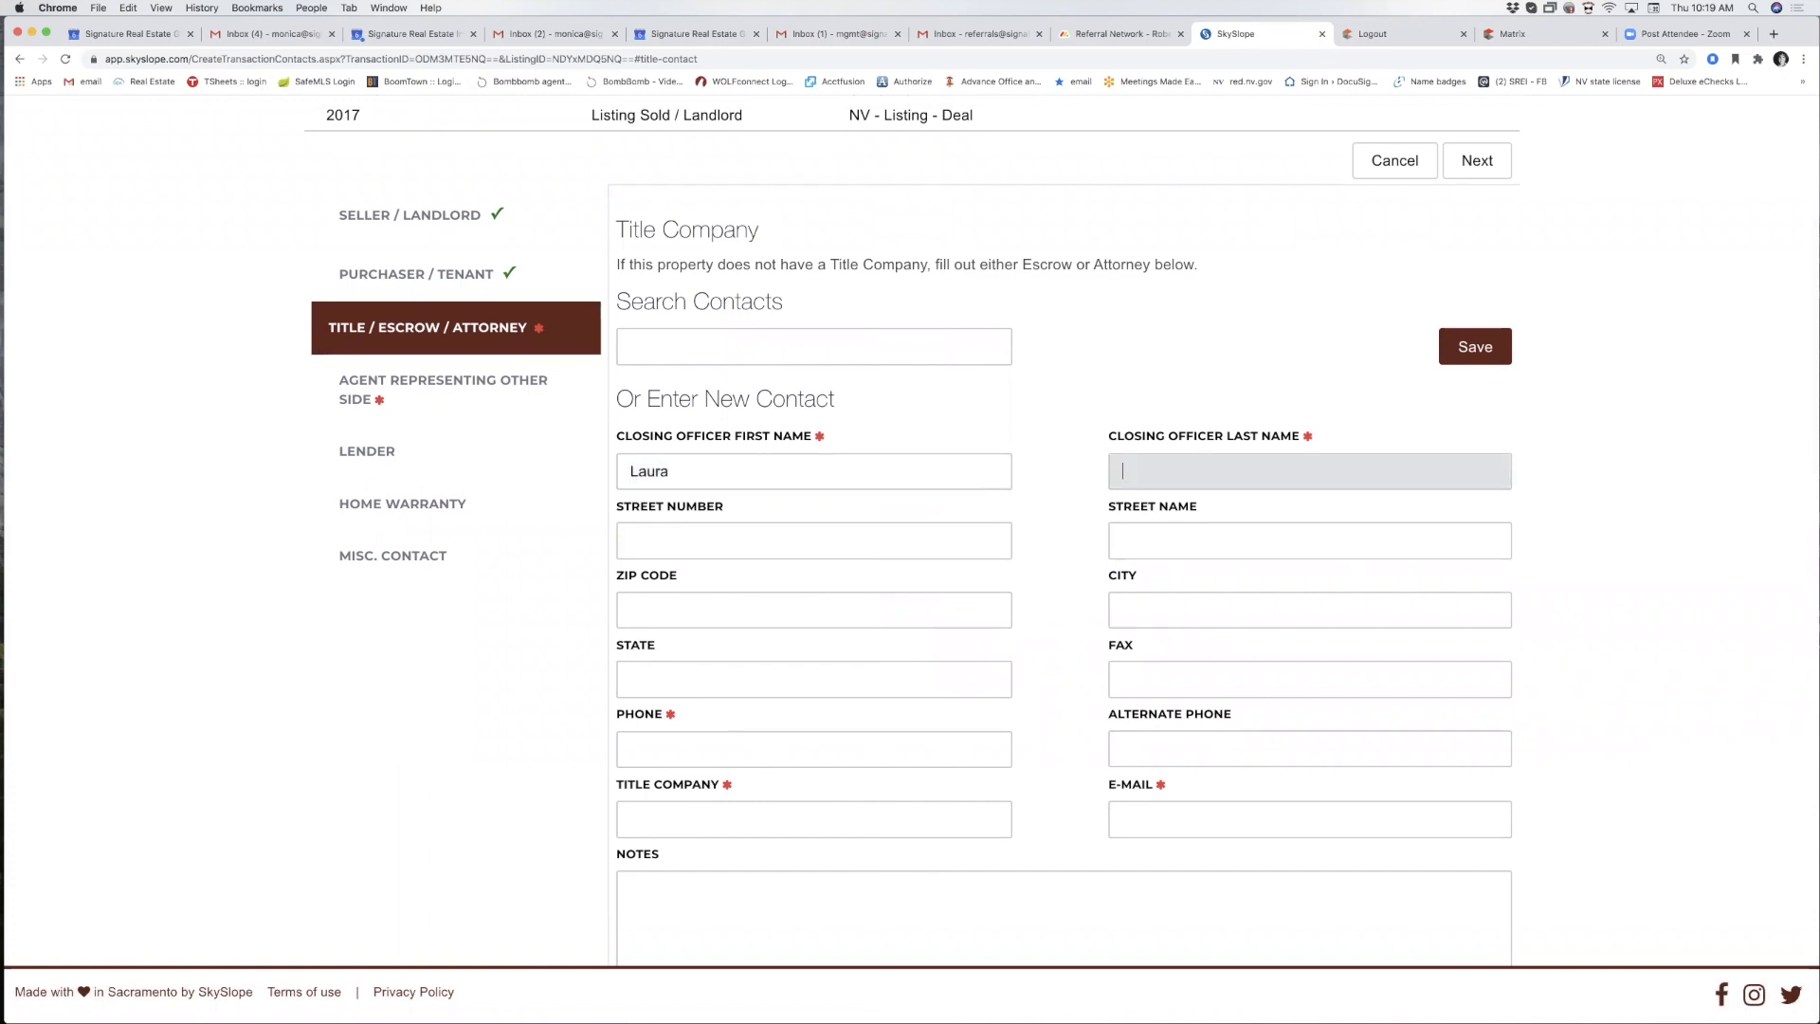
# Add the officer's phone number, title company 'Ticor Title' and e-mail, then save.
pyautogui.click(645, 750)
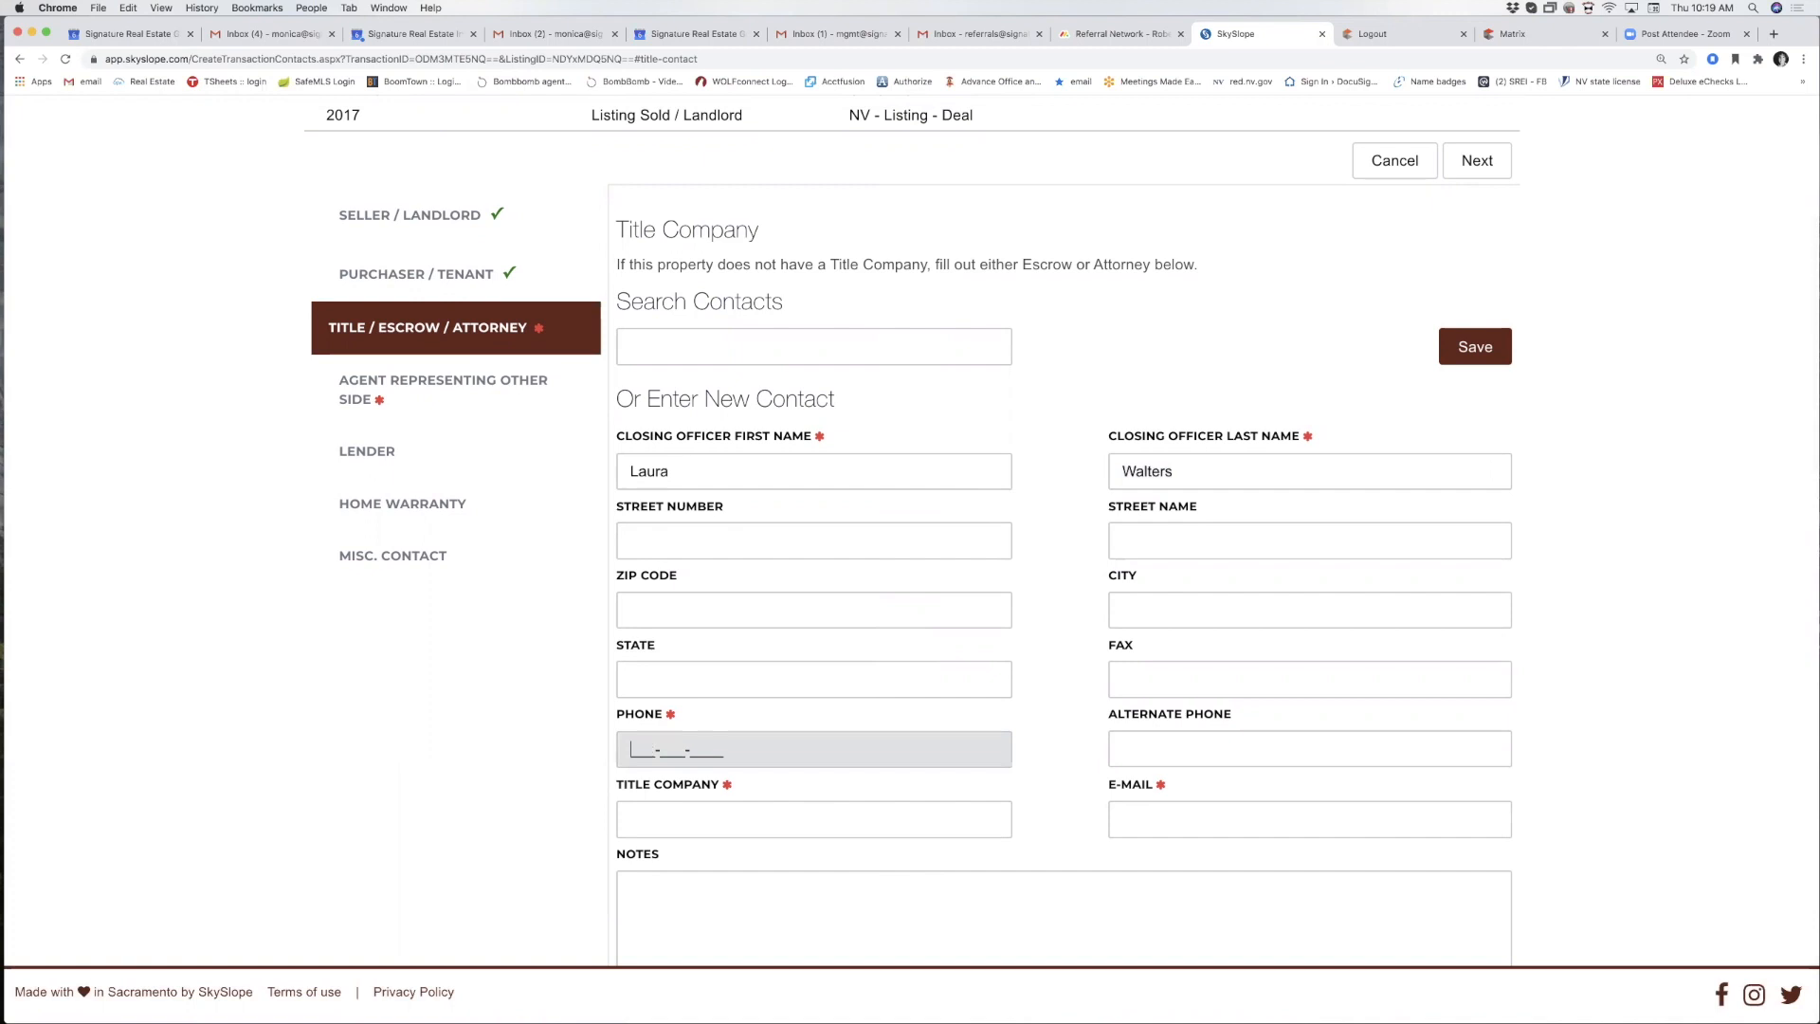
pyautogui.write('702555555555')
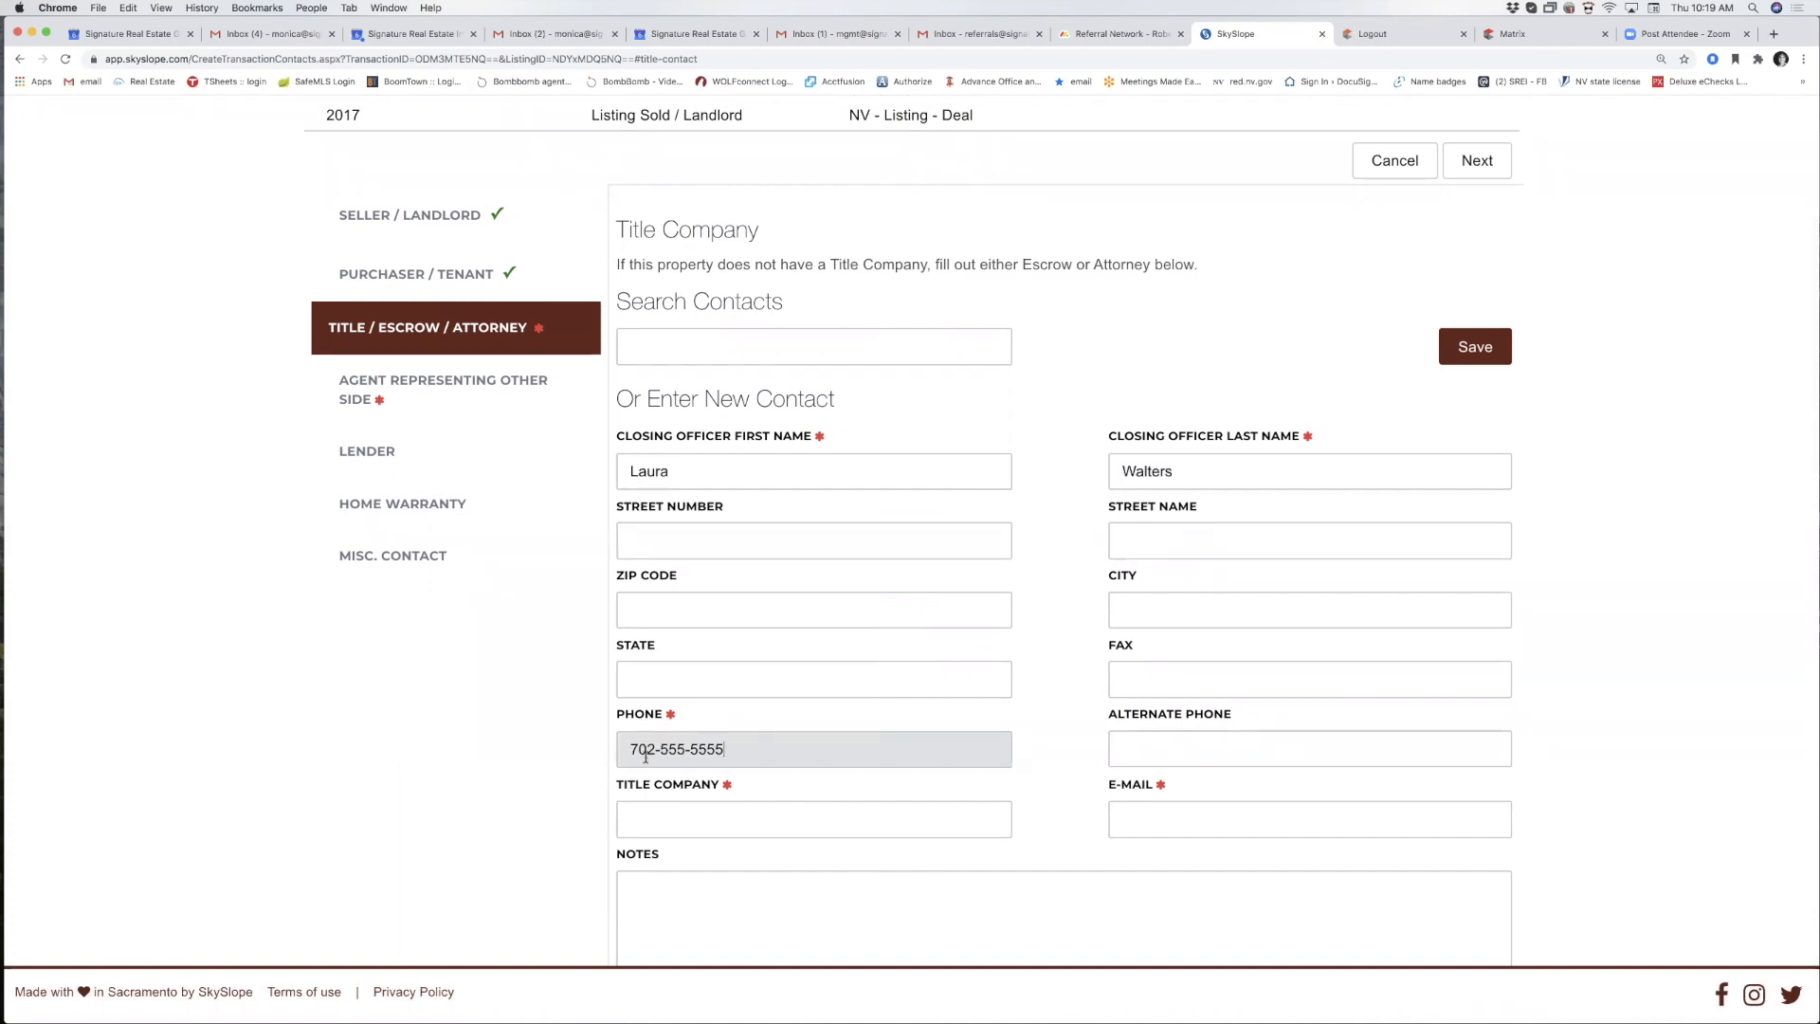
pyautogui.click(643, 827)
pyautogui.write('Ticor ')
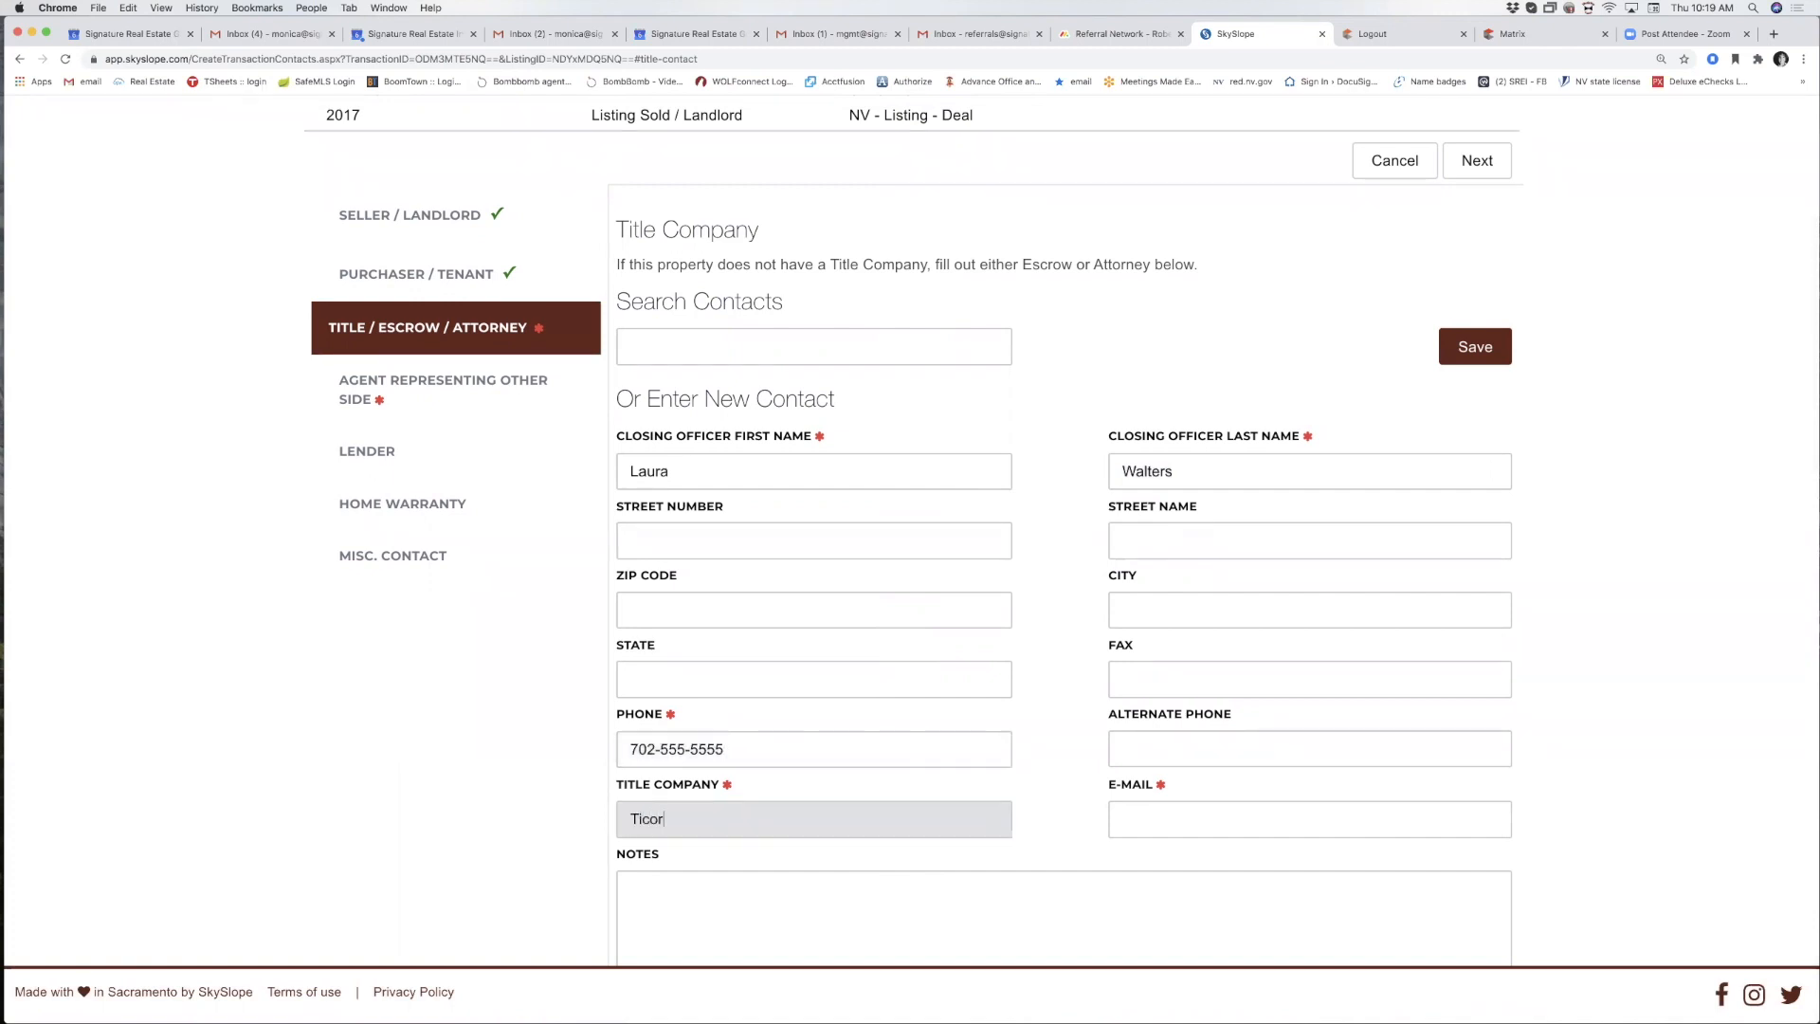
pyautogui.write('Title')
pyautogui.click(1139, 827)
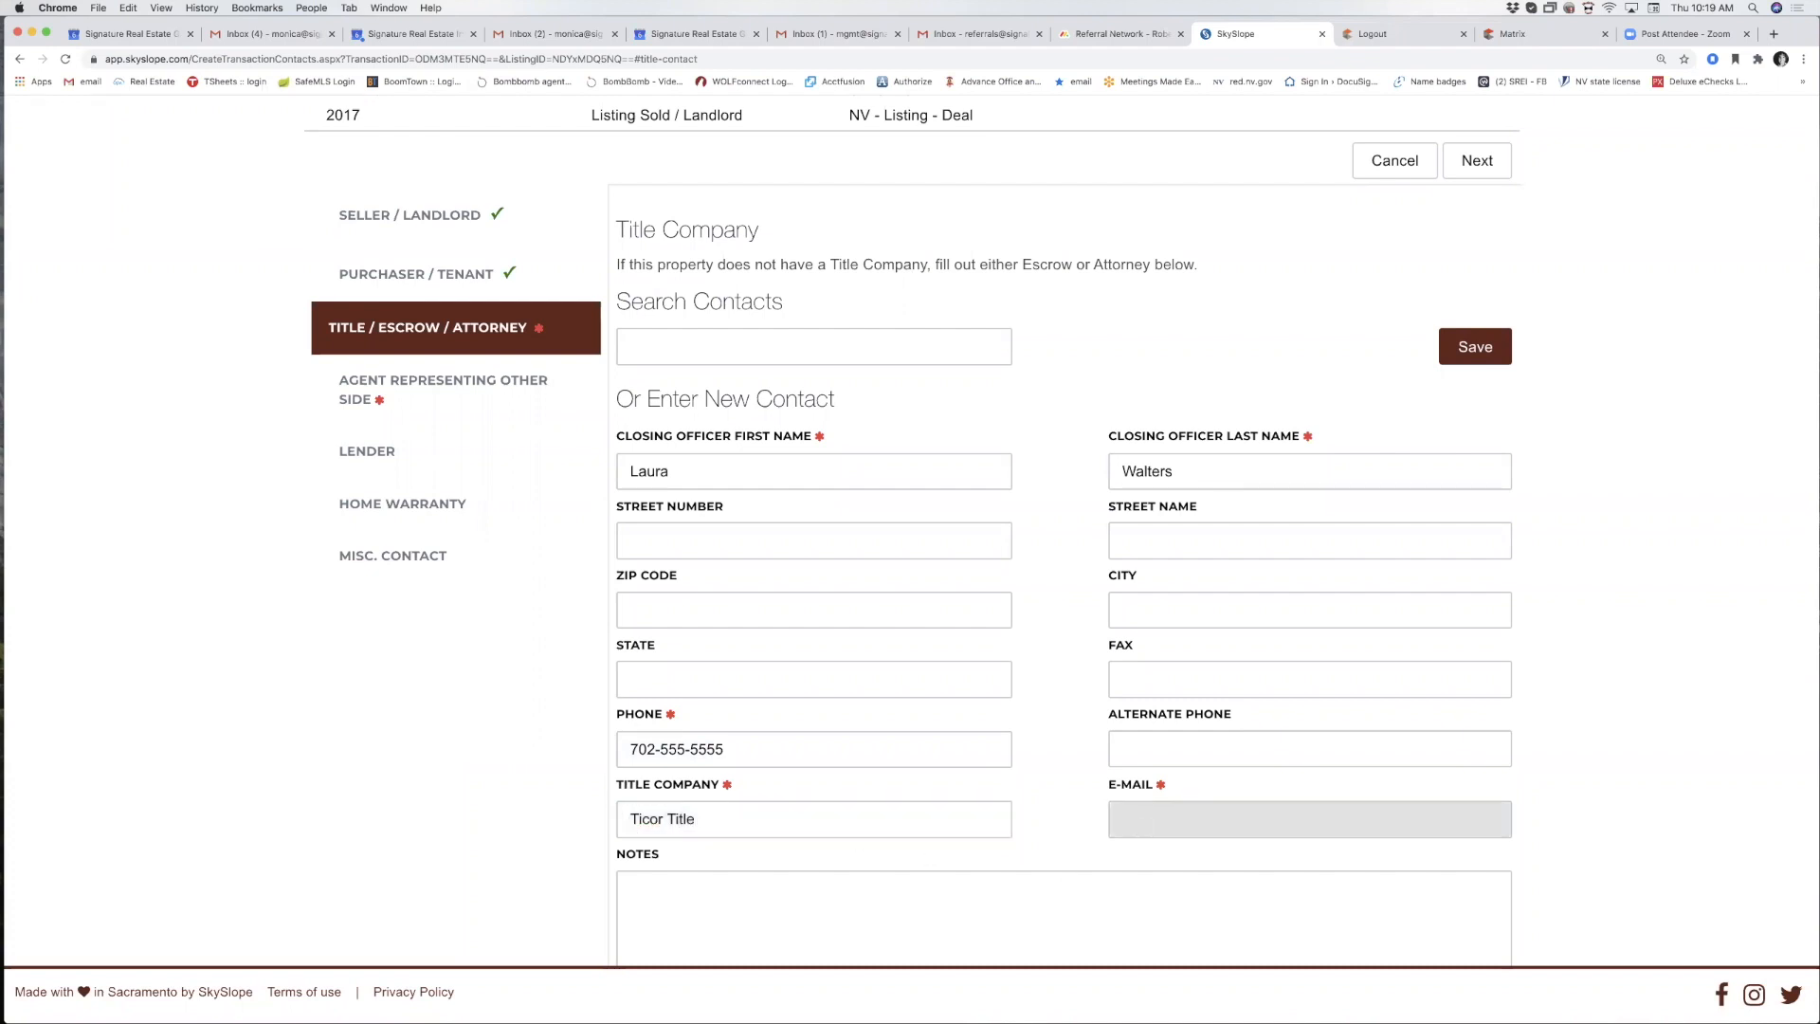
pyautogui.write('none@none.com')
pyautogui.scroll(-6, 773, 559)
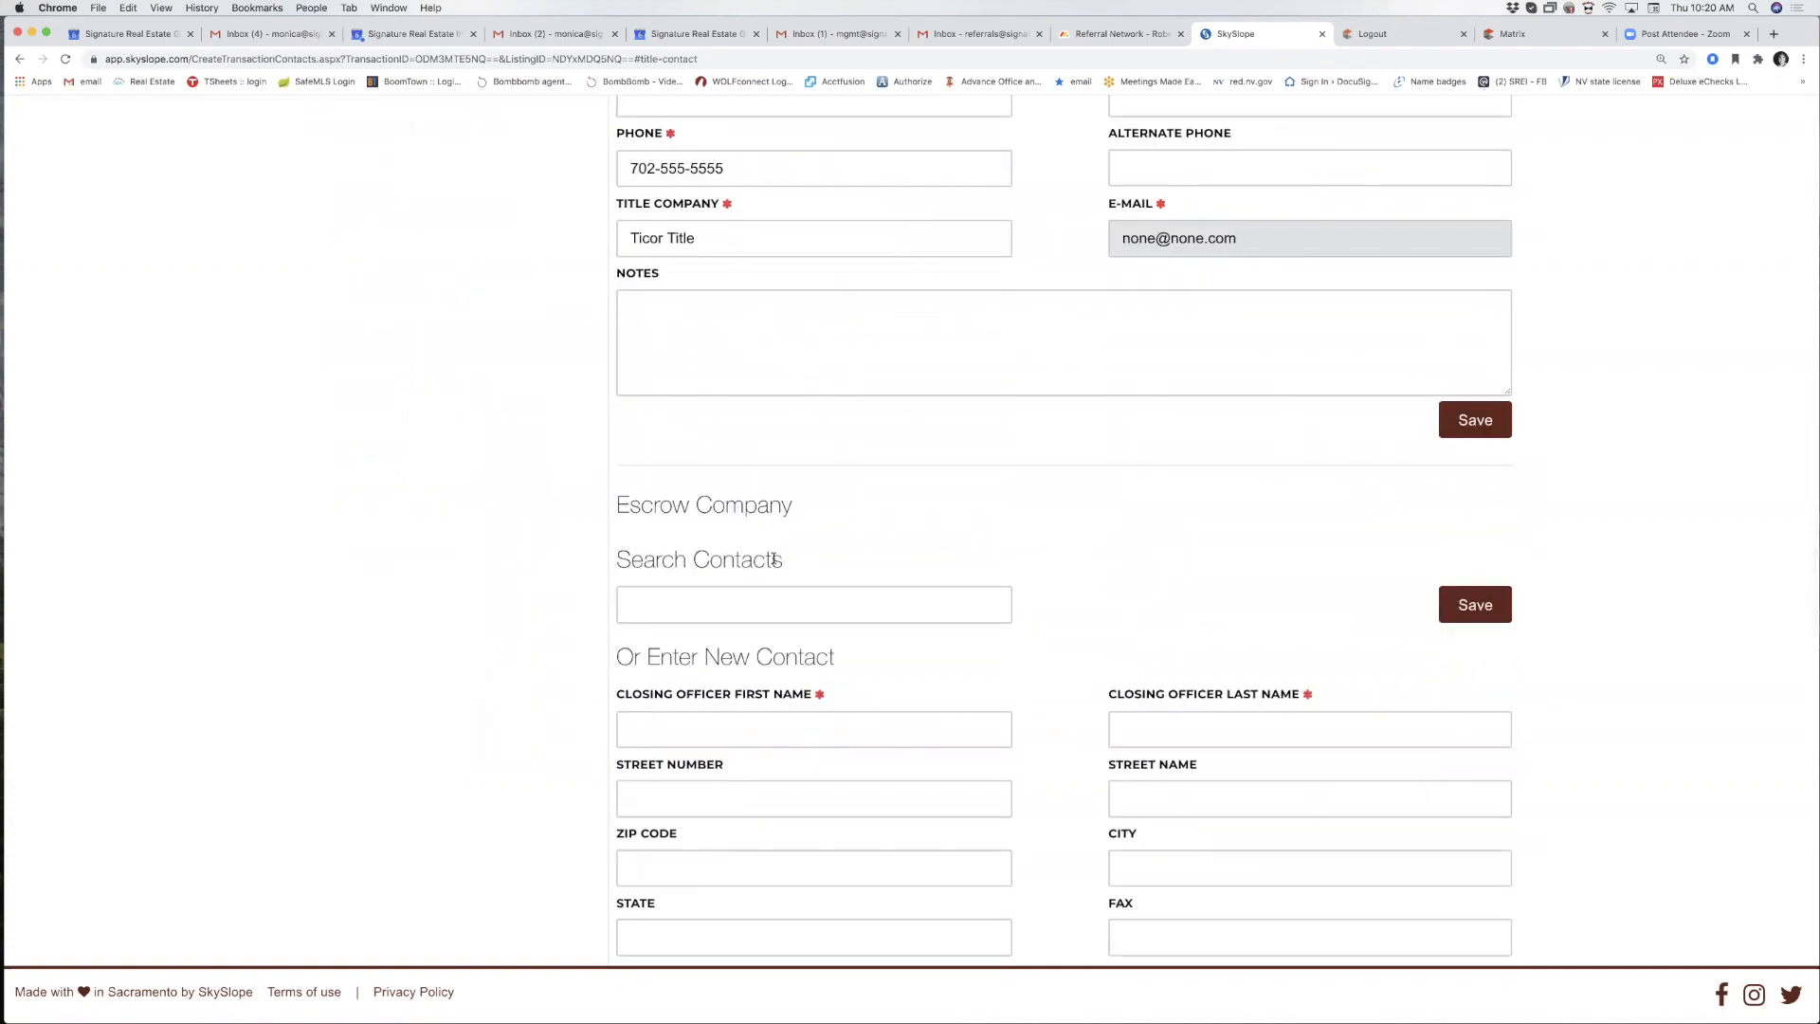
pyautogui.scroll(-12, 773, 559)
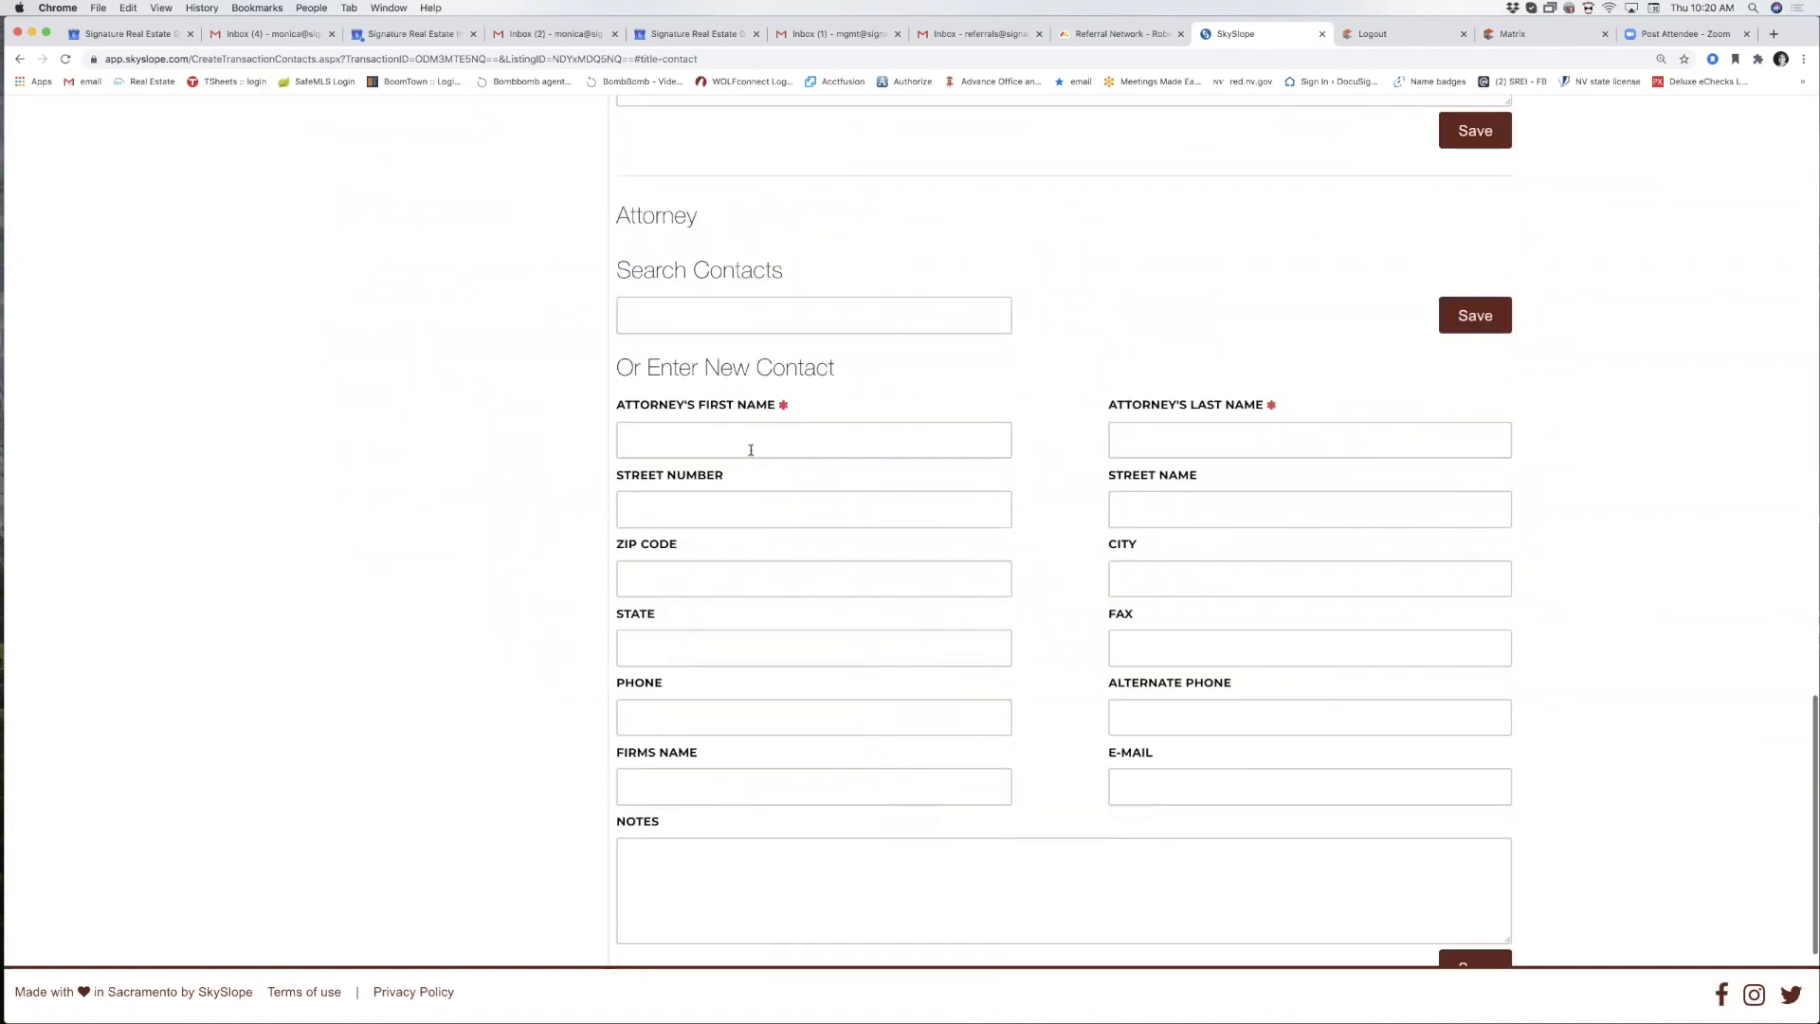
pyautogui.scroll(20, 913, 669)
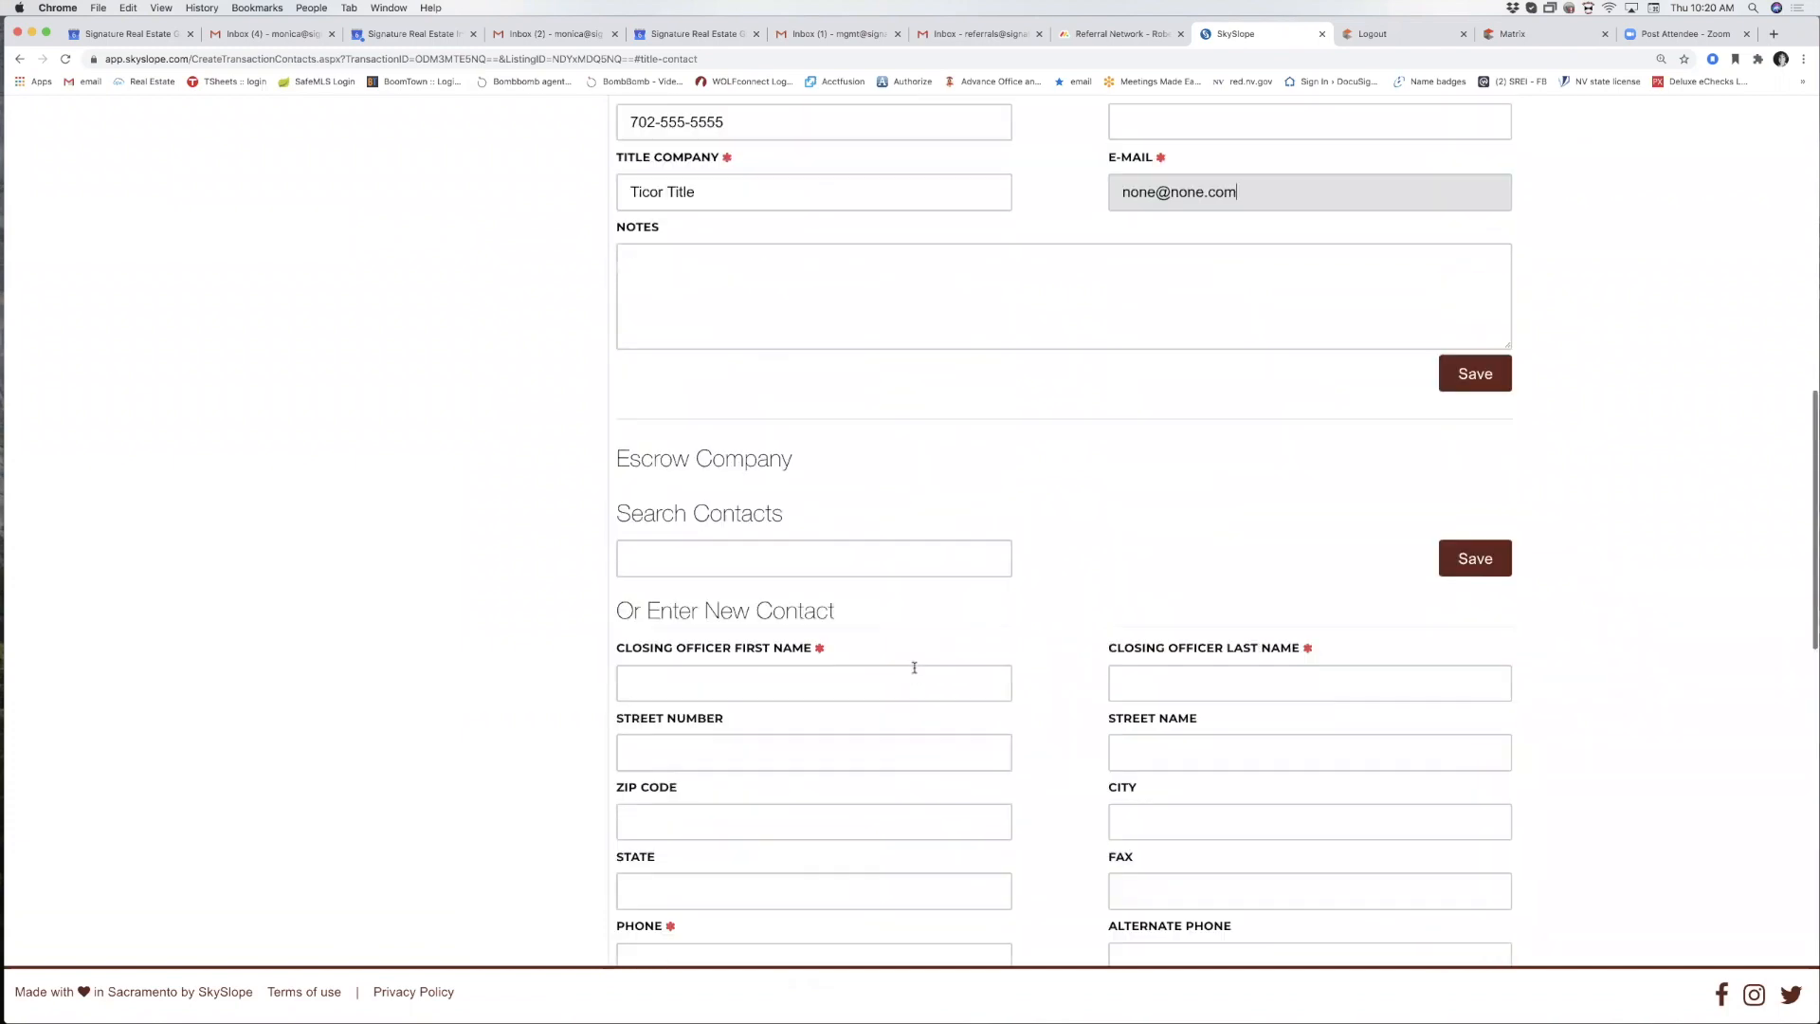
pyautogui.scroll(-5, 889, 714)
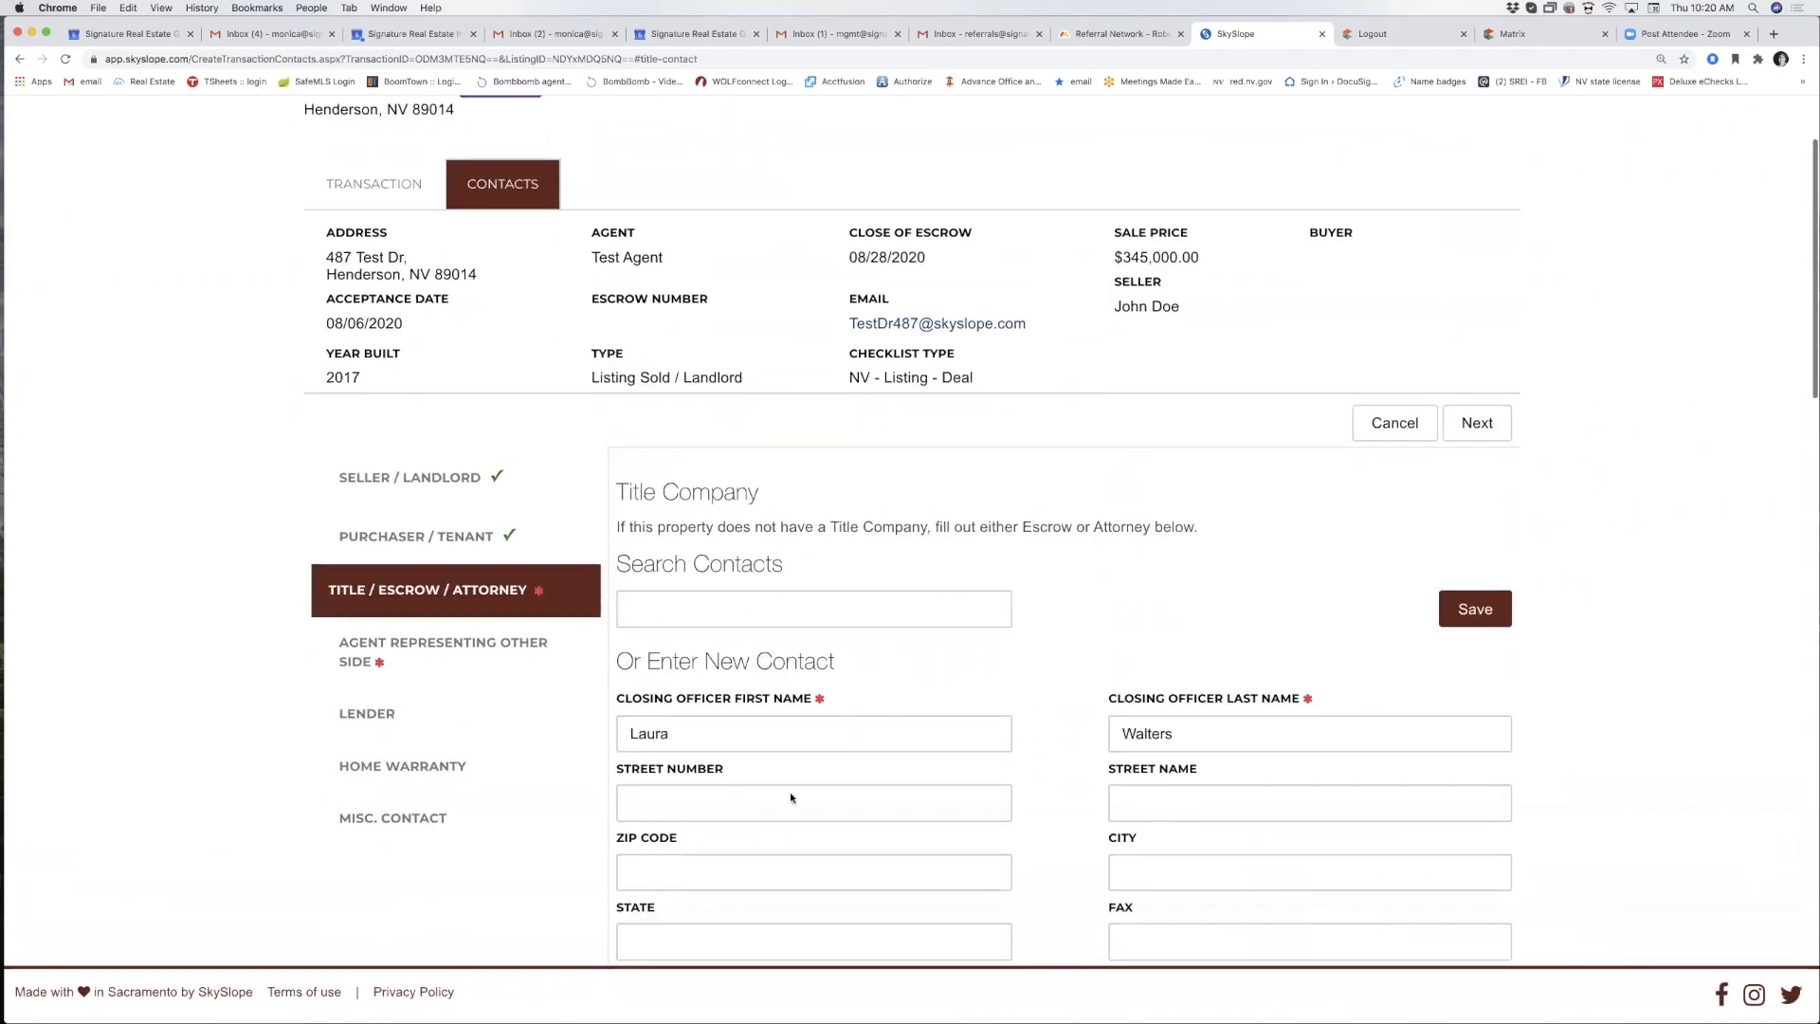
pyautogui.scroll(1, 877, 626)
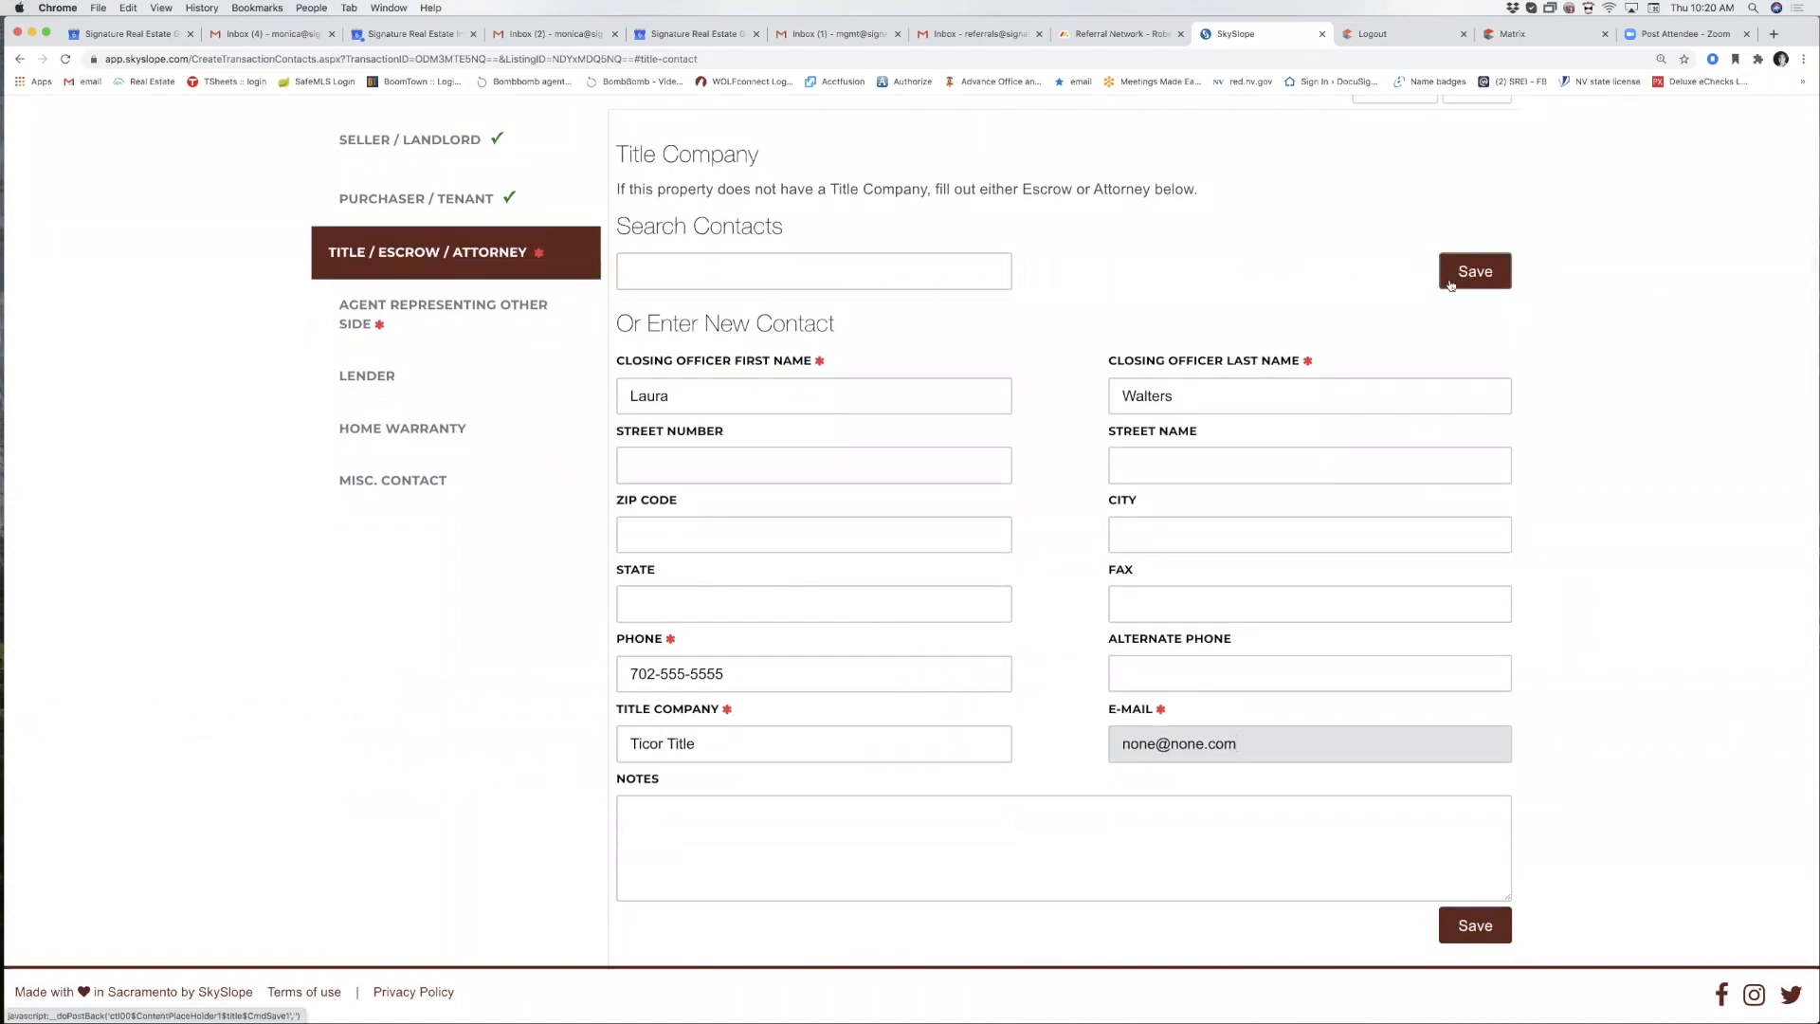
pyautogui.scroll(-3, 1460, 275)
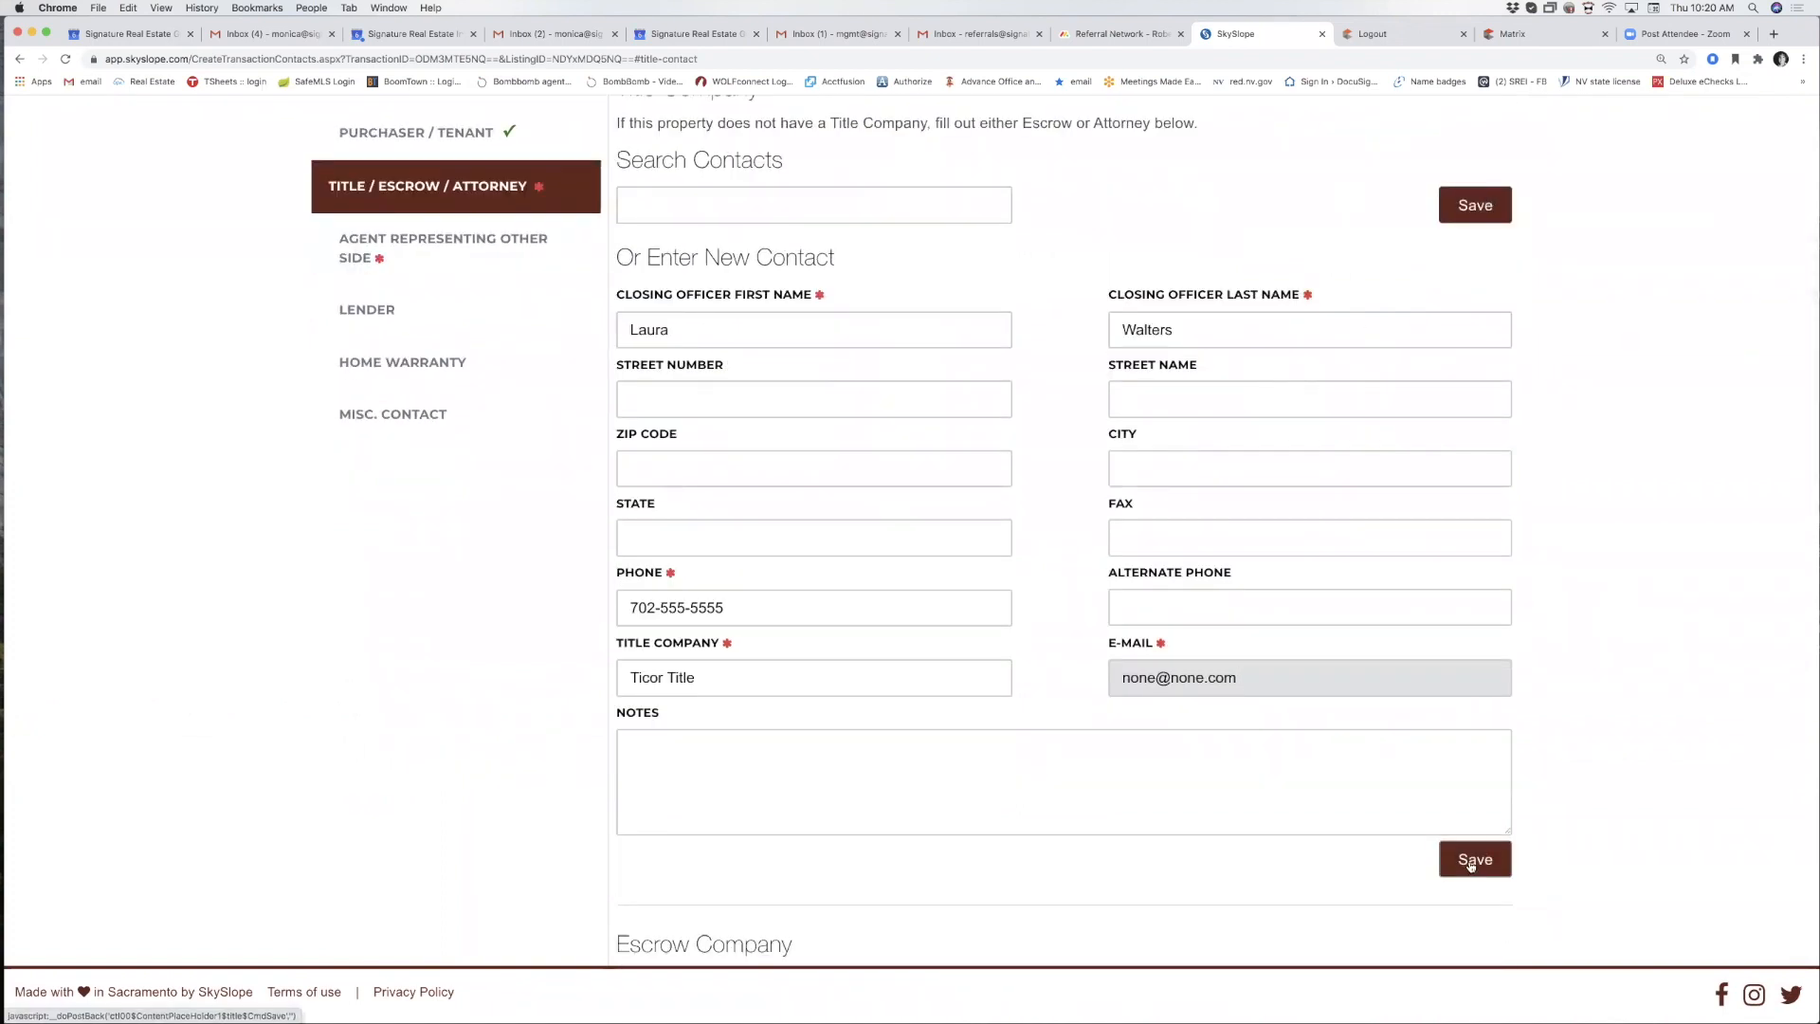
pyautogui.click(1479, 214)
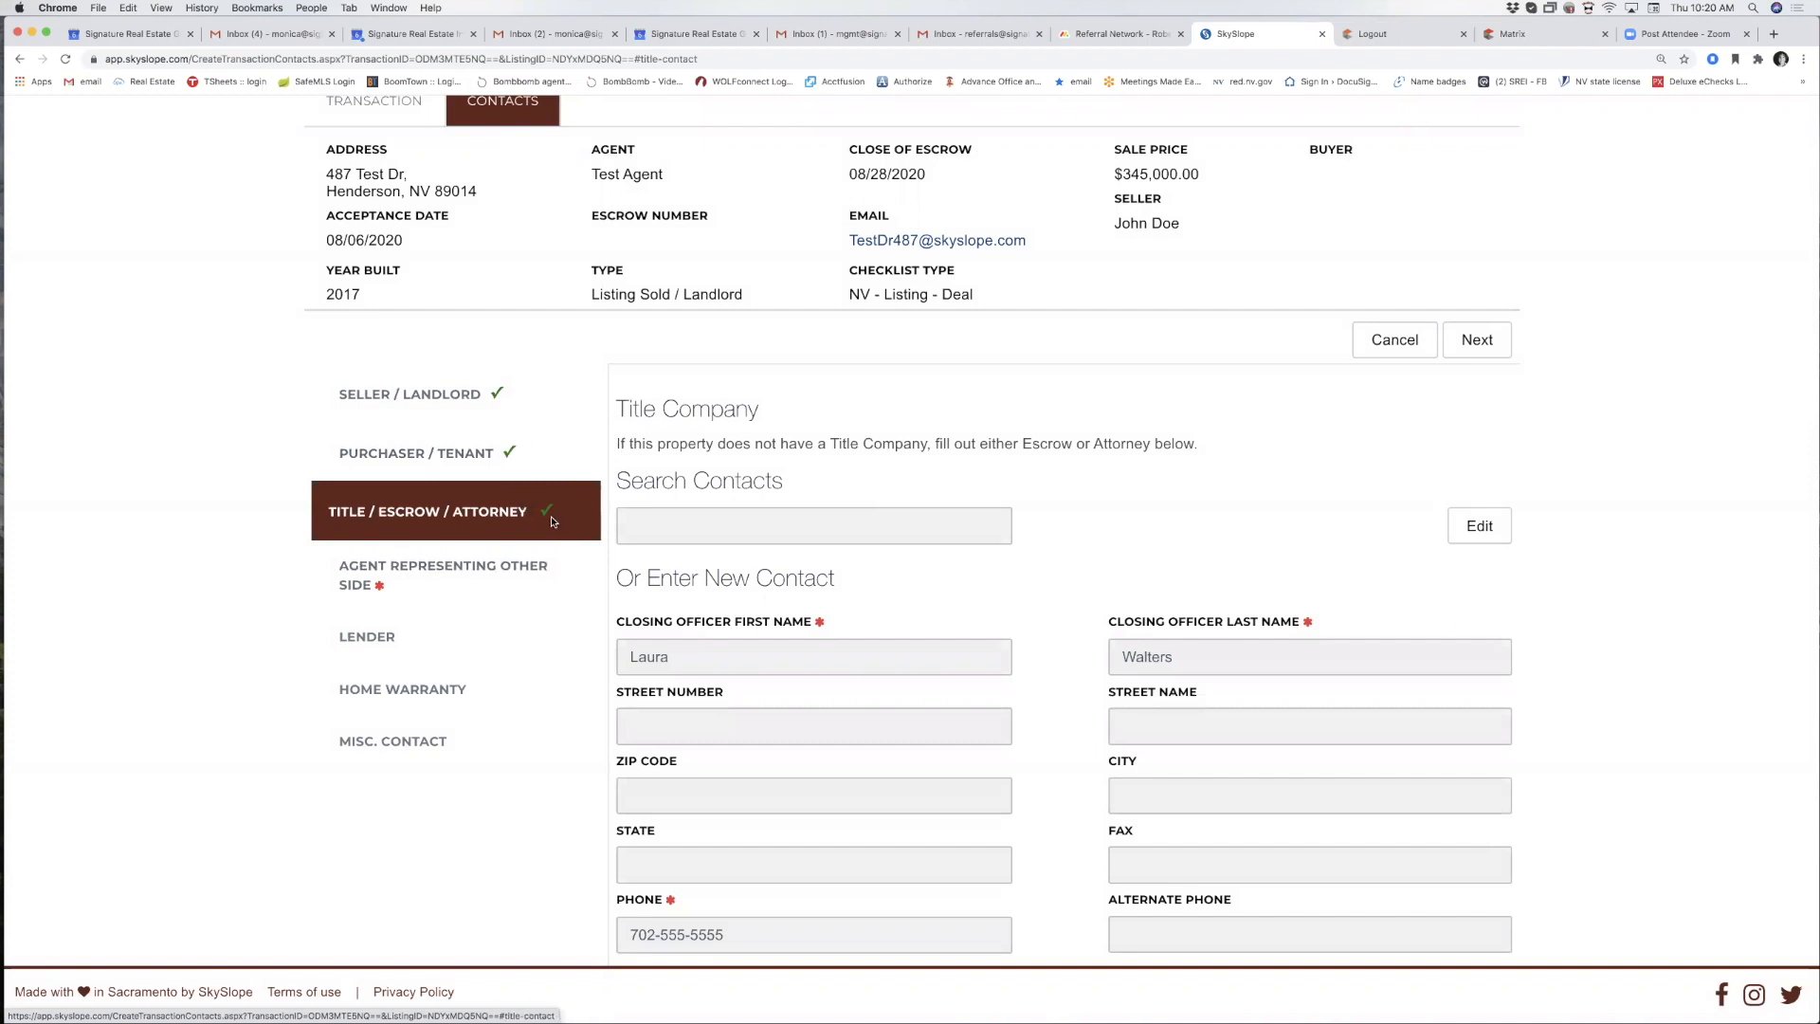
# Enter the other-side agent's name, phone number and co-broker company SREG, then save.
pyautogui.click(421, 576)
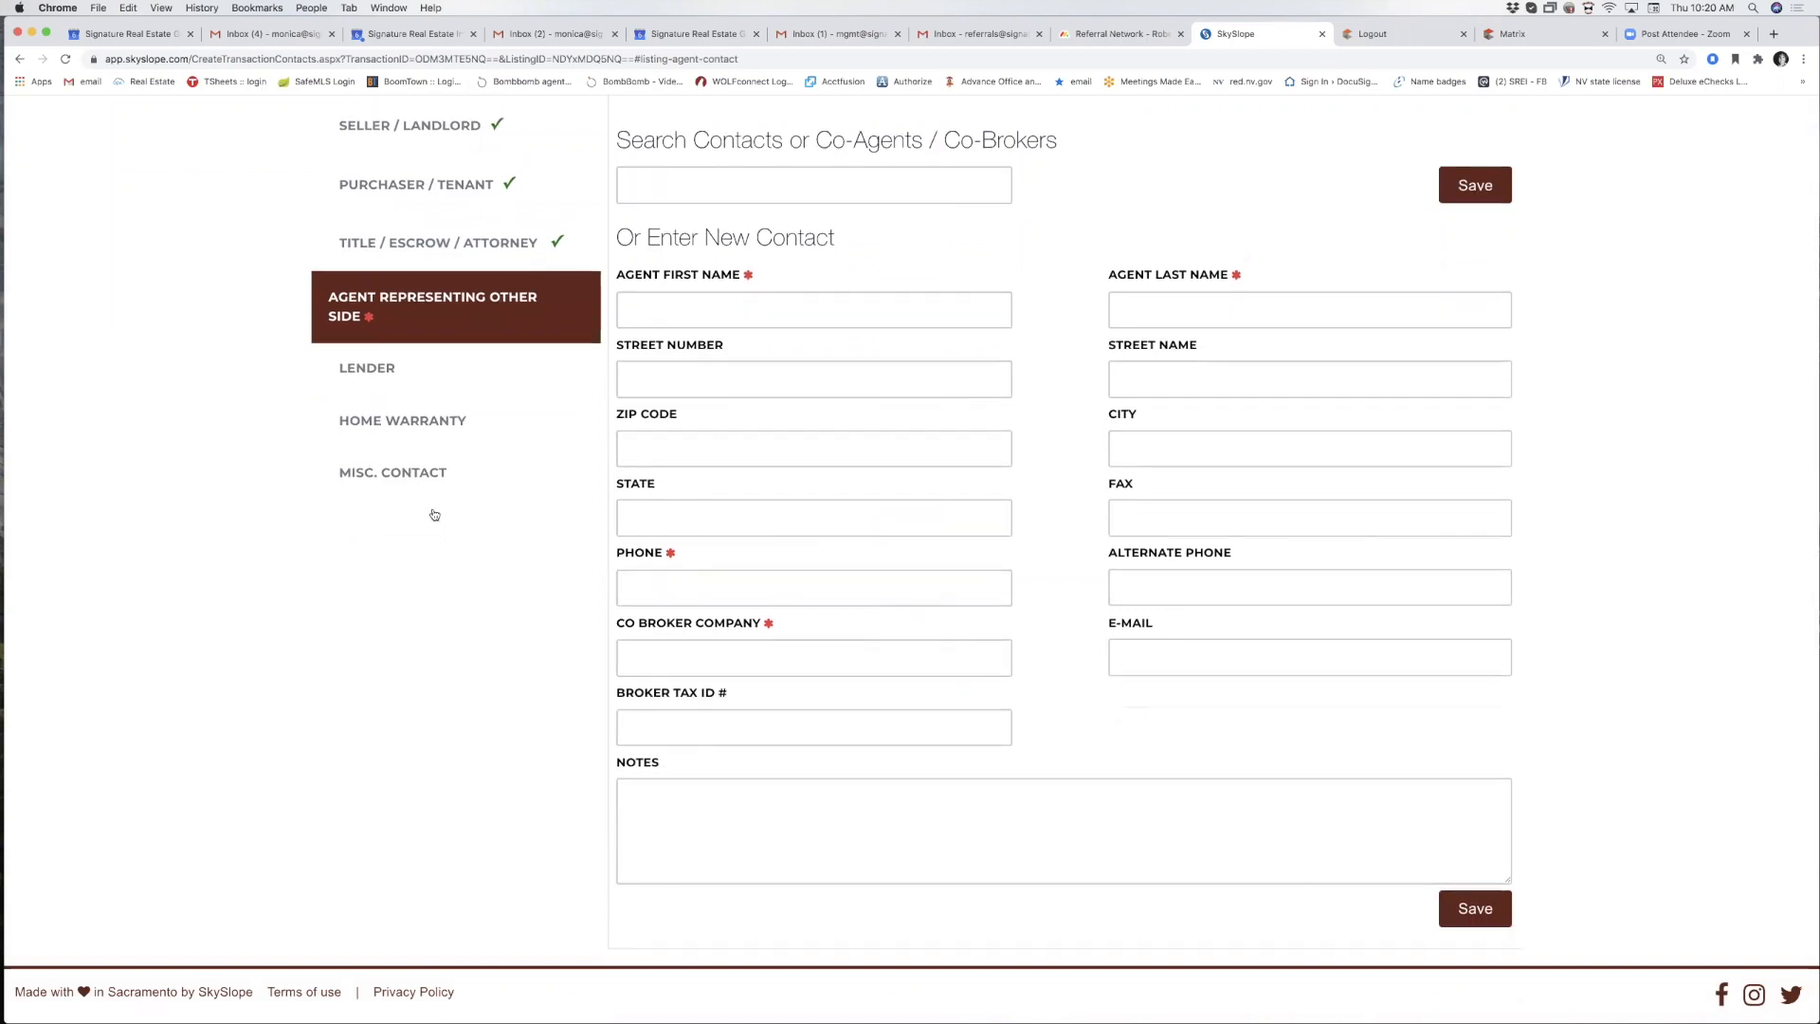
pyautogui.scroll(1, 434, 514)
pyautogui.click(663, 369)
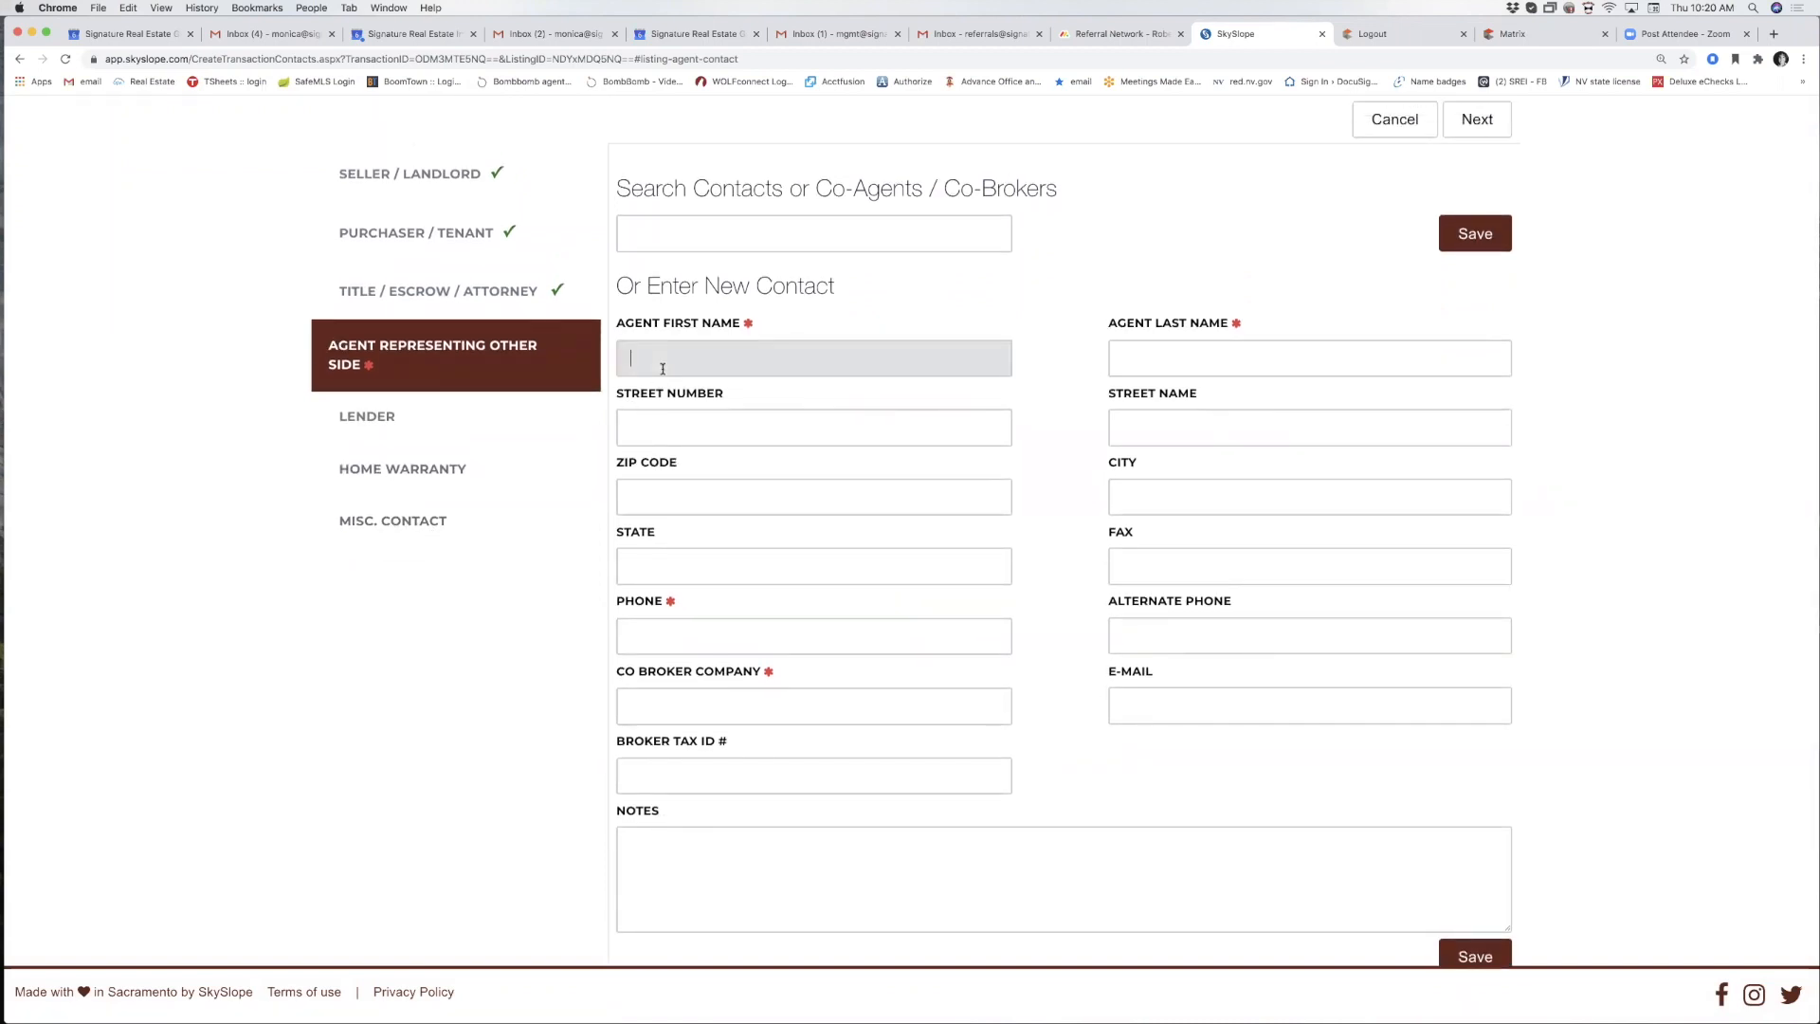
pyautogui.press('Tab')
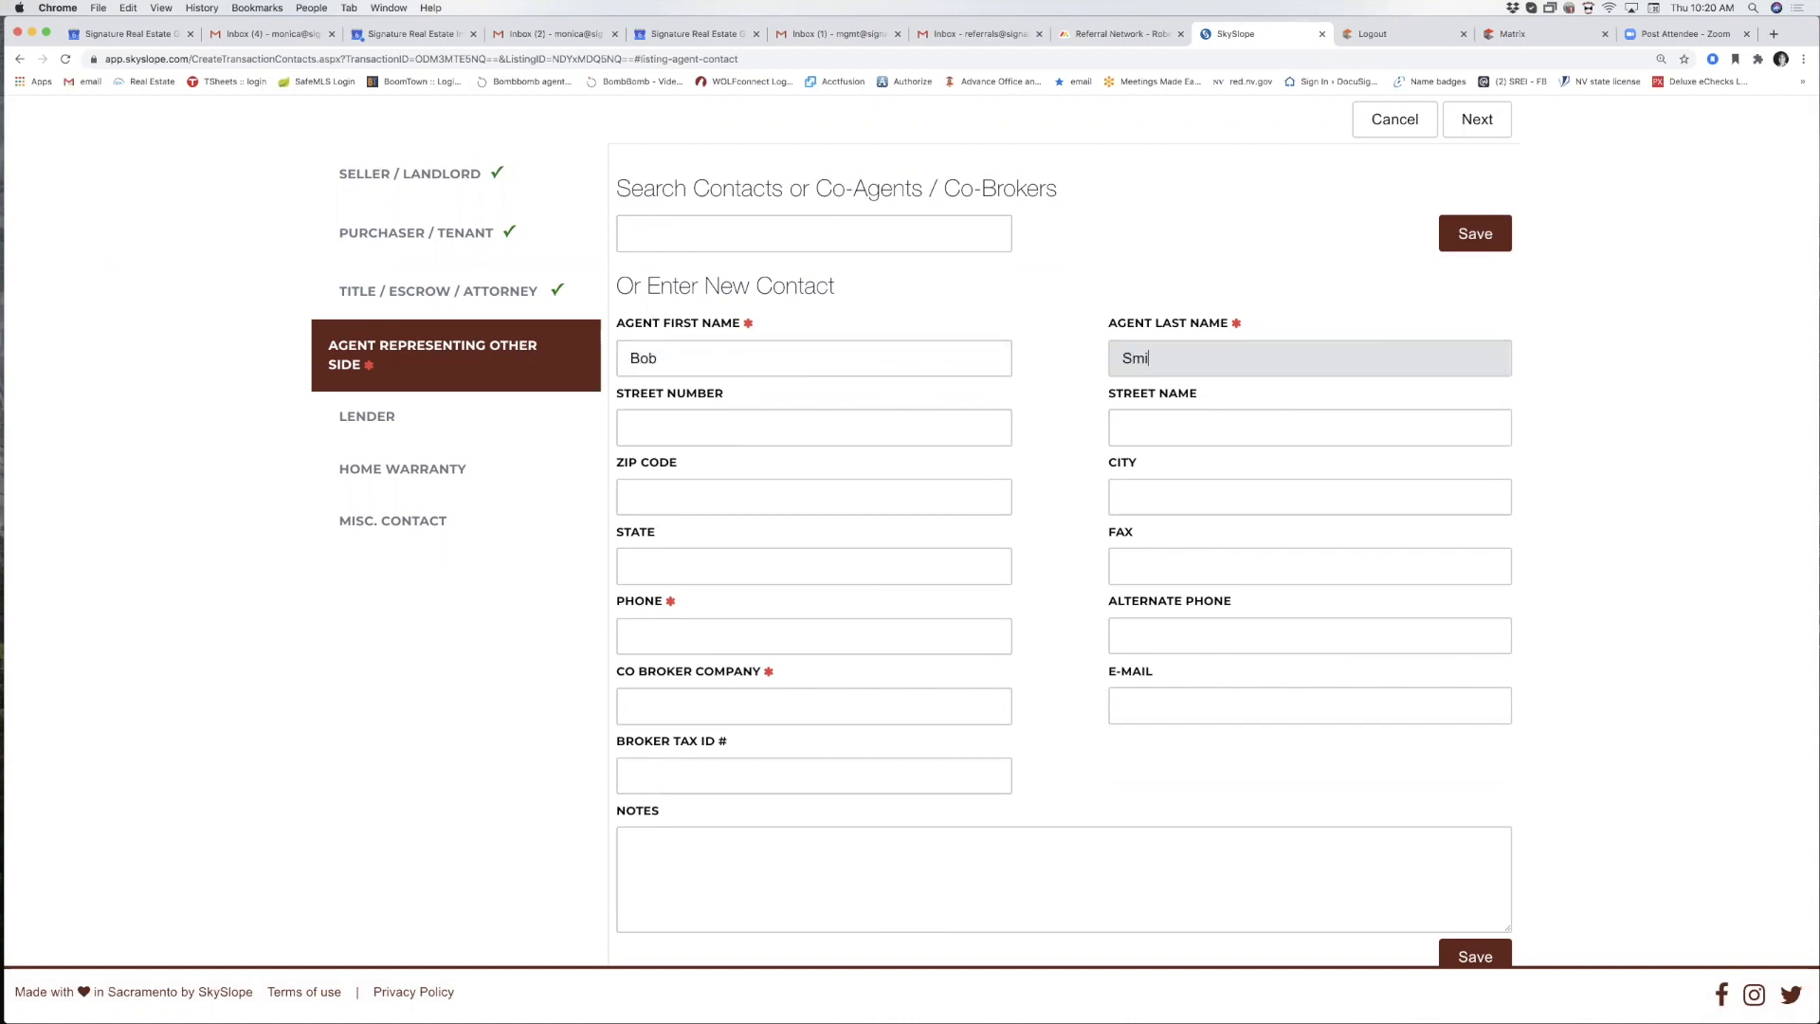
pyautogui.click(634, 637)
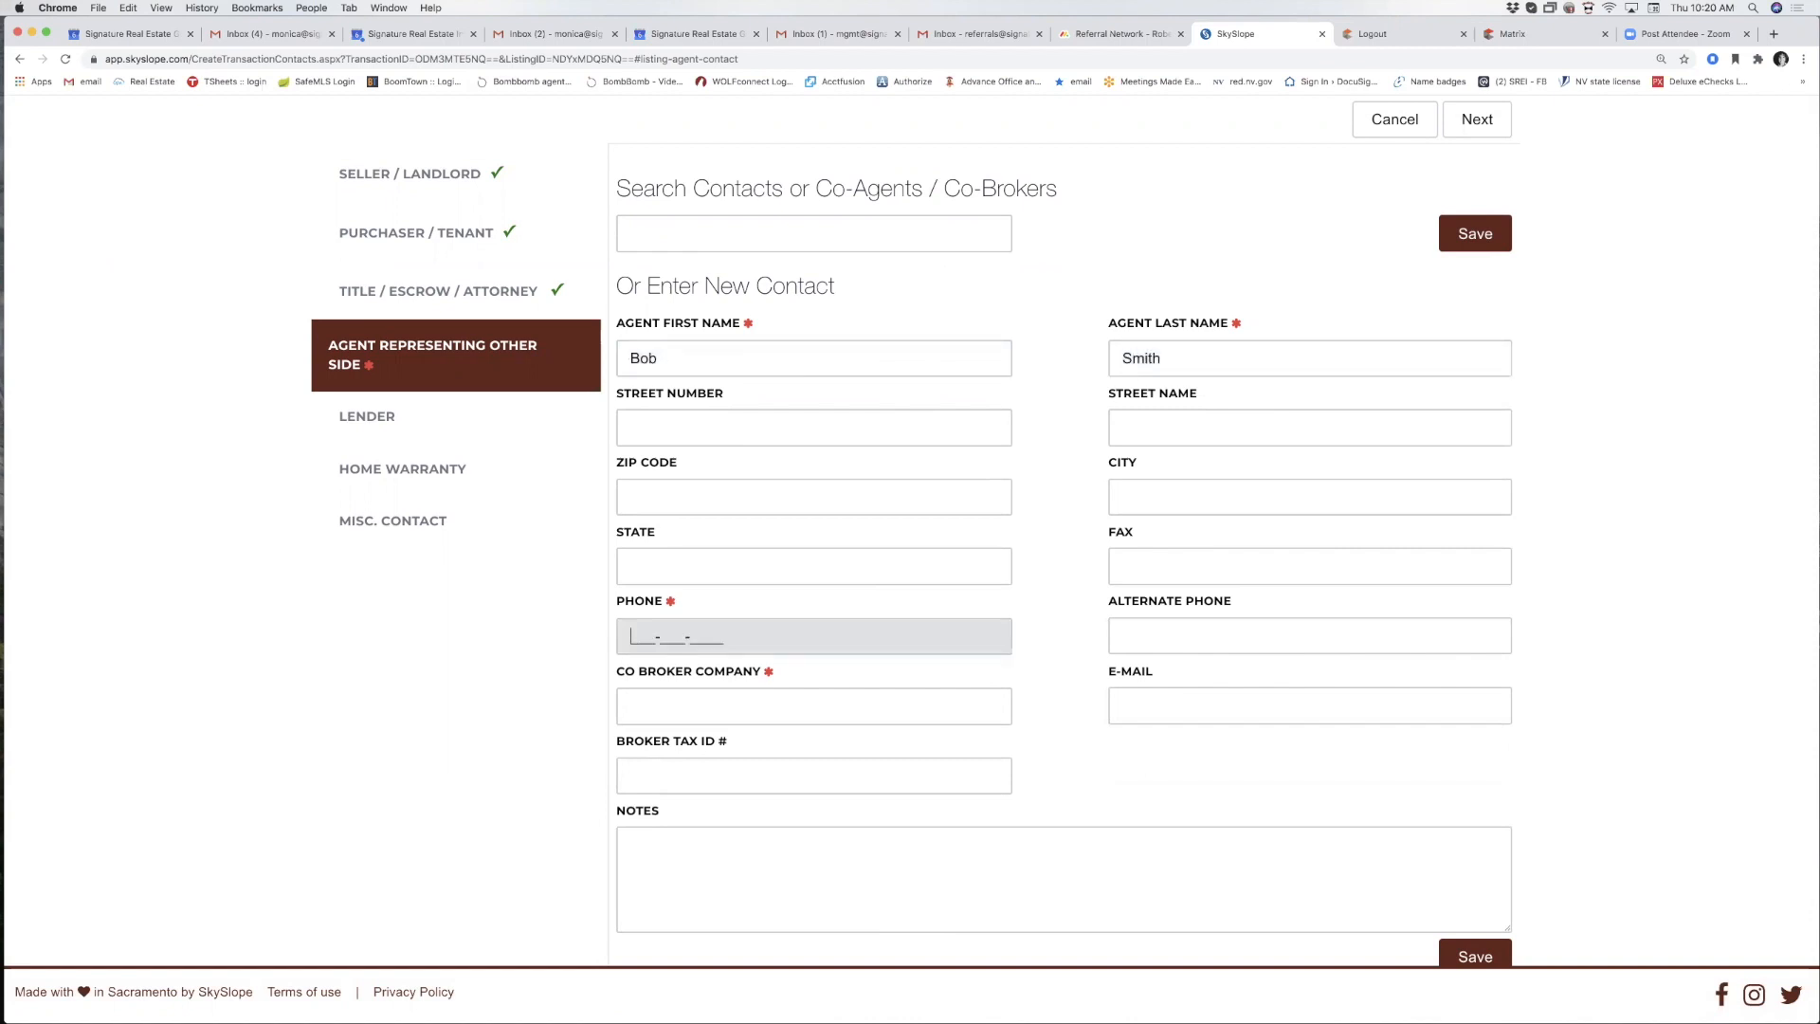
pyautogui.write('702555555')
pyautogui.click(631, 711)
pyautogui.write('SREG')
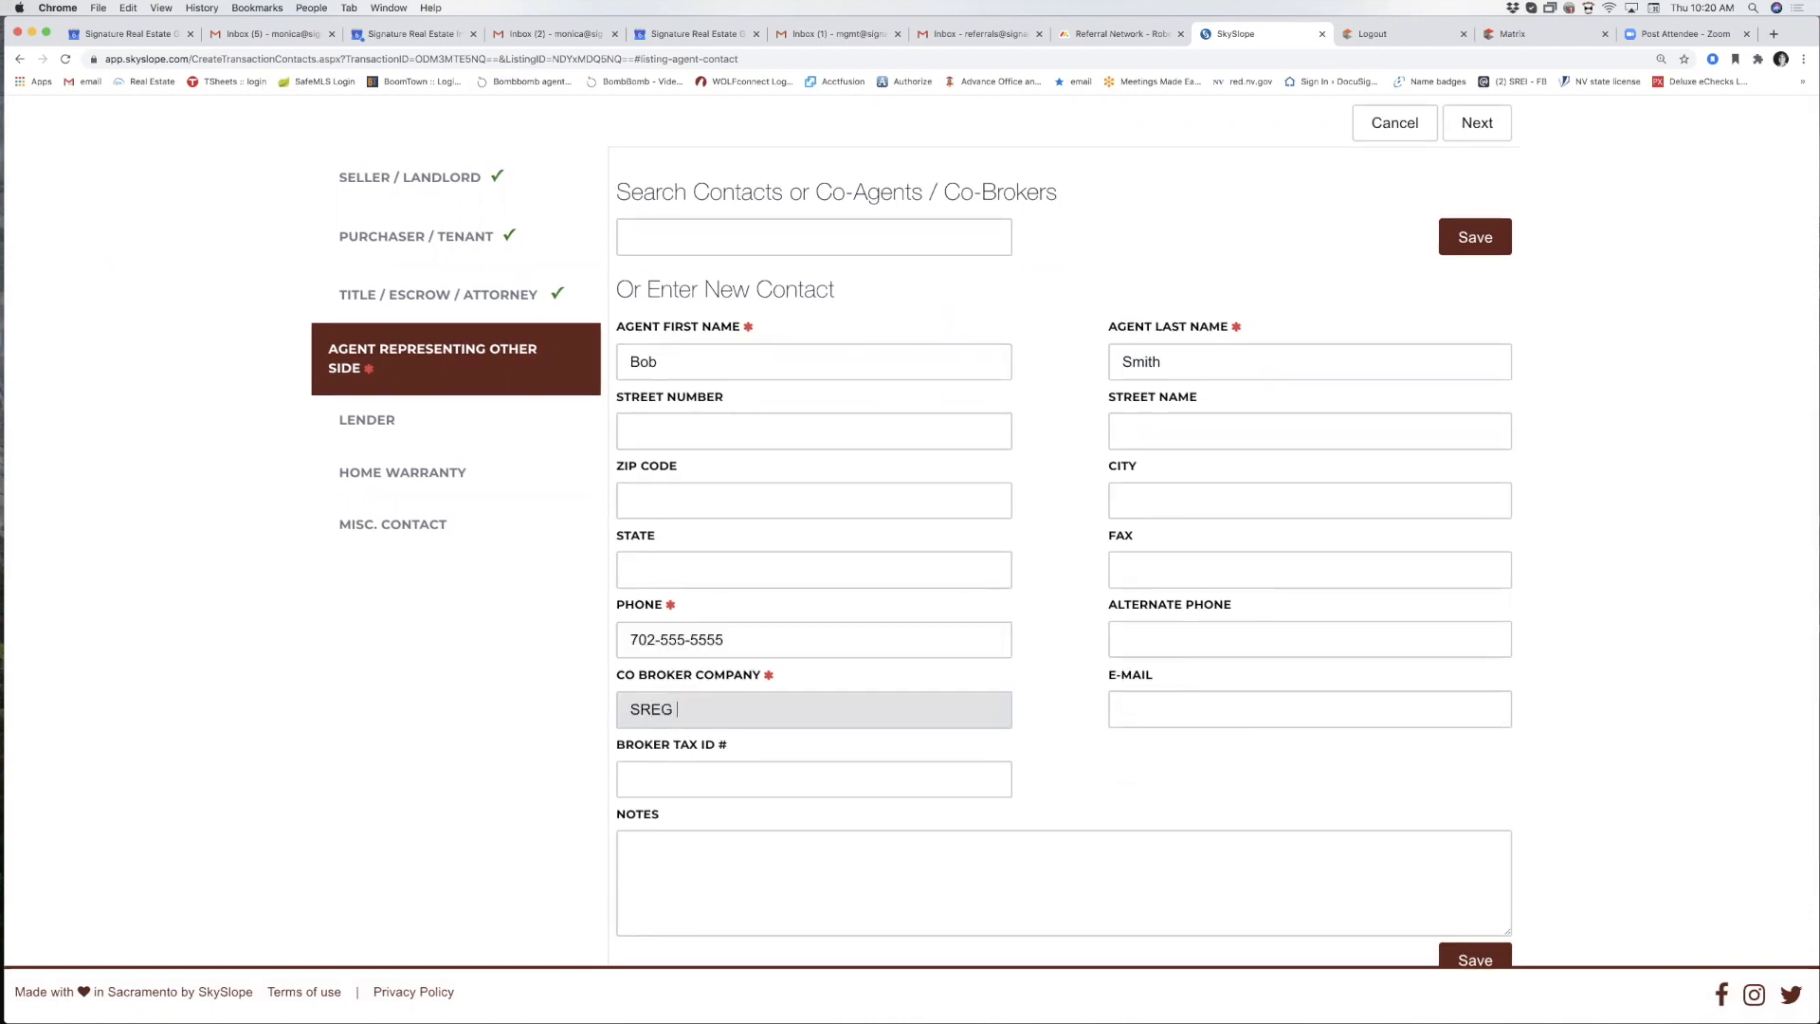
pyautogui.click(1065, 776)
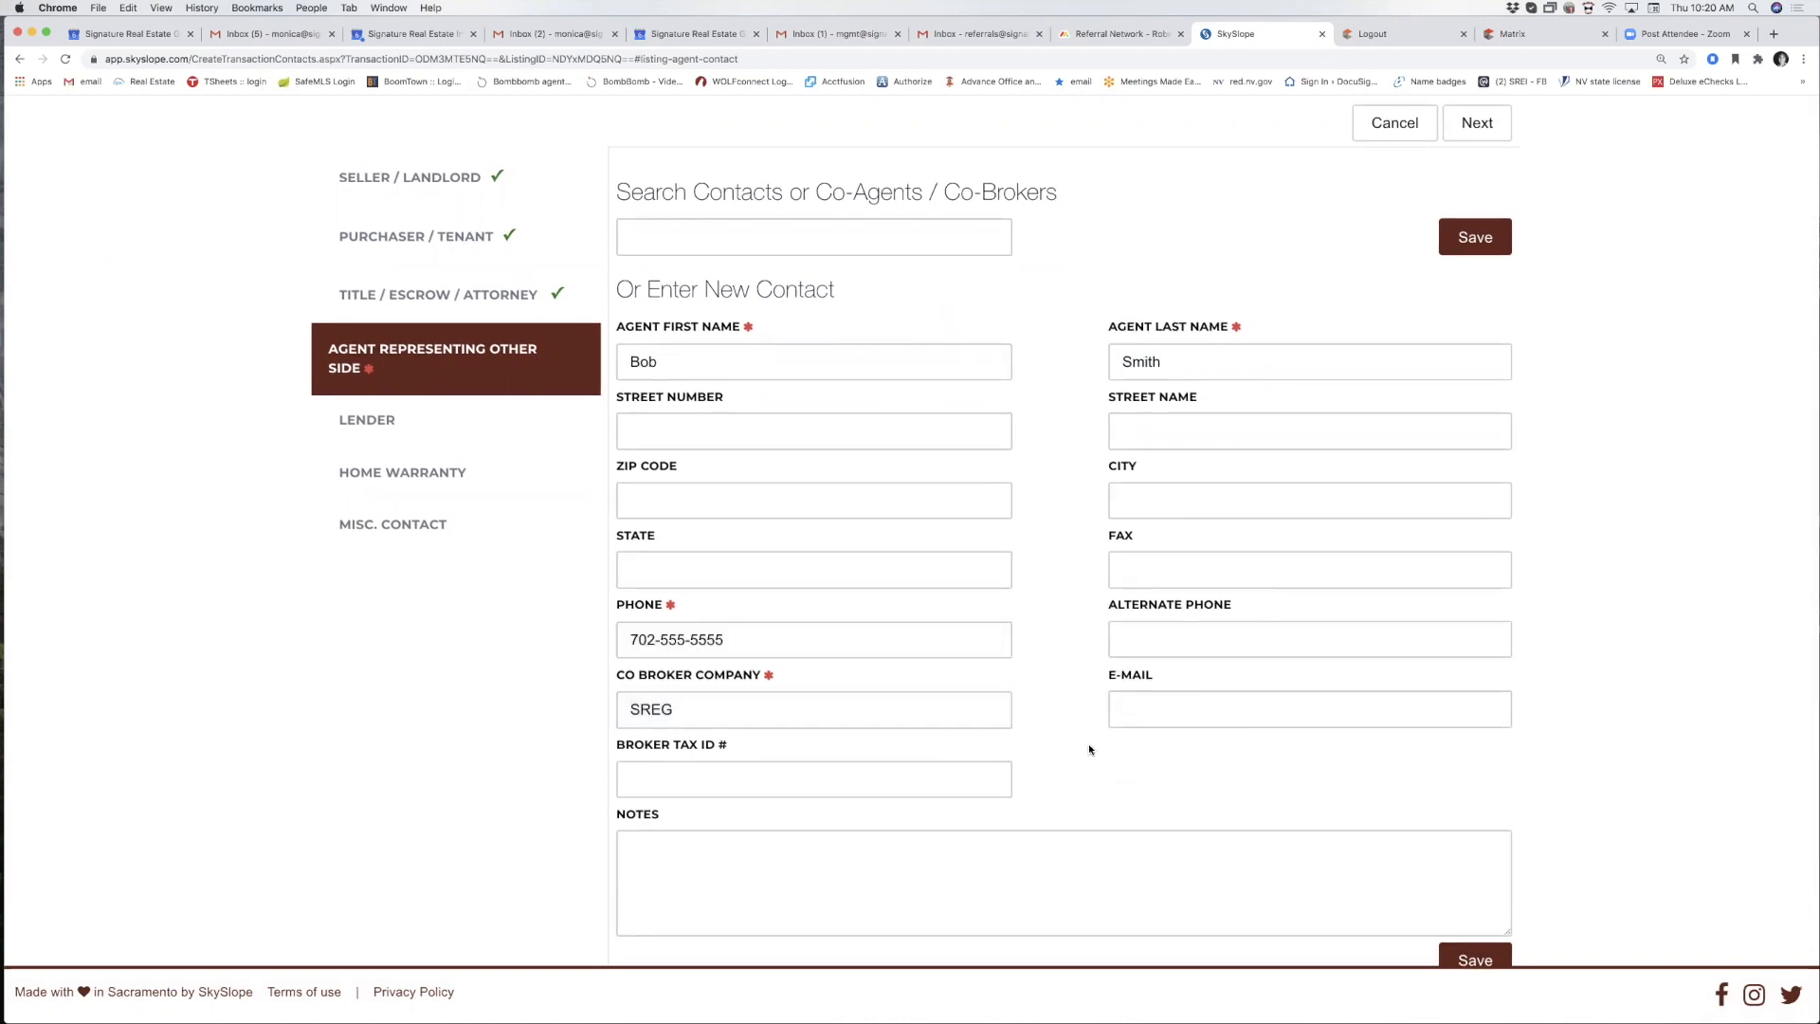
pyautogui.scroll(-5, 1088, 743)
pyautogui.click(1463, 743)
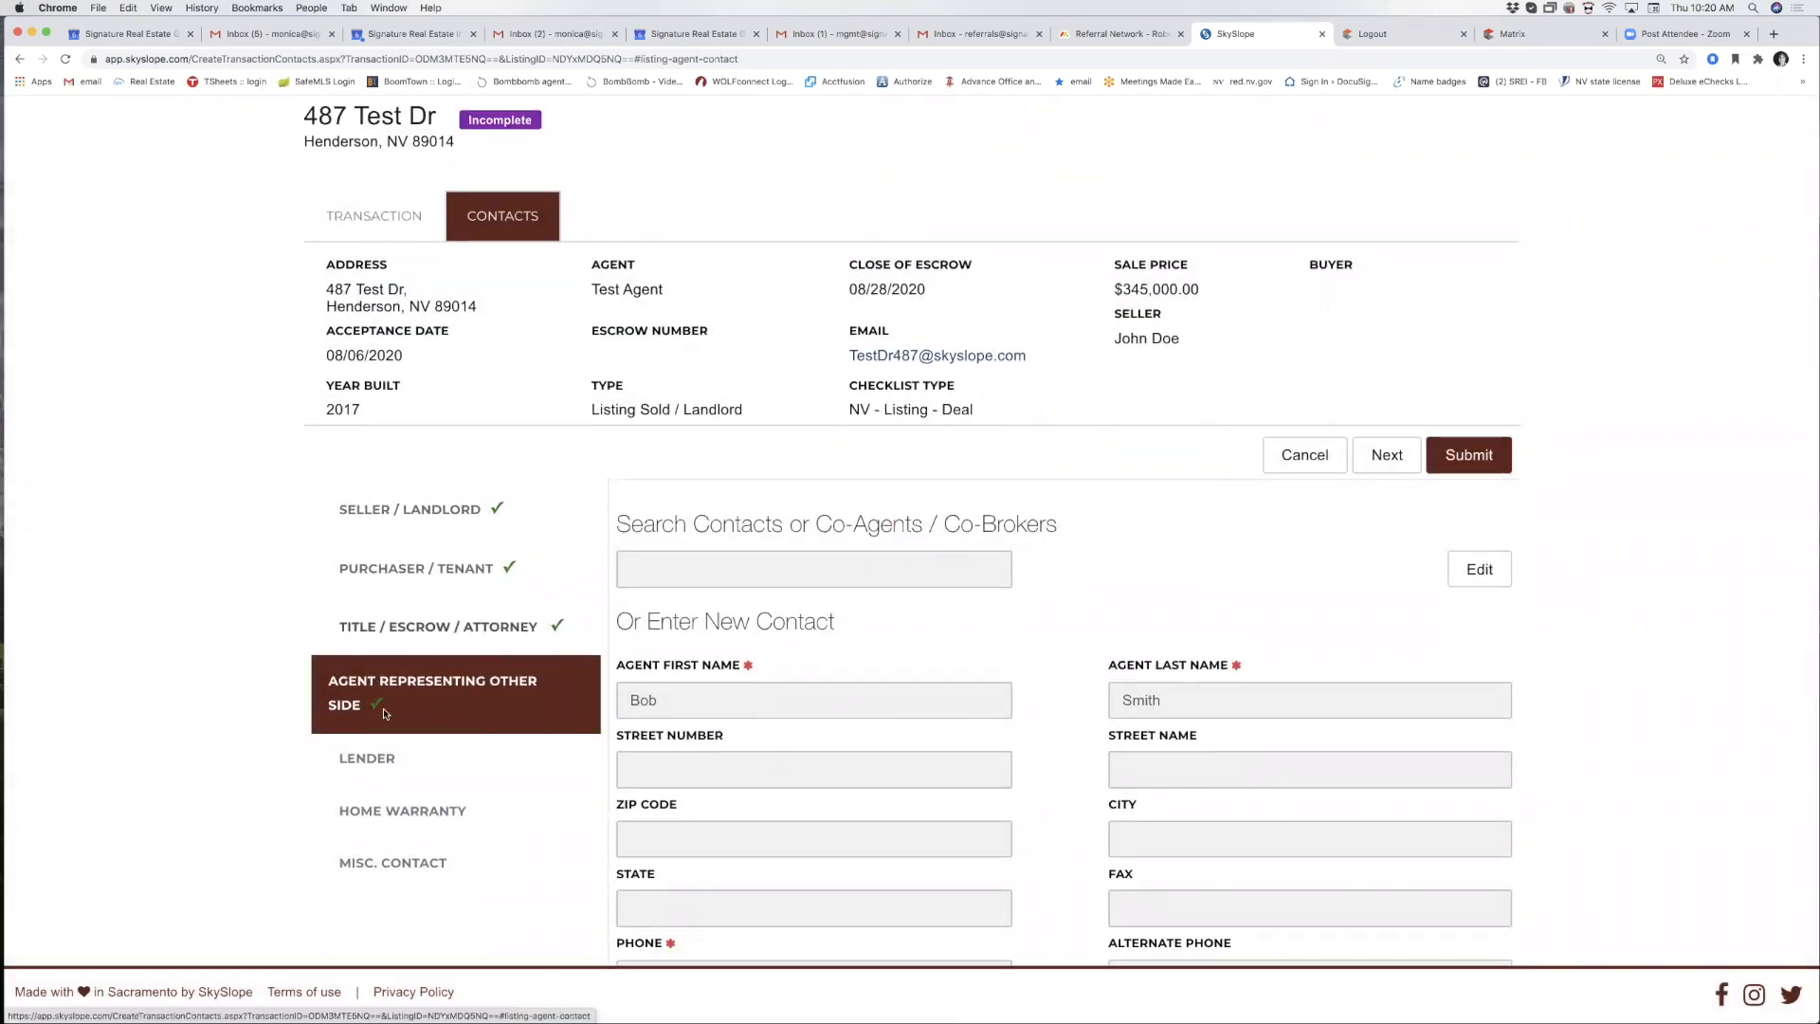
# Leave the Lender section blank and move to the empty Home Warranty form.
pyautogui.click(368, 756)
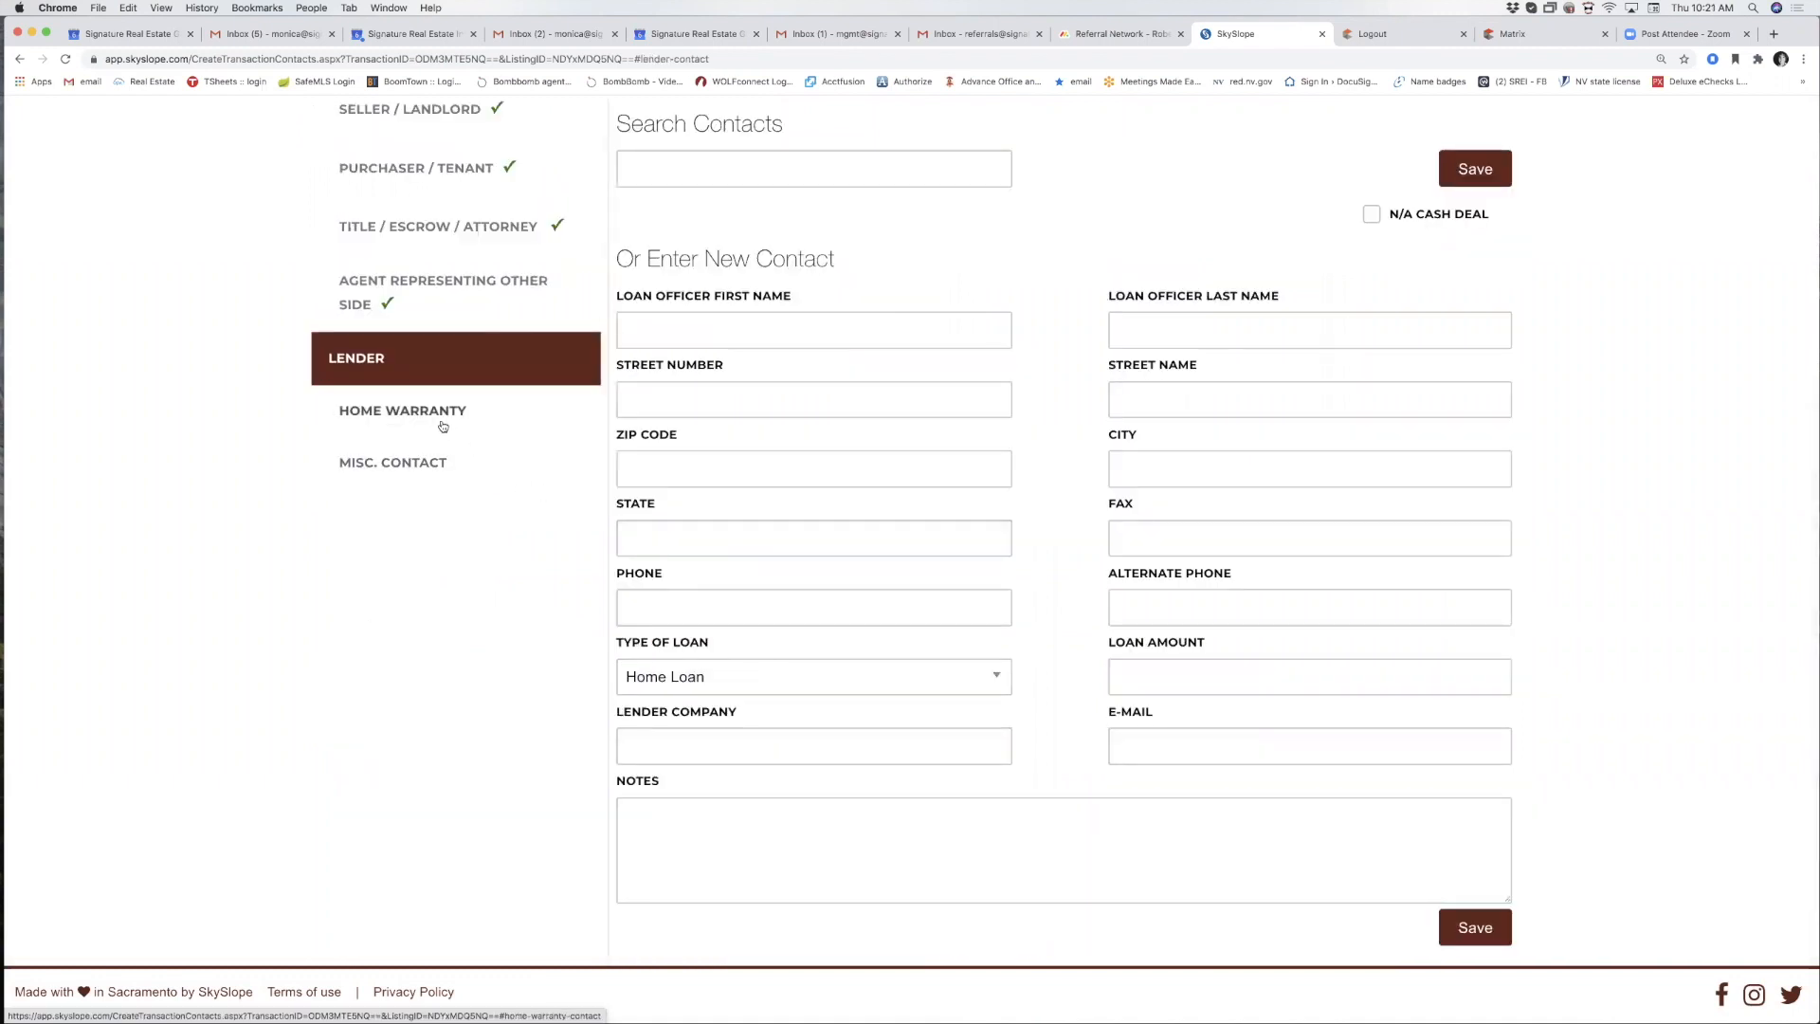
pyautogui.click(442, 425)
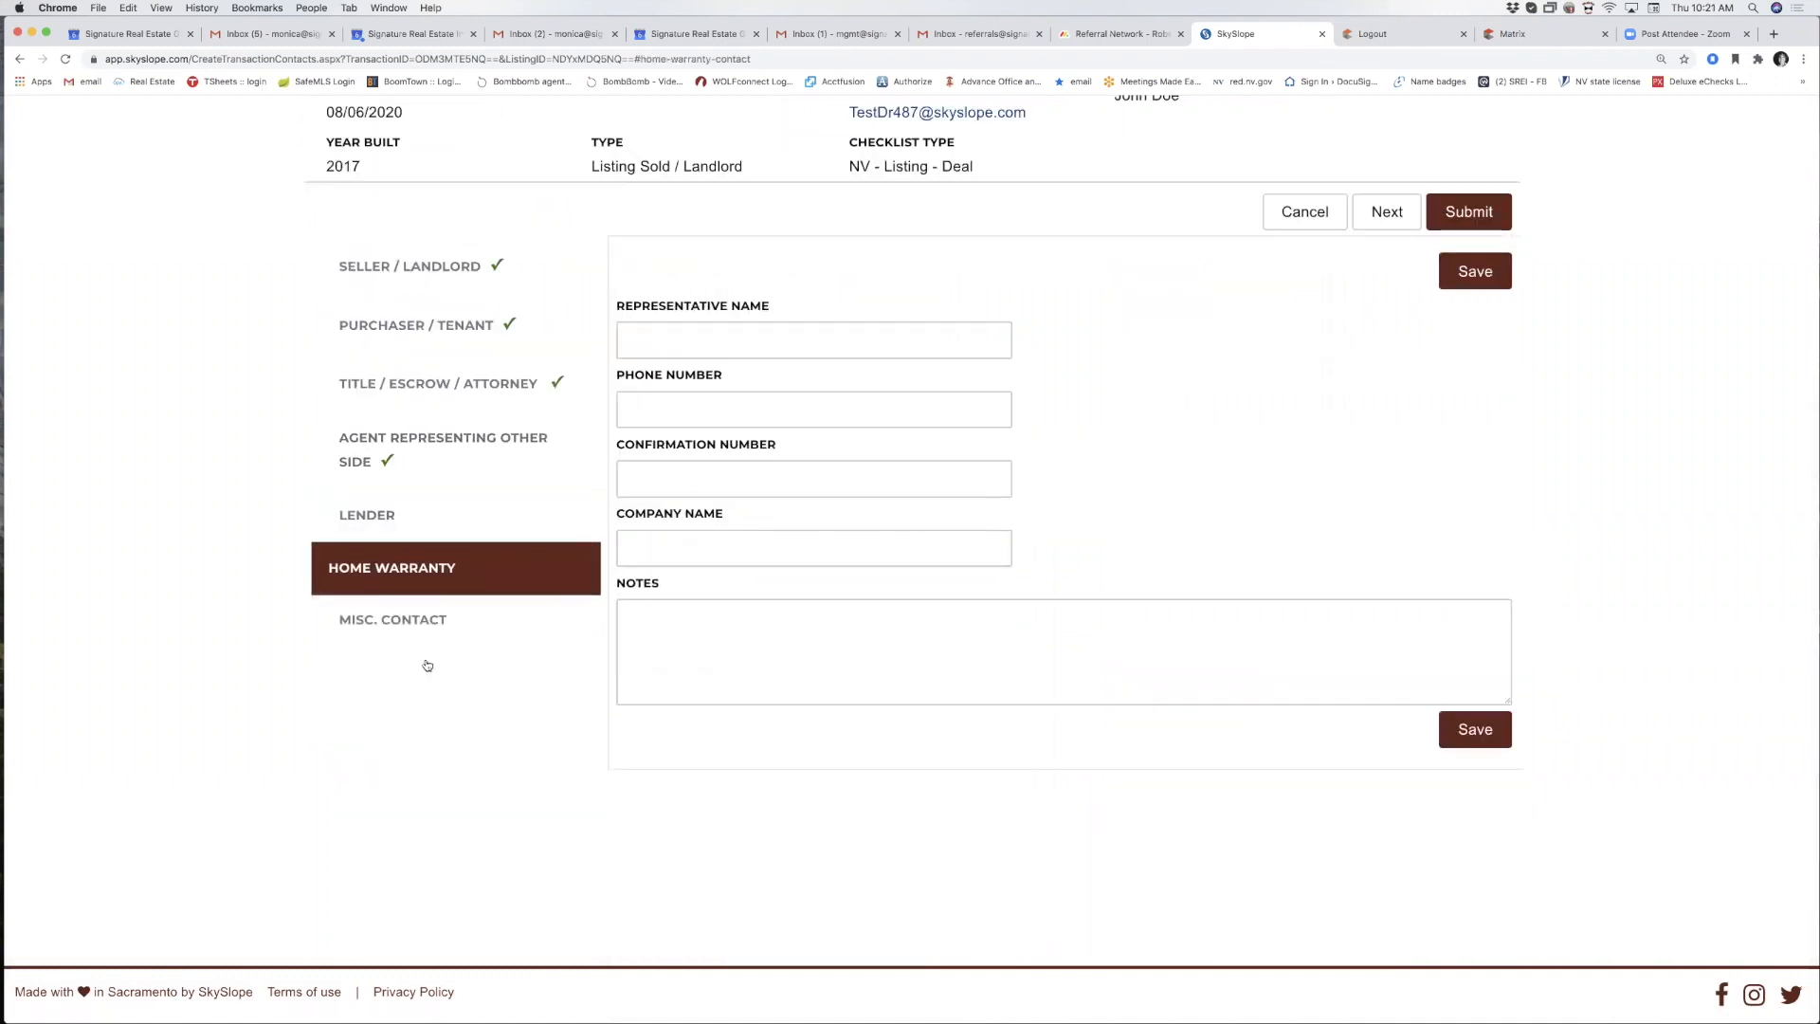
pyautogui.scroll(3, 423, 629)
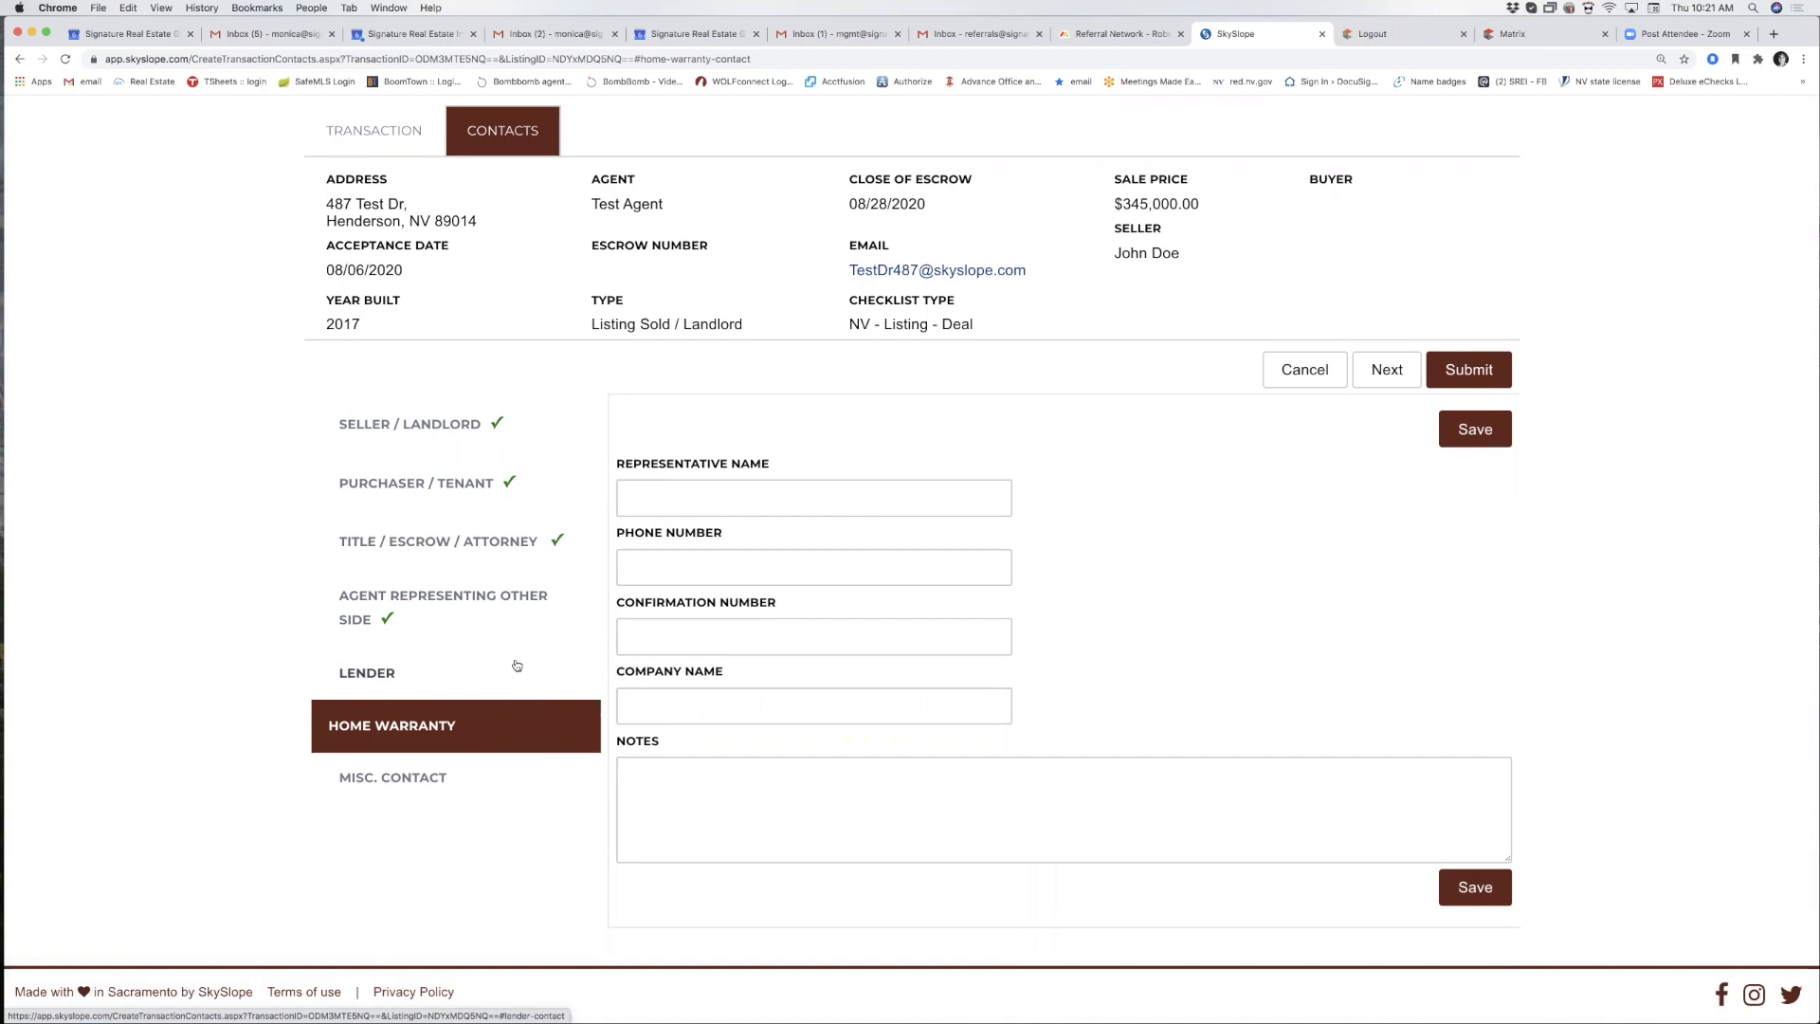
pyautogui.scroll(1, 517, 666)
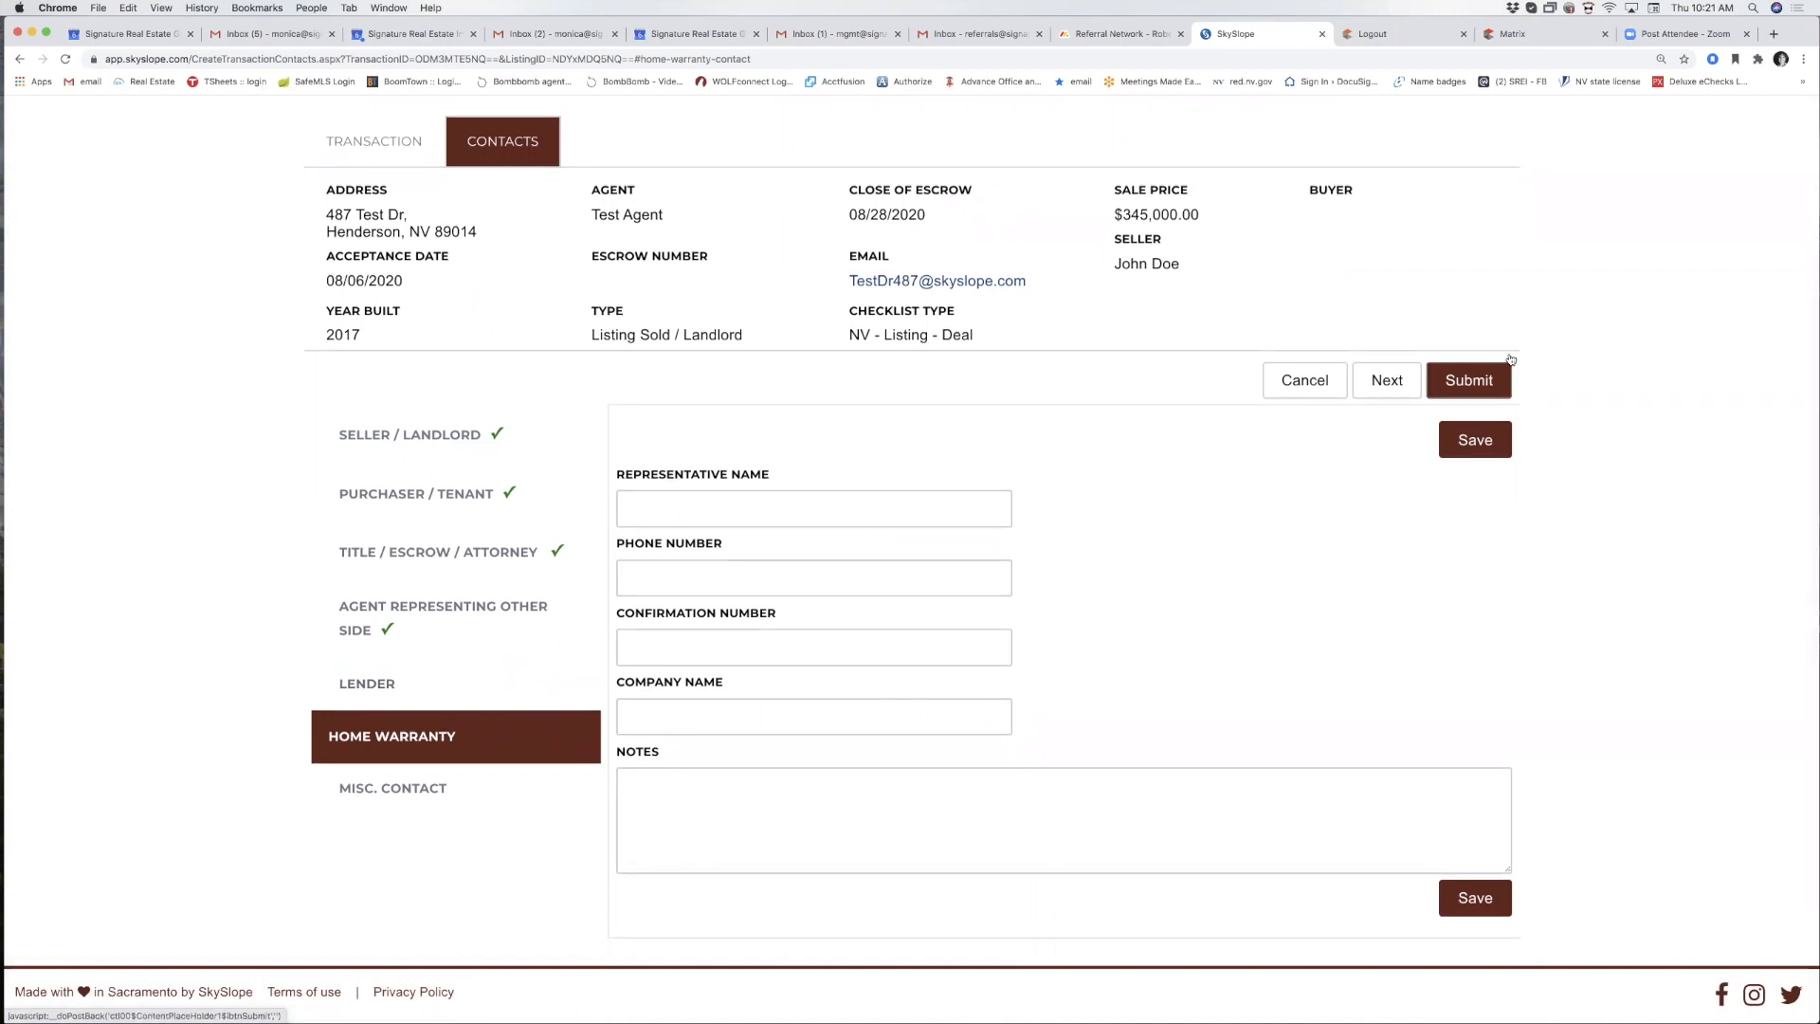
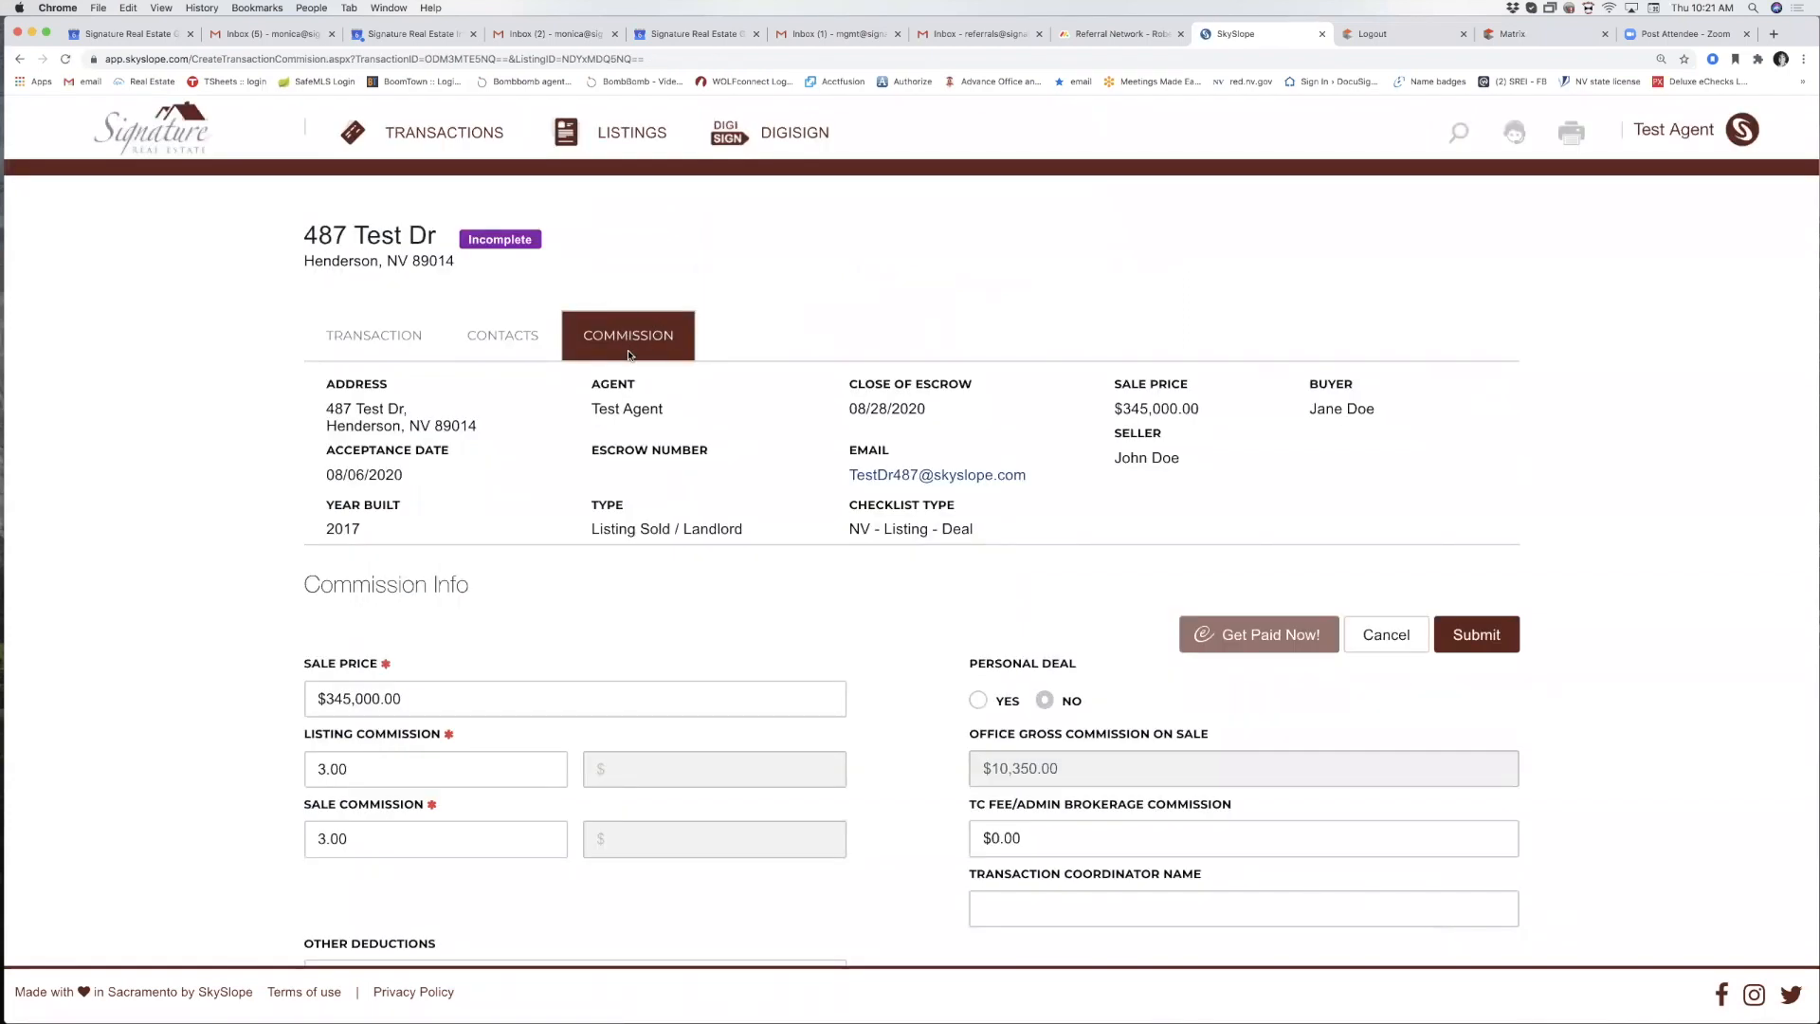
# Scroll through the 487 Test Dr commission page showing 3.00 listing and sale commissions.
pyautogui.scroll(-3, 367, 559)
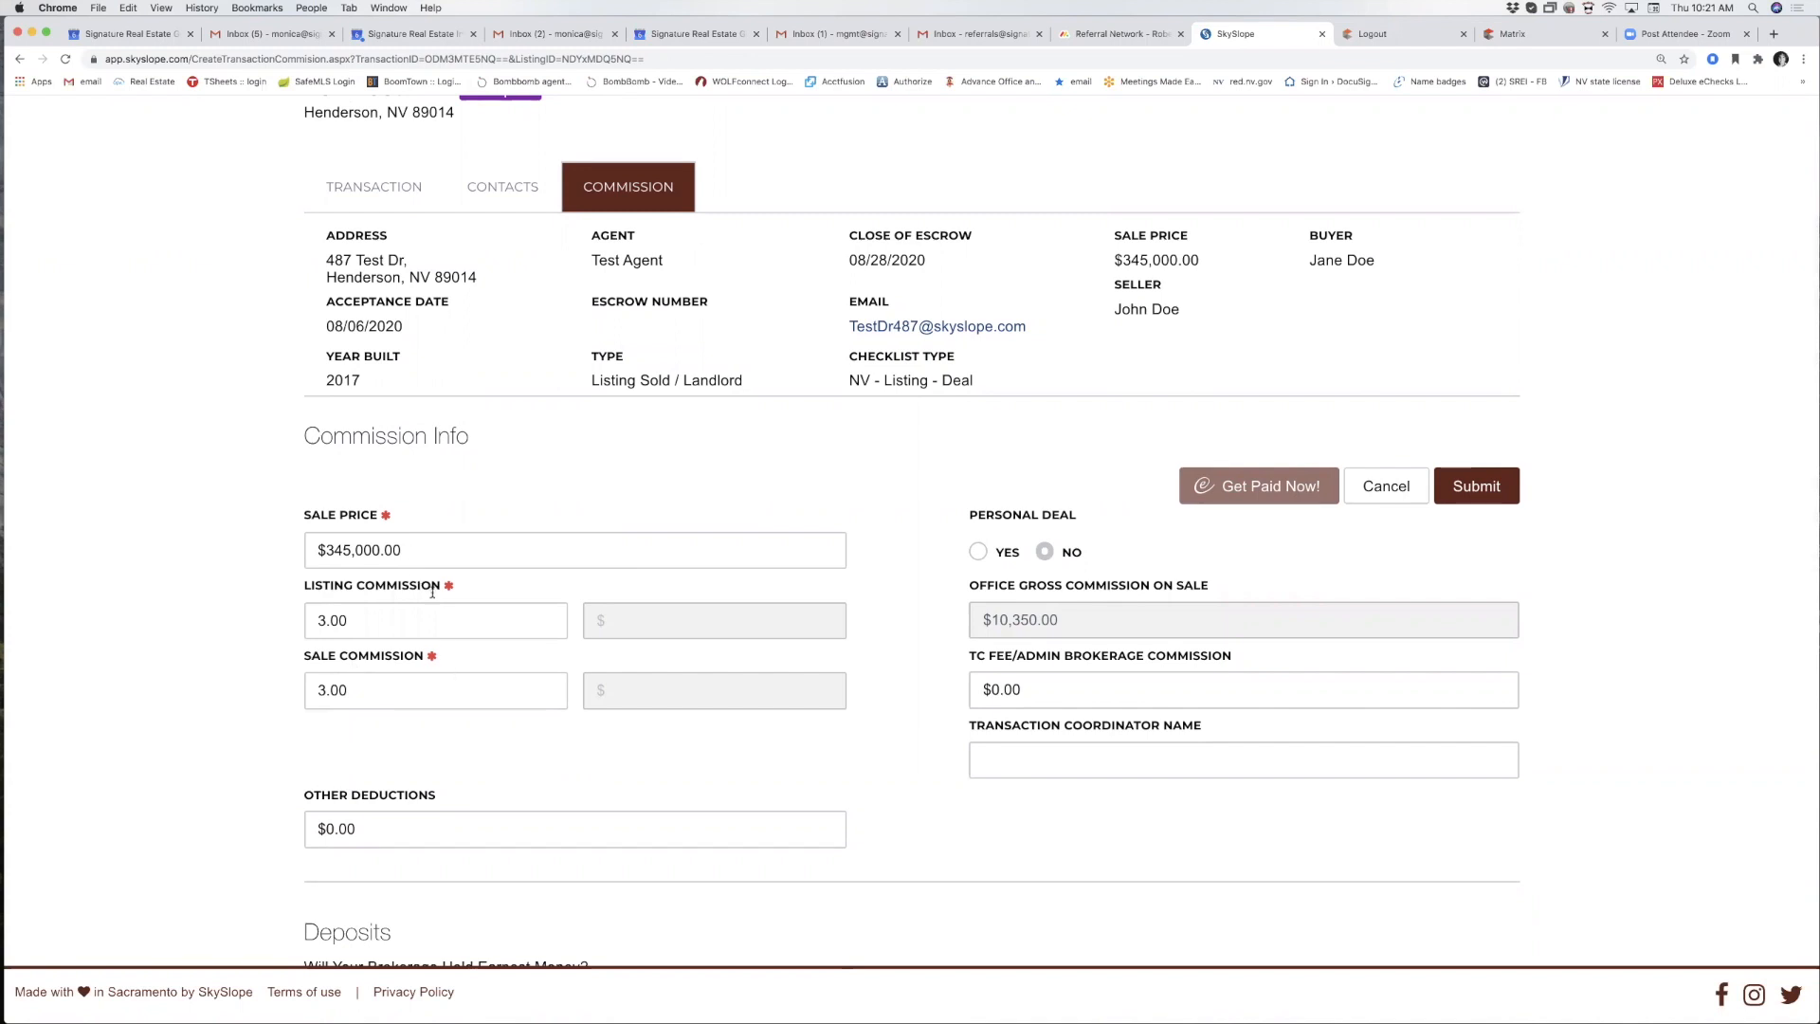
pyautogui.scroll(-7, 551, 759)
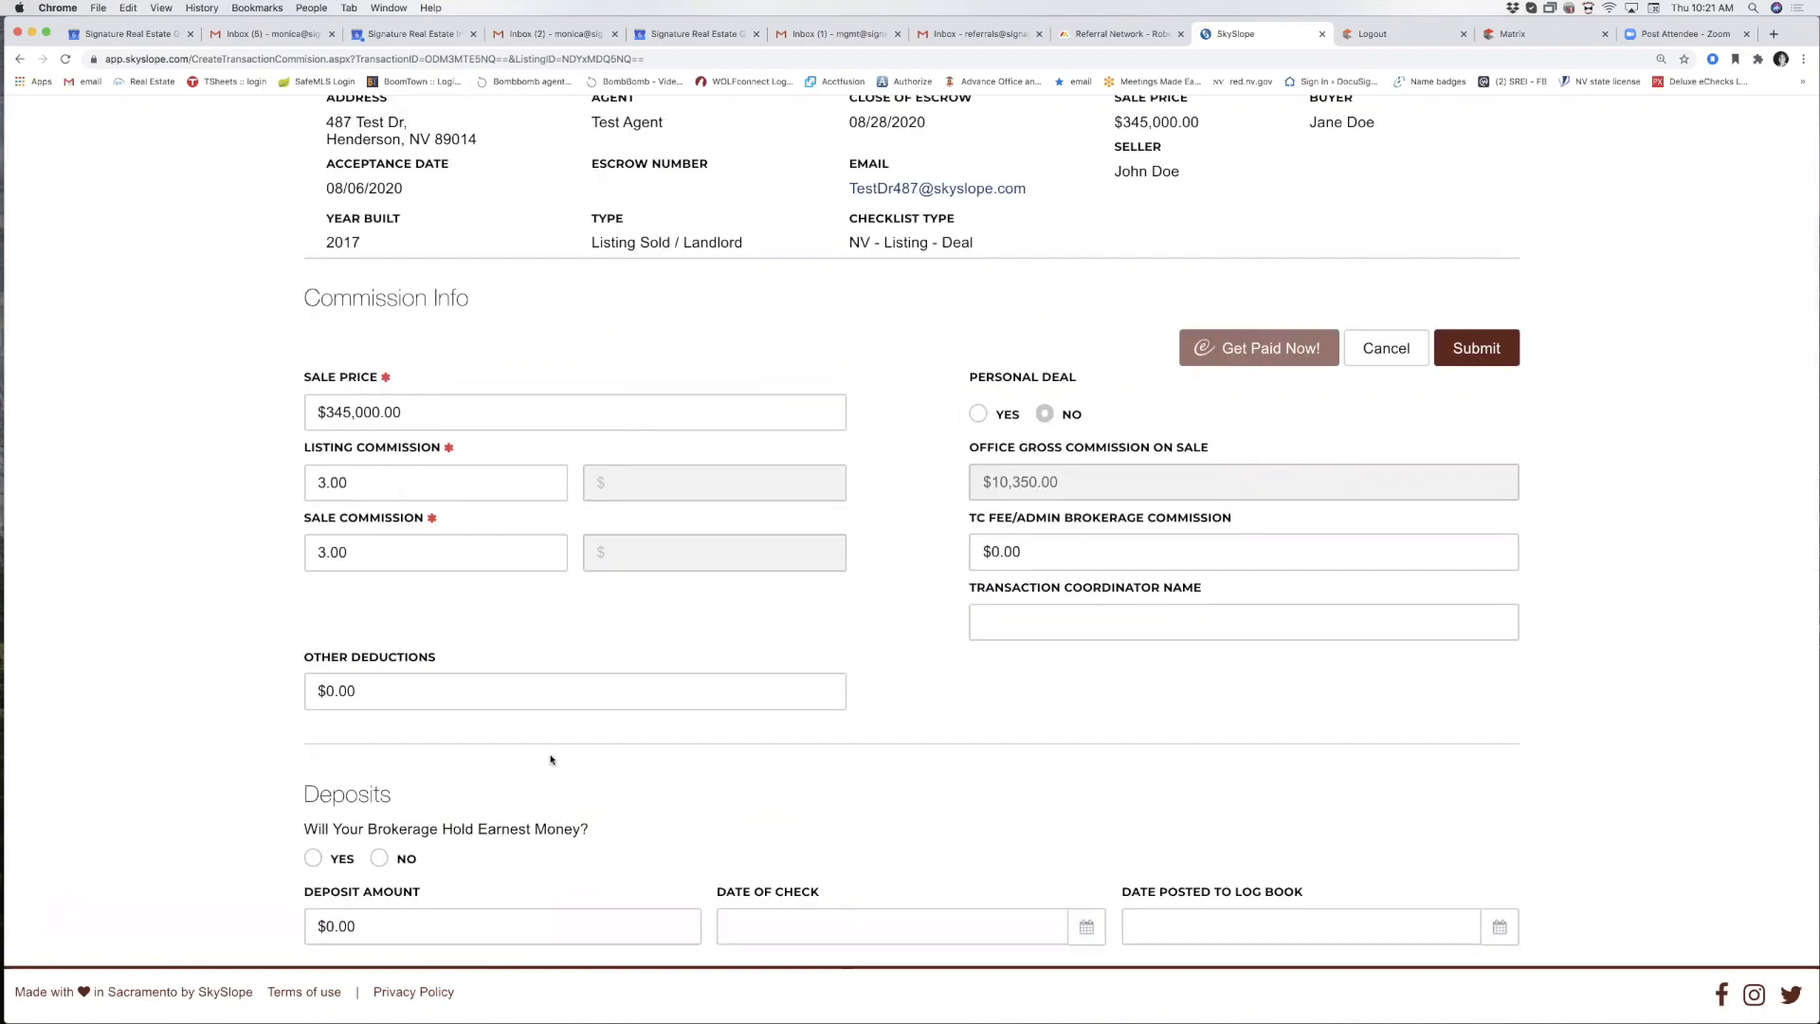
pyautogui.scroll(-4, 550, 759)
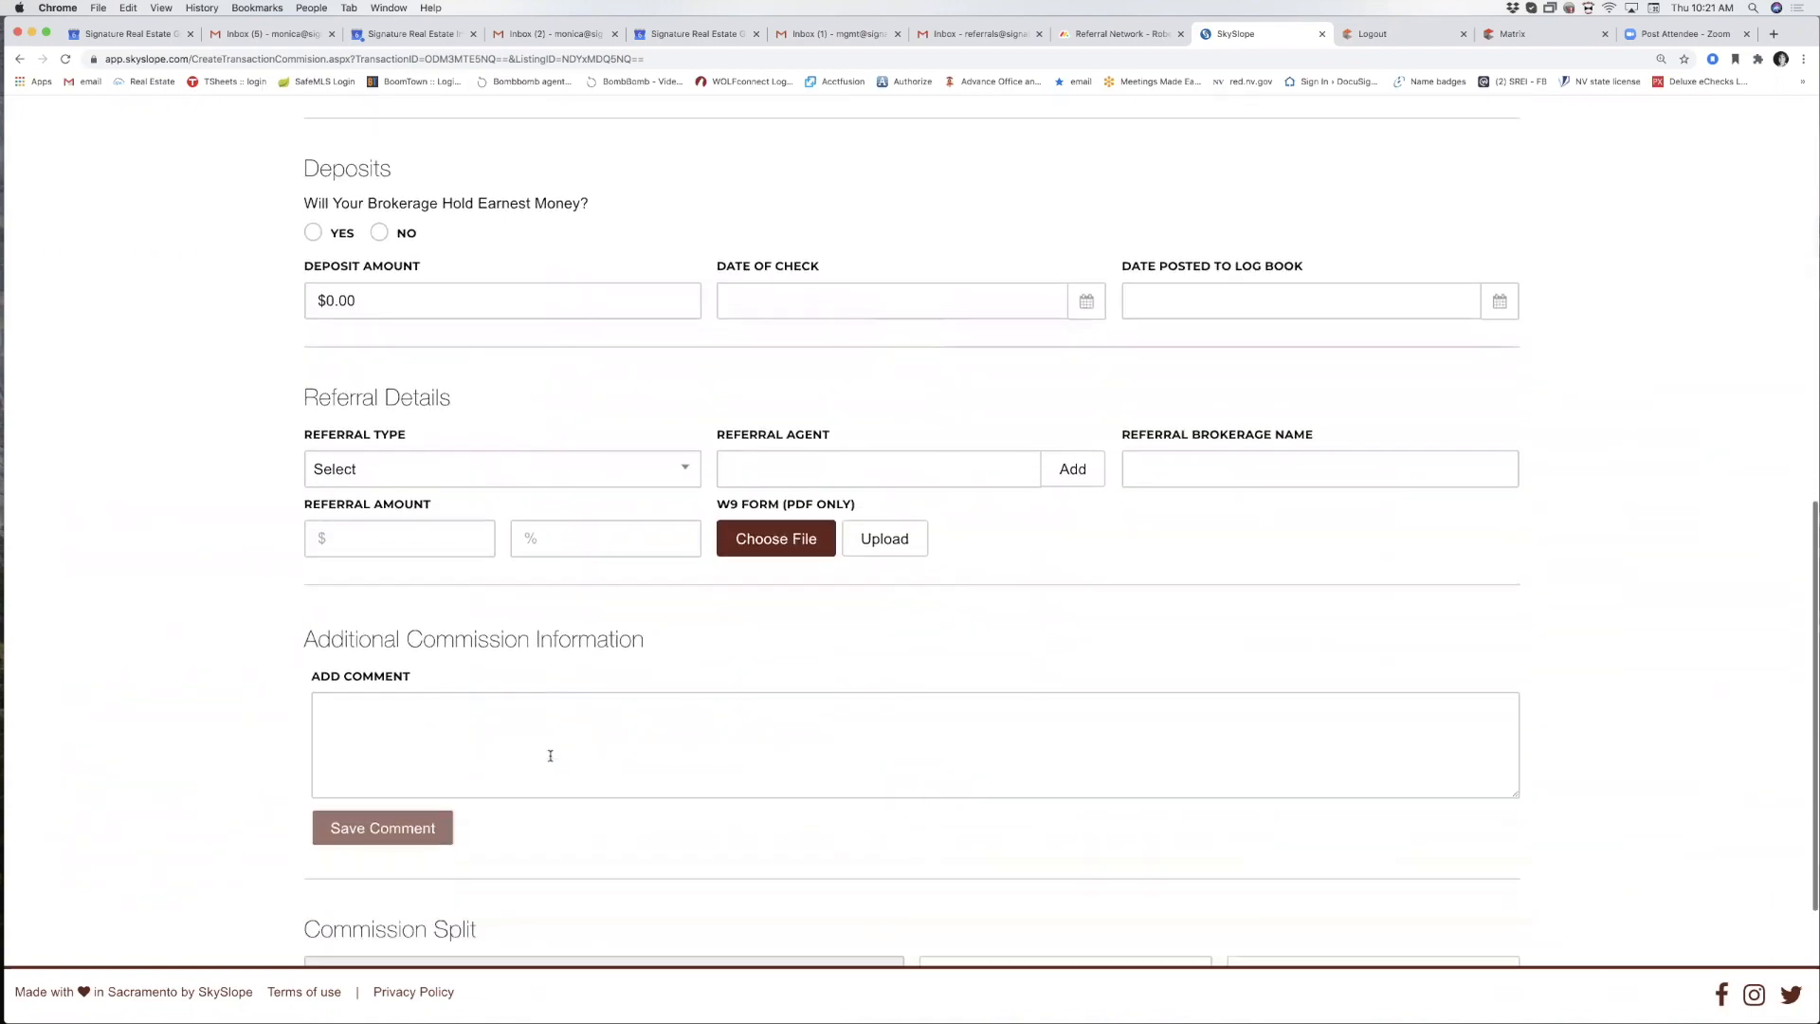
pyautogui.scroll(11, 551, 760)
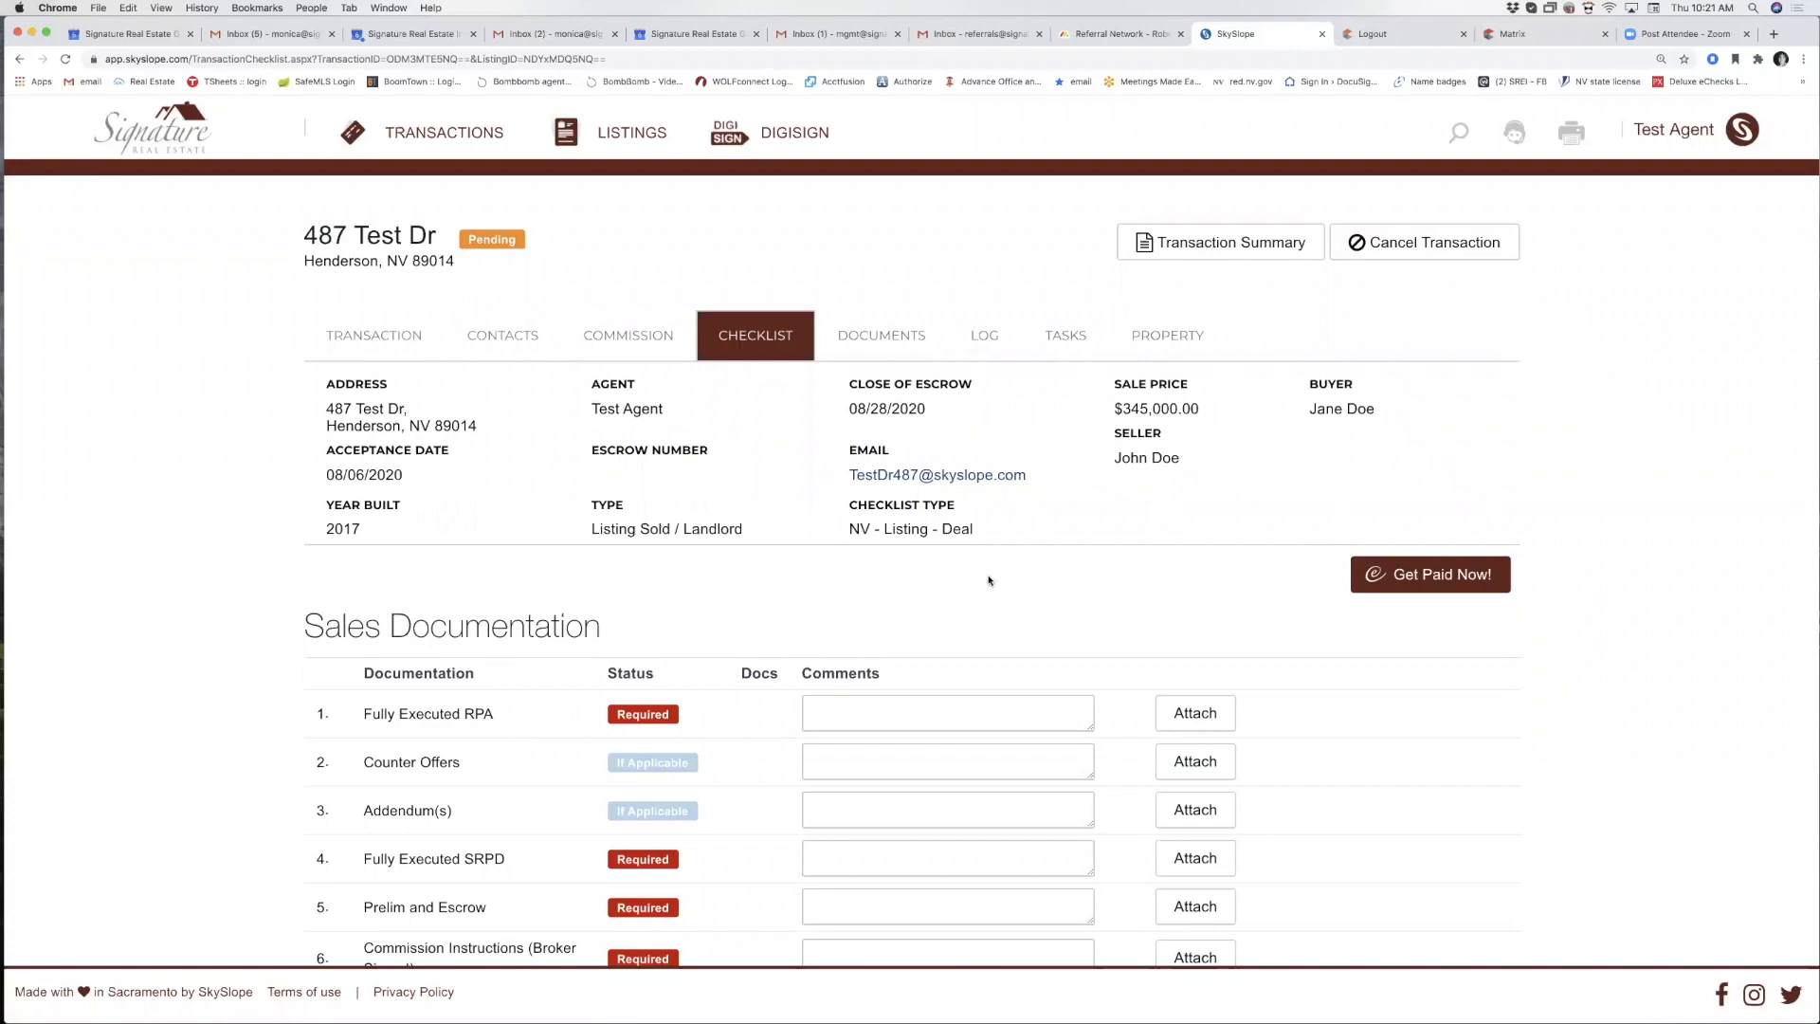
pyautogui.scroll(-9, 661, 654)
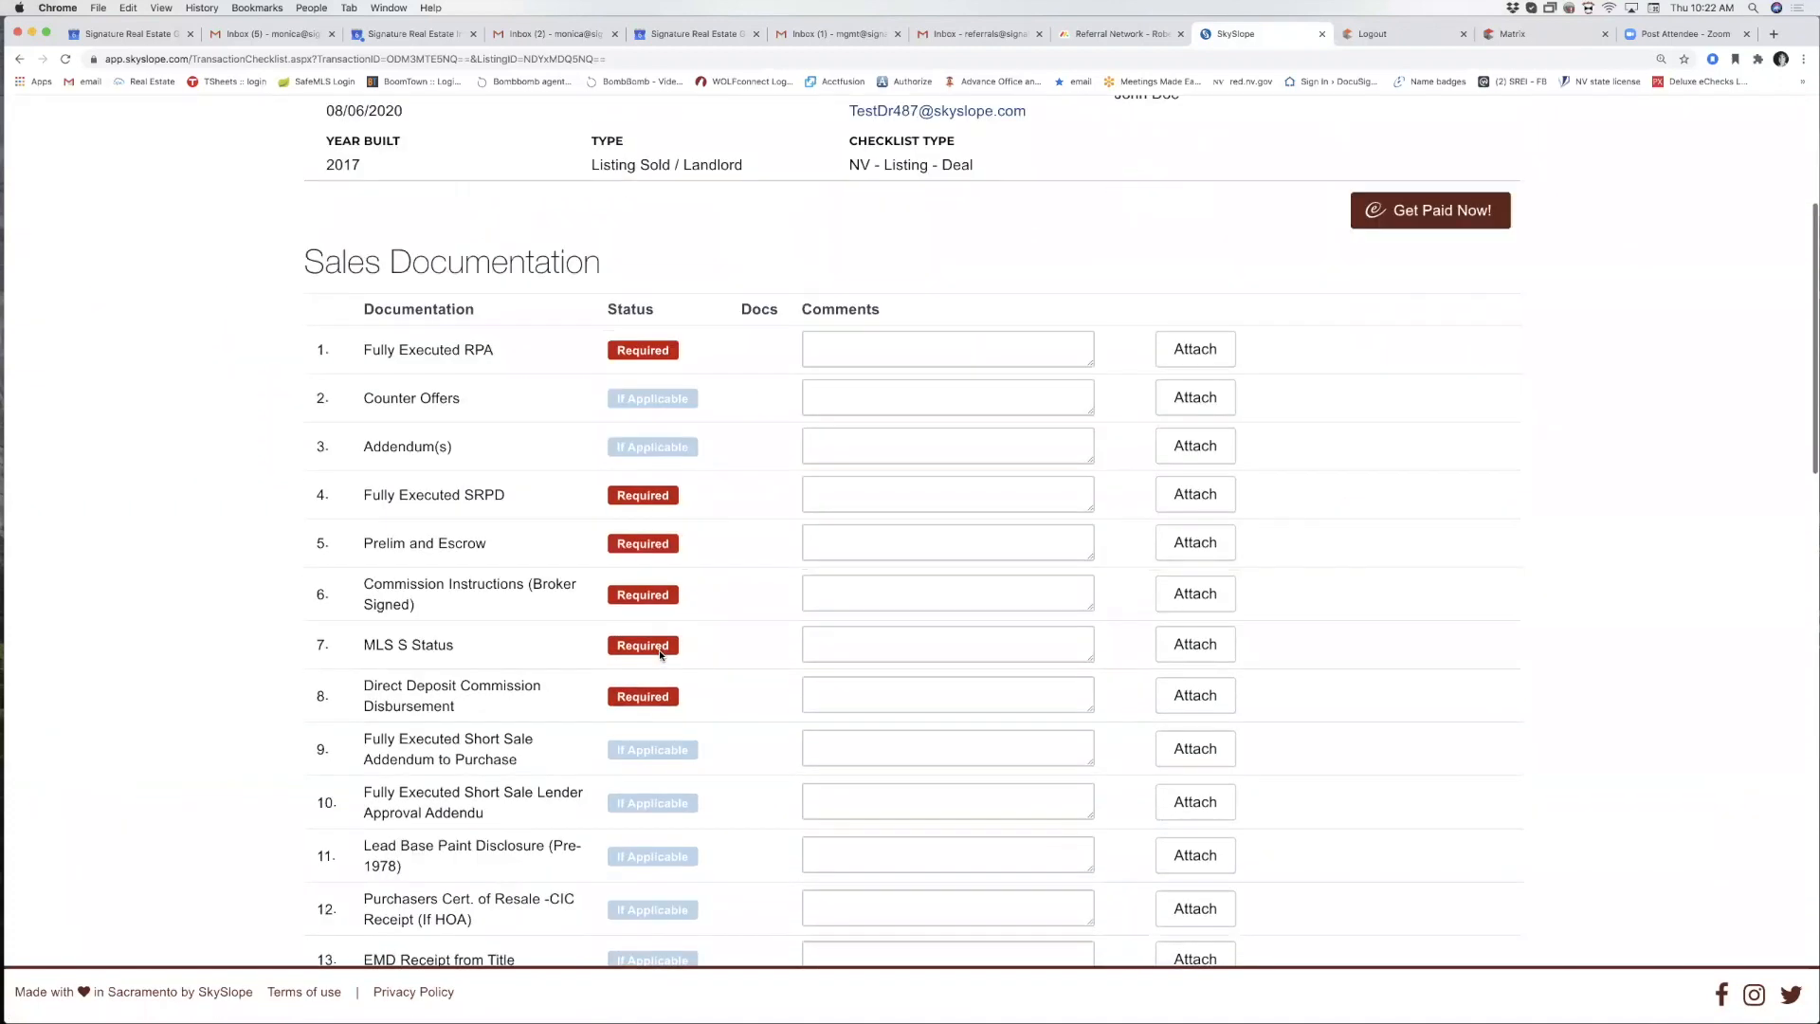
pyautogui.scroll(-8, 661, 654)
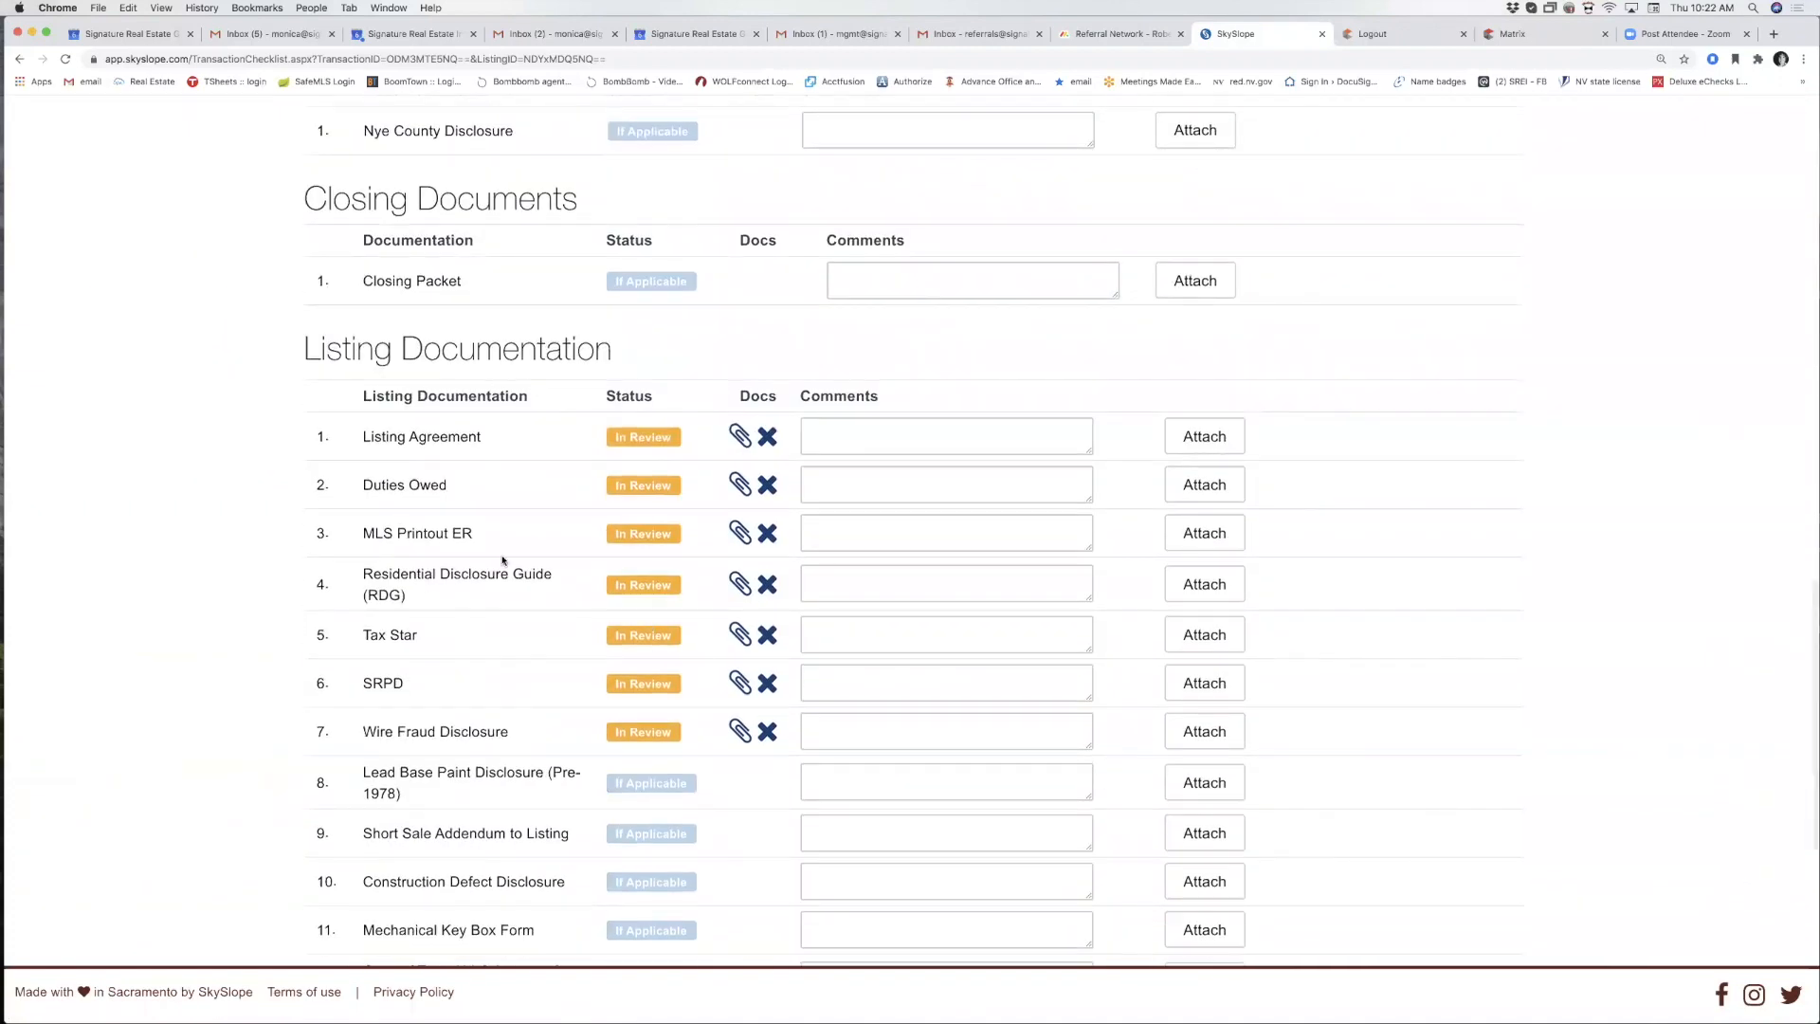
pyautogui.scroll(-6, 502, 584)
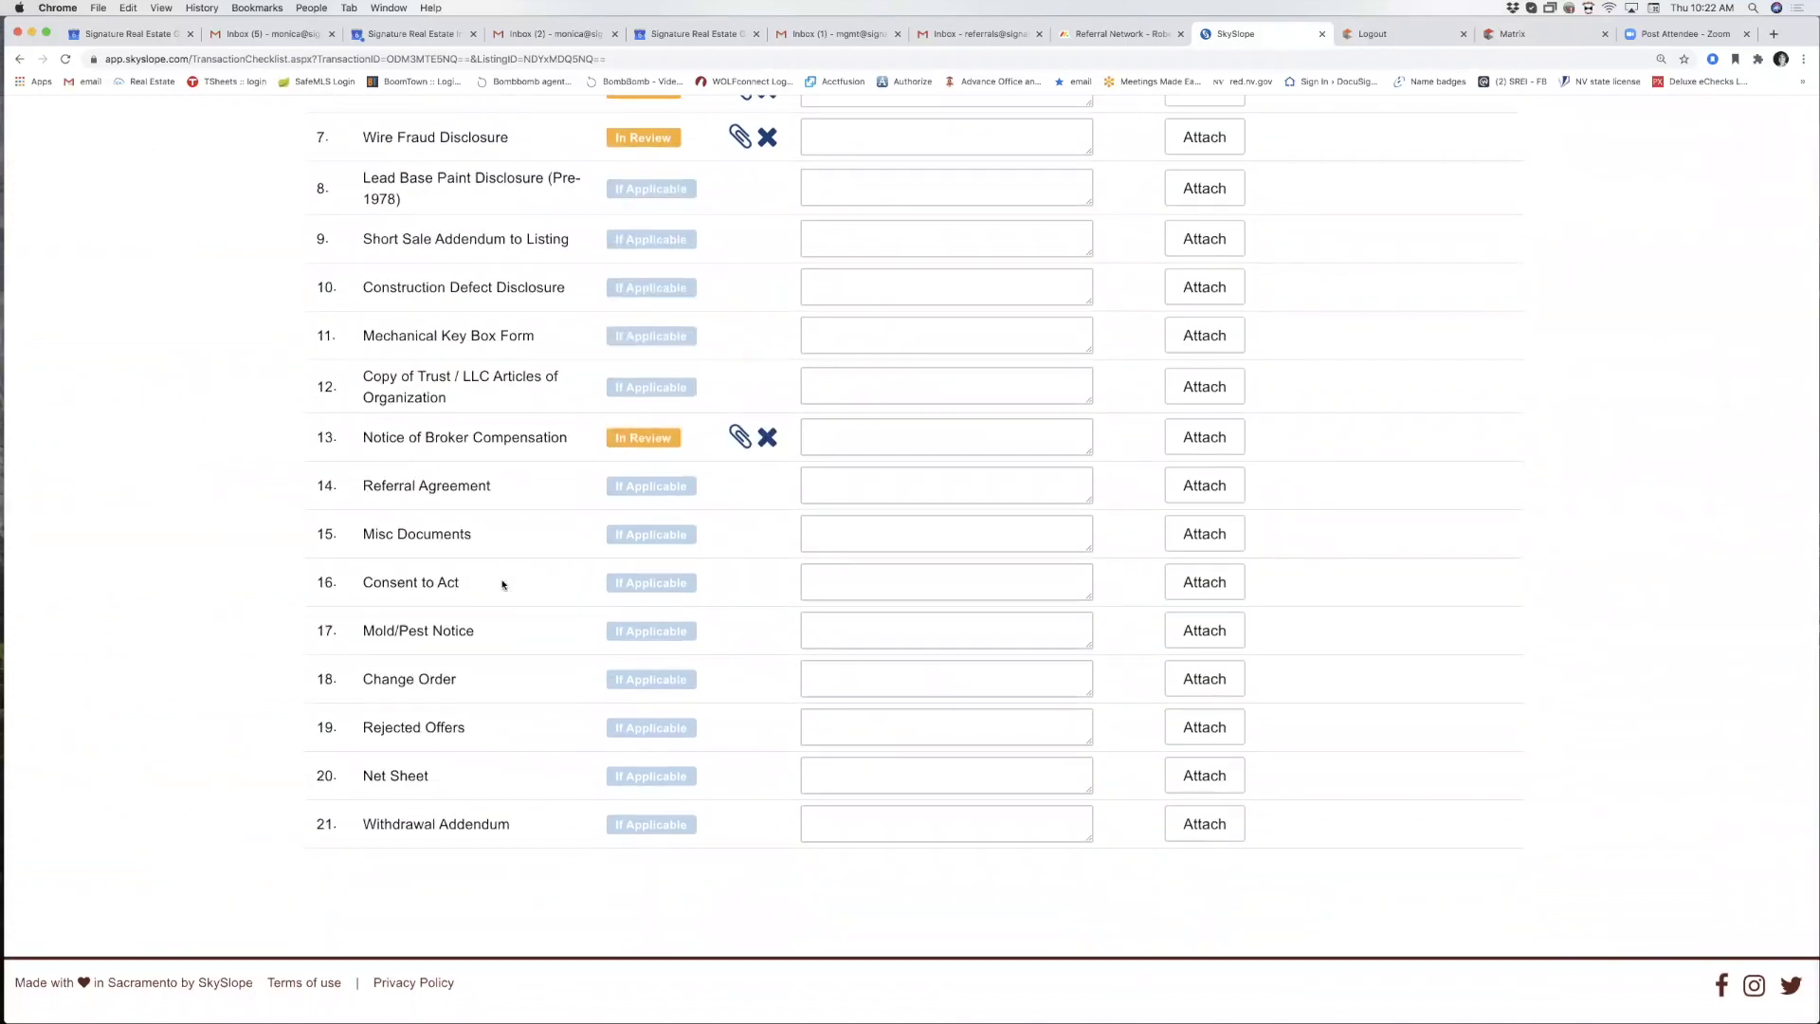
pyautogui.scroll(13, 502, 584)
pyautogui.scroll(11, 502, 584)
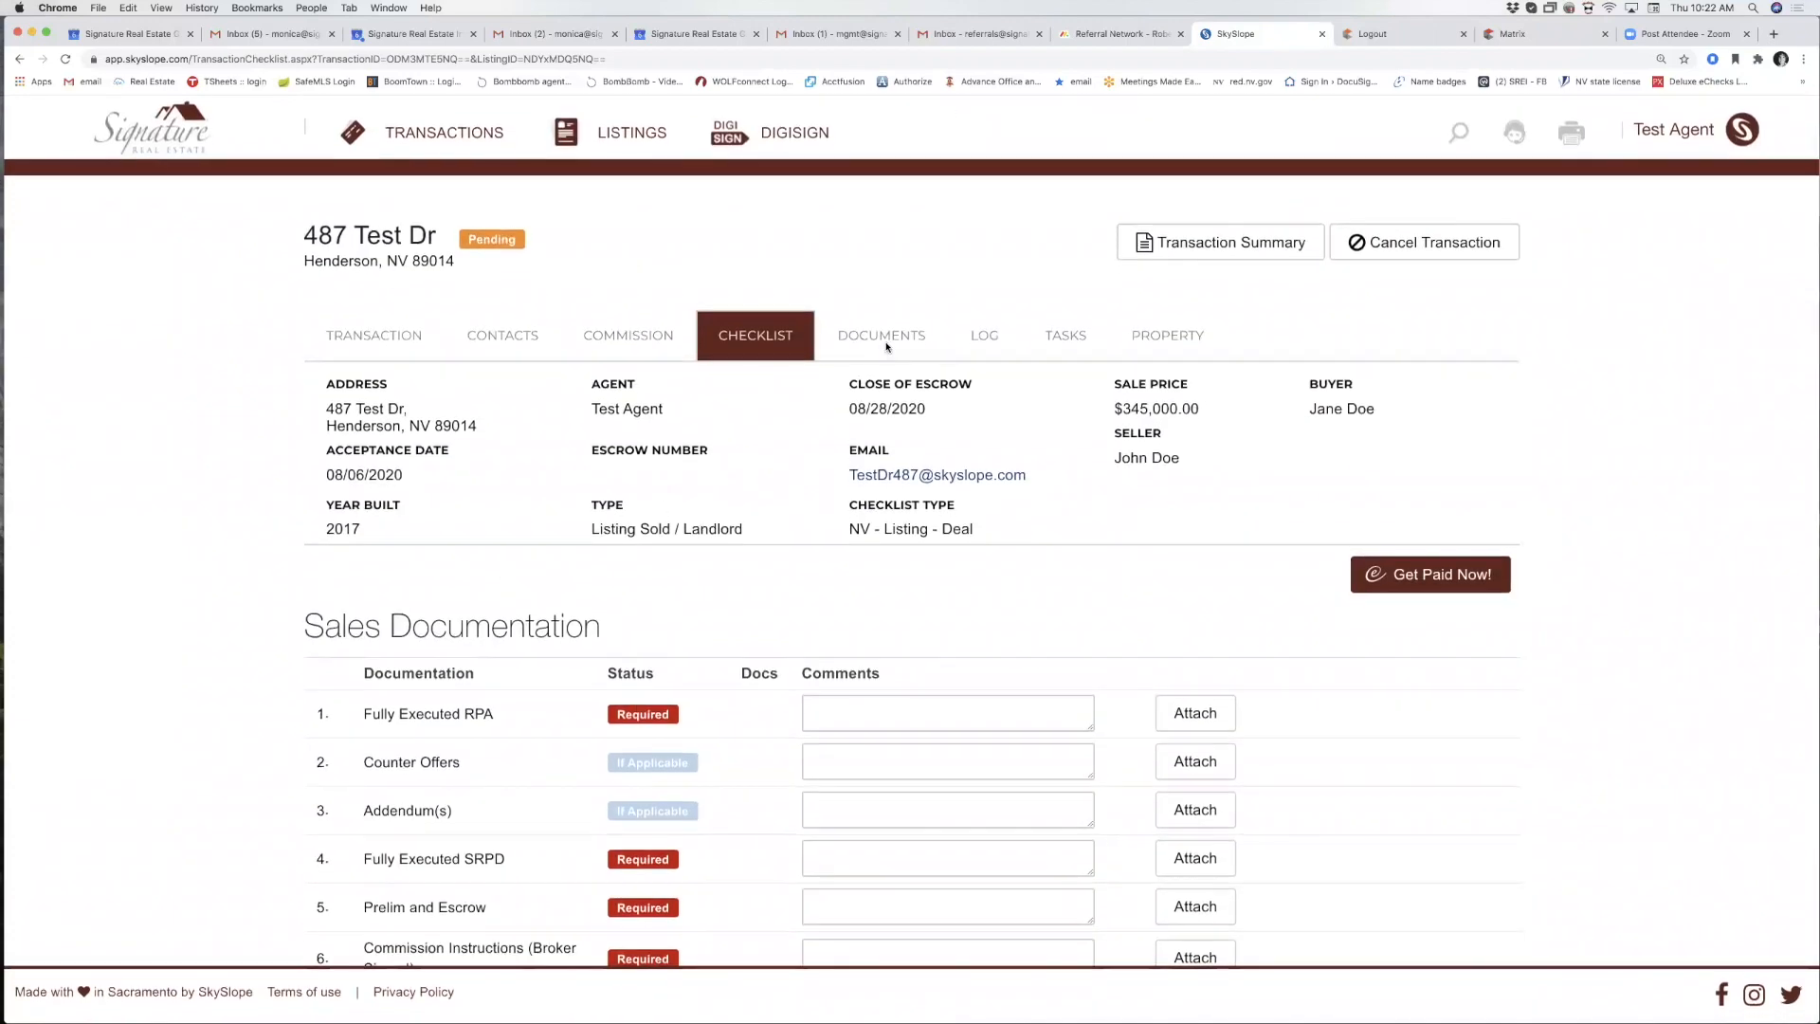
pyautogui.click(883, 343)
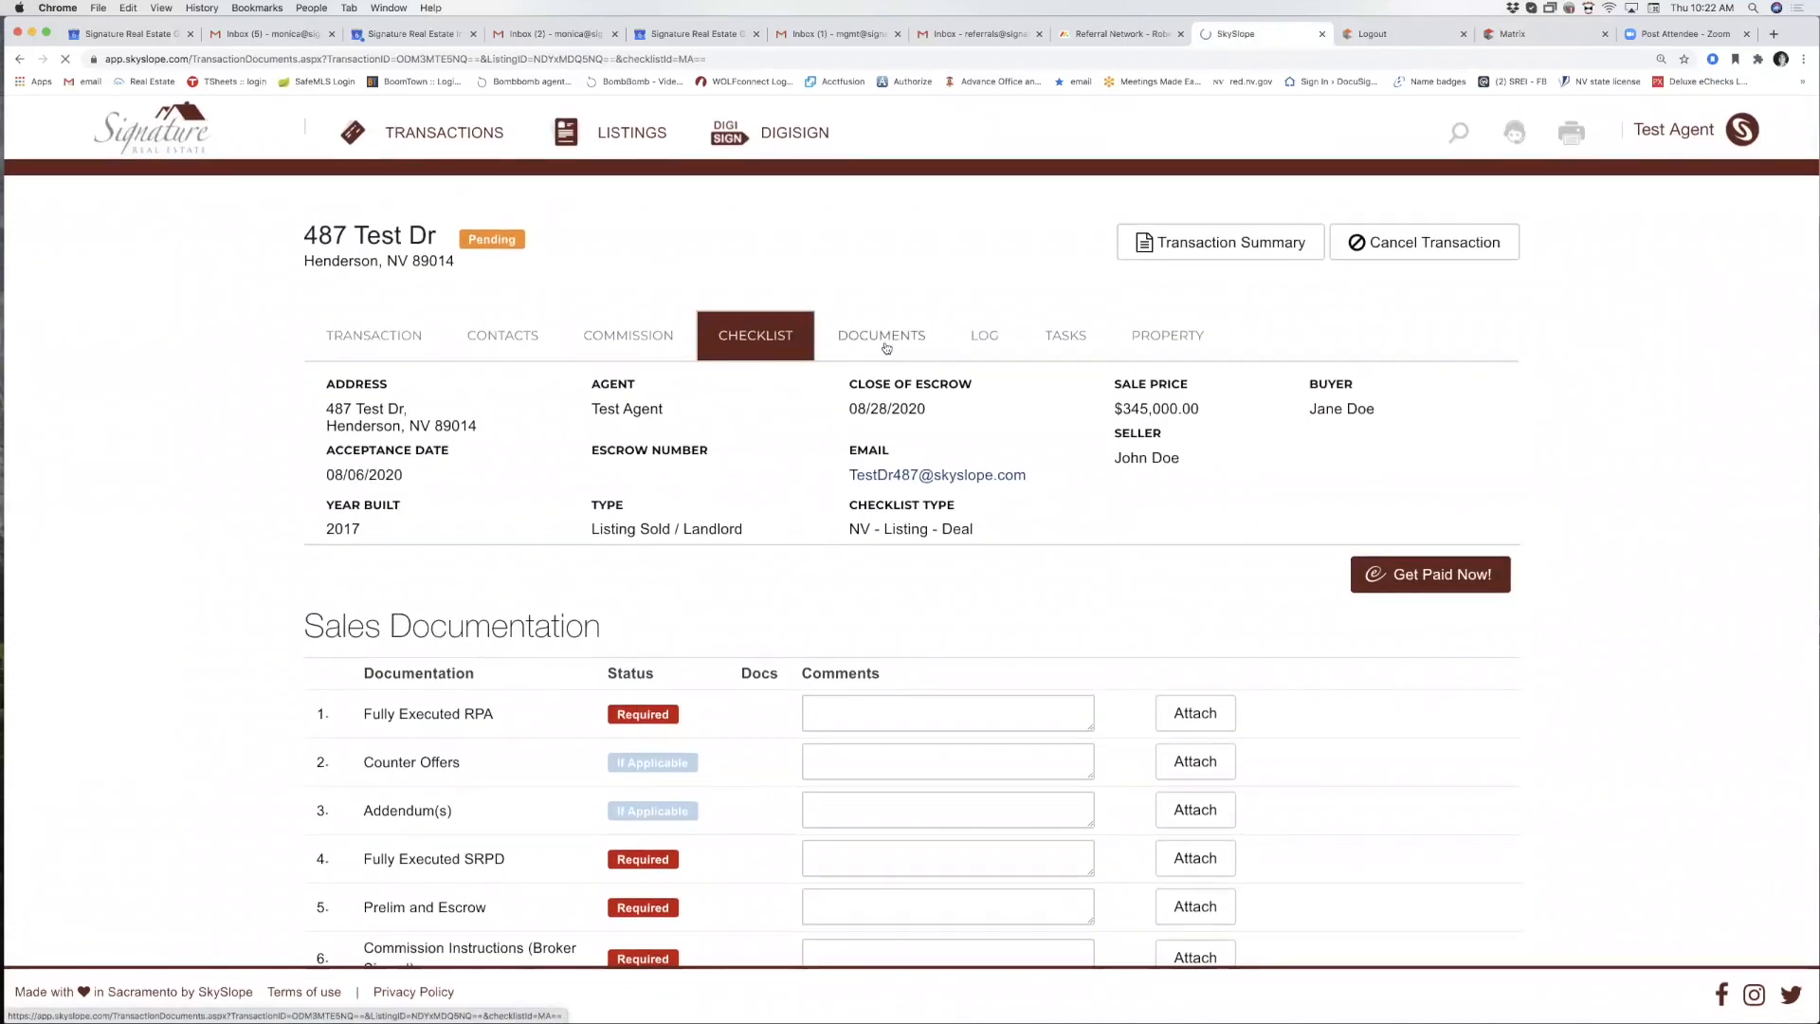
pyautogui.scroll(-1, 715, 592)
pyautogui.scroll(-4, 716, 592)
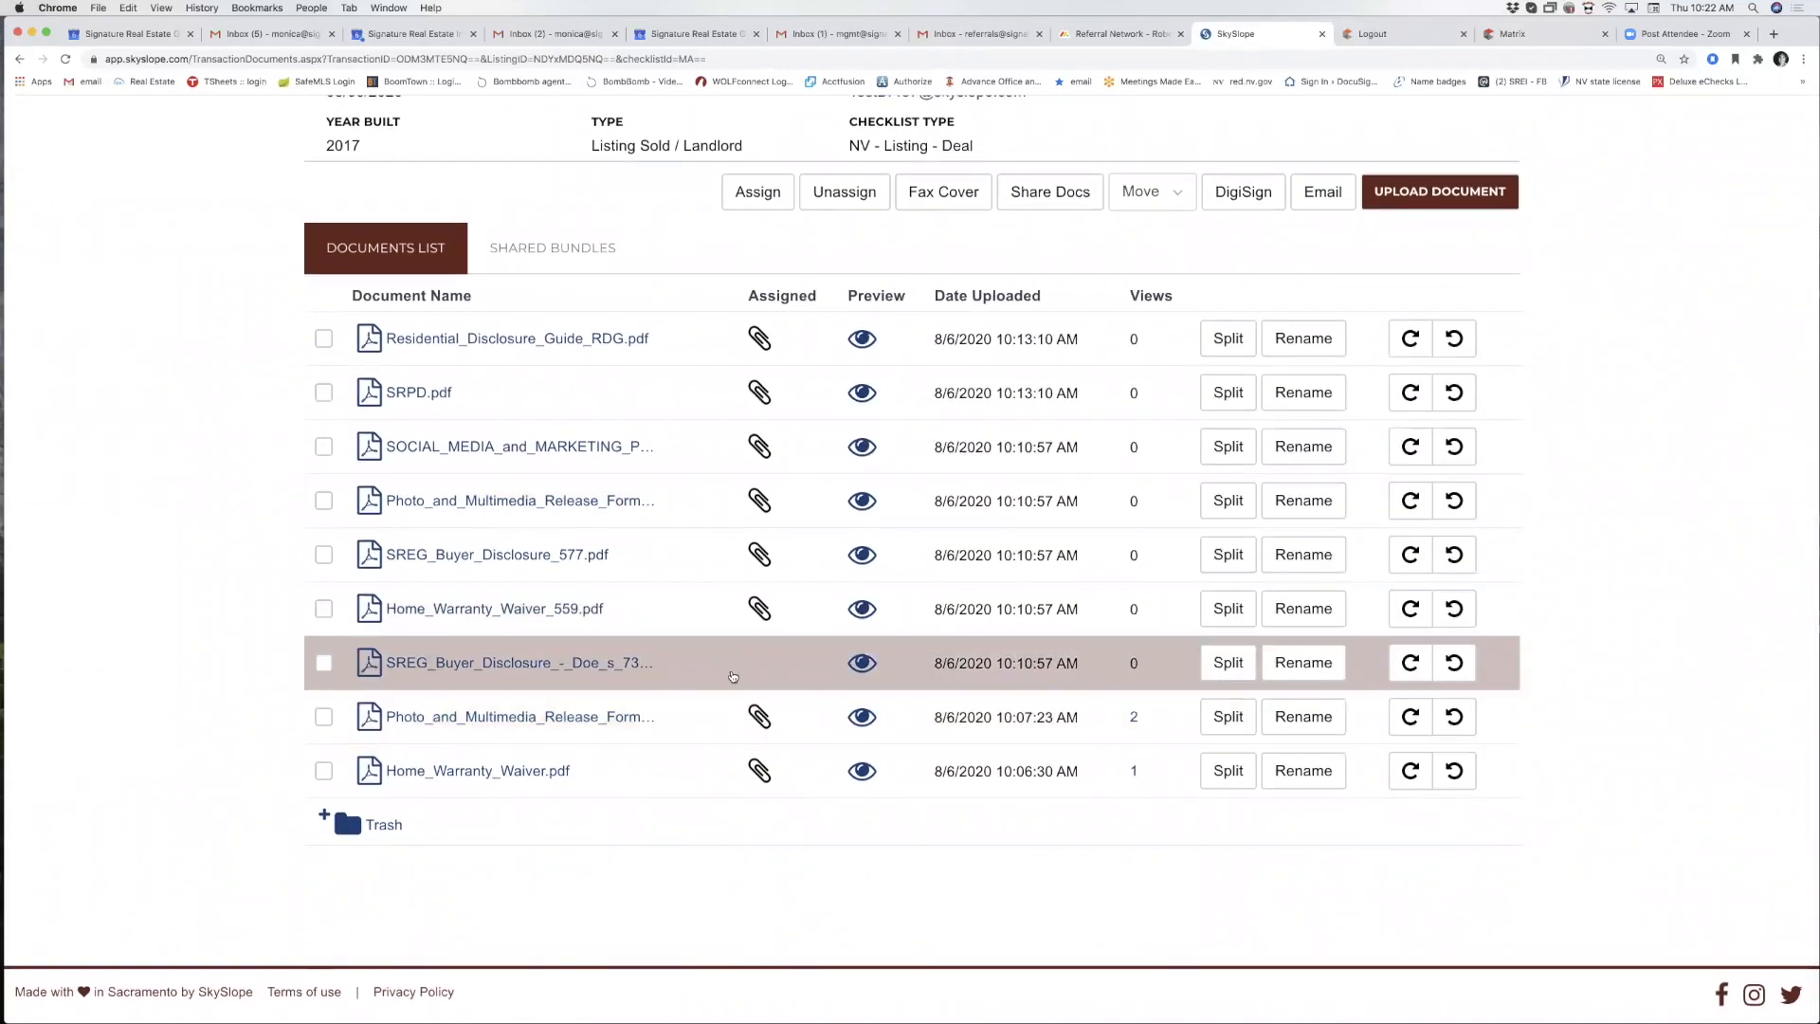
pyautogui.scroll(5, 733, 676)
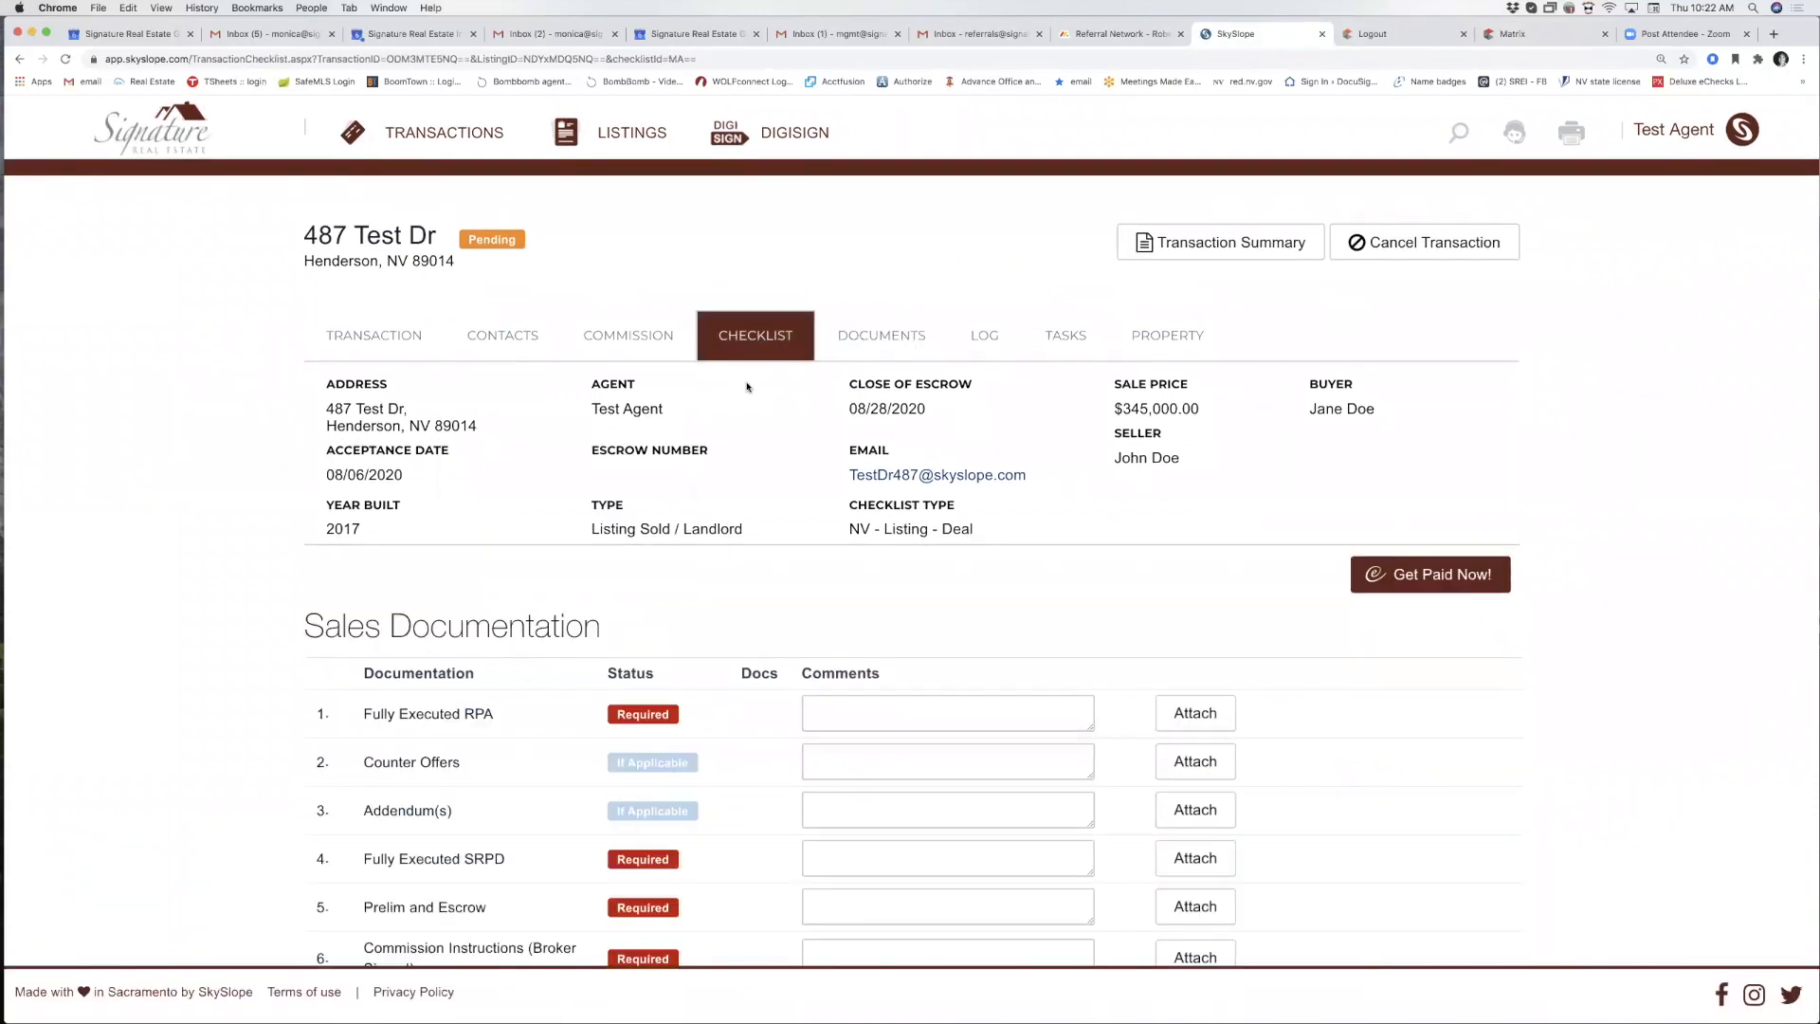
pyautogui.scroll(-2, 528, 725)
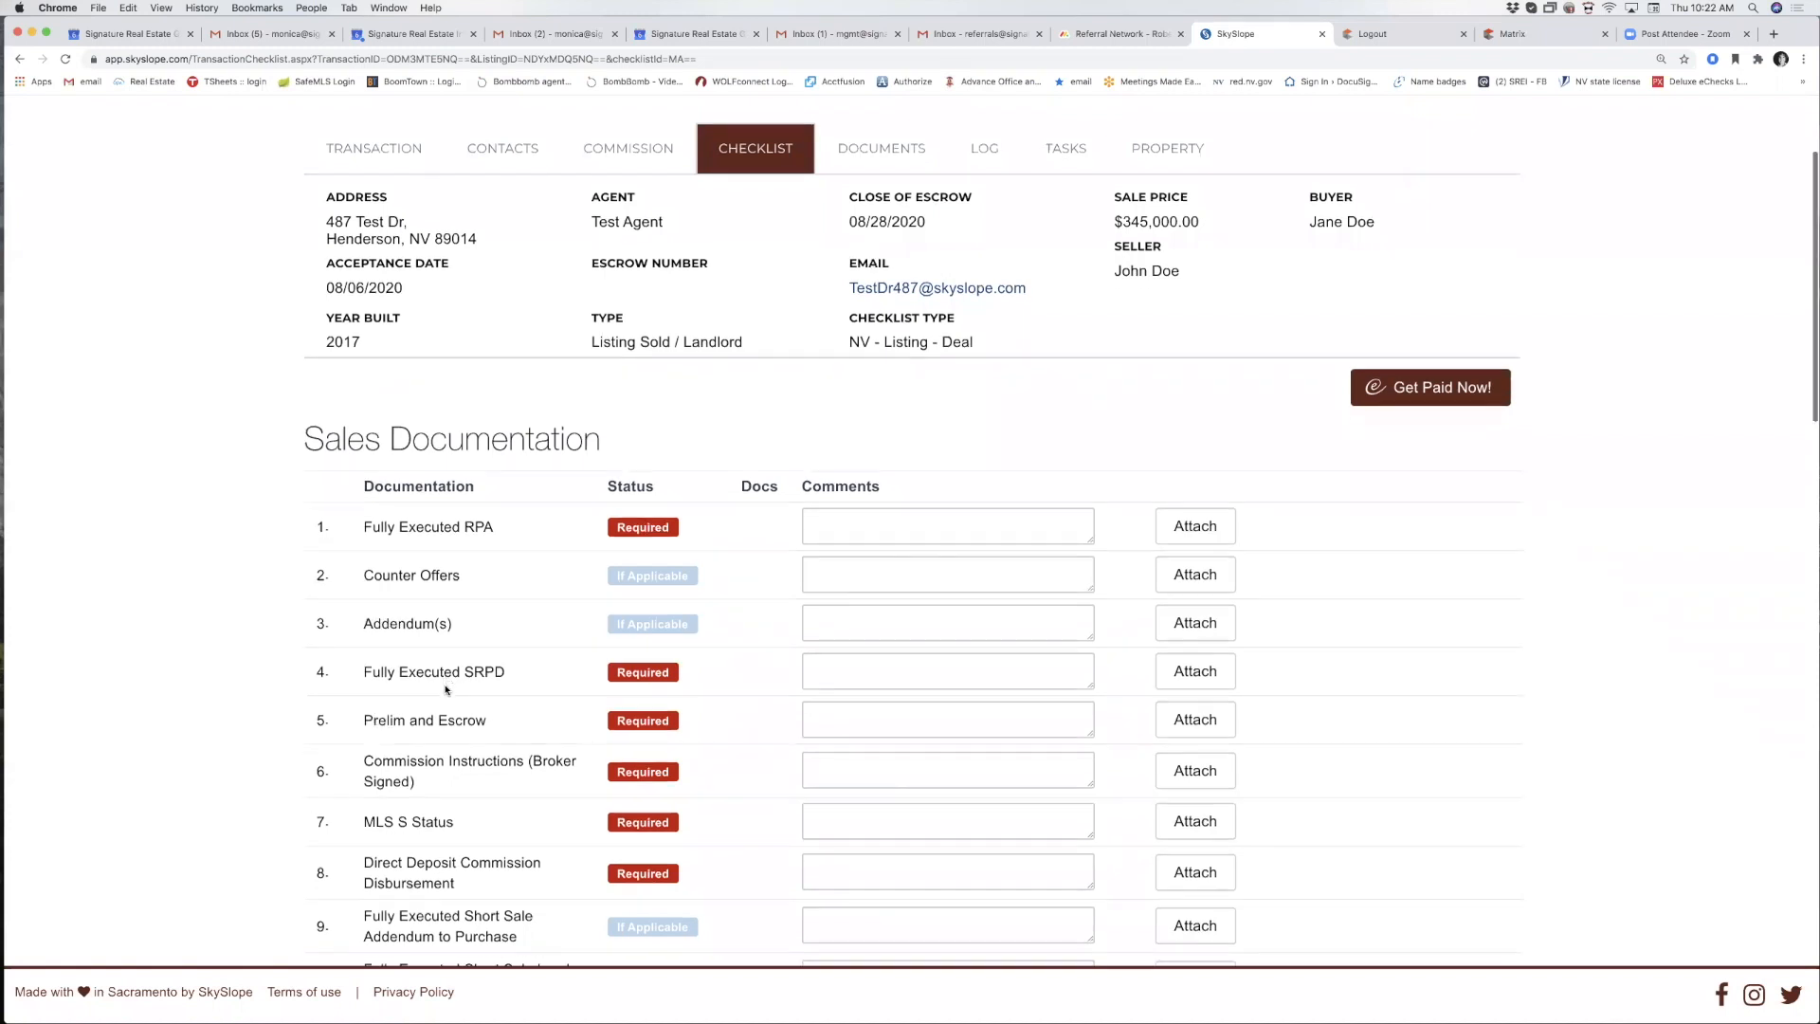
pyautogui.scroll(-1, 449, 675)
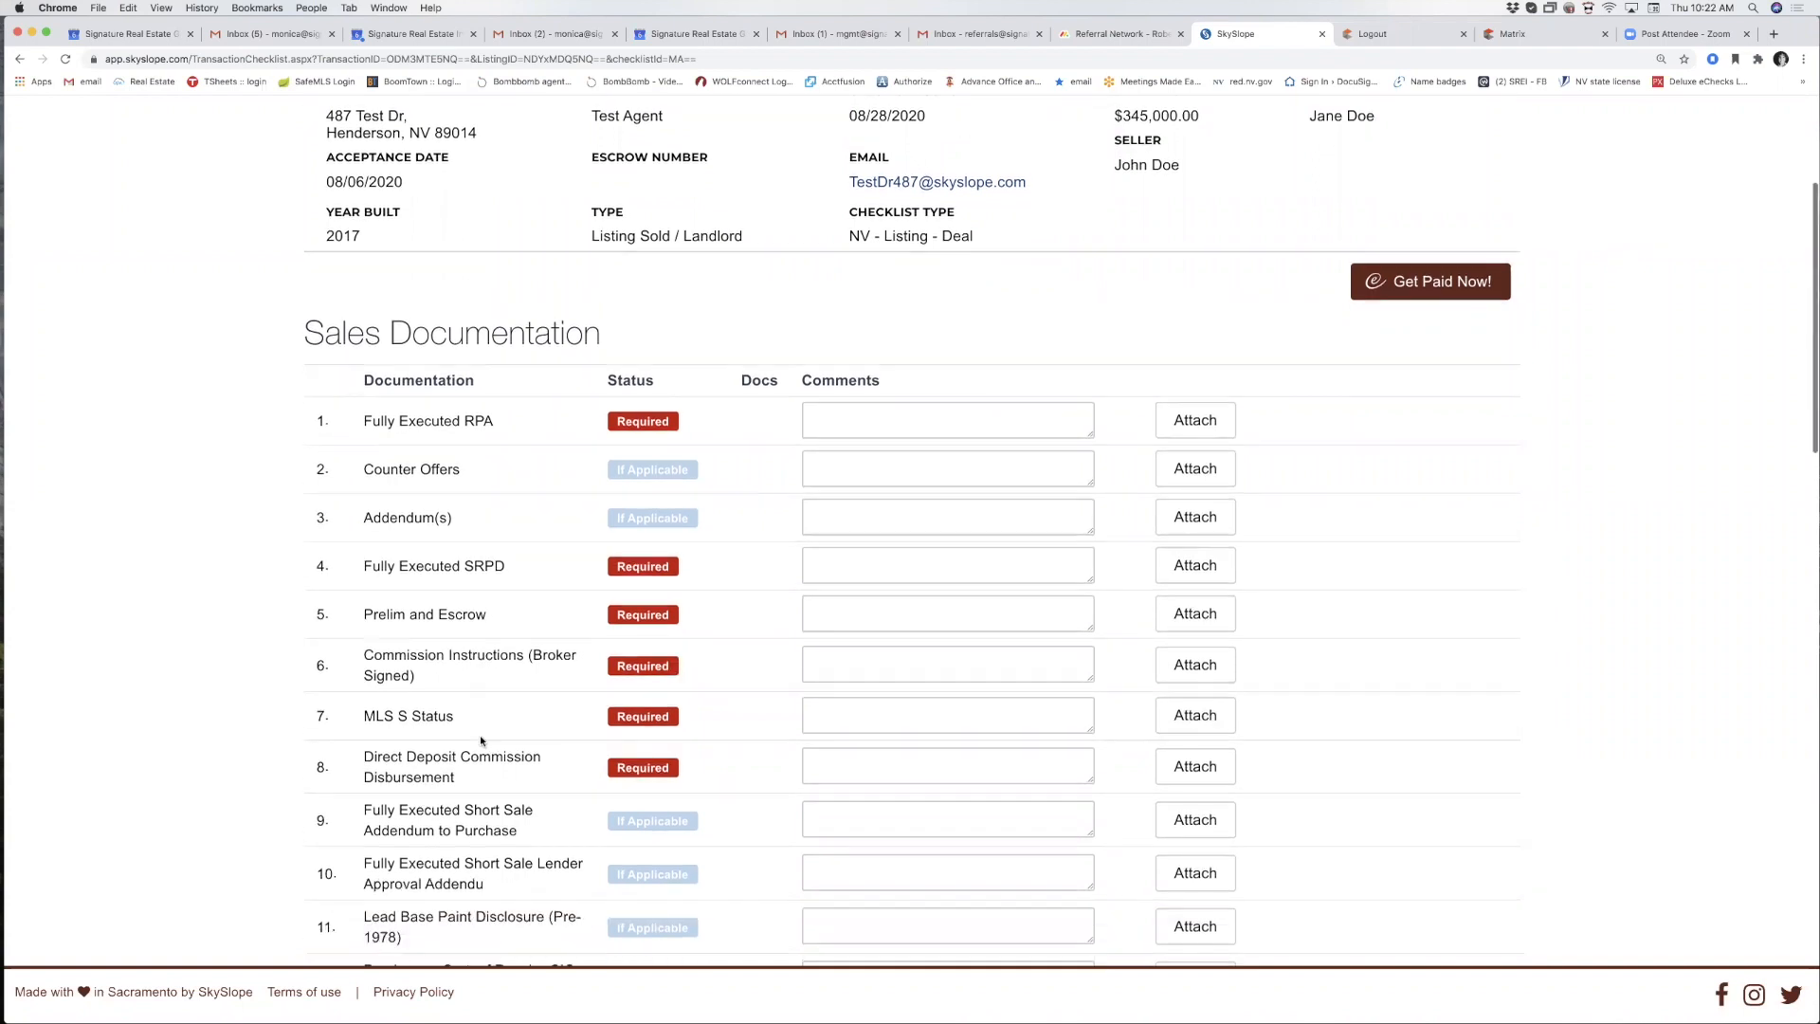
pyautogui.scroll(-1, 479, 729)
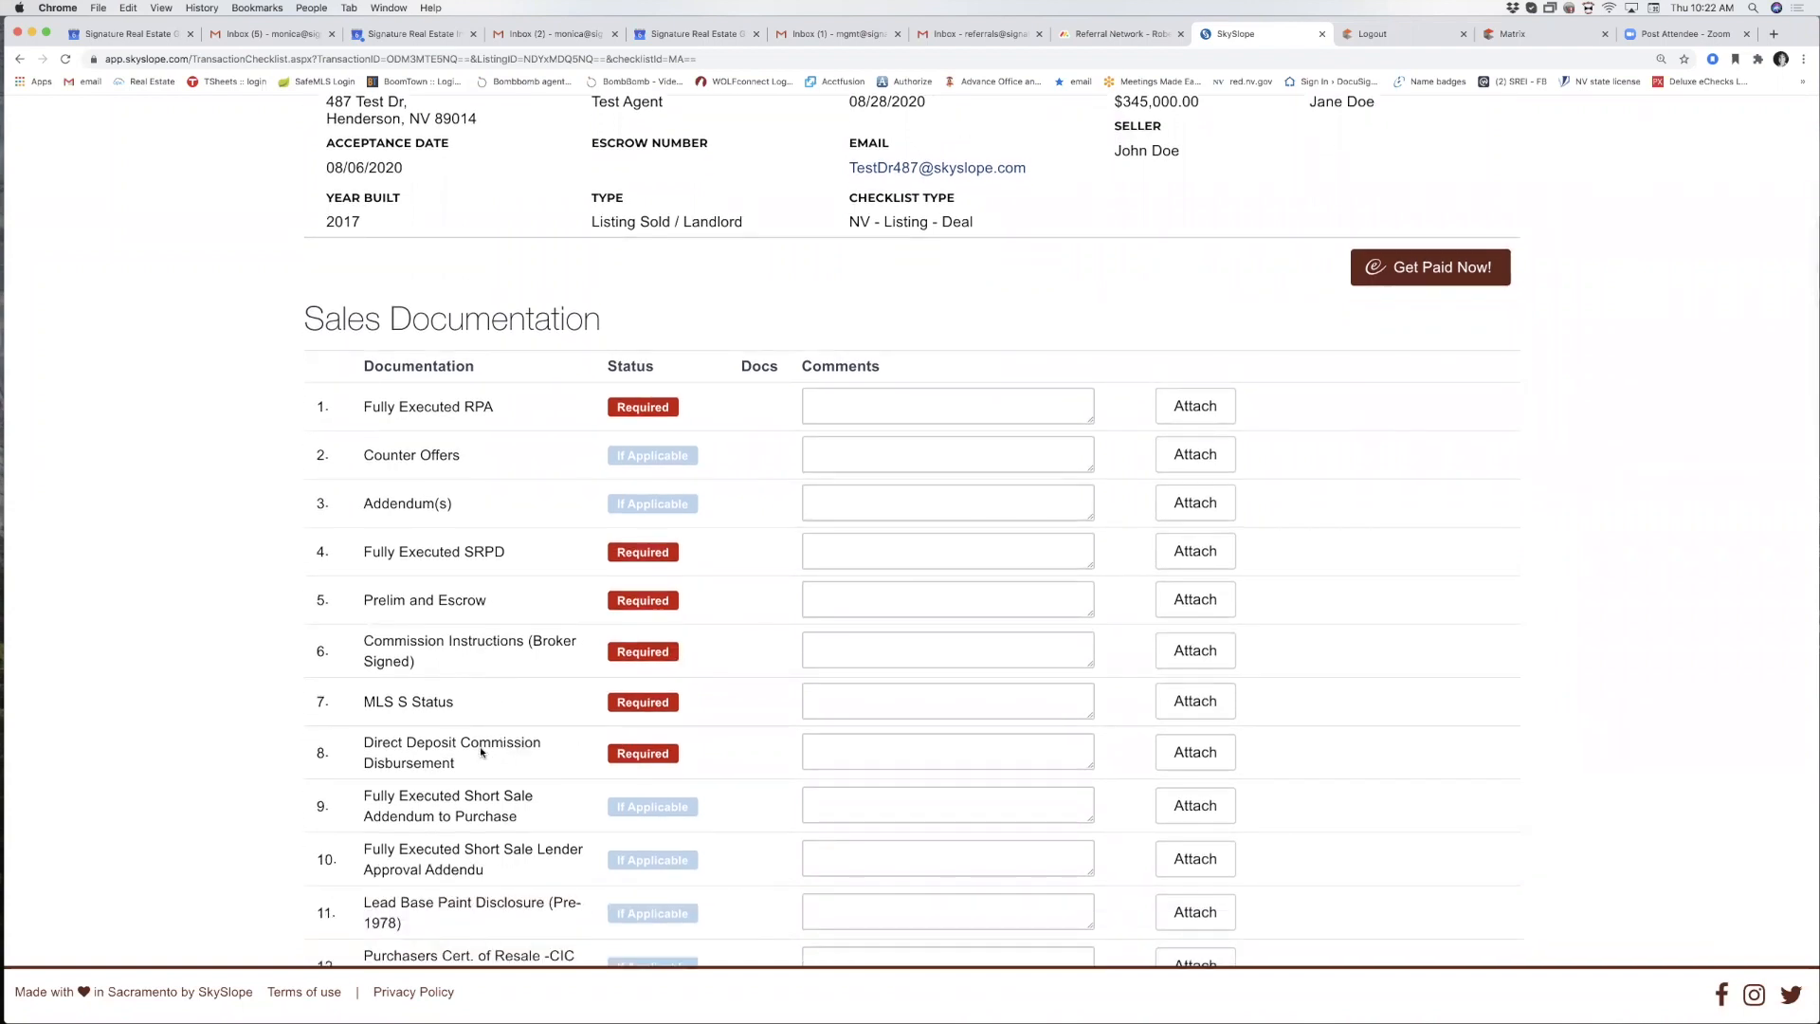
# Upload a file to Fully Executed RPA and the social media and marketing policy PDF to Fully Executed SRPD.
pyautogui.click(1210, 414)
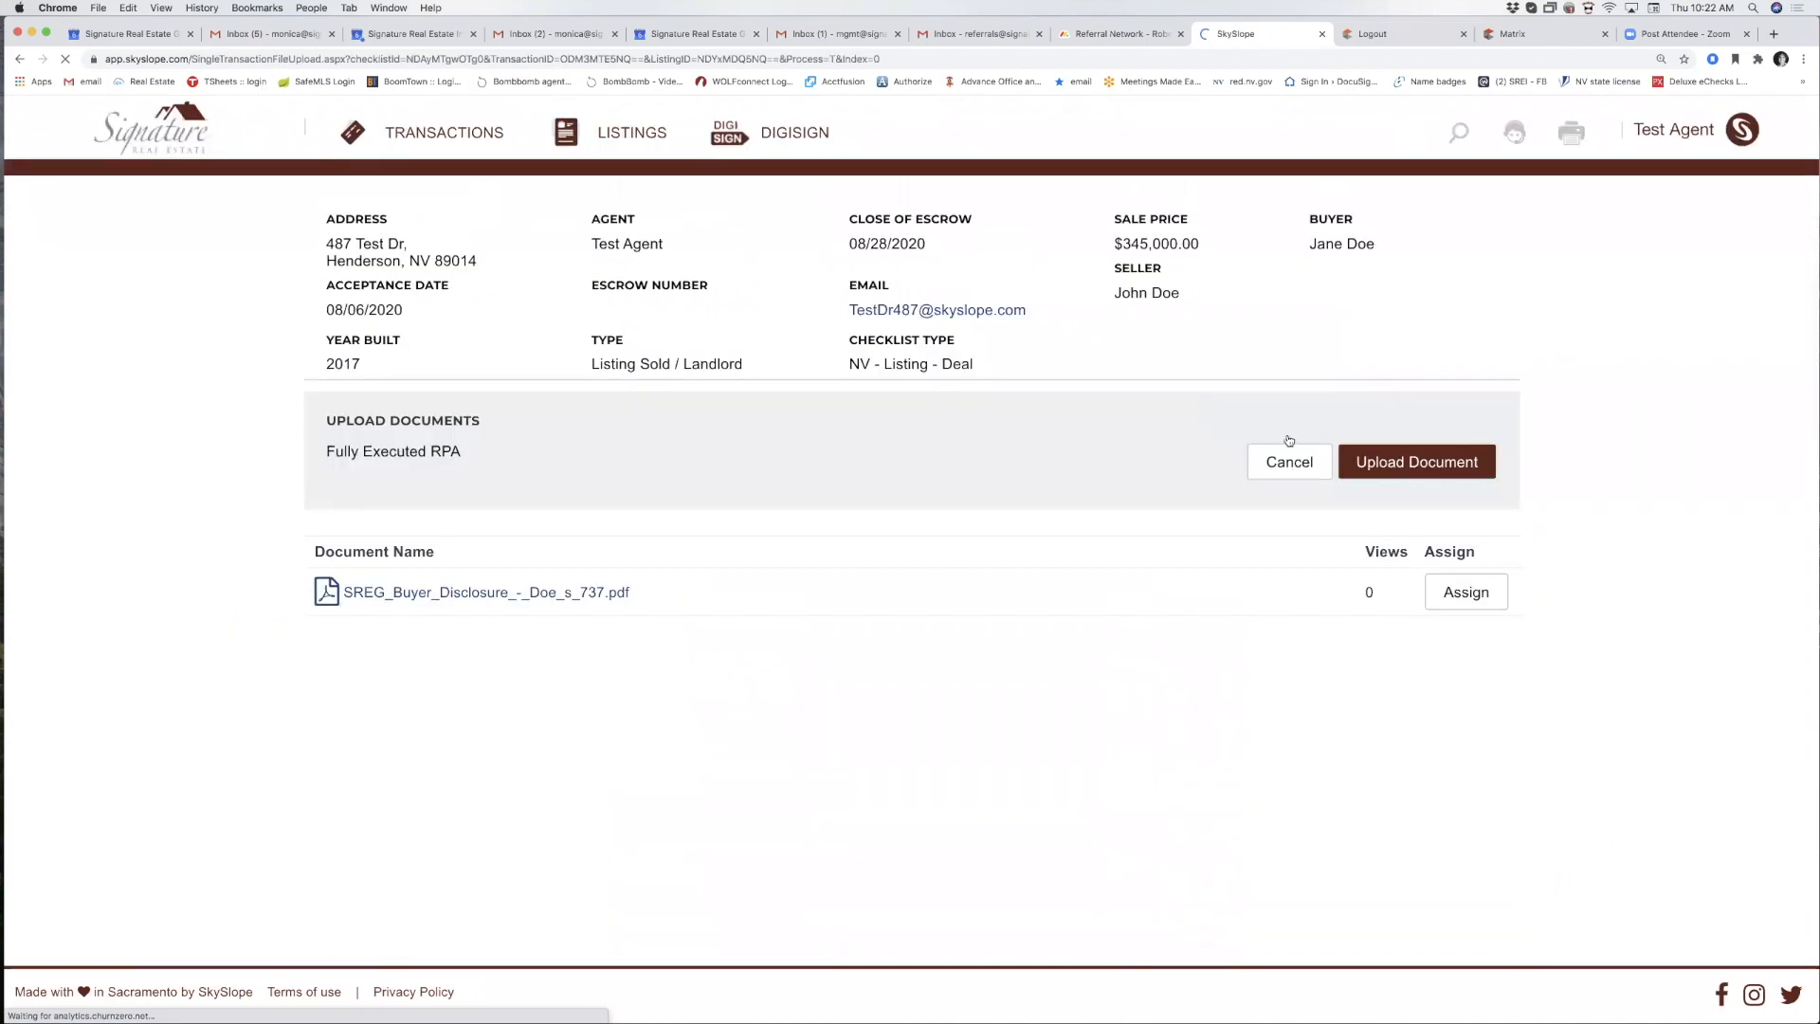
pyautogui.click(1395, 465)
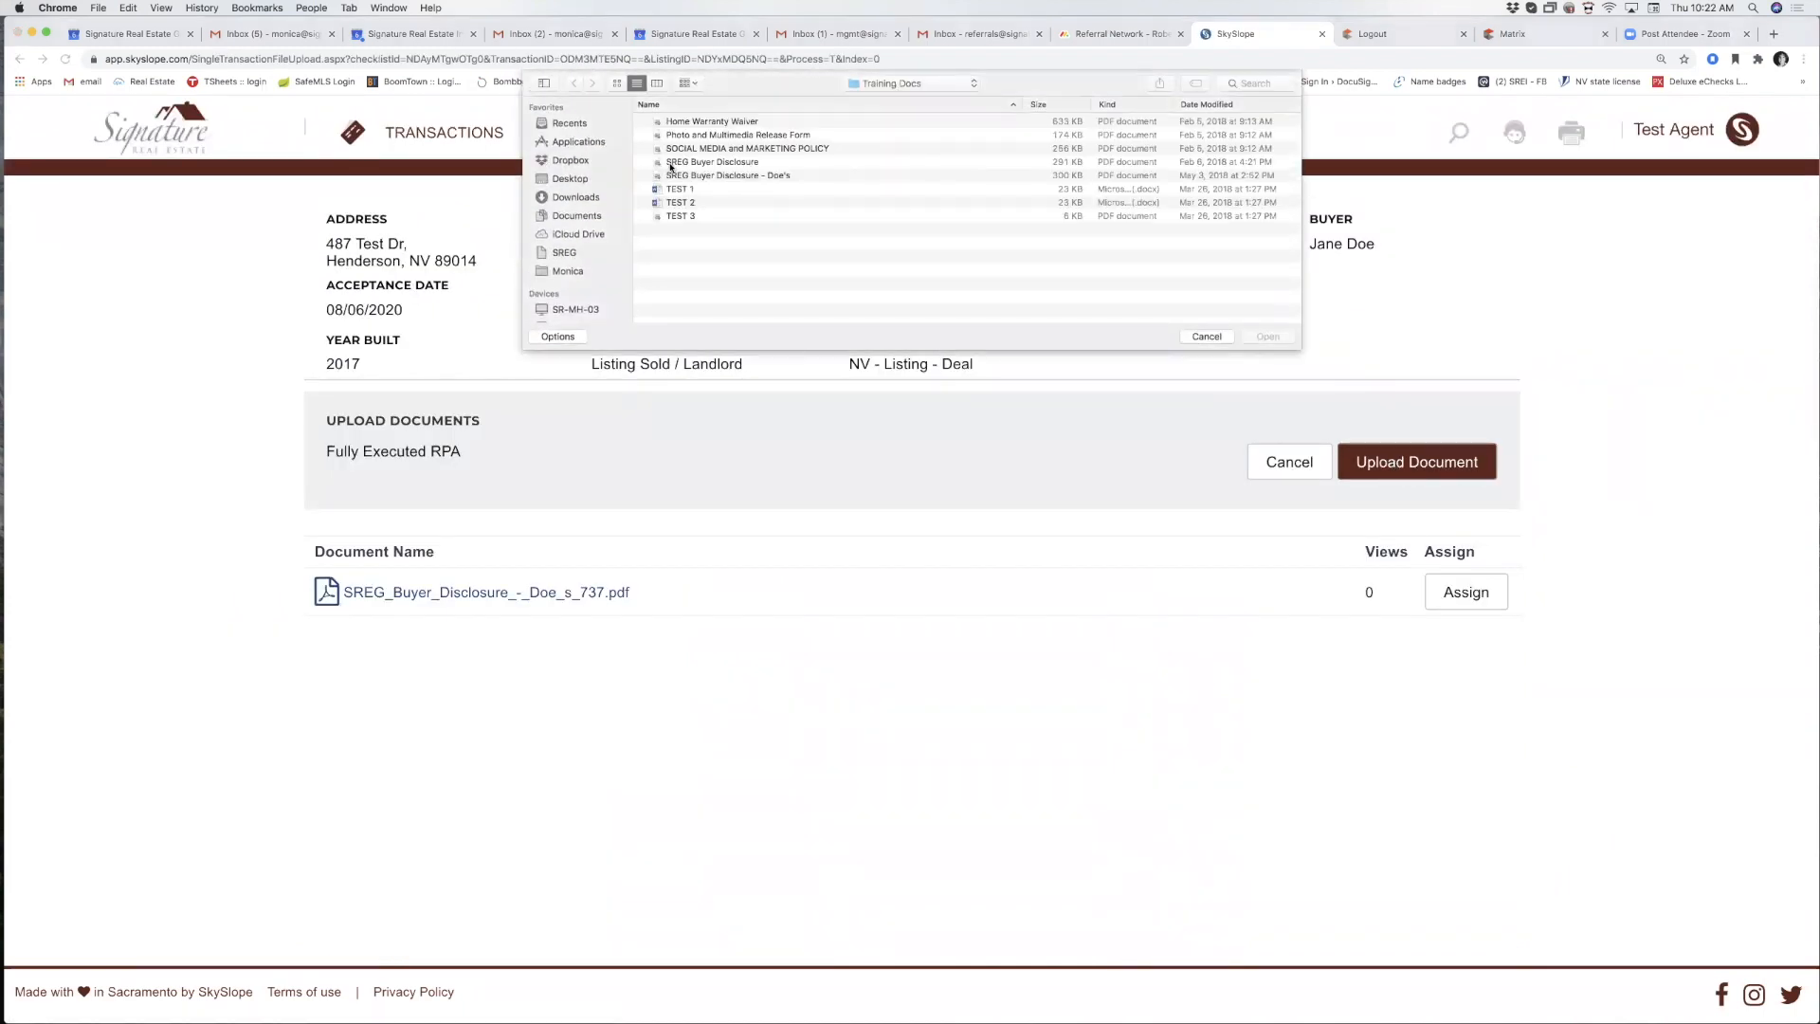
pyautogui.doubleClick(678, 164)
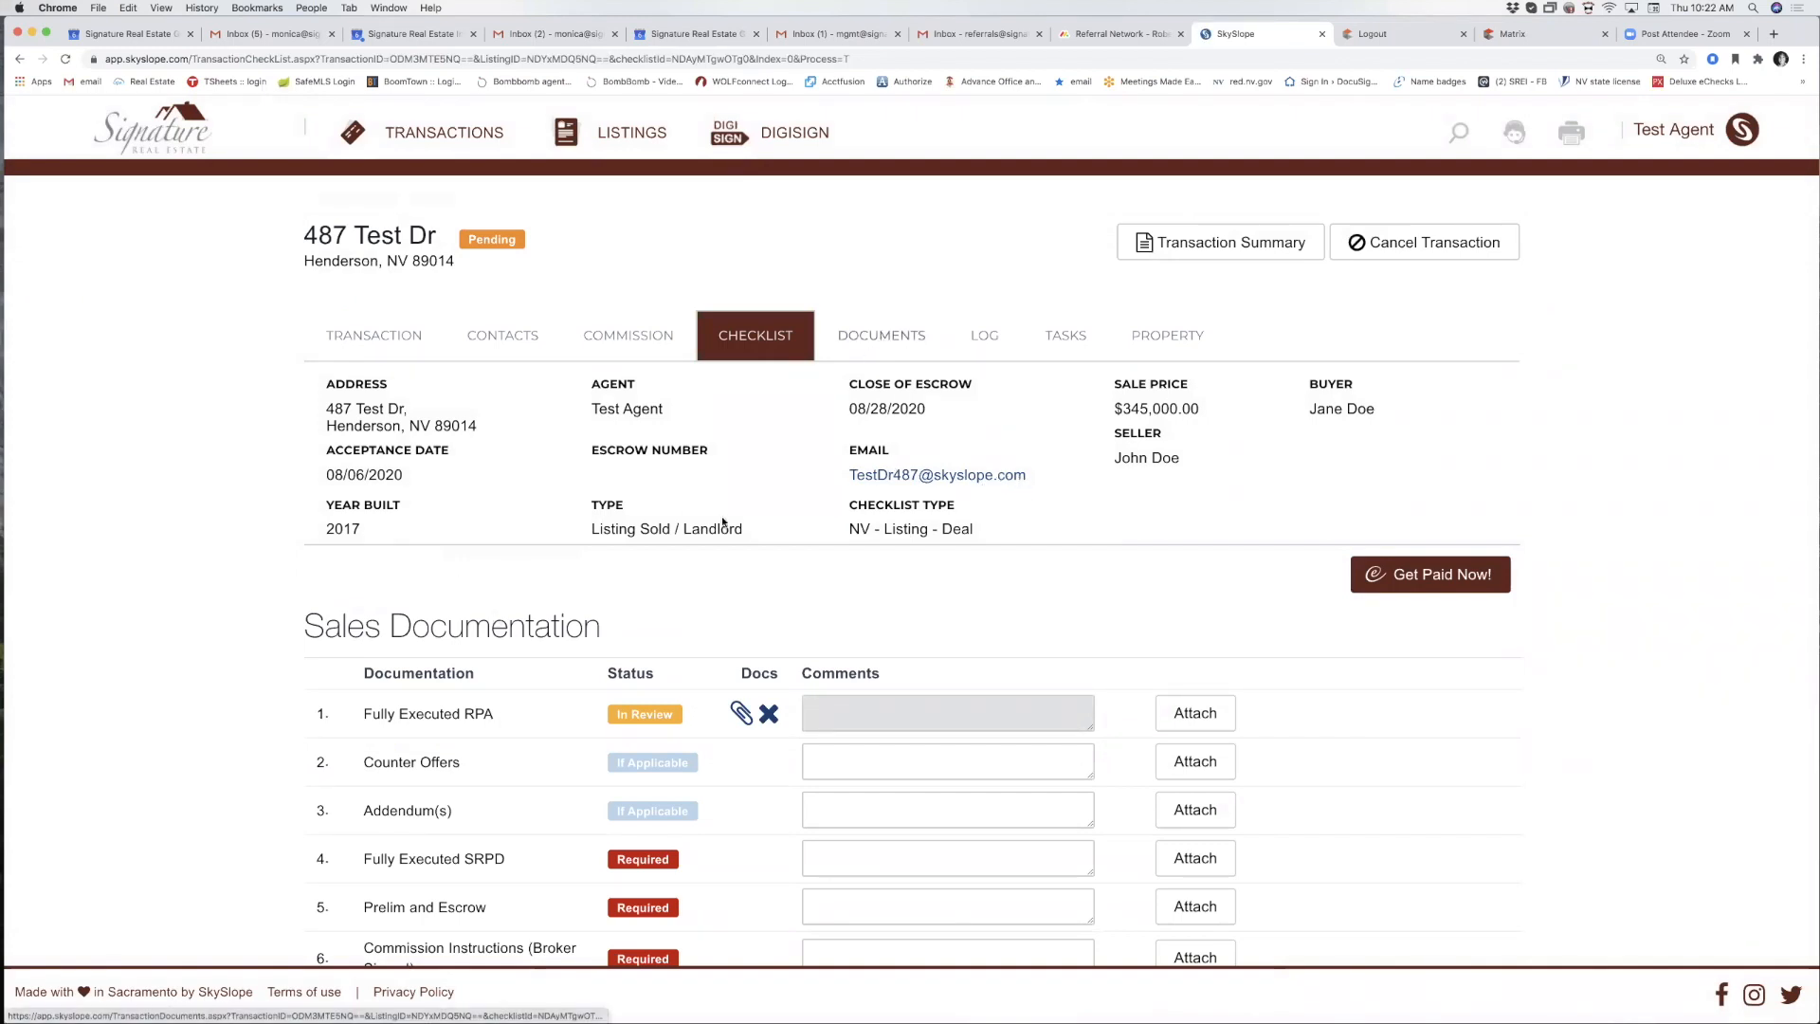
pyautogui.scroll(-3, 691, 567)
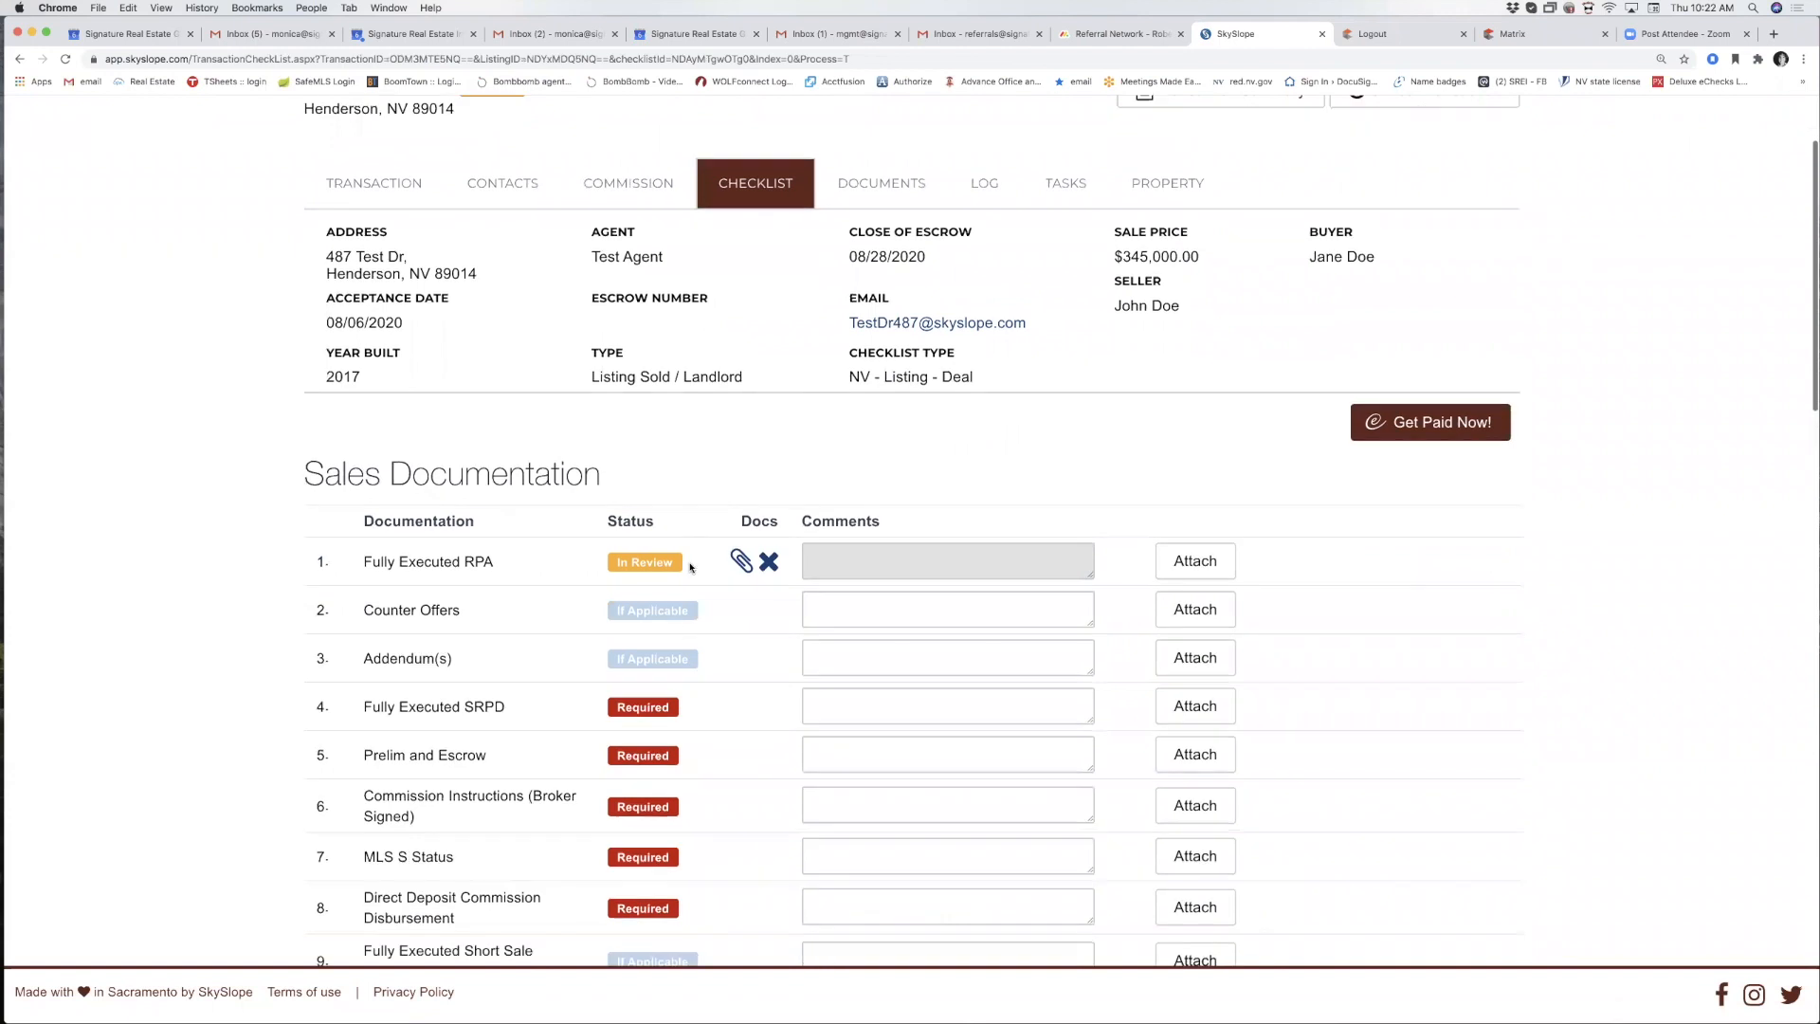
pyautogui.click(1167, 711)
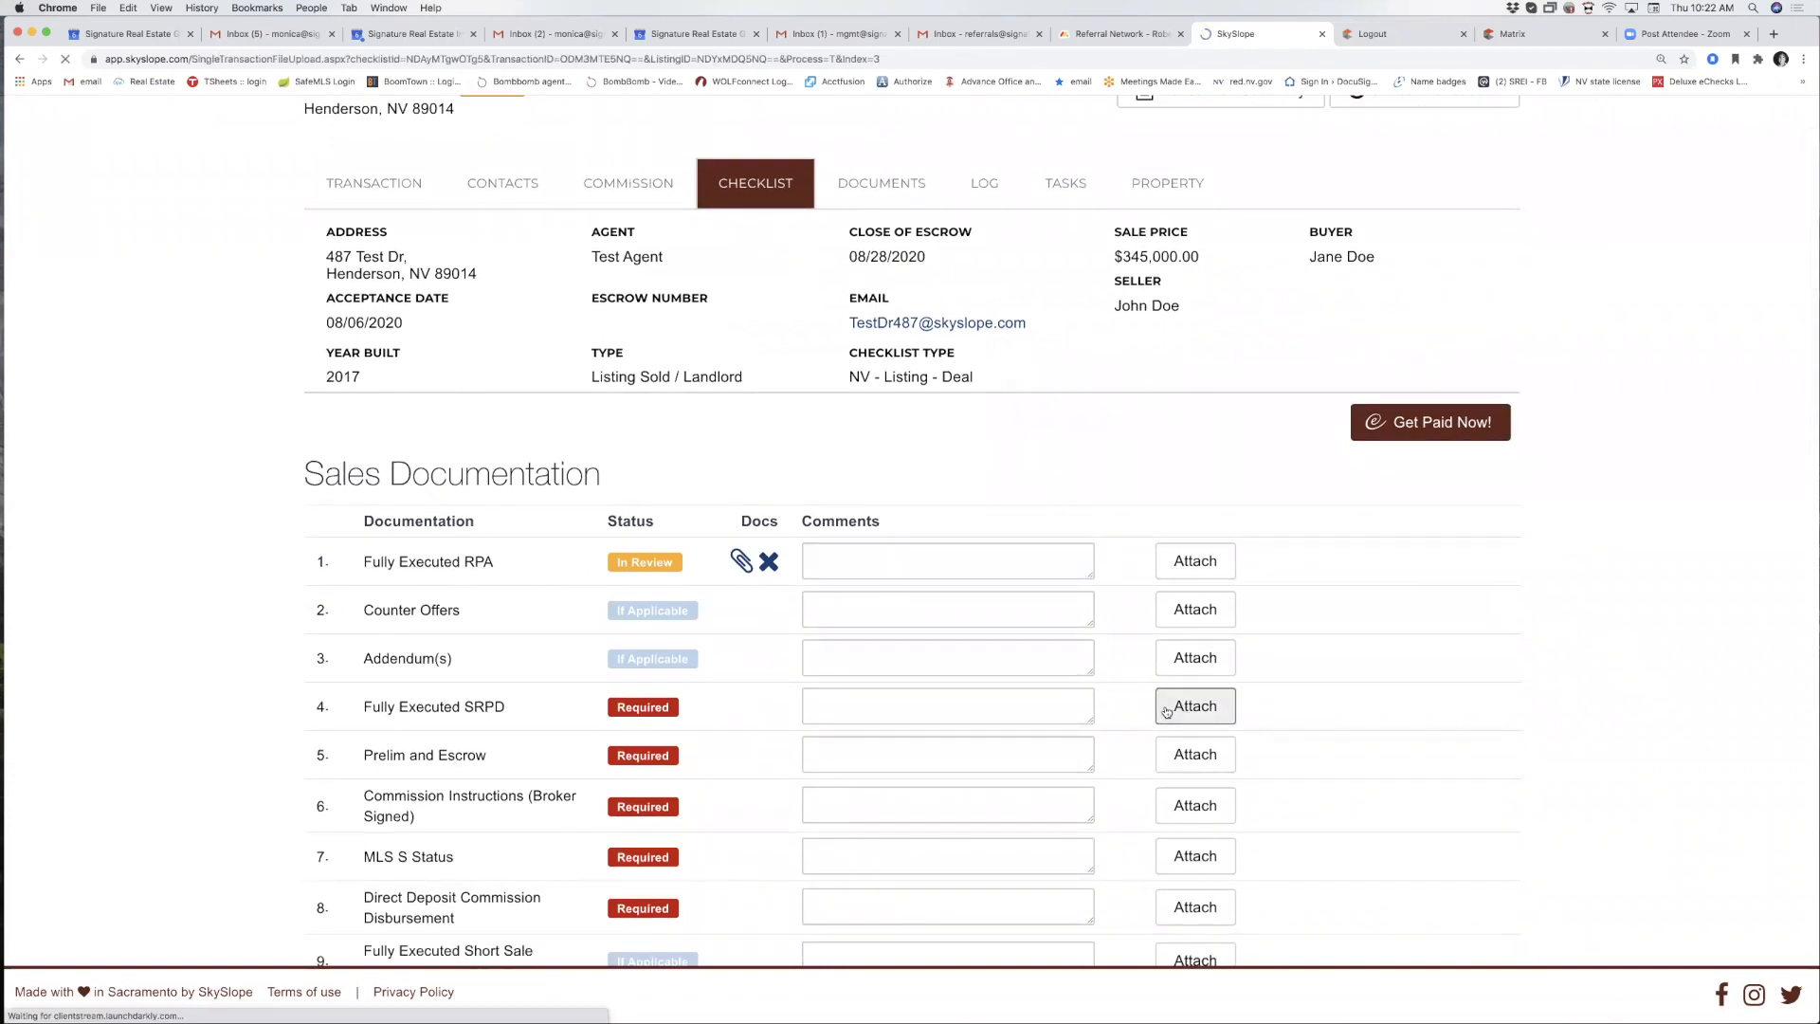
pyautogui.click(1402, 474)
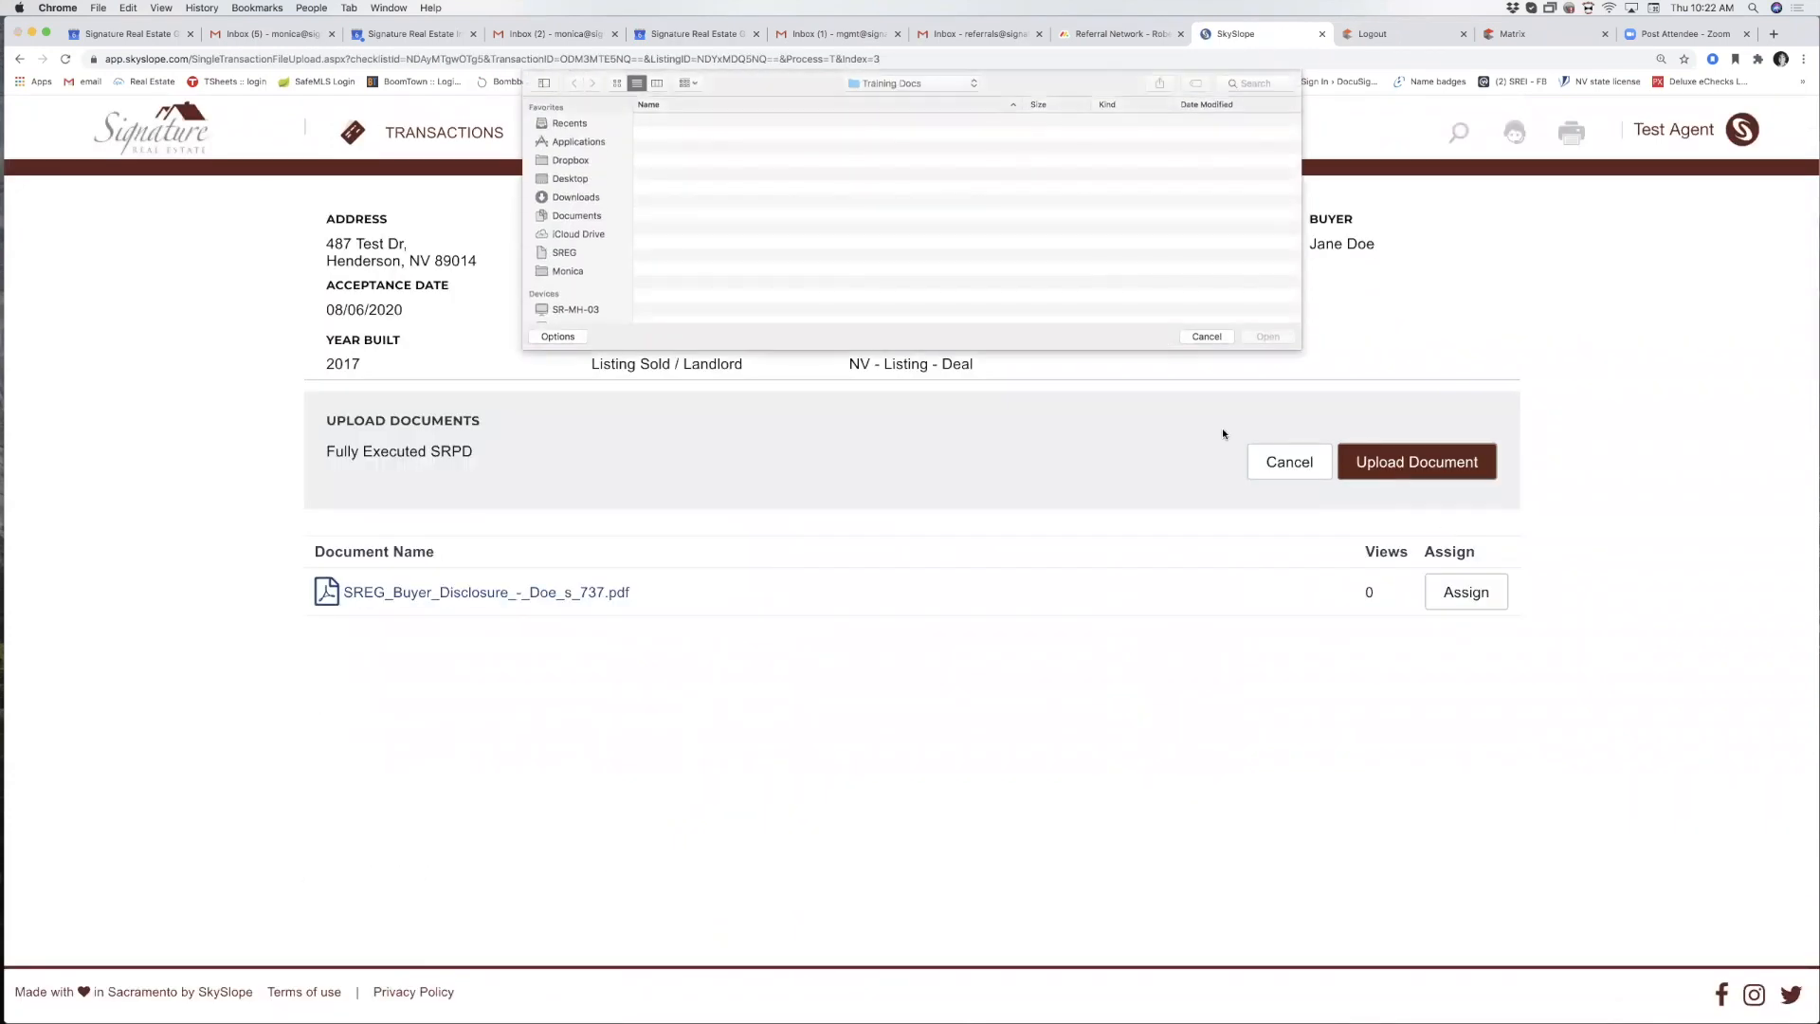
pyautogui.doubleClick(698, 150)
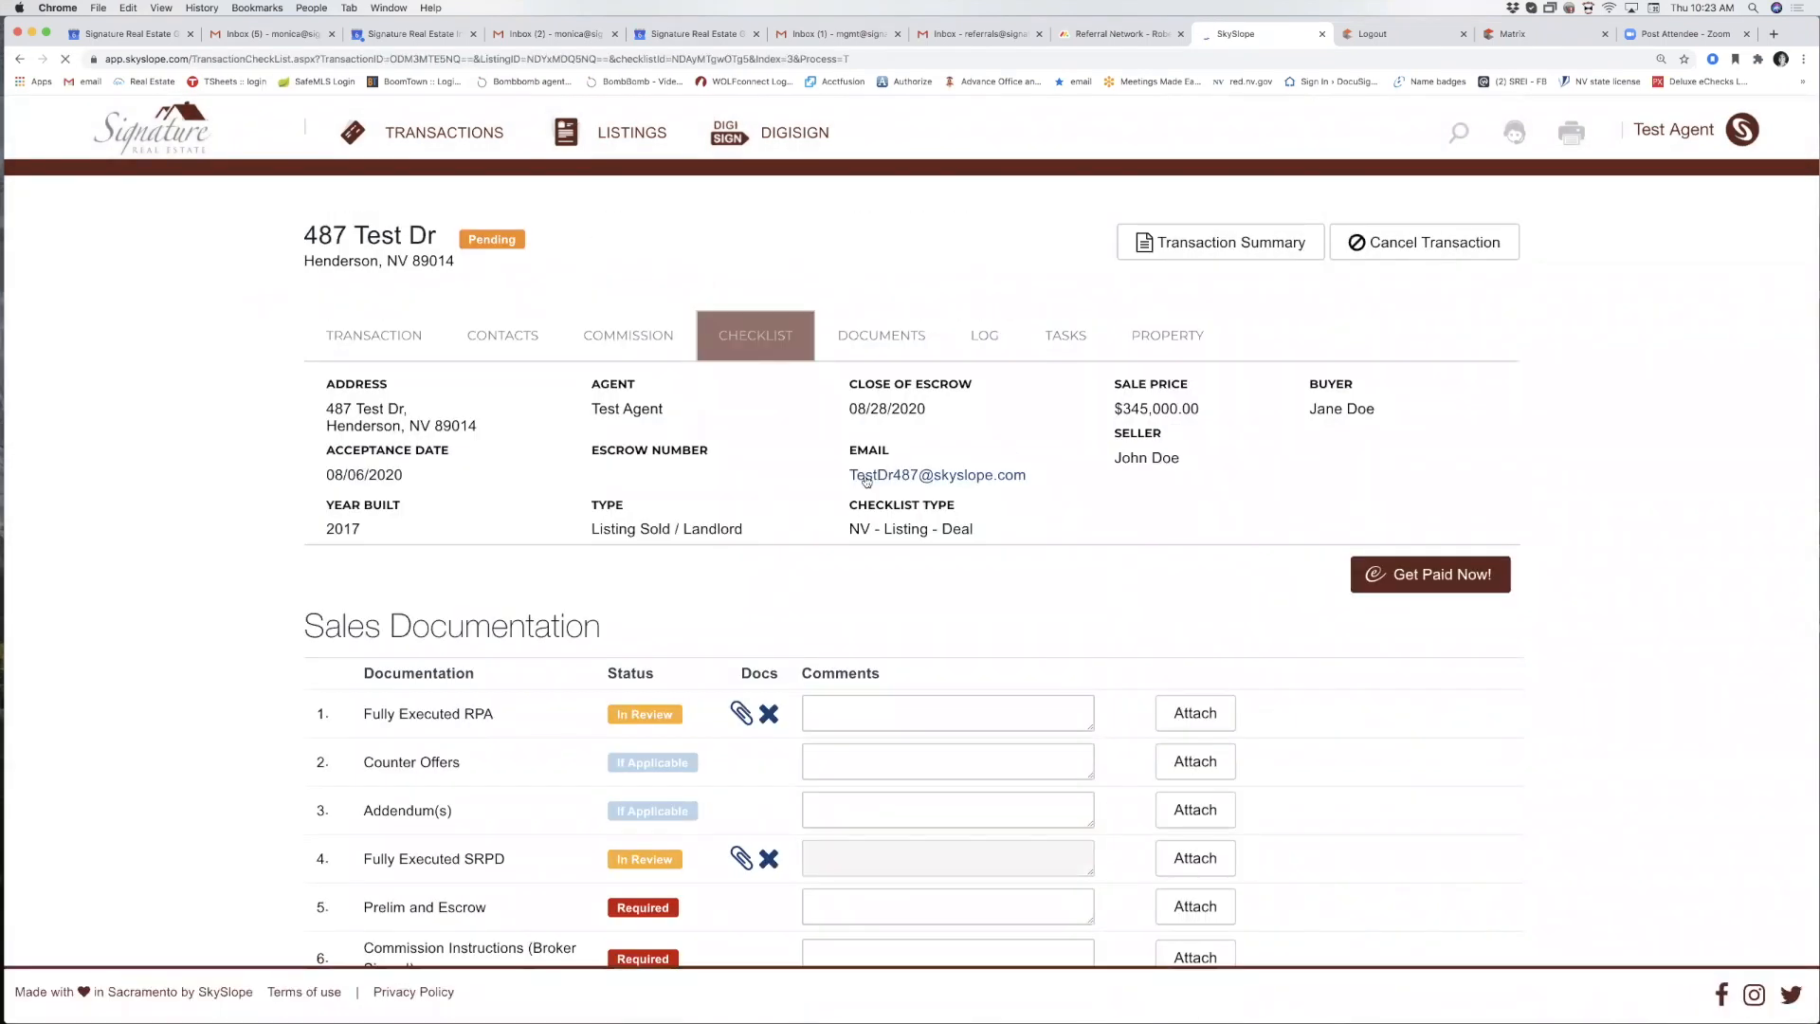
# Copy the transaction's email address and start a new Gmail message.
pyautogui.moveTo(844, 448)
pyautogui.mouseDown()
pyautogui.moveTo(919, 478)
pyautogui.moveTo(1030, 479)
pyautogui.mouseUp()
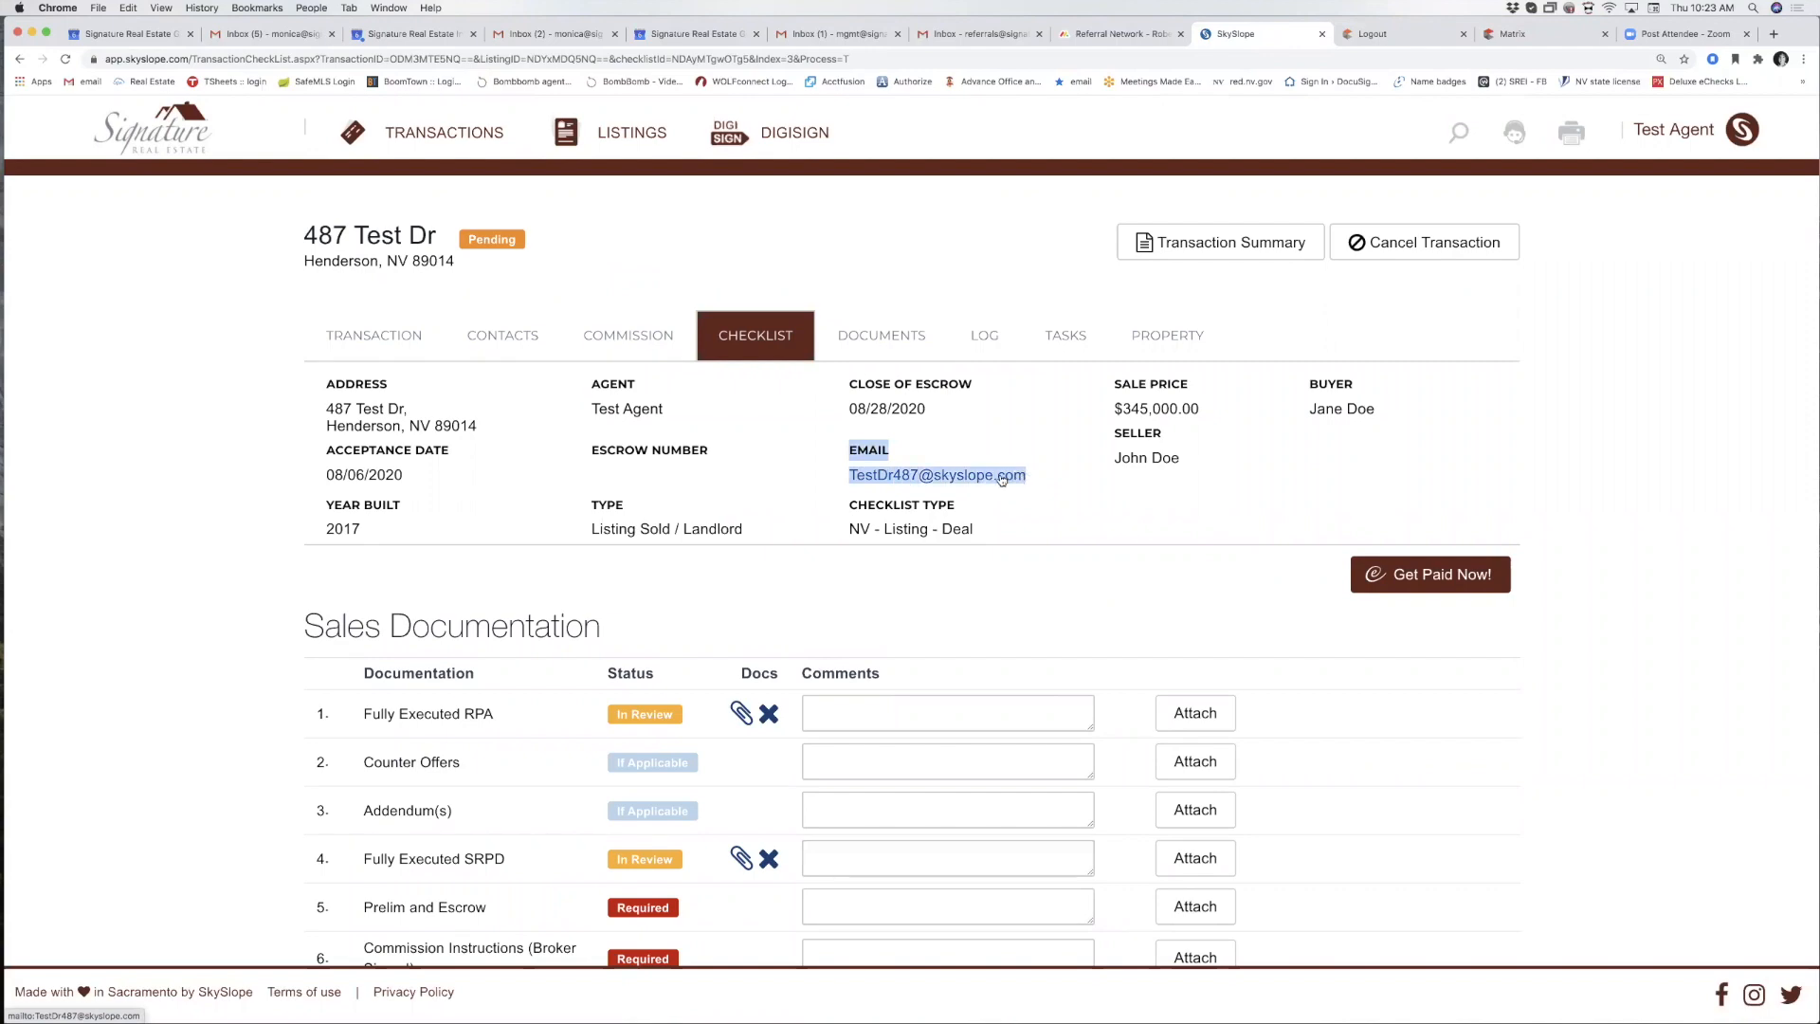
pyautogui.rightClick(1002, 480)
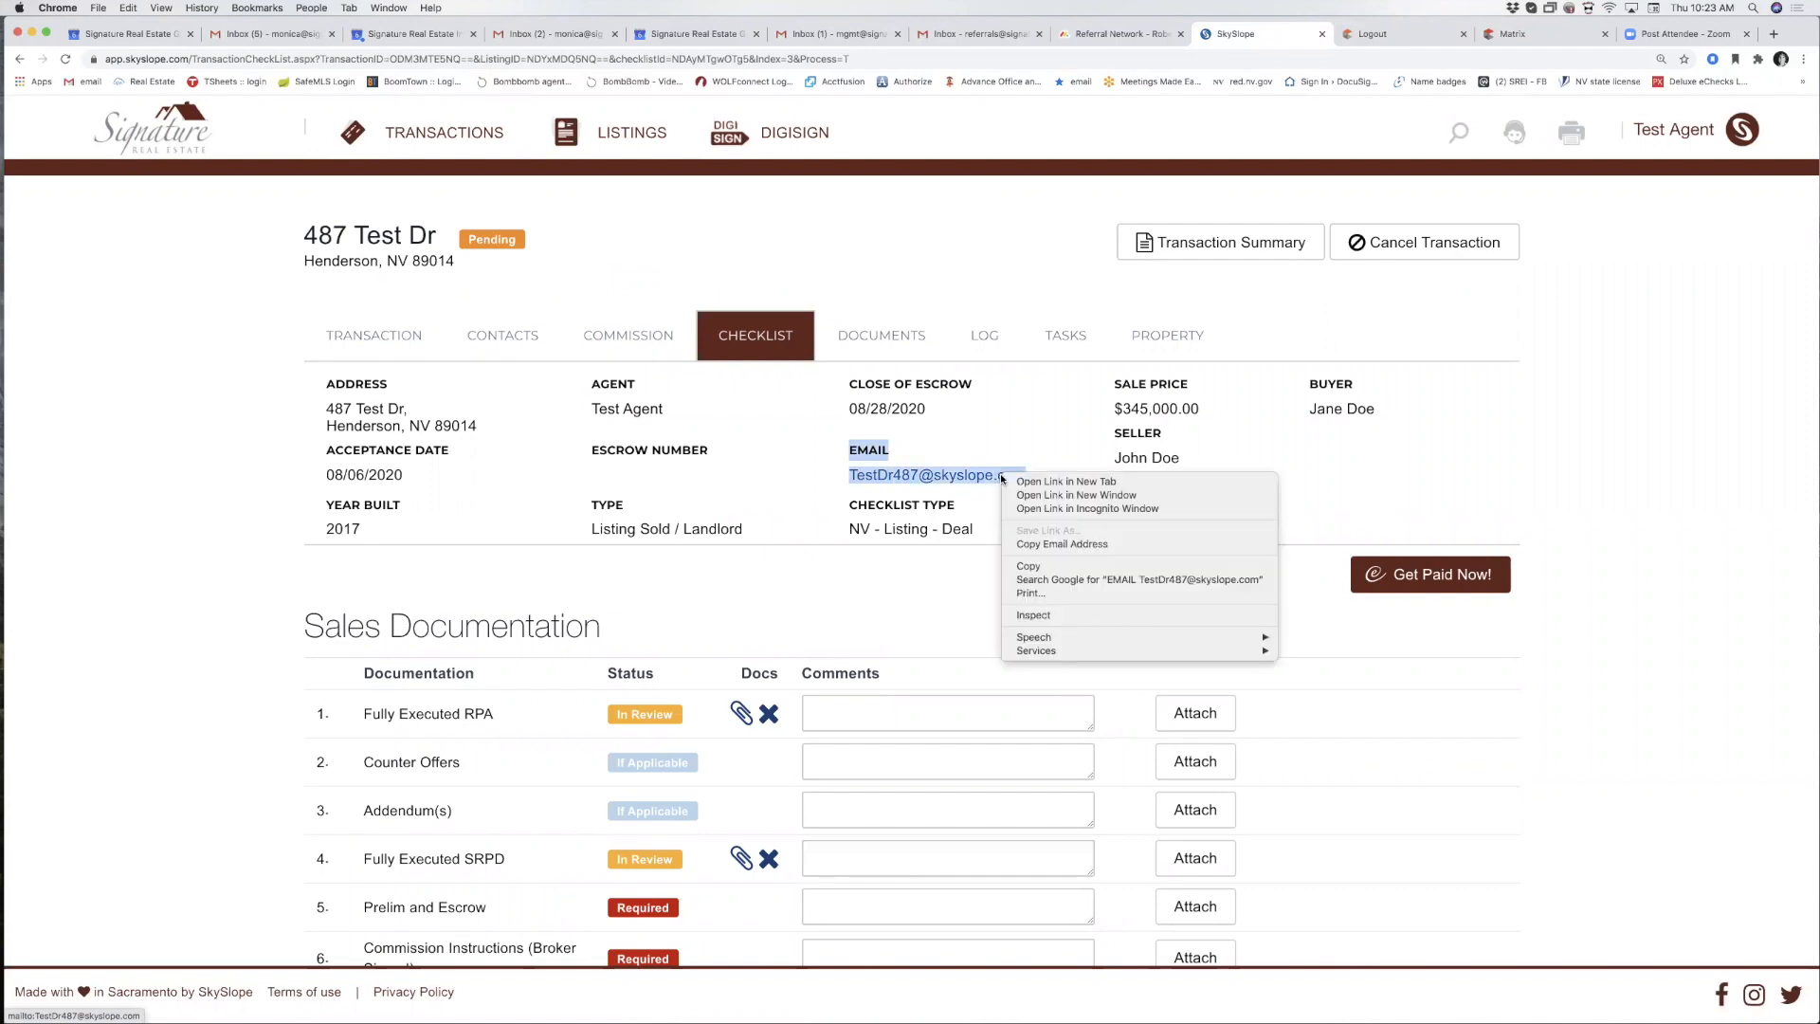
pyautogui.click(1035, 565)
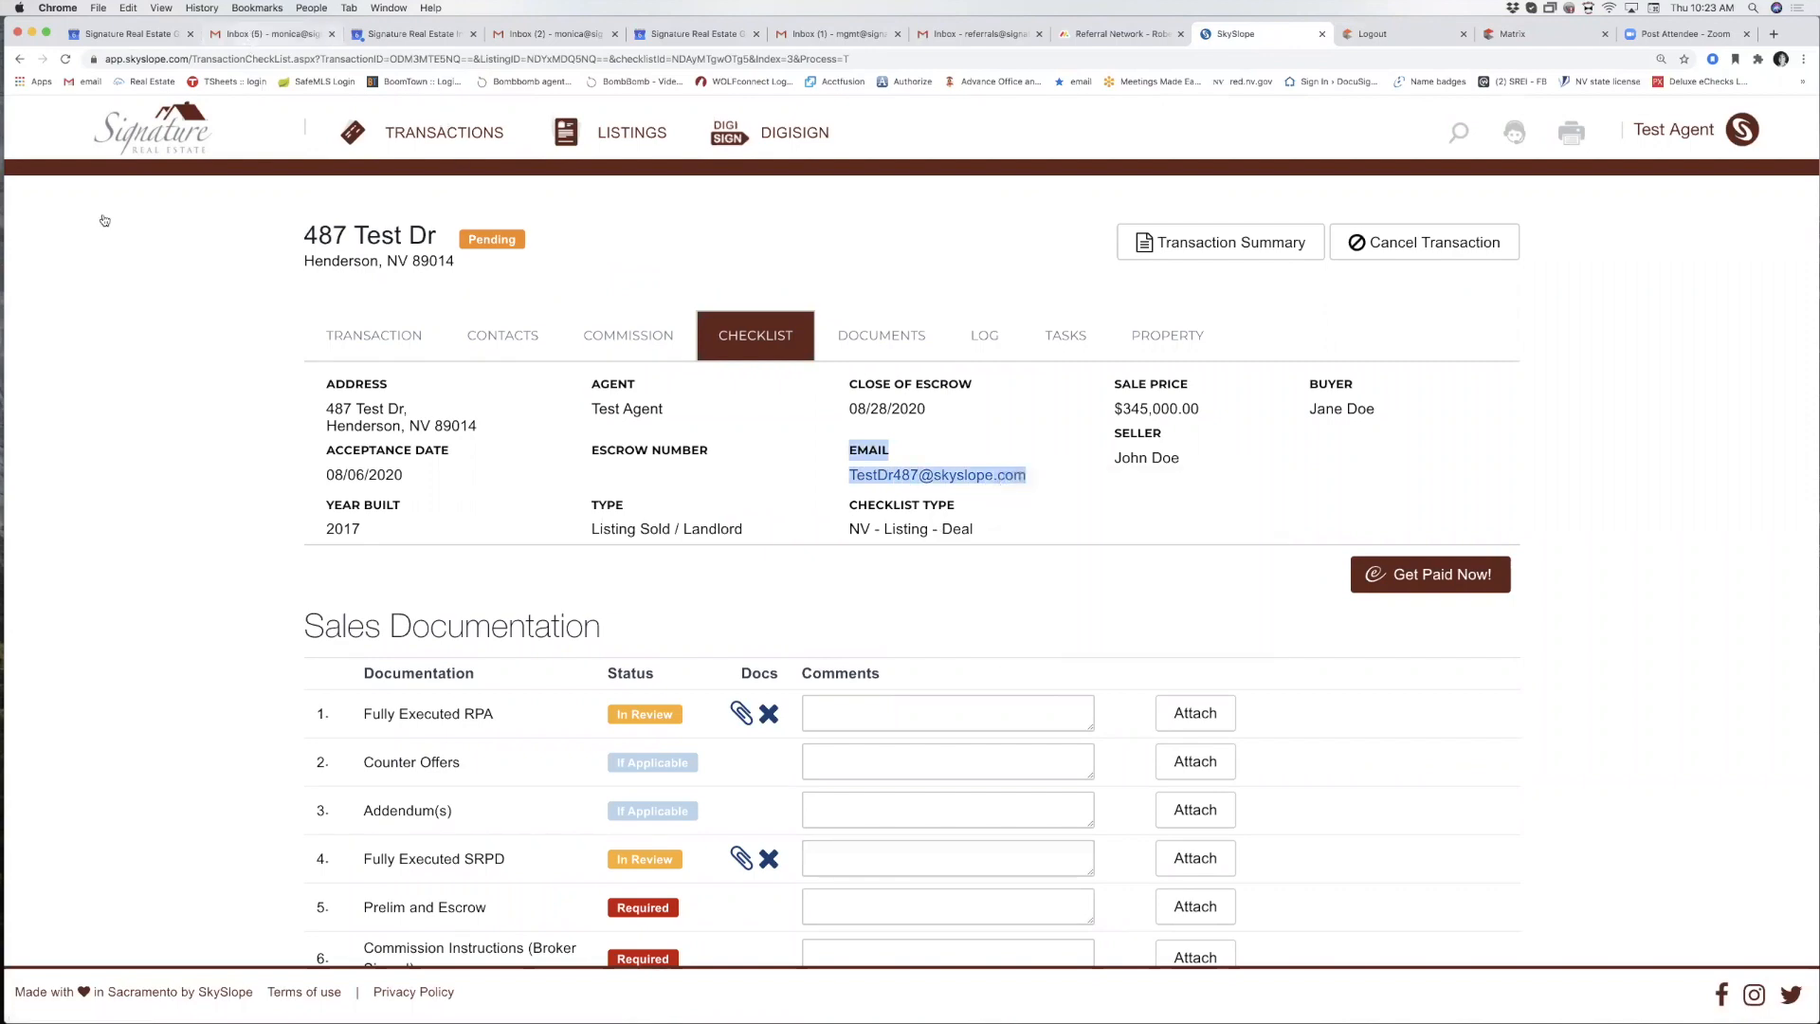
pyautogui.press('super+2')
pyautogui.click(168, 239)
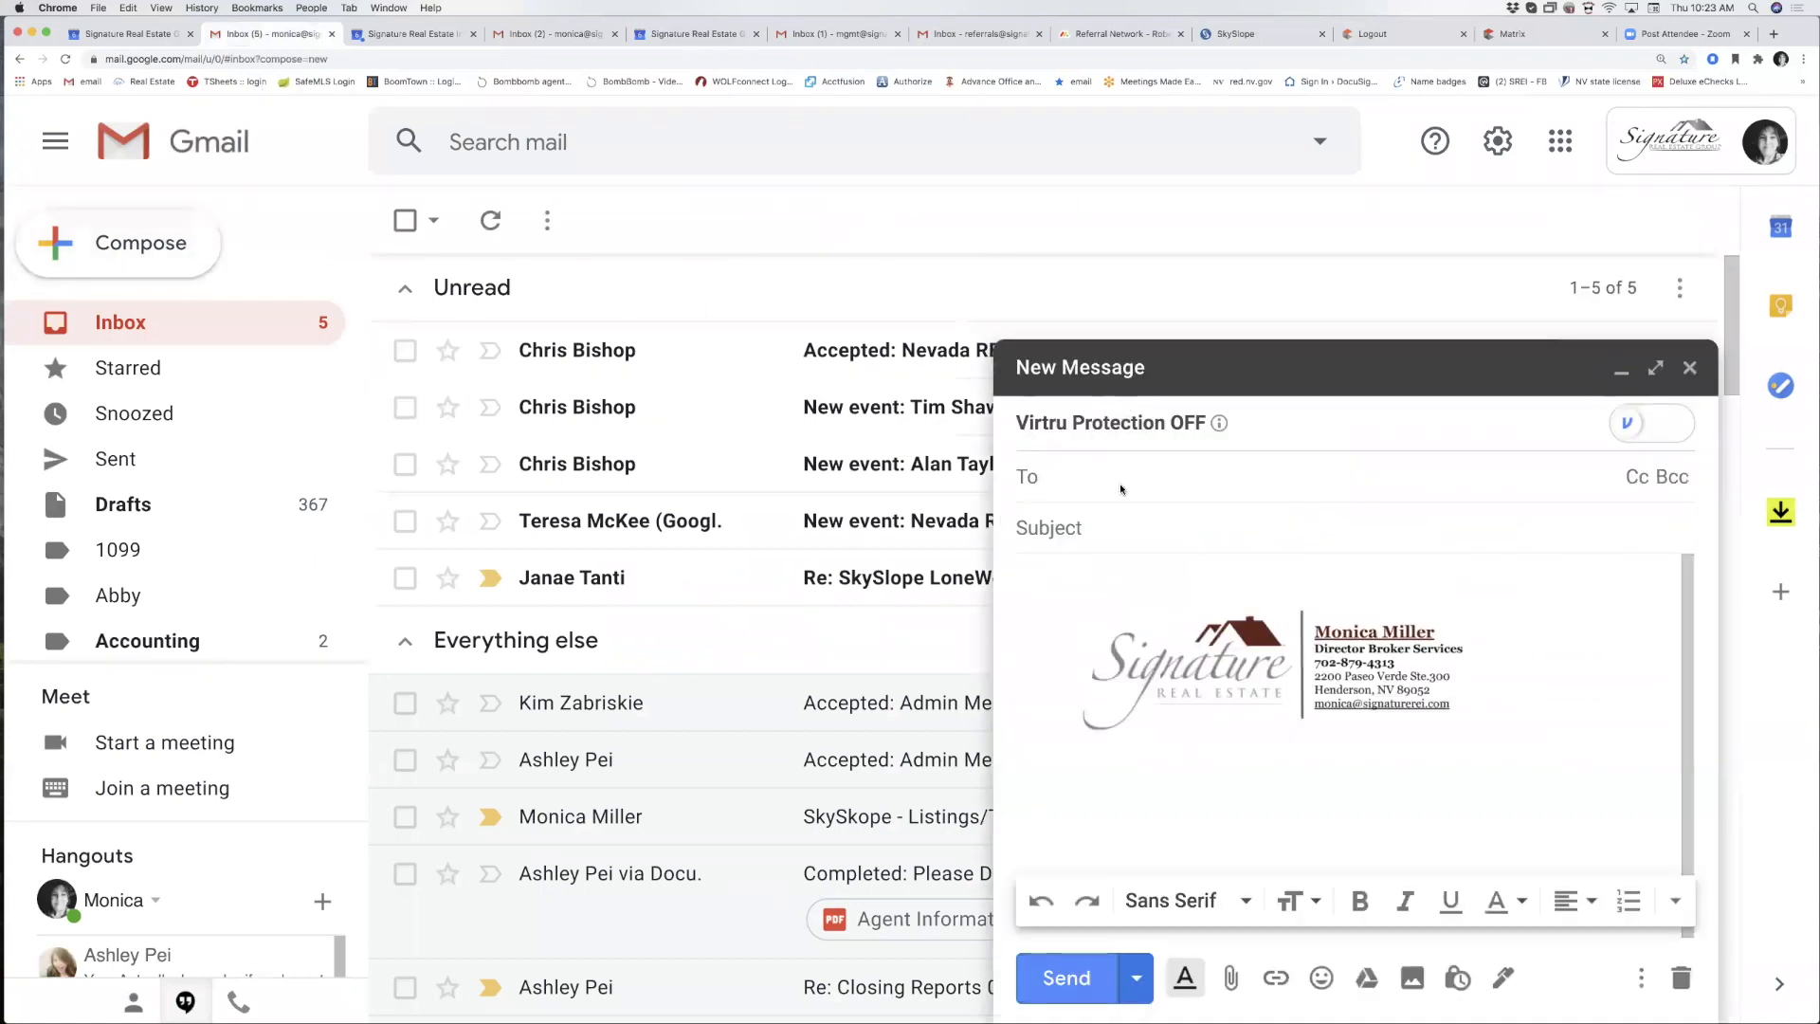
# Address the email to the transaction's email address with subject 'docs'.
pyautogui.rightClick(1121, 490)
pyautogui.click(1163, 577)
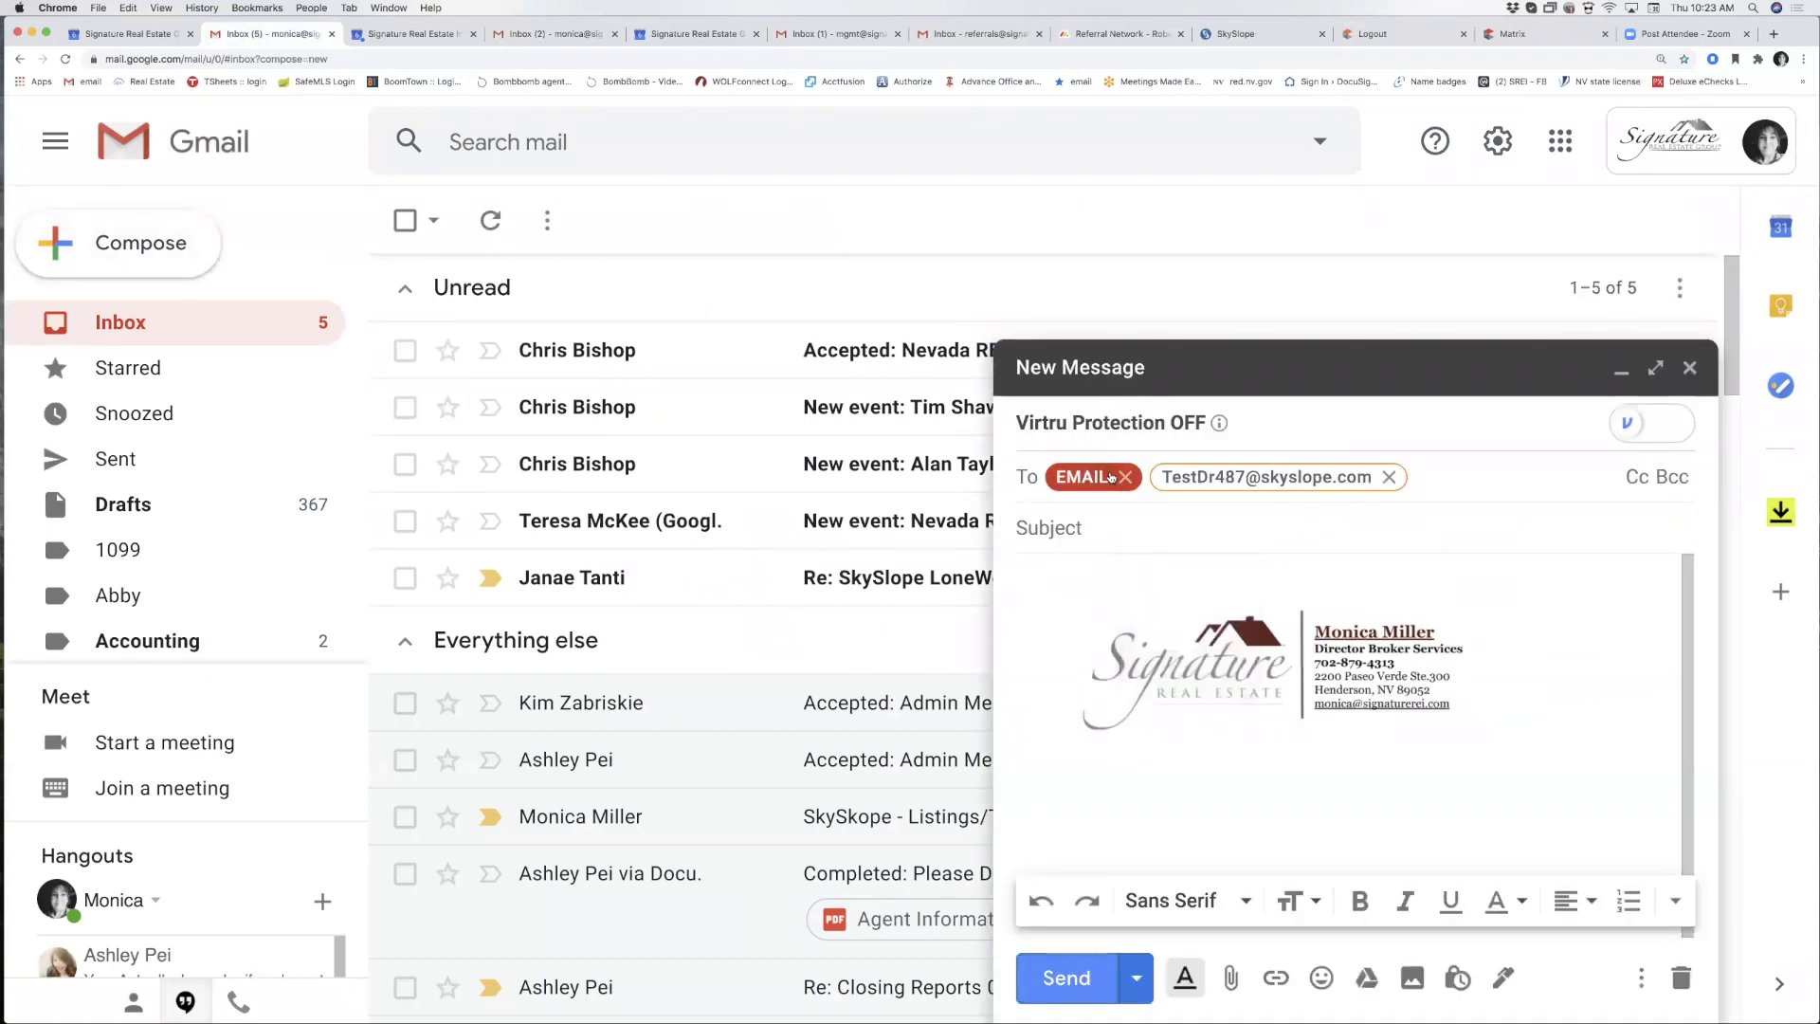
pyautogui.click(1124, 476)
pyautogui.click(1099, 529)
pyautogui.write('do')
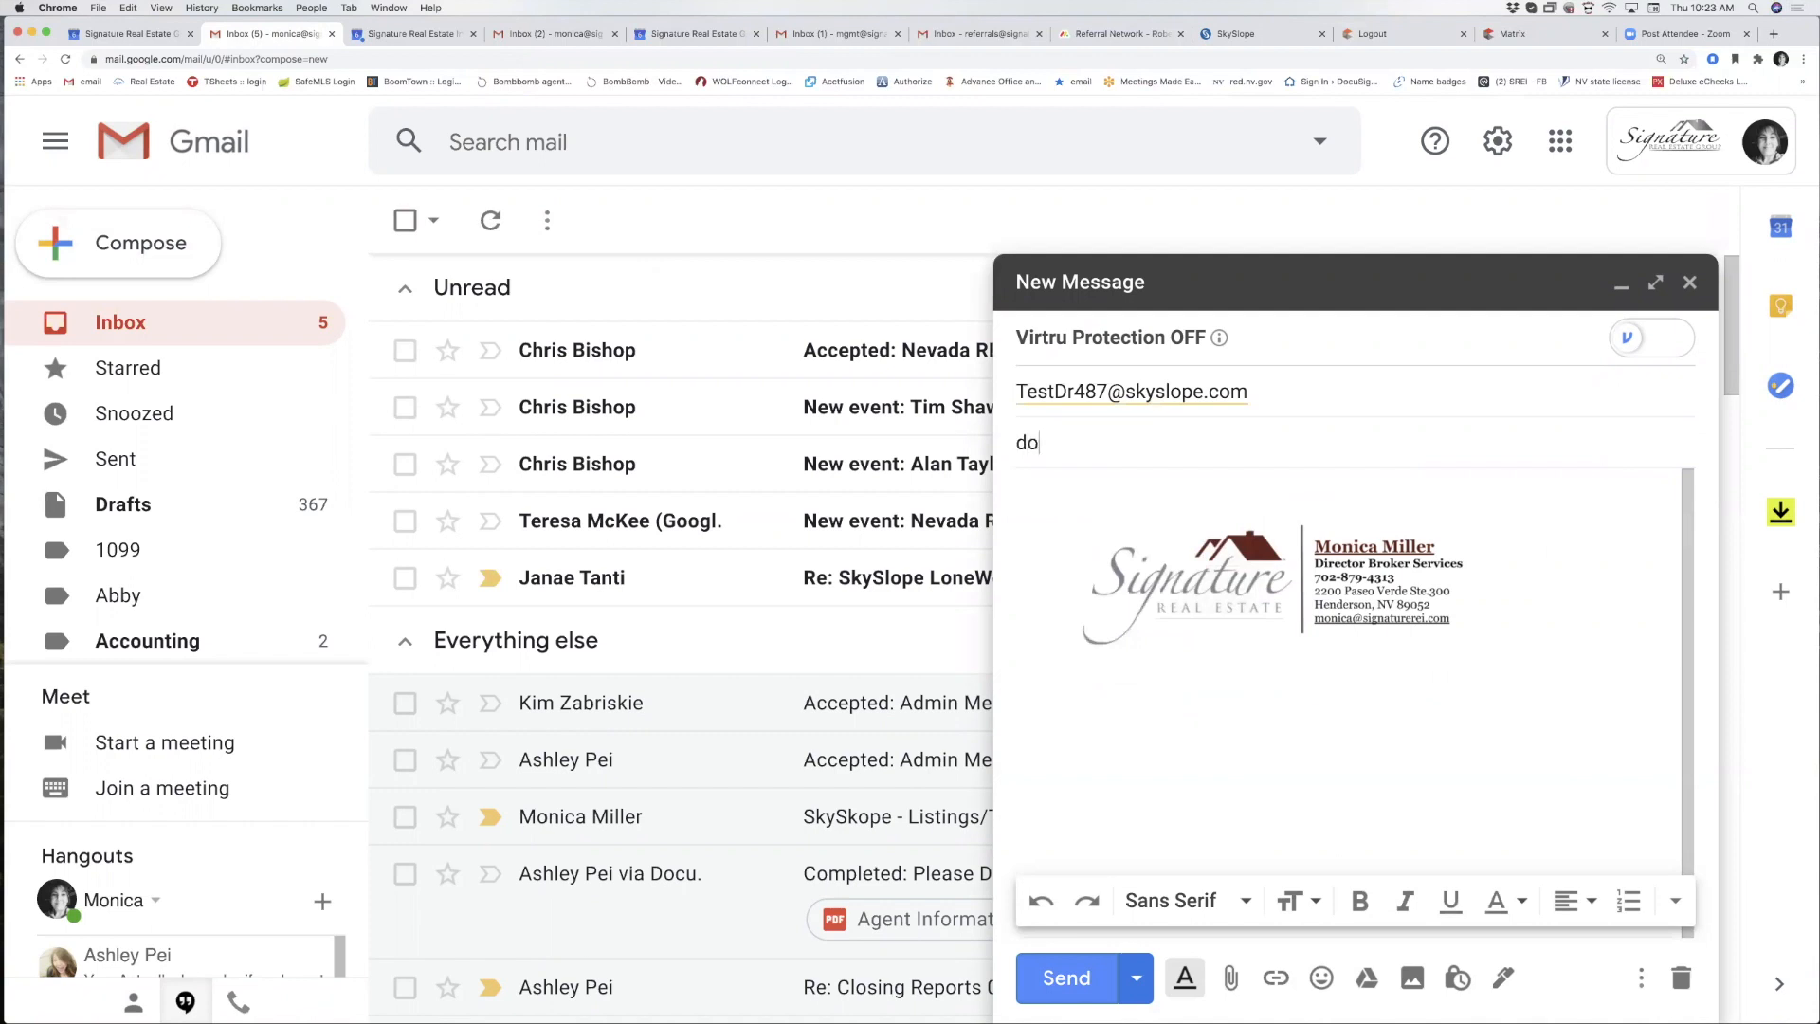
pyautogui.write('cs')
# Attach five PDFs, including the social media and marketing policy, and send the email.
pyautogui.click(1230, 978)
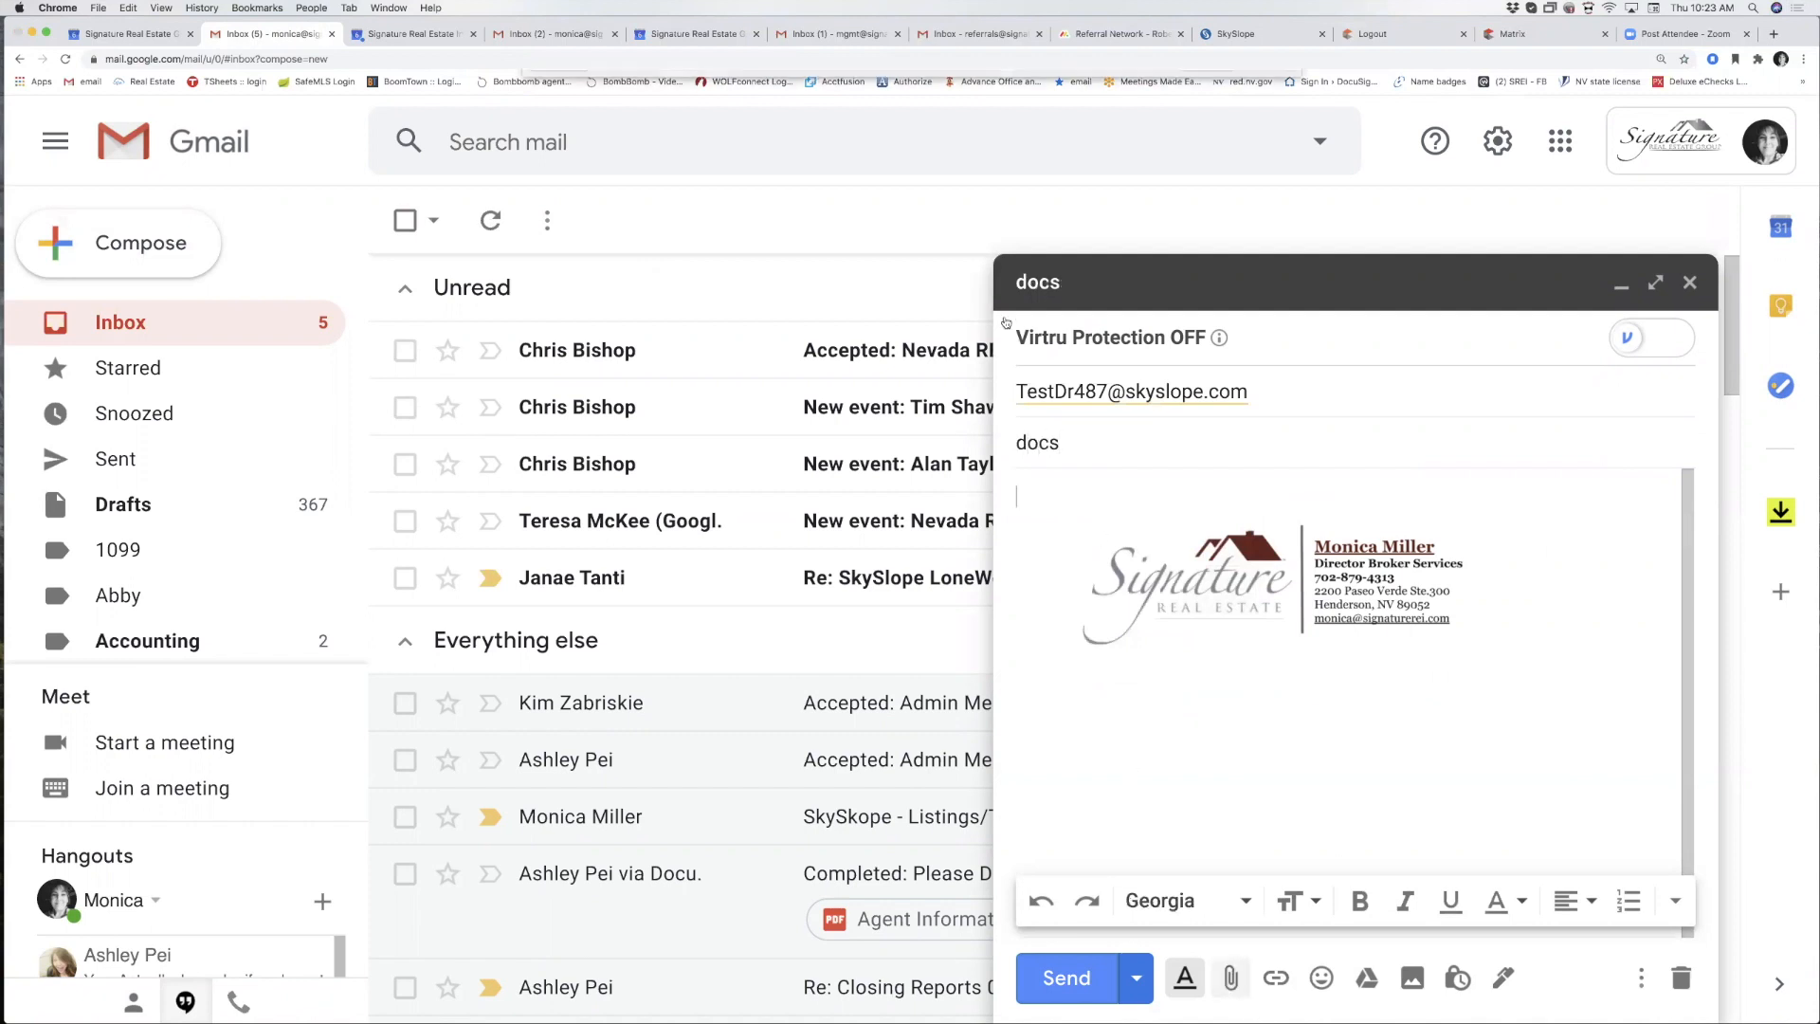
pyautogui.click(722, 152)
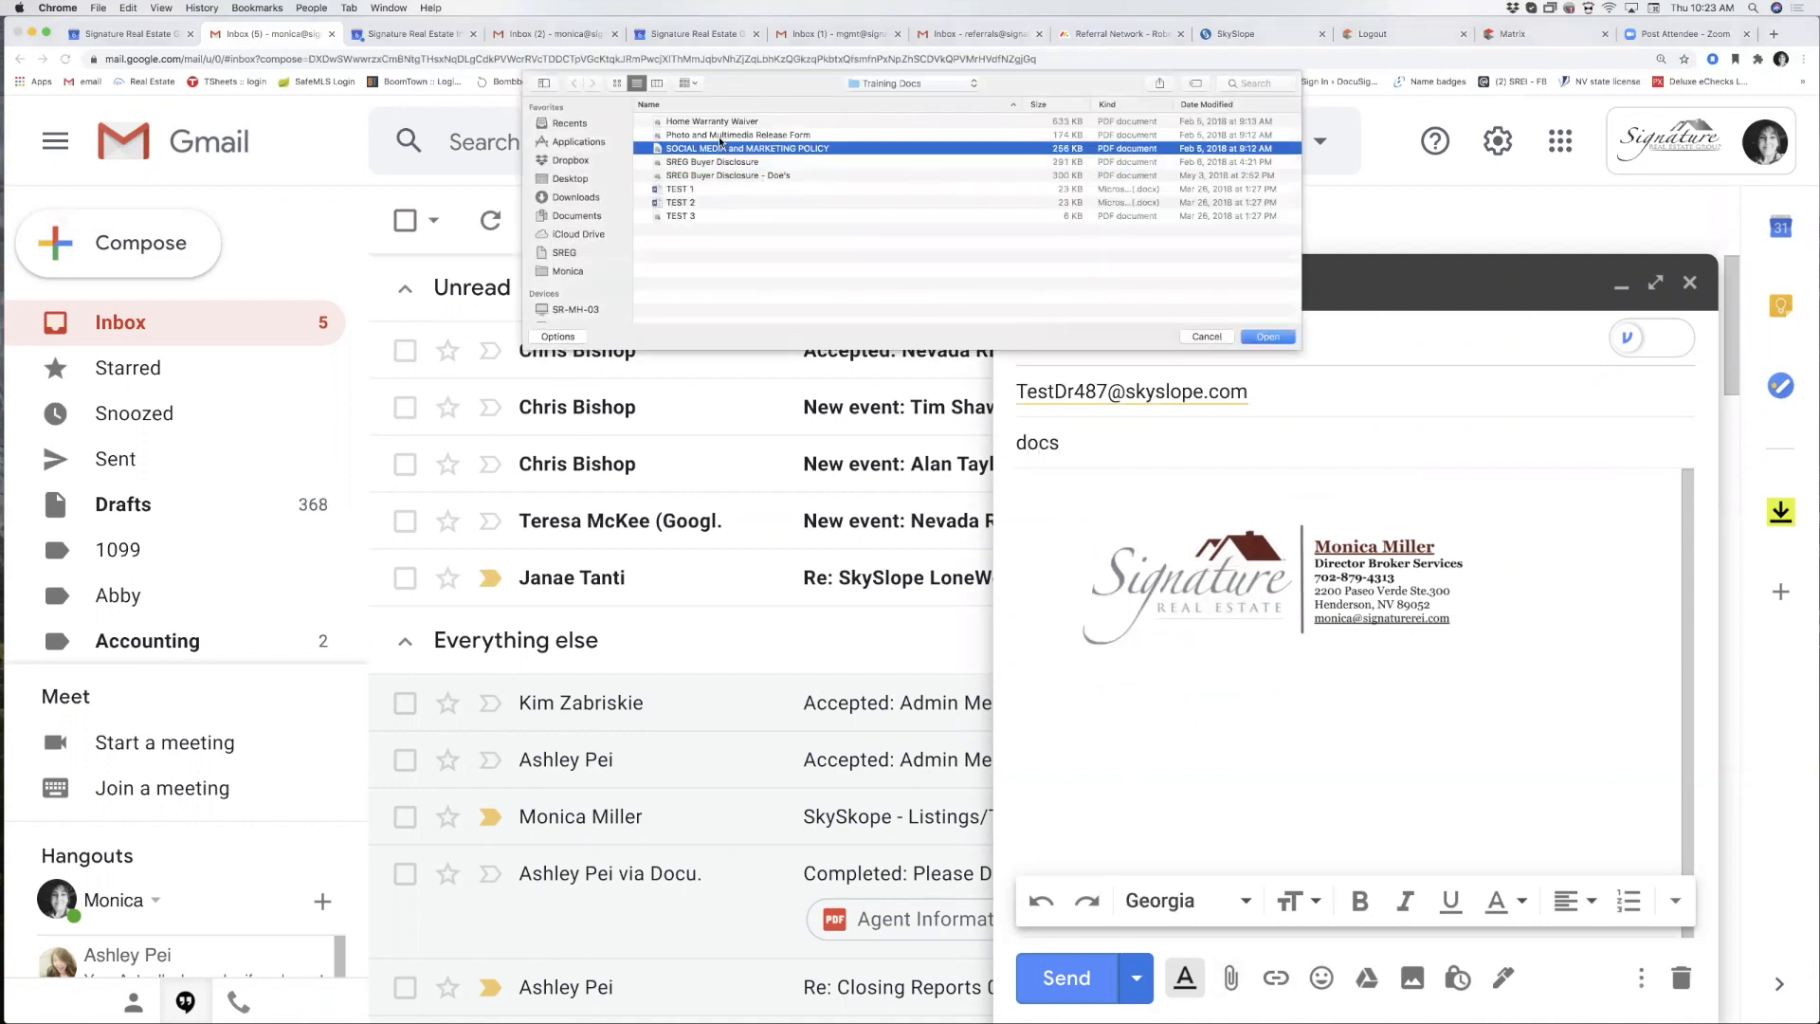
pyautogui.keyDown('super'); pyautogui.click(719, 135); pyautogui.keyUp('super')
pyautogui.keyDown('super'); pyautogui.click(718, 123); pyautogui.keyUp('super')
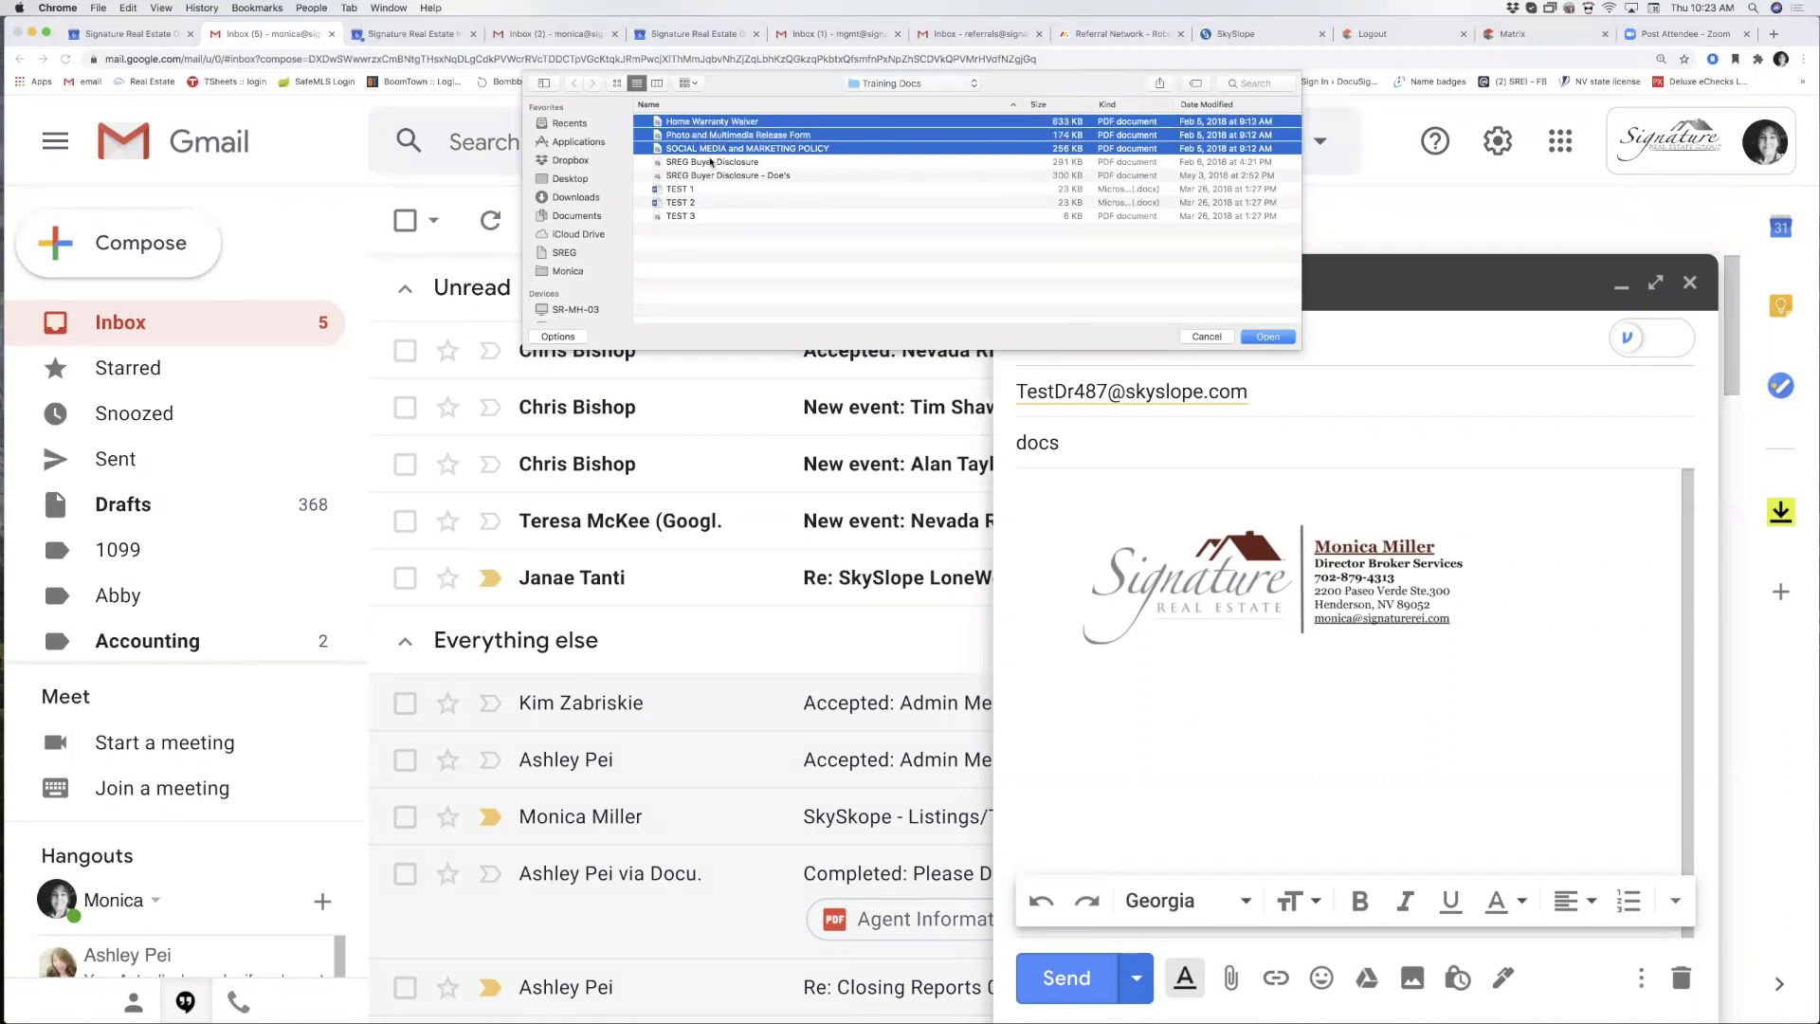
pyautogui.keyDown('super'); pyautogui.click(711, 163); pyautogui.keyUp('super')
pyautogui.keyDown('super'); pyautogui.click(712, 176); pyautogui.keyUp('super')
pyautogui.click(1269, 338)
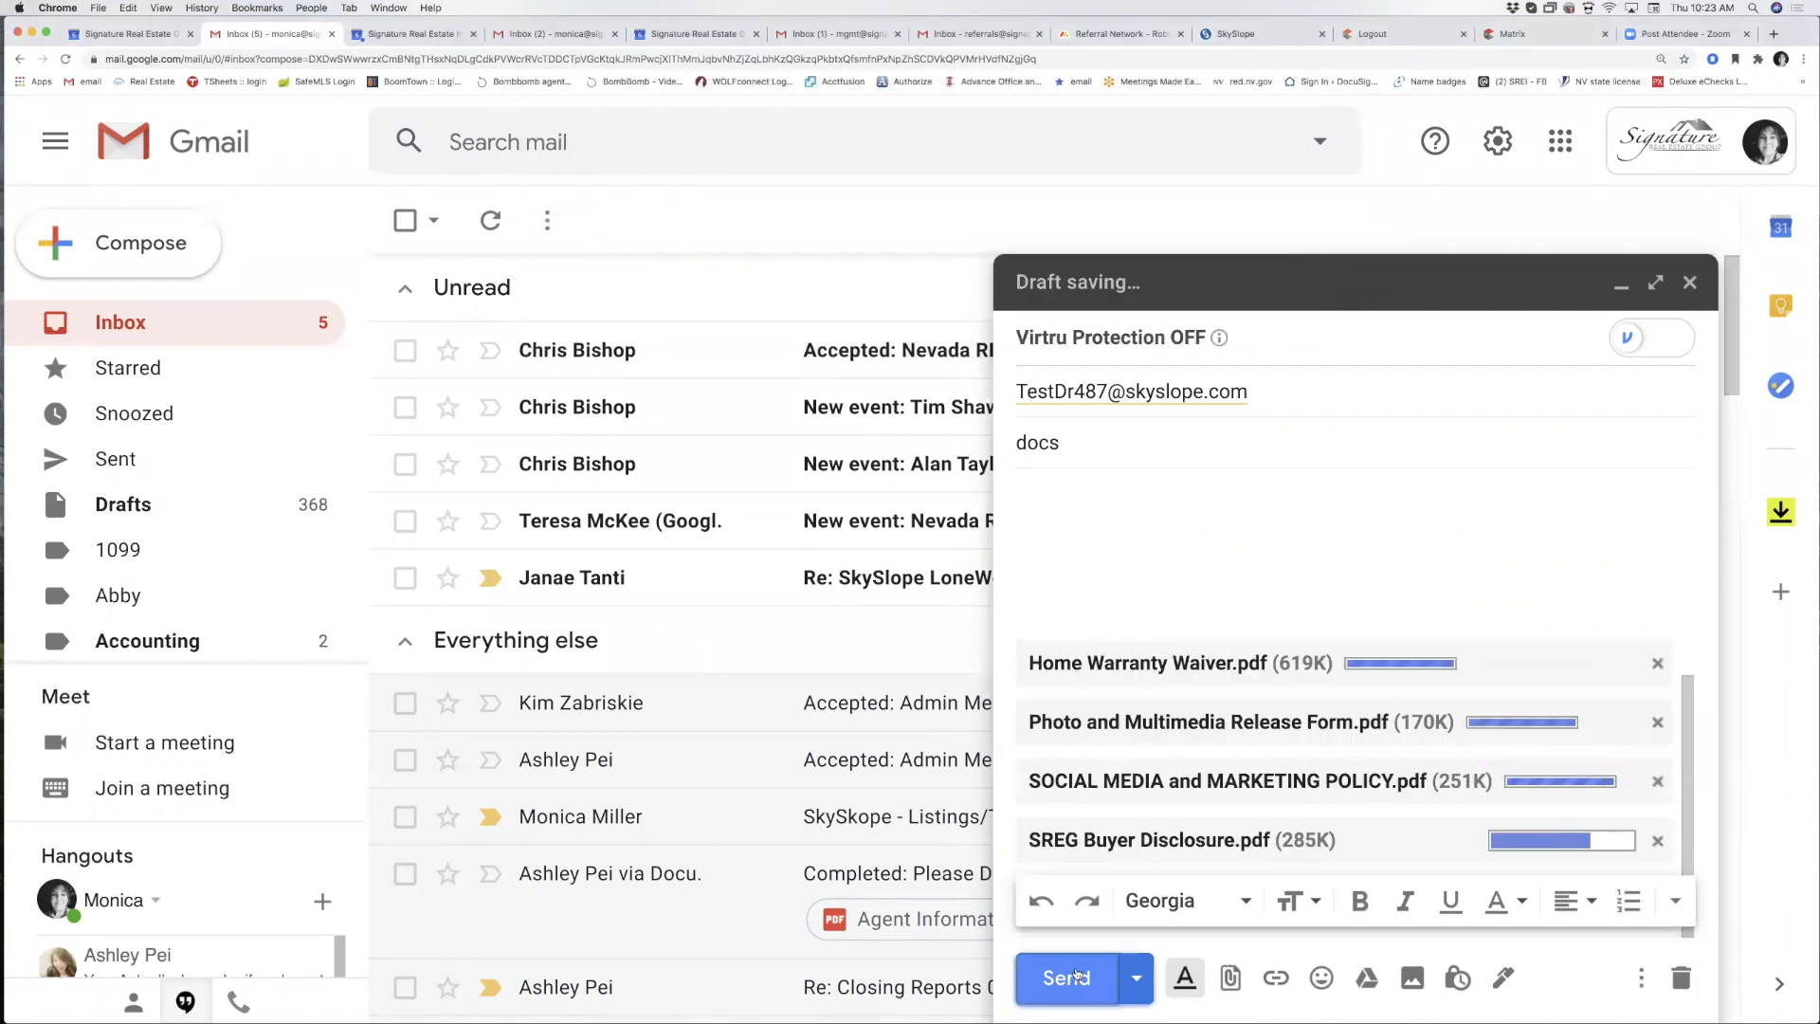
pyautogui.click(1077, 974)
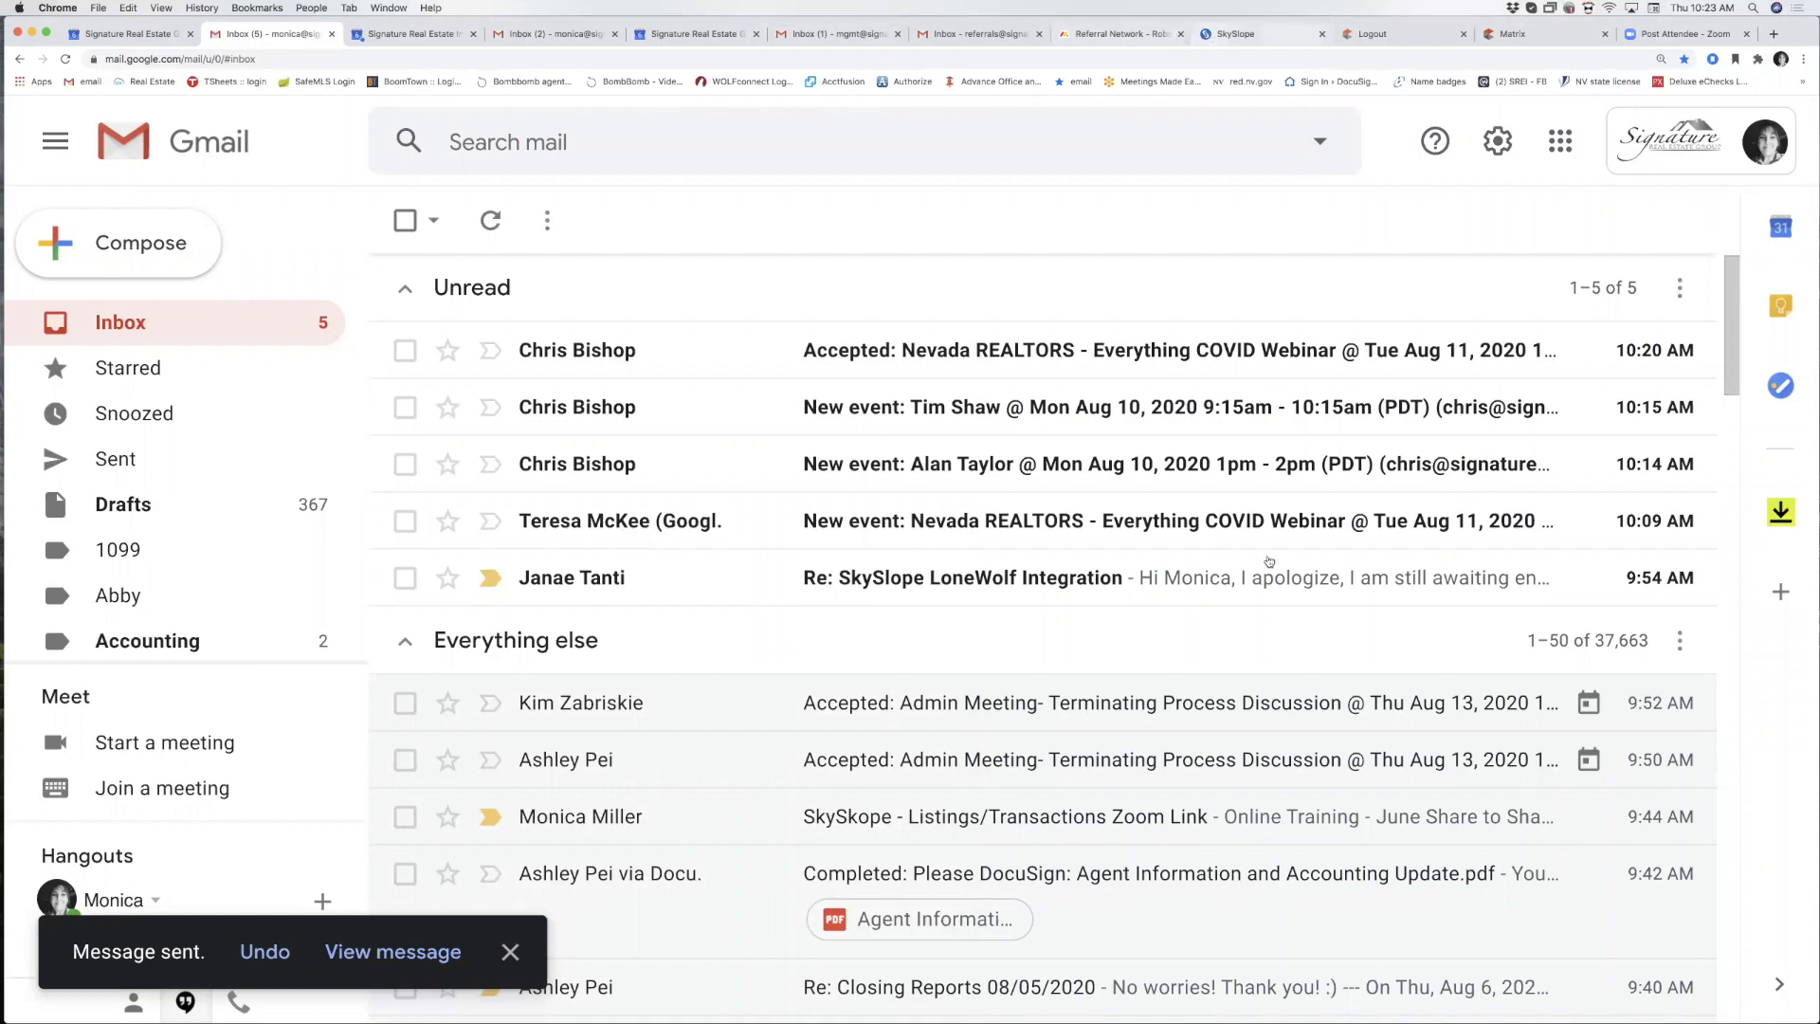
pyautogui.click(1232, 34)
# Browse the 487 Test Dr documents list.
pyautogui.click(899, 337)
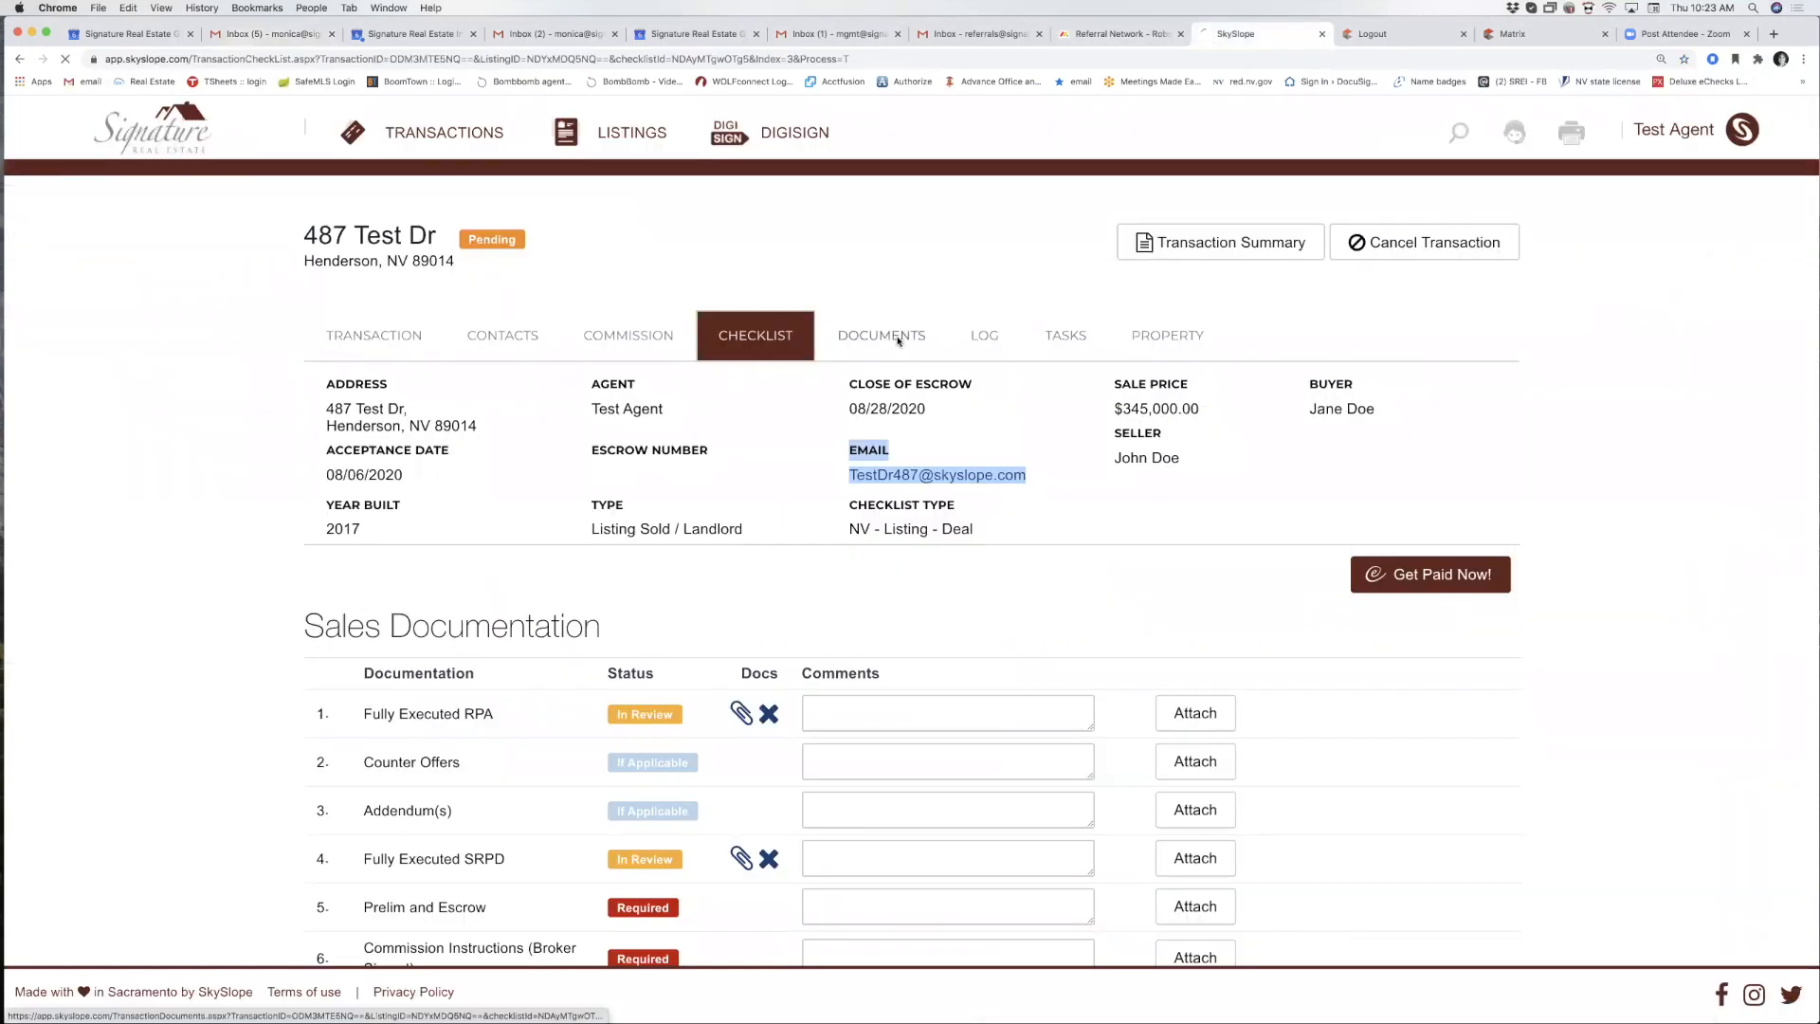
pyautogui.scroll(-1, 776, 664)
pyautogui.scroll(-5, 776, 668)
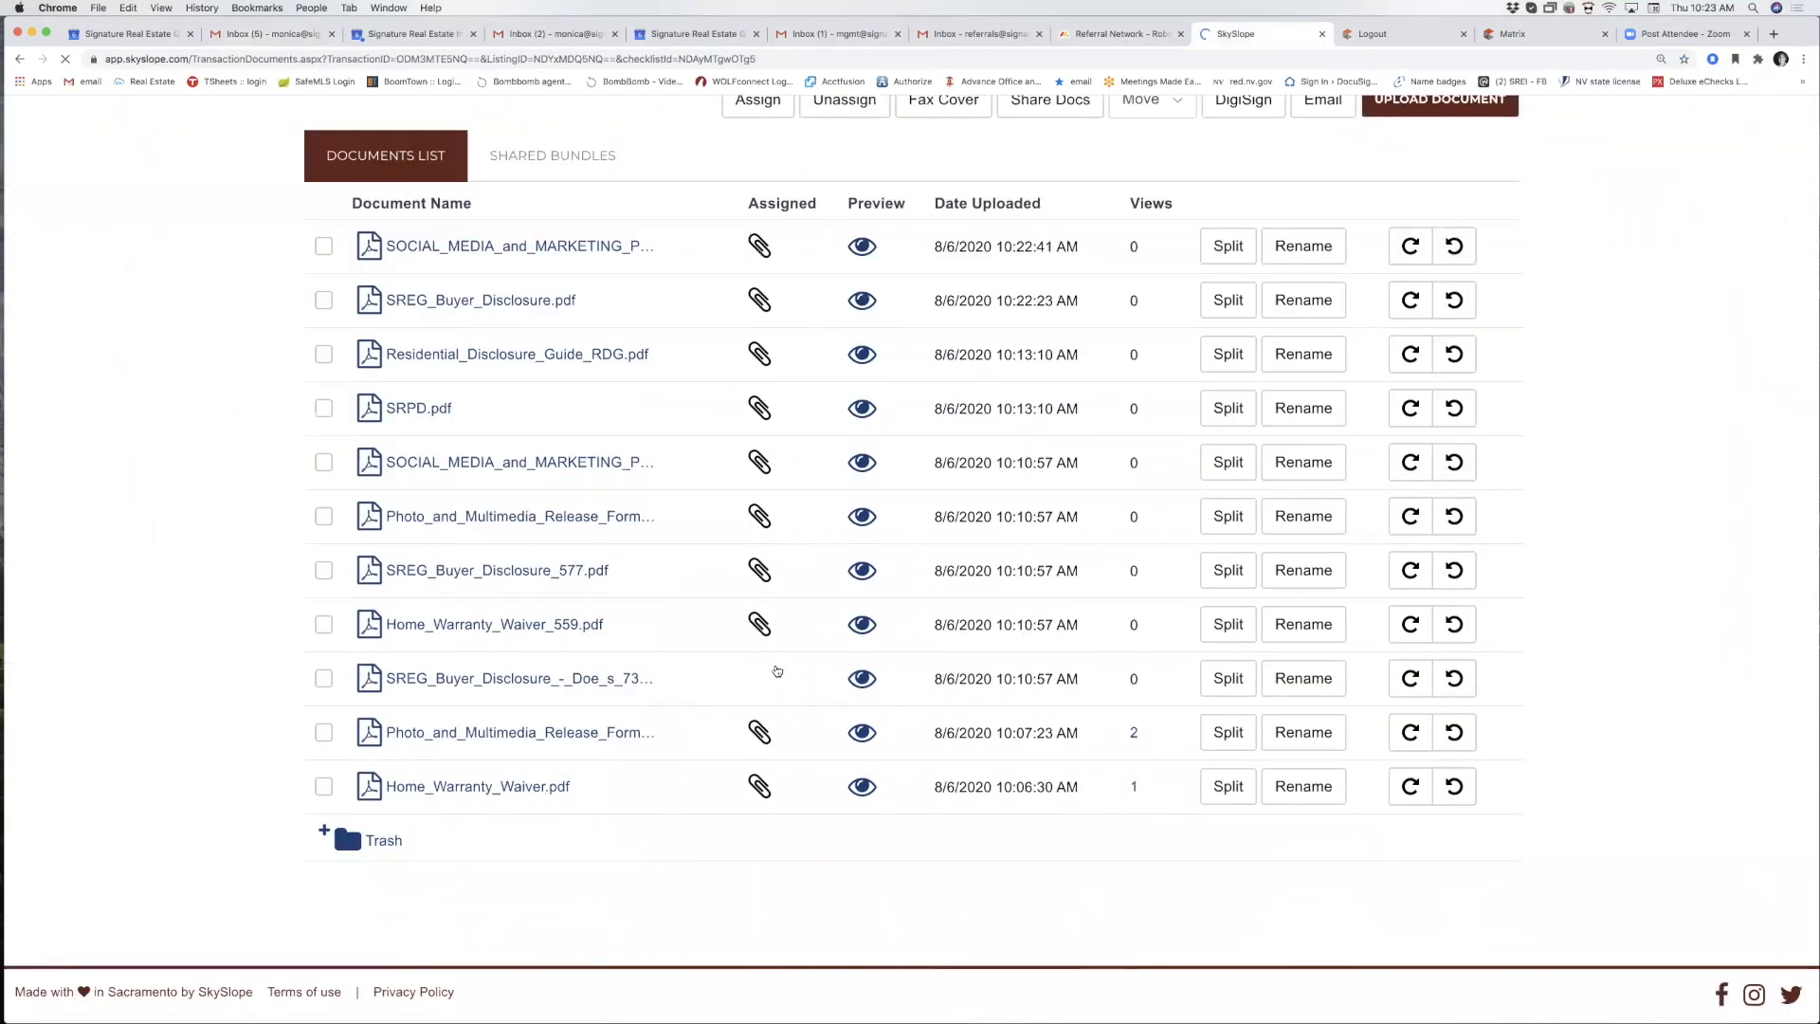
pyautogui.scroll(6, 773, 670)
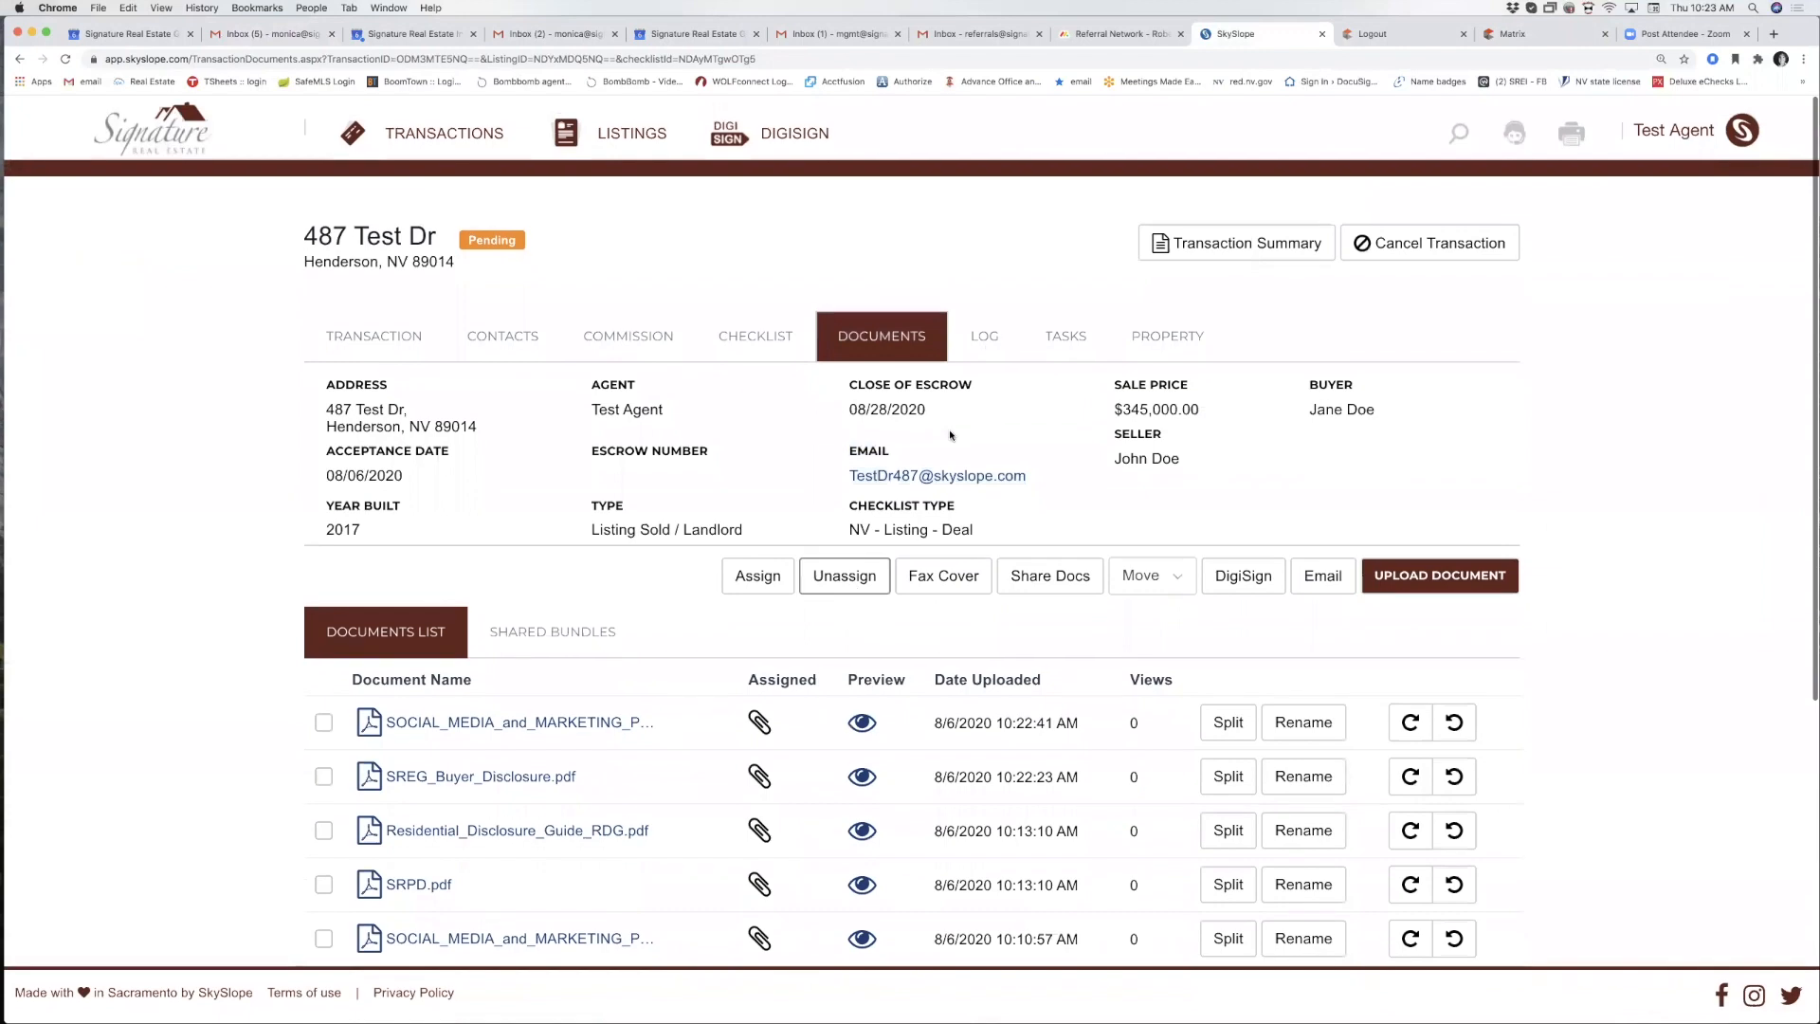
# Scroll through the transaction log of document uploads, assignments and contact updates.
pyautogui.click(994, 333)
pyautogui.scroll(-2, 1333, 840)
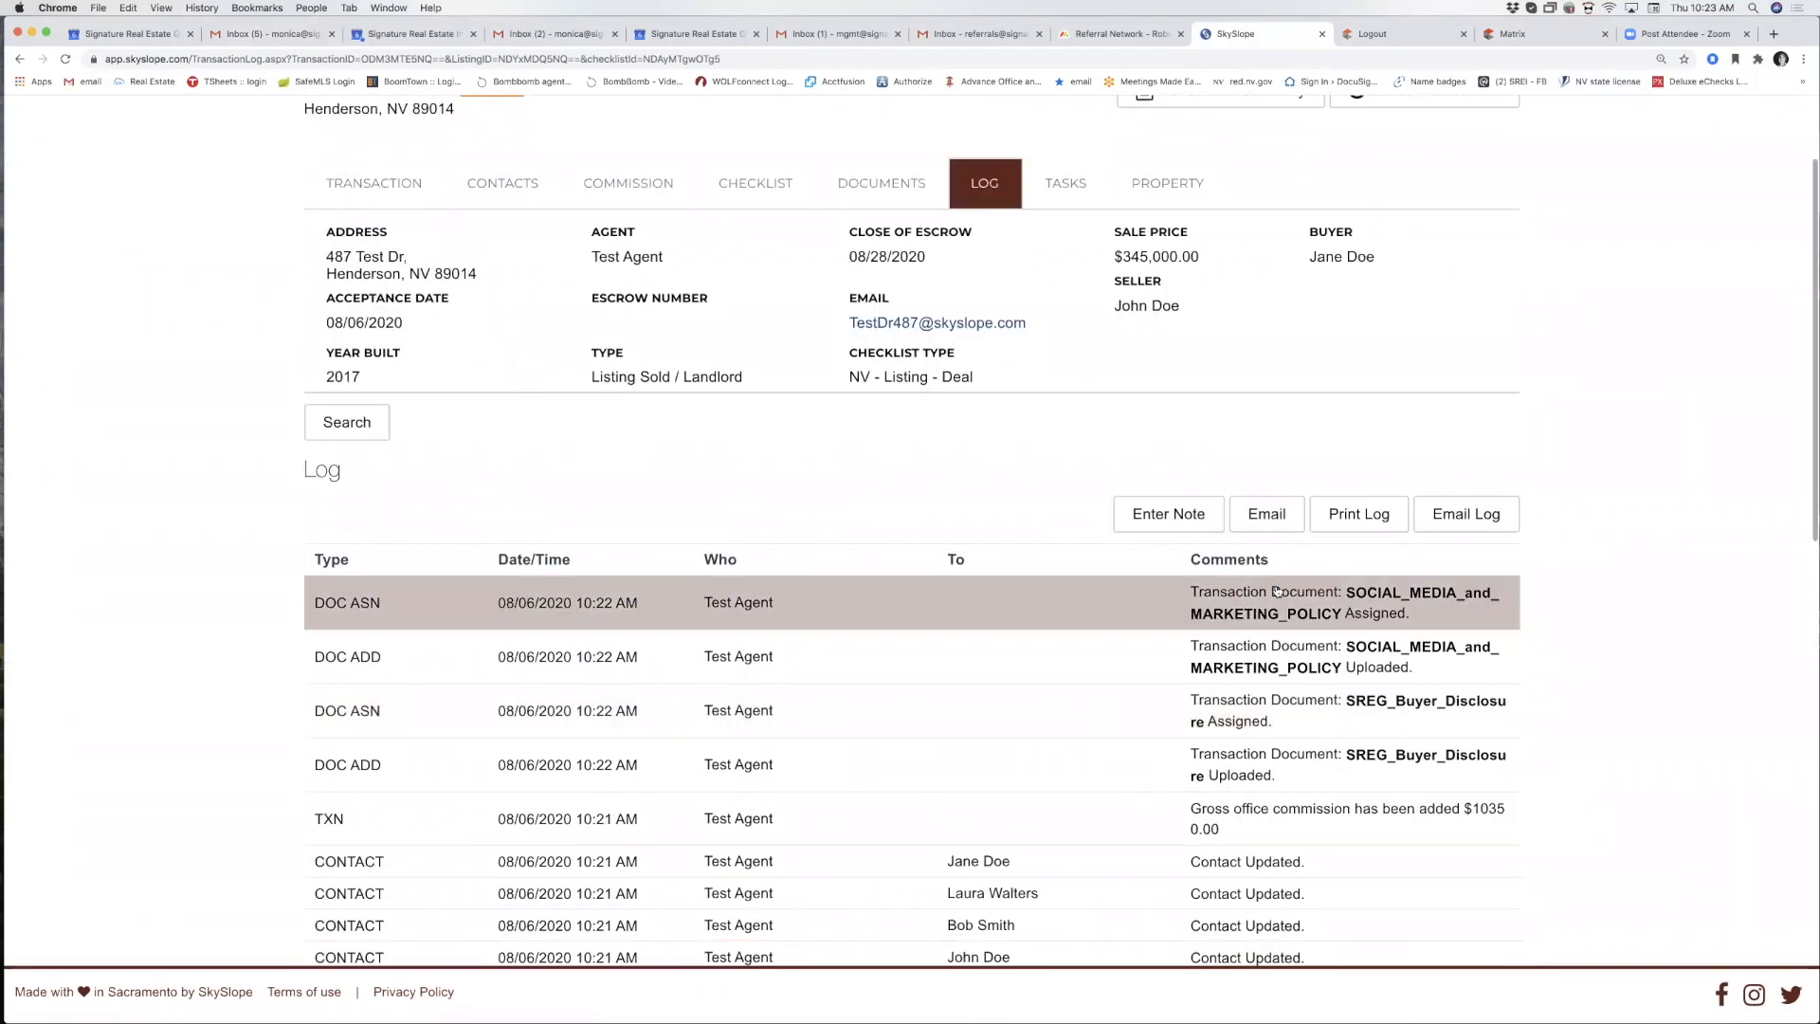
pyautogui.scroll(-3, 1278, 616)
pyautogui.scroll(-2, 1280, 663)
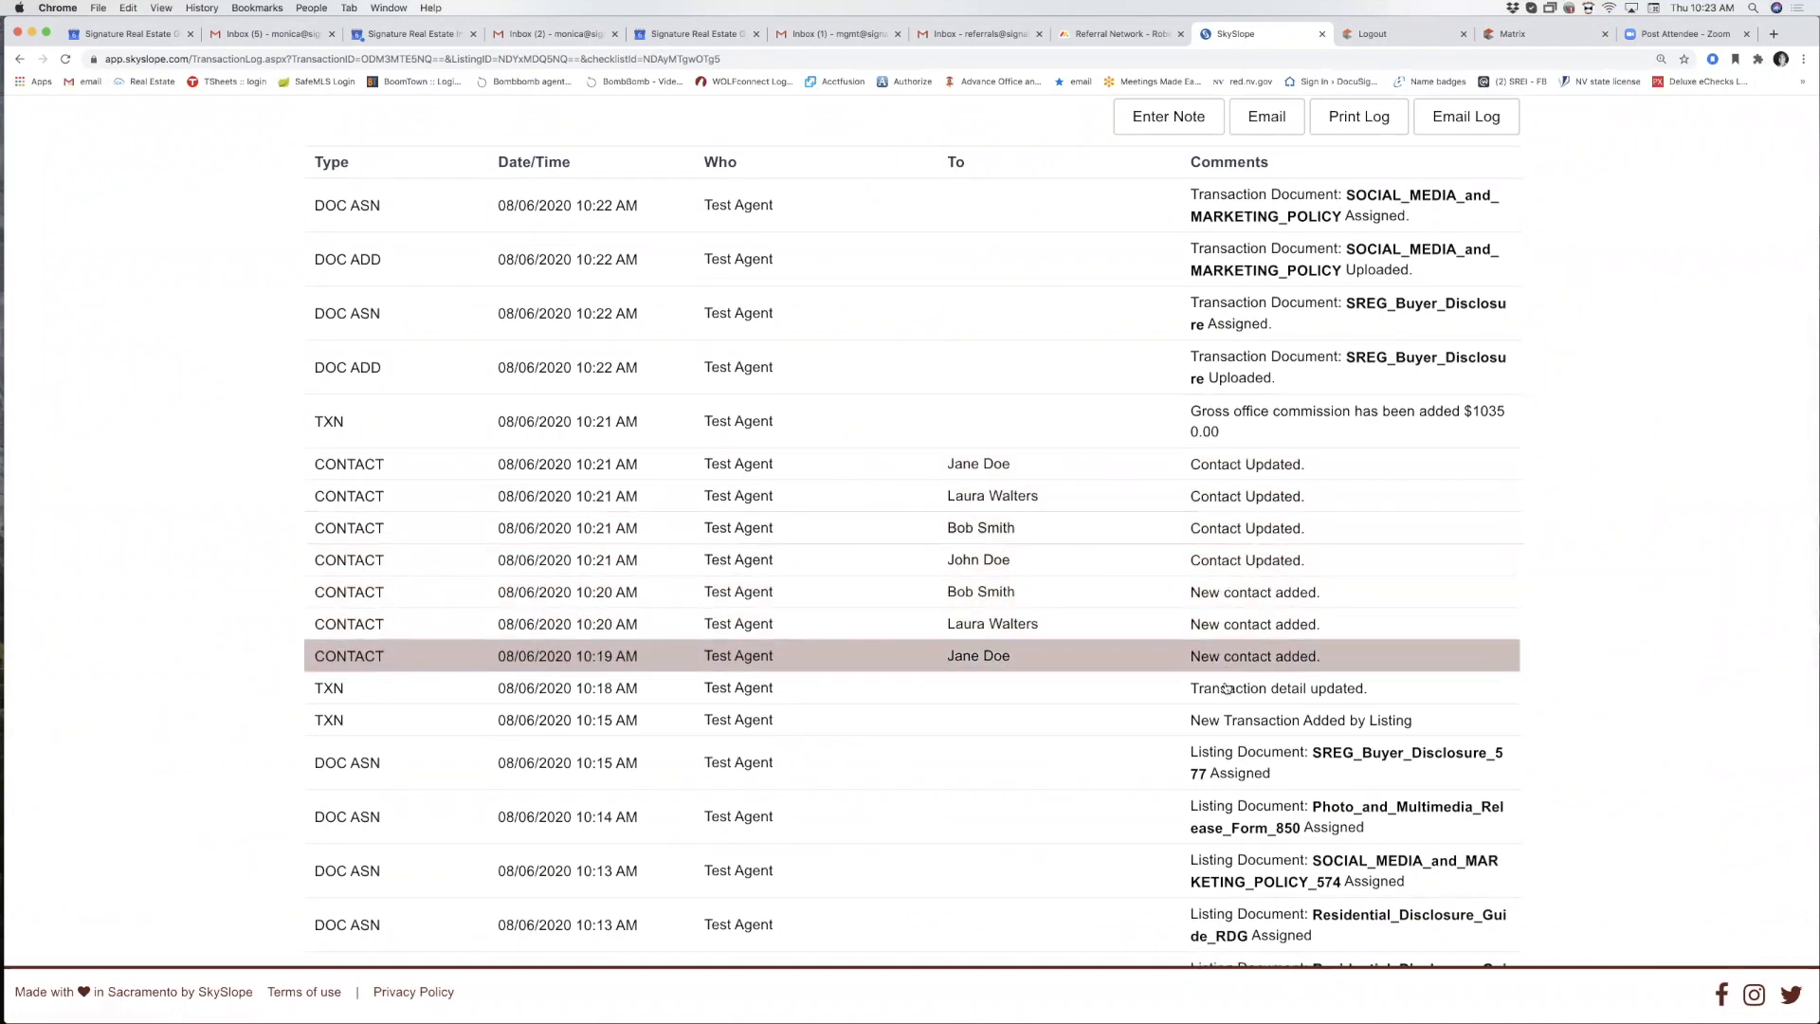
pyautogui.scroll(-5, 1227, 689)
pyautogui.scroll(-3, 1226, 688)
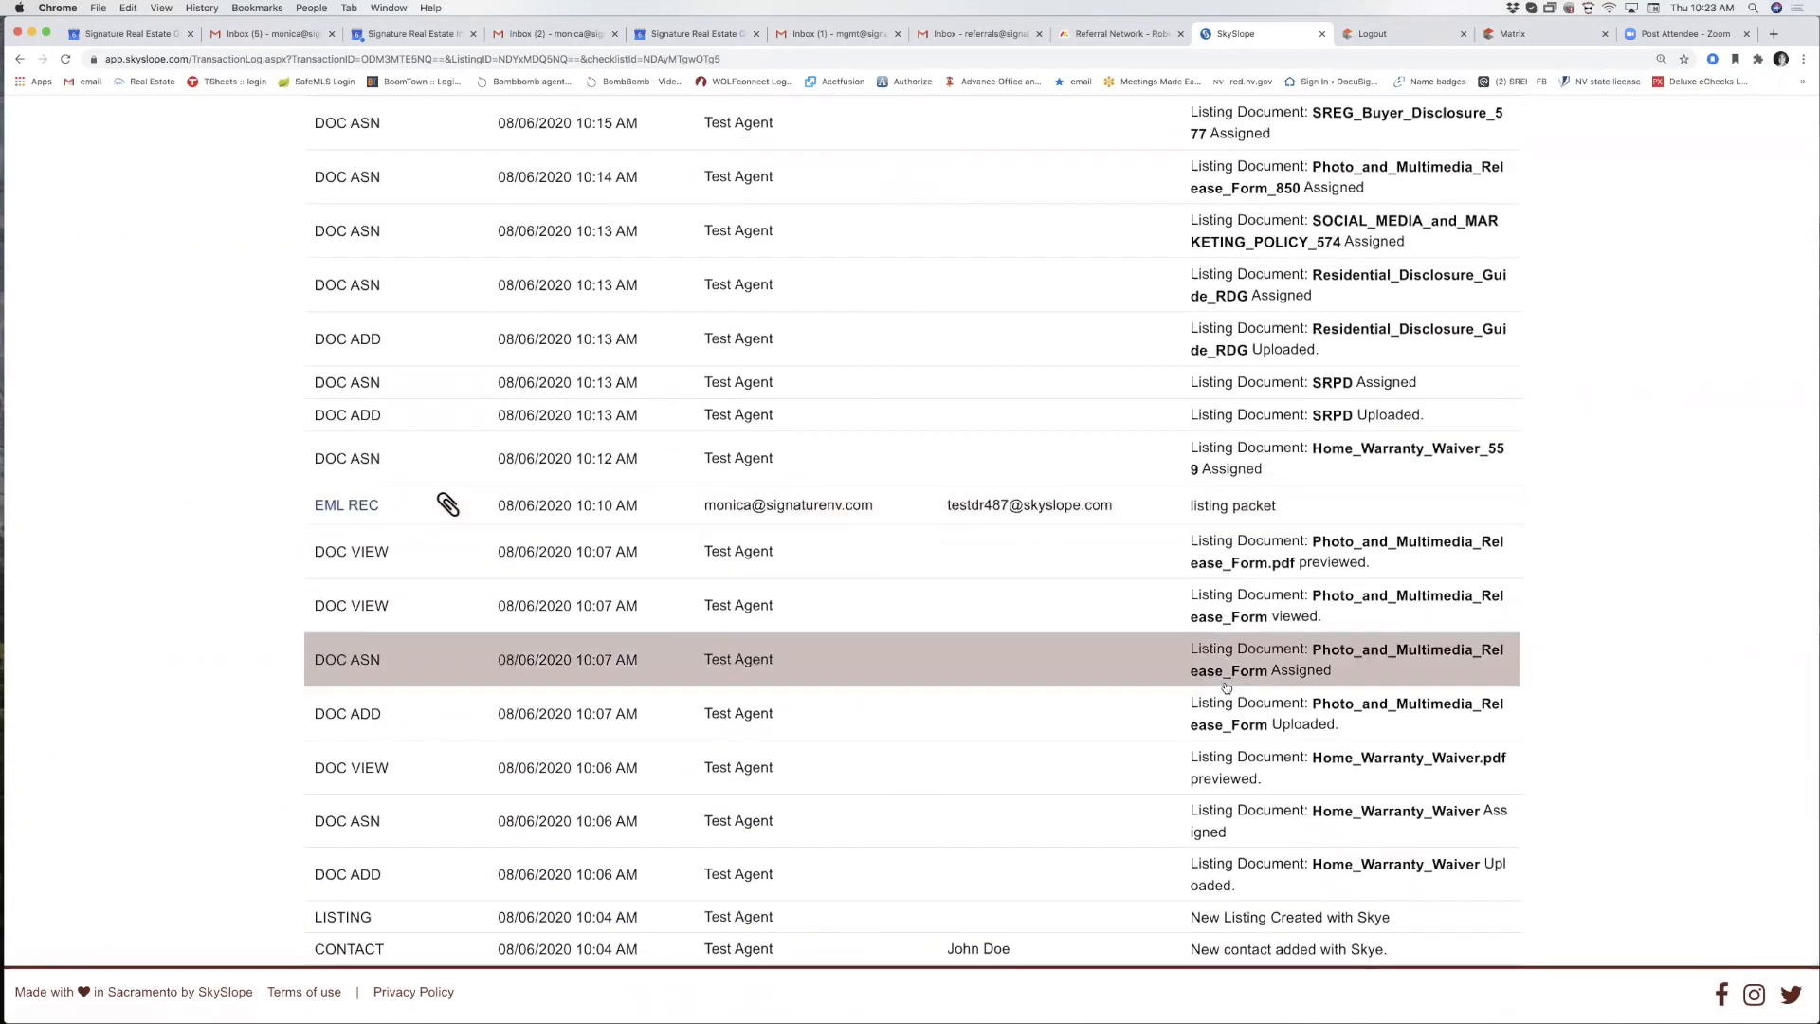
pyautogui.scroll(-2, 807, 554)
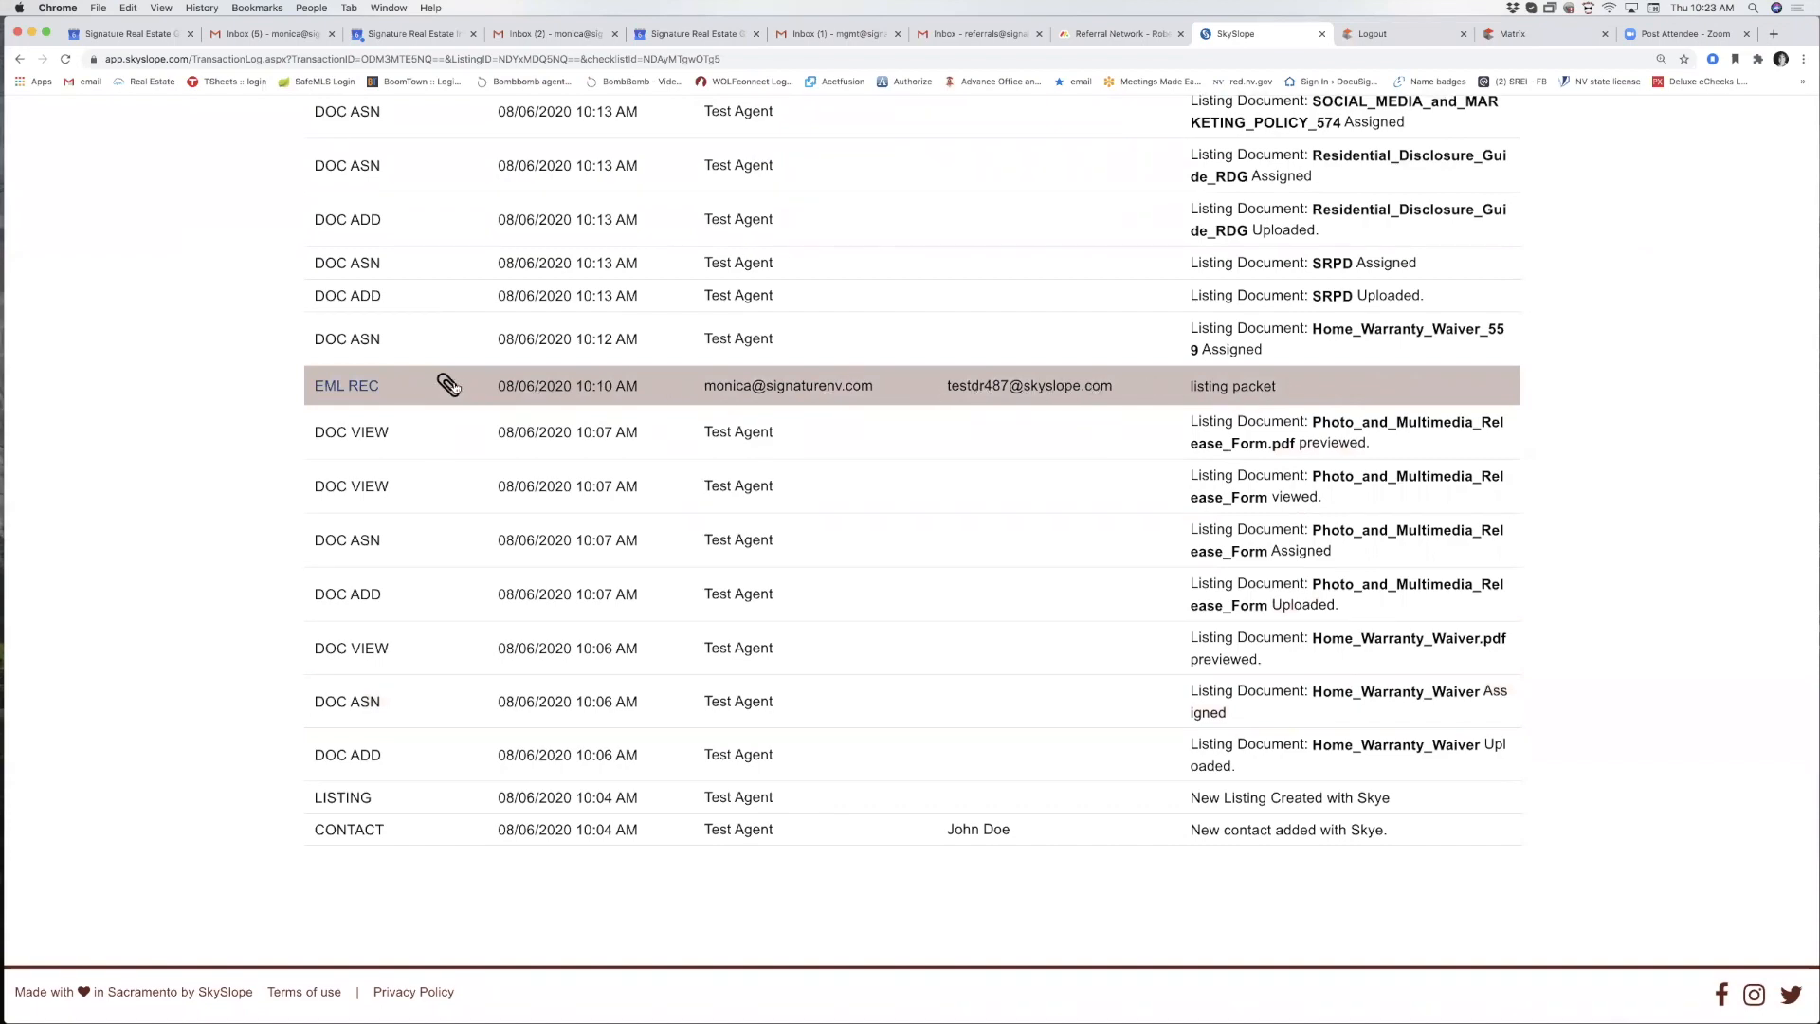
pyautogui.scroll(15, 451, 385)
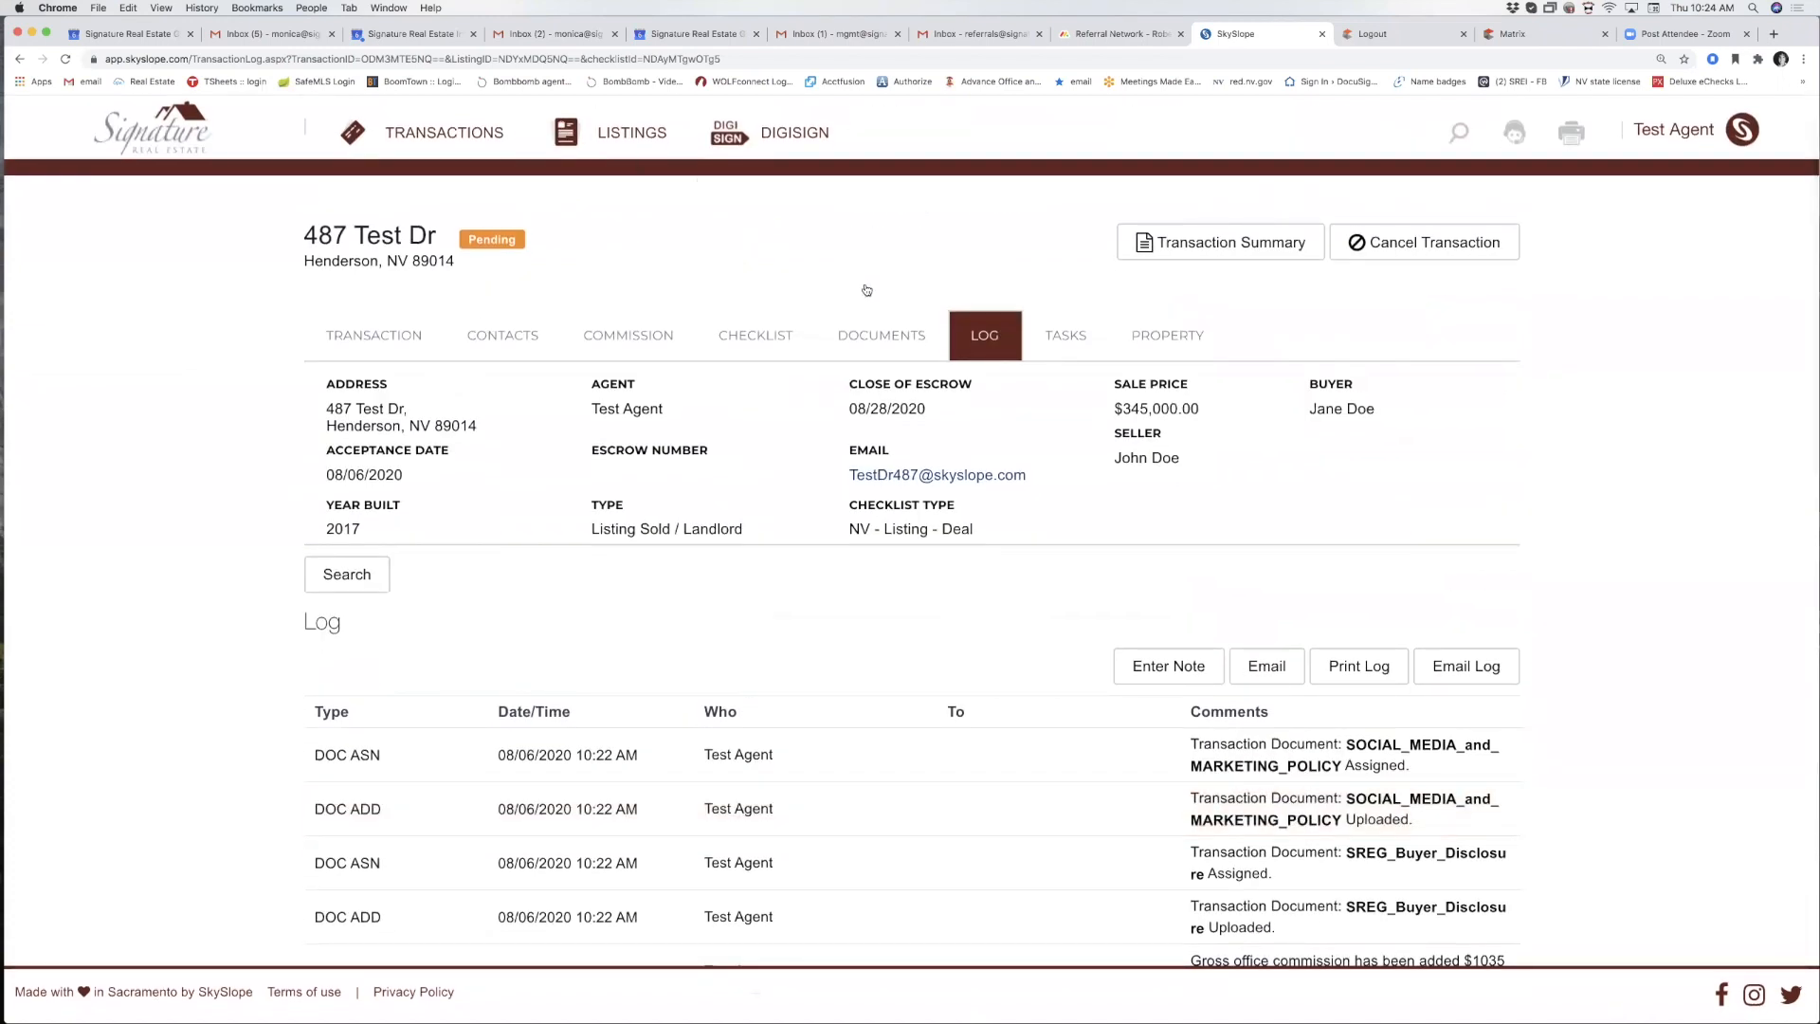
# Check the documents list for the five emailed PDFs uploaded at 10:23:30 AM, still unassigned.
pyautogui.click(865, 343)
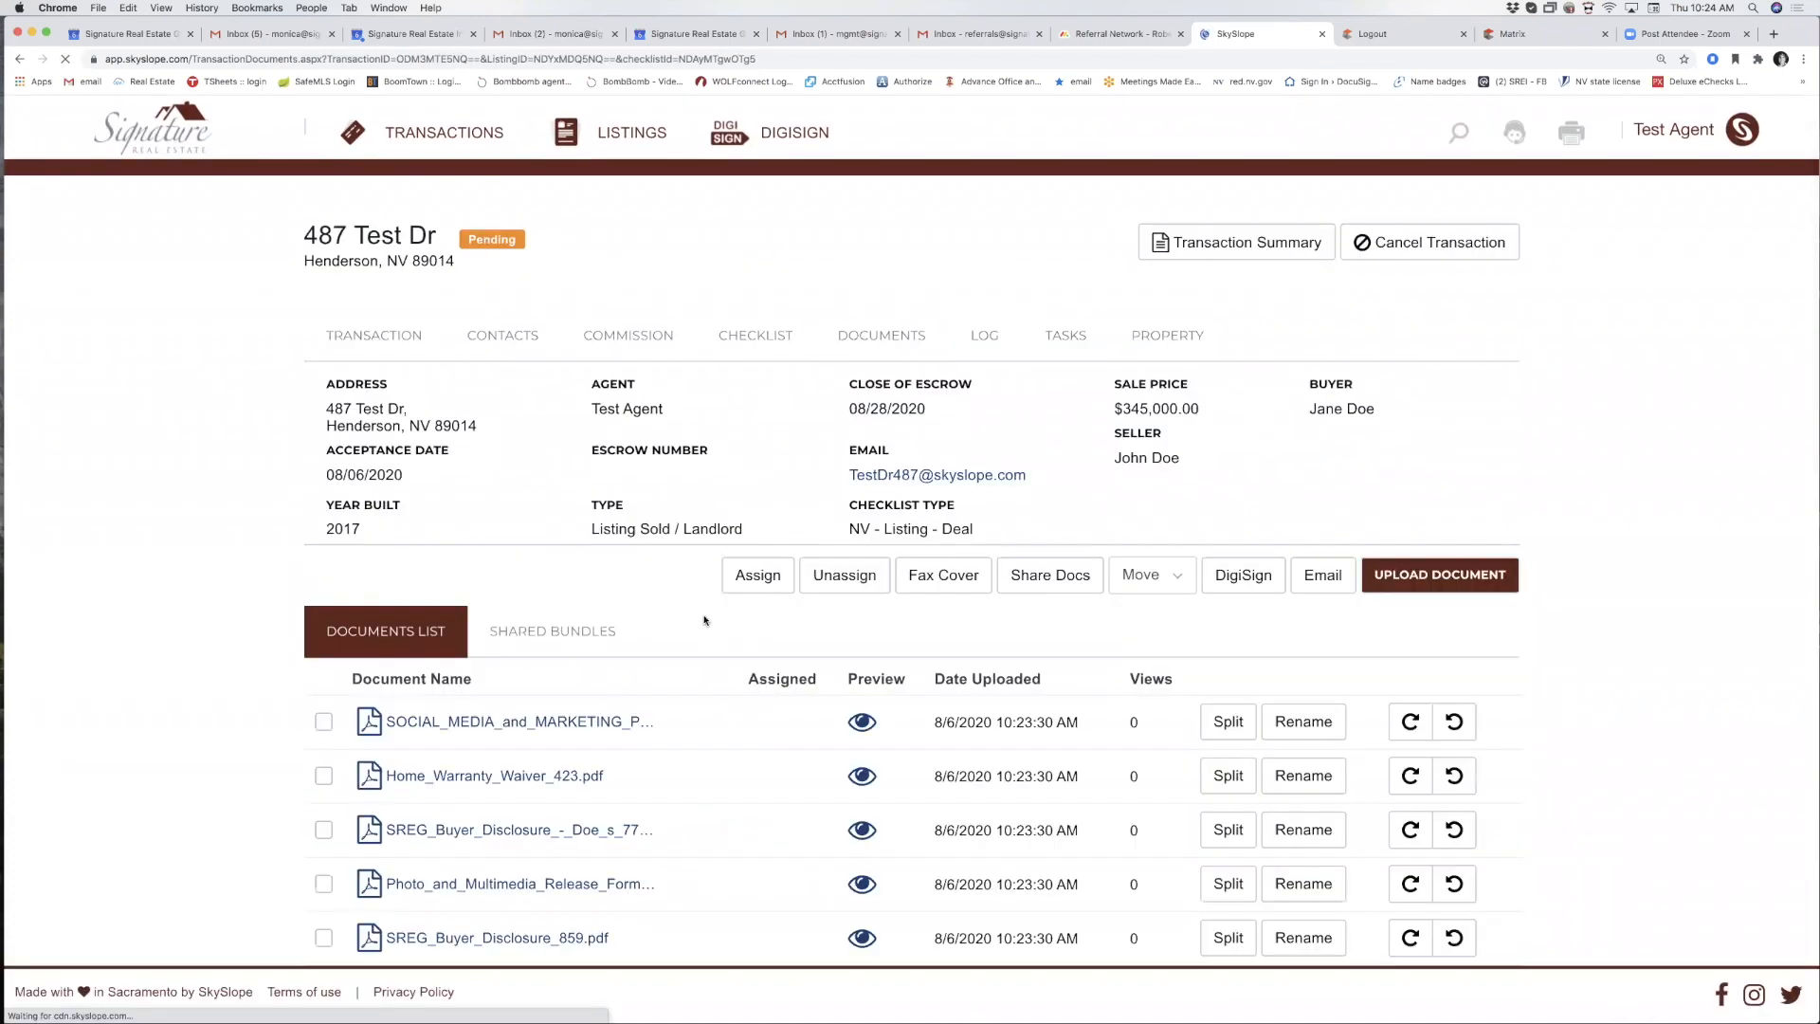
pyautogui.scroll(-8, 705, 621)
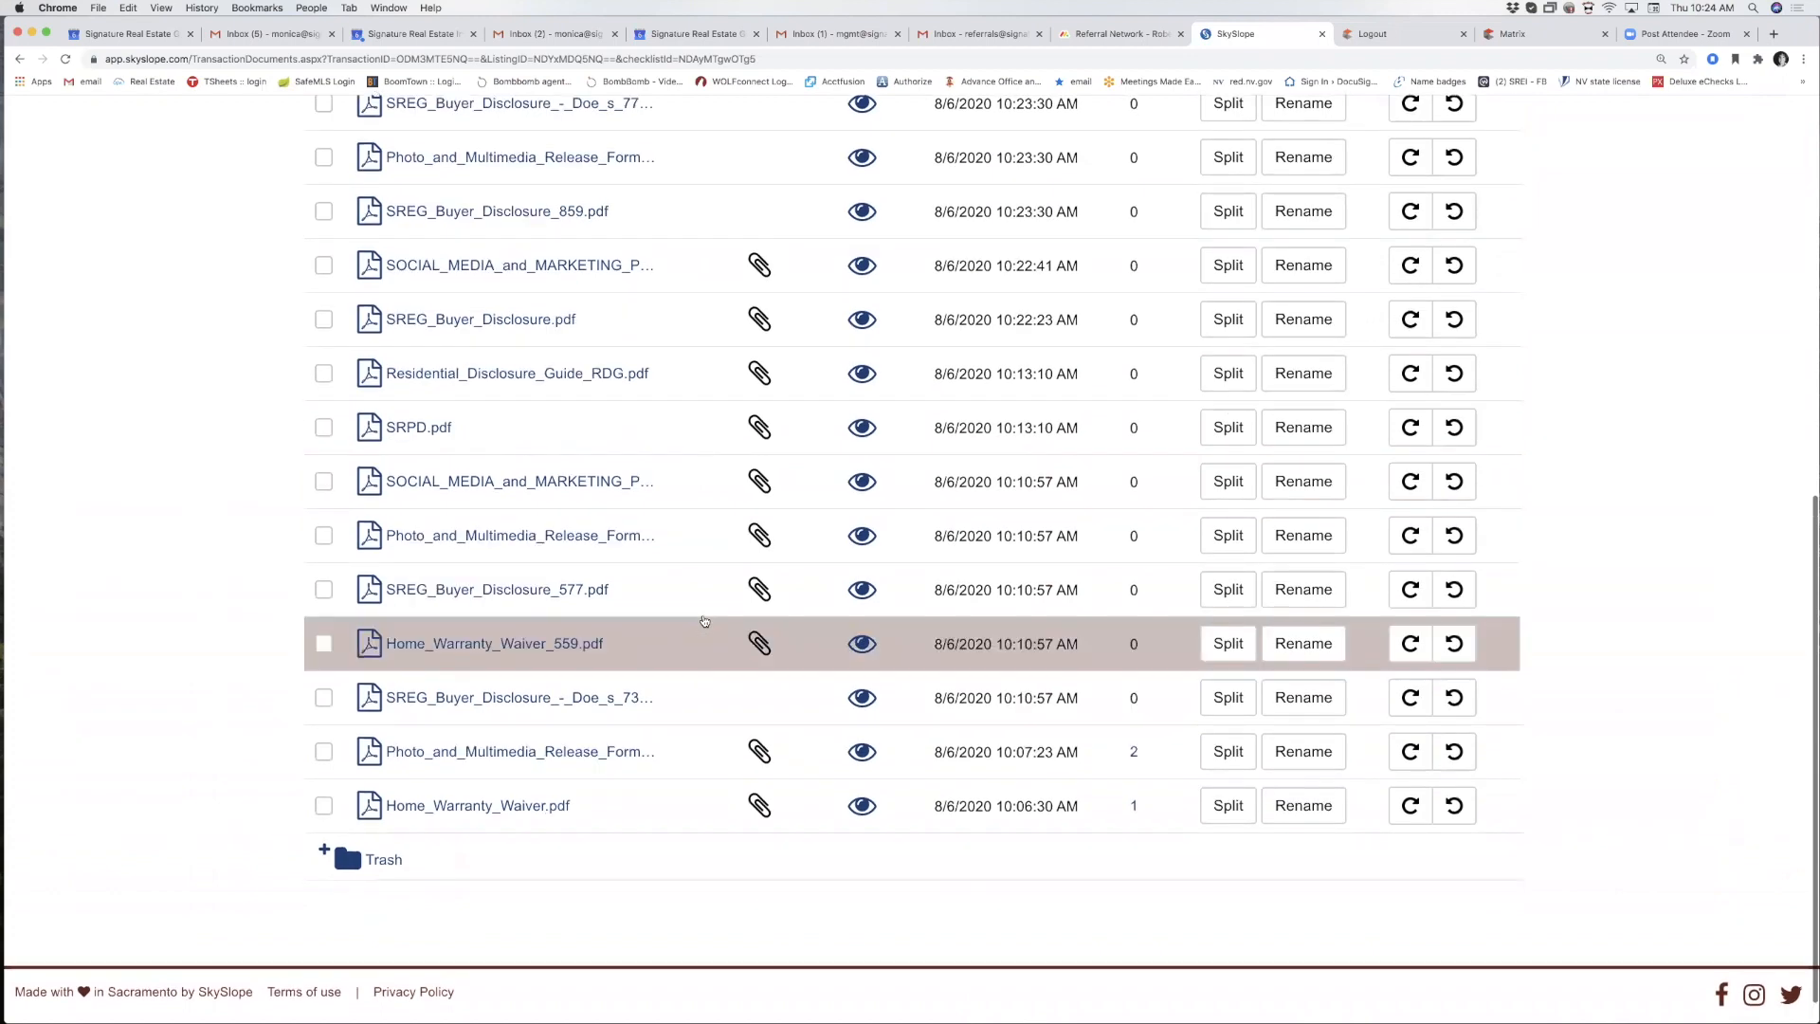
pyautogui.scroll(5, 705, 621)
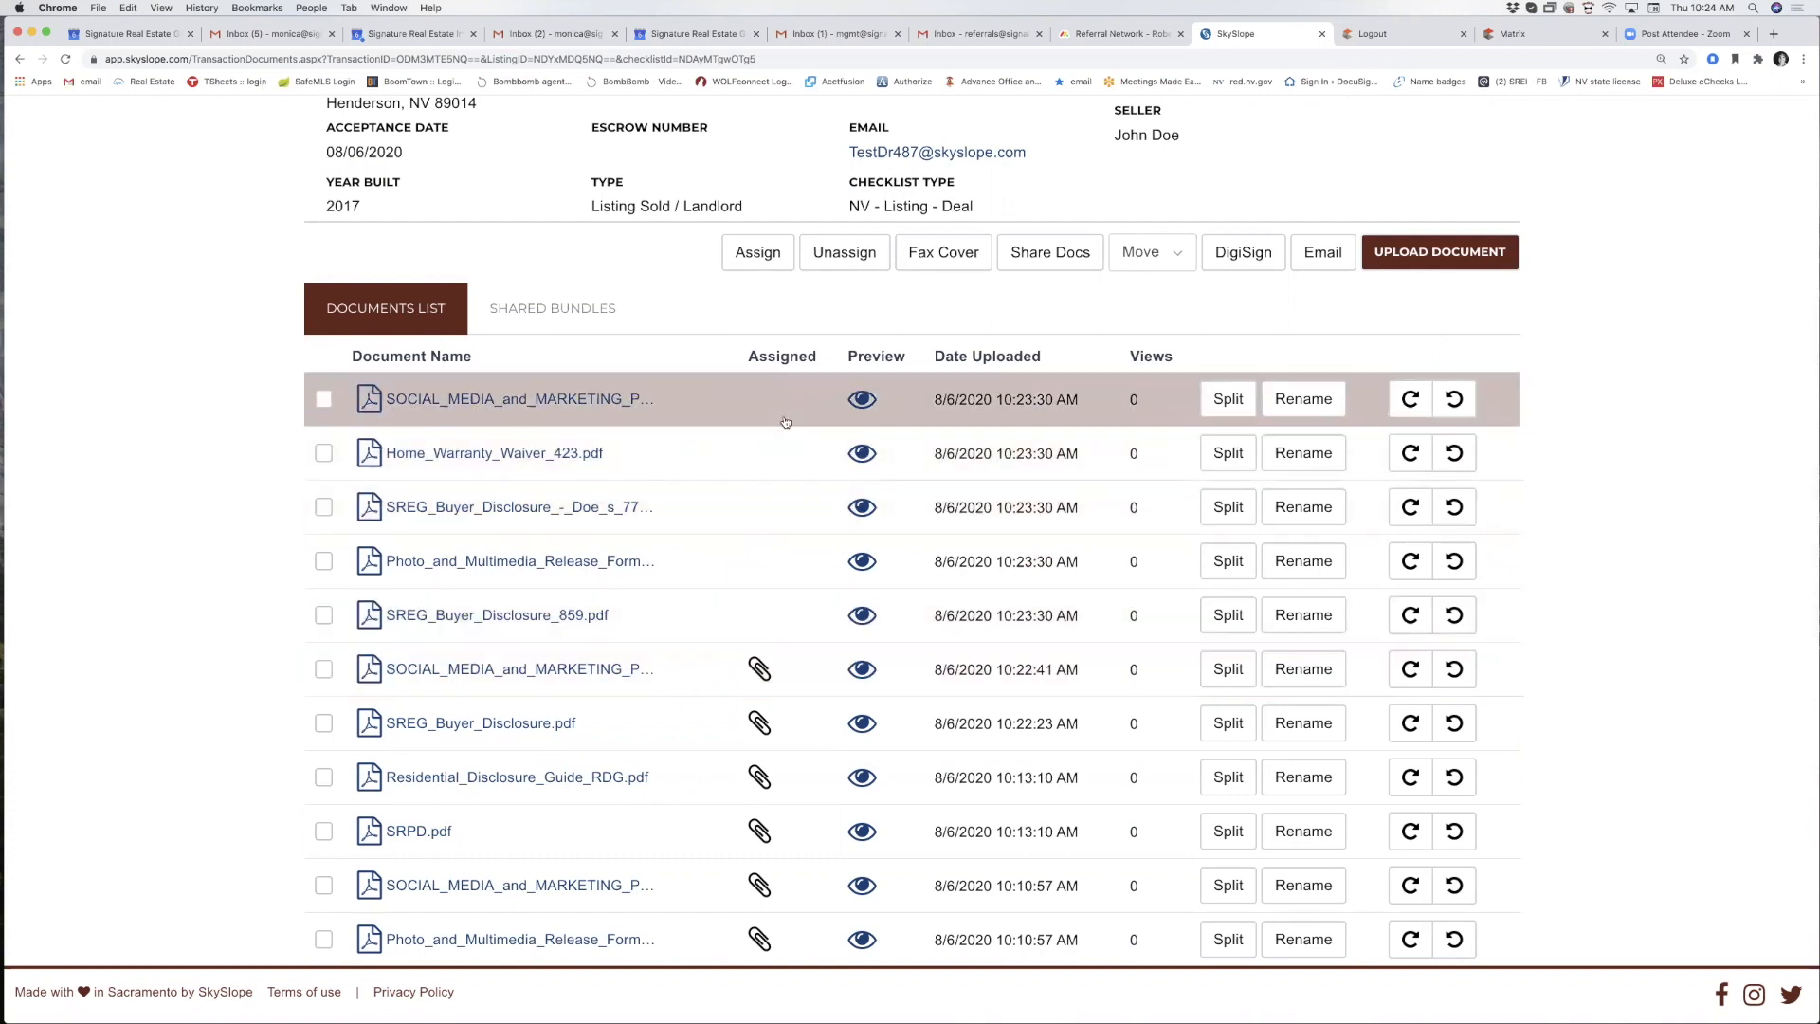
pyautogui.click(1228, 399)
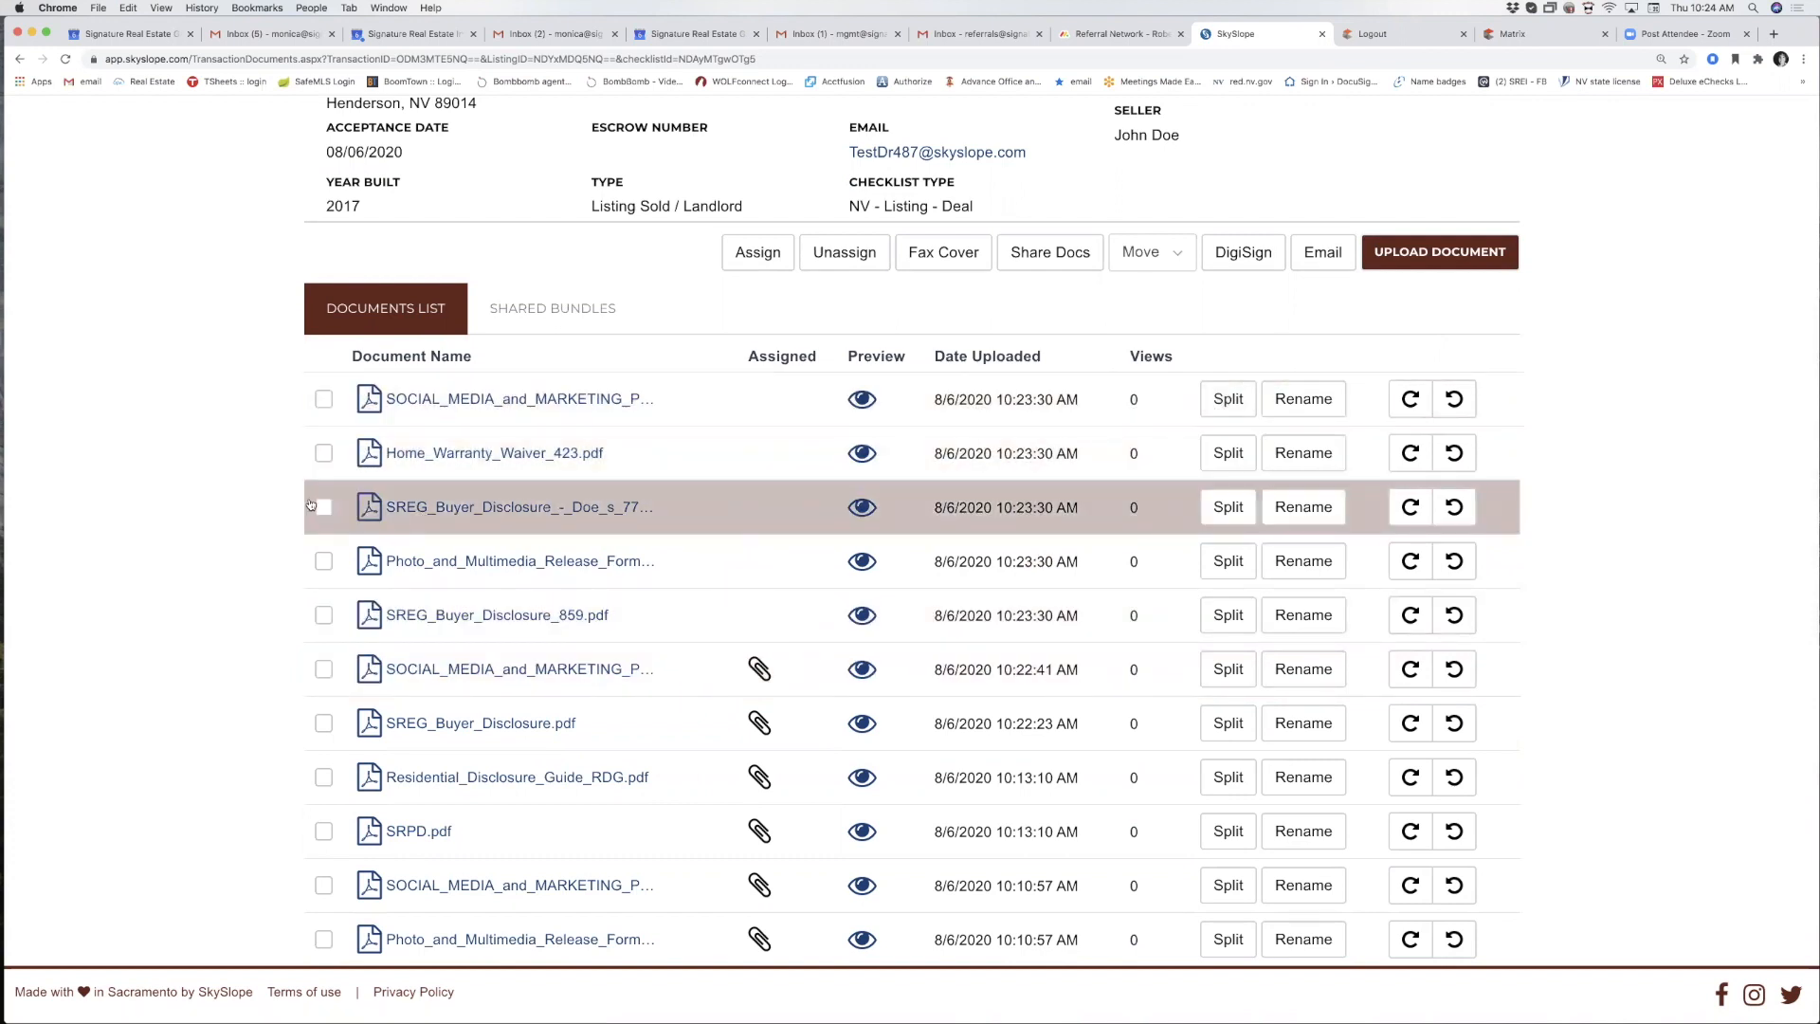
# Start splitting the buyer disclosure and name page 1 MLS S Status.
pyautogui.click(1228, 508)
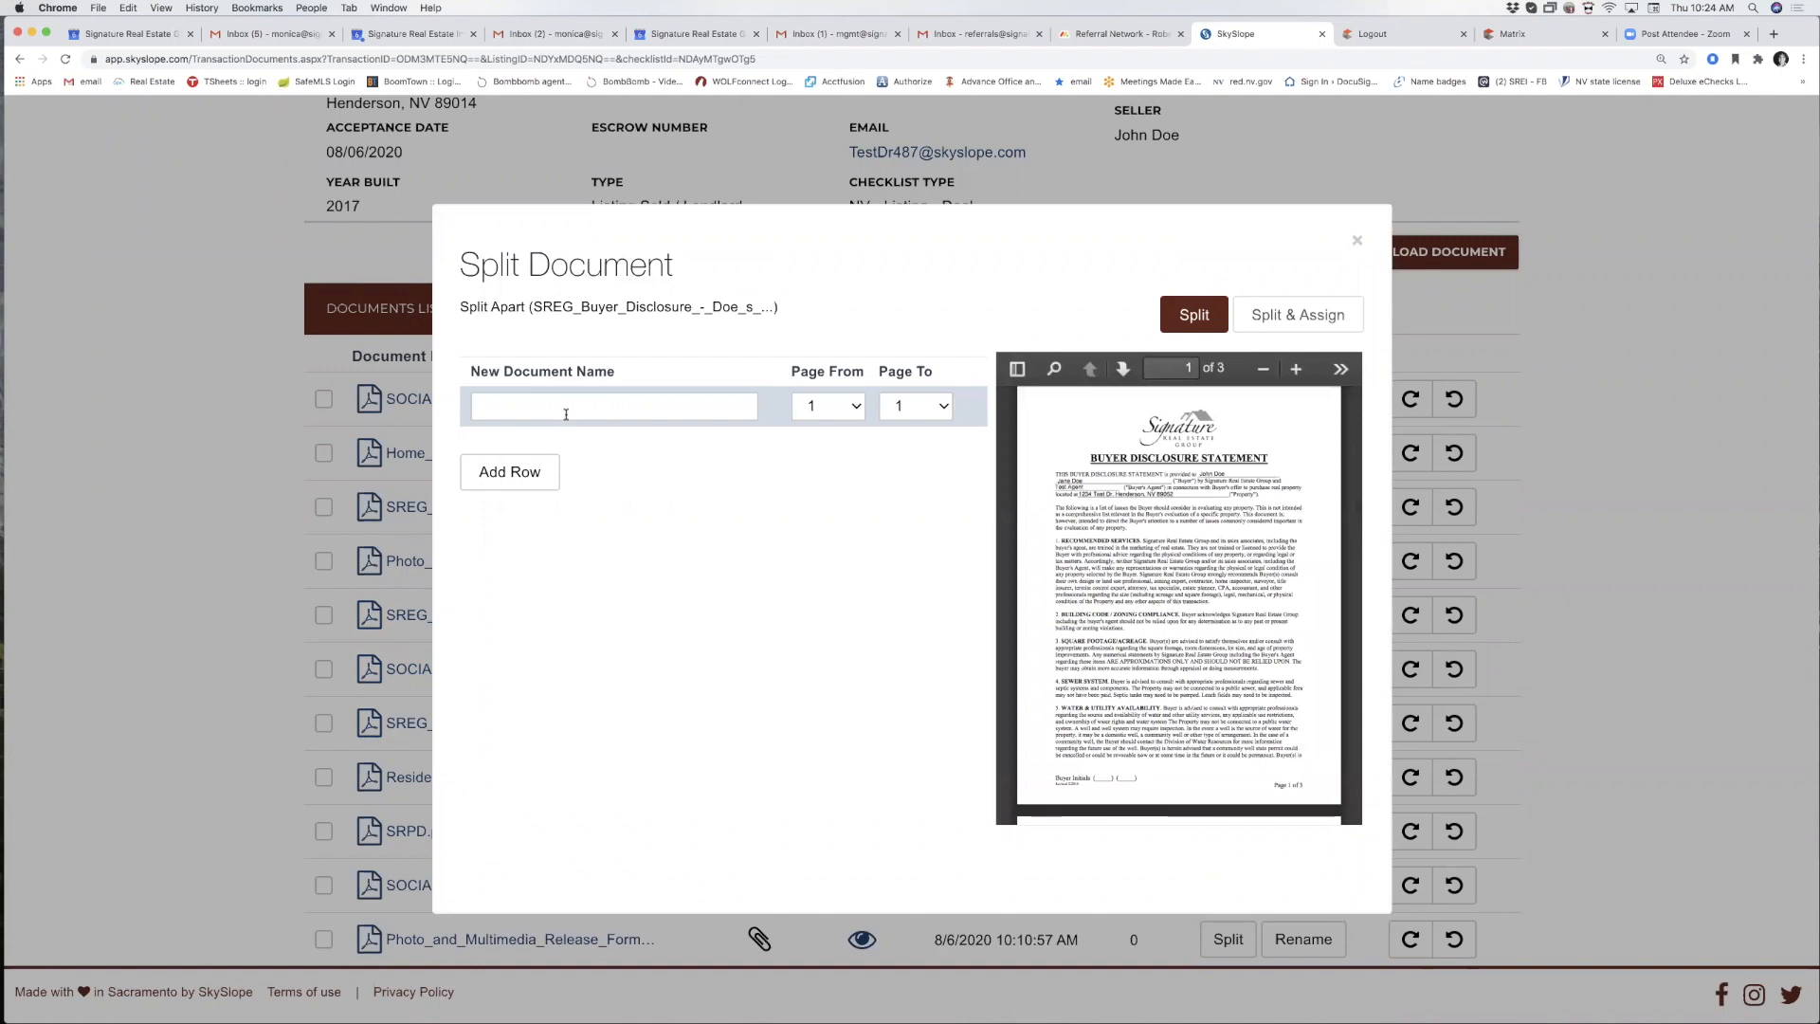
pyautogui.click(566, 415)
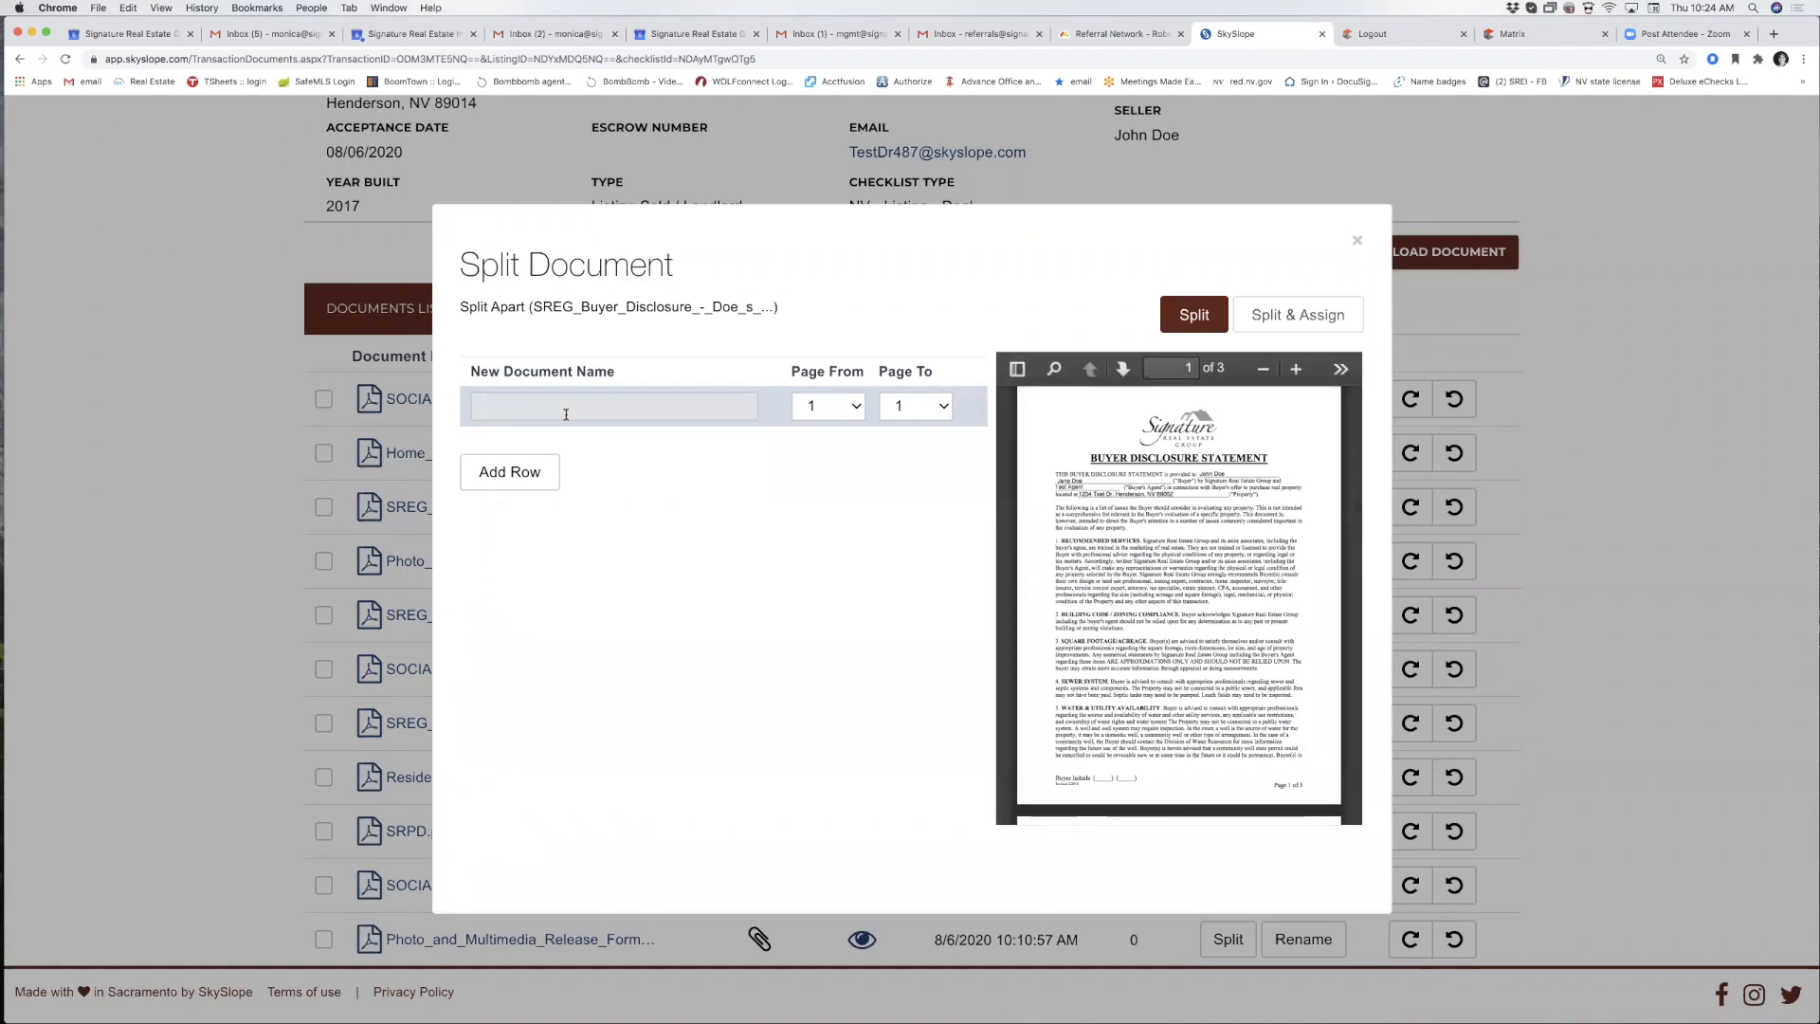
pyautogui.write('r')
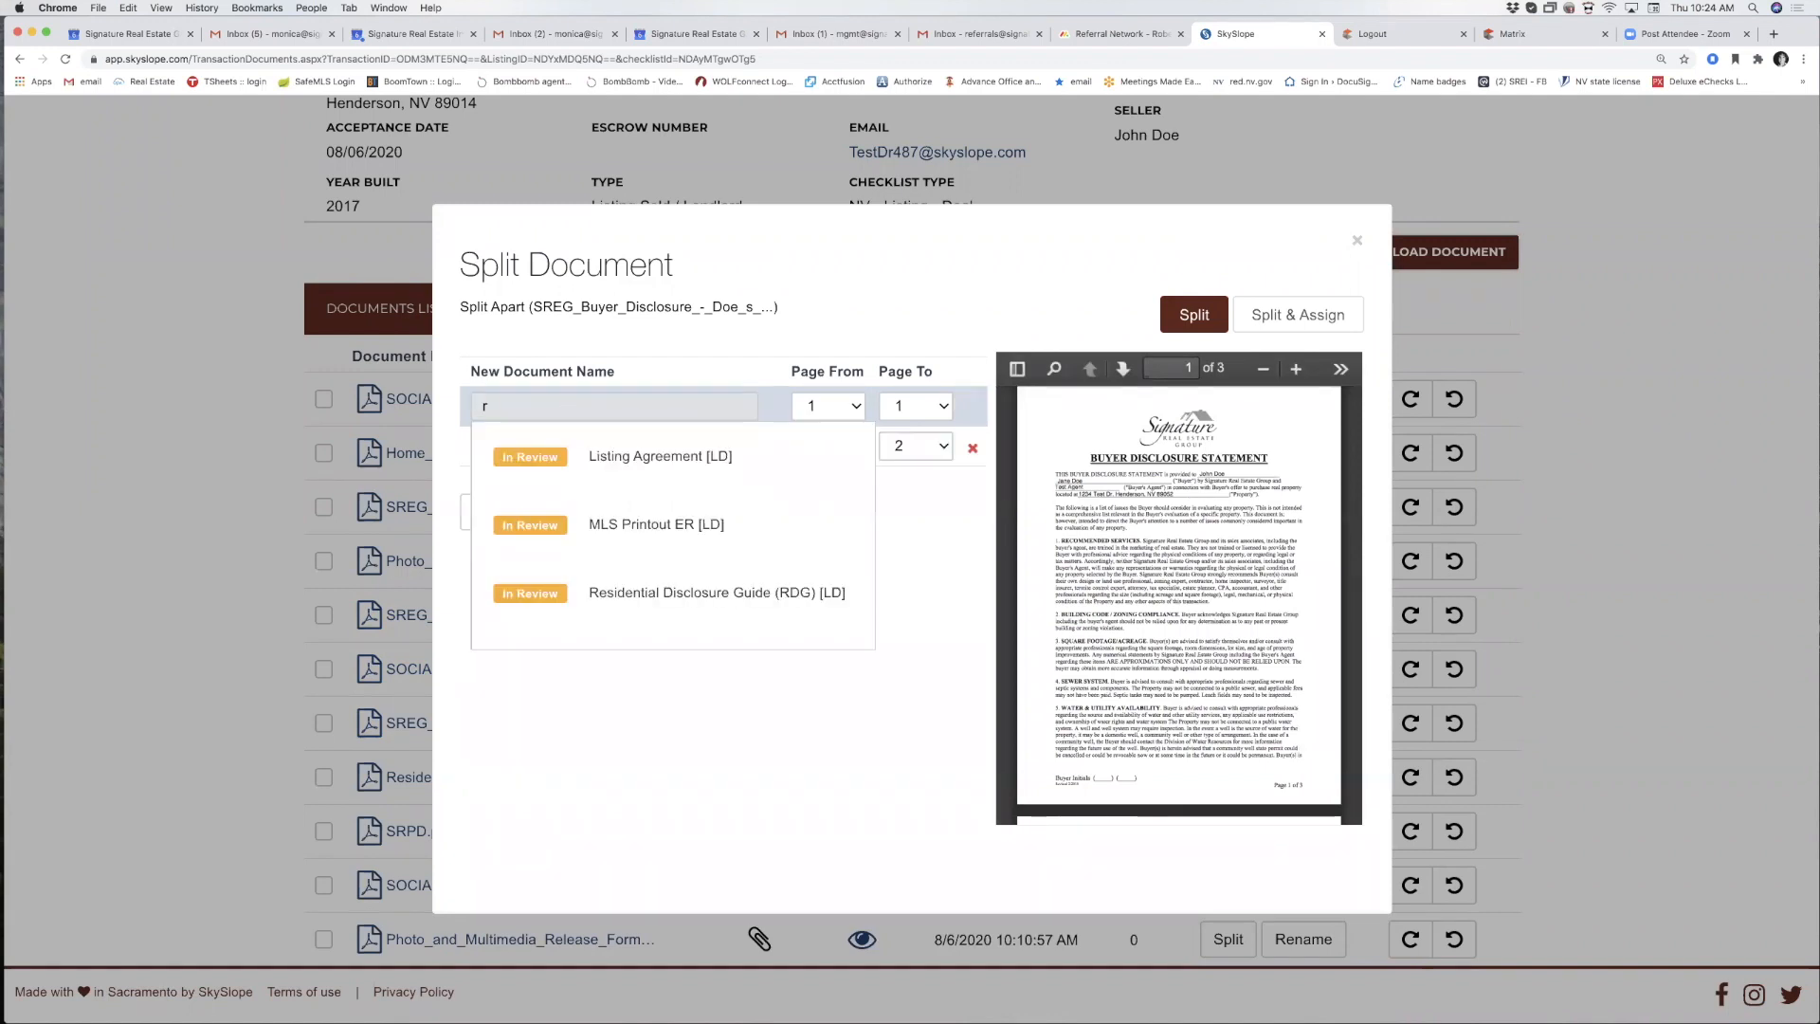
pyautogui.write('pe')
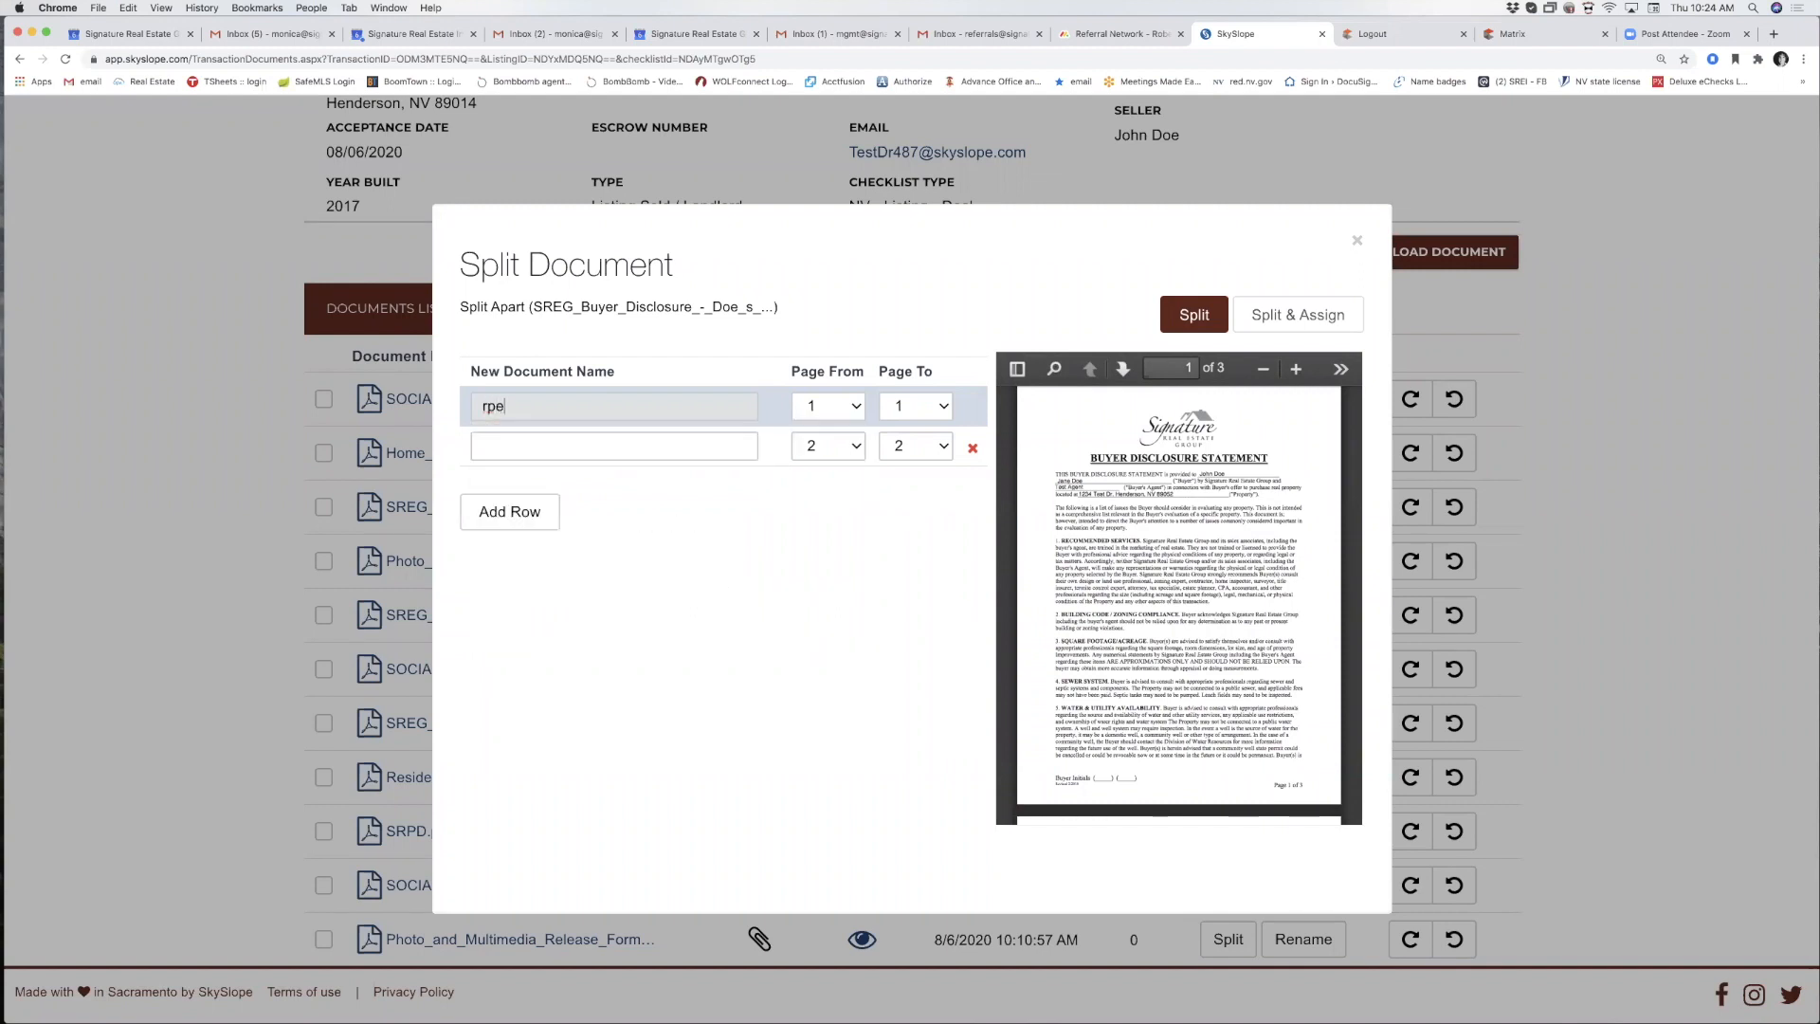
pyautogui.press('BackSpace')
pyautogui.click(686, 405)
pyautogui.write('mls')
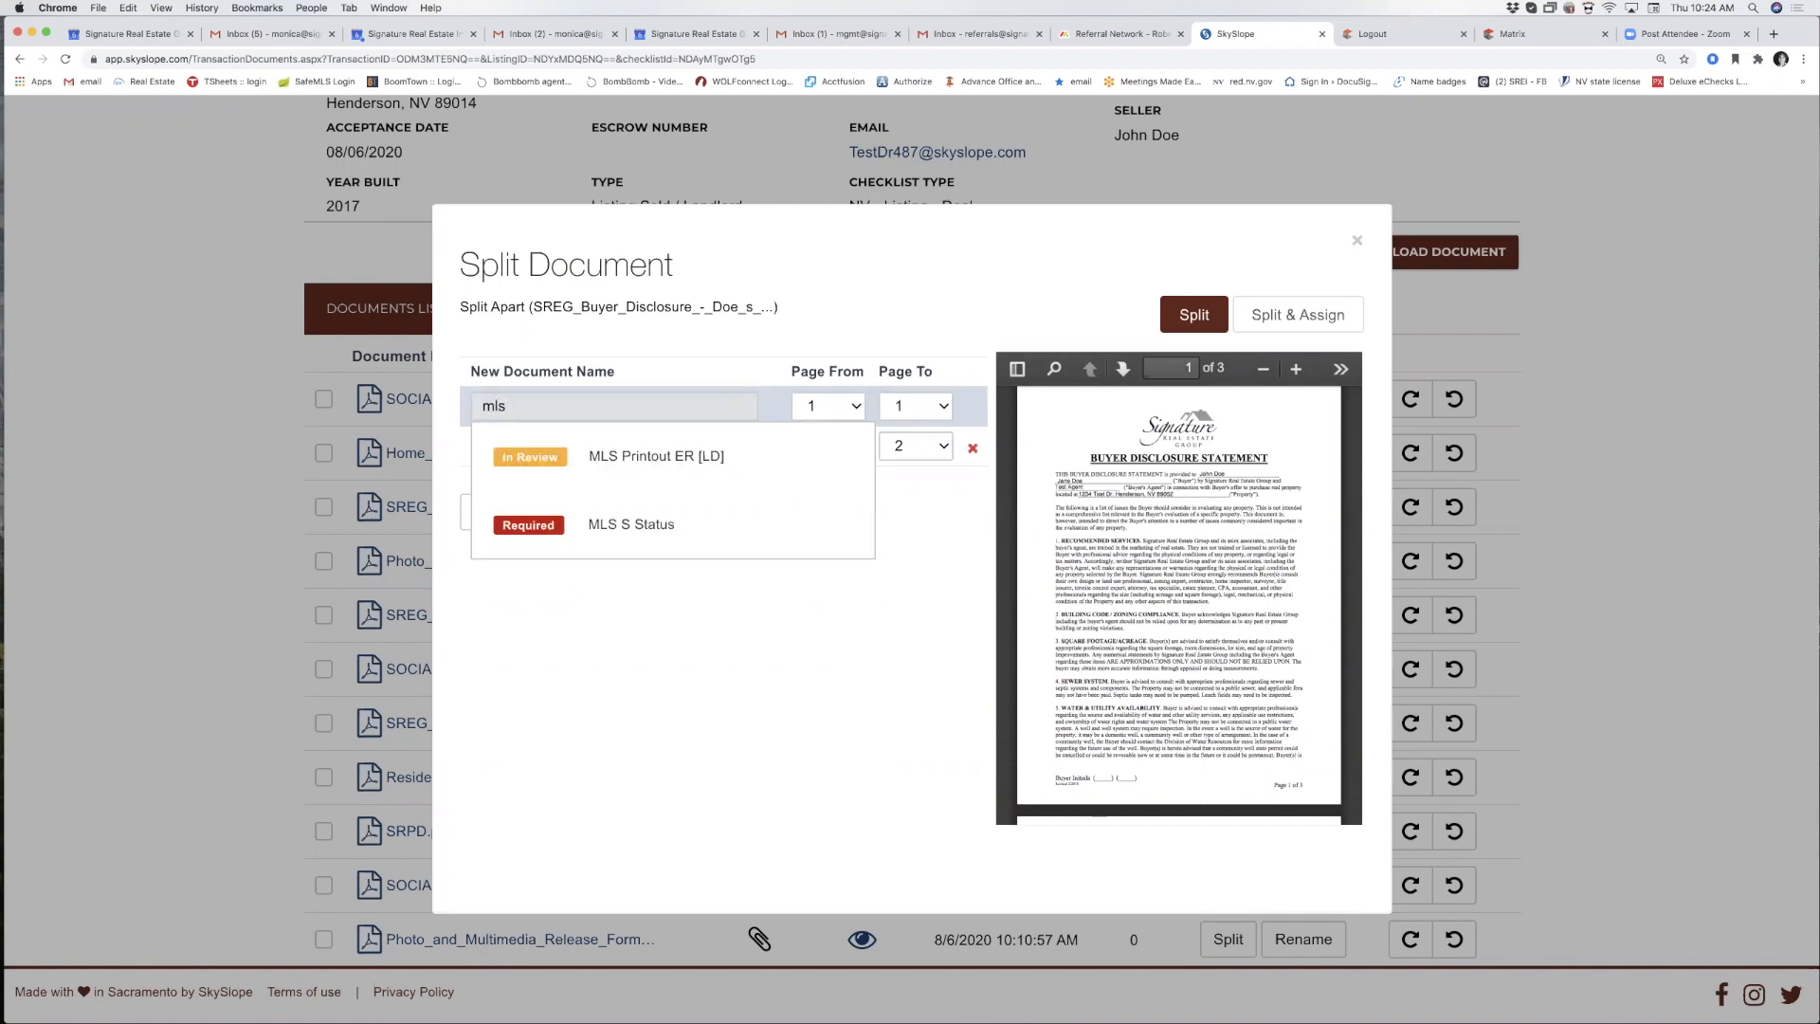
pyautogui.click(663, 528)
# Name pages 2–3 Prelim and Escrow, then split and assign both to the checklist.
pyautogui.click(587, 449)
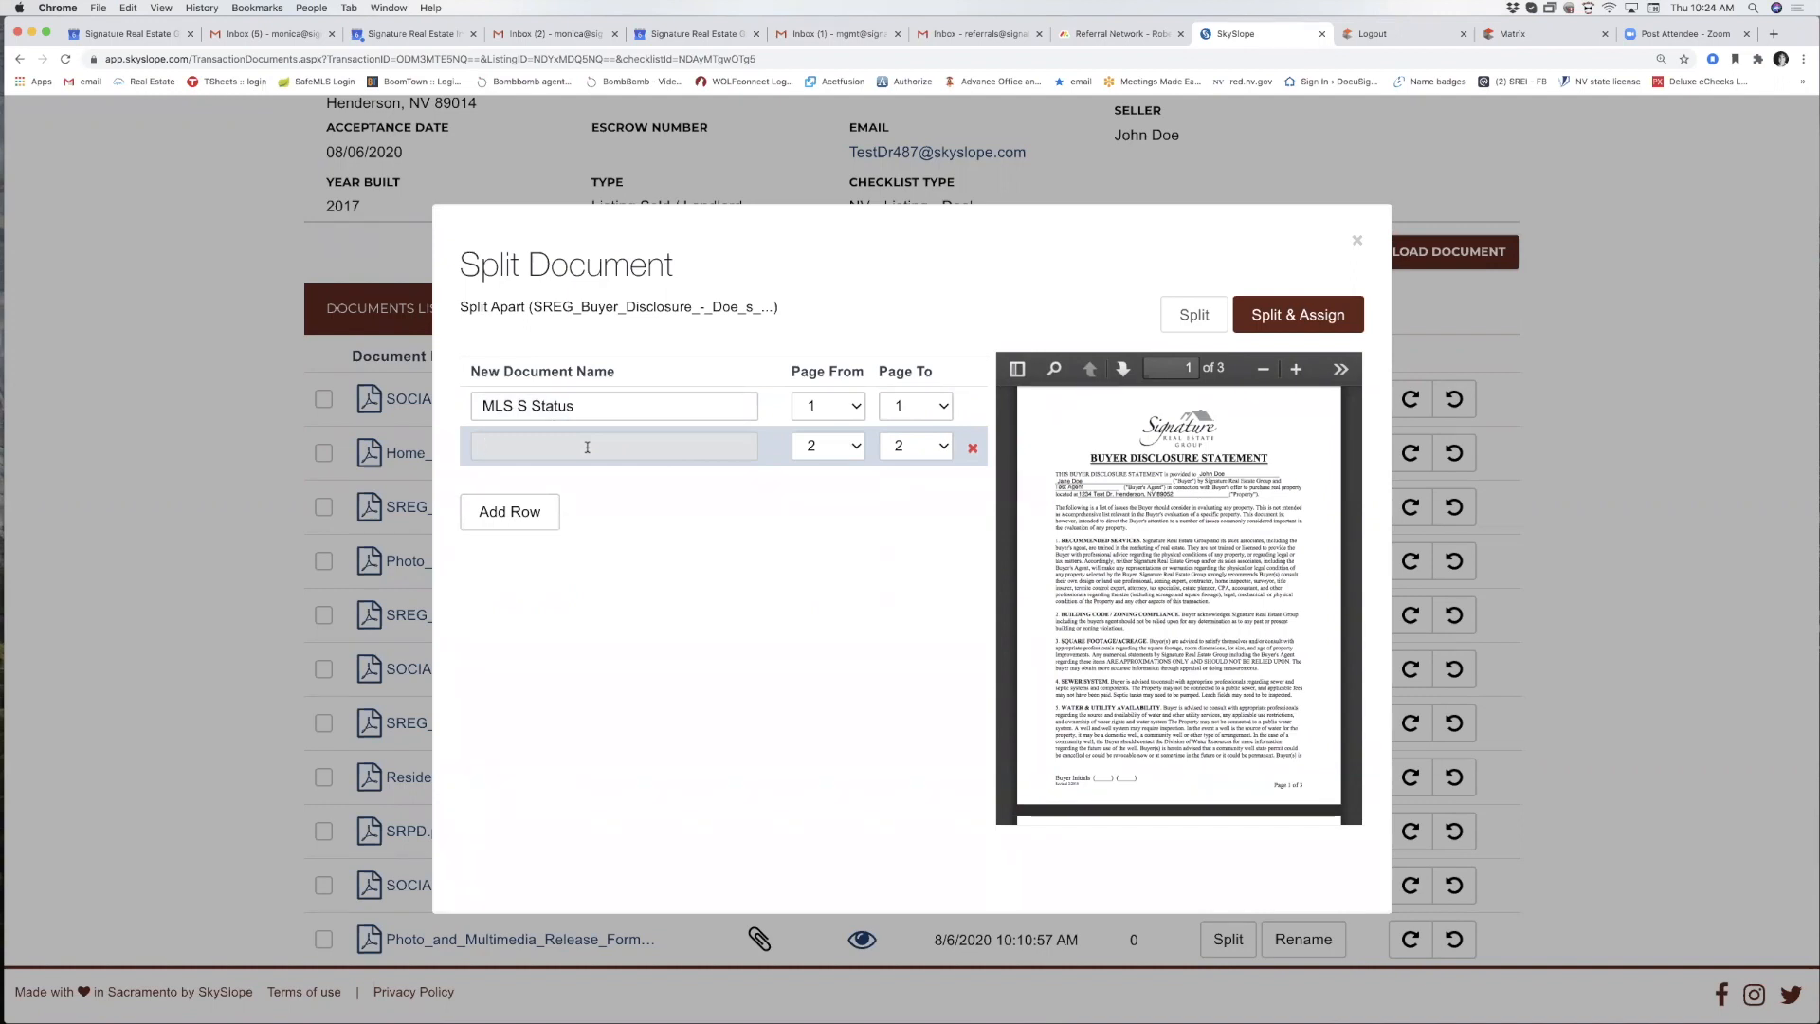
pyautogui.write('pr')
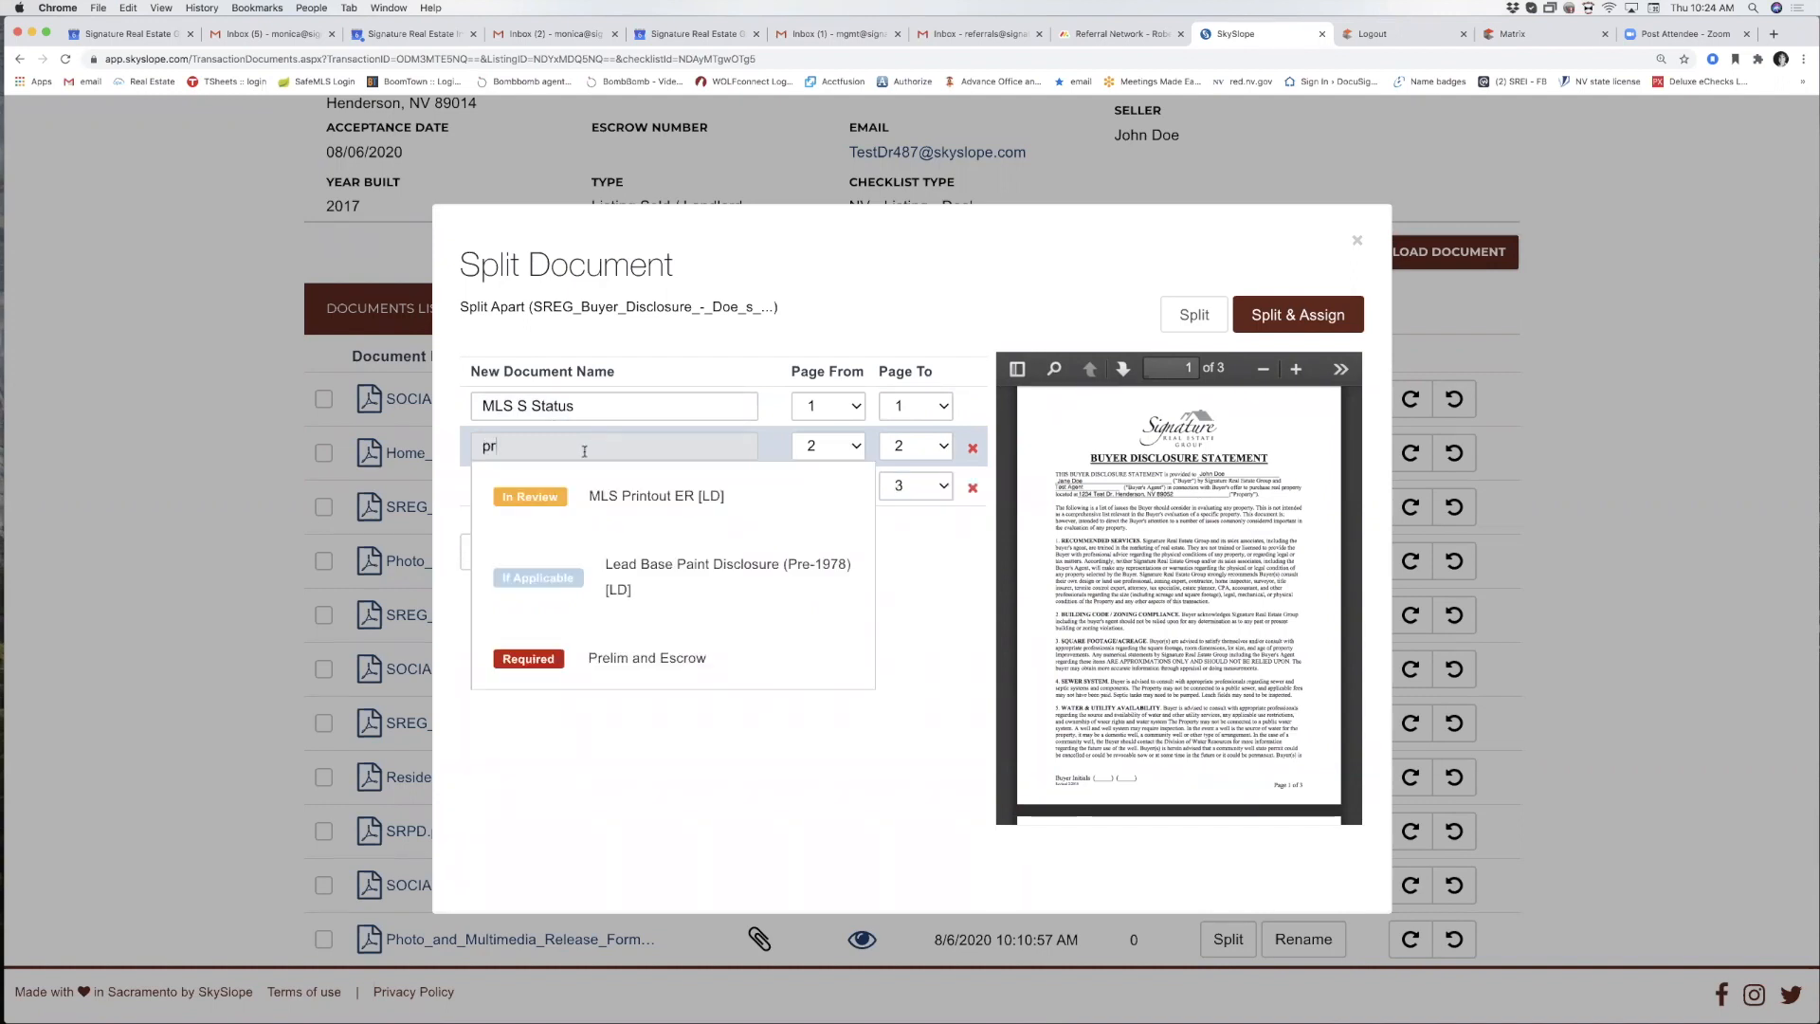
pyautogui.click(648, 657)
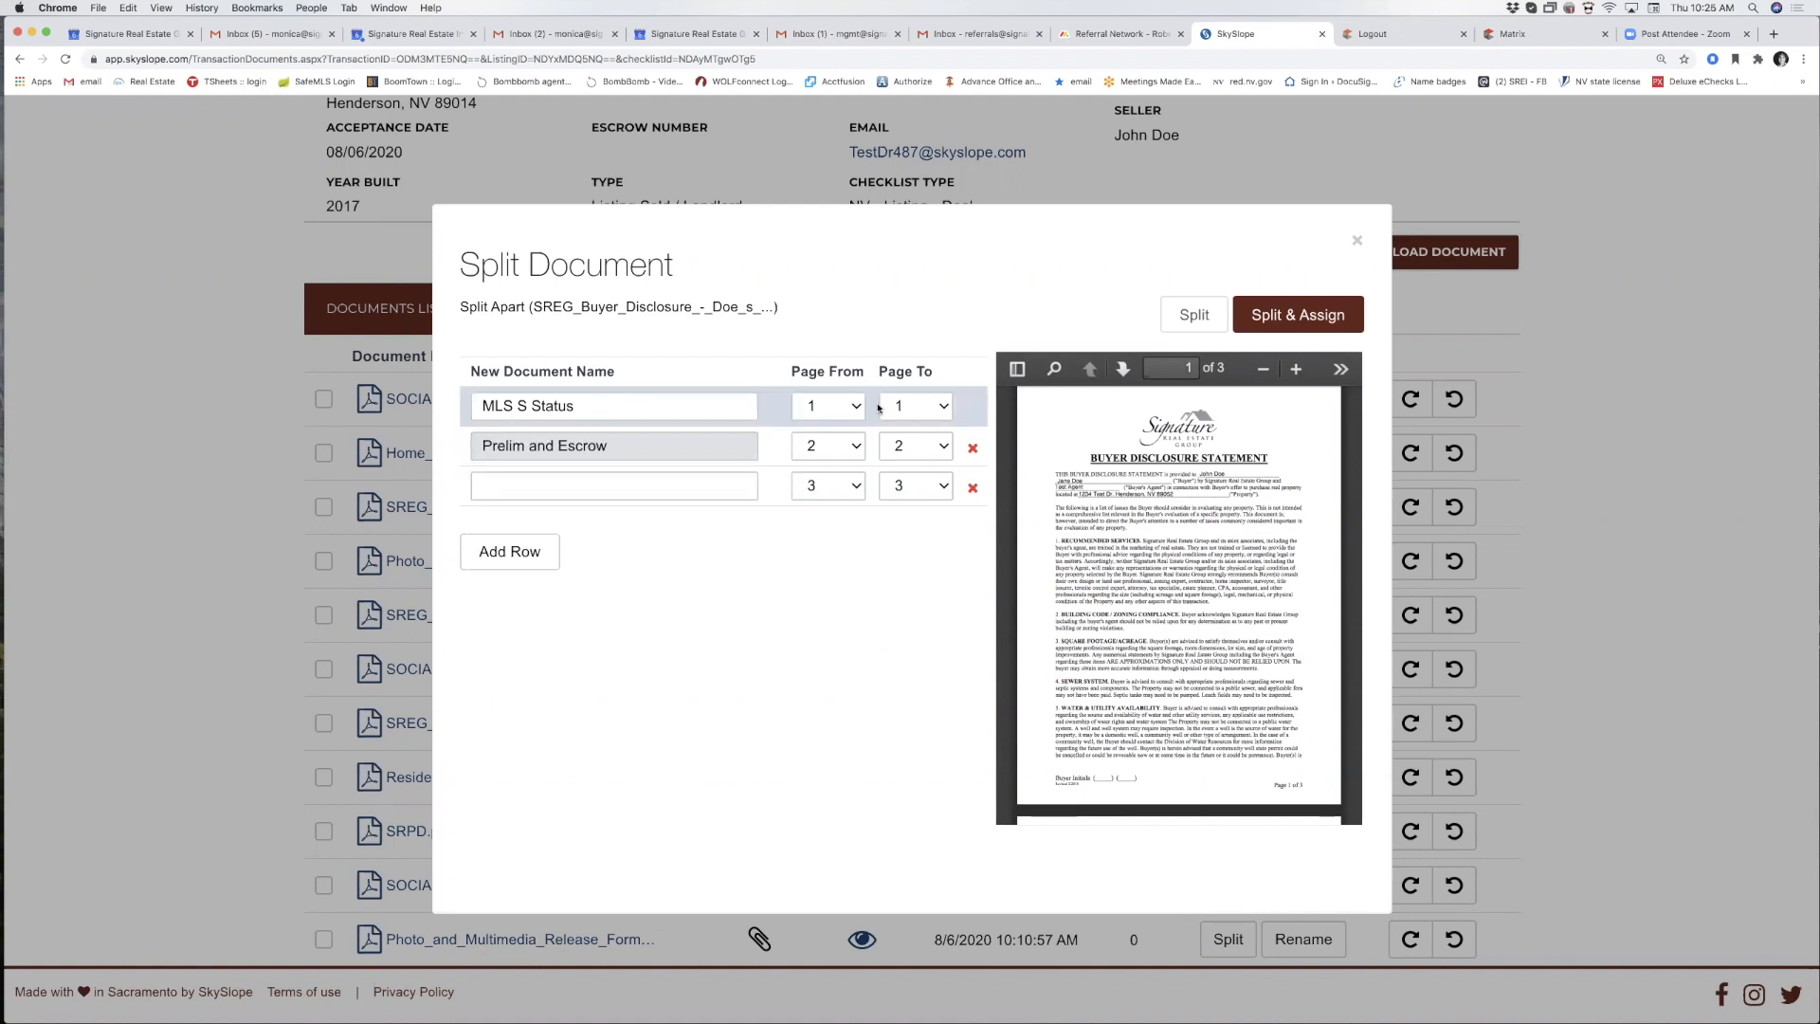
pyautogui.click(905, 451)
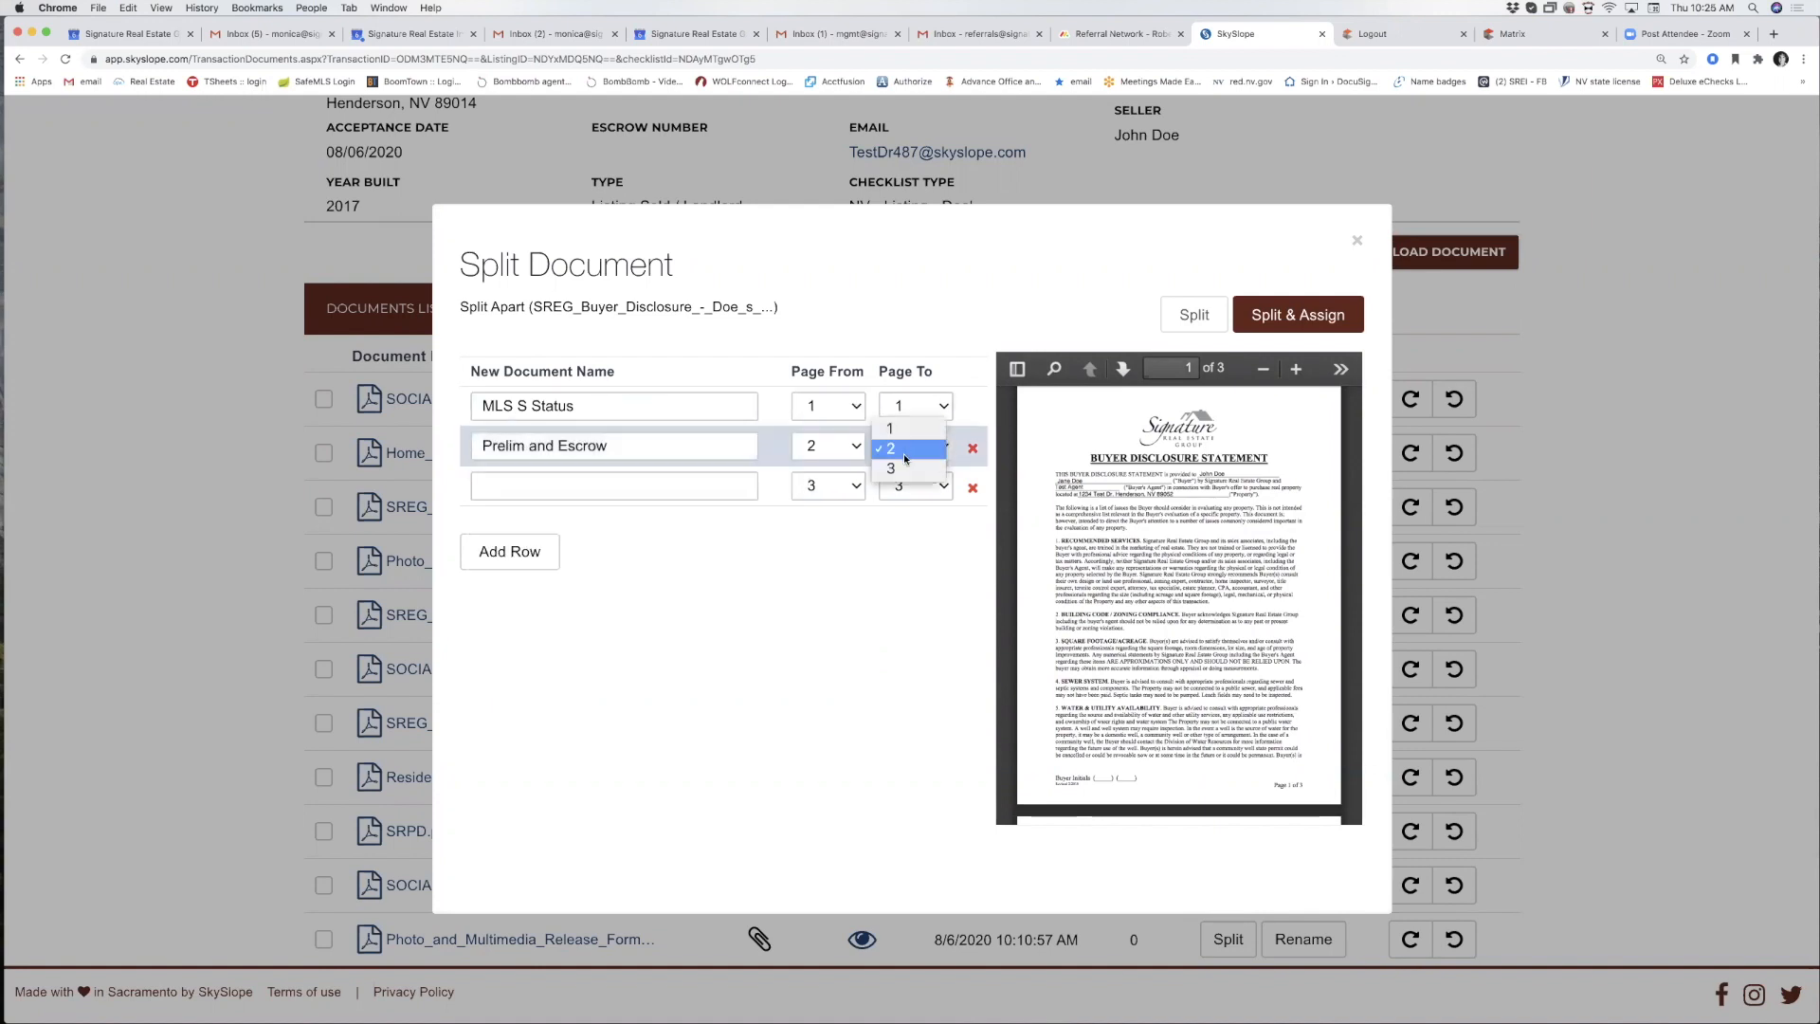
pyautogui.click(895, 469)
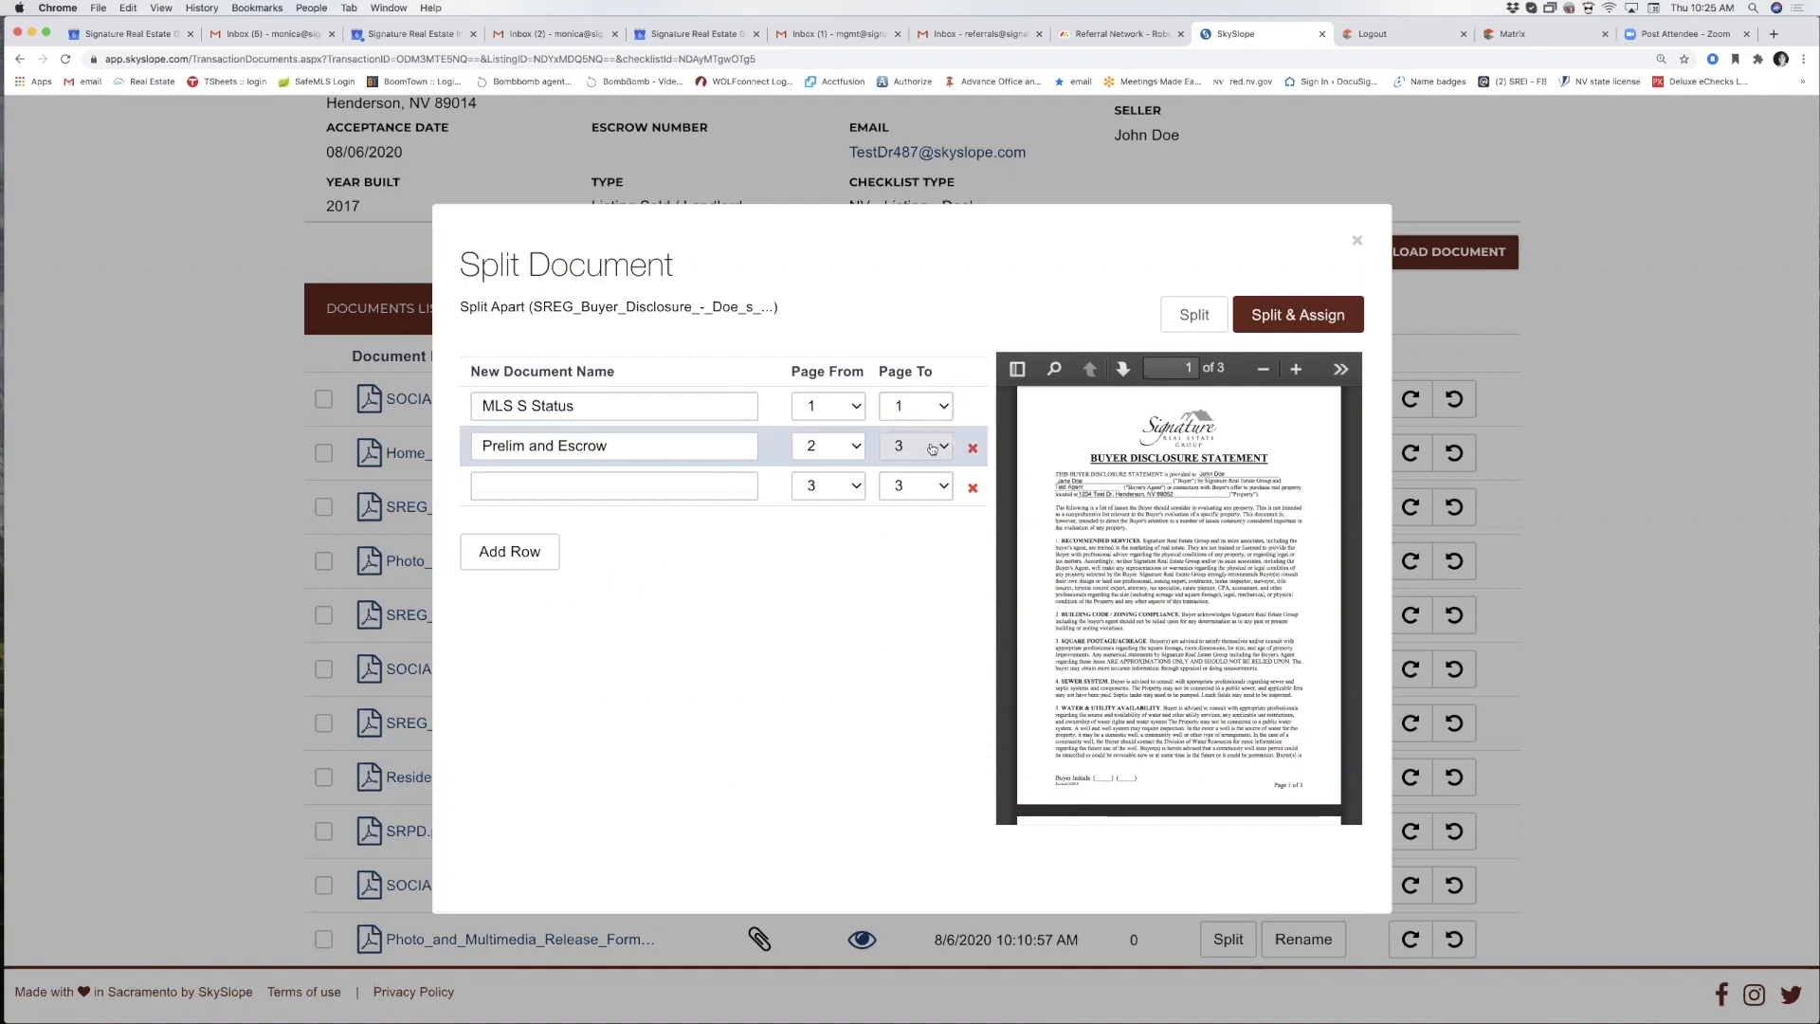
pyautogui.click(1325, 315)
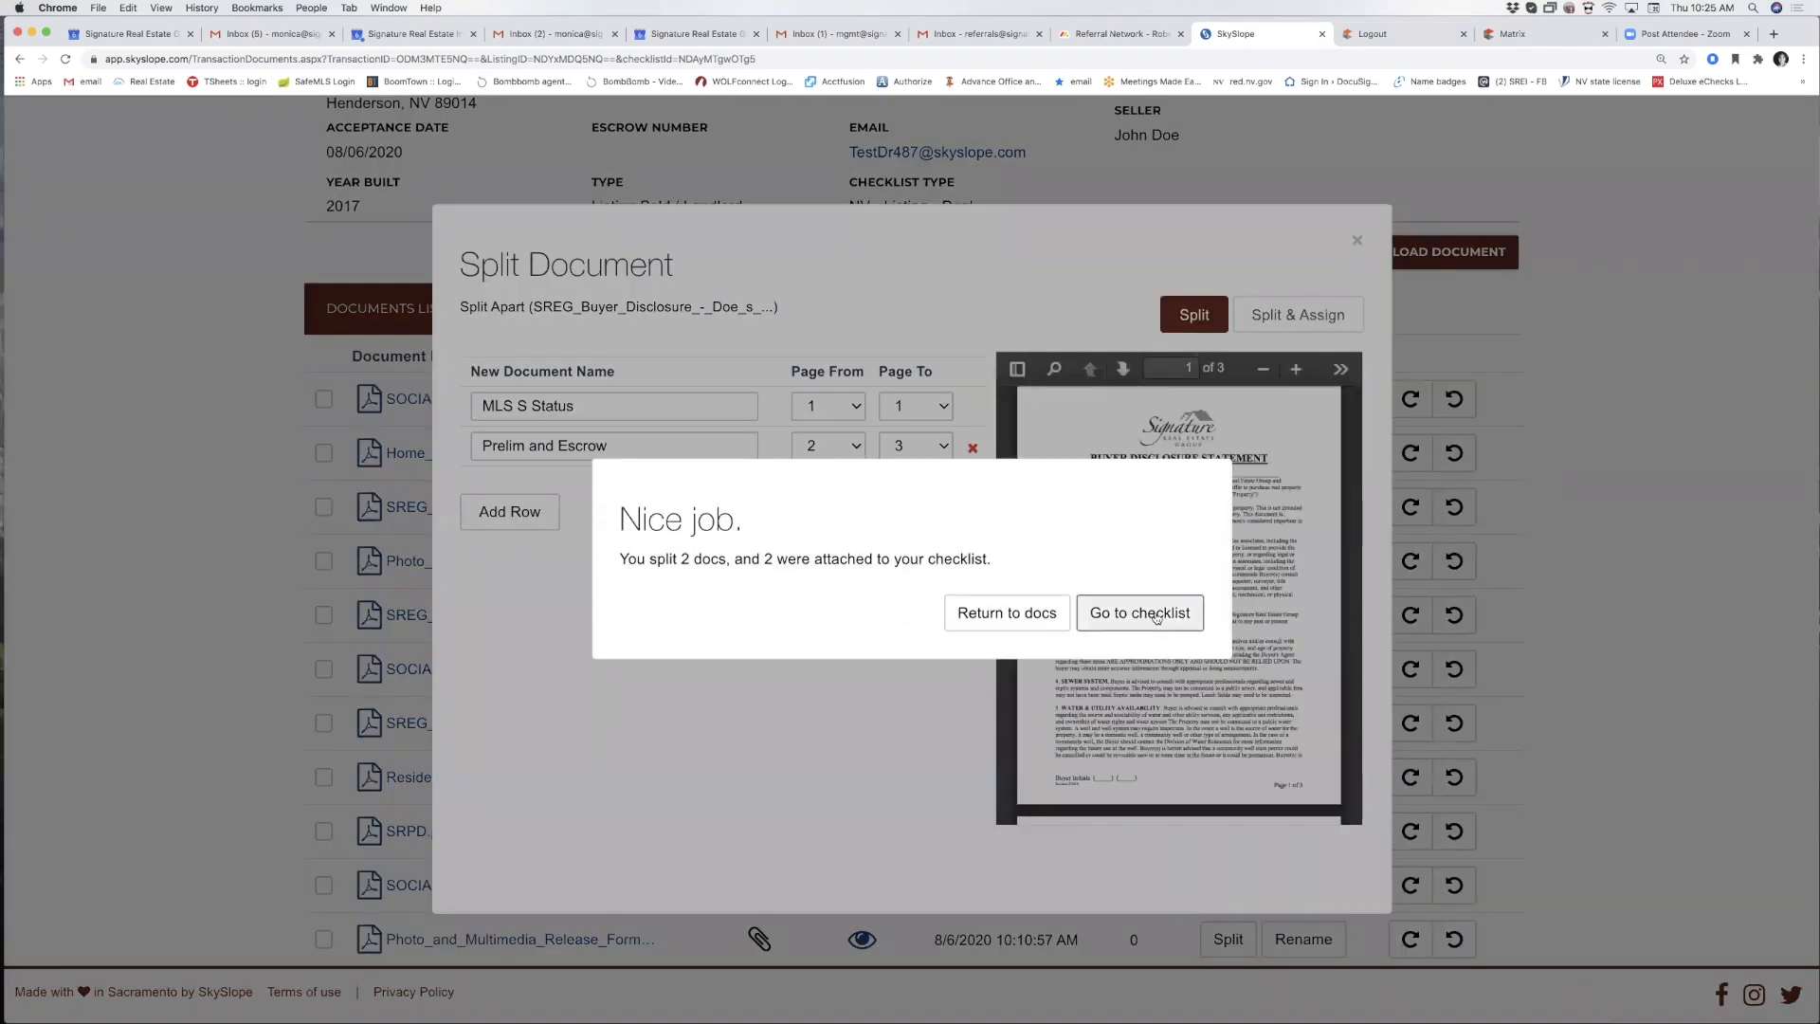
pyautogui.click(1156, 614)
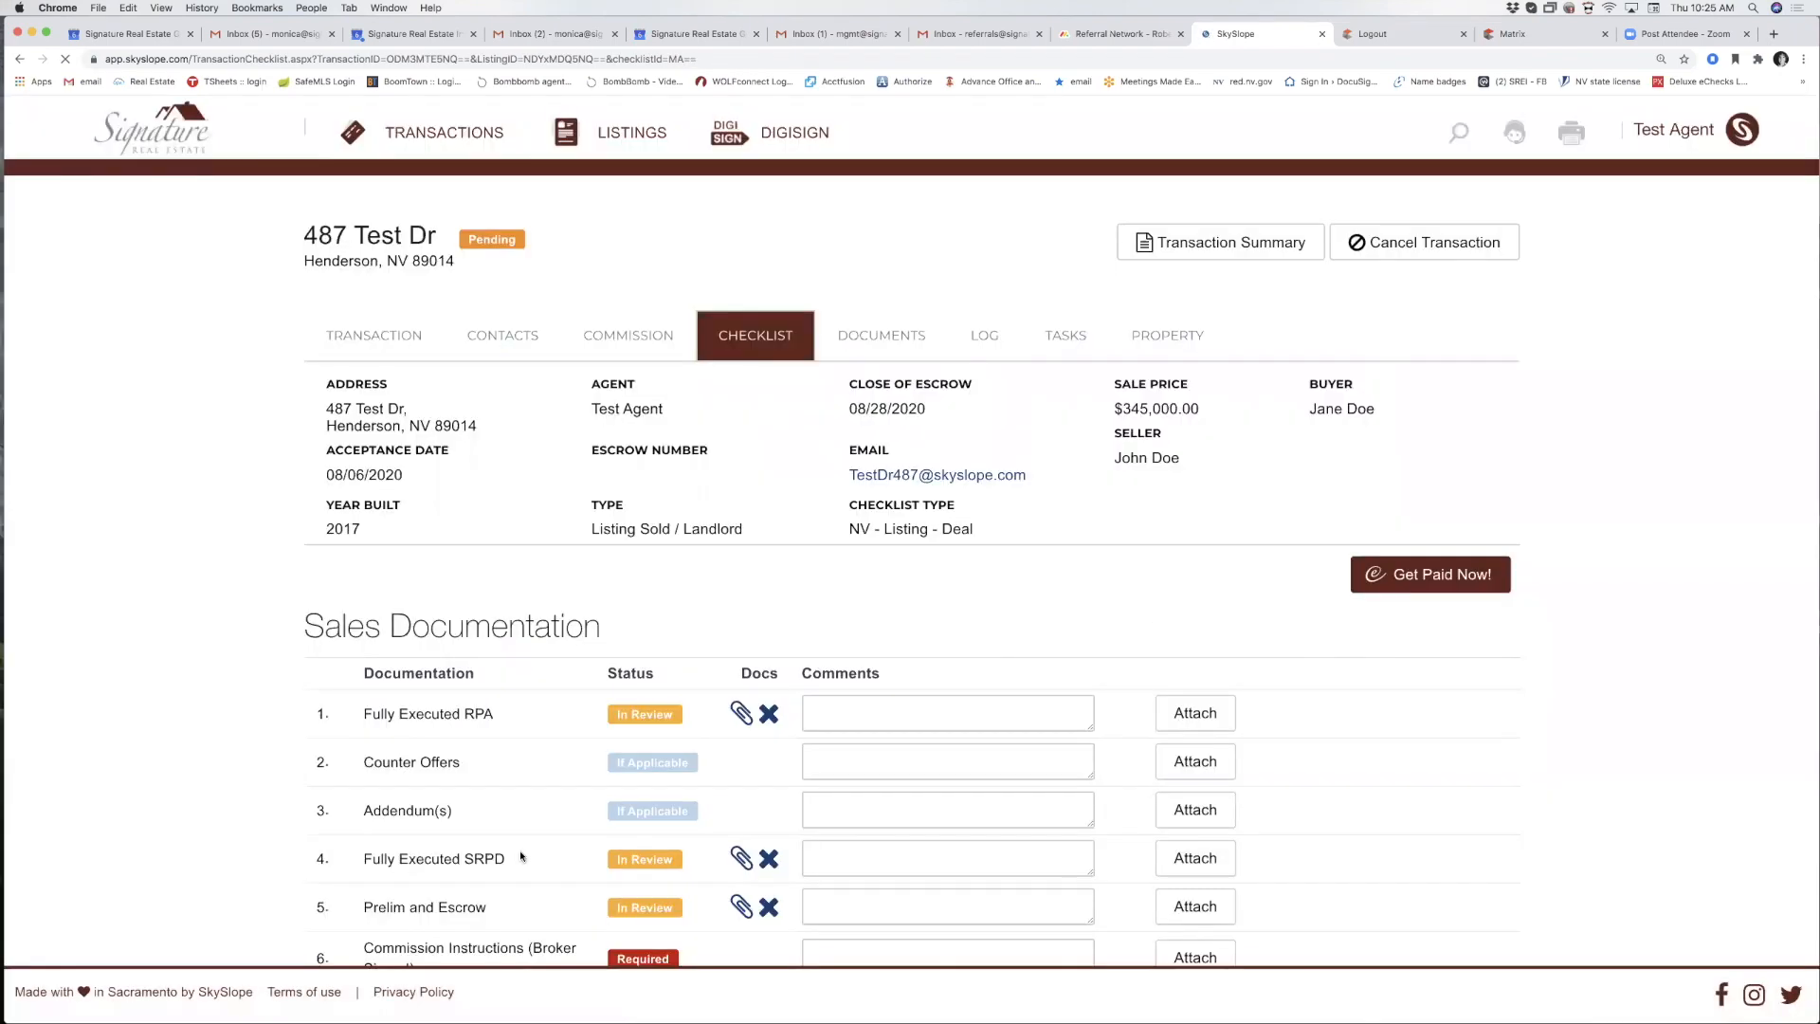
# Assign SOCIAL_MEDIA_and_MARKETING_POLICY_872.pdf to Commission Instructions (Broker Signed).
pyautogui.scroll(-3, 433, 858)
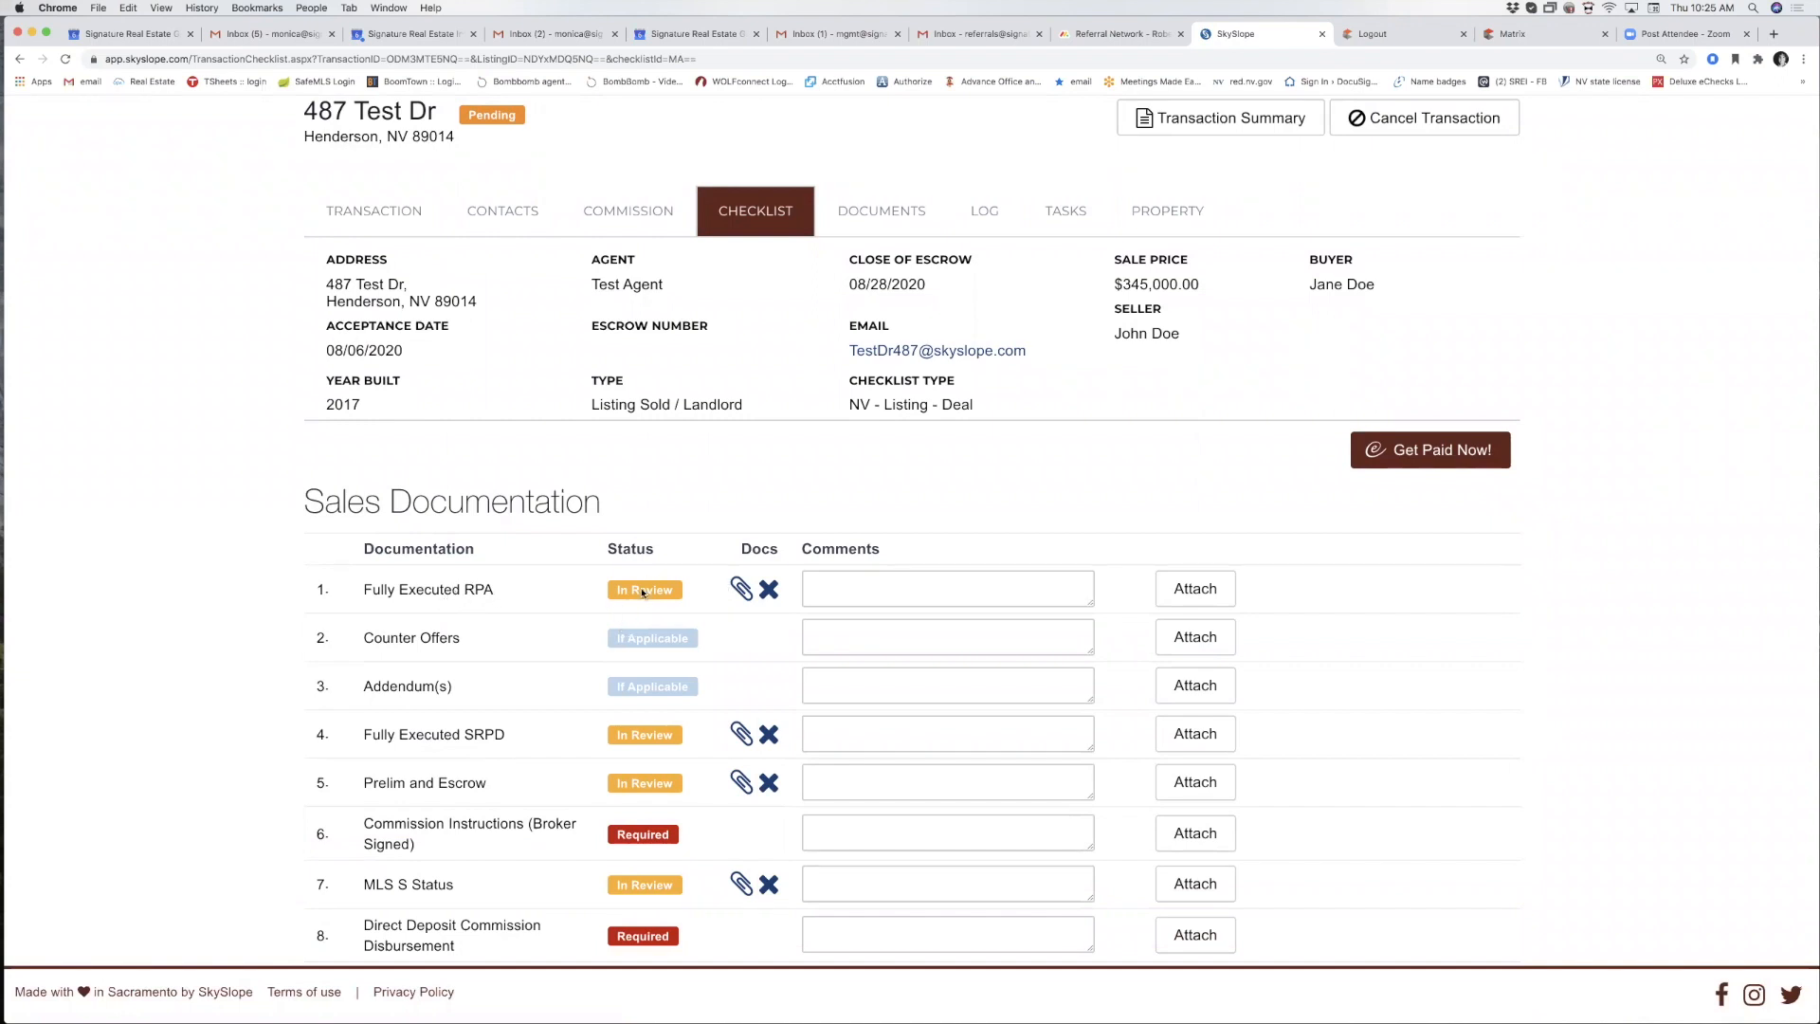
pyautogui.scroll(-4, 643, 592)
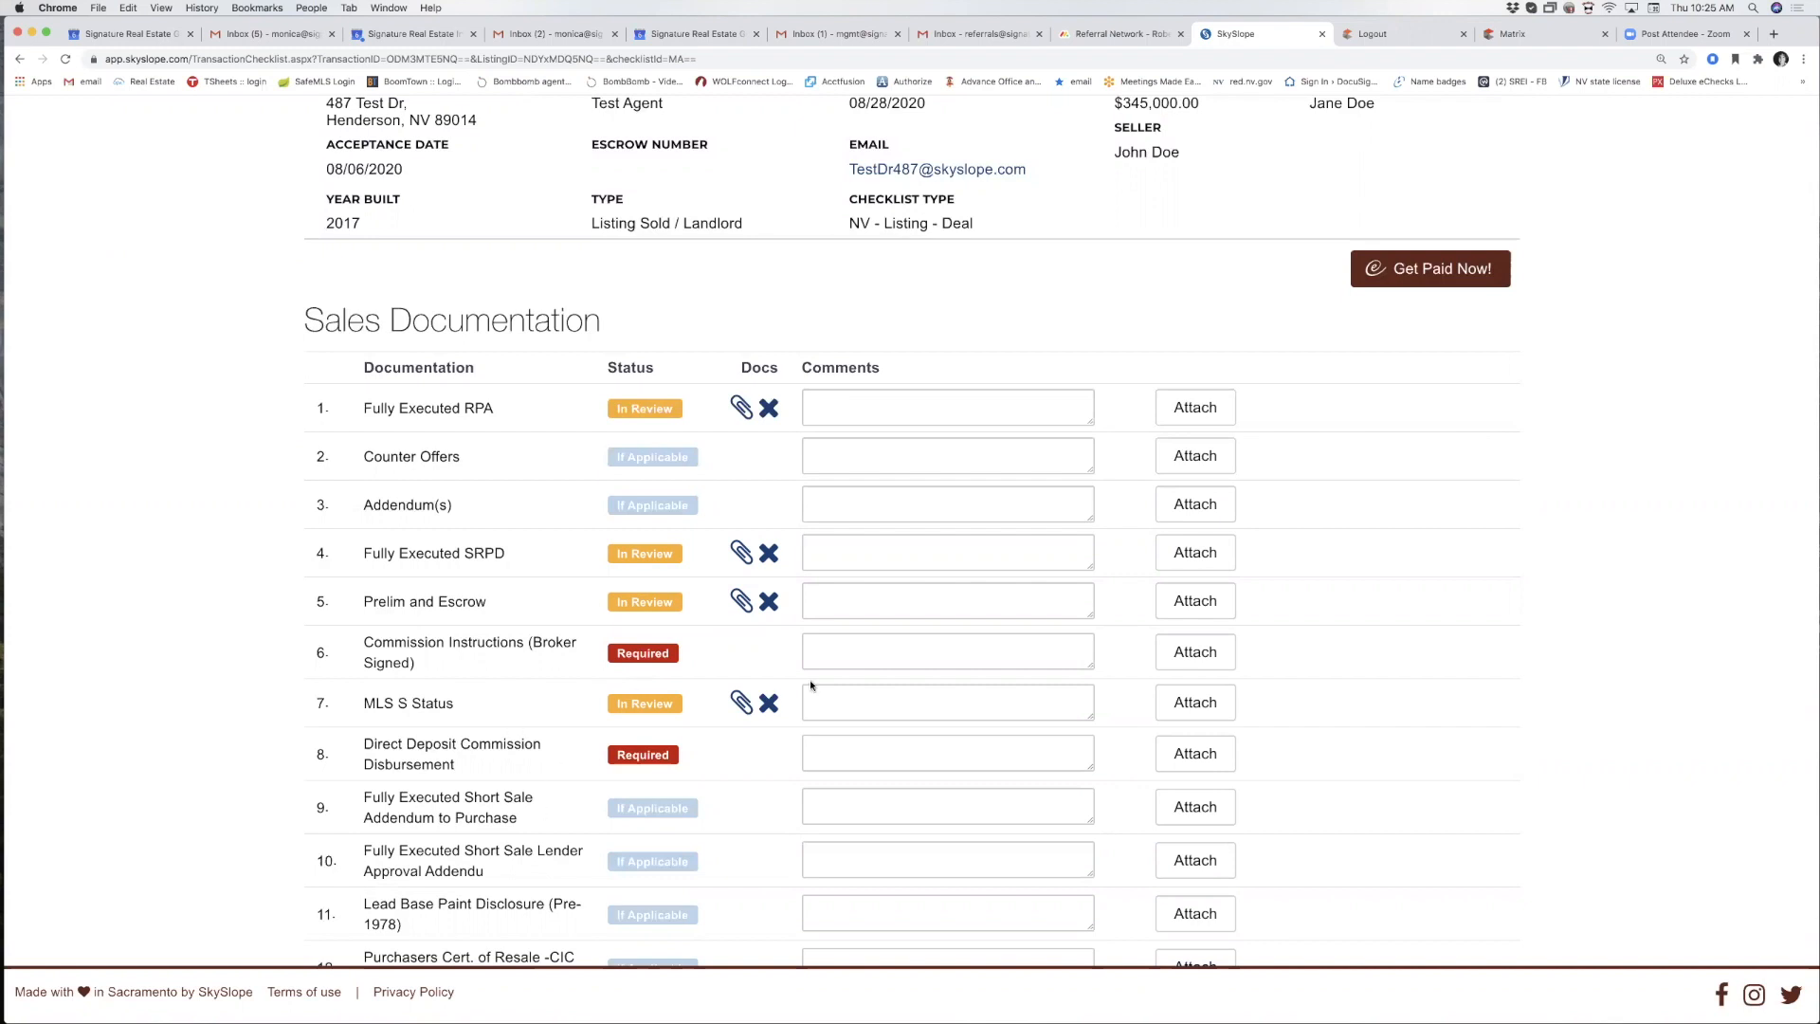
pyautogui.click(1196, 654)
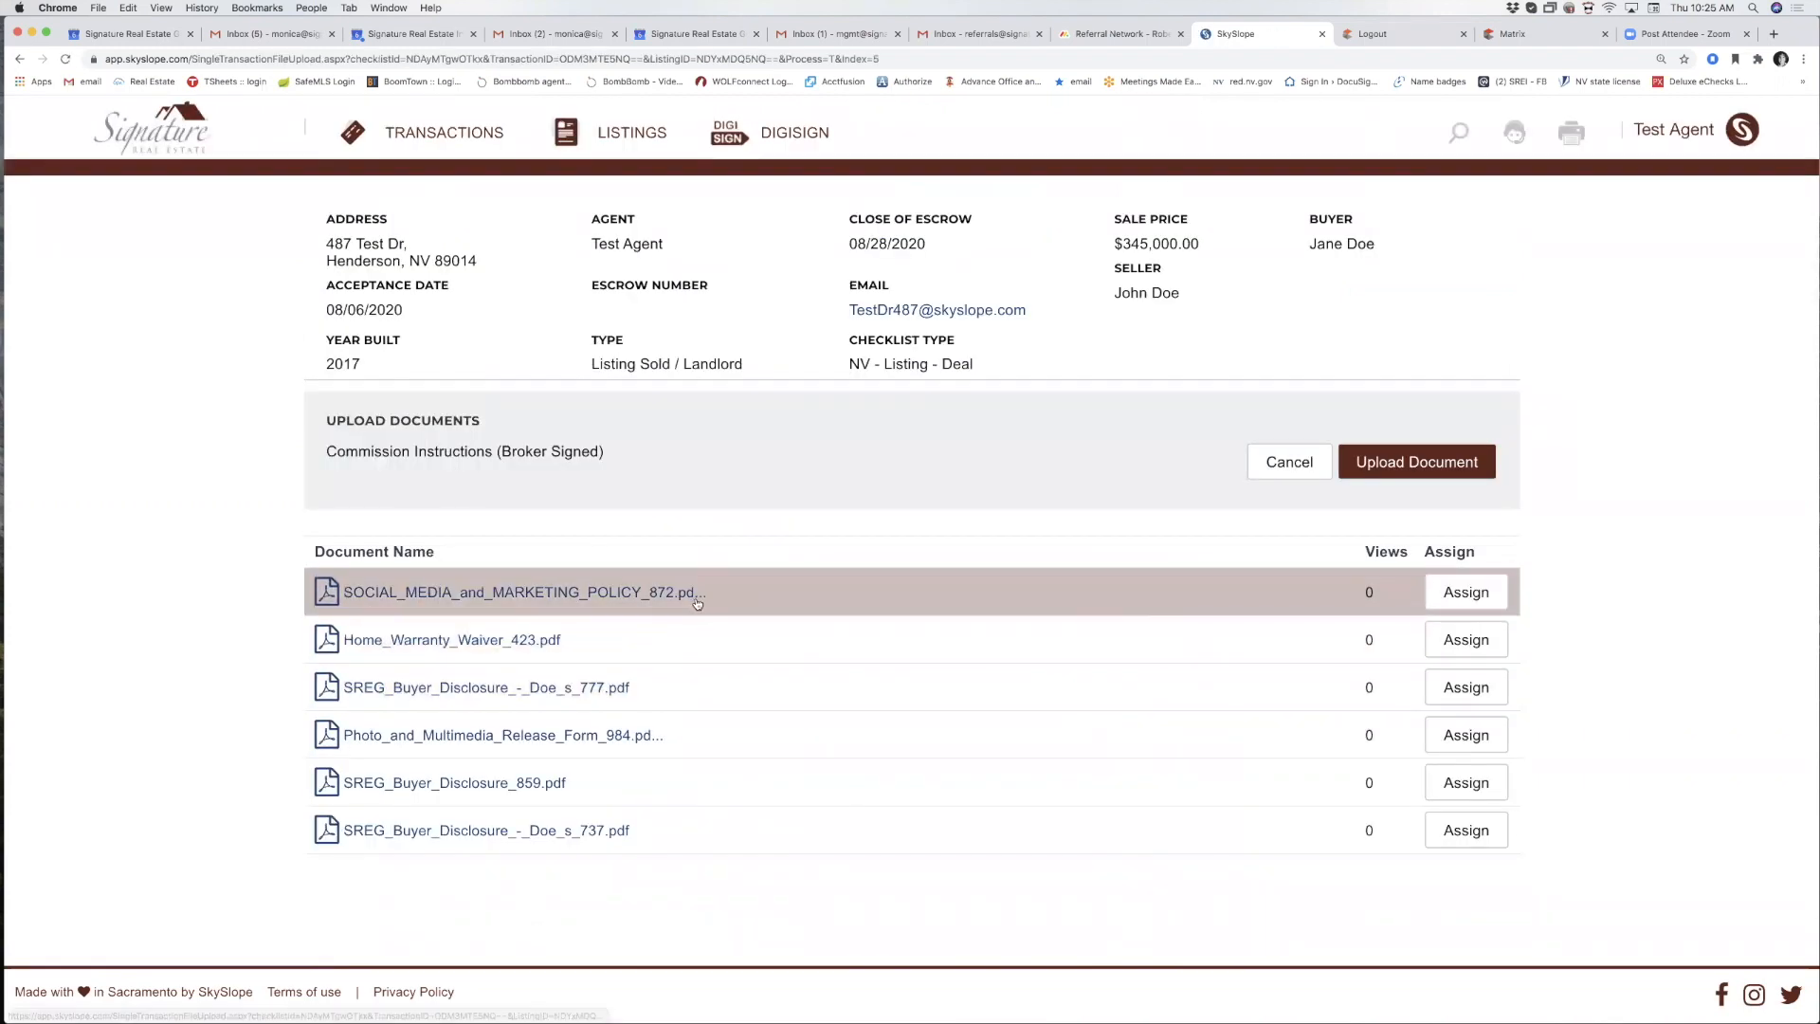
pyautogui.click(1478, 592)
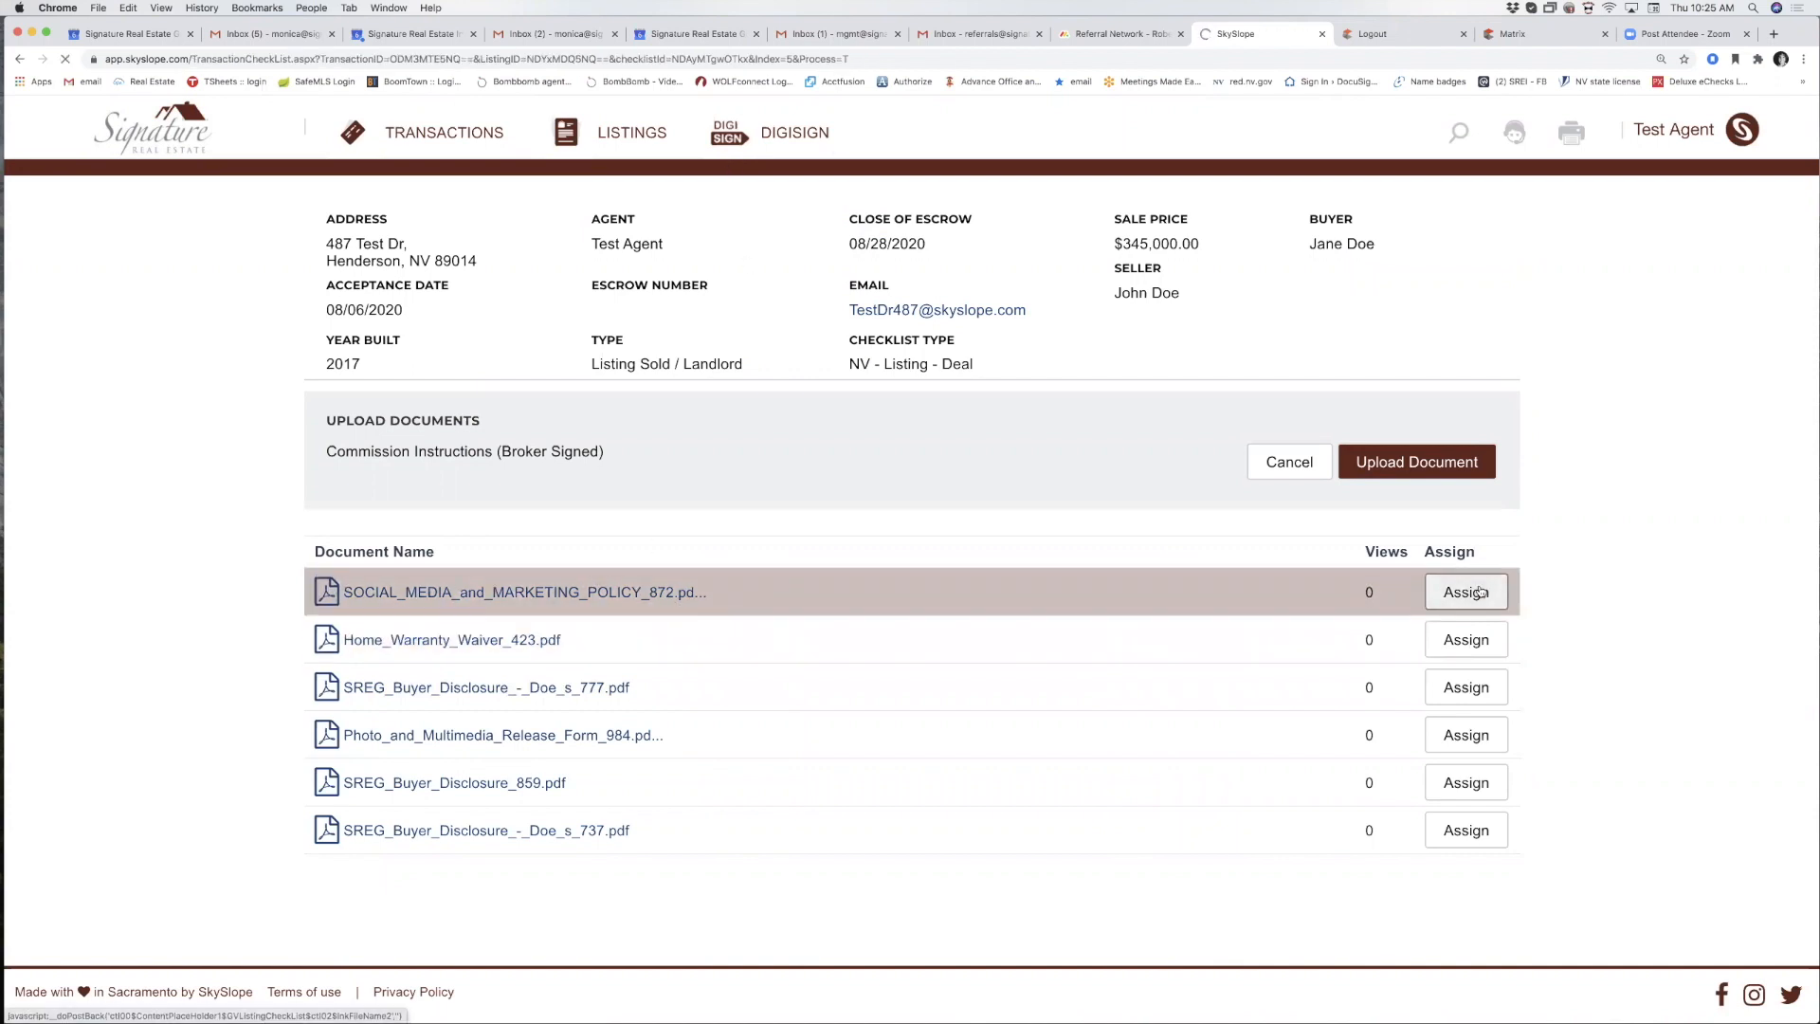
# Assign Home_Warranty_Waiver_423.pdf to Direct Deposit Commission Disbursement.
pyautogui.scroll(-5, 839, 468)
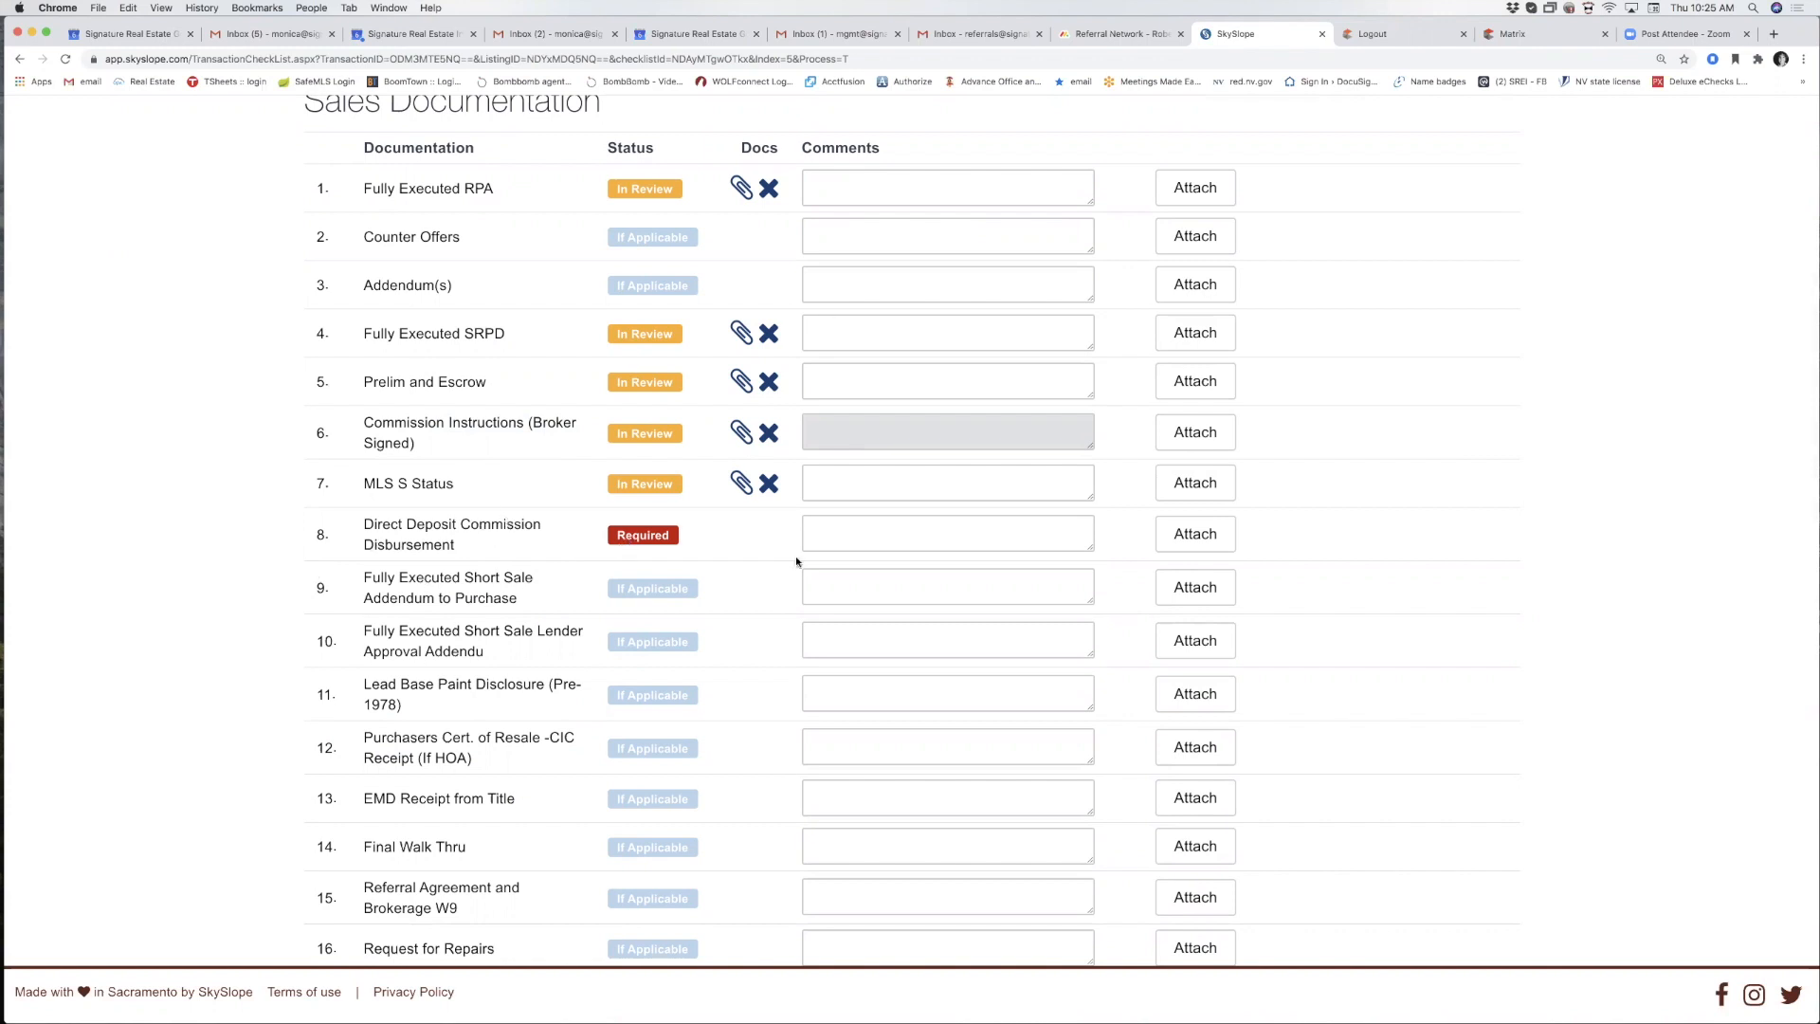
pyautogui.click(1197, 549)
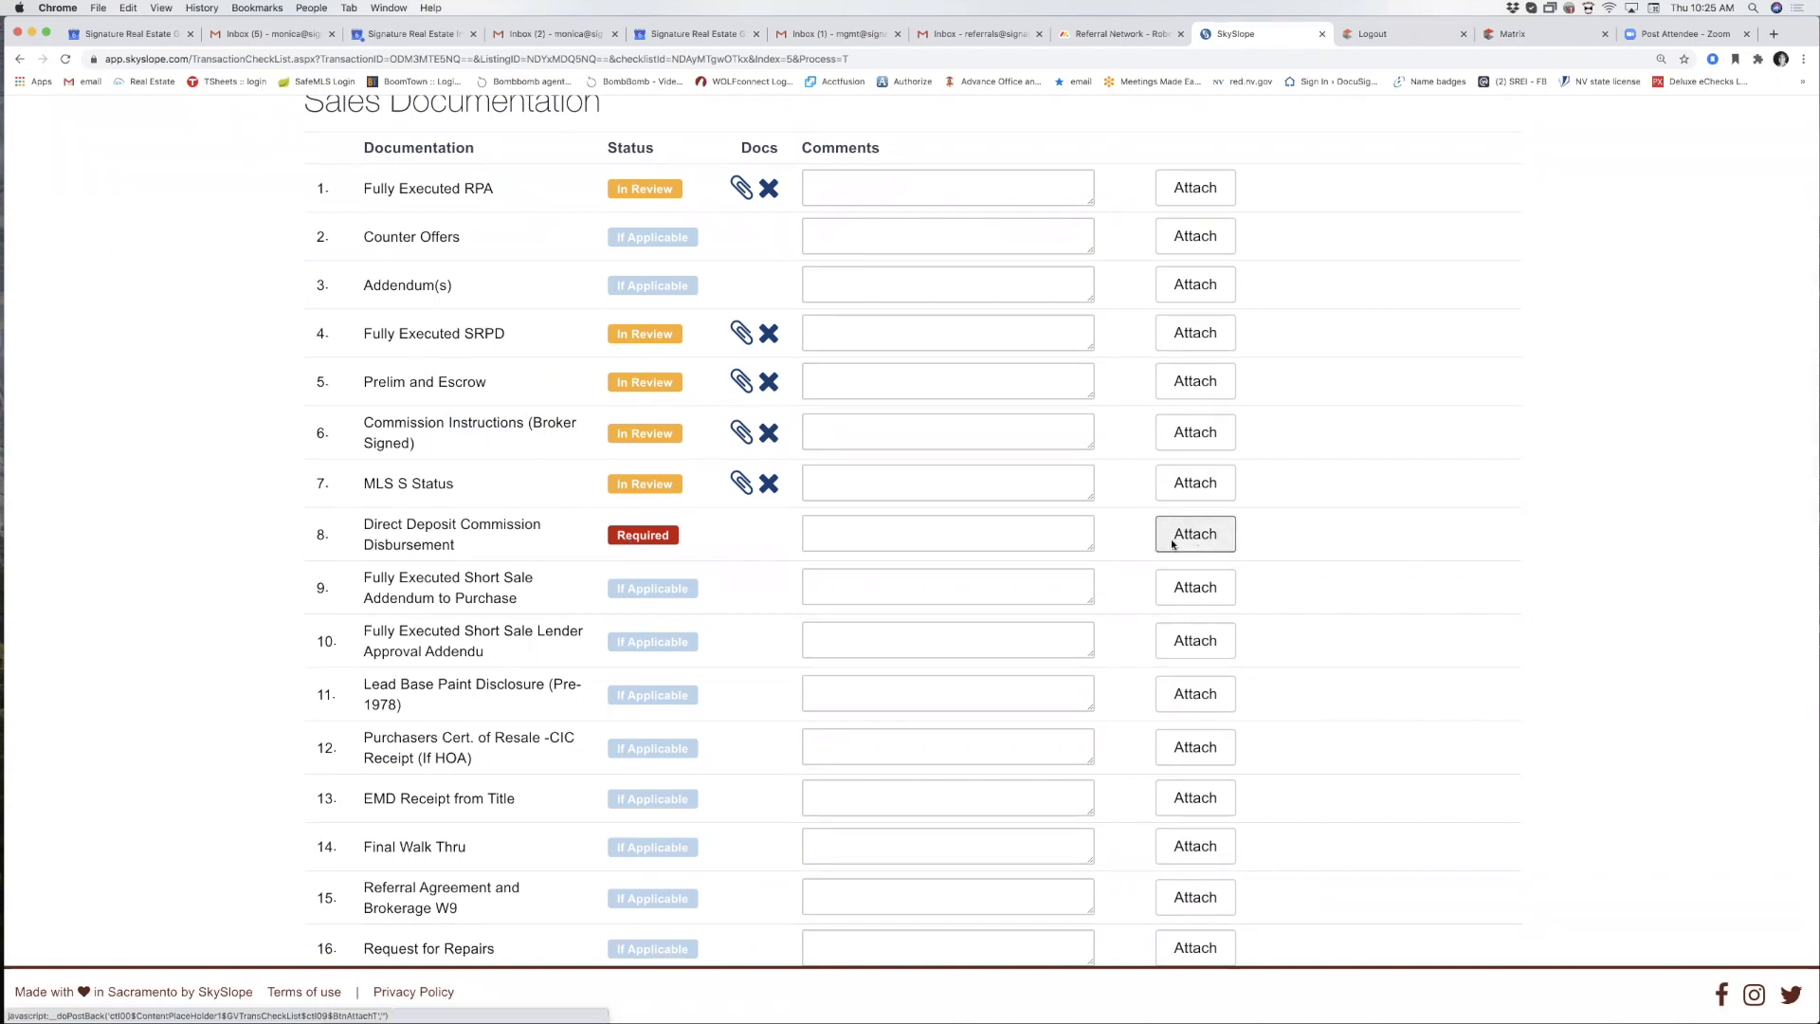
pyautogui.click(1203, 546)
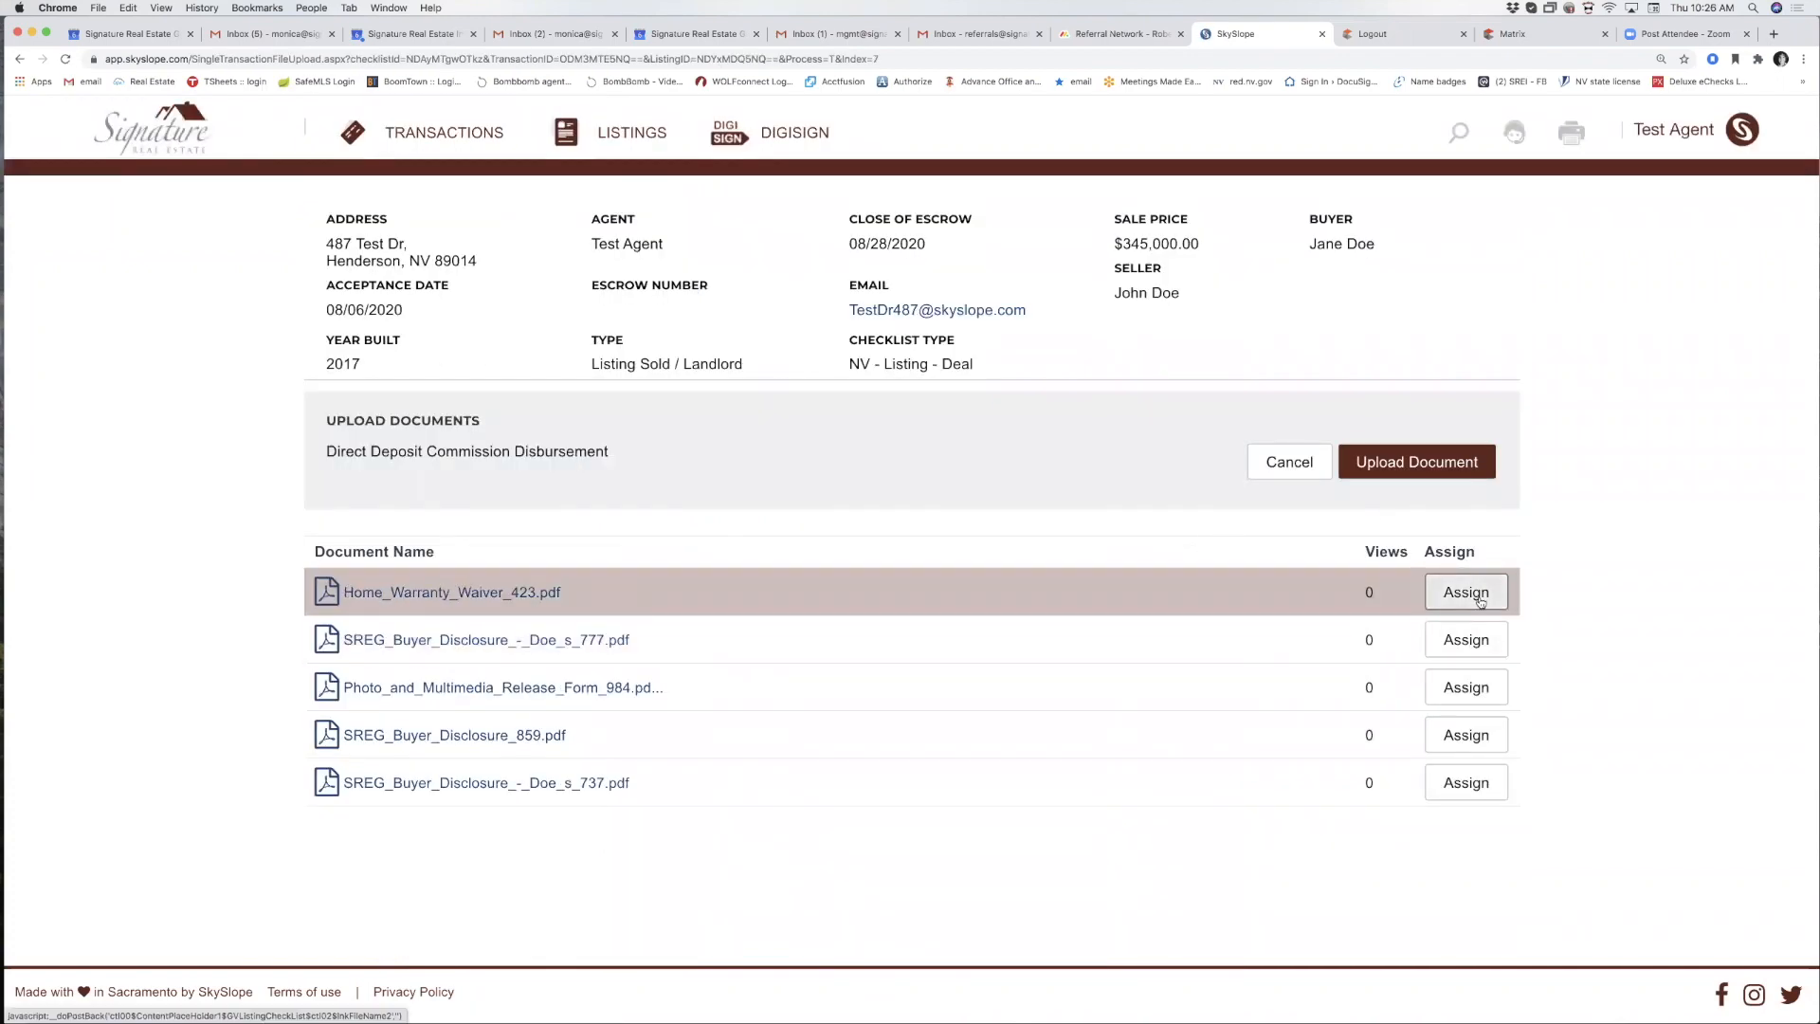
pyautogui.click(1239, 607)
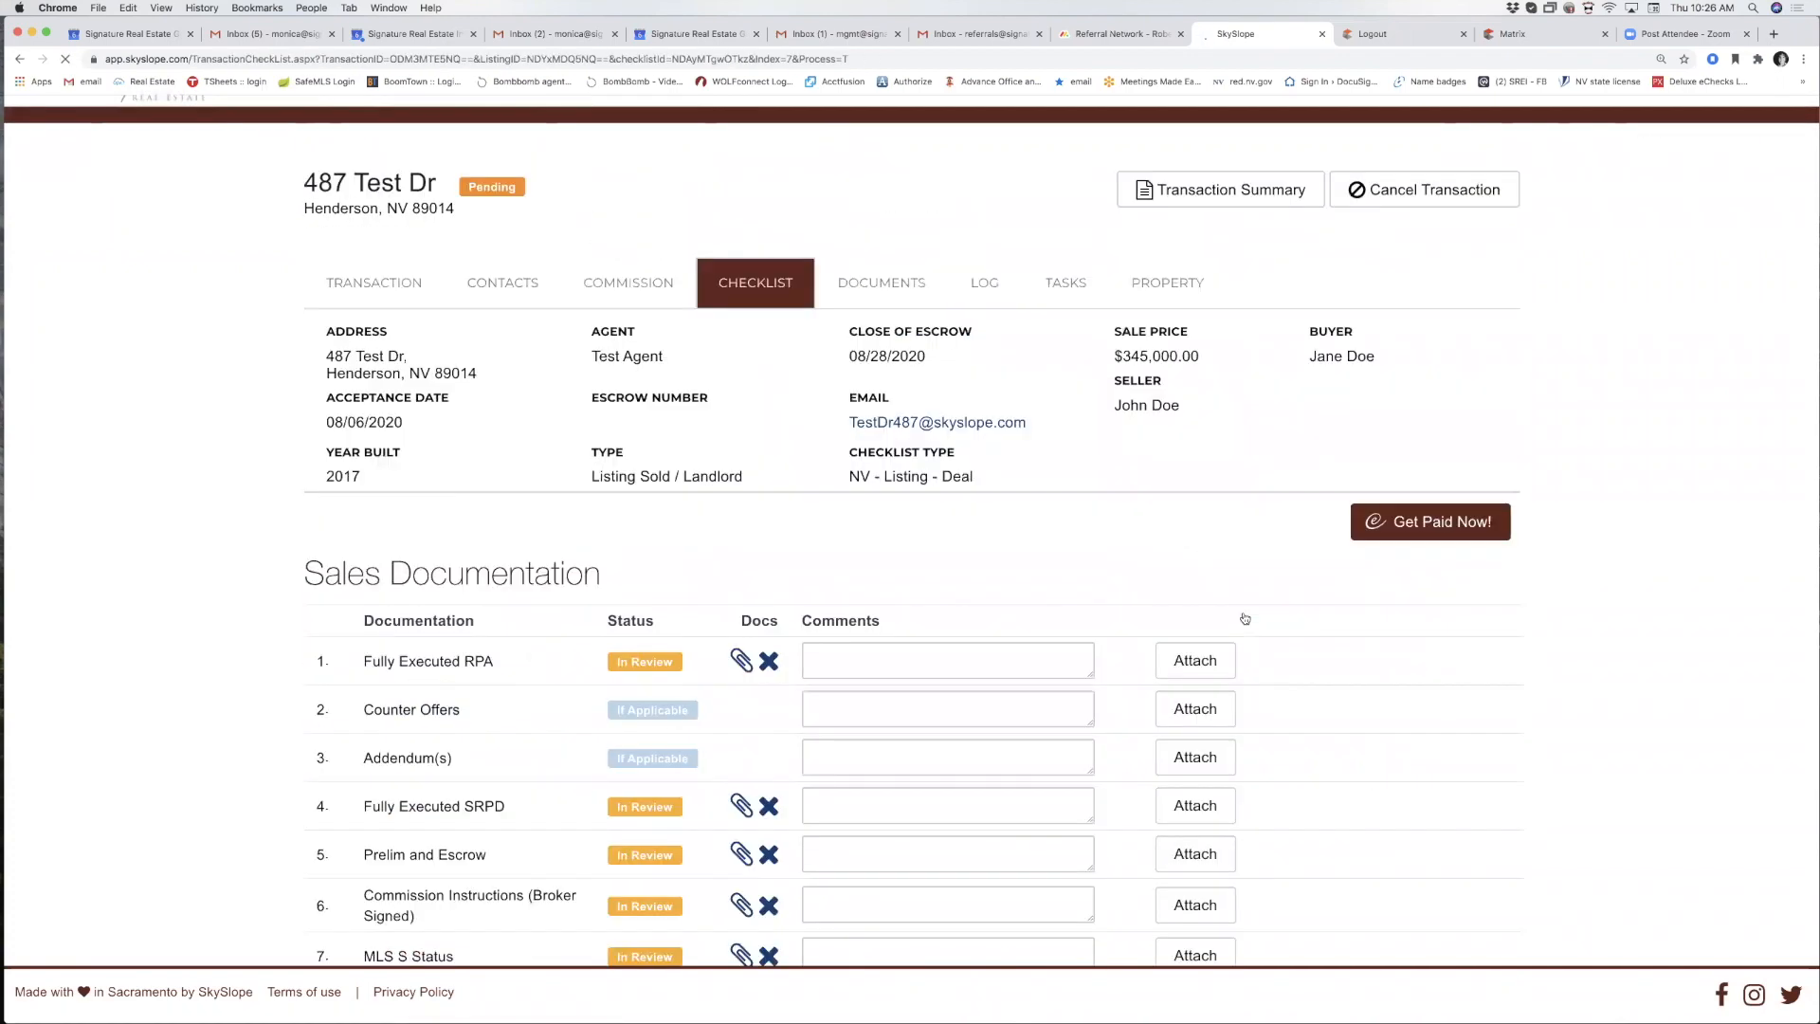
pyautogui.scroll(-13, 925, 576)
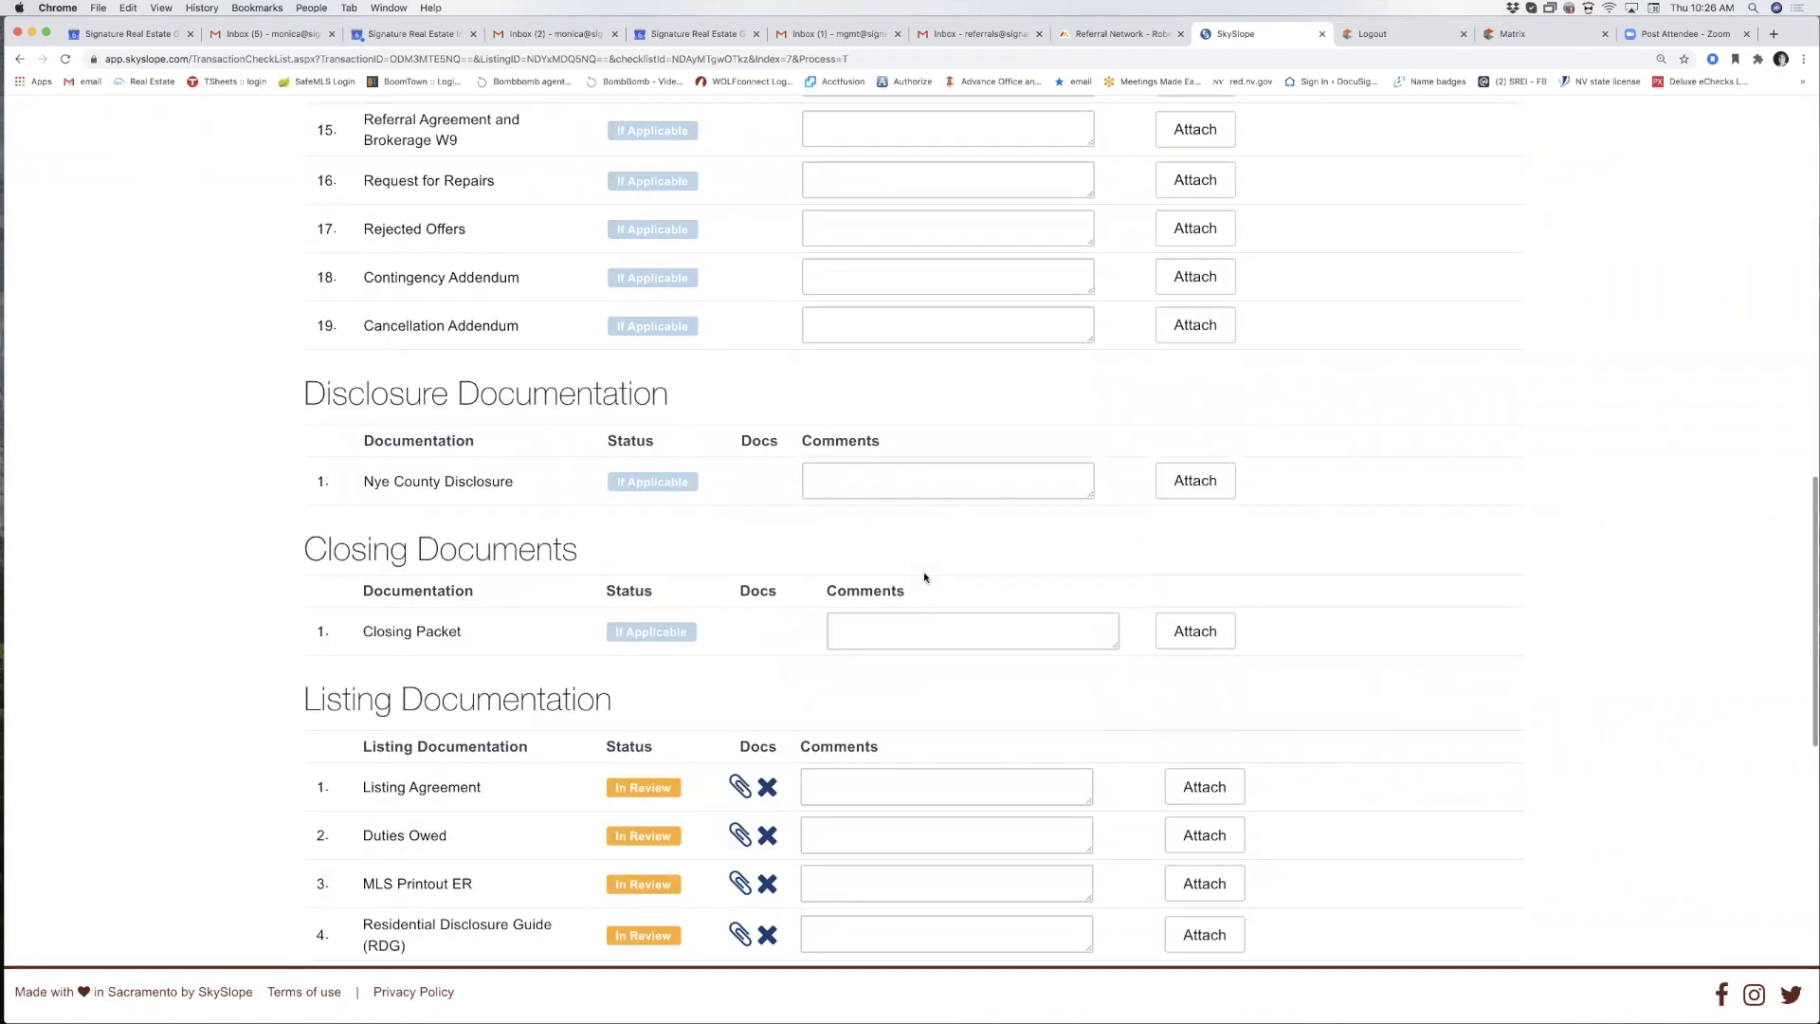
# Review the checklist items now In Review and restore the minimized broker dashboard window.
pyautogui.scroll(13, 926, 576)
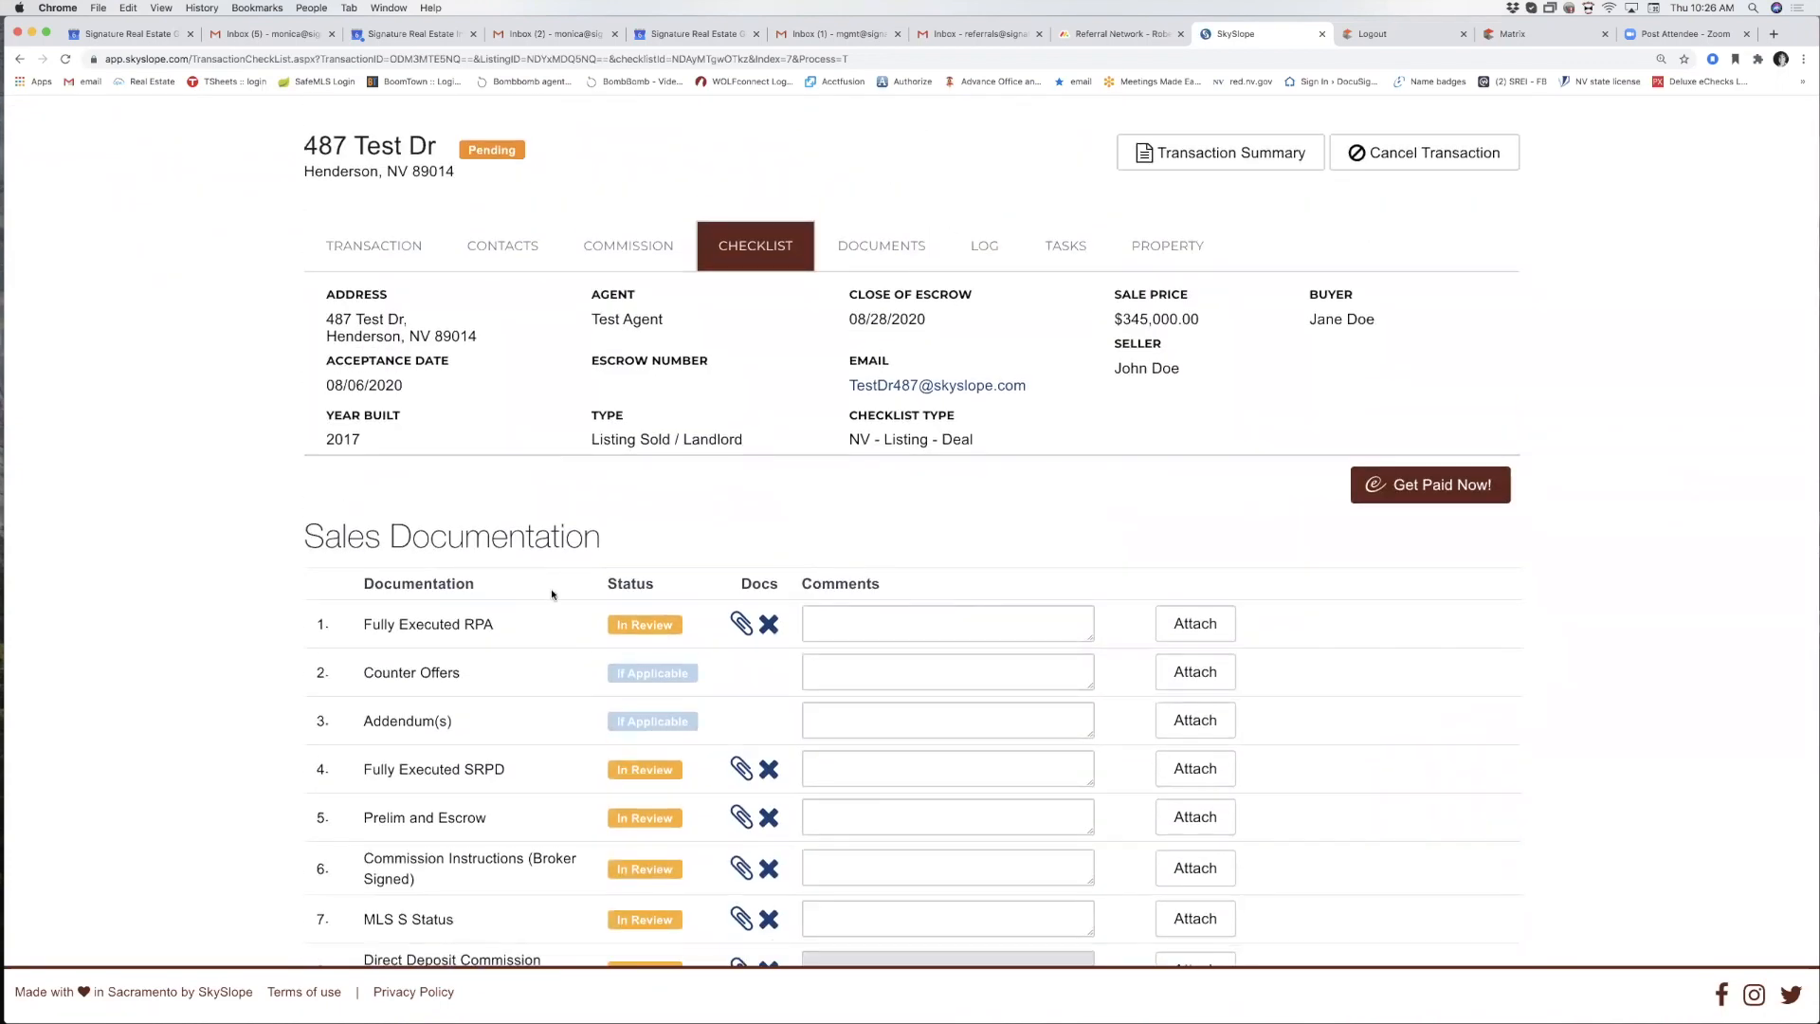
pyautogui.scroll(-3, 559, 601)
pyautogui.scroll(-4, 559, 601)
pyautogui.scroll(3, 560, 601)
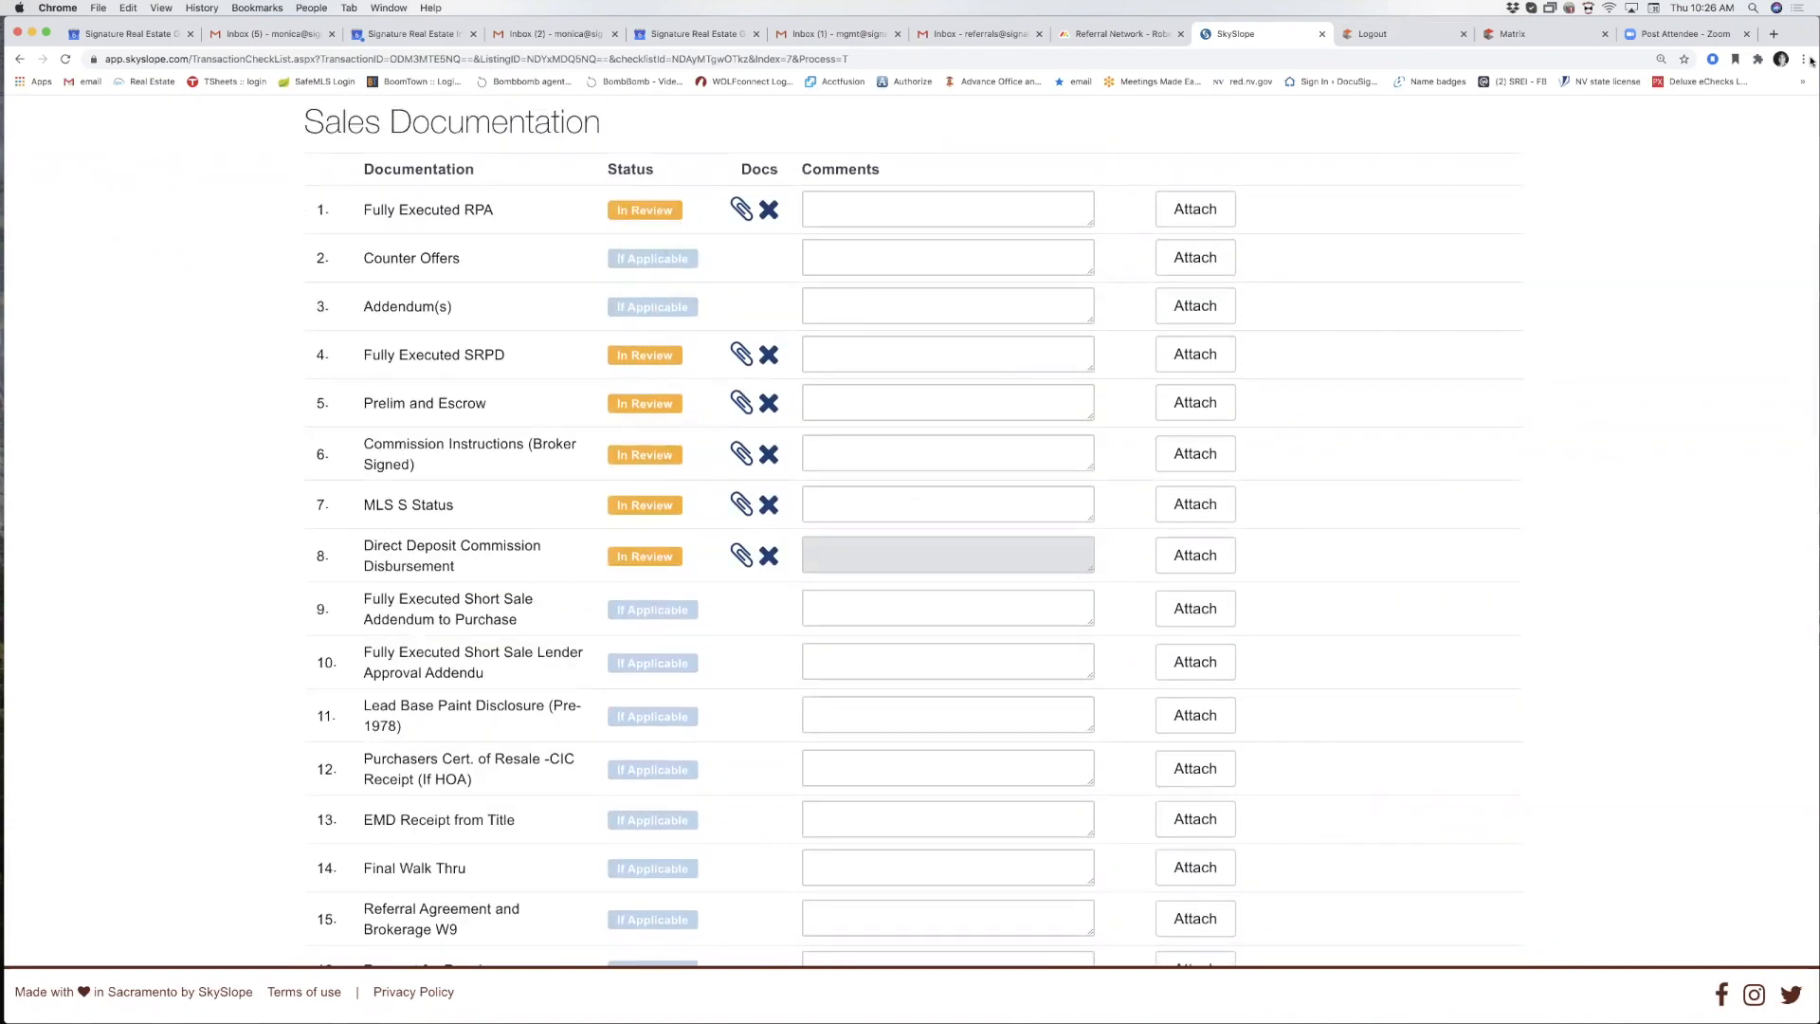
pyautogui.moveTo(1695, 1013)
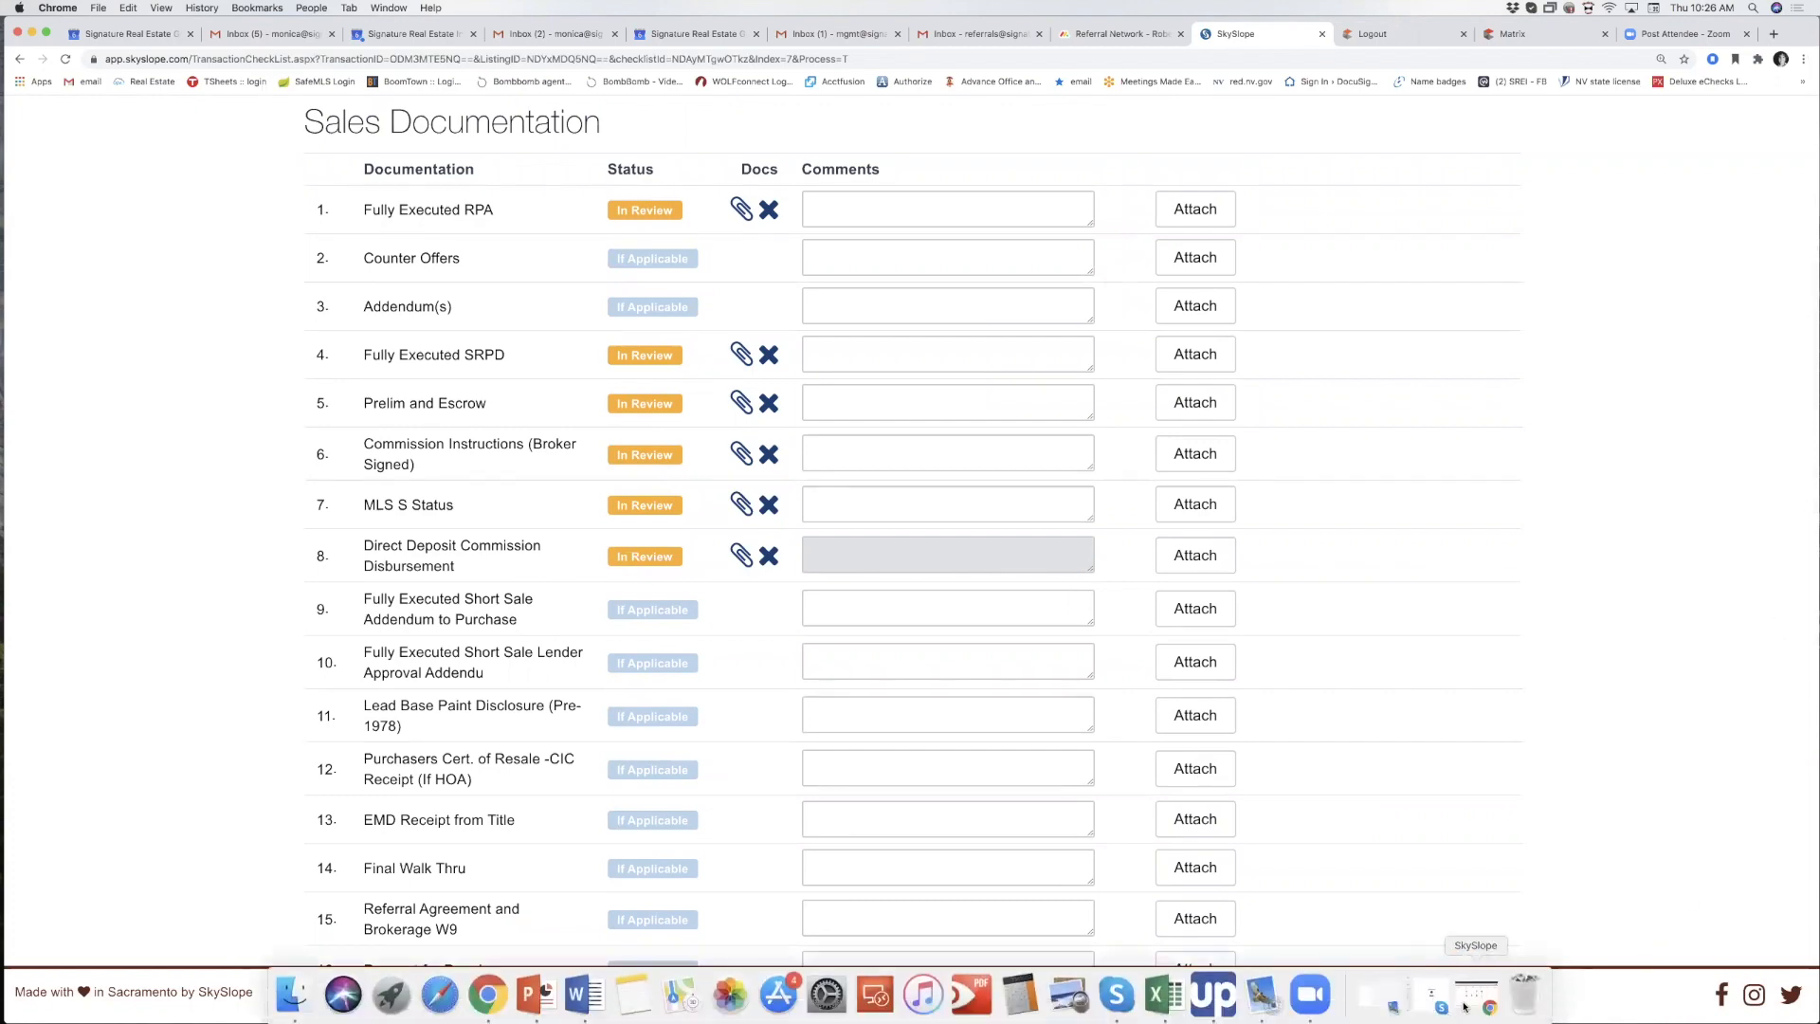
pyautogui.click(1471, 1003)
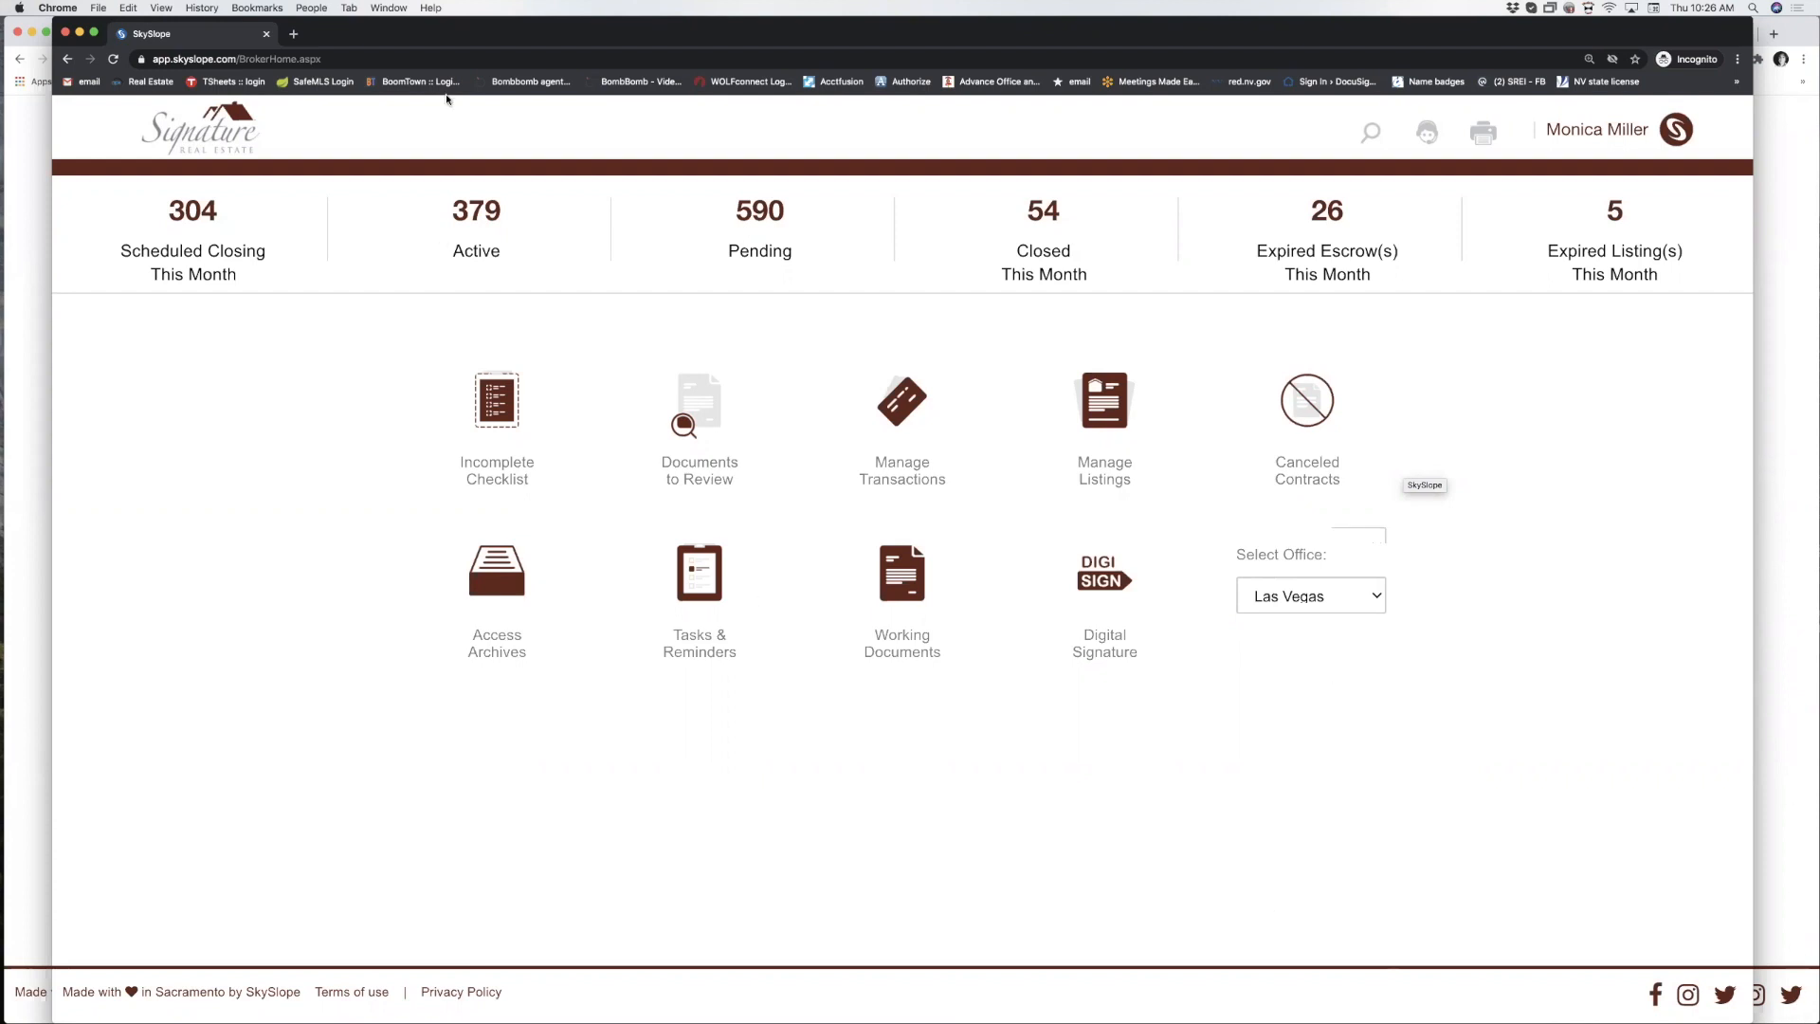
# Open Documents to Review, enlarge the broker window, and start a Quick Audit.
pyautogui.click(679, 424)
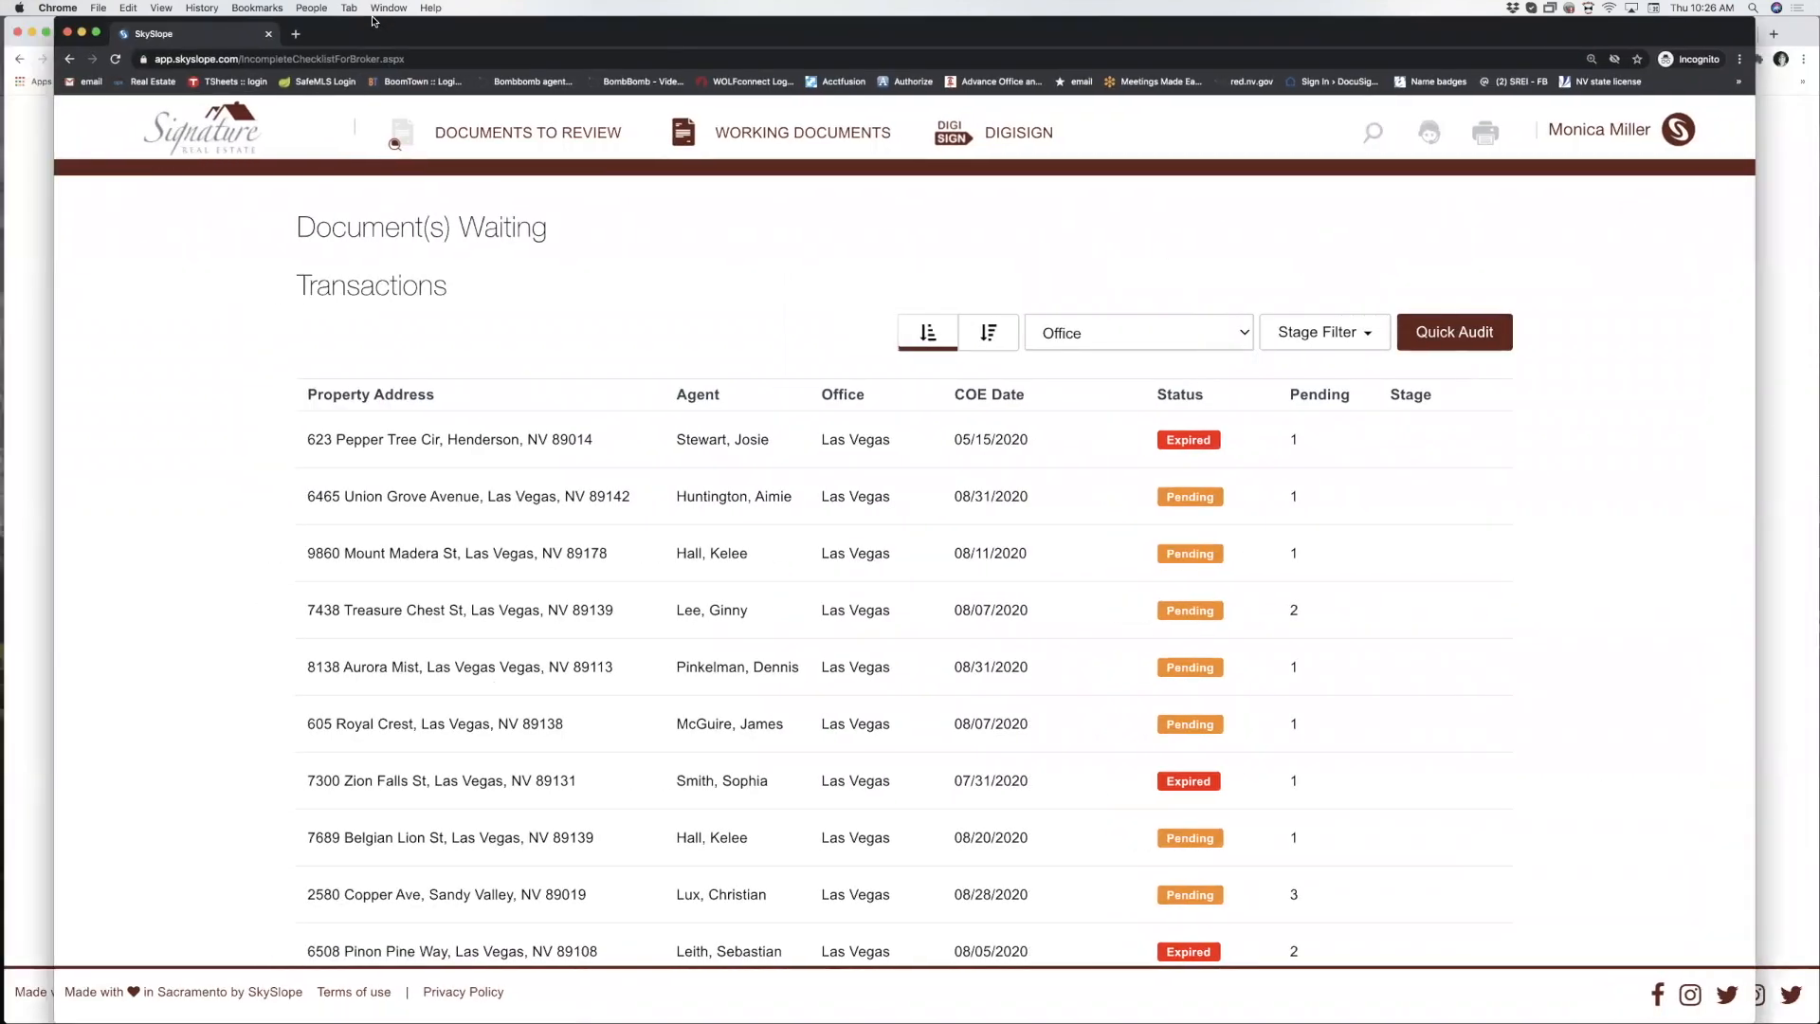
pyautogui.moveTo(373, 21); pyautogui.dragTo(254, 830)
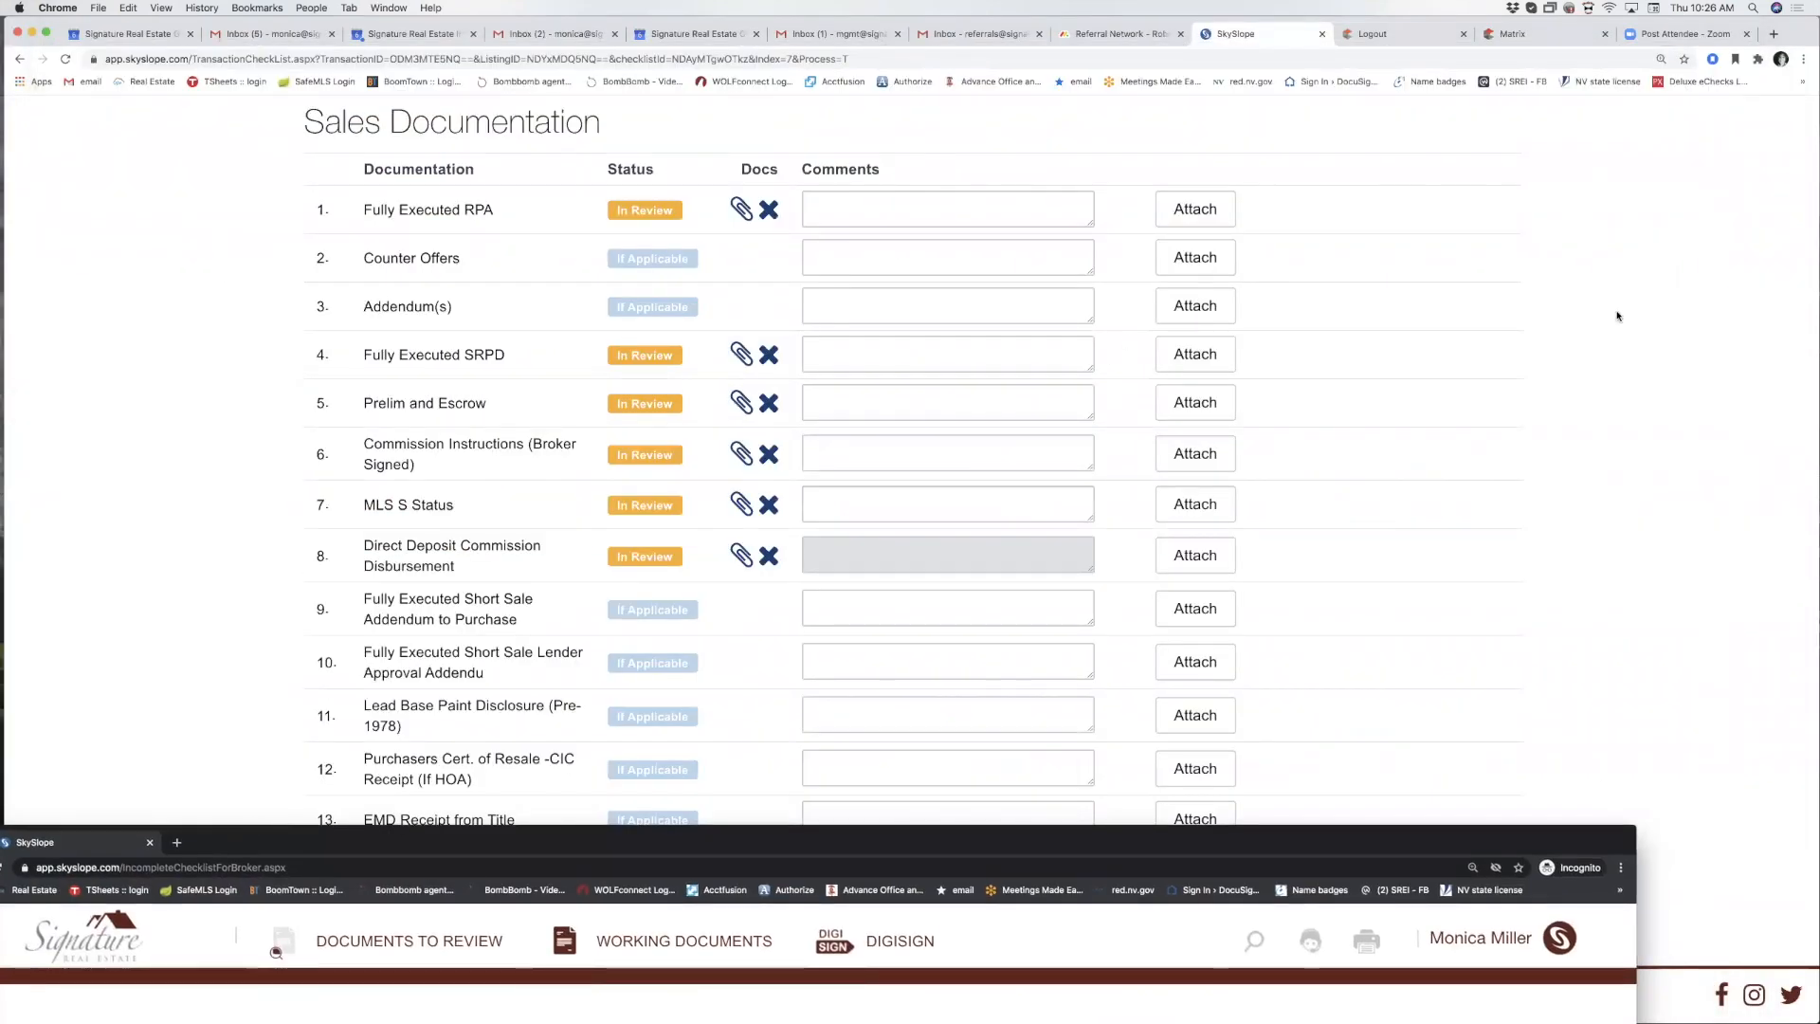
pyautogui.click(1608, 436)
pyautogui.scroll(5, 1608, 436)
pyautogui.scroll(-5, 1609, 442)
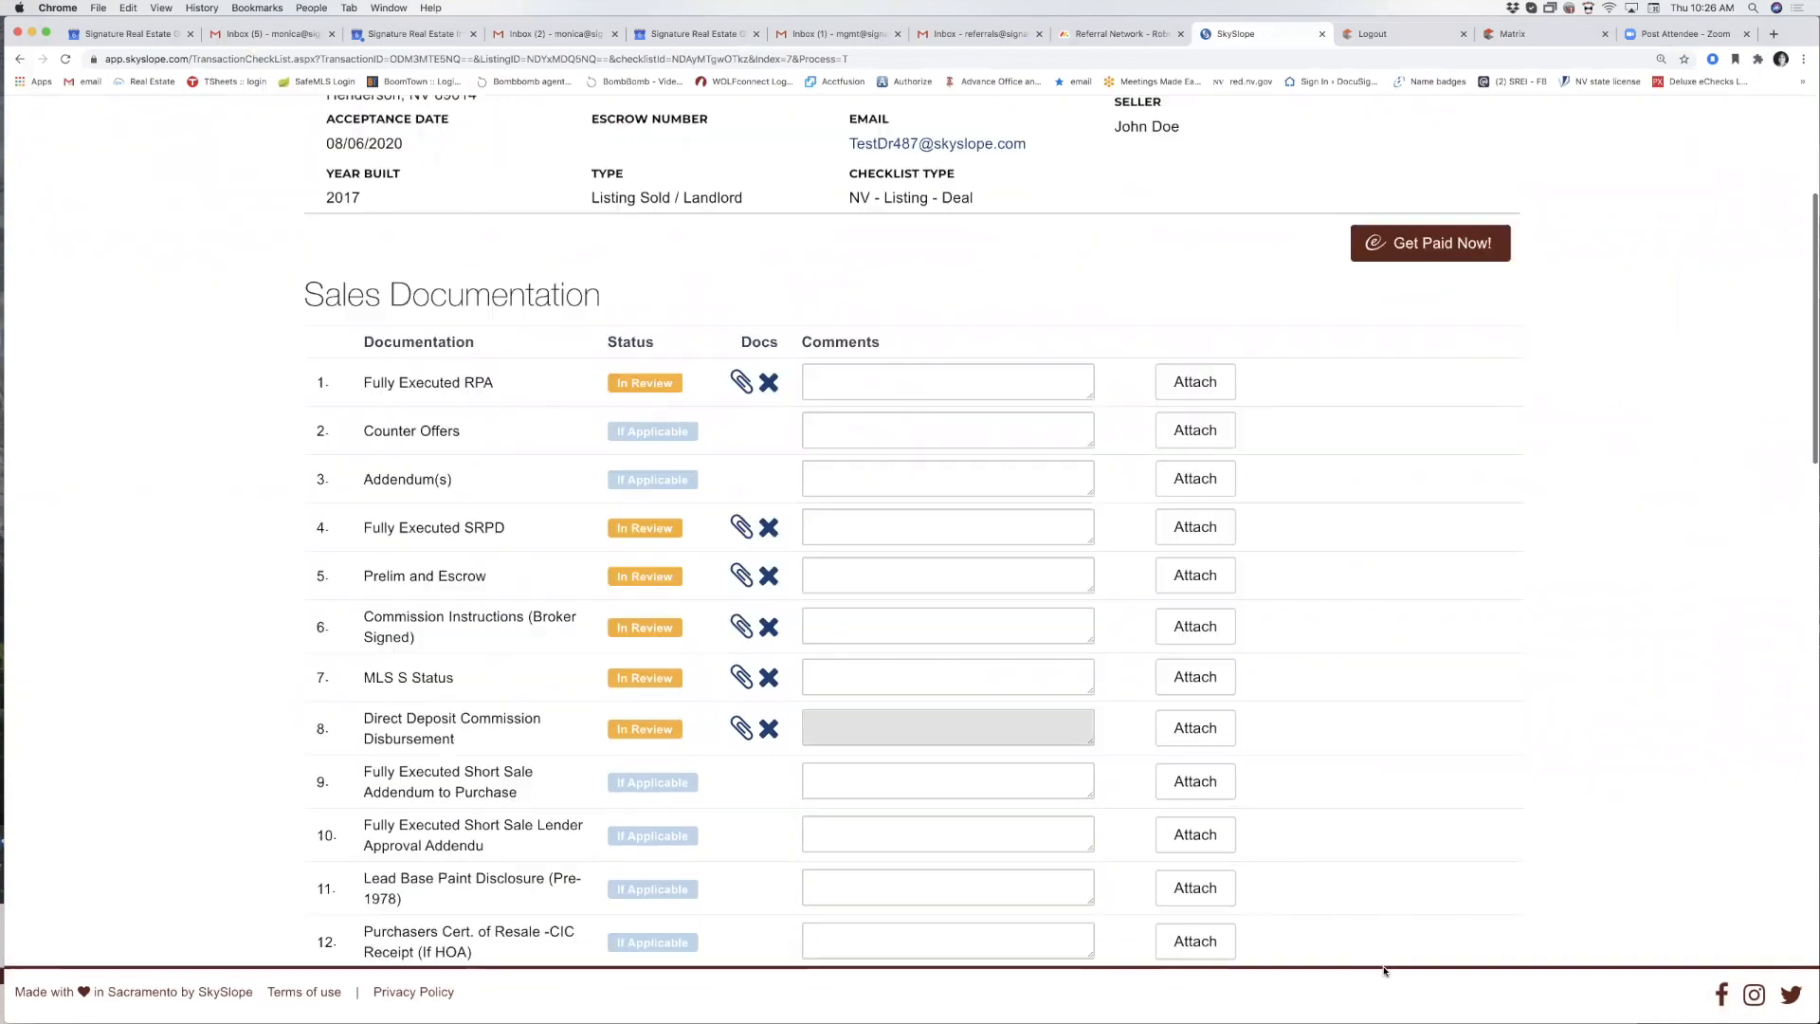
pyautogui.moveTo(1436, 1012)
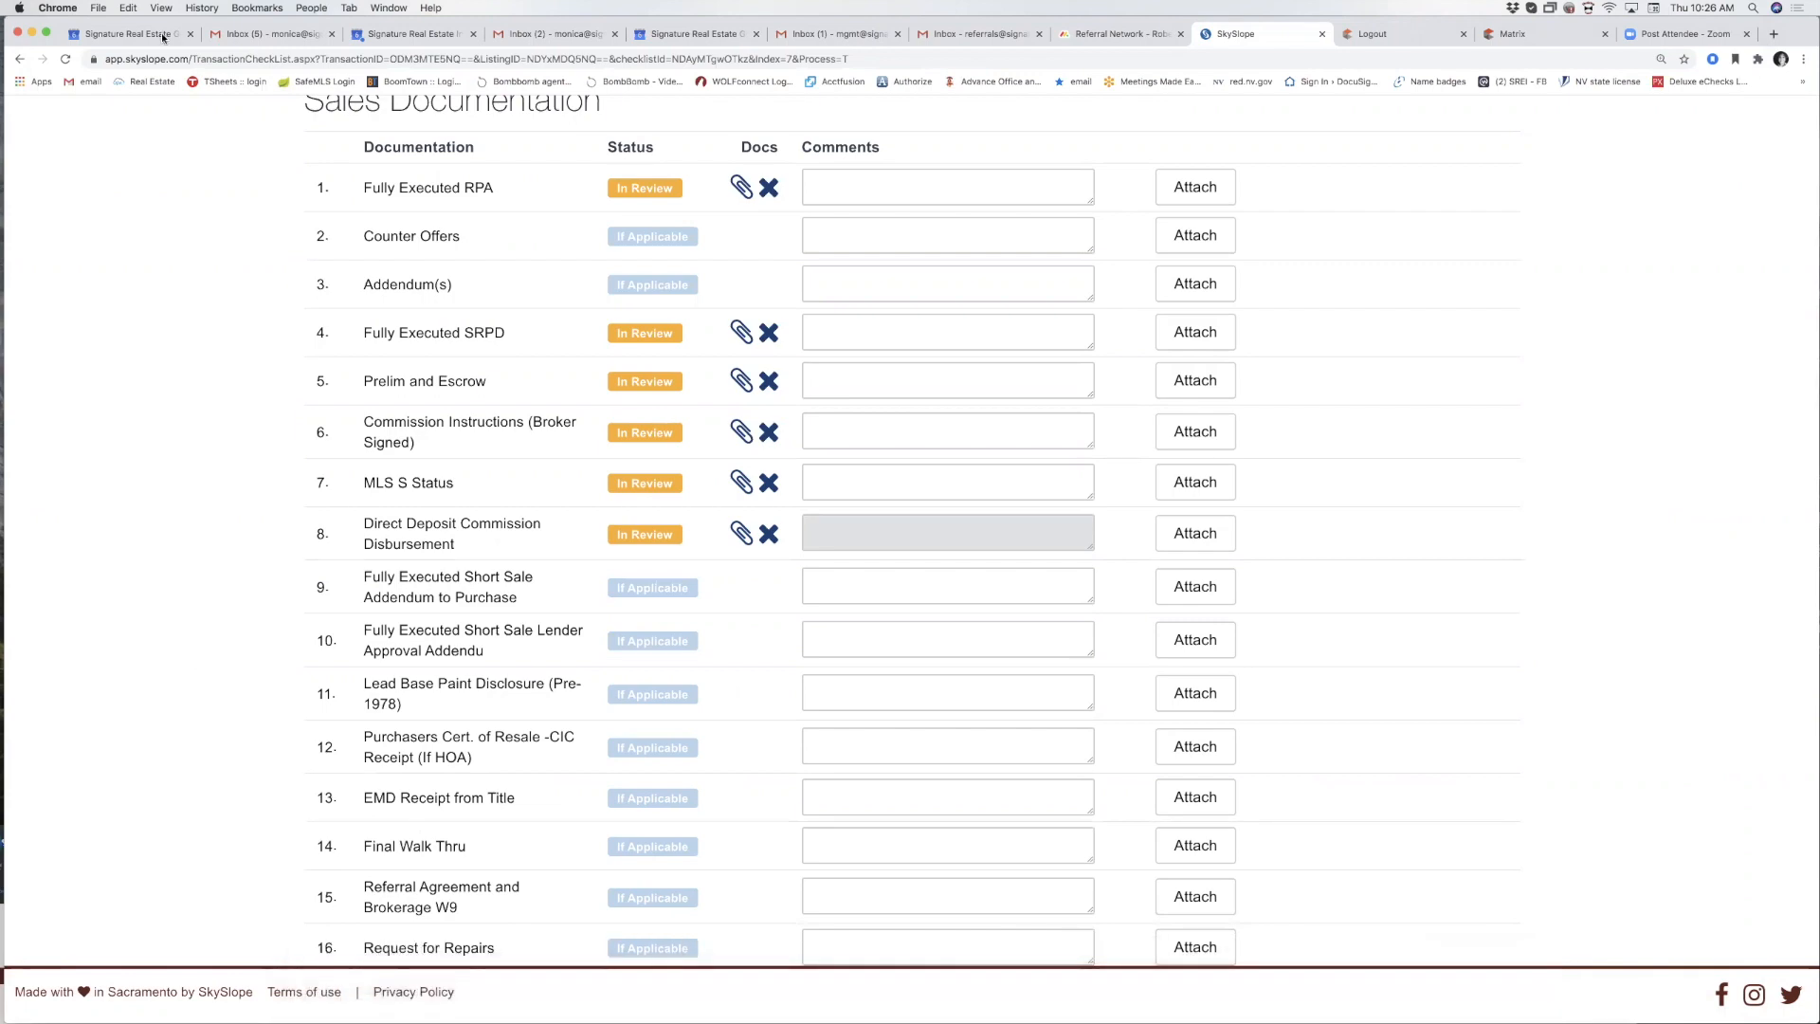
pyautogui.moveTo(1800, 26); pyautogui.dragTo(1584, 29)
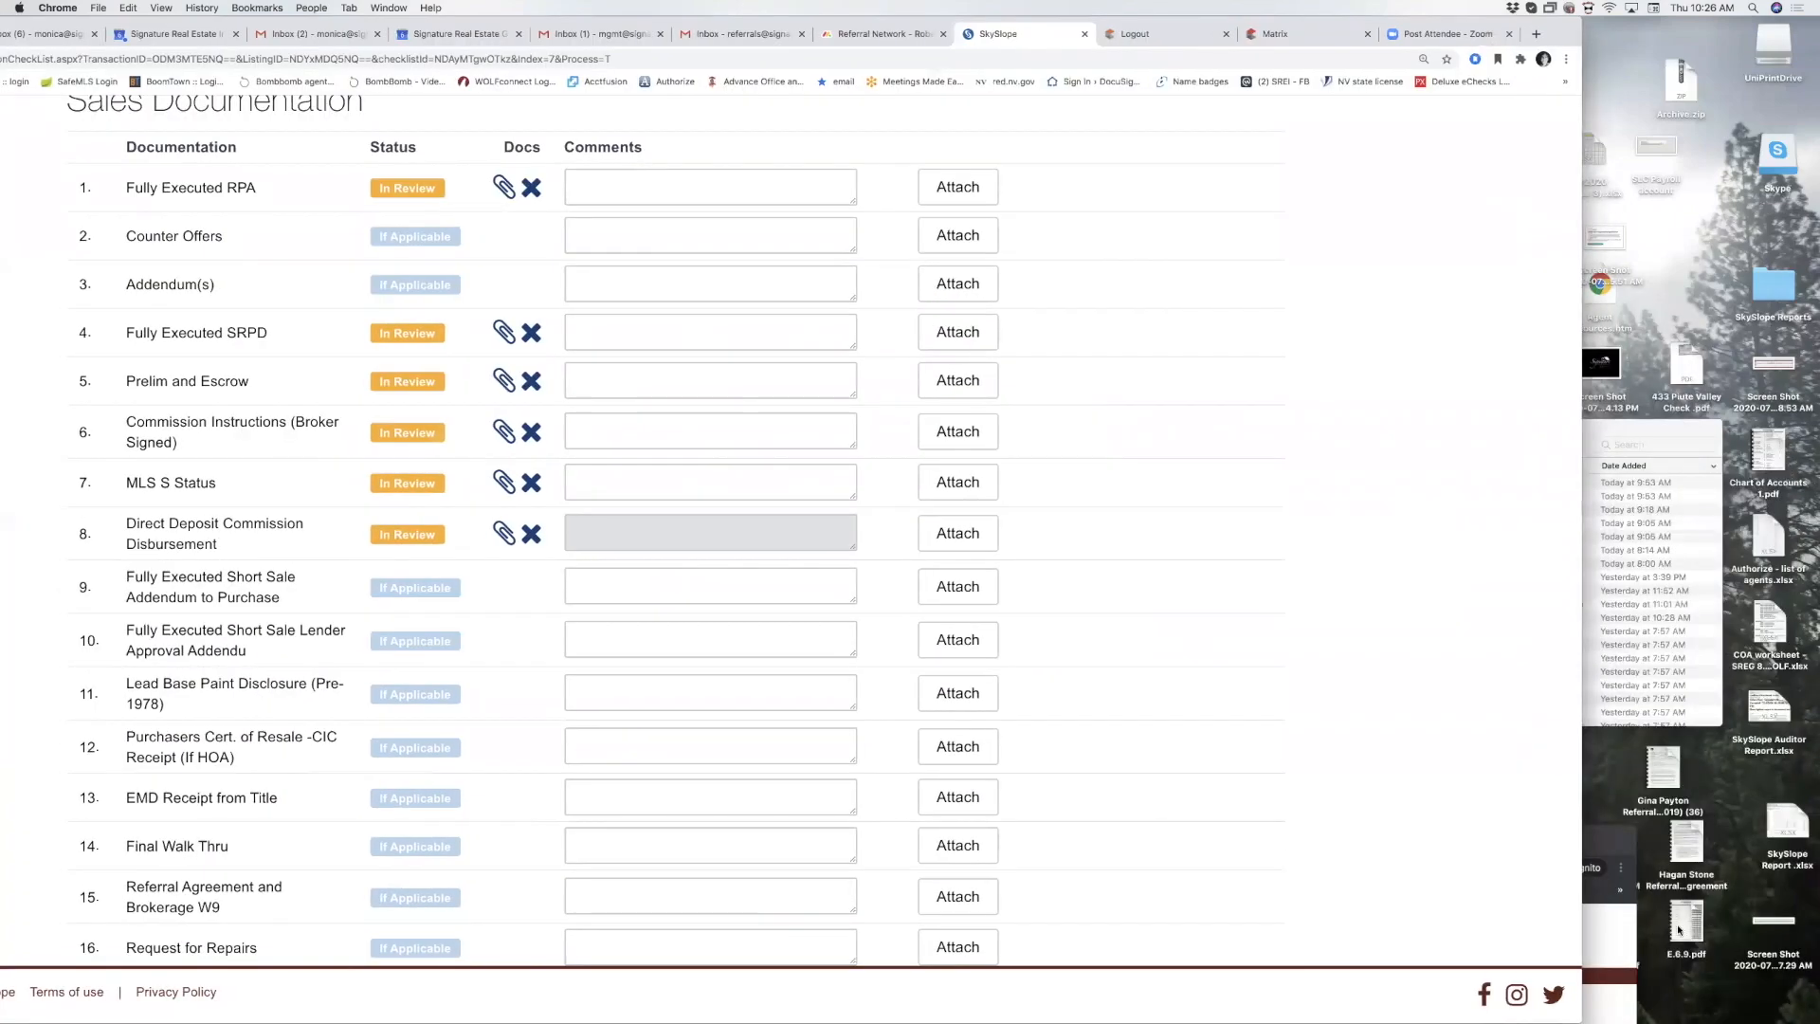
pyautogui.doubleClick(1621, 833)
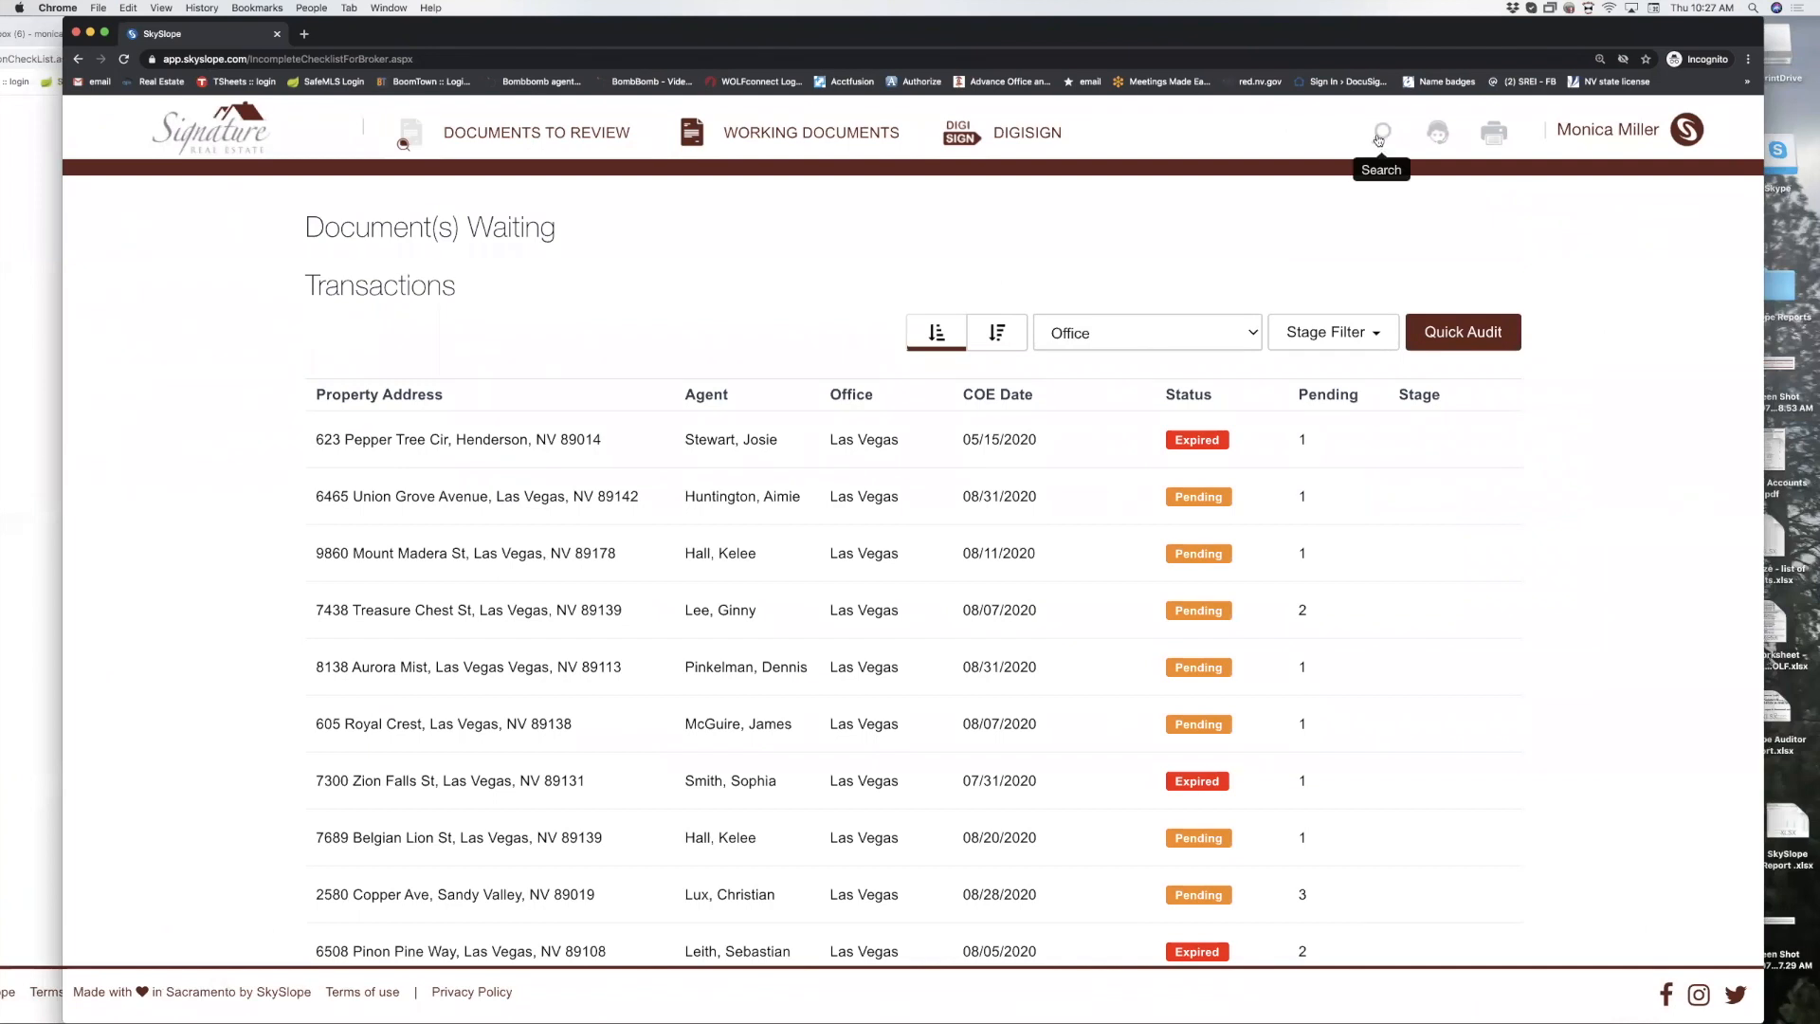
pyautogui.click(1380, 134)
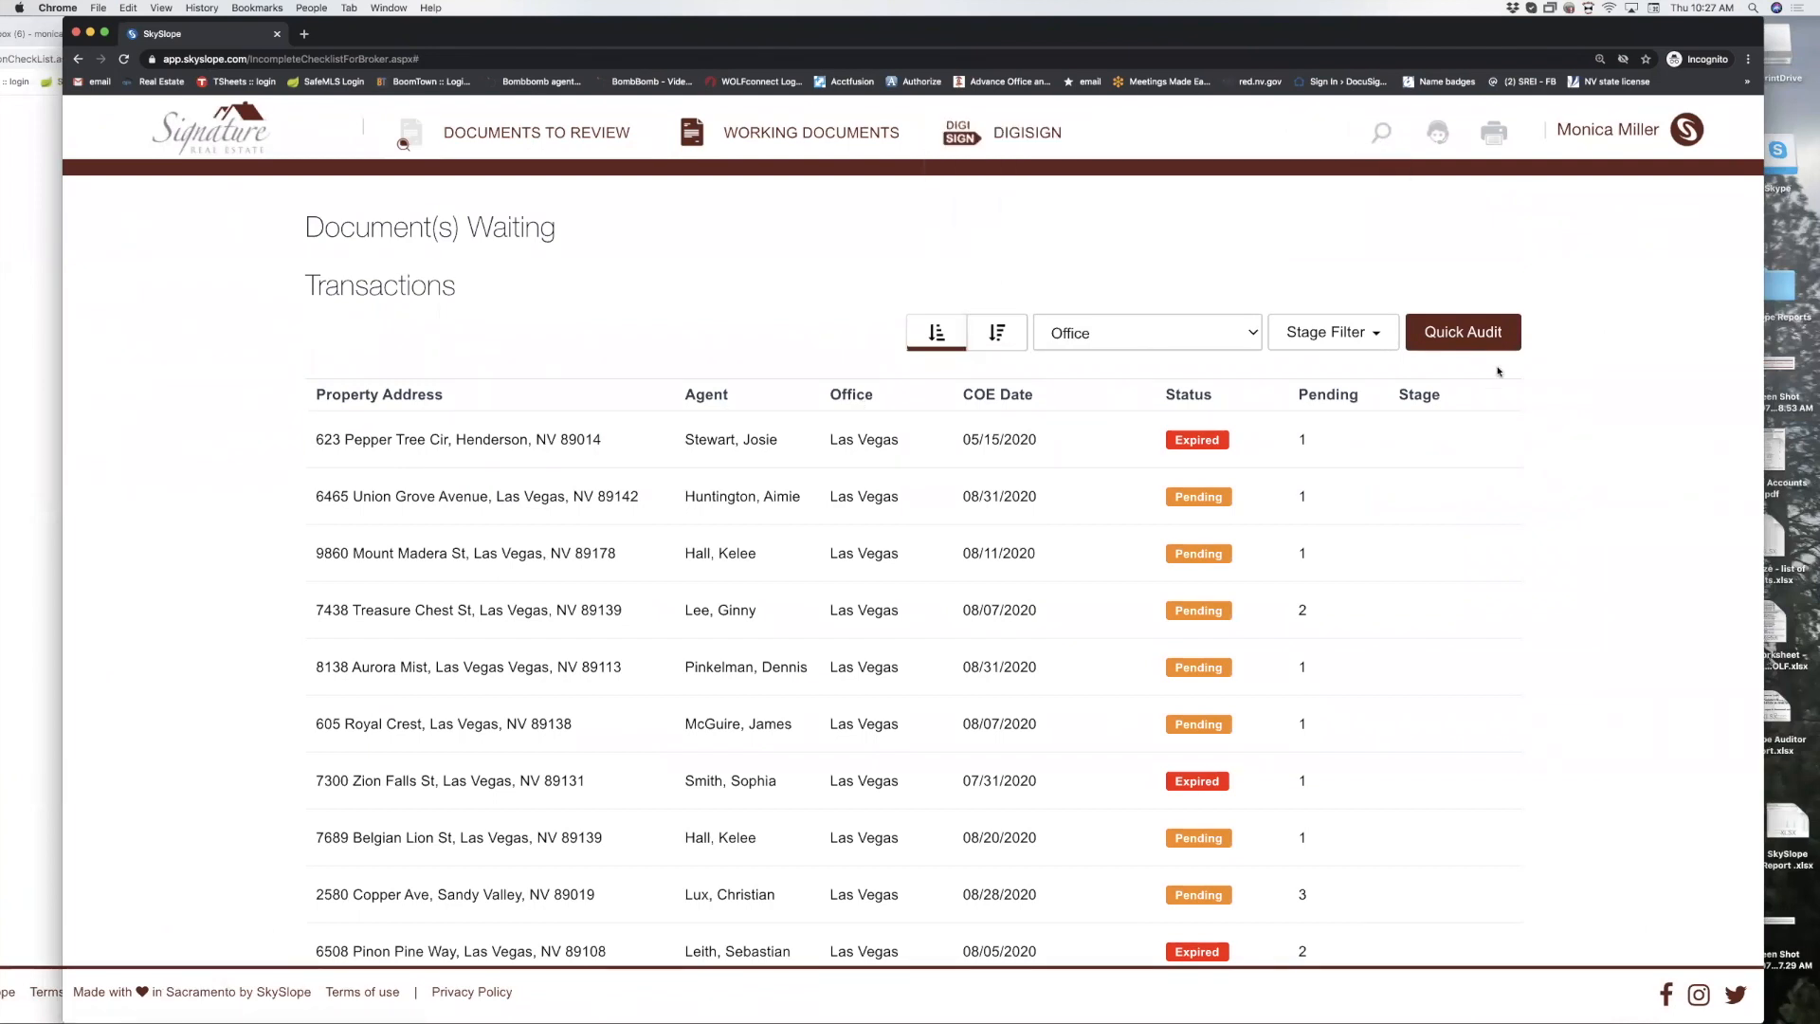
pyautogui.click(1462, 331)
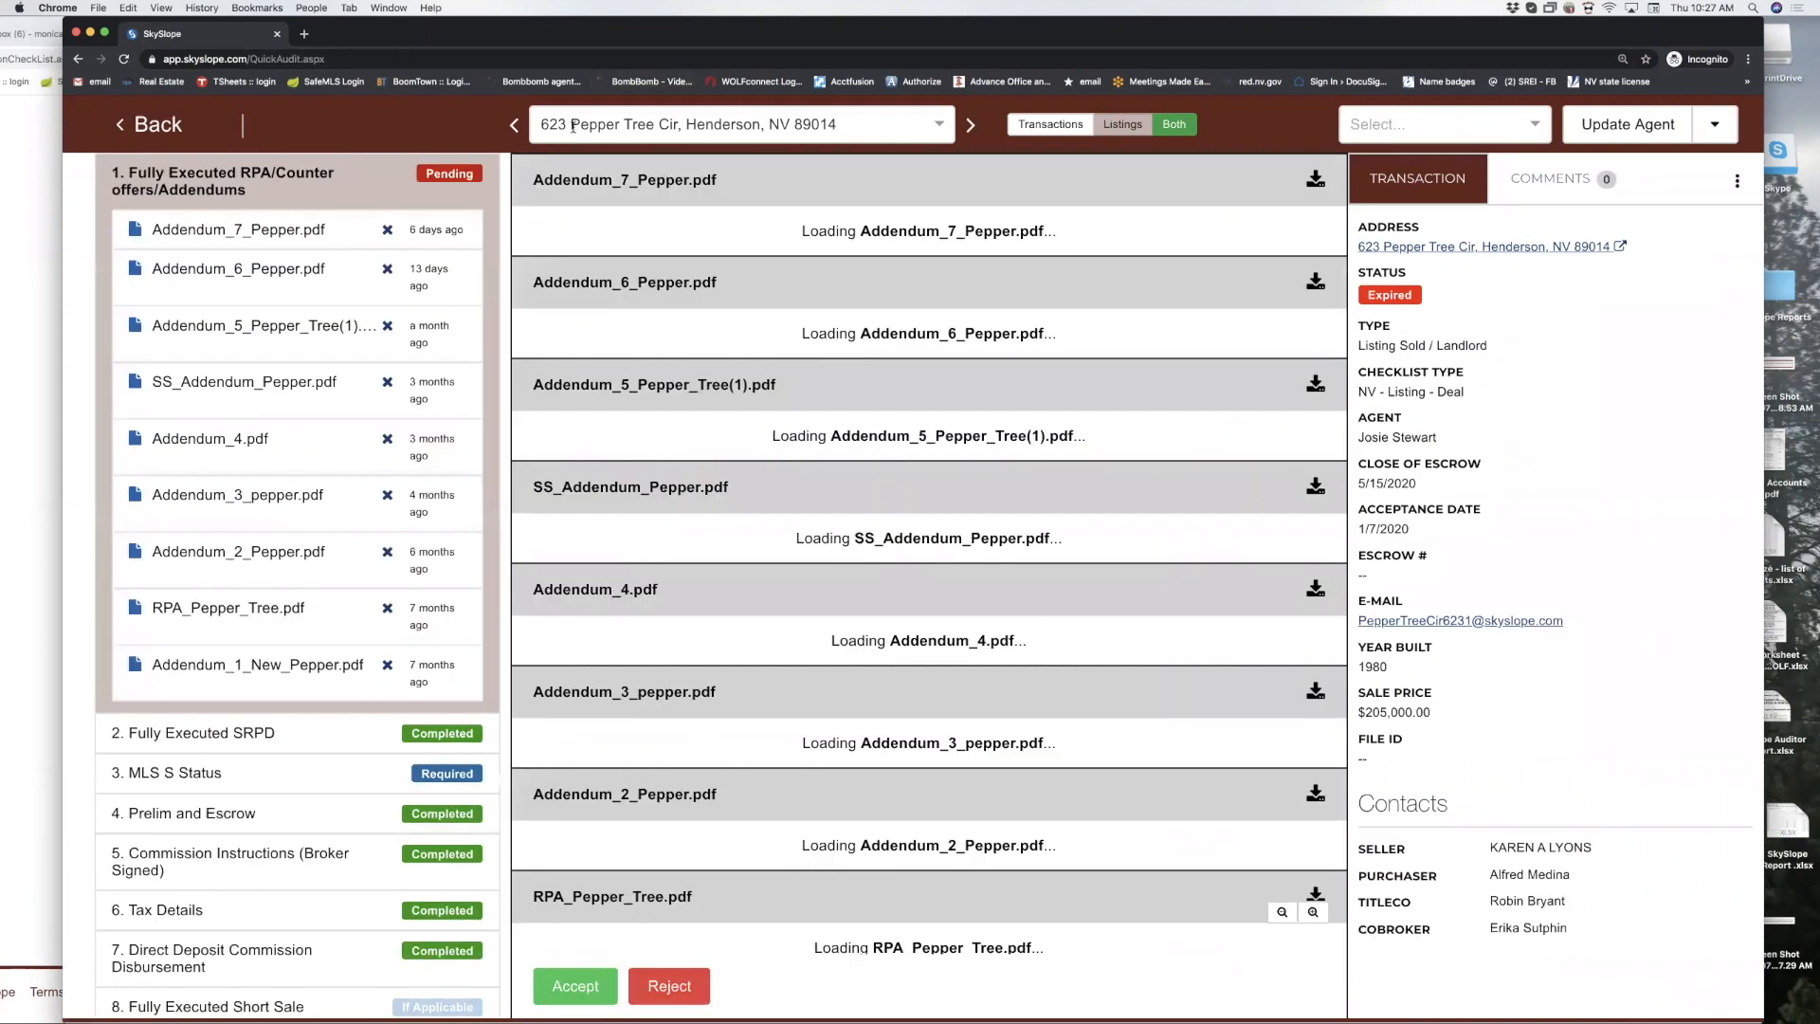
# Switch the audit to 487 Test Dr and accept Fully Executed RPA, SRPD and Prelim and Escrow.
pyautogui.click(572, 126)
pyautogui.write('487')
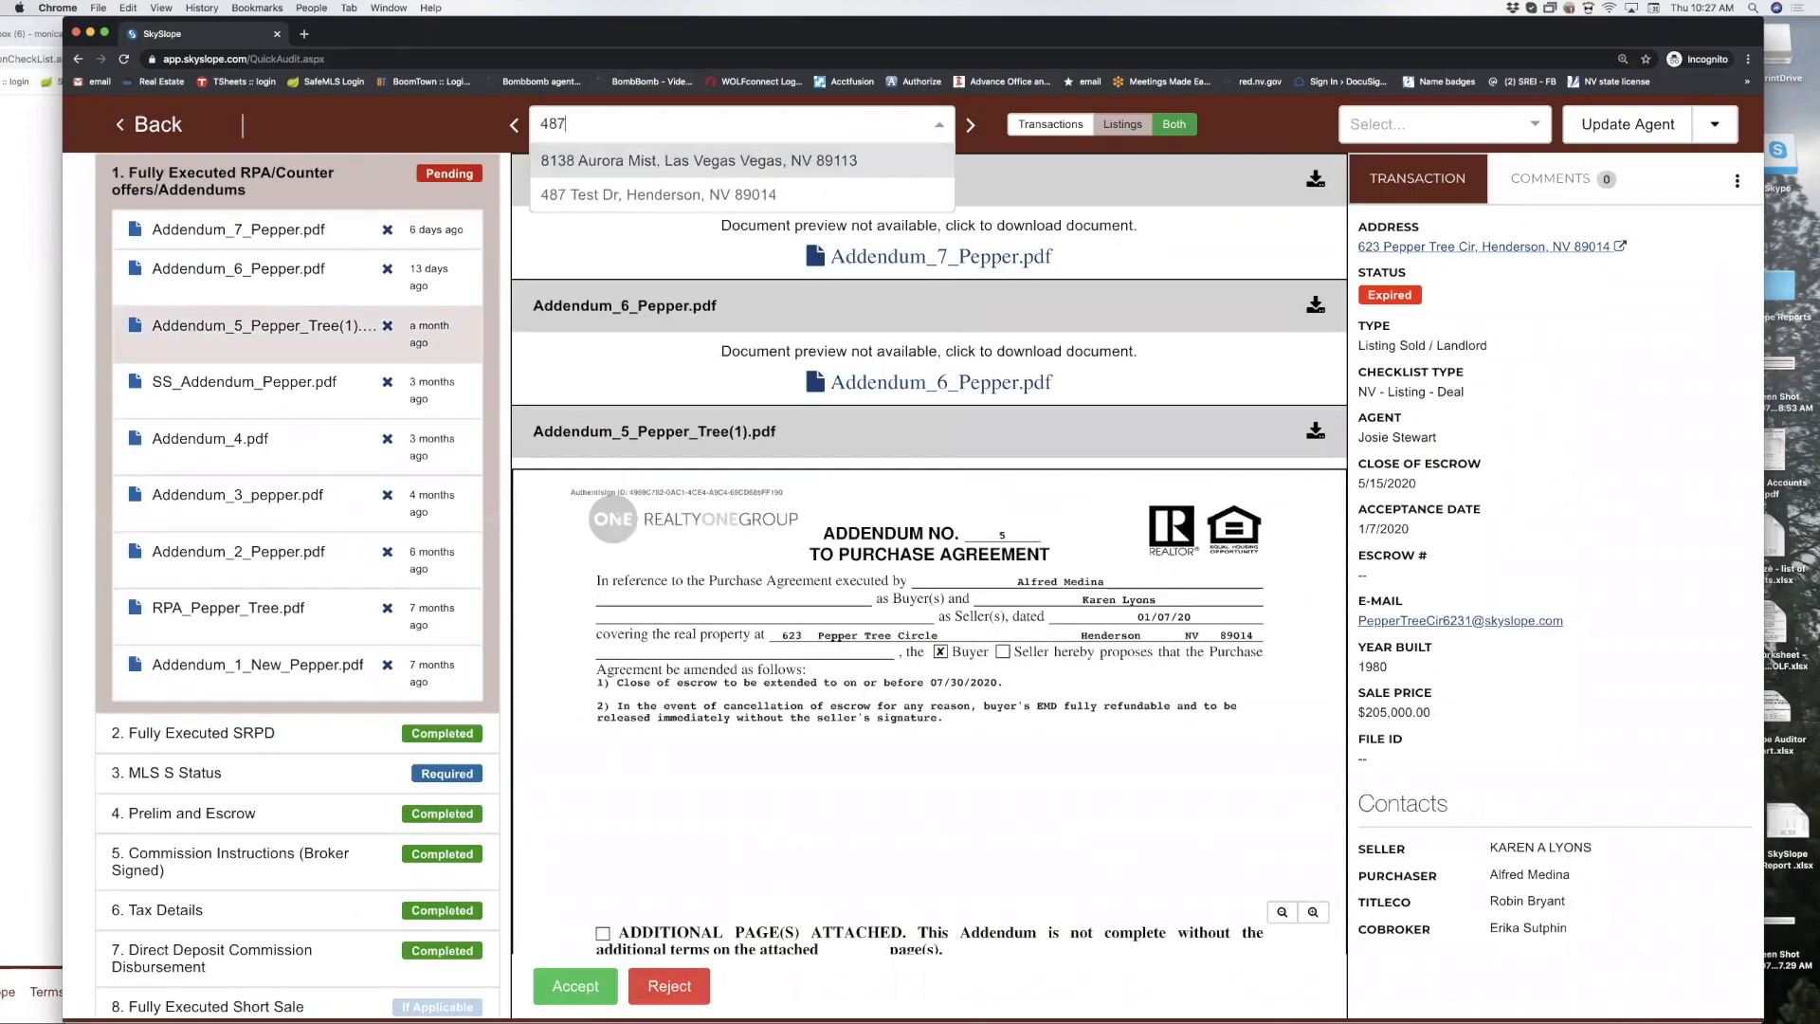
pyautogui.click(611, 196)
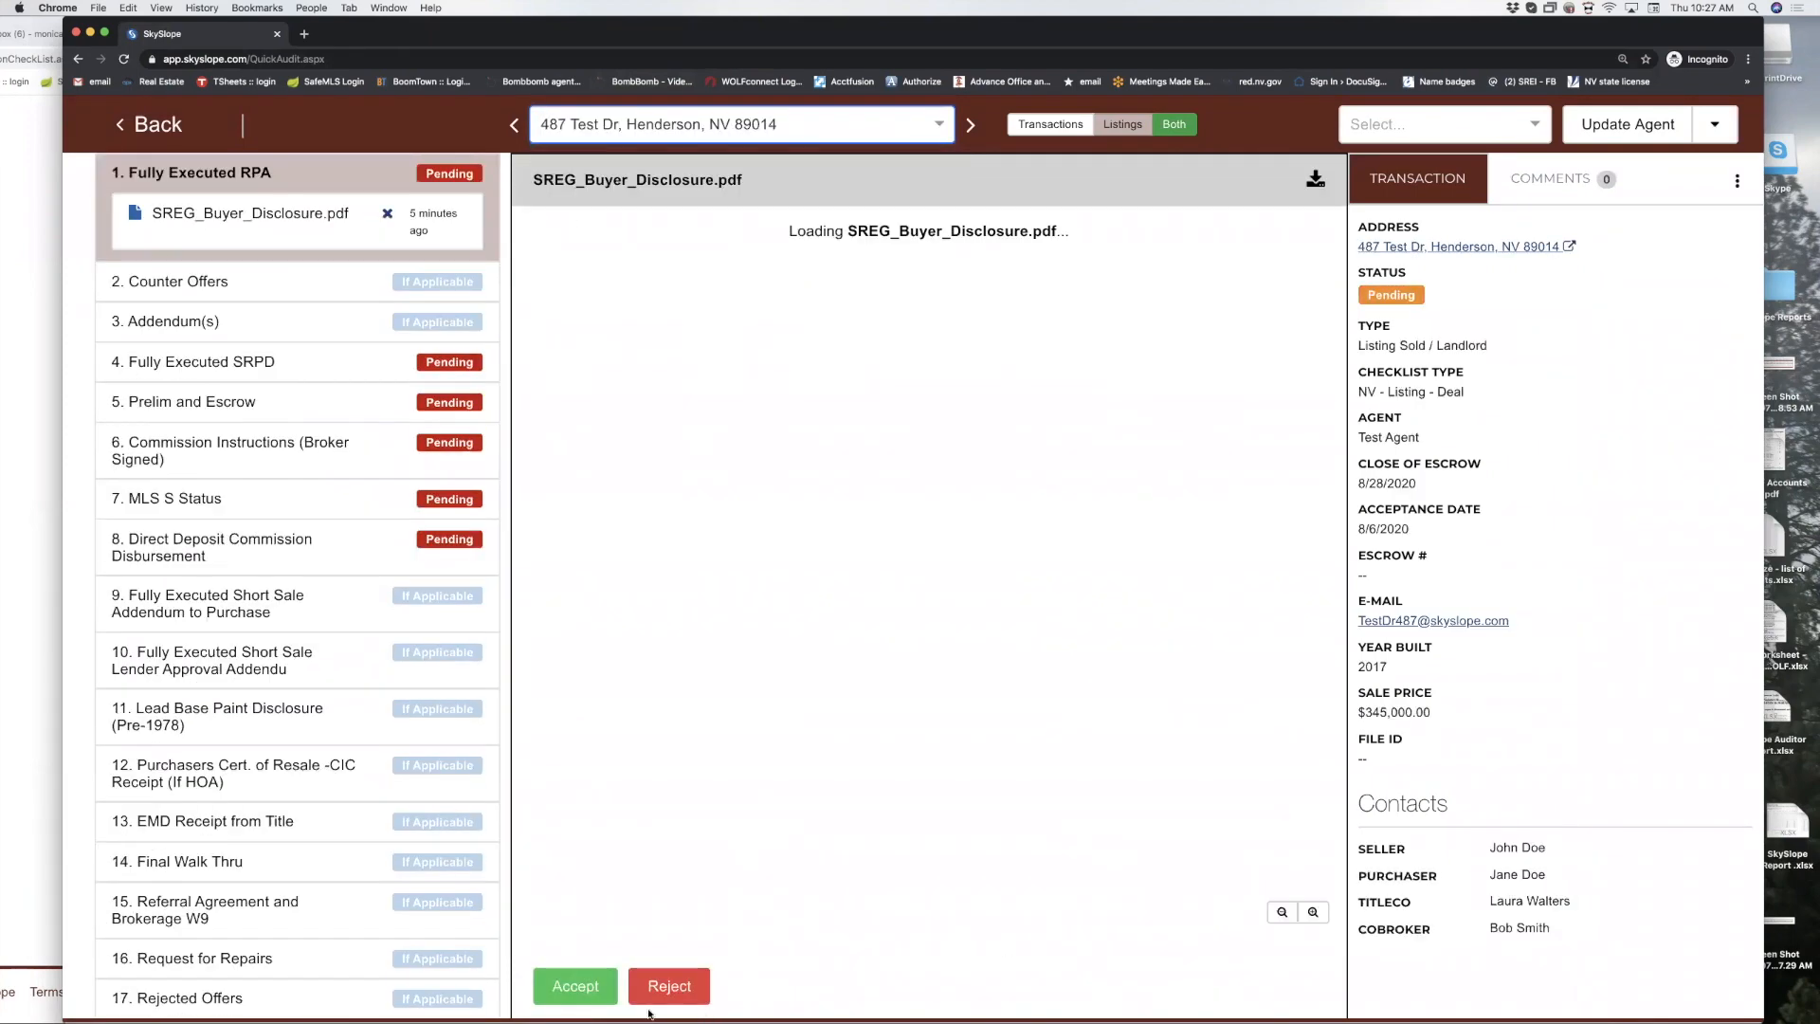
pyautogui.click(585, 986)
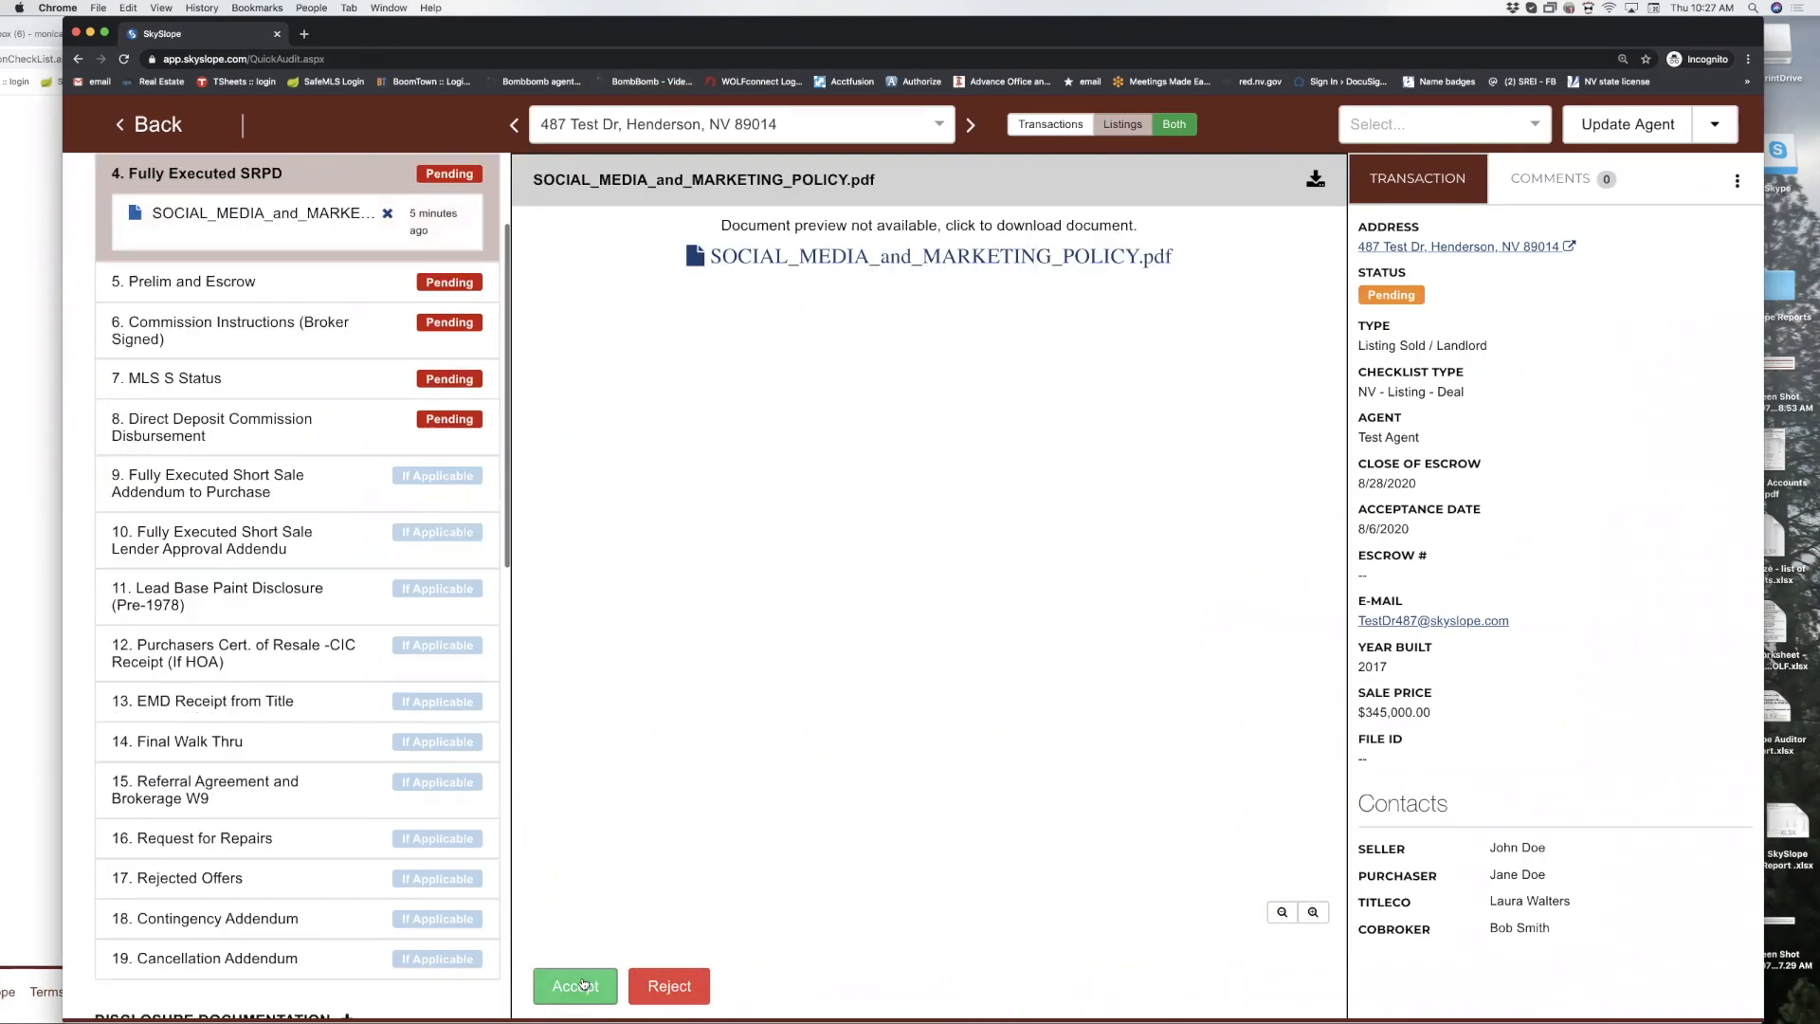
pyautogui.click(585, 985)
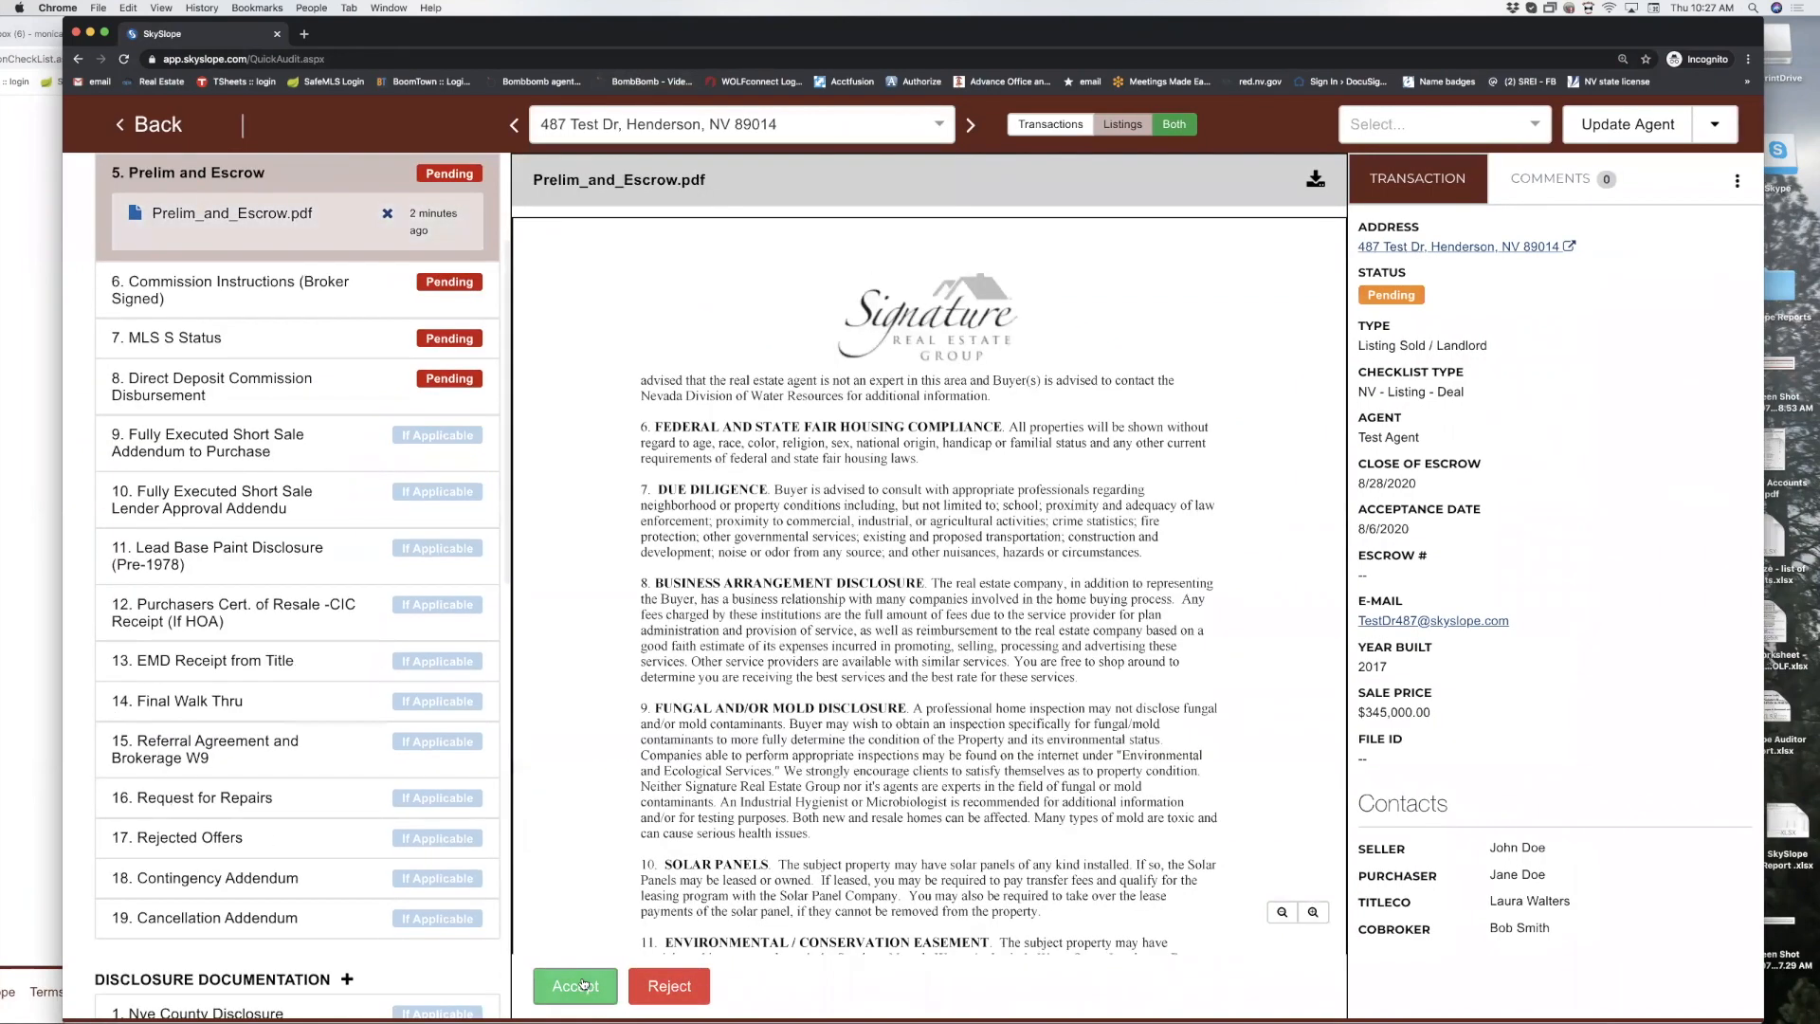
pyautogui.click(607, 991)
# Reject Commission Instructions for missing initials and MLS S Status for a missing page 3 signature.
pyautogui.click(669, 986)
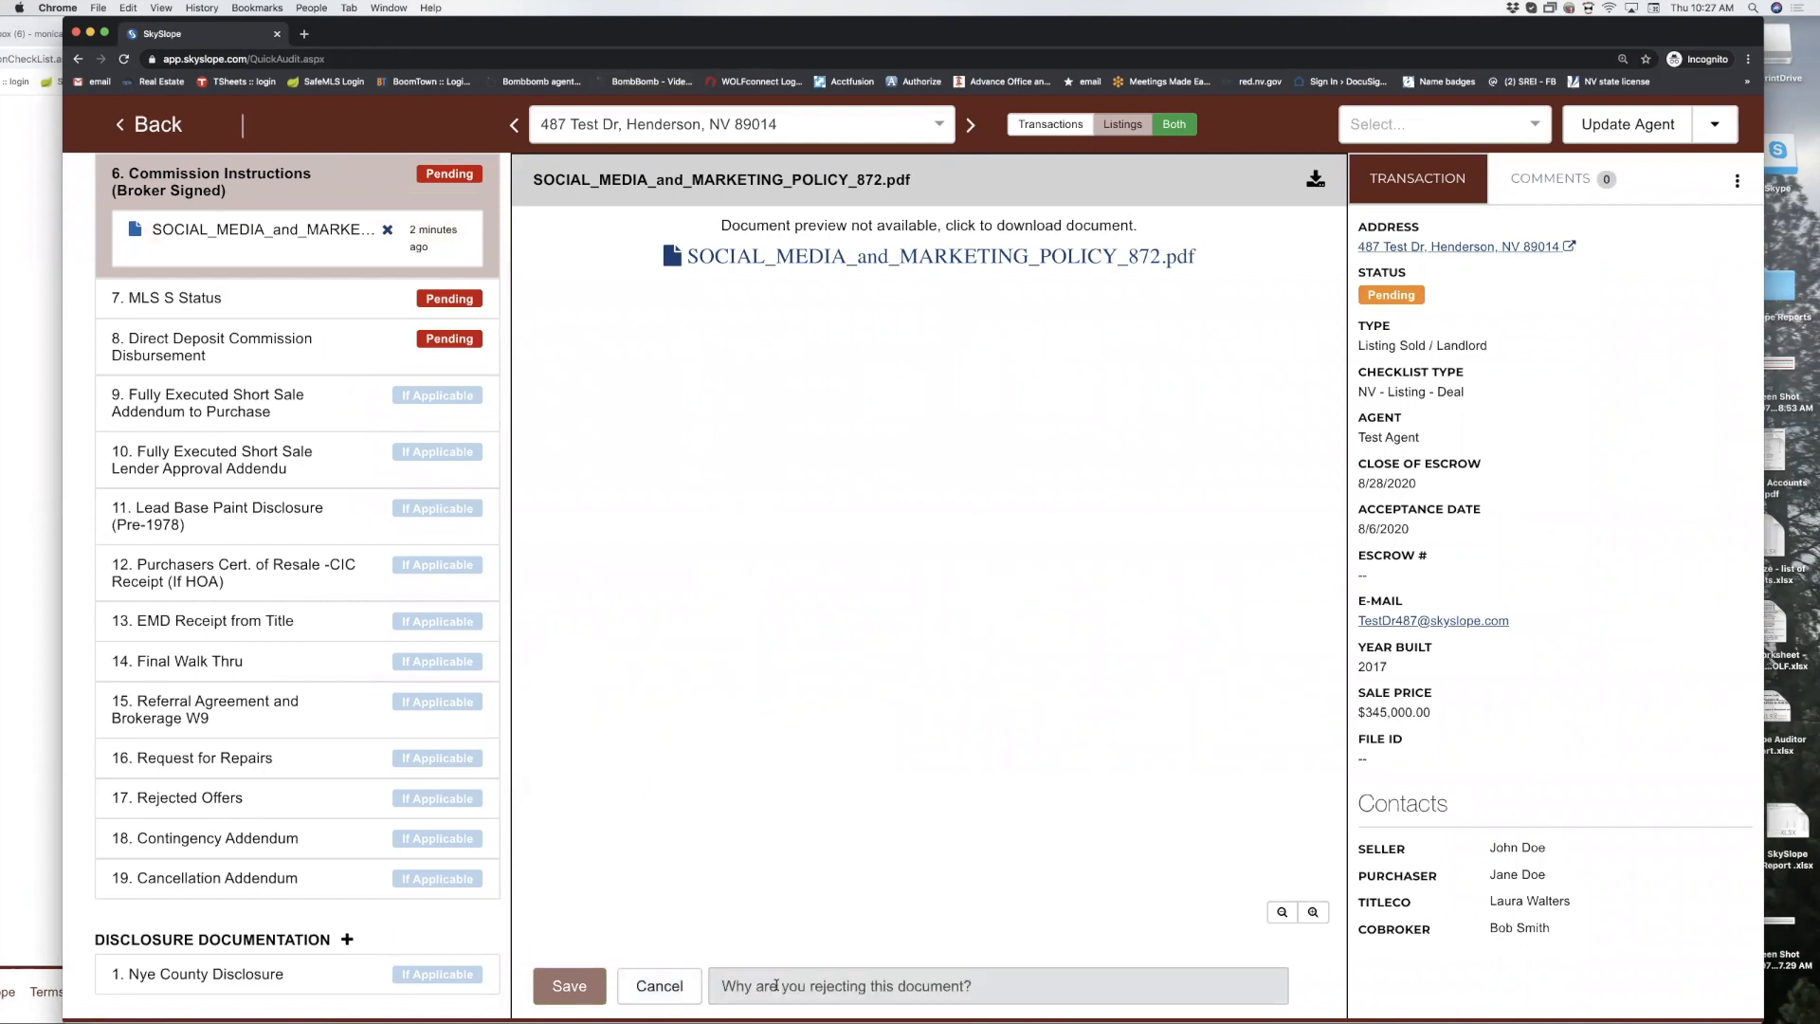
pyautogui.write('missing ')
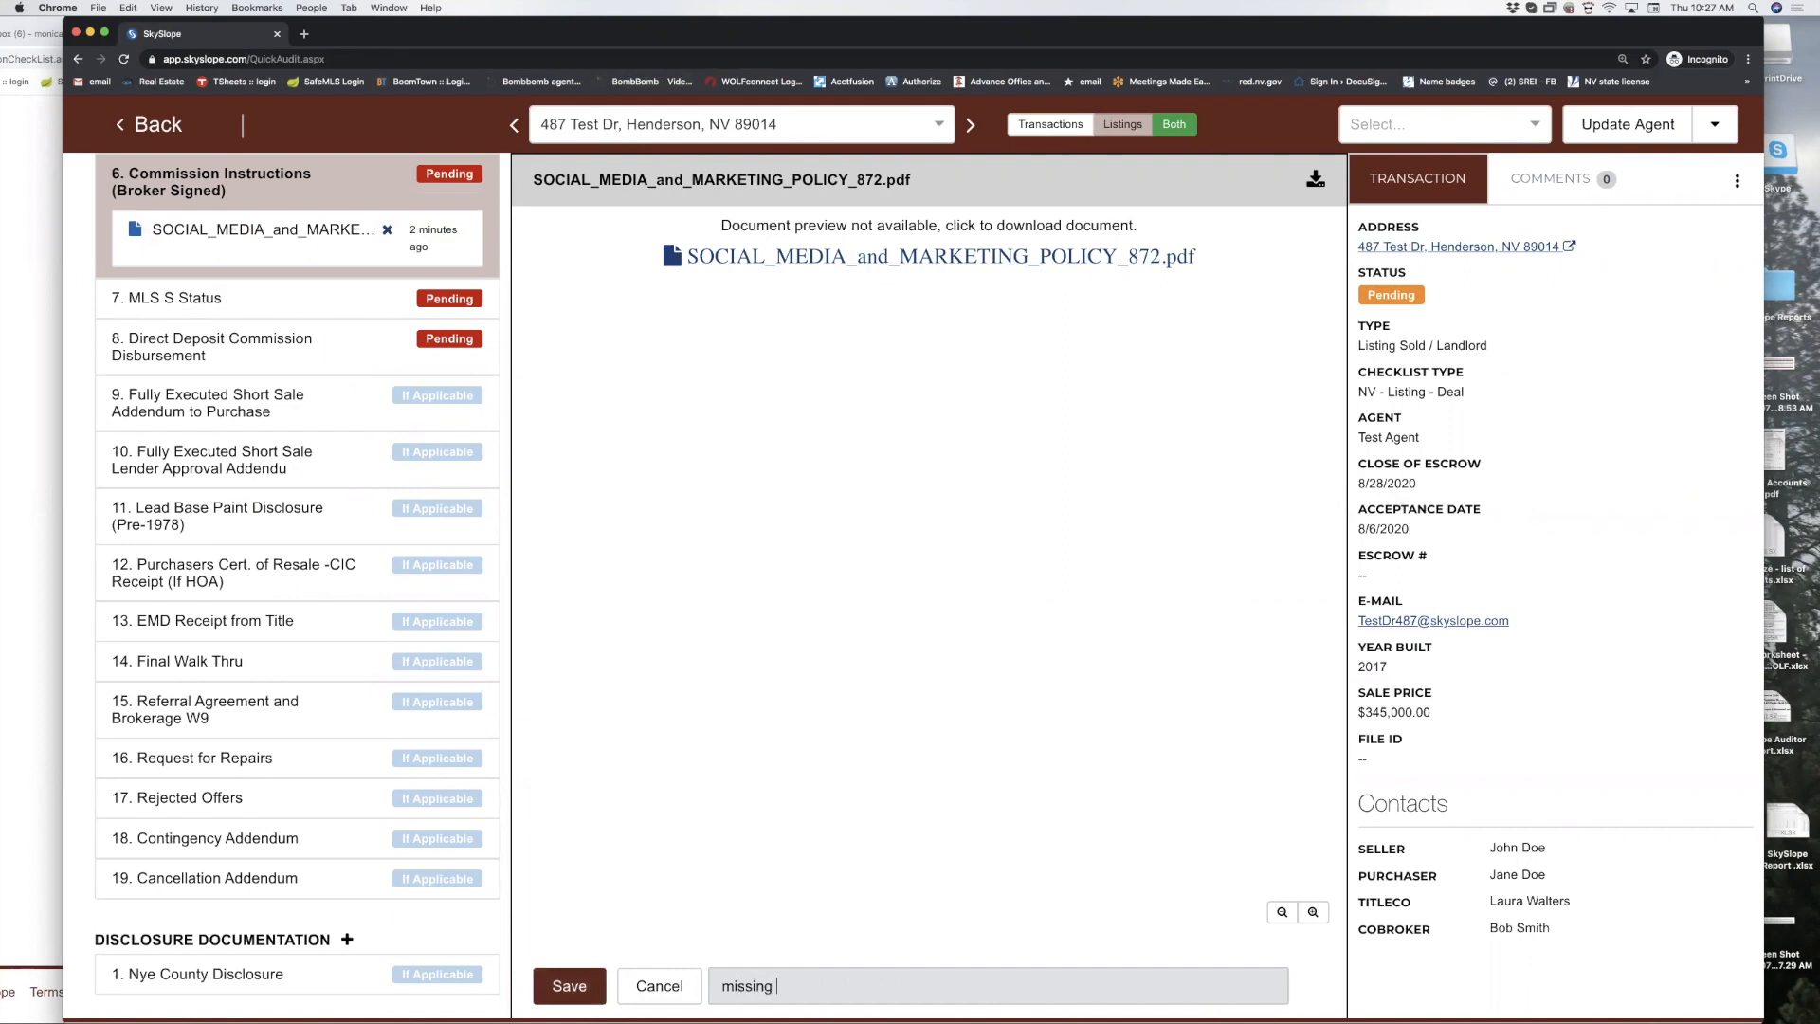
pyautogui.write('initialas page 5')
pyautogui.press('Return')
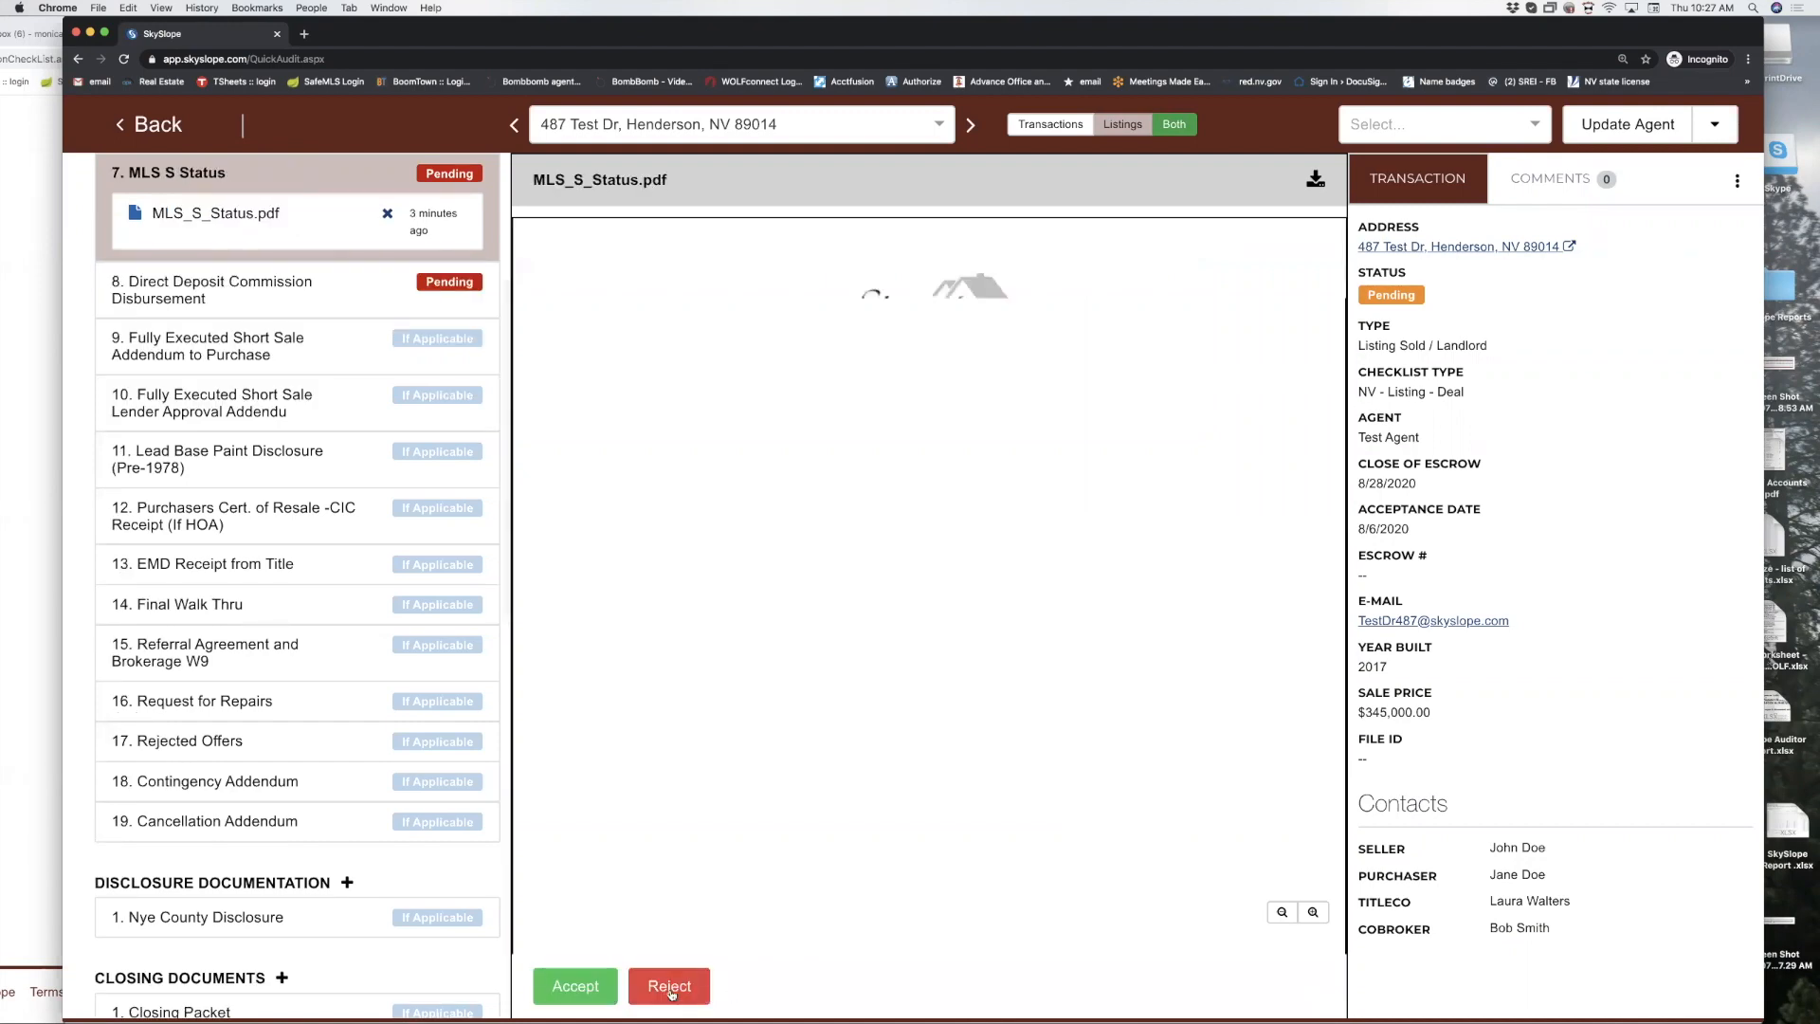
pyautogui.click(675, 984)
pyautogui.write('sig')
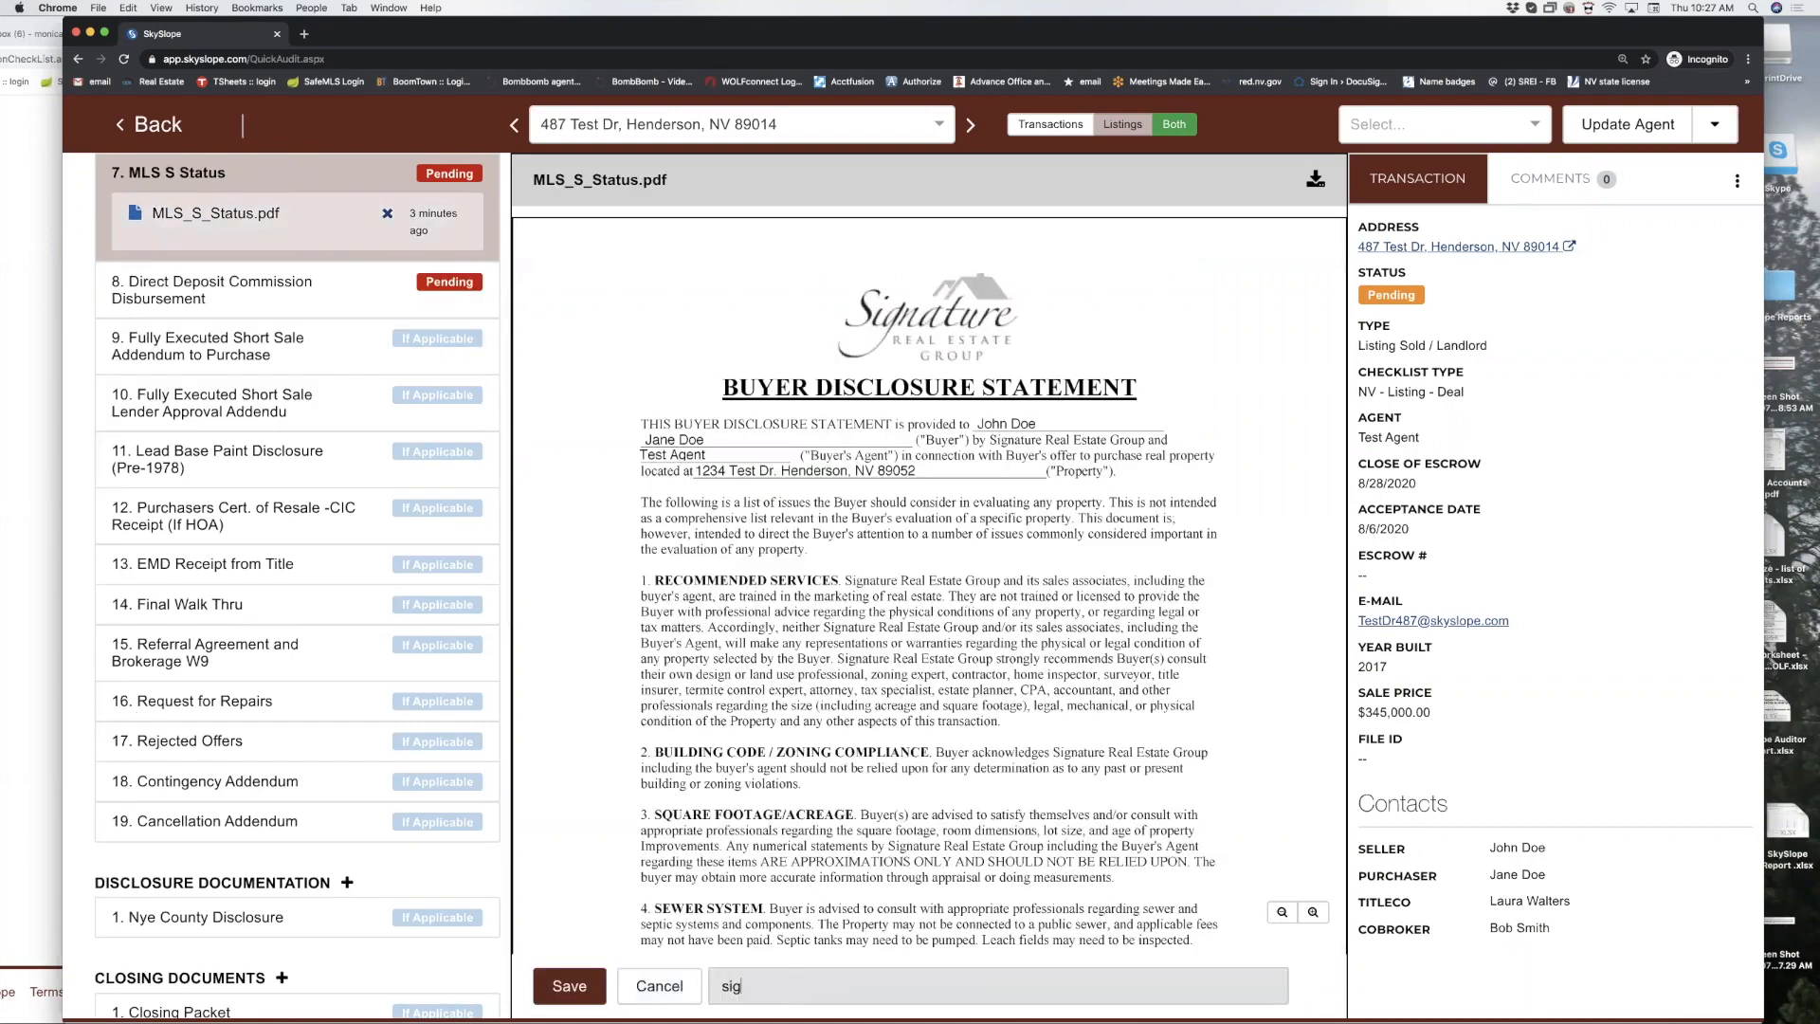
pyautogui.write('natire on page 3 and checkmark page 6')
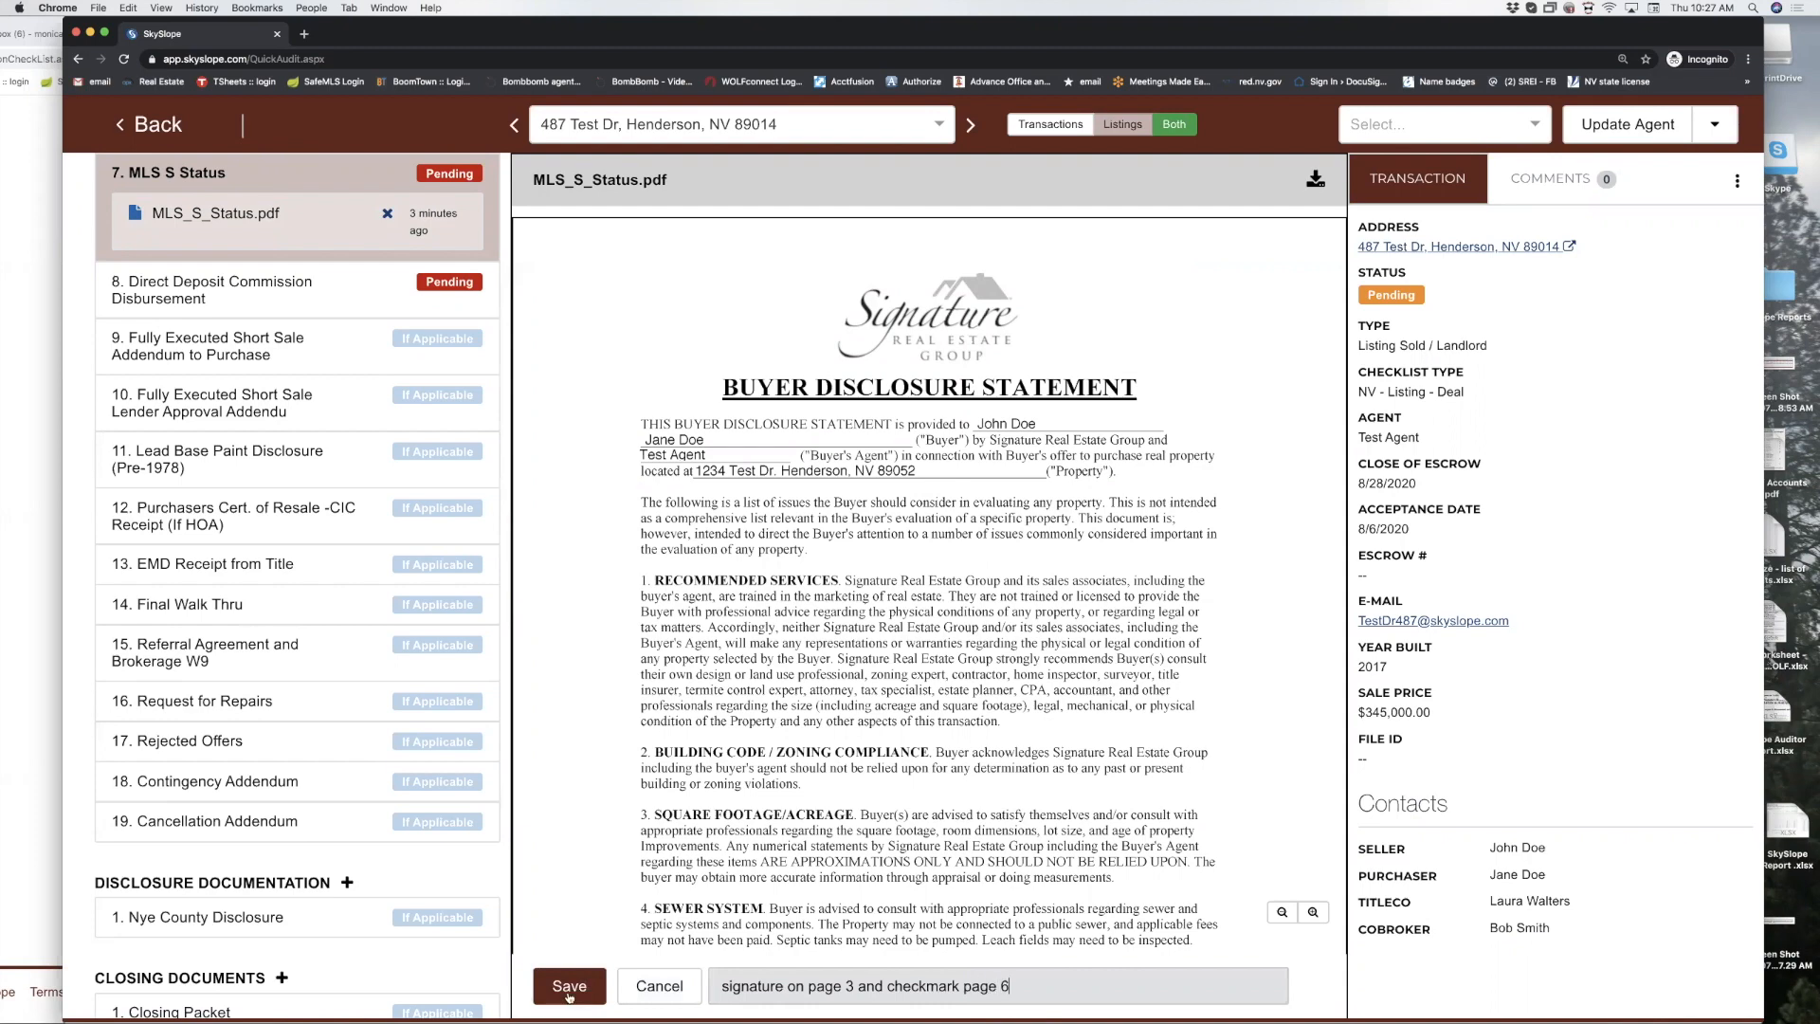
pyautogui.click(568, 985)
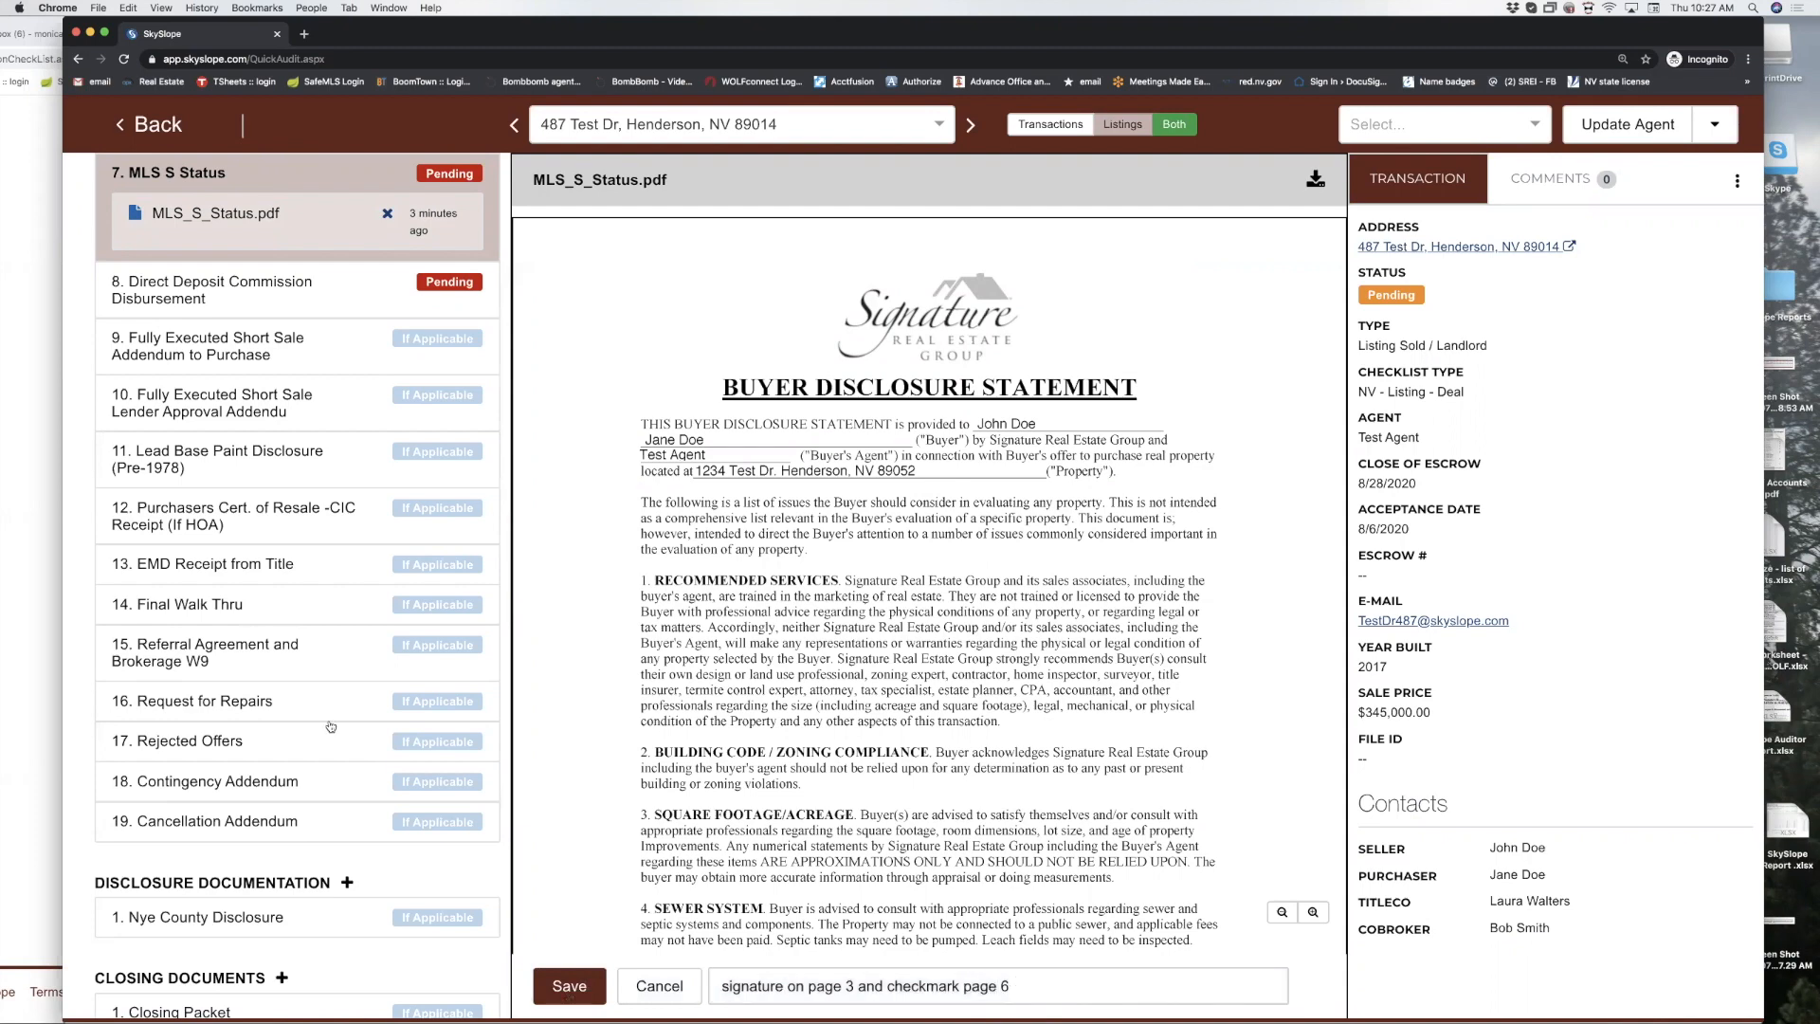
# Accept the remaining documents through Notice of Broker Compensation, update the agent, and return to Documents Waiting.
pyautogui.click(570, 991)
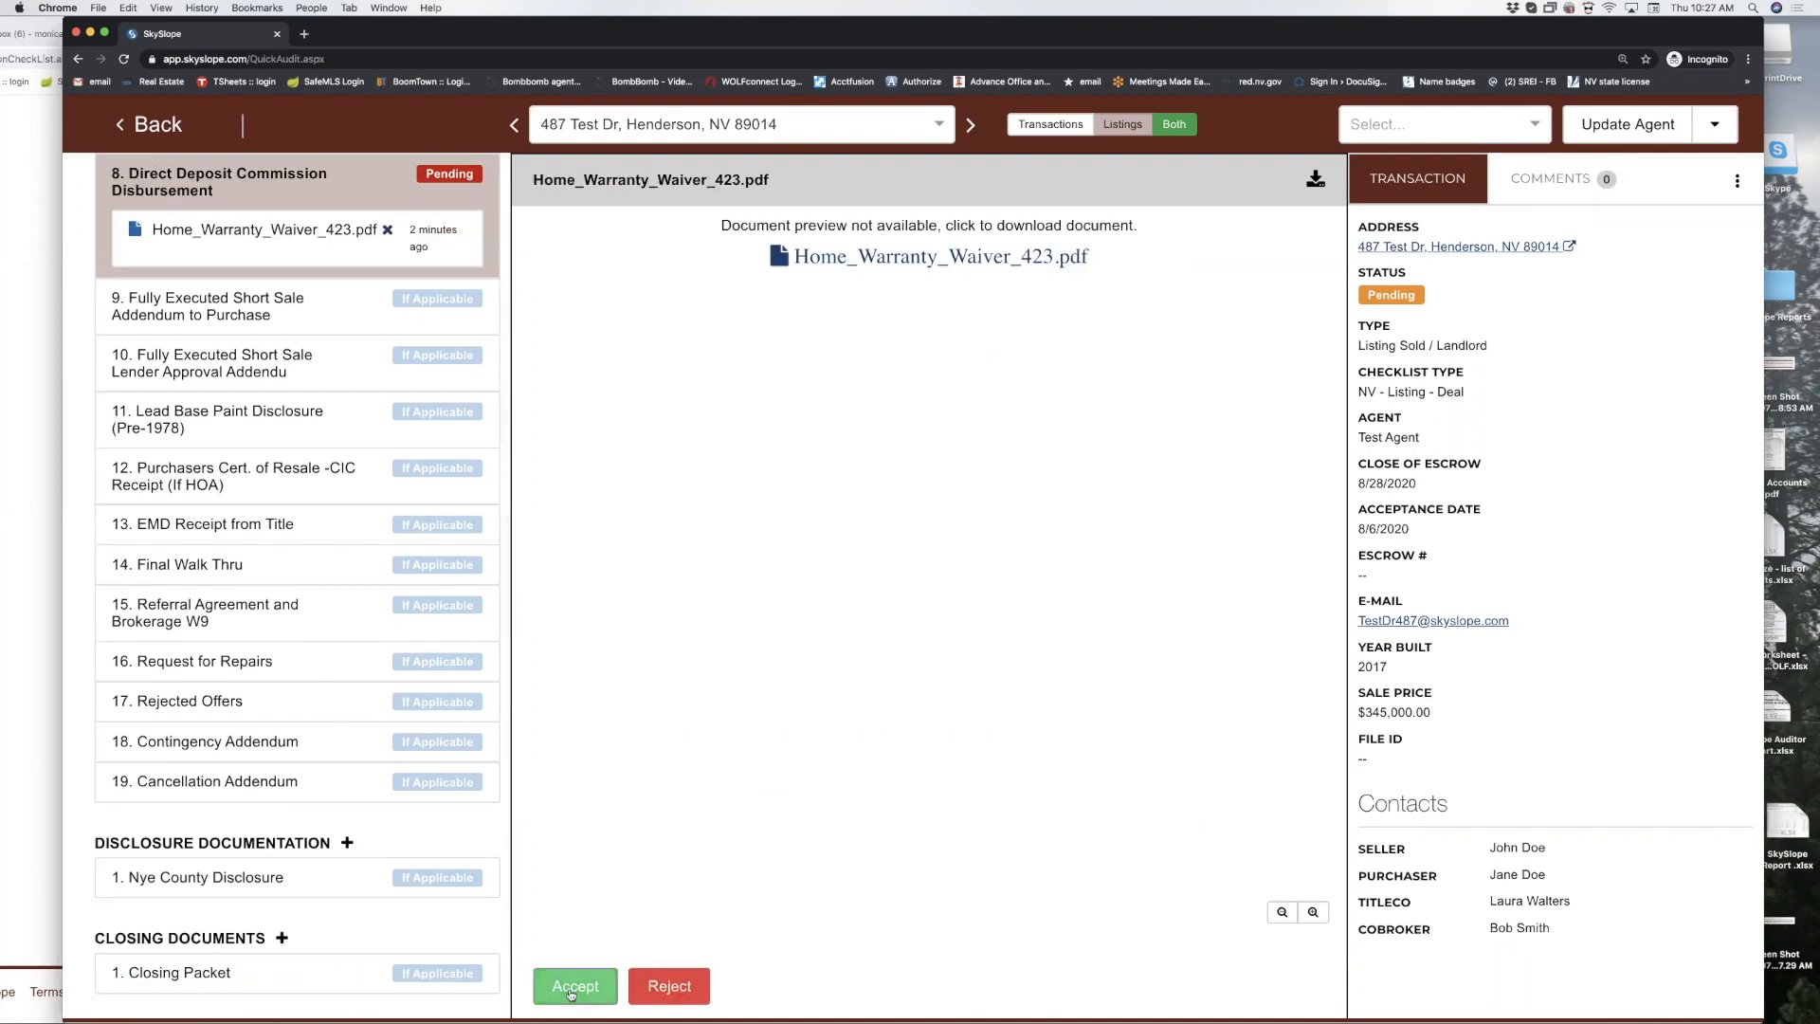
pyautogui.click(572, 995)
pyautogui.click(572, 994)
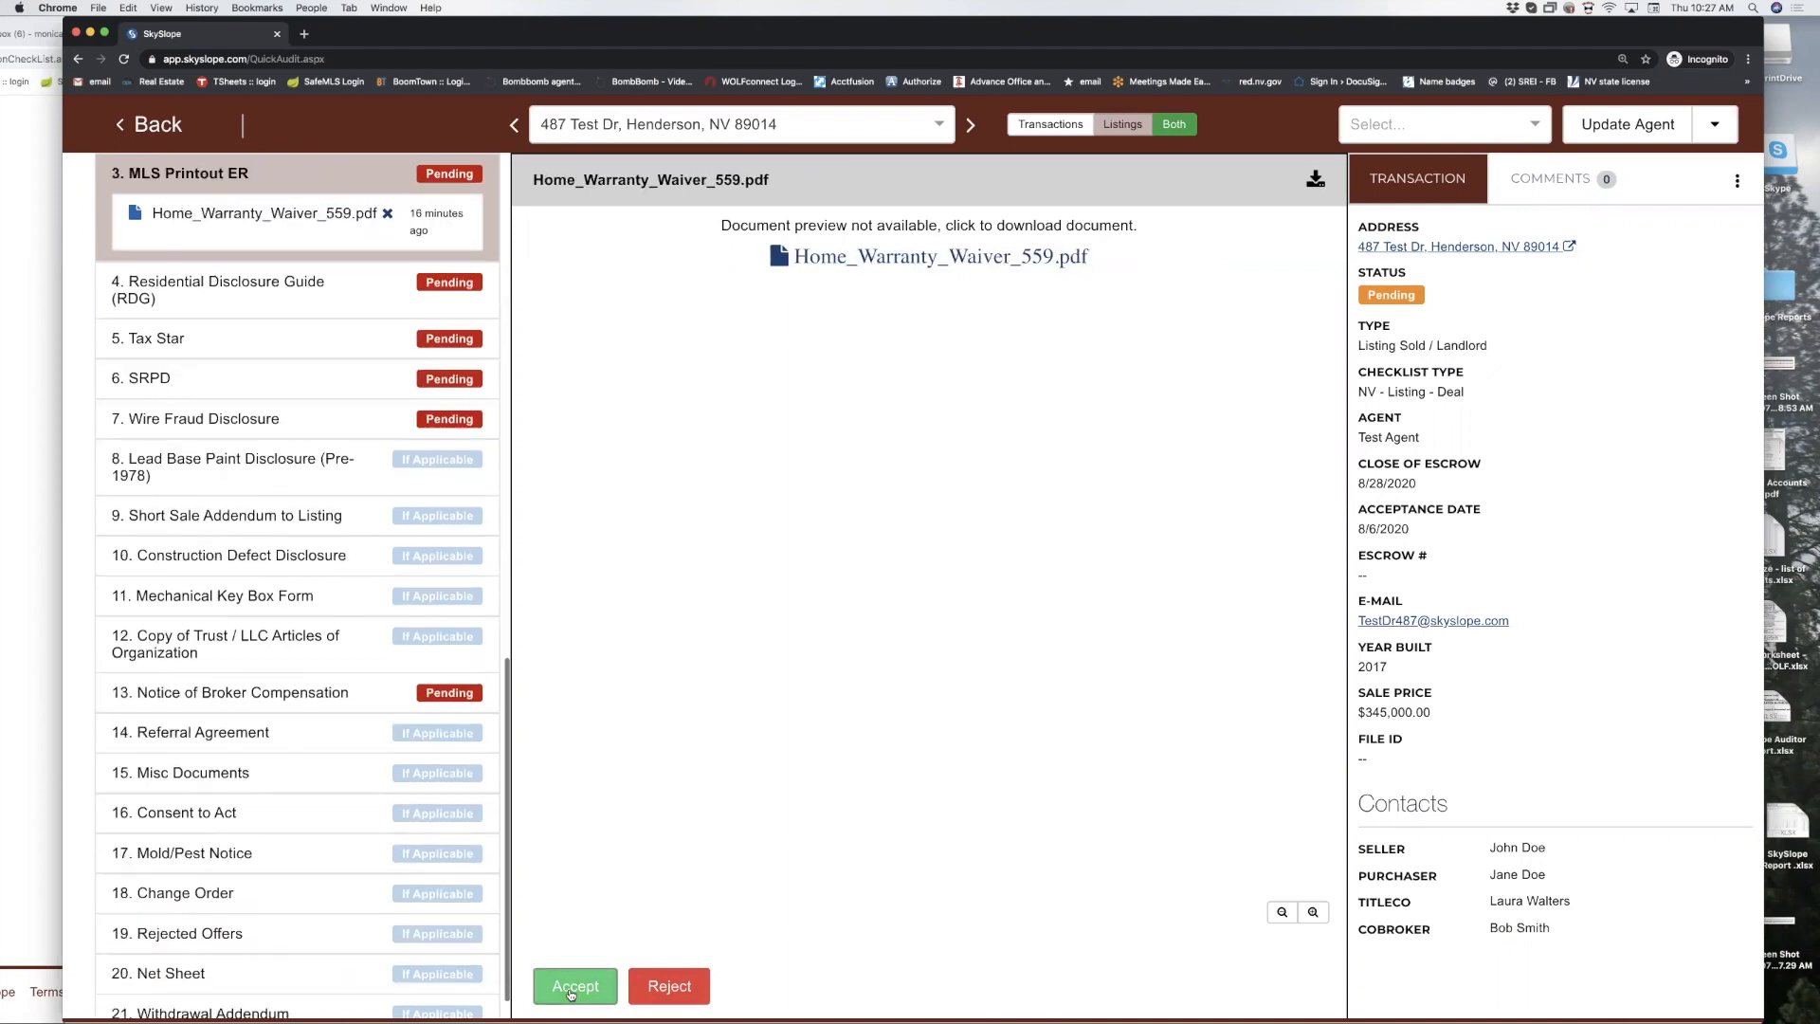
pyautogui.click(572, 995)
pyautogui.click(571, 995)
pyautogui.click(572, 994)
pyautogui.click(572, 994)
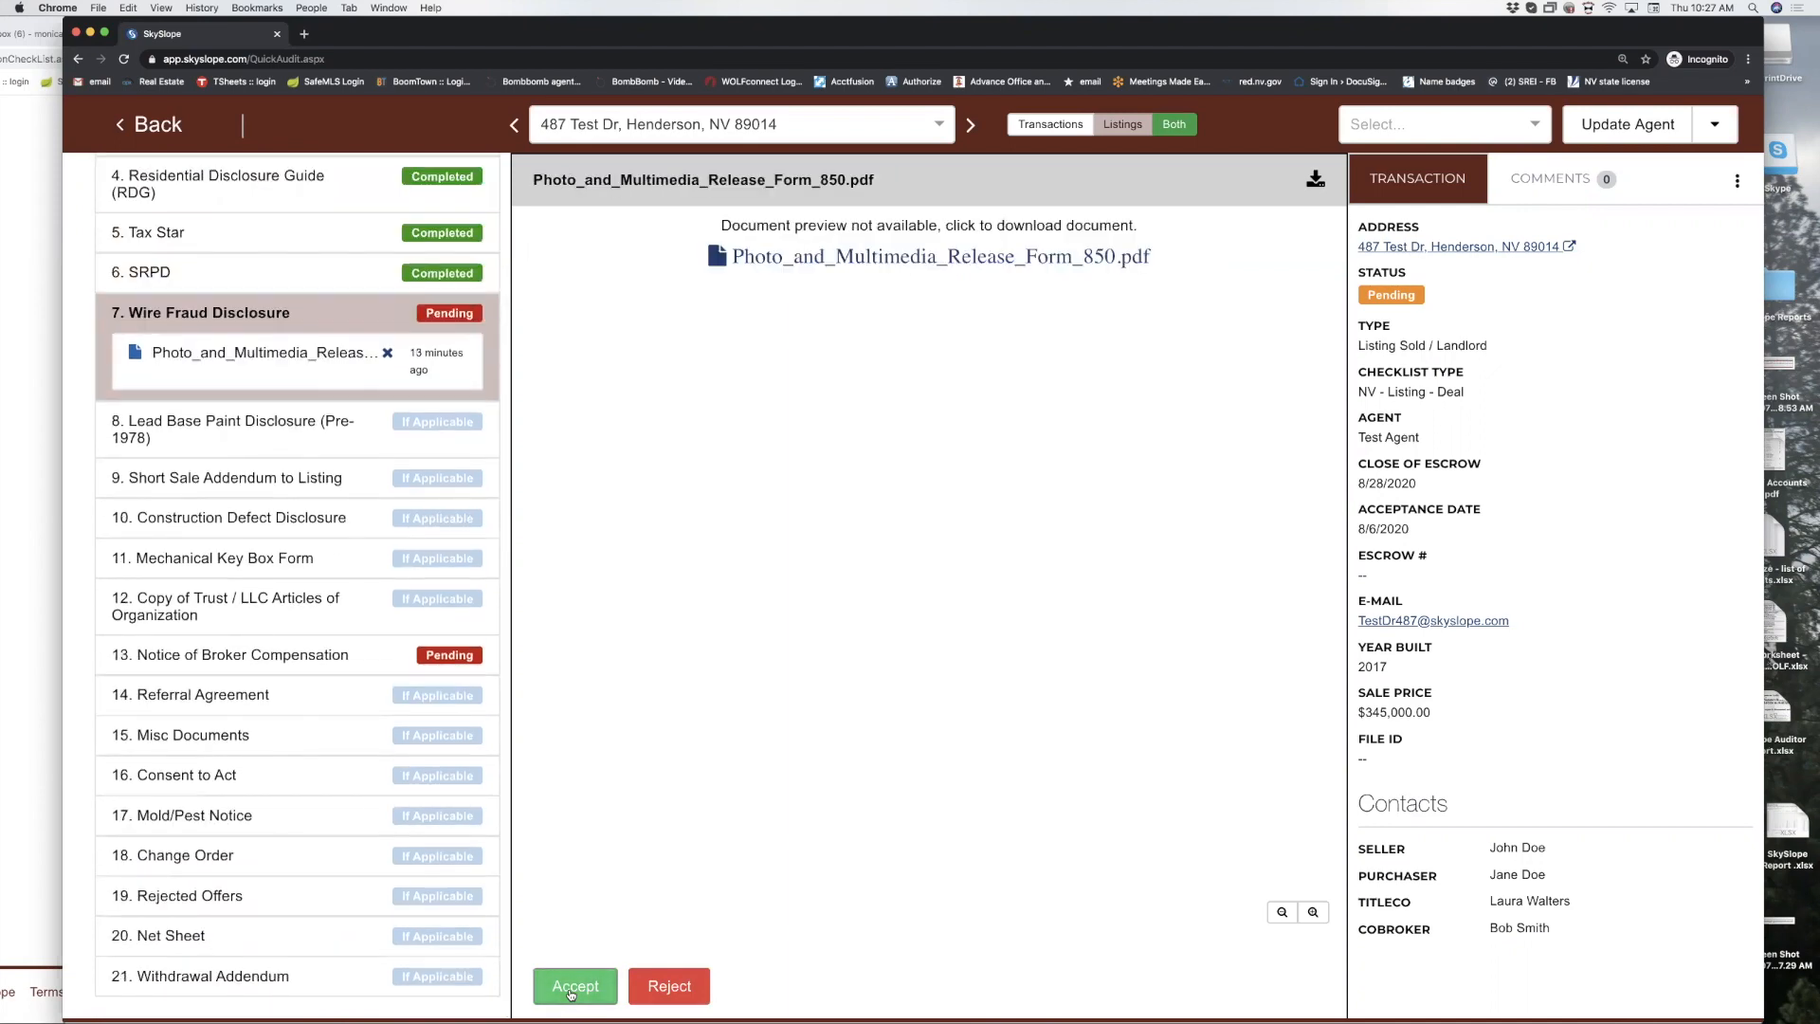
pyautogui.click(572, 994)
pyautogui.click(571, 994)
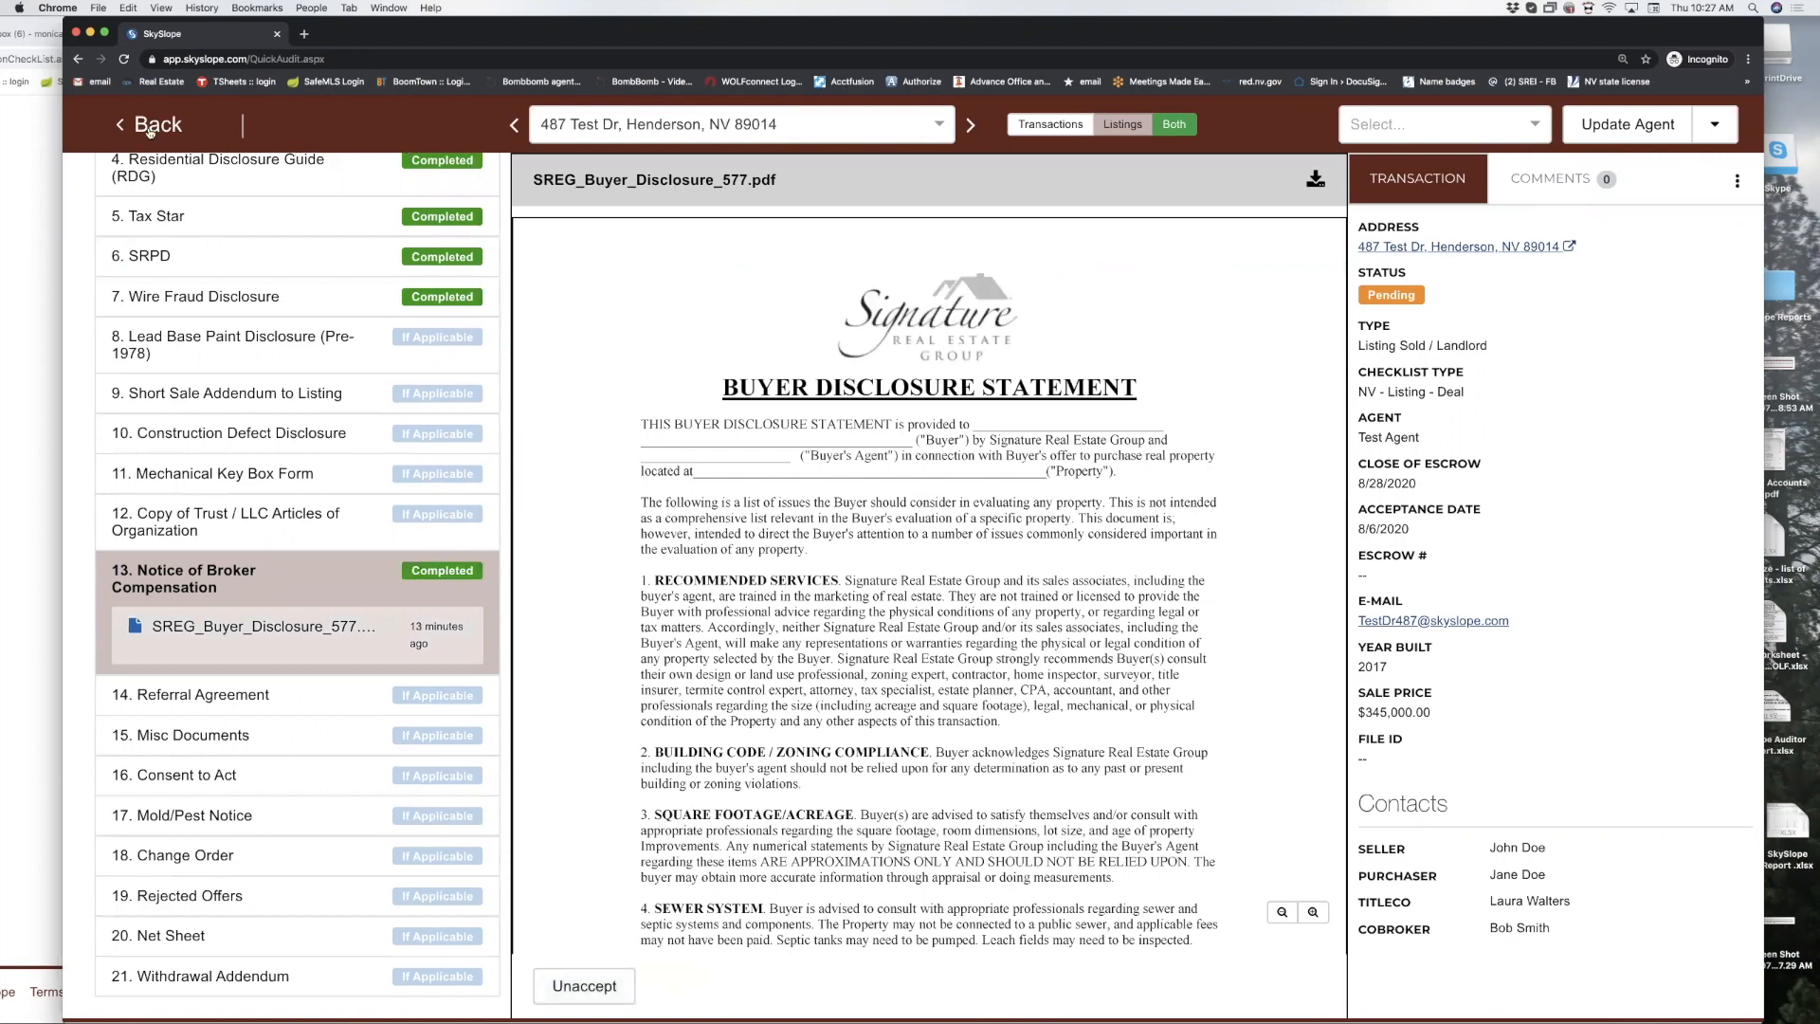
pyautogui.click(1607, 135)
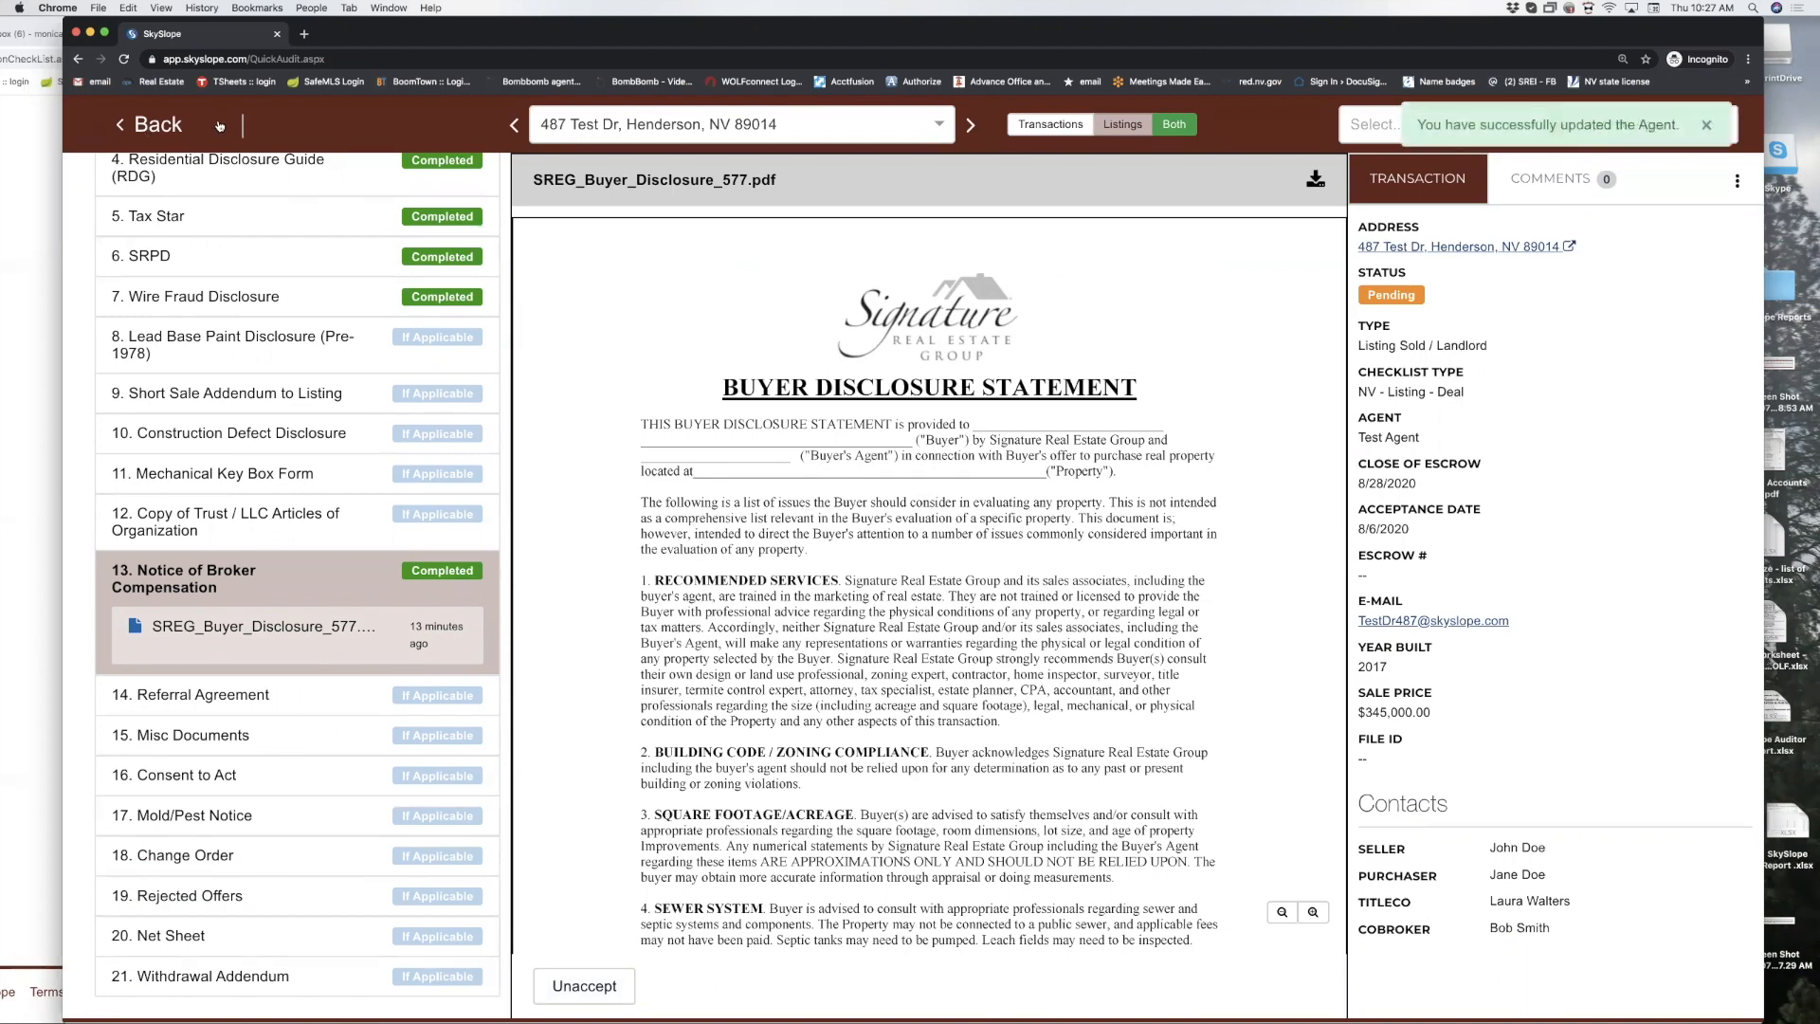
pyautogui.click(149, 127)
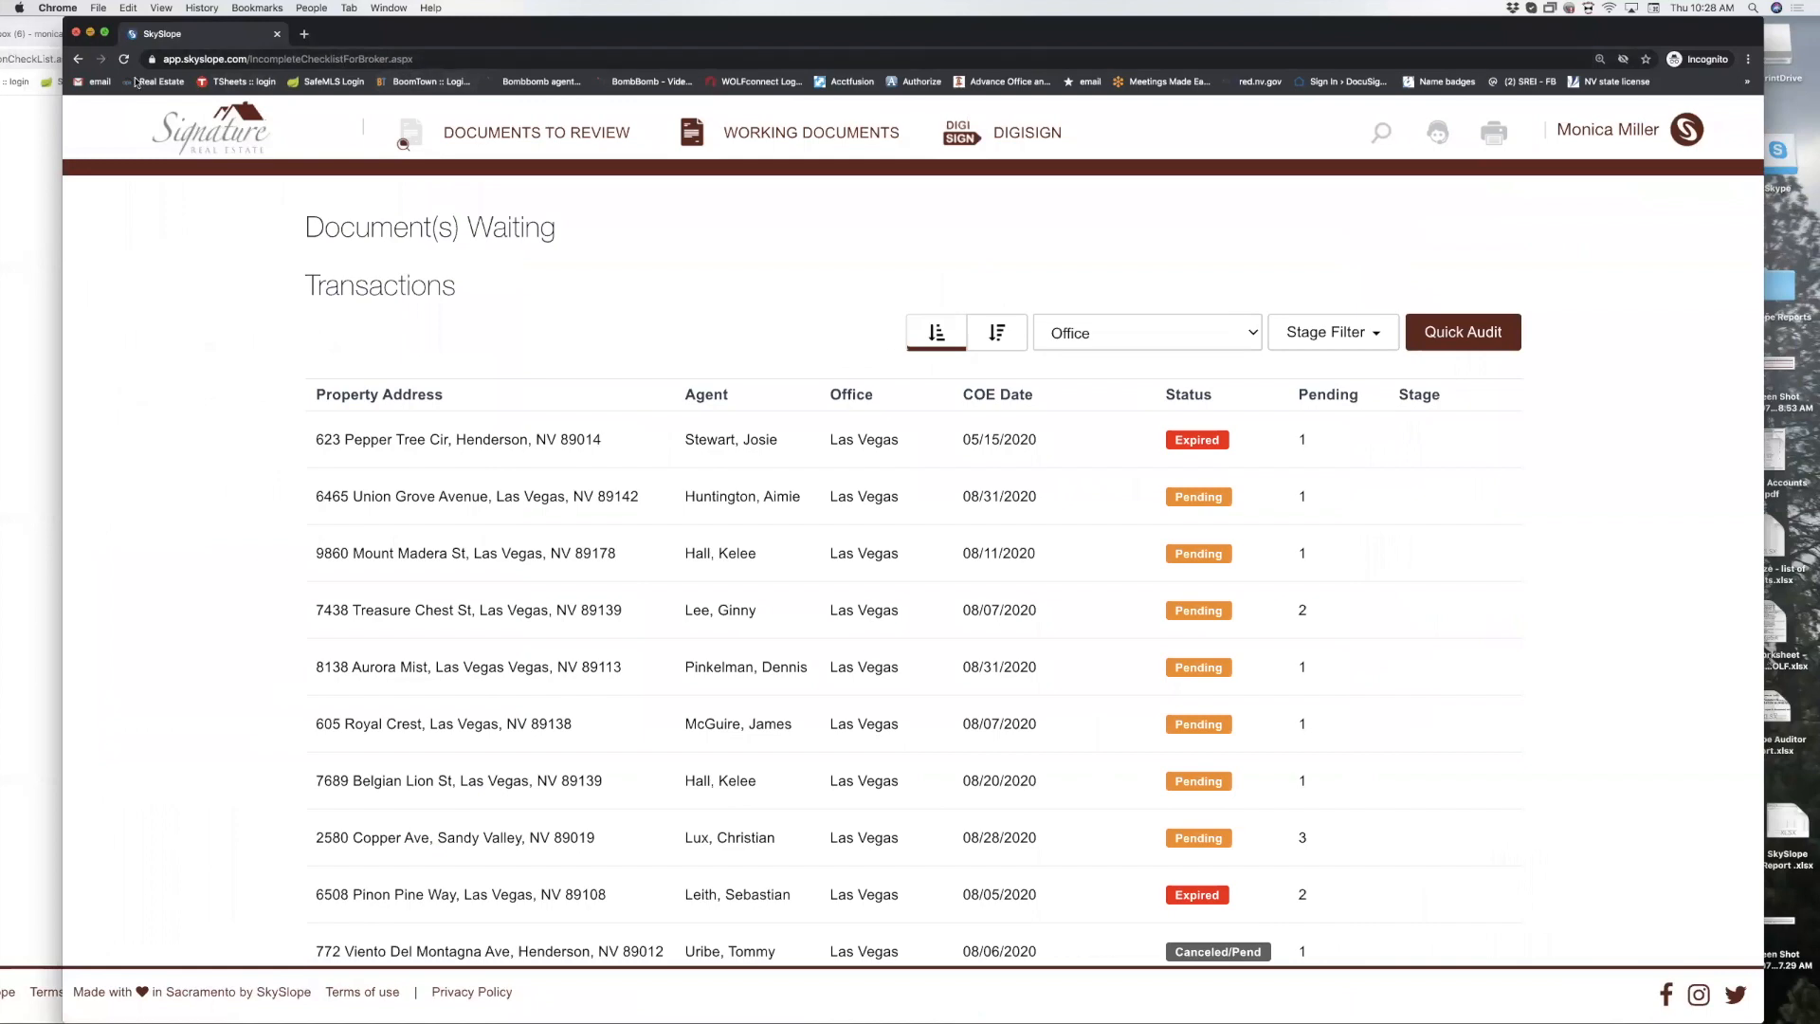
# Reload the agent's 487 Test Dr checklist to show the broker's Completed and Incomplete results.
pyautogui.click(90, 32)
pyautogui.scroll(6, 571, 314)
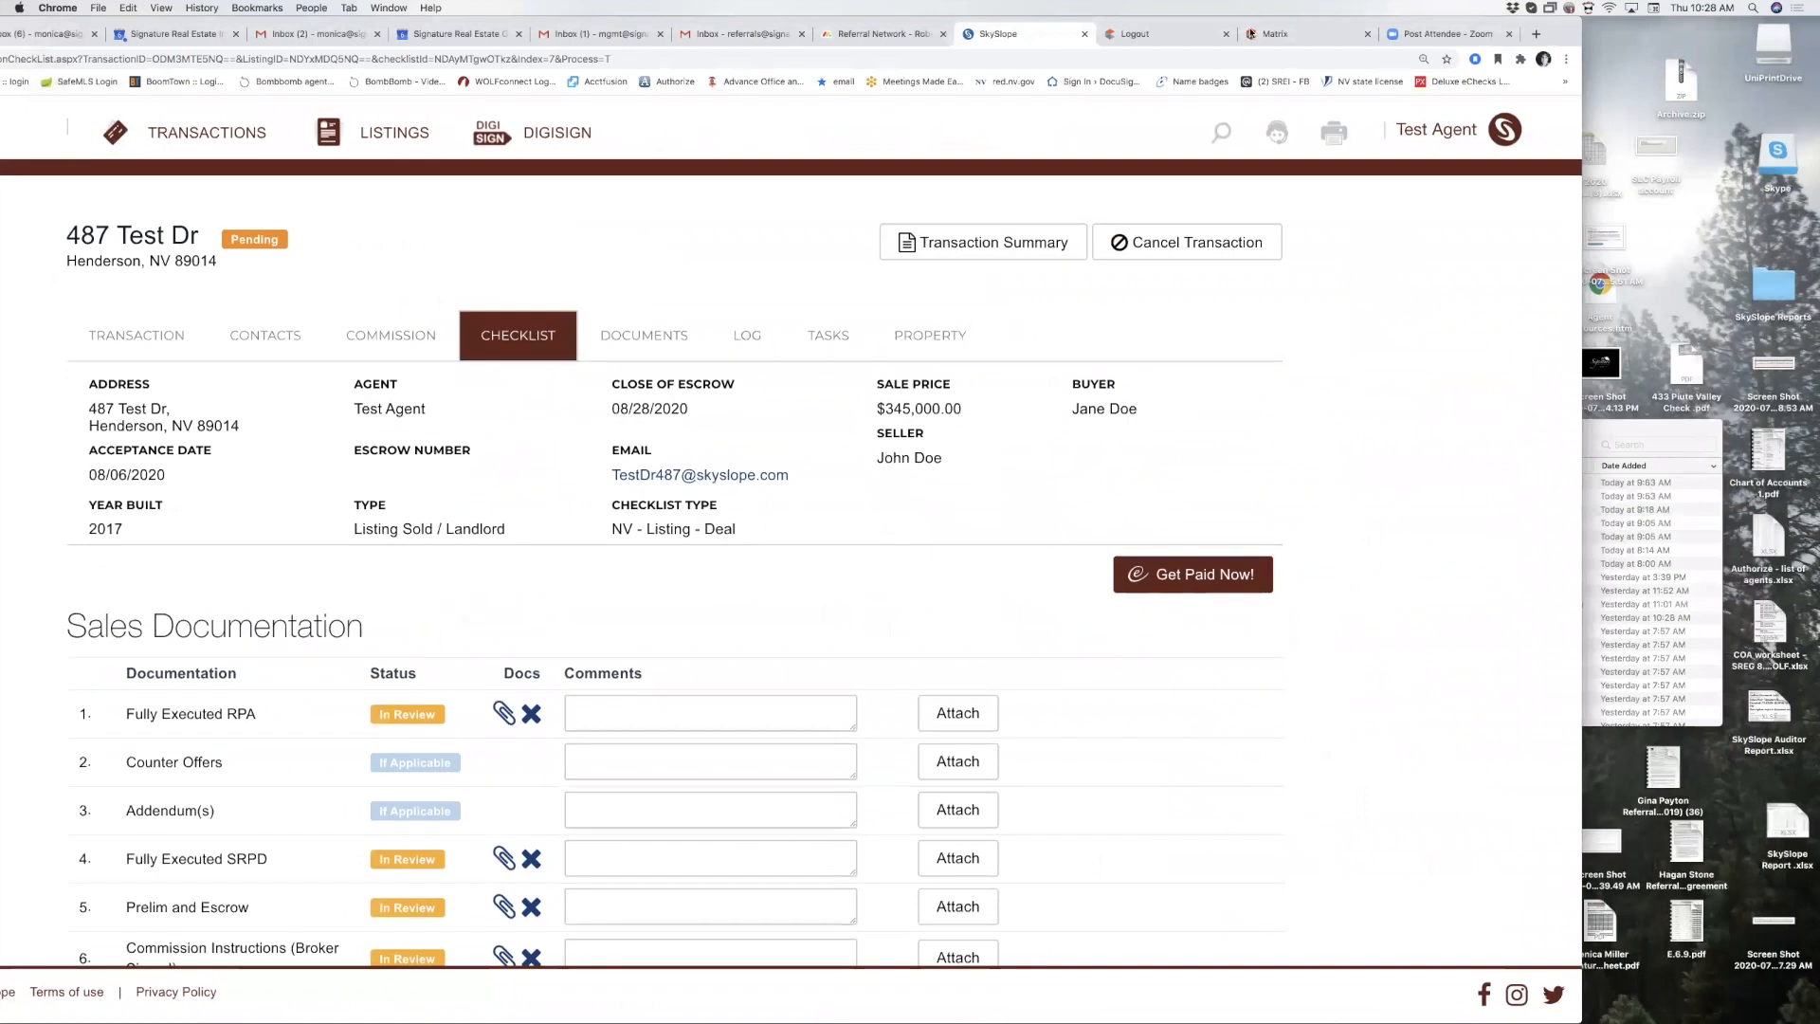
pyautogui.moveTo(1560, 34); pyautogui.dragTo(1812, 29)
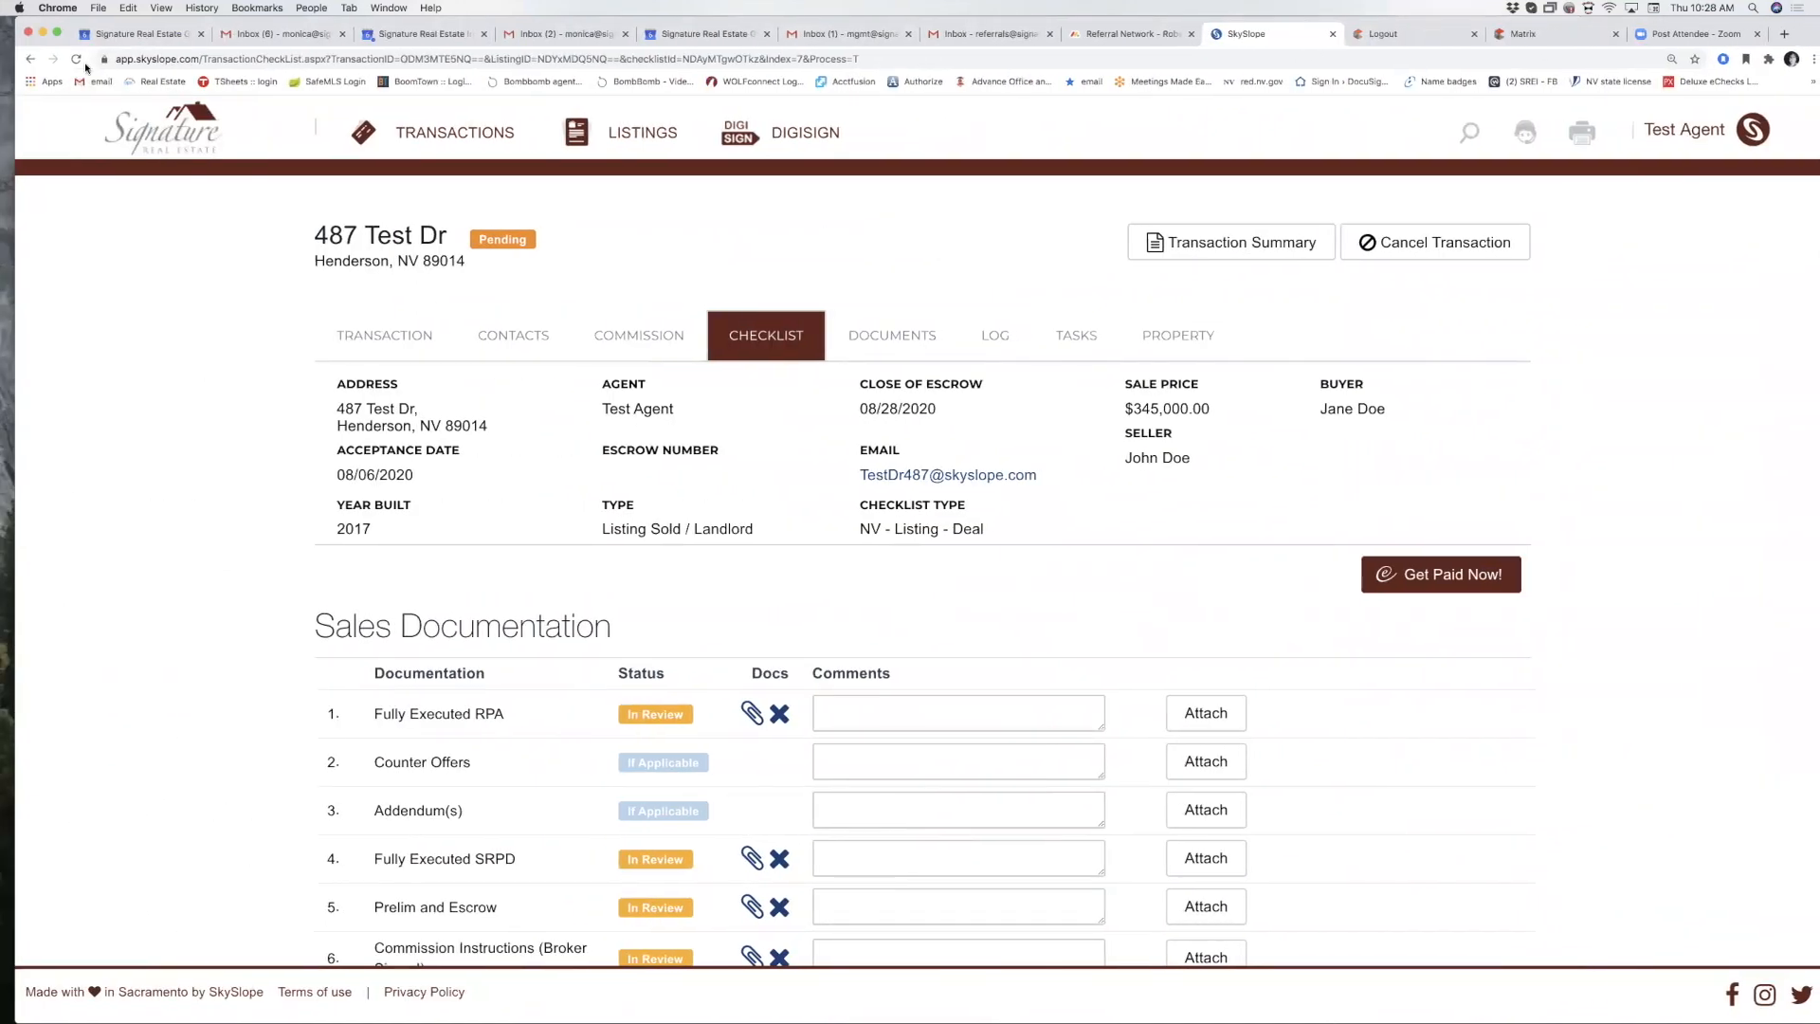
pyautogui.click(76, 59)
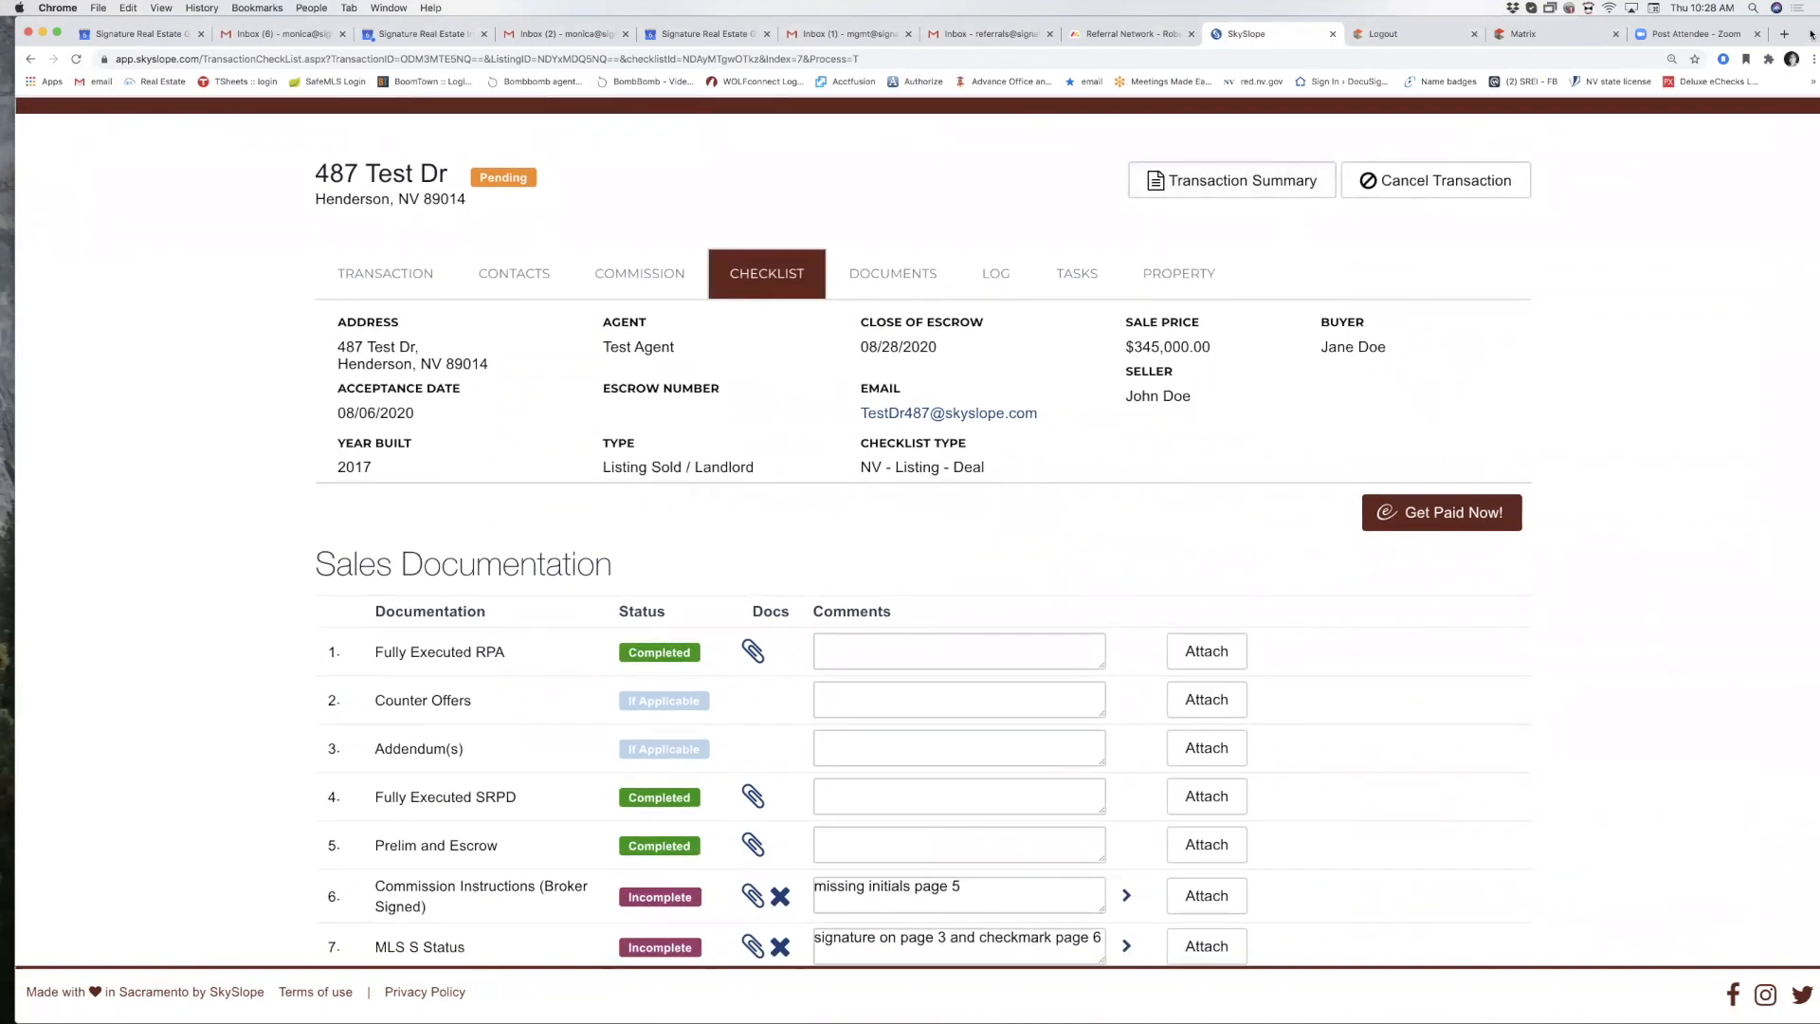
pyautogui.moveTo(1811, 35); pyautogui.dragTo(1791, 34)
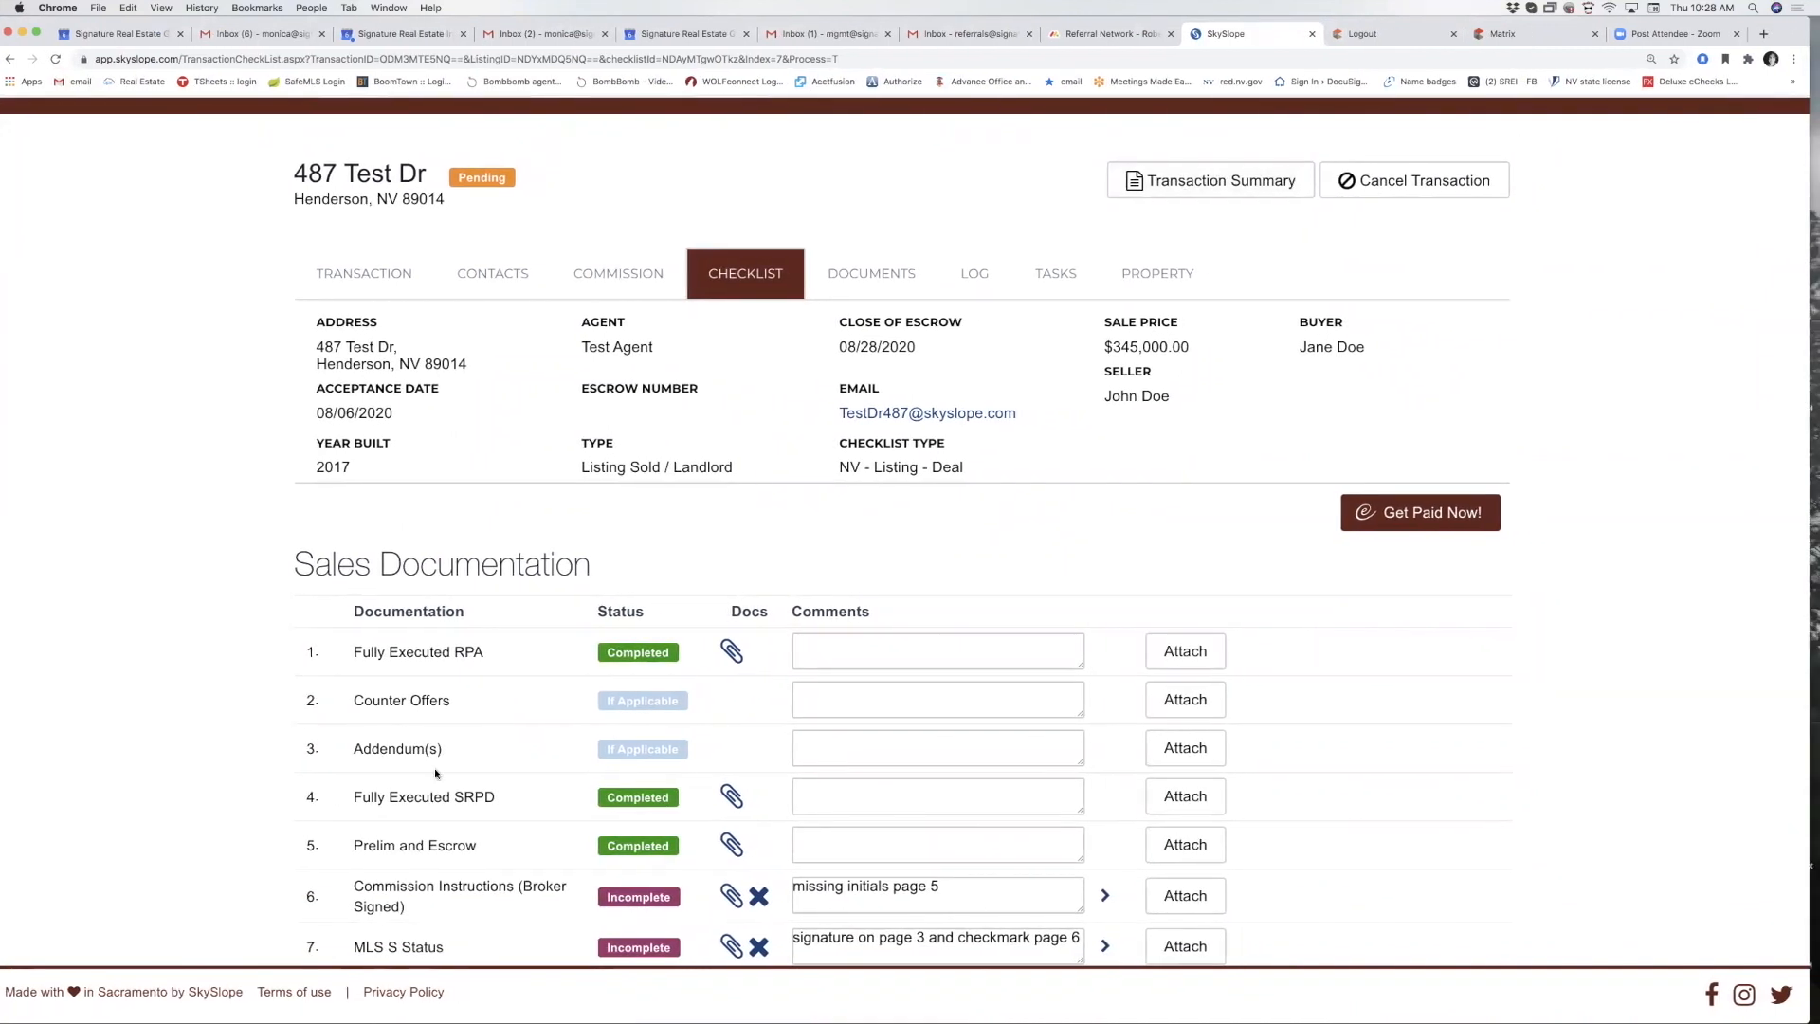
pyautogui.scroll(-5, 438, 761)
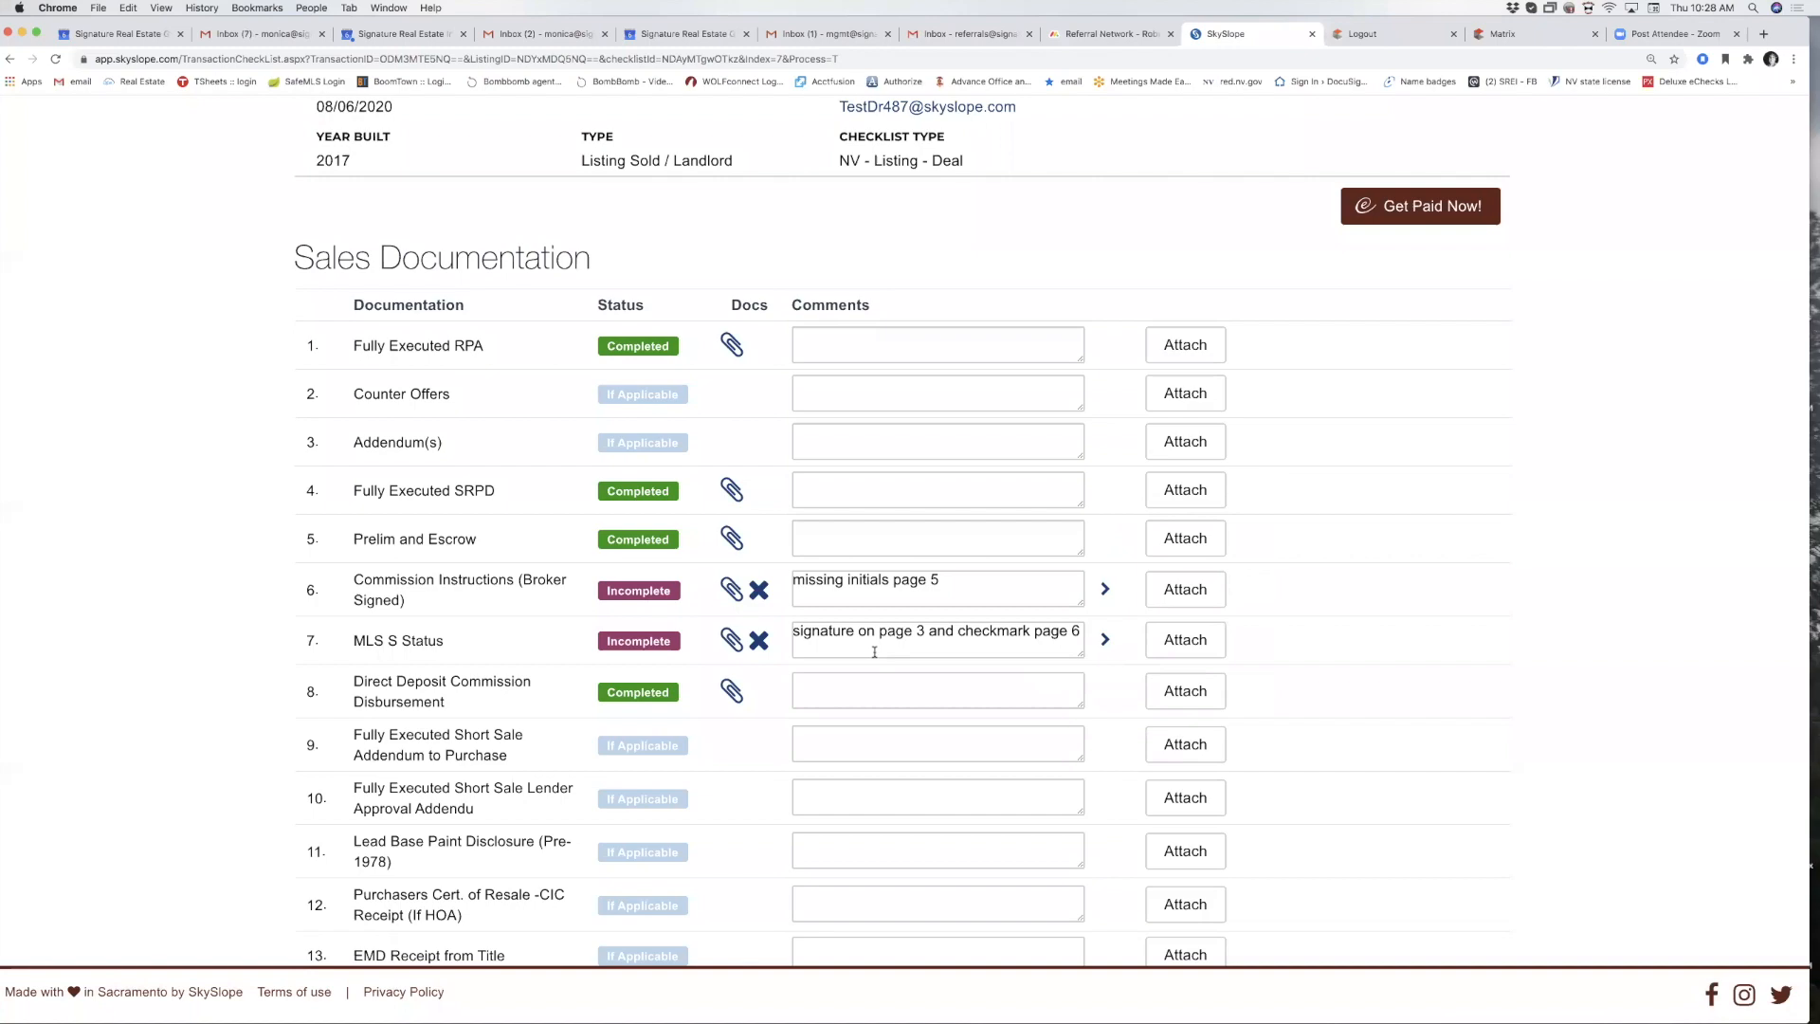
pyautogui.scroll(-10, 874, 652)
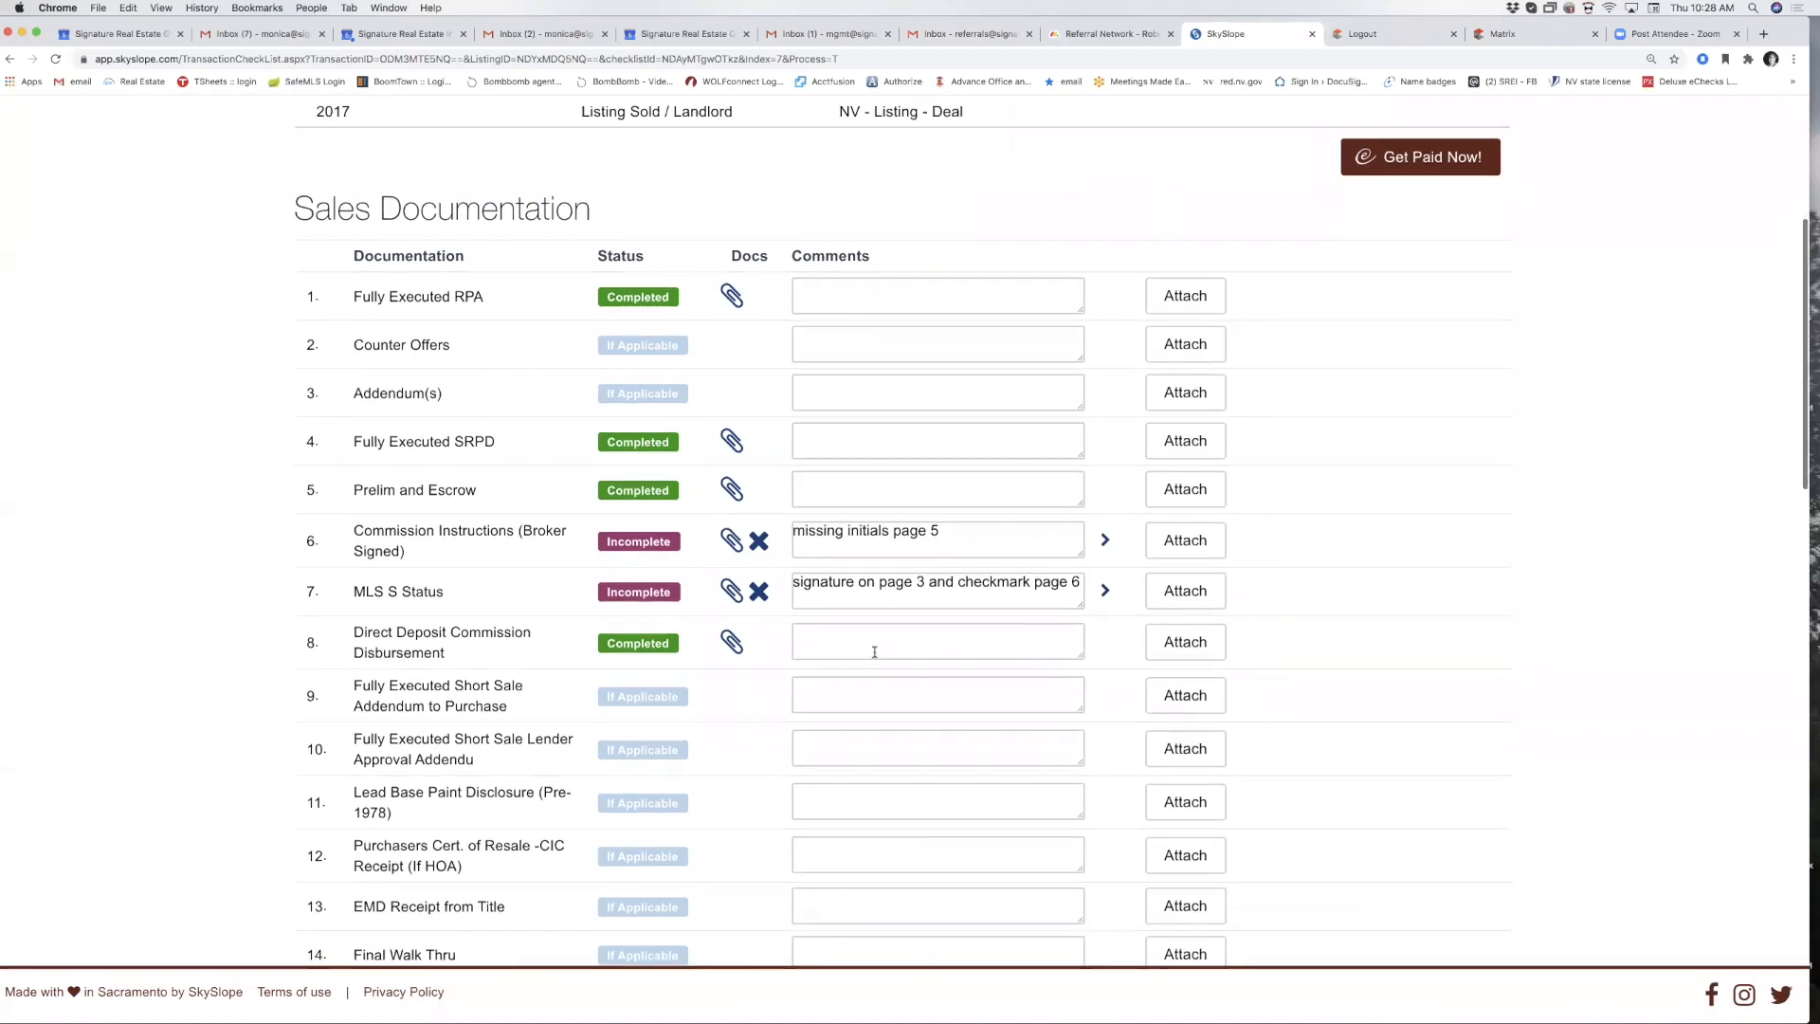
pyautogui.scroll(-10, 874, 652)
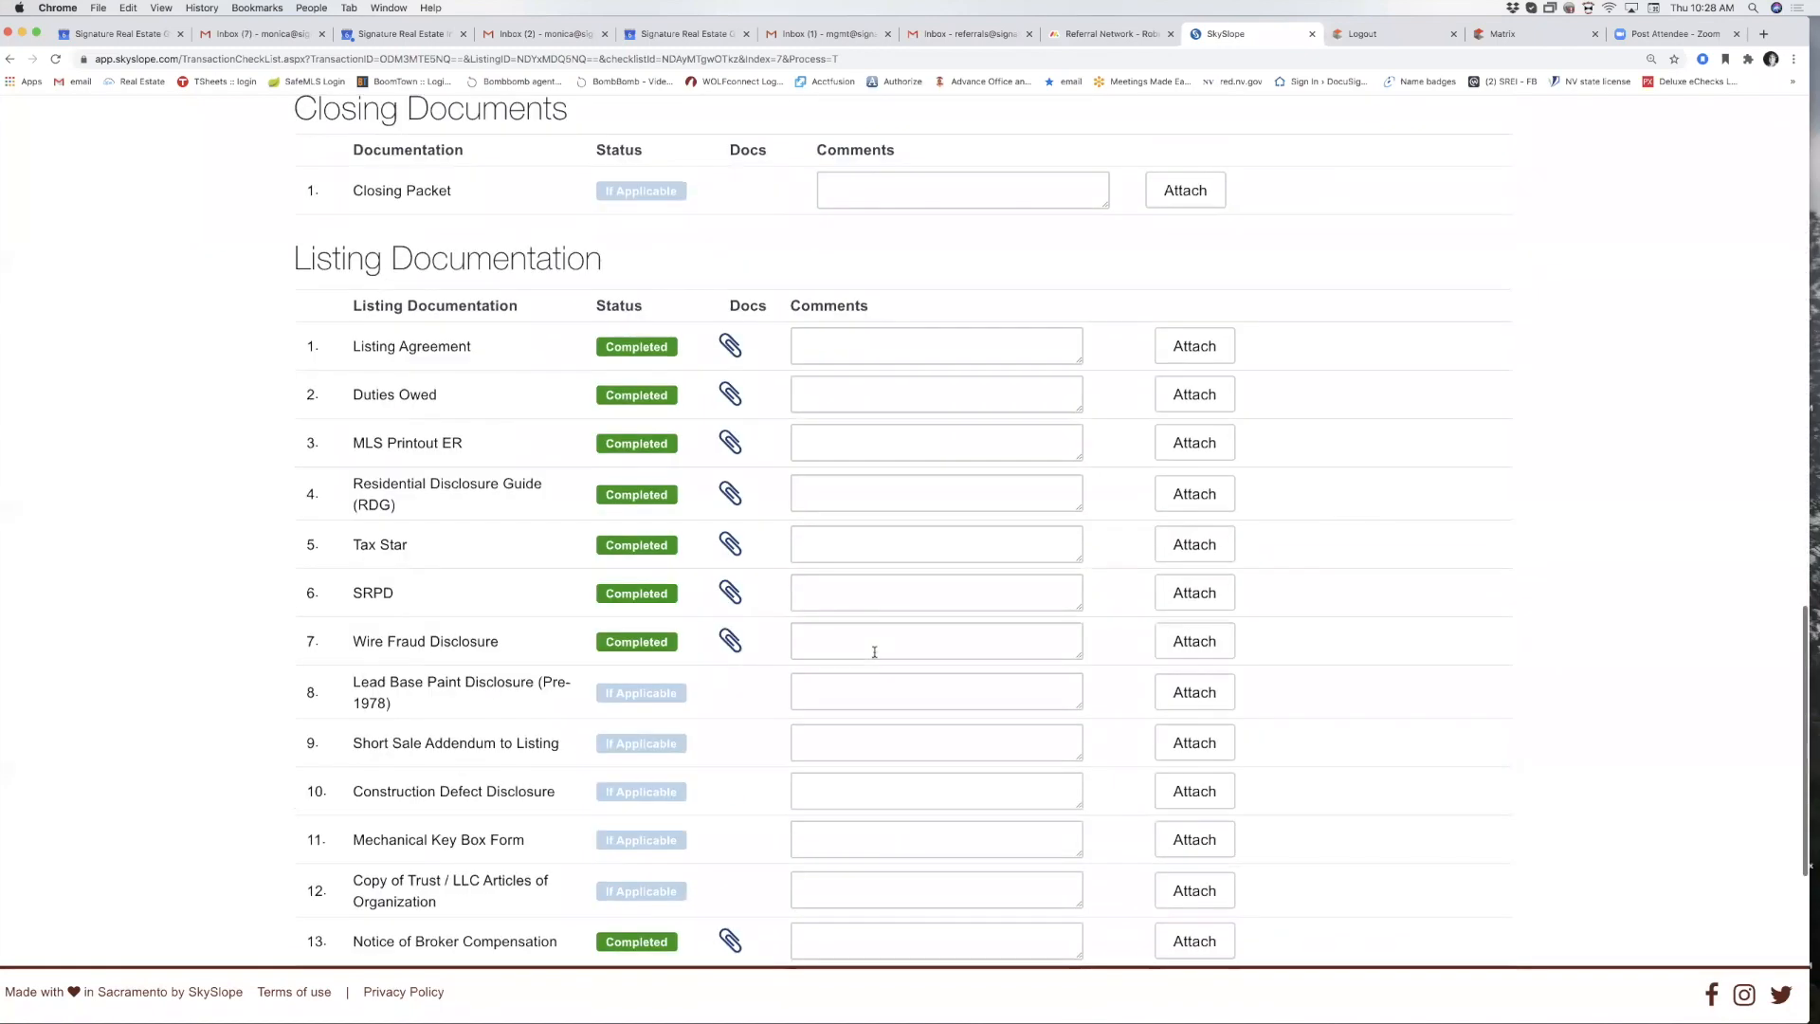
pyautogui.scroll(14, 874, 652)
pyautogui.scroll(4, 874, 652)
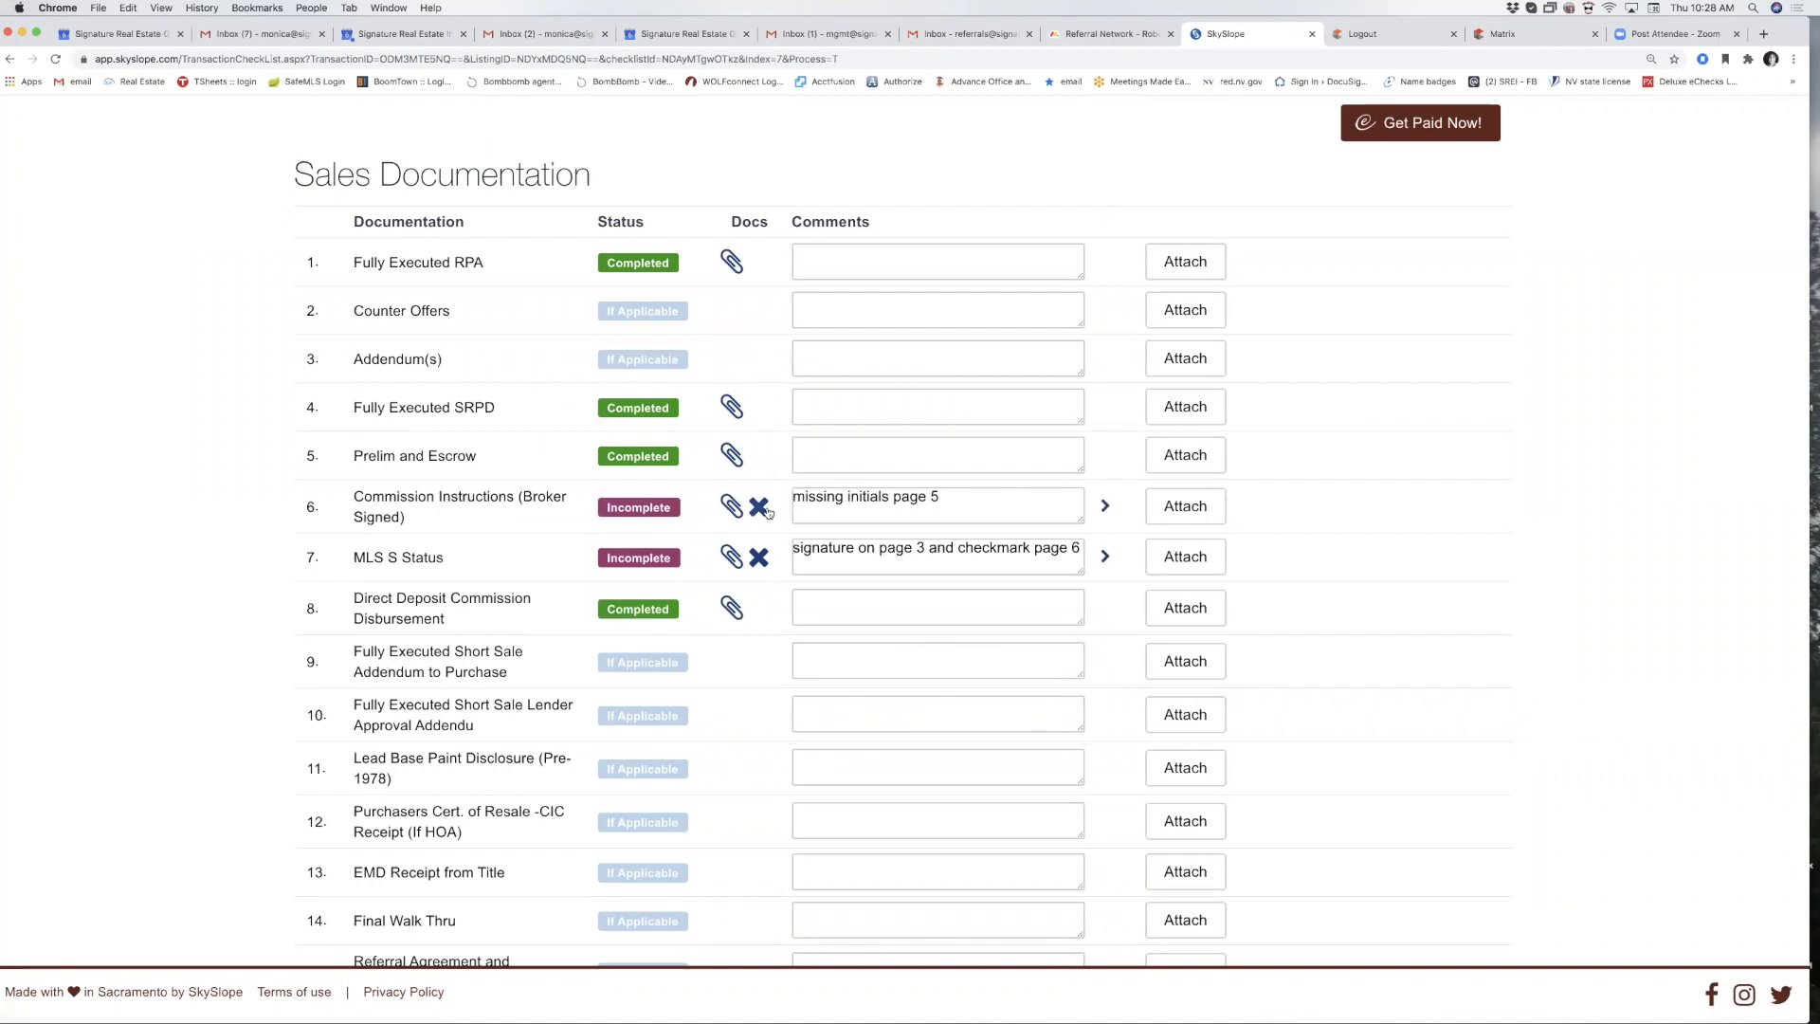
# Attach the SREG Buyer Disclosure file to Commission Instructions (Broker Signed).
pyautogui.click(1186, 514)
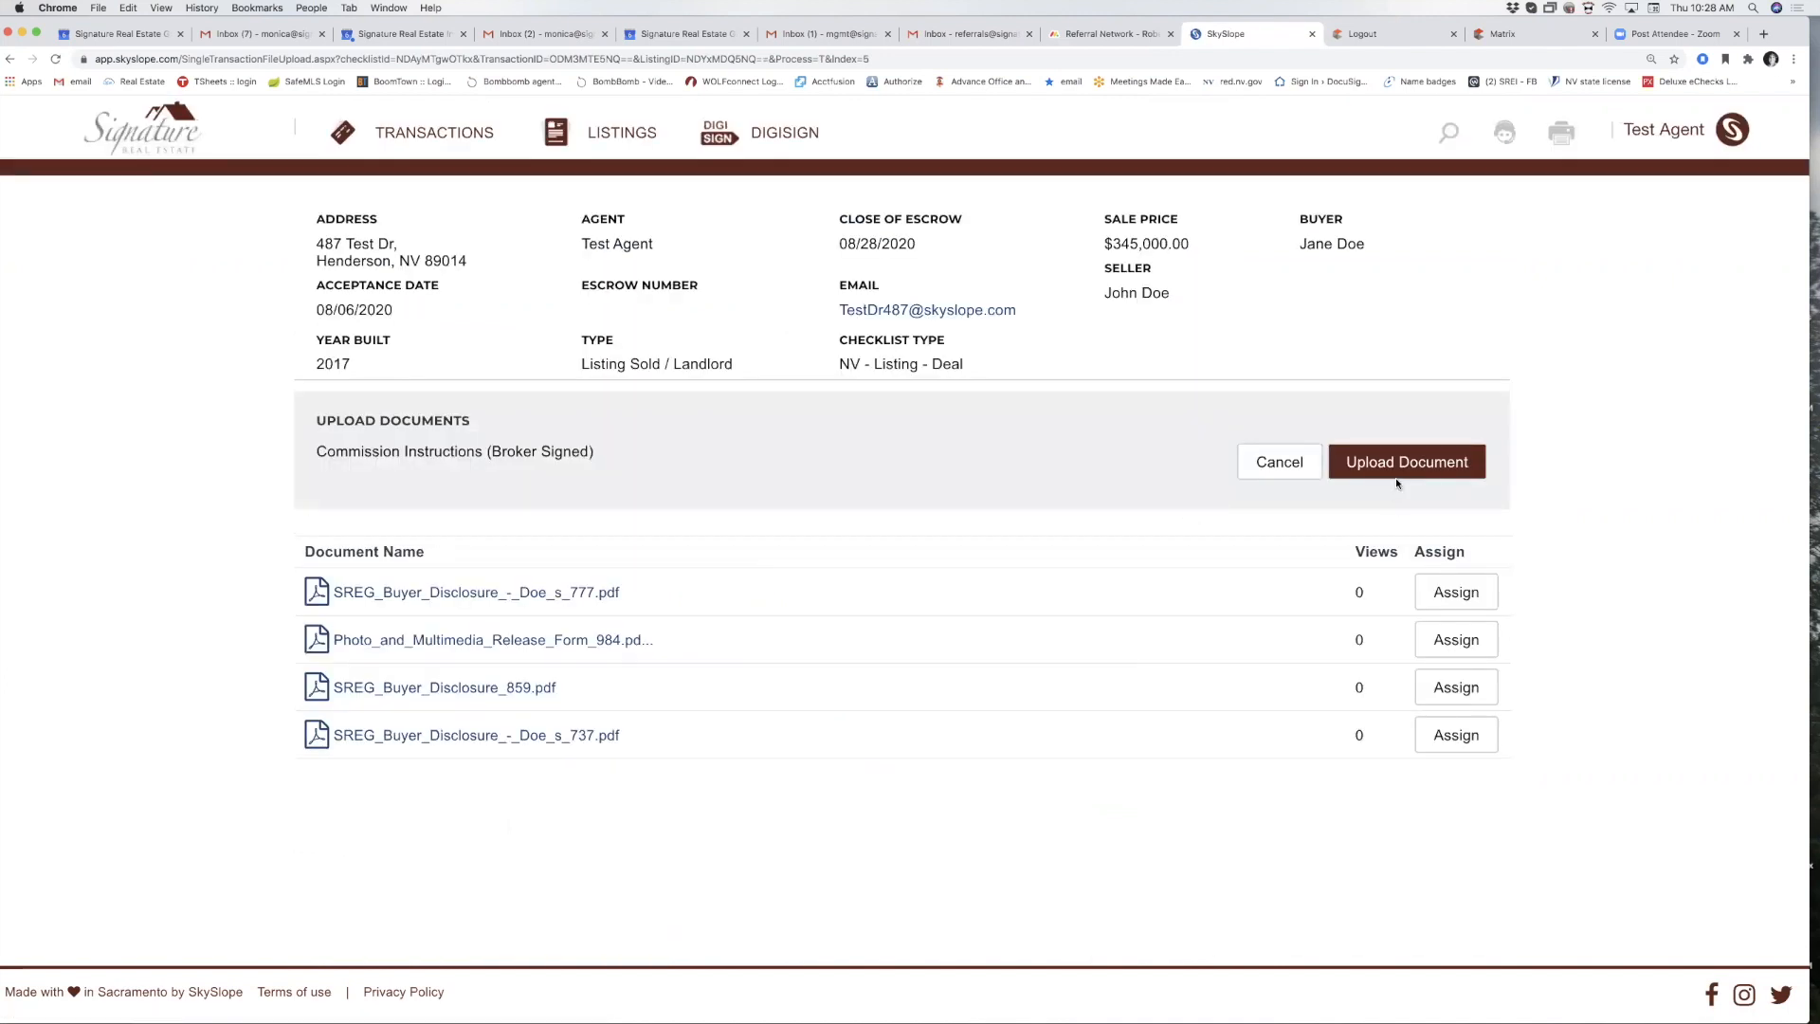
pyautogui.click(1397, 482)
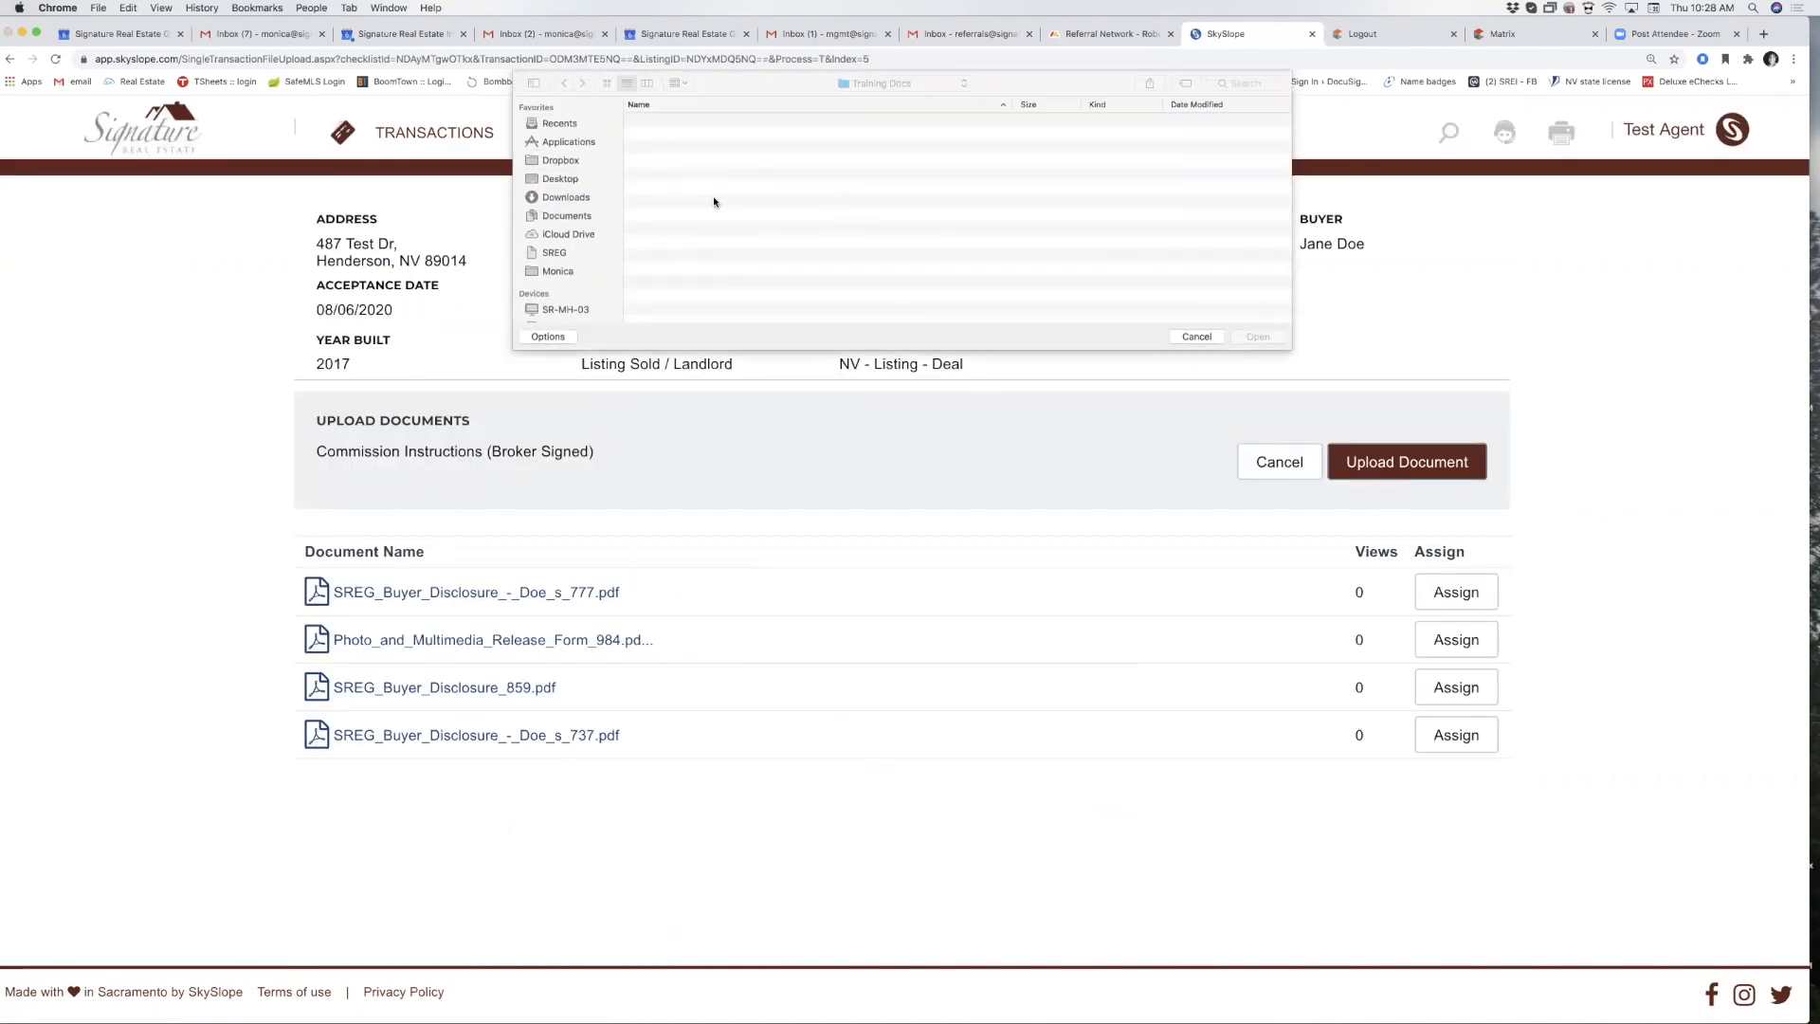
pyautogui.doubleClick(678, 161)
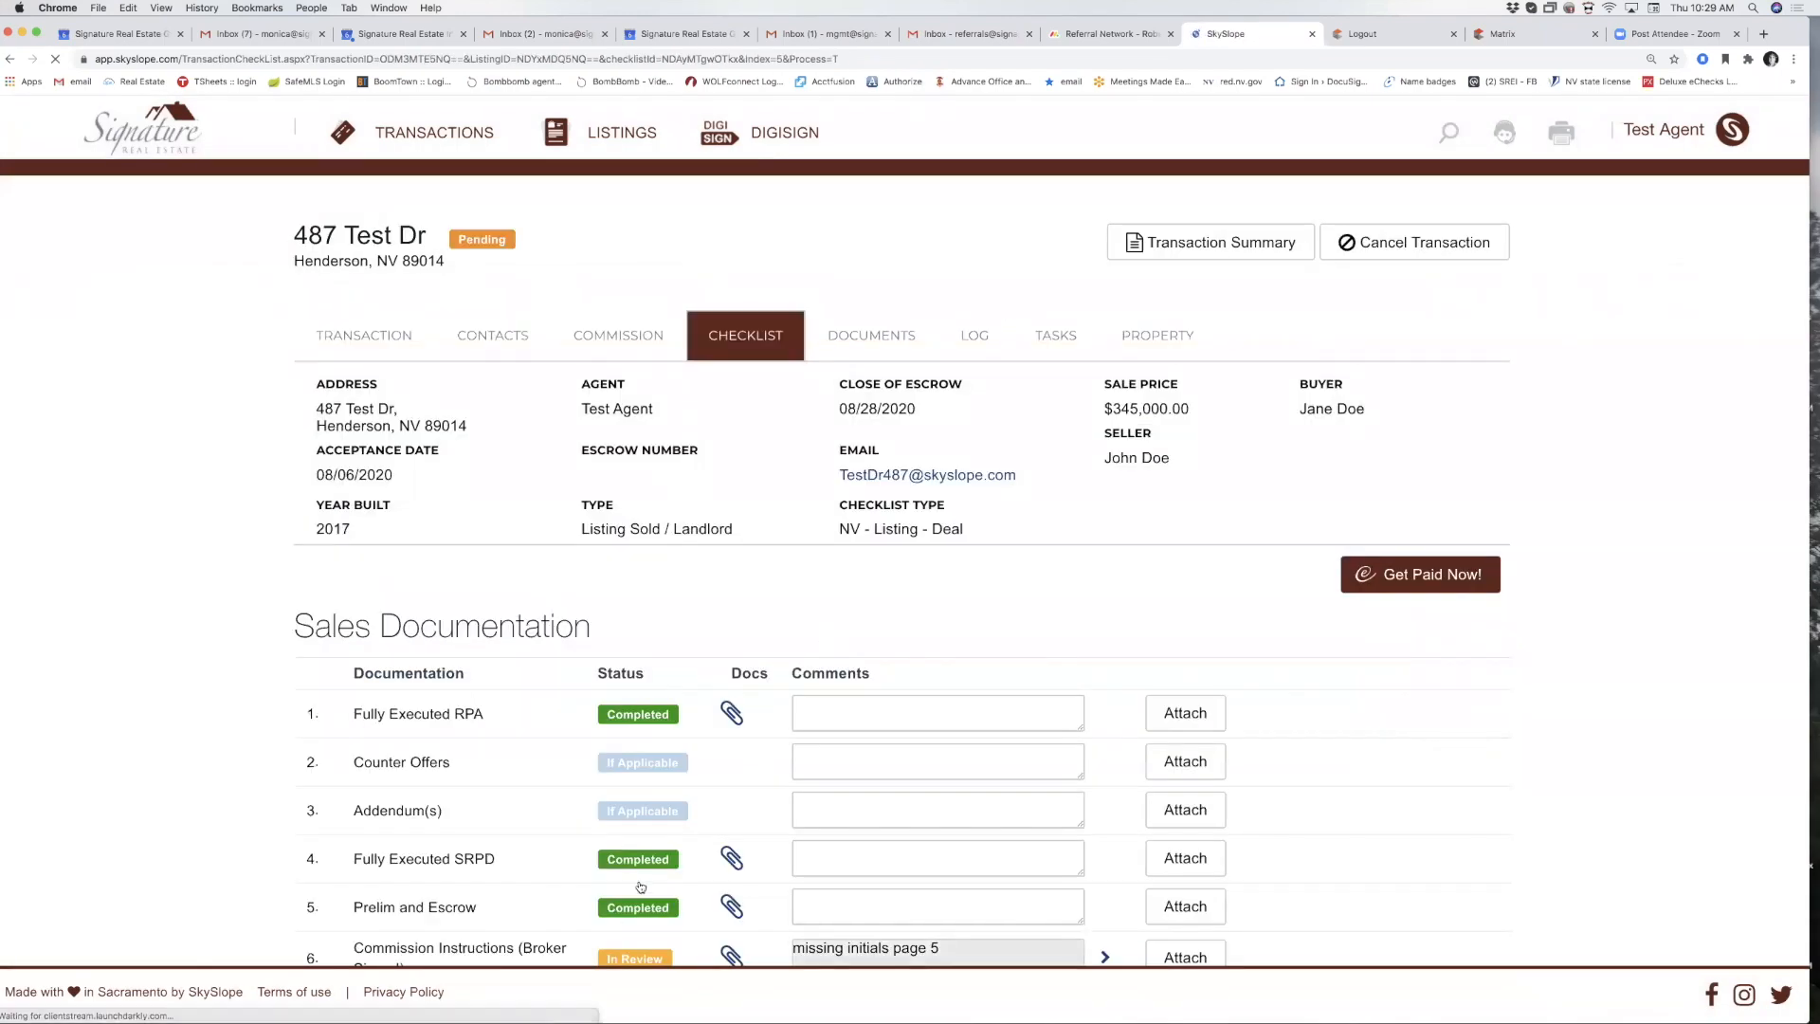
pyautogui.scroll(-1, 640, 881)
pyautogui.scroll(-5, 639, 882)
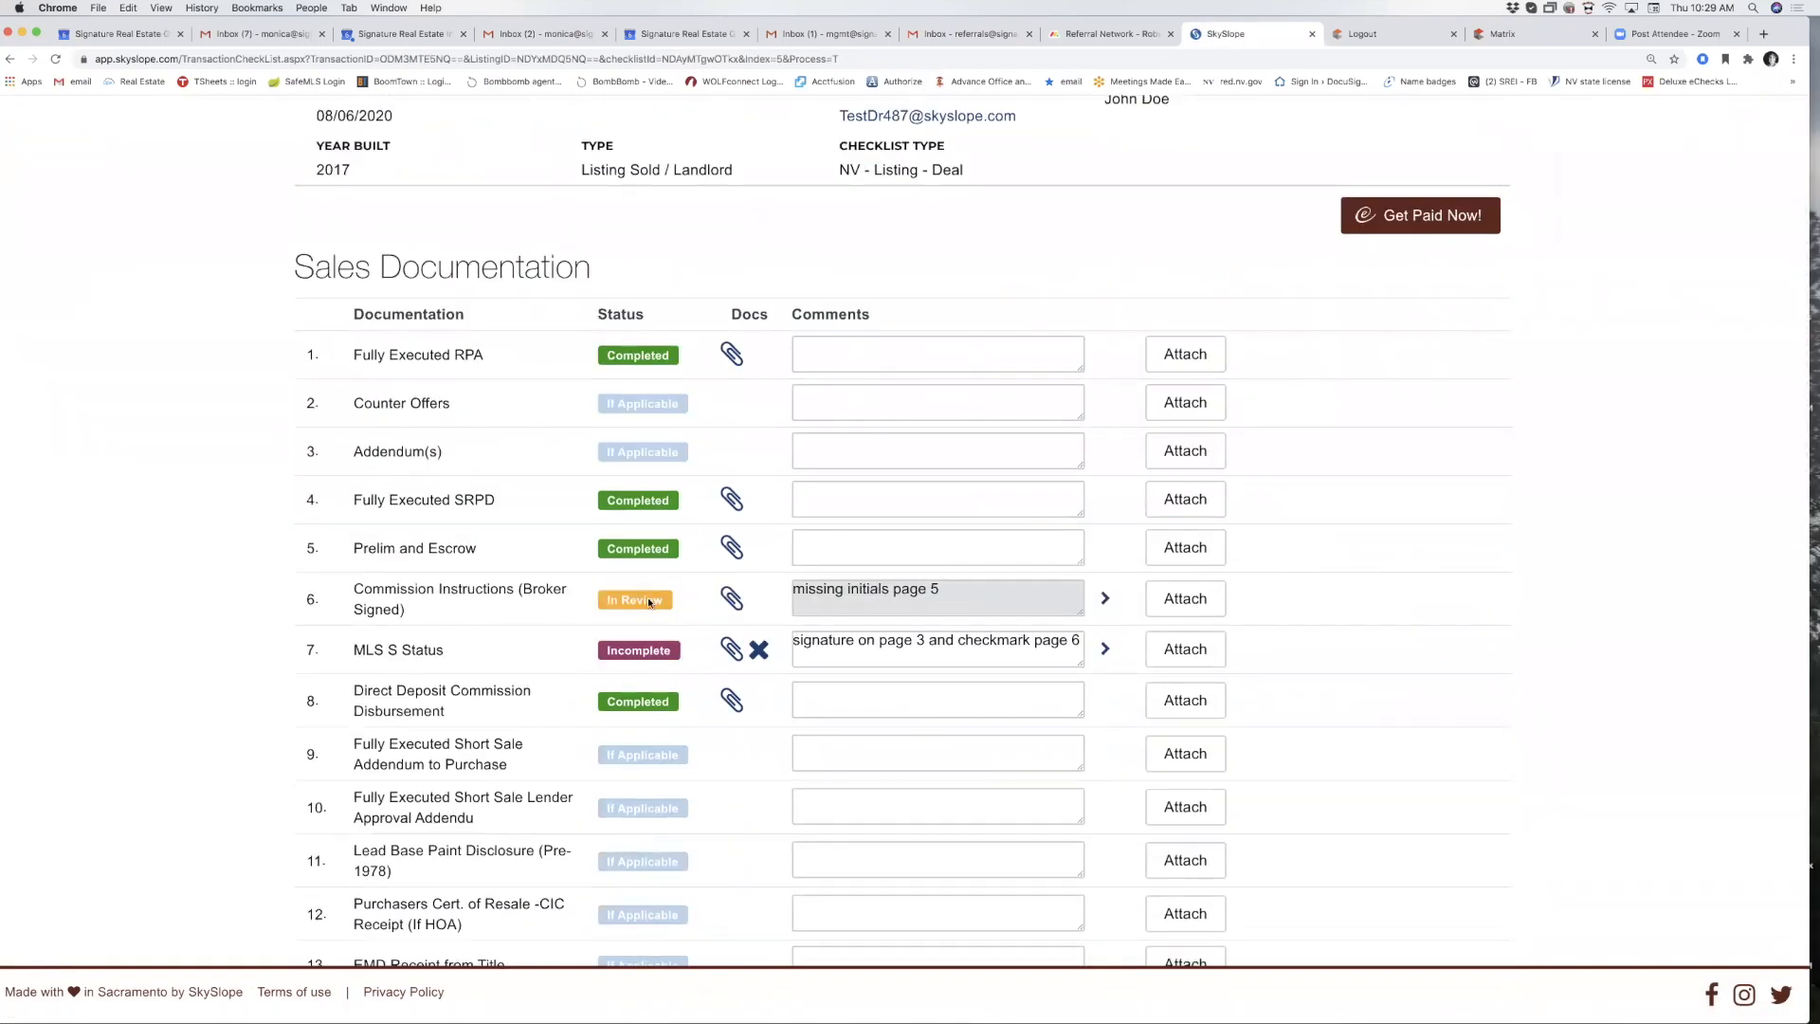
# Attach the corrected SREG Buyer Disclosure file to MLS S Status.
pyautogui.click(1187, 648)
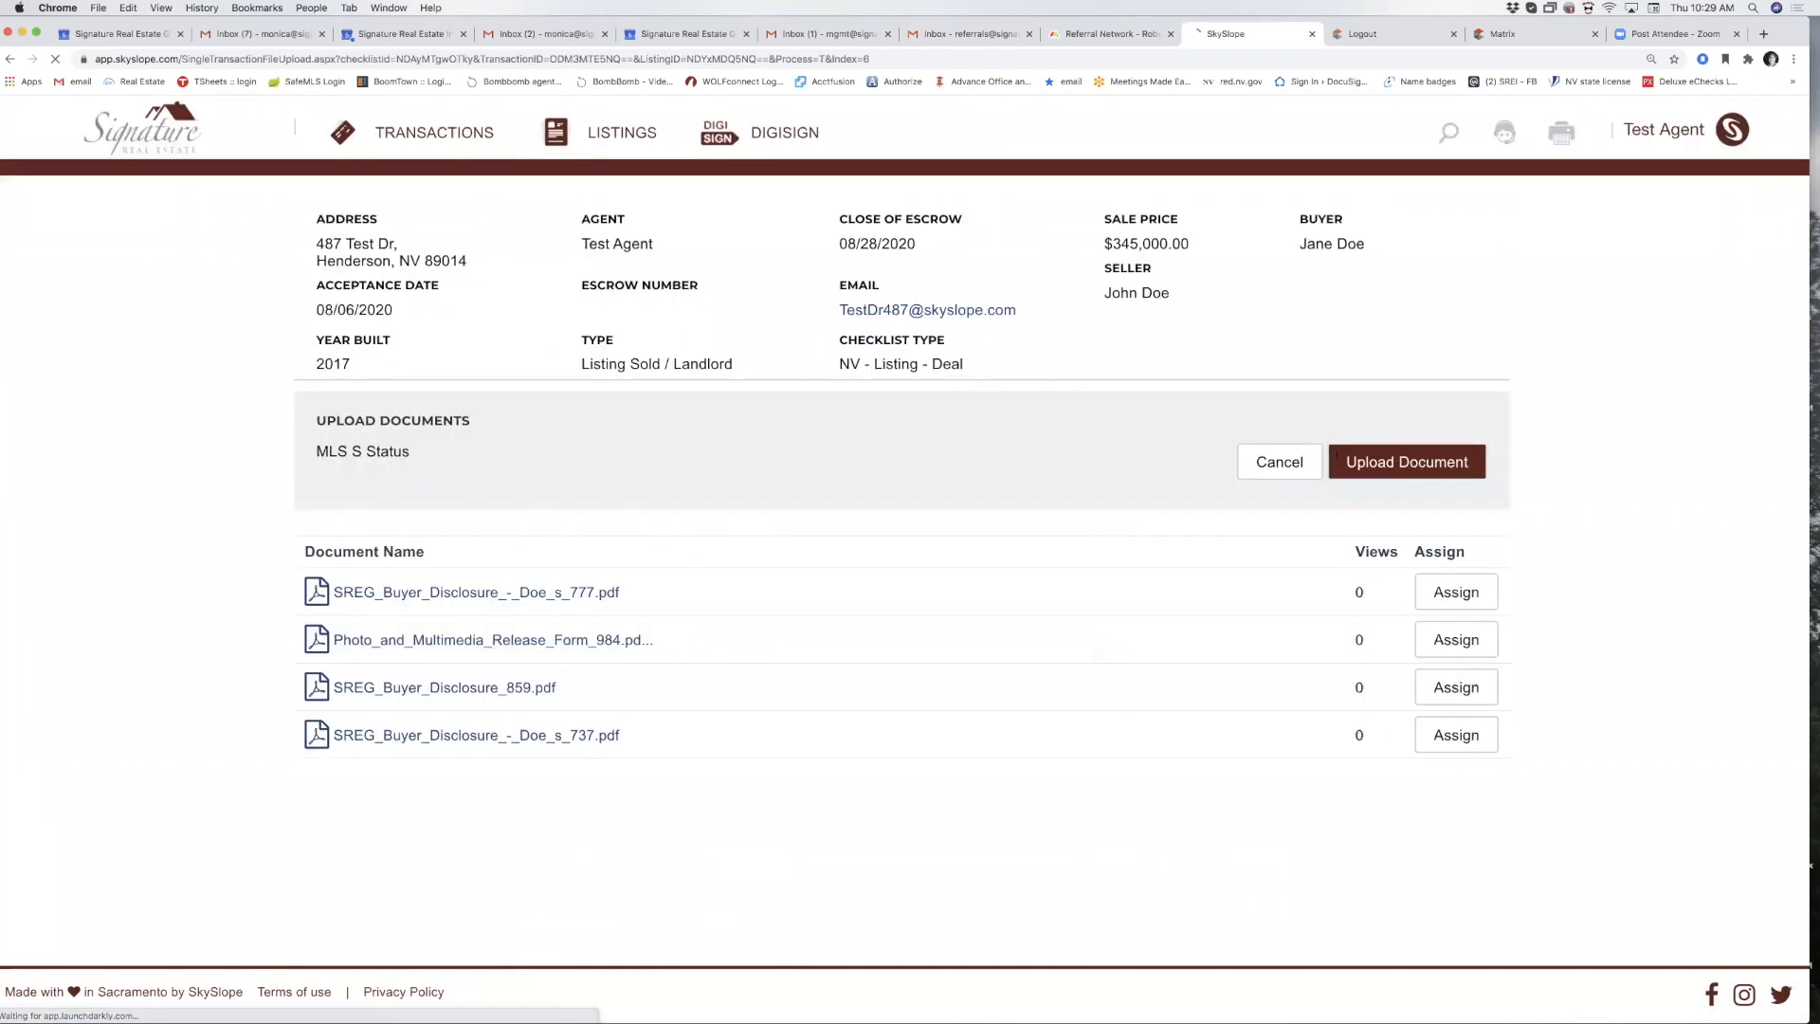
pyautogui.click(1388, 462)
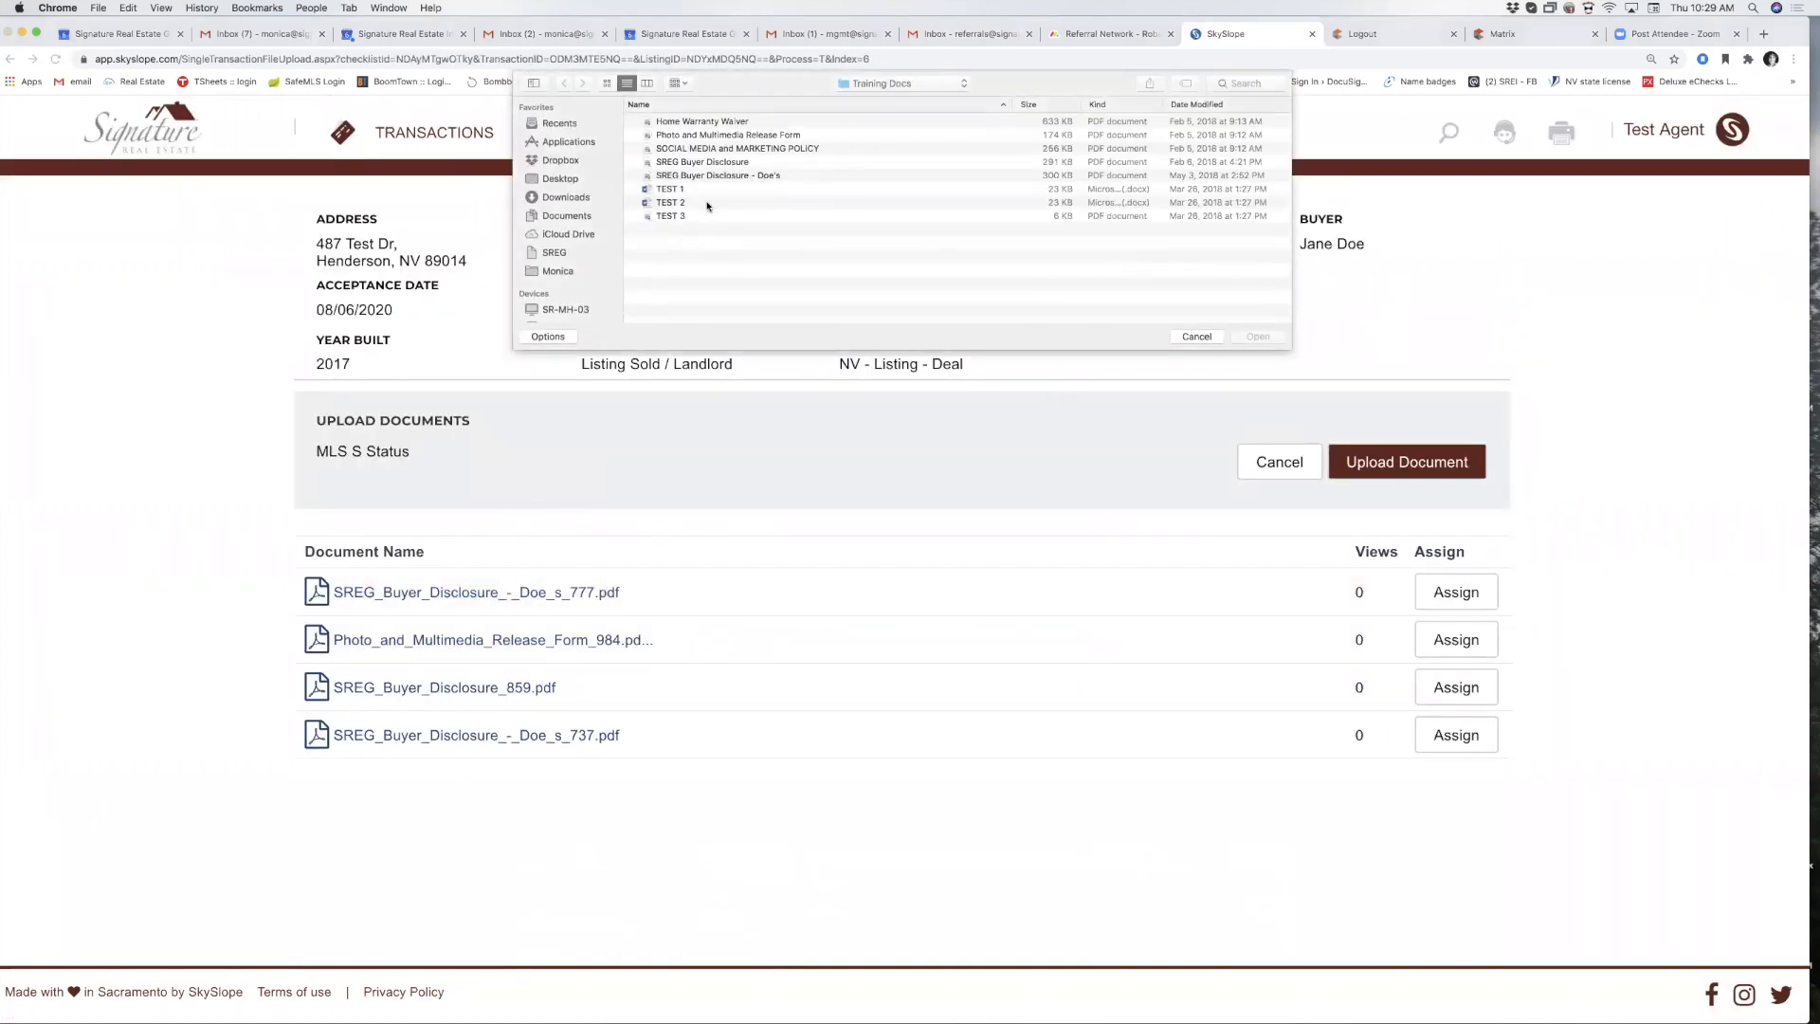
pyautogui.doubleClick(723, 179)
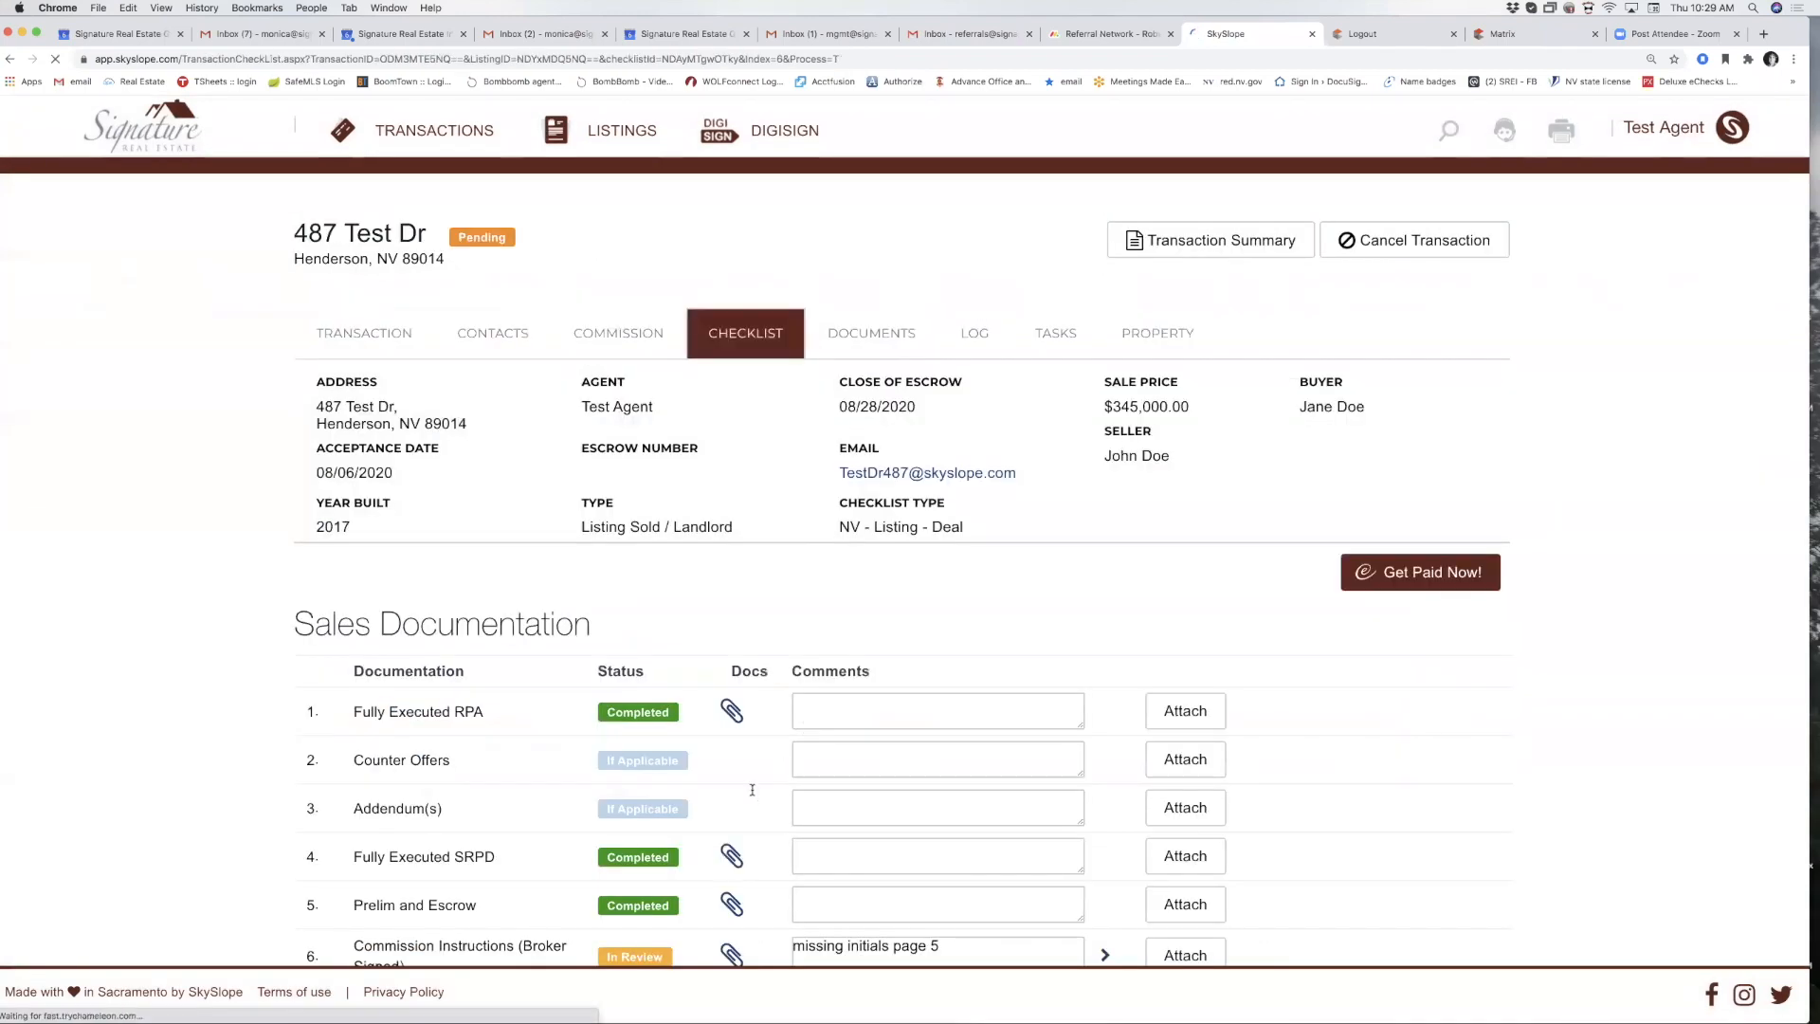
pyautogui.scroll(-5, 733, 630)
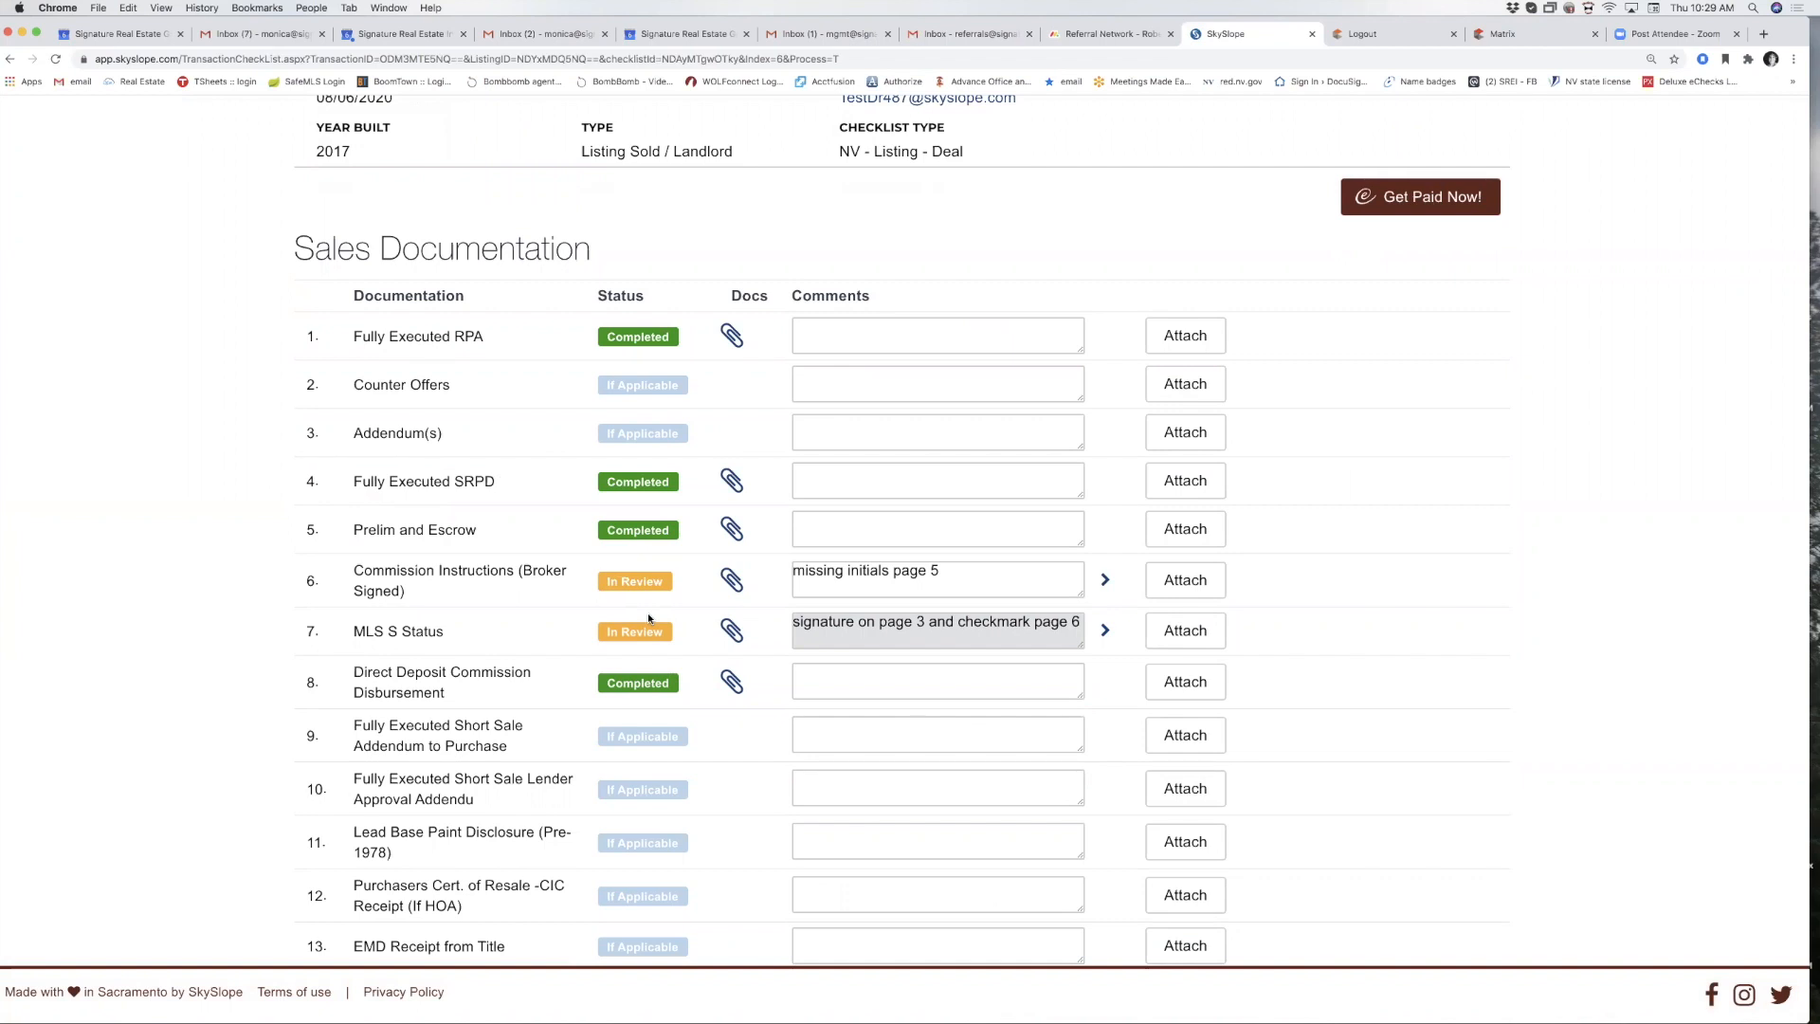
# Remove the outdated social media policy and MLS_S_Status.pdf attachments from both items.
pyautogui.scroll(1, 648, 618)
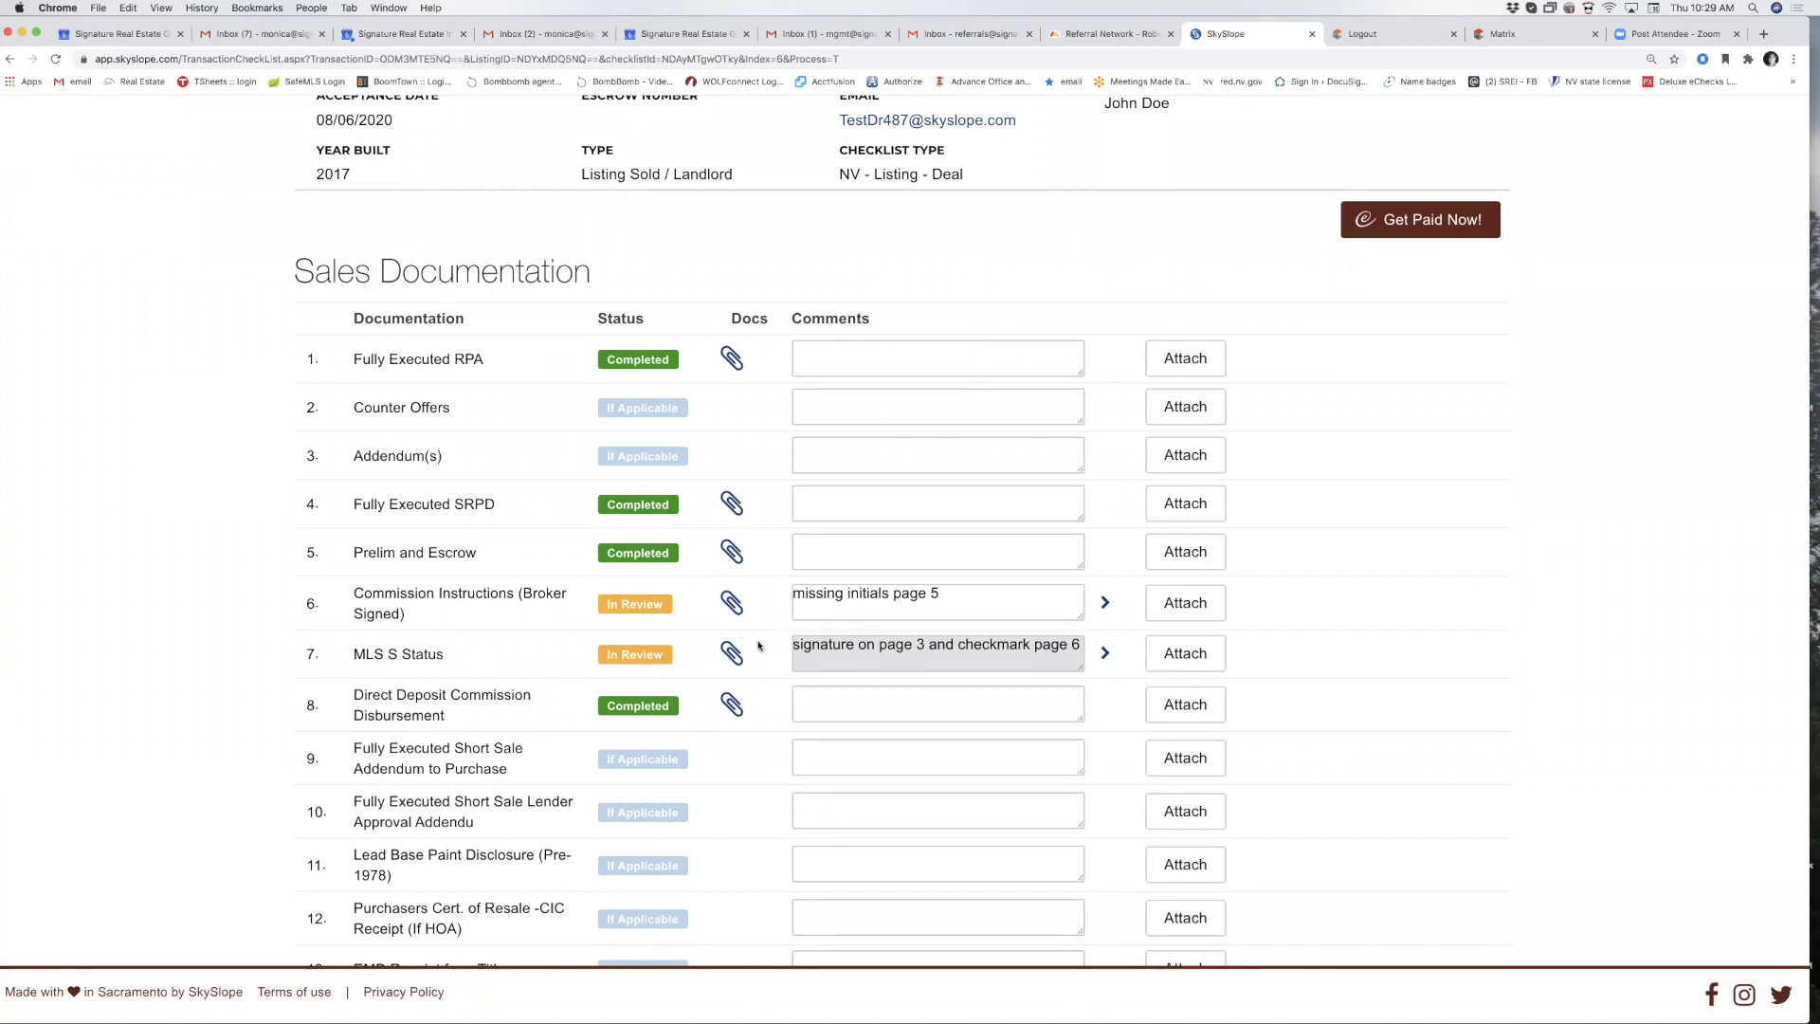
pyautogui.click(732, 604)
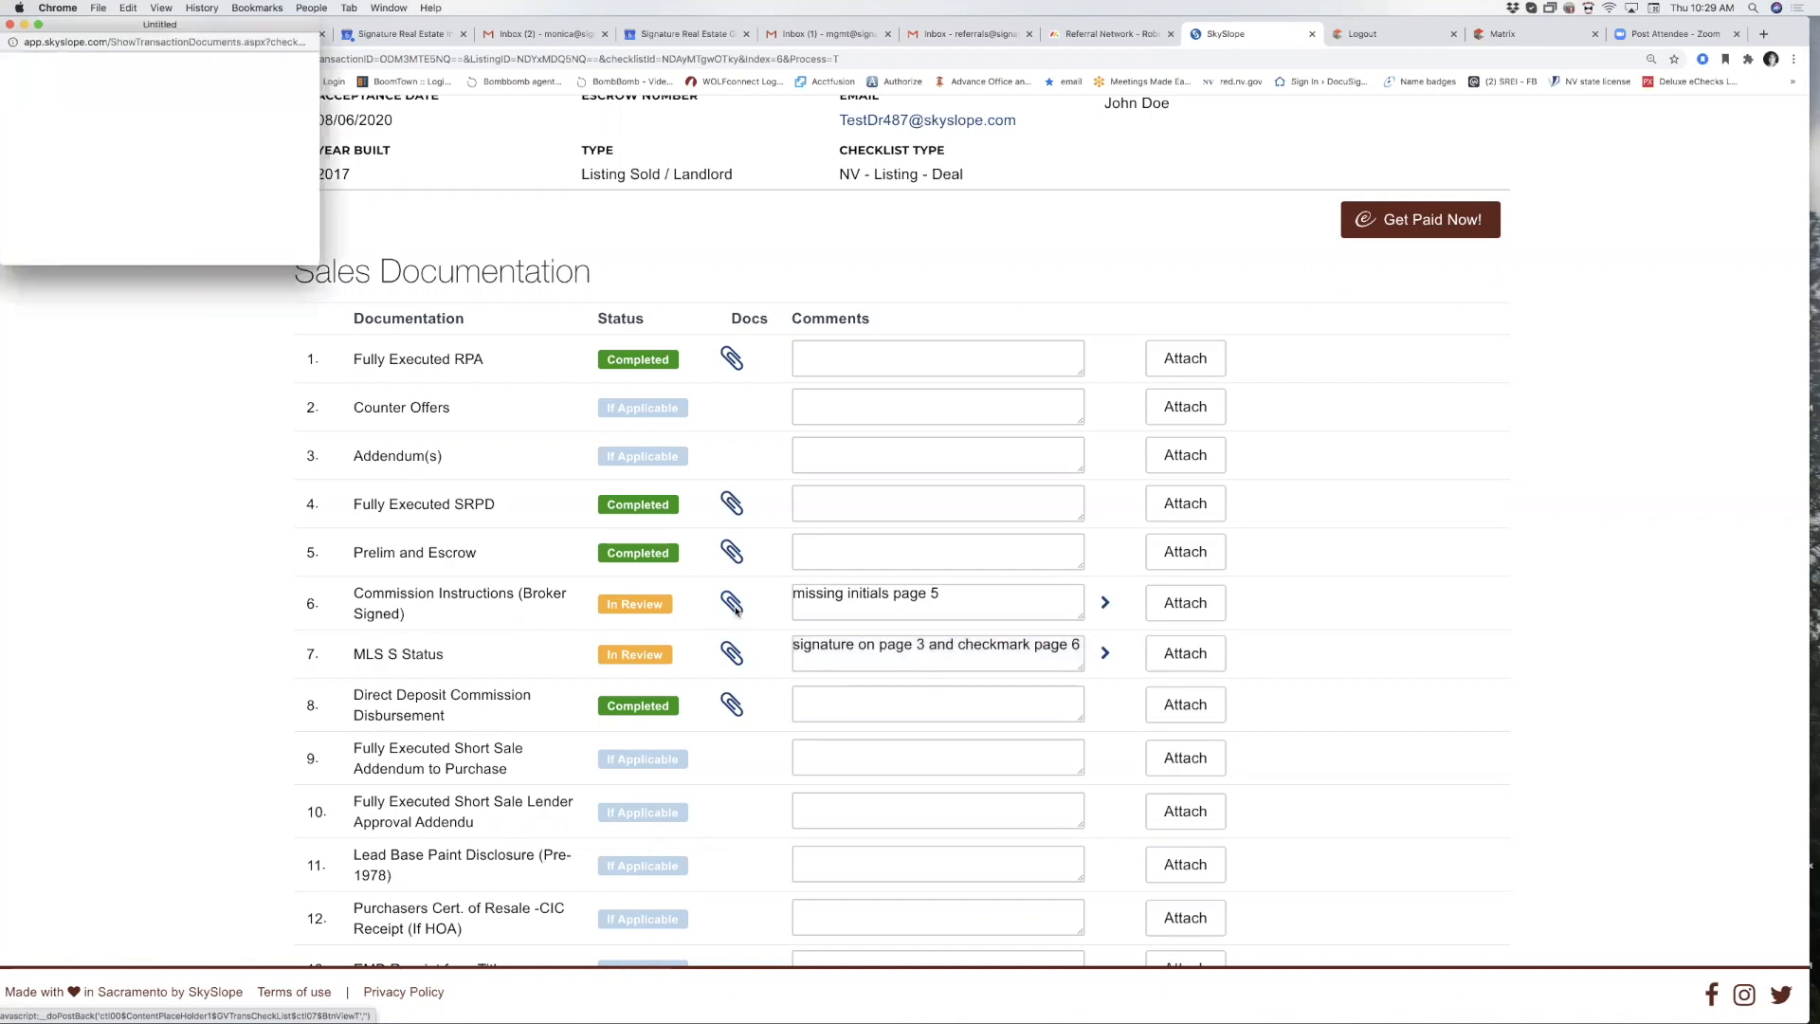
pyautogui.moveTo(312, 265); pyautogui.dragTo(737, 651)
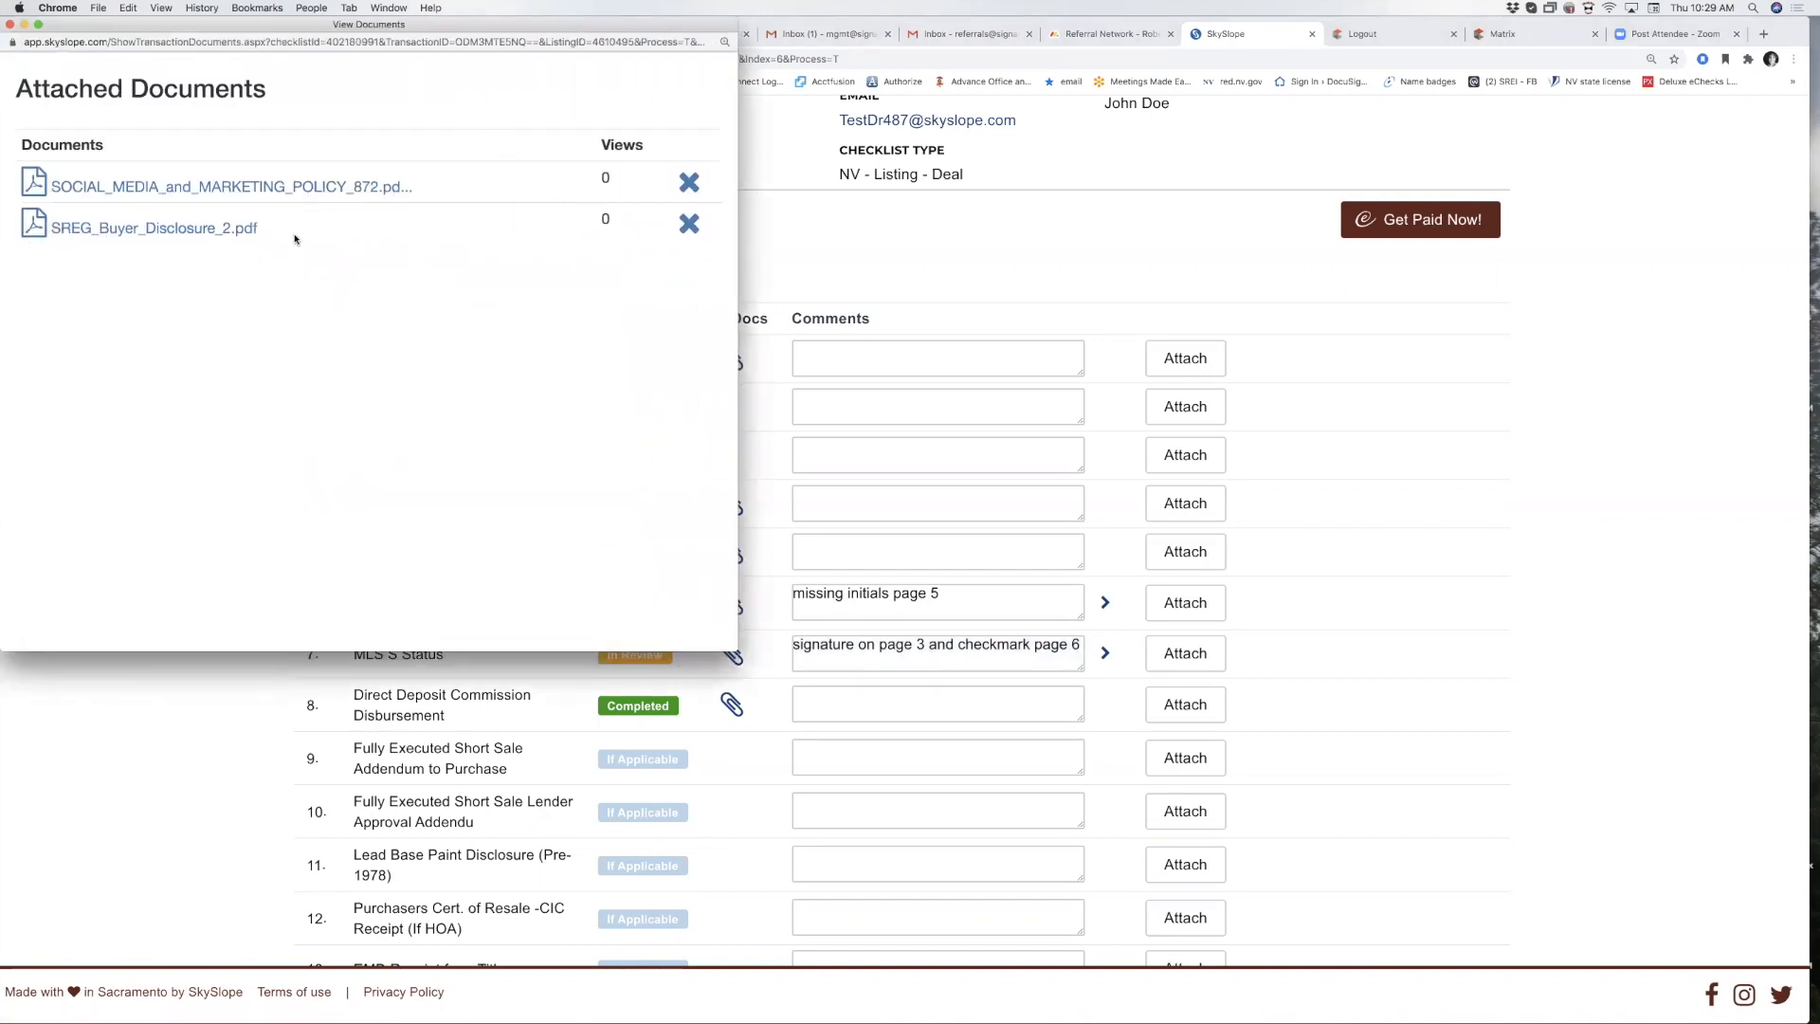
pyautogui.click(691, 182)
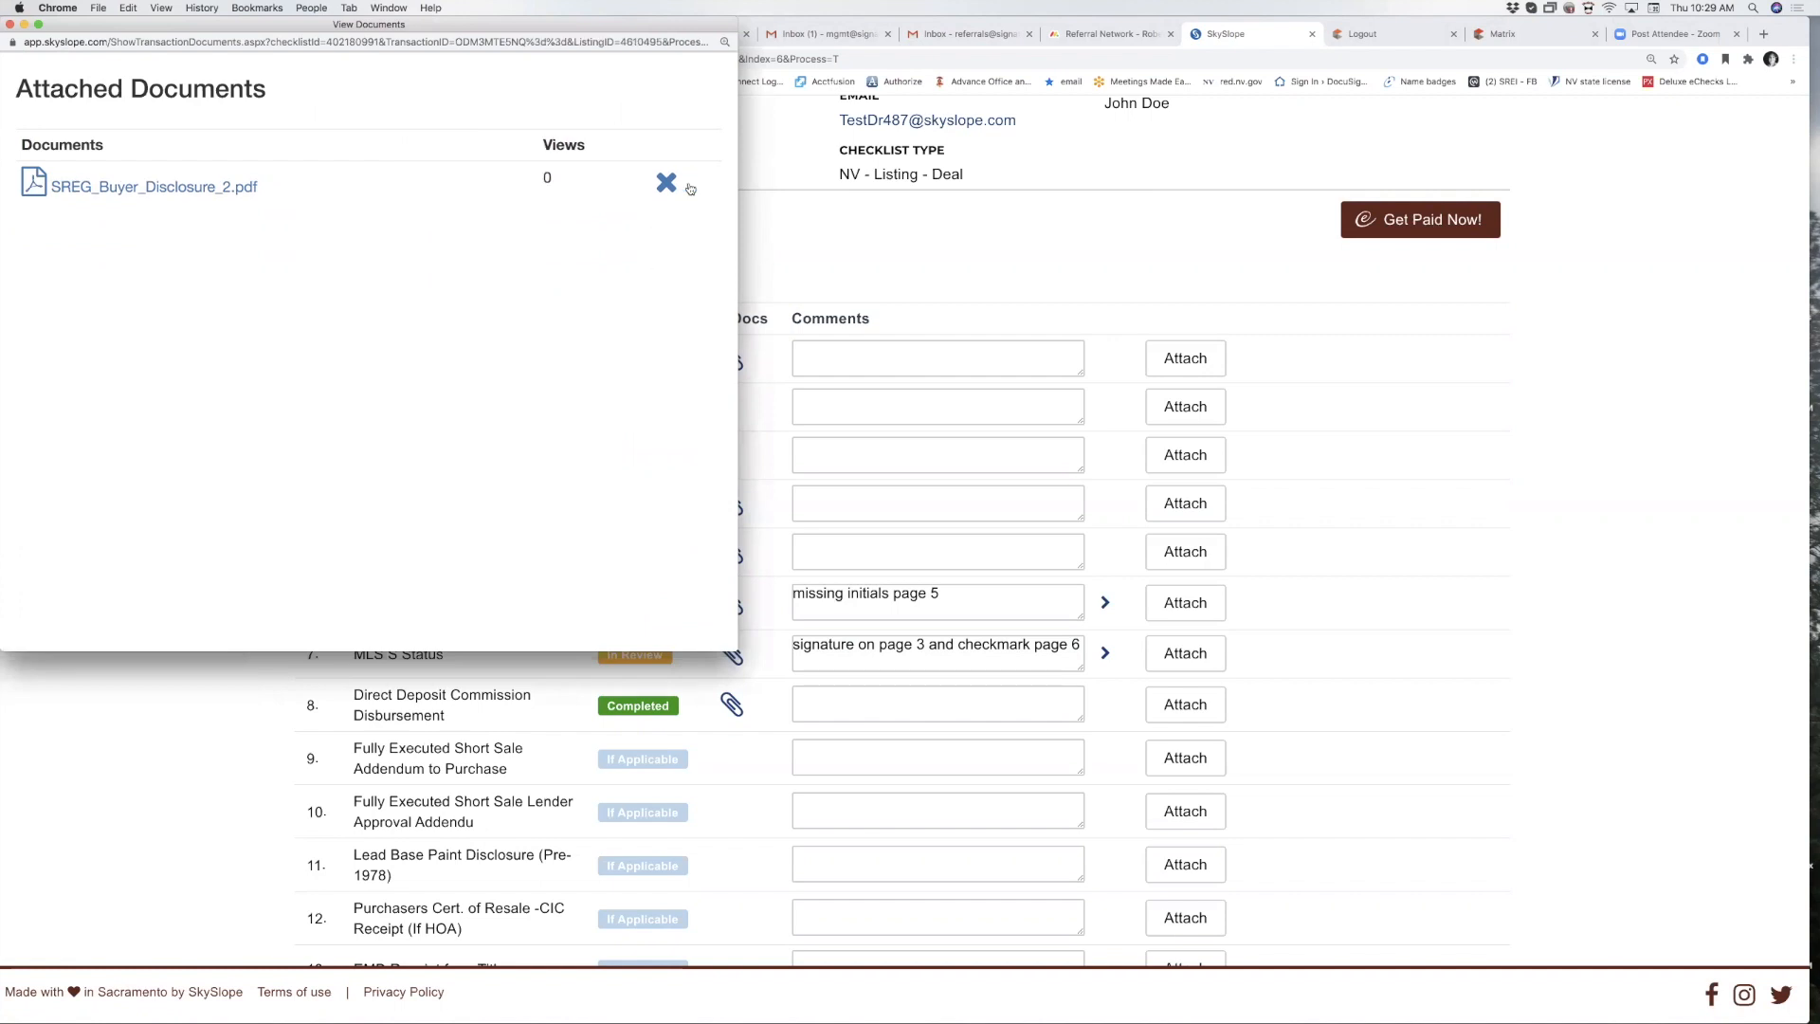
pyautogui.click(853, 240)
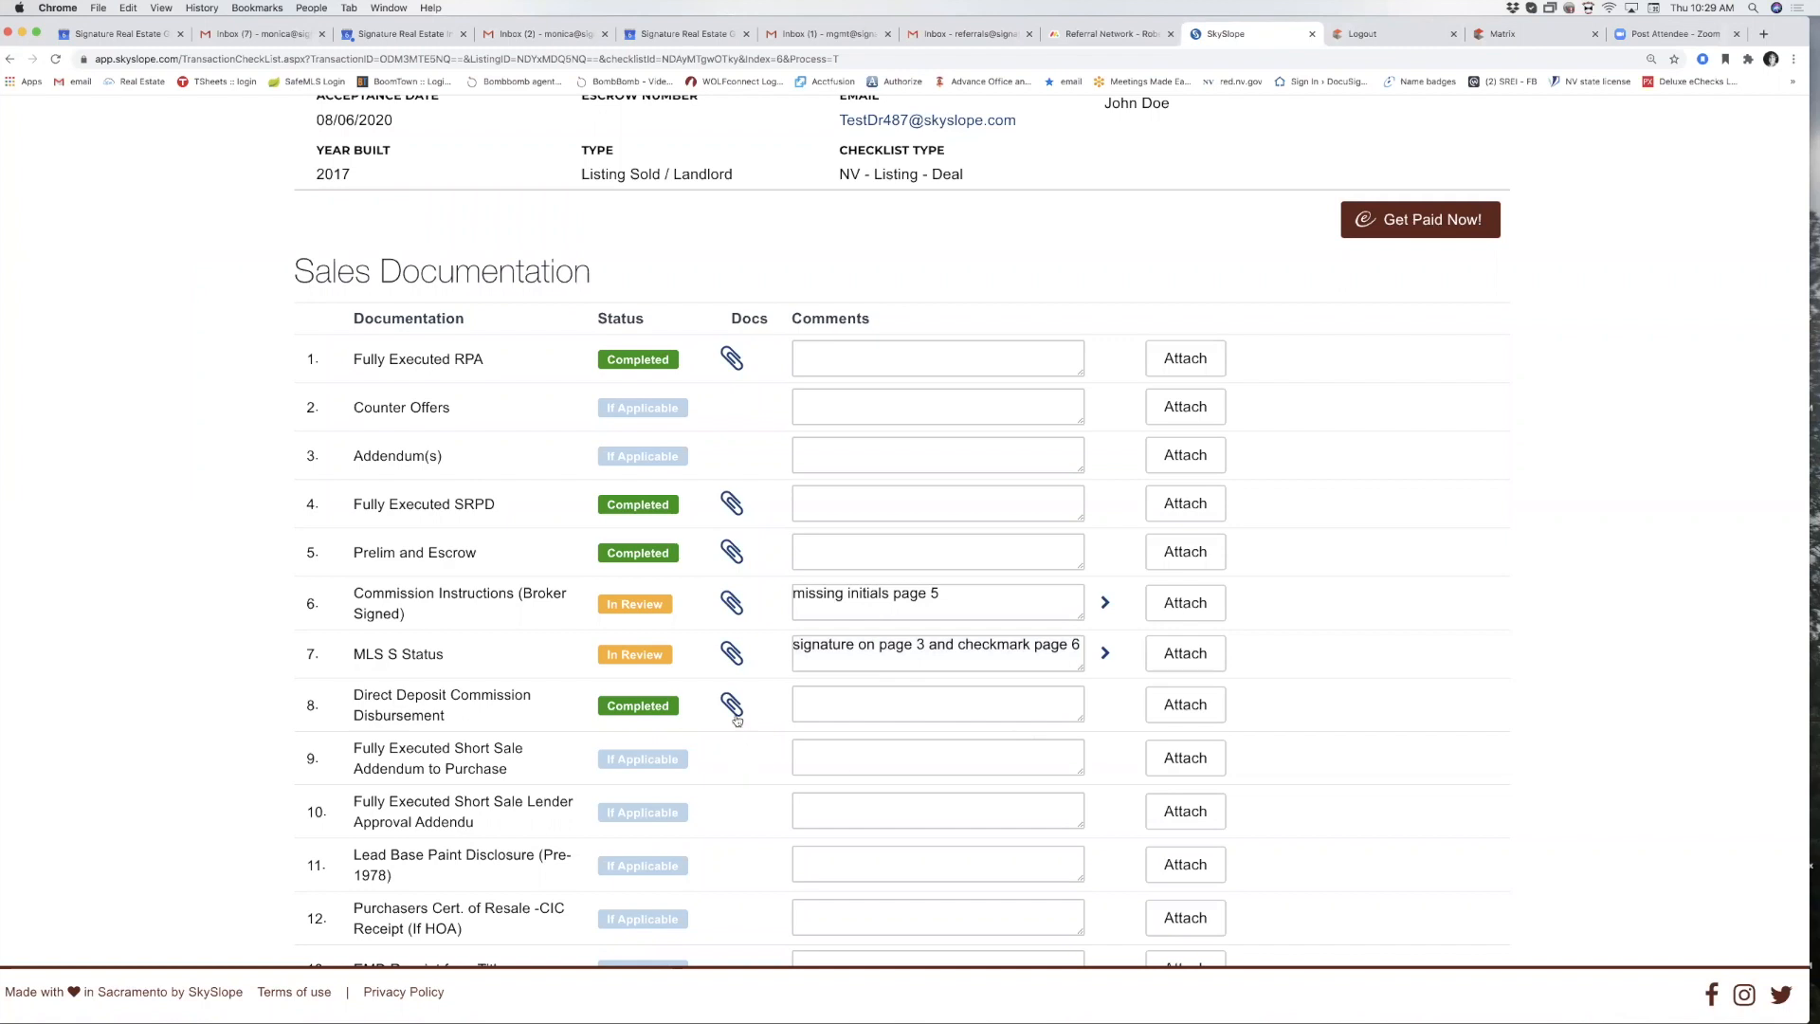
pyautogui.click(731, 652)
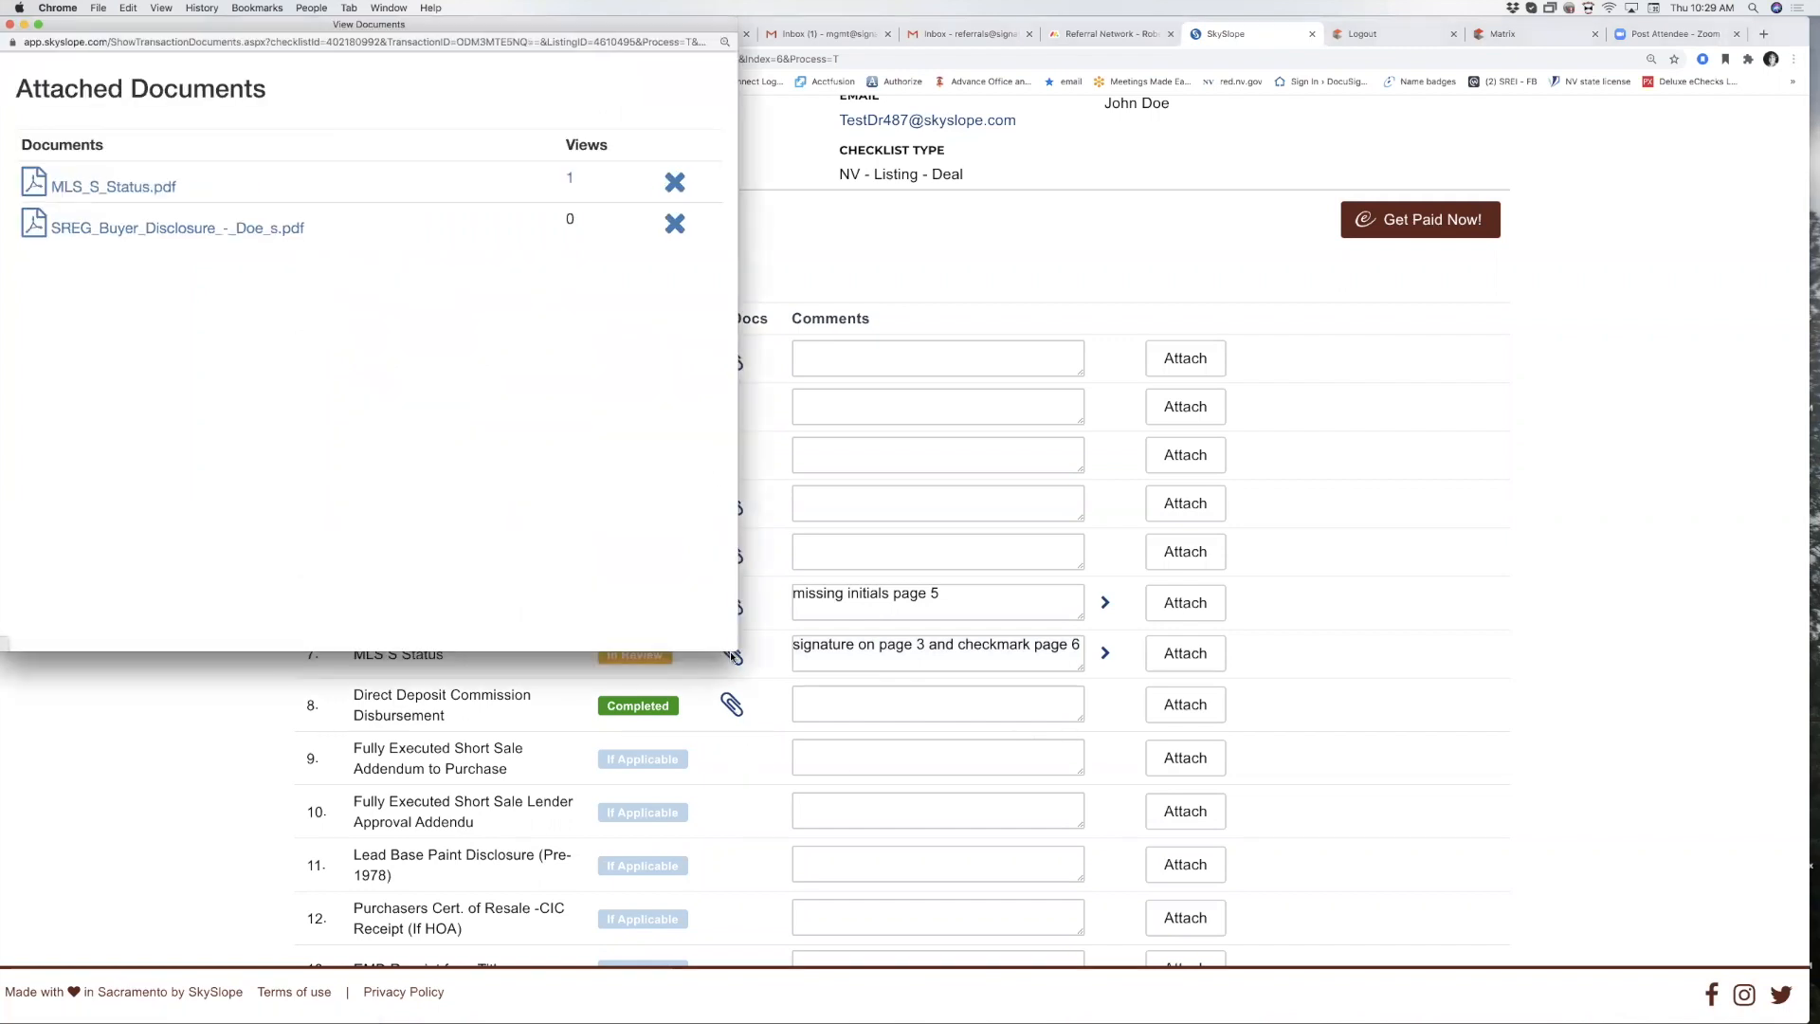
pyautogui.click(672, 183)
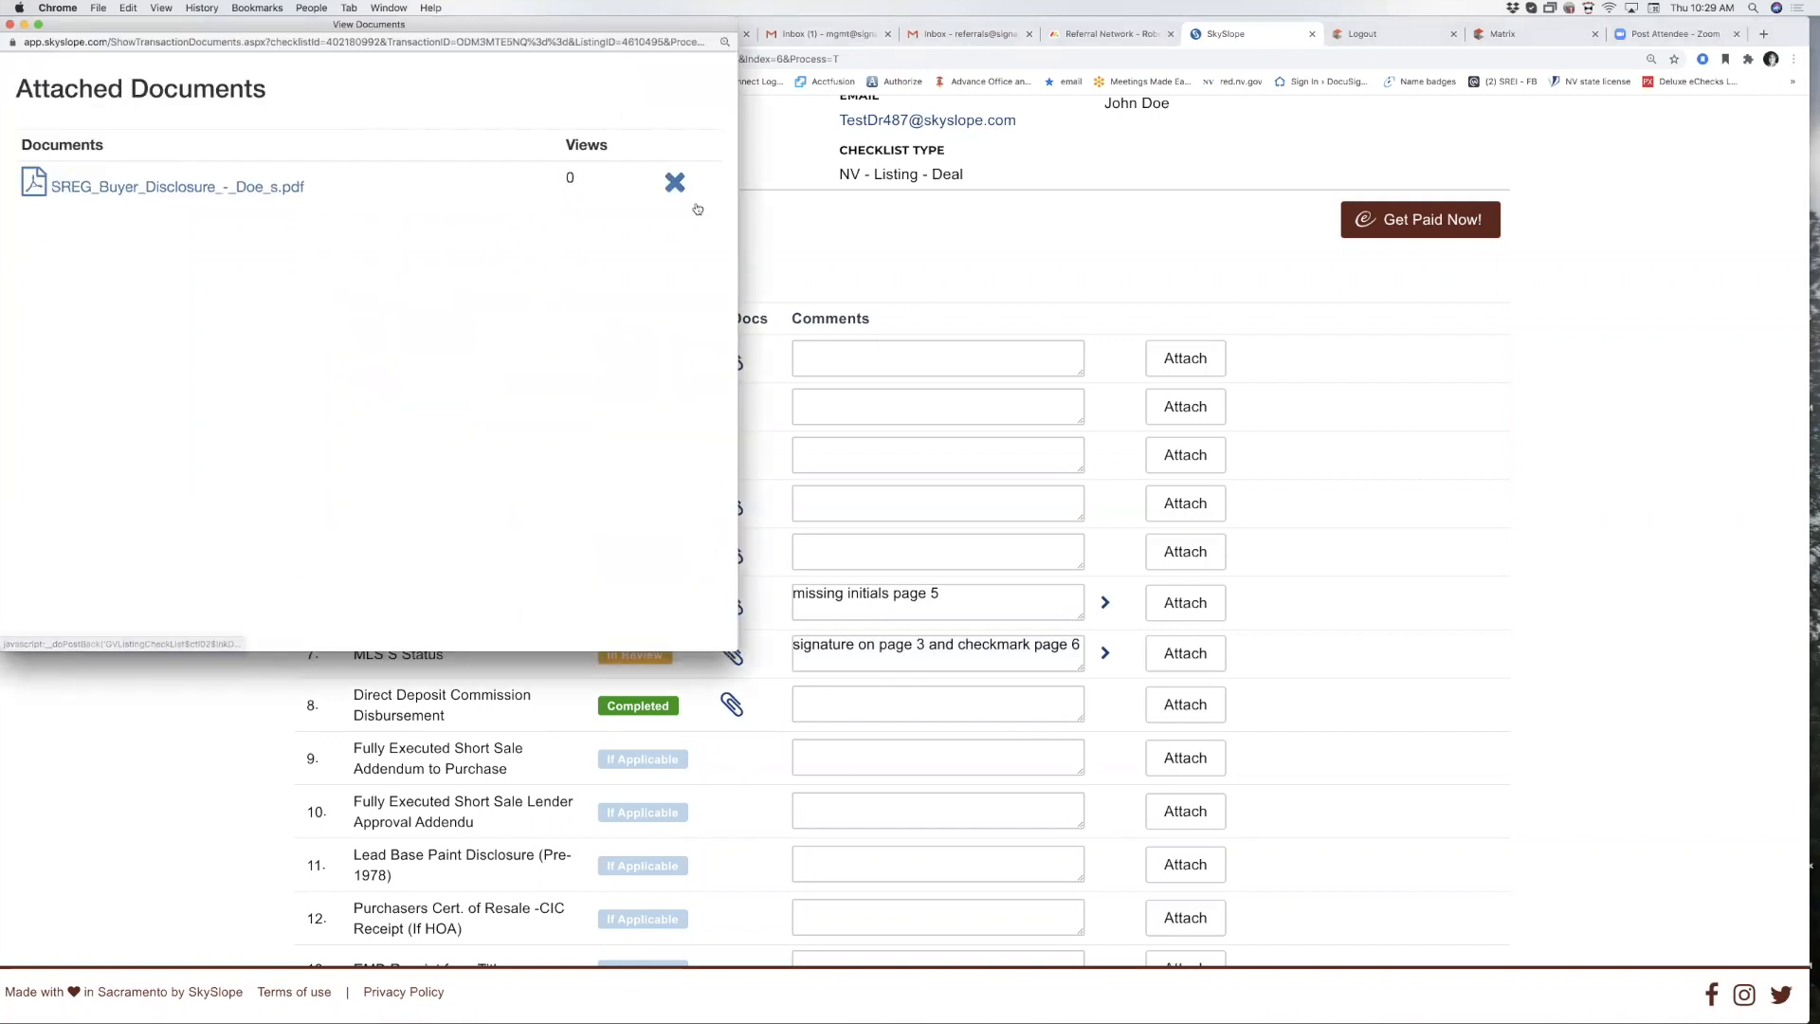
pyautogui.click(10, 25)
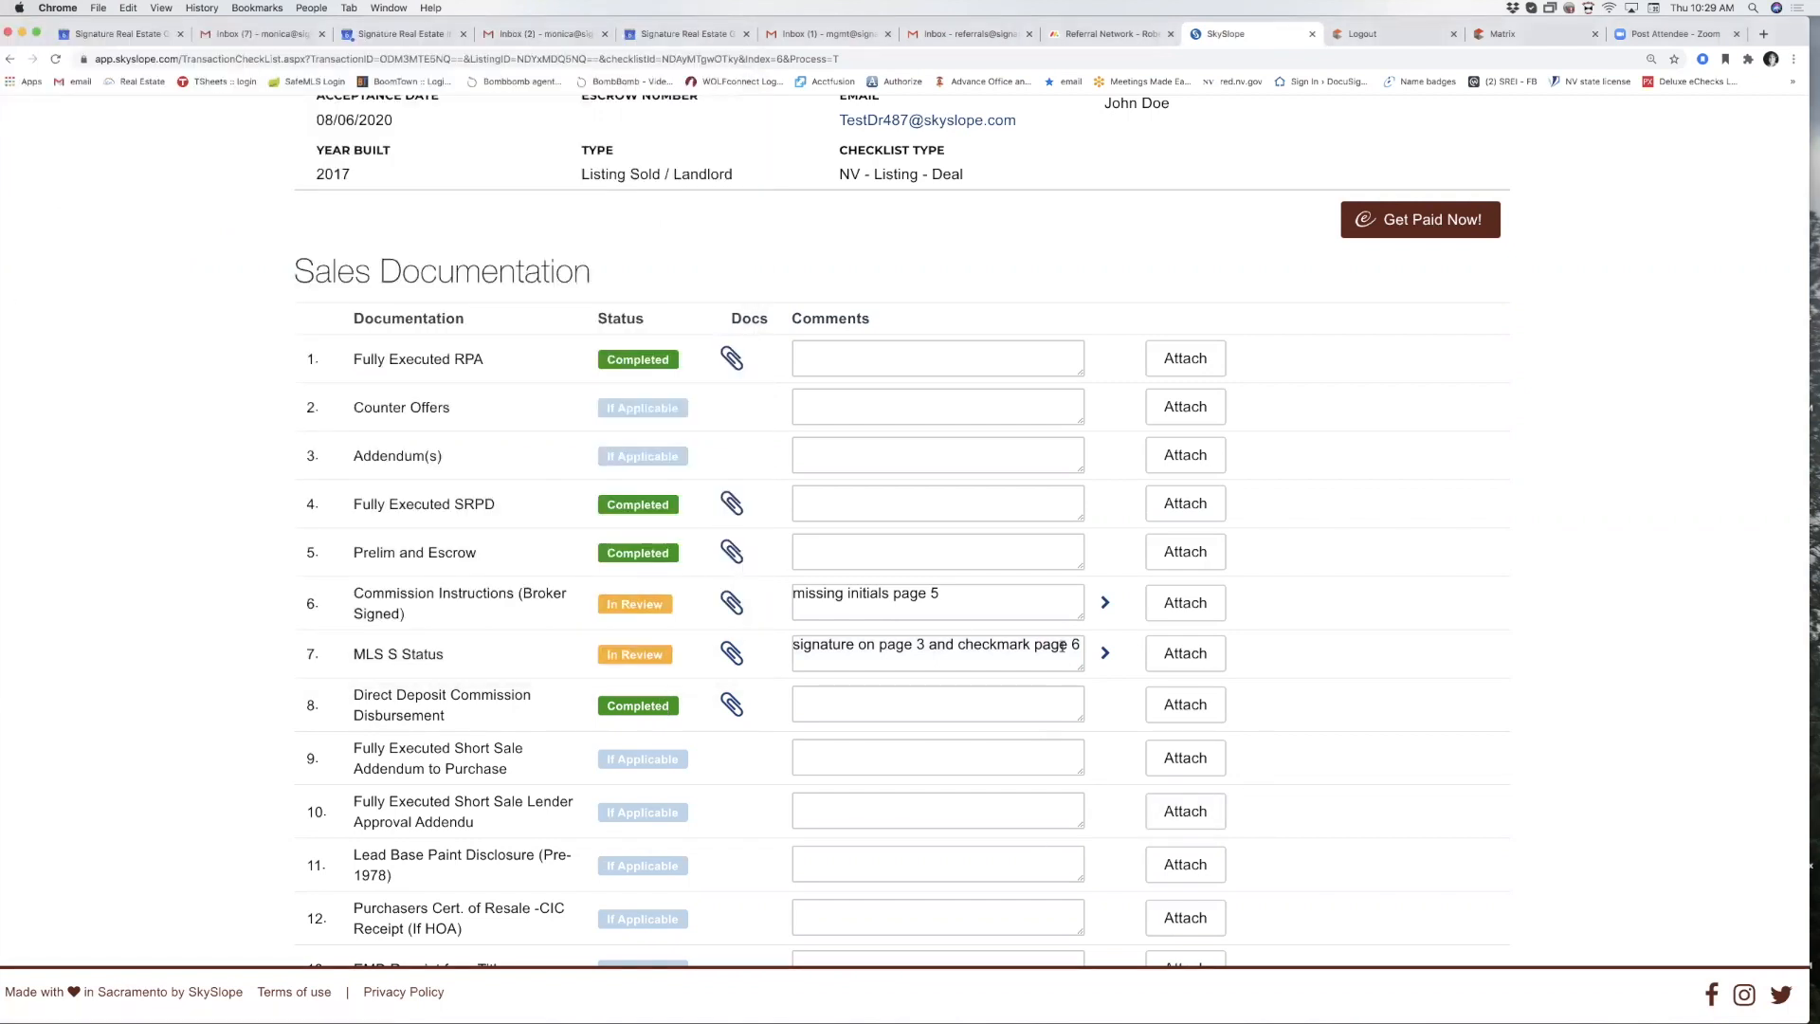
# Enter the comment 'corrected' on Commission Instructions and save it.
pyautogui.click(961, 602)
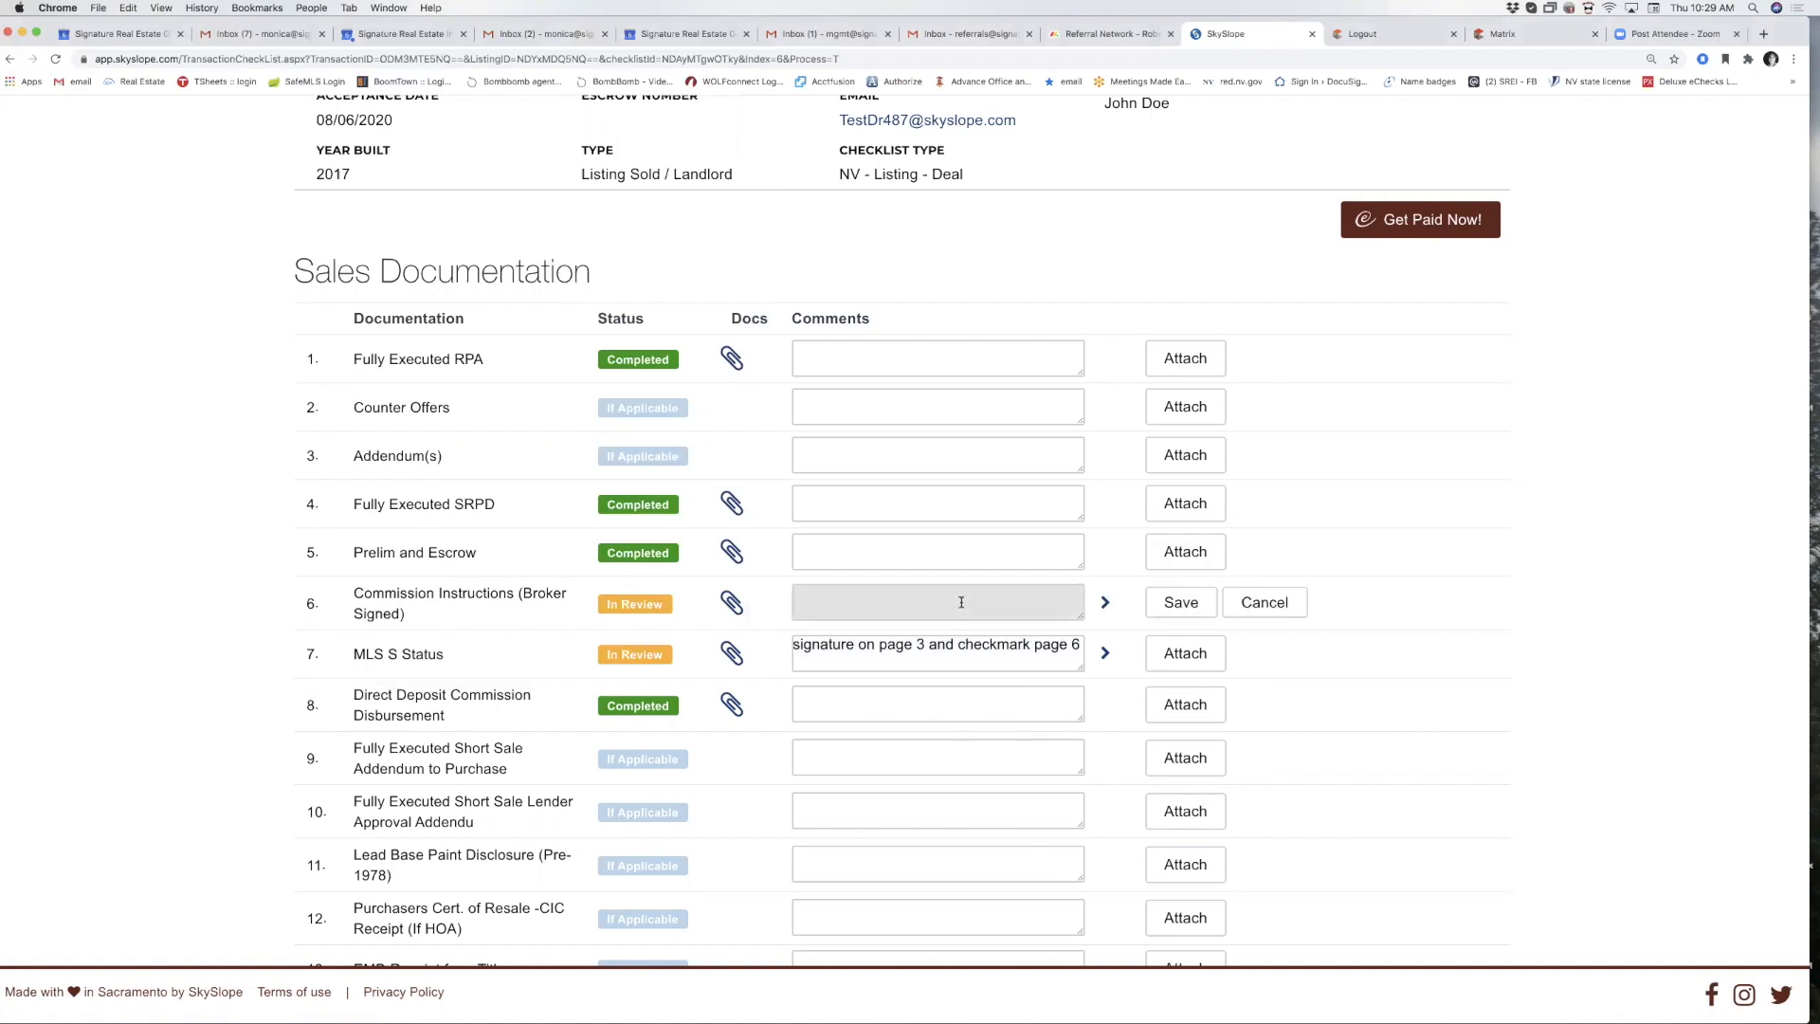
pyautogui.write('corrected')
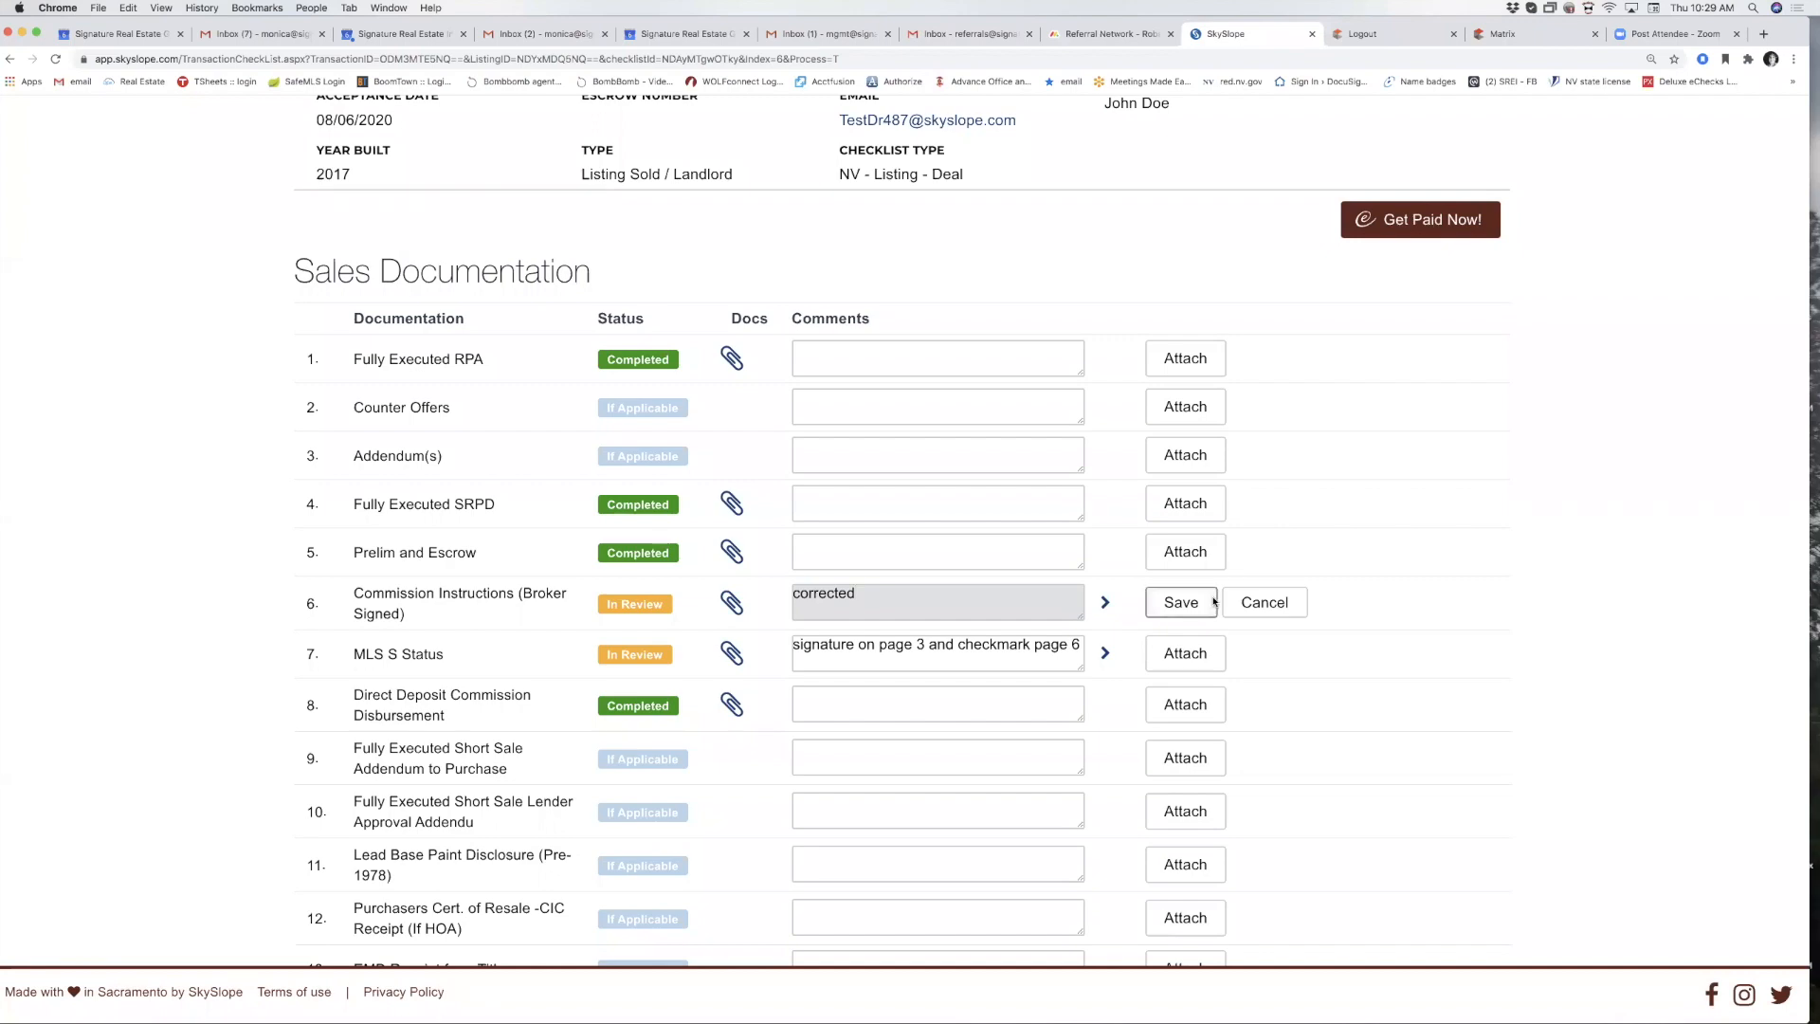
pyautogui.click(1181, 602)
pyautogui.scroll(5, 1532, 559)
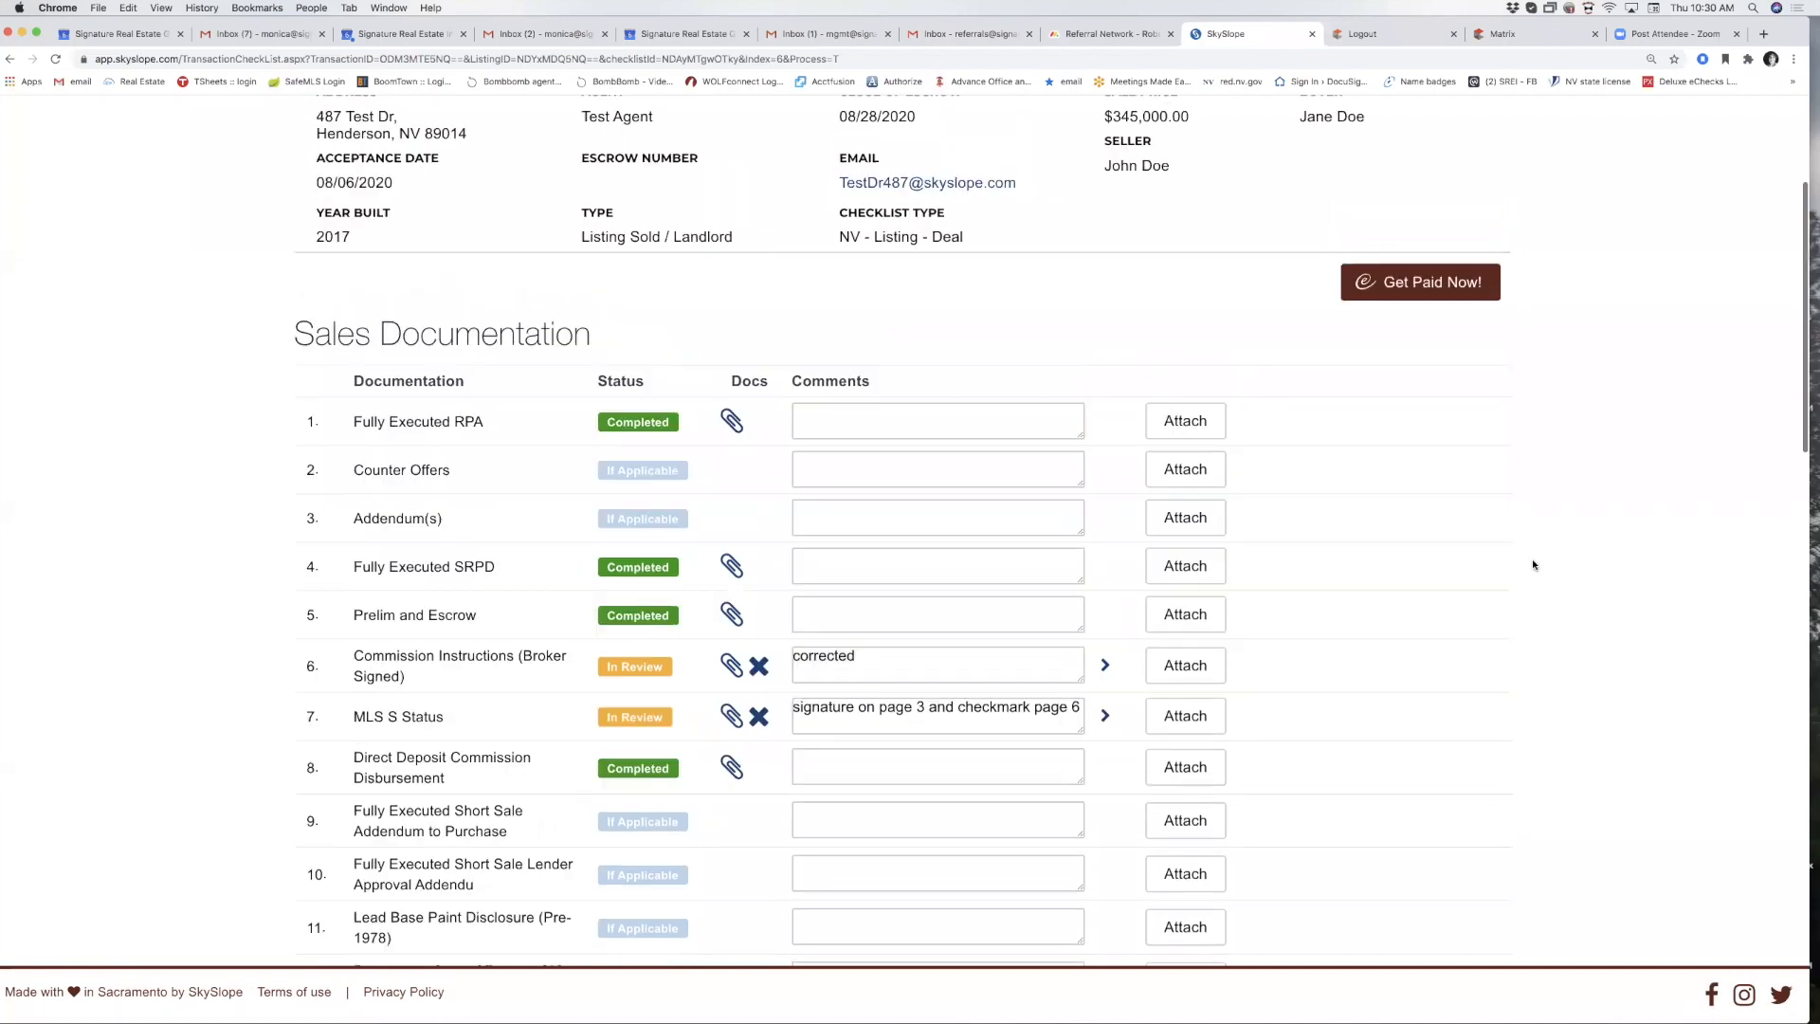
pyautogui.click(970, 258)
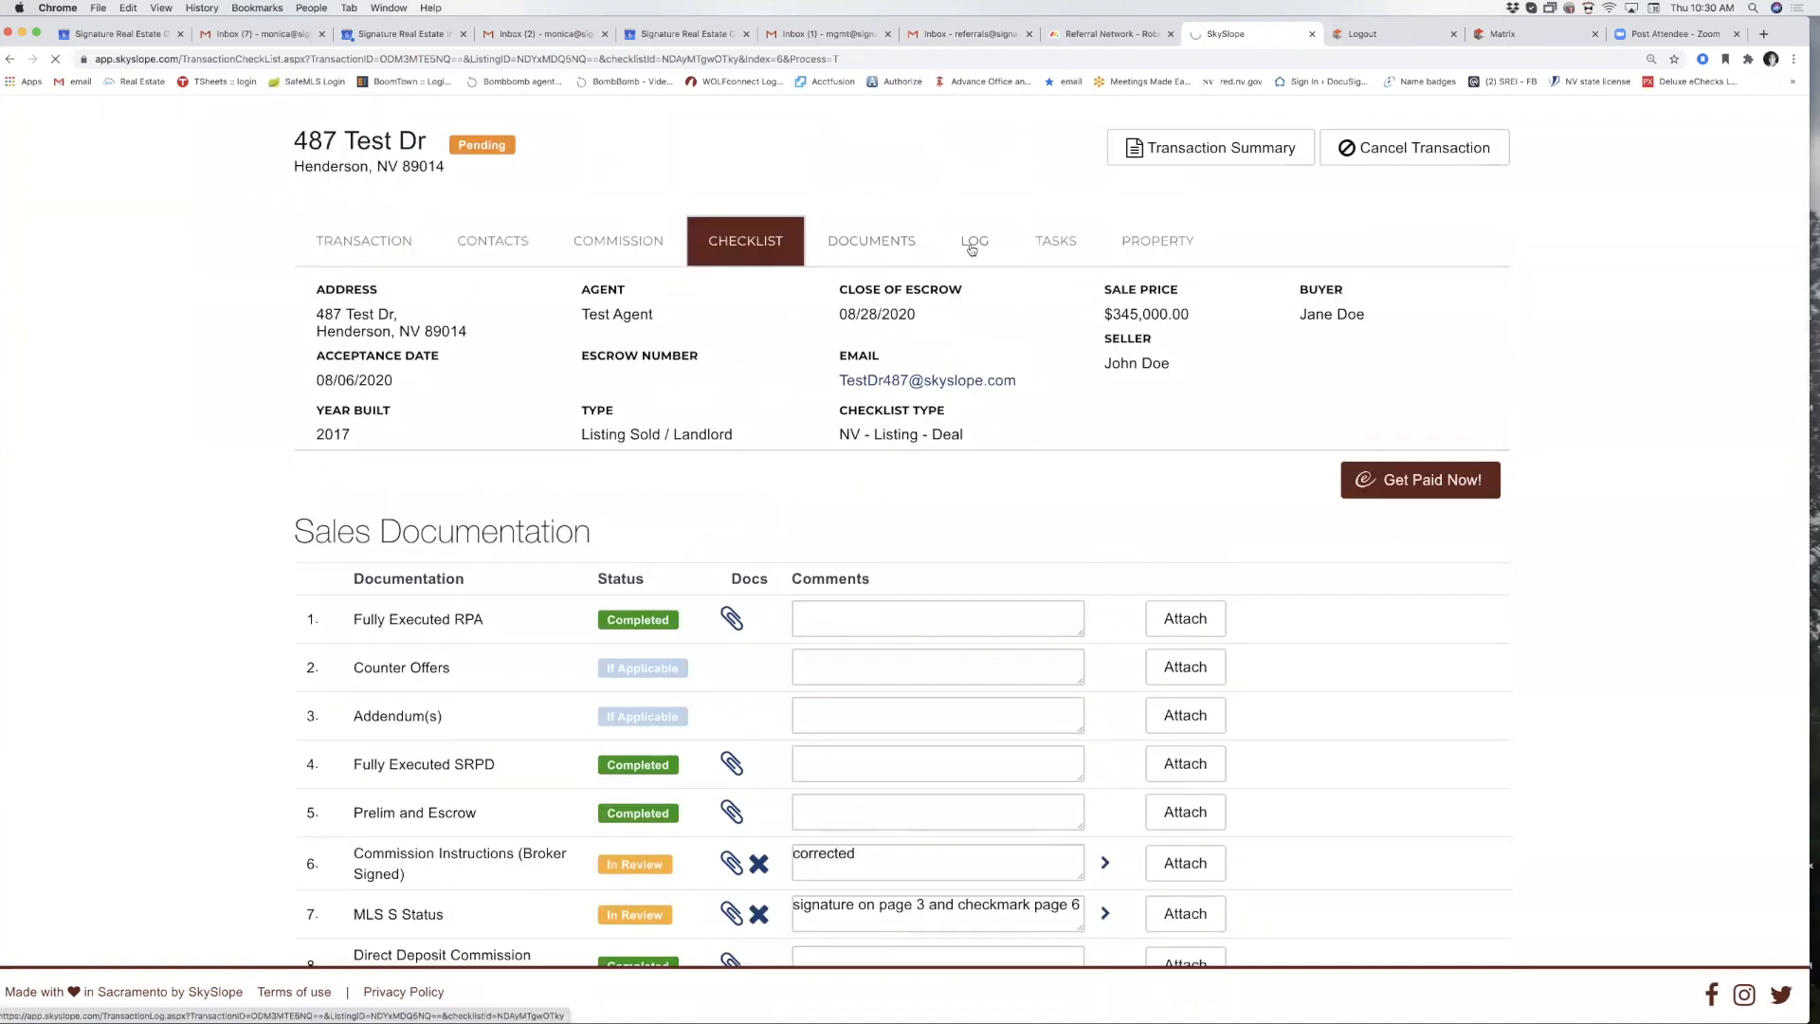
pyautogui.scroll(-3, 1191, 712)
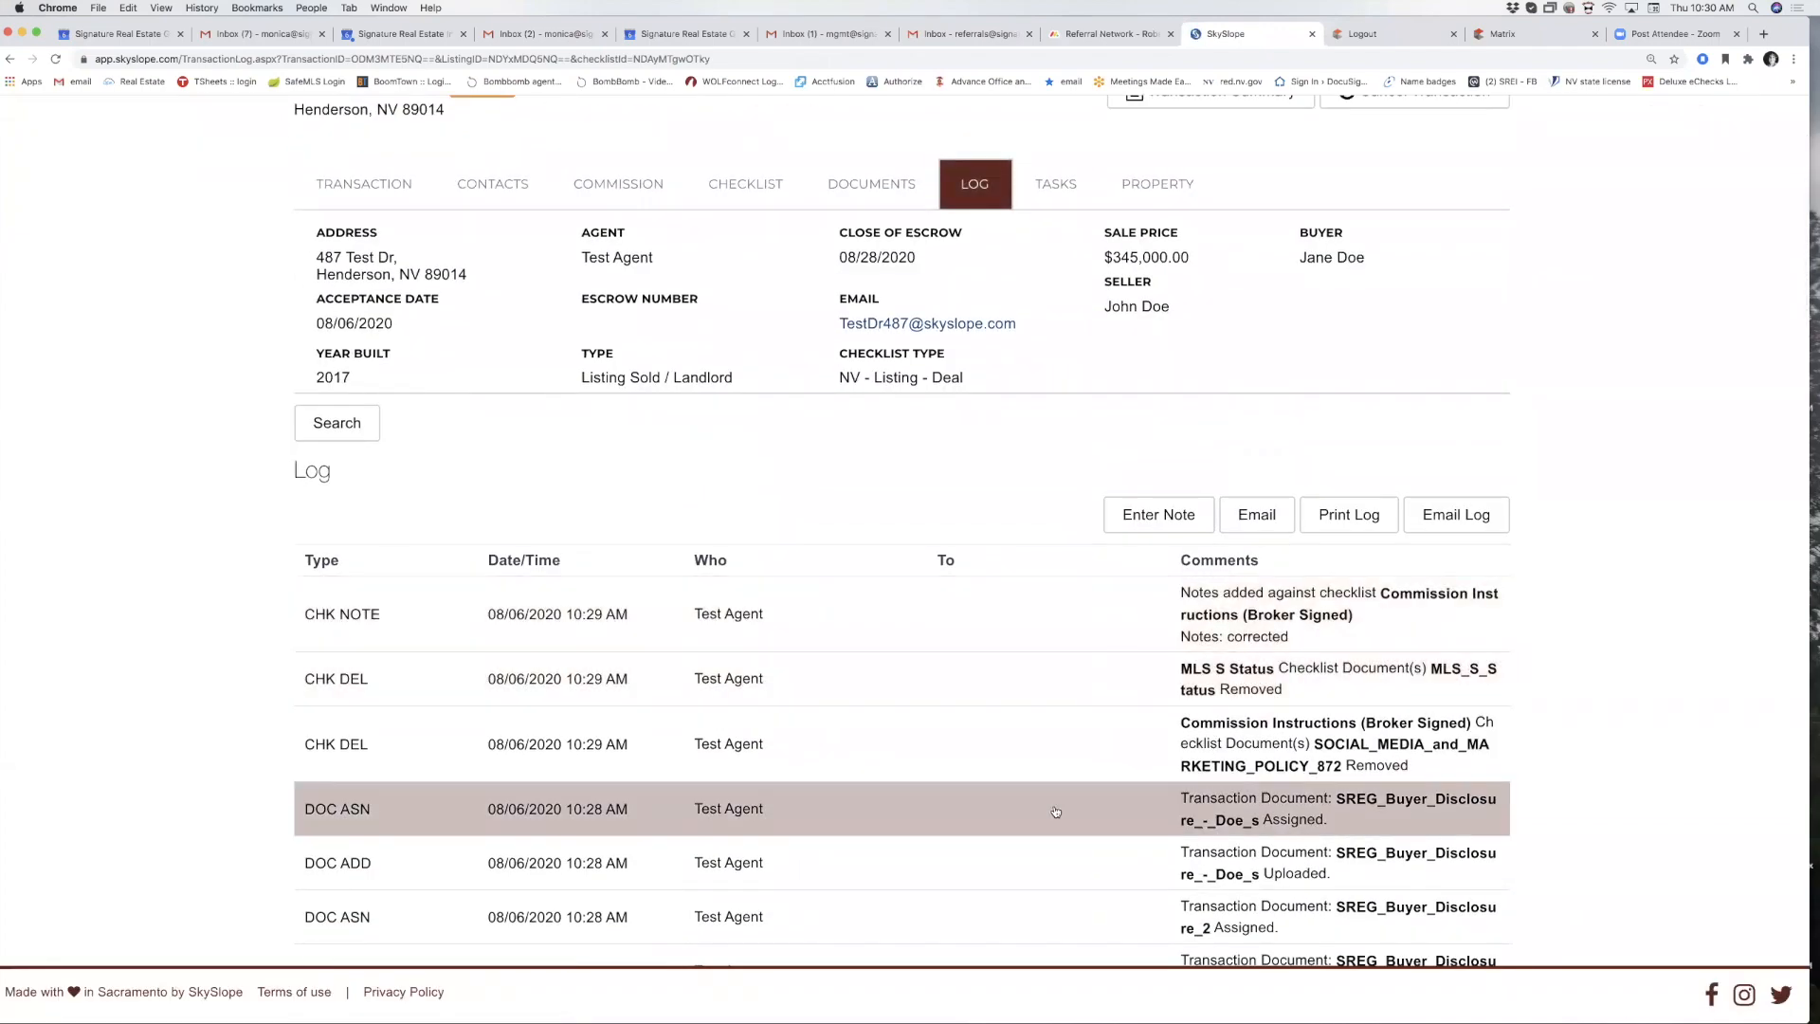
pyautogui.scroll(-3, 1055, 811)
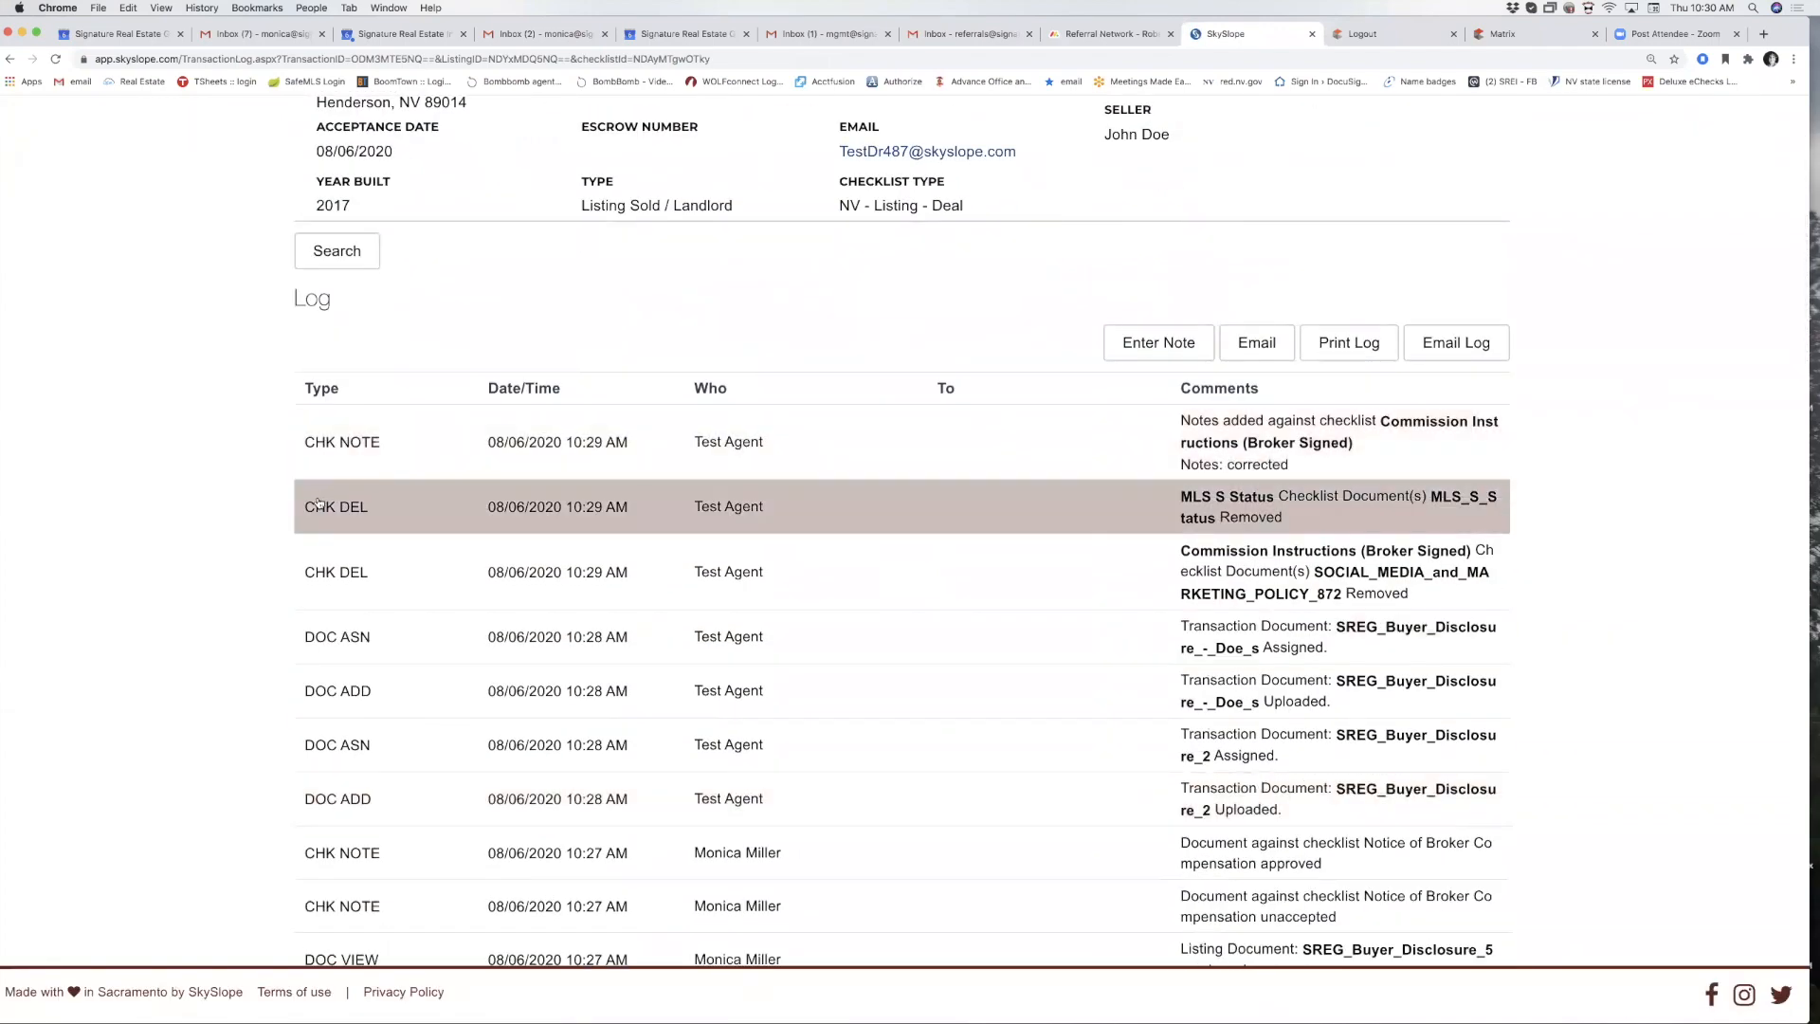
pyautogui.scroll(2, 537, 457)
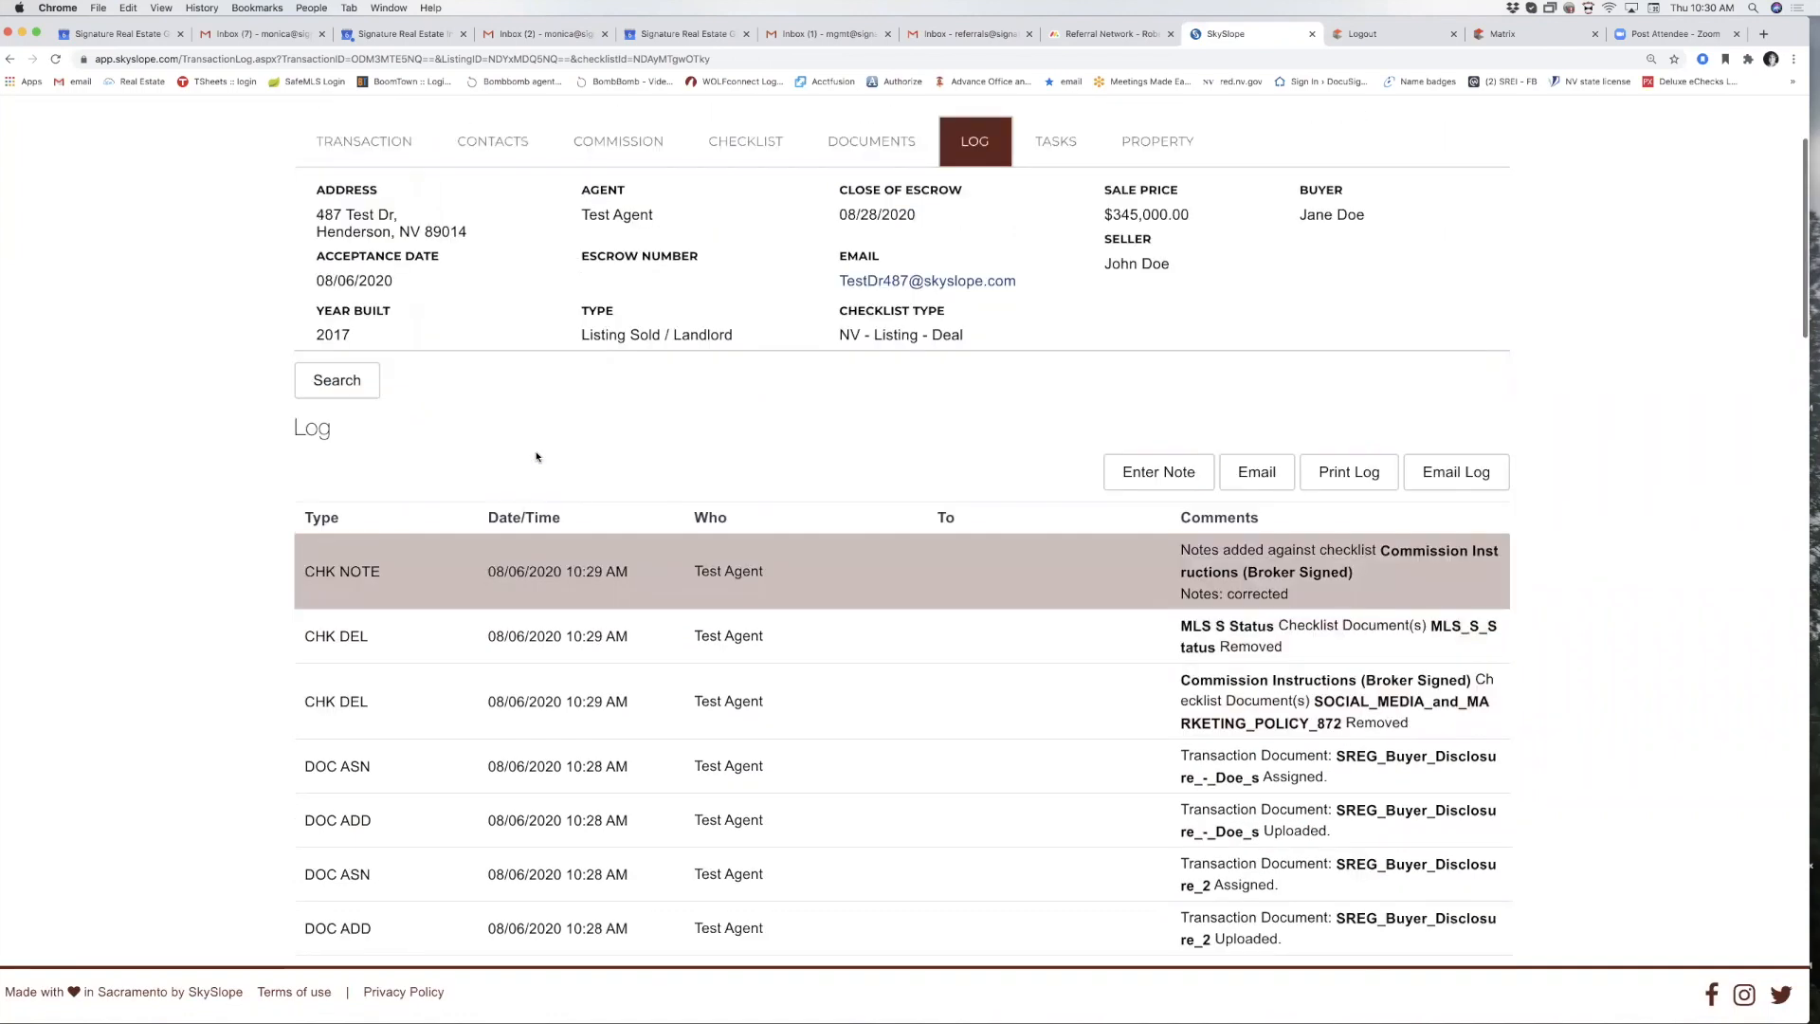
pyautogui.scroll(3, 536, 457)
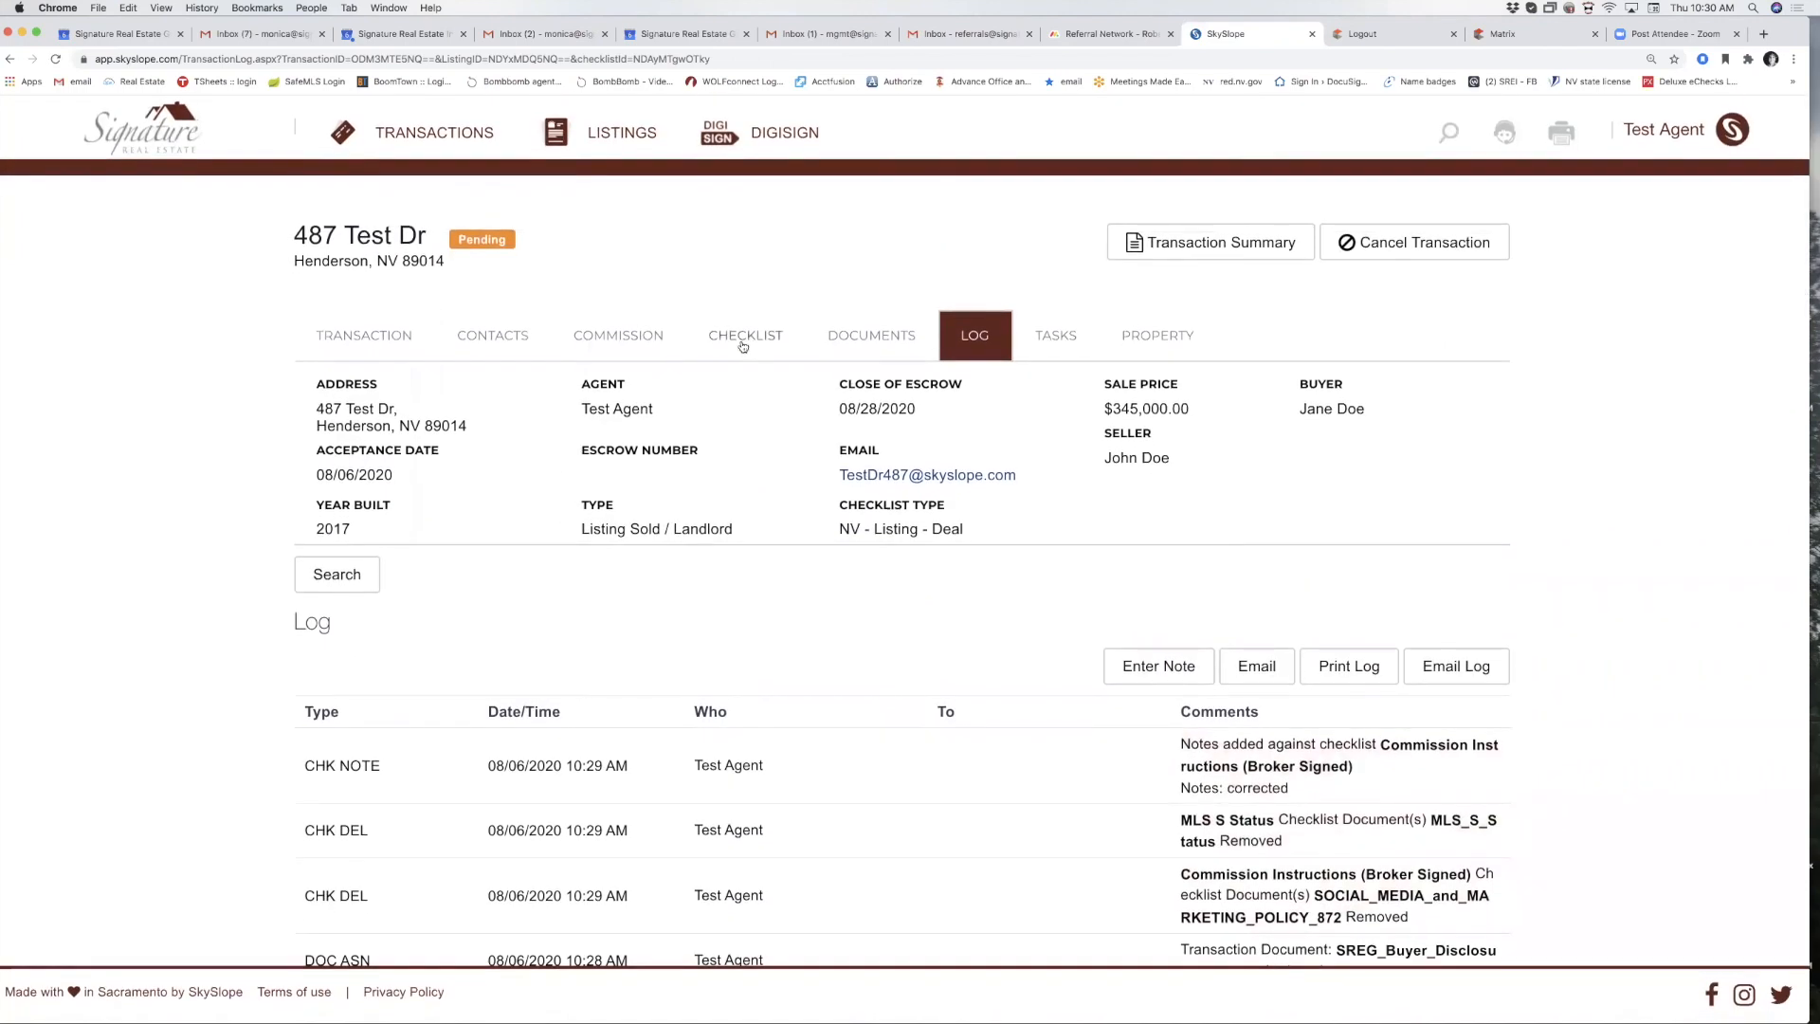
pyautogui.click(735, 343)
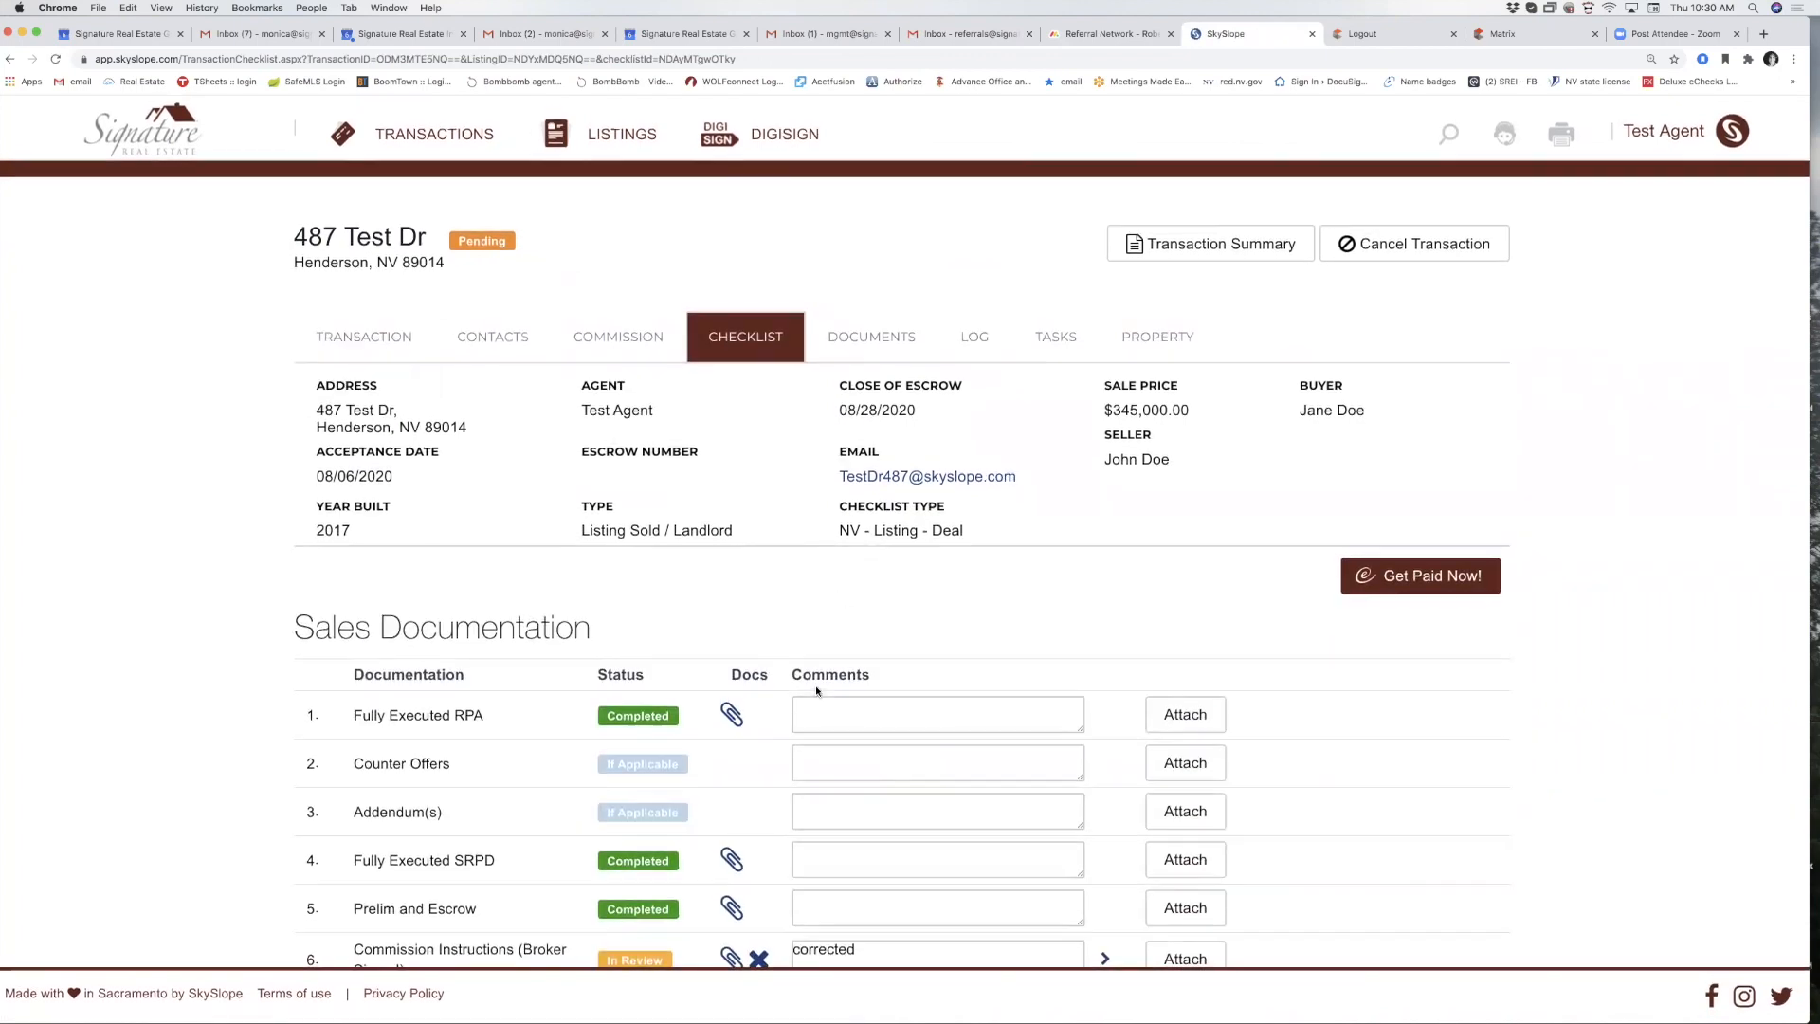
pyautogui.scroll(-3, 816, 690)
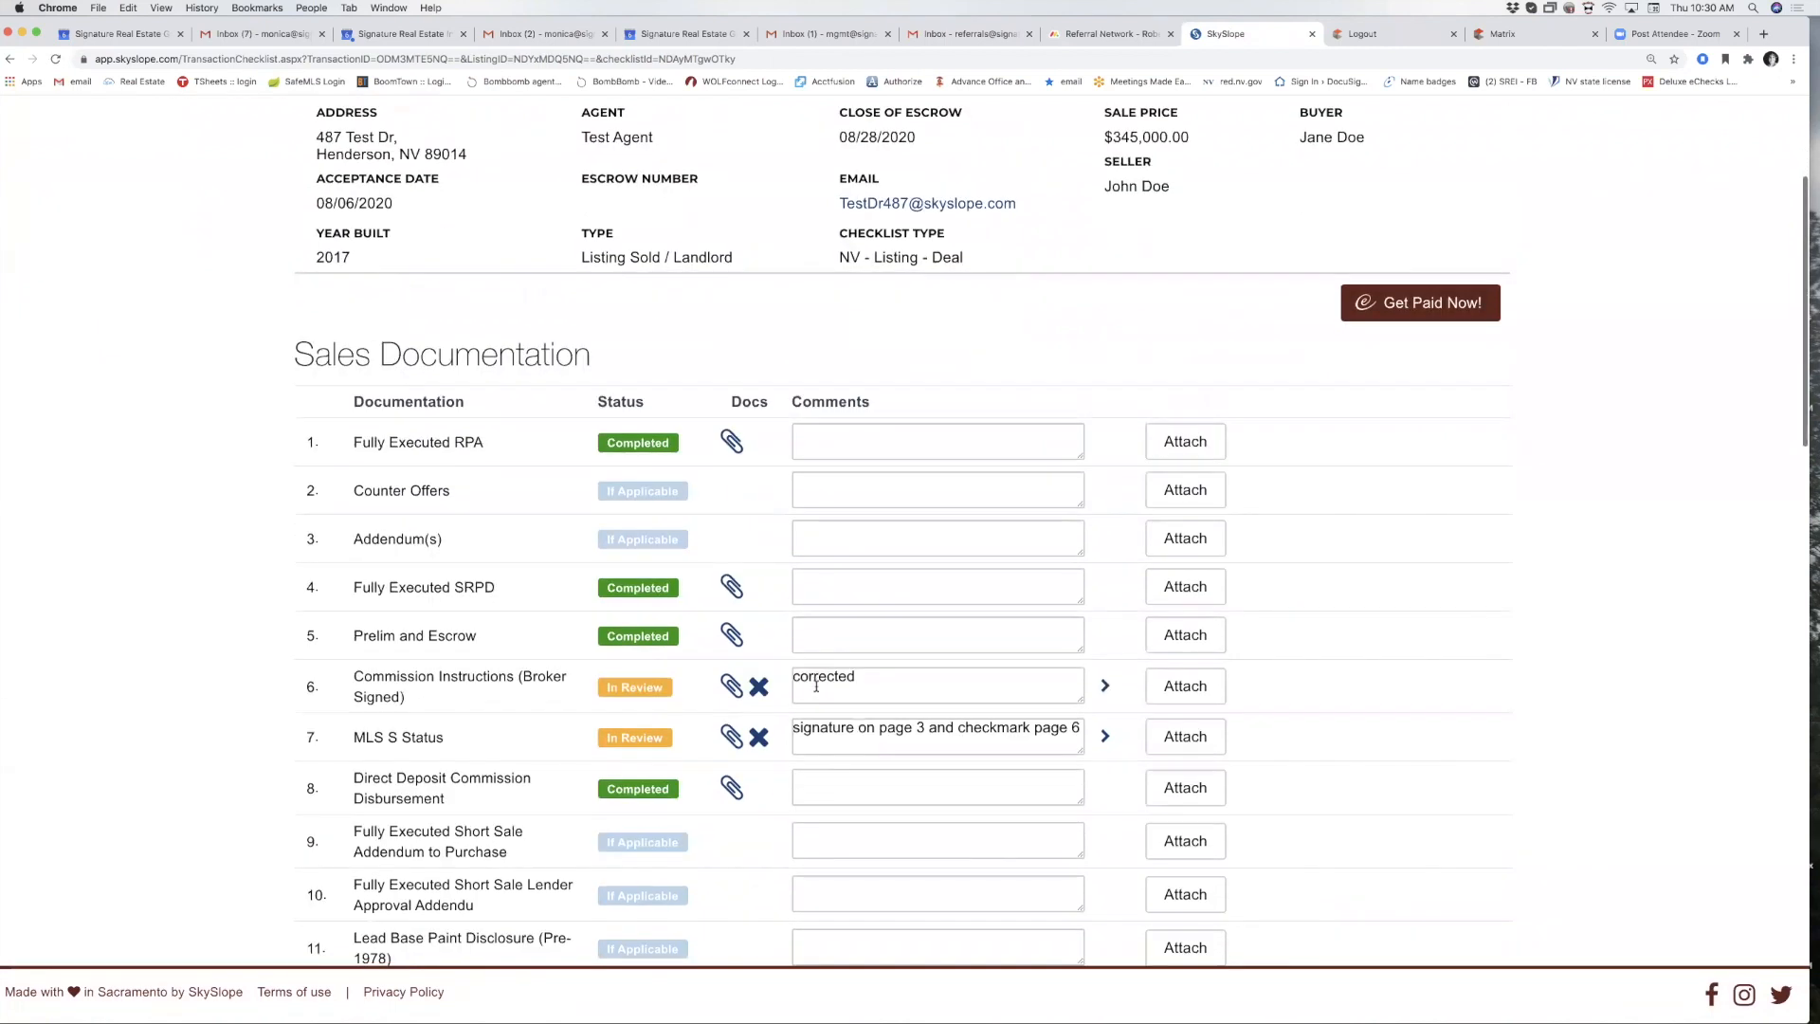
pyautogui.scroll(1, 883, 779)
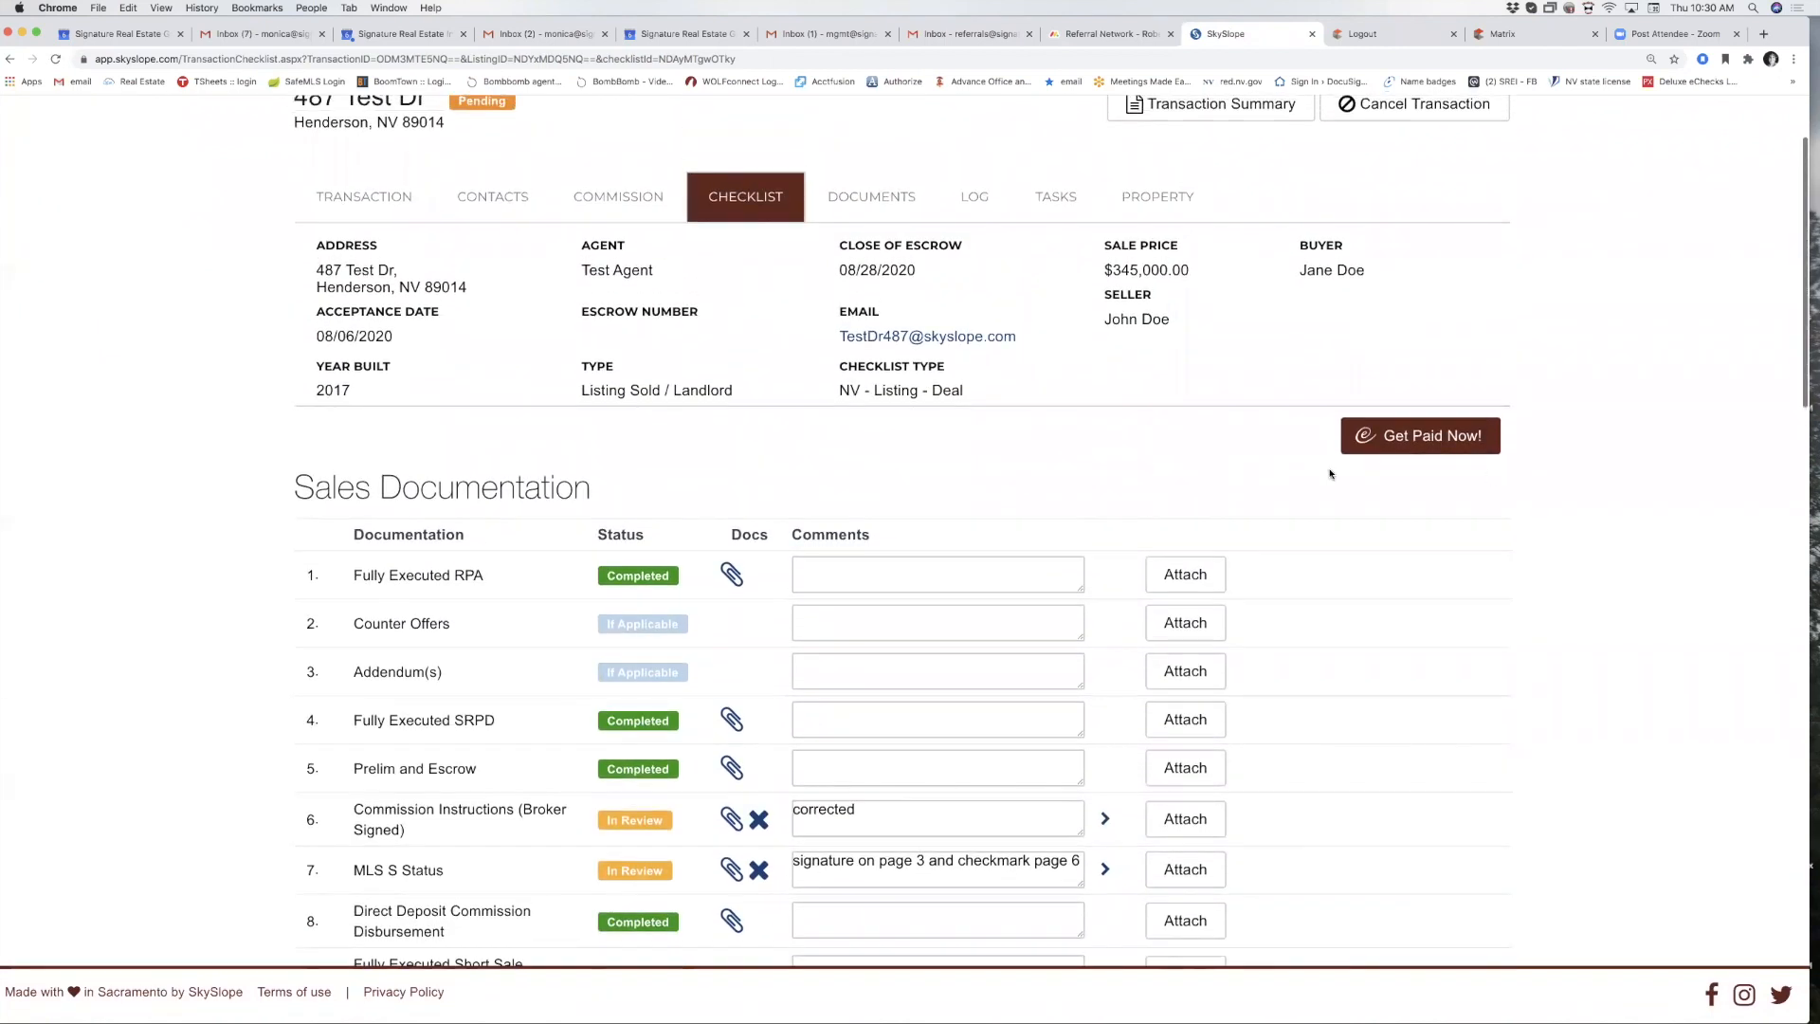
pyautogui.click(1412, 442)
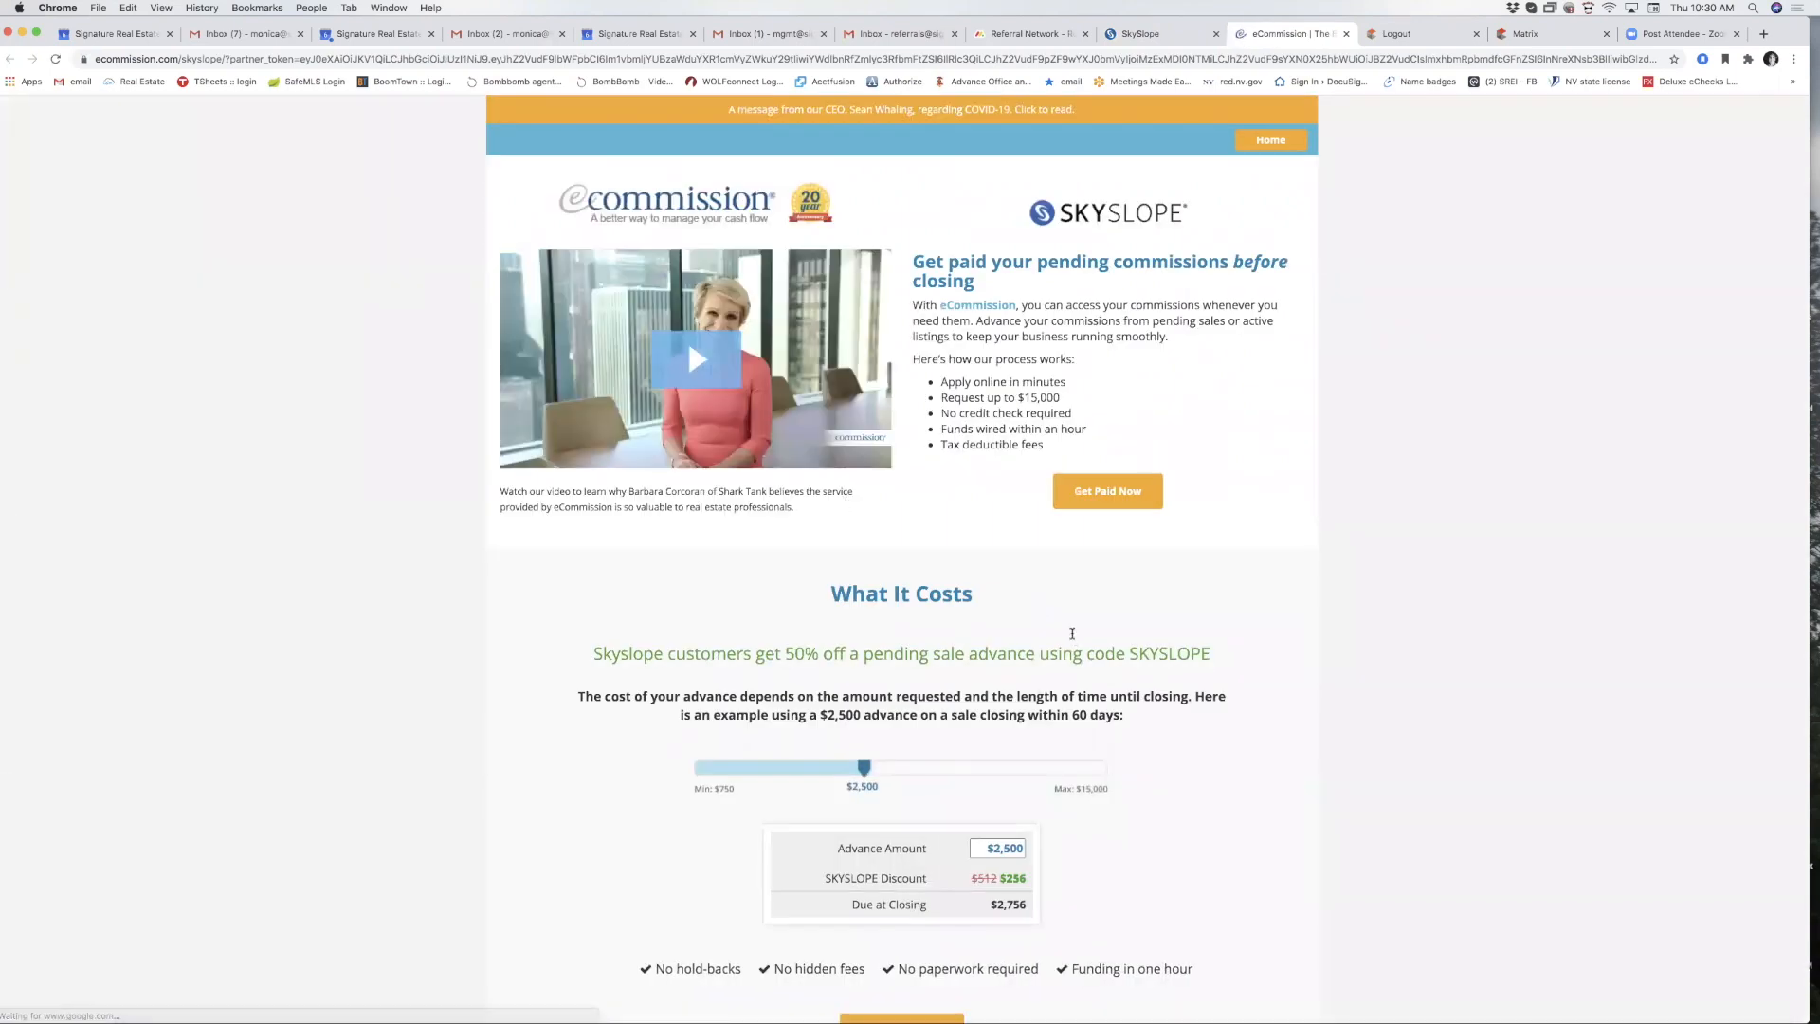
pyautogui.scroll(-3, 1043, 720)
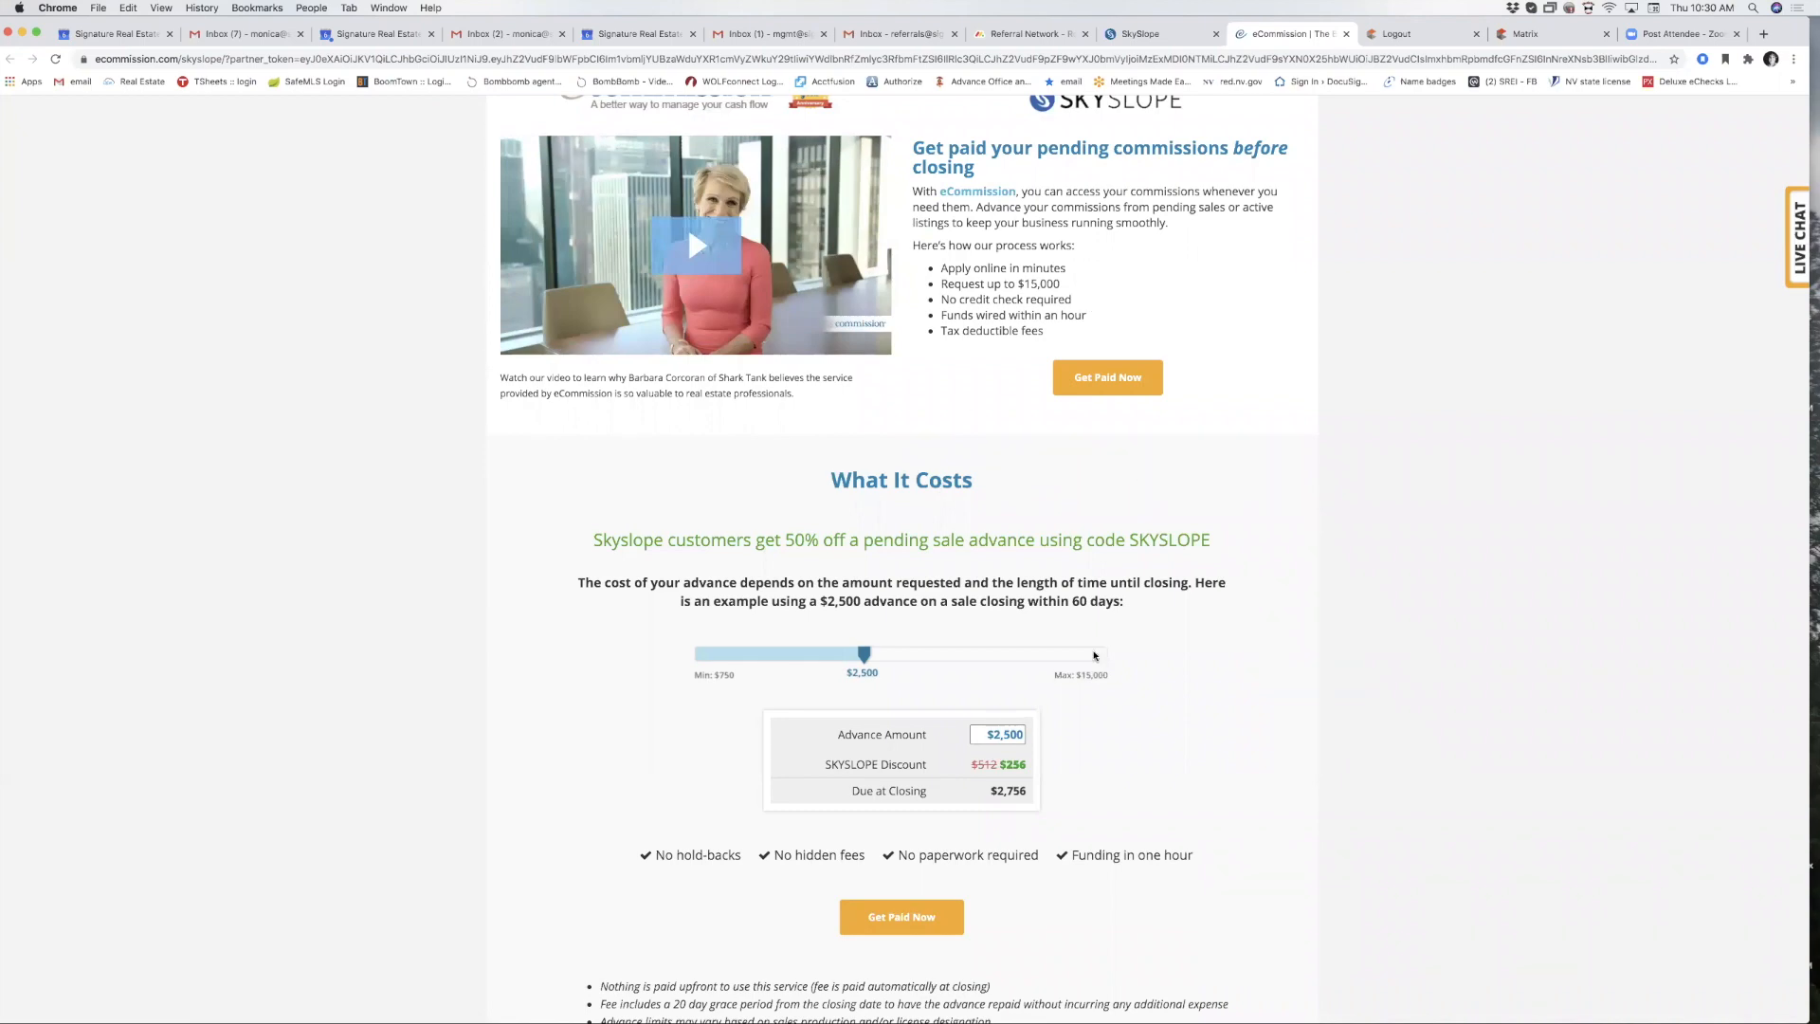
pyautogui.scroll(-5, 1095, 655)
pyautogui.scroll(-3, 1095, 655)
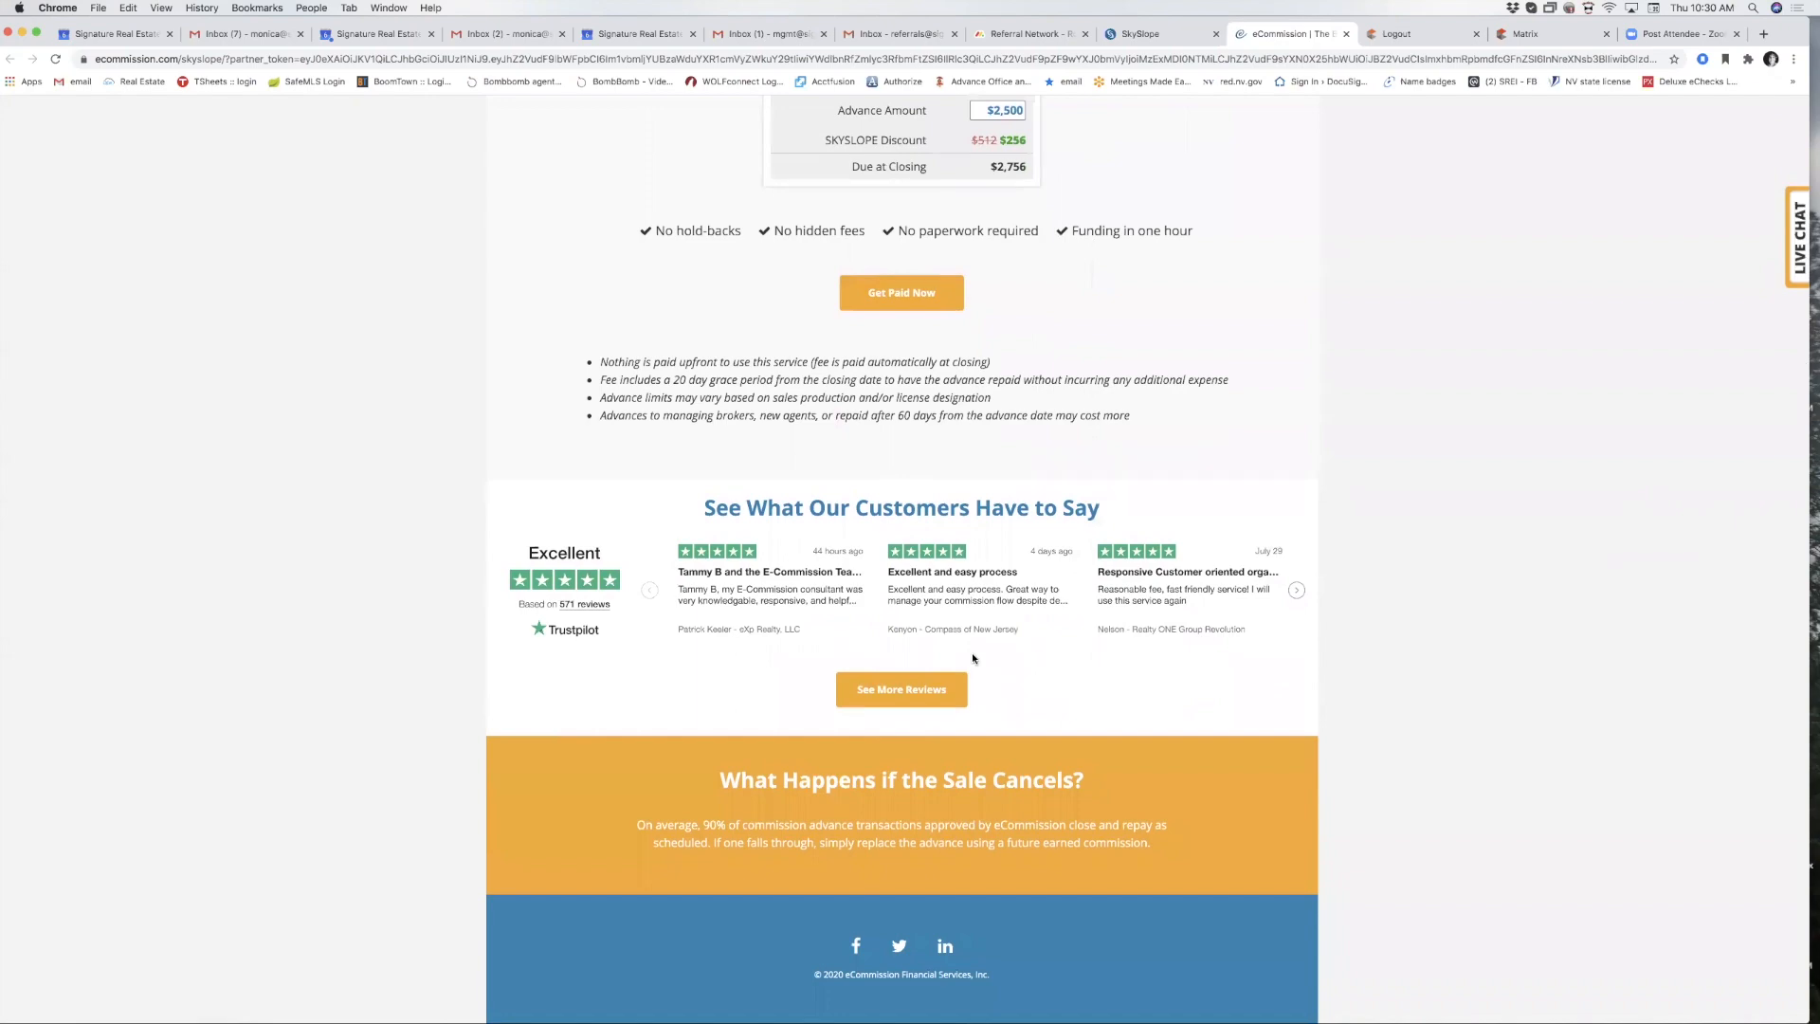
pyautogui.scroll(6, 906, 626)
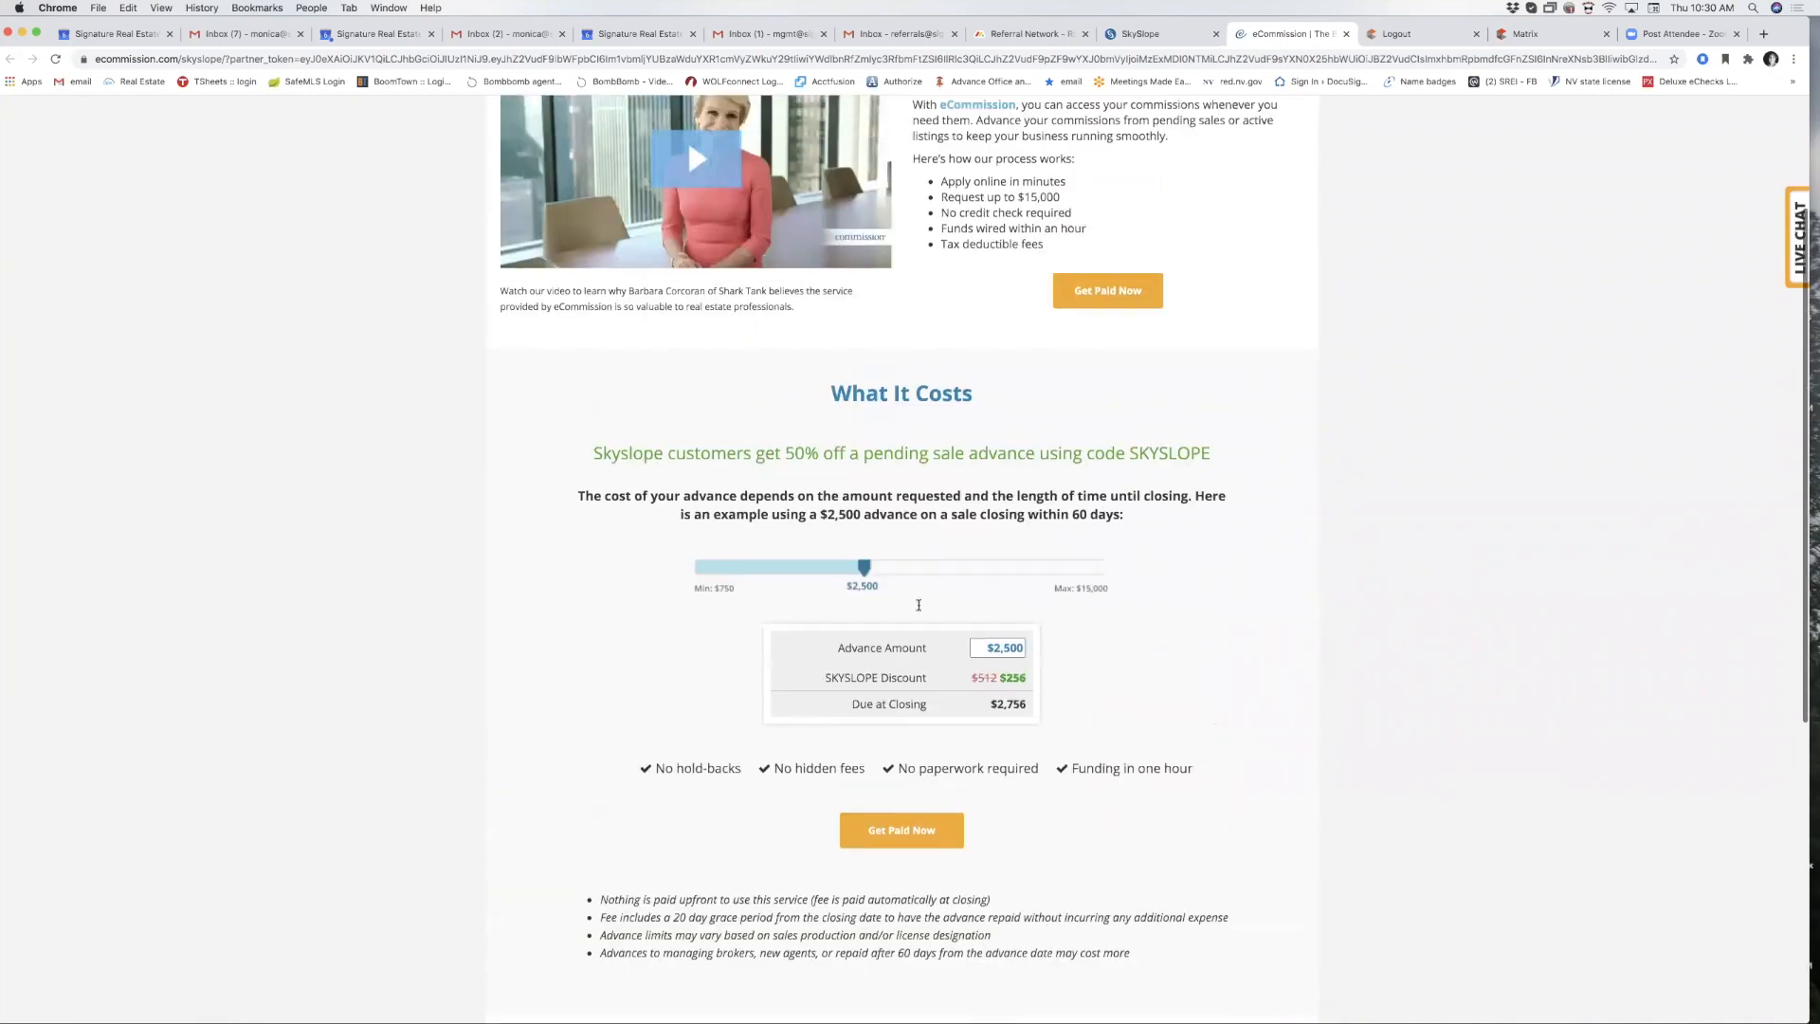
pyautogui.scroll(2, 1024, 813)
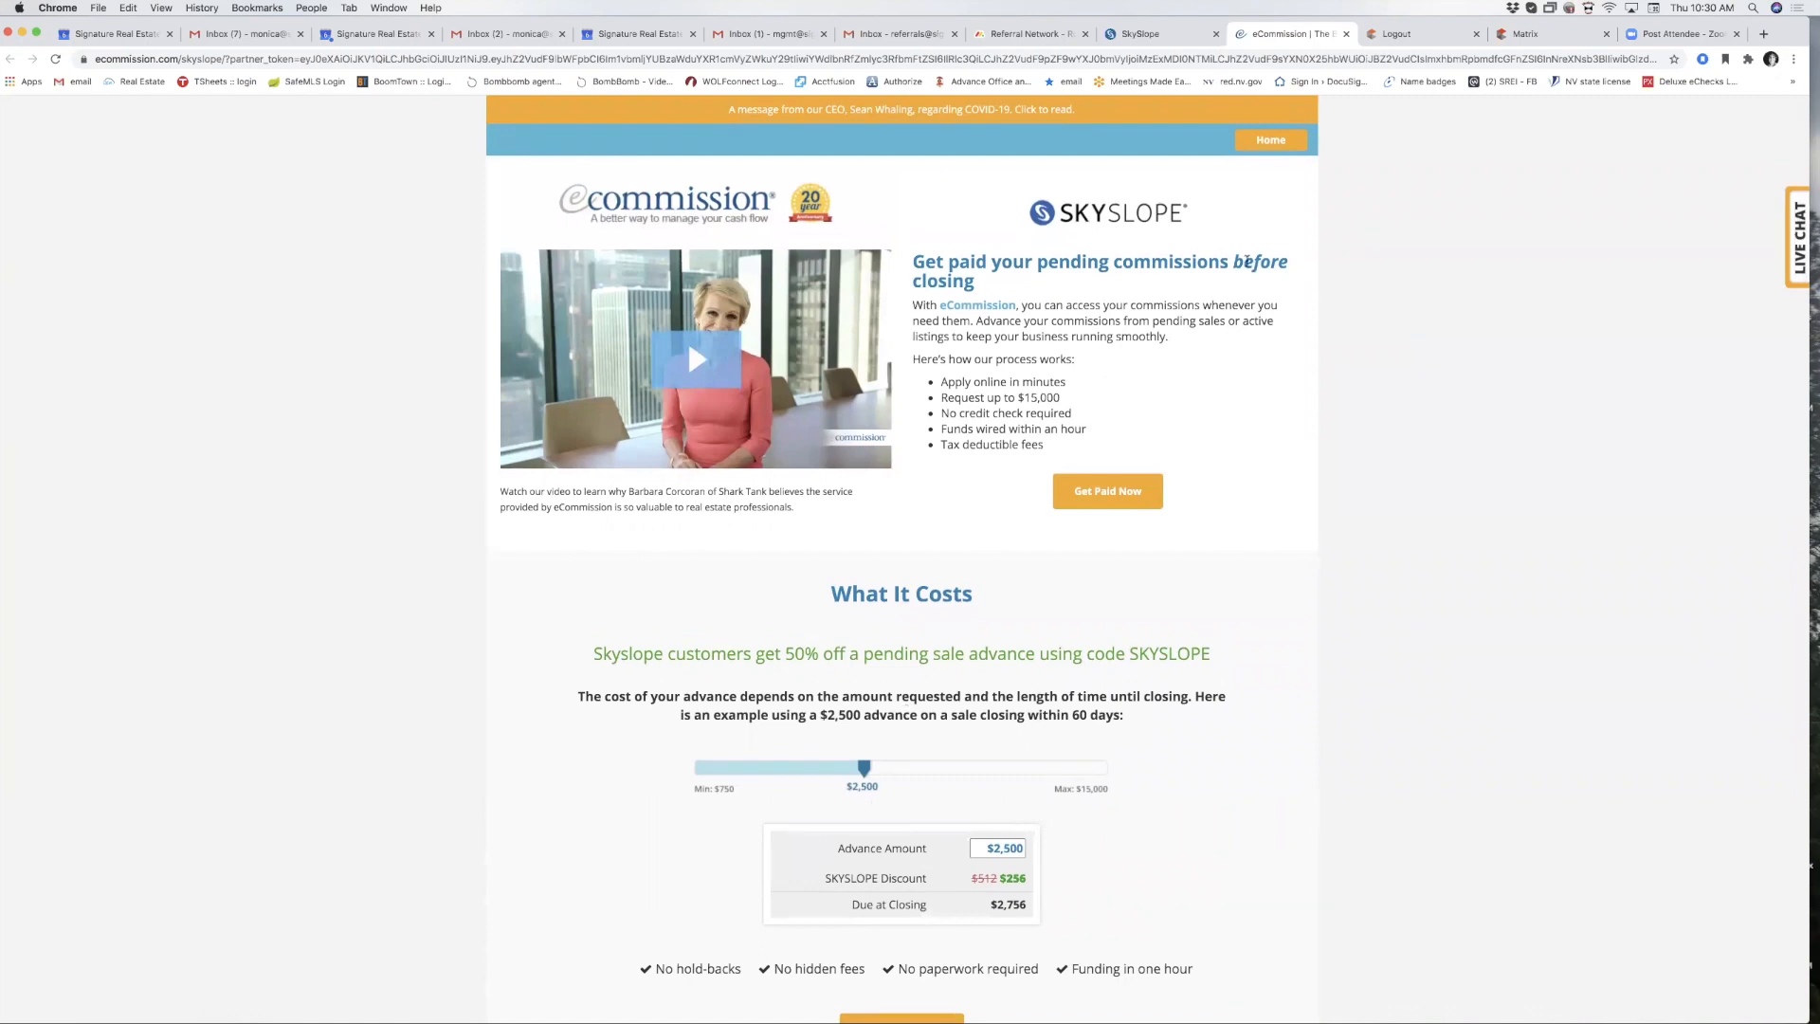
pyautogui.click(1347, 34)
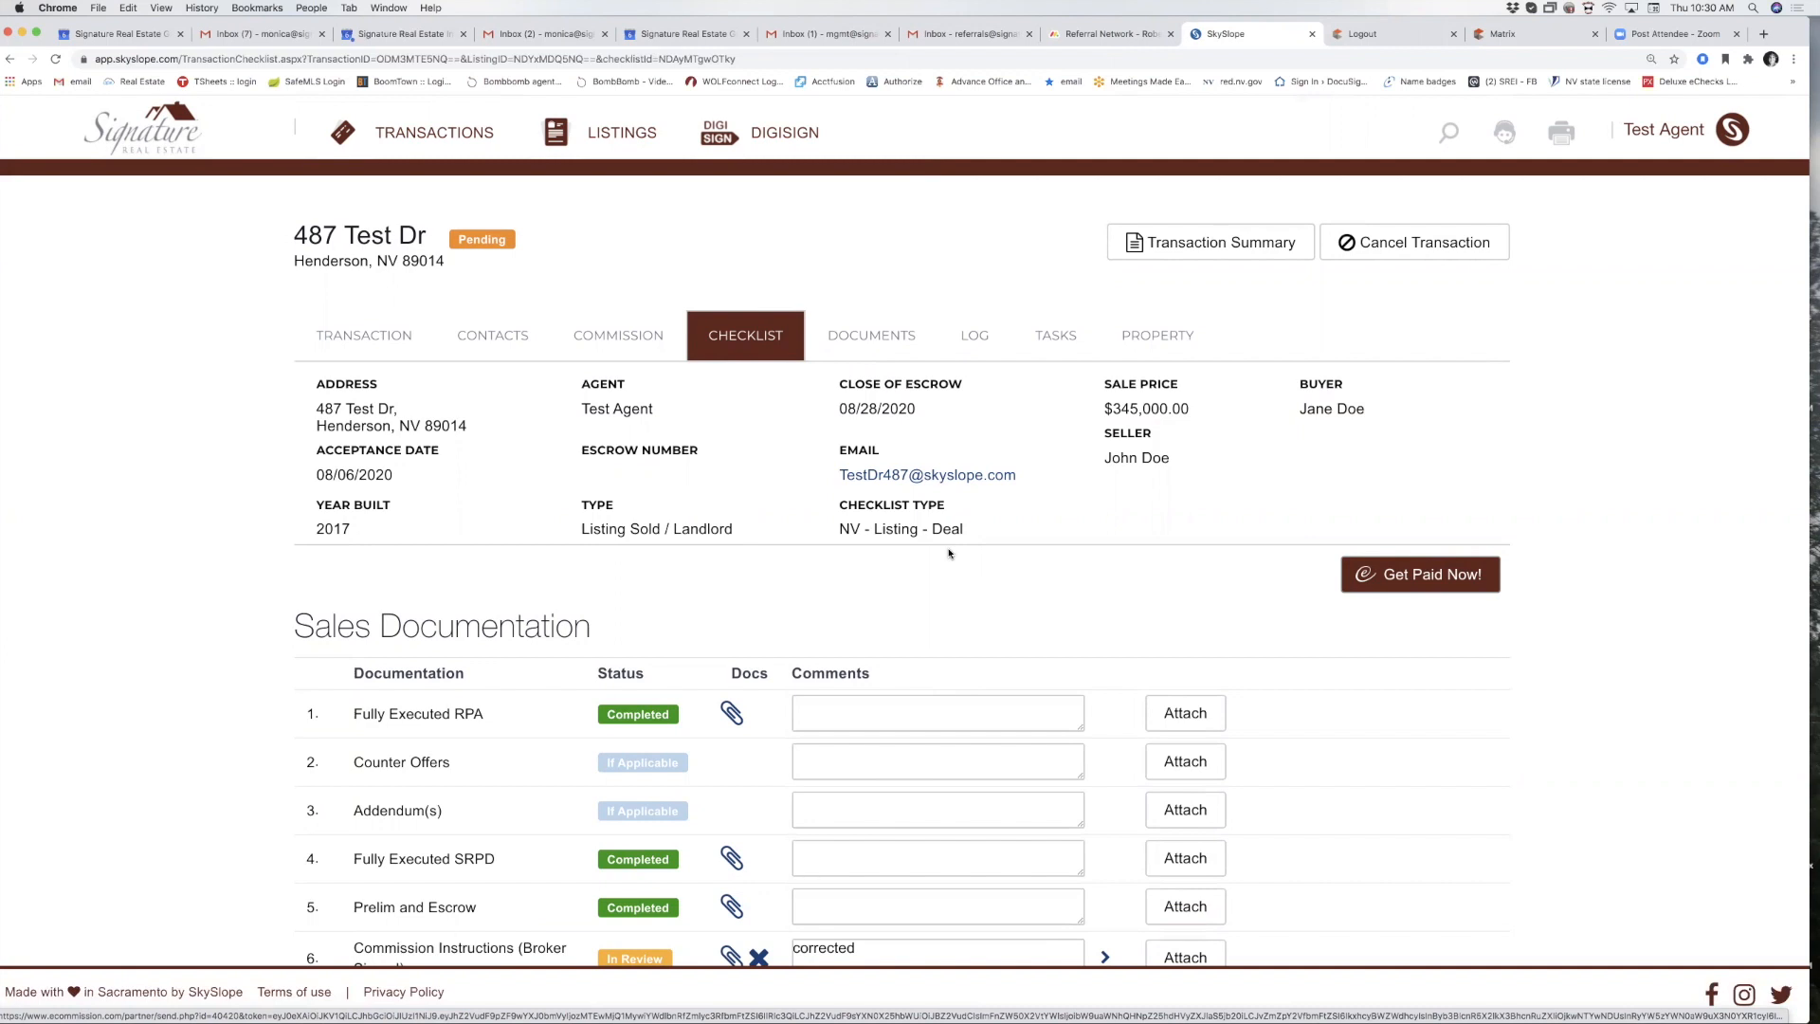
pyautogui.click(1188, 248)
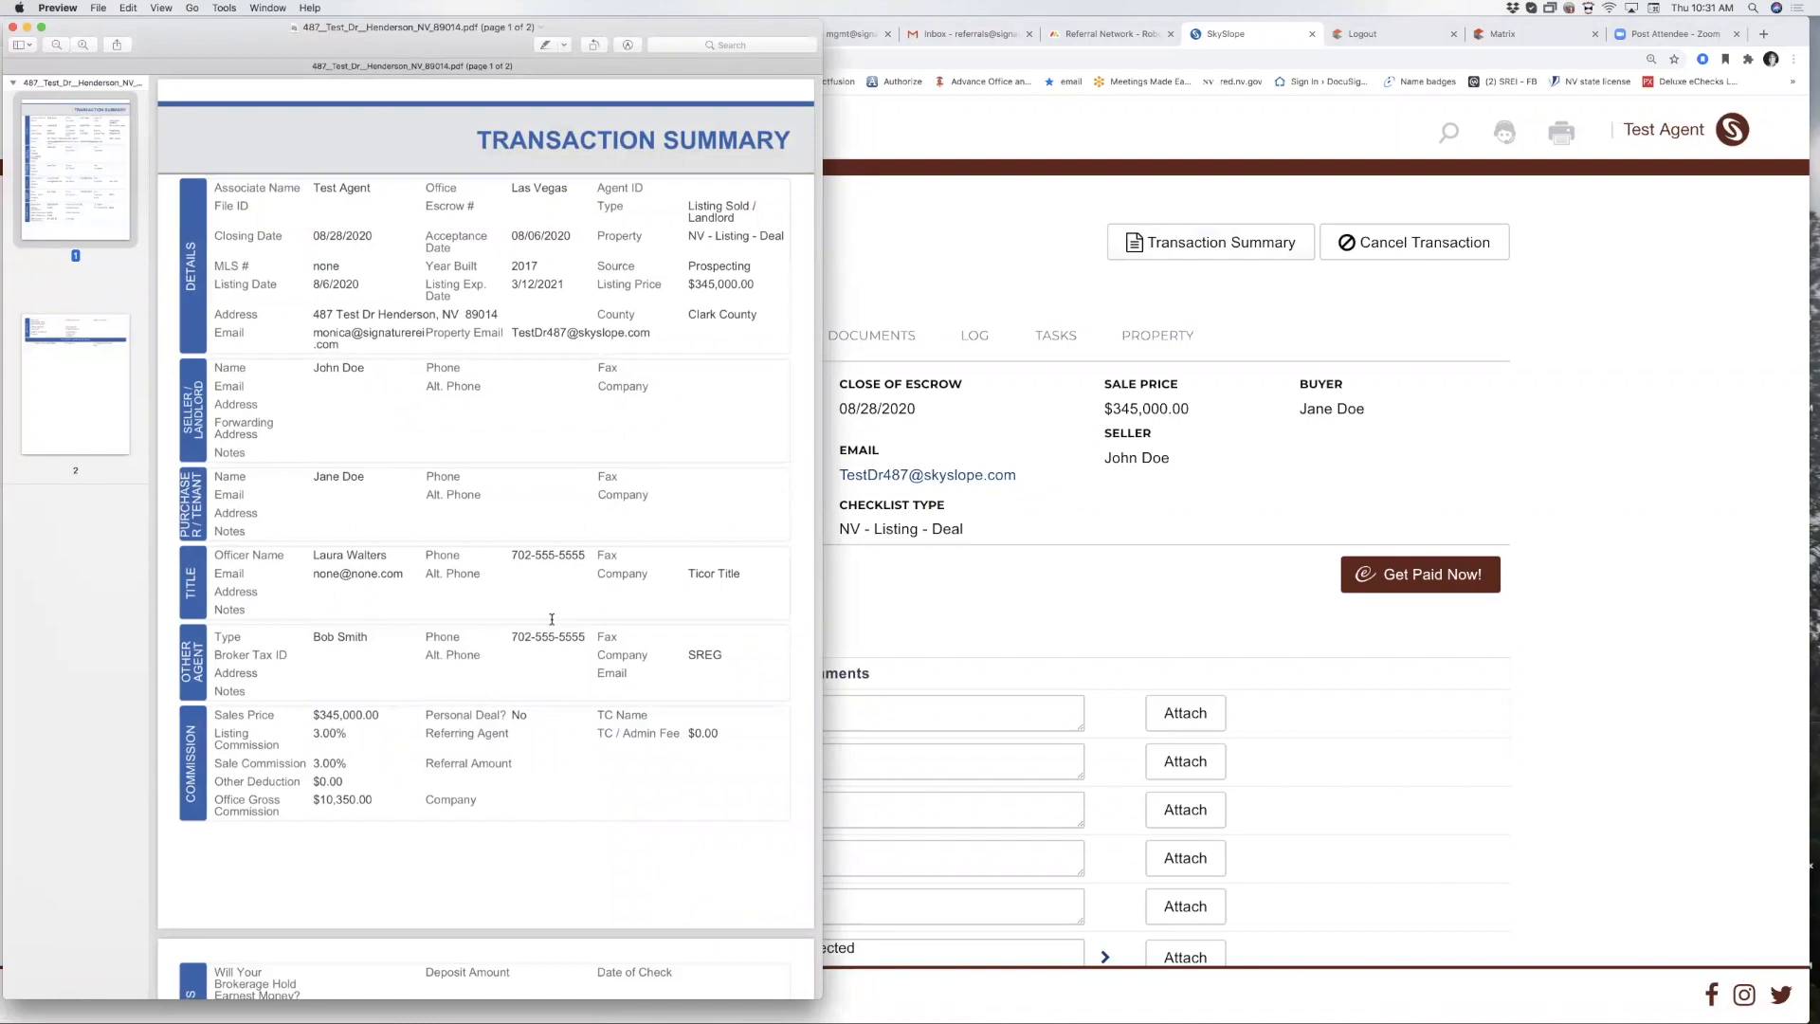
pyautogui.scroll(-5, 548, 621)
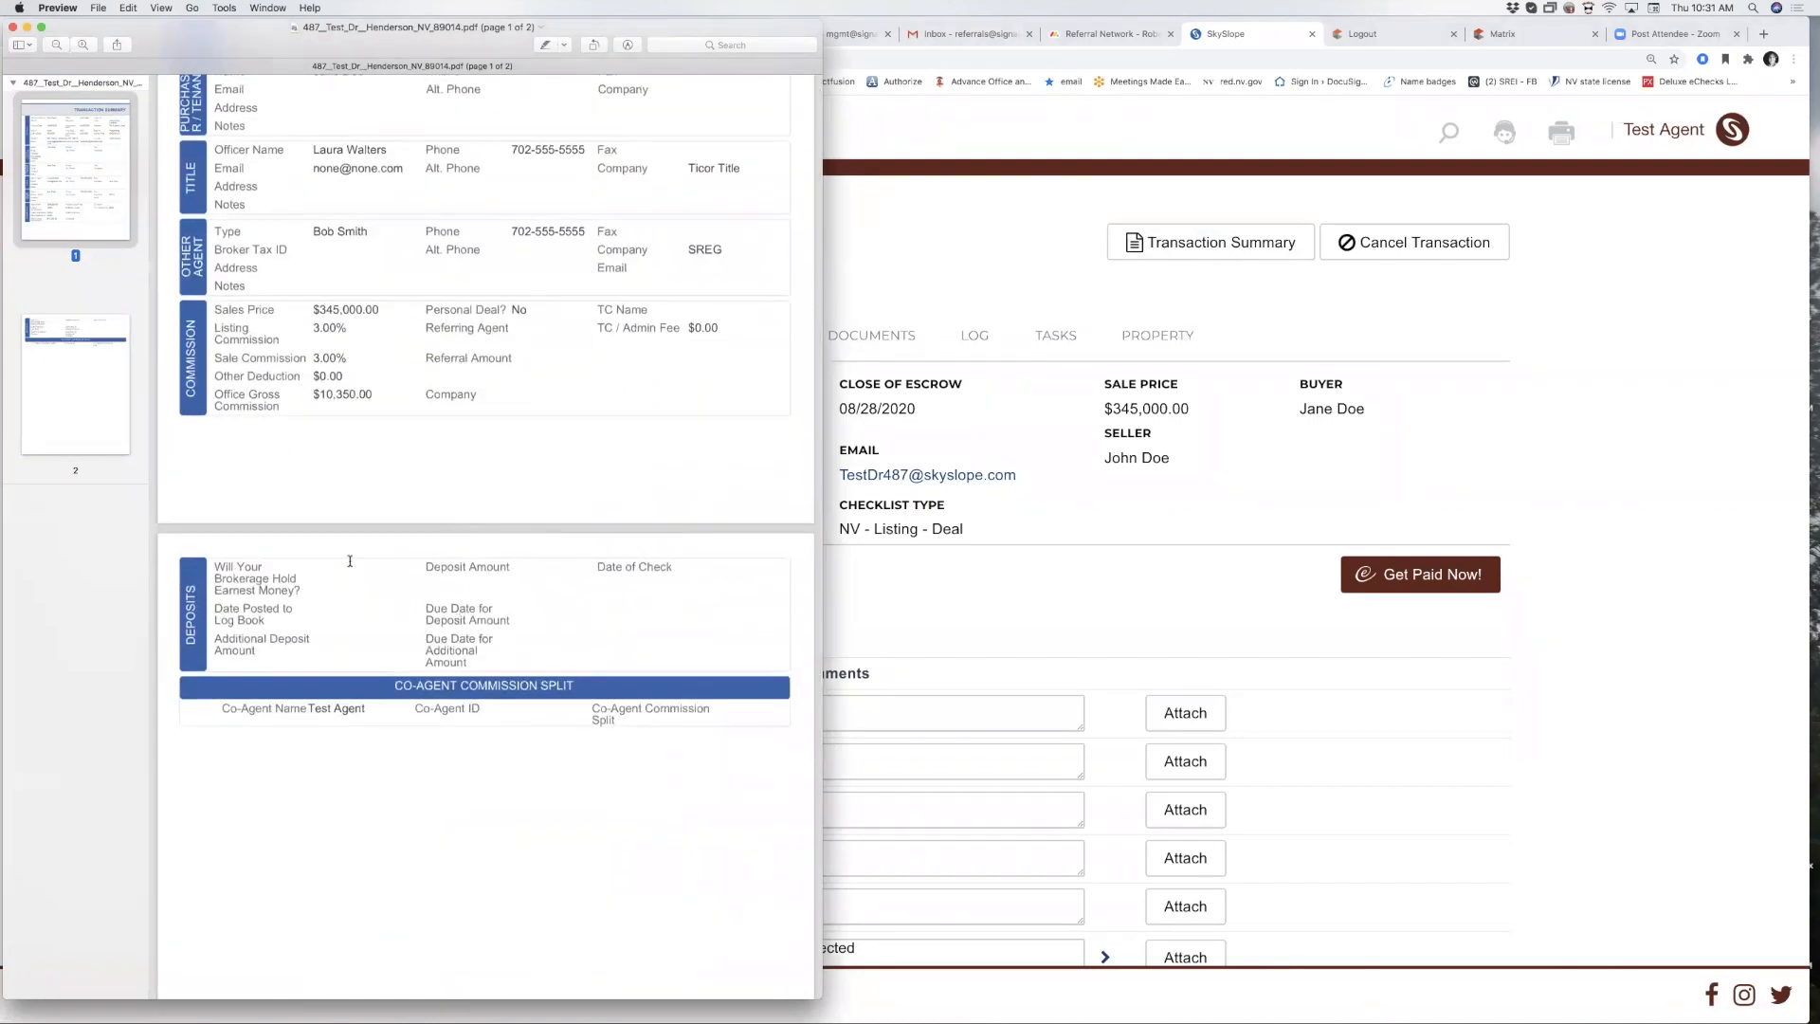
pyautogui.scroll(2, 350, 561)
pyautogui.scroll(2, 336, 405)
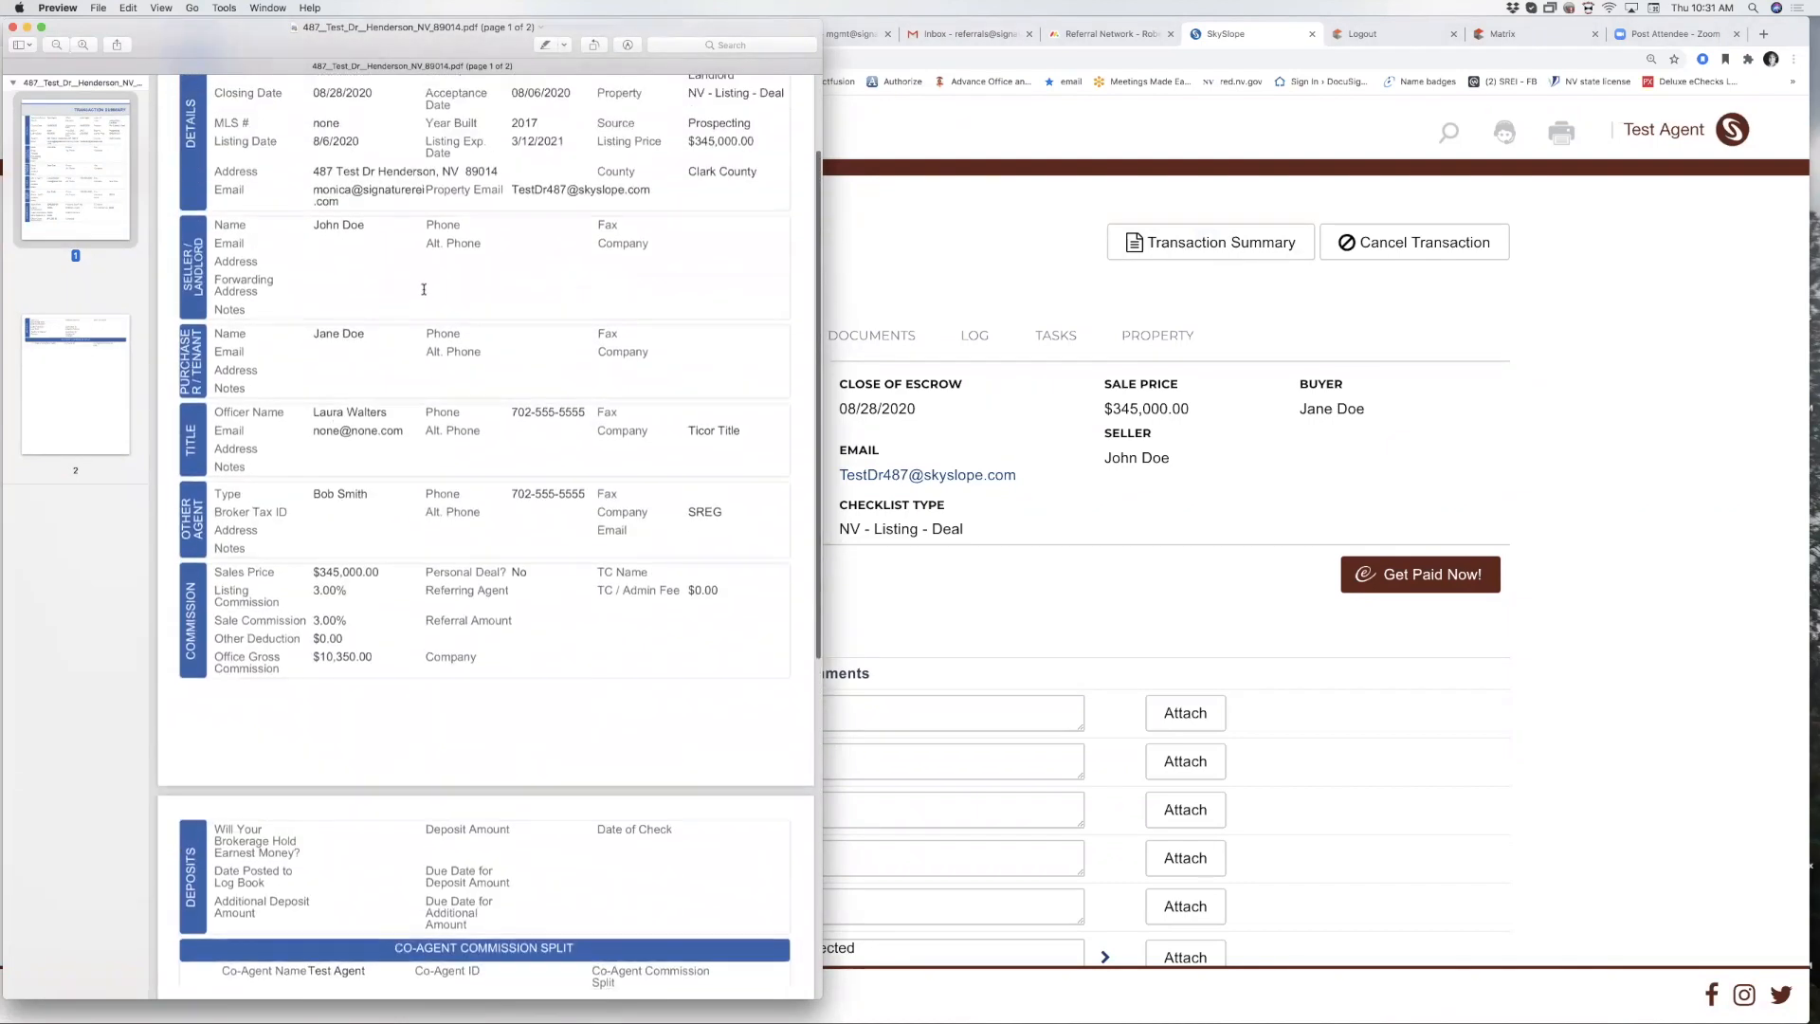
pyautogui.scroll(3, 561, 552)
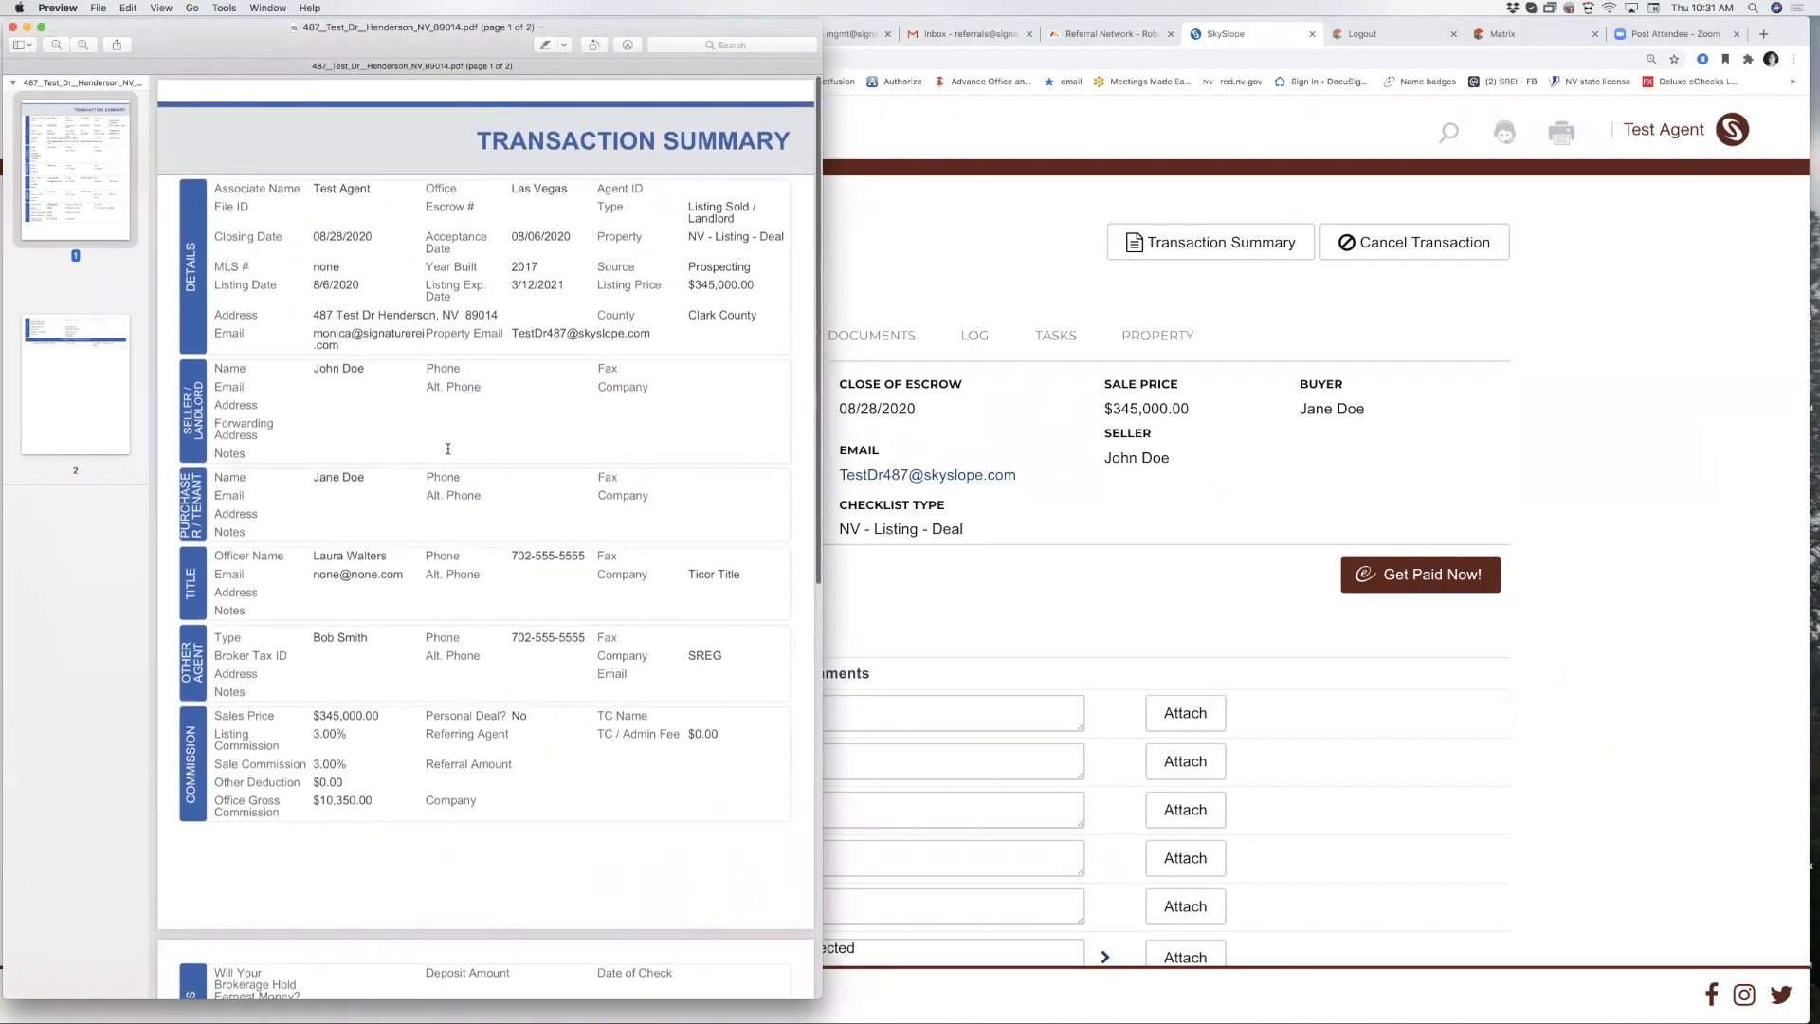
pyautogui.click(13, 30)
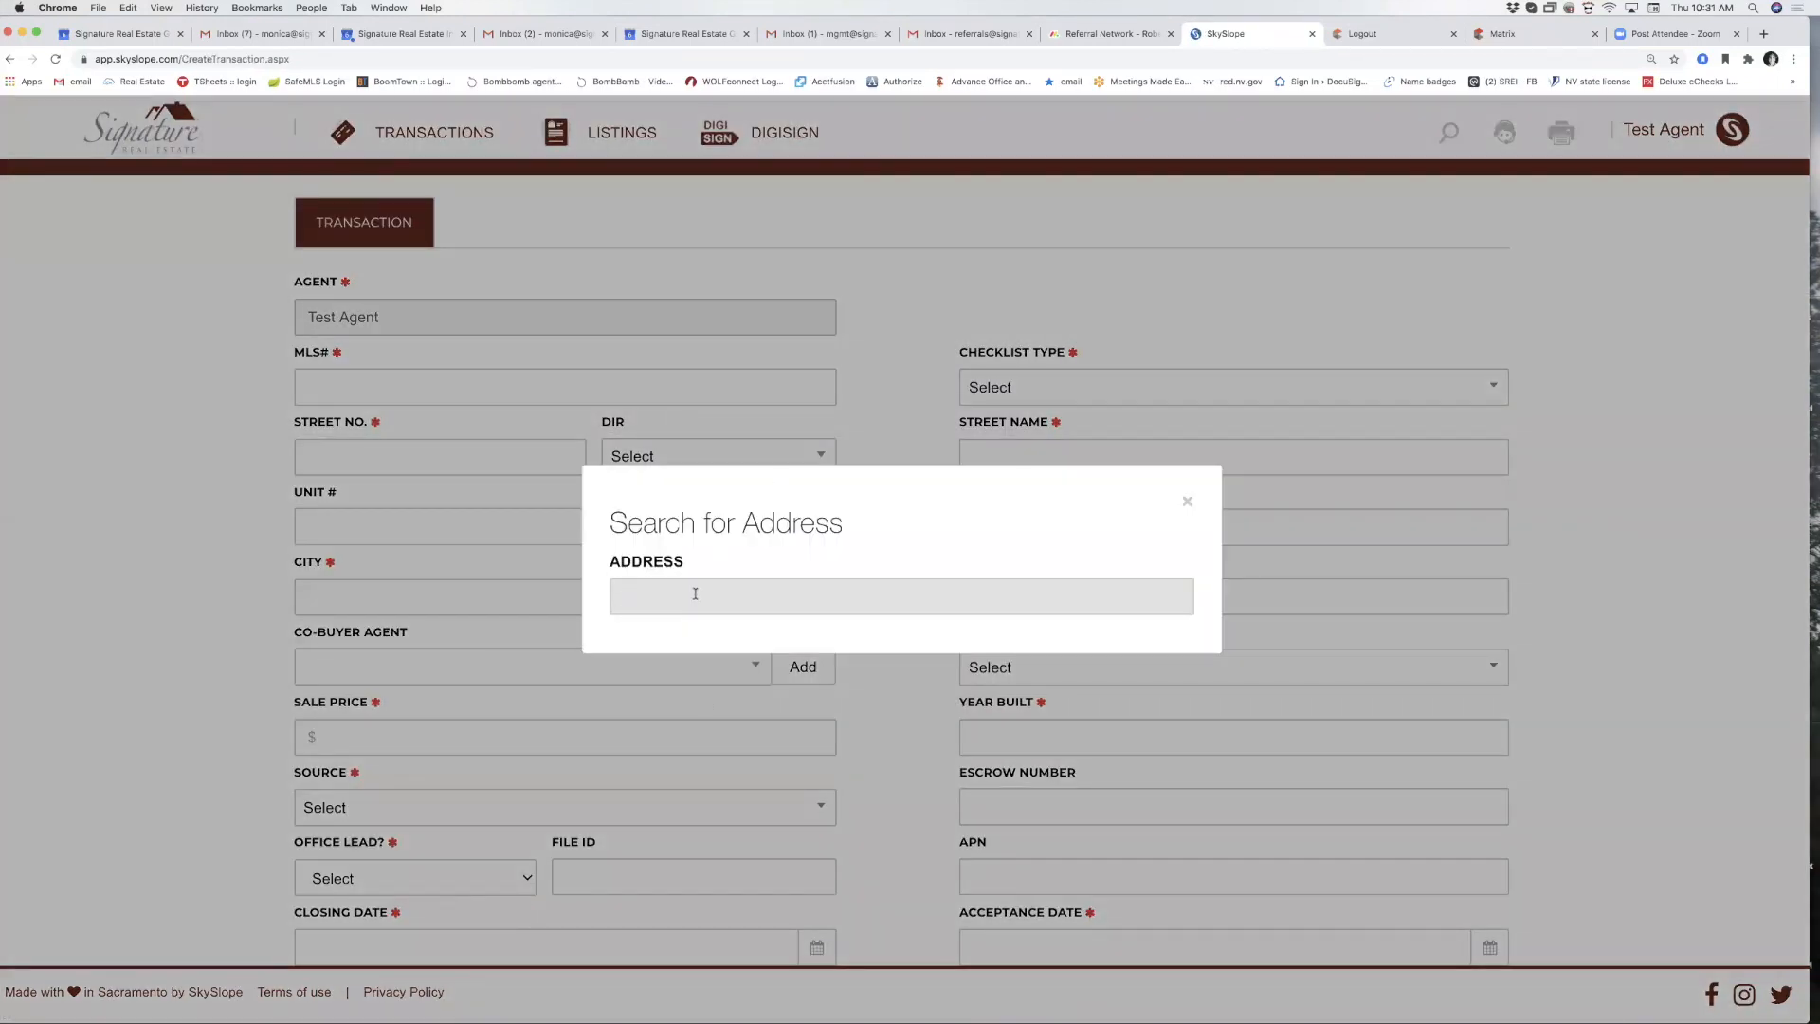
# Clear the 5468 address search and close it without choosing an address.
pyautogui.write('5468')
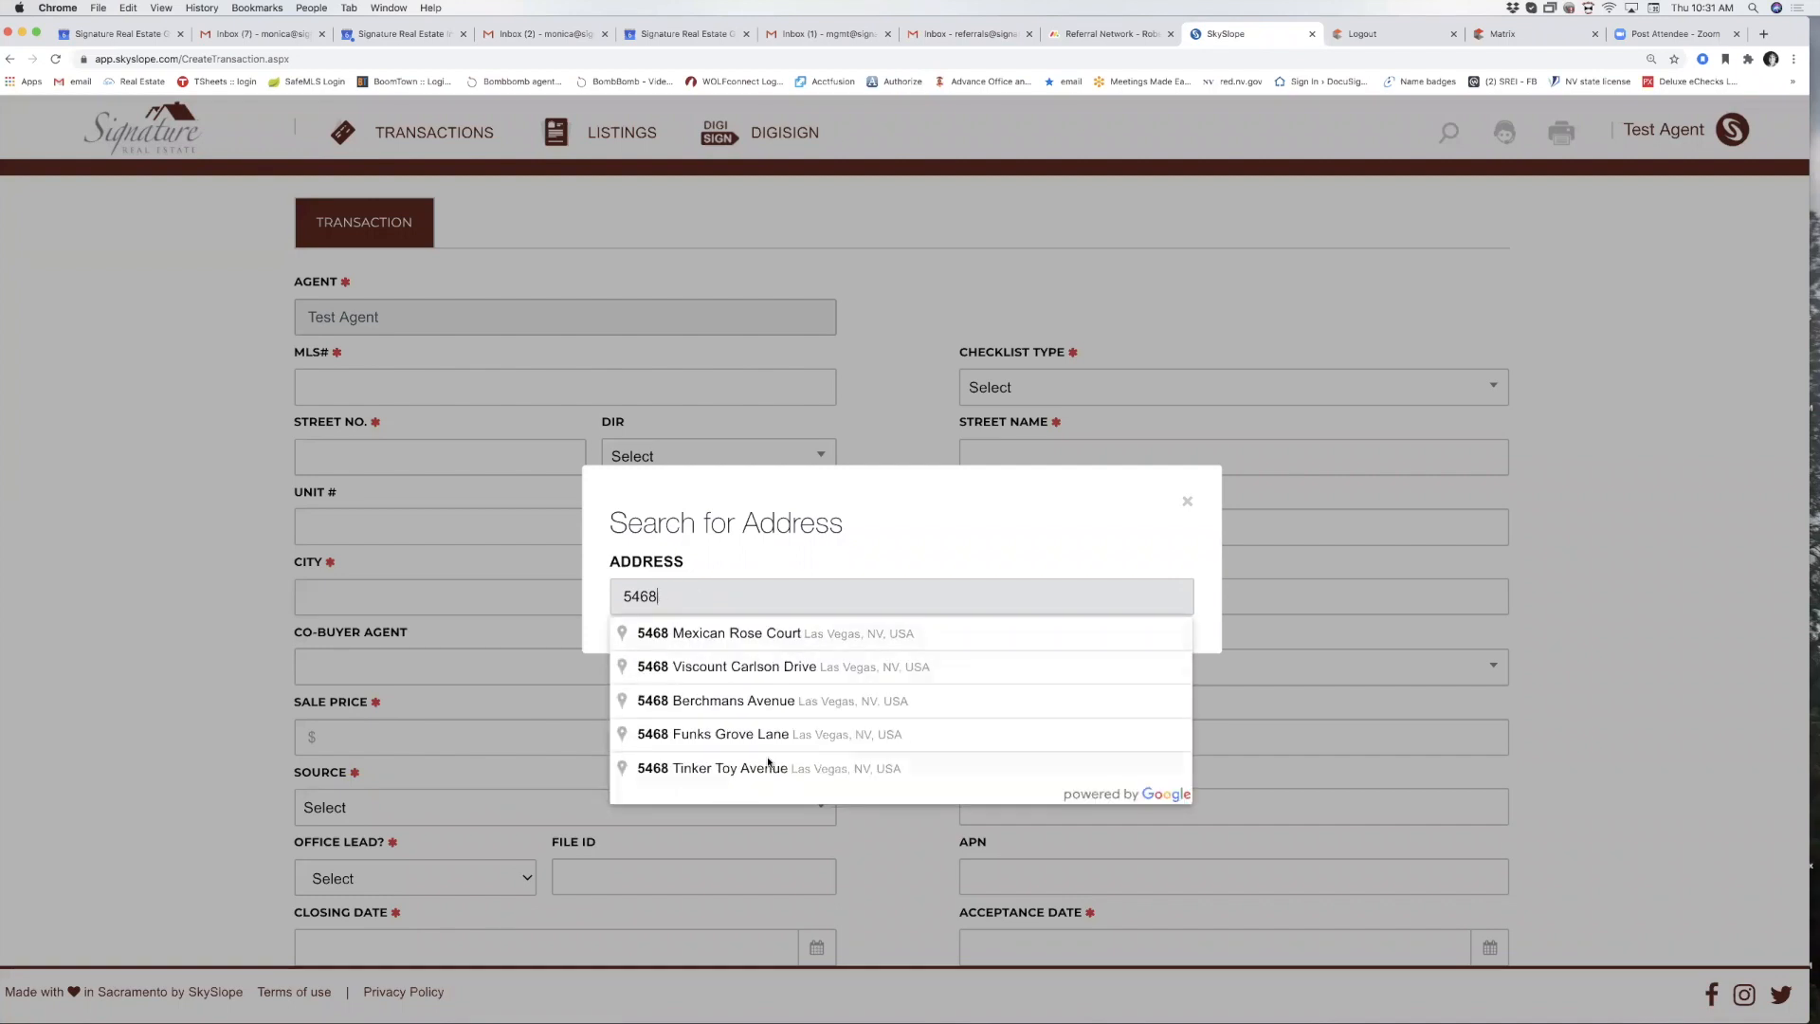
pyautogui.moveTo(668, 592); pyautogui.dragTo(604, 597)
pyautogui.press('BackSpace')
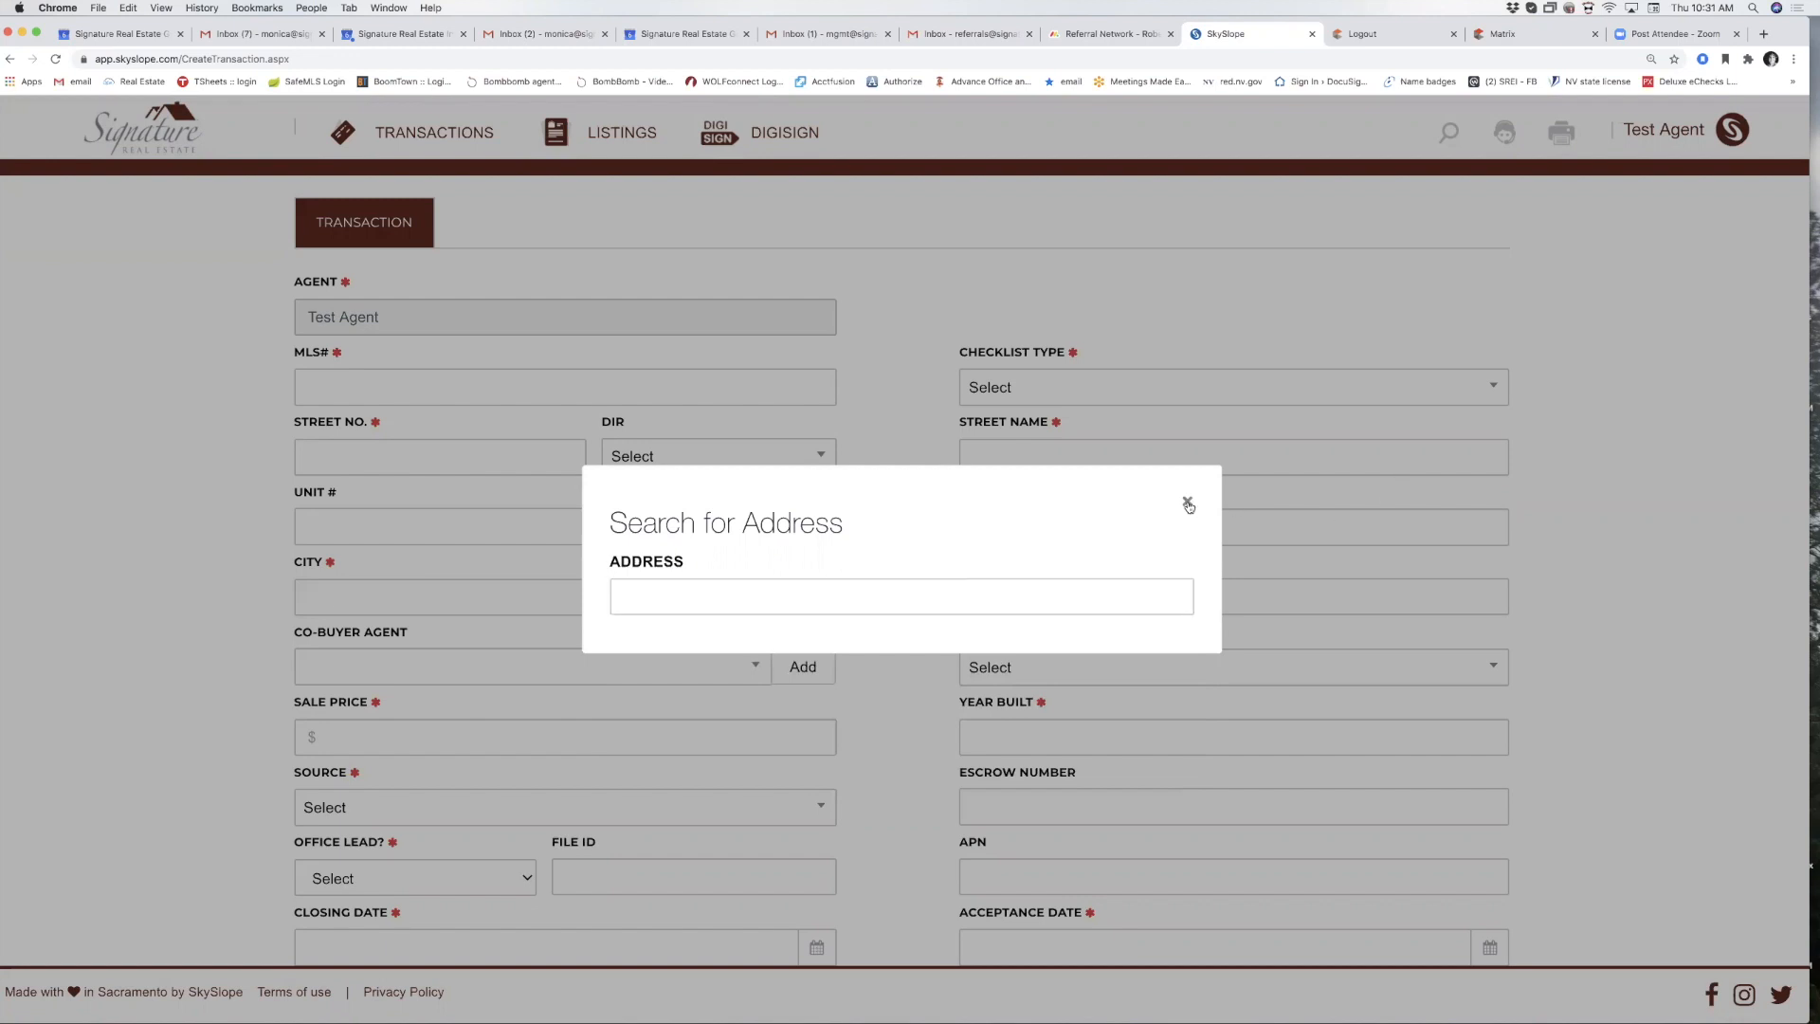
pyautogui.click(1187, 501)
pyautogui.click(304, 392)
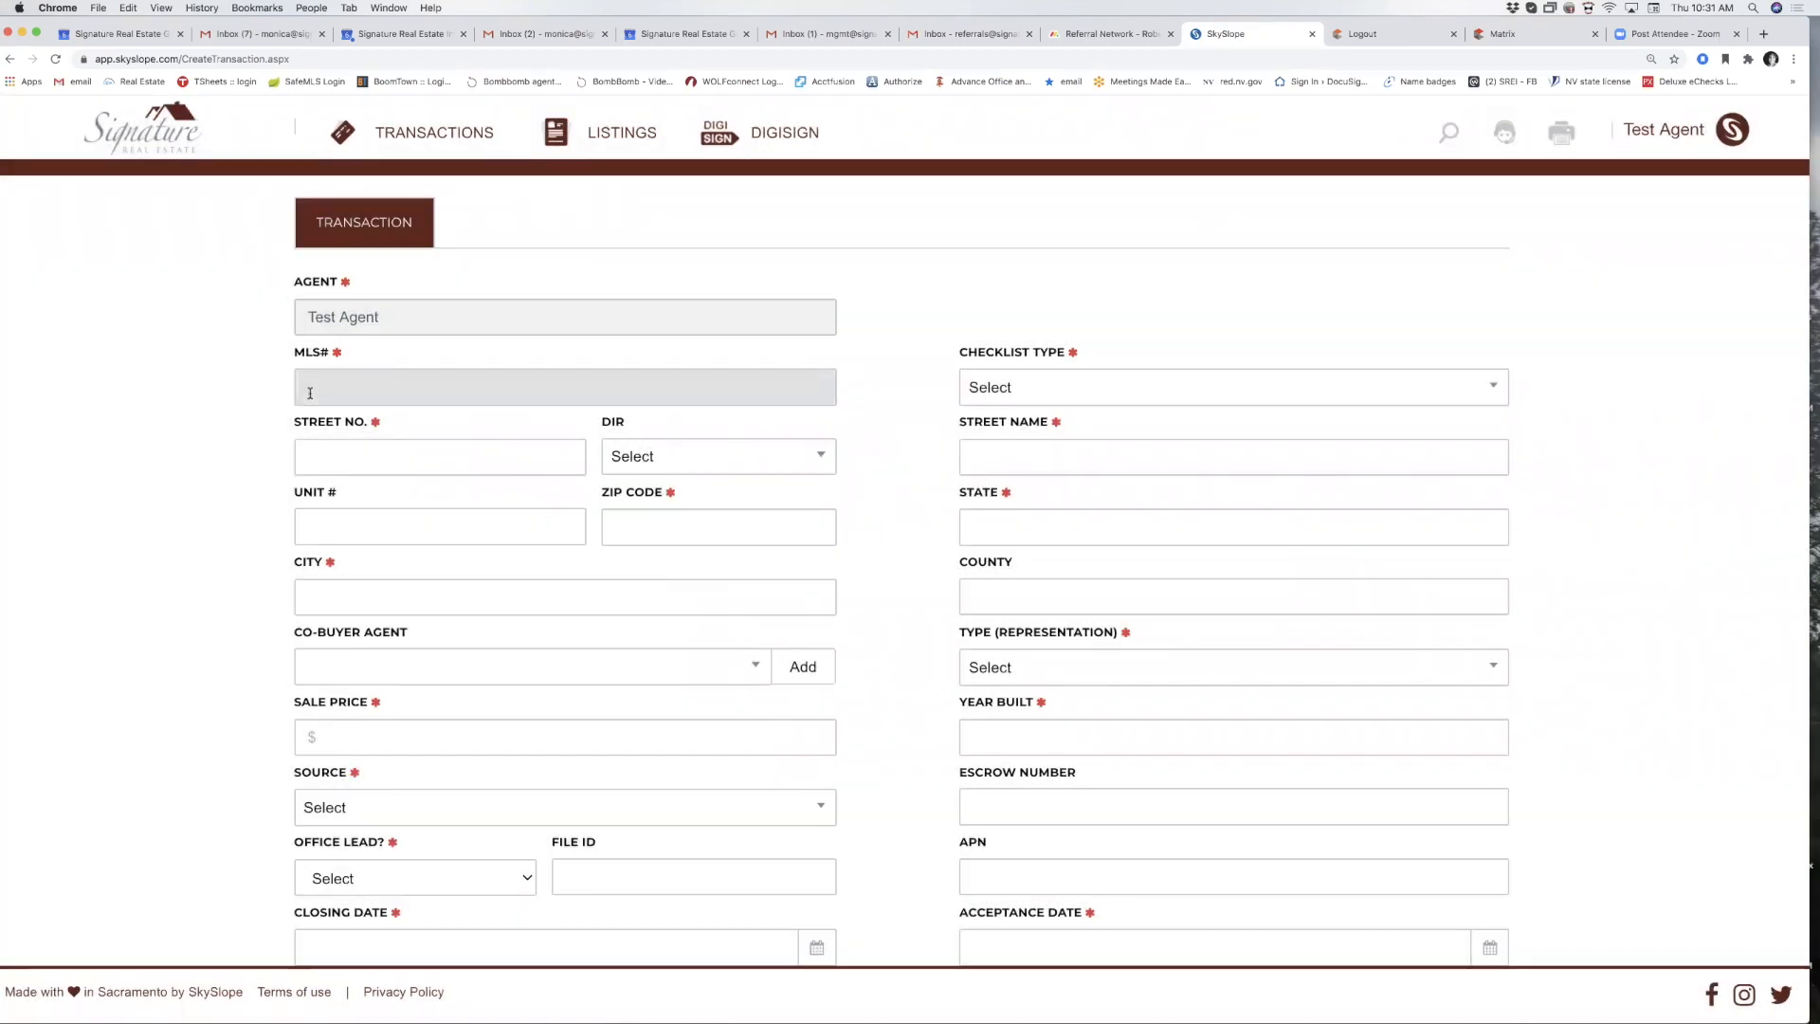
# Set MLS# to none and the checklist type to NV - Residential Sale - Represent Buyer.
pyautogui.write('none')
pyautogui.press('Tab')
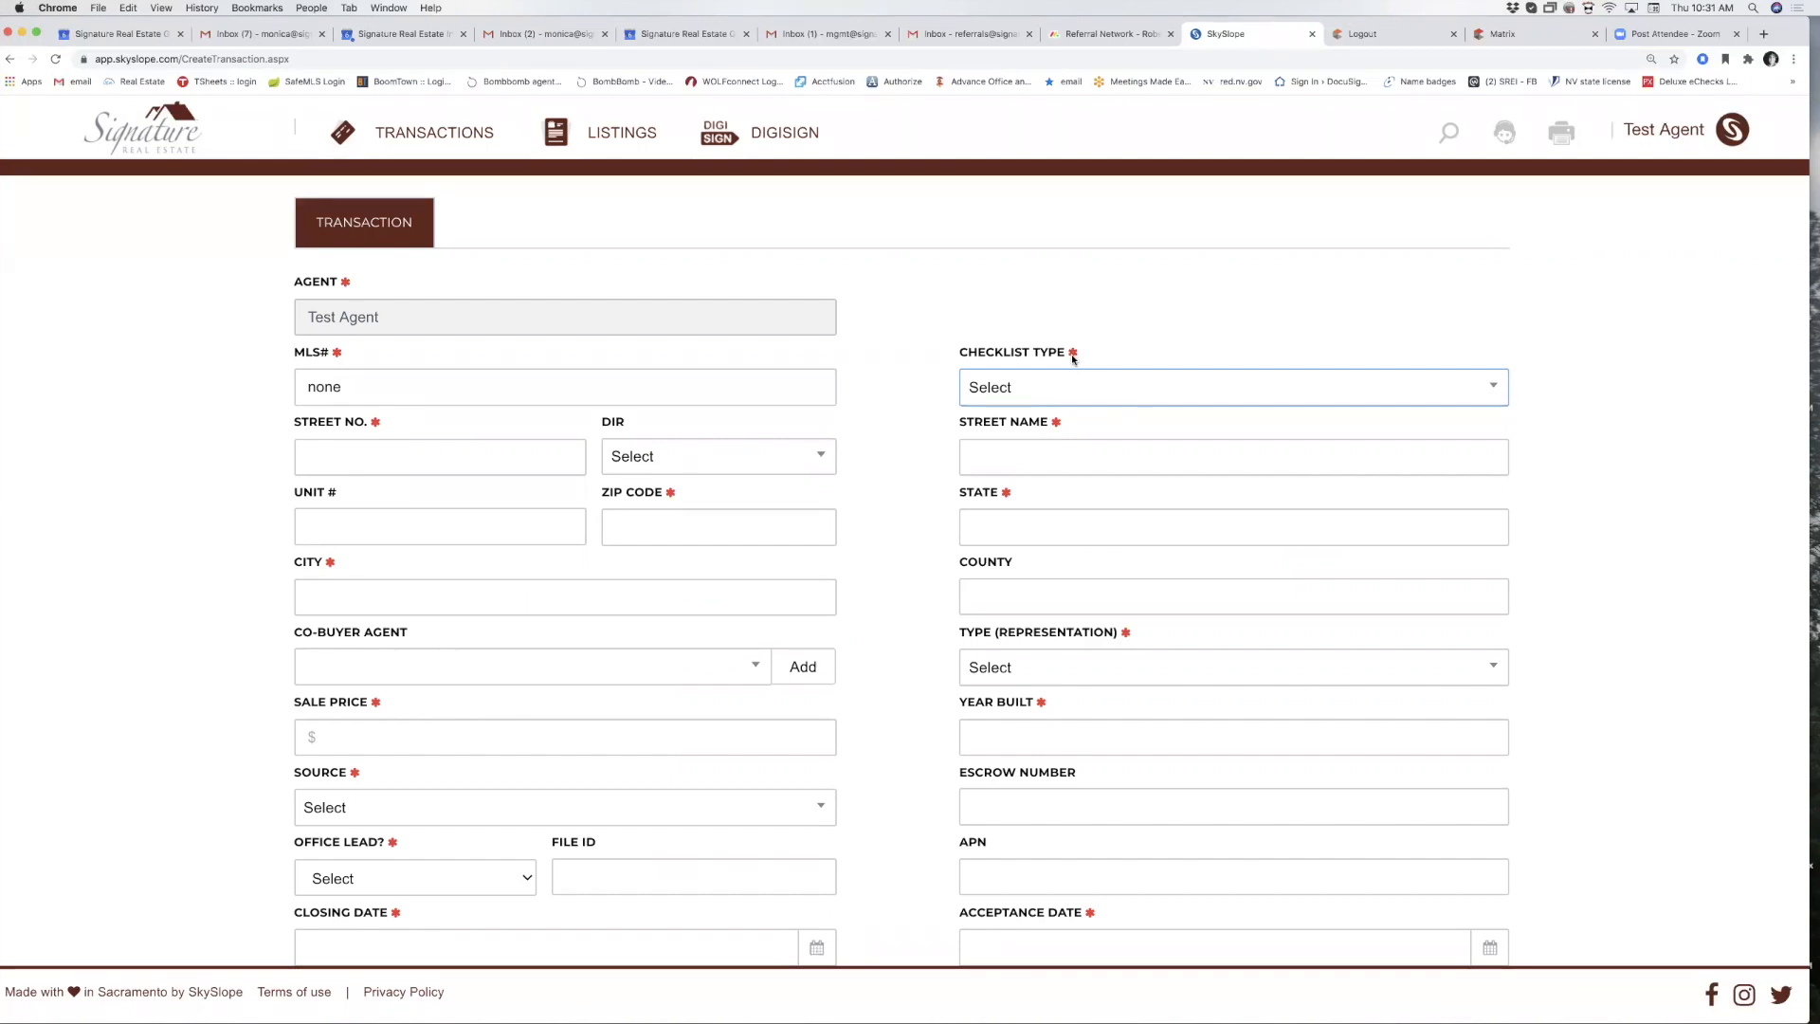
pyautogui.click(1052, 394)
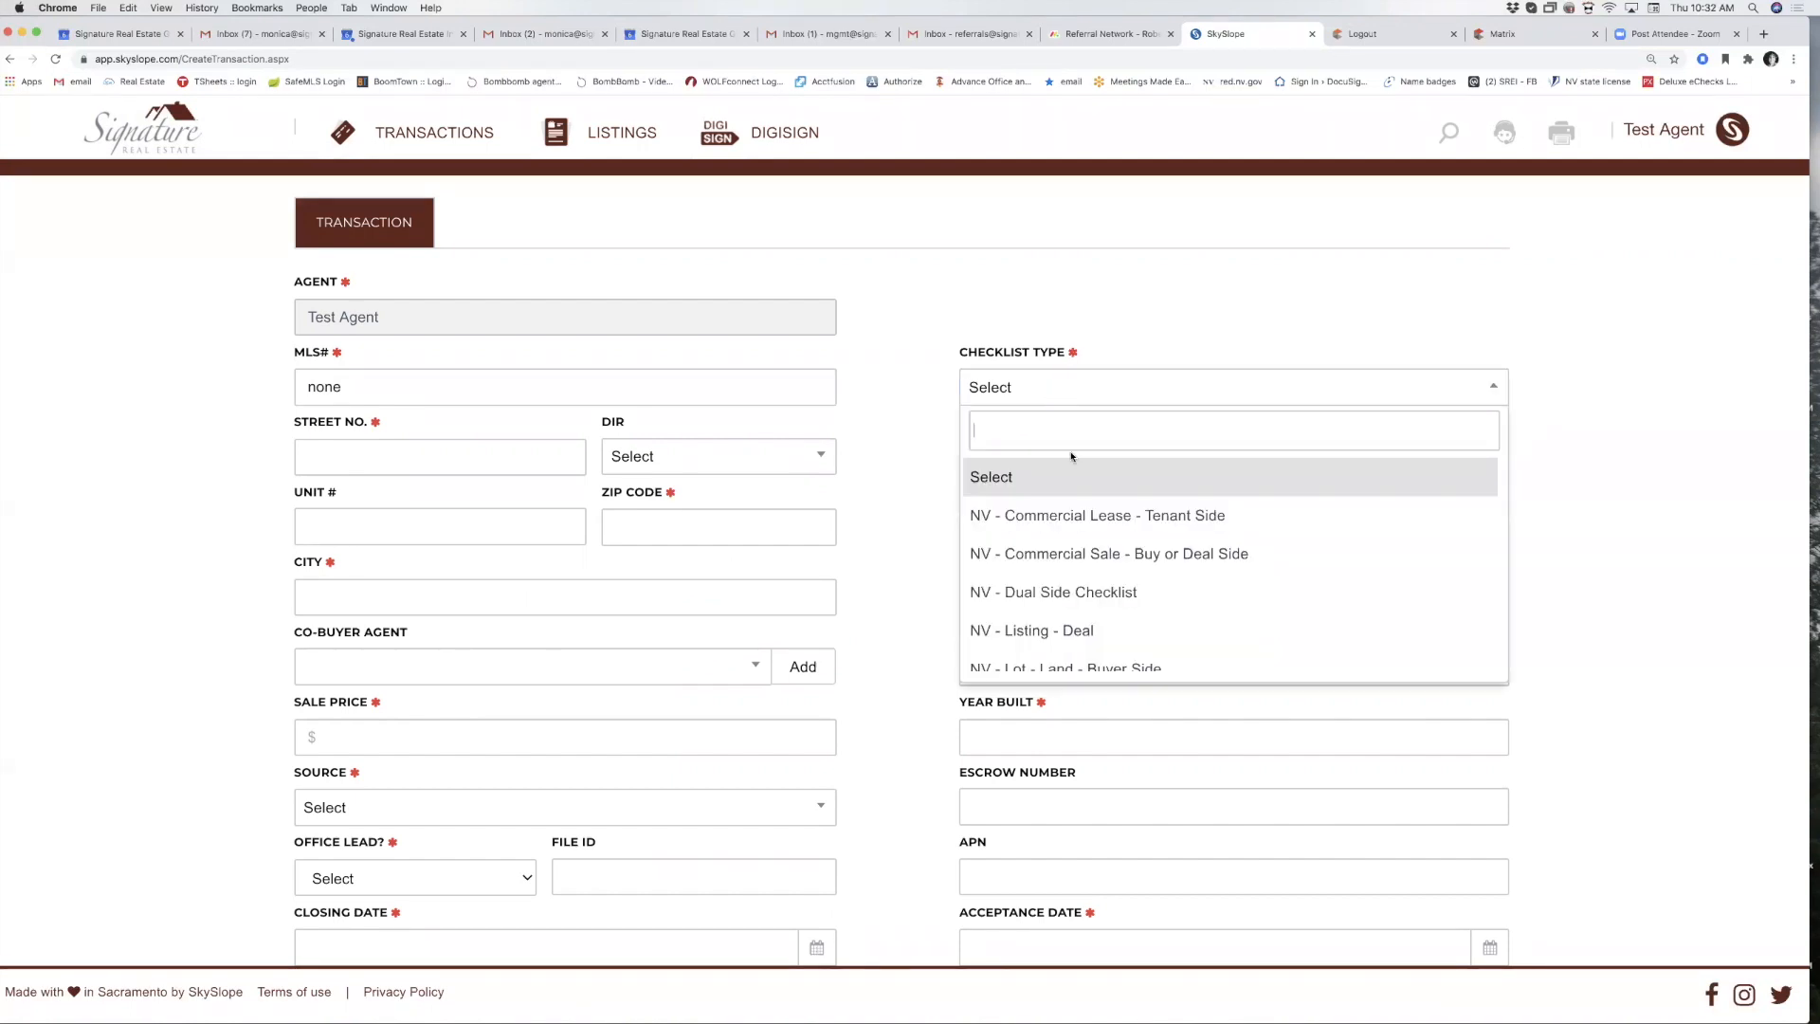
pyautogui.scroll(-7, 1065, 526)
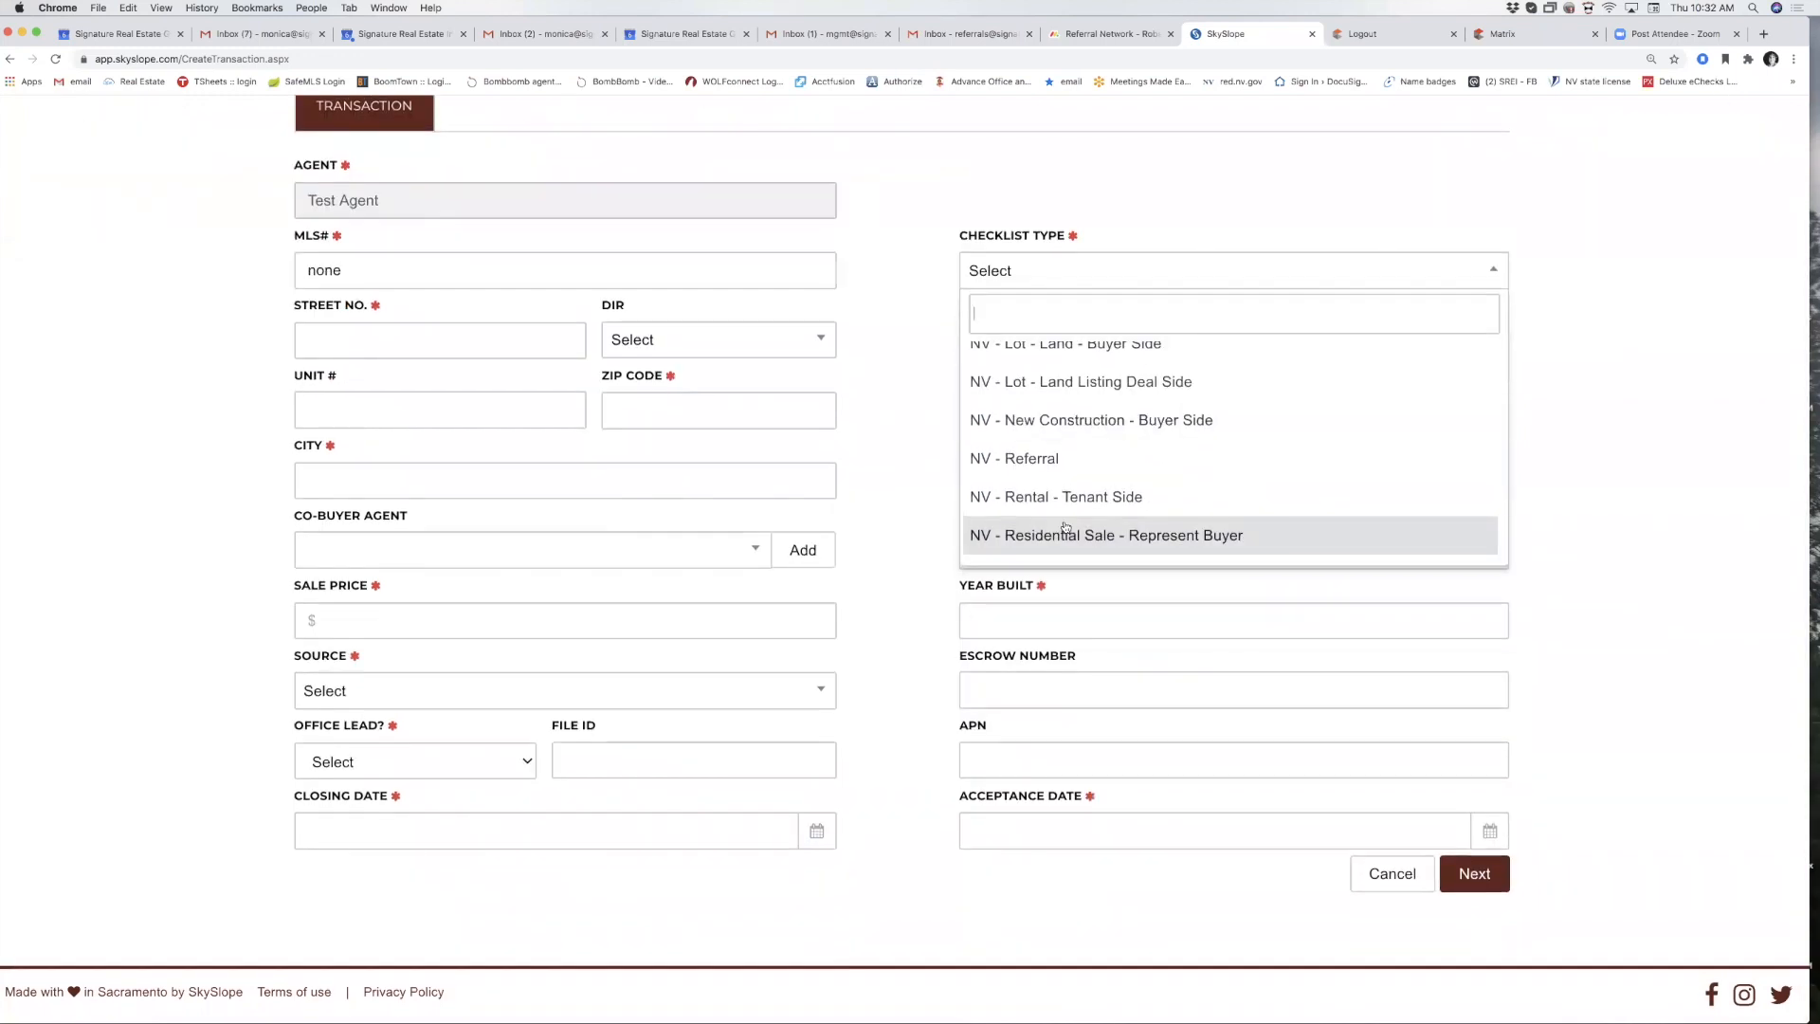
pyautogui.scroll(1, 1066, 528)
pyautogui.click(1065, 539)
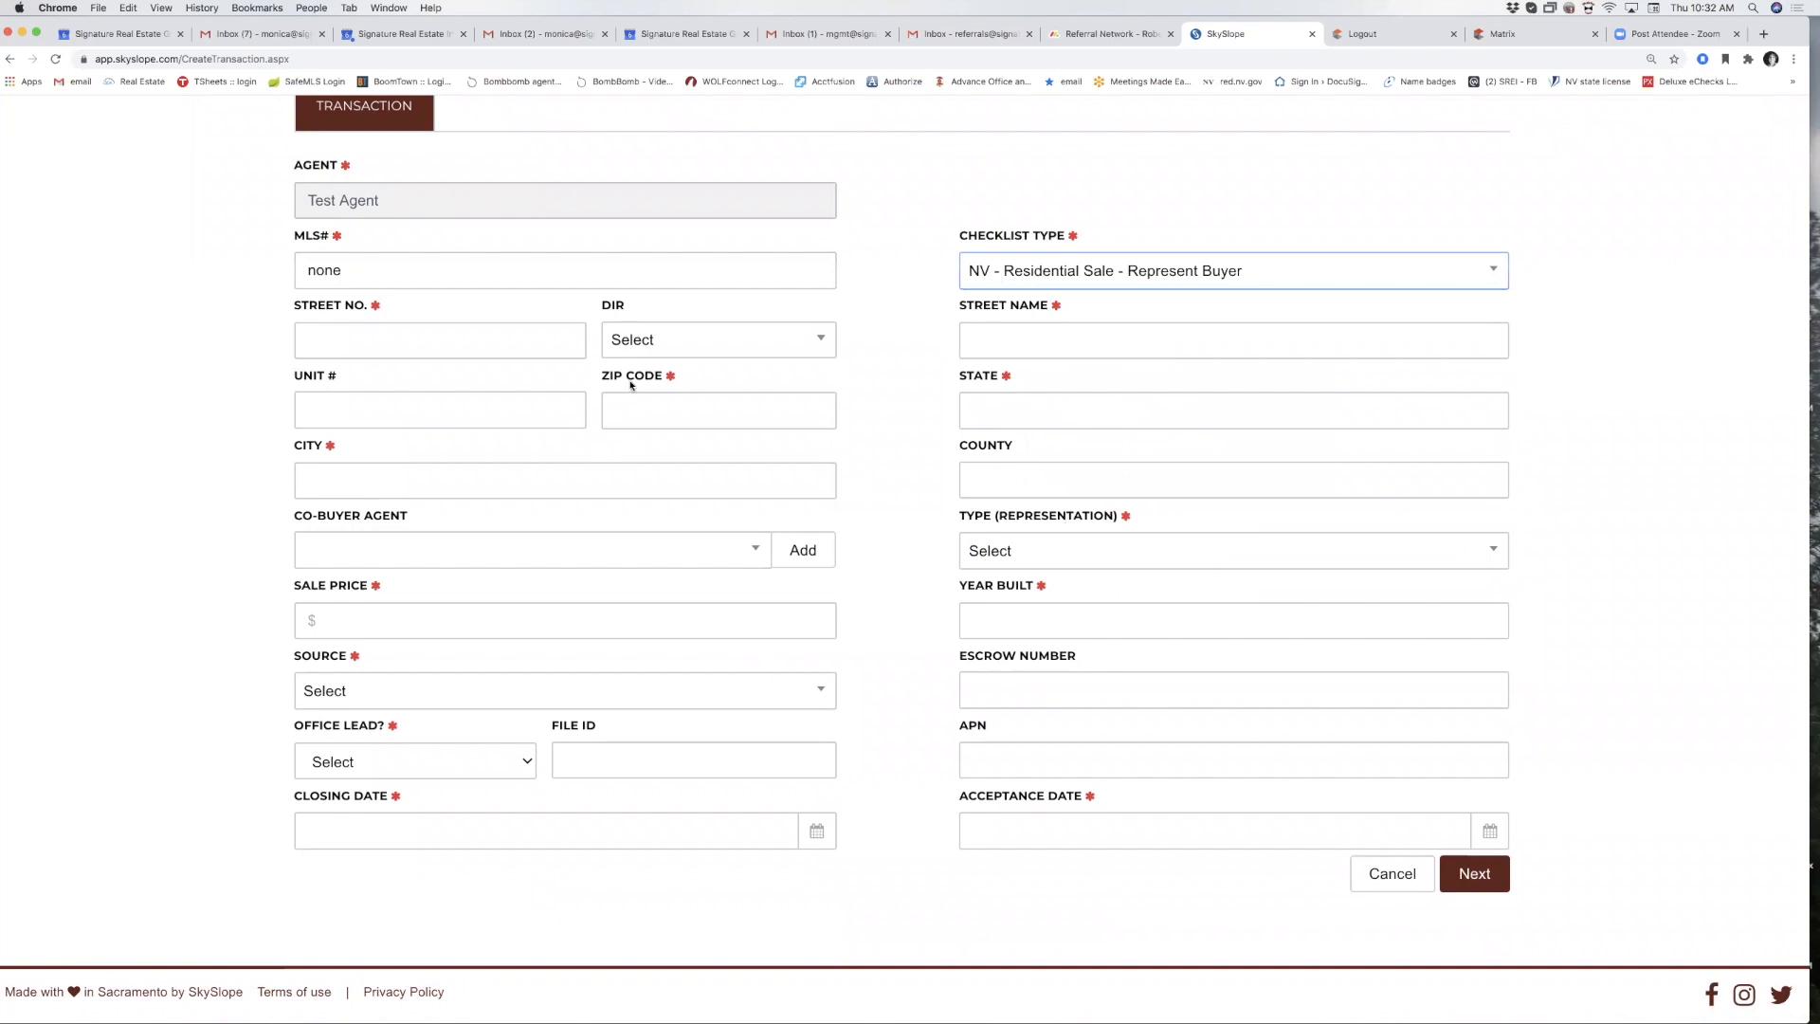
# Enter the address 857 Test Dr, zip 89052, so state, city and county fill in.
pyautogui.click(331, 336)
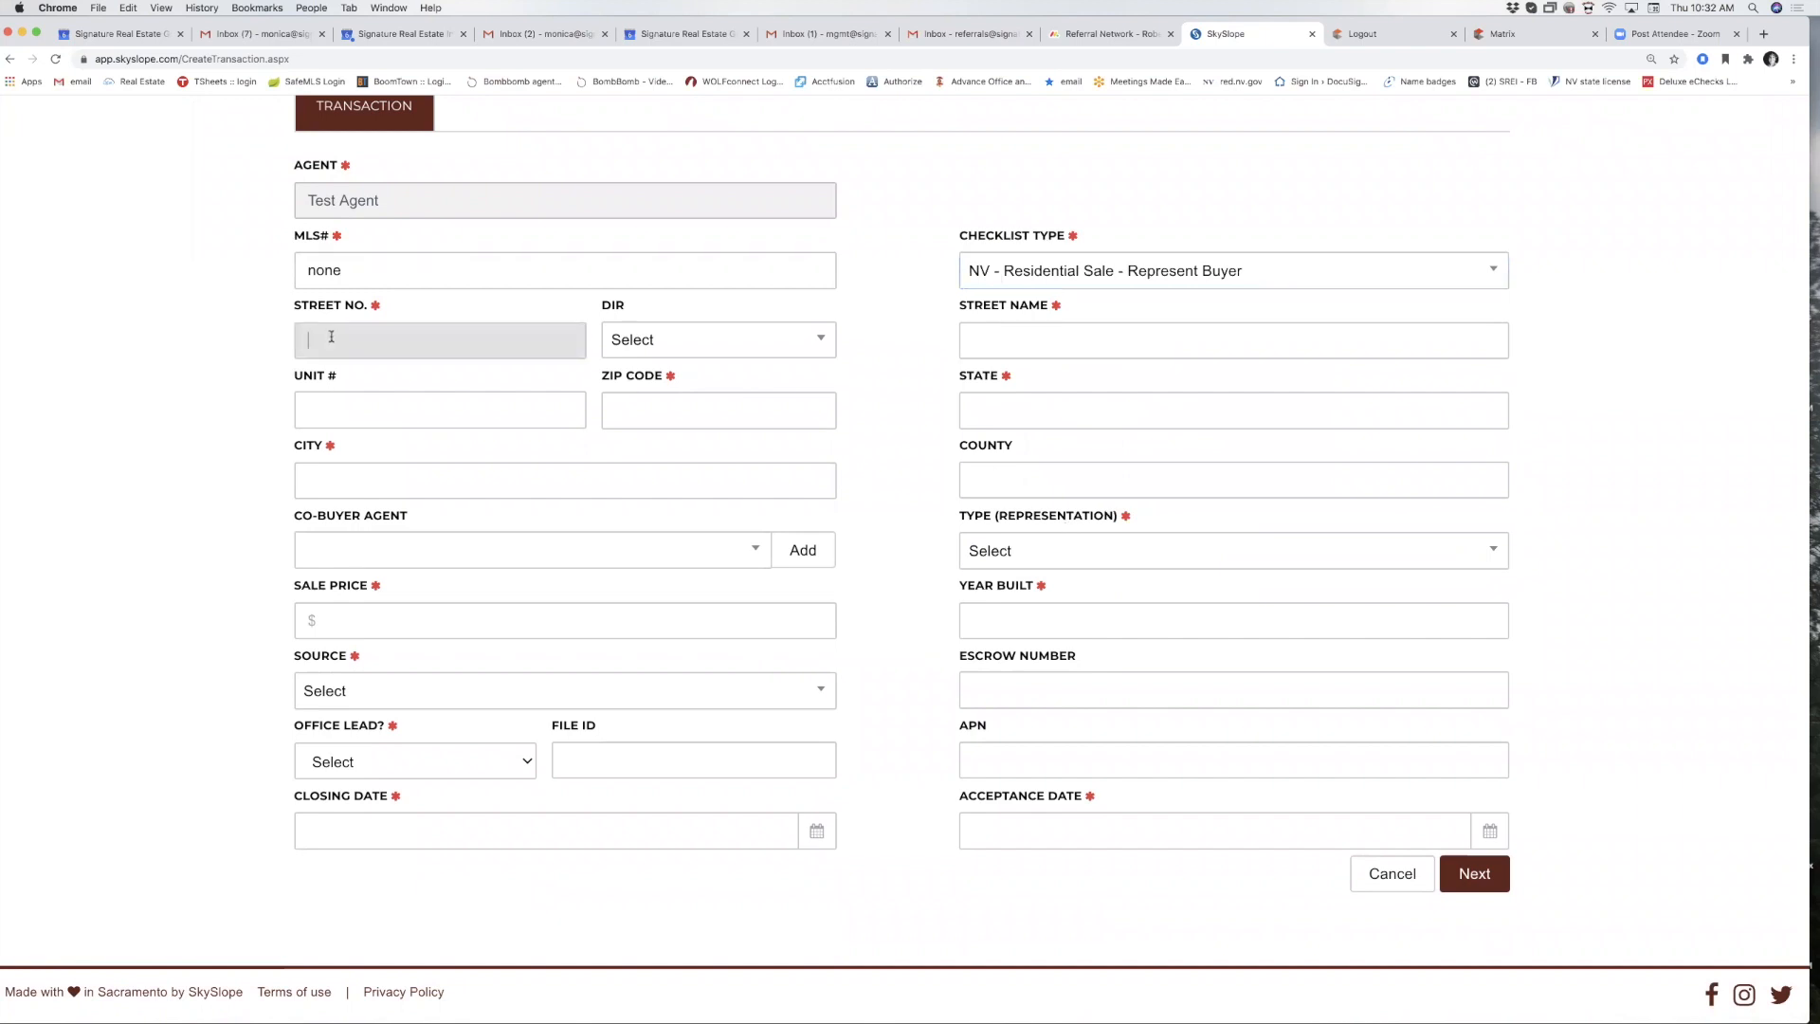
pyautogui.write('857')
pyautogui.press('Tab')
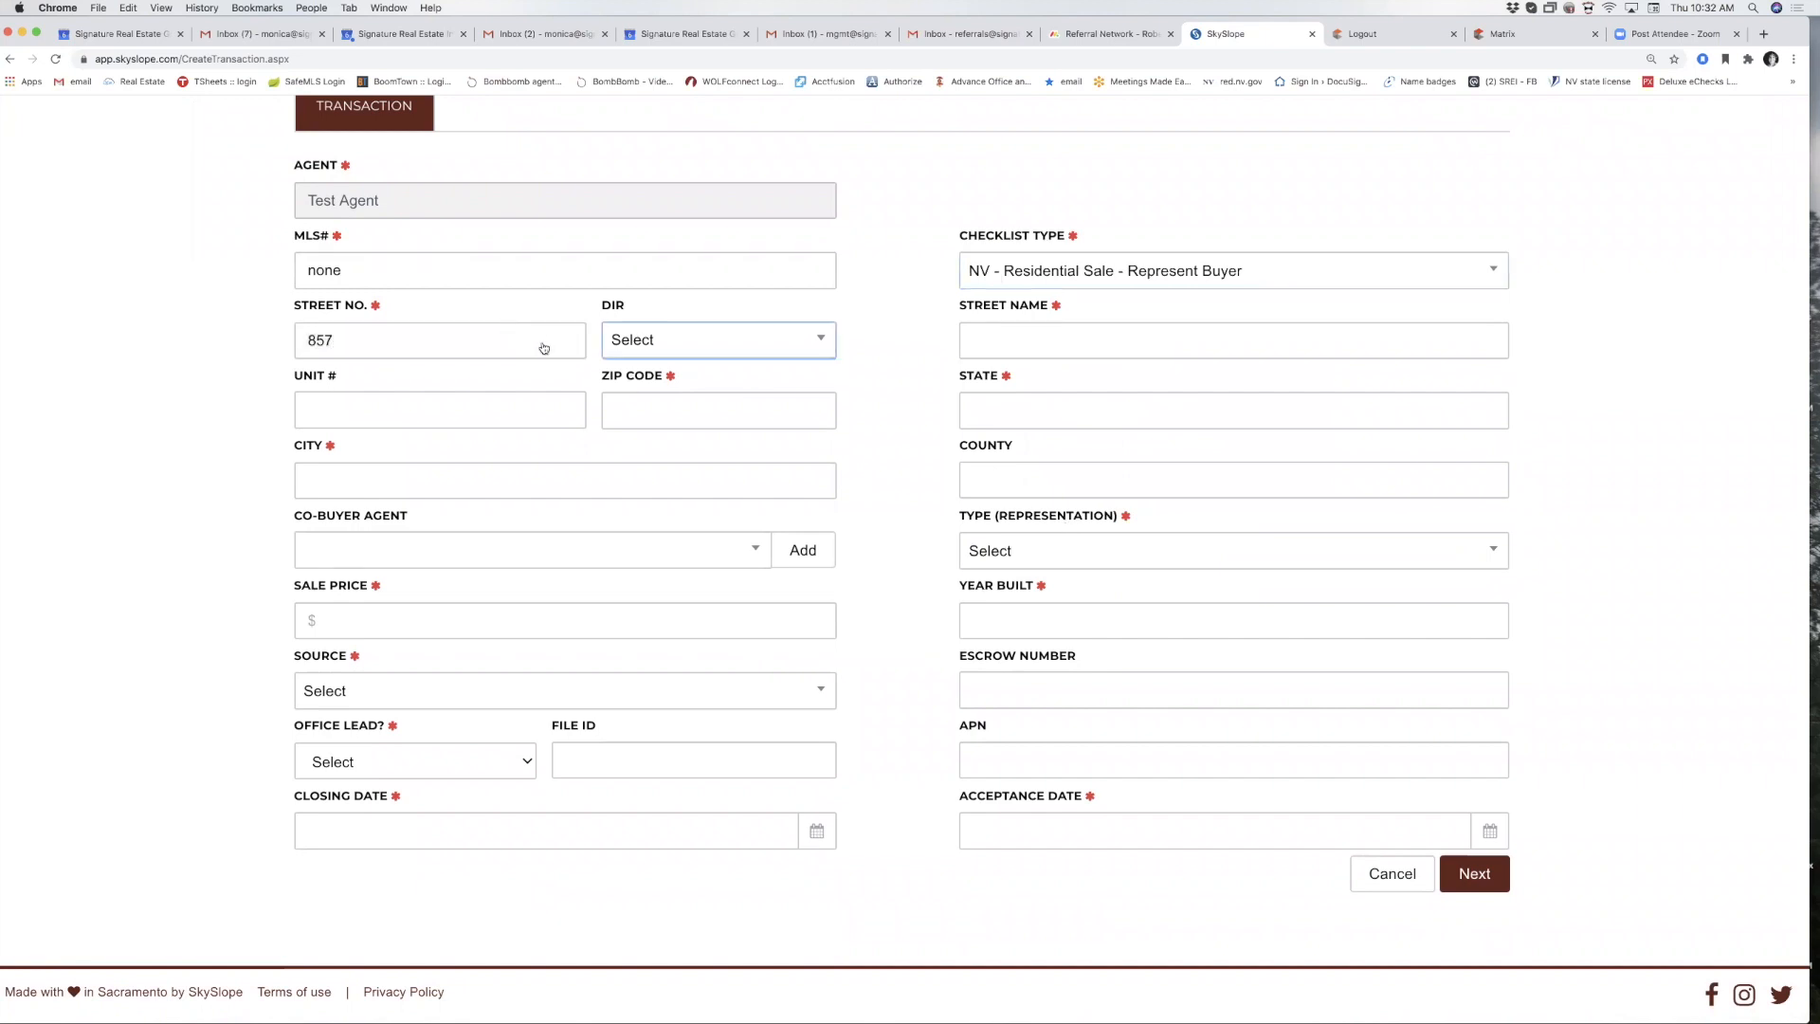
pyautogui.press('Tab')
pyautogui.write('Test D')
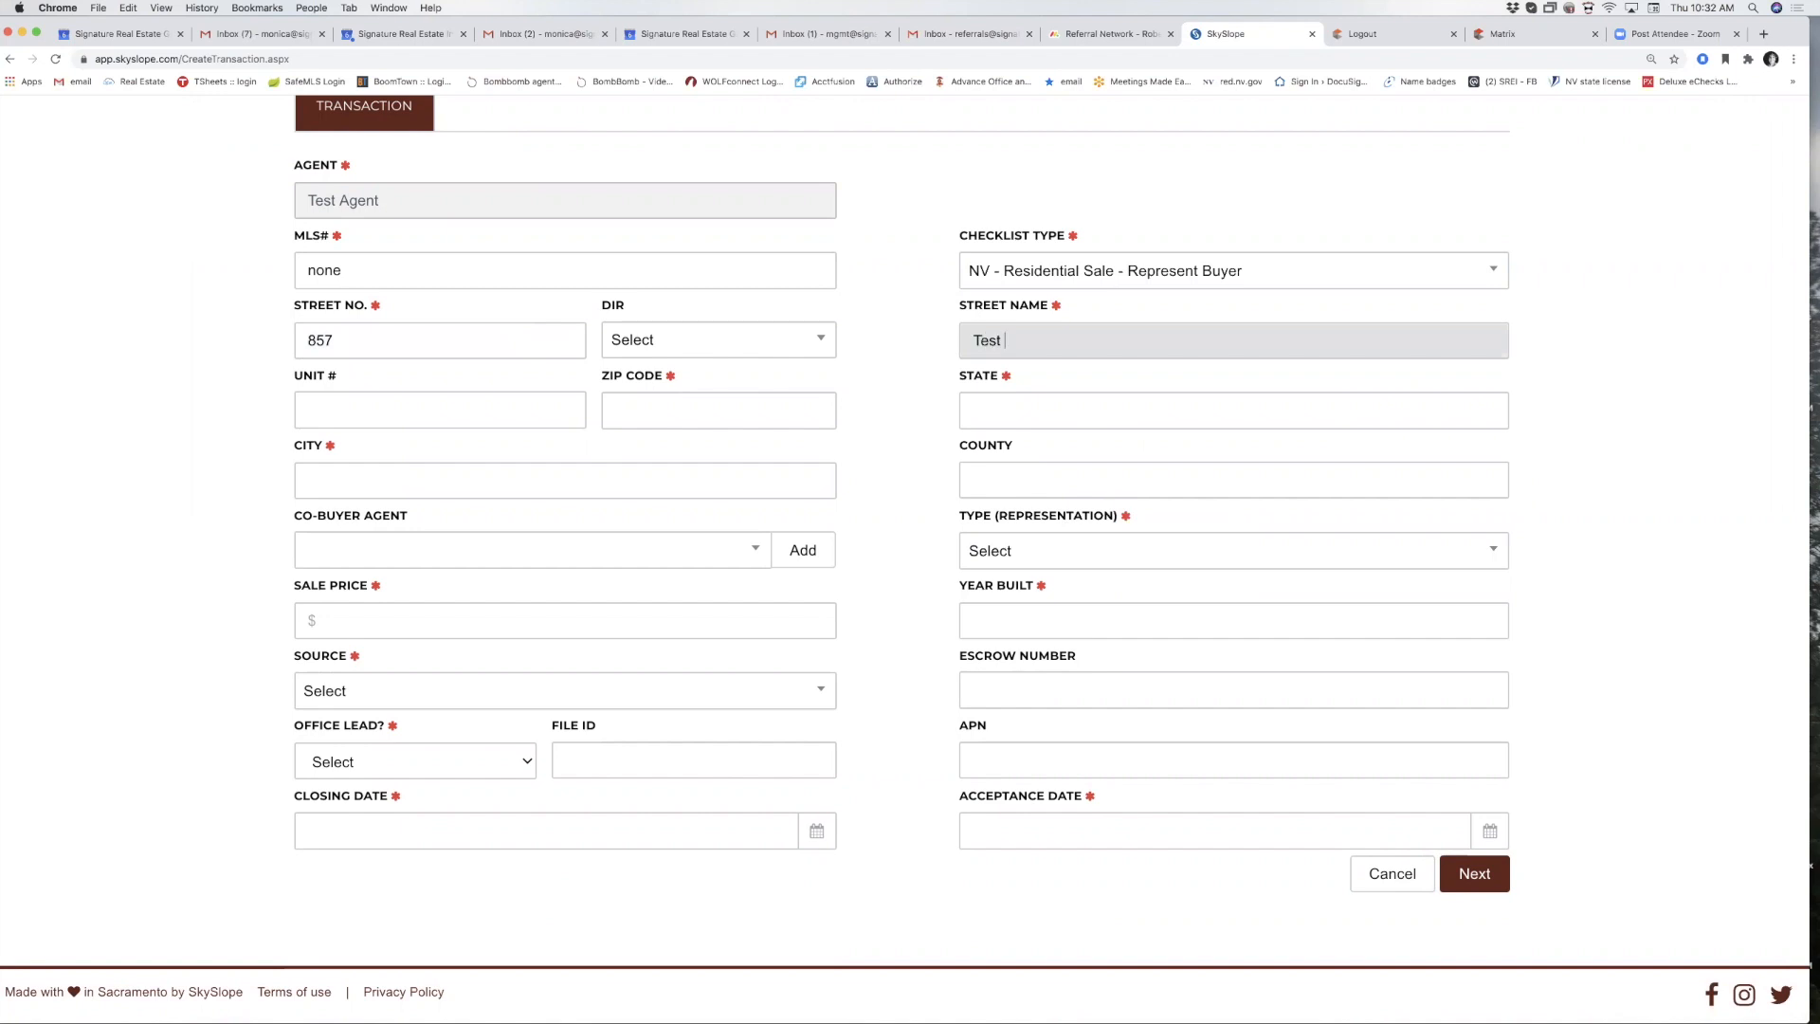
pyautogui.click(831, 423)
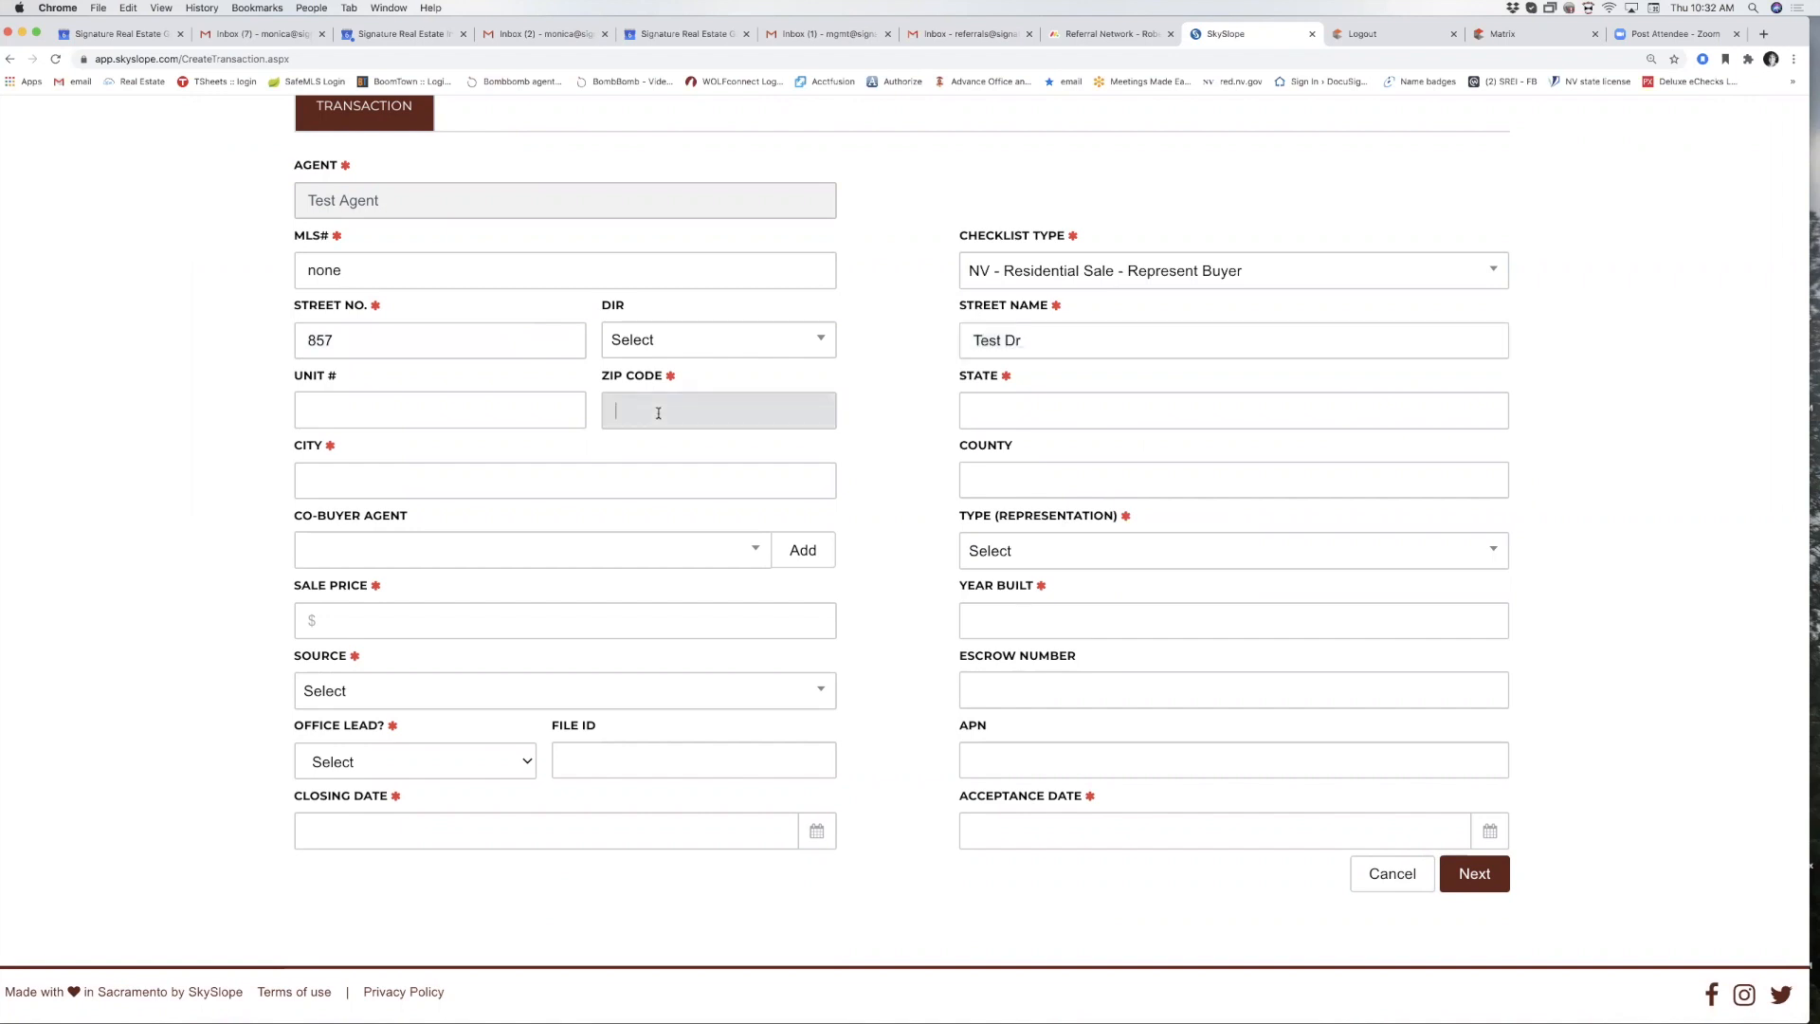
pyautogui.write('89052')
pyautogui.click(1038, 403)
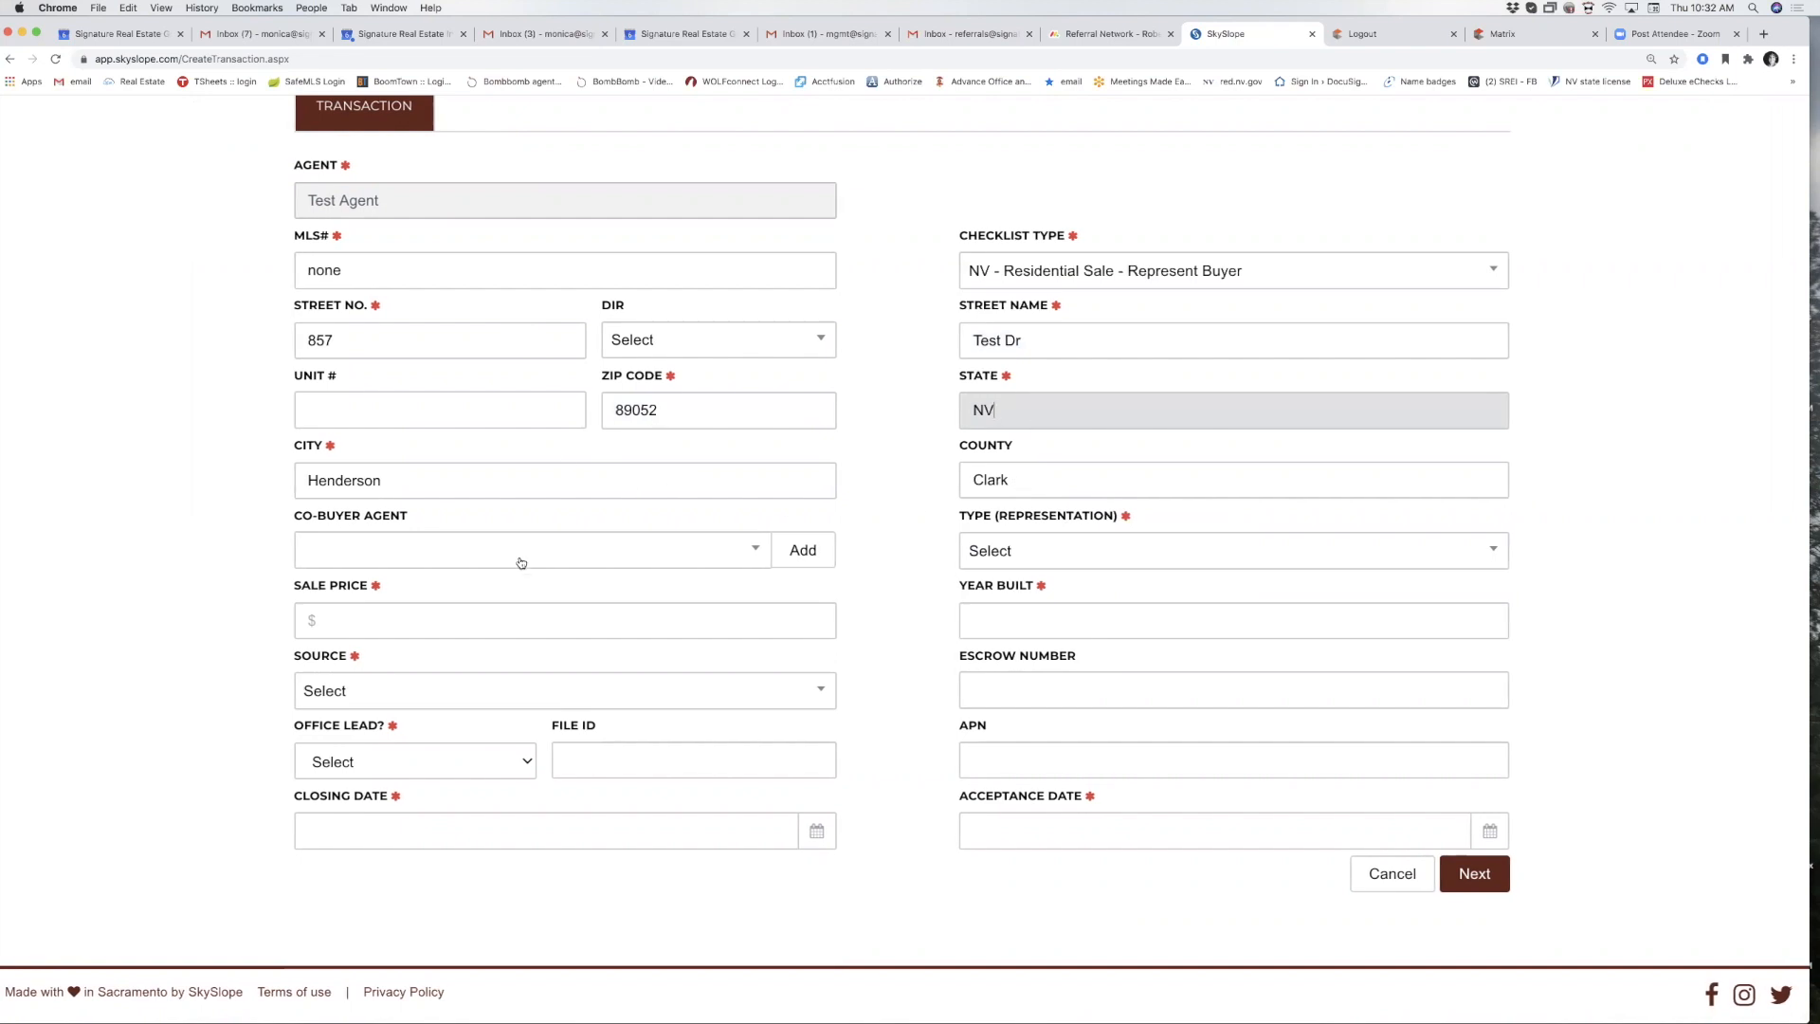
# Set type to Purchase / Tenant, sale price to $450,000 and year built to 2019.
pyautogui.click(1093, 551)
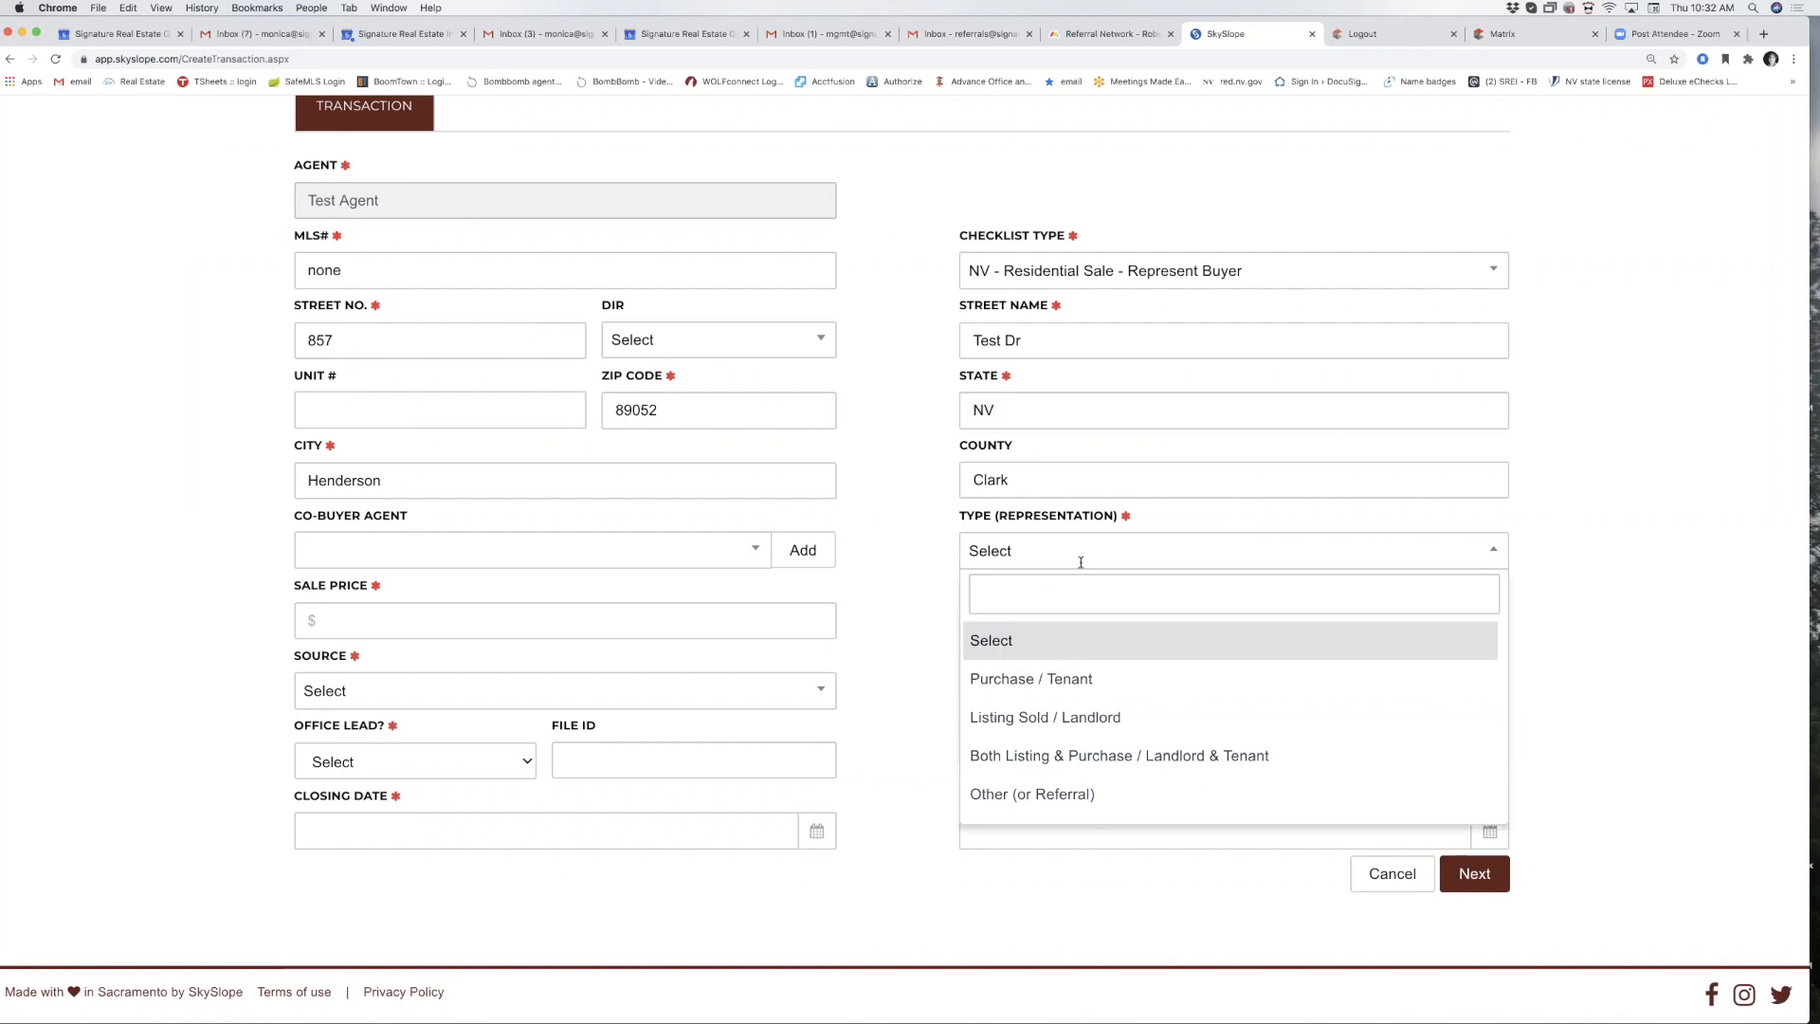
pyautogui.click(1062, 681)
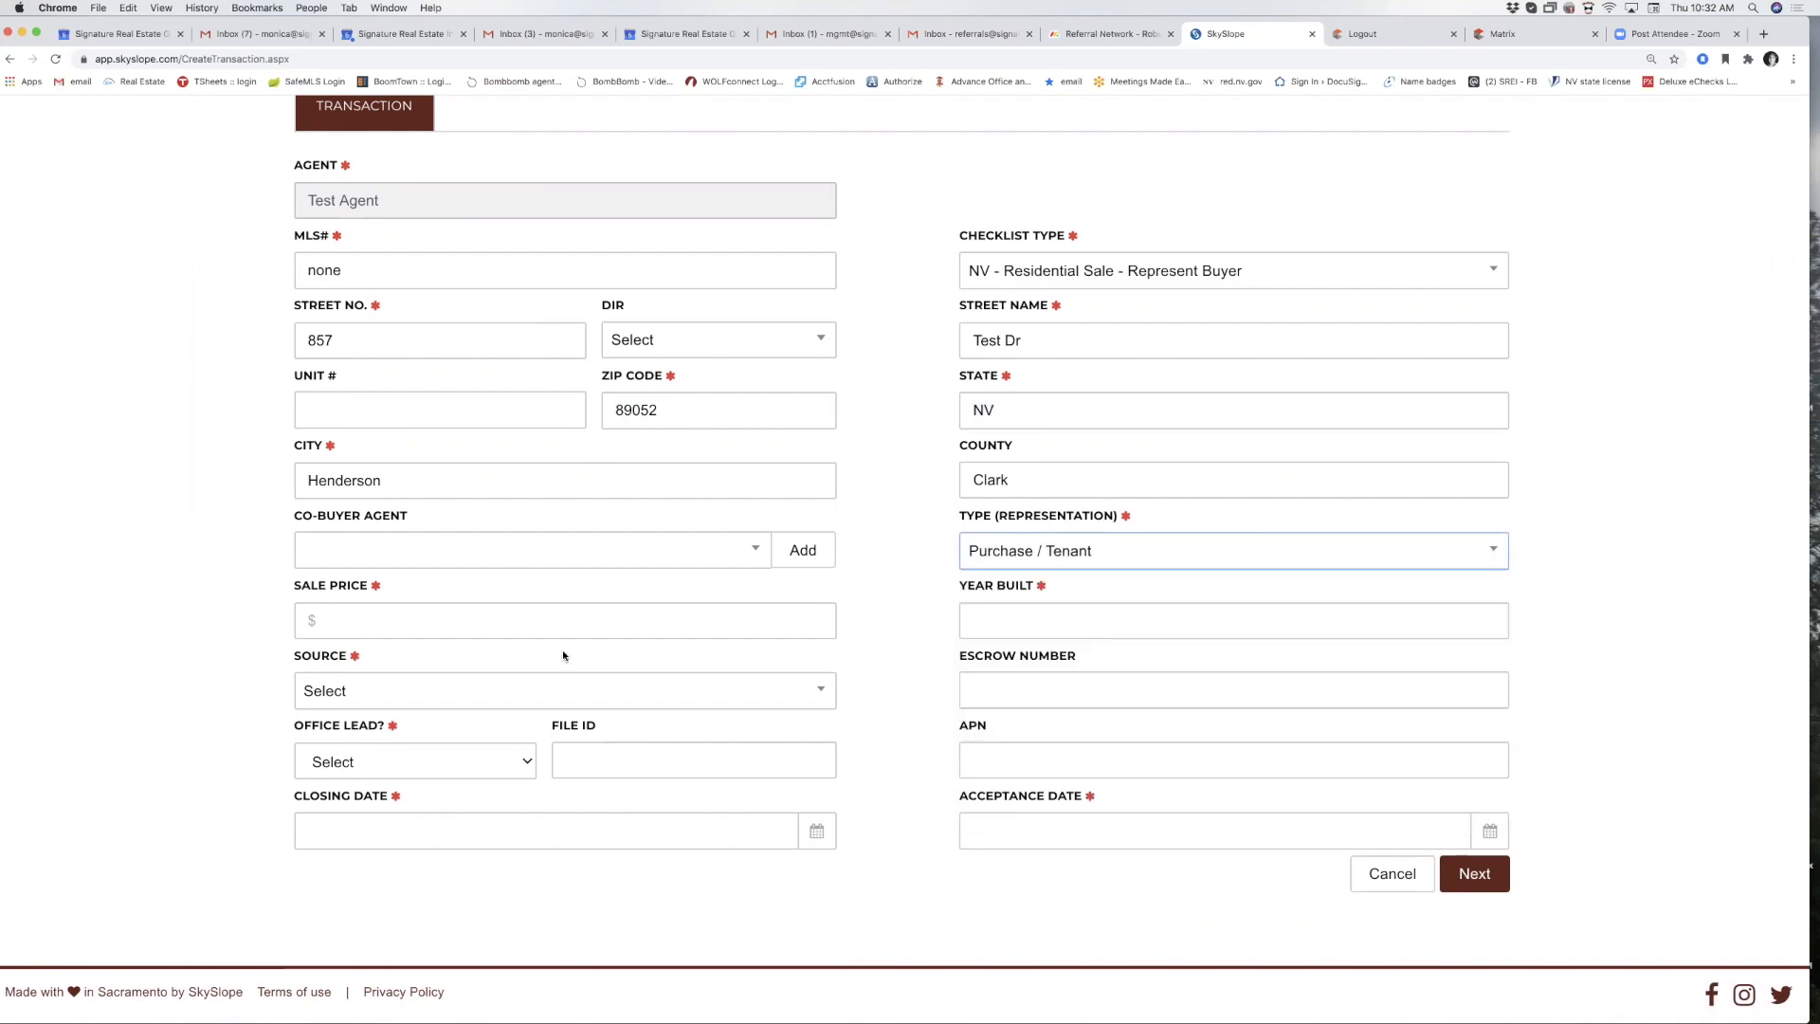
pyautogui.click(344, 618)
pyautogui.write('450000')
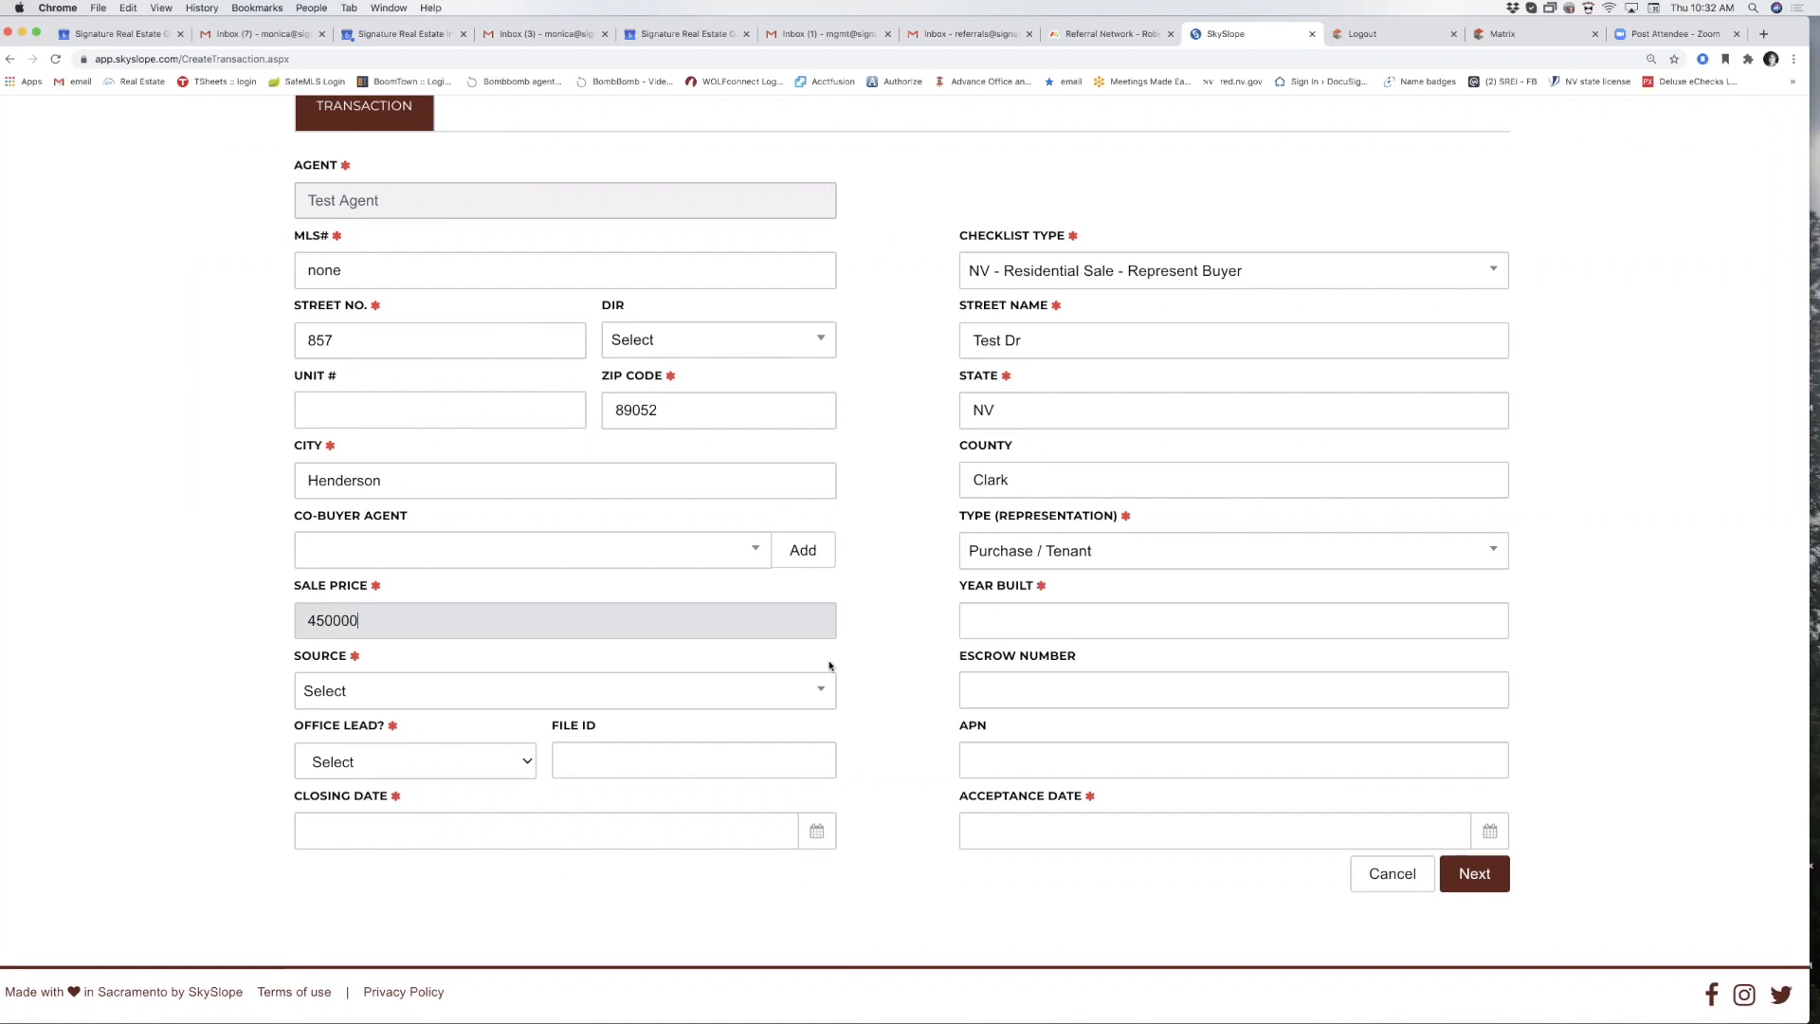
pyautogui.click(1013, 622)
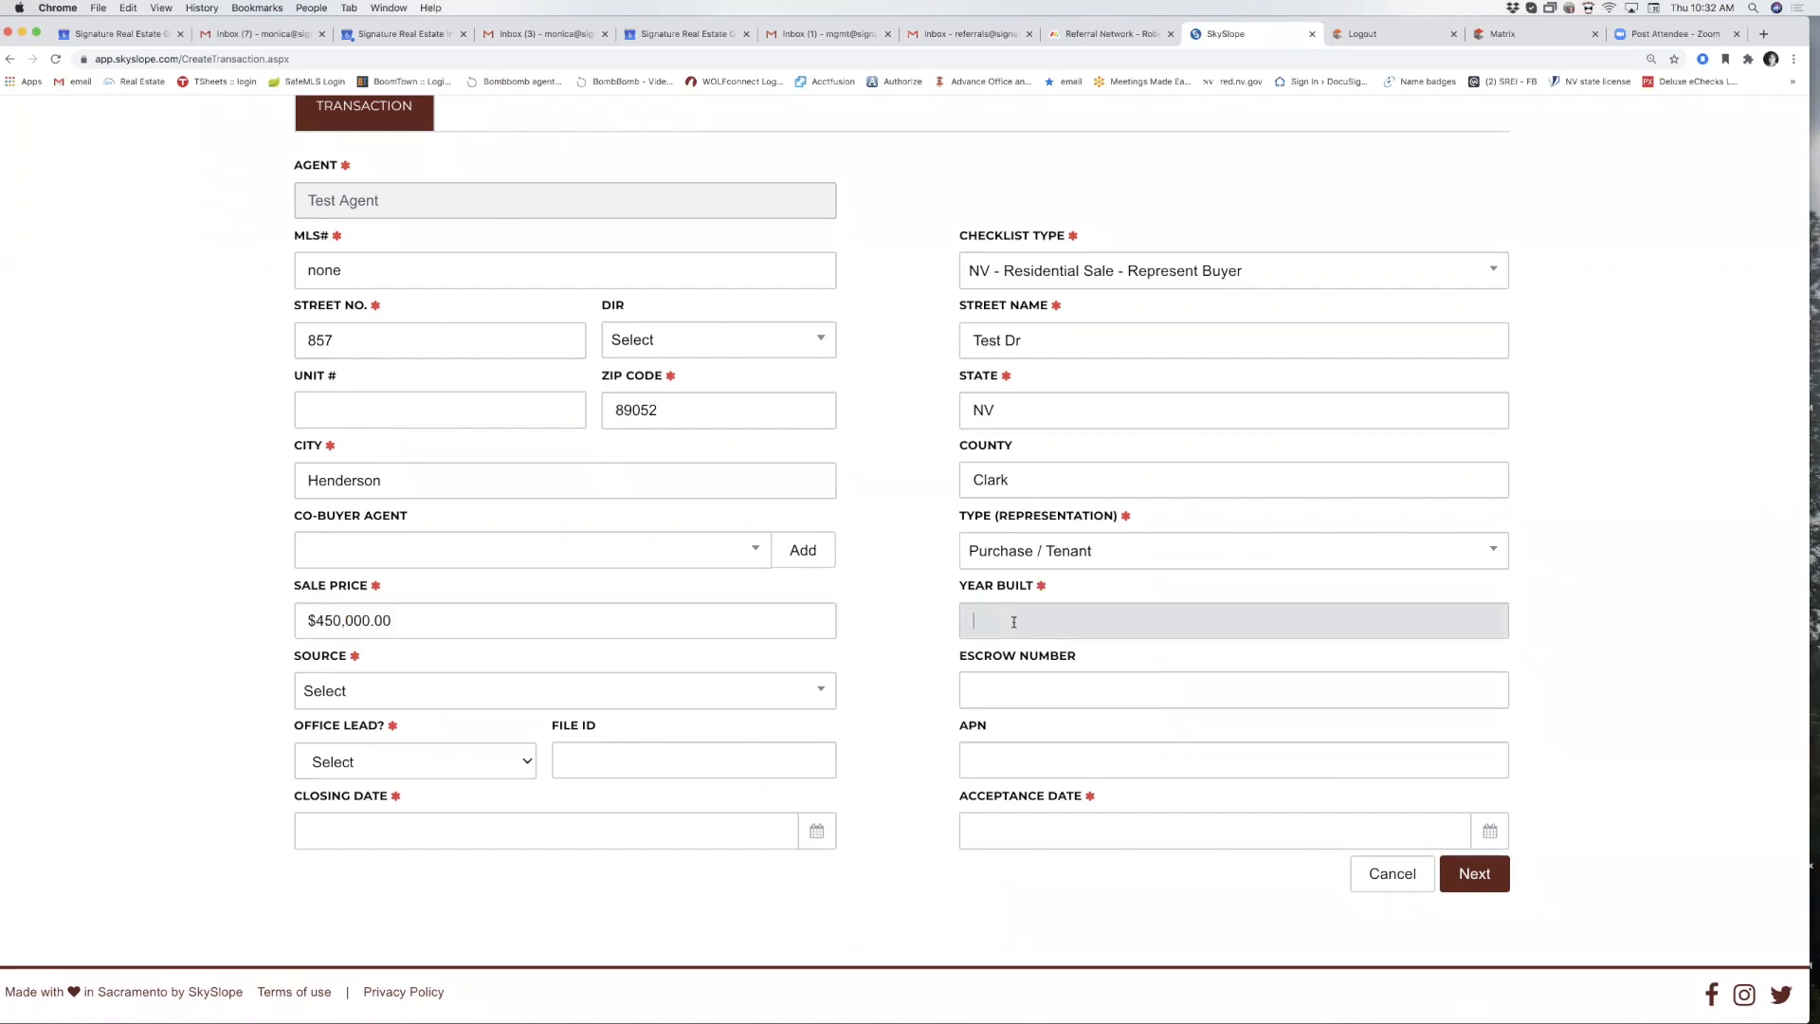
# Set the source to Previous Customer and mark it not an office lead.
pyautogui.click(308, 691)
pyautogui.scroll(-5, 382, 879)
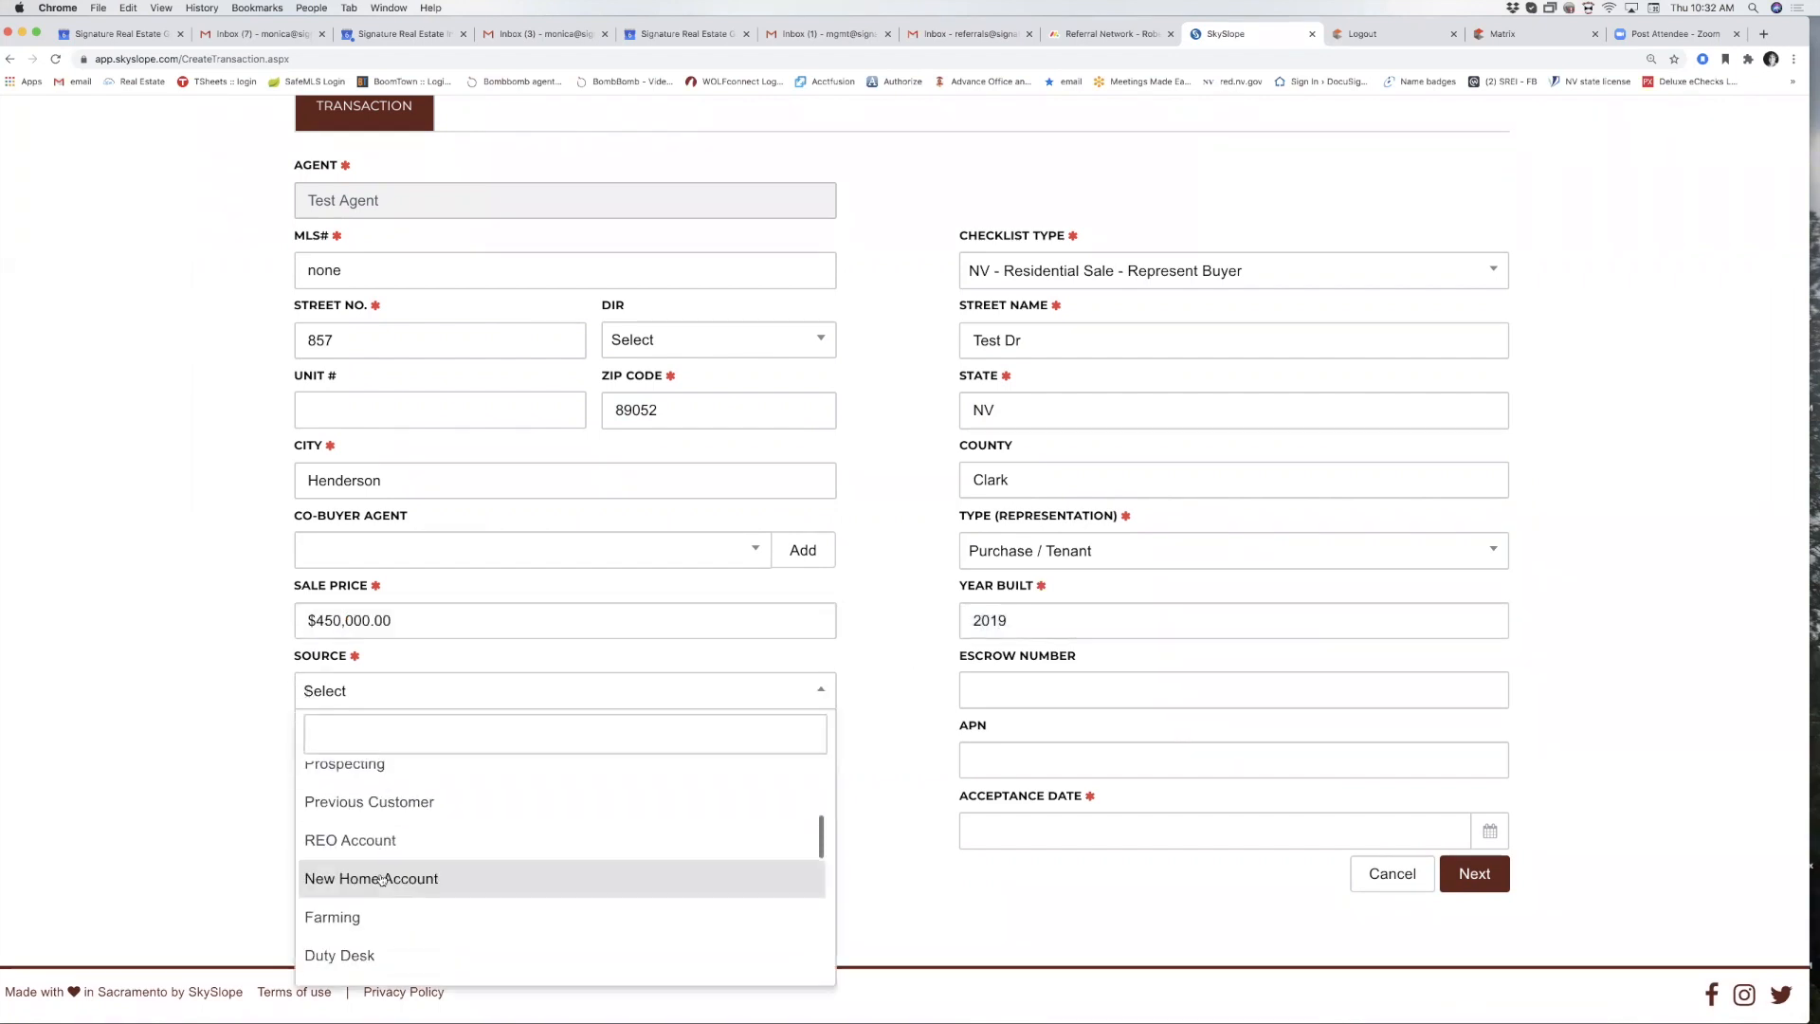
pyautogui.click(528, 801)
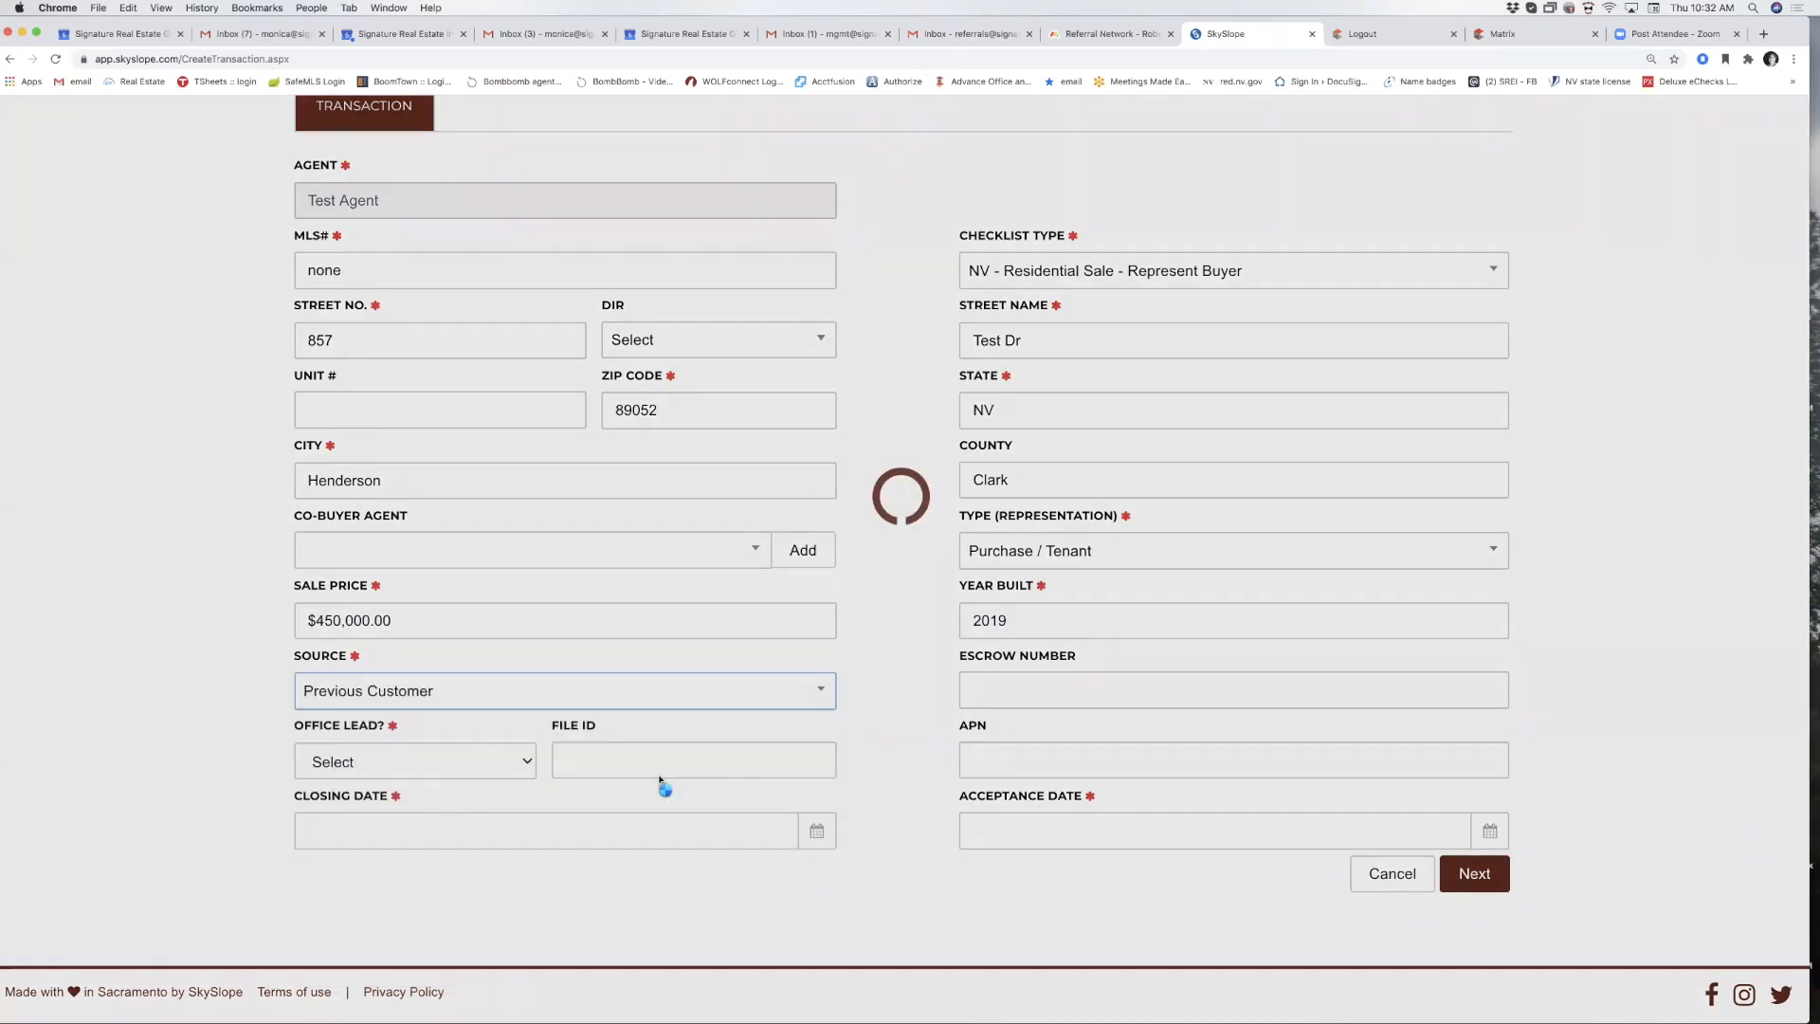
pyautogui.click(470, 764)
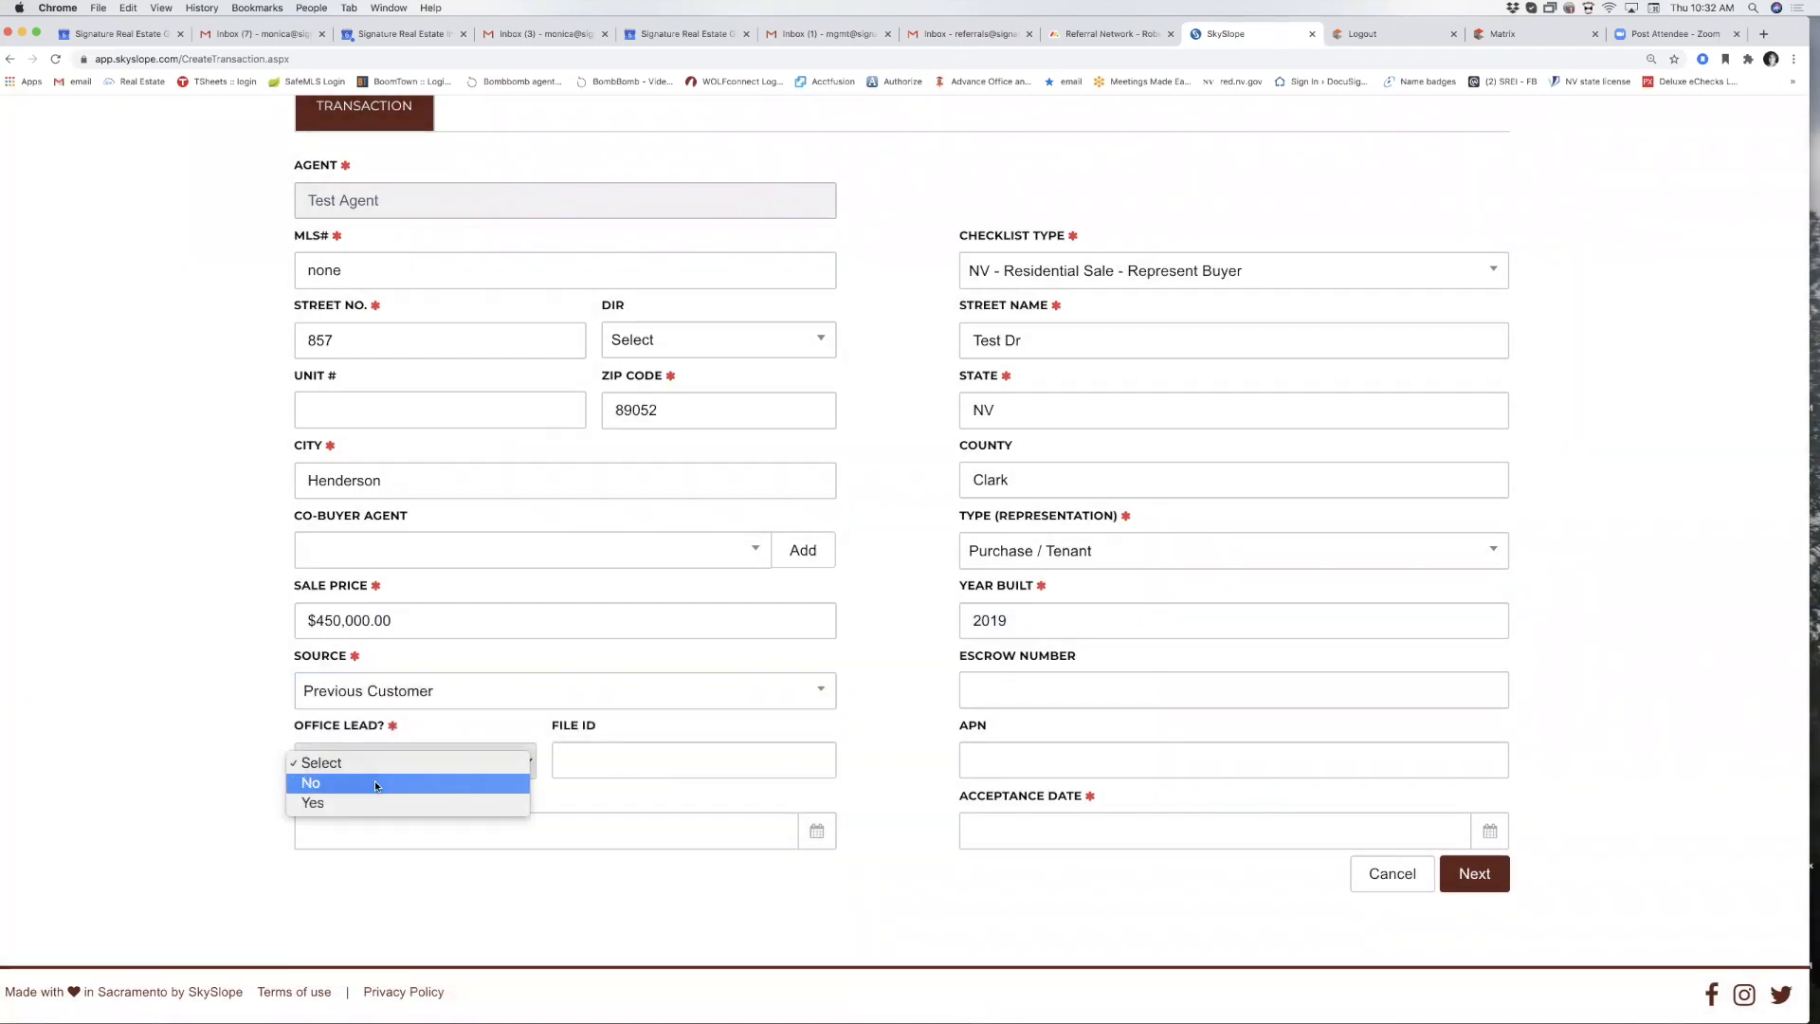
pyautogui.click(374, 782)
# Set closing date 09/07/2020 and acceptance date 08/06/2020, then submit the details.
pyautogui.click(387, 824)
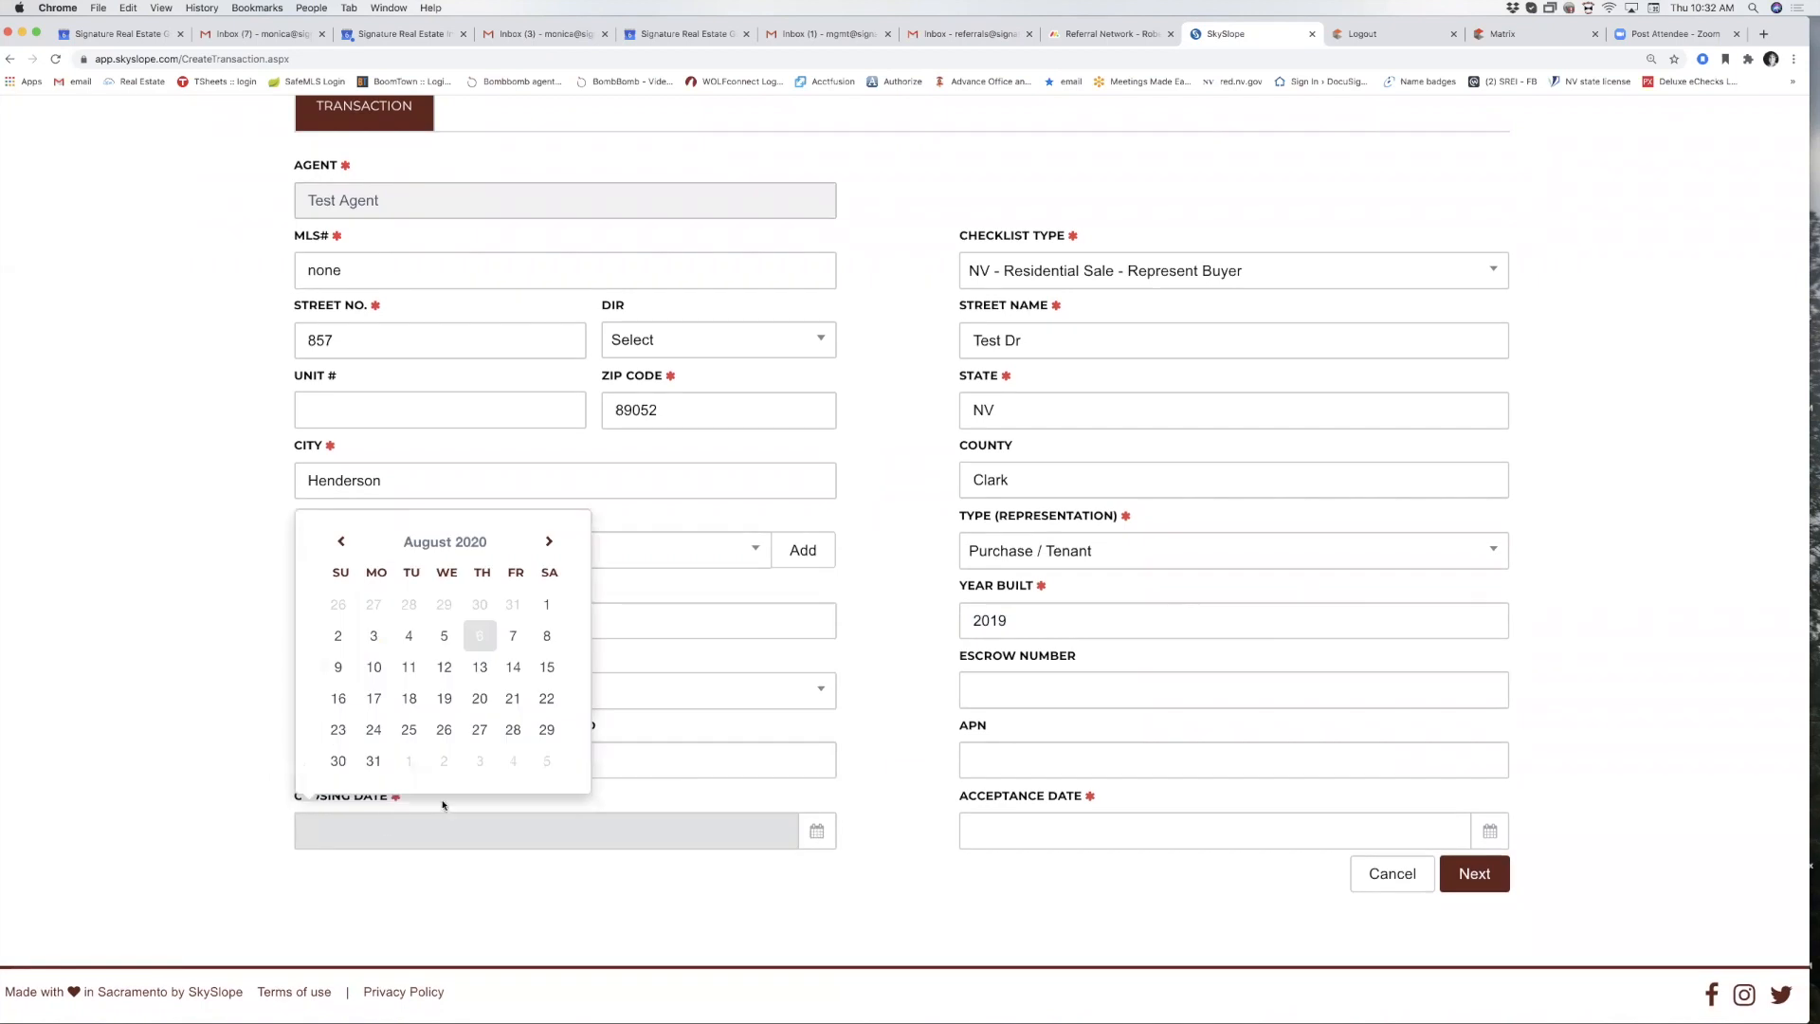
pyautogui.click(548, 541)
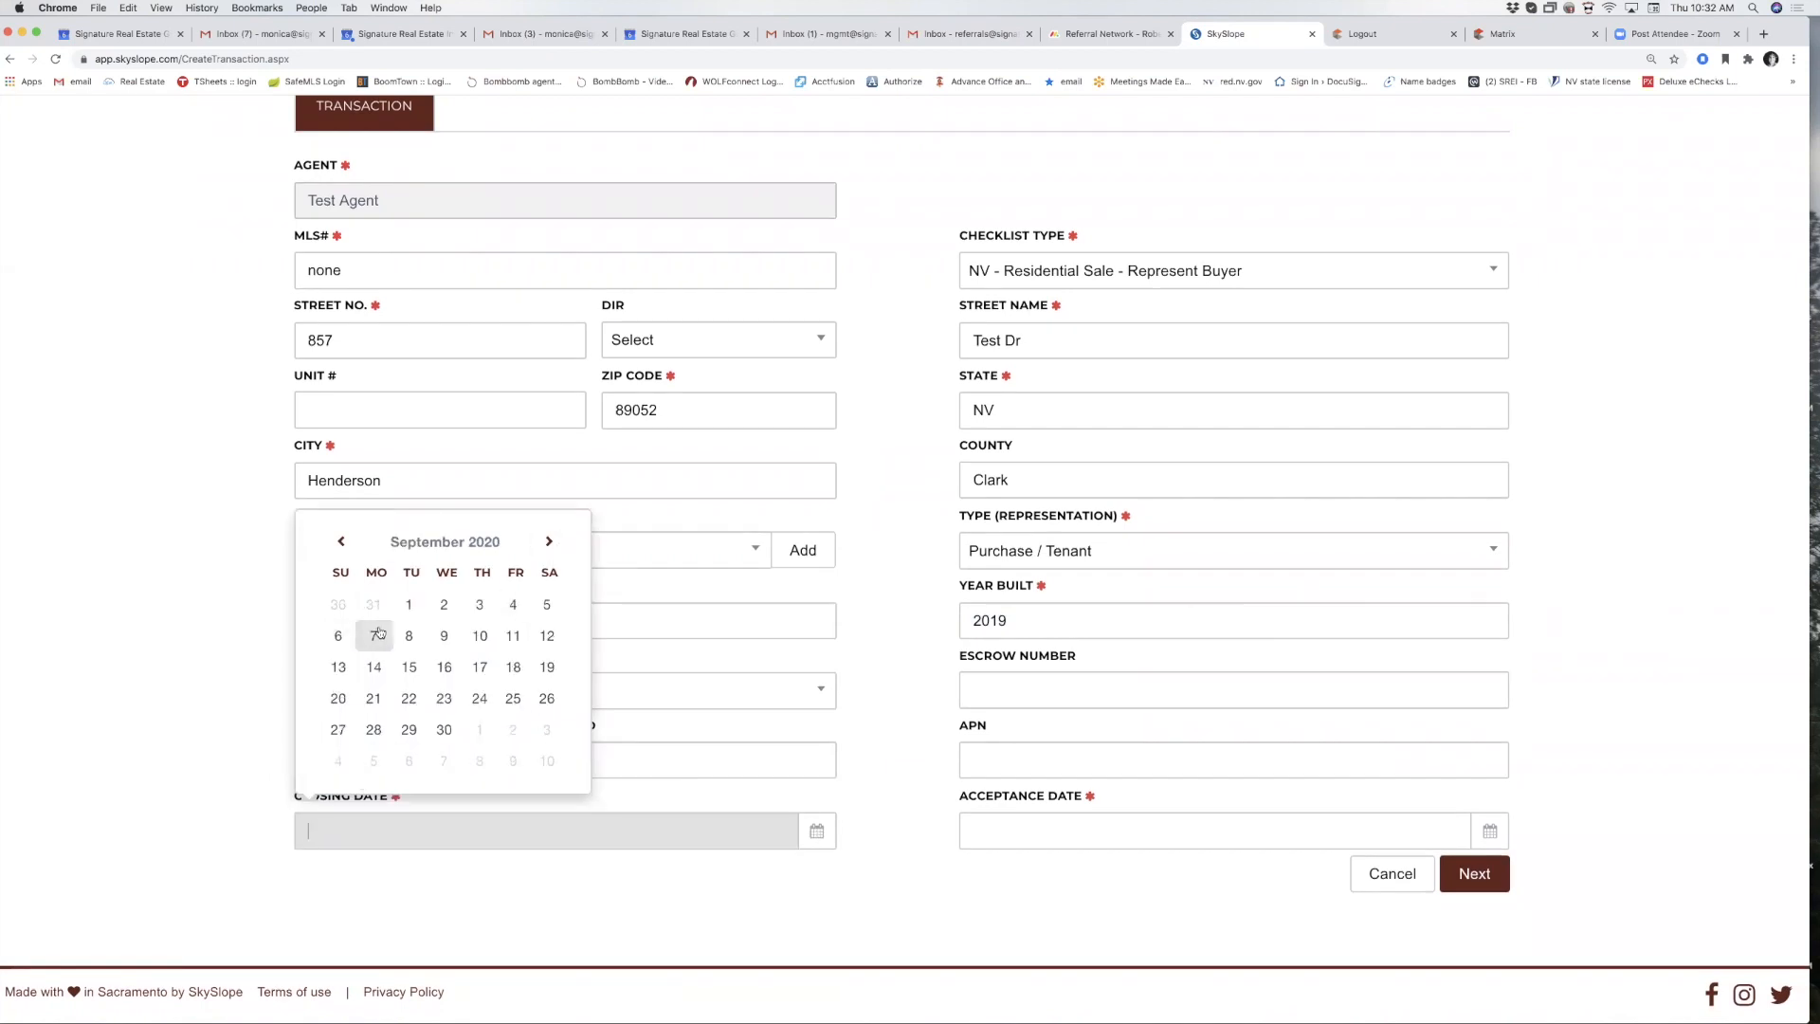
pyautogui.click(373, 635)
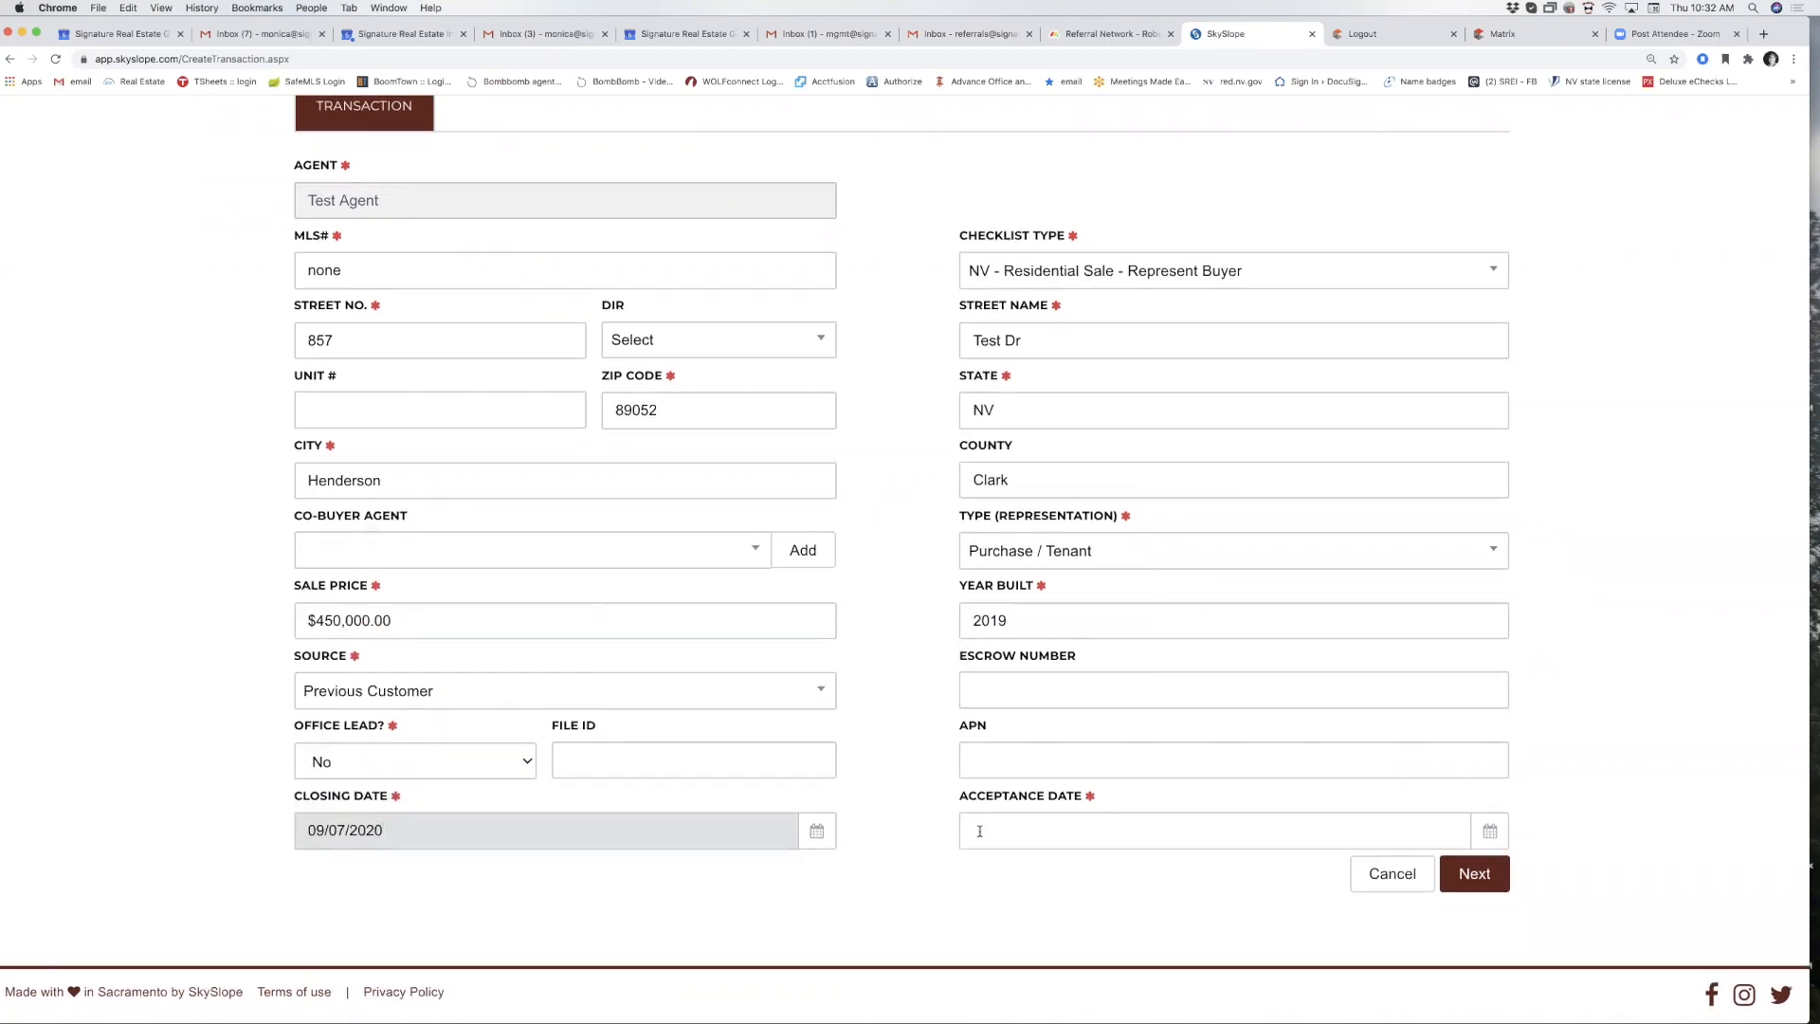
pyautogui.click(979, 831)
pyautogui.click(1145, 635)
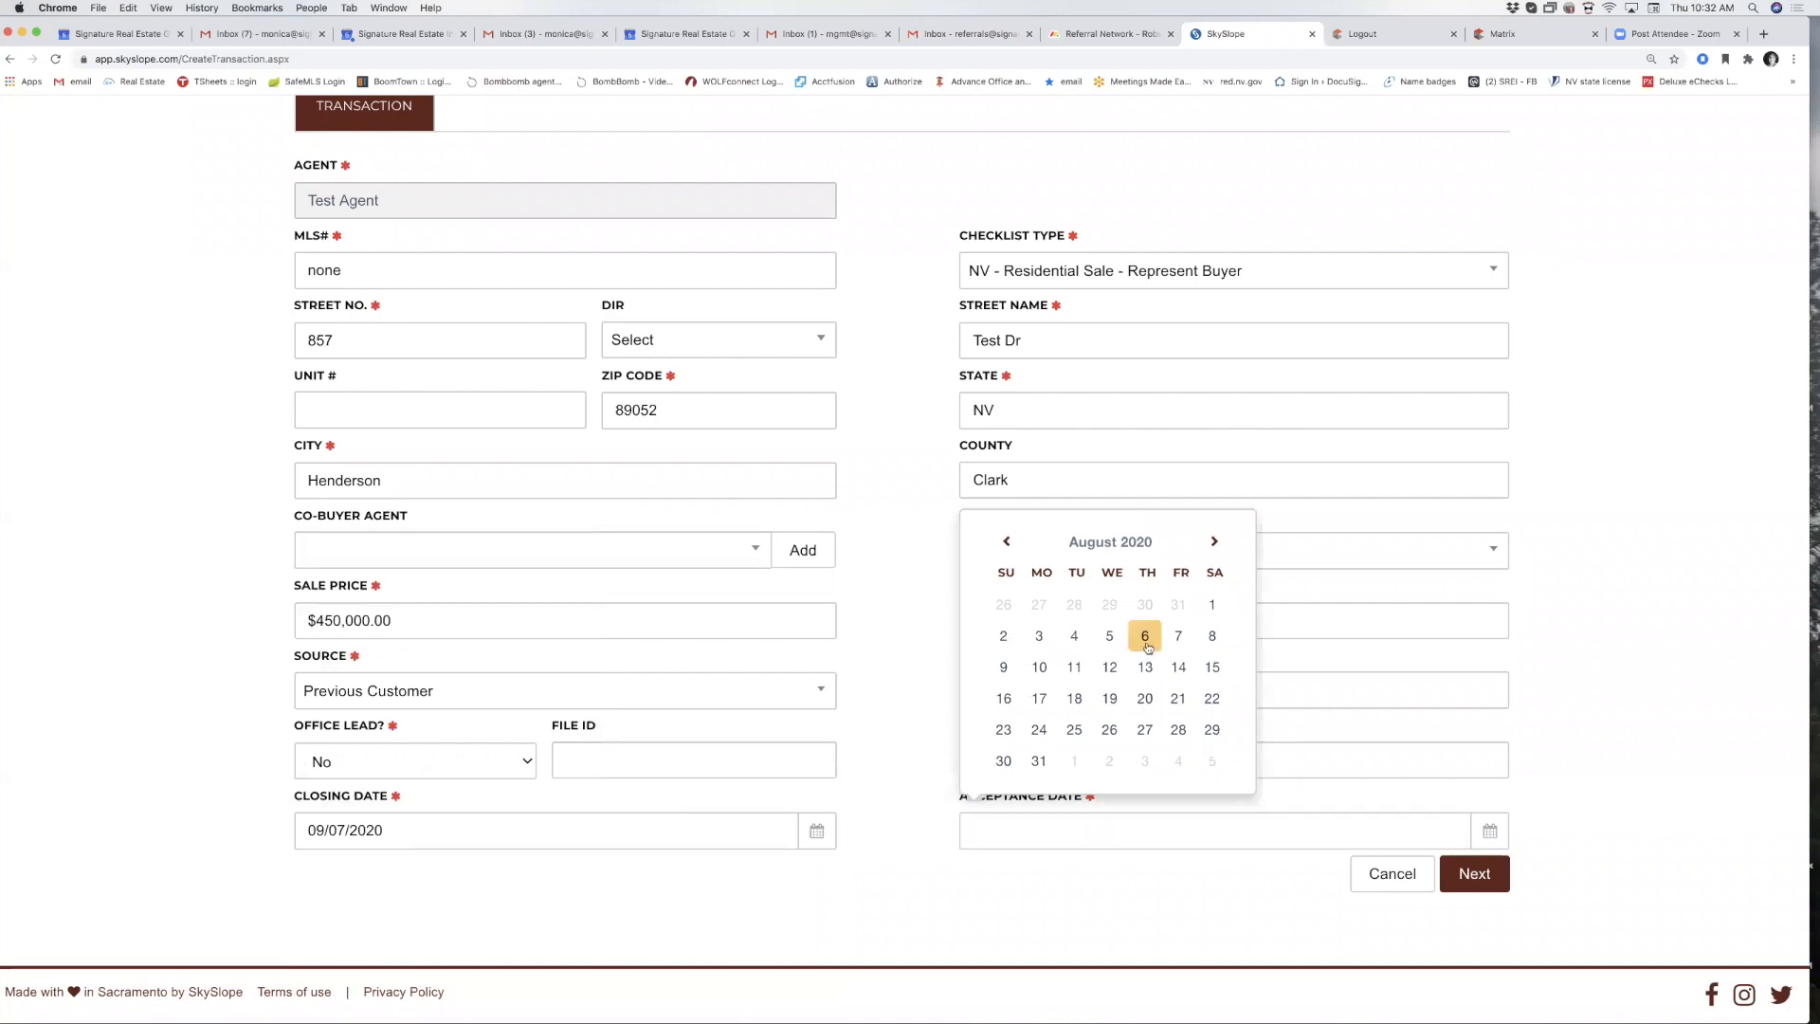
pyautogui.click(1481, 874)
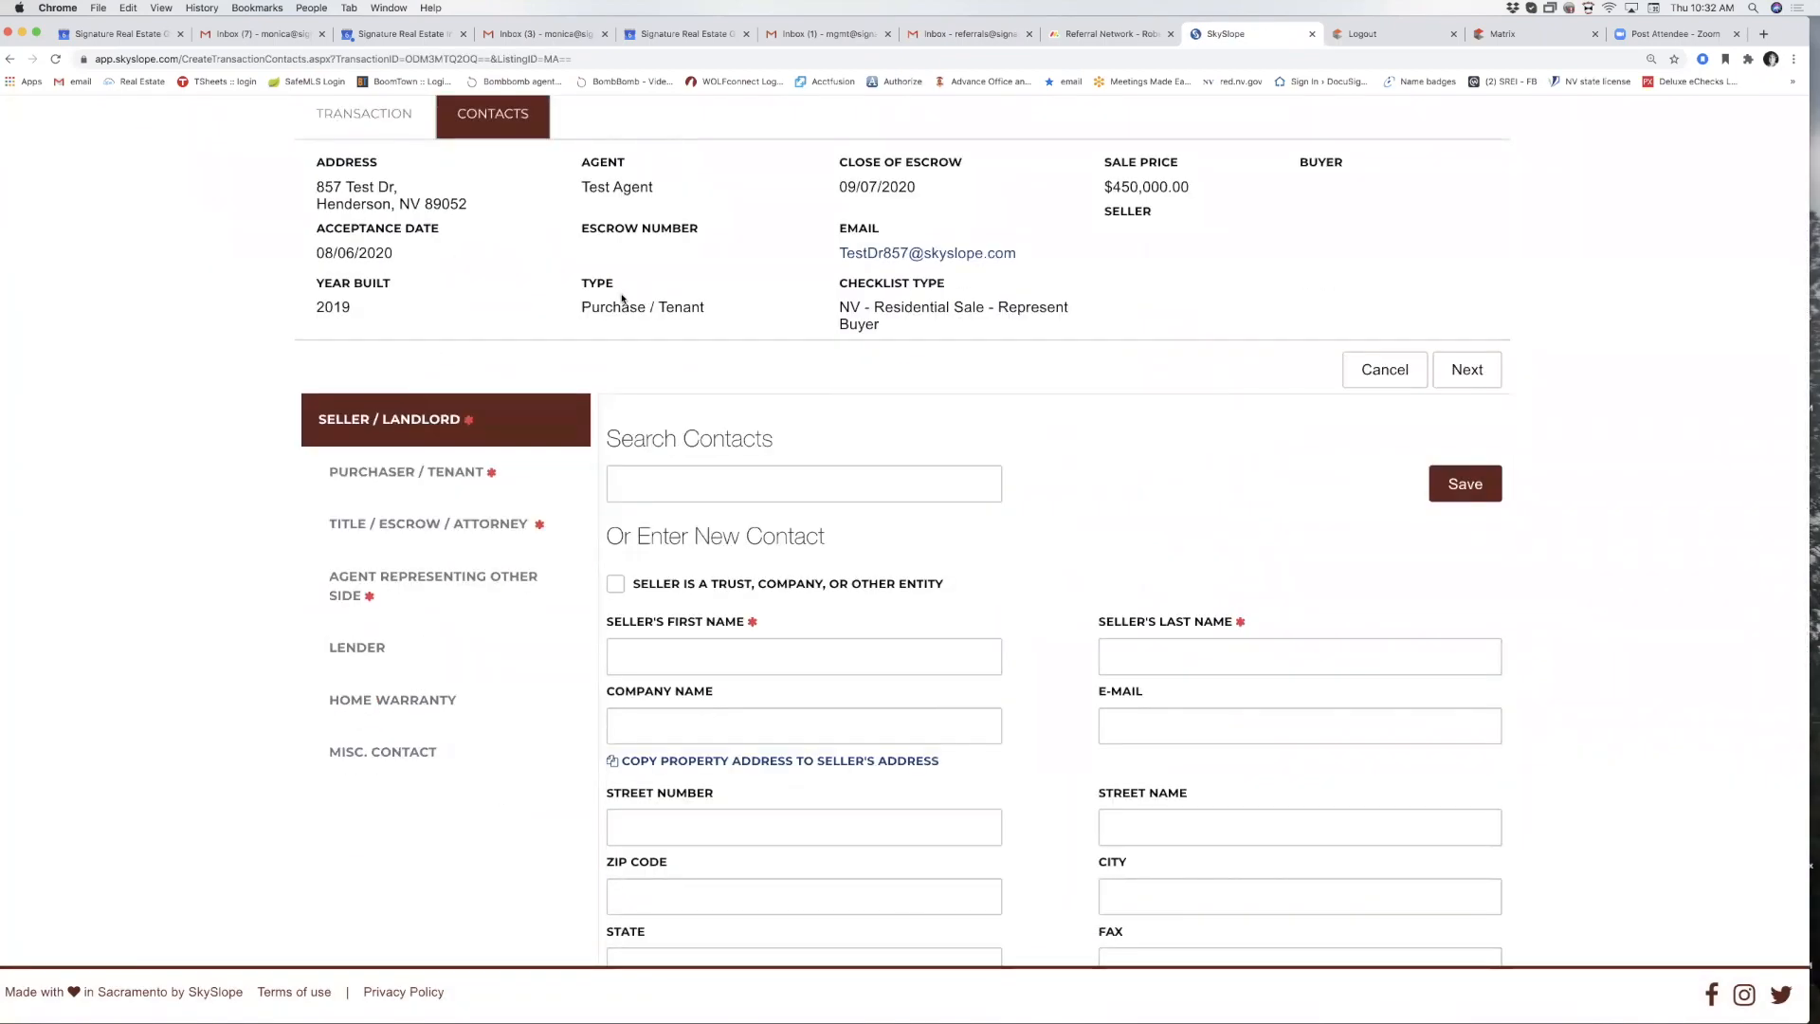
# Save the seller's first and last name as the Seller / Landlord contact.
pyautogui.scroll(3, 623, 300)
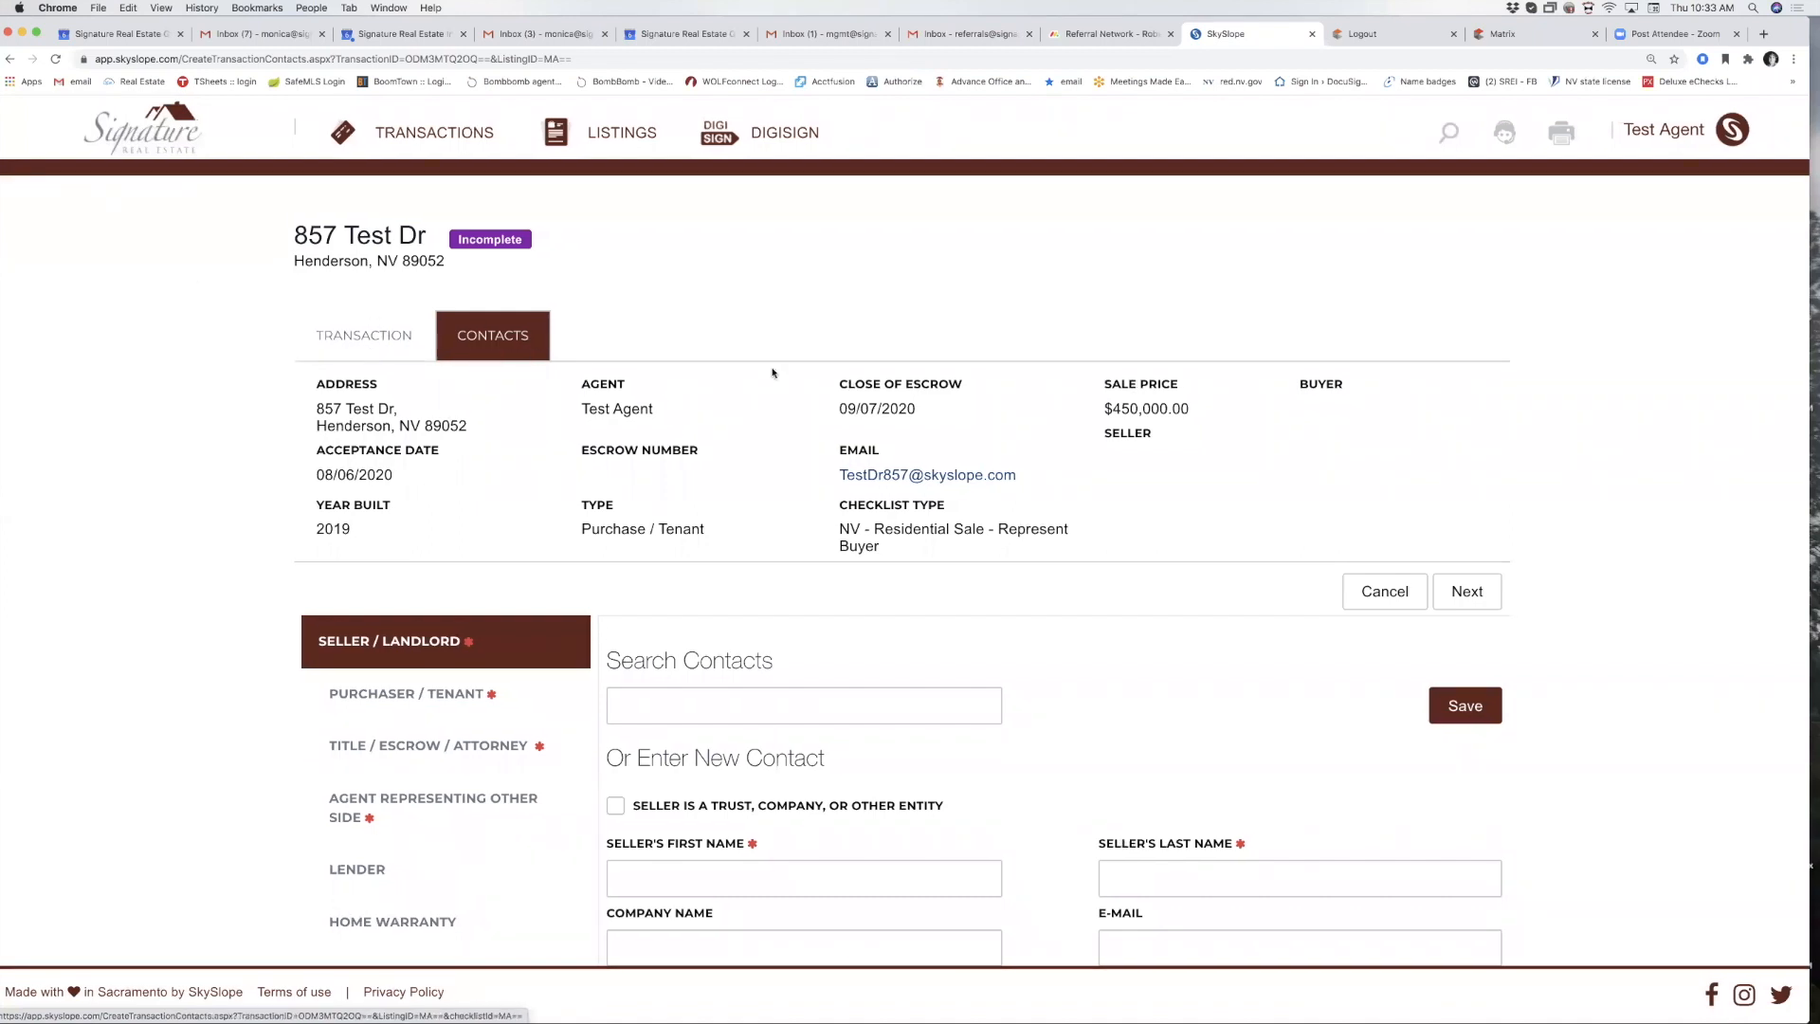
pyautogui.scroll(-2, 876, 442)
pyautogui.scroll(-1, 876, 441)
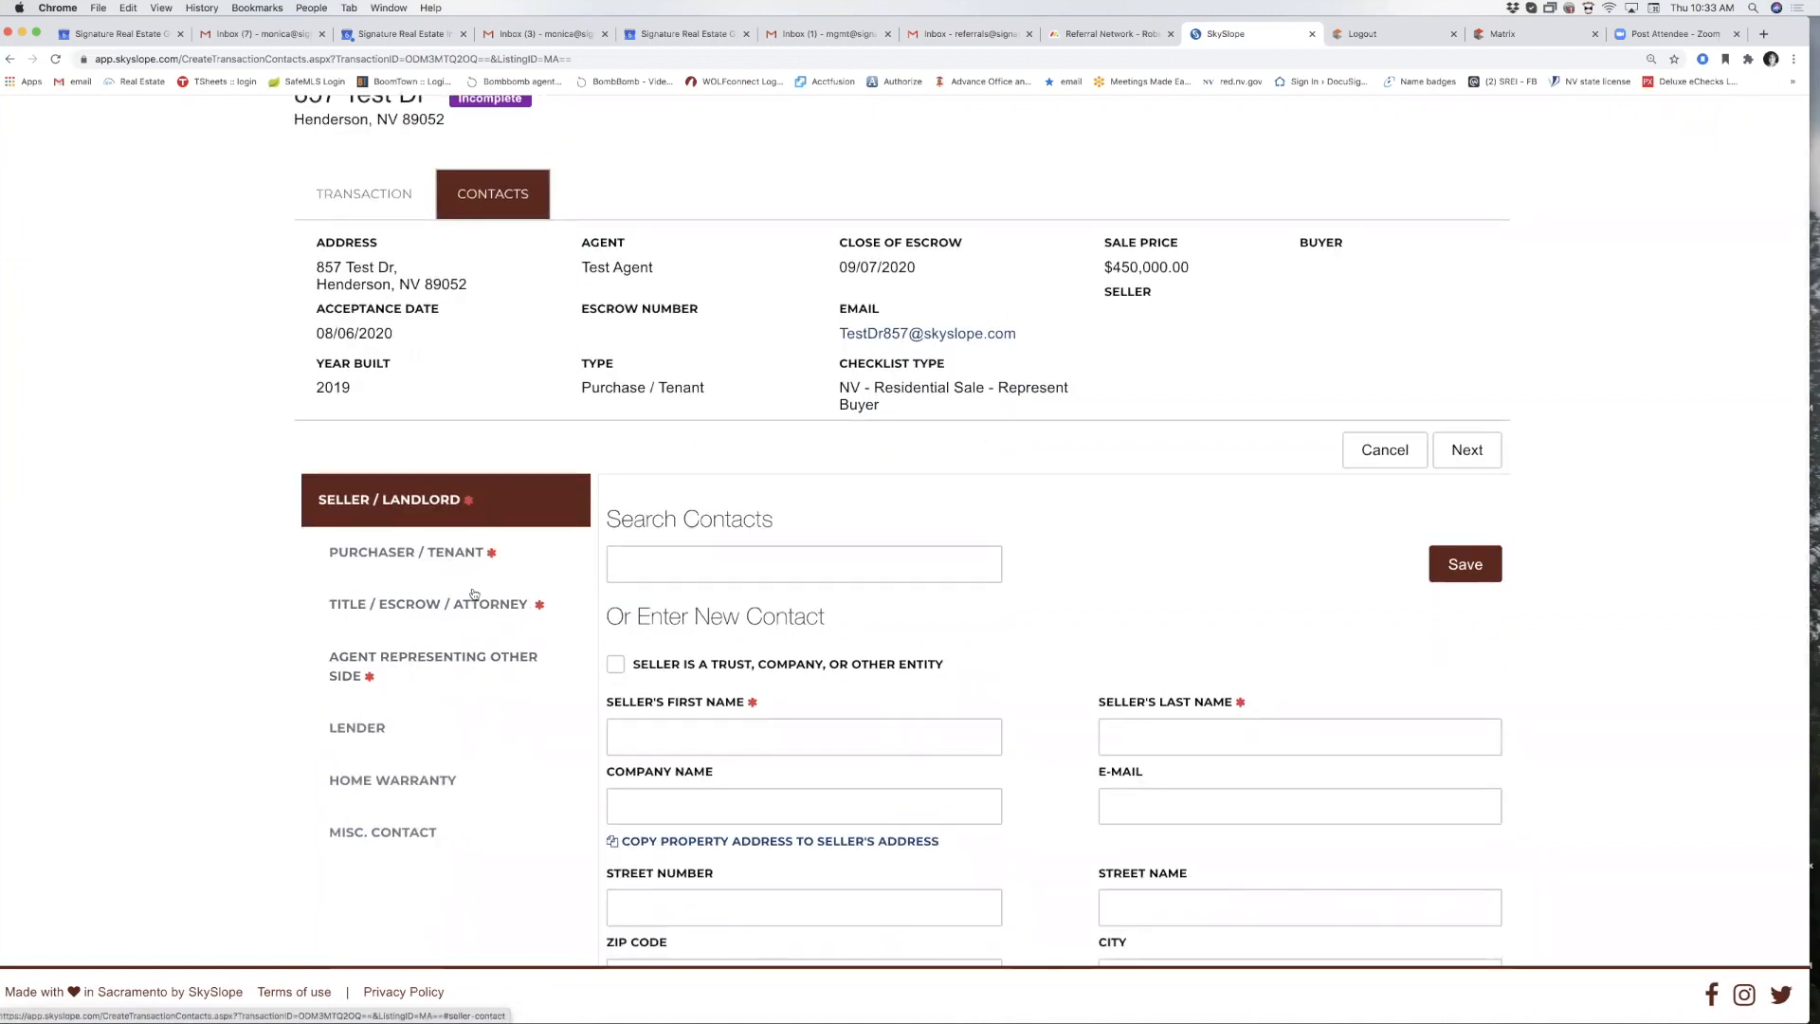
pyautogui.scroll(-1, 525, 679)
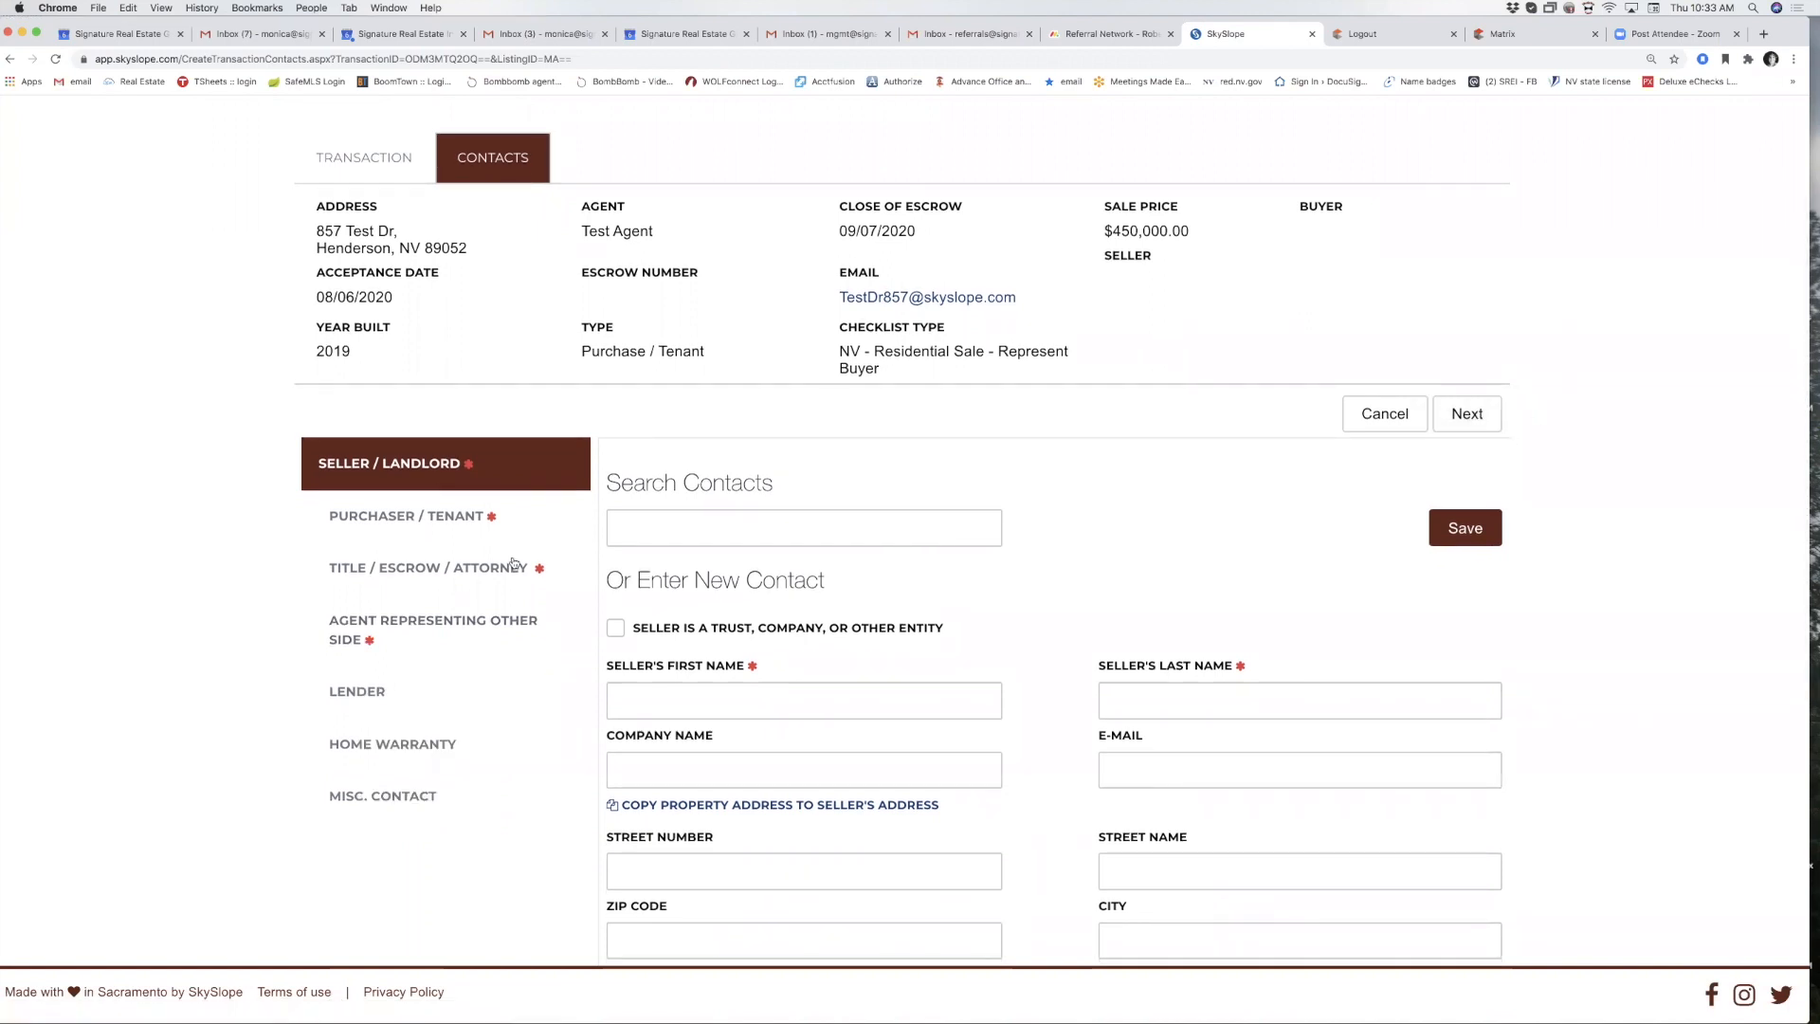
pyautogui.scroll(-1, 659, 655)
pyautogui.scroll(-4, 659, 655)
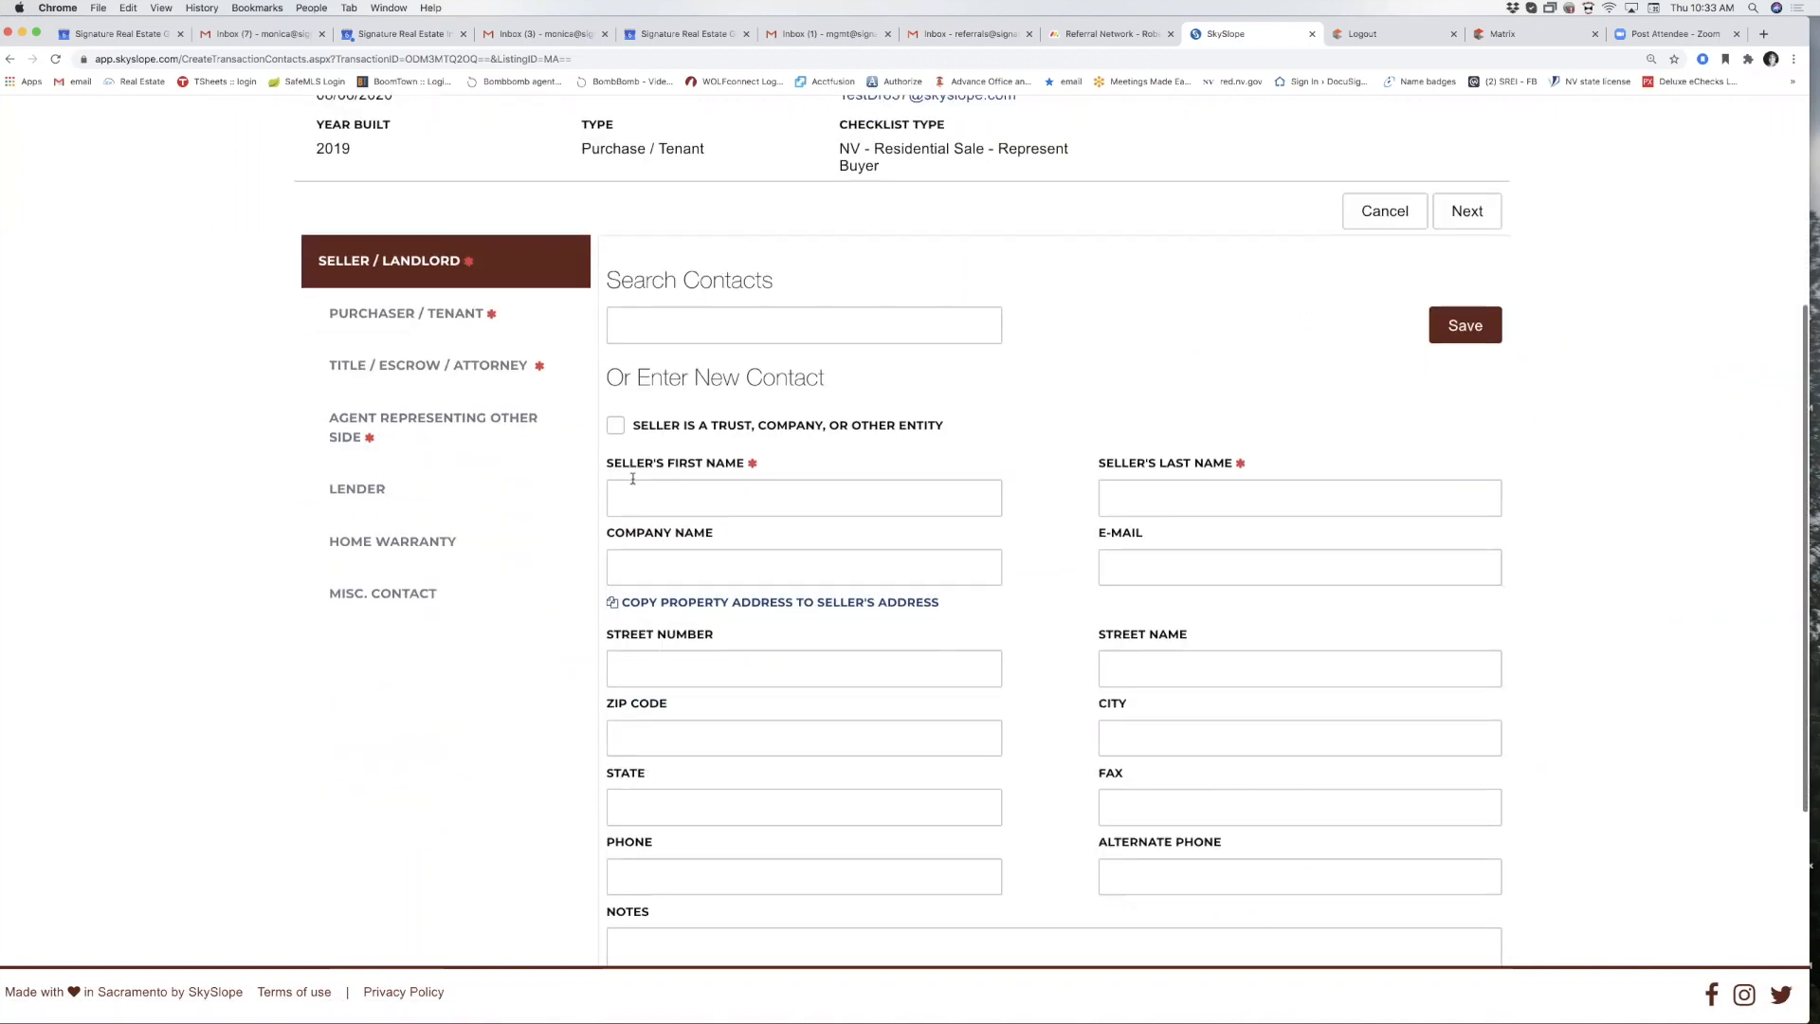
pyautogui.click(637, 495)
pyautogui.write('John')
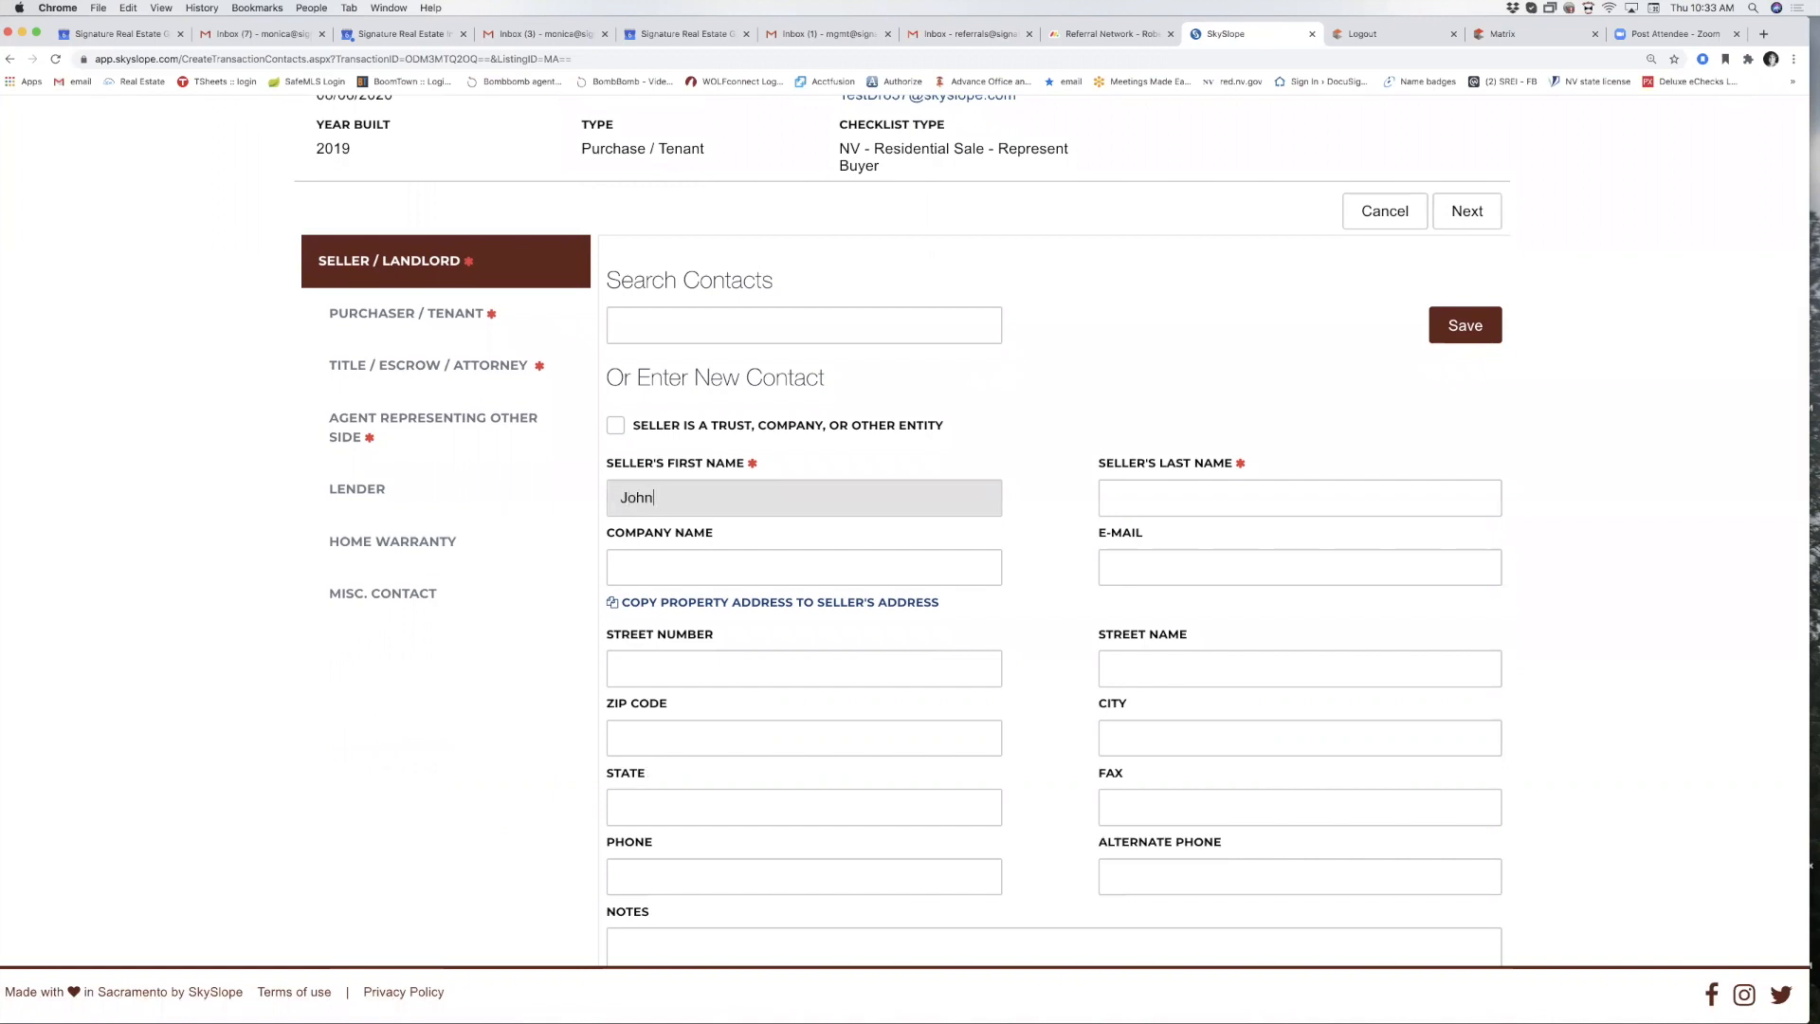
pyautogui.press('Tab')
pyautogui.write('Doe')
pyautogui.scroll(-3, 1051, 512)
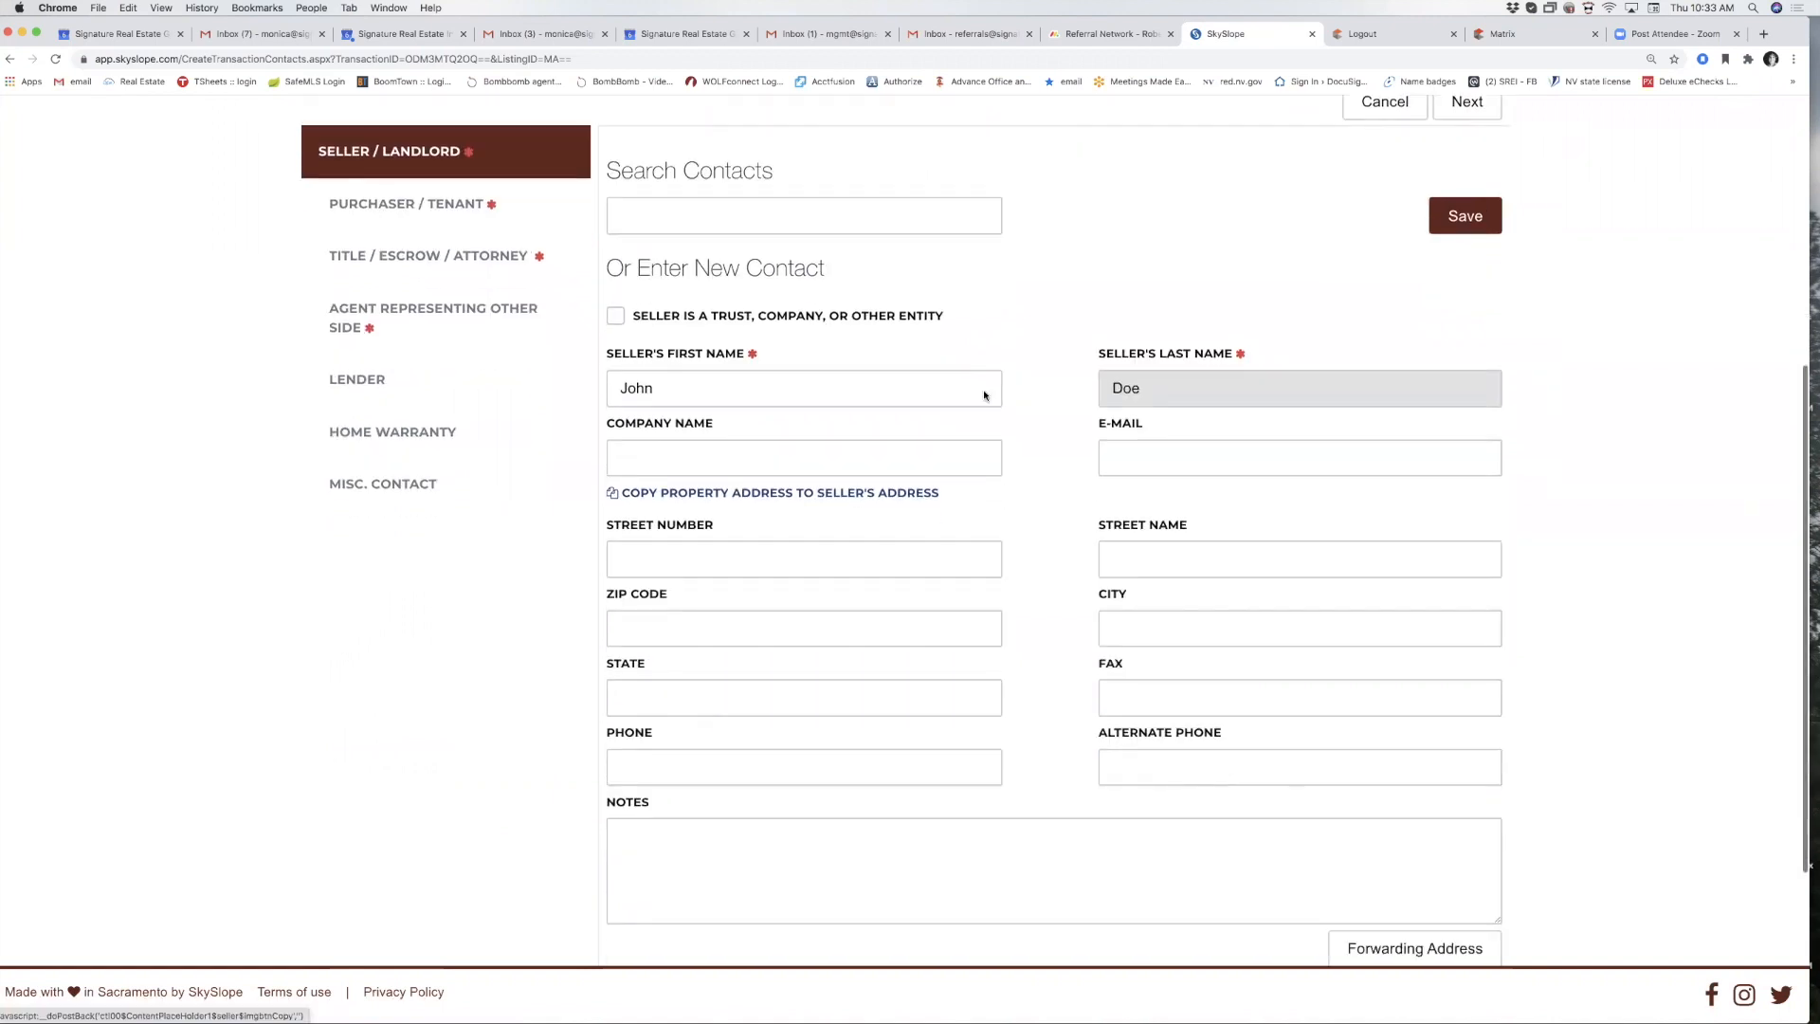
pyautogui.click(1479, 227)
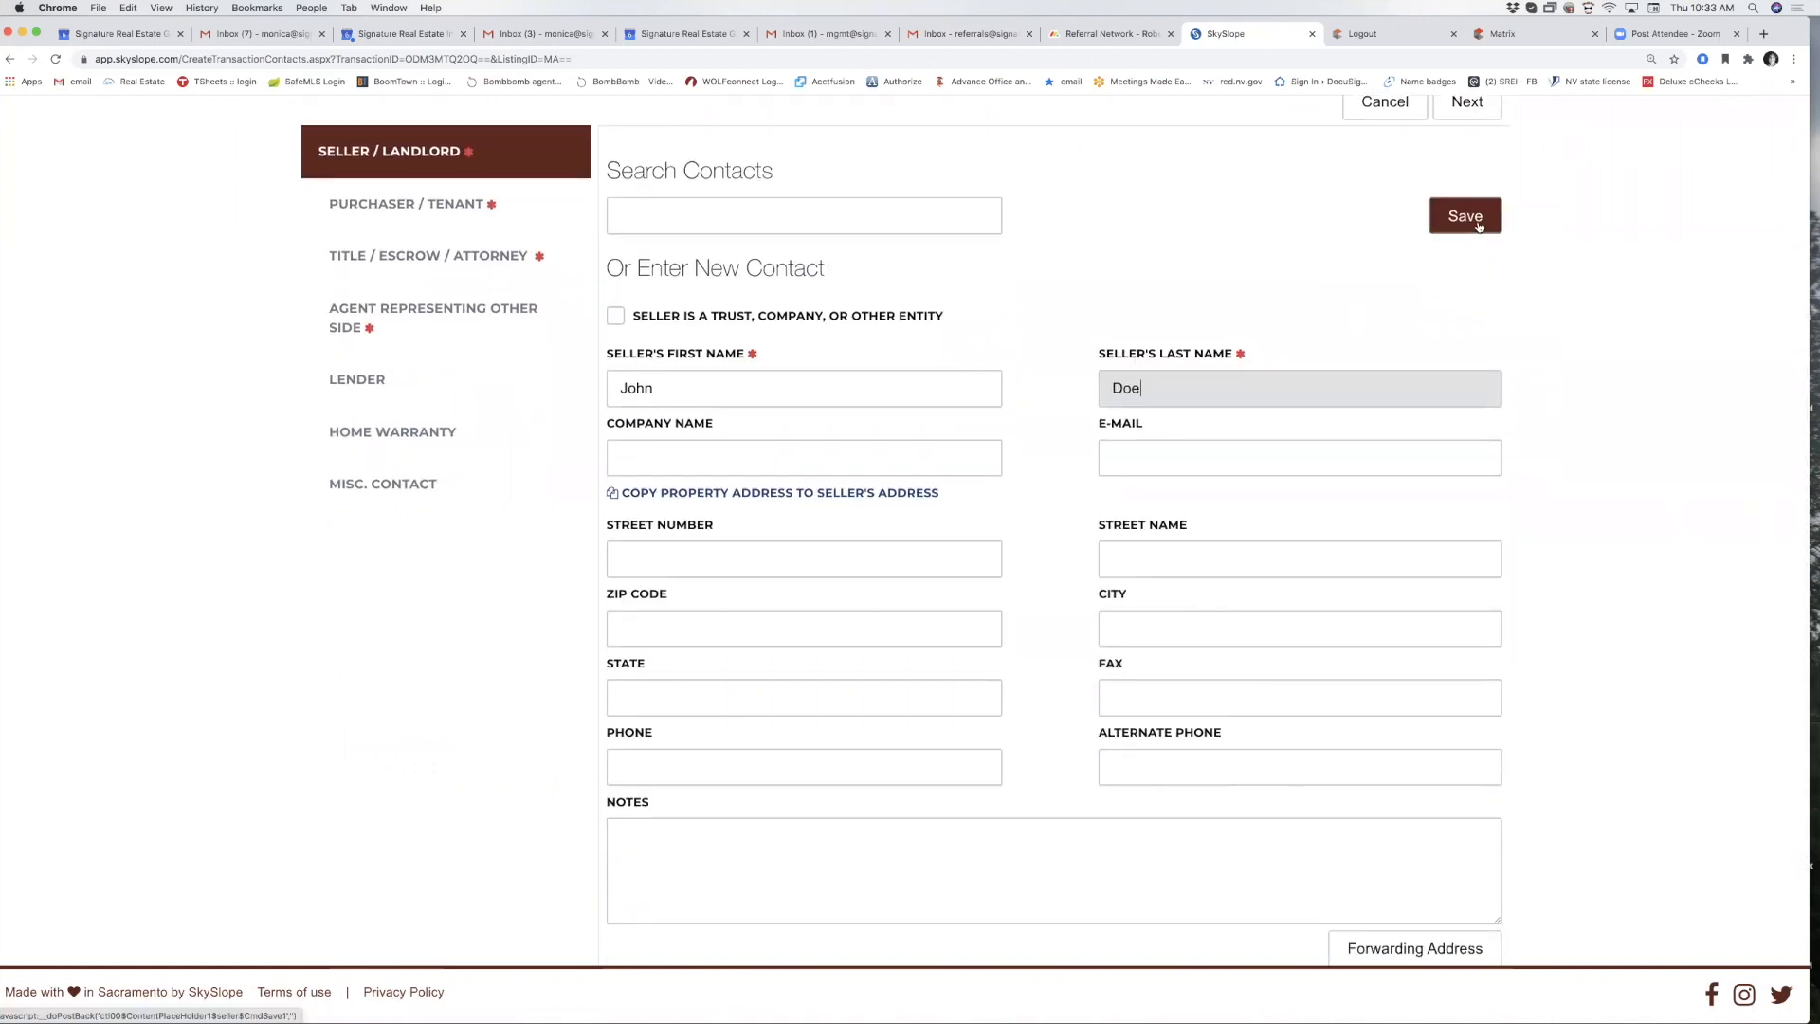
pyautogui.click(1480, 226)
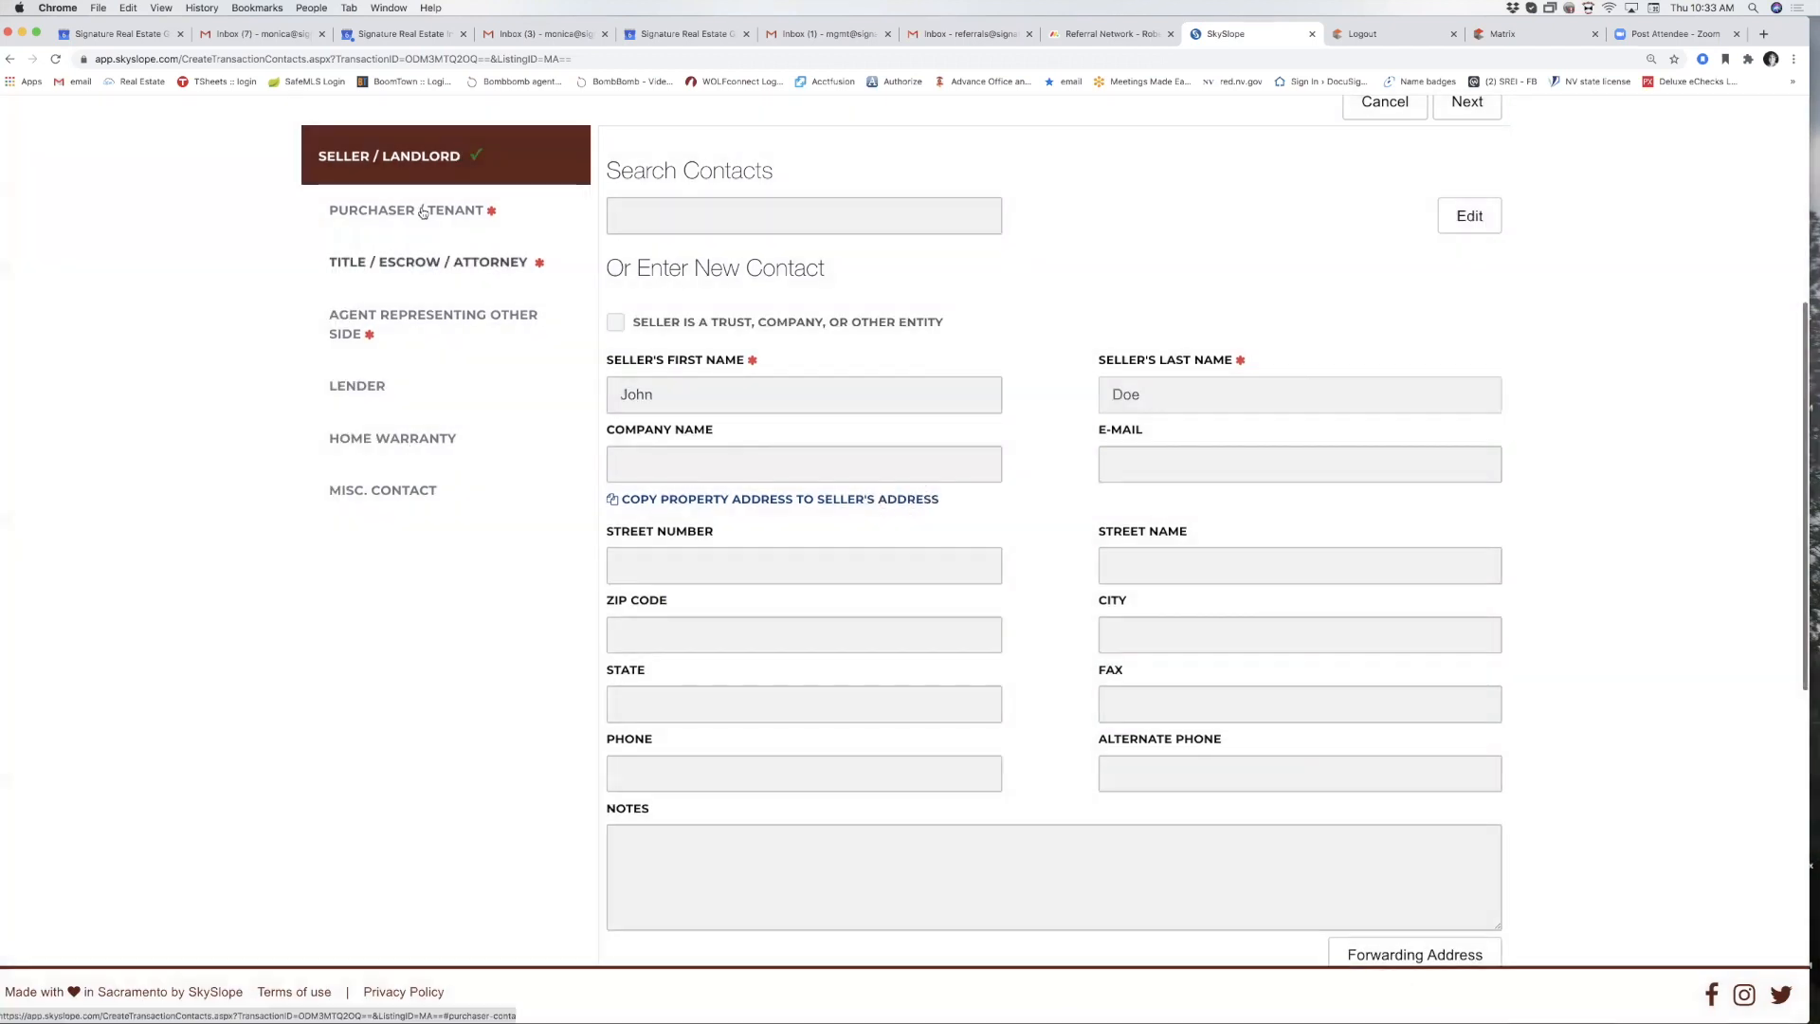
# Save the buyer's first name, last name and phone number as the Purchaser / Tenant contact.
pyautogui.click(423, 210)
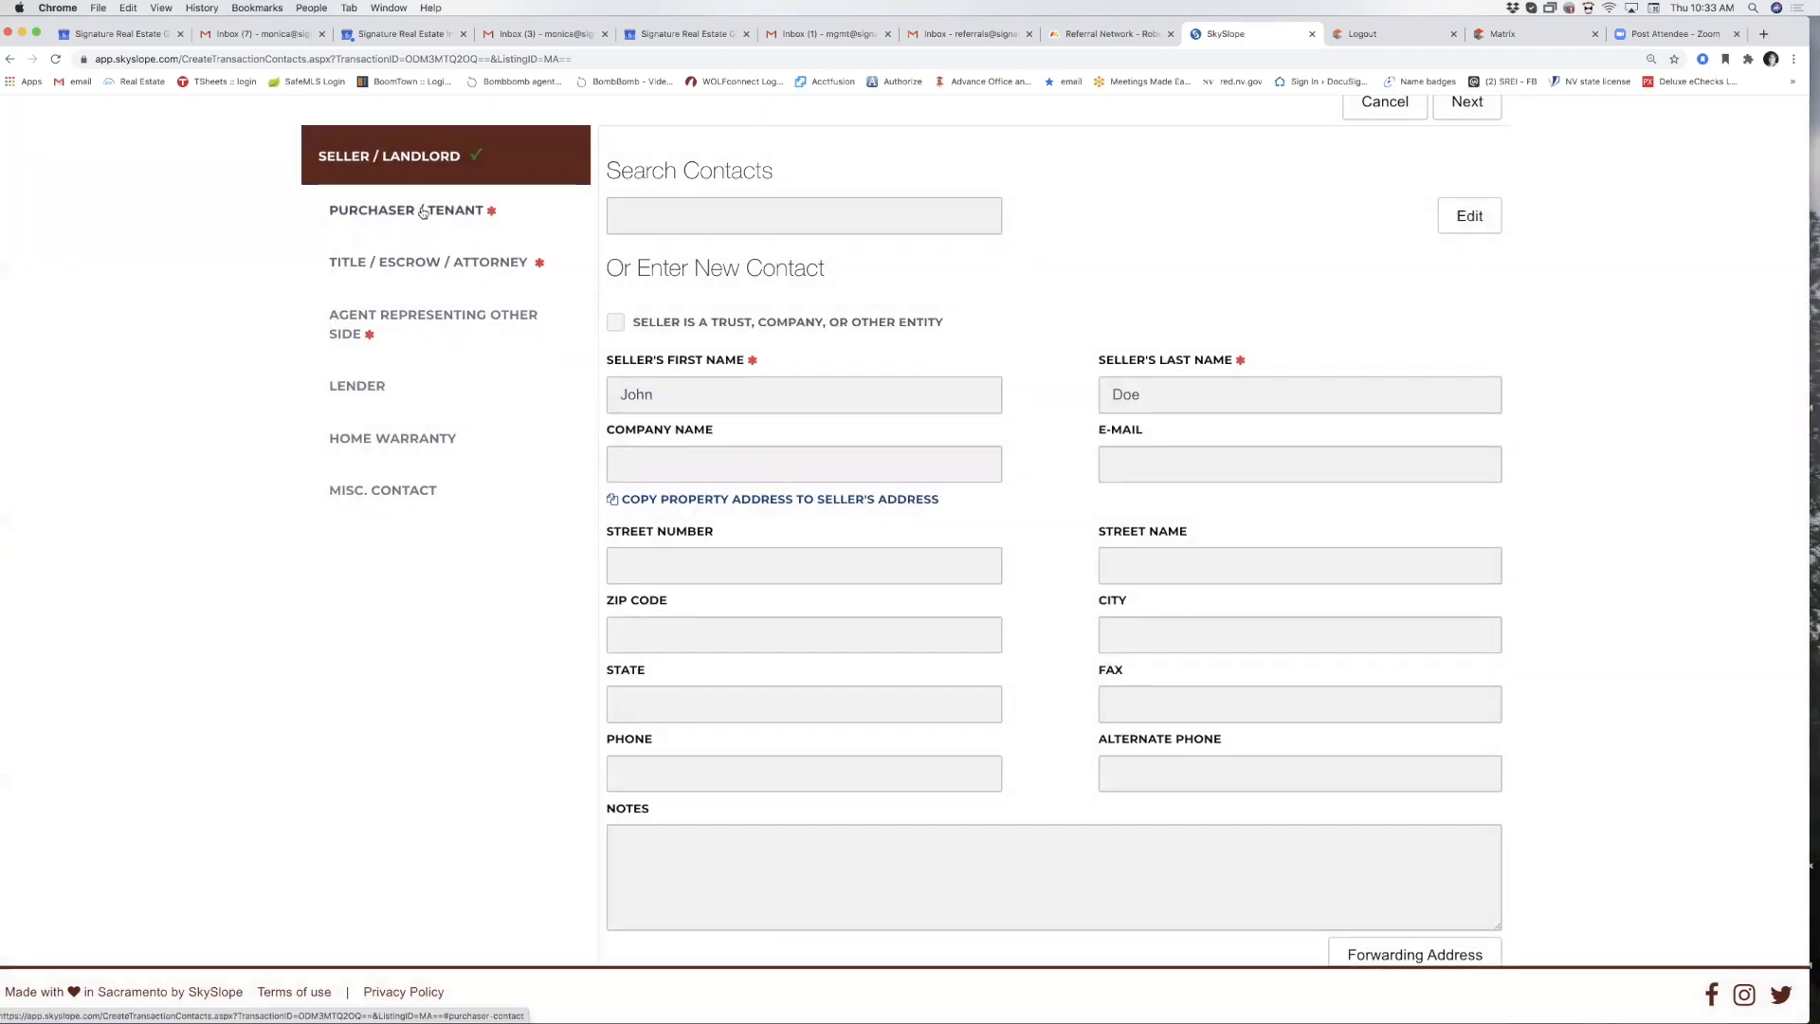
pyautogui.scroll(3, 587, 315)
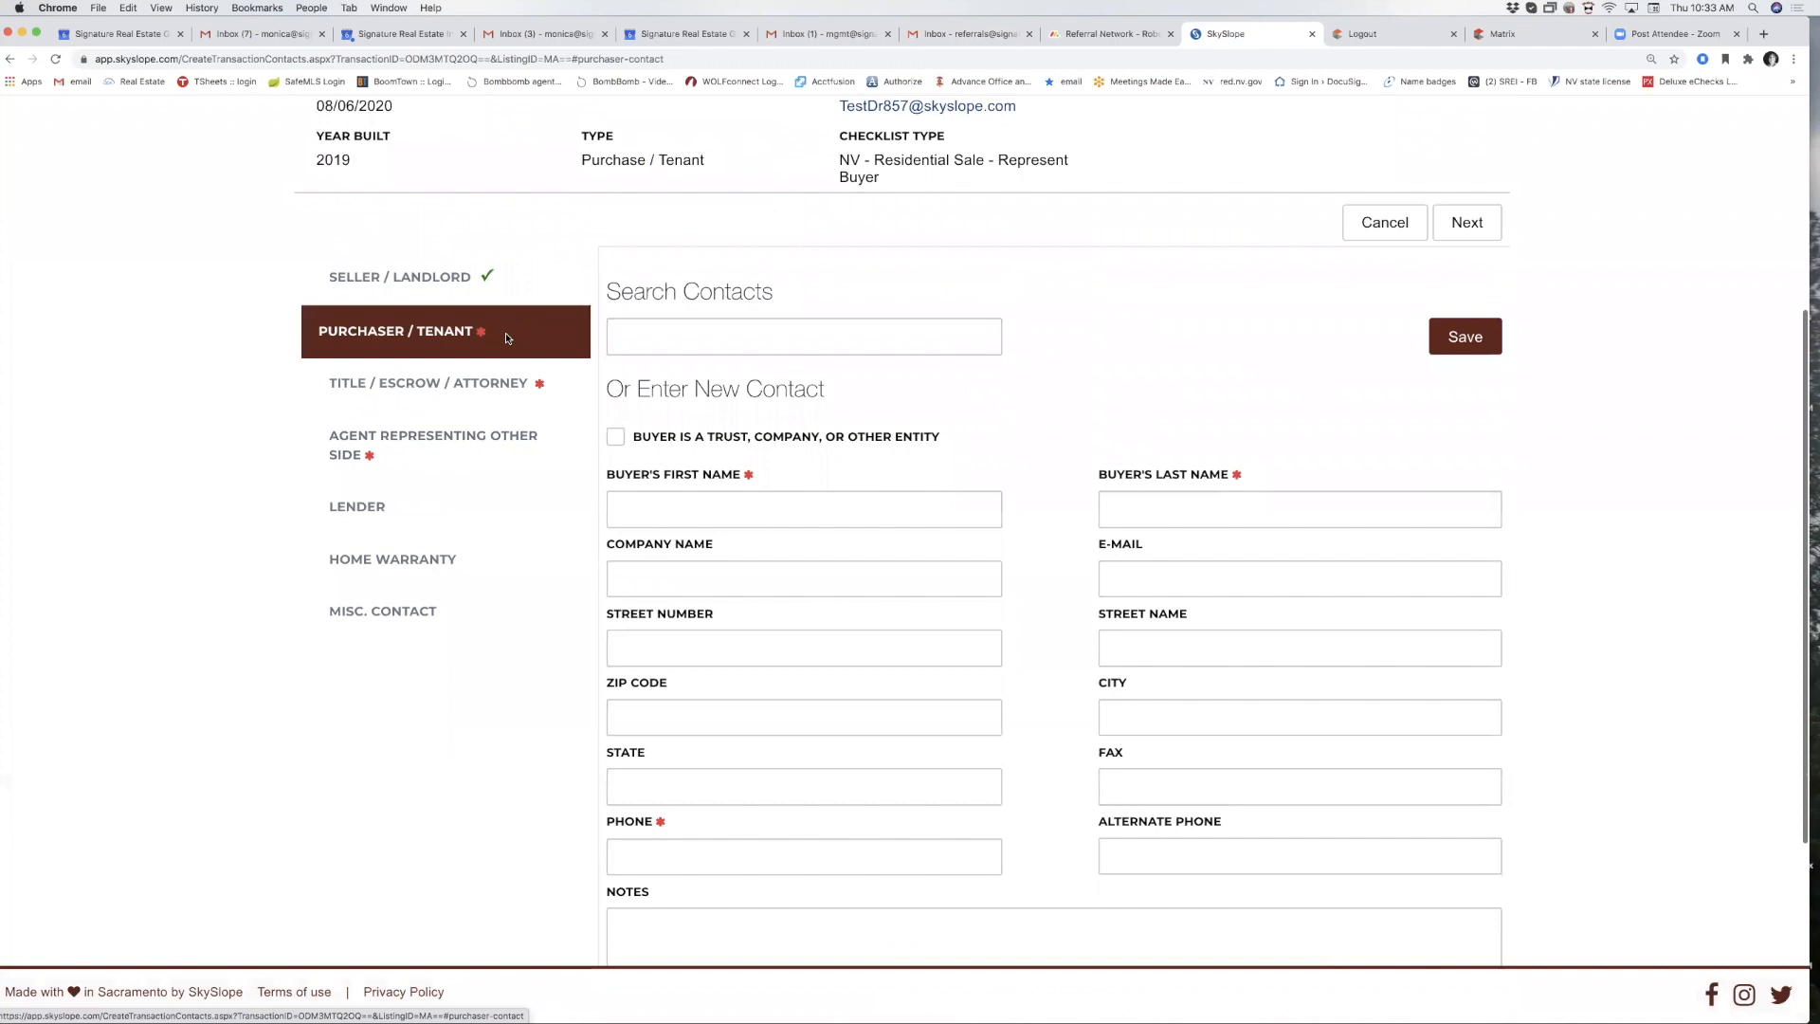
pyautogui.click(694, 512)
pyautogui.write('Jane')
pyautogui.press('Tab')
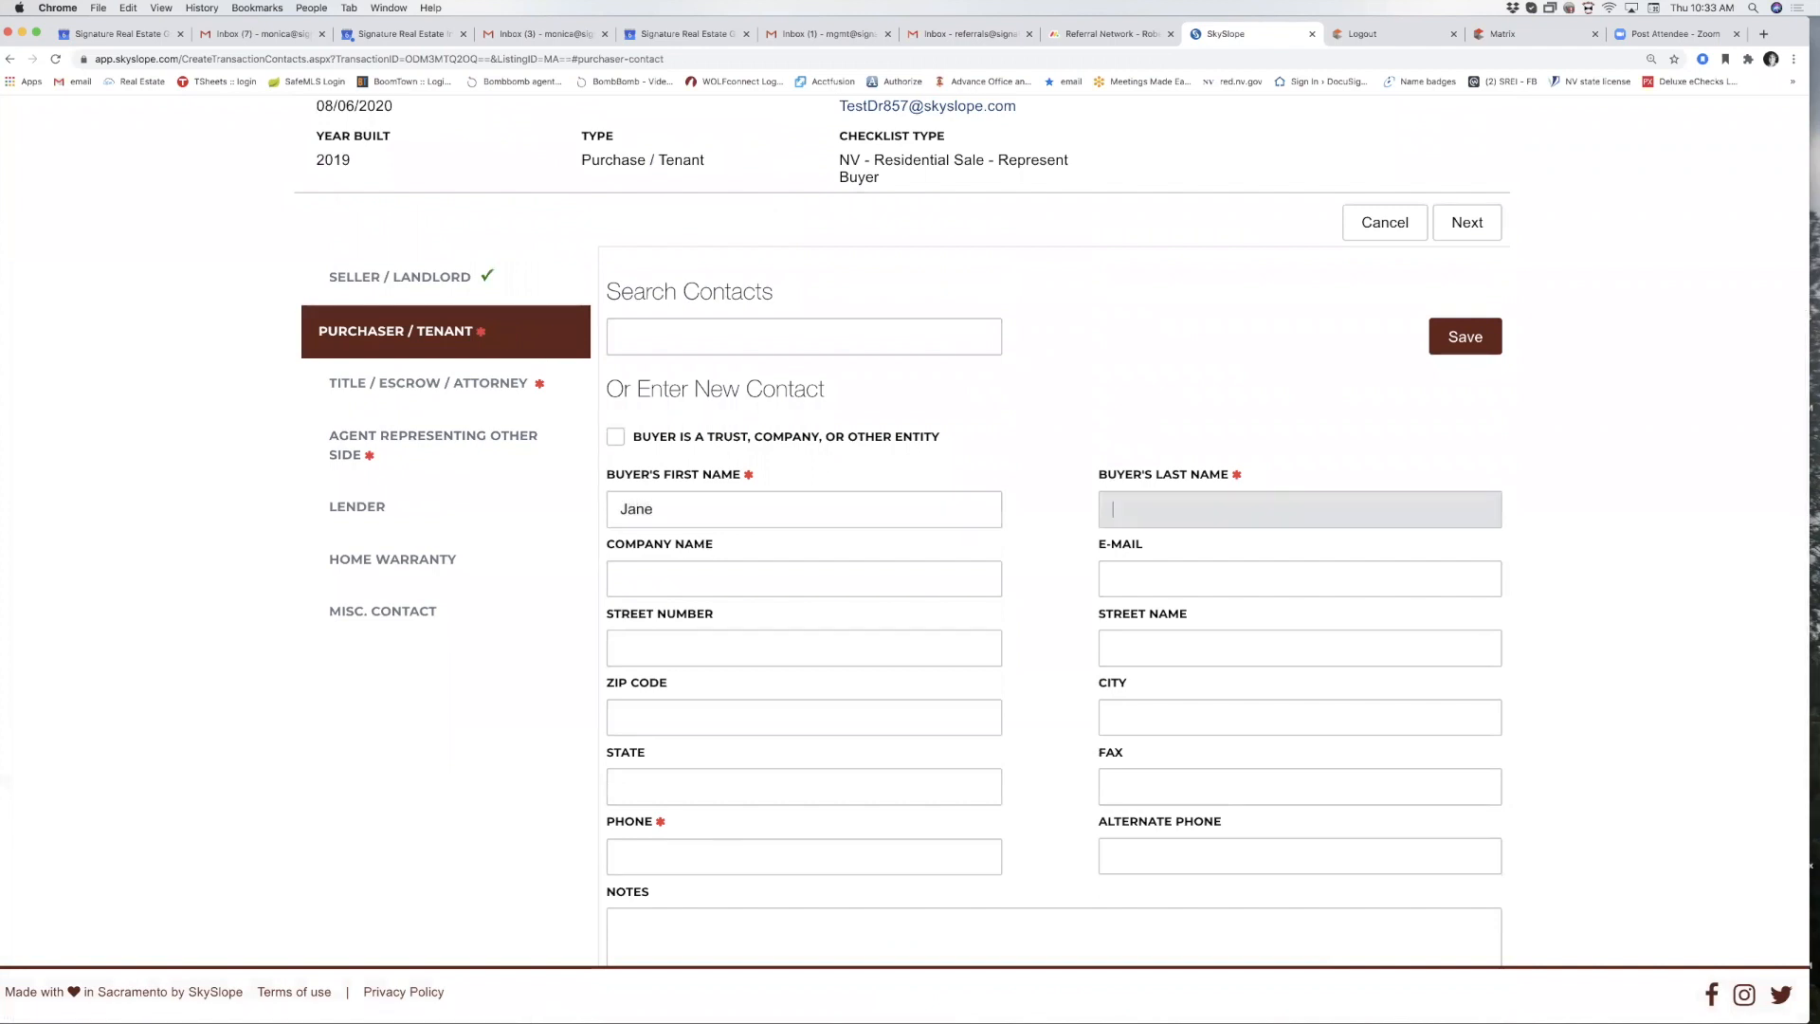
pyautogui.write('Doe')
pyautogui.scroll(-2, 504, 787)
pyautogui.click(633, 703)
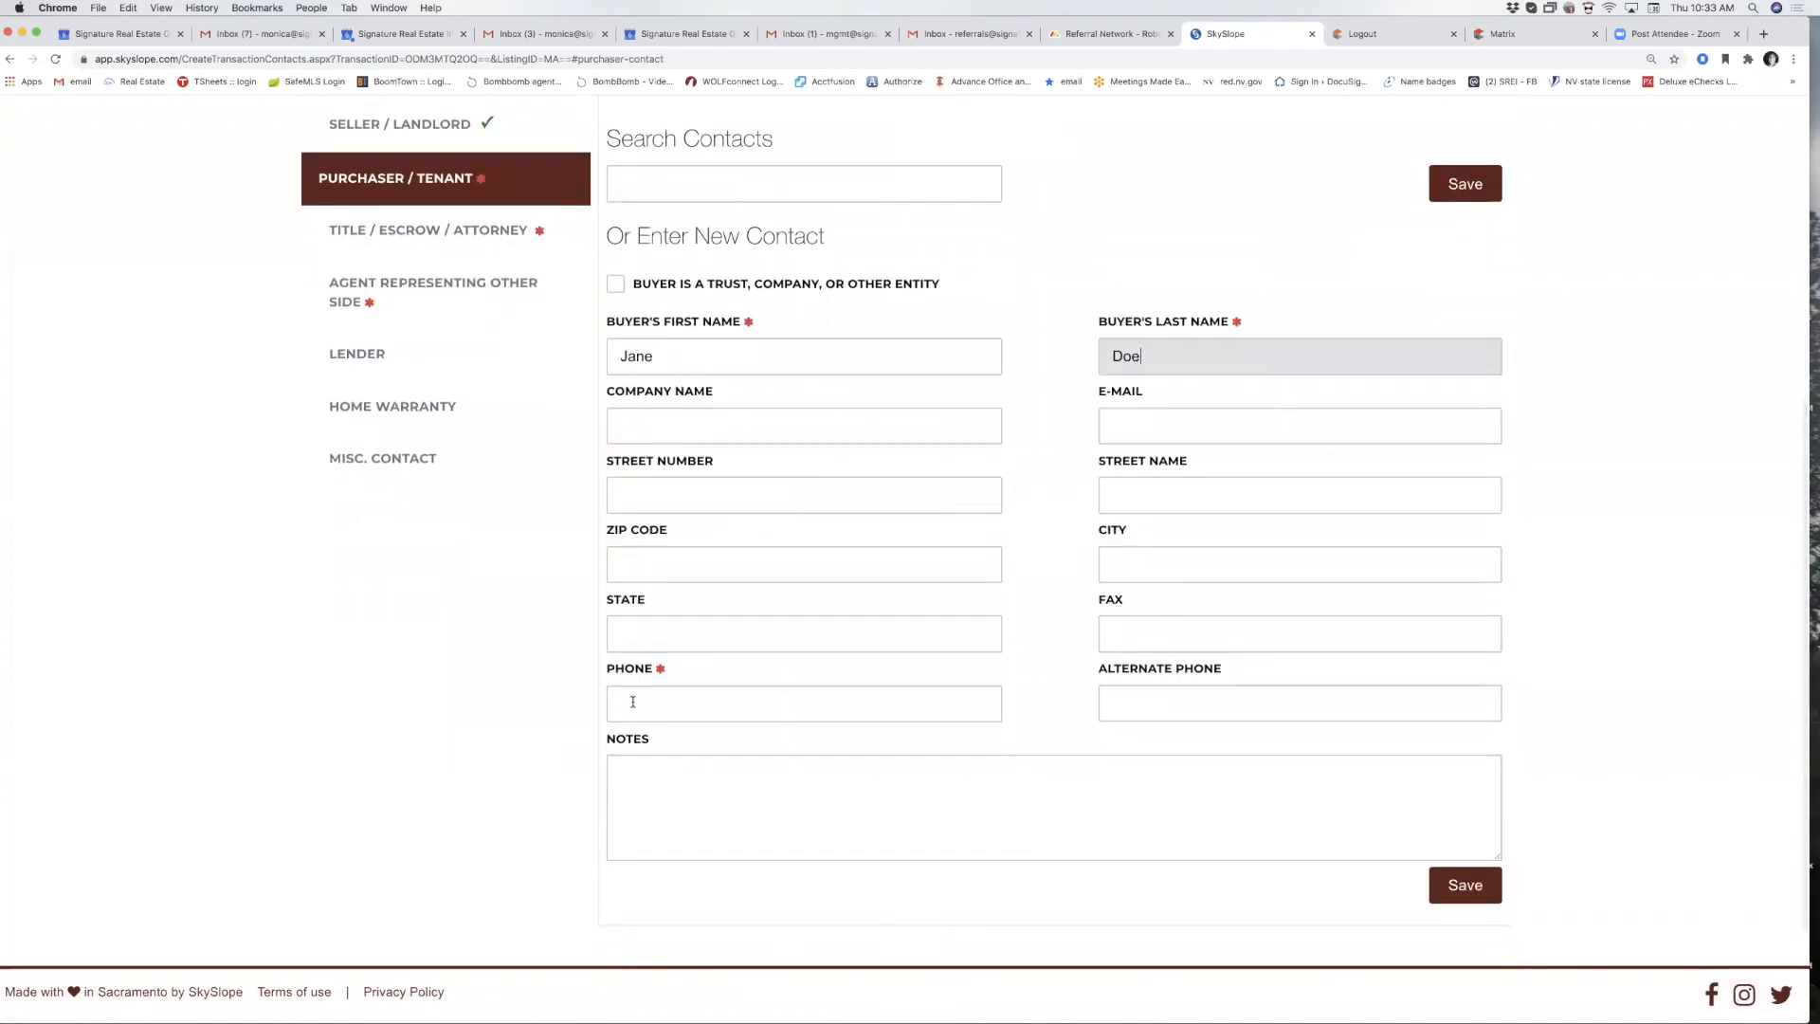
pyautogui.write('702-555-555')
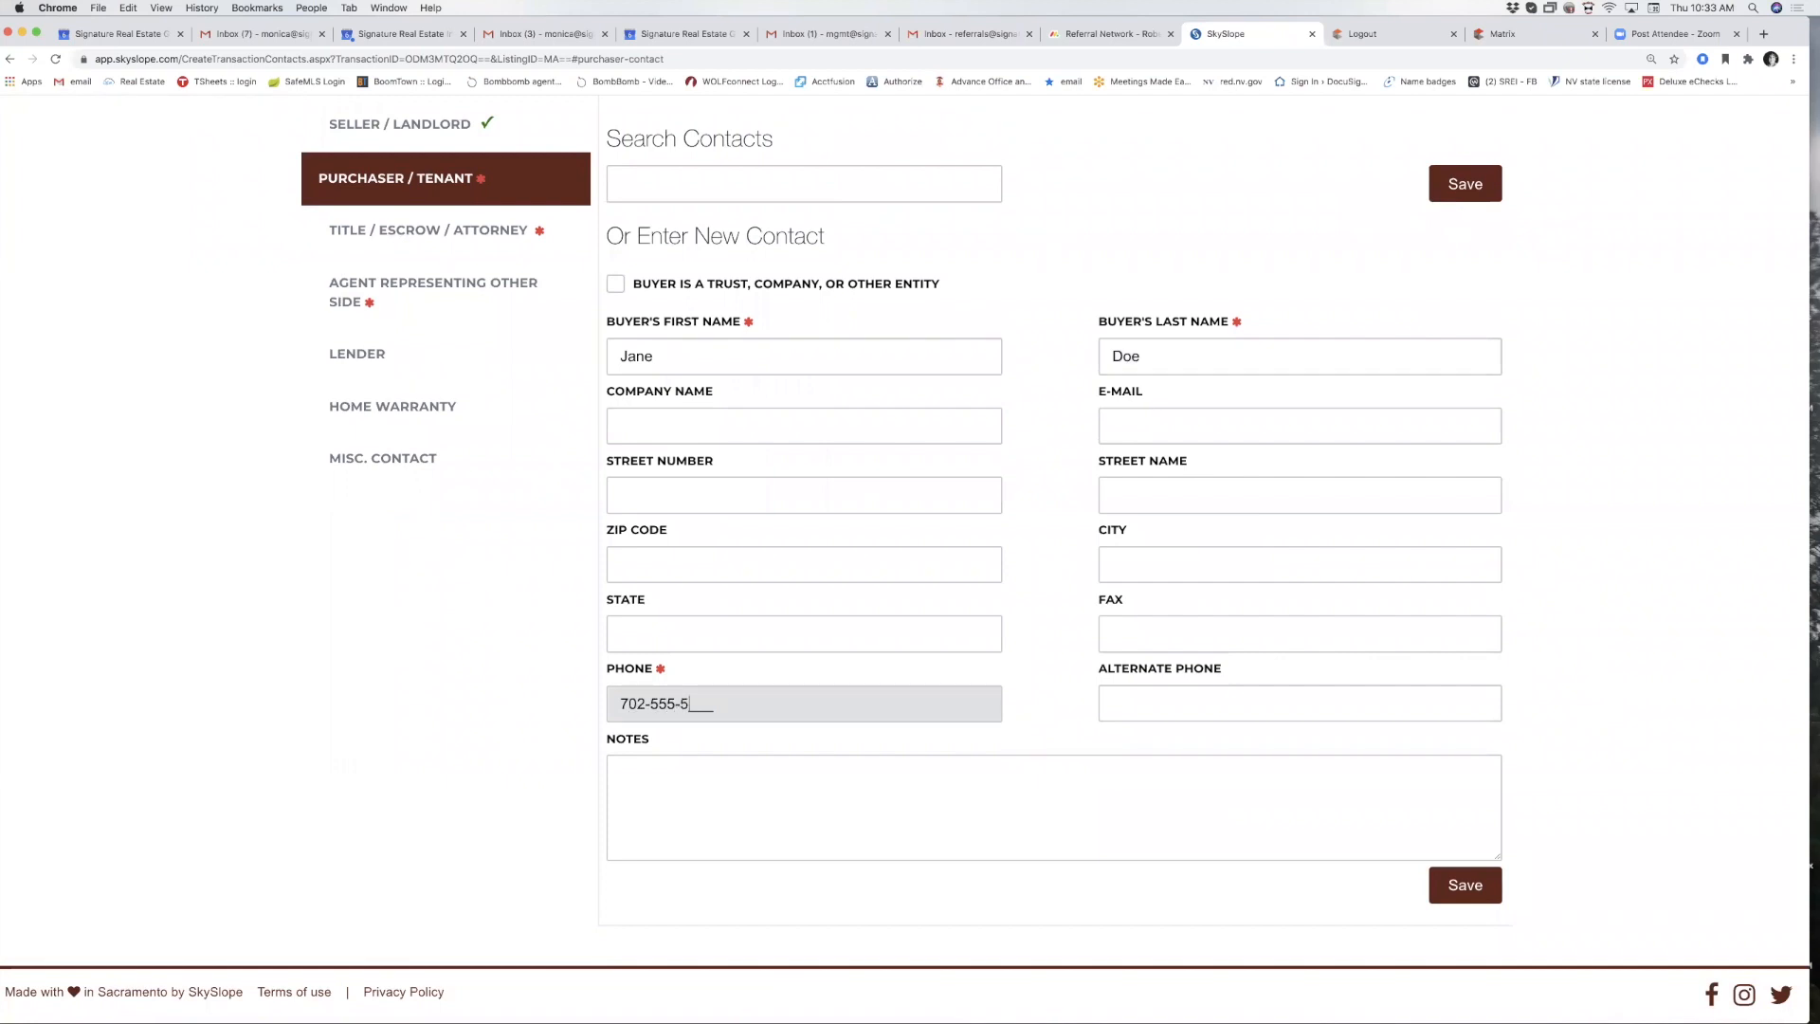
pyautogui.write('5')
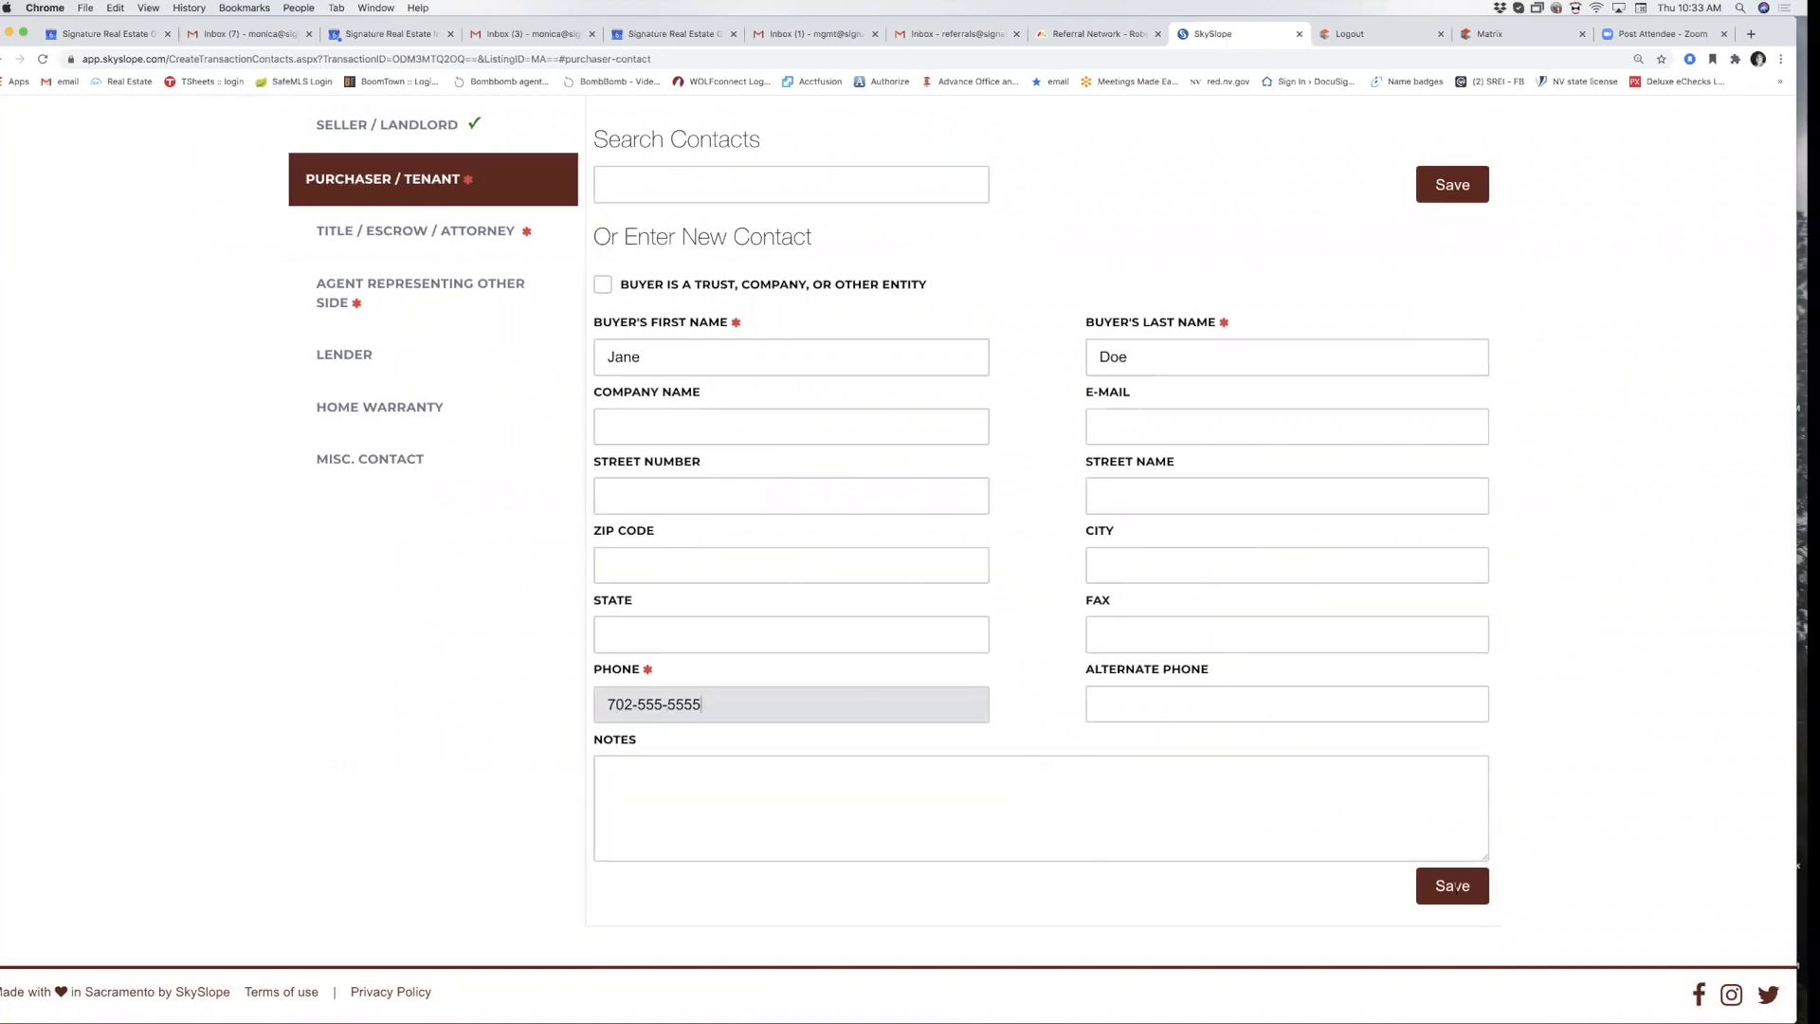
pyautogui.click(1454, 886)
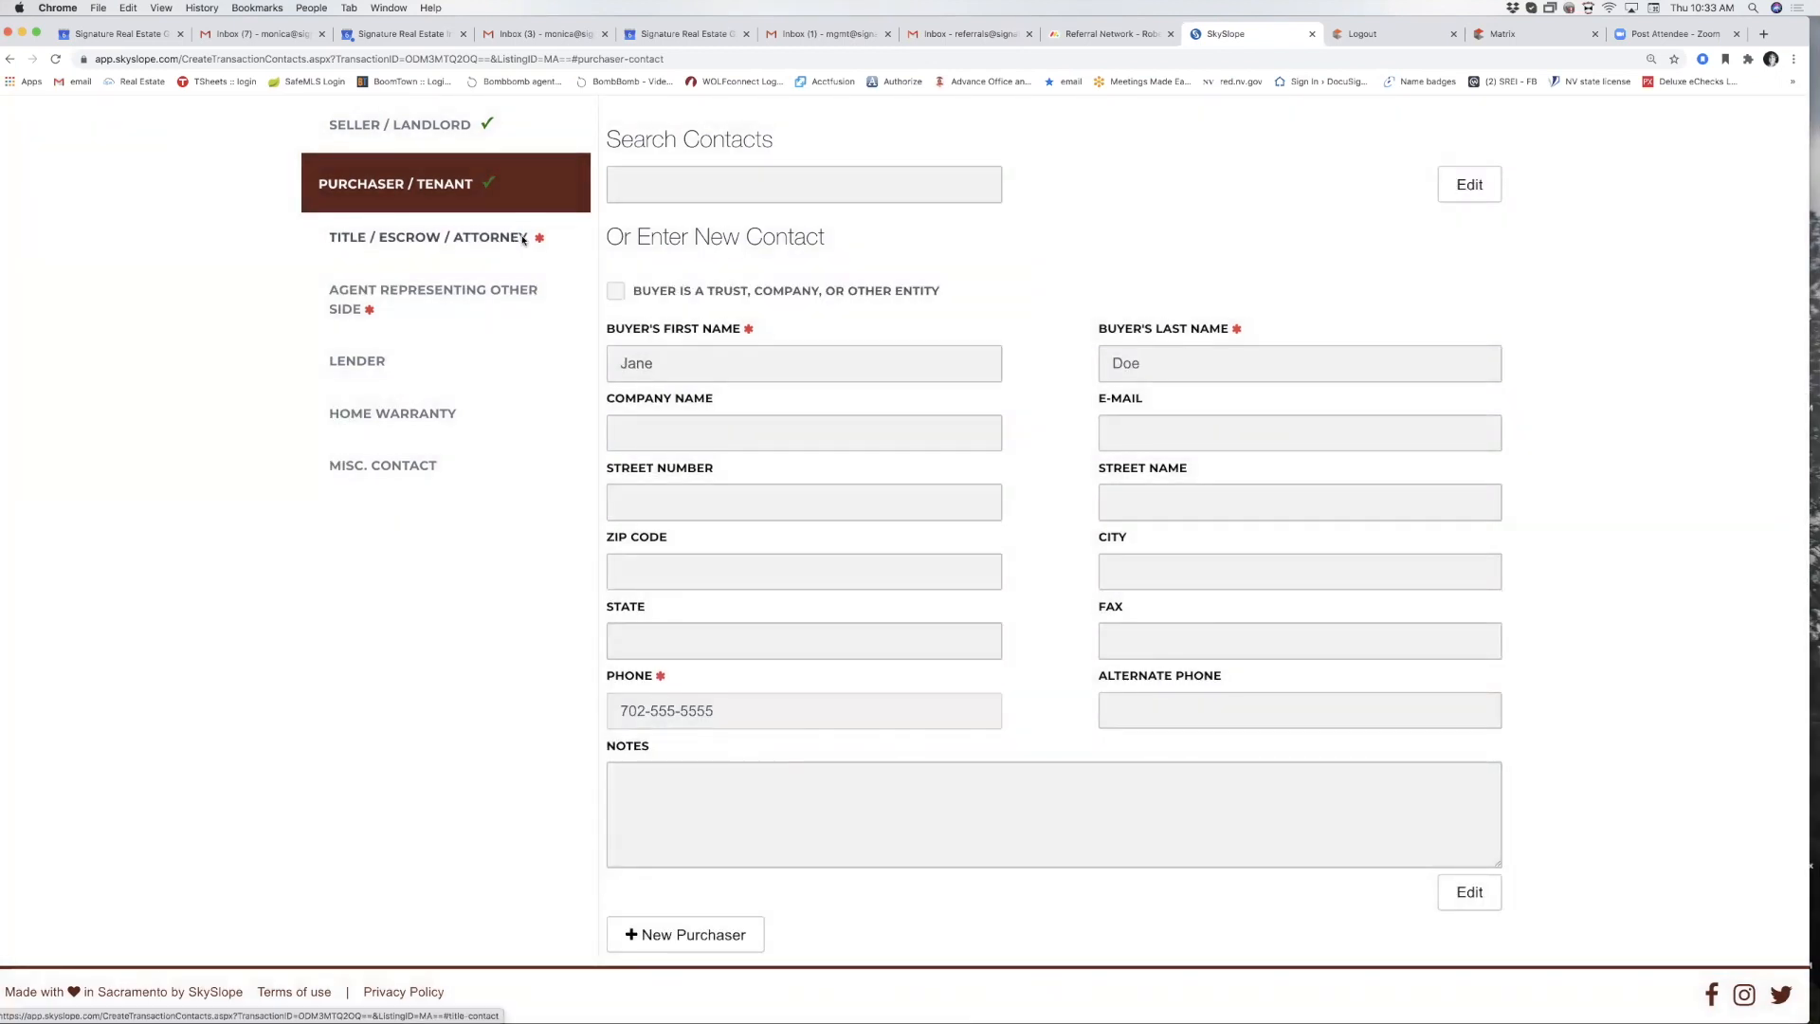
# Enter the closing officer's first and last name in the Title / Escrow contact.
pyautogui.click(523, 238)
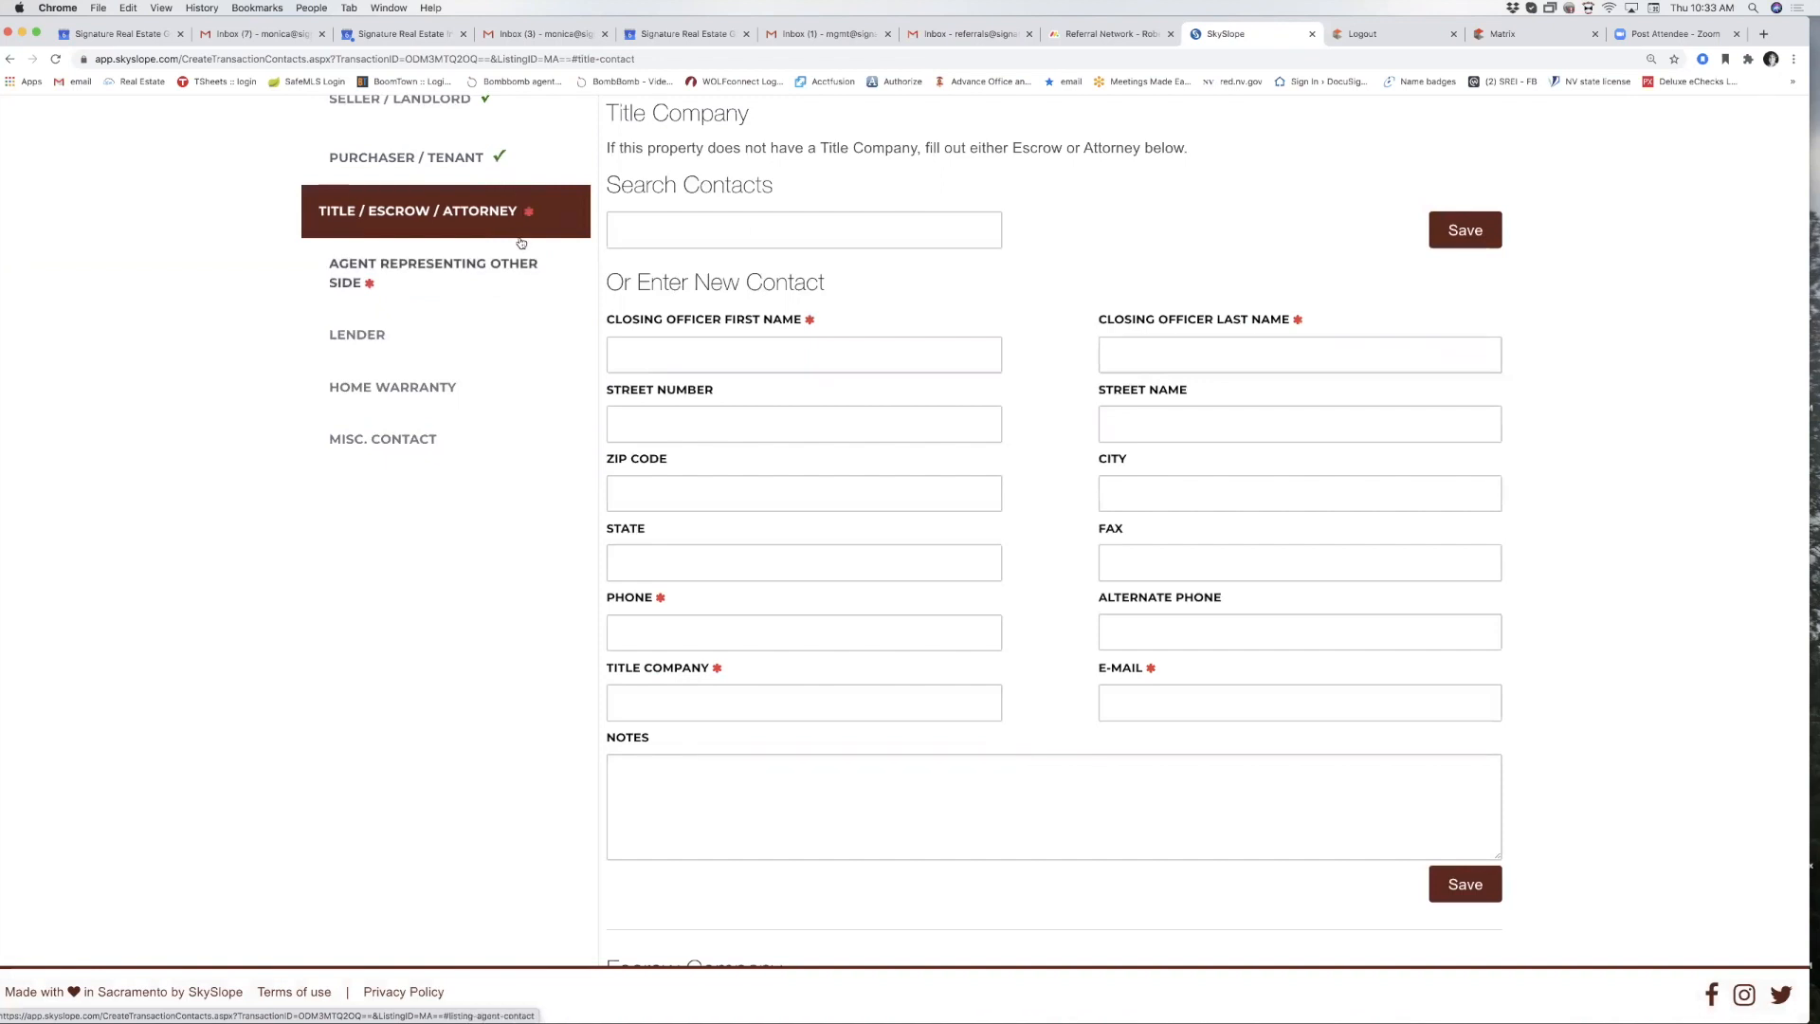
pyautogui.scroll(1, 650, 400)
pyautogui.click(652, 394)
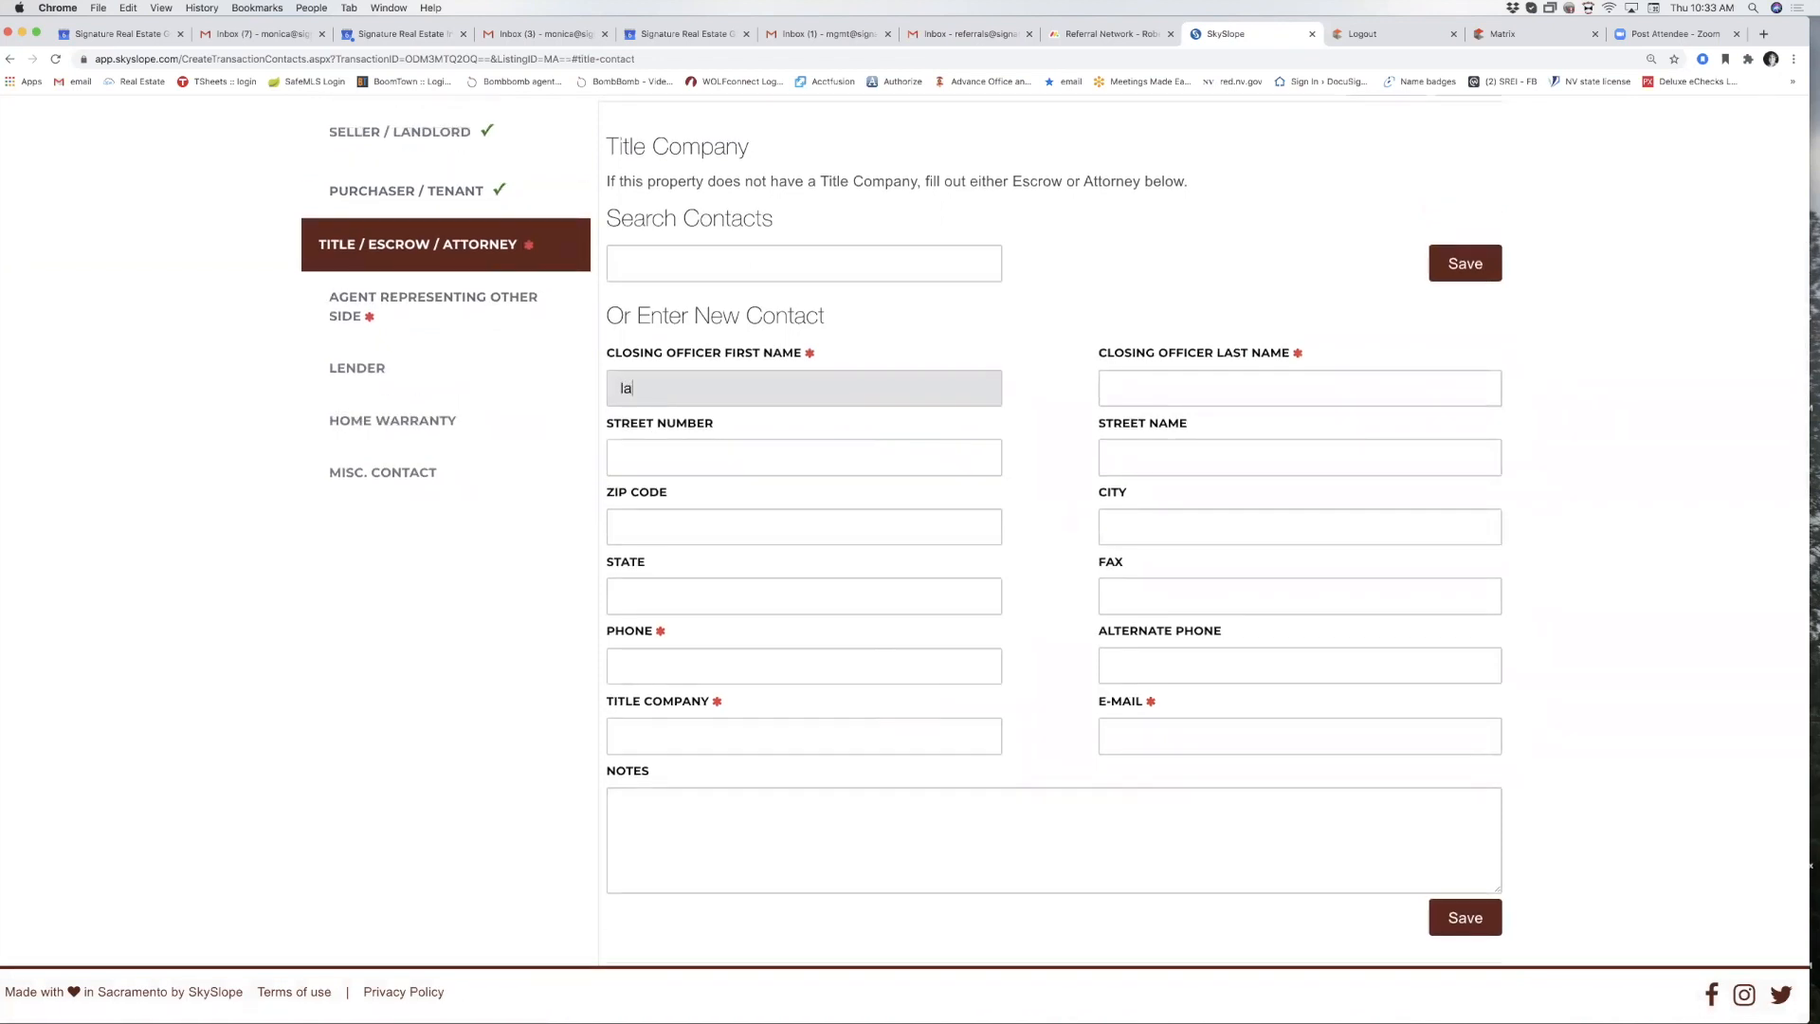
pyautogui.write('la')
pyautogui.press('BackSpace')
pyautogui.press('Tab')
pyautogui.write('Walters')
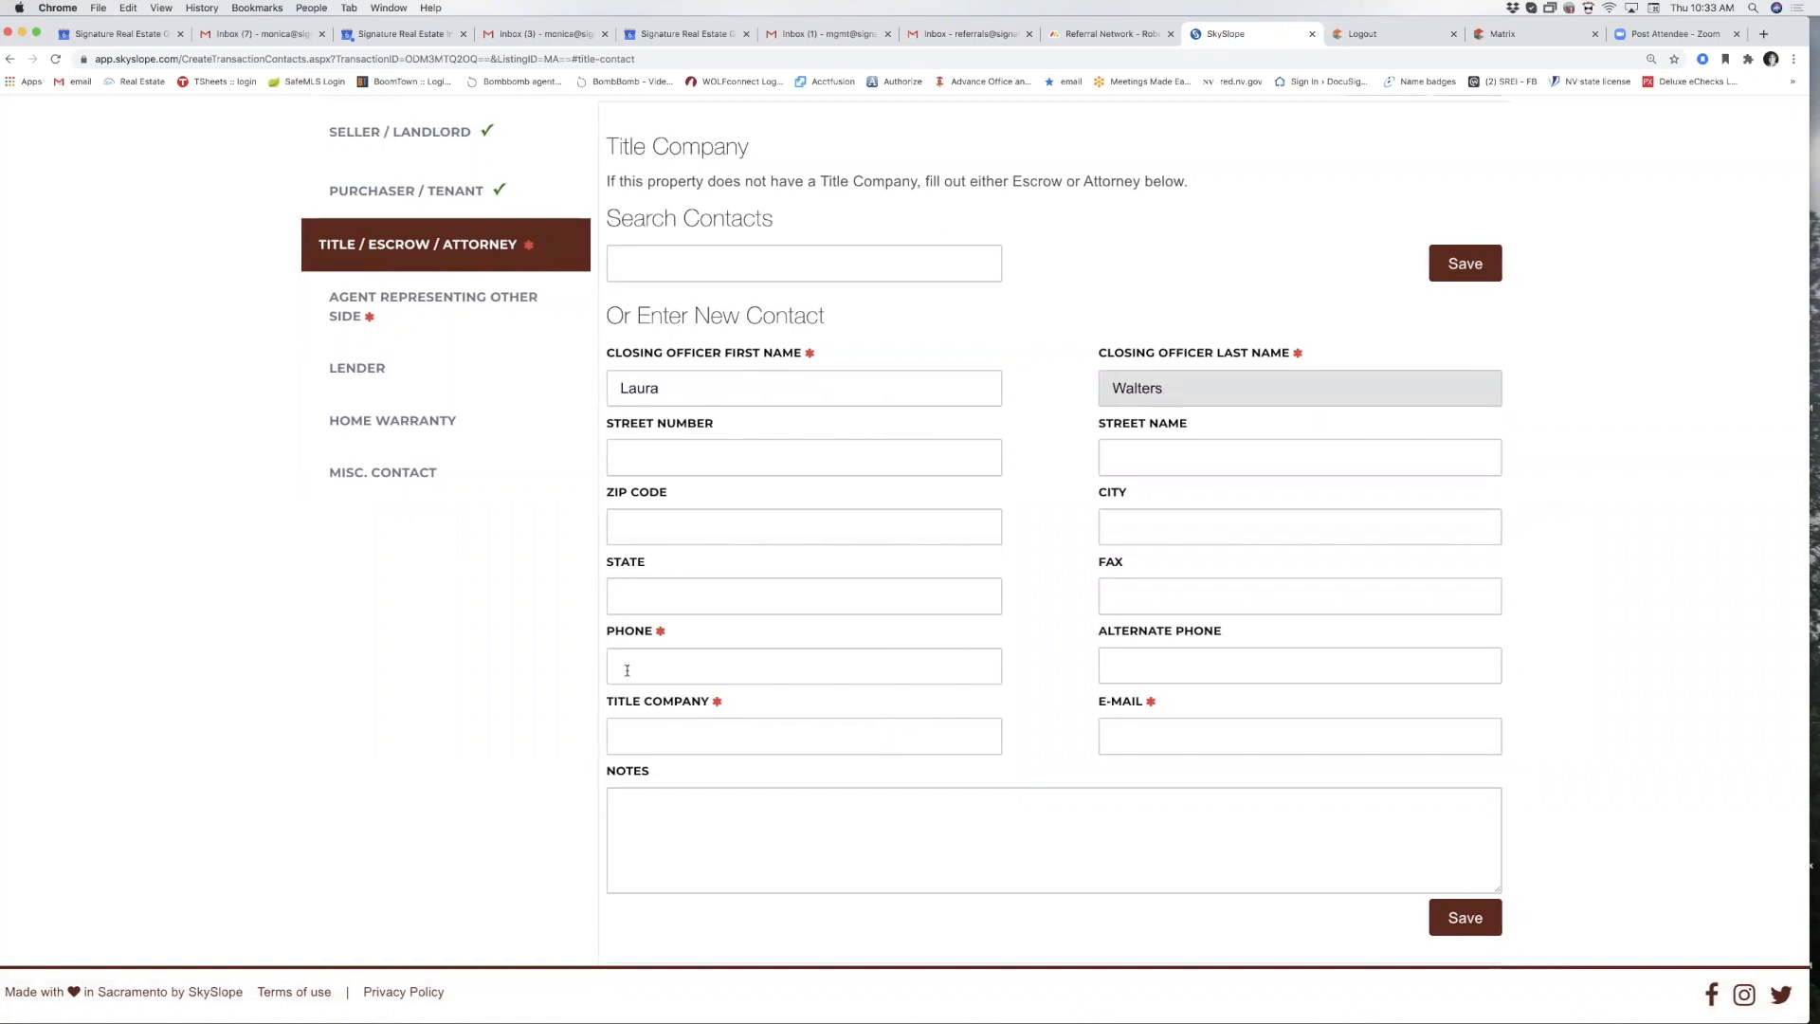
# Add the officer's phone, company Ticor Title and e-mail address, then save the contact.
pyautogui.click(627, 670)
pyautogui.write('702-555-55')
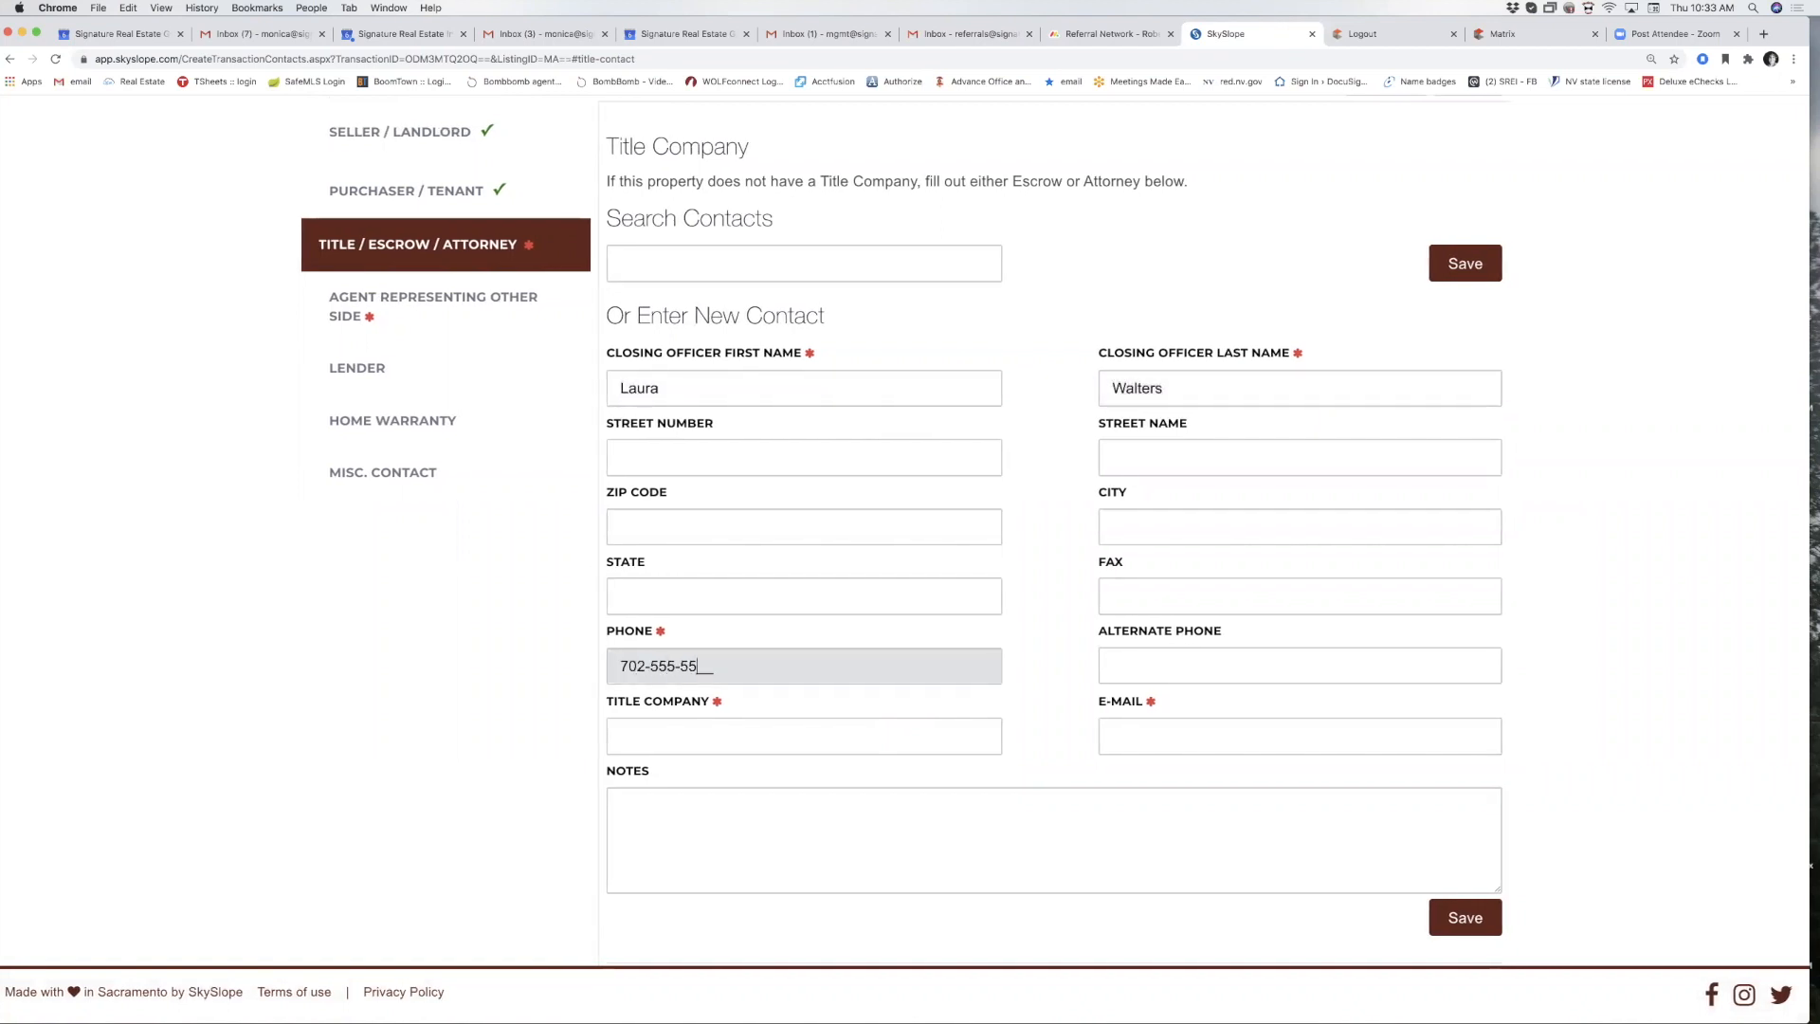
pyautogui.write('55')
pyautogui.press('Tab')
pyautogui.press('Tab')
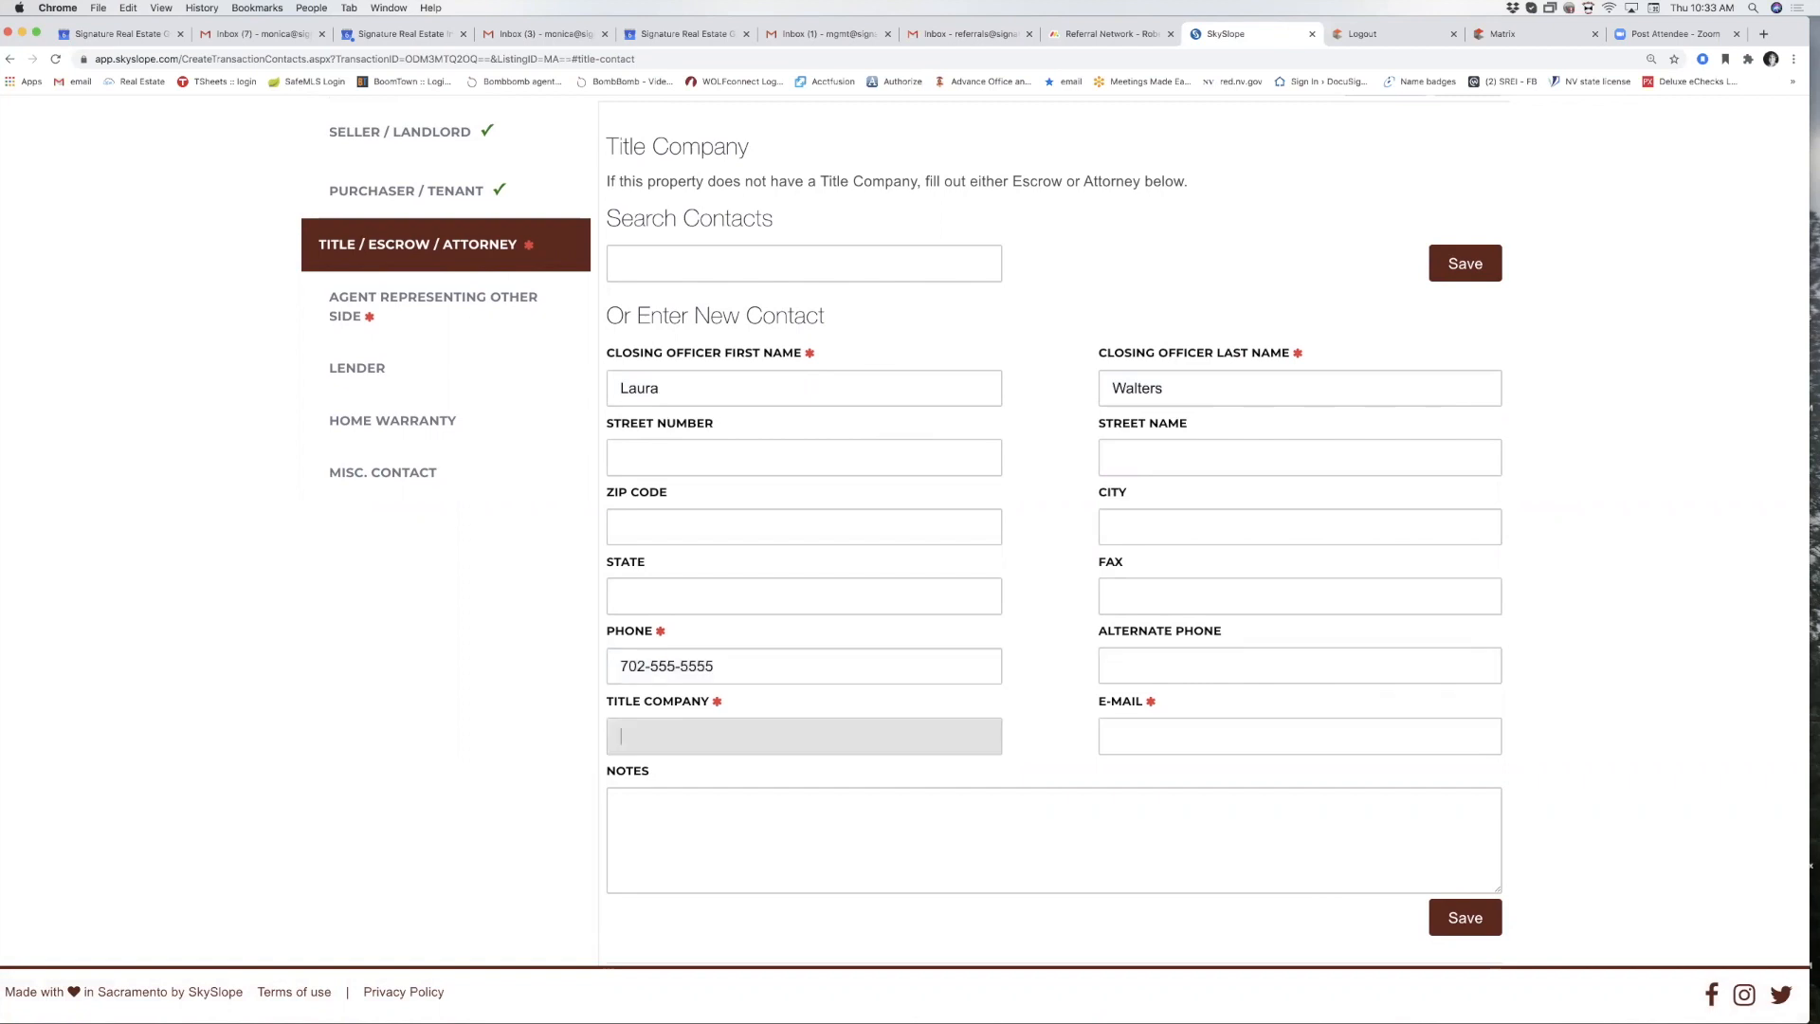
pyautogui.write('Ticor Title')
pyautogui.press('Tab')
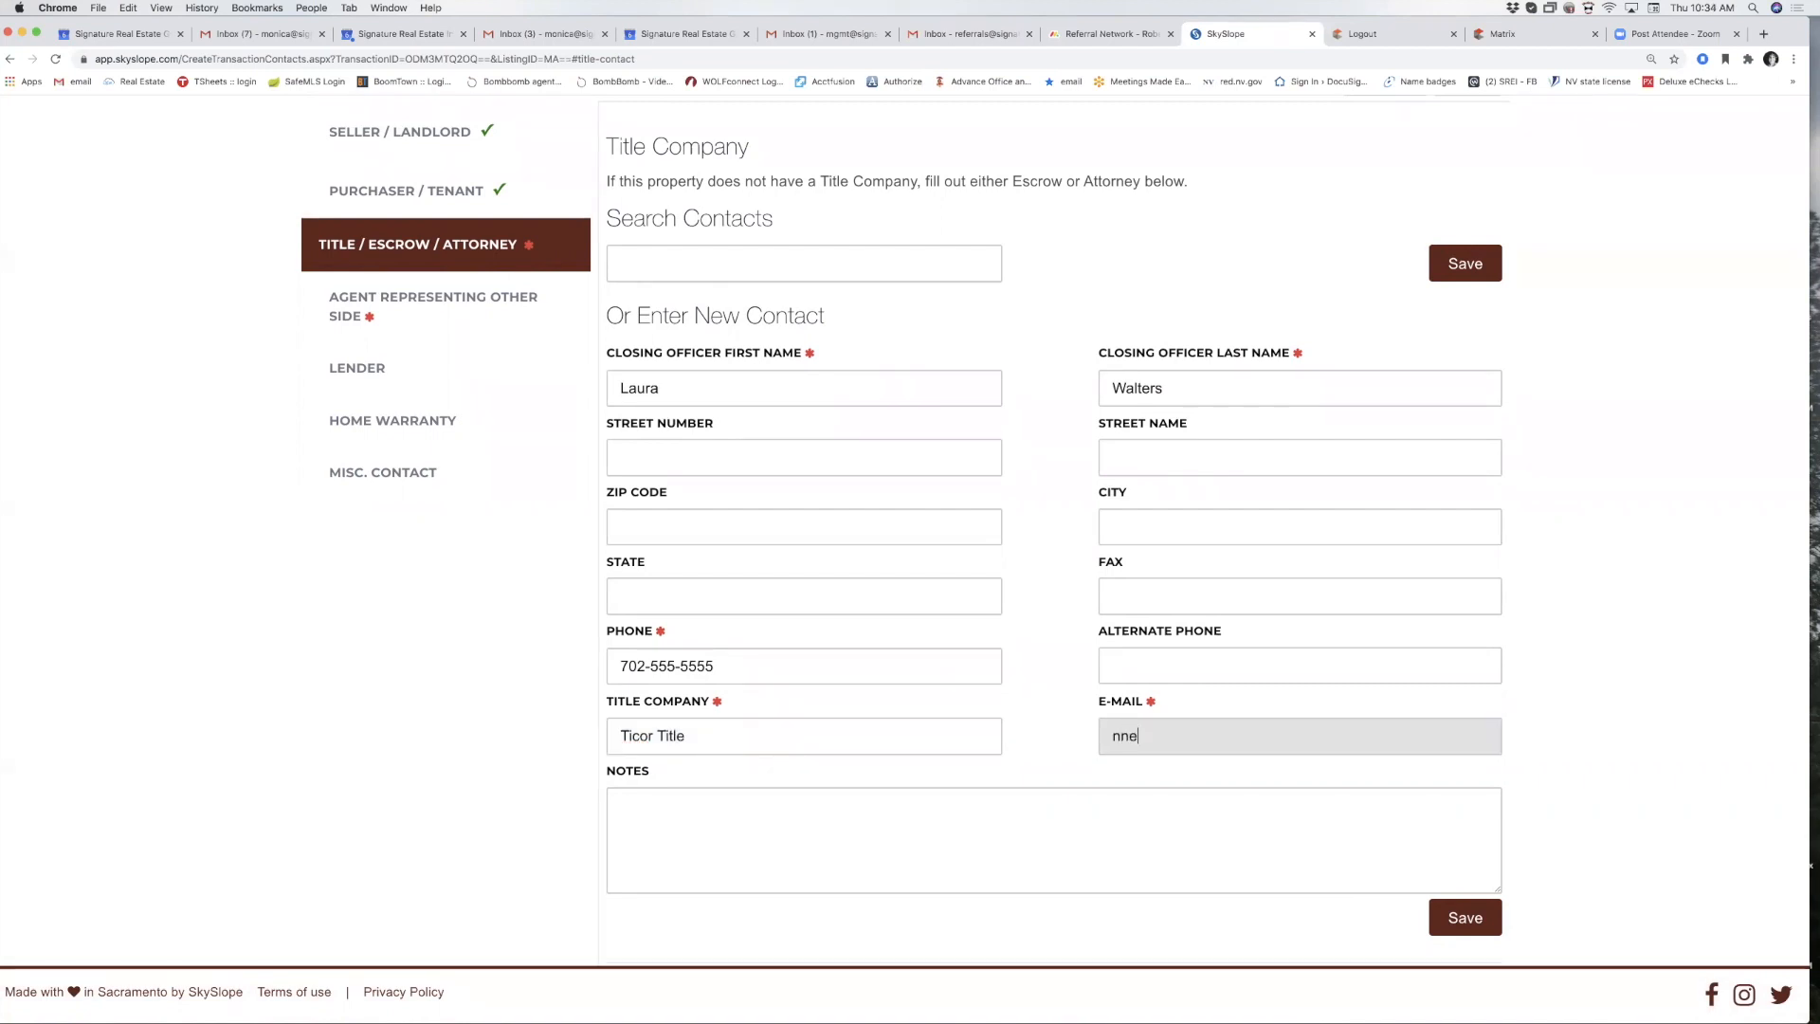
pyautogui.press('BackSpace')
pyautogui.write('op')
pyautogui.press('BackSpace')
pyautogui.press('BackSpace')
pyautogui.write('opne')
pyautogui.write('@')
pyautogui.write('none.')
pyautogui.write('oc')
pyautogui.press('BackSpace')
pyautogui.press('BackSpace')
pyautogui.write('com')
pyautogui.scroll(-1, 1316, 889)
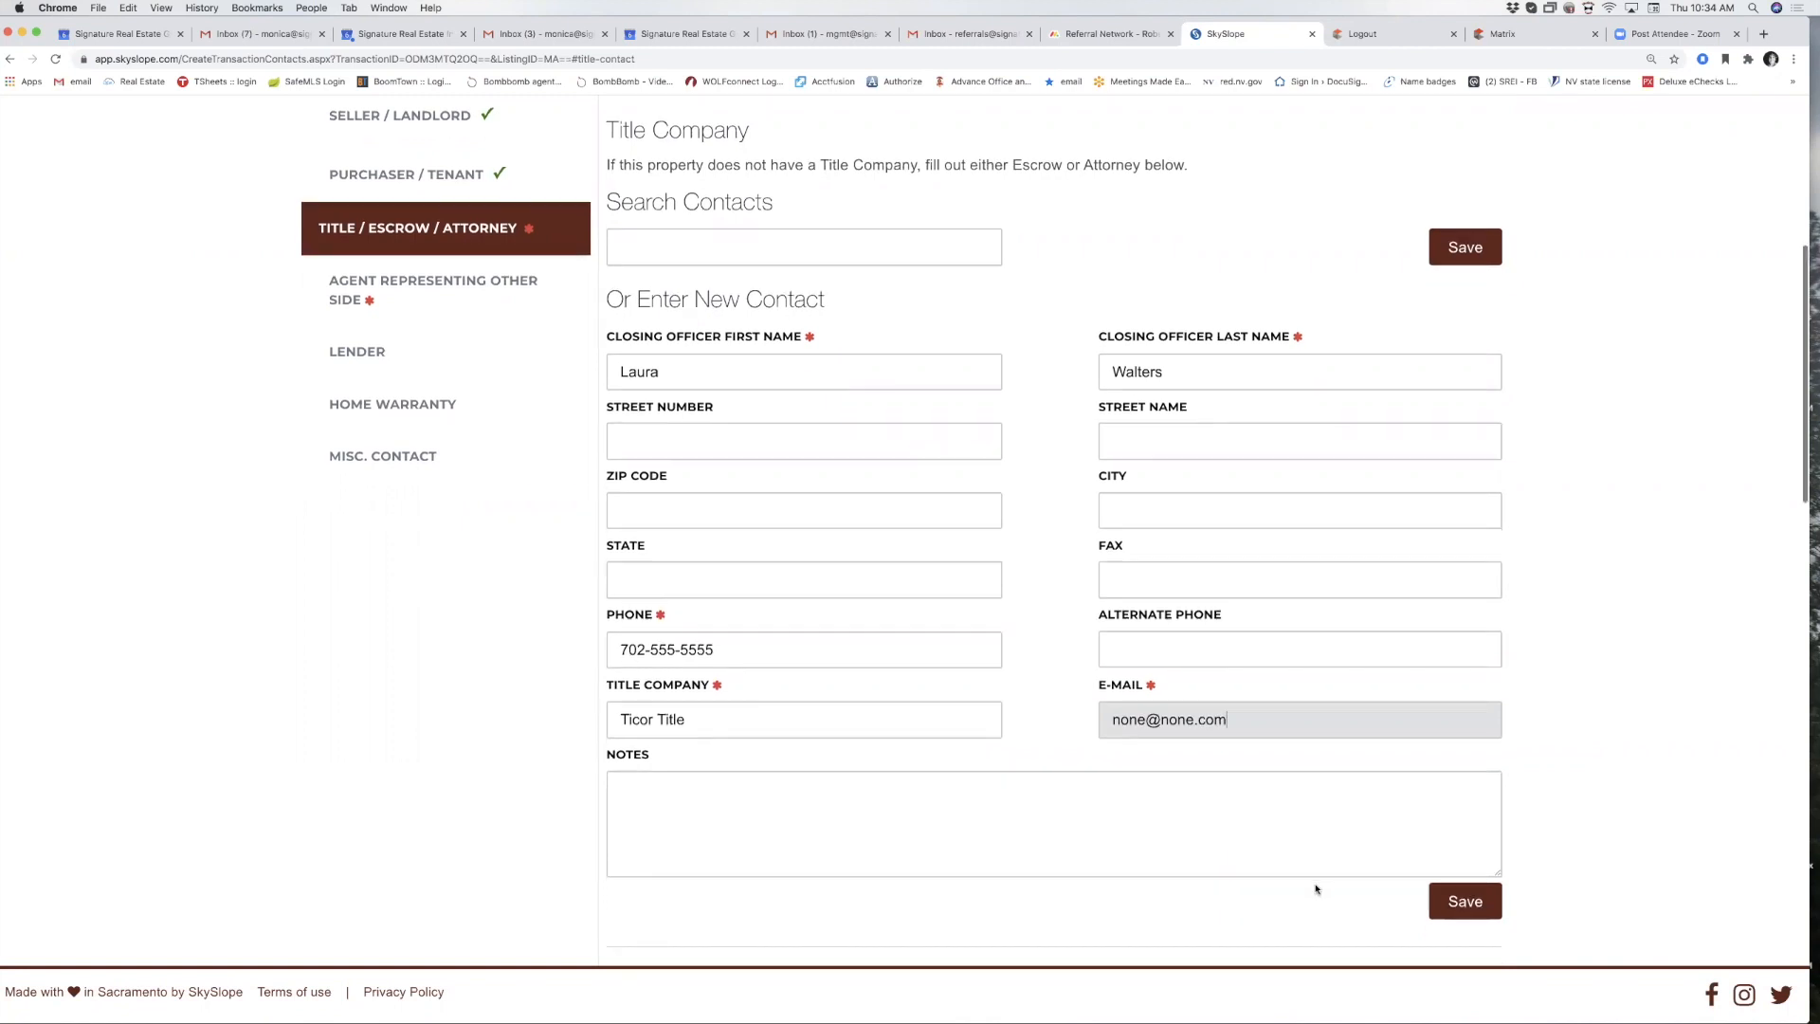
pyautogui.click(1431, 901)
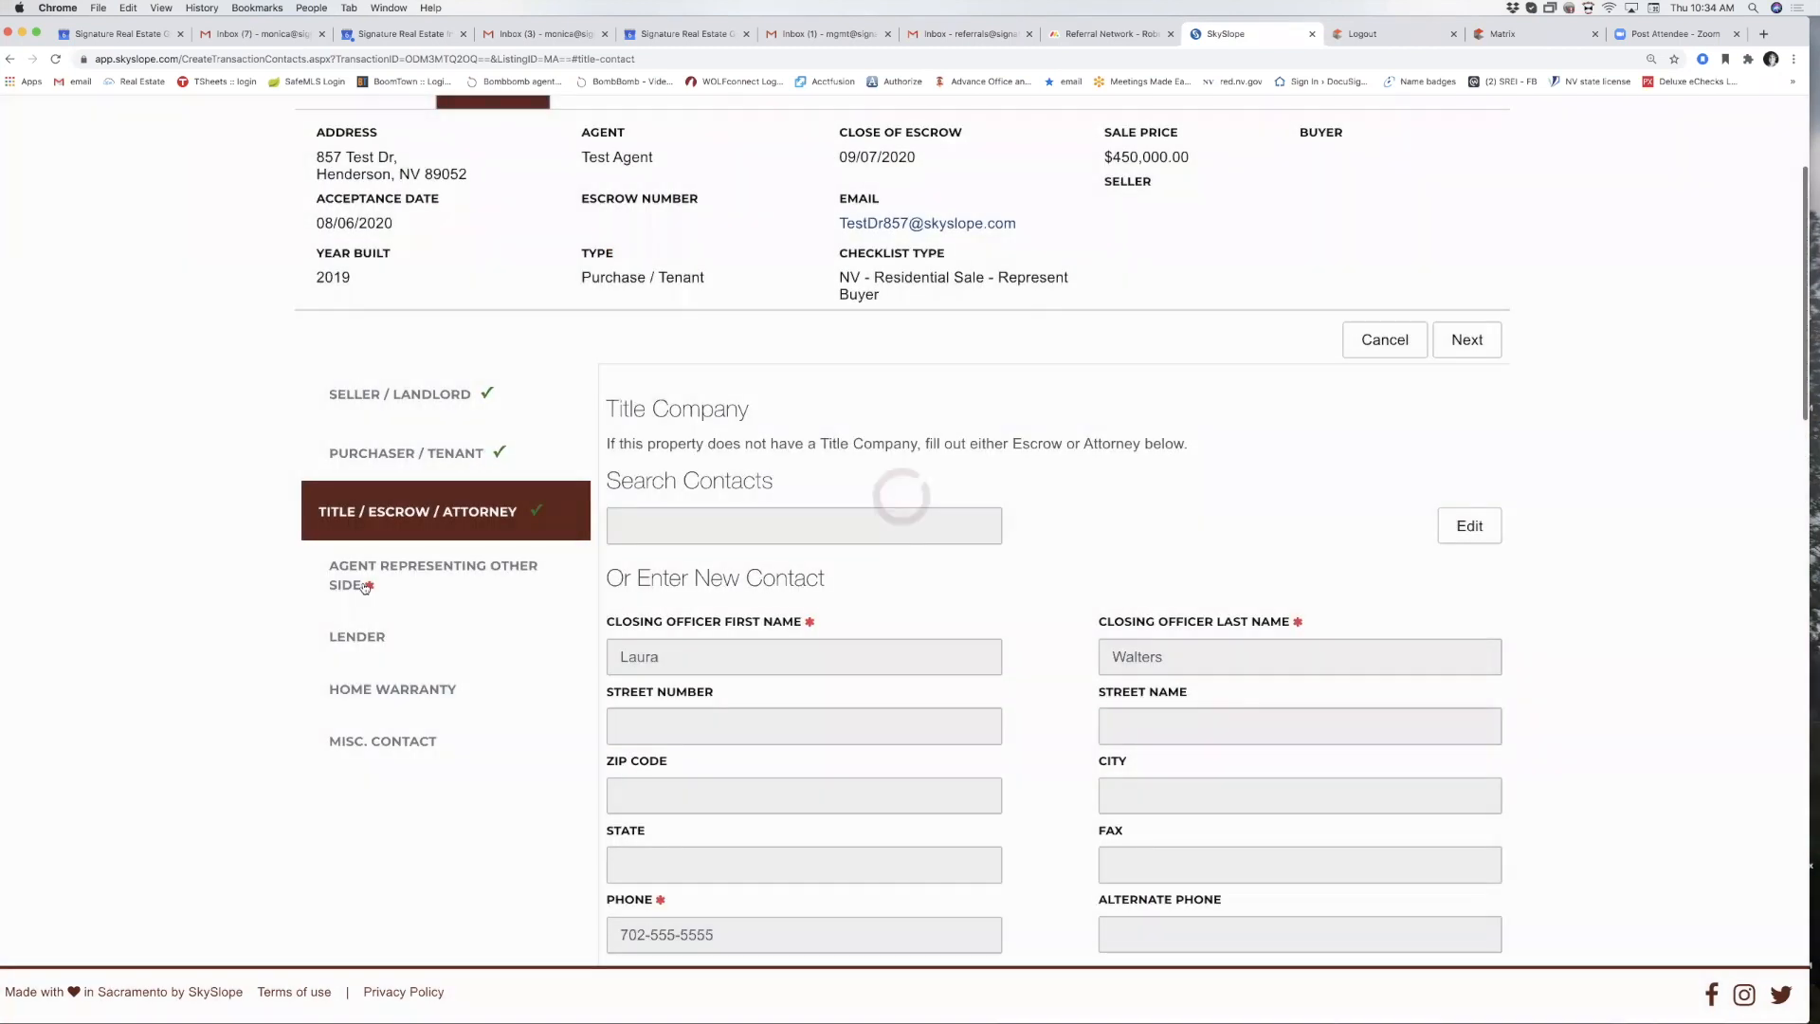
# Enter the other side's agent name, phone and co-broker company SREG.
pyautogui.click(365, 587)
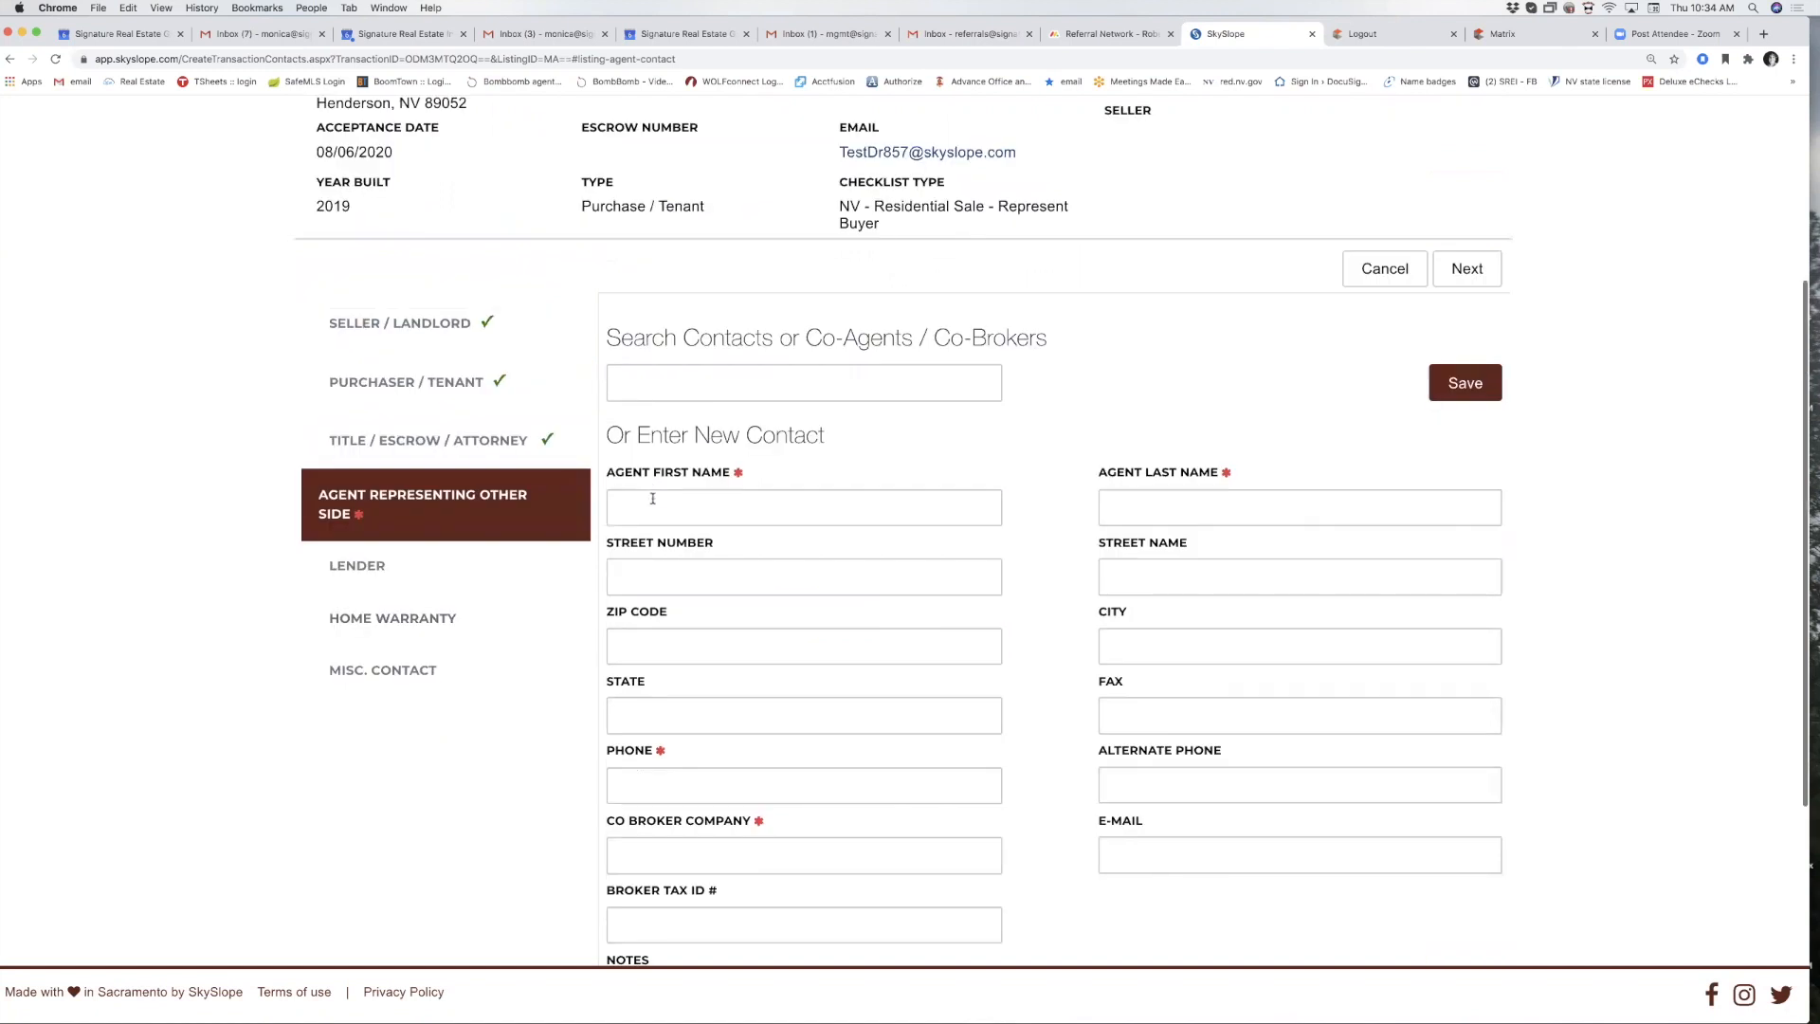
pyautogui.click(652, 500)
pyautogui.press('Tab')
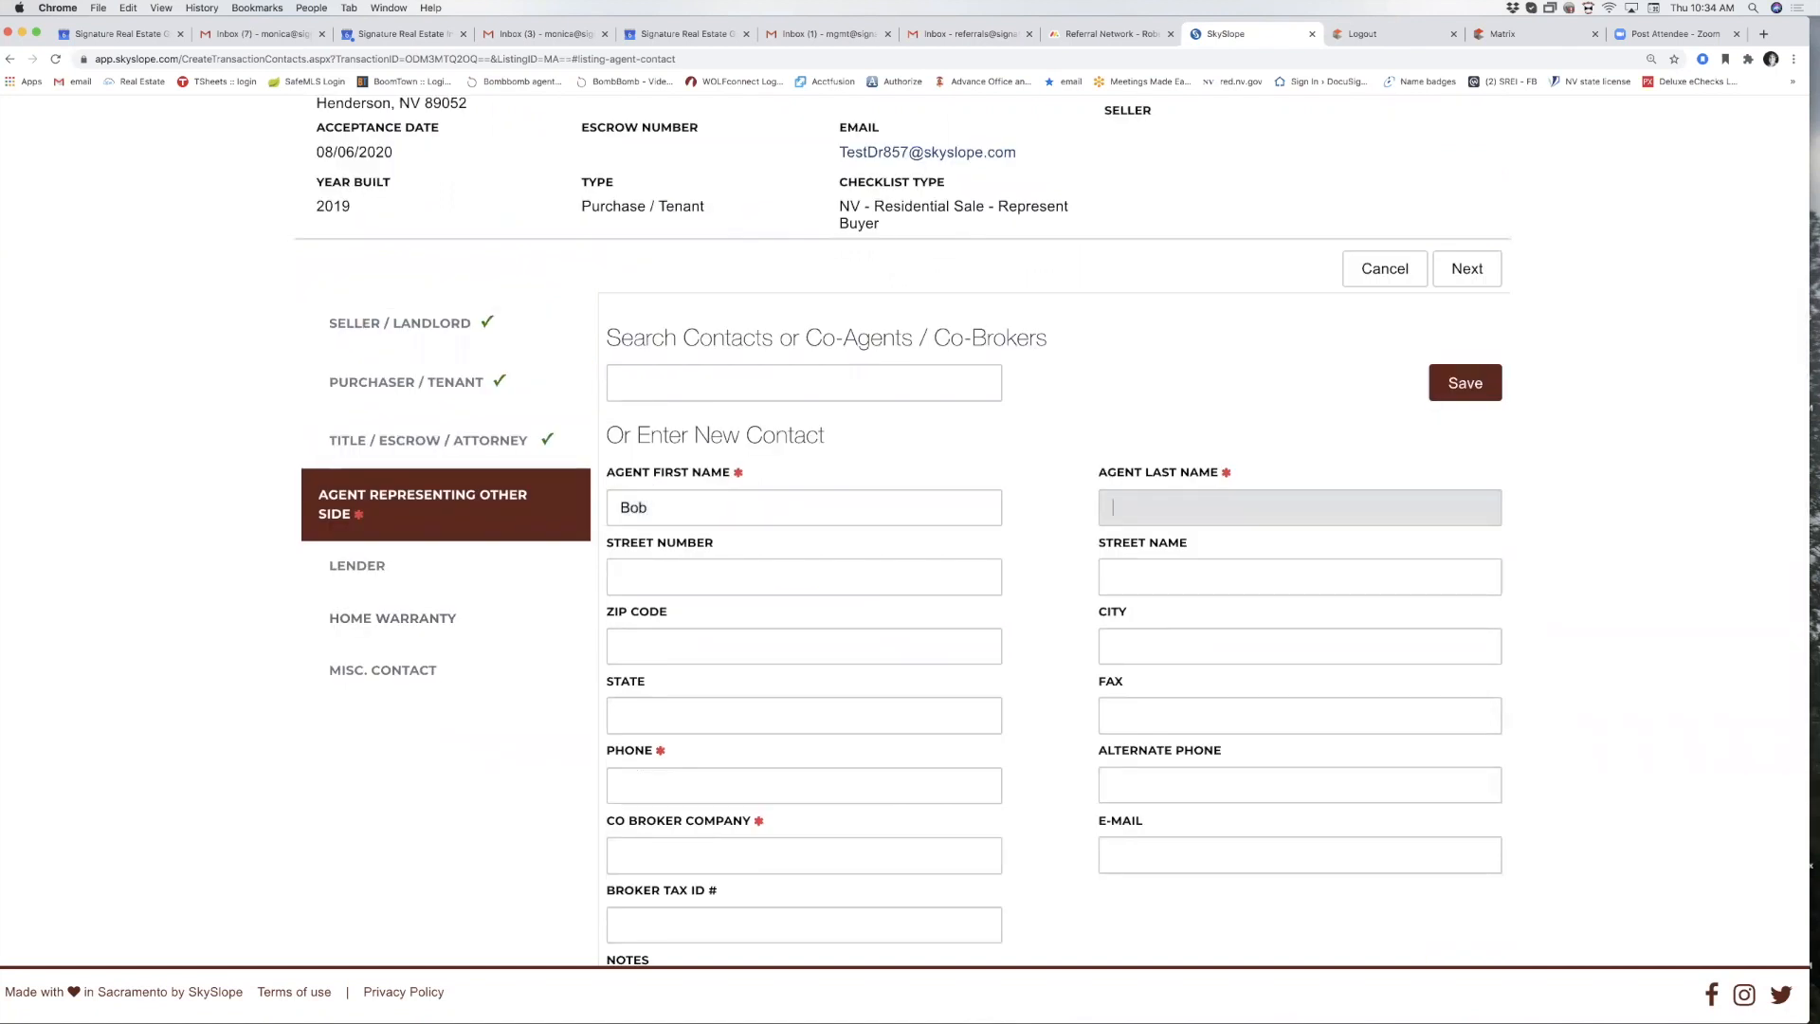
pyautogui.write('Smith')
pyautogui.click(689, 795)
pyautogui.write('702-555-')
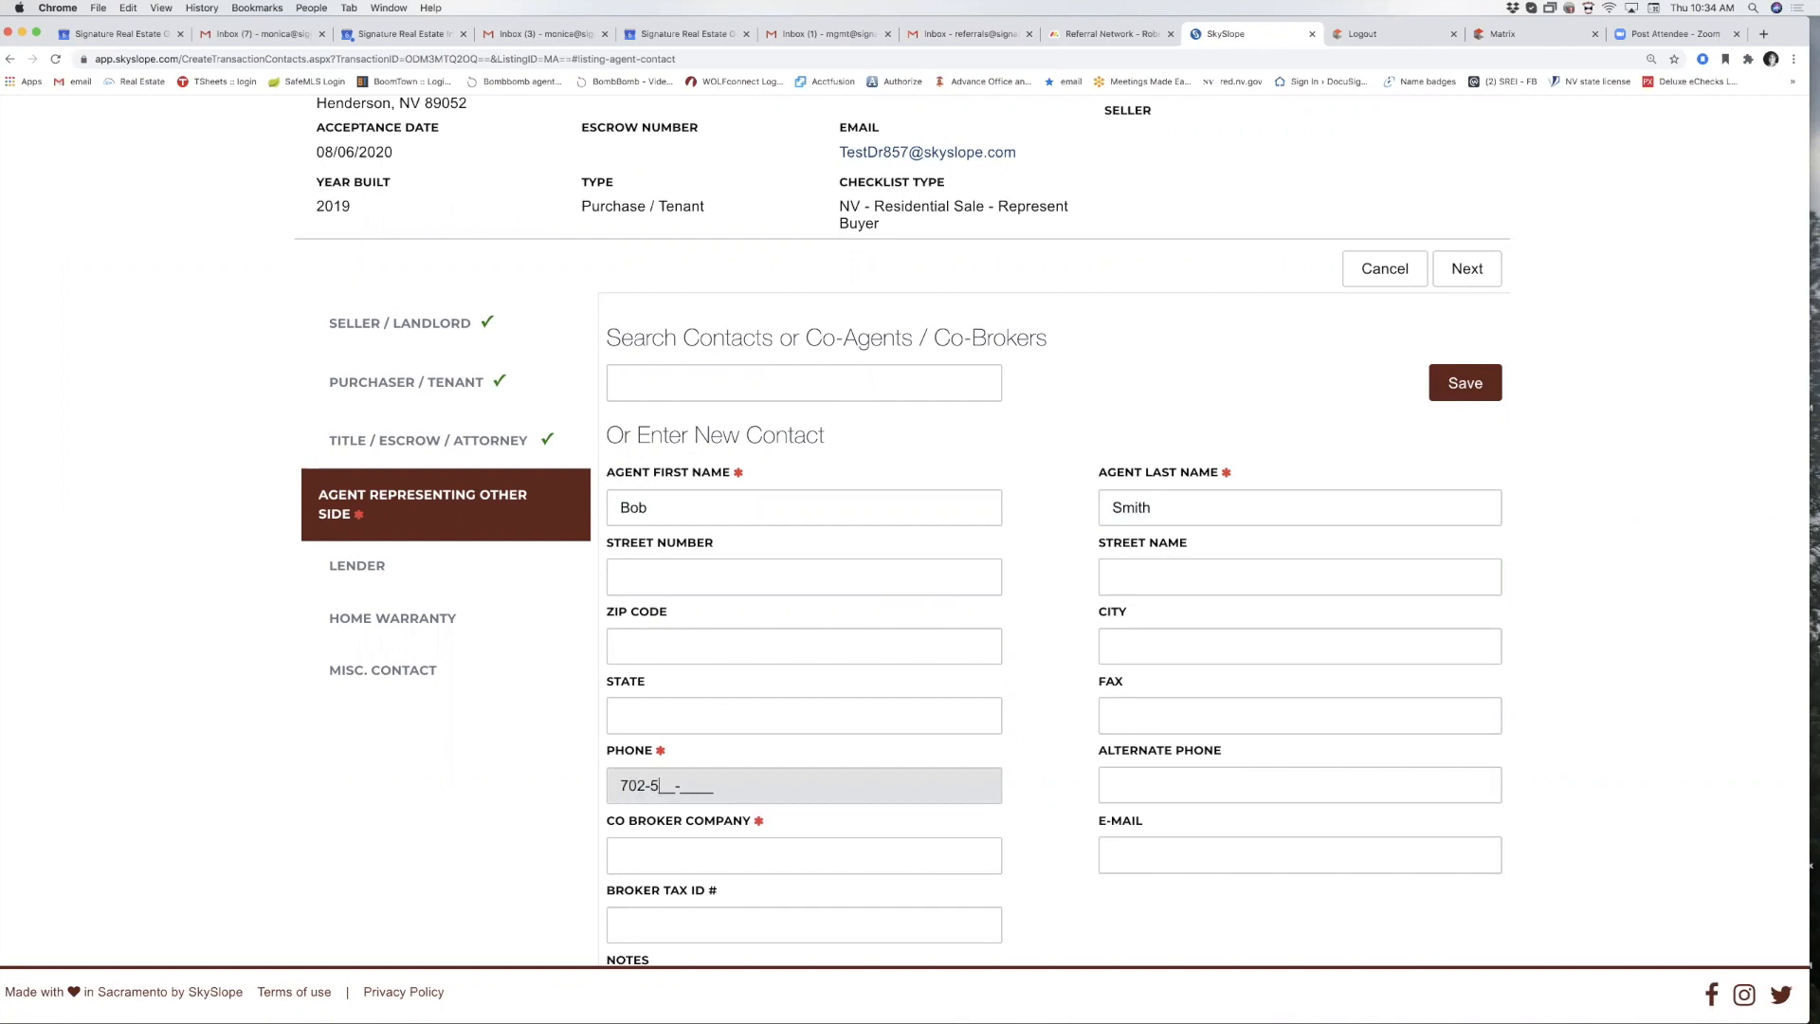
pyautogui.write('5555')
pyautogui.click(686, 867)
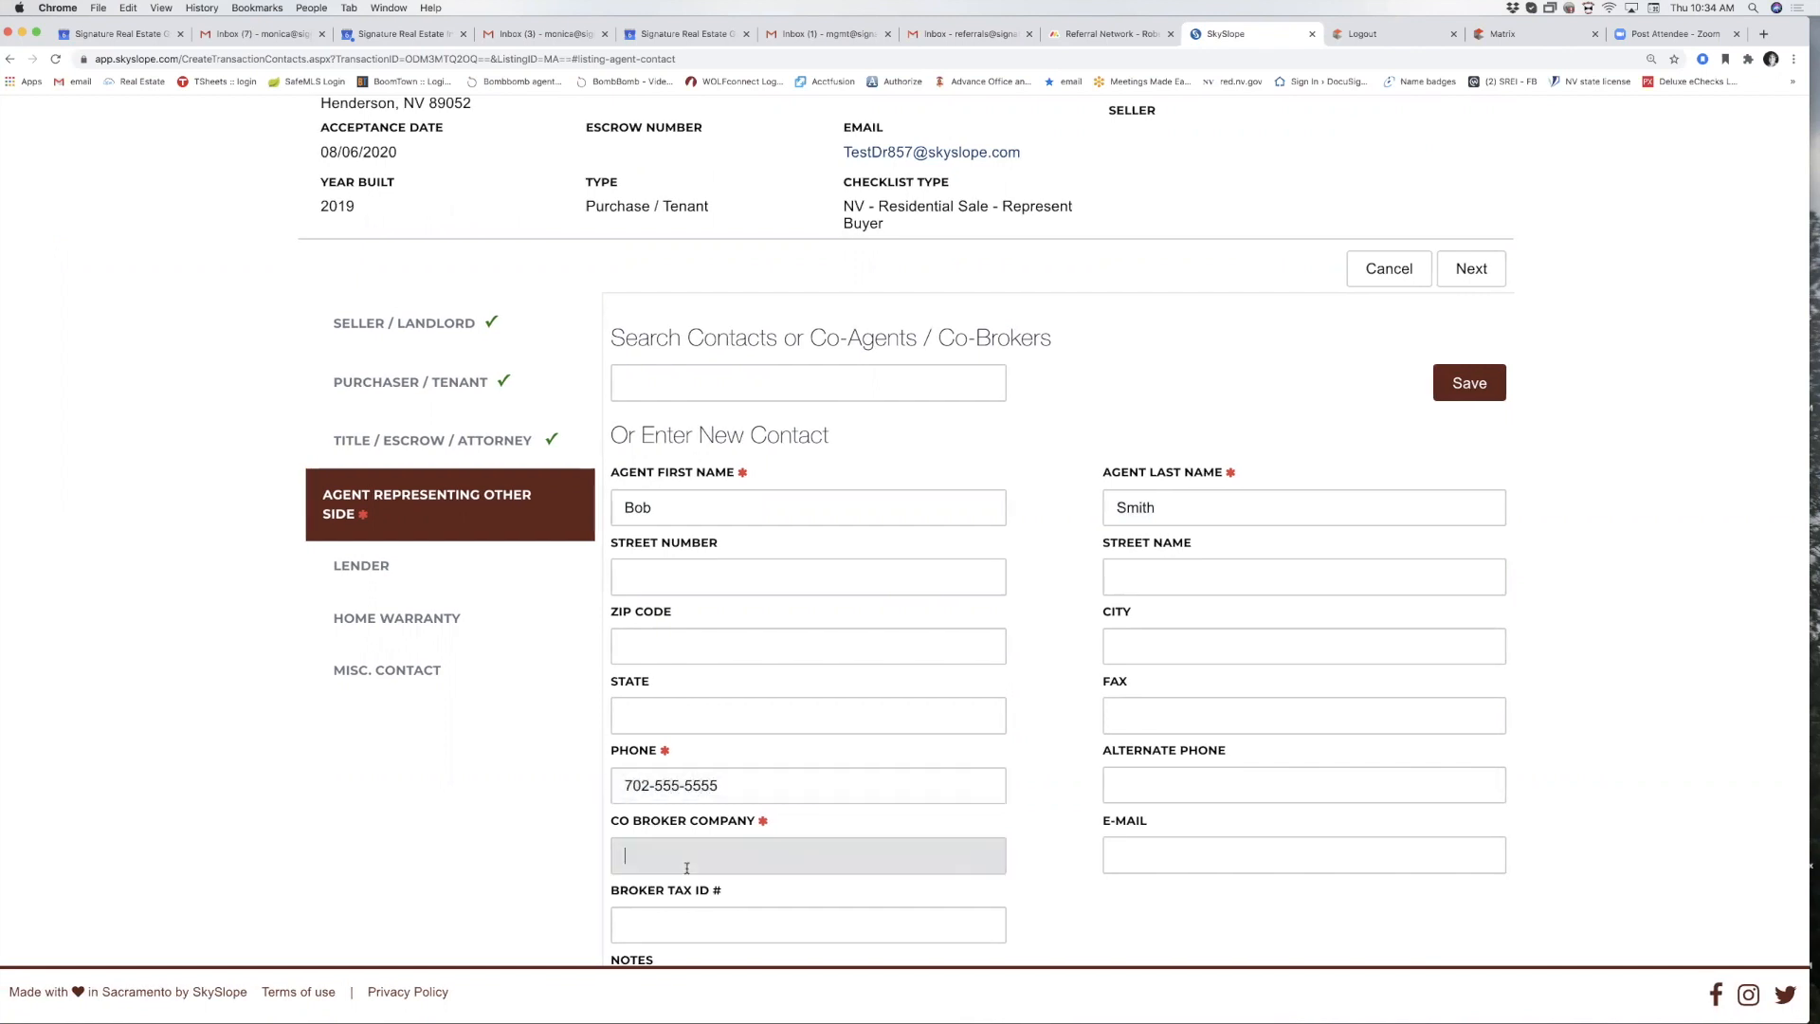
pyautogui.write('SREG')
pyautogui.scroll(-1, 1116, 833)
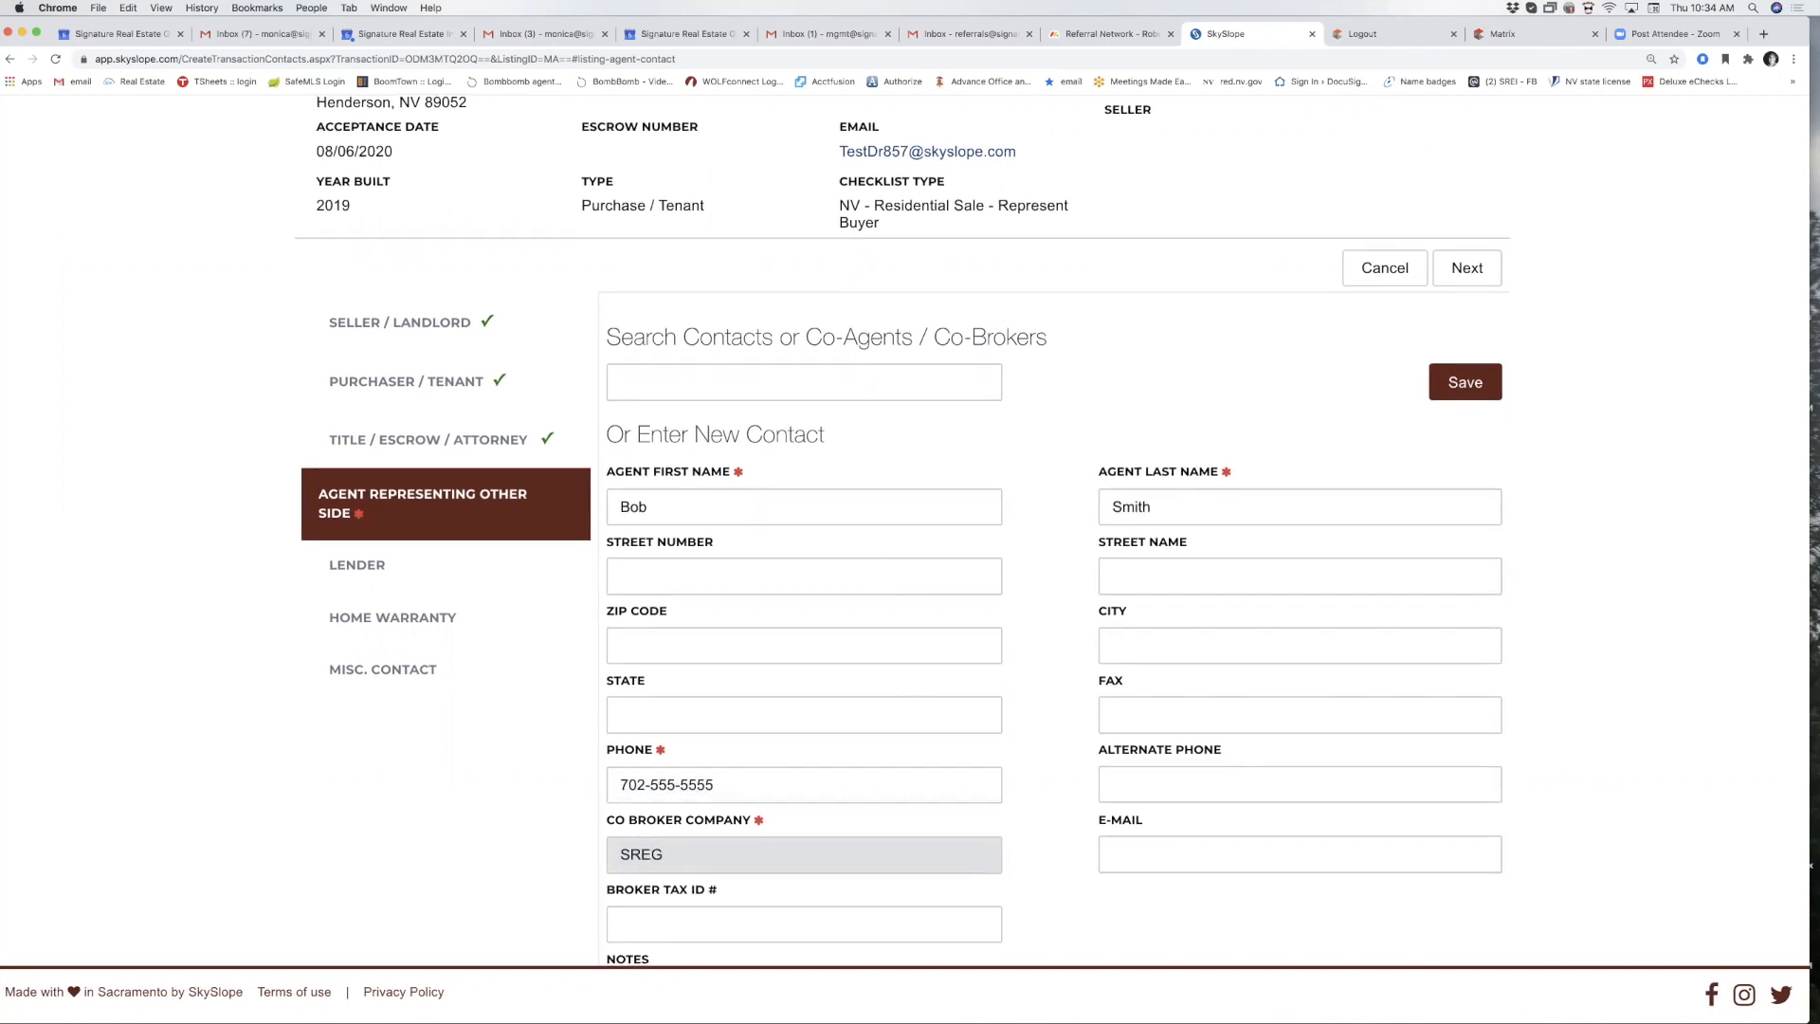
pyautogui.click(1116, 833)
pyautogui.scroll(-4, 1119, 822)
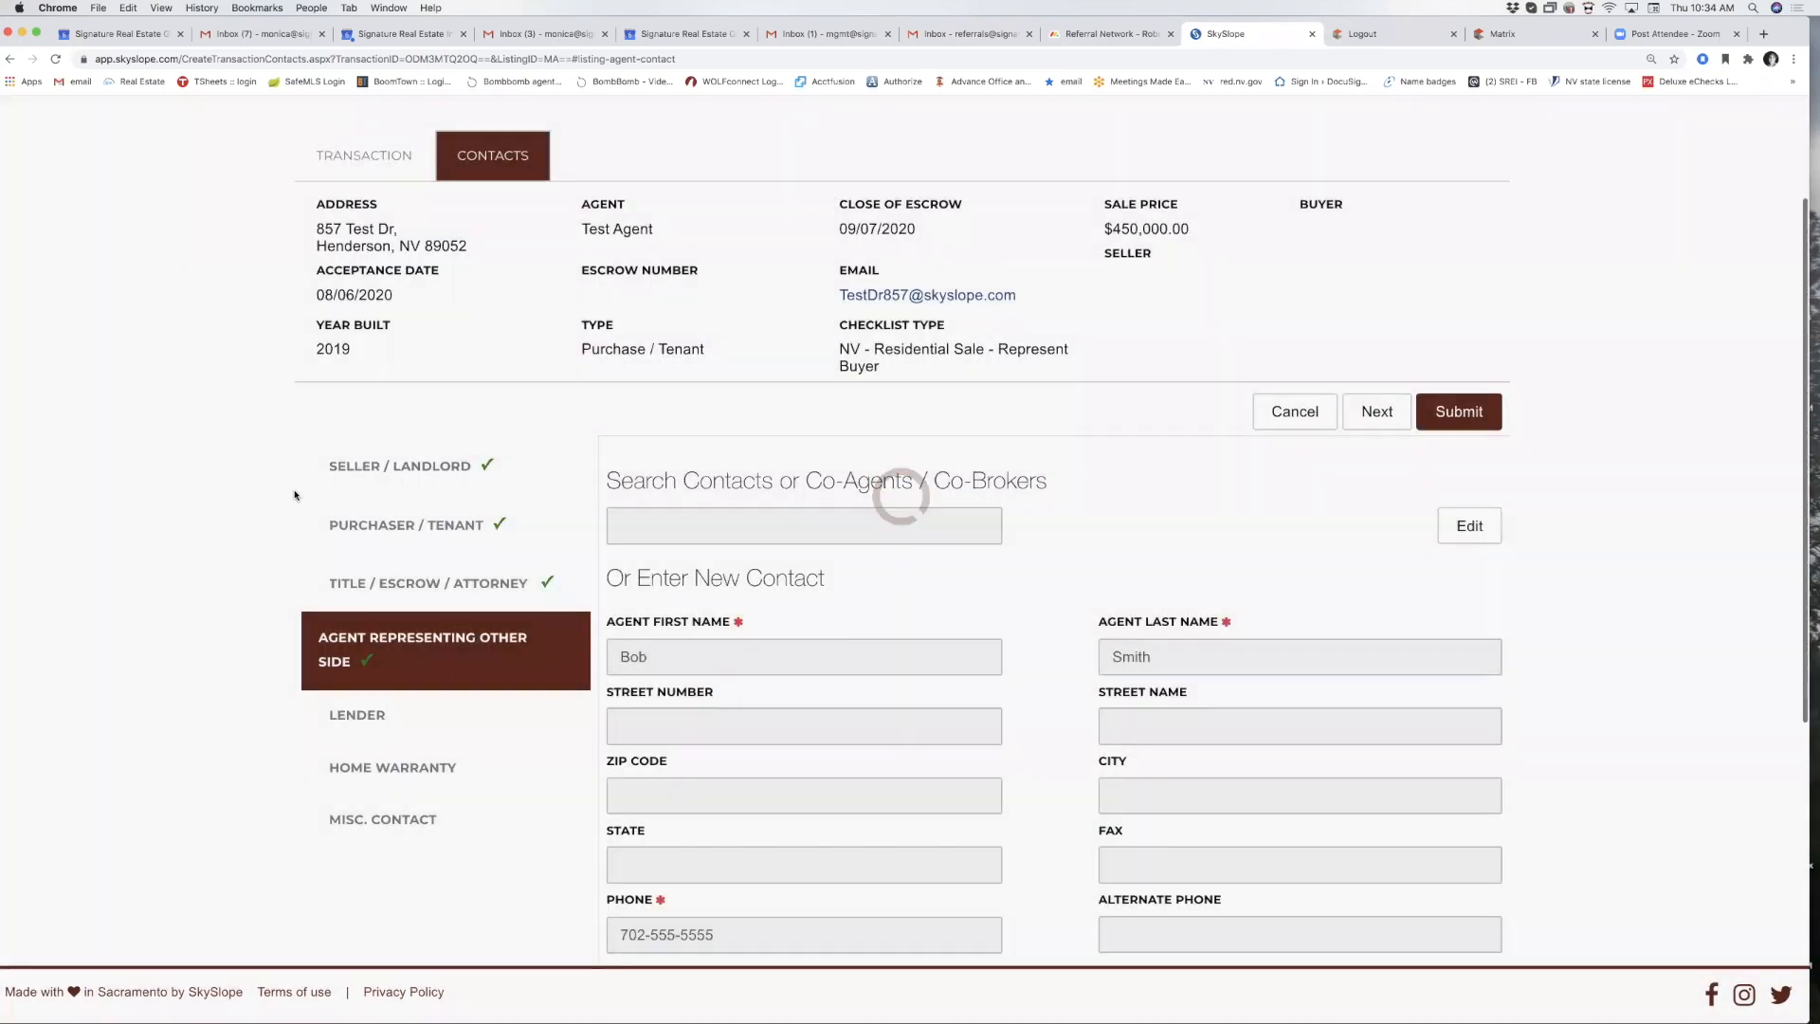
pyautogui.scroll(1, 294, 495)
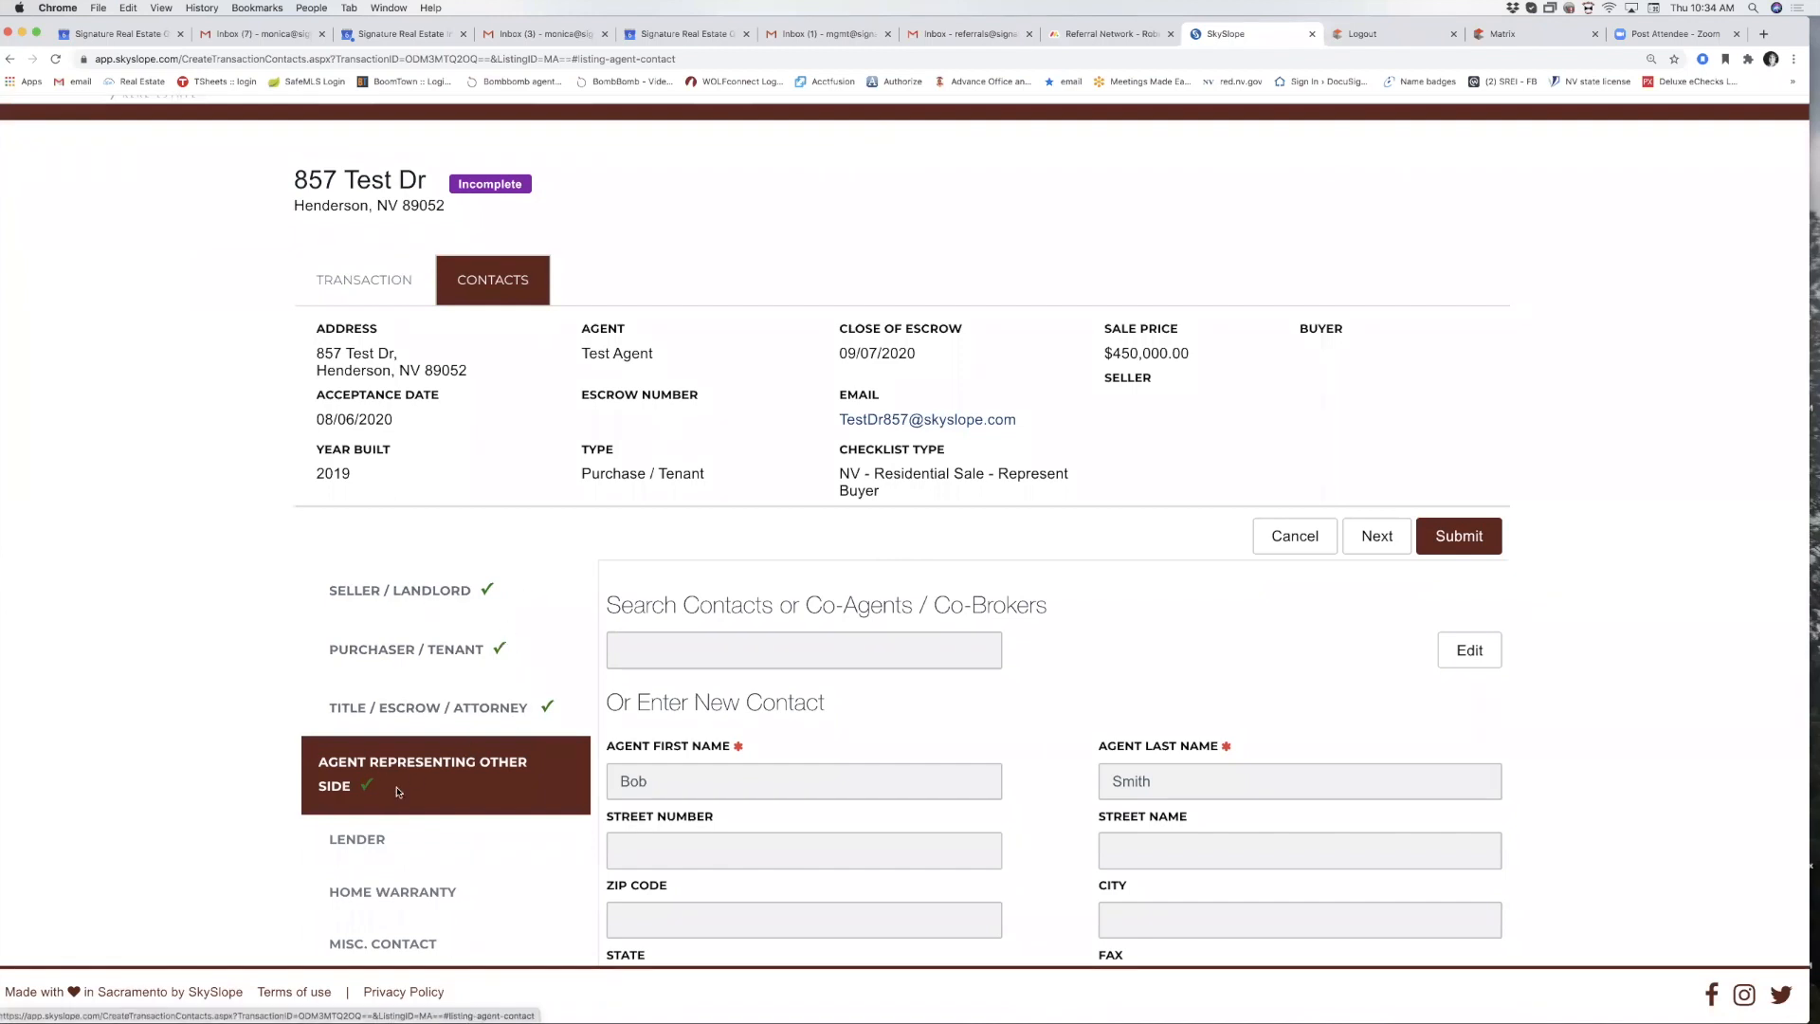
pyautogui.scroll(-2, 398, 791)
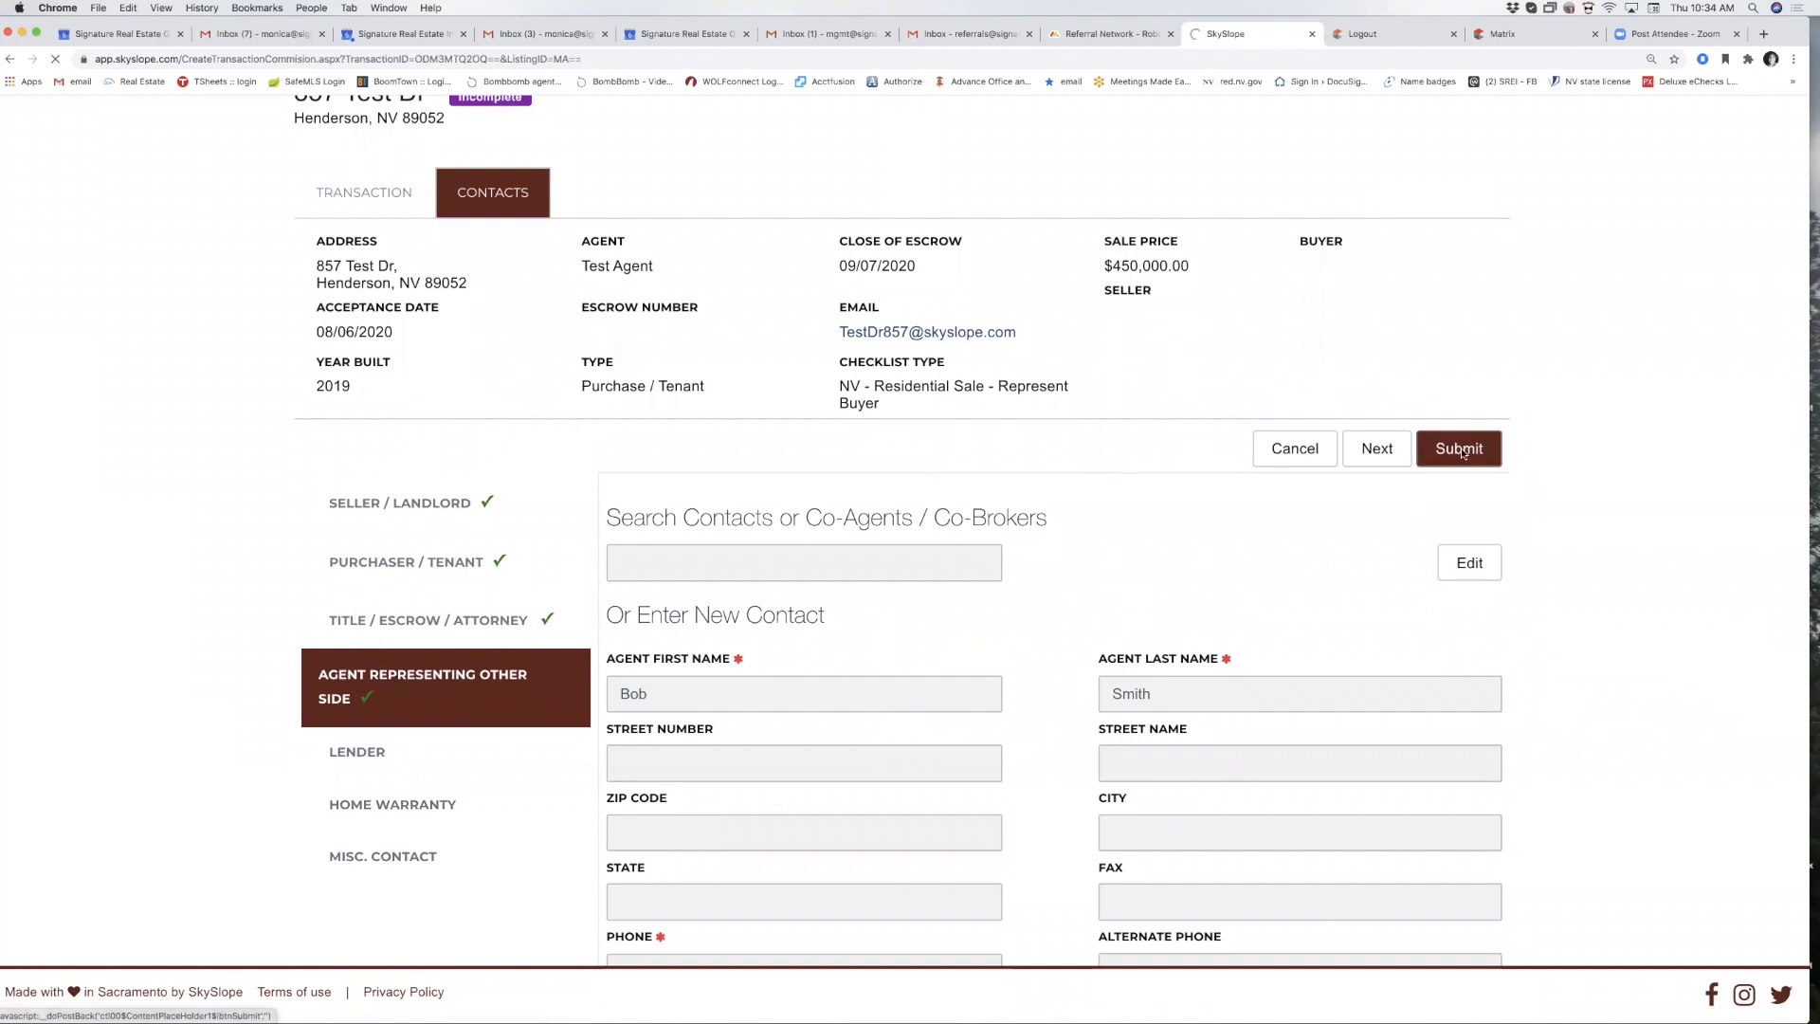
# Enter a 3% sale commission, giving a $13,500.00 office gross commission.
pyautogui.scroll(-3, 640, 559)
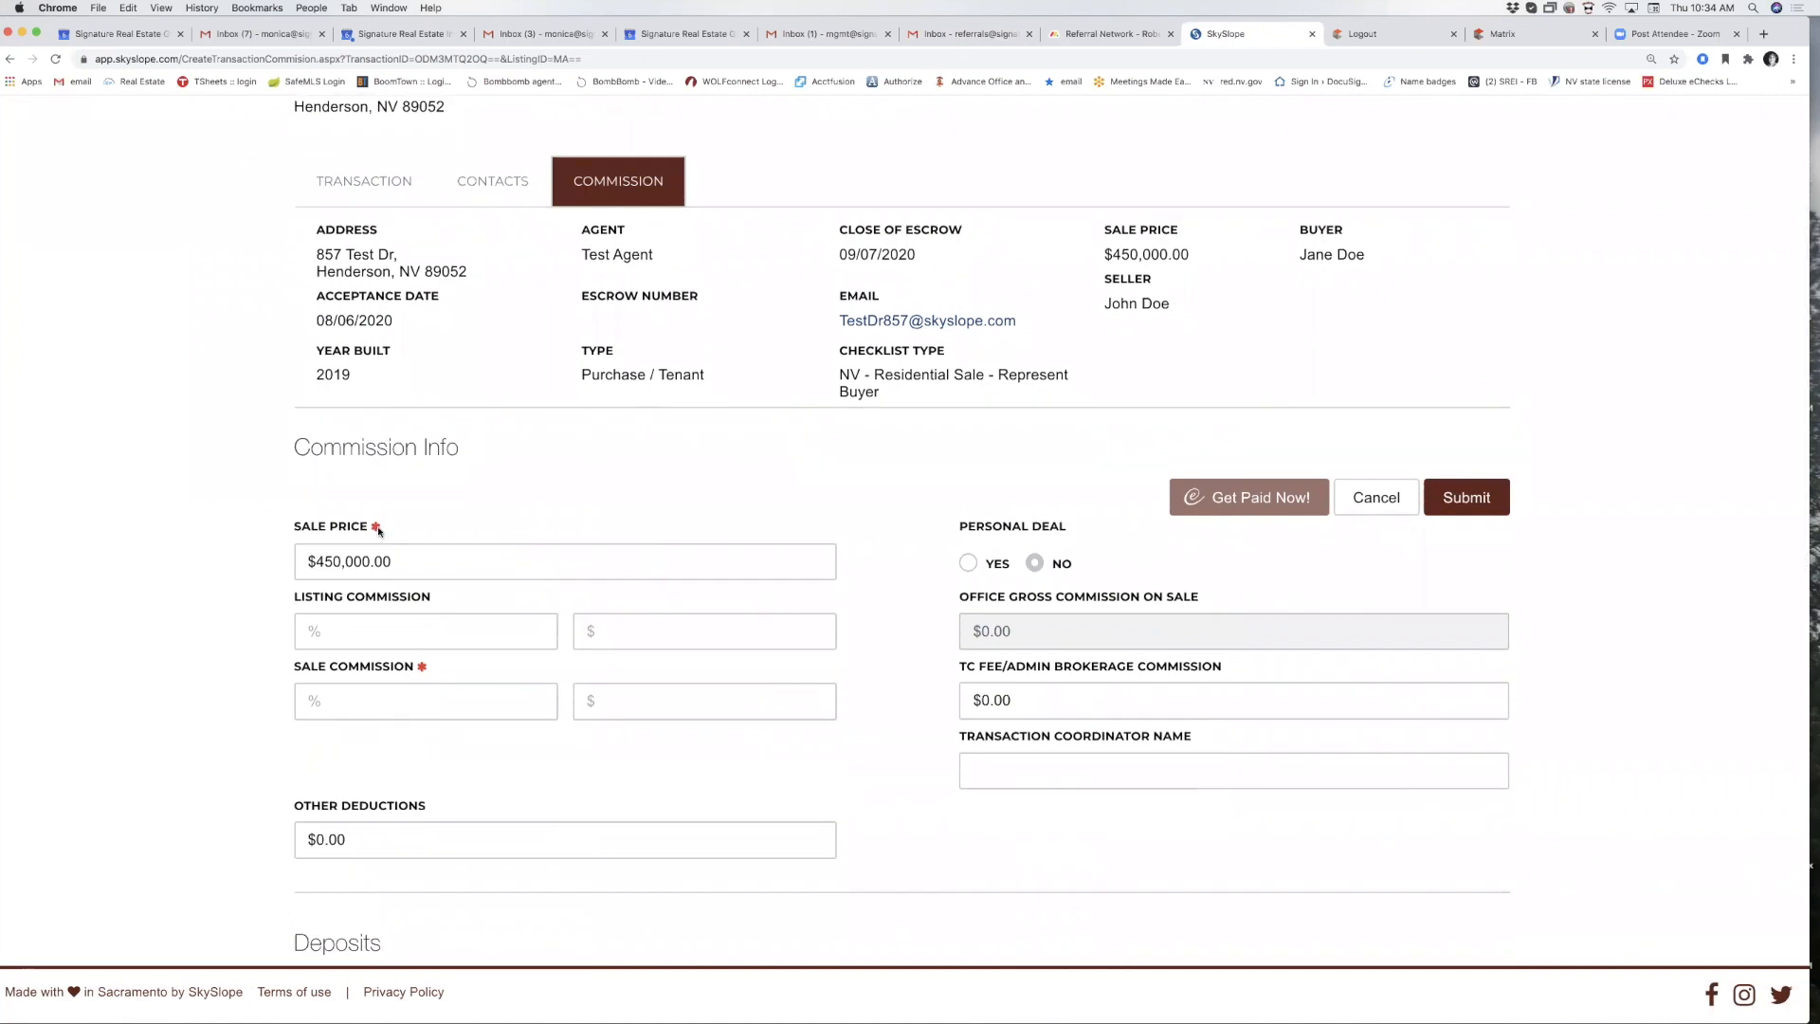
pyautogui.scroll(-1, 378, 530)
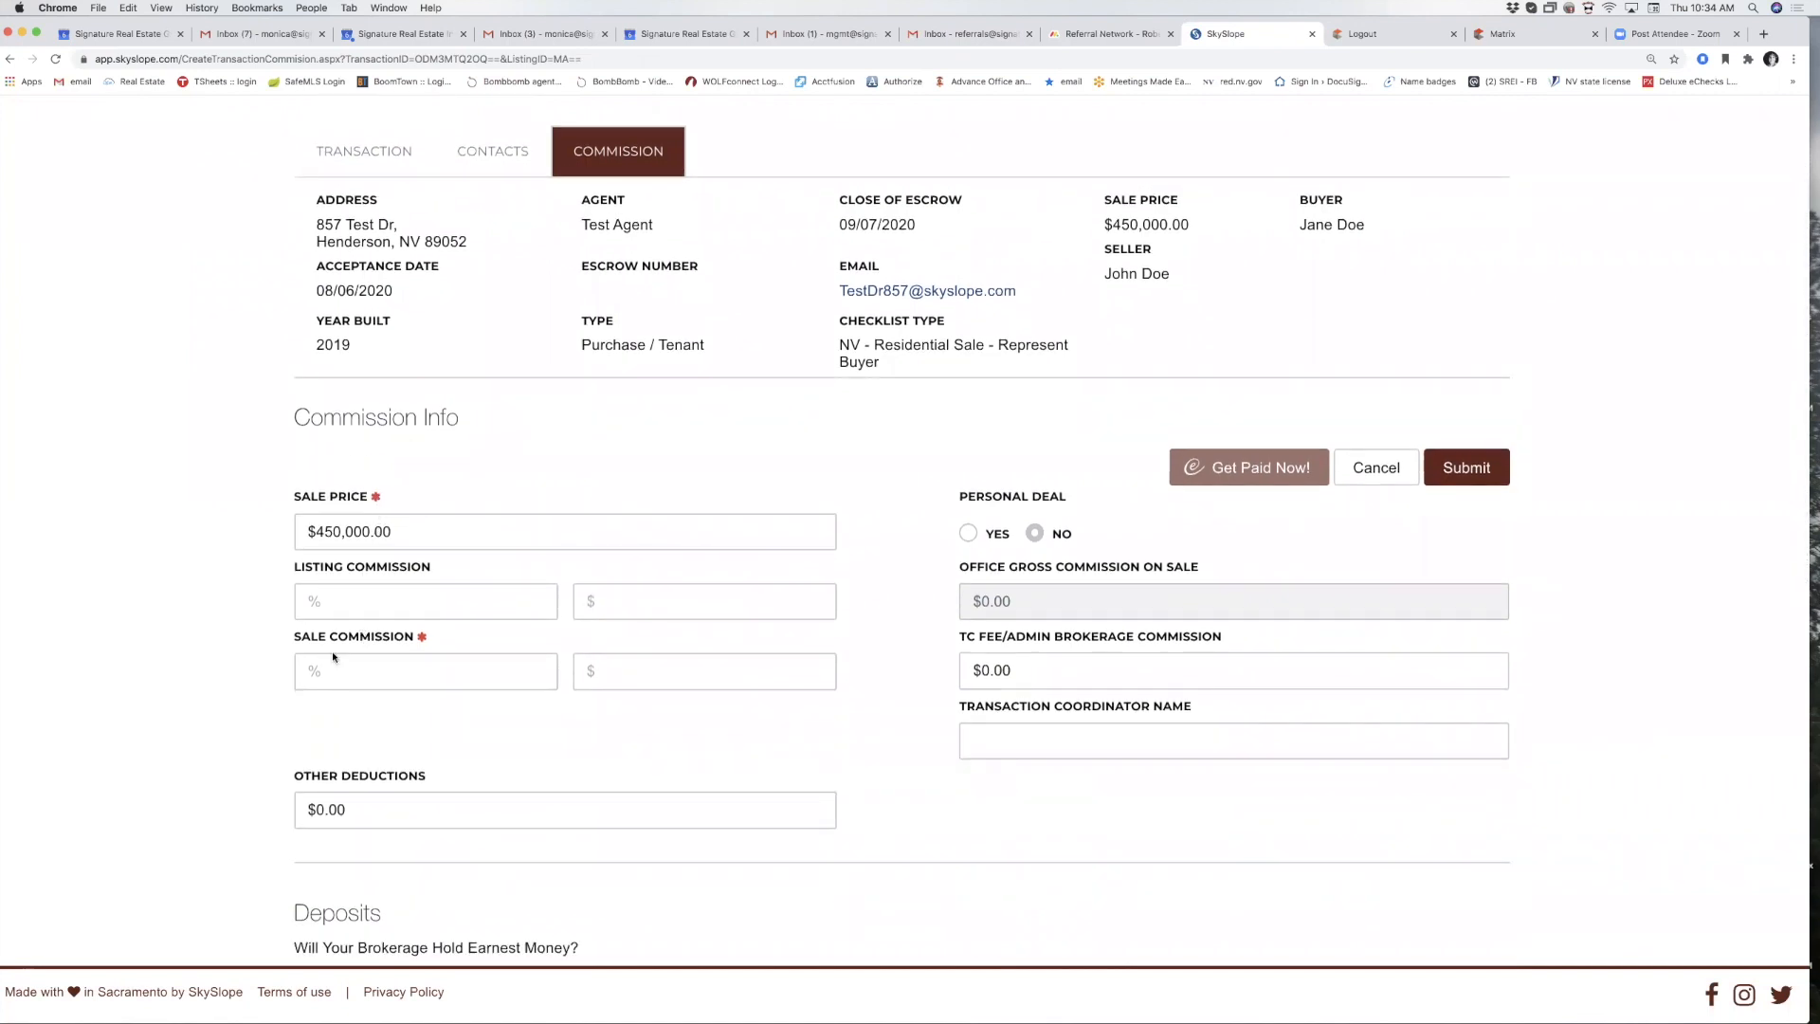
pyautogui.click(339, 611)
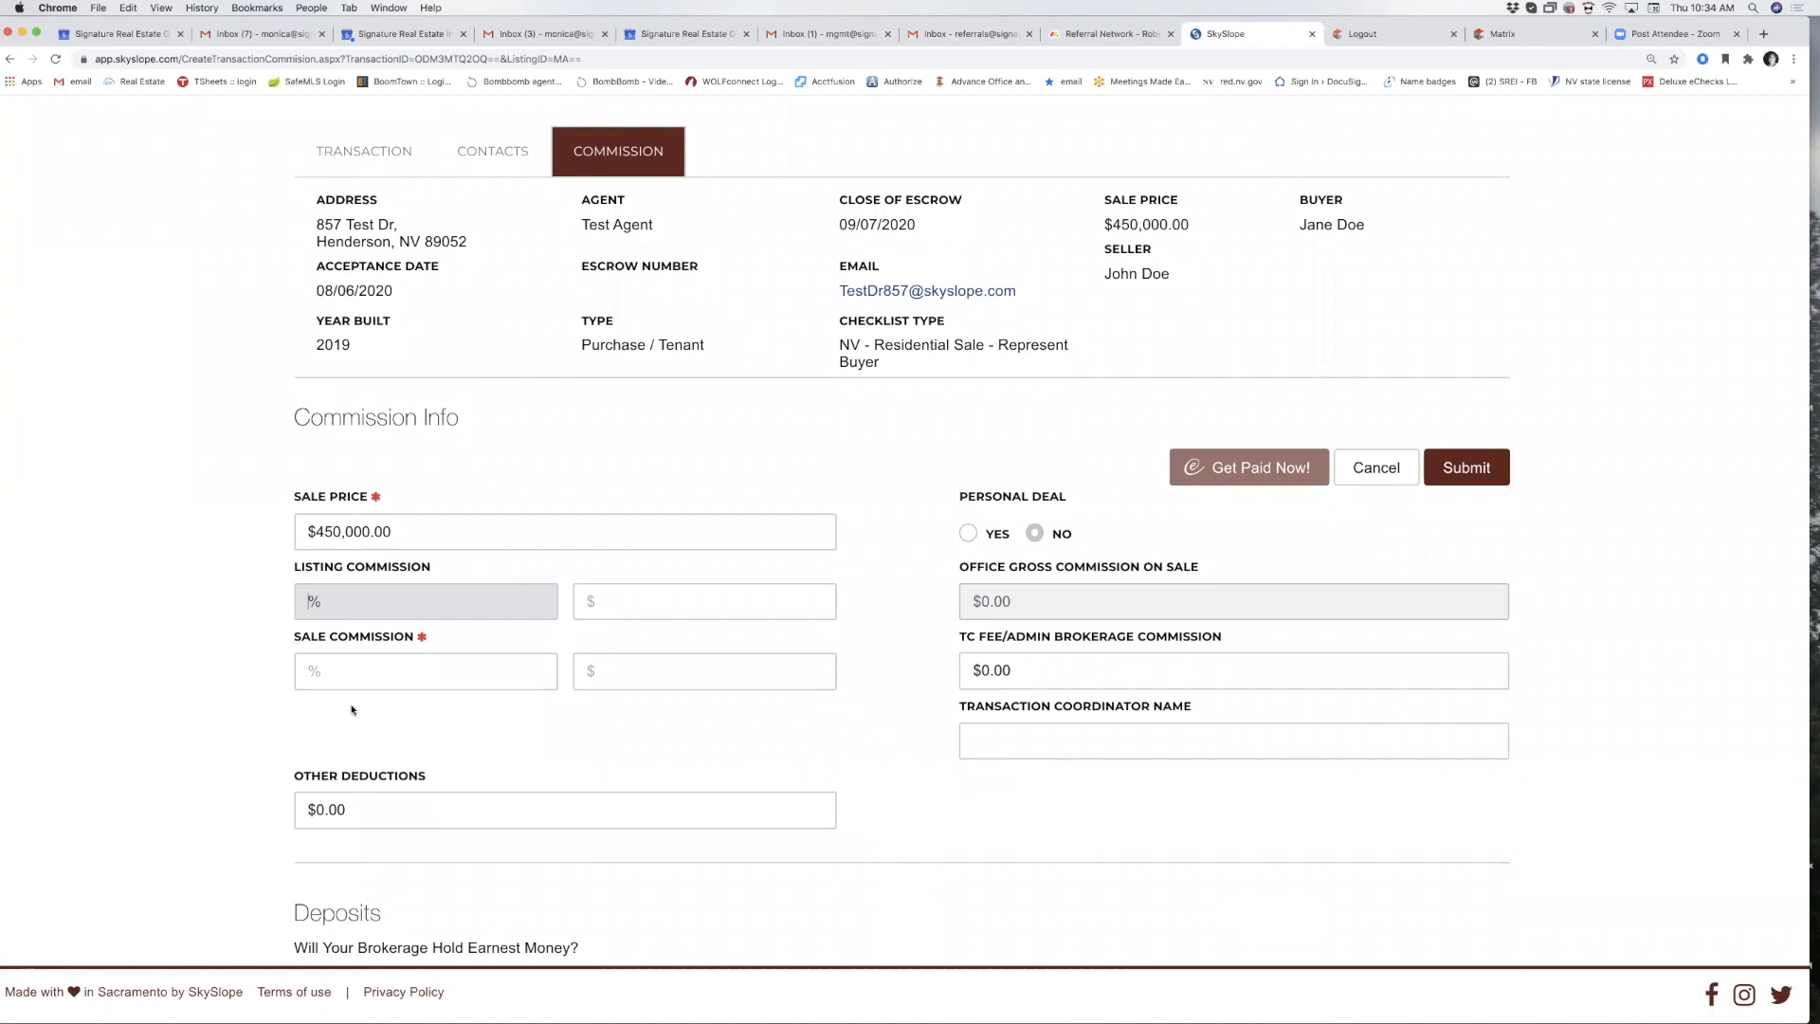
pyautogui.click(347, 674)
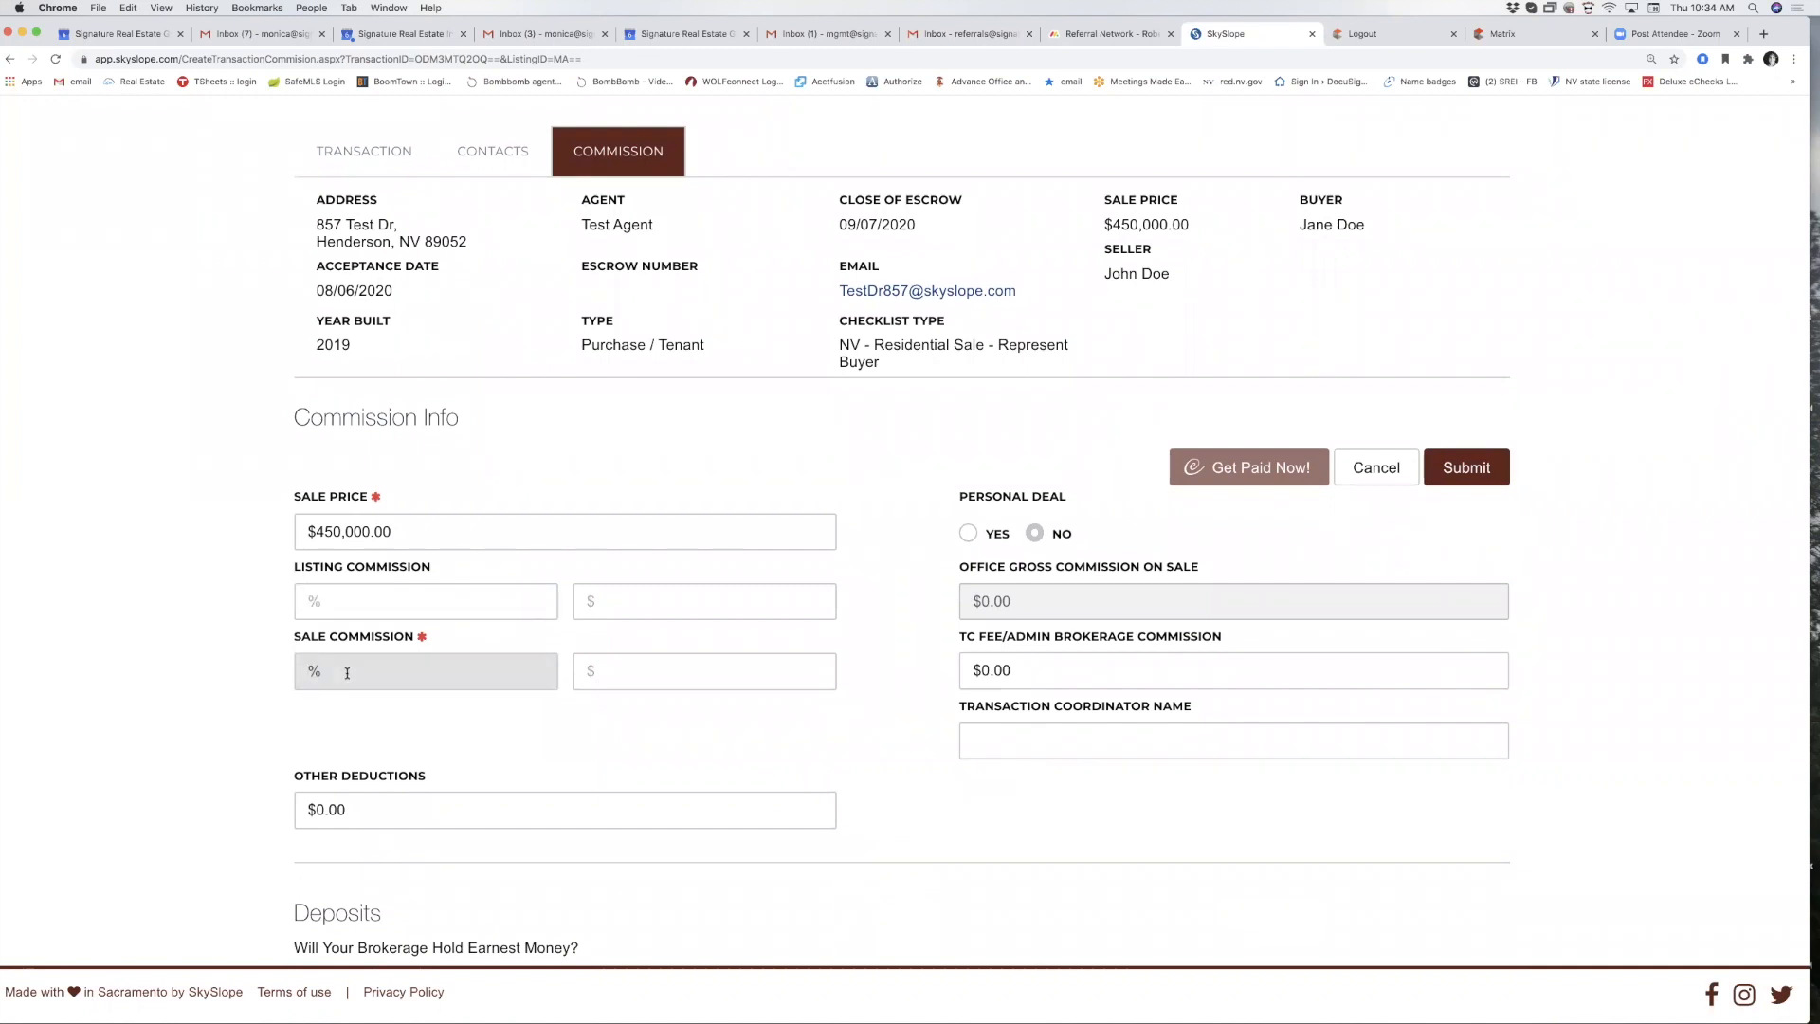
pyautogui.write('3')
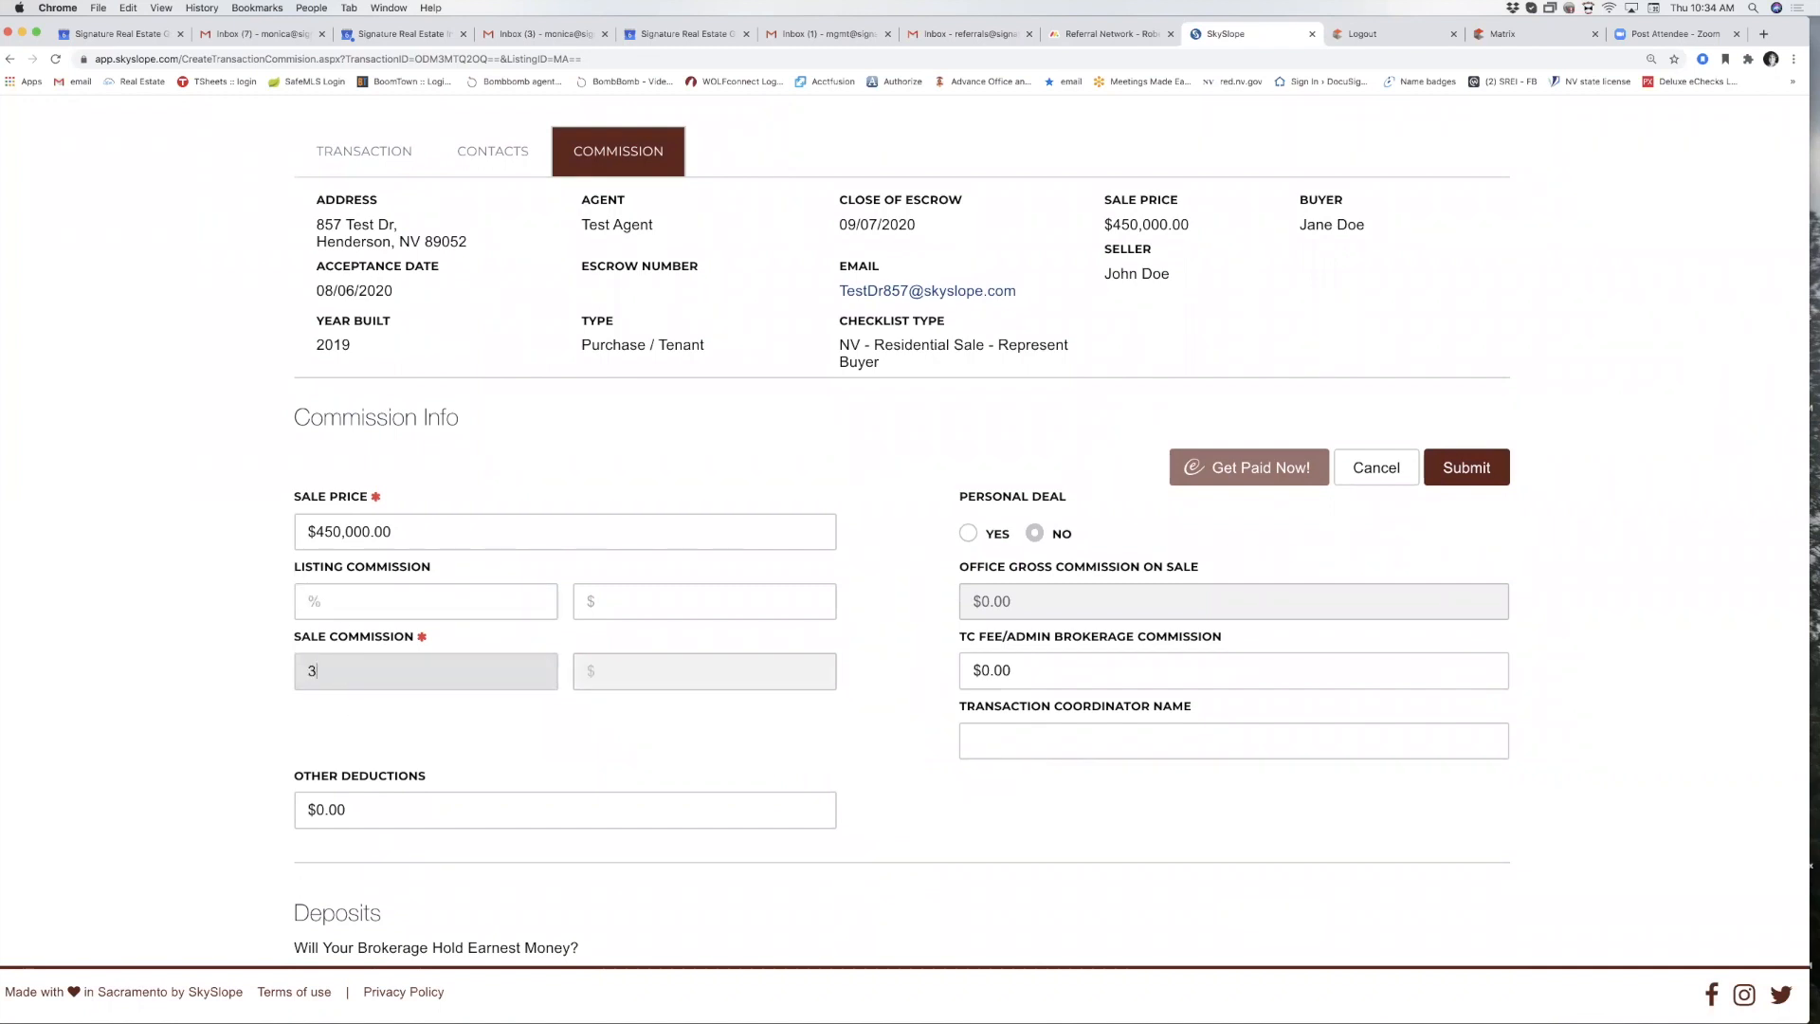
pyautogui.click(494, 751)
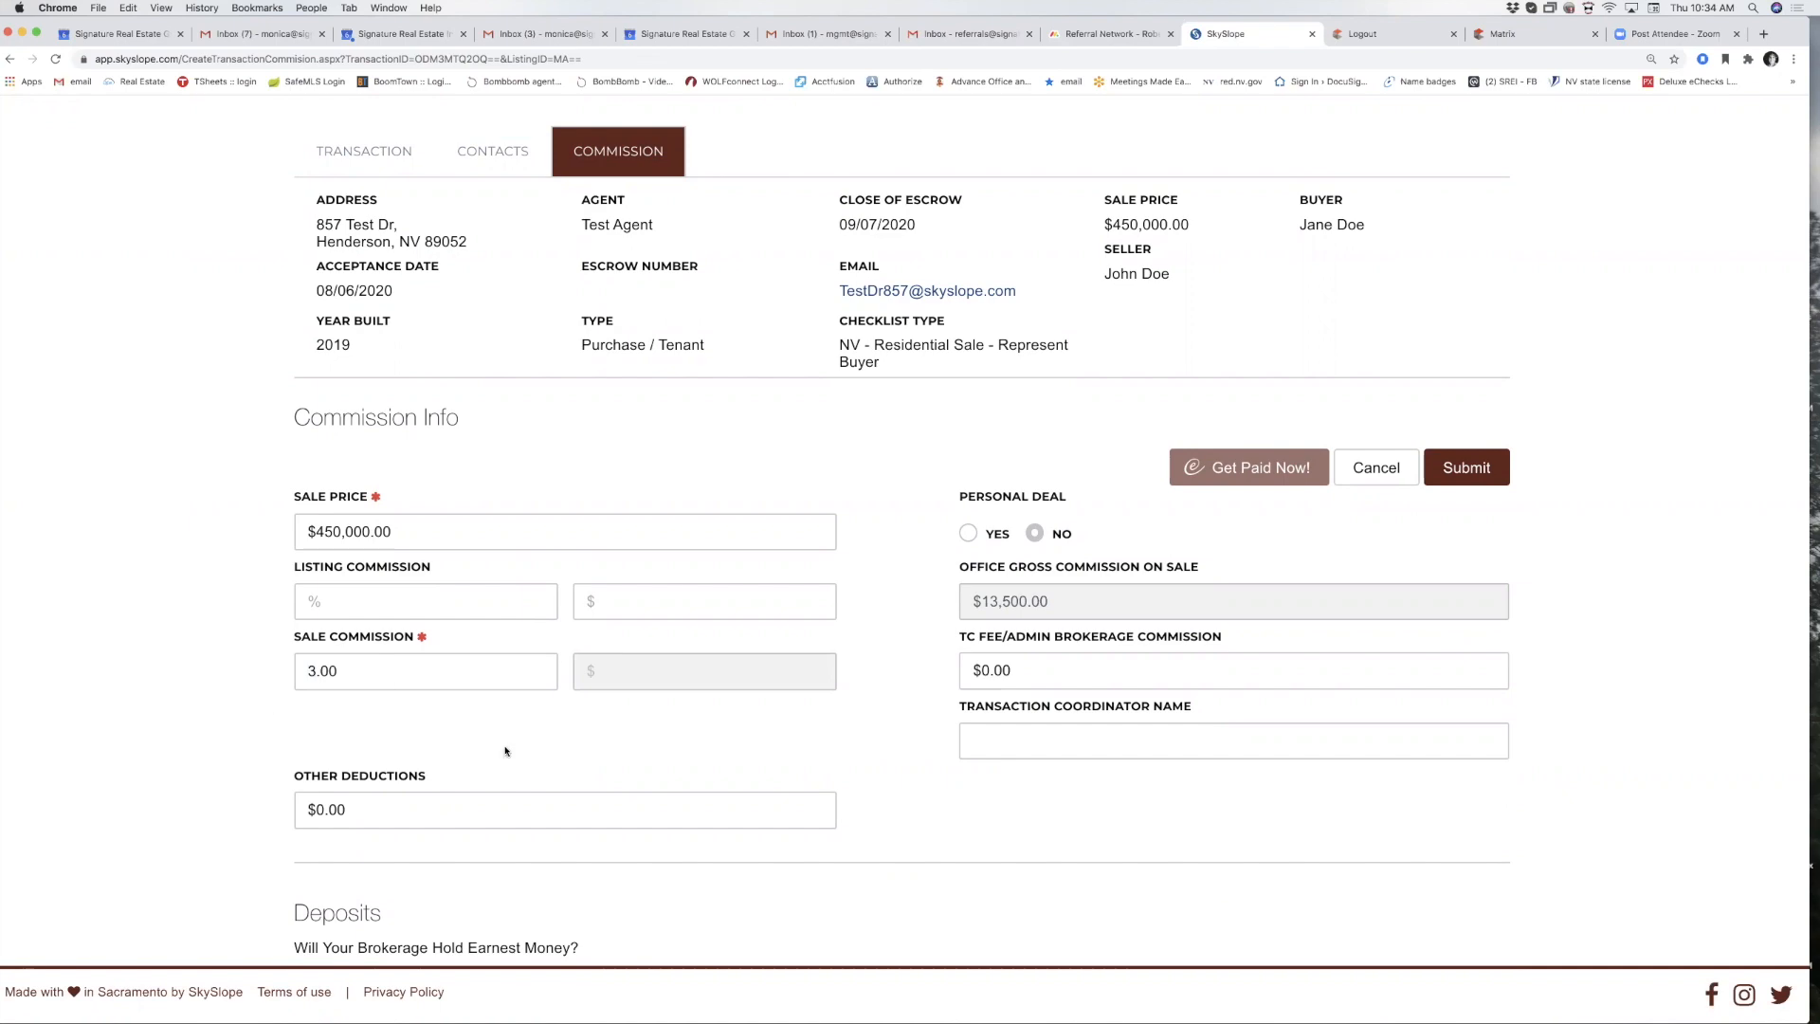
pyautogui.scroll(-7, 563, 758)
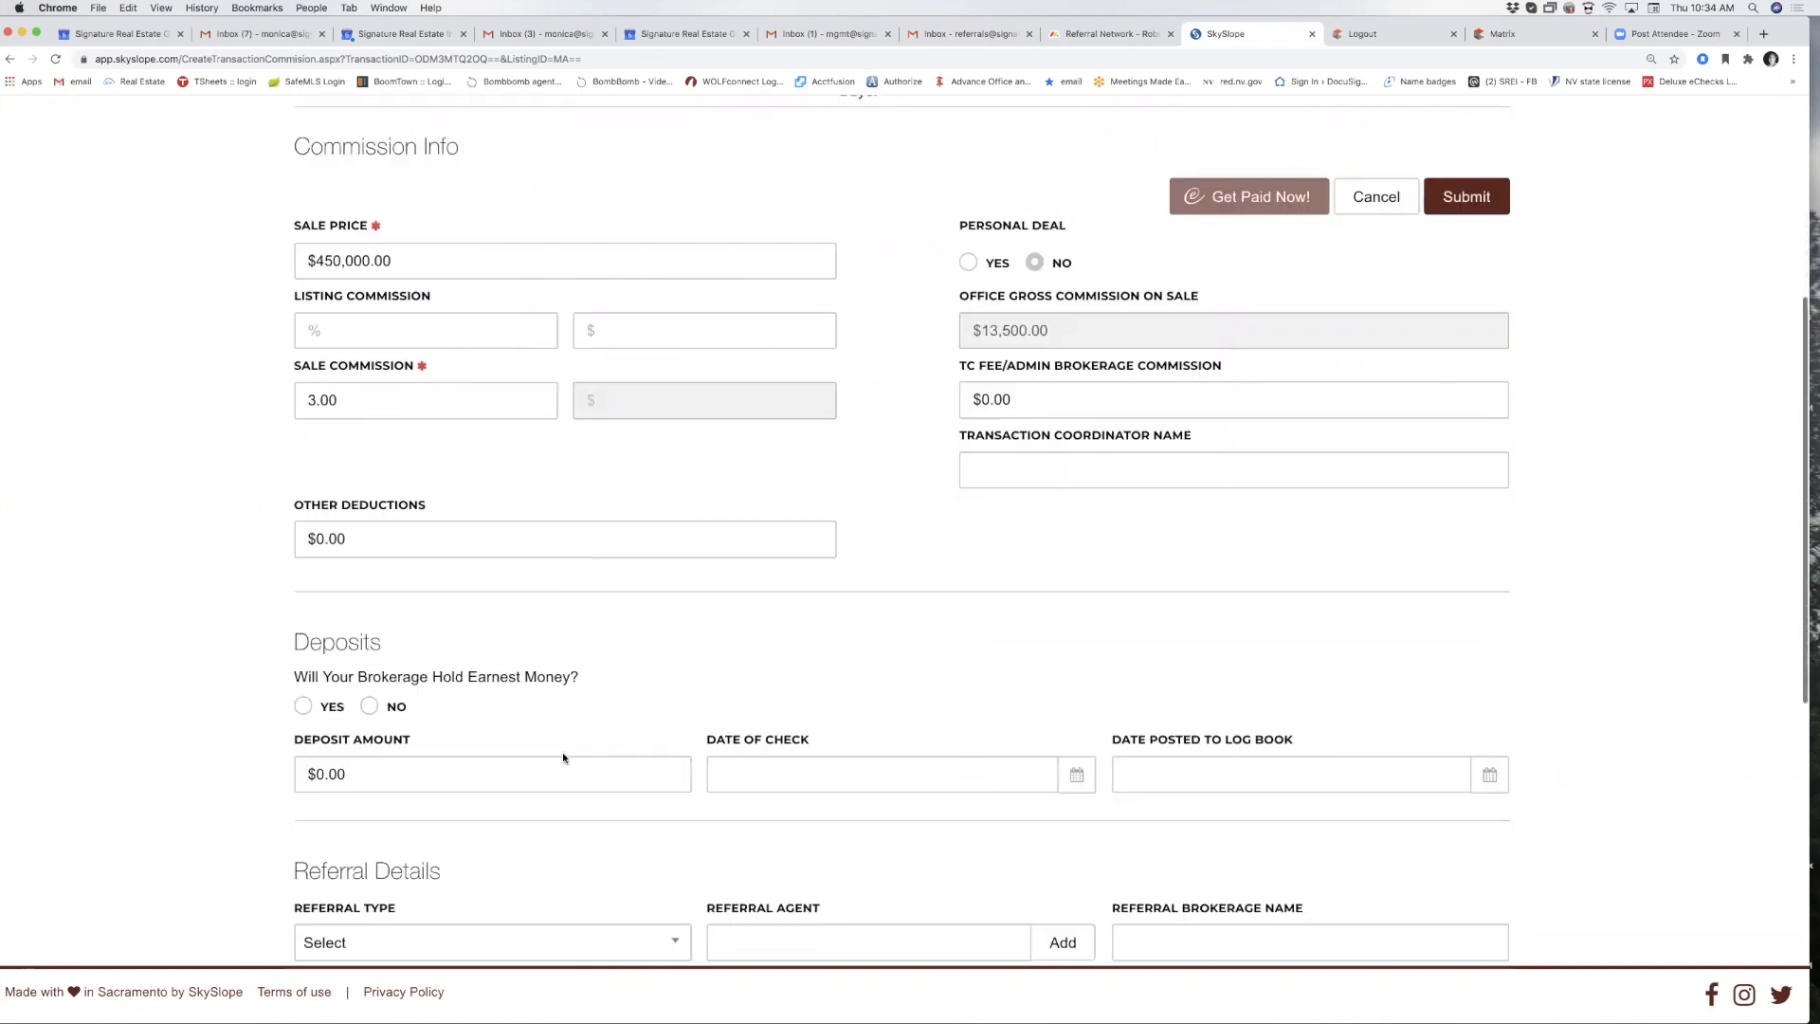
pyautogui.scroll(-3, 604, 681)
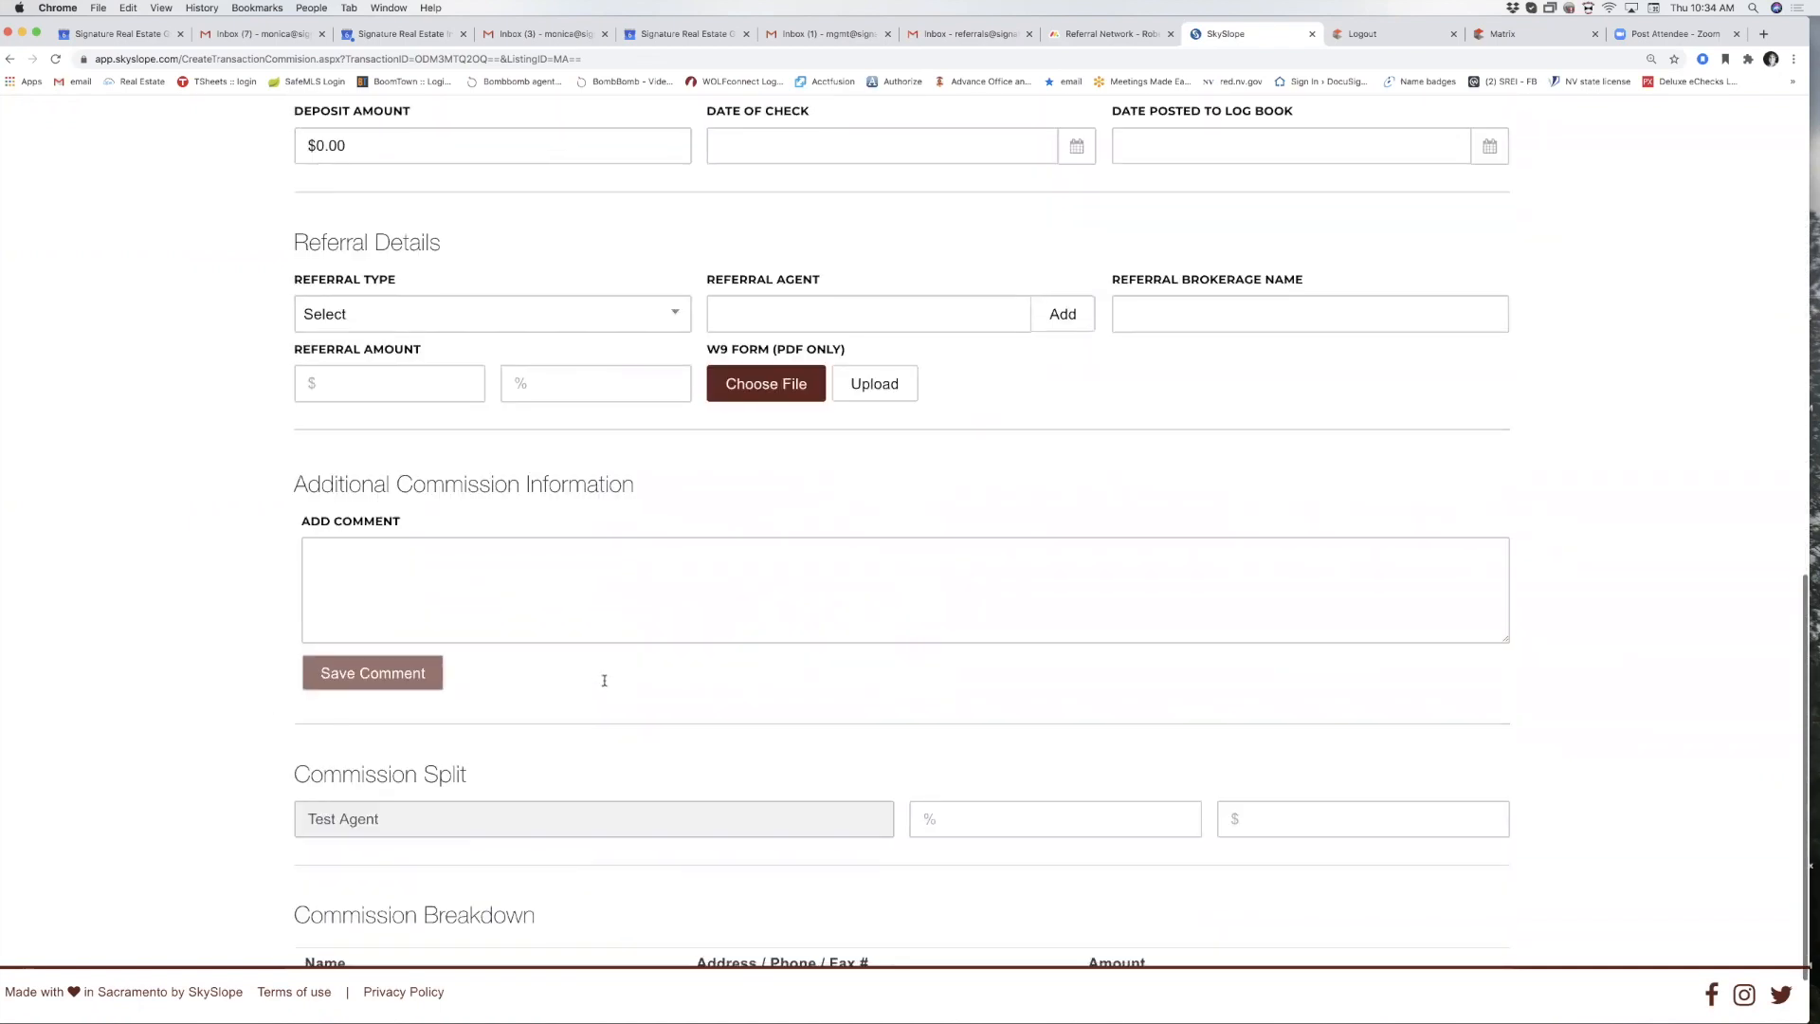
pyautogui.scroll(10, 601, 679)
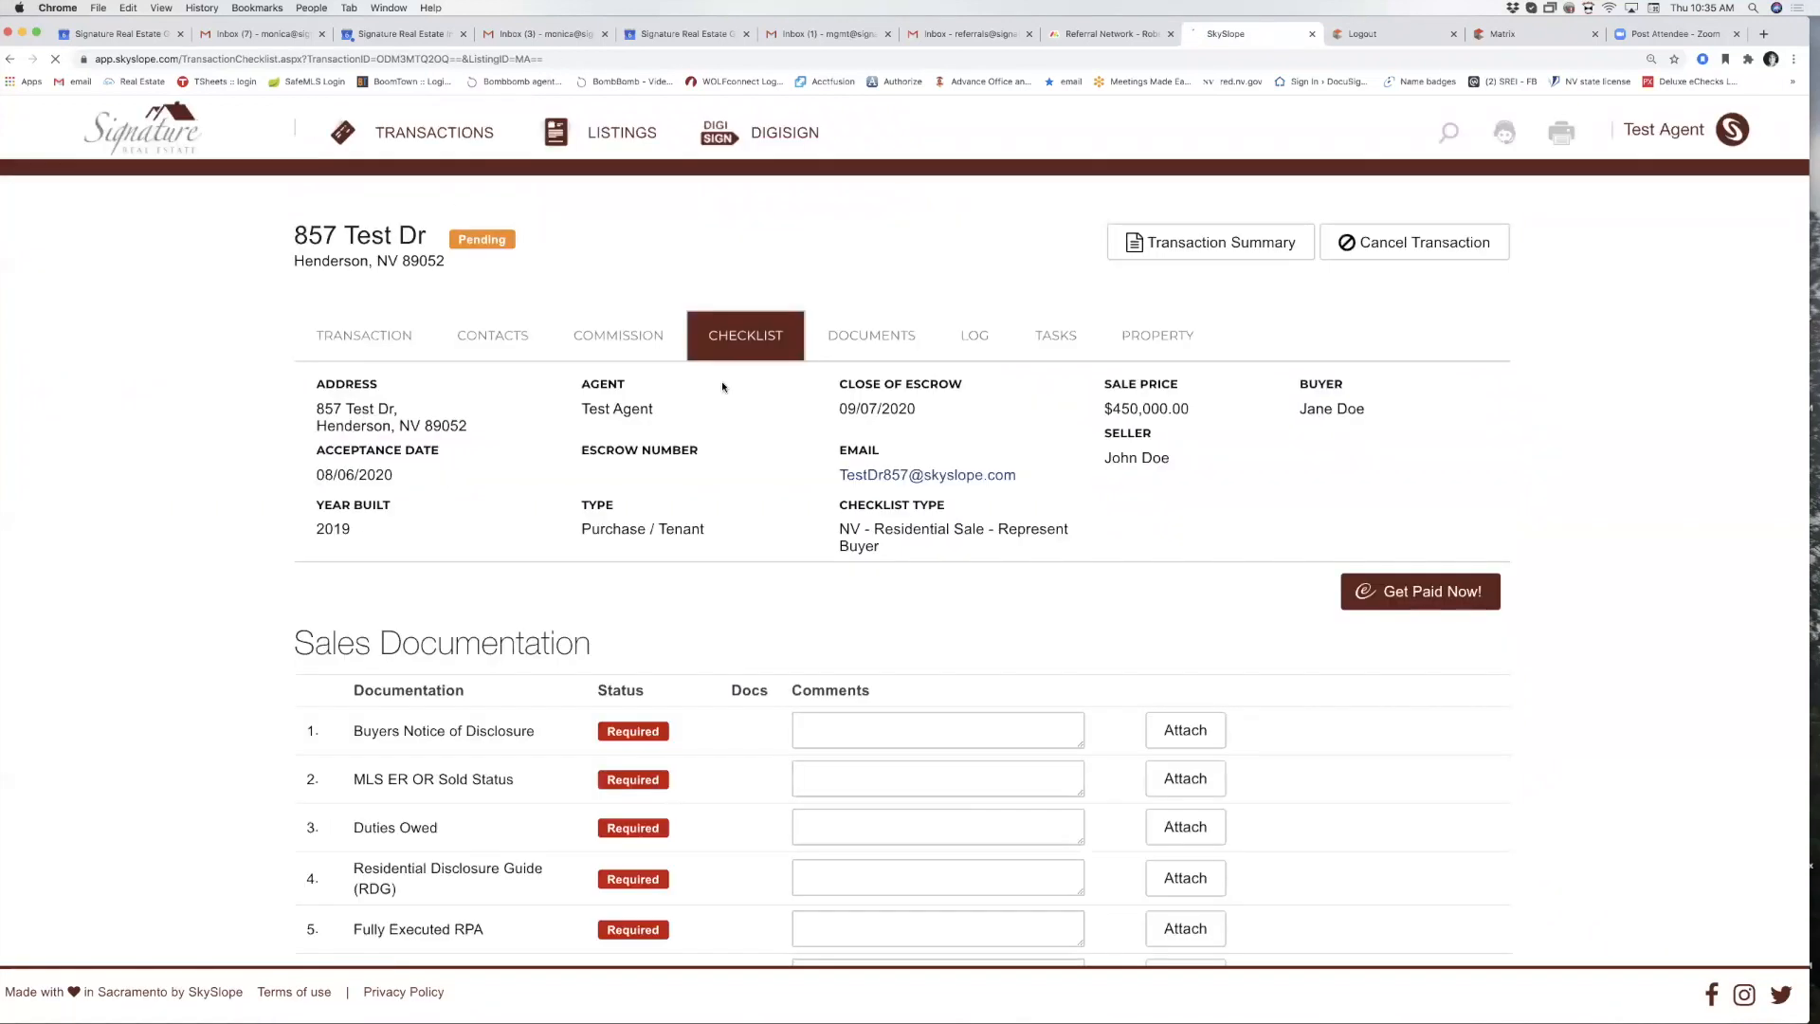
# Upload the SOCIAL MEDIA and MARKETING POLICY PDF to the Buyers Notice of Disclosure checklist item.
pyautogui.scroll(-3, 619, 536)
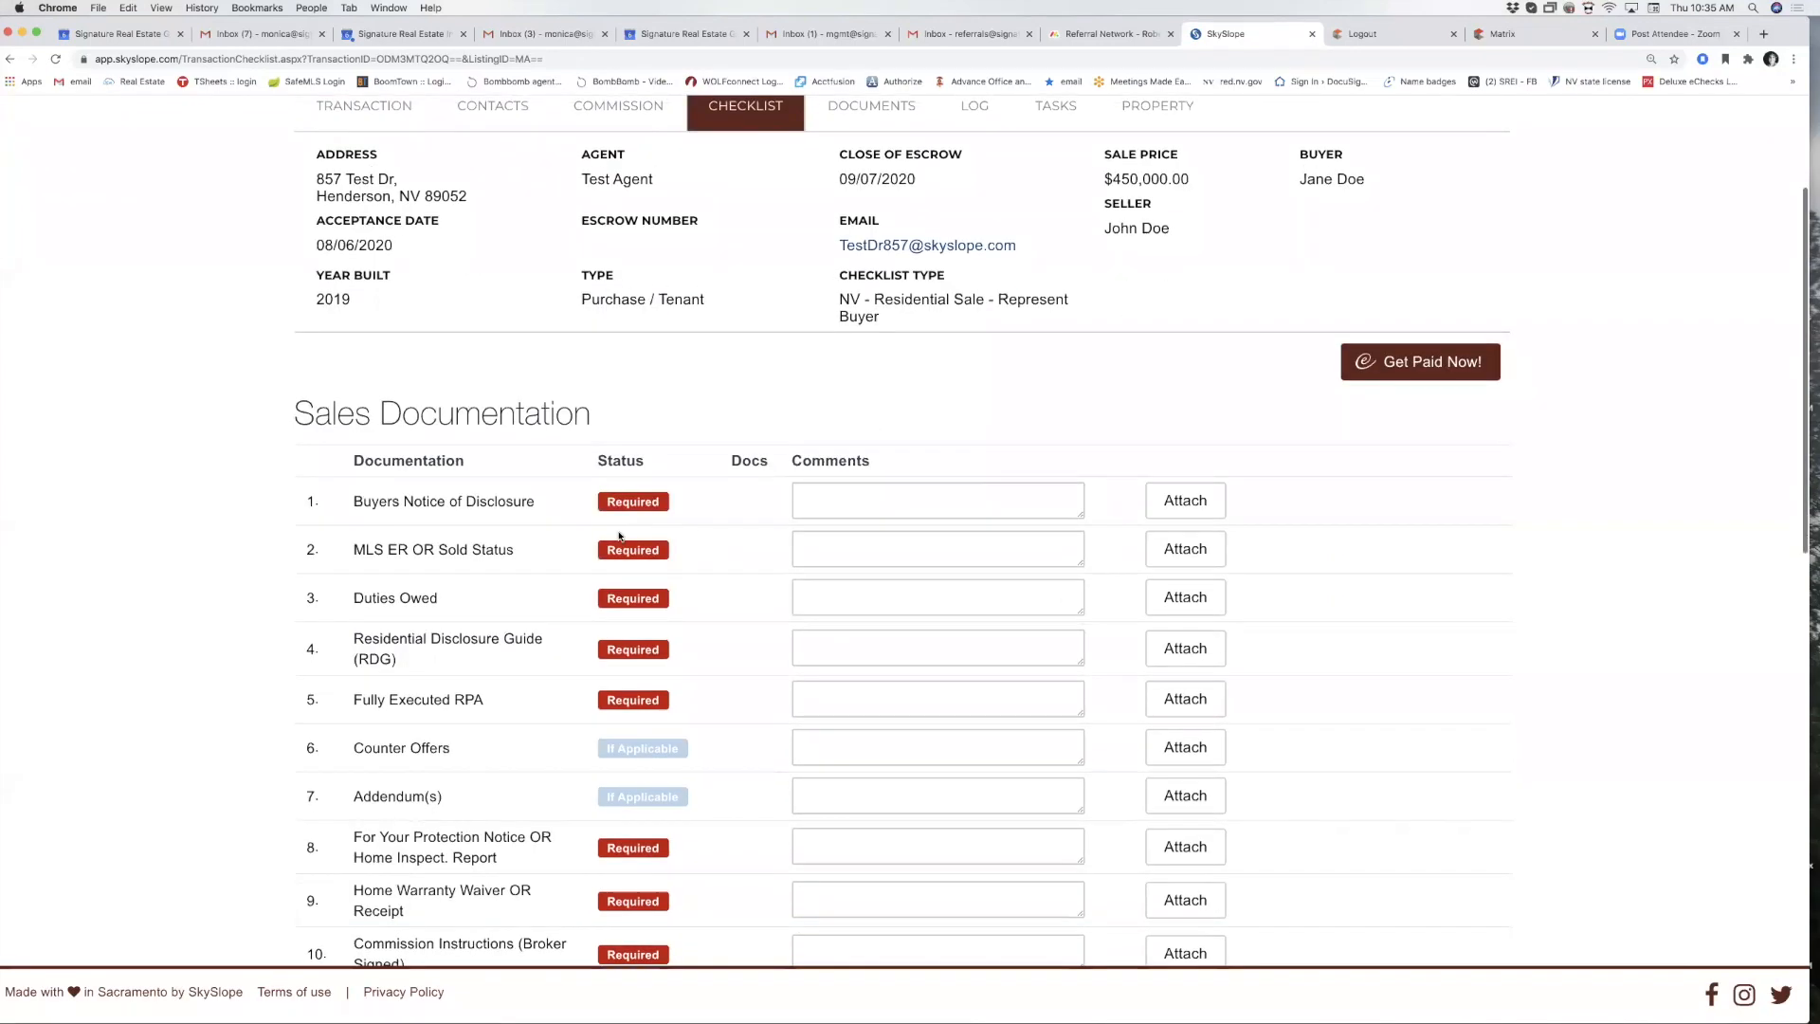
pyautogui.scroll(-8, 619, 535)
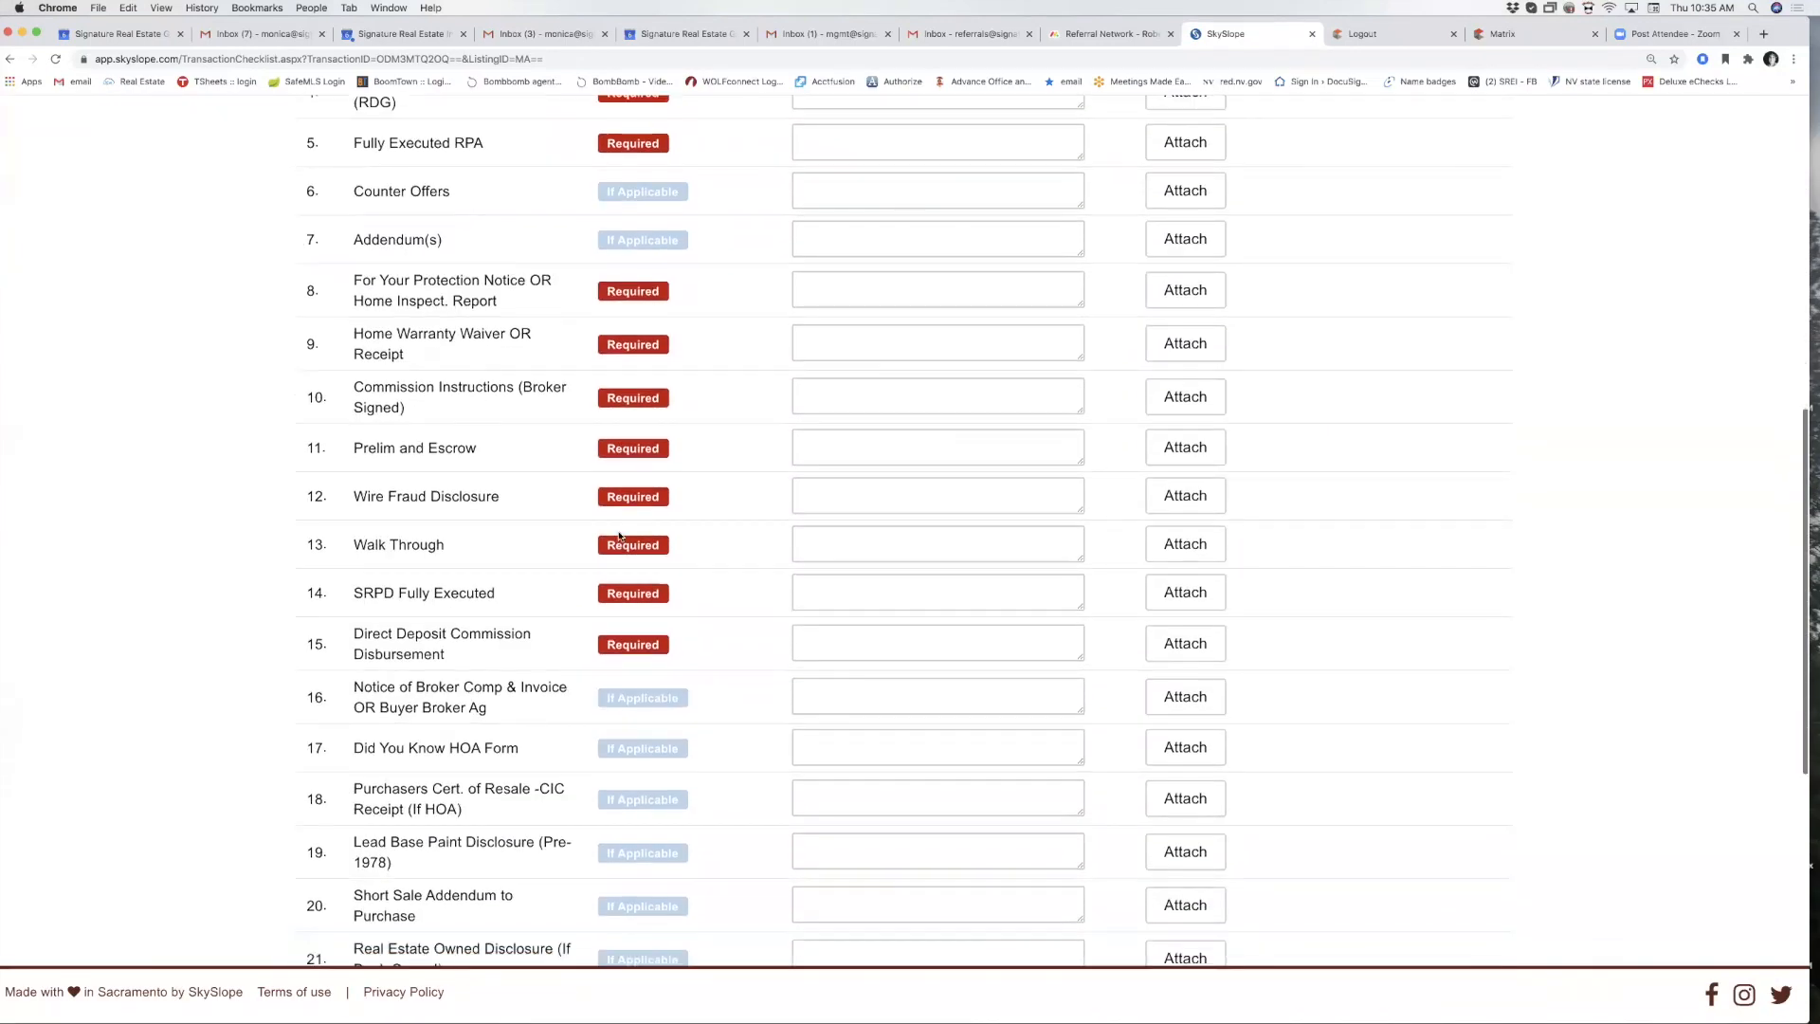
pyautogui.scroll(-4, 619, 536)
pyautogui.scroll(3, 619, 536)
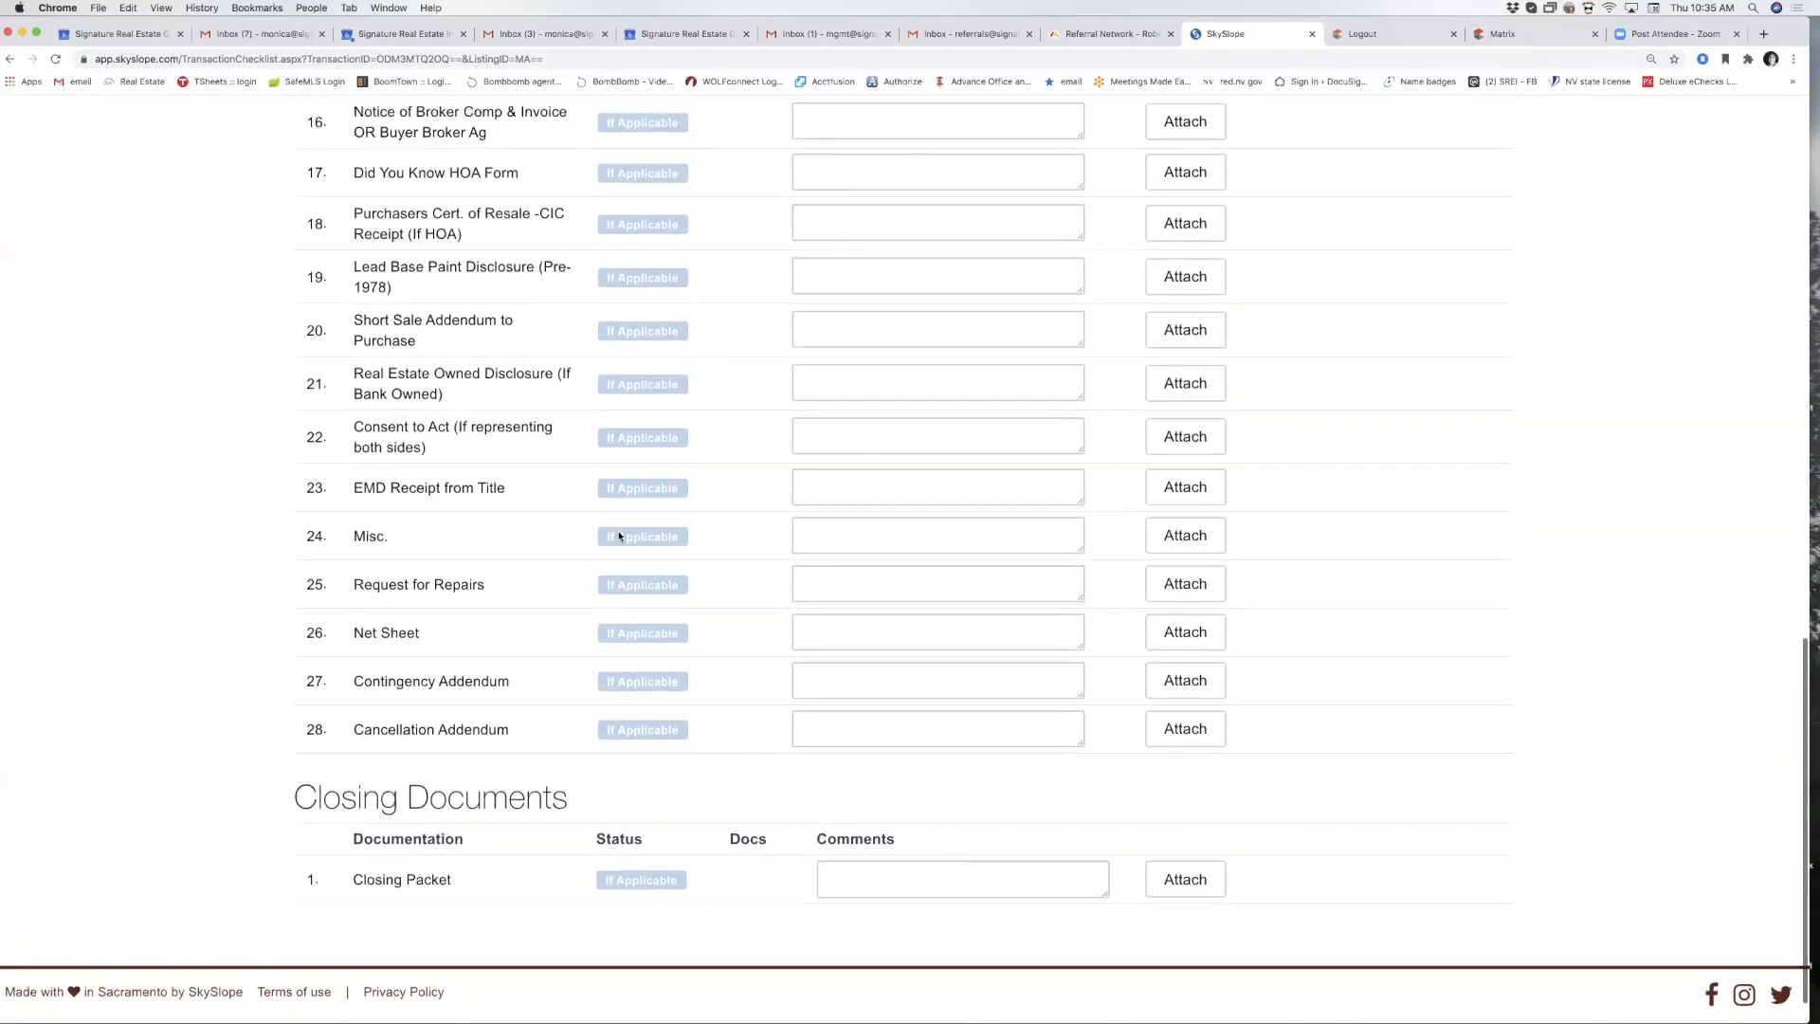
pyautogui.scroll(8, 619, 536)
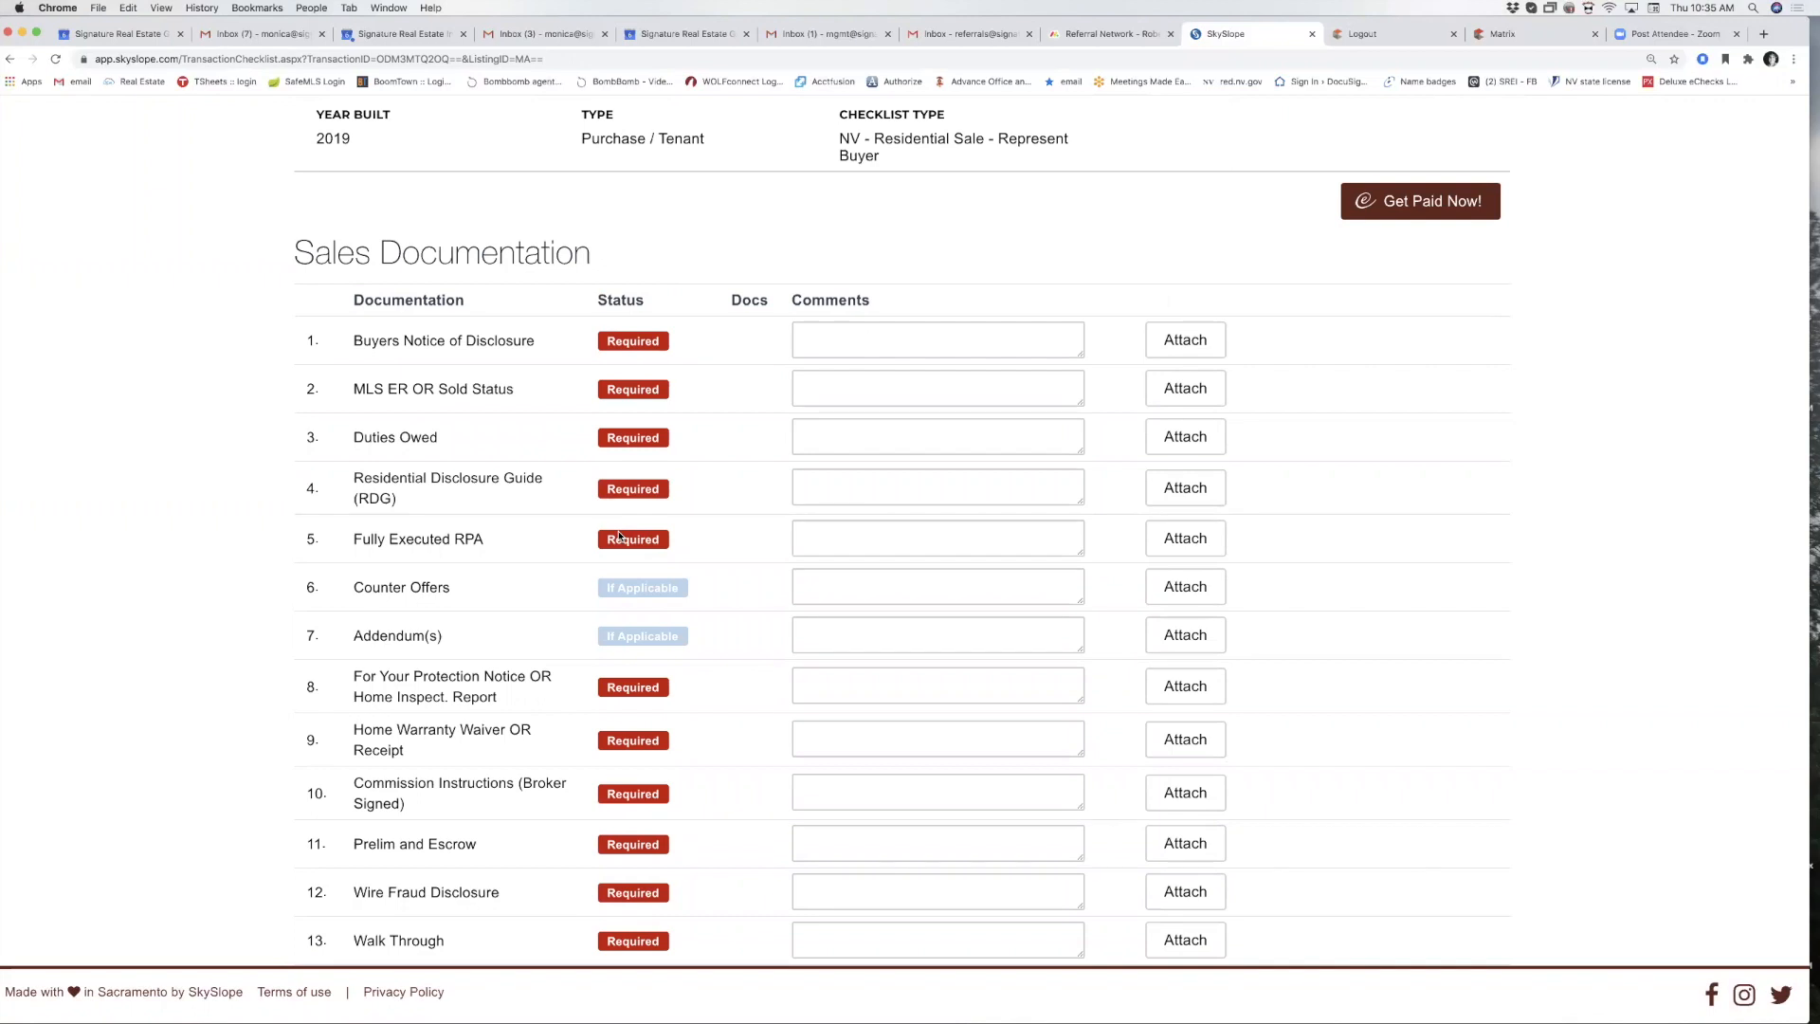
pyautogui.click(1207, 342)
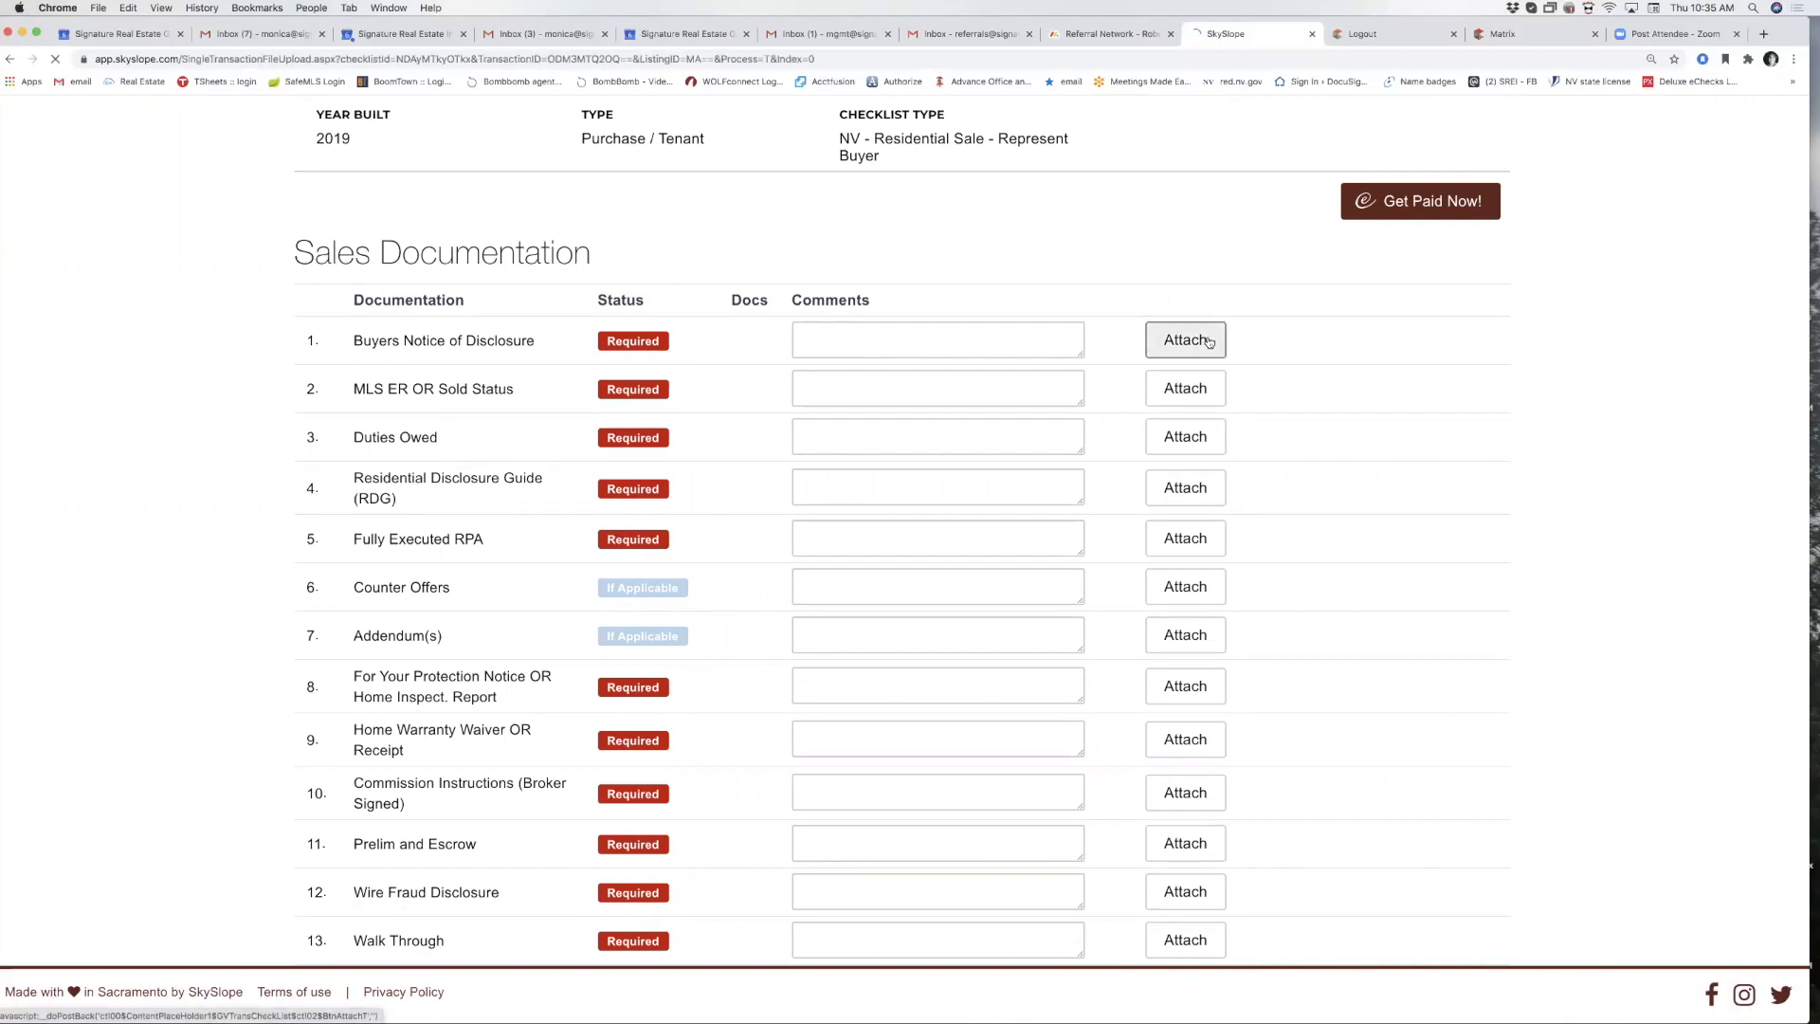
pyautogui.click(1453, 480)
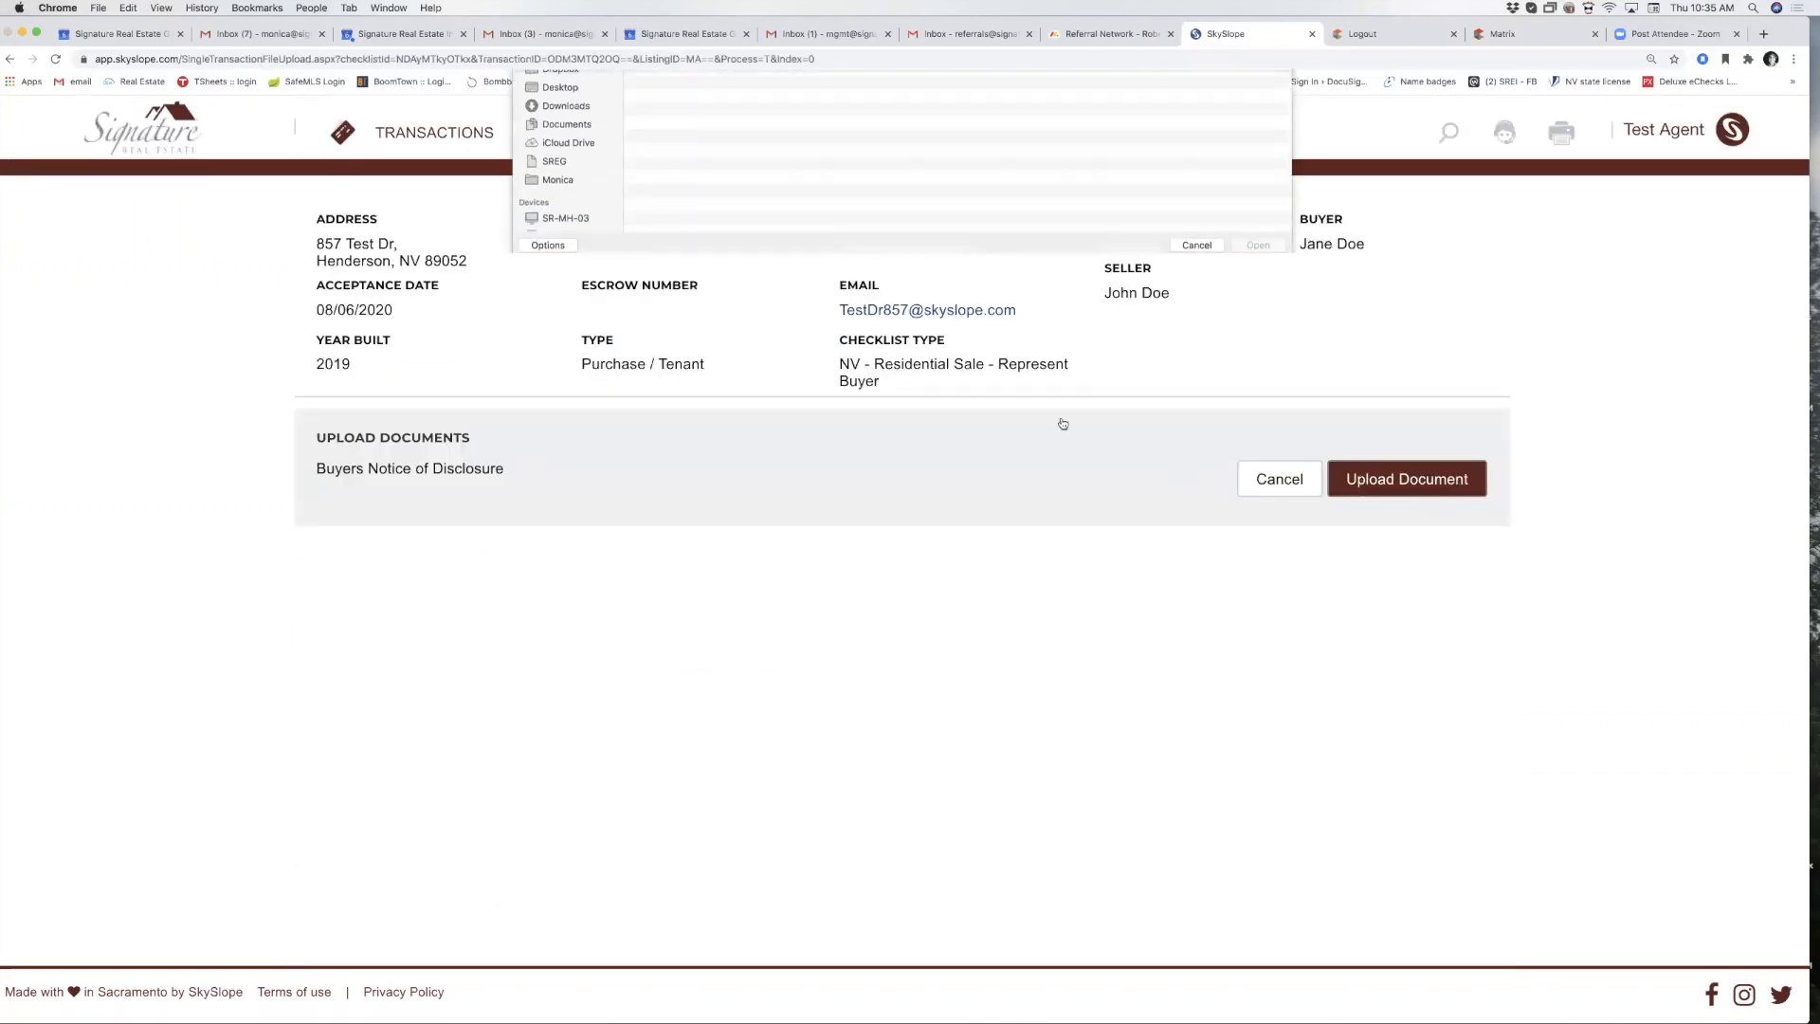
pyautogui.doubleClick(717, 149)
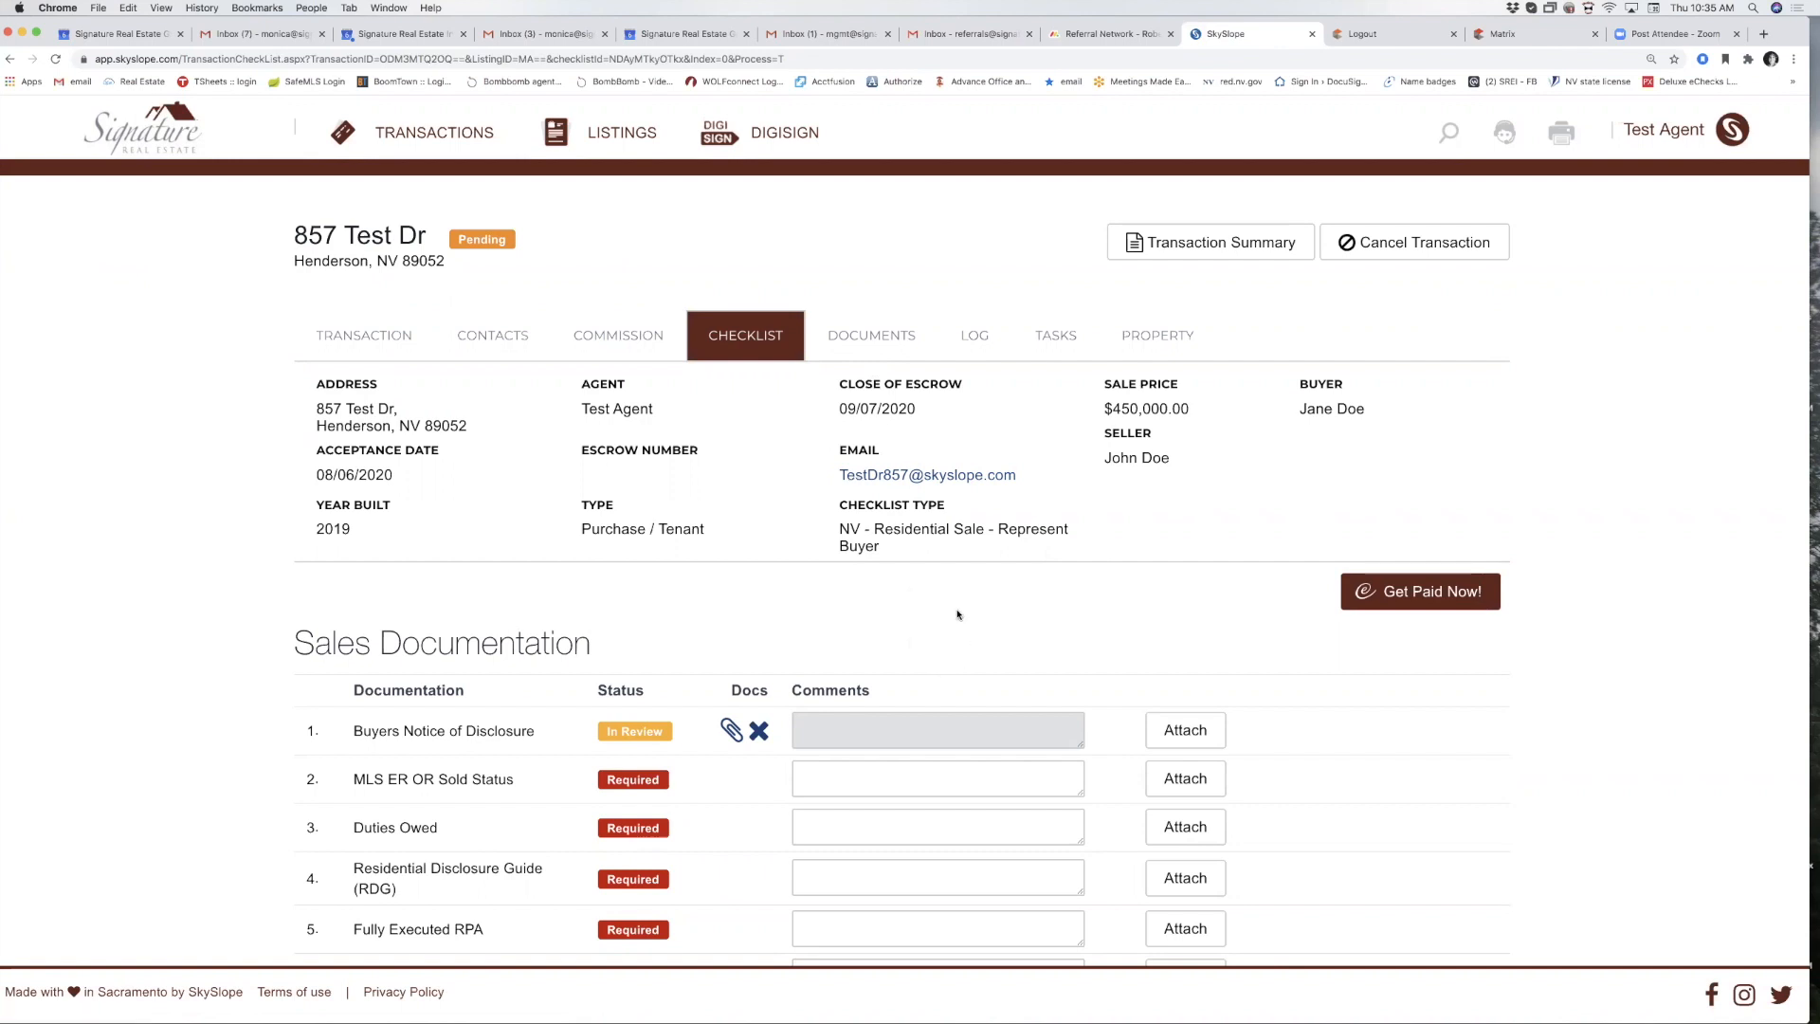
# Review the transaction's activity log and its empty task list.
pyautogui.click(984, 344)
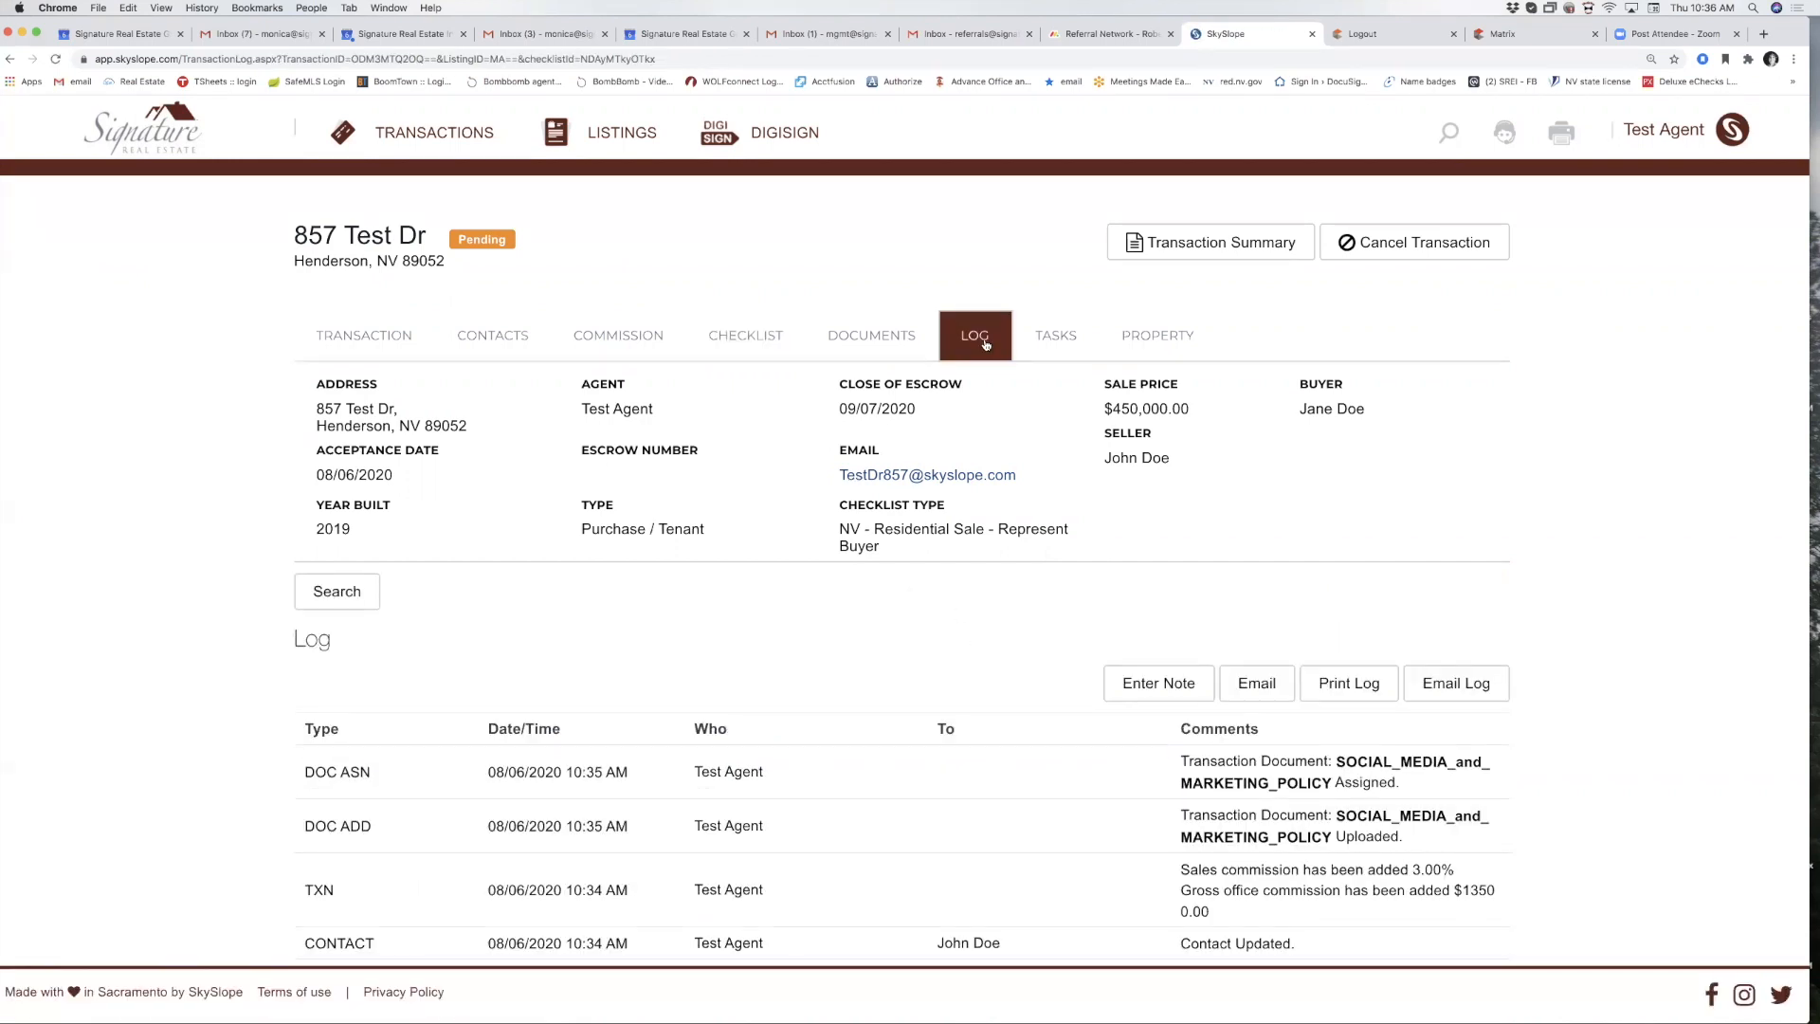
pyautogui.scroll(-5, 1006, 648)
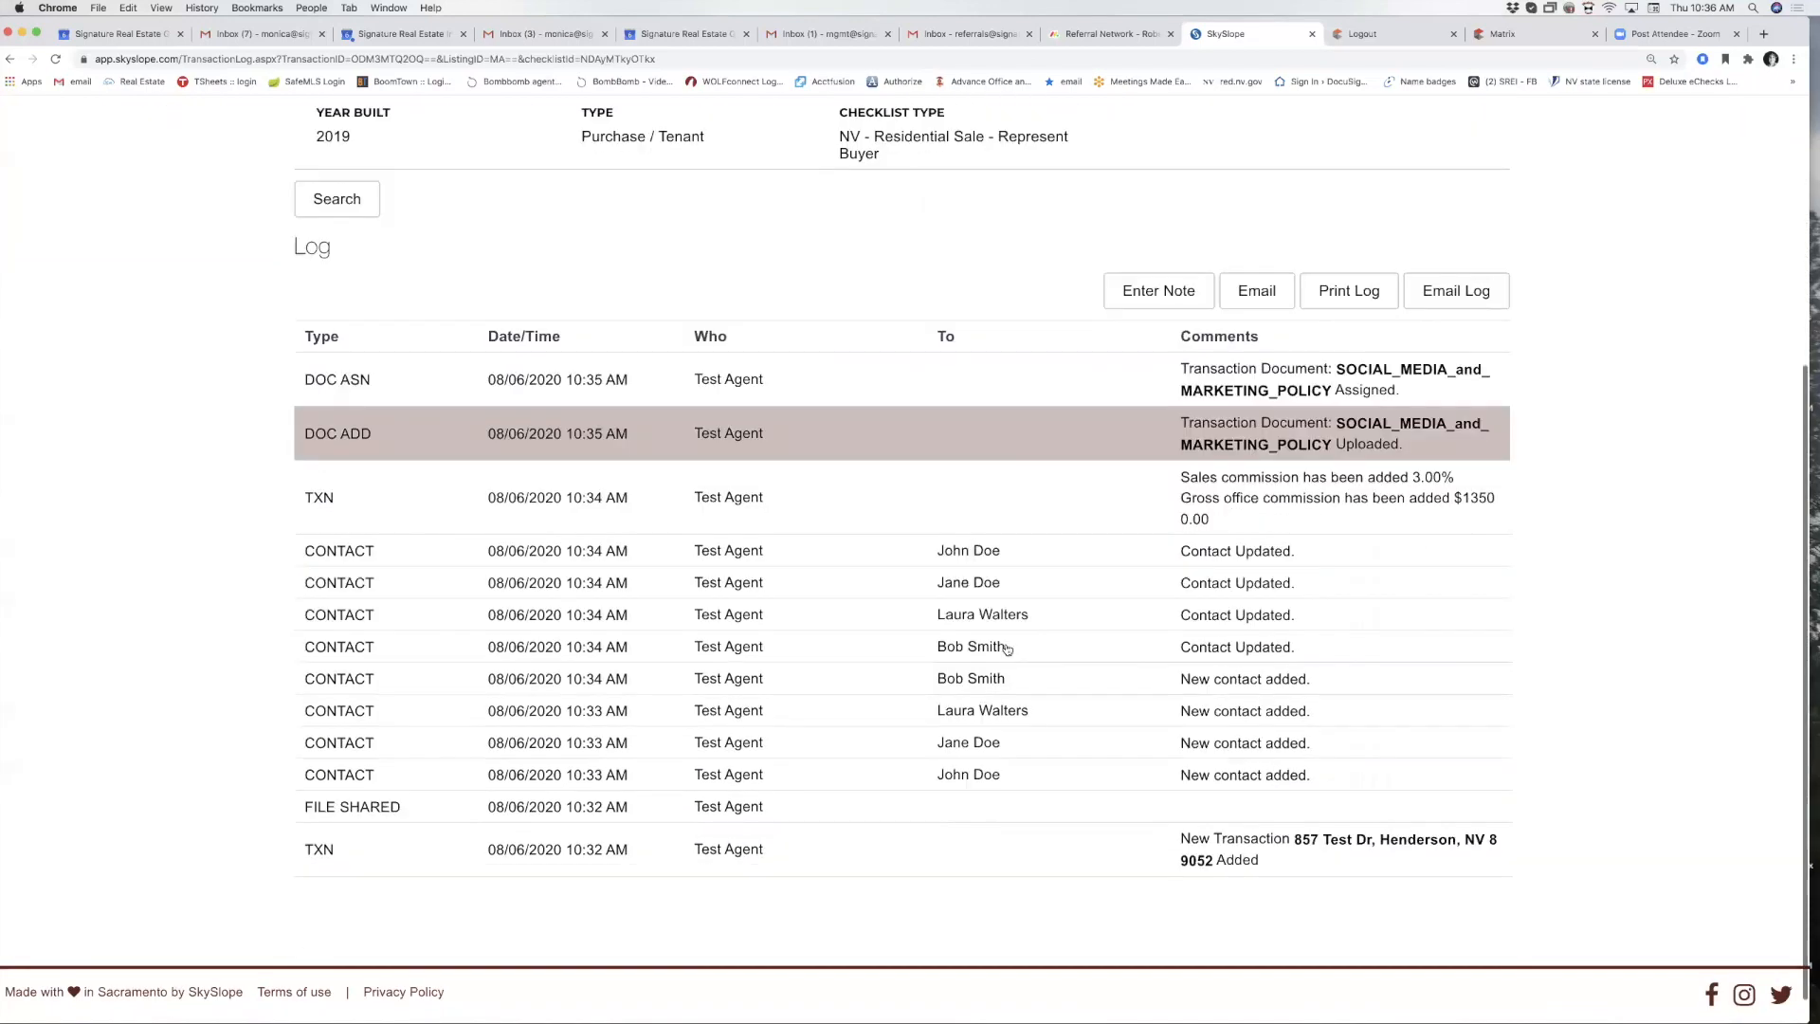
pyautogui.scroll(5, 1079, 344)
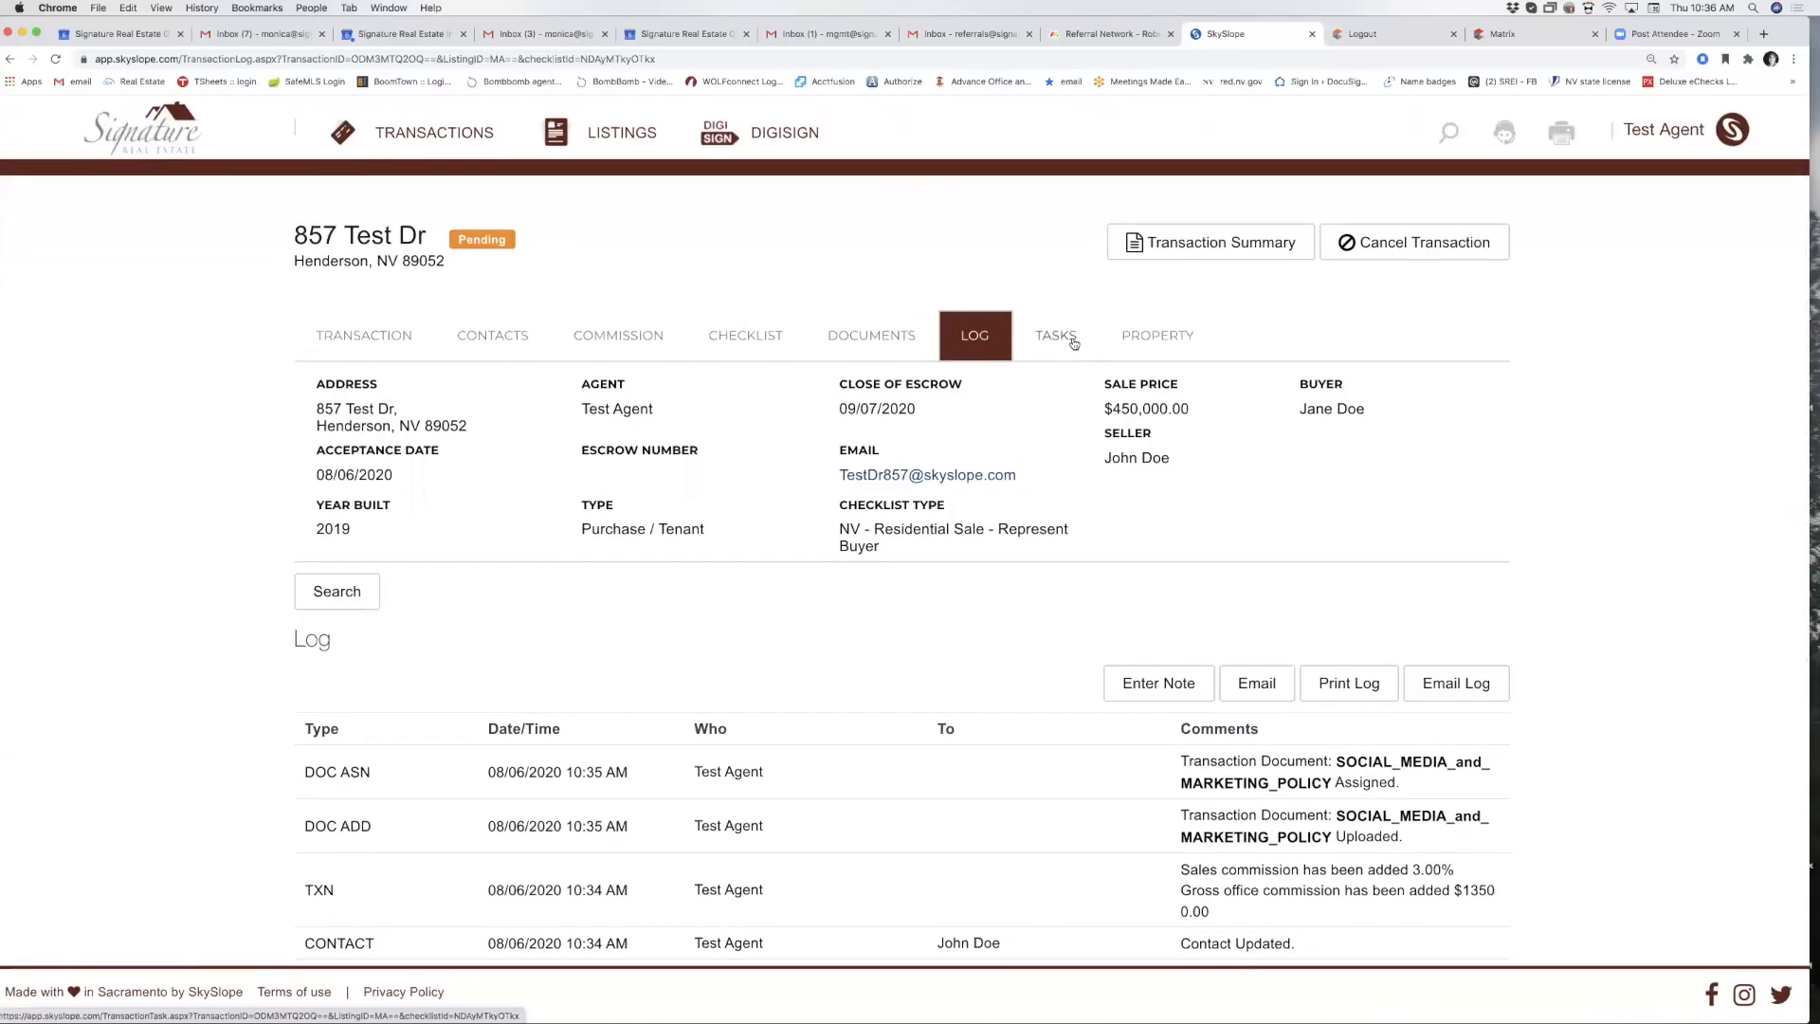
pyautogui.click(1050, 347)
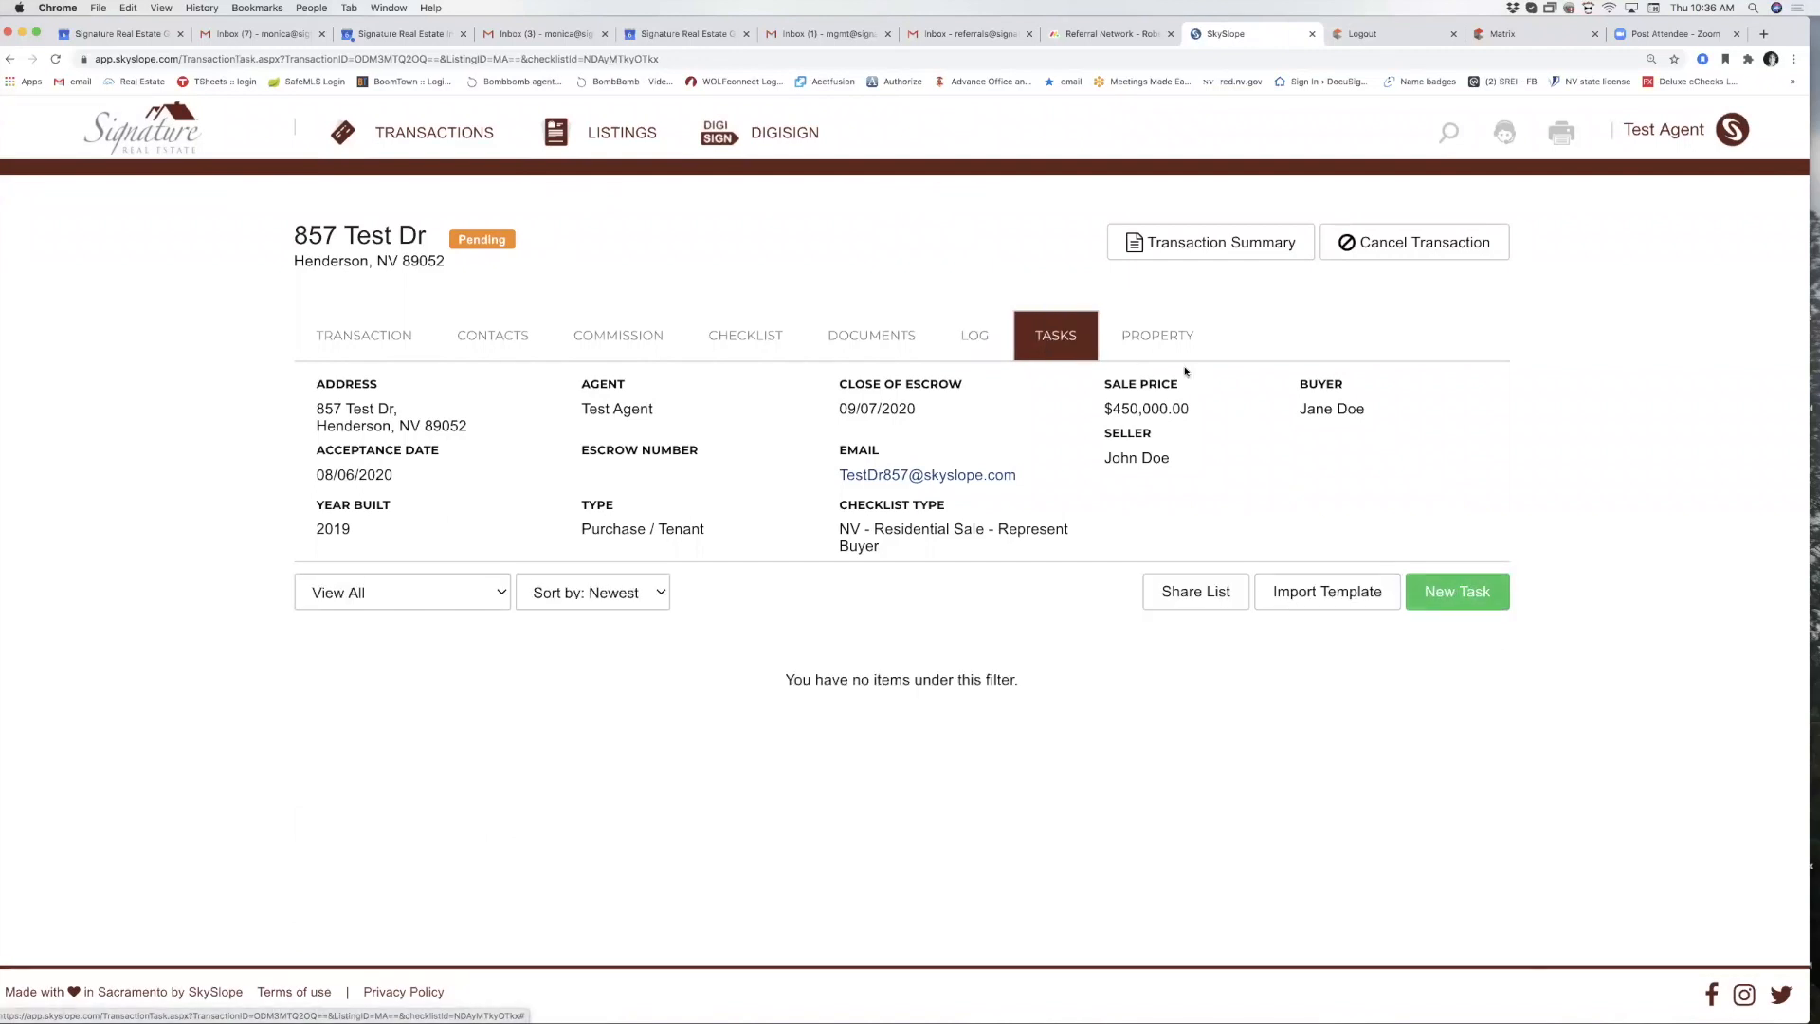
# Open the 857 Test Dr Property details form and look through its fields.
pyautogui.click(1173, 340)
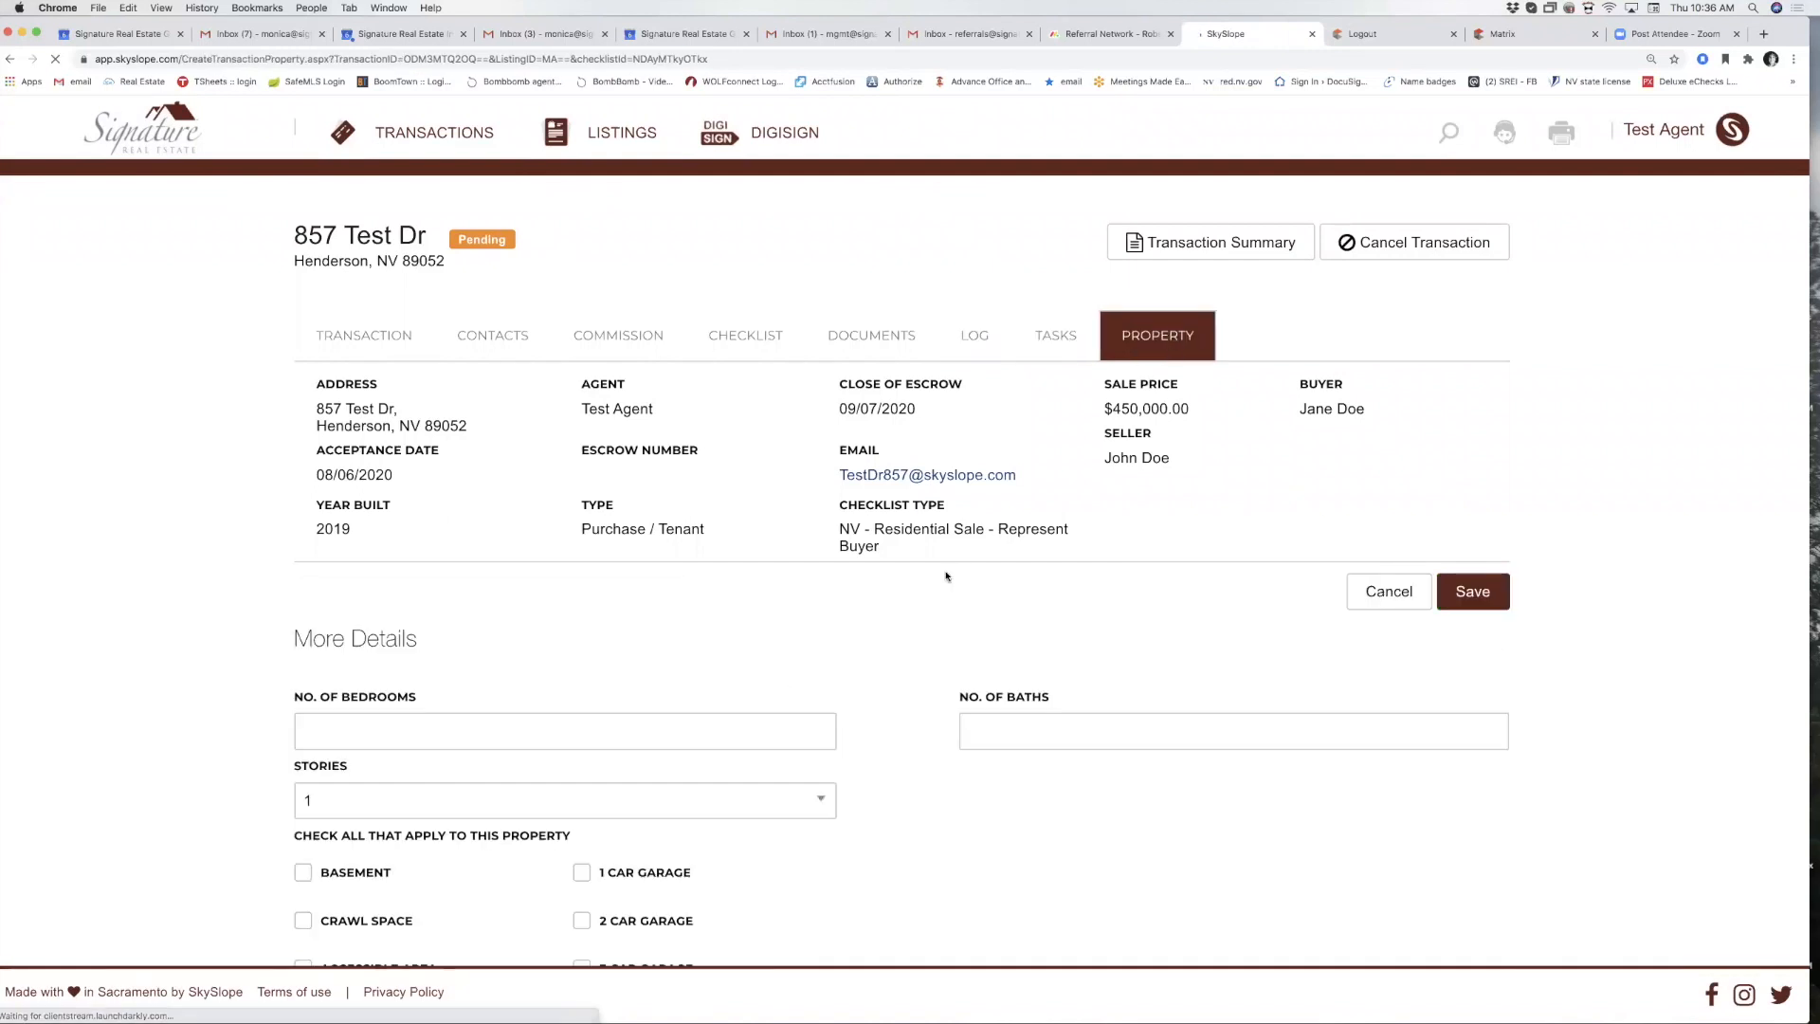
pyautogui.scroll(-5, 945, 576)
pyautogui.scroll(-8, 758, 570)
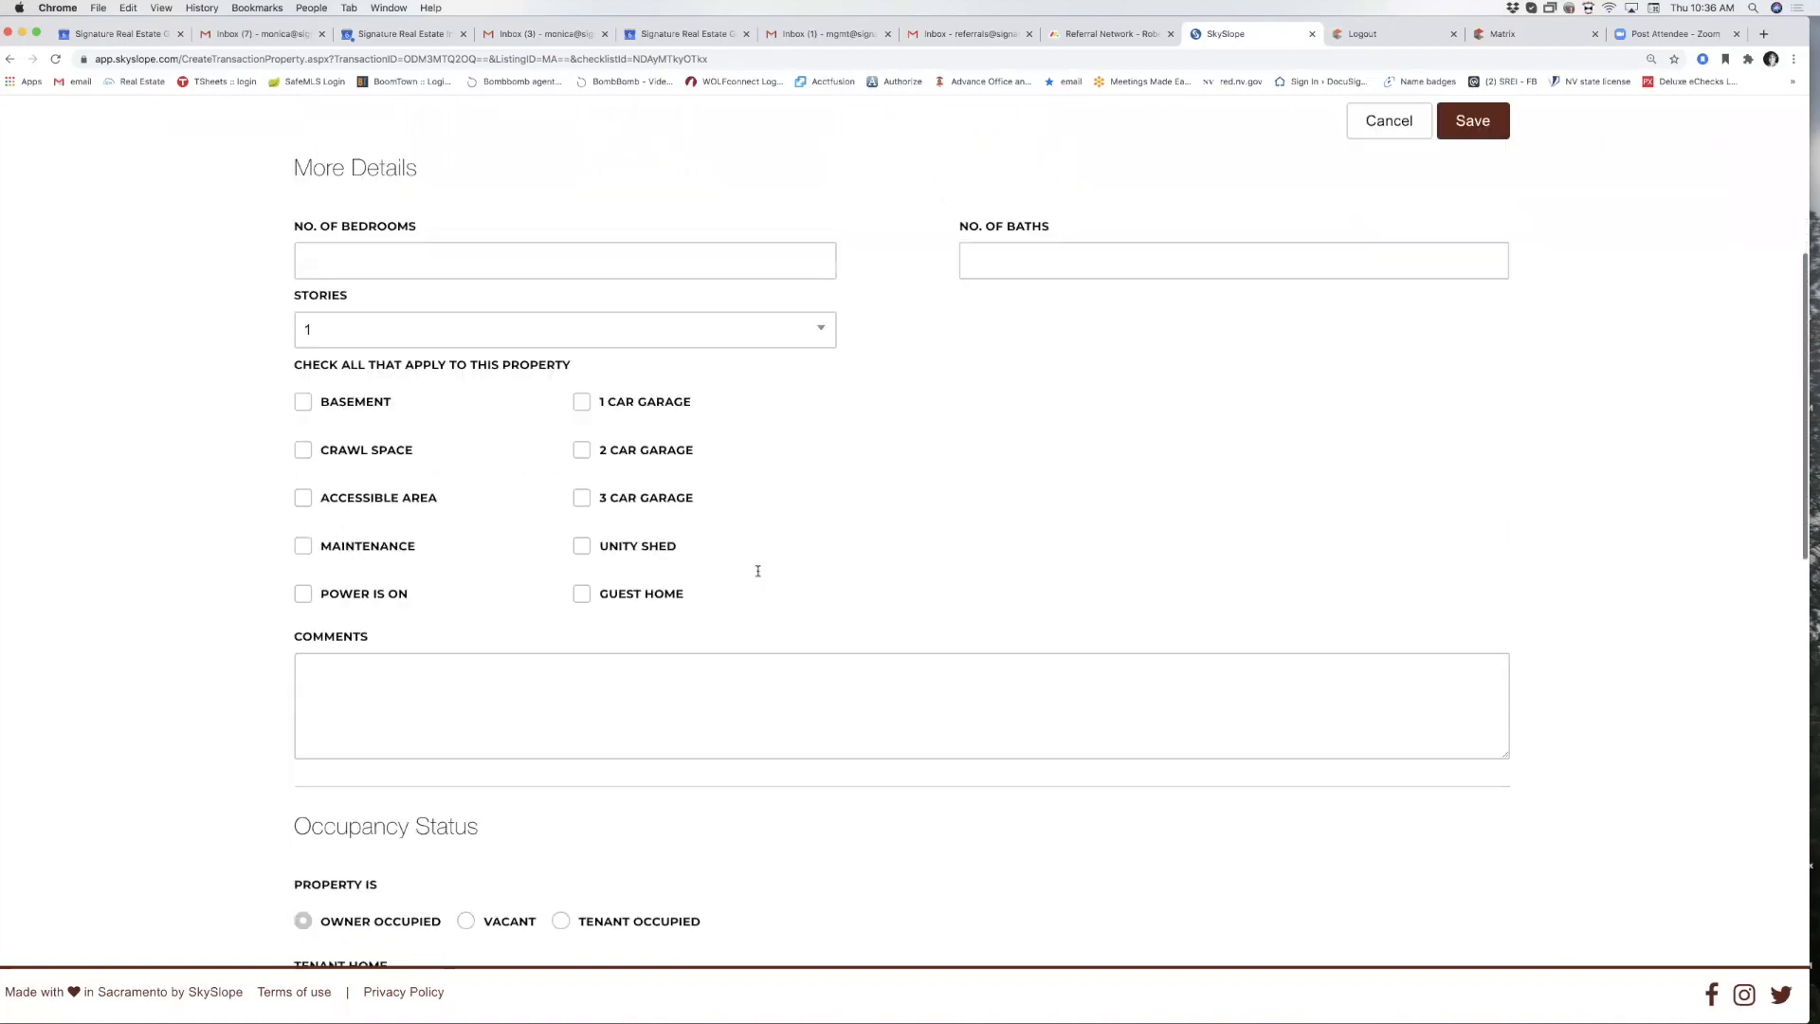
pyautogui.scroll(-12, 758, 570)
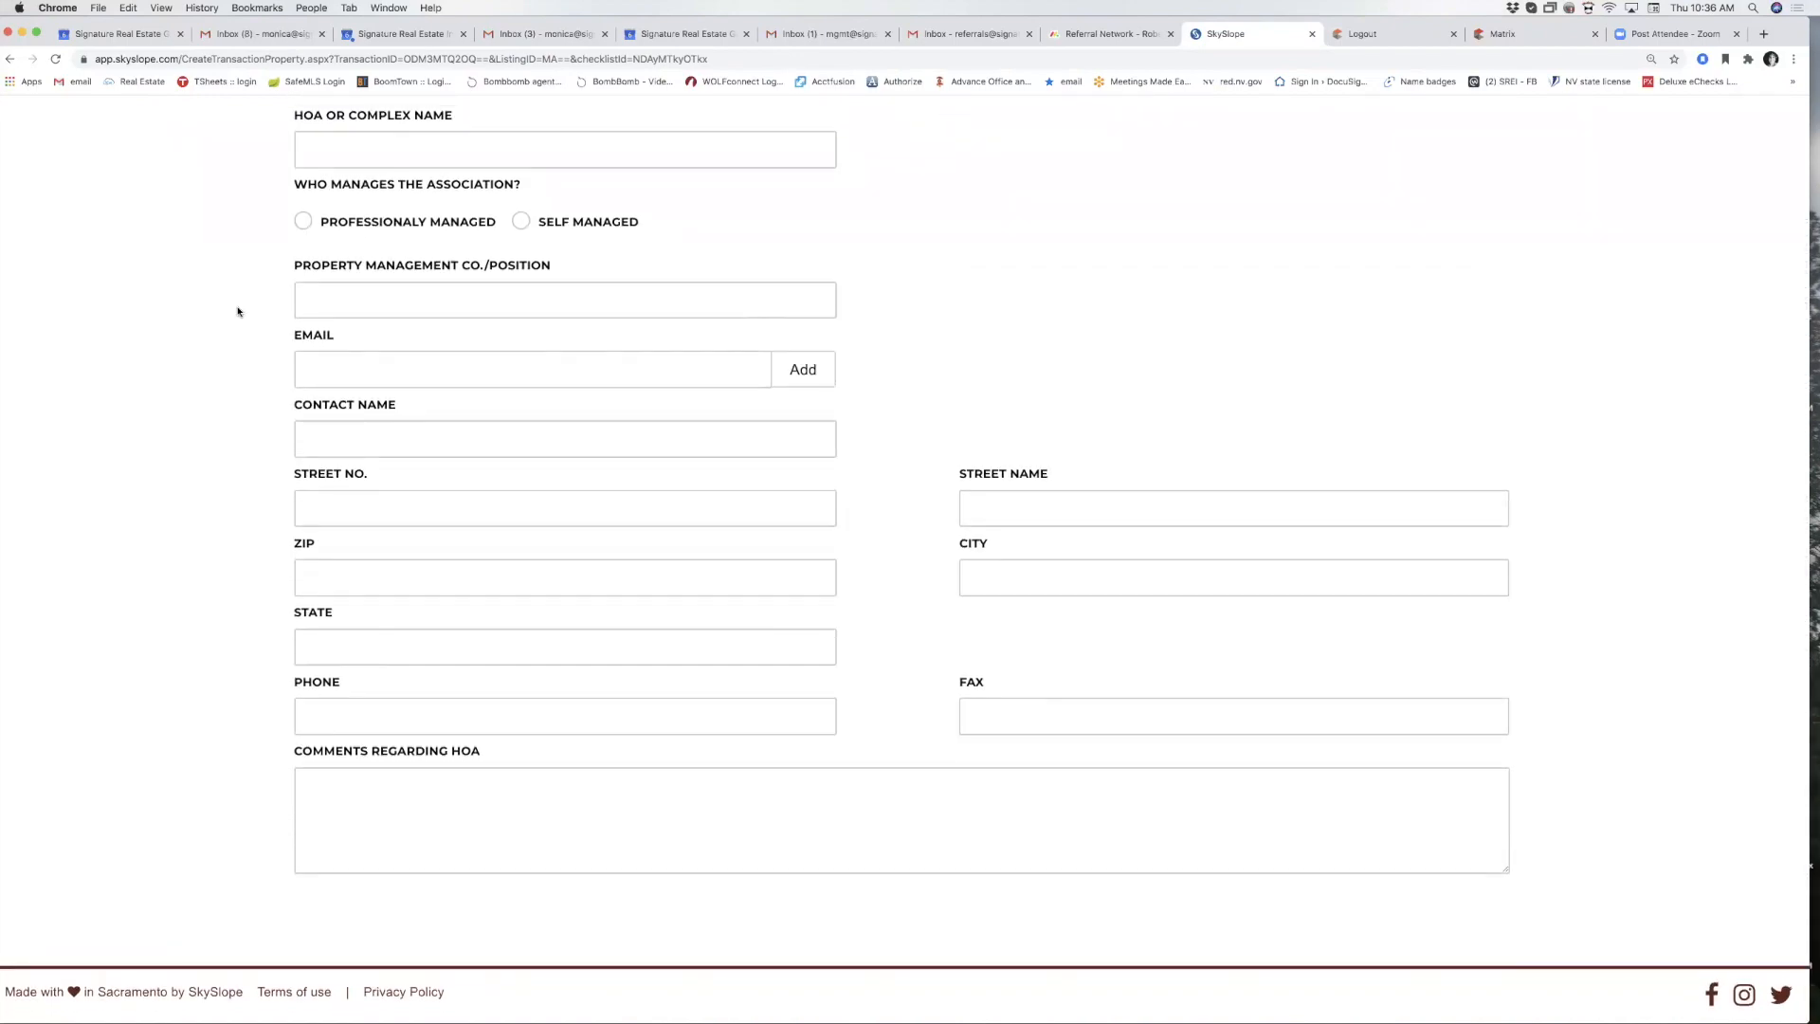
pyautogui.scroll(14, 640, 505)
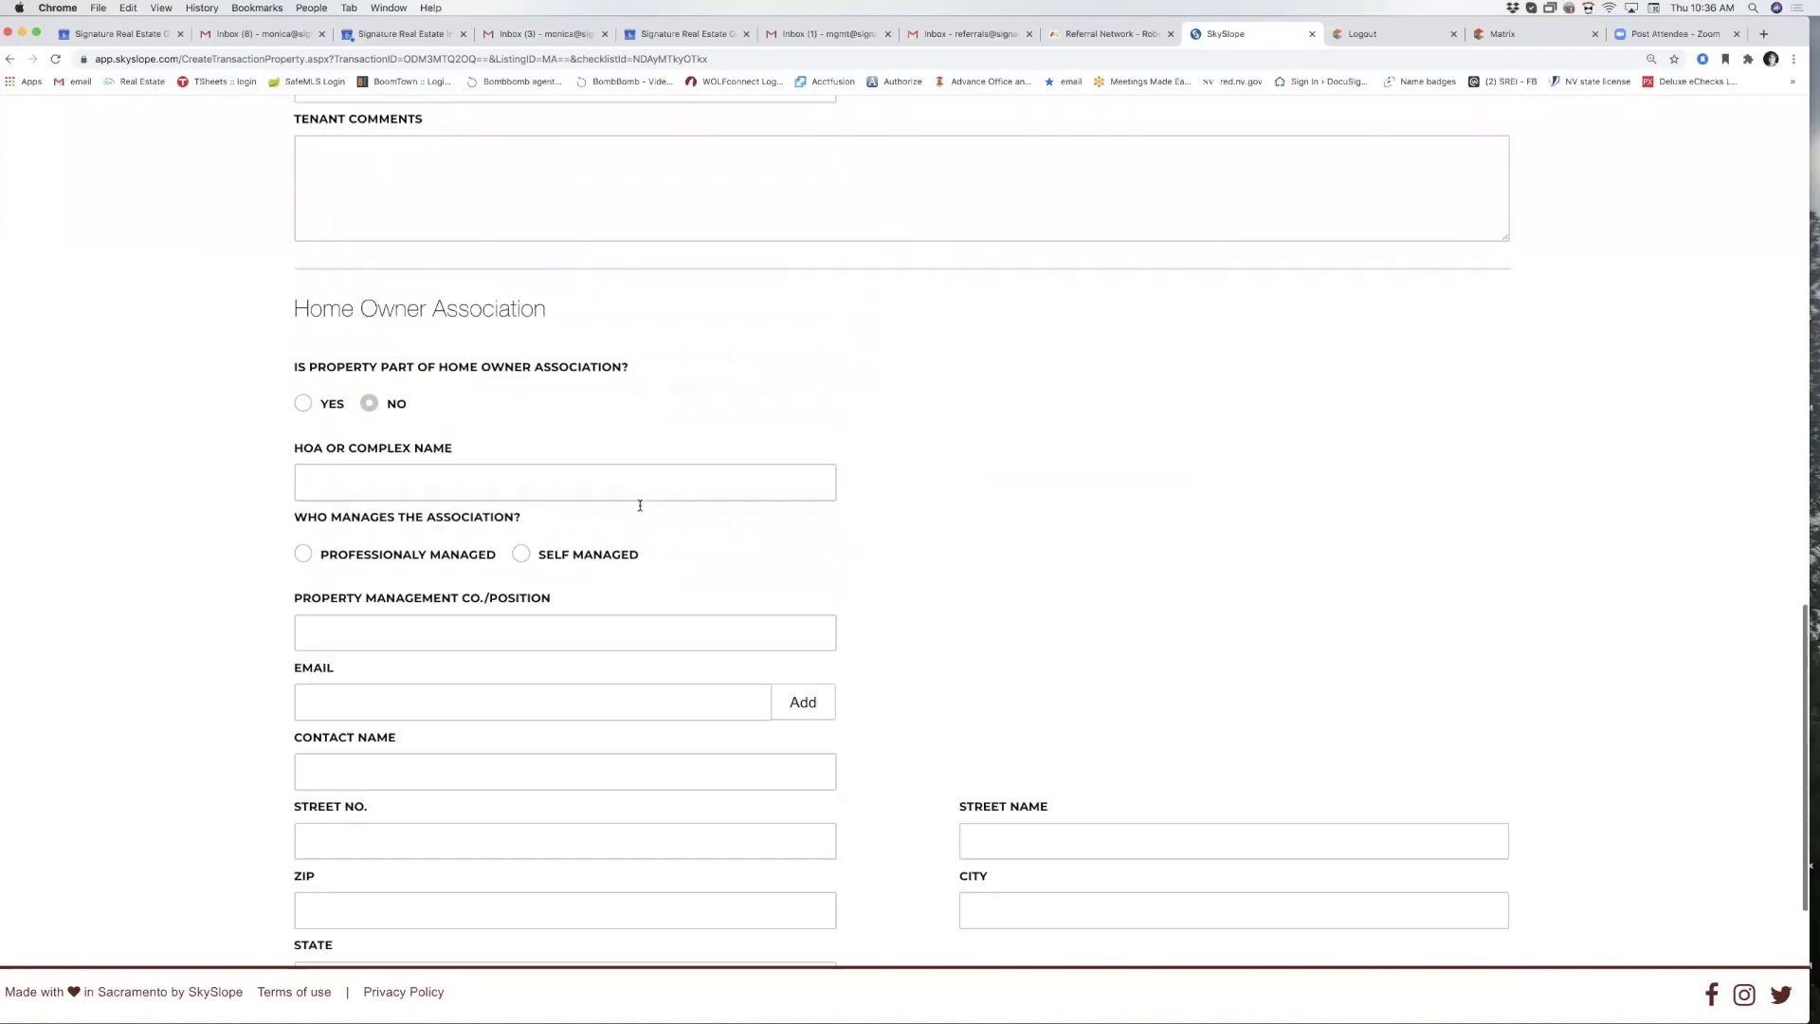
pyautogui.scroll(10, 639, 509)
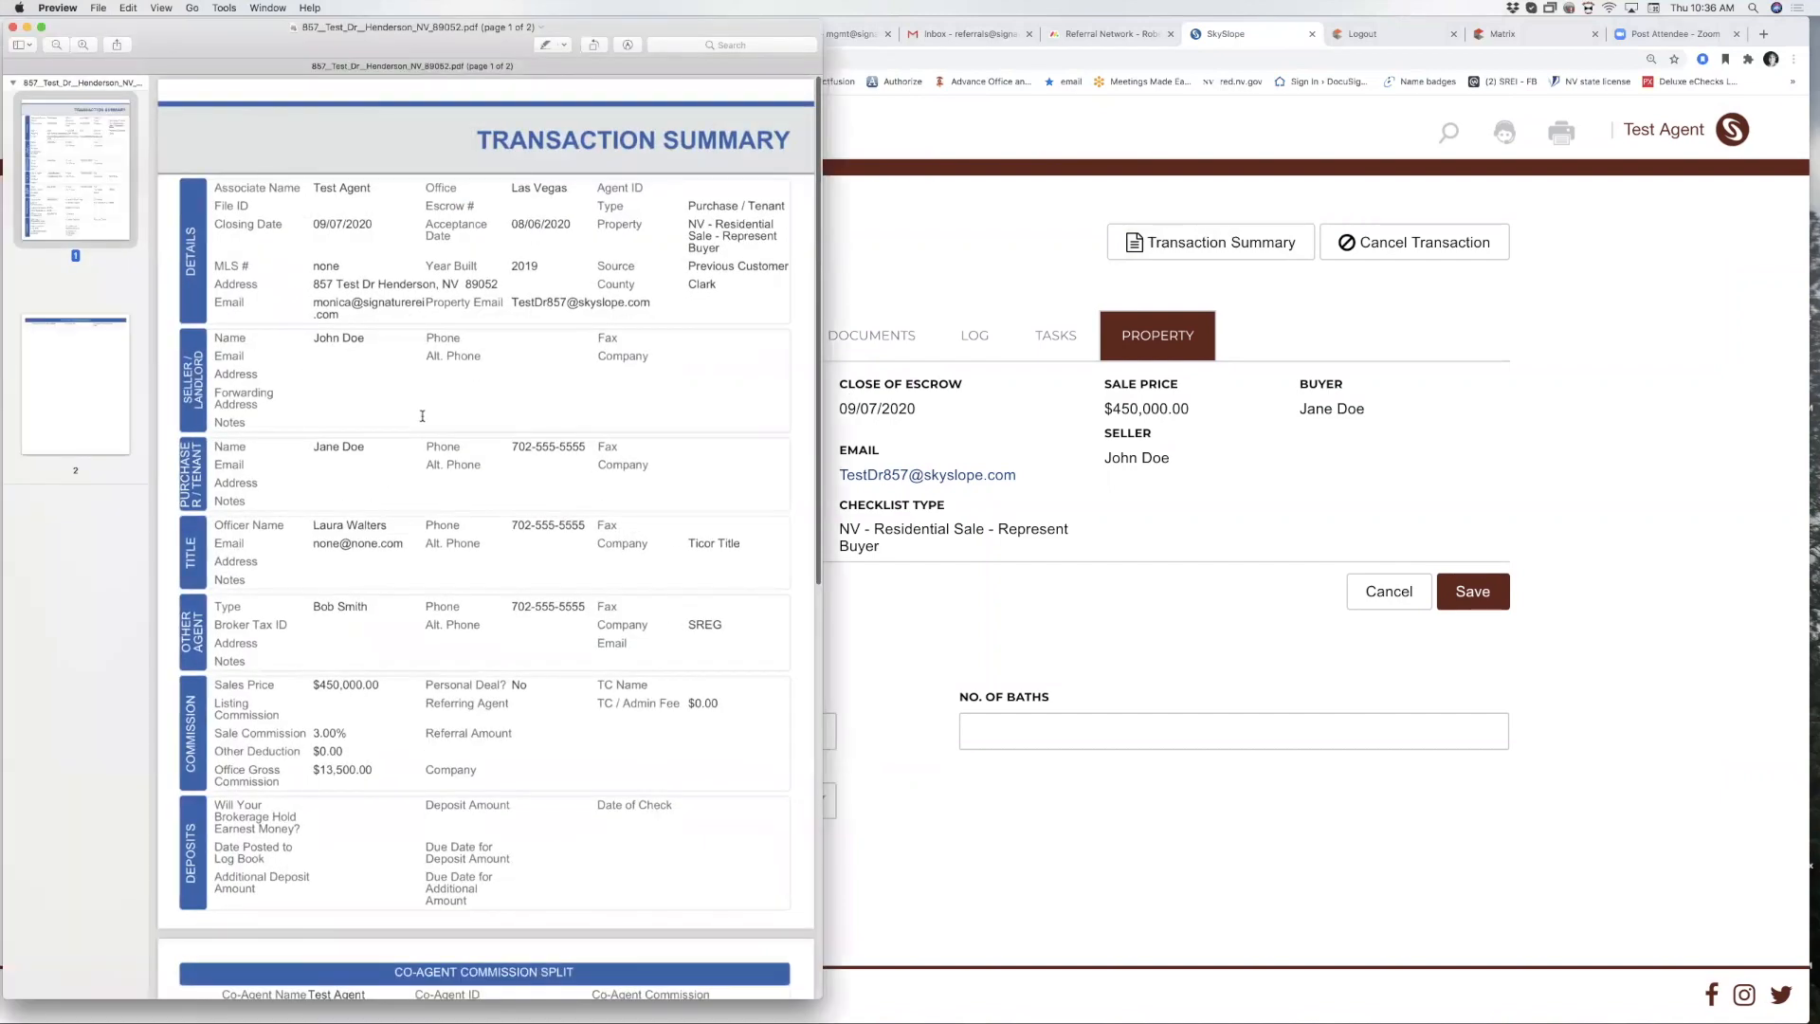
pyautogui.scroll(-10, 422, 416)
pyautogui.scroll(10, 422, 416)
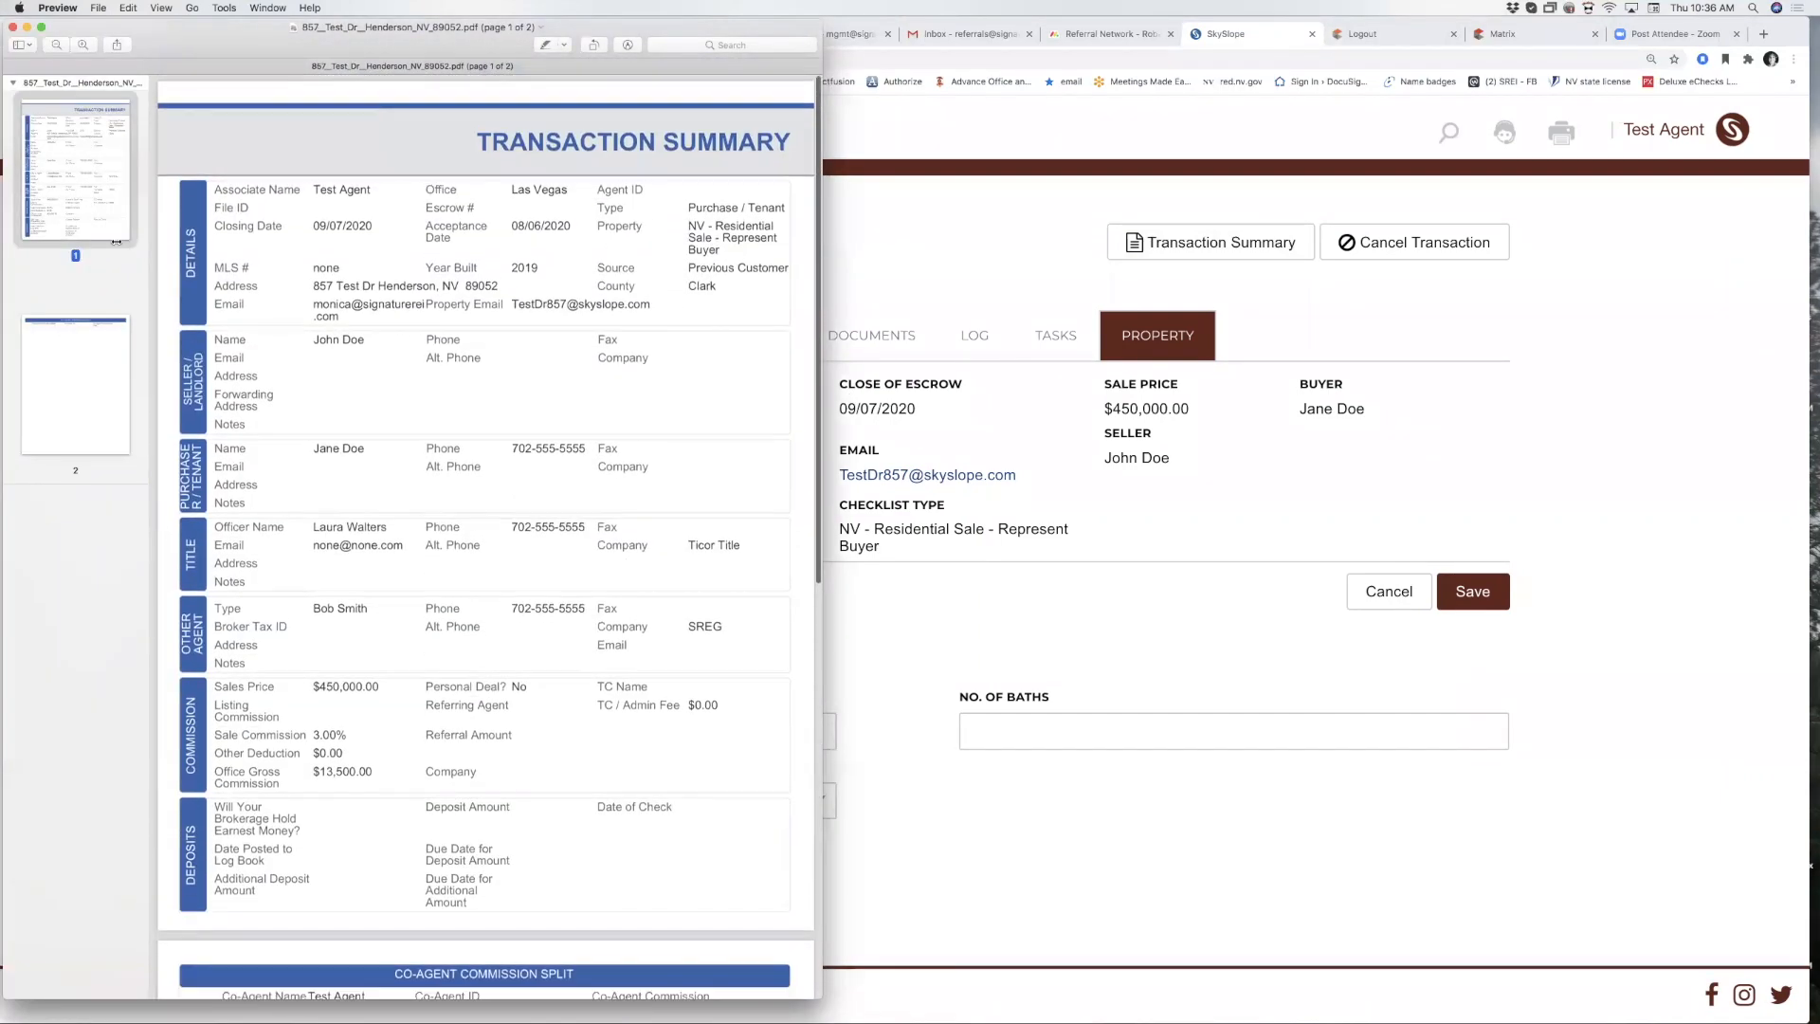
pyautogui.click(12, 28)
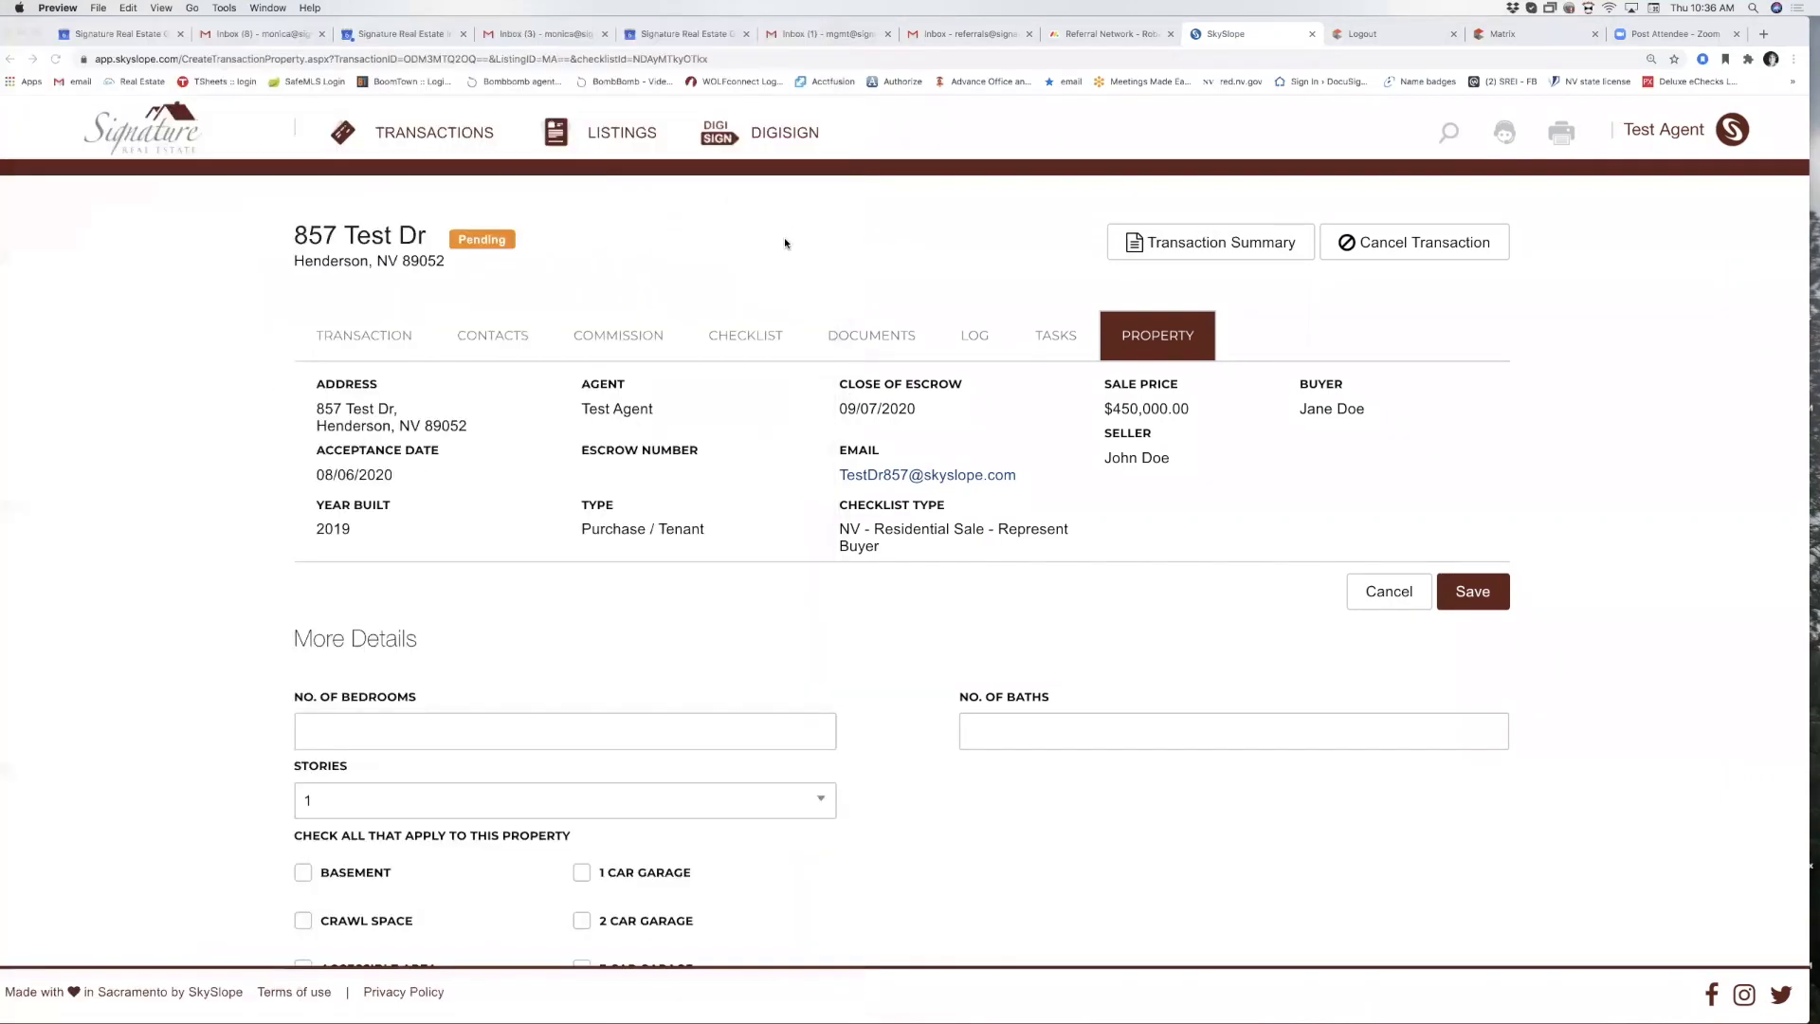
# Return to the transaction's main details form with agent, address and sale price.
pyautogui.click(389, 341)
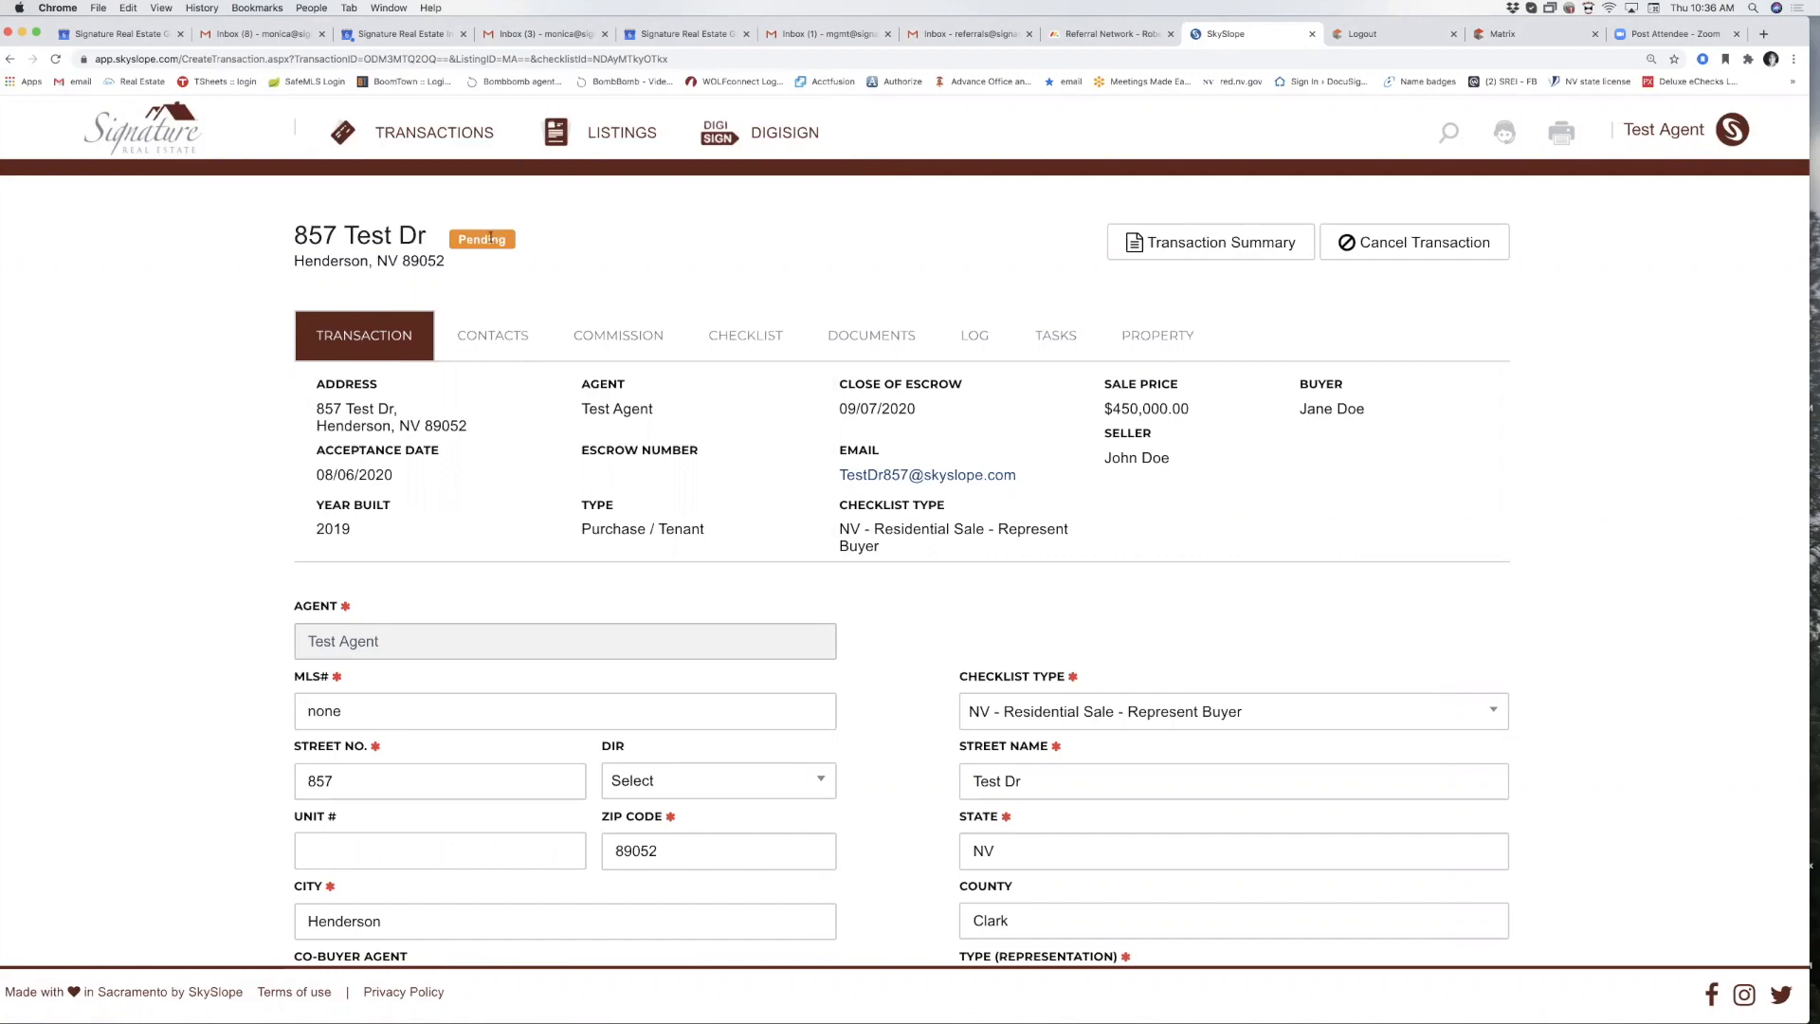
pyautogui.scroll(-10, 813, 455)
pyautogui.scroll(9, 891, 379)
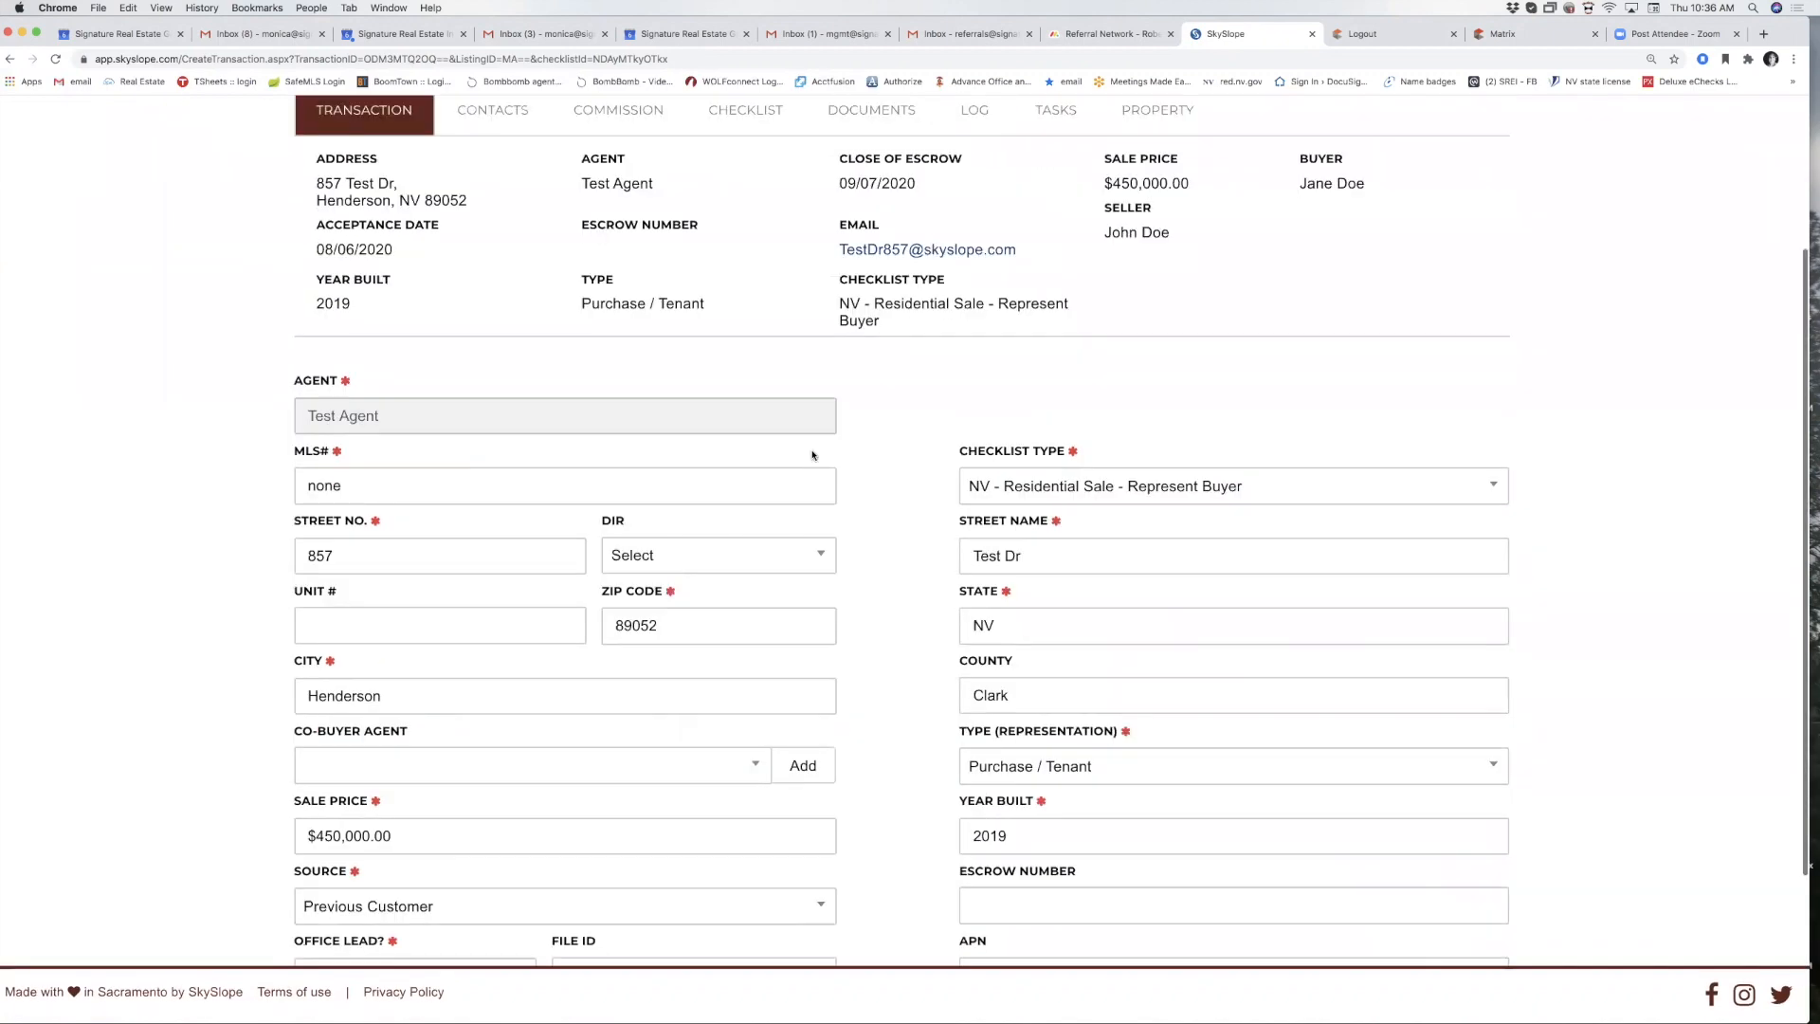
pyautogui.scroll(1, 1004, 284)
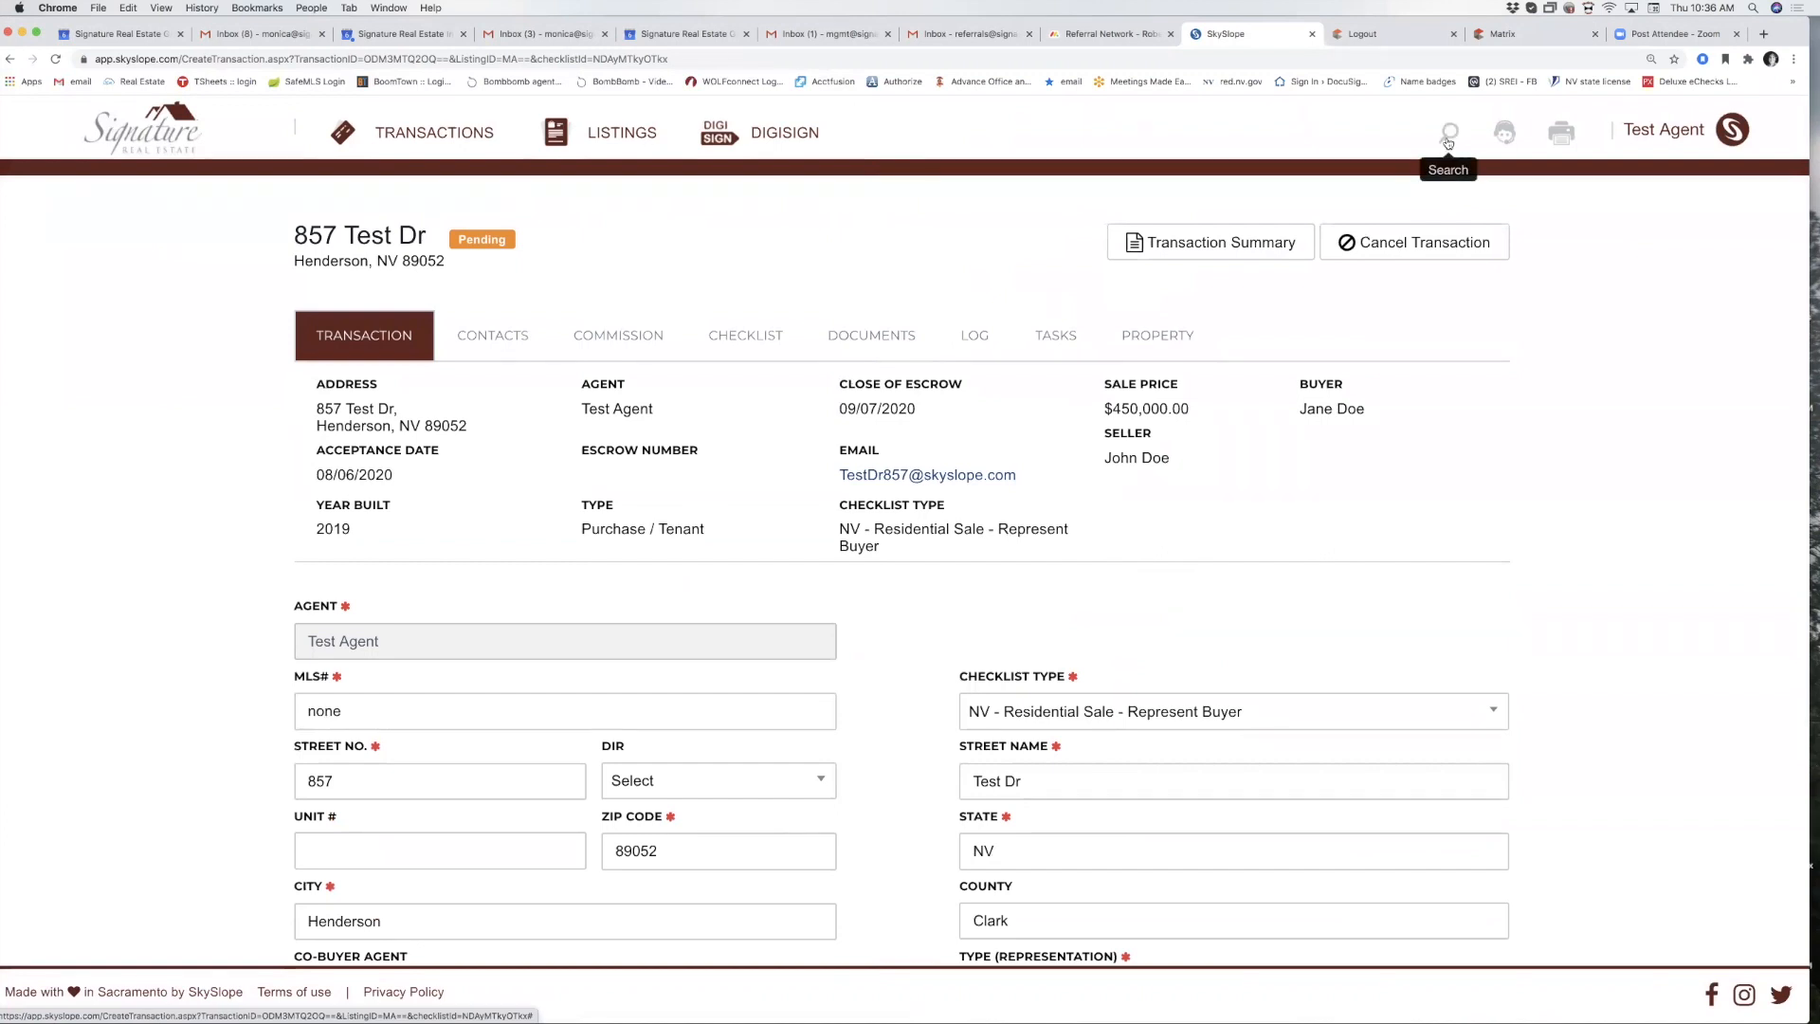
# Open the transaction search, then open and close the Closing Date calendar without changes.
pyautogui.click(1447, 138)
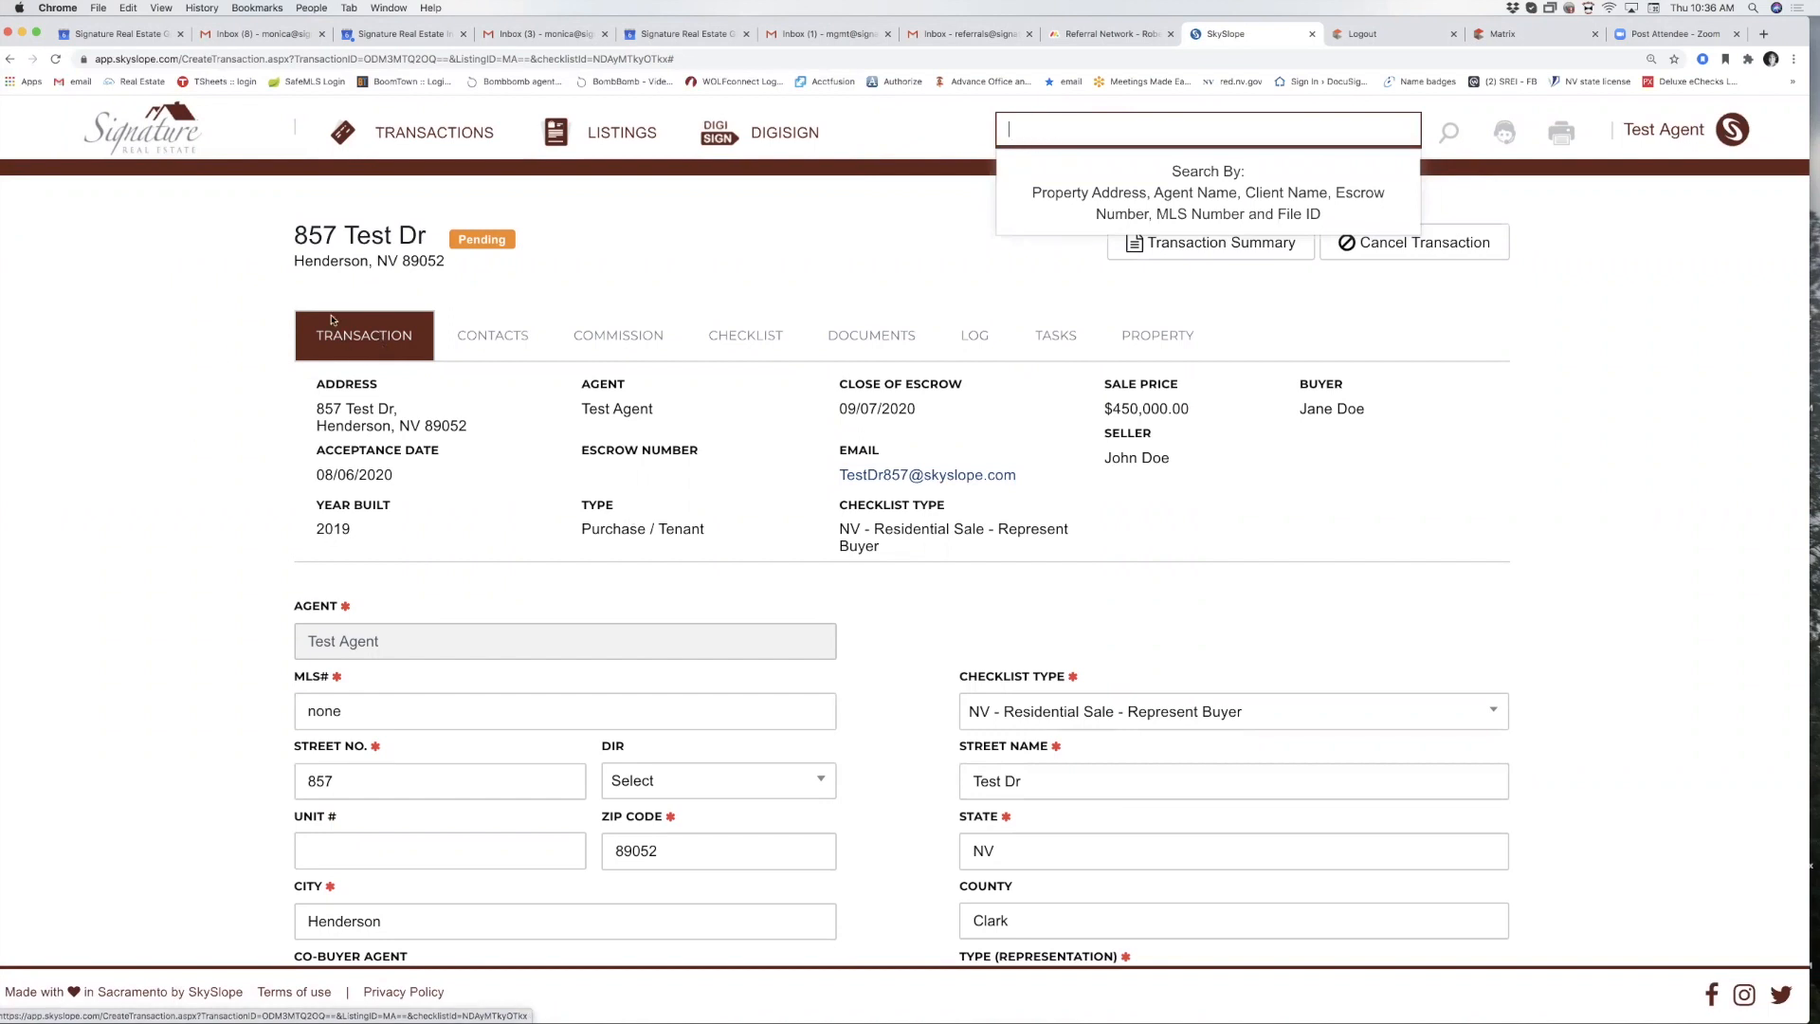
pyautogui.scroll(-5, 412, 654)
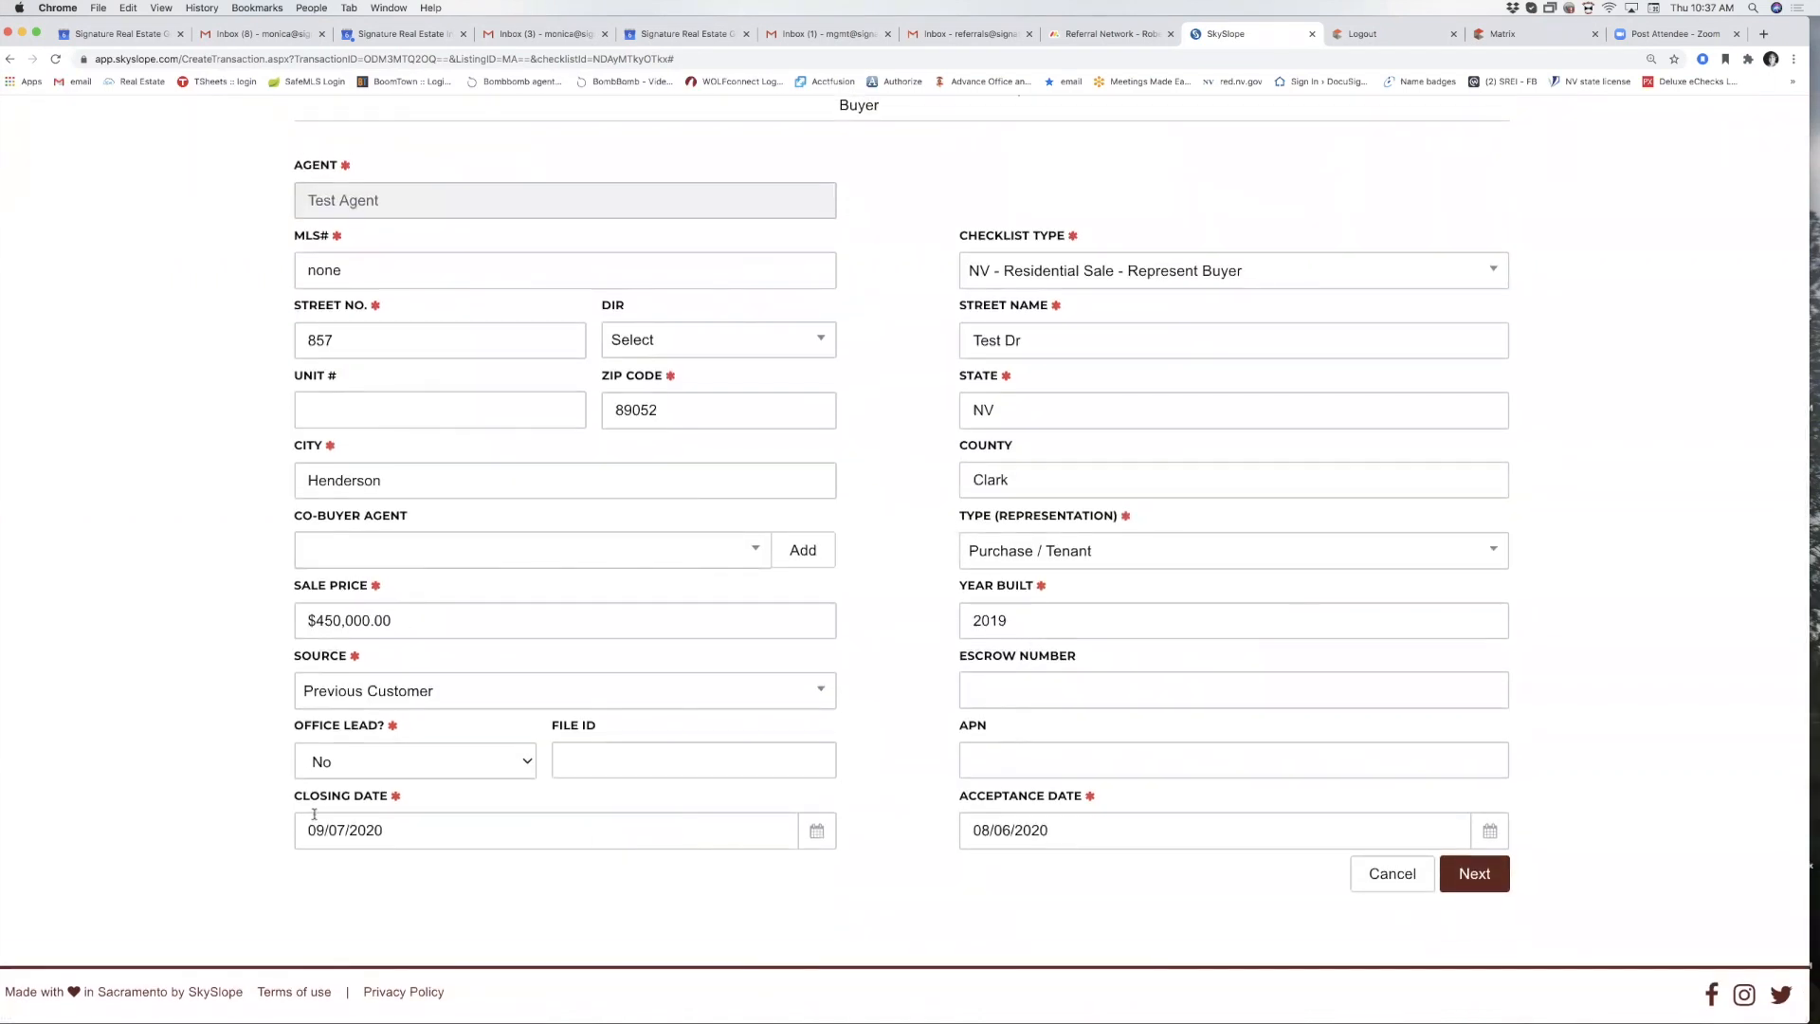
pyautogui.click(398, 836)
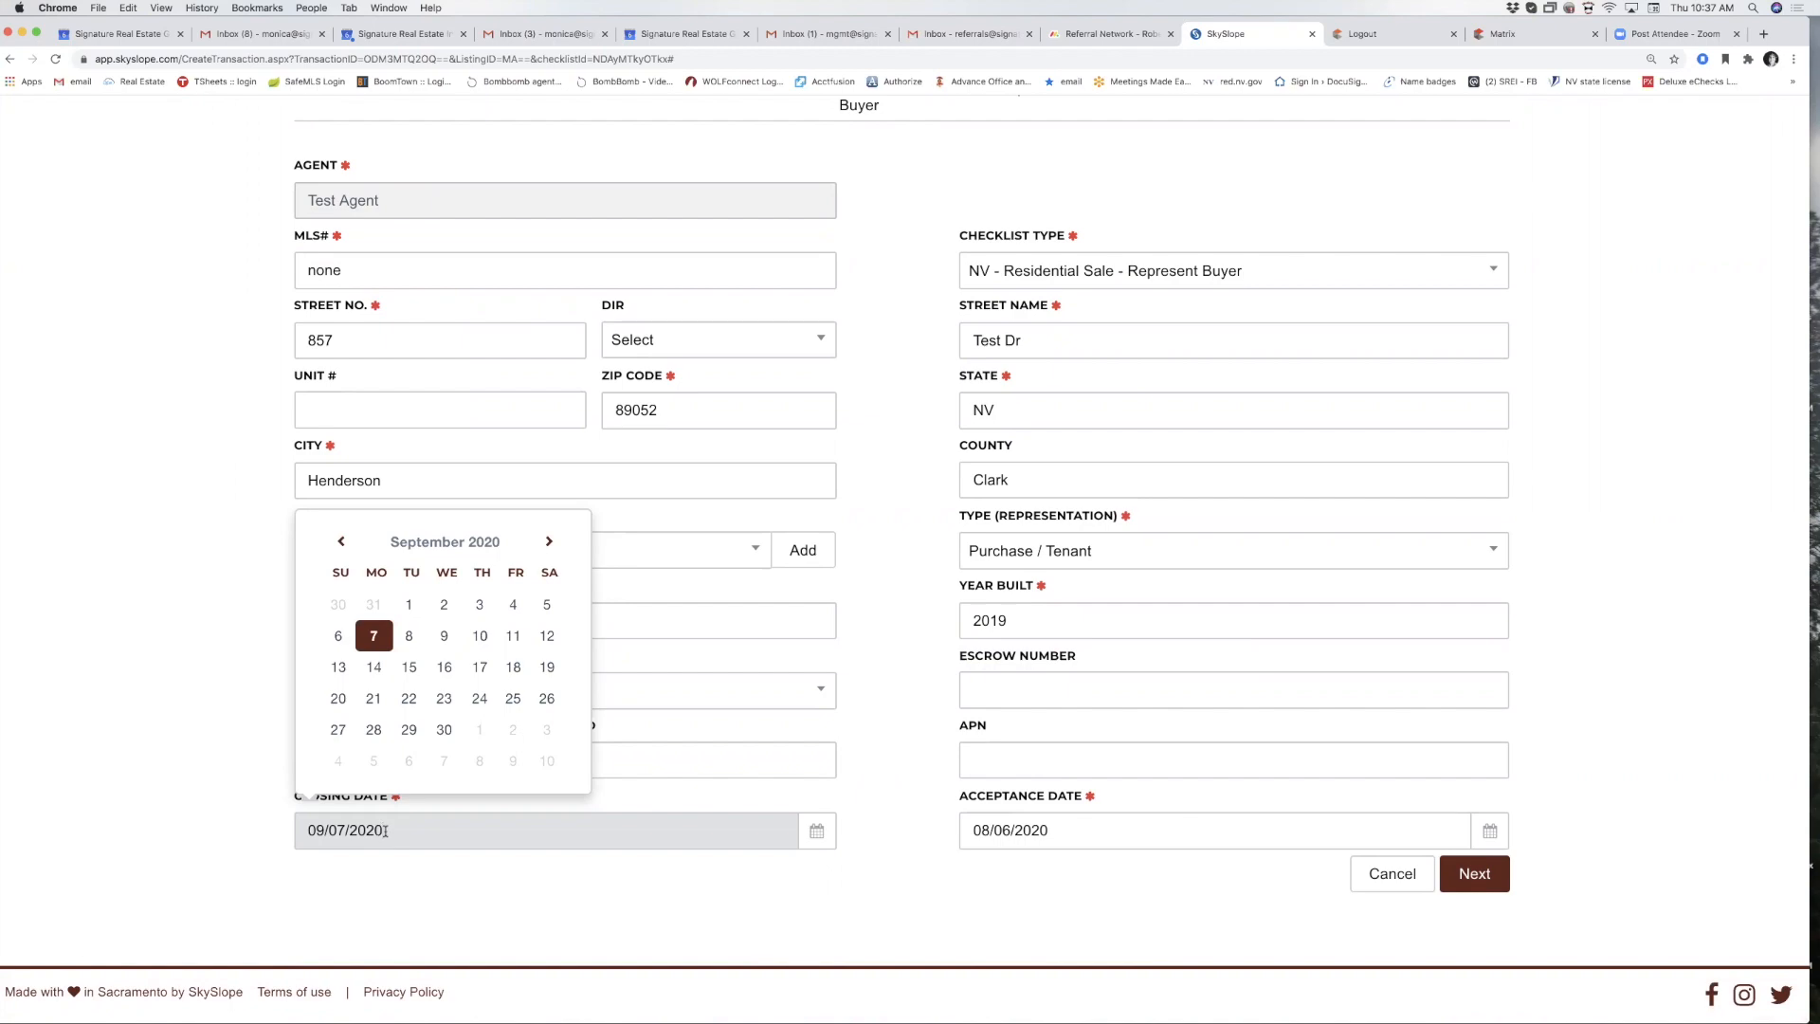
pyautogui.click(159, 660)
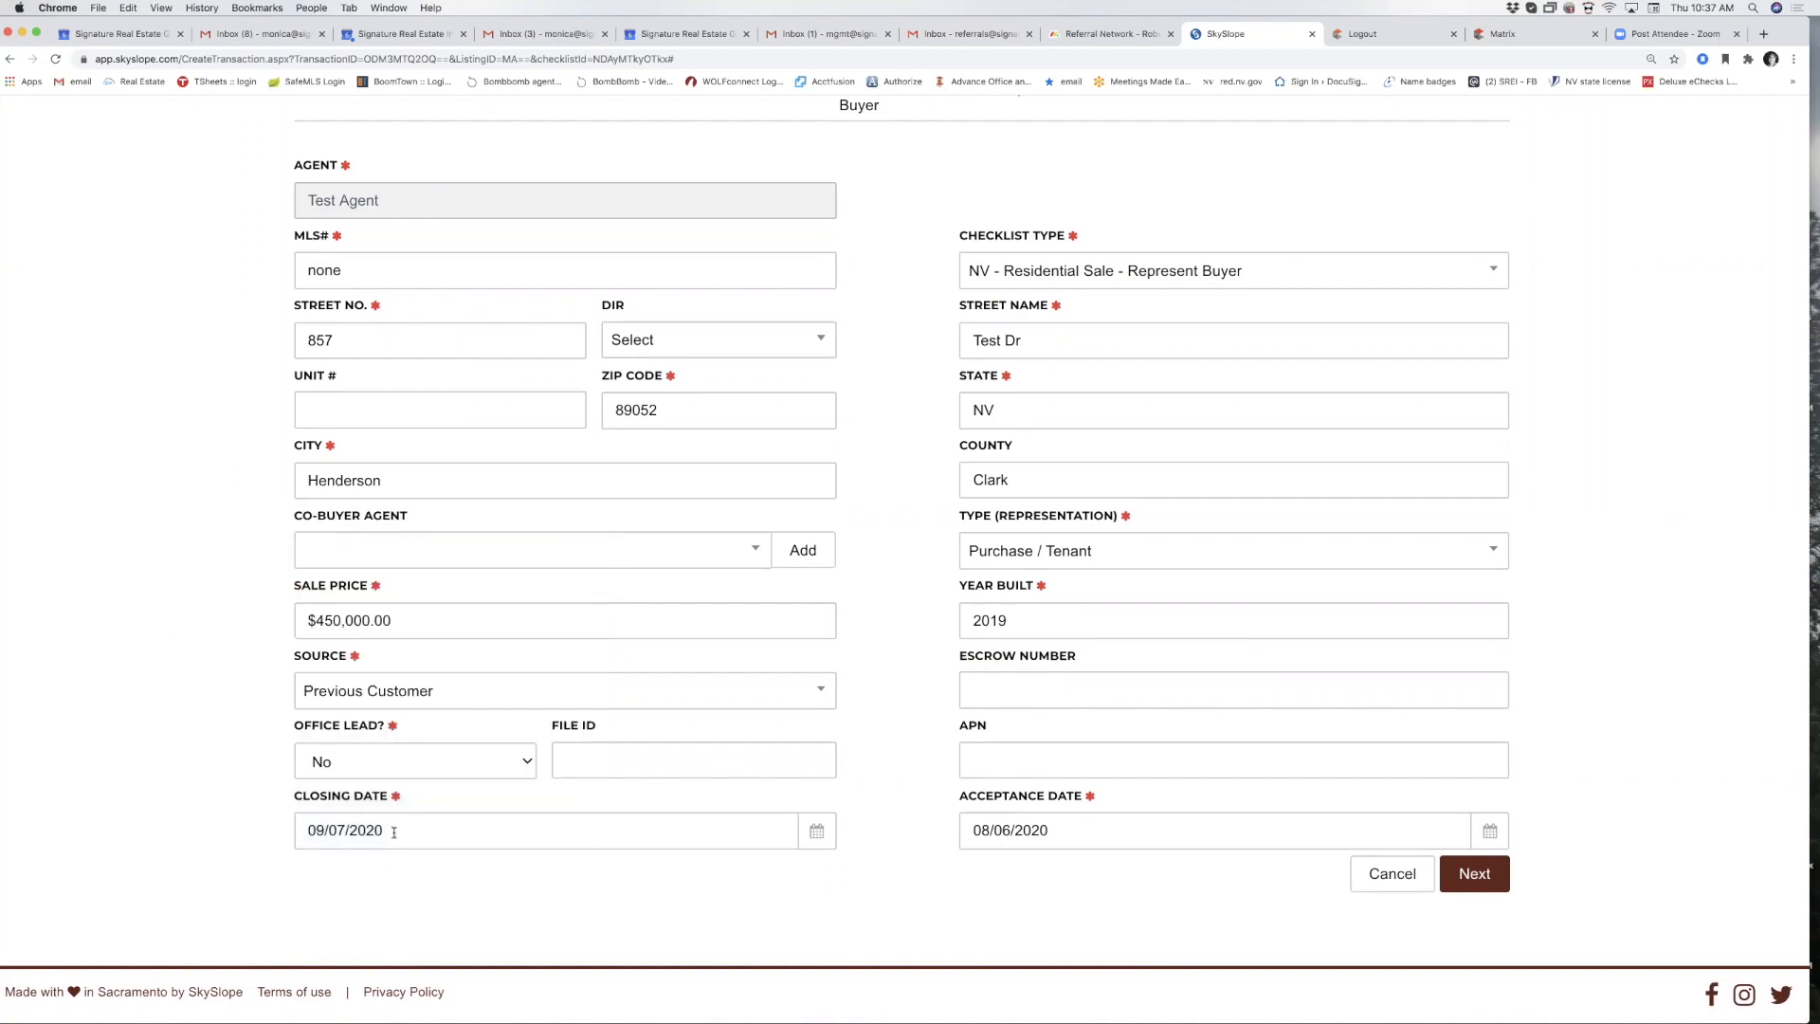
pyautogui.scroll(5, 573, 859)
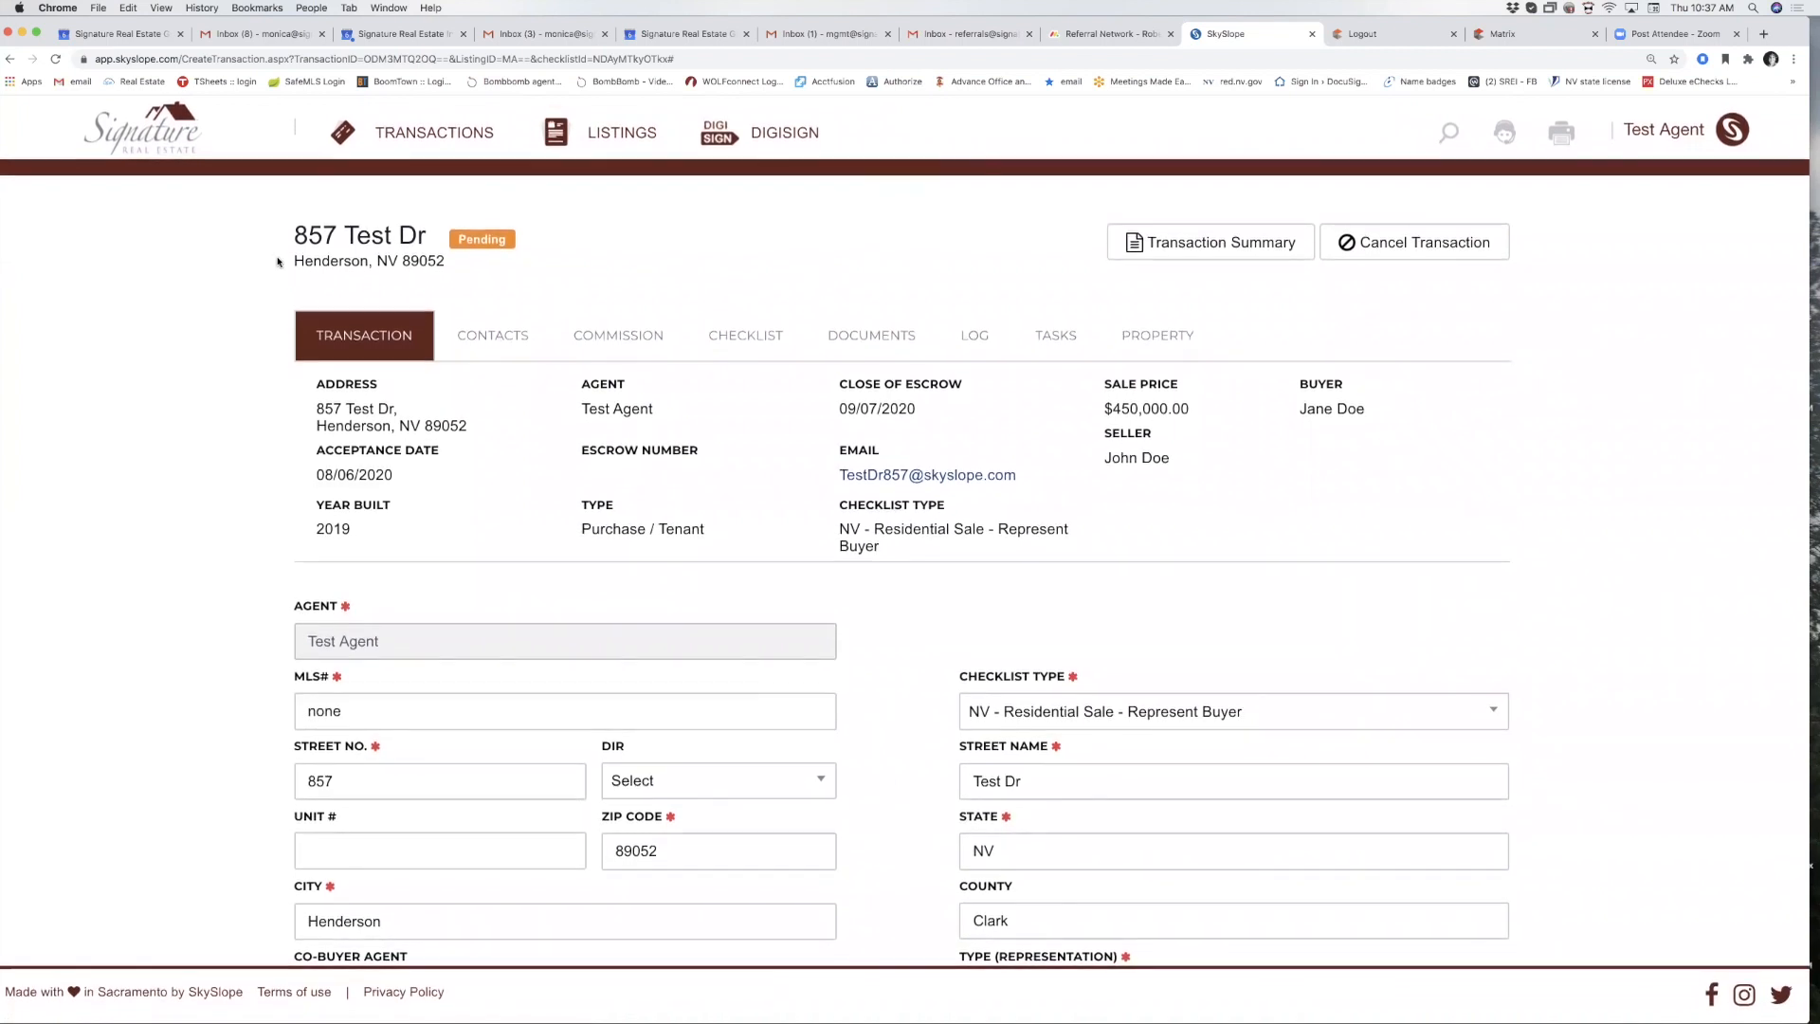
# Return to the home dashboard, try the header search, and browse the listings list.
pyautogui.click(175, 141)
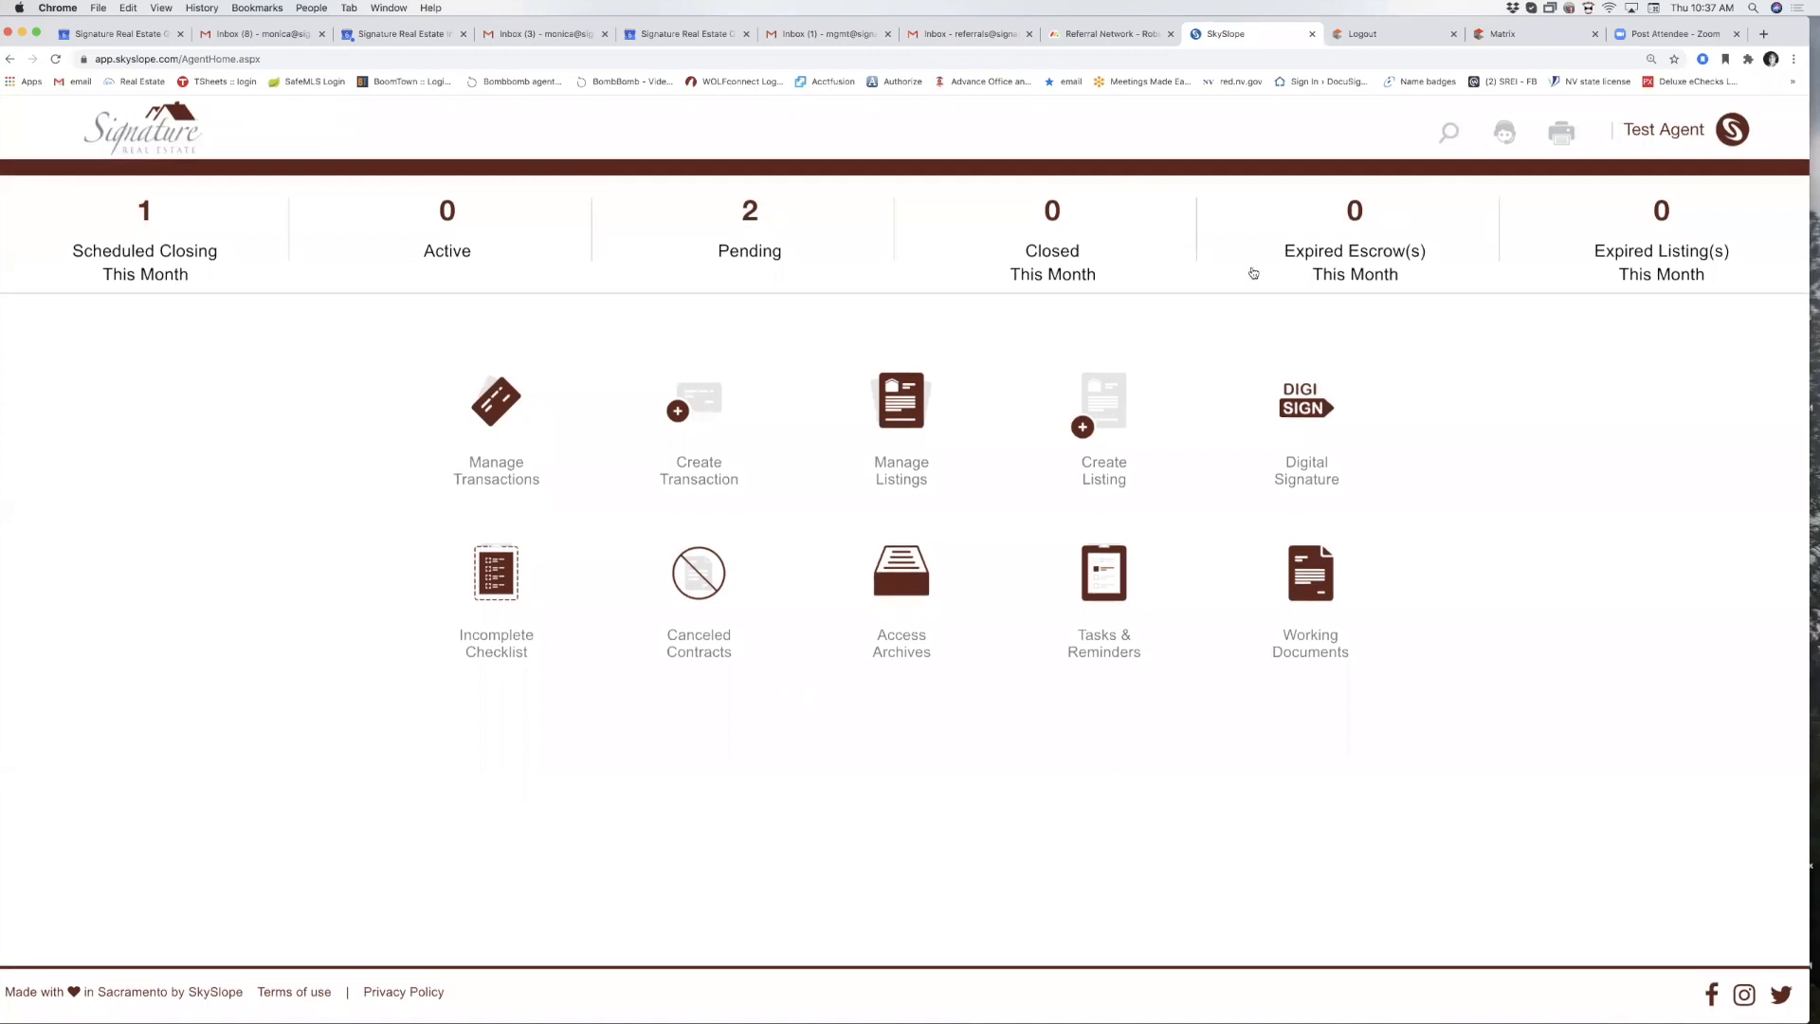
pyautogui.click(1448, 132)
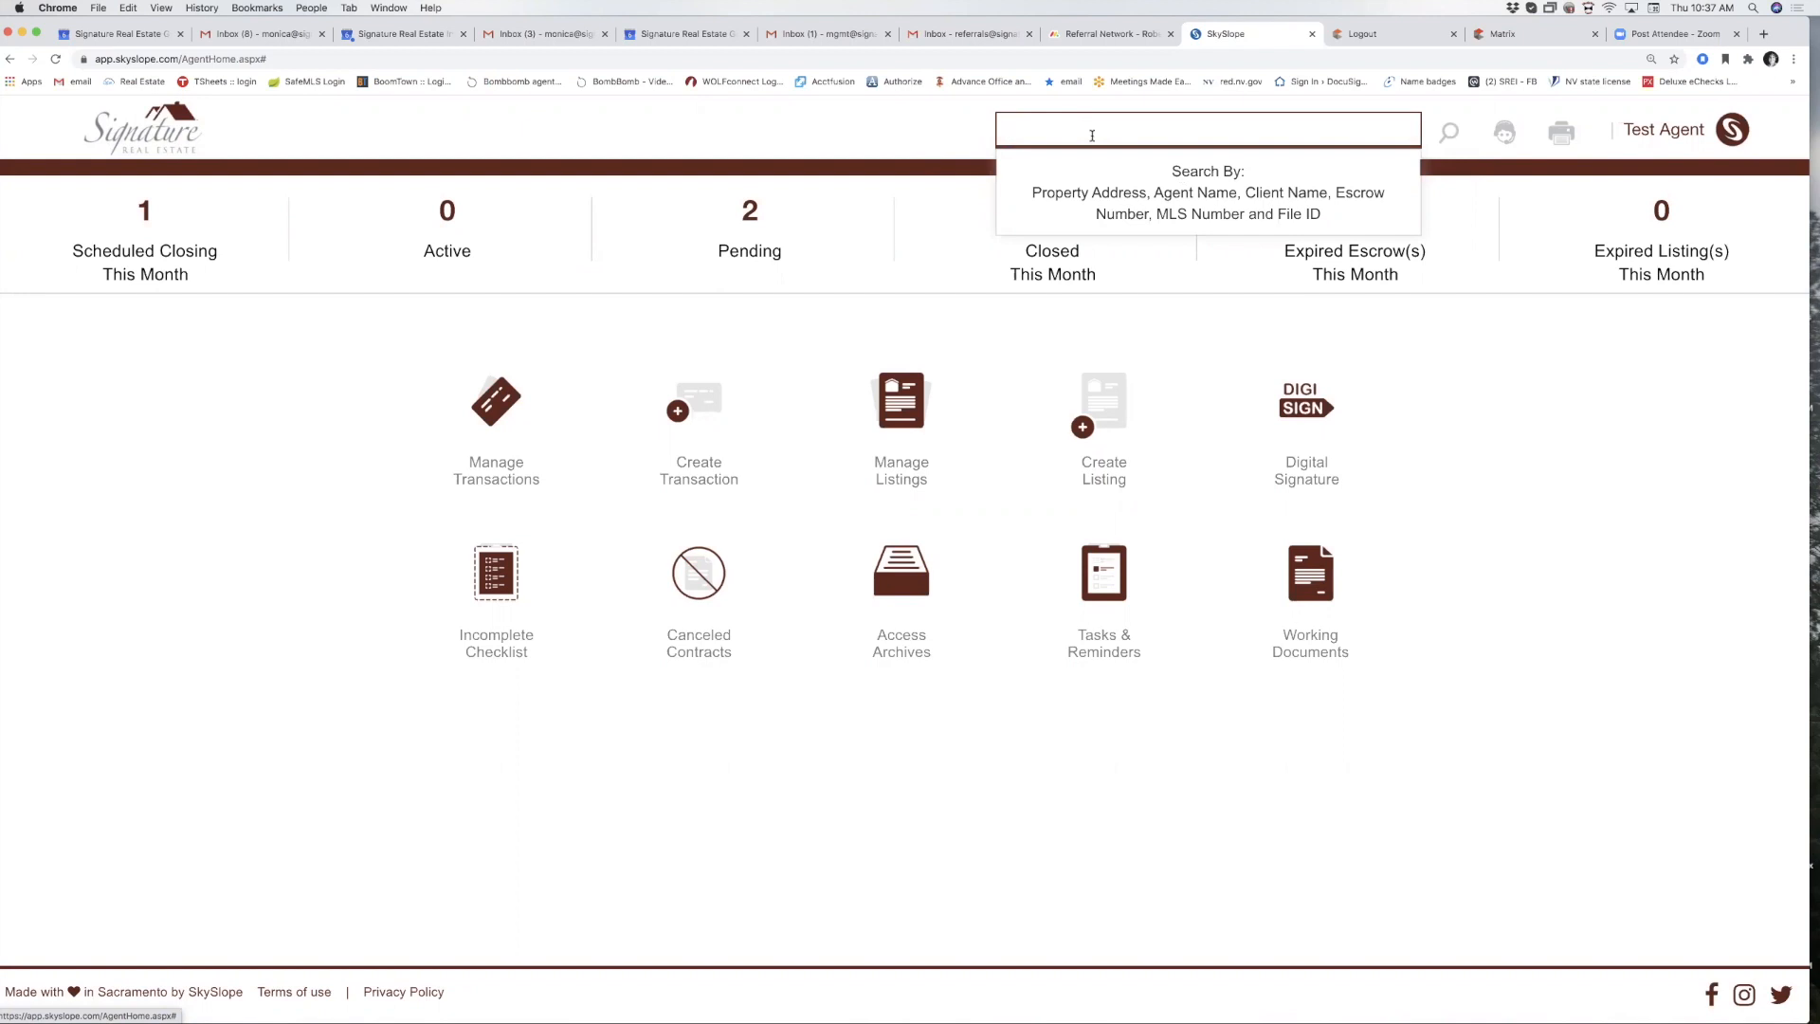
pyautogui.click(781, 847)
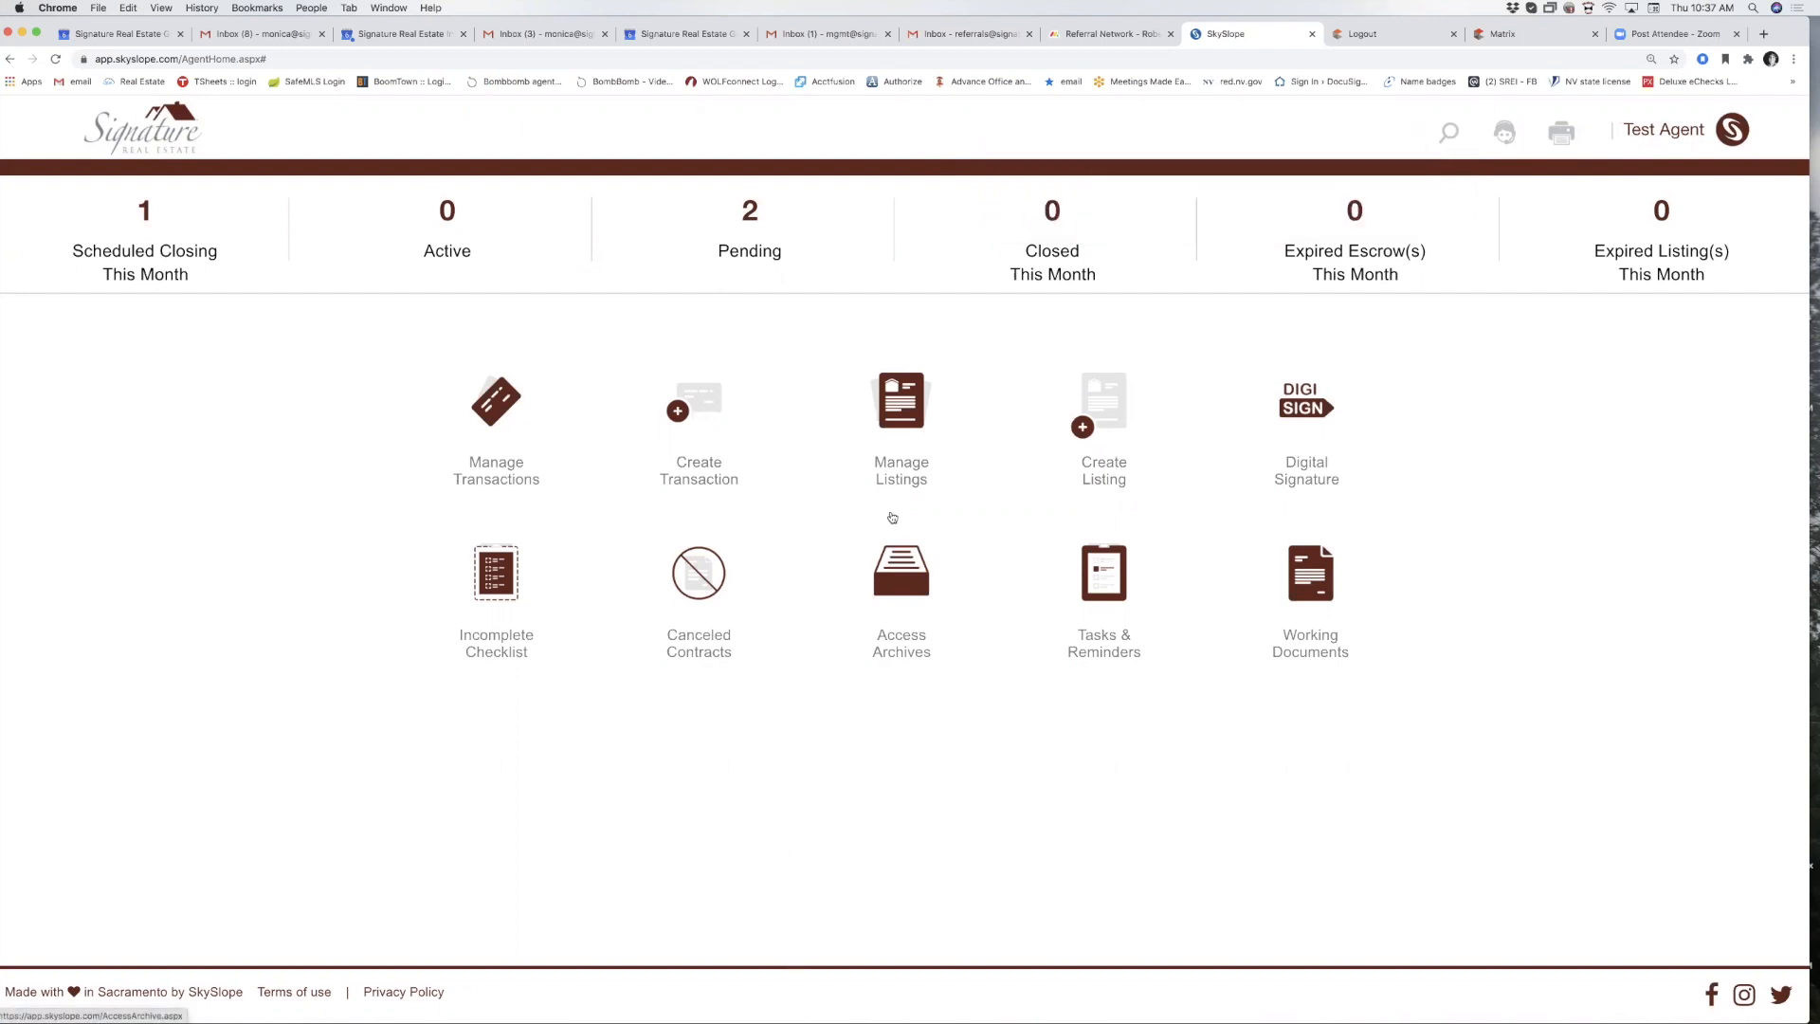
pyautogui.click(910, 423)
pyautogui.click(549, 311)
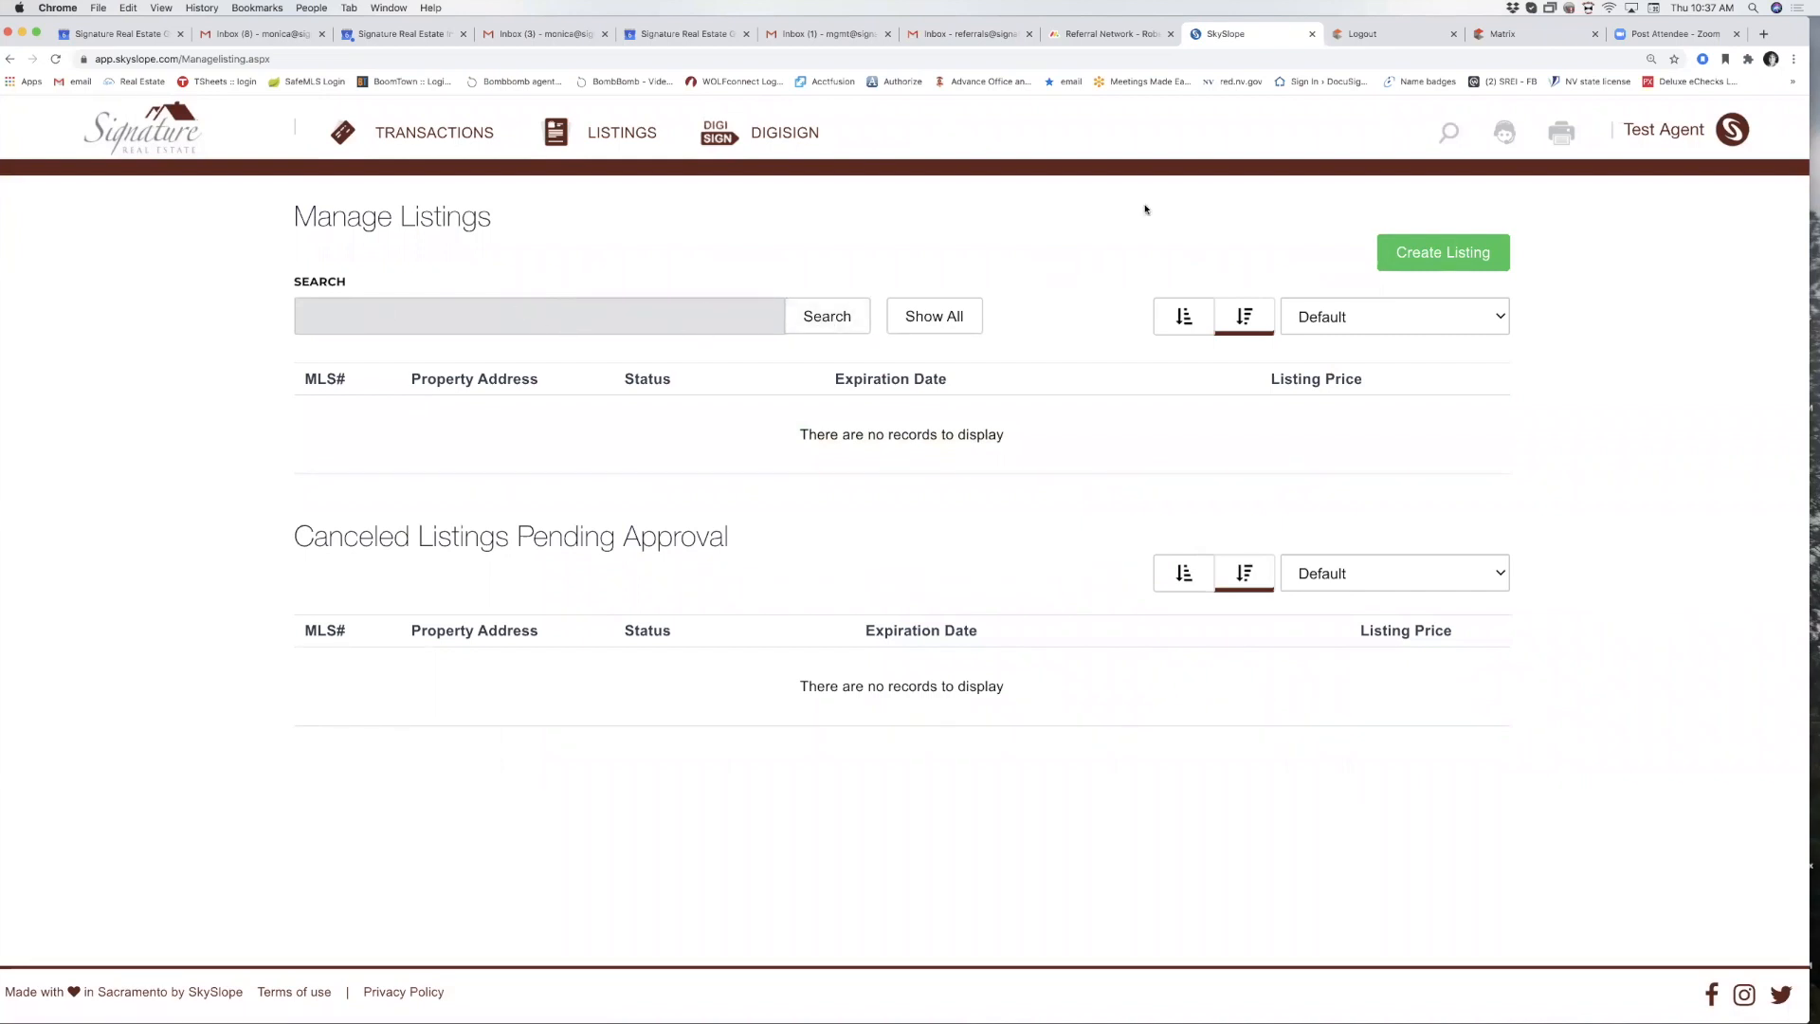
# Search the transactions list with 't' and open the 857 Test Dr transaction.
pyautogui.click(160, 147)
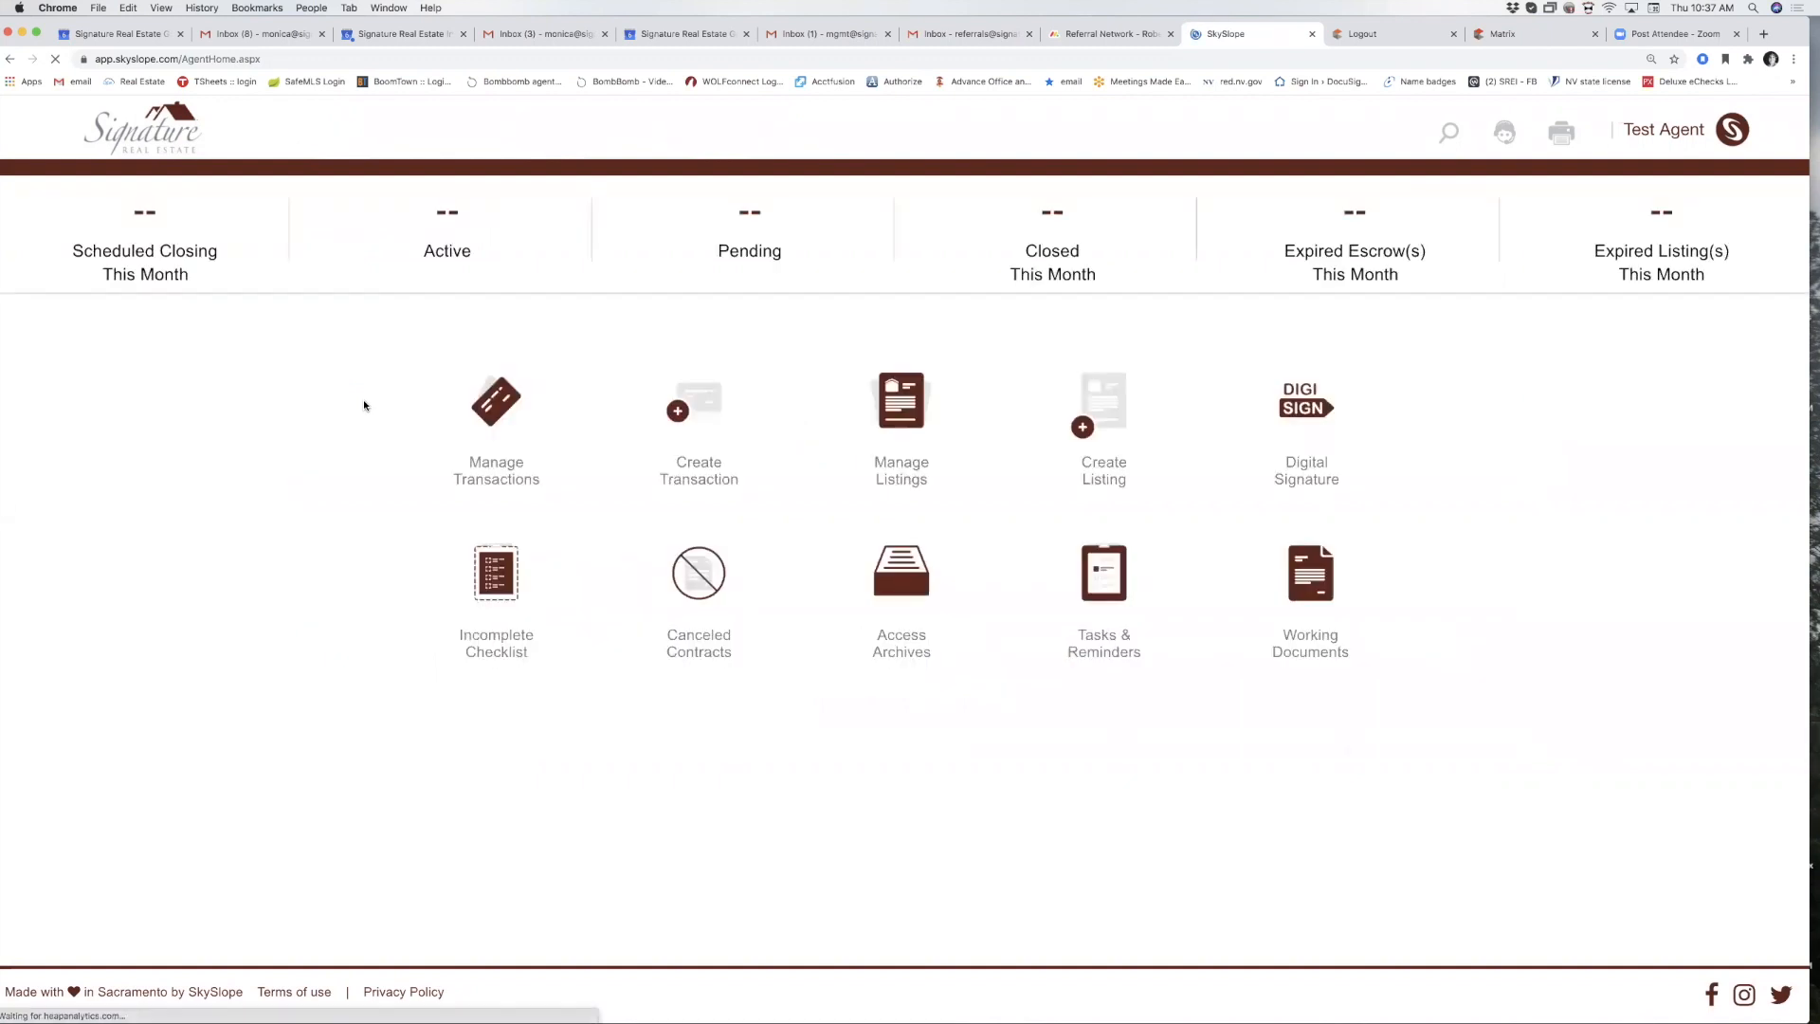
pyautogui.click(507, 427)
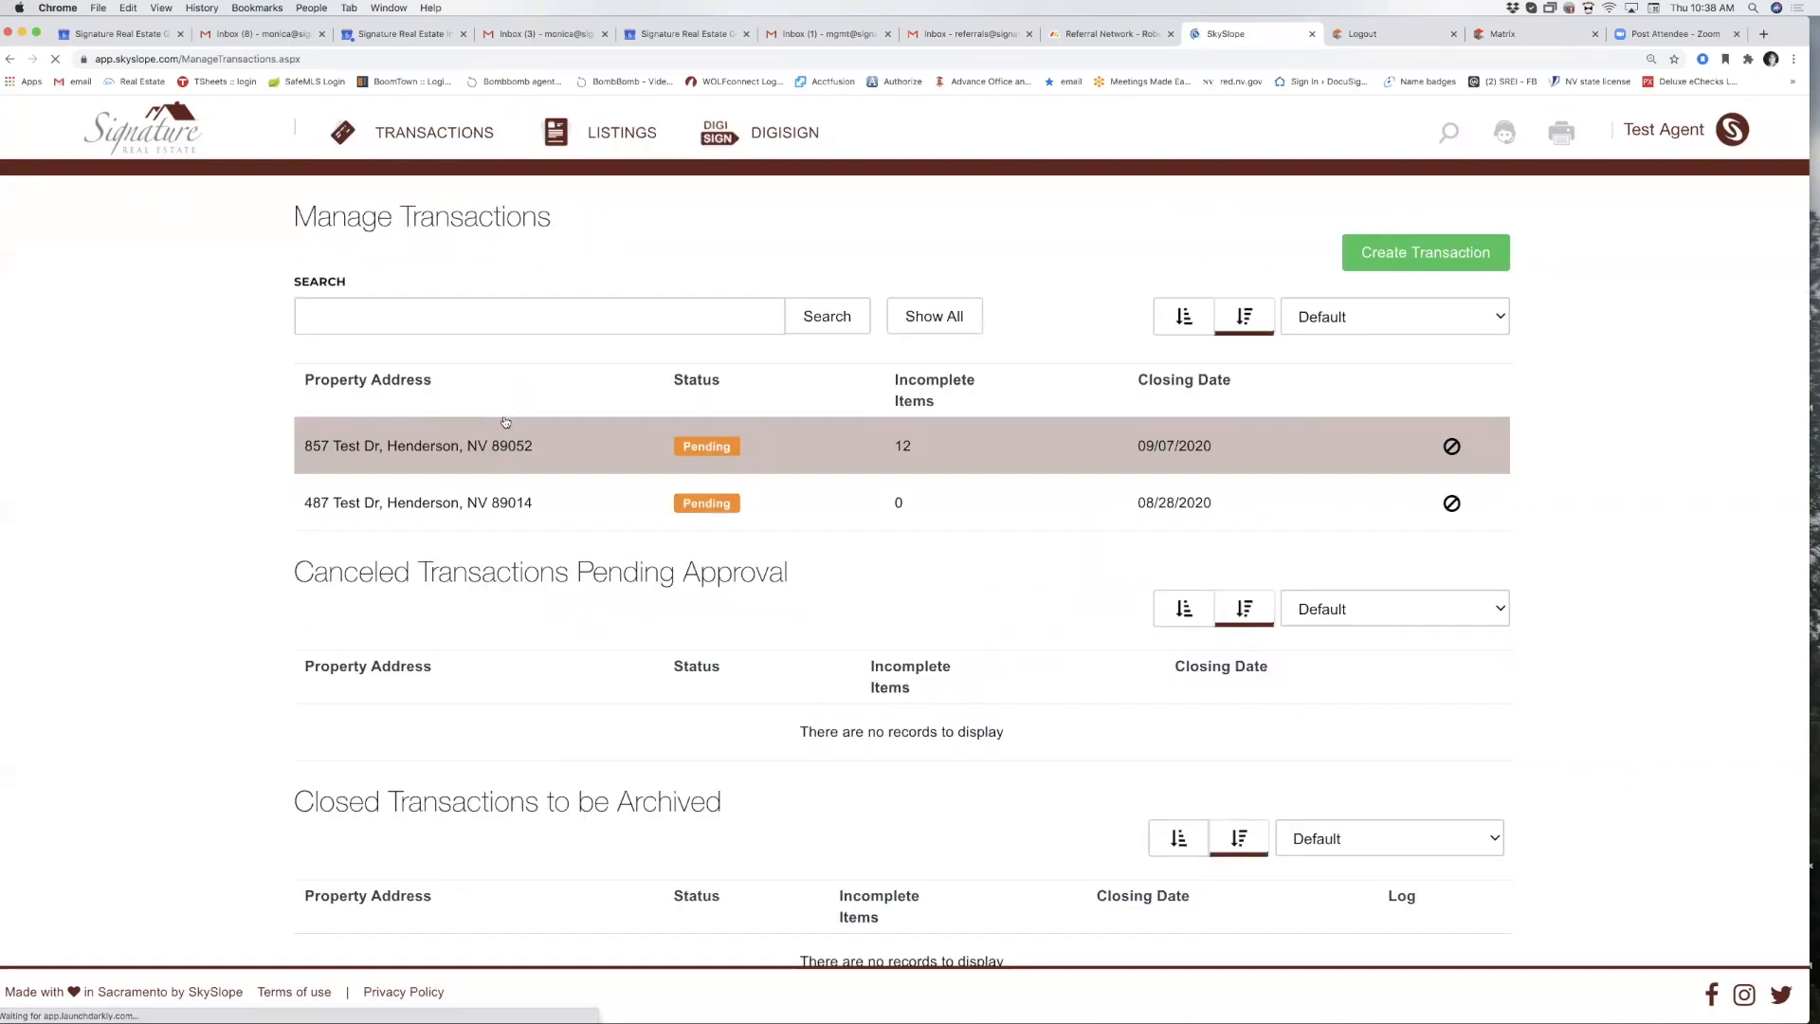
pyautogui.click(114, 138)
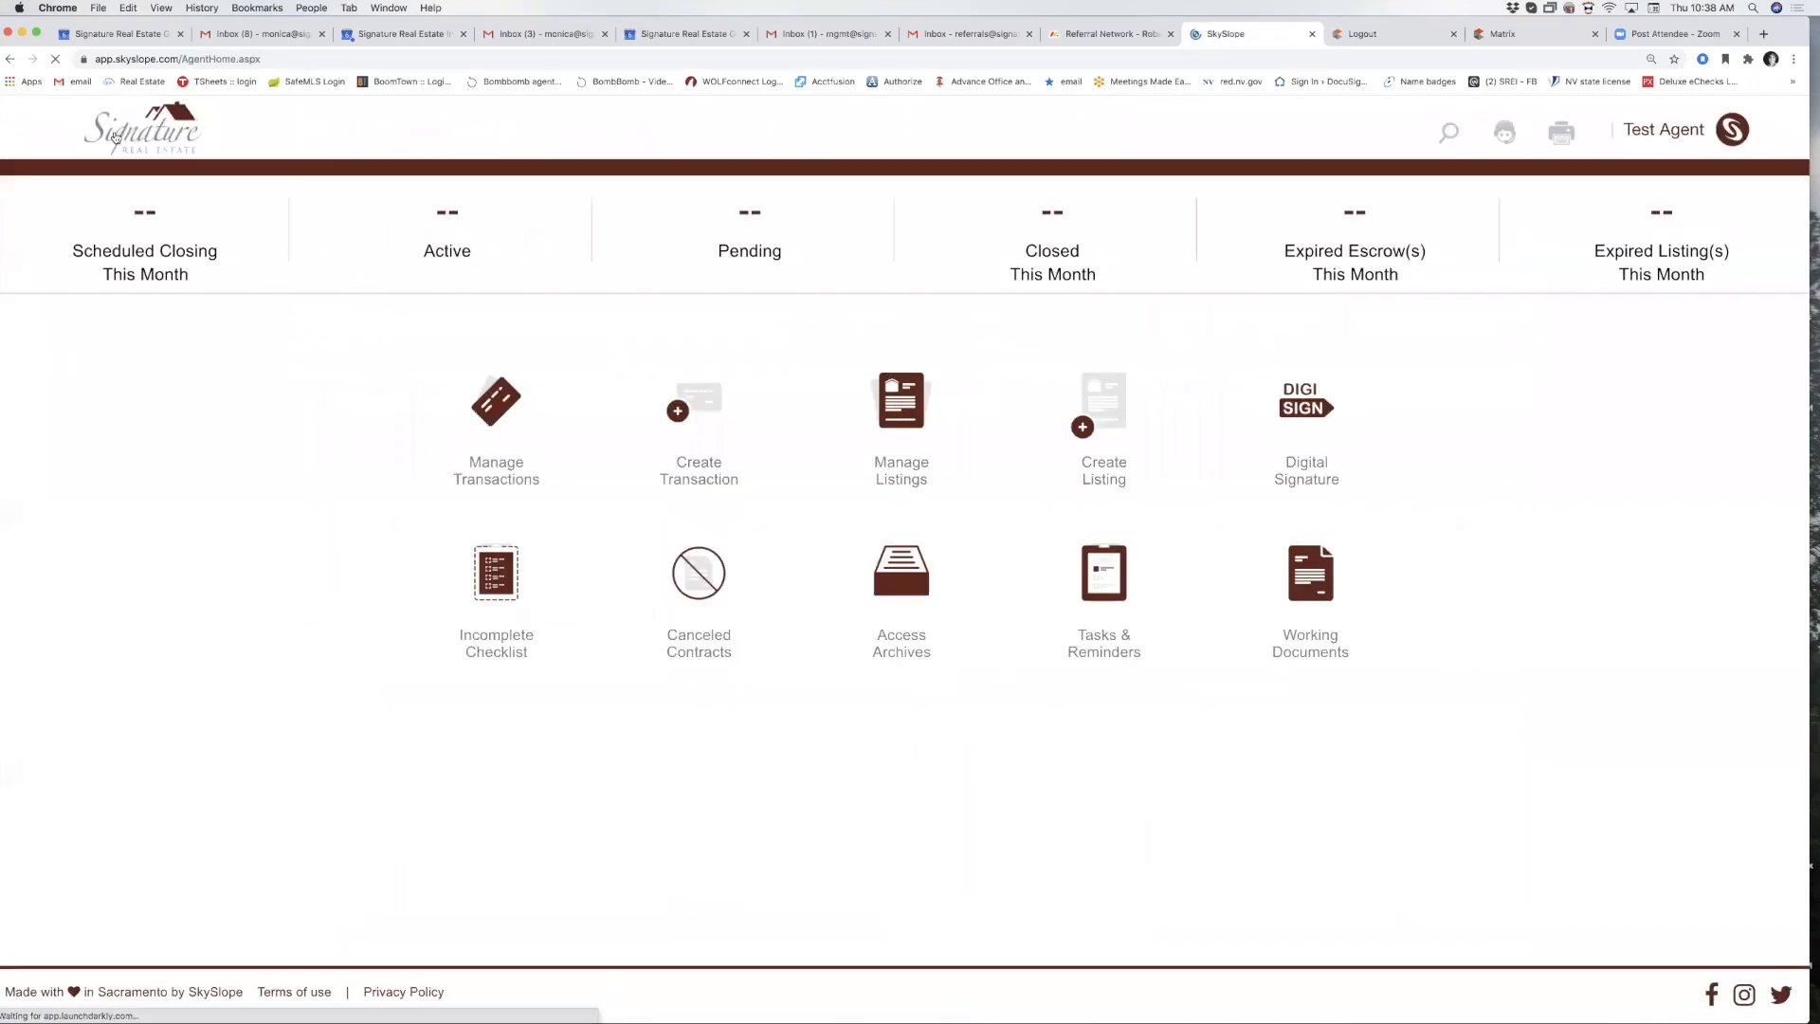
pyautogui.click(492, 421)
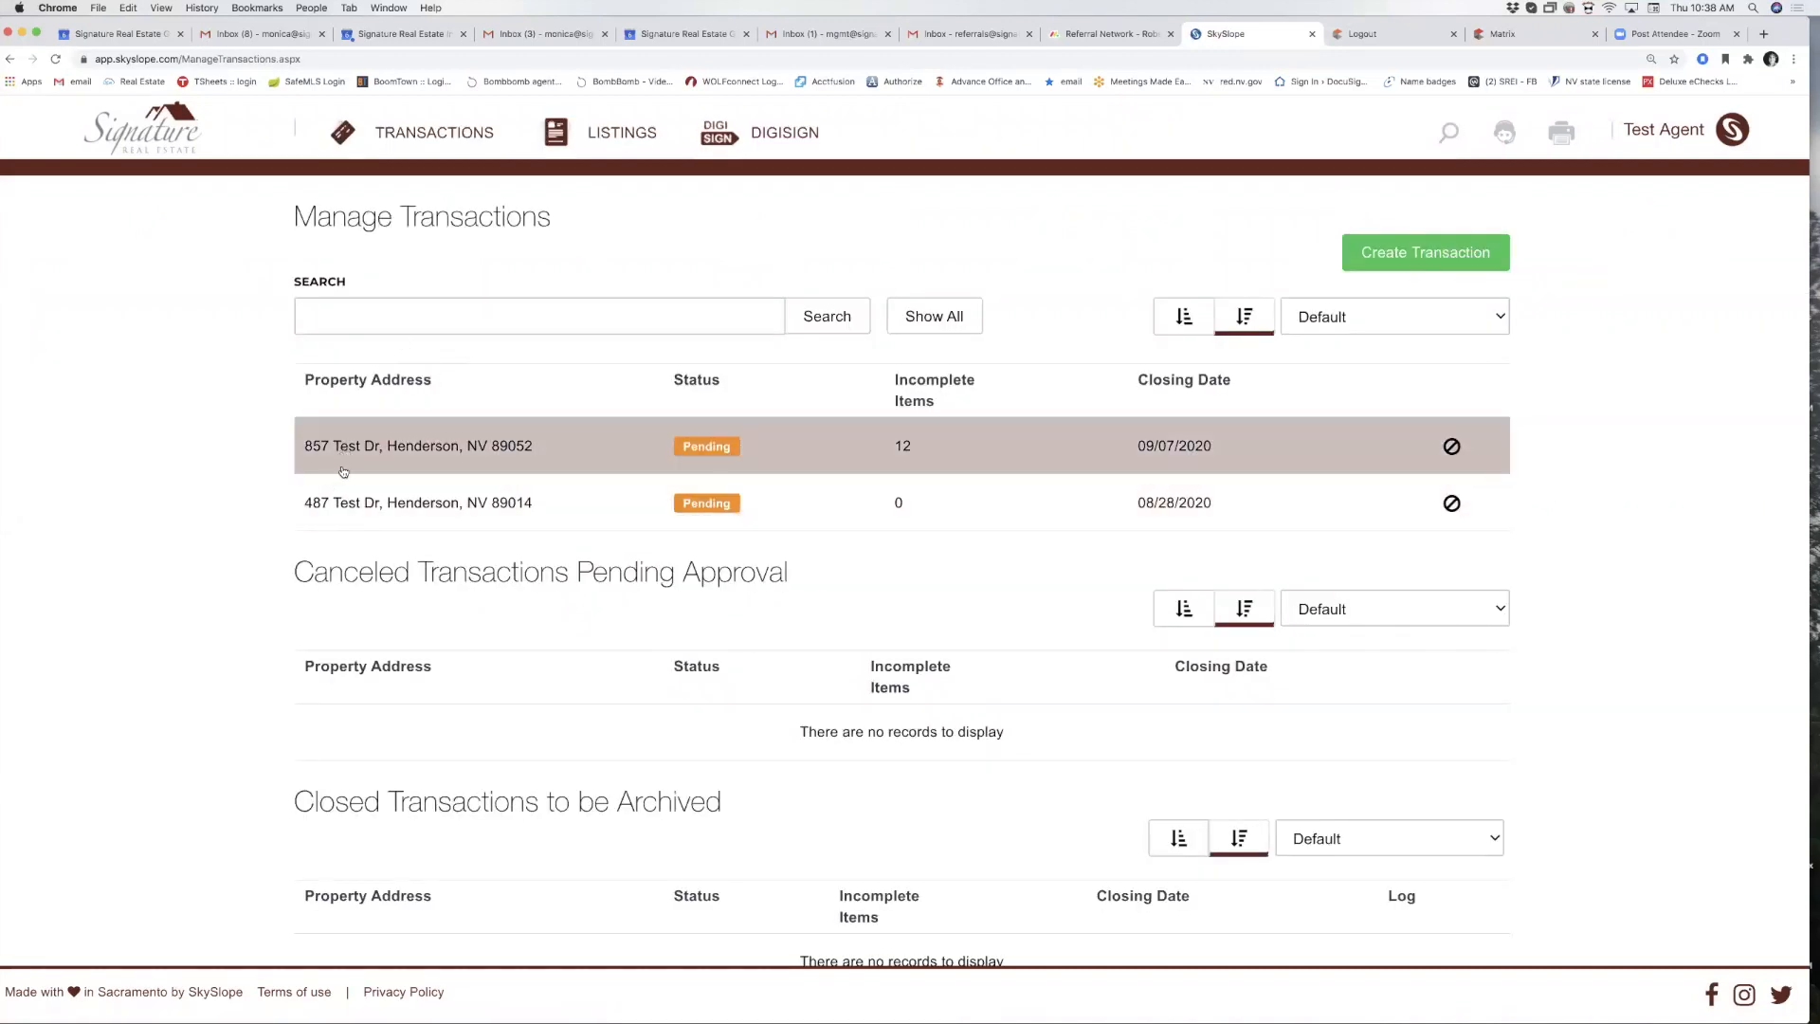
pyautogui.click(345, 315)
pyautogui.write('t')
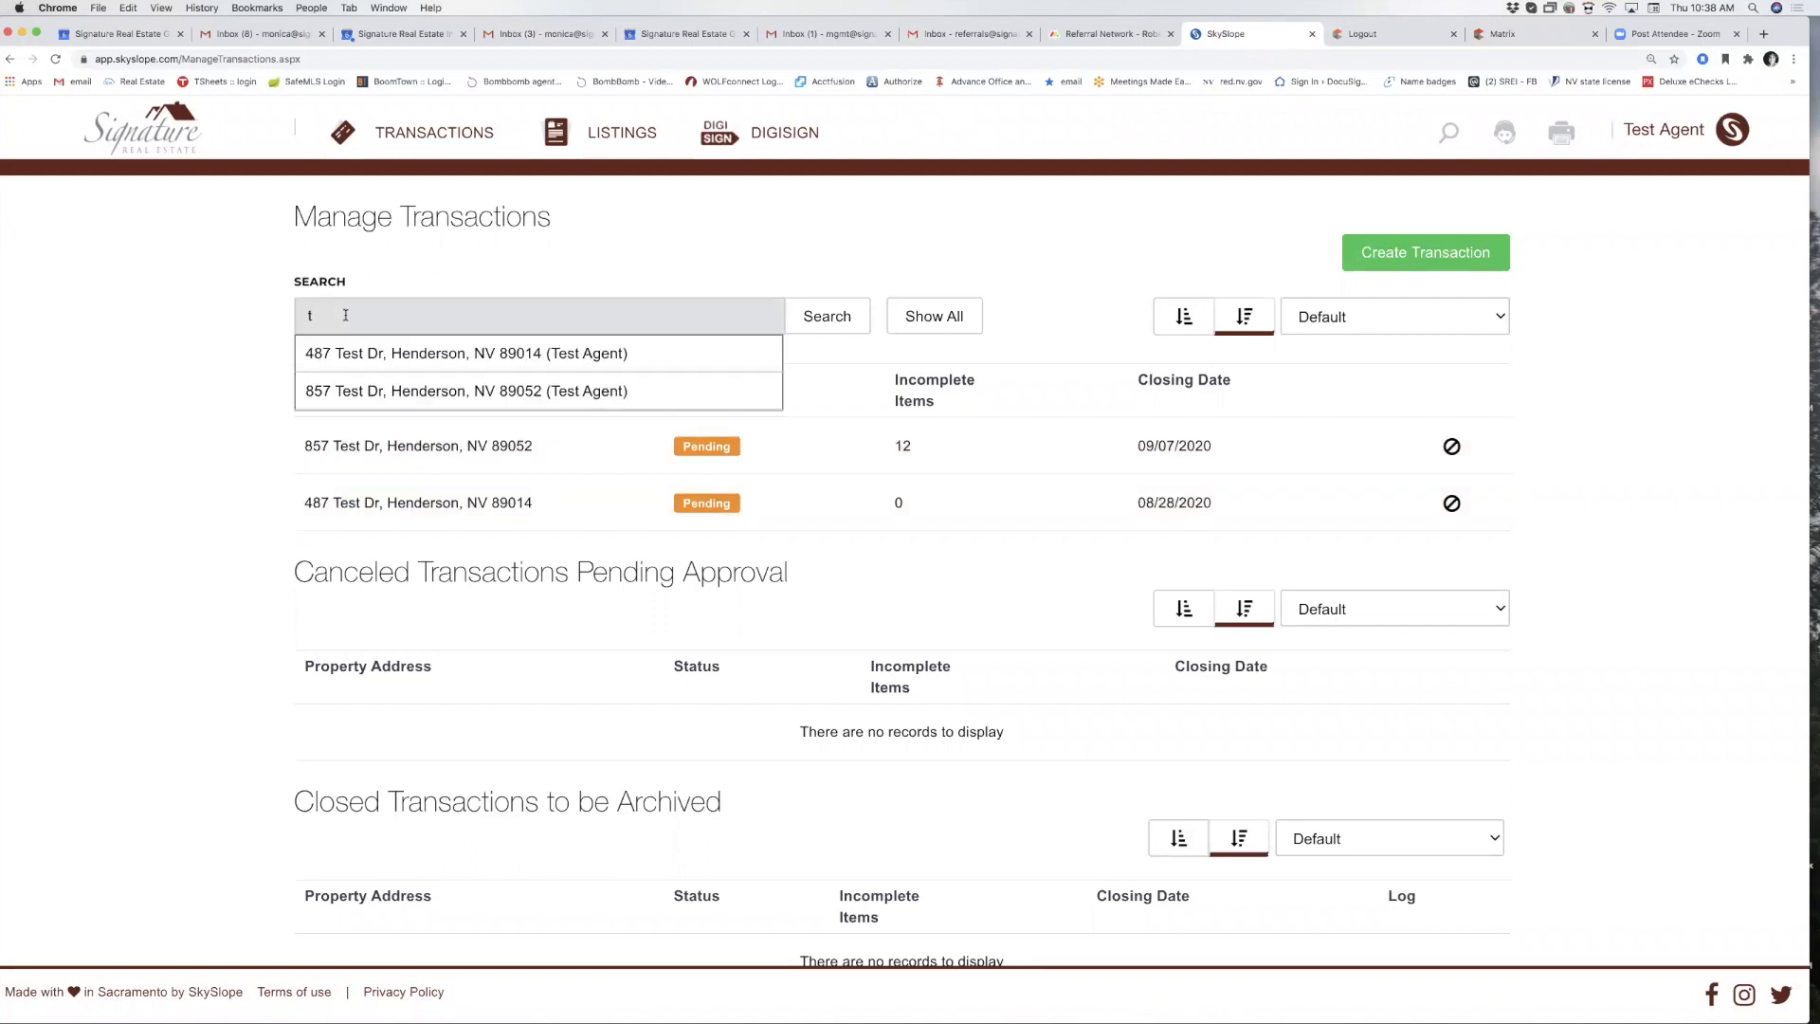
pyautogui.click(340, 352)
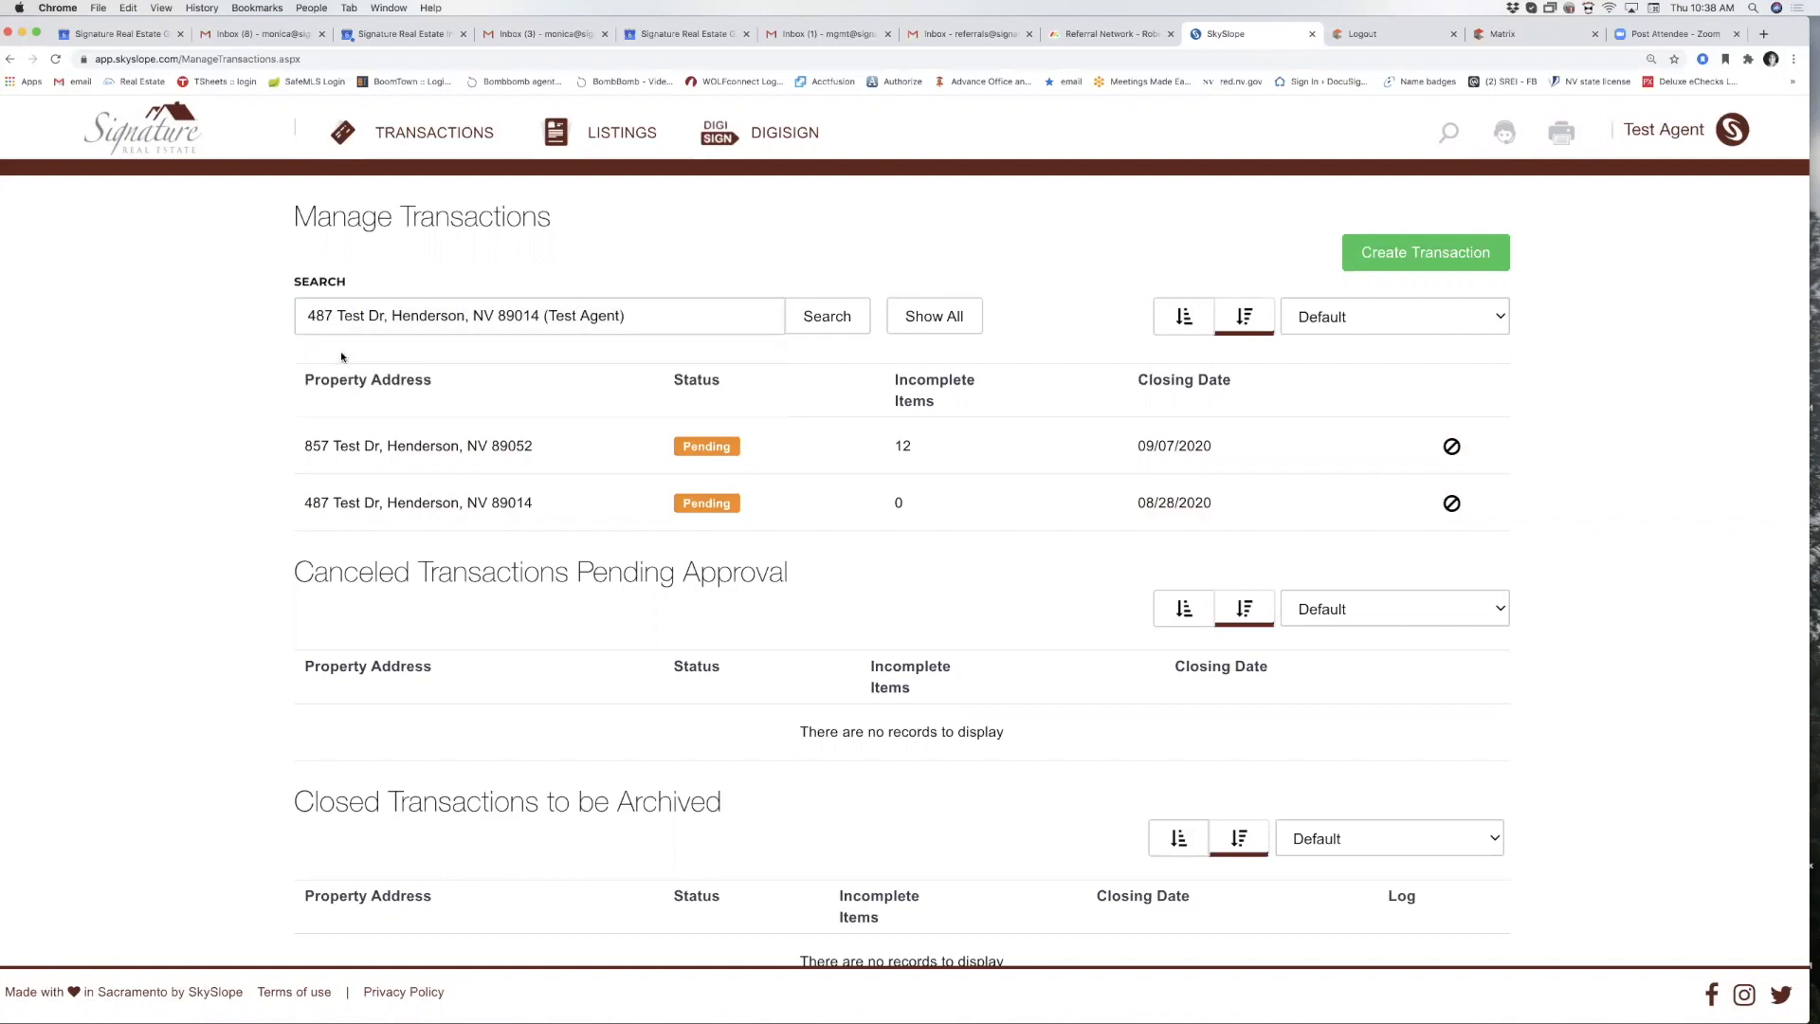
pyautogui.click(397, 445)
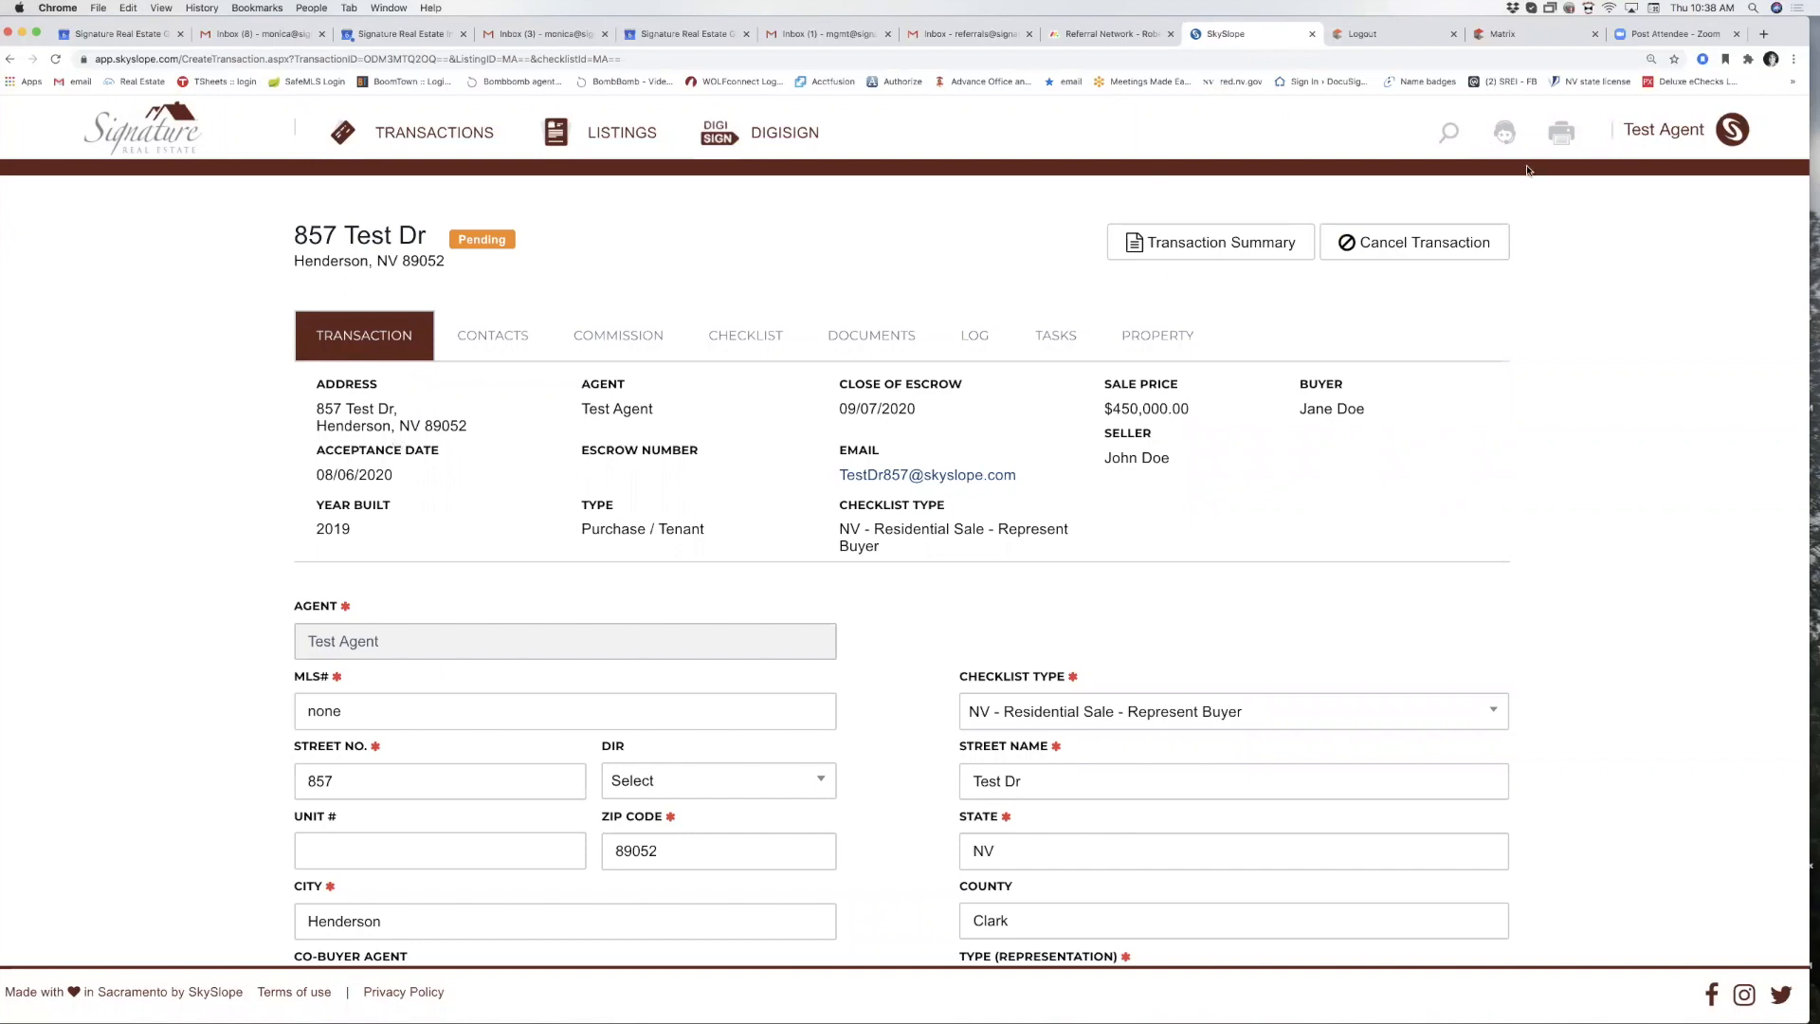
# Open and dismiss the header search, then go to the Support help center.
pyautogui.click(1442, 140)
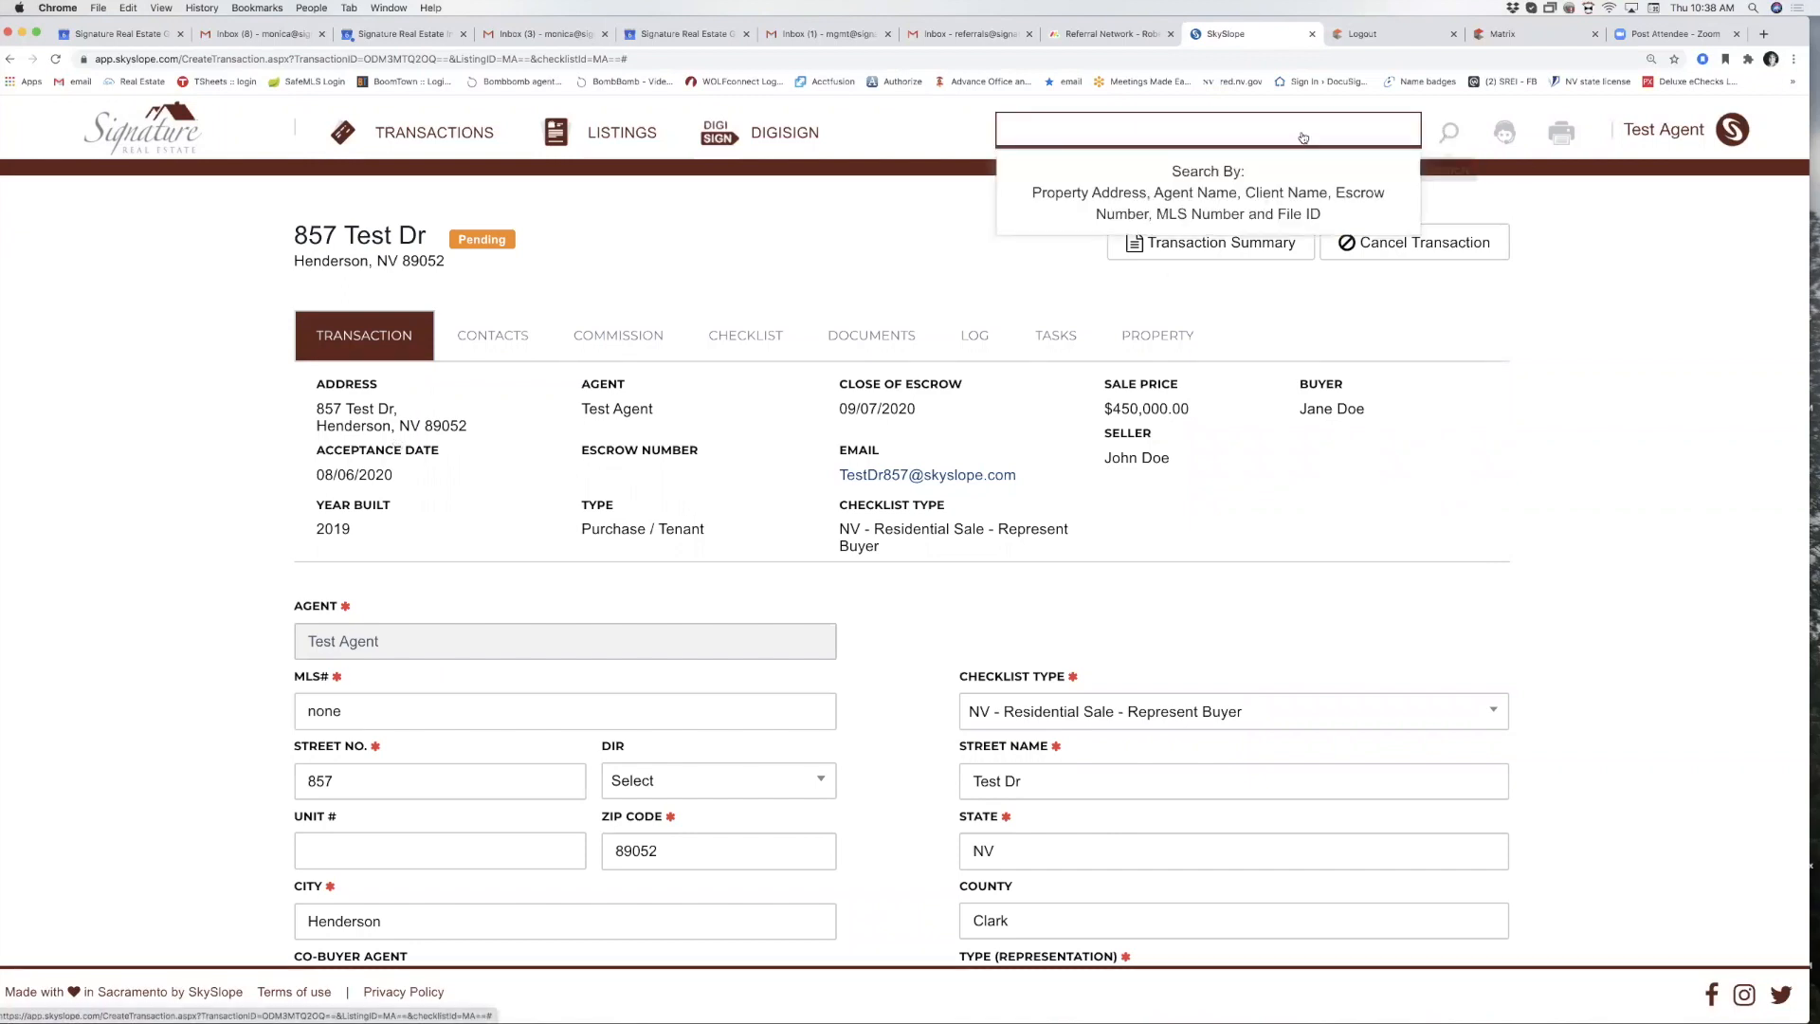
pyautogui.click(834, 200)
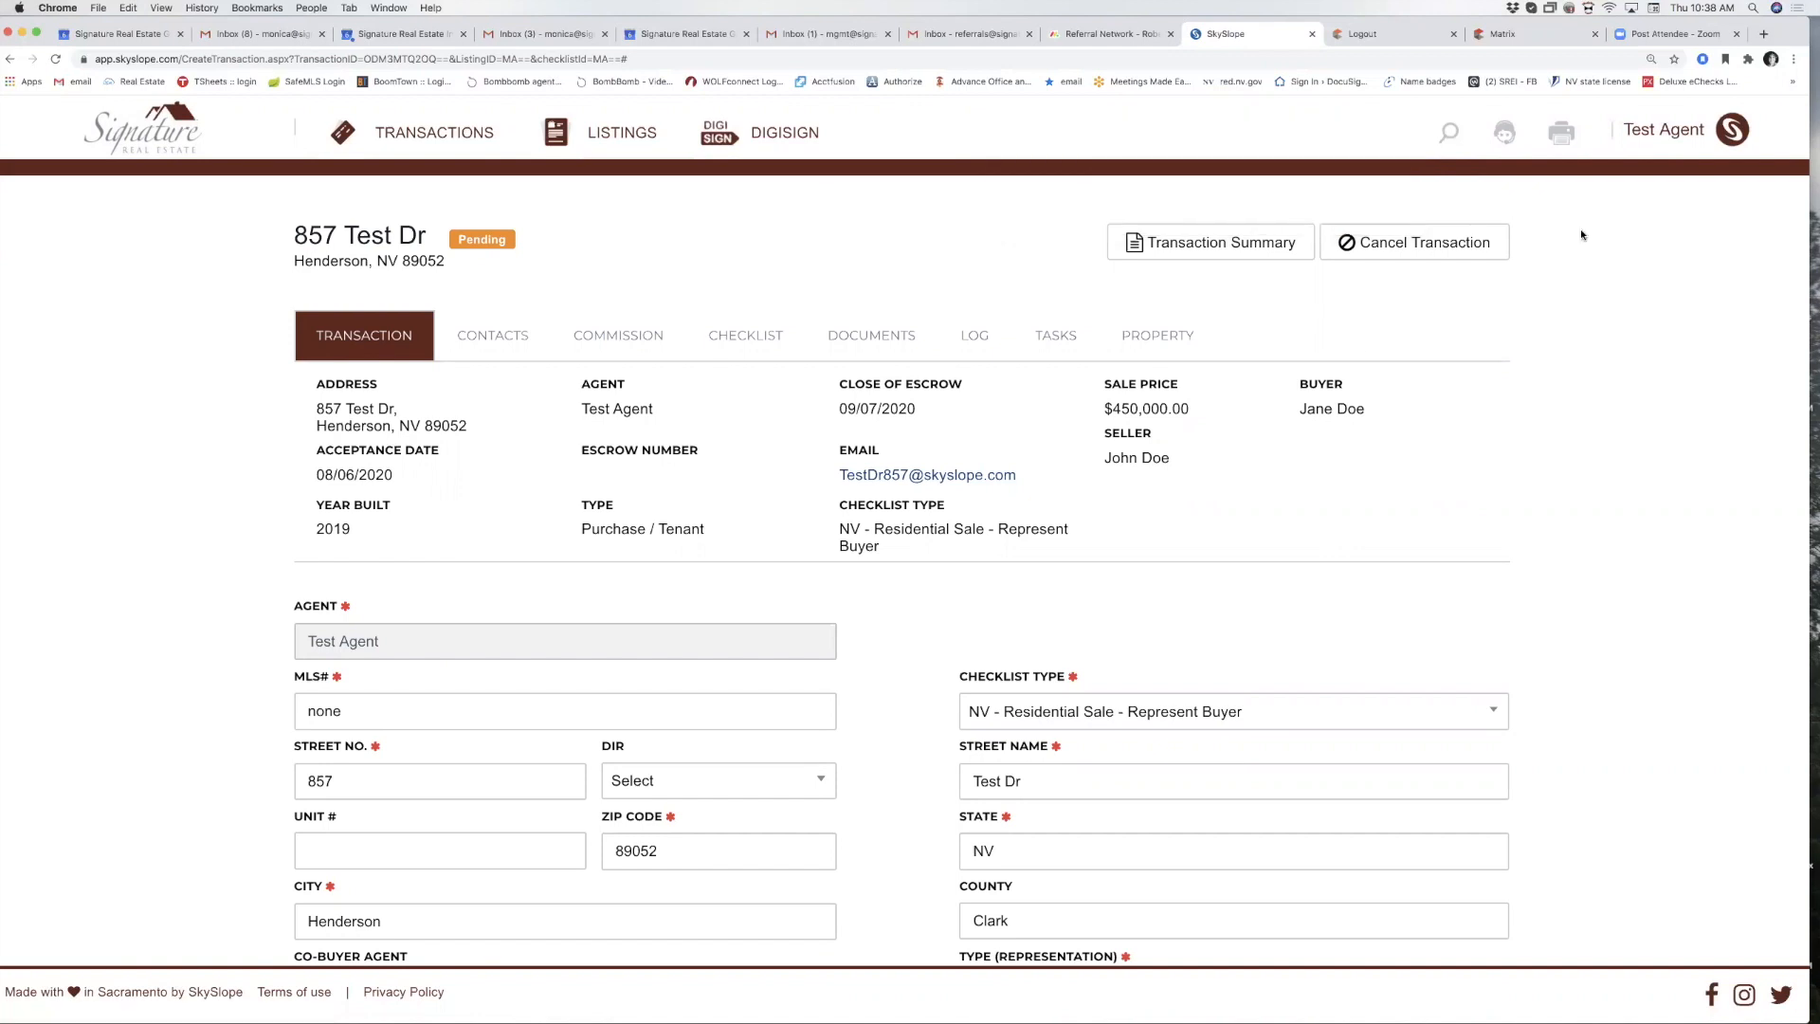
pyautogui.click(1503, 137)
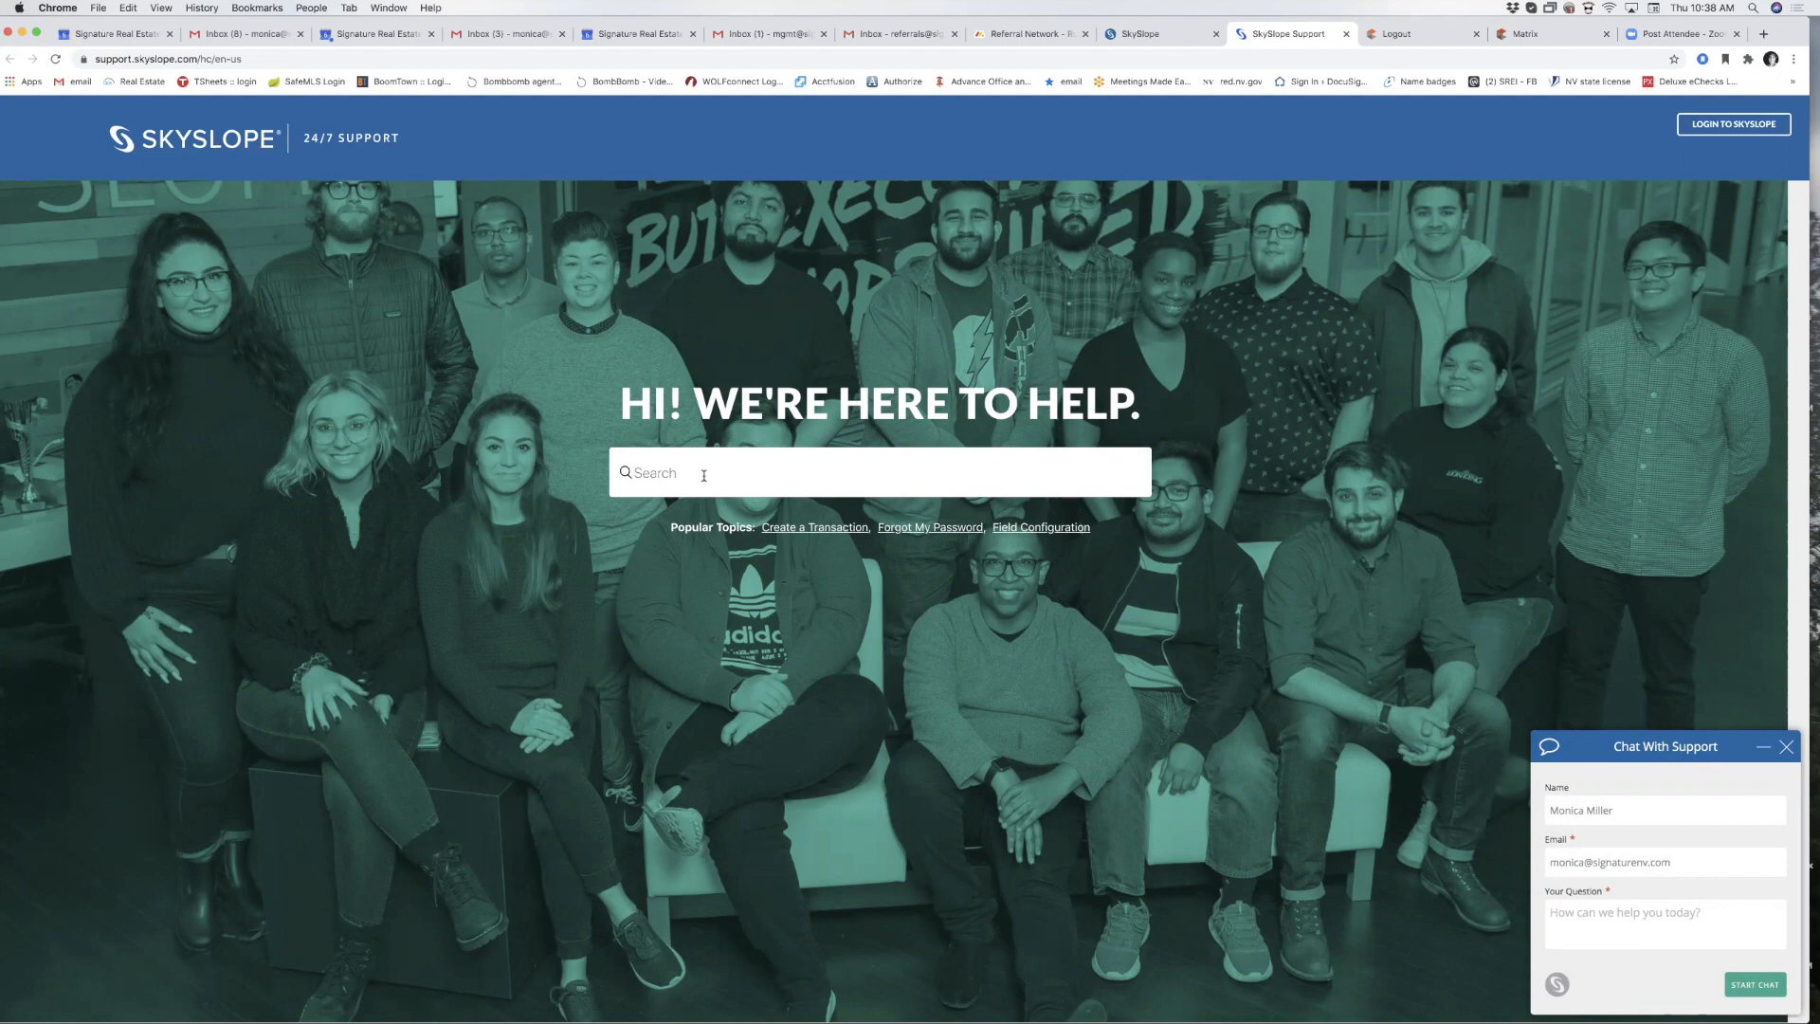
# Search help for 'create a listing' and watch the How to Create a Listing video.
pyautogui.write('create a listing')
pyautogui.press('Return')
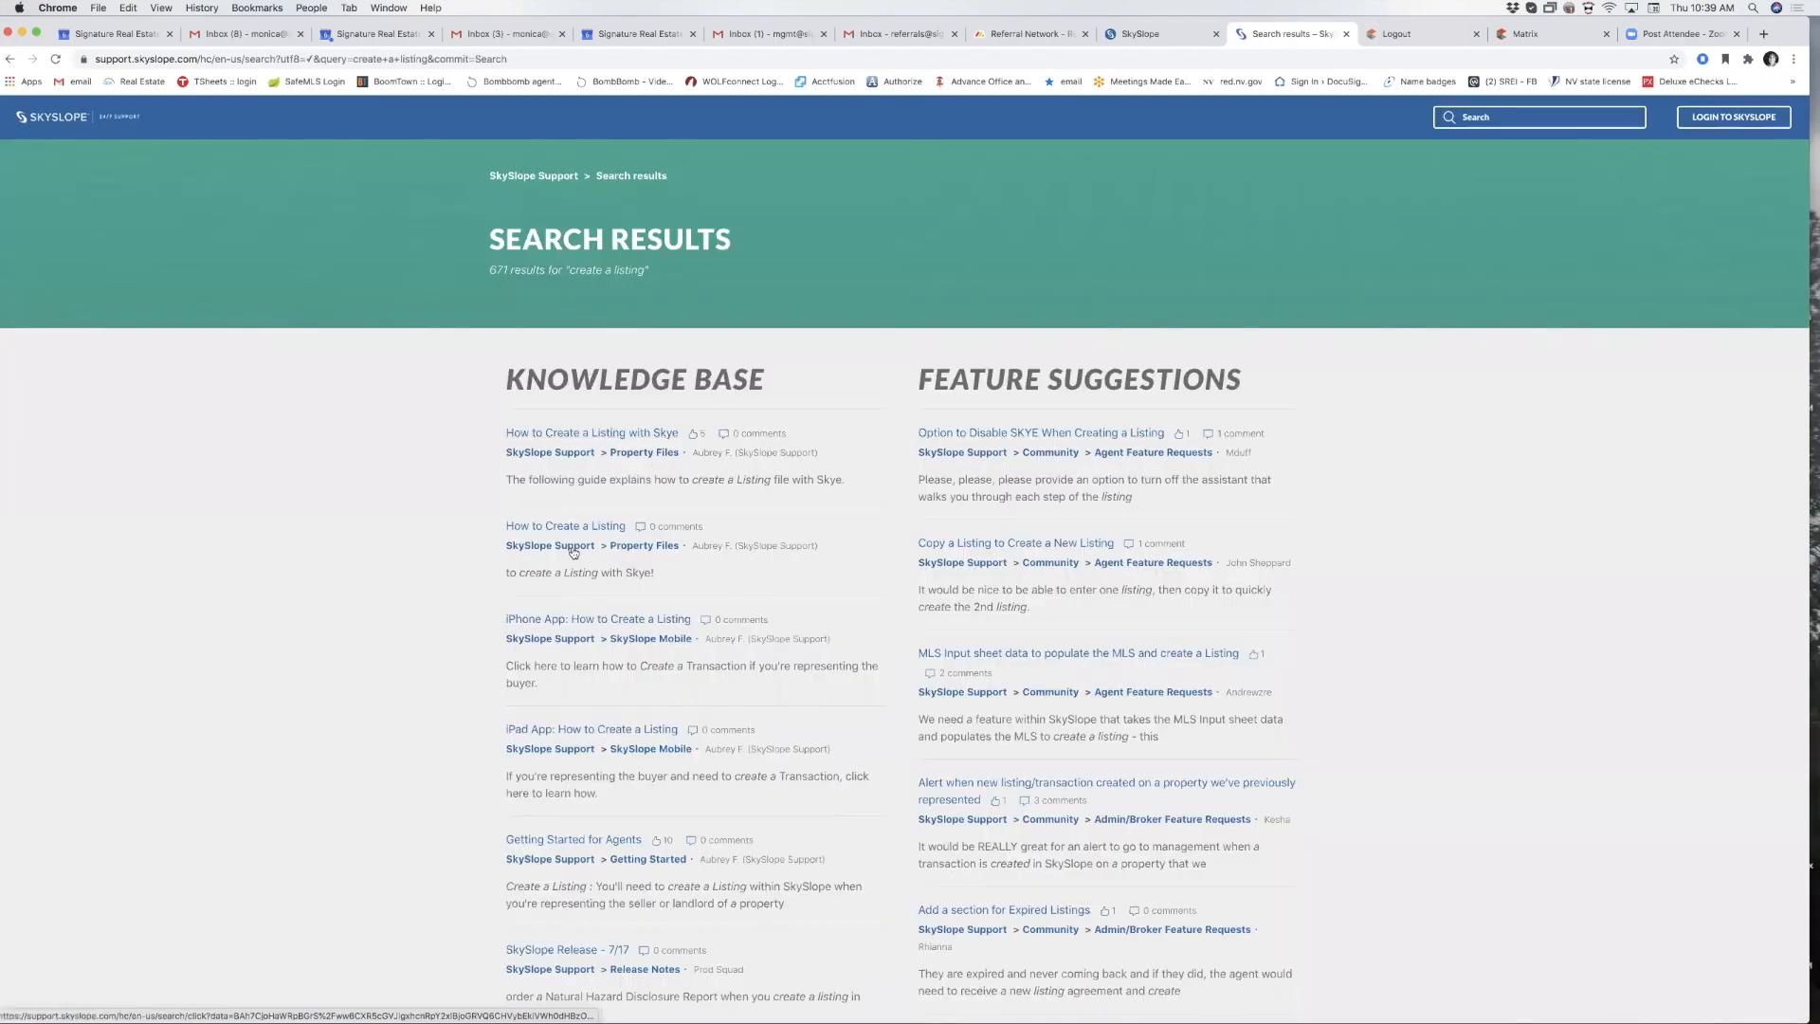
pyautogui.click(567, 528)
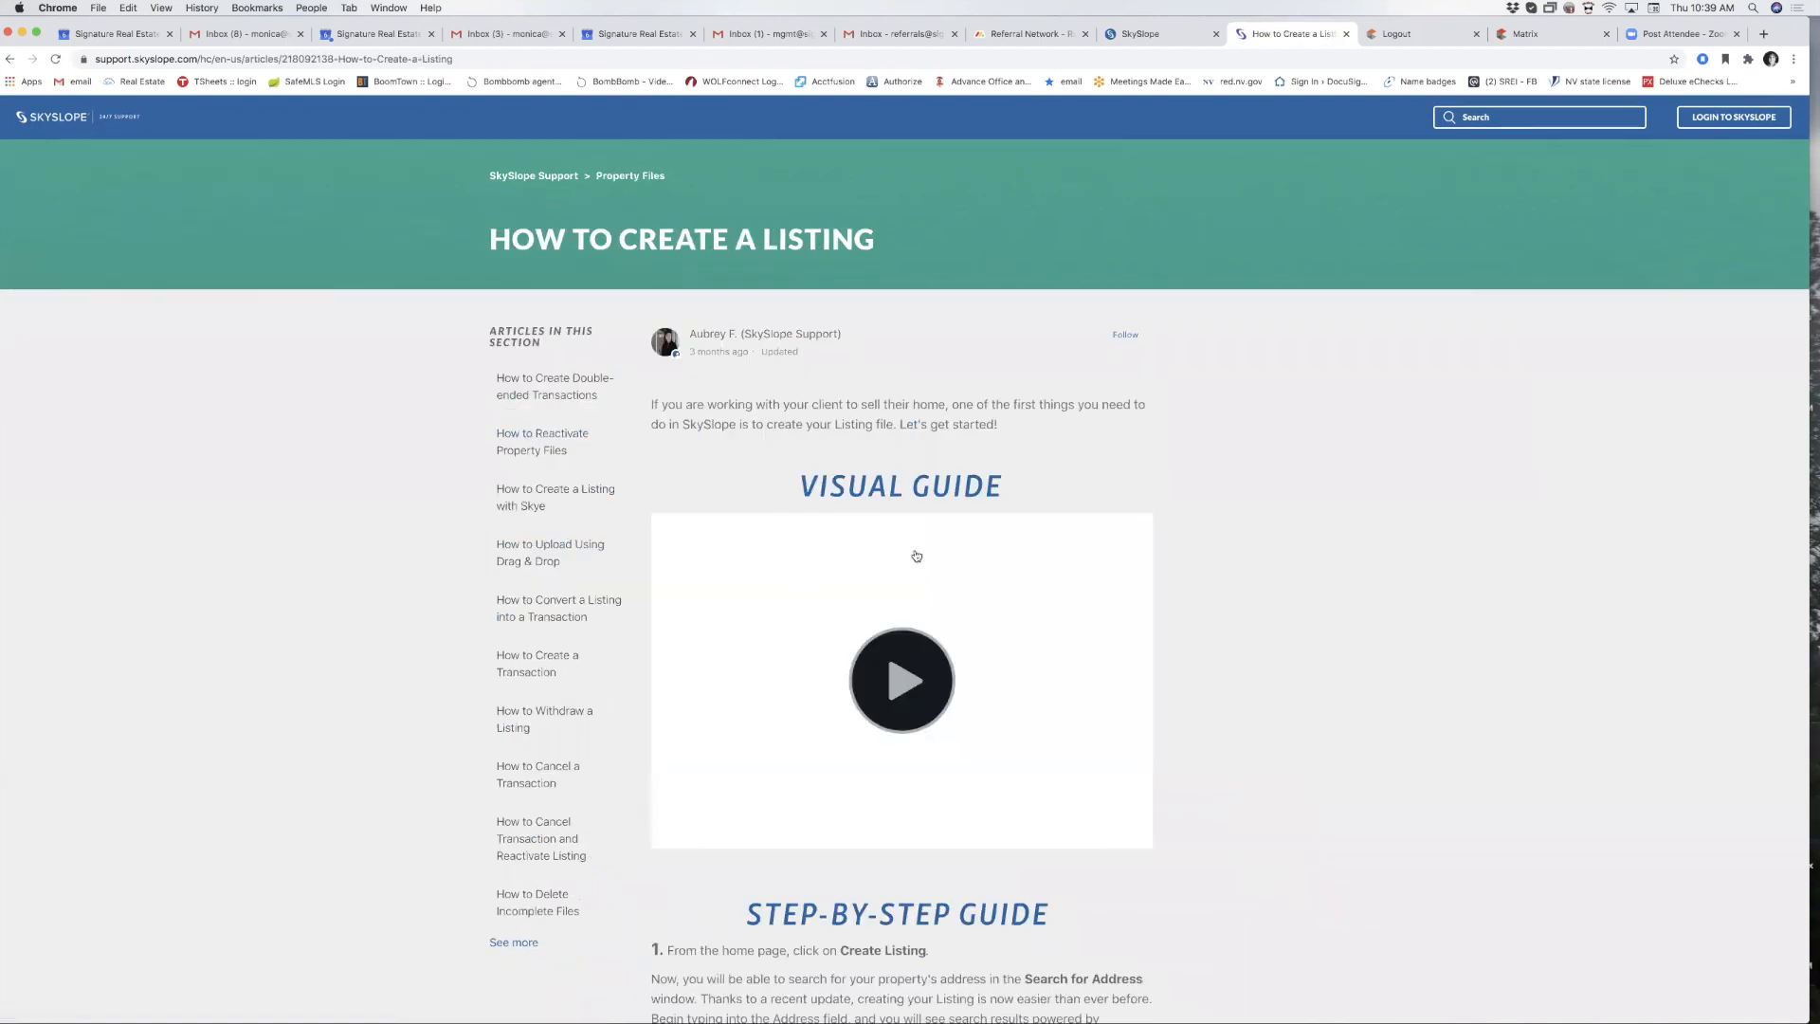
pyautogui.click(908, 669)
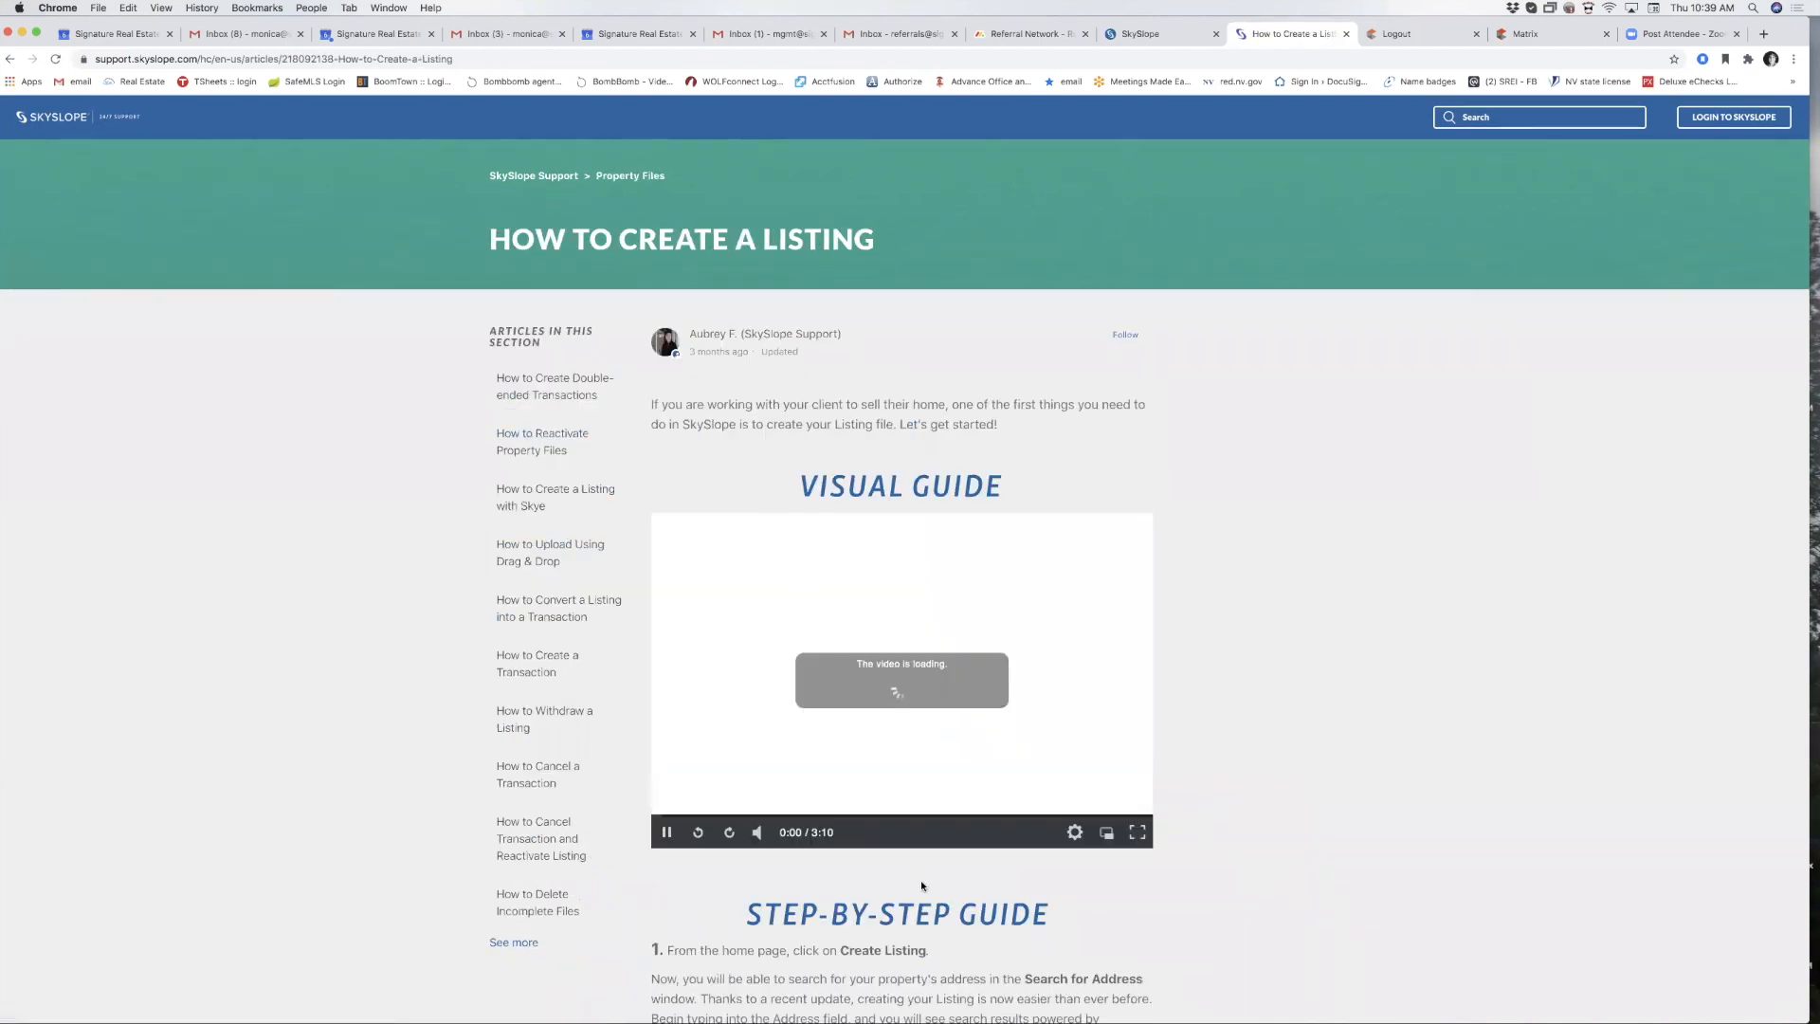
pyautogui.scroll(-1, 922, 885)
pyautogui.scroll(-5, 921, 885)
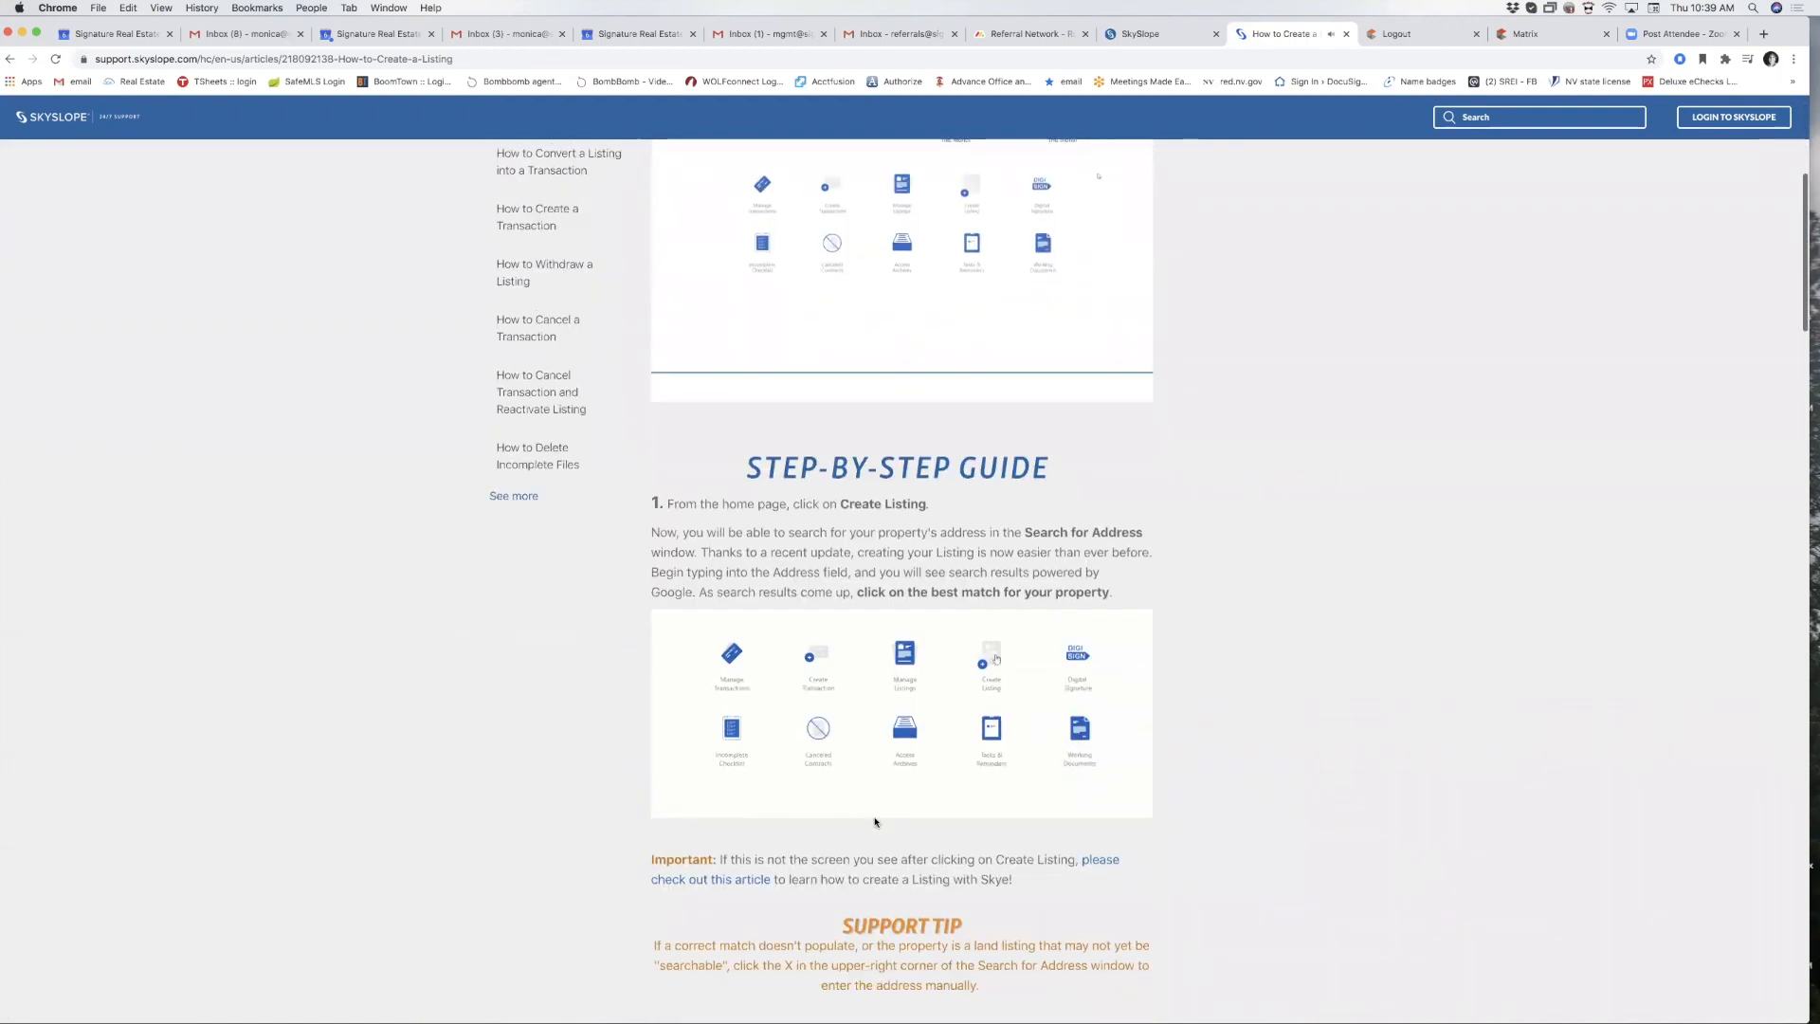
pyautogui.scroll(-6, 867, 720)
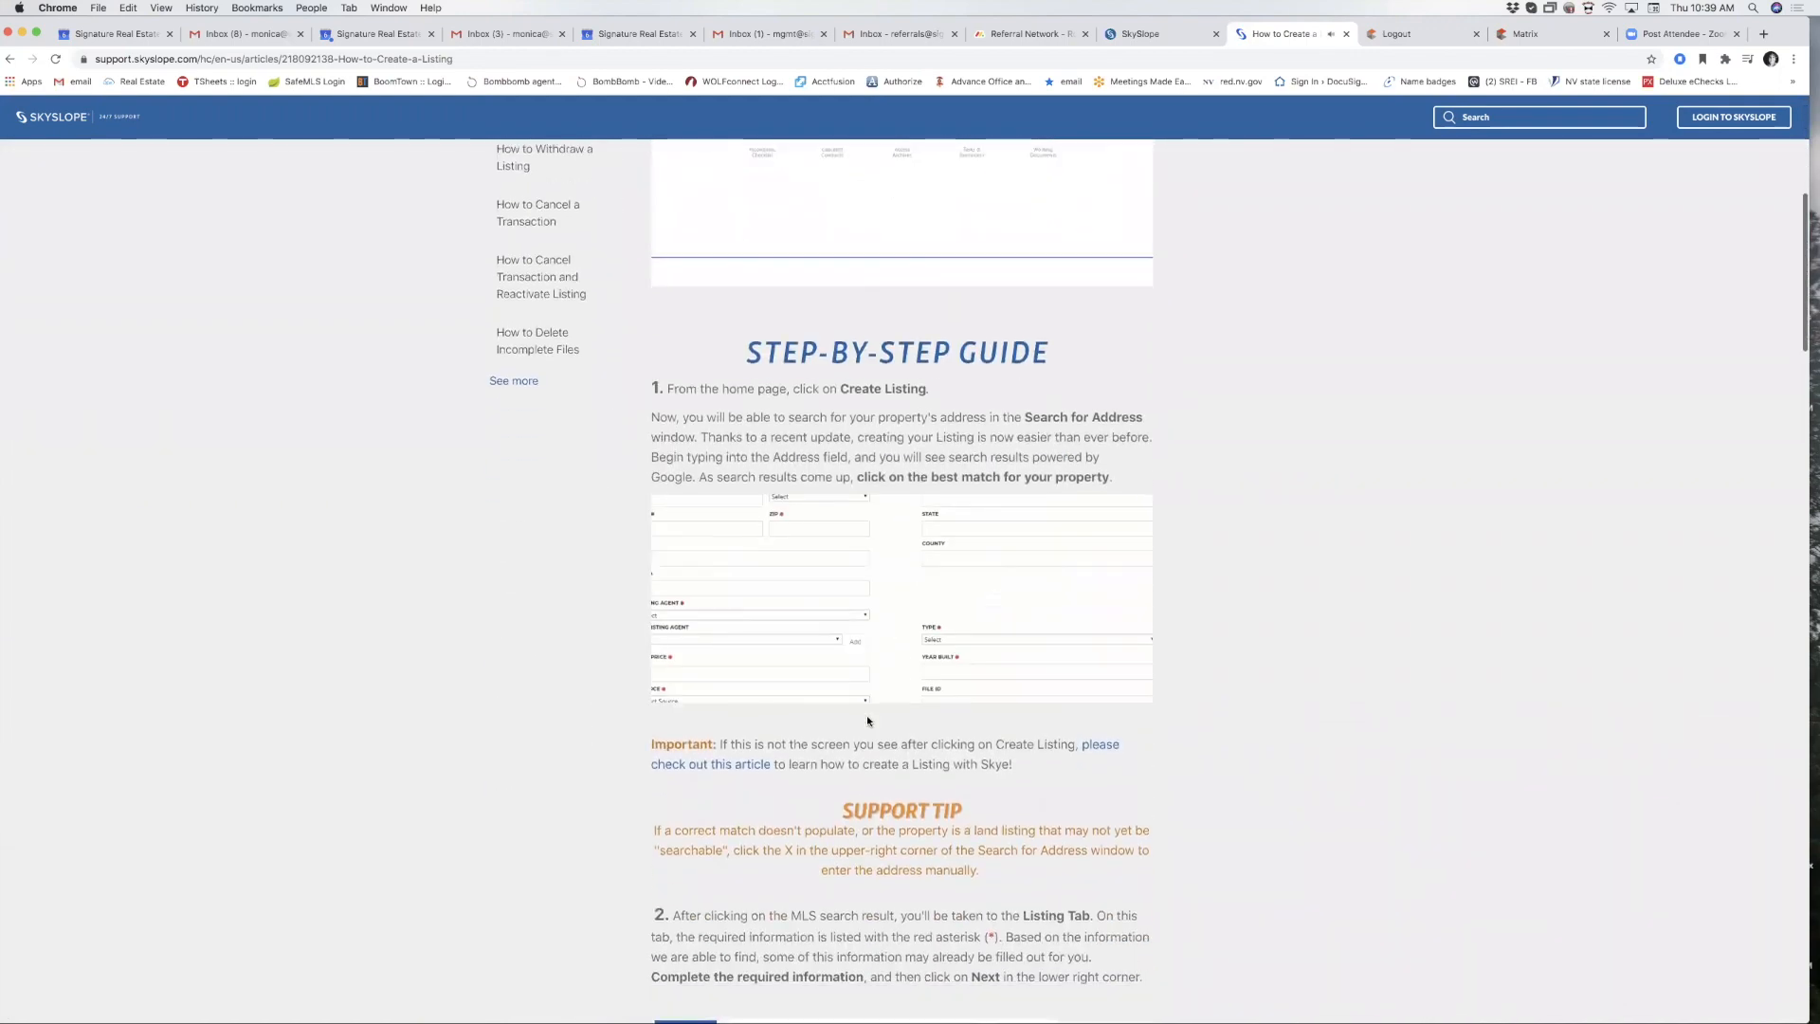
pyautogui.scroll(-9, 867, 715)
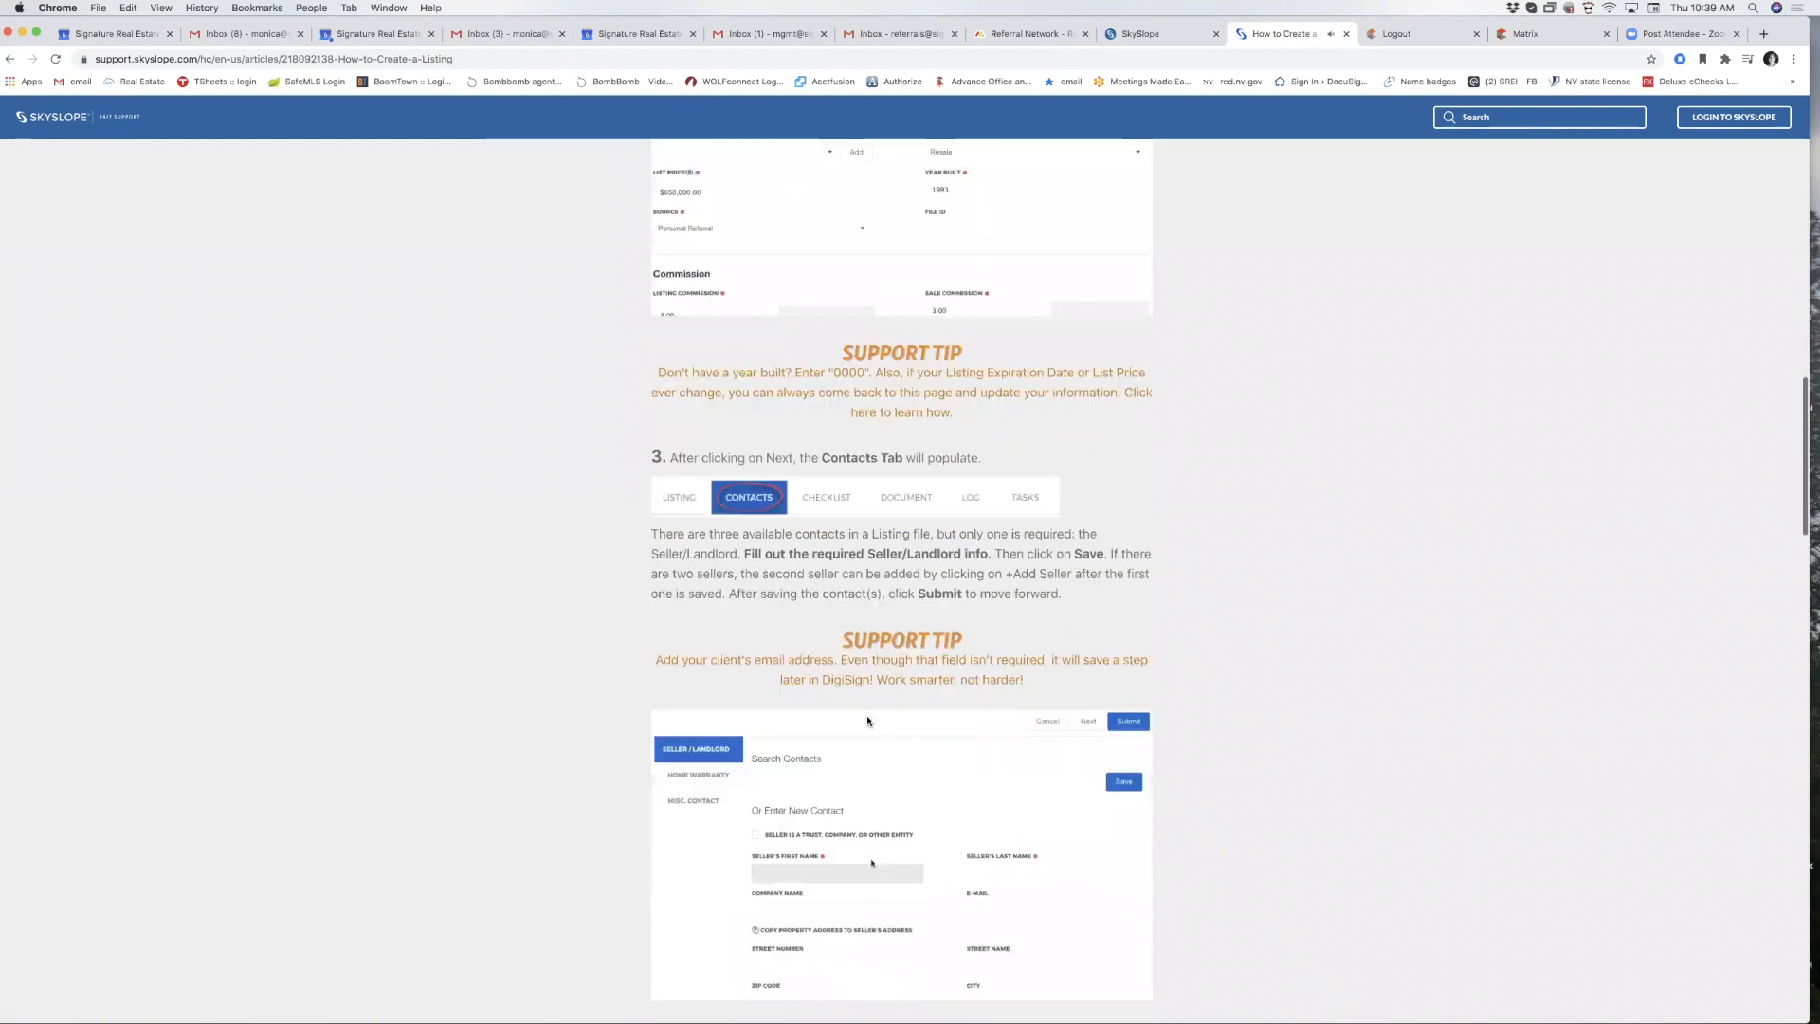
pyautogui.scroll(8, 867, 715)
pyautogui.scroll(8, 866, 720)
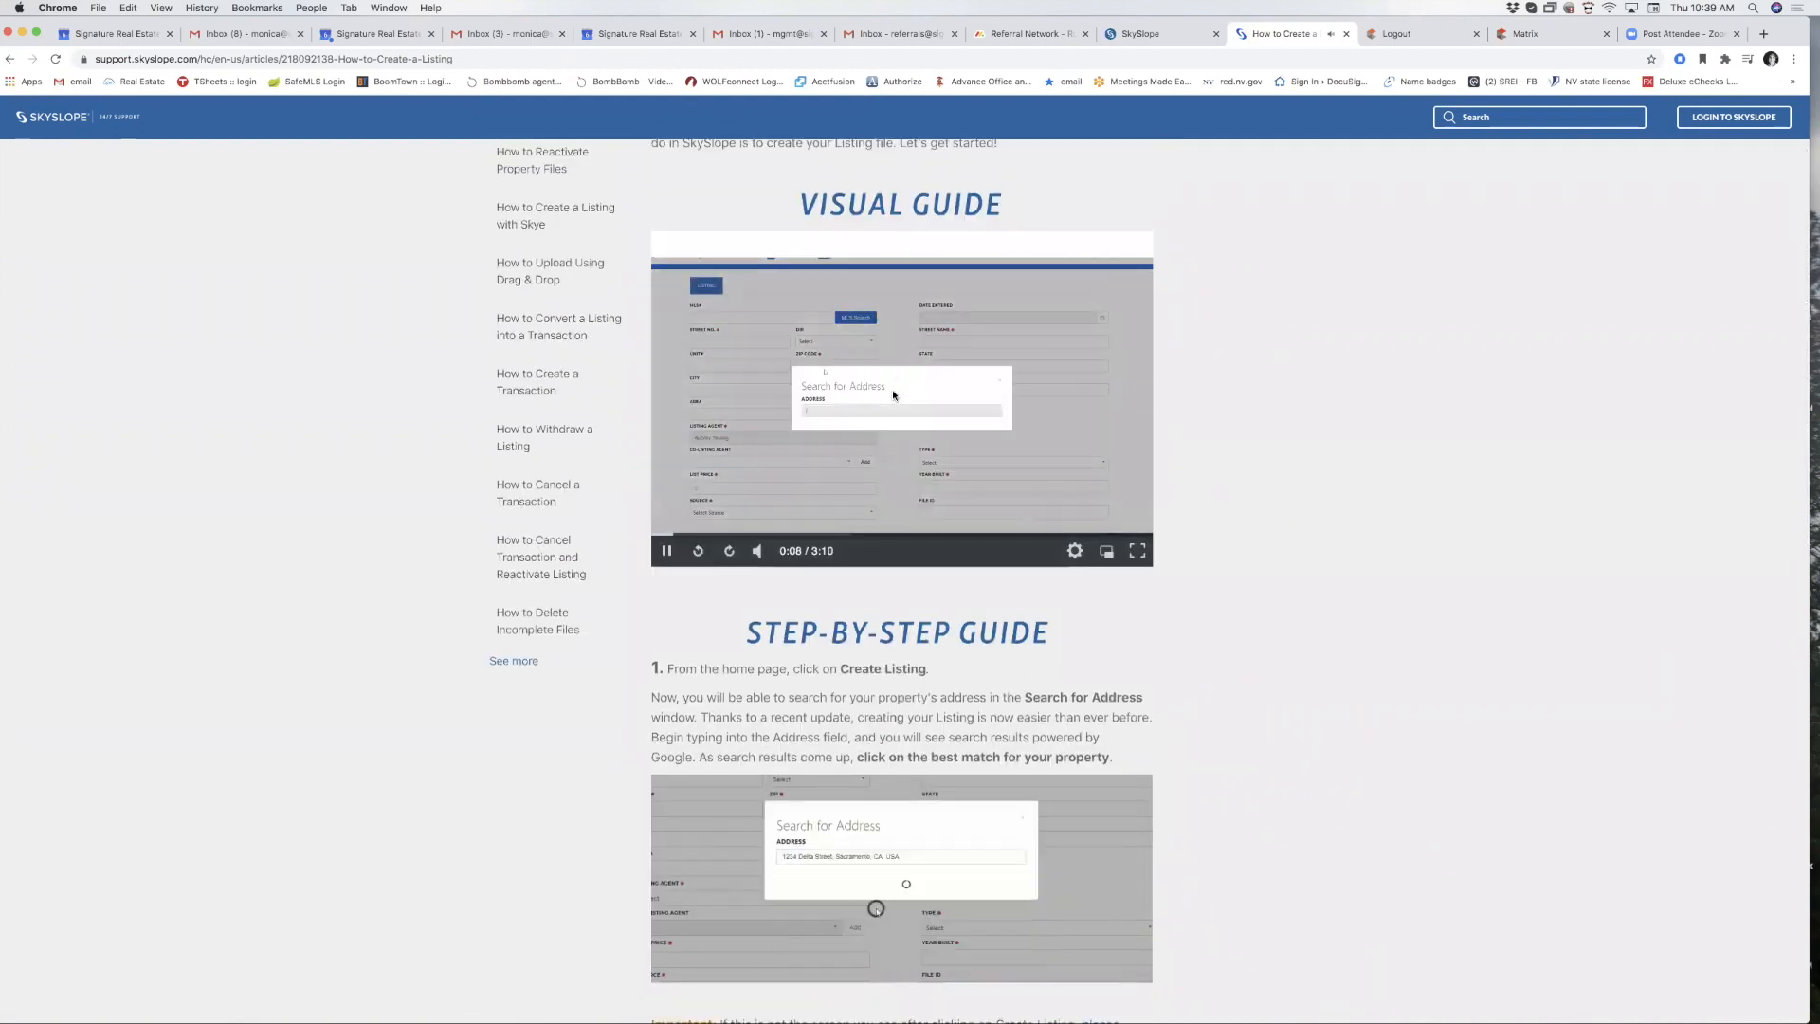
pyautogui.scroll(3, 427, 609)
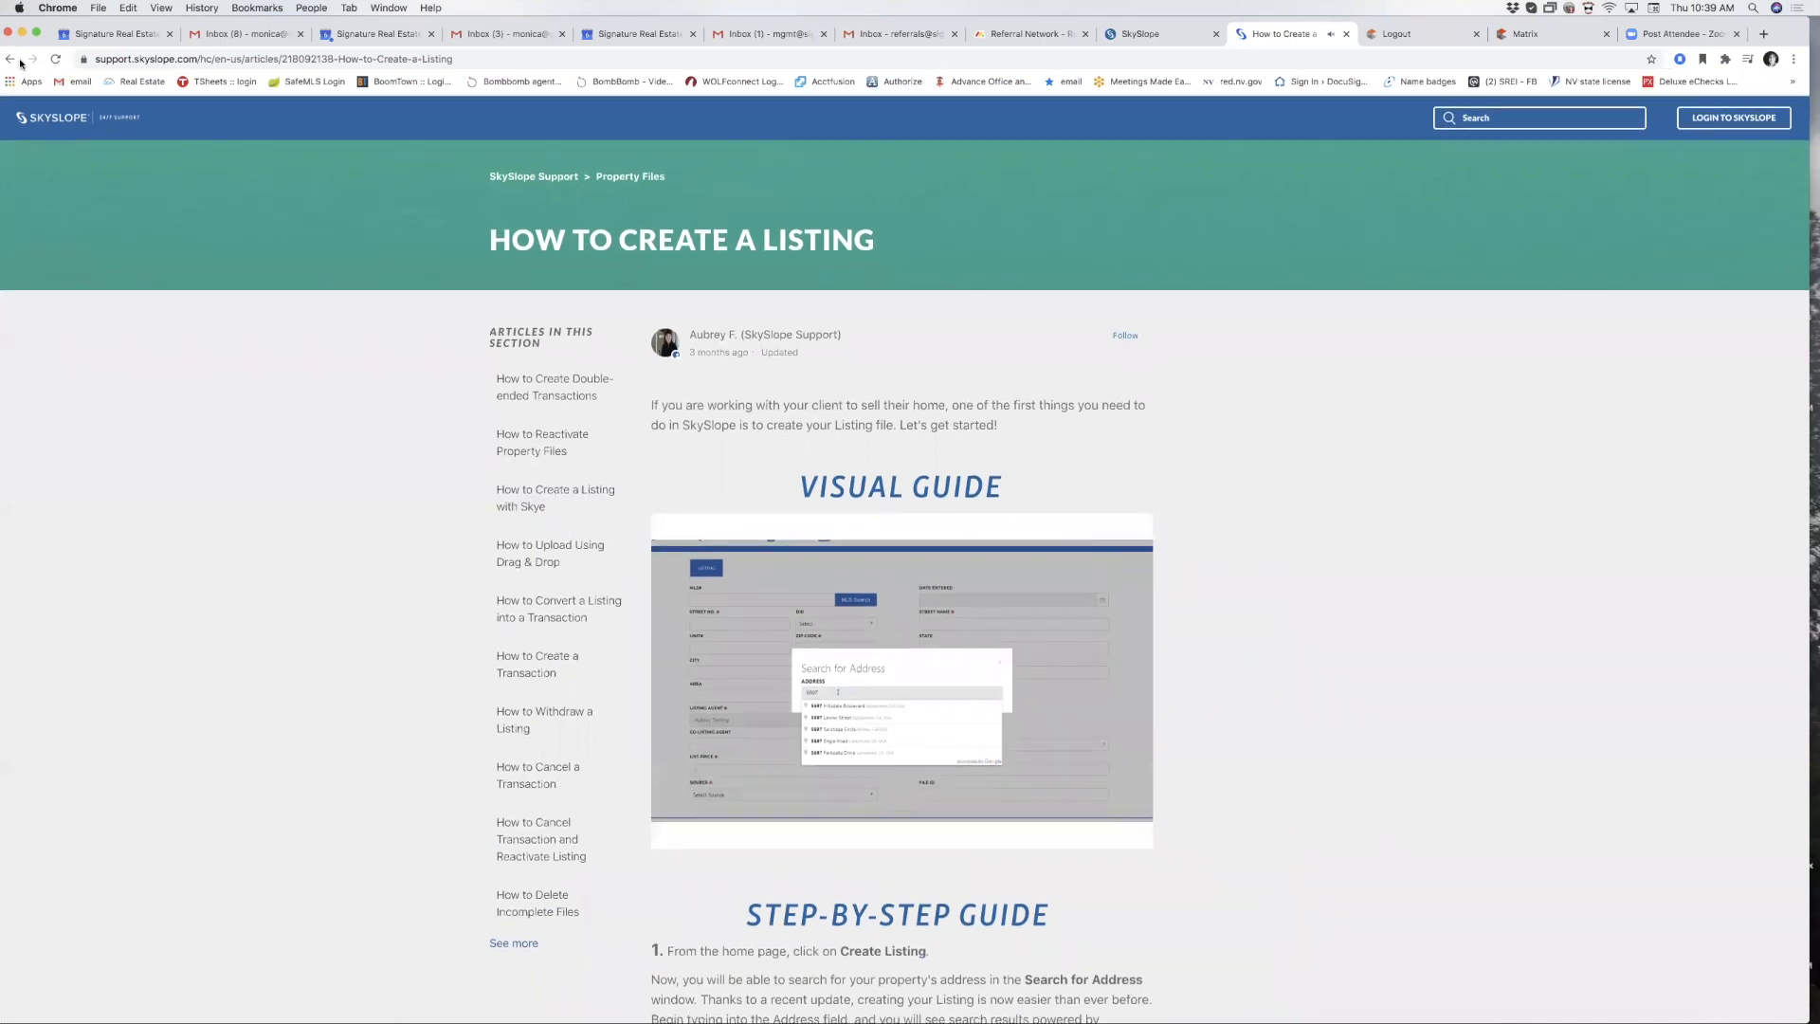
# Go back through the search results to the support home, then close the help center.
pyautogui.click(10, 59)
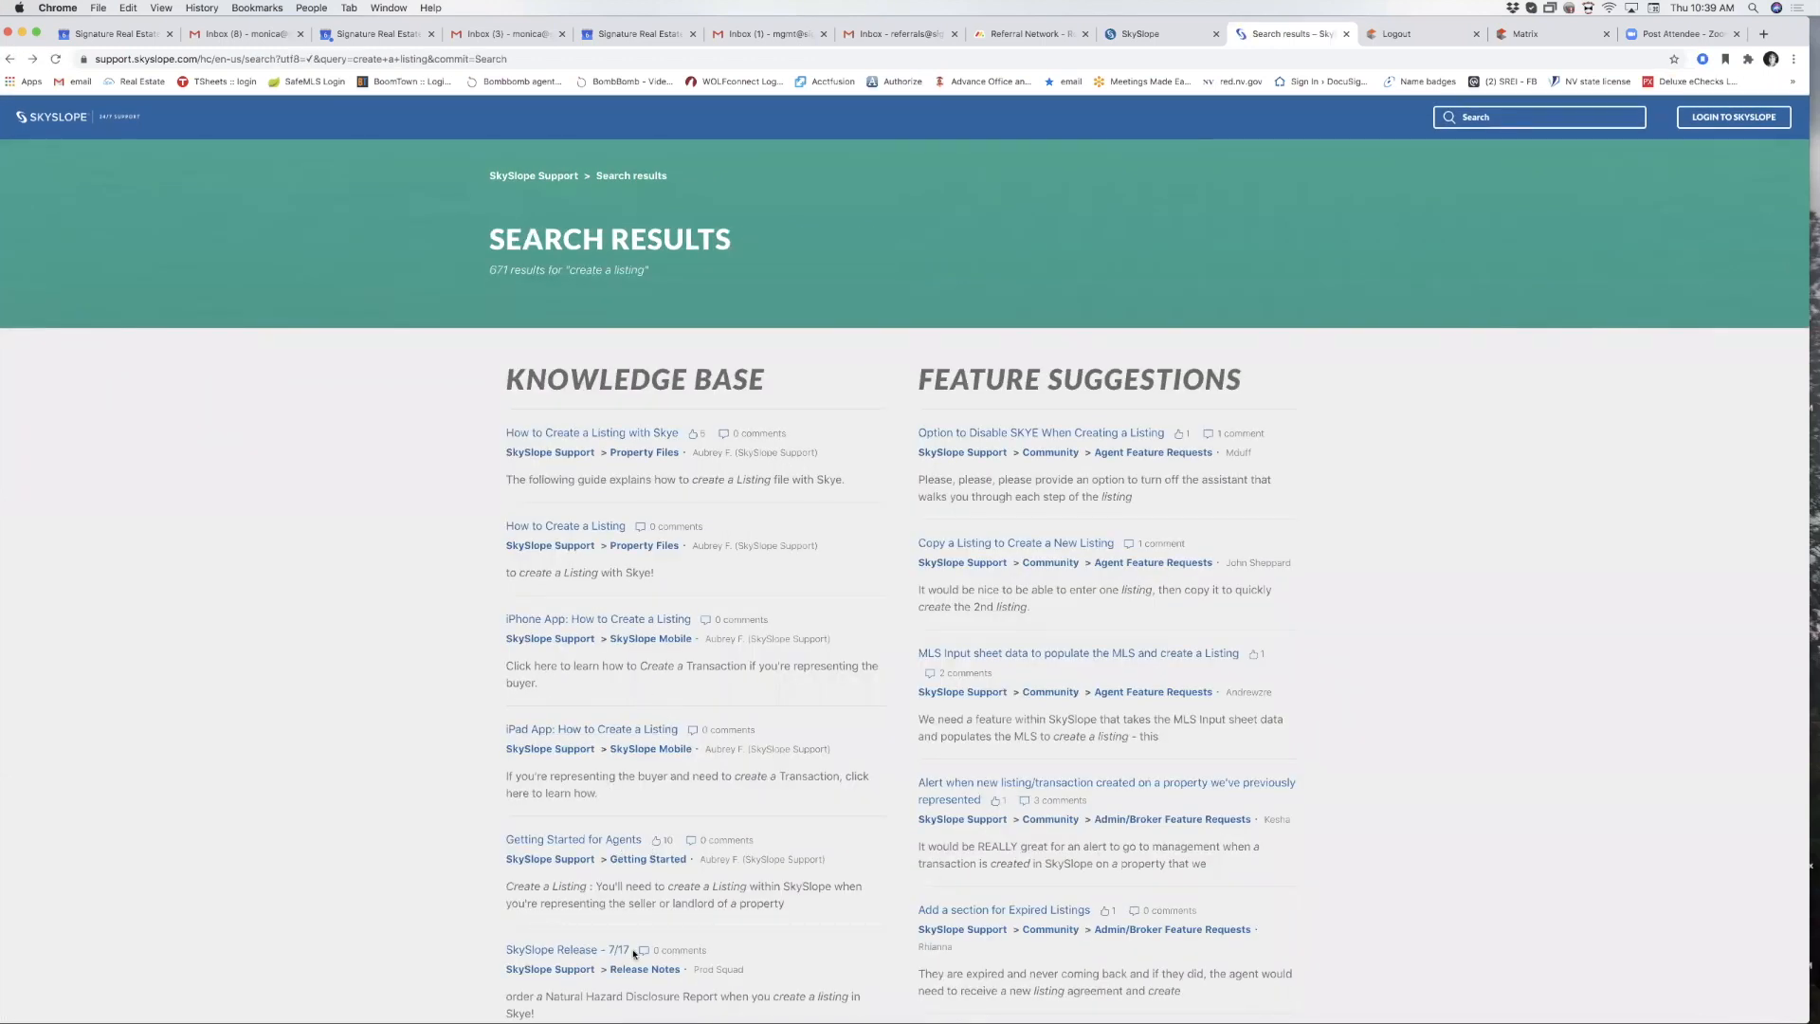
pyautogui.scroll(-3, 633, 954)
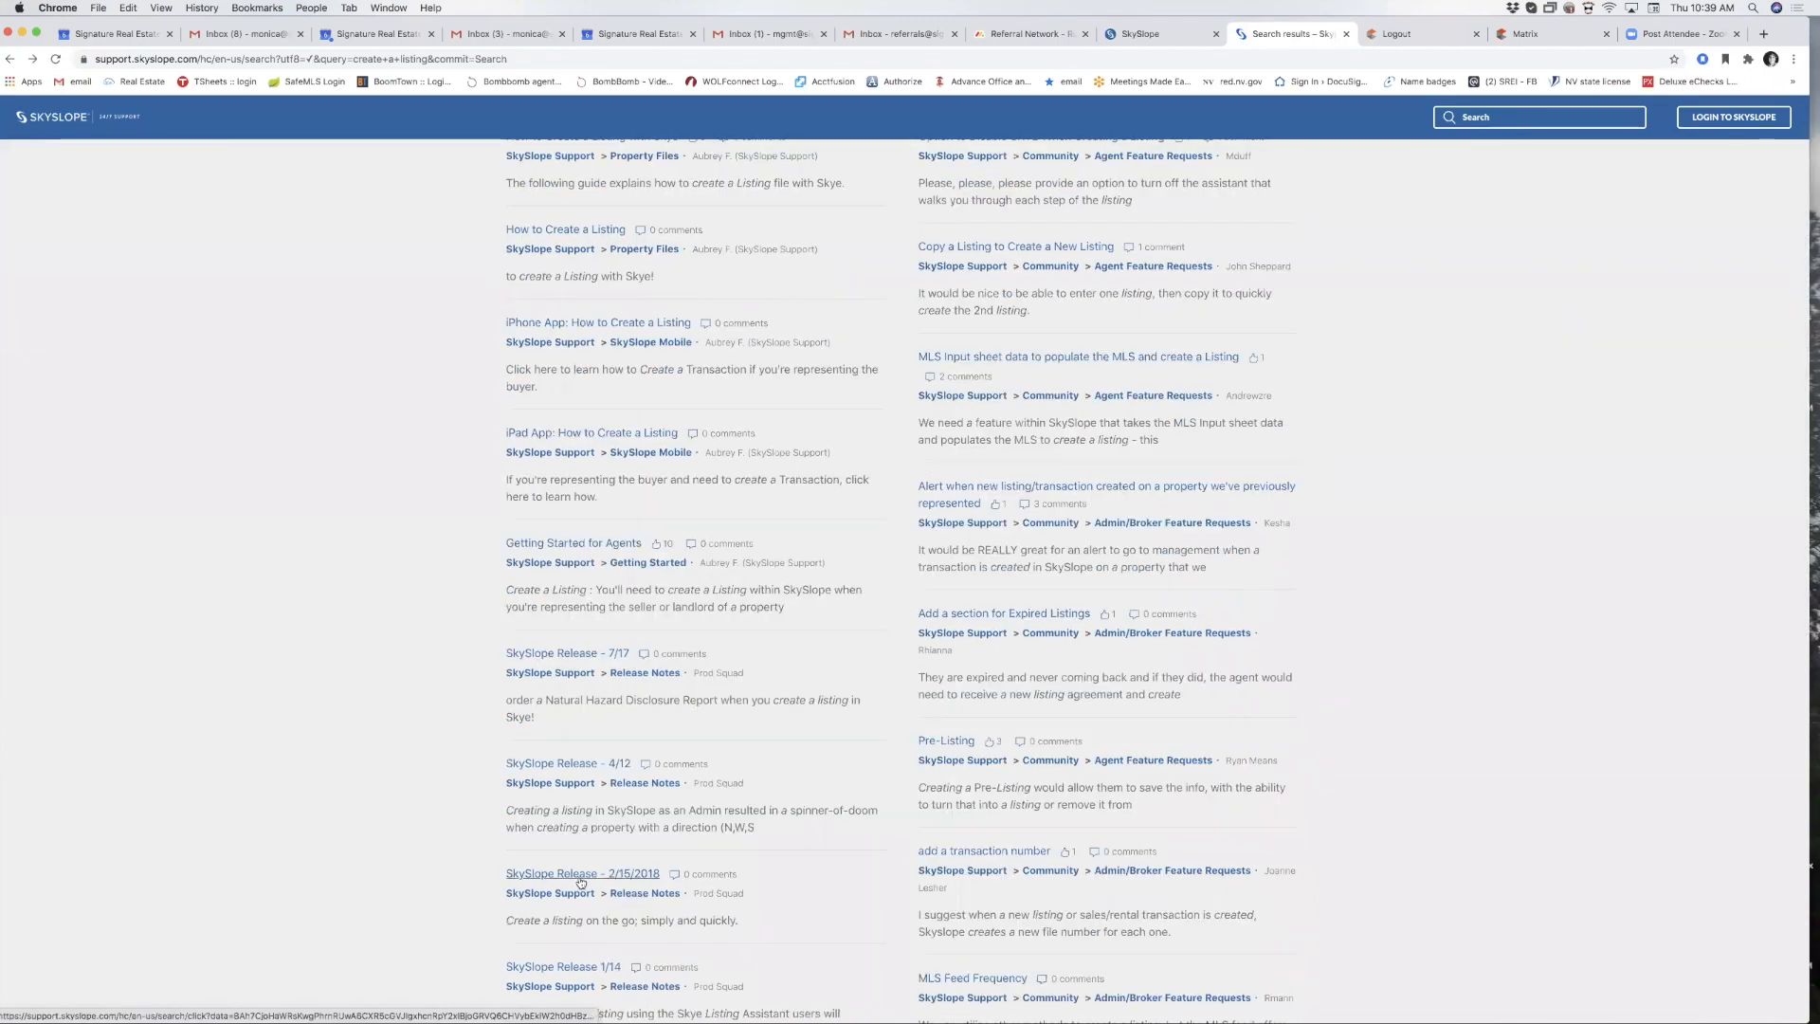
pyautogui.scroll(-3, 578, 877)
pyautogui.scroll(5, 578, 876)
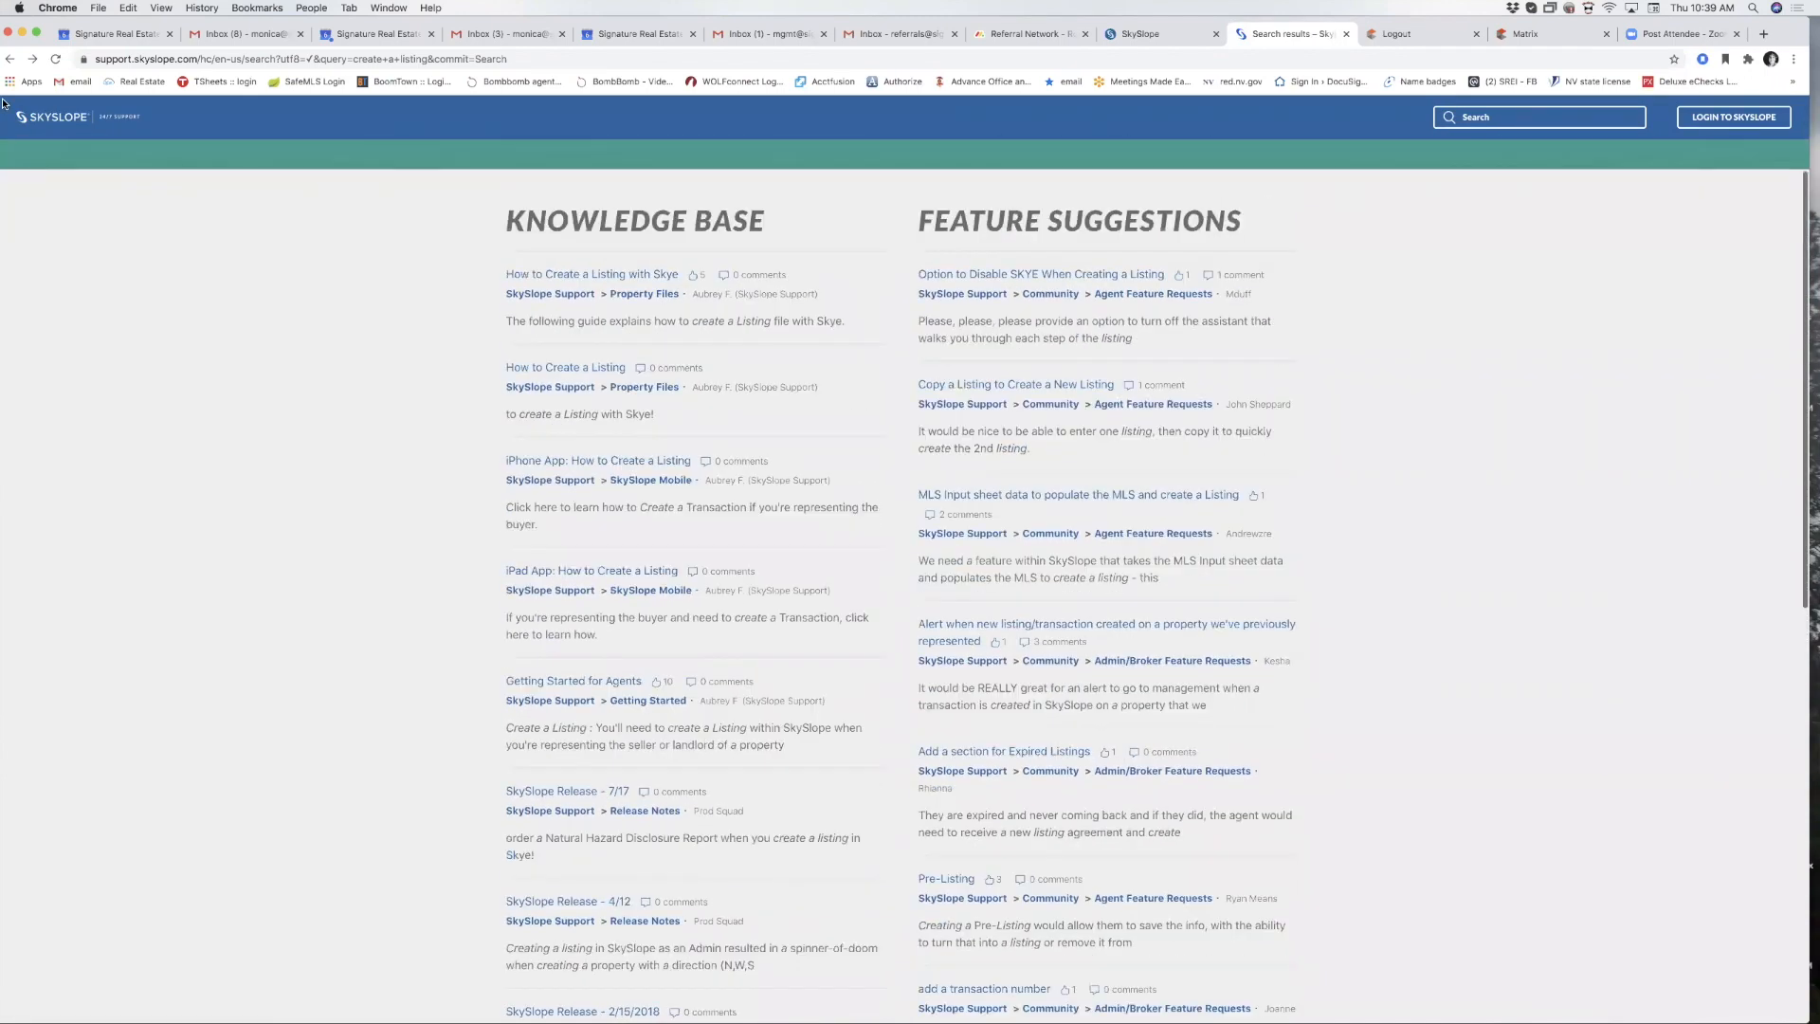
pyautogui.click(9, 60)
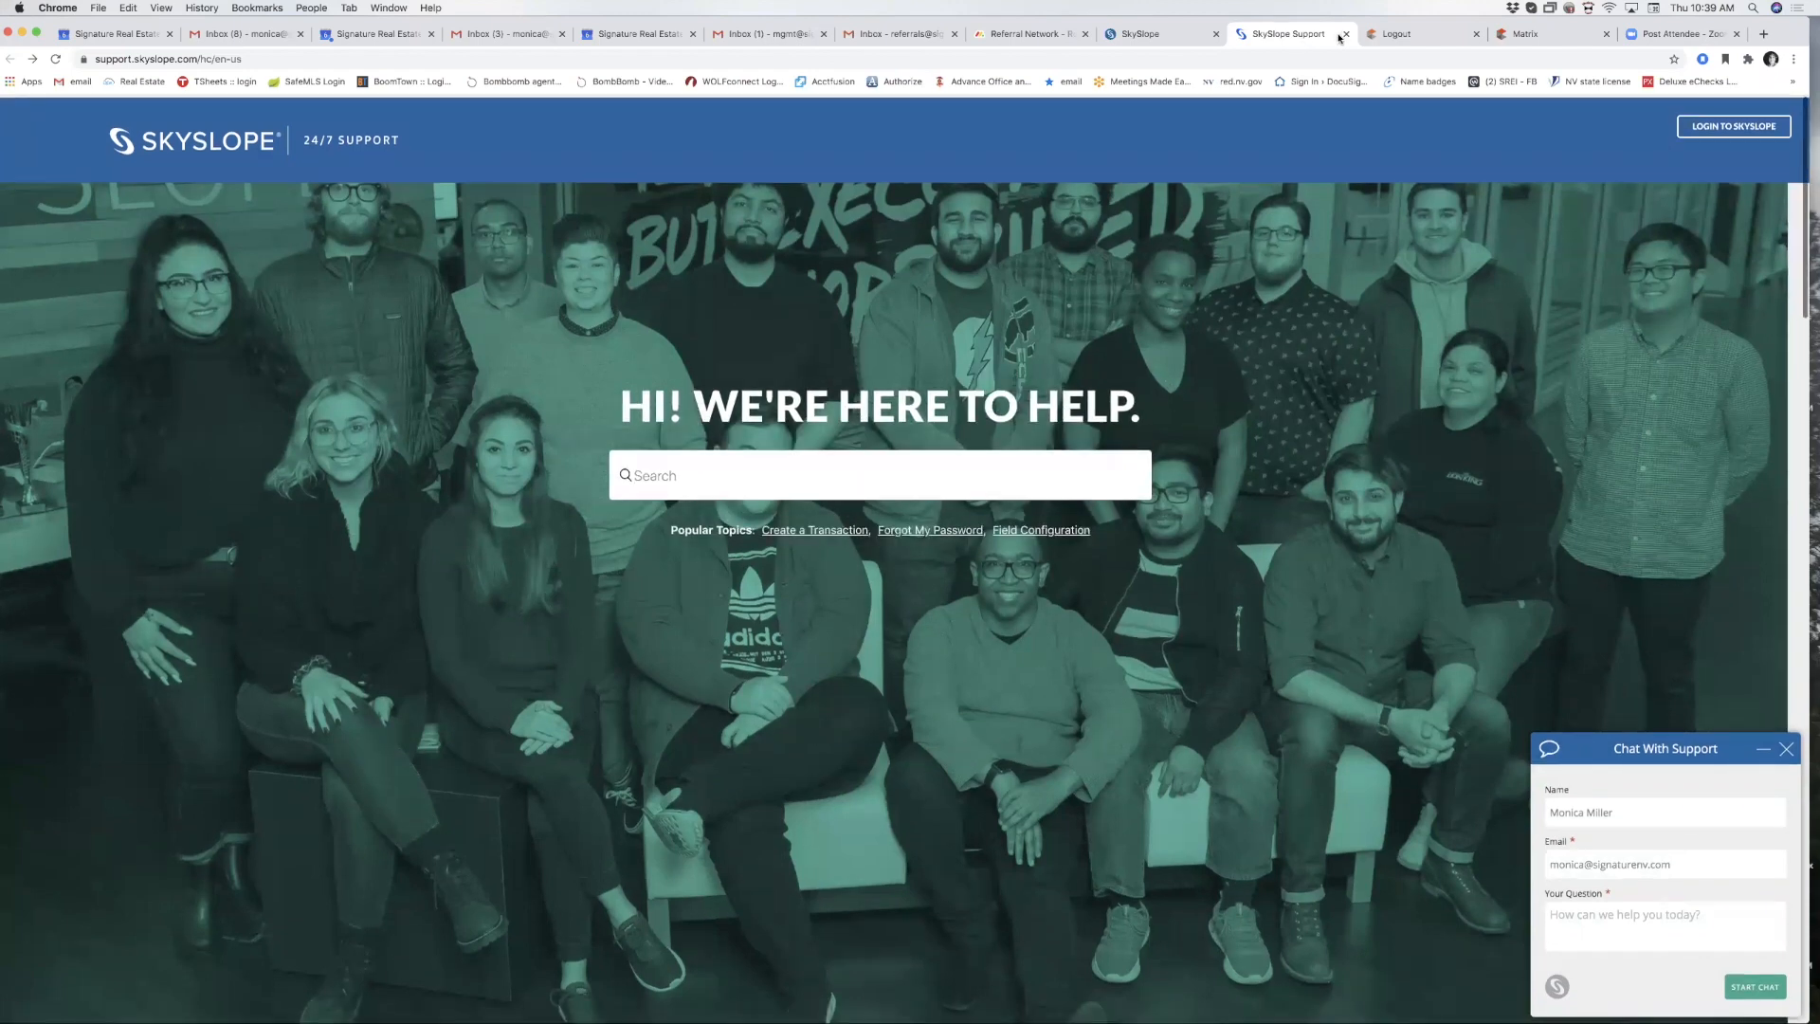
pyautogui.click(1346, 35)
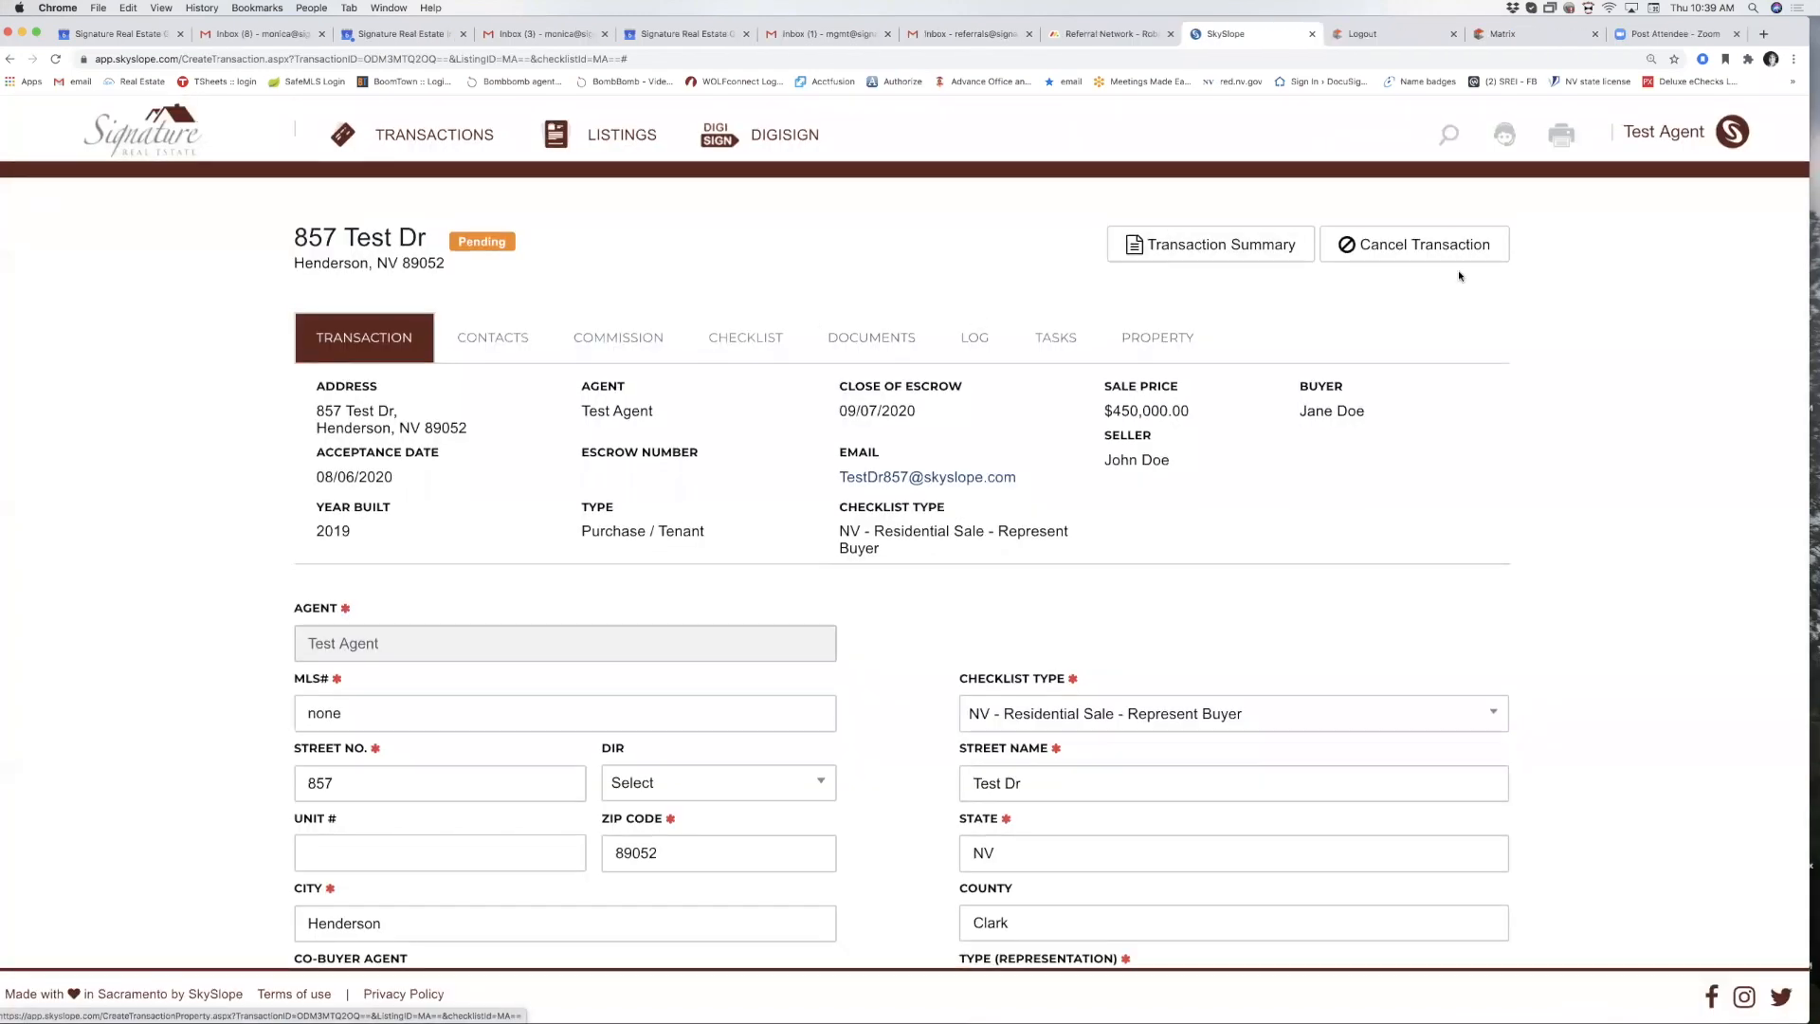
# Check the agent's My Account email notification settings, then return to the home dashboard.
pyautogui.click(1654, 133)
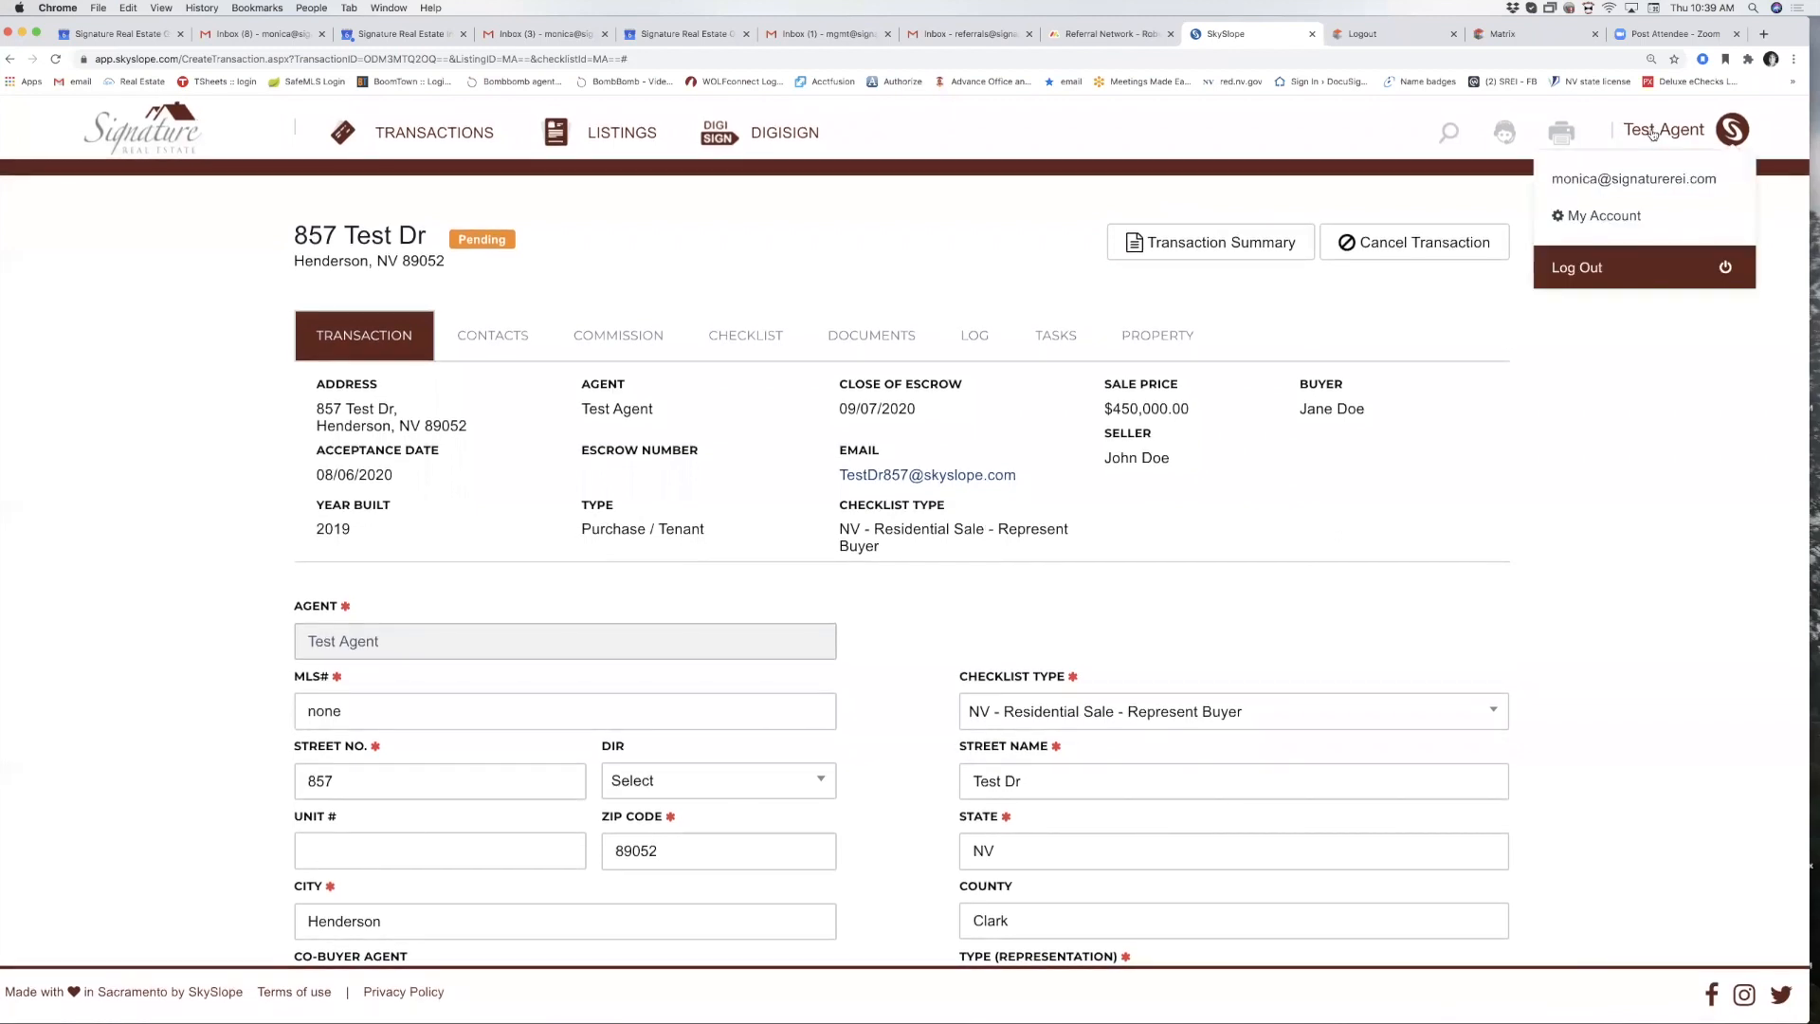
pyautogui.click(1593, 218)
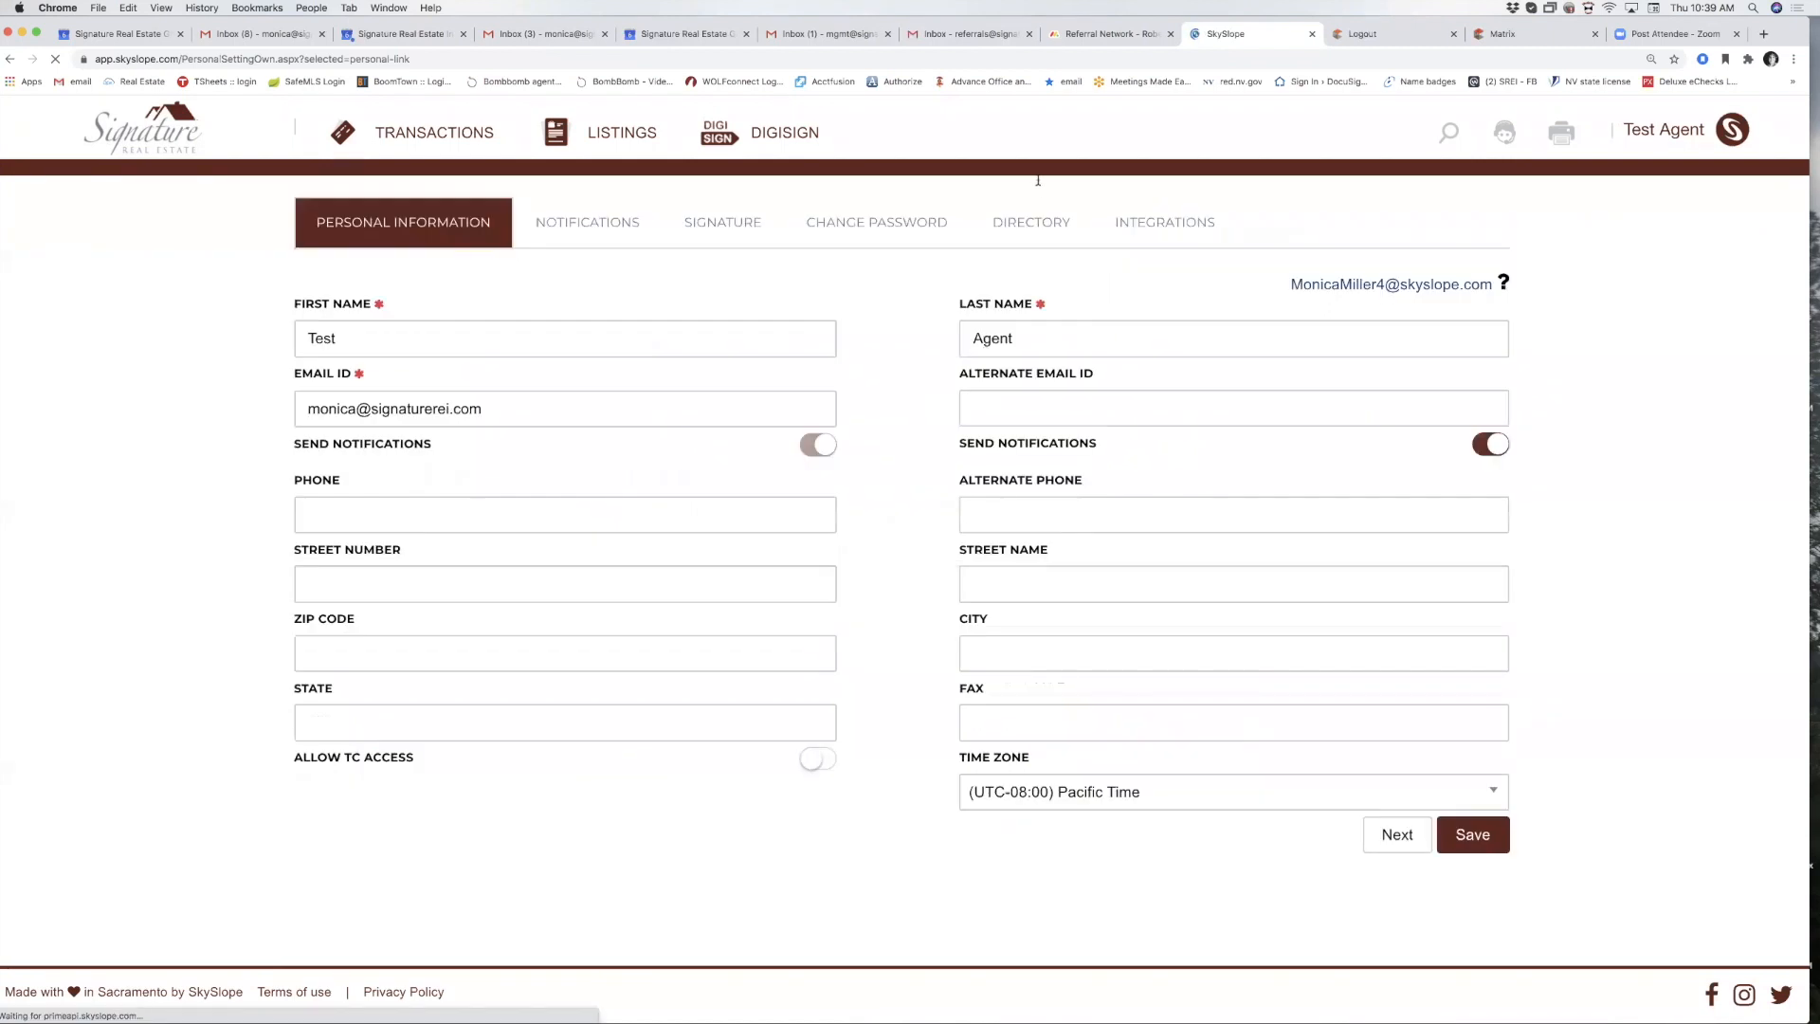
pyautogui.click(570, 226)
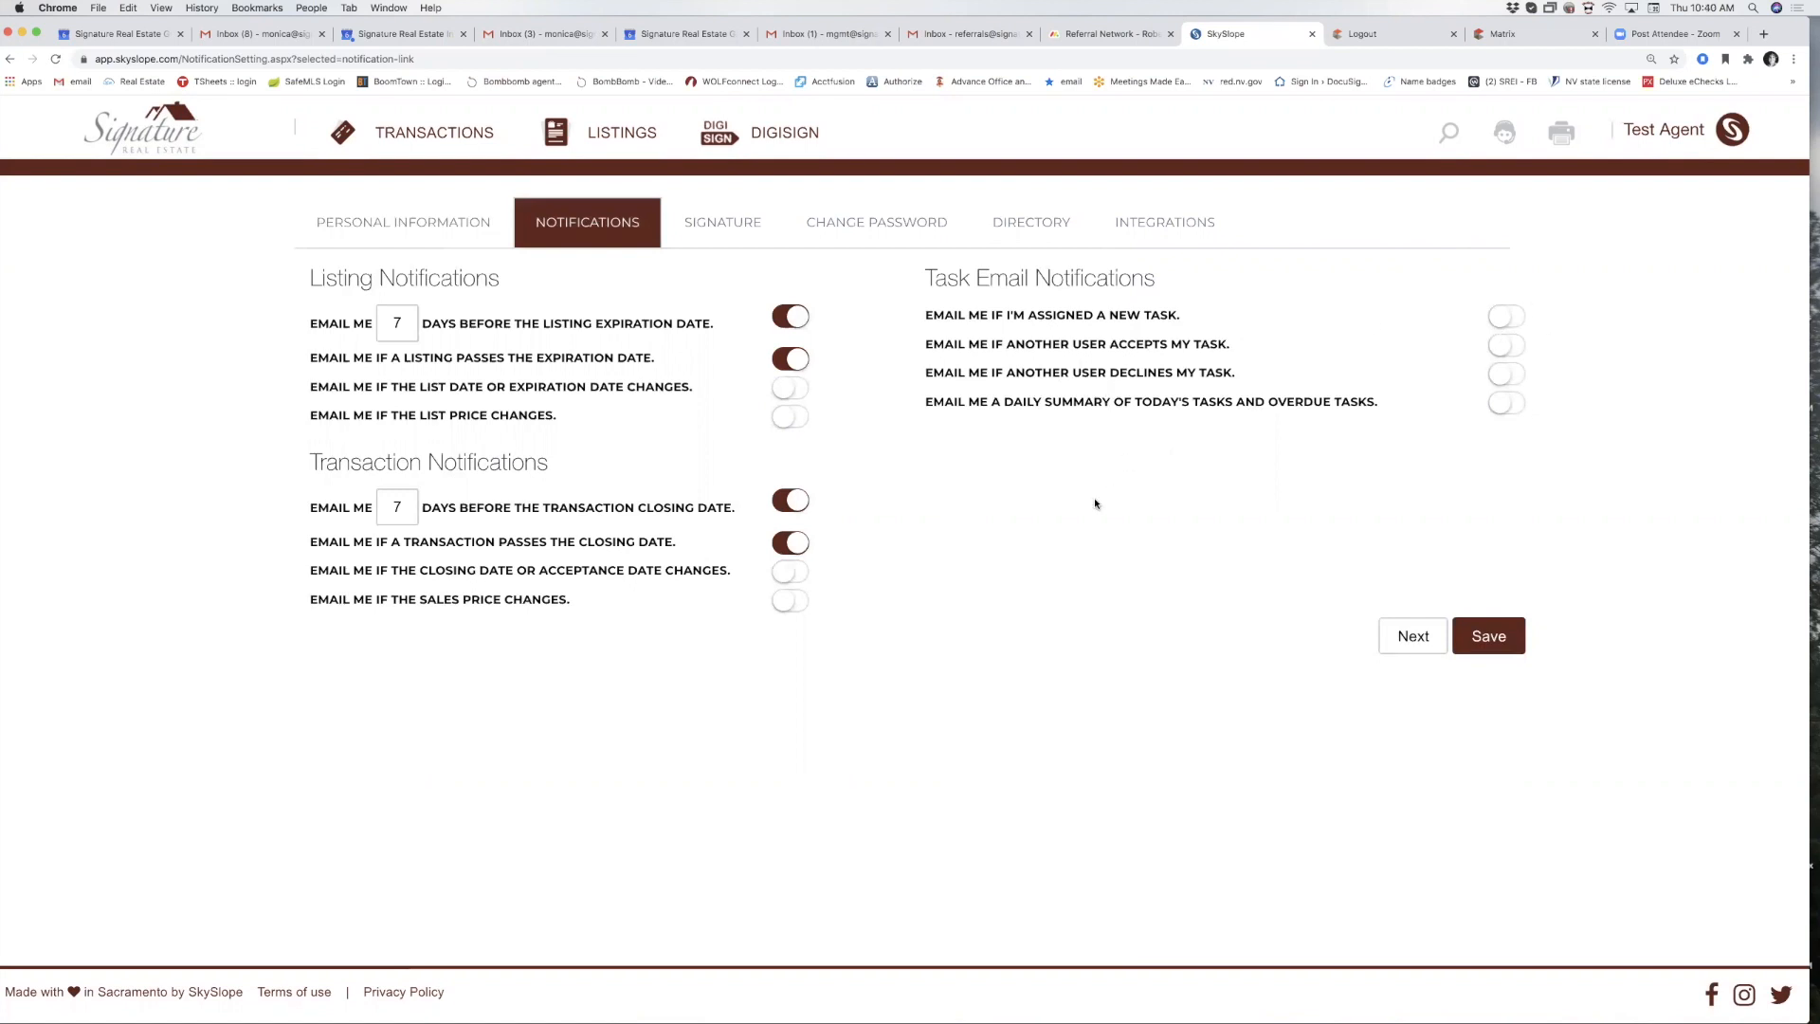
pyautogui.click(139, 144)
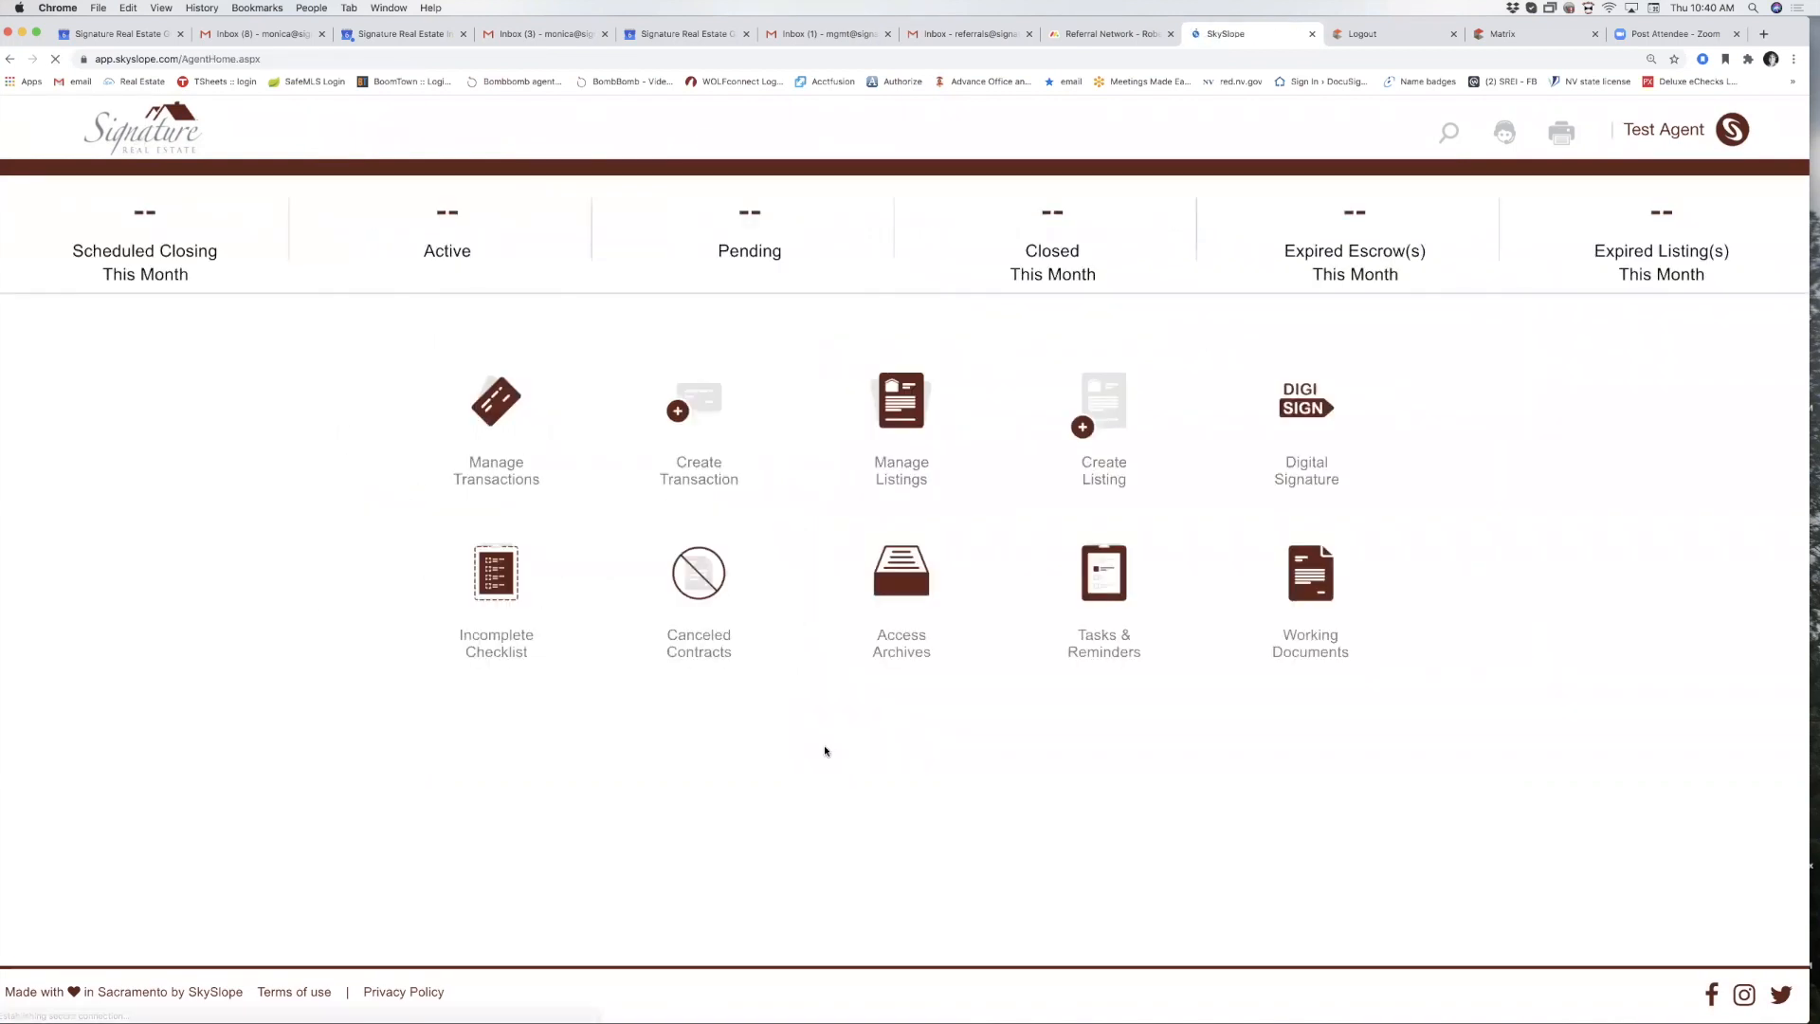